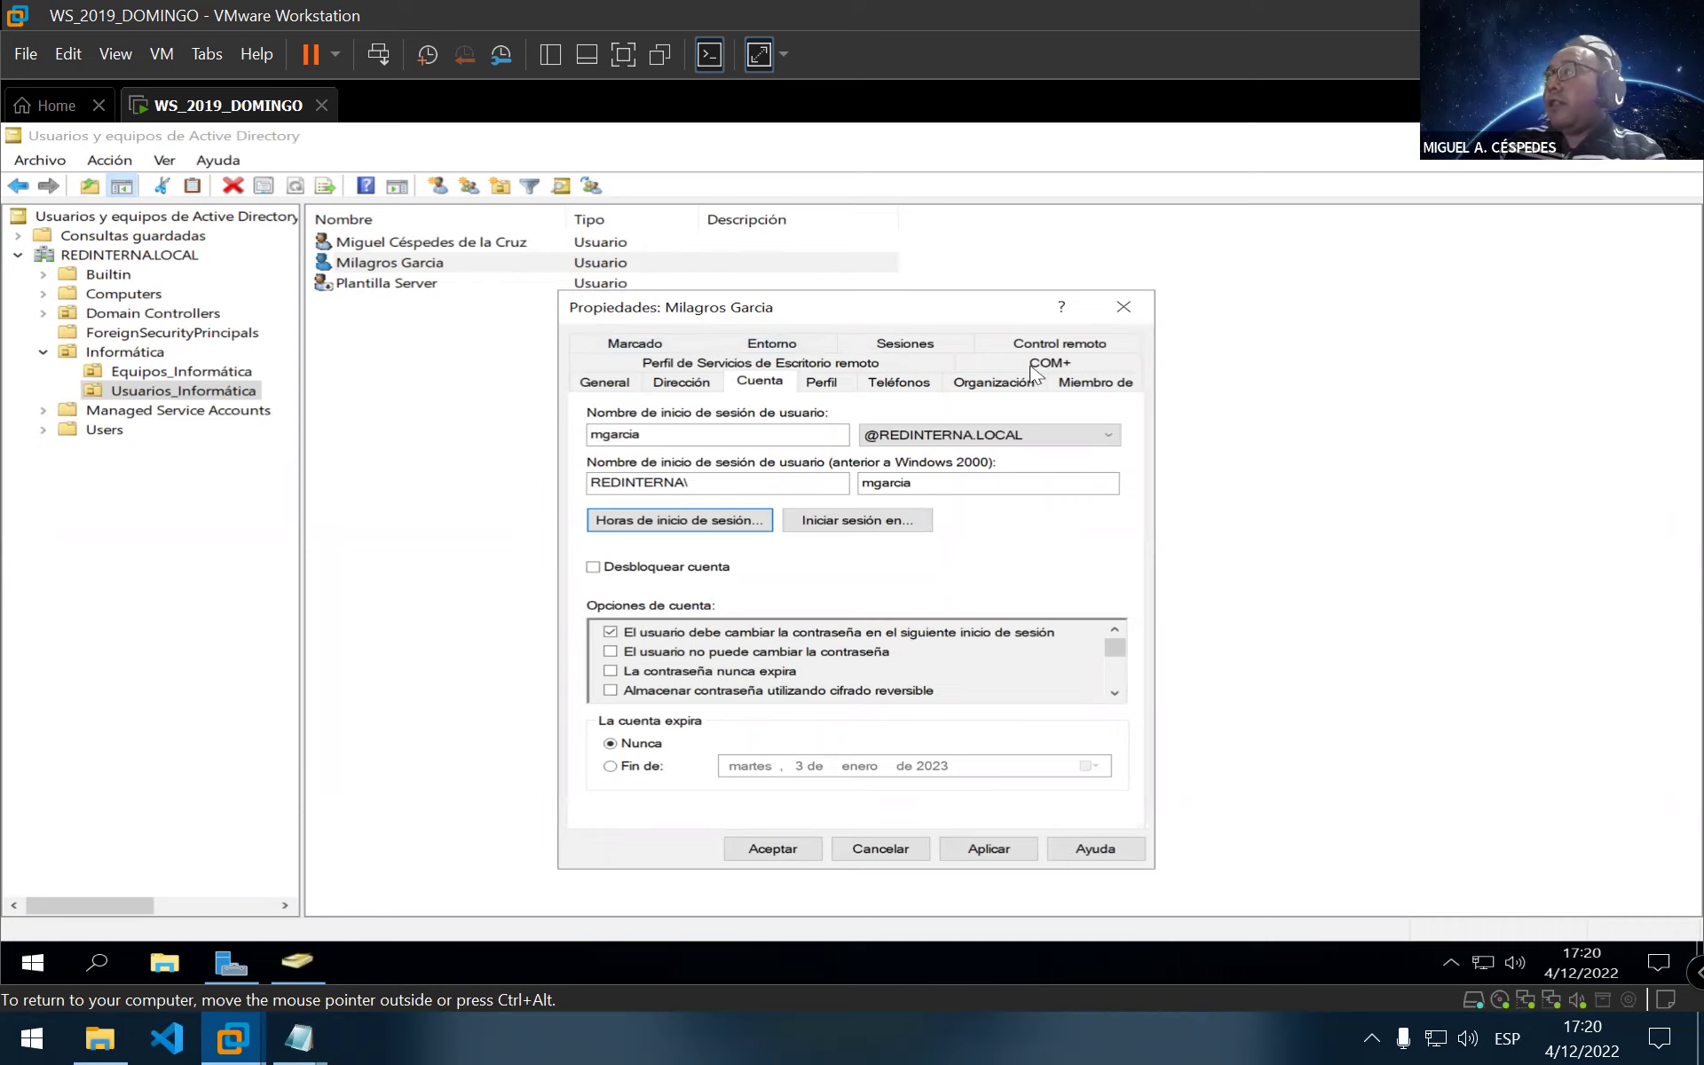
Close the user's Propiedades, review the Cuenta_usuarios notes in Notepad, then return to the Plantilla Server template
left_click(1120, 308)
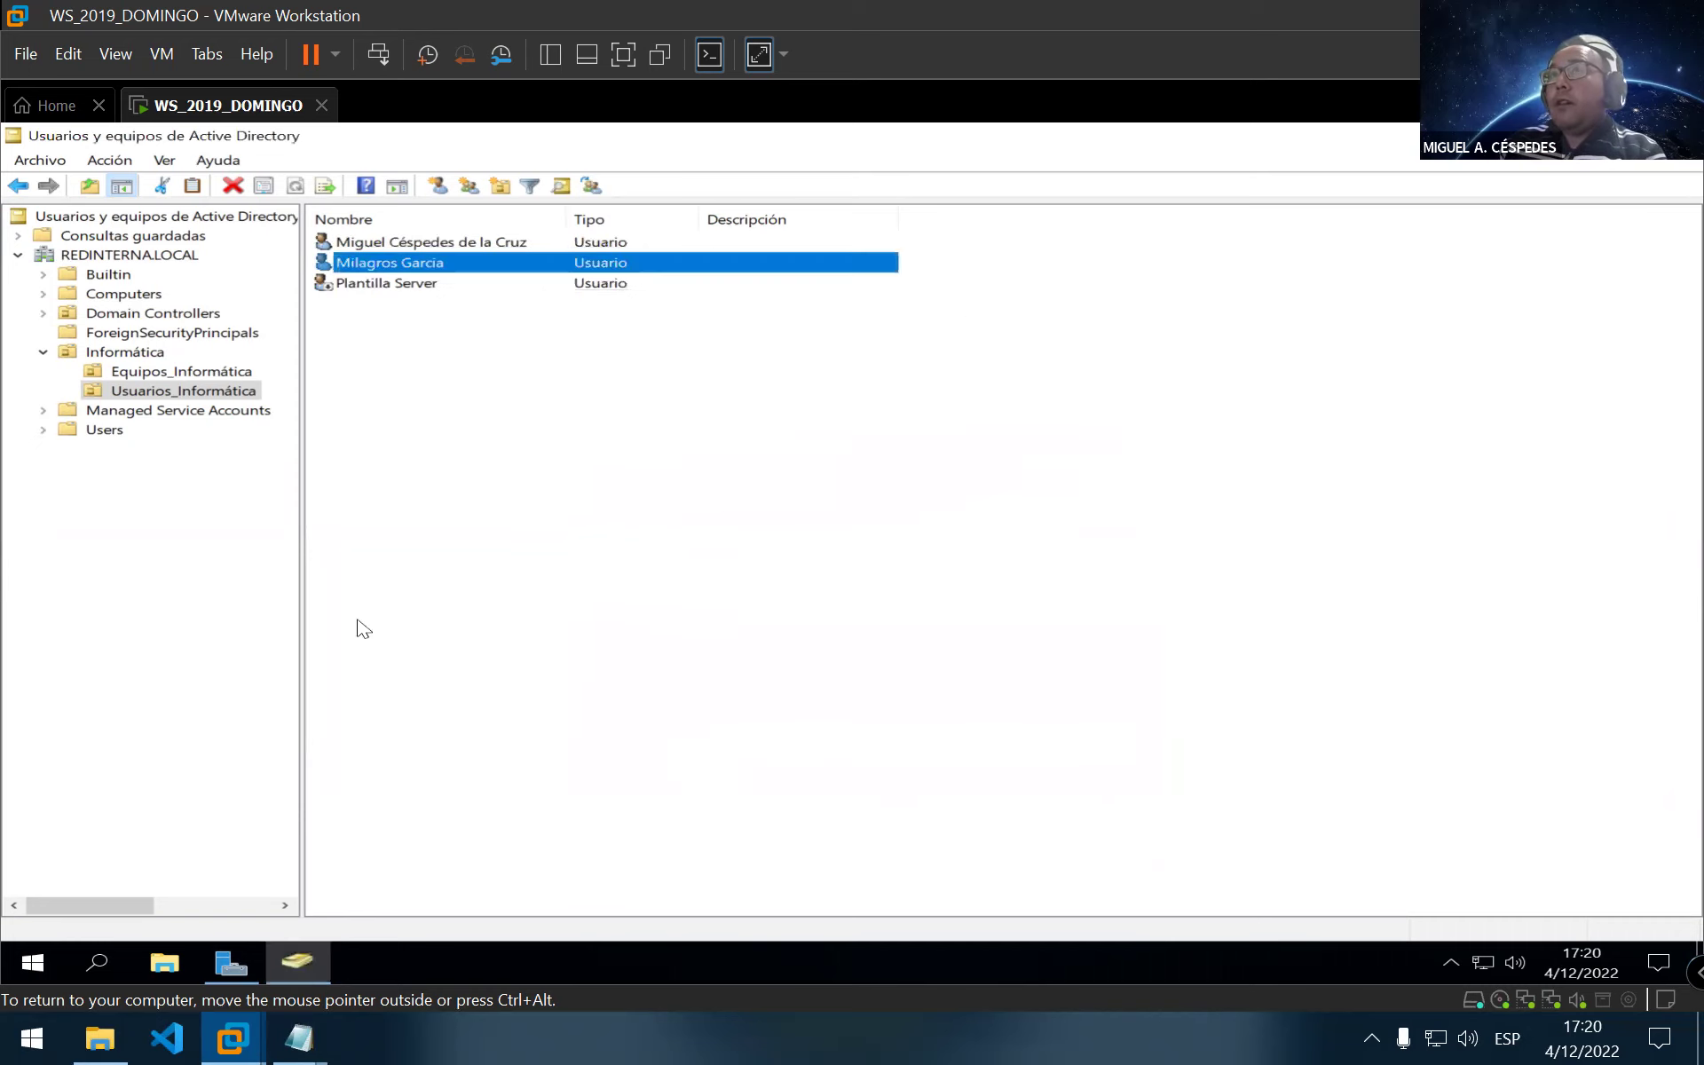
mouse_move(284, 1022)
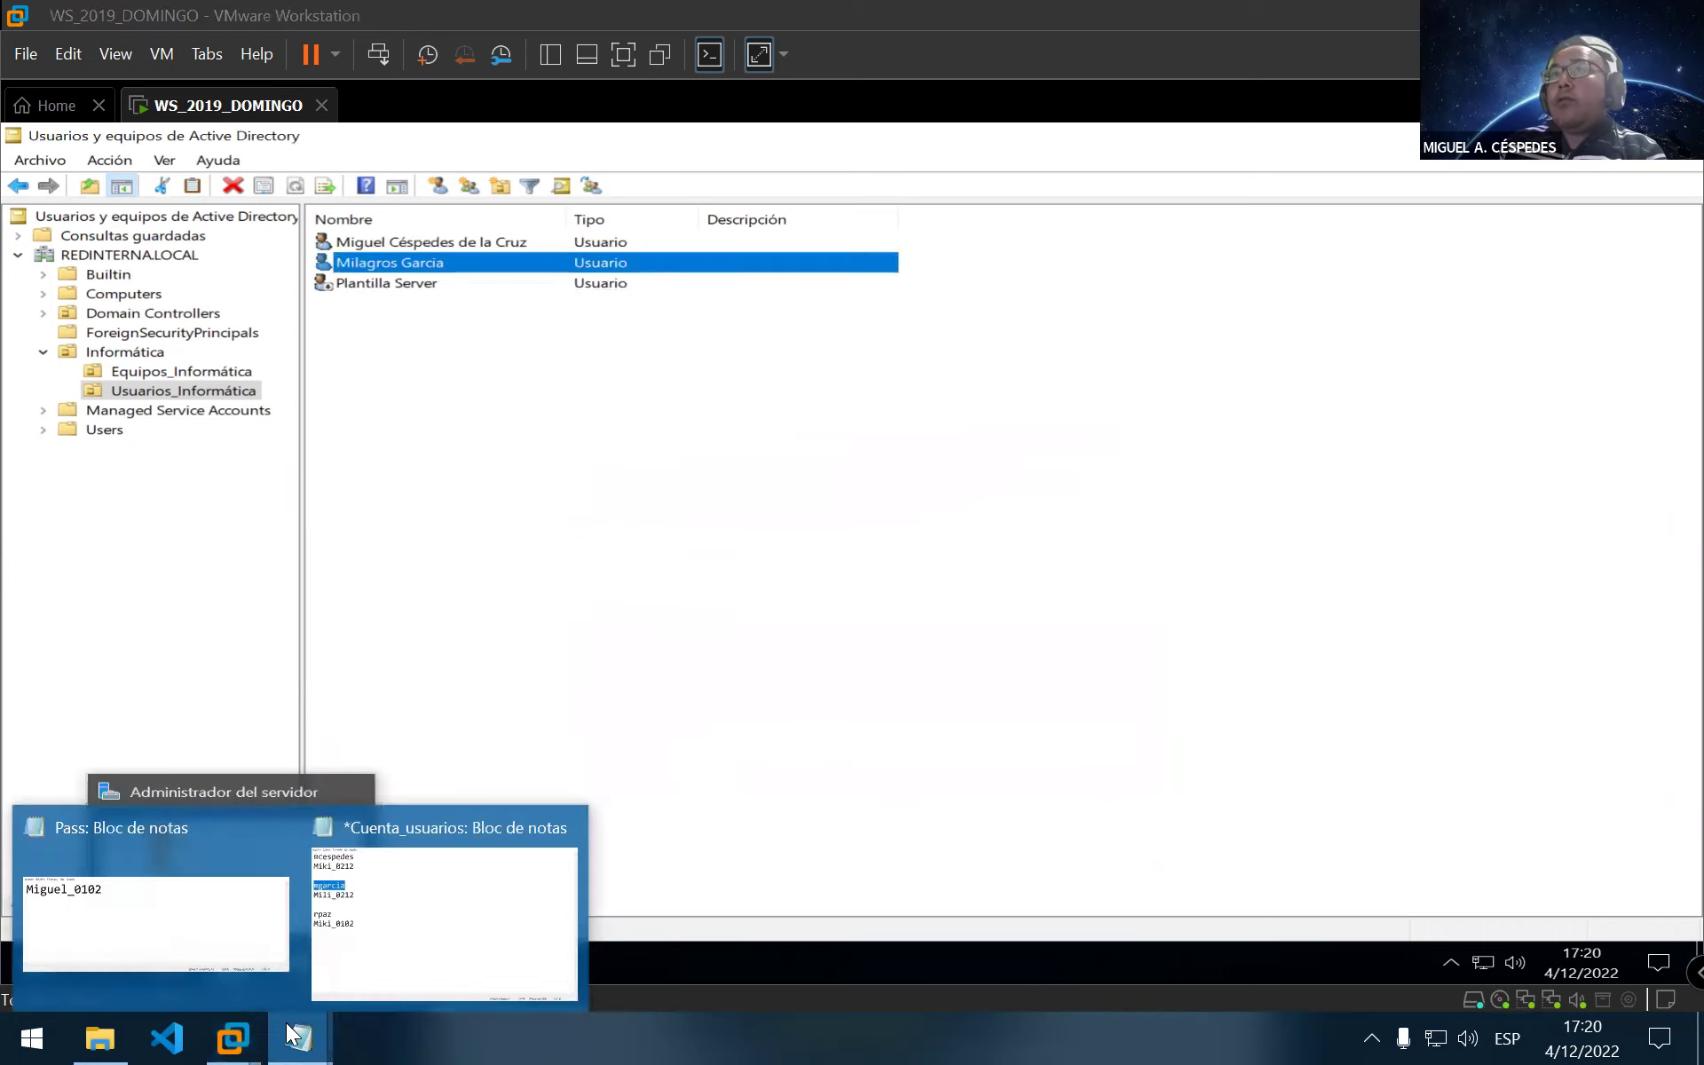
left_click(503, 962)
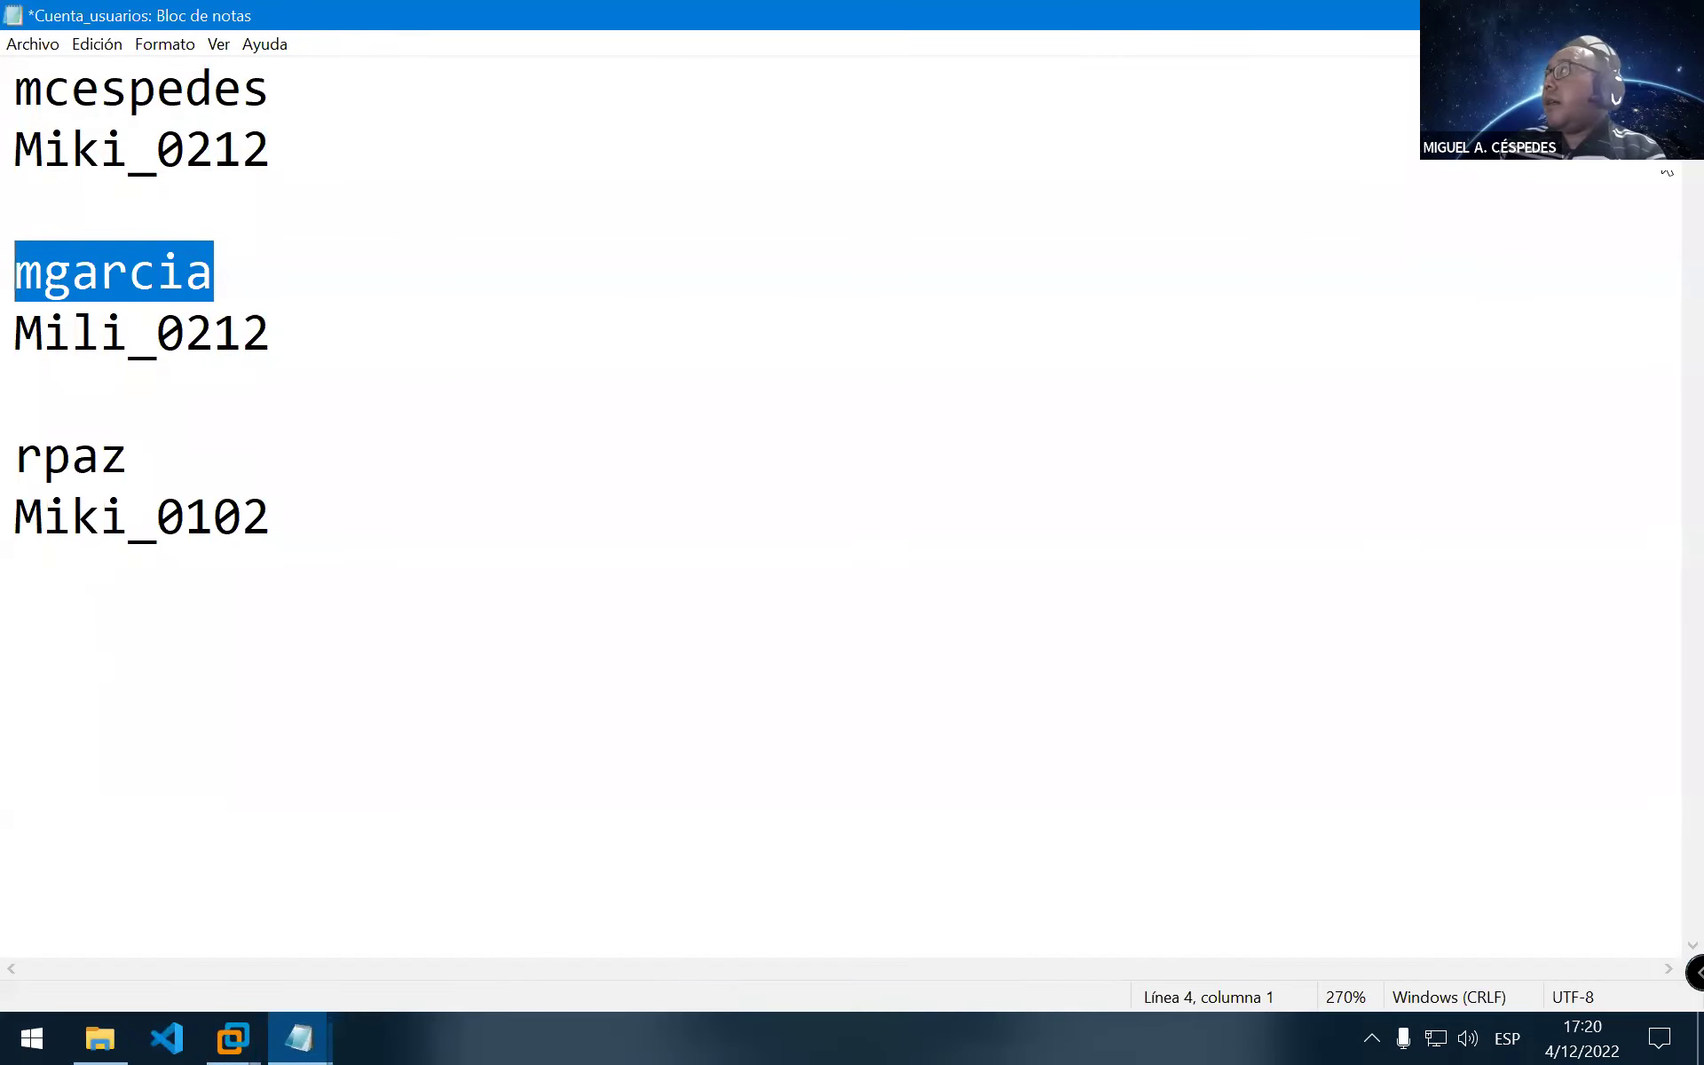
key("alt+Tab")
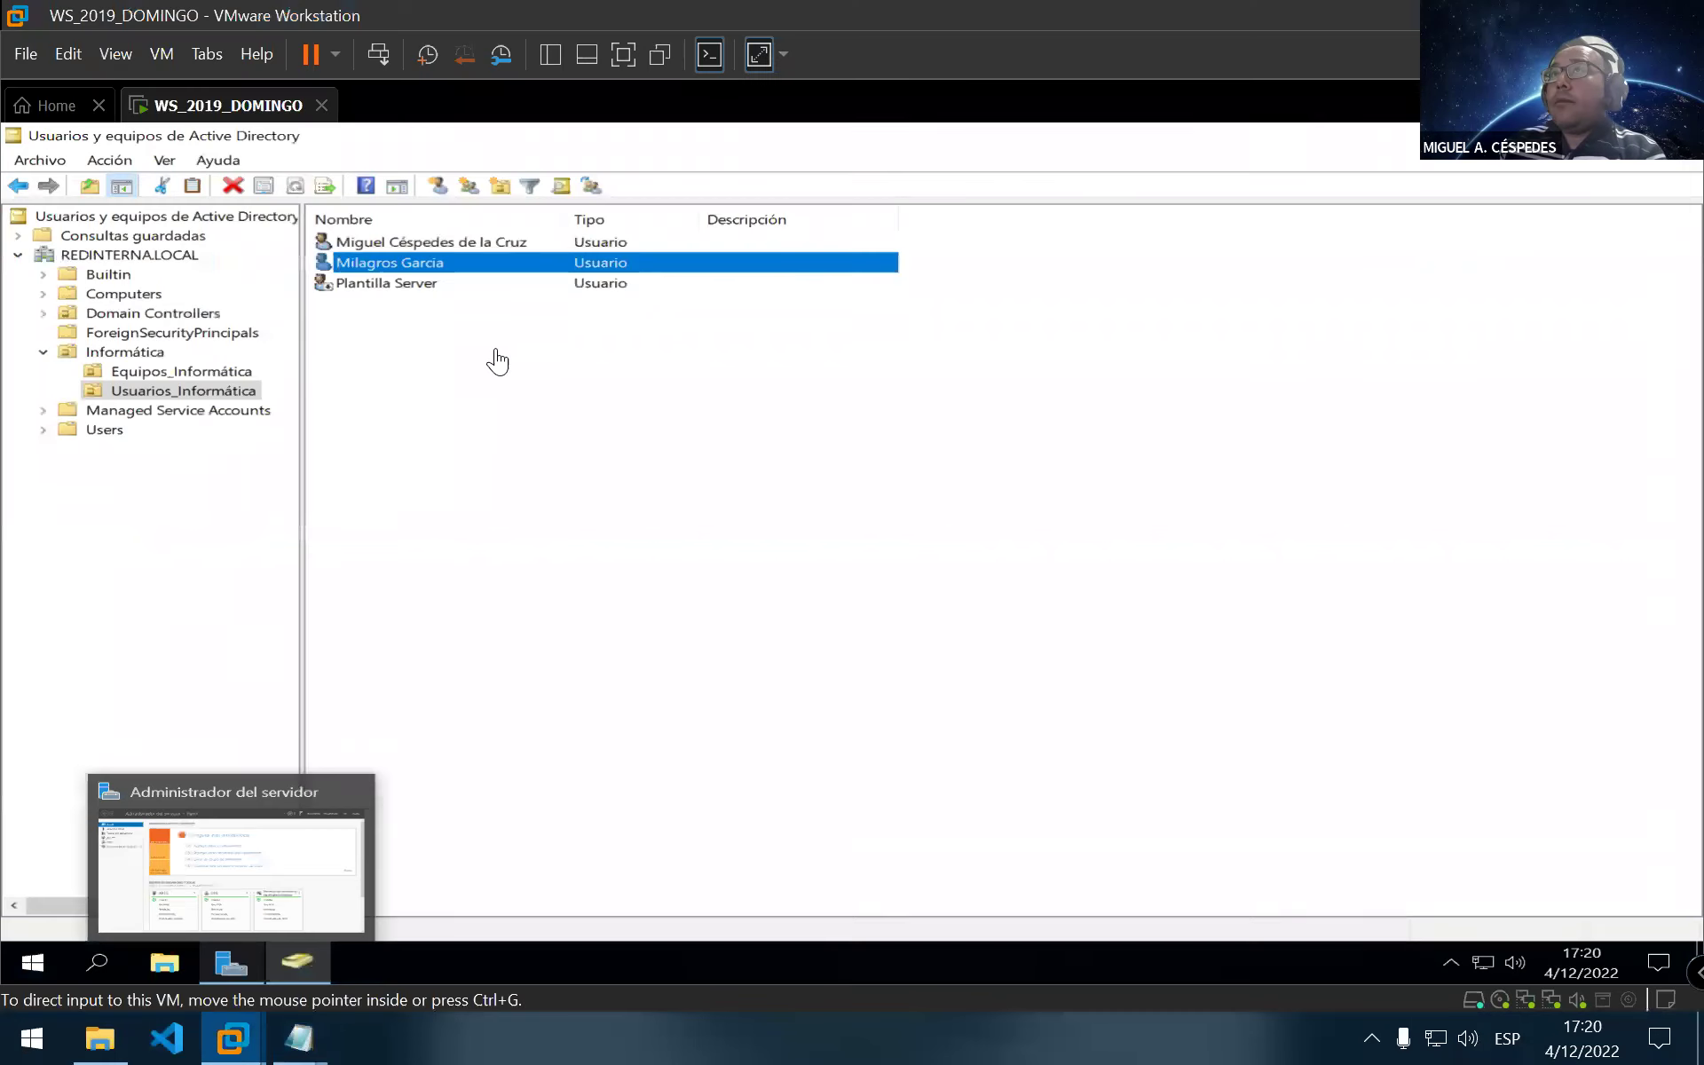
right_click(401, 288)
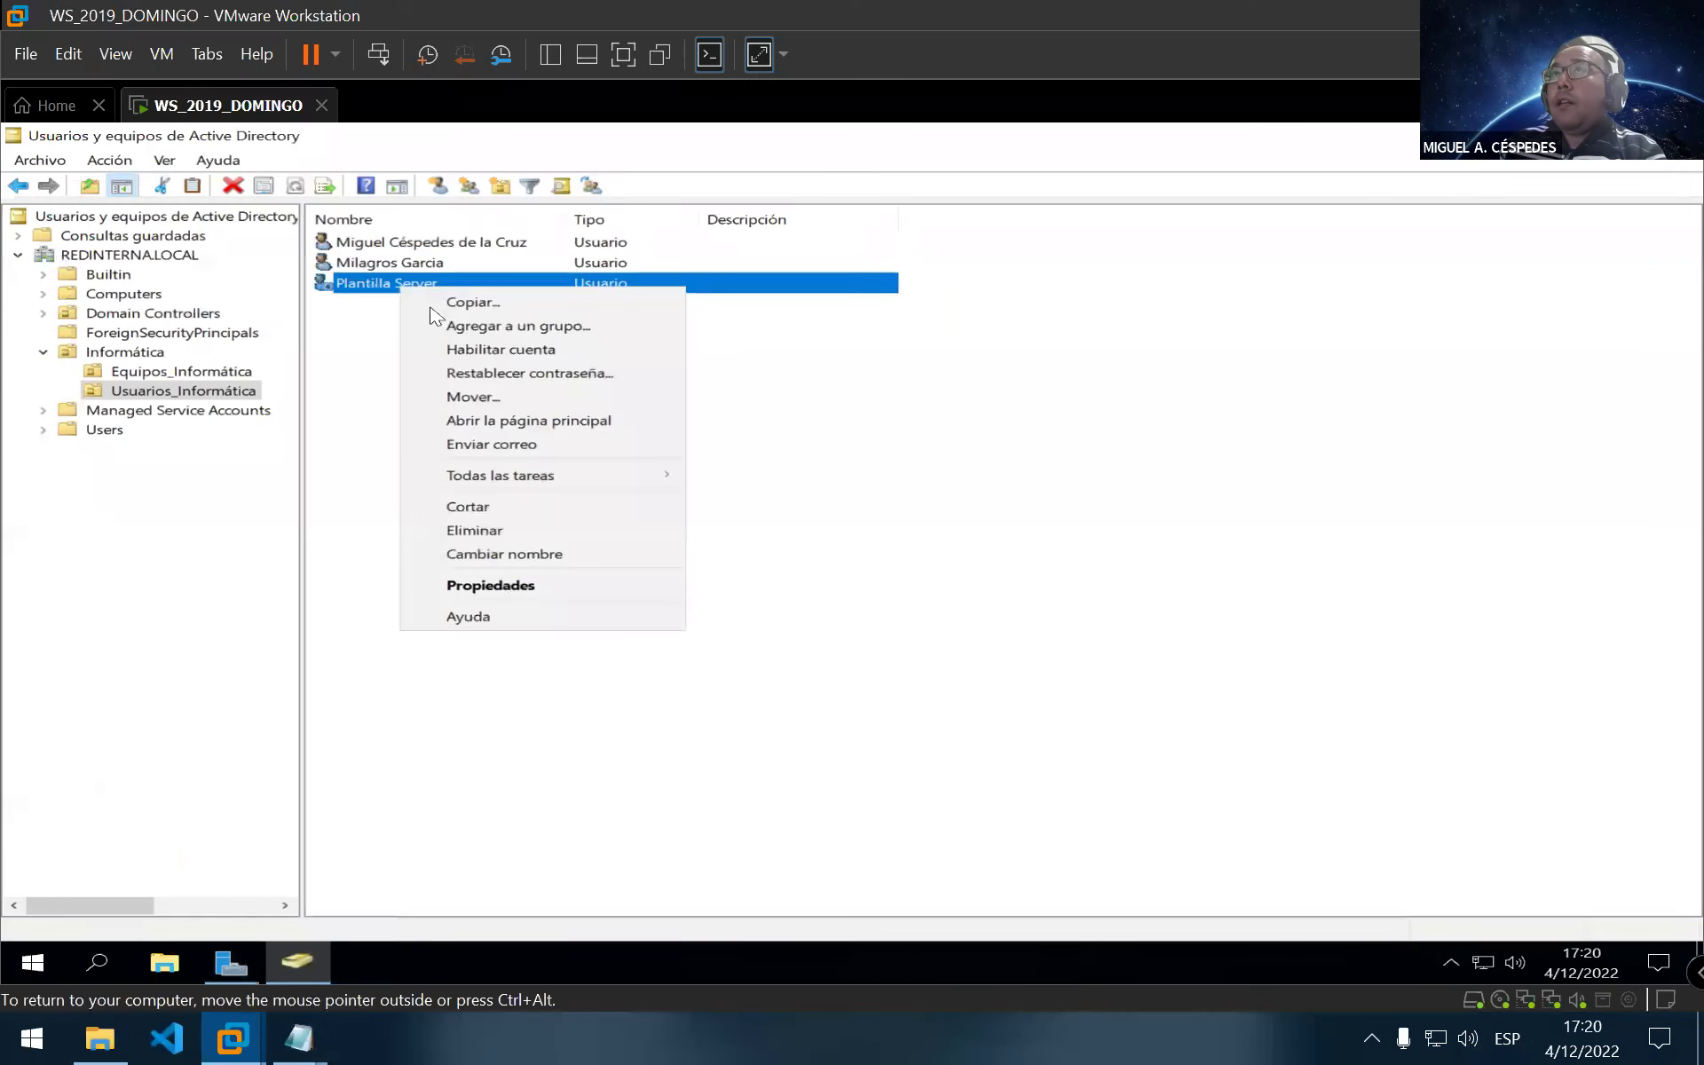
Copy Plantilla Server to a new user, entering the first name, last name and logon name
left_click(557, 303)
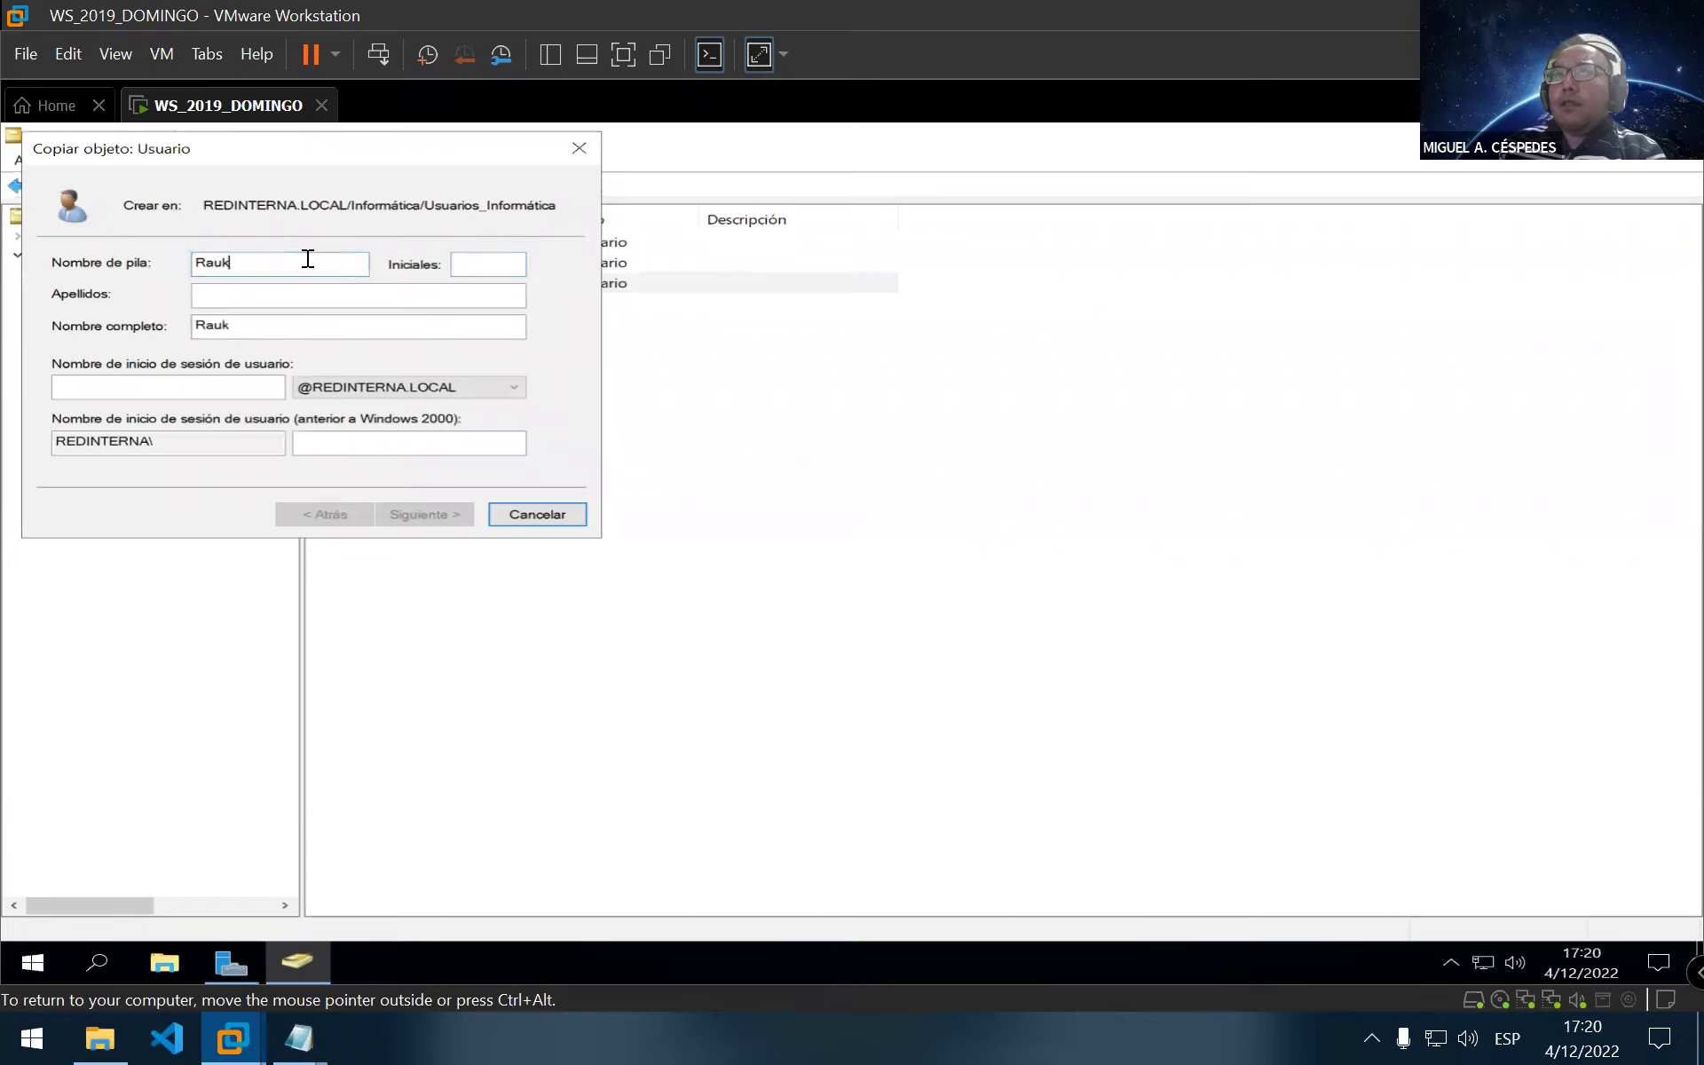
key("Tab")
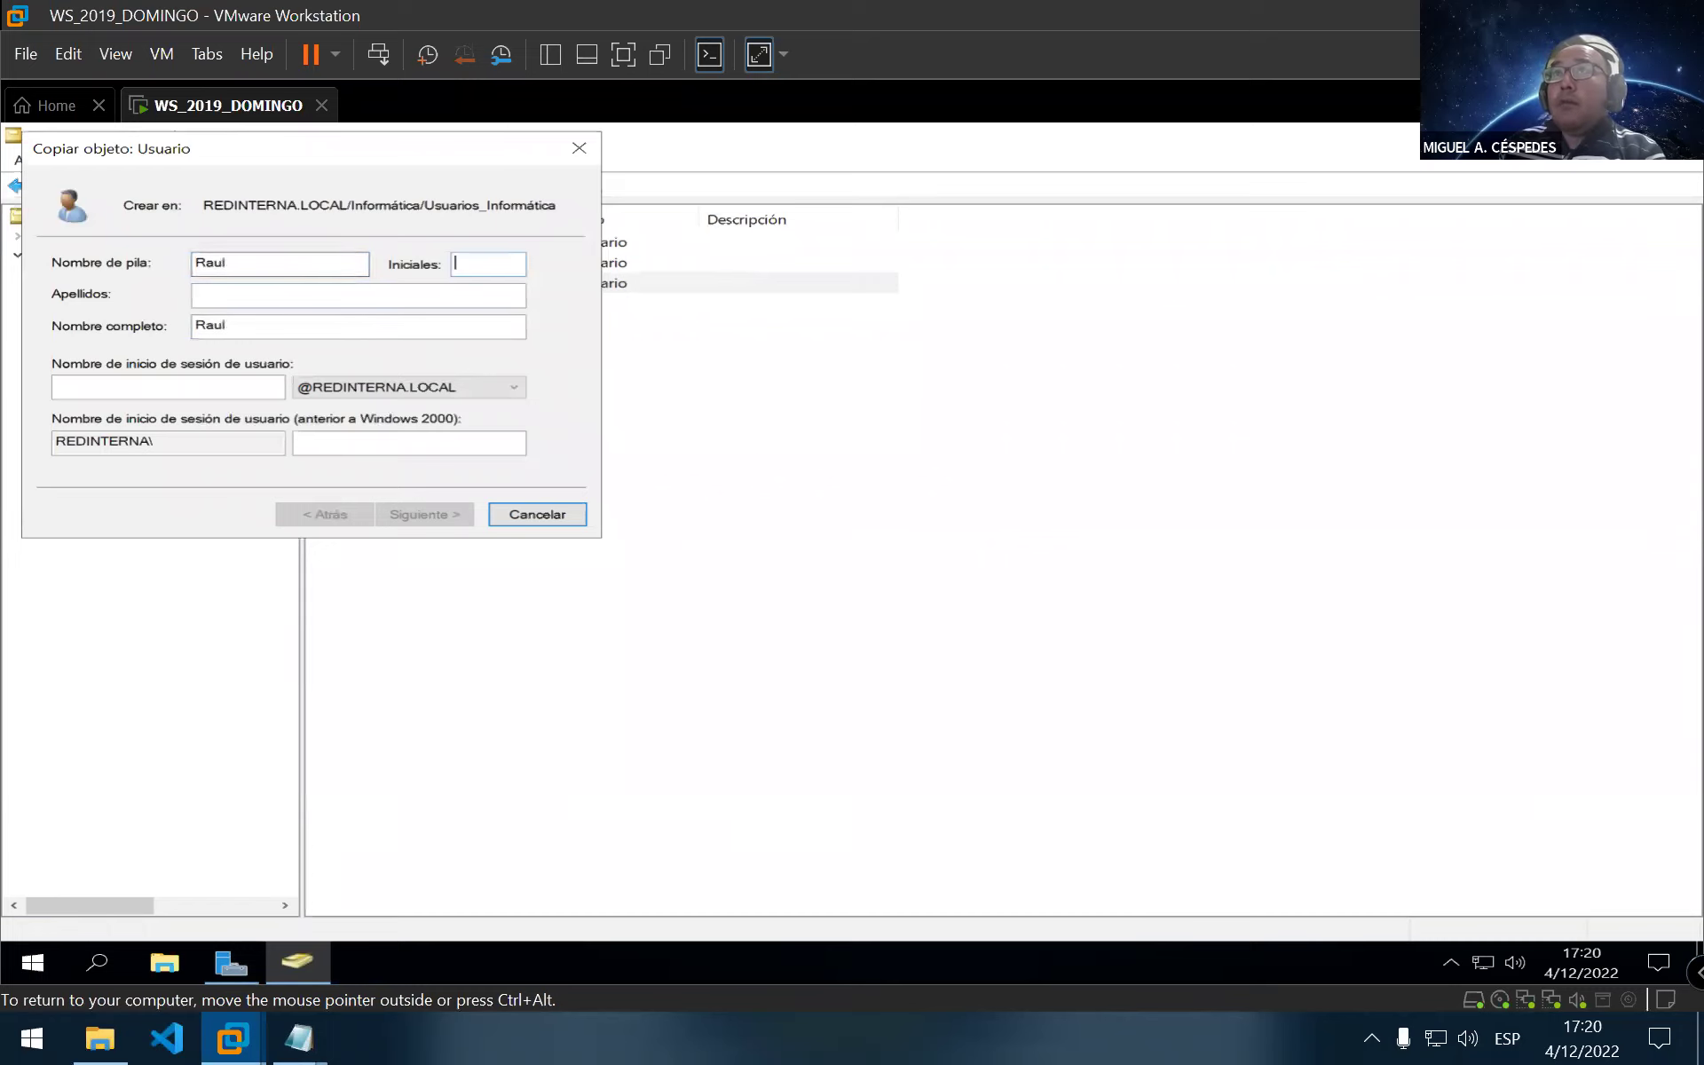
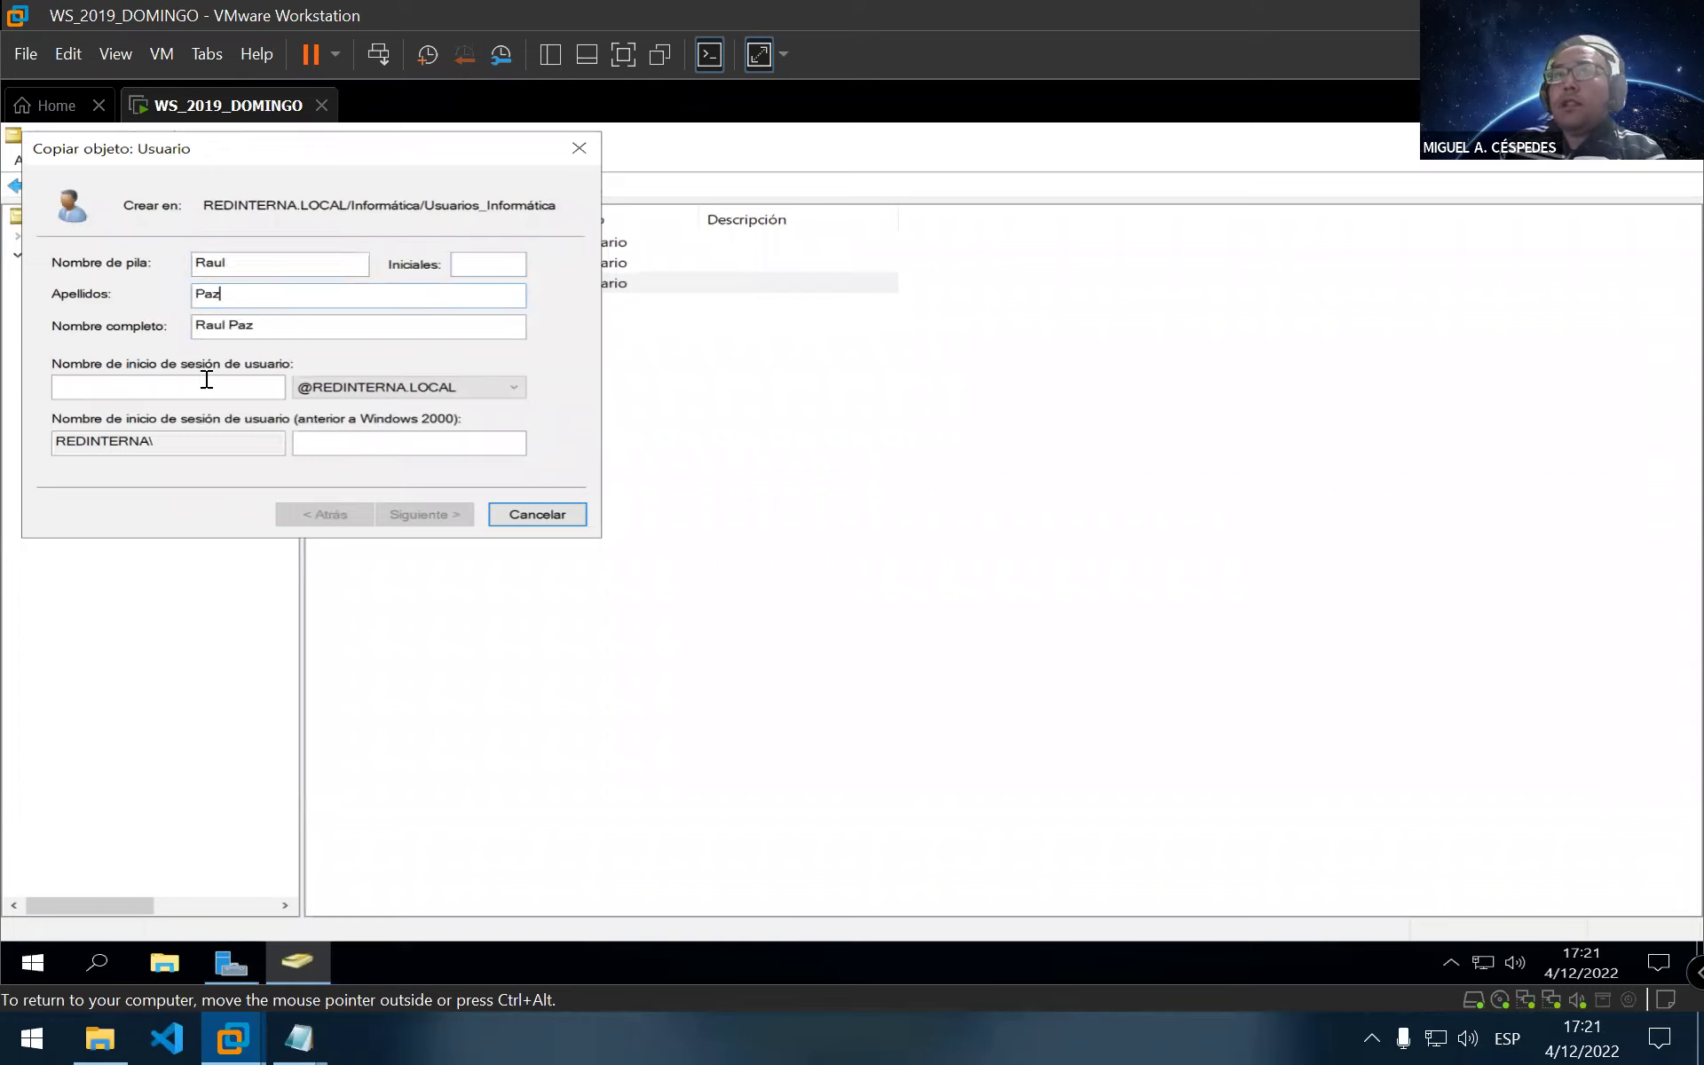
left_click(191, 388)
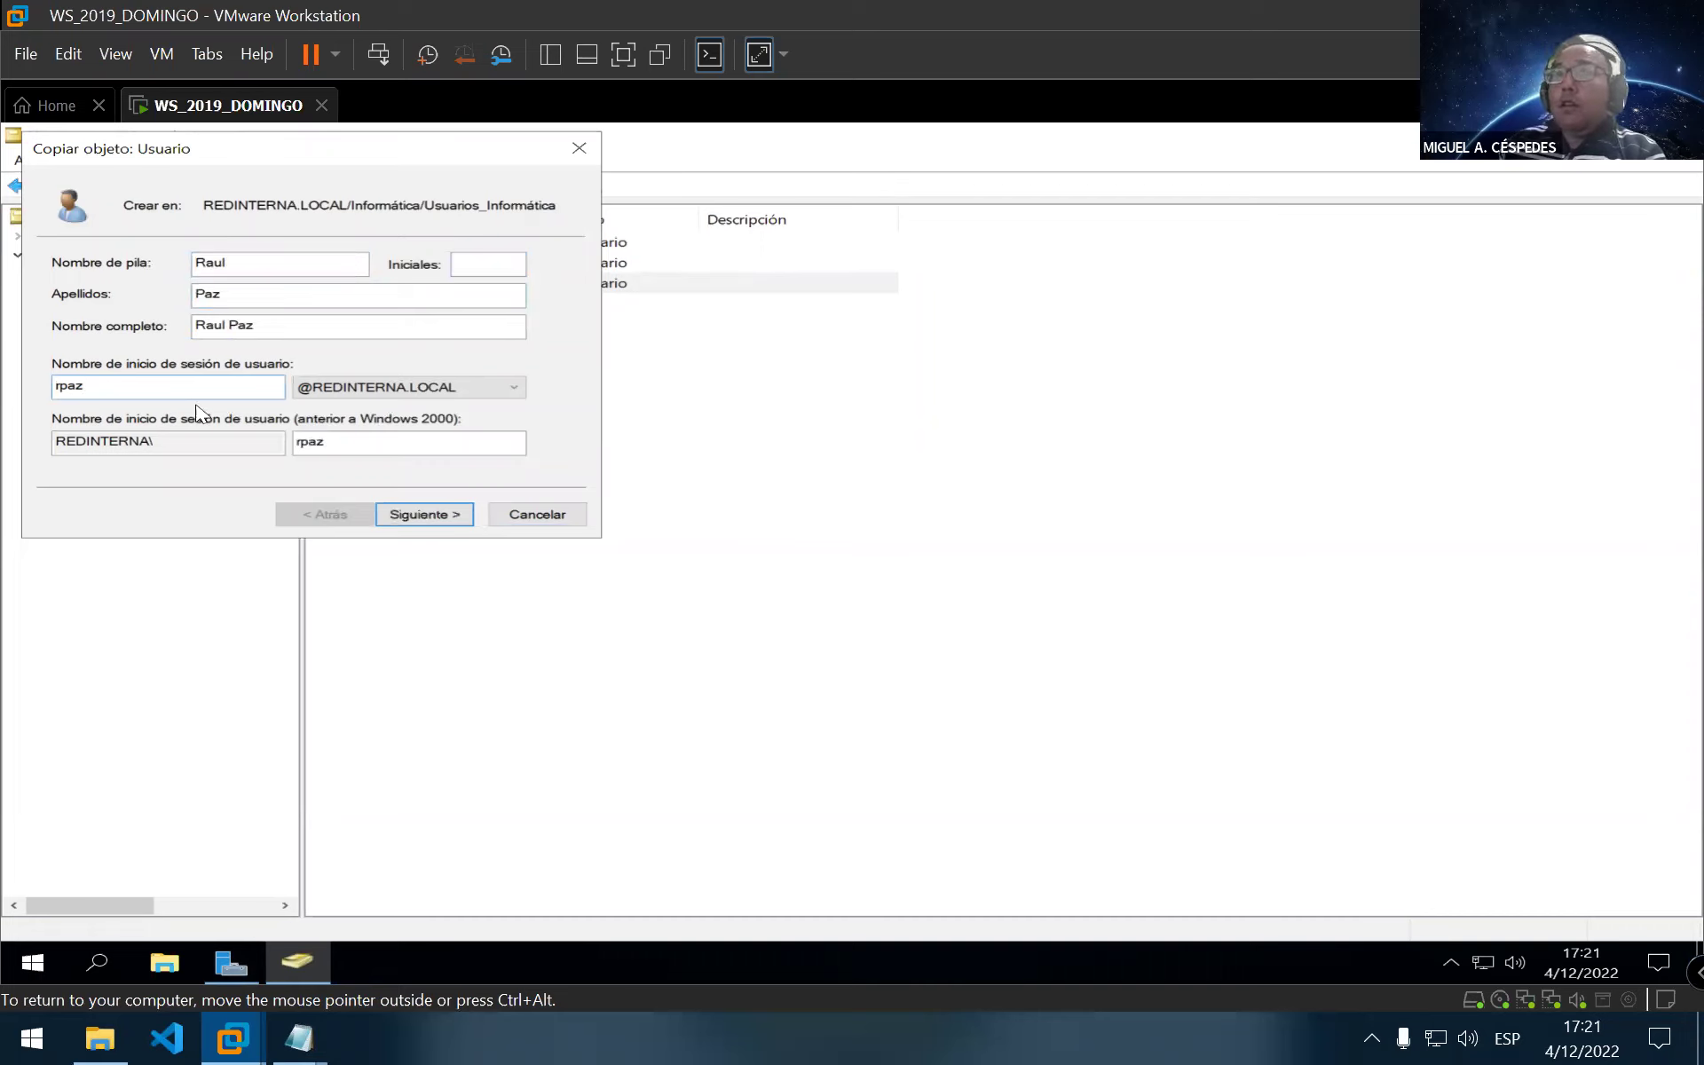
left_click(448, 520)
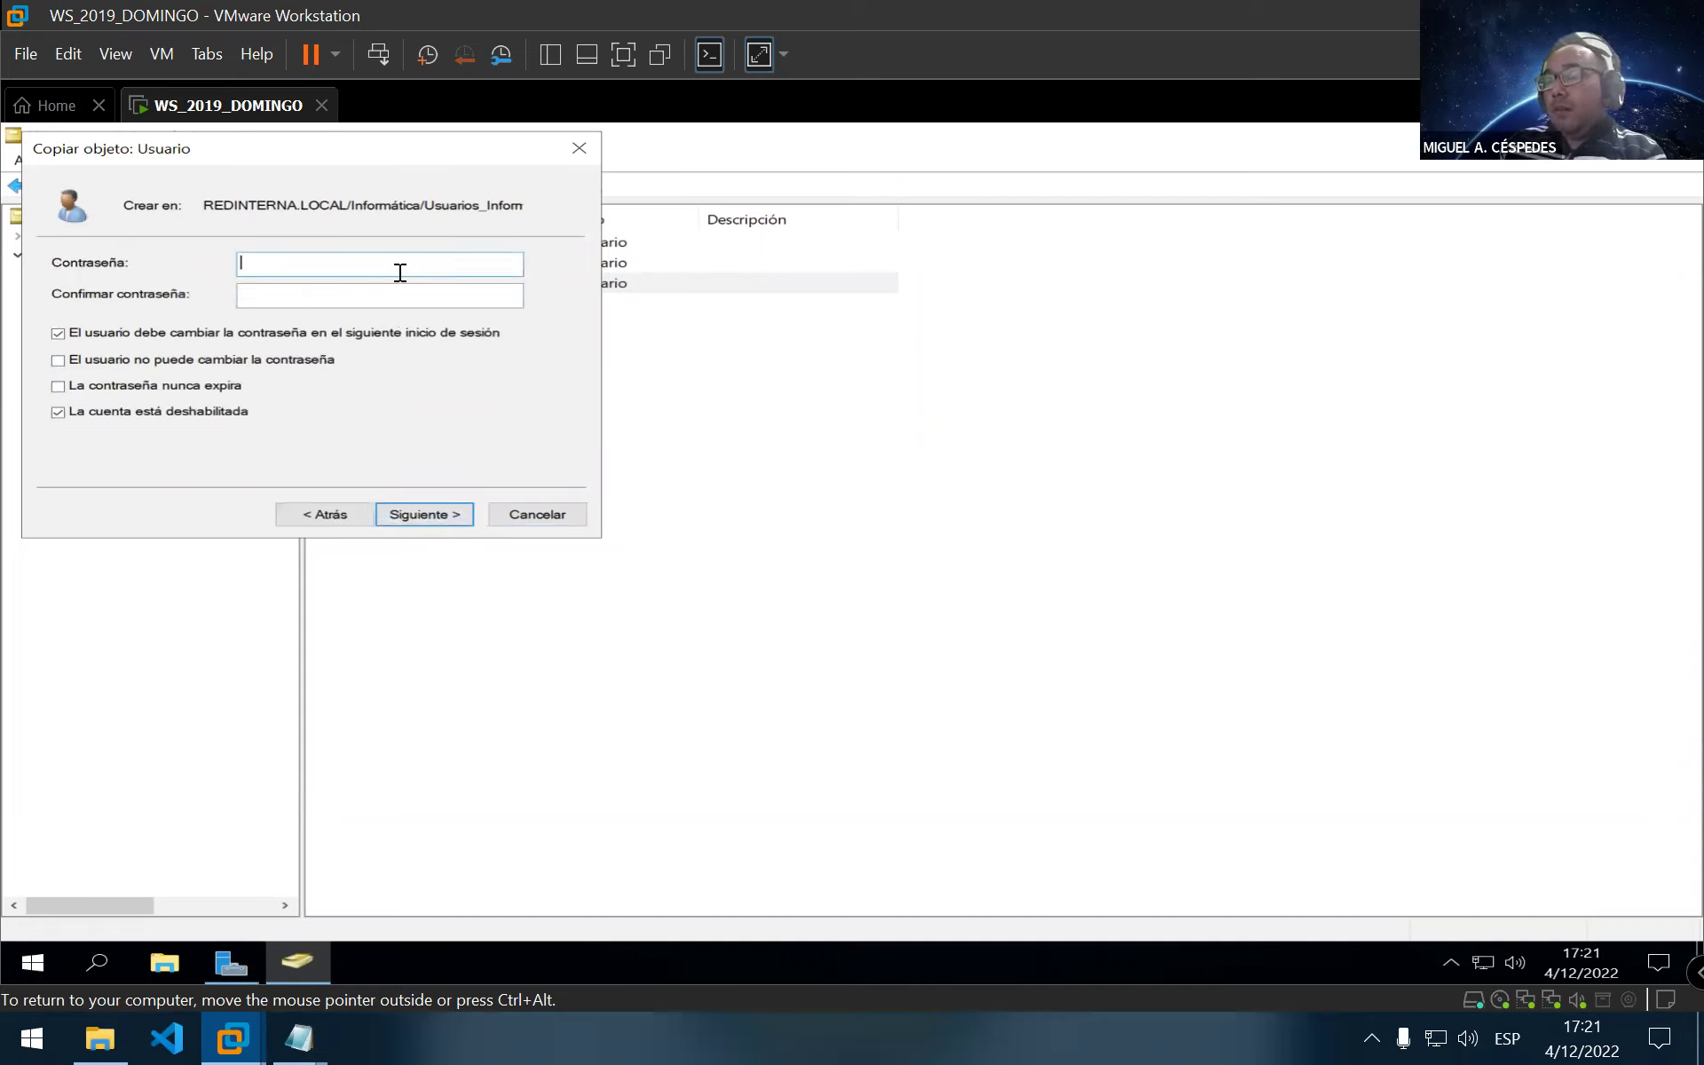
Check the open account notes windows before returning to the password step
left_click(297, 1036)
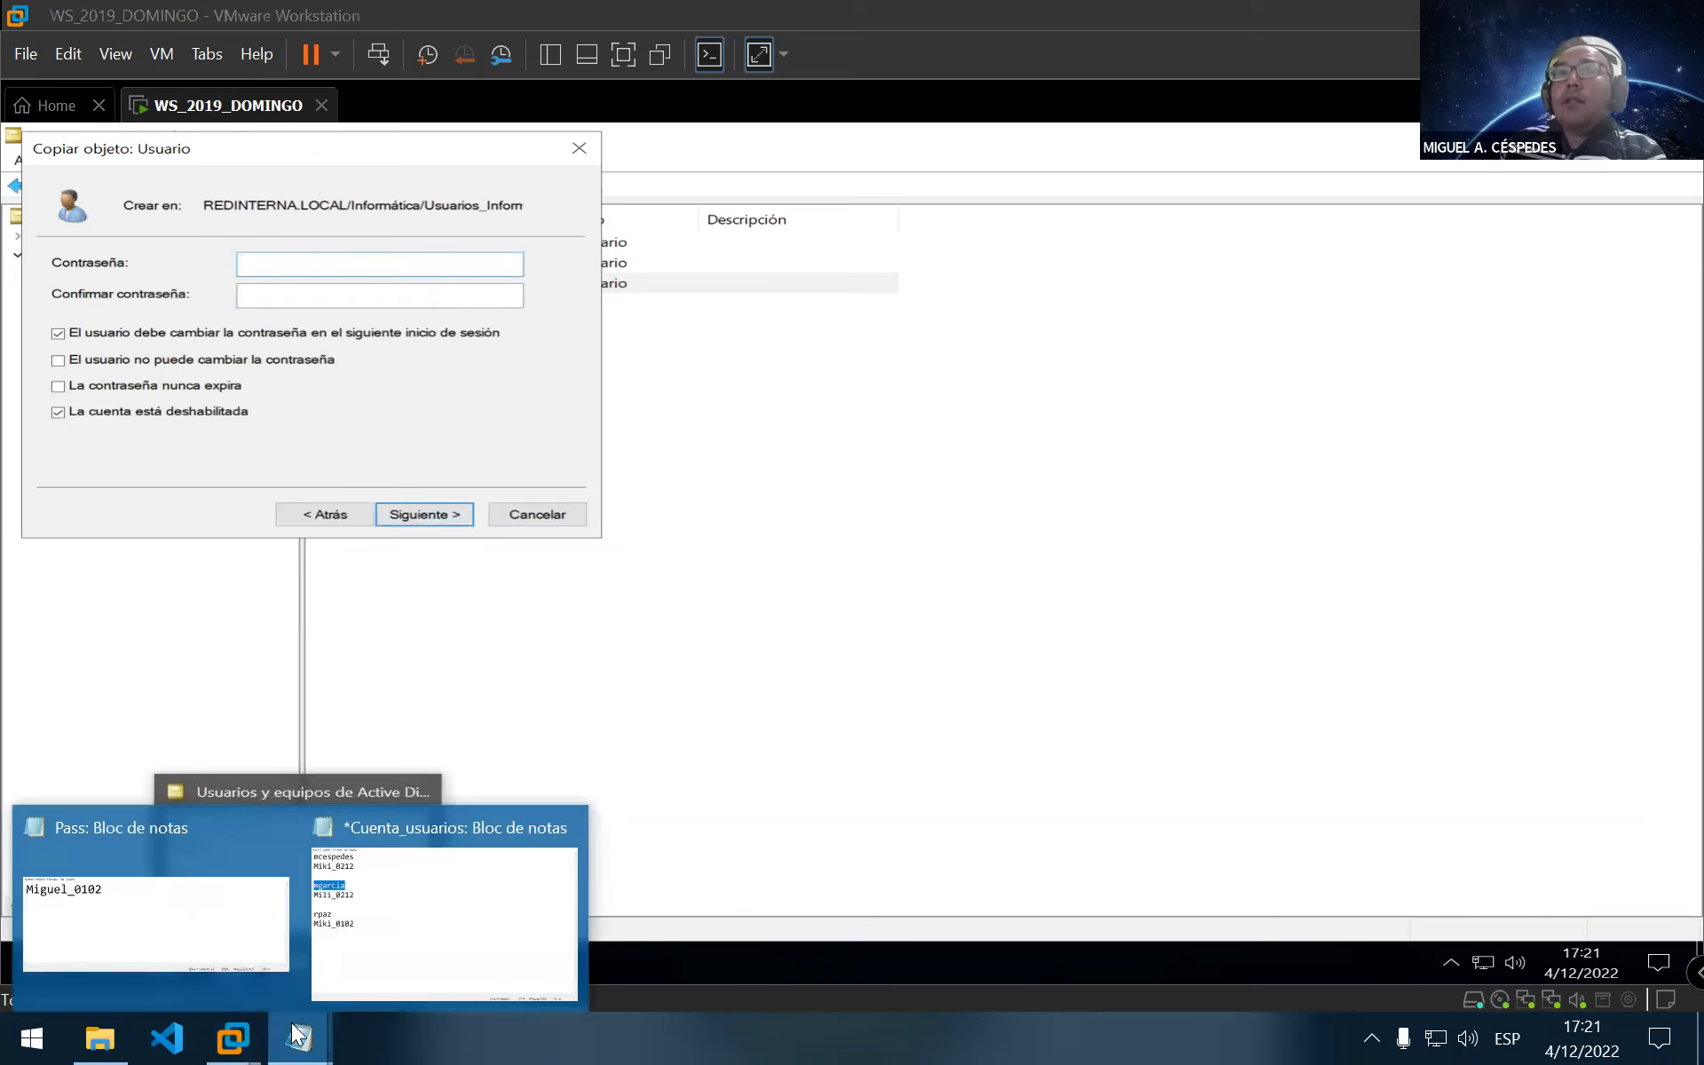
left_click(492, 988)
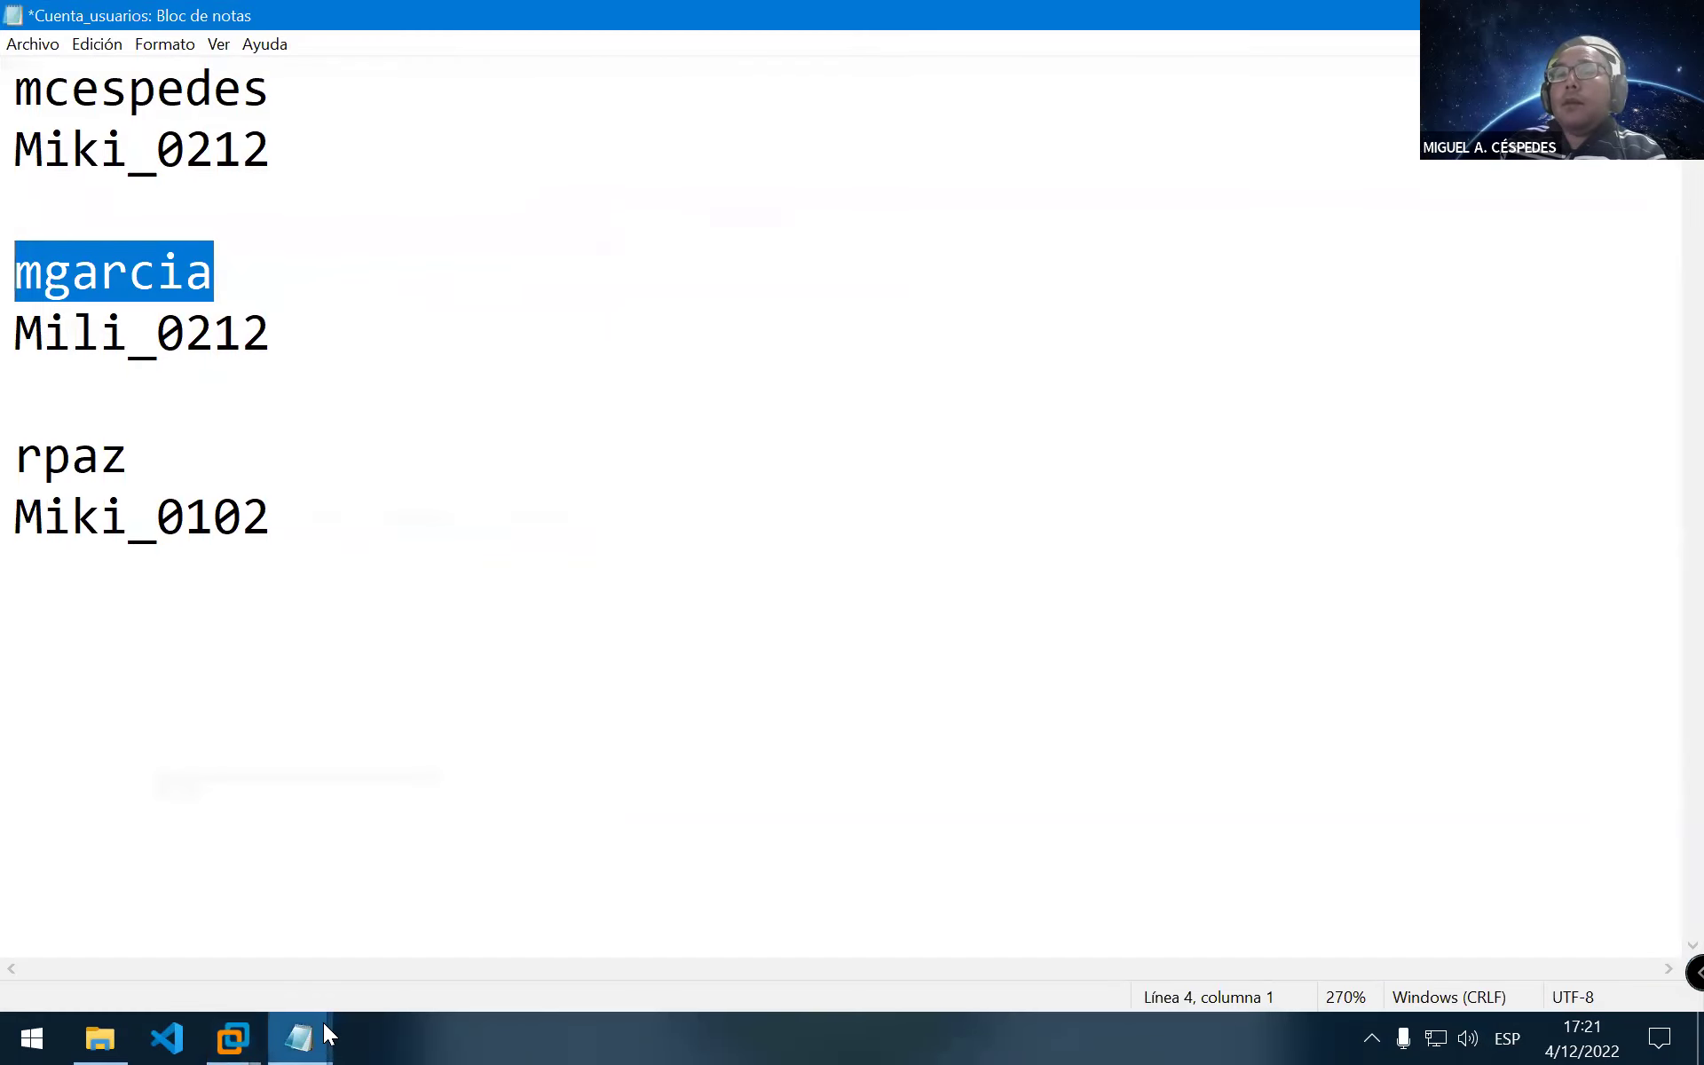
left_click(323, 1022)
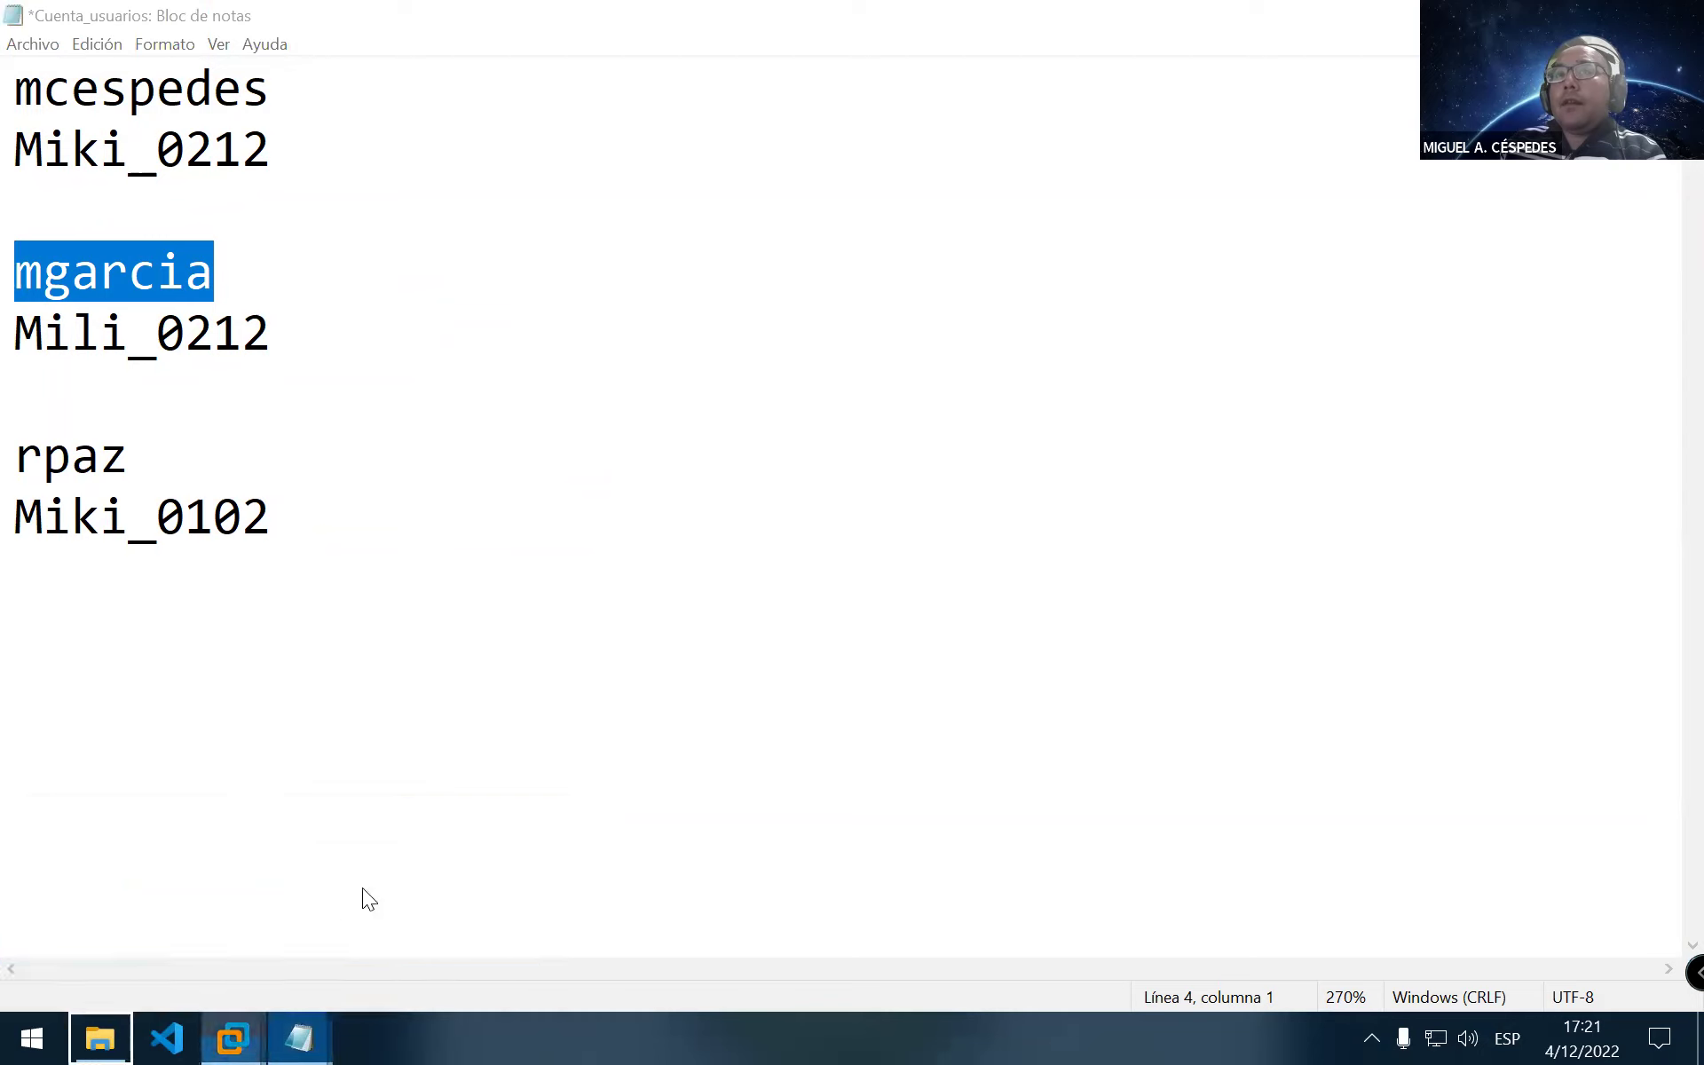
right_click(233, 1037)
left_click(240, 1001)
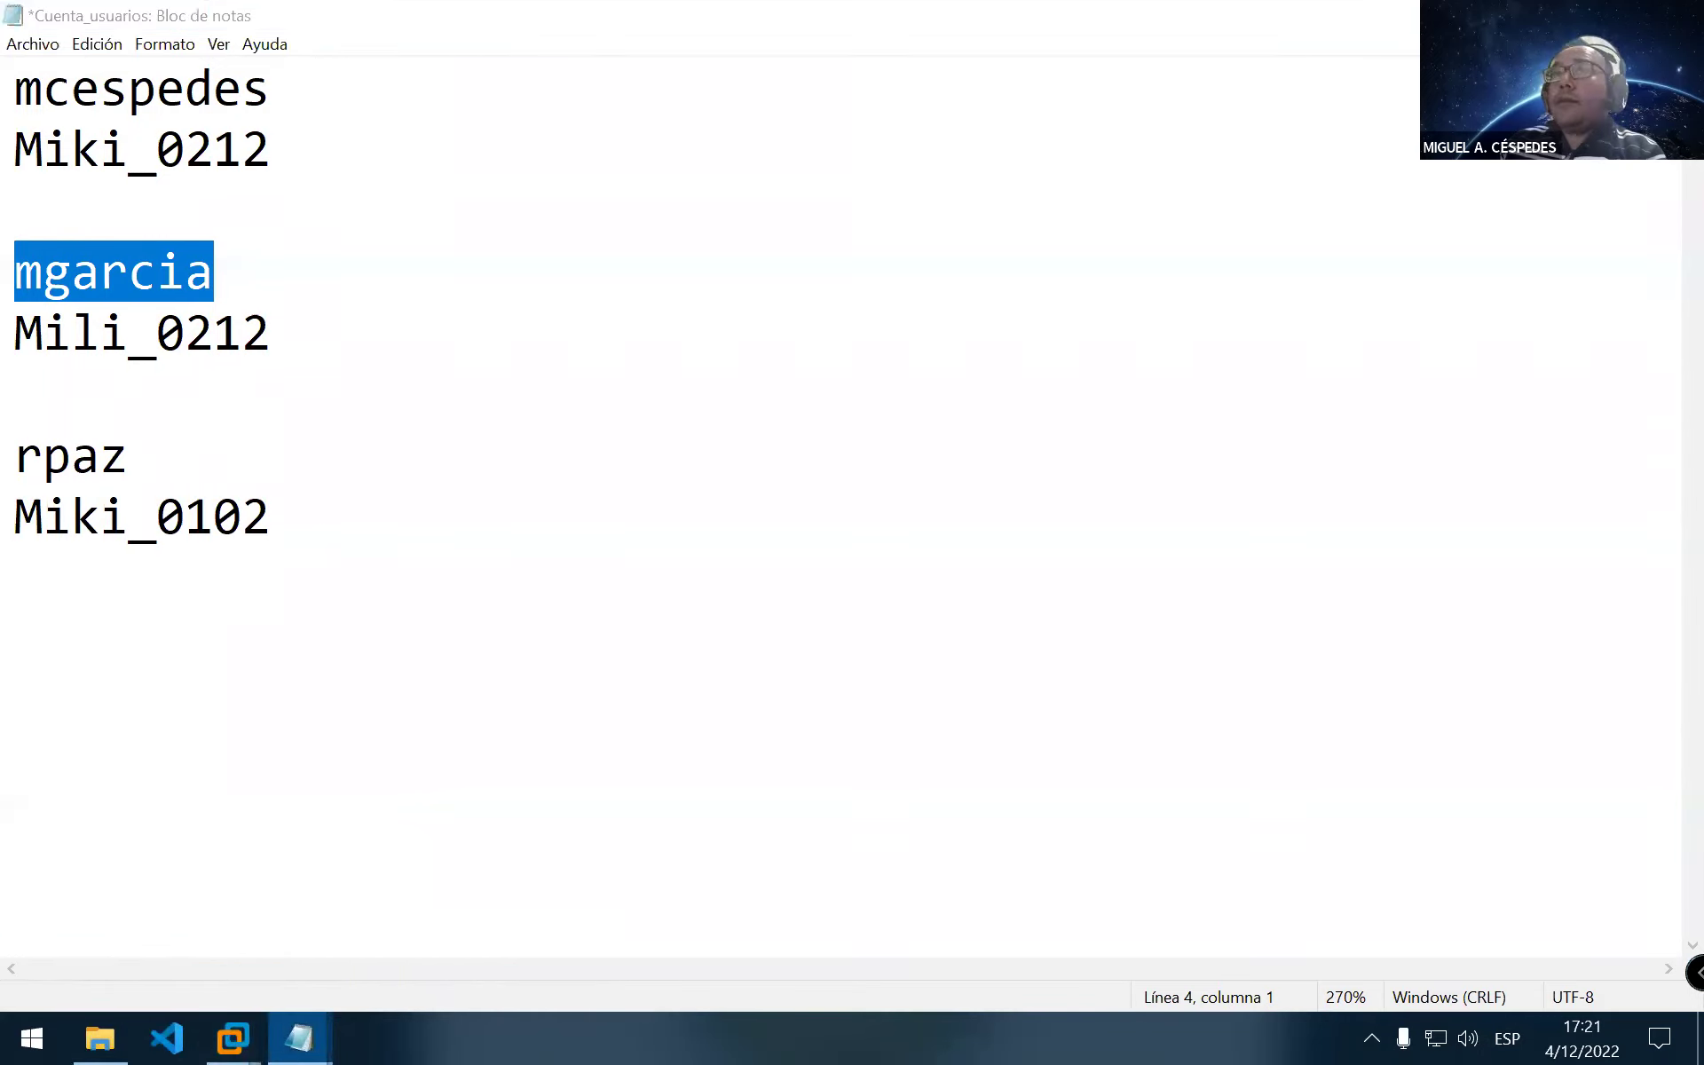
key("alt+Tab")
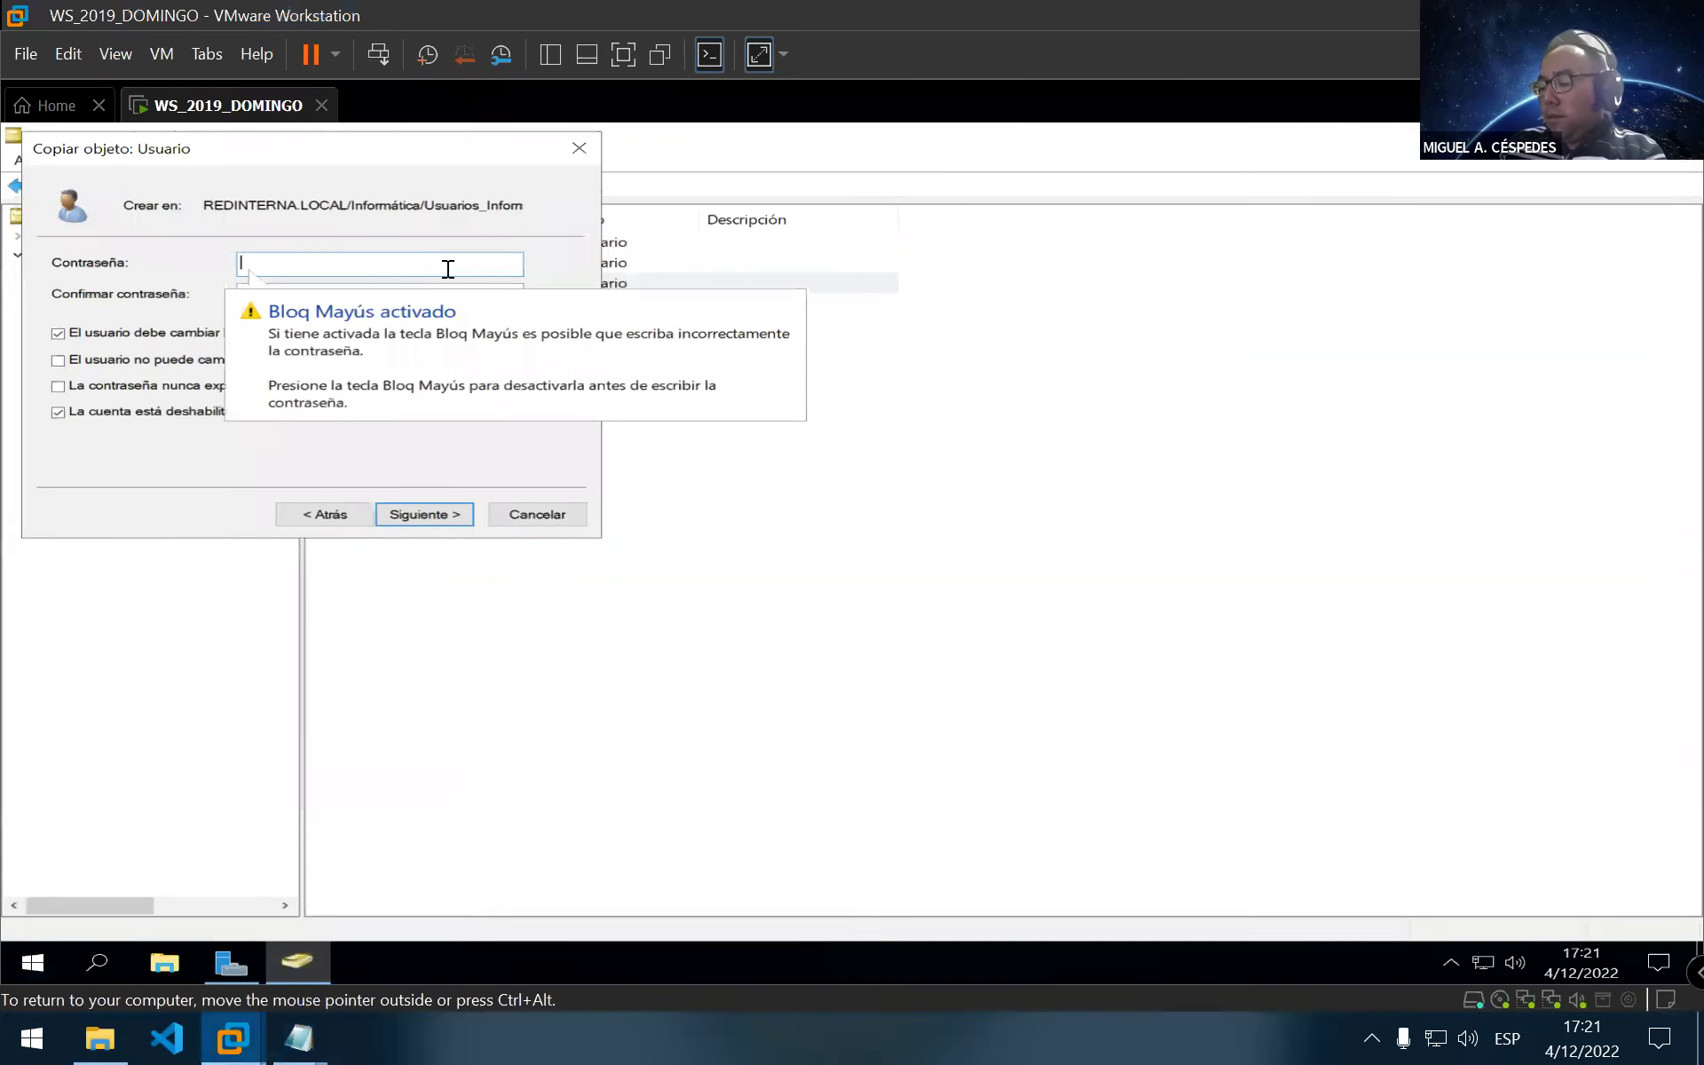
Set and confirm the new user's password, toggle the account-disabled option, and finish creating it
type("**********")
key("Tab")
type("**")
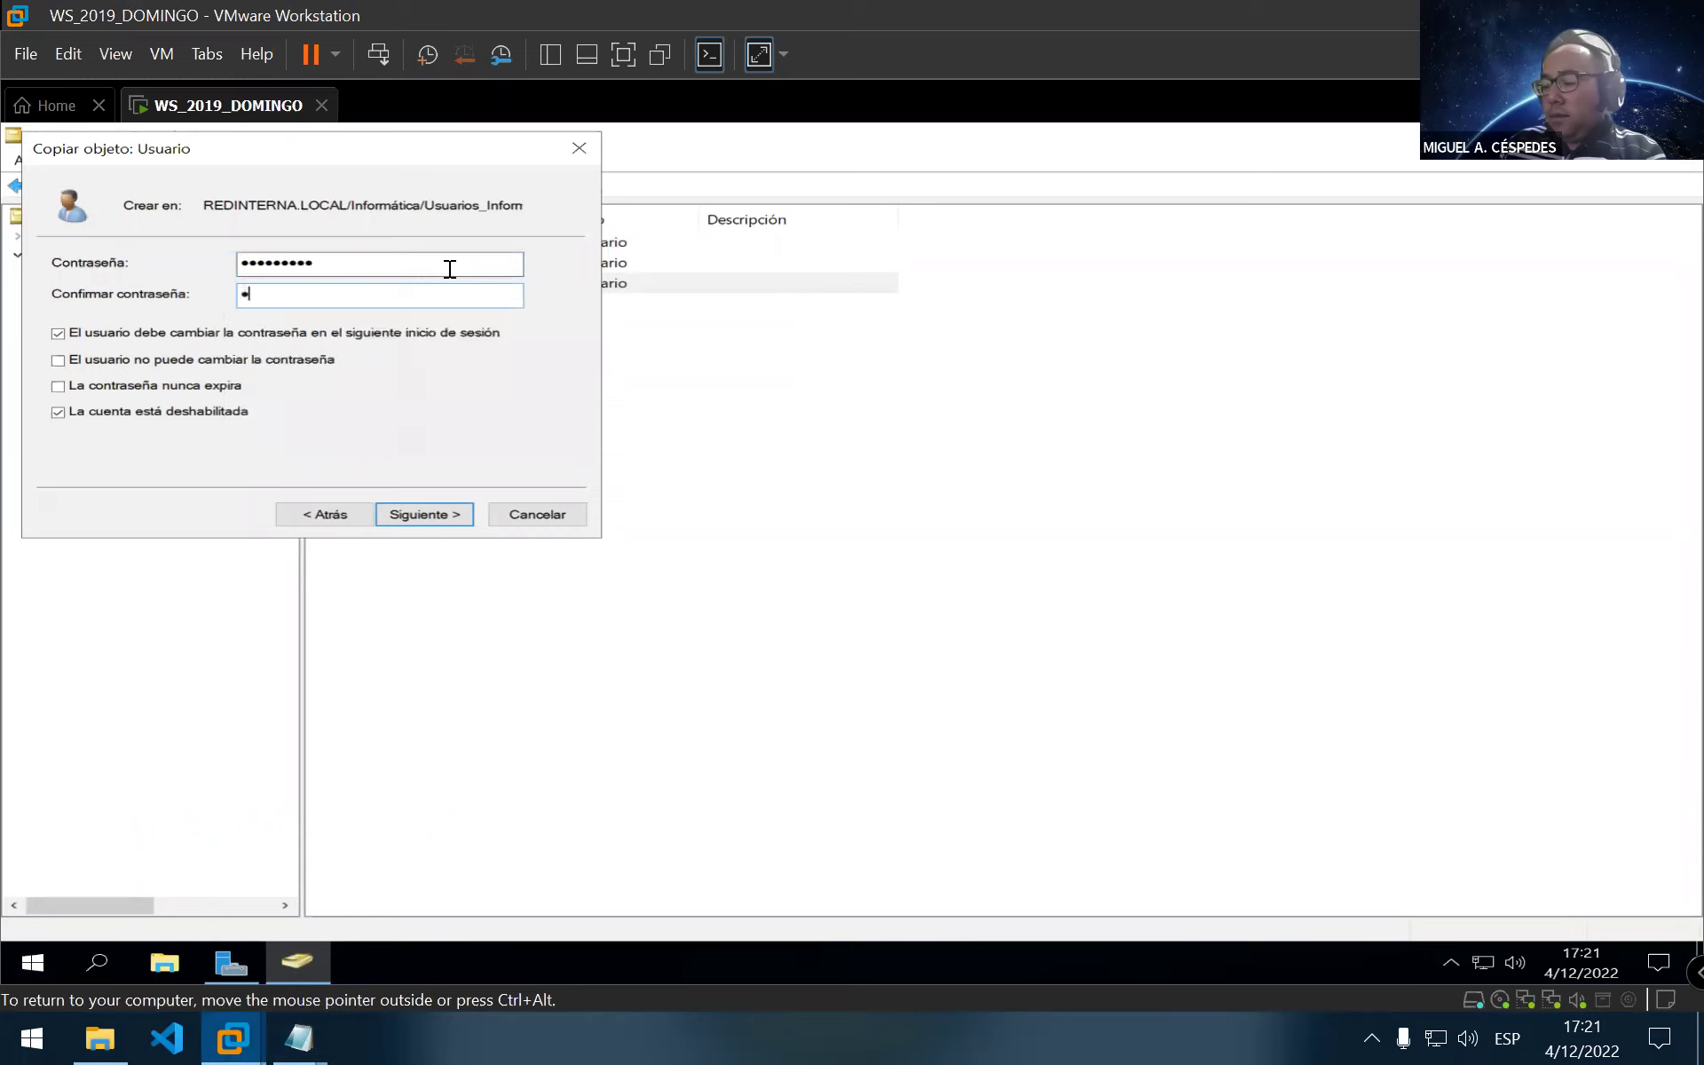
type("********")
left_click(228, 416)
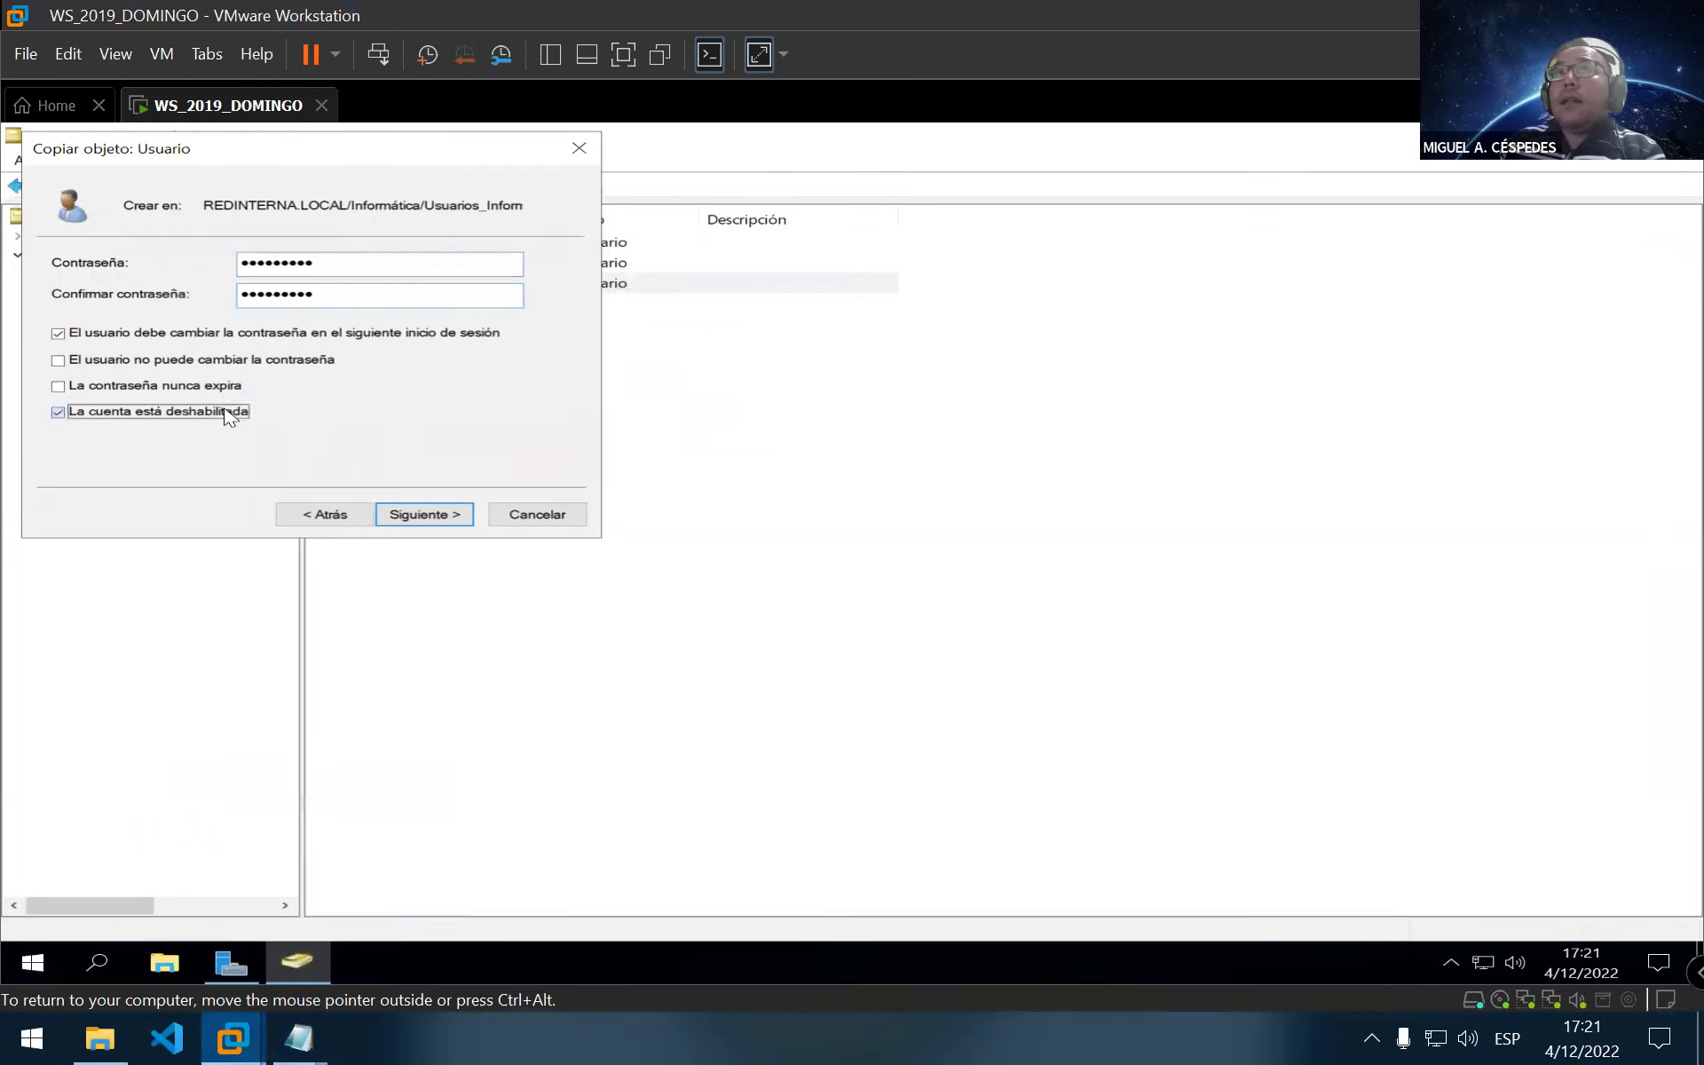
left_click(442, 517)
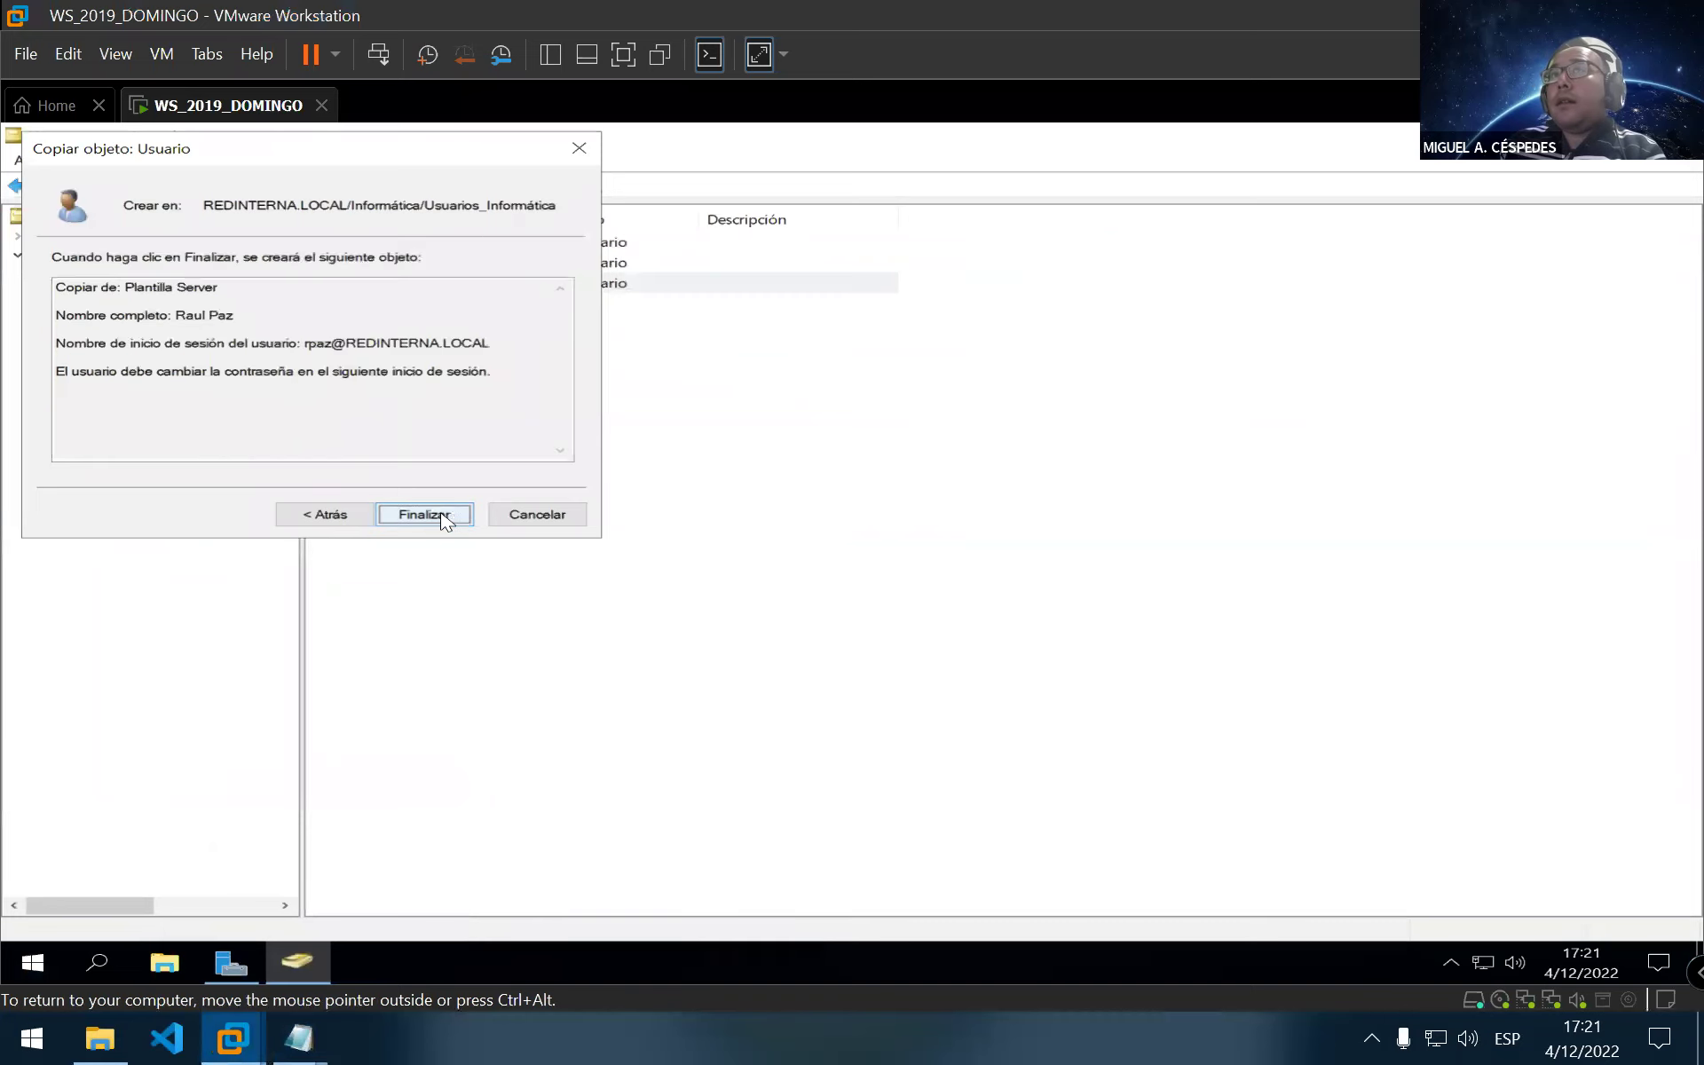
left_click(441, 516)
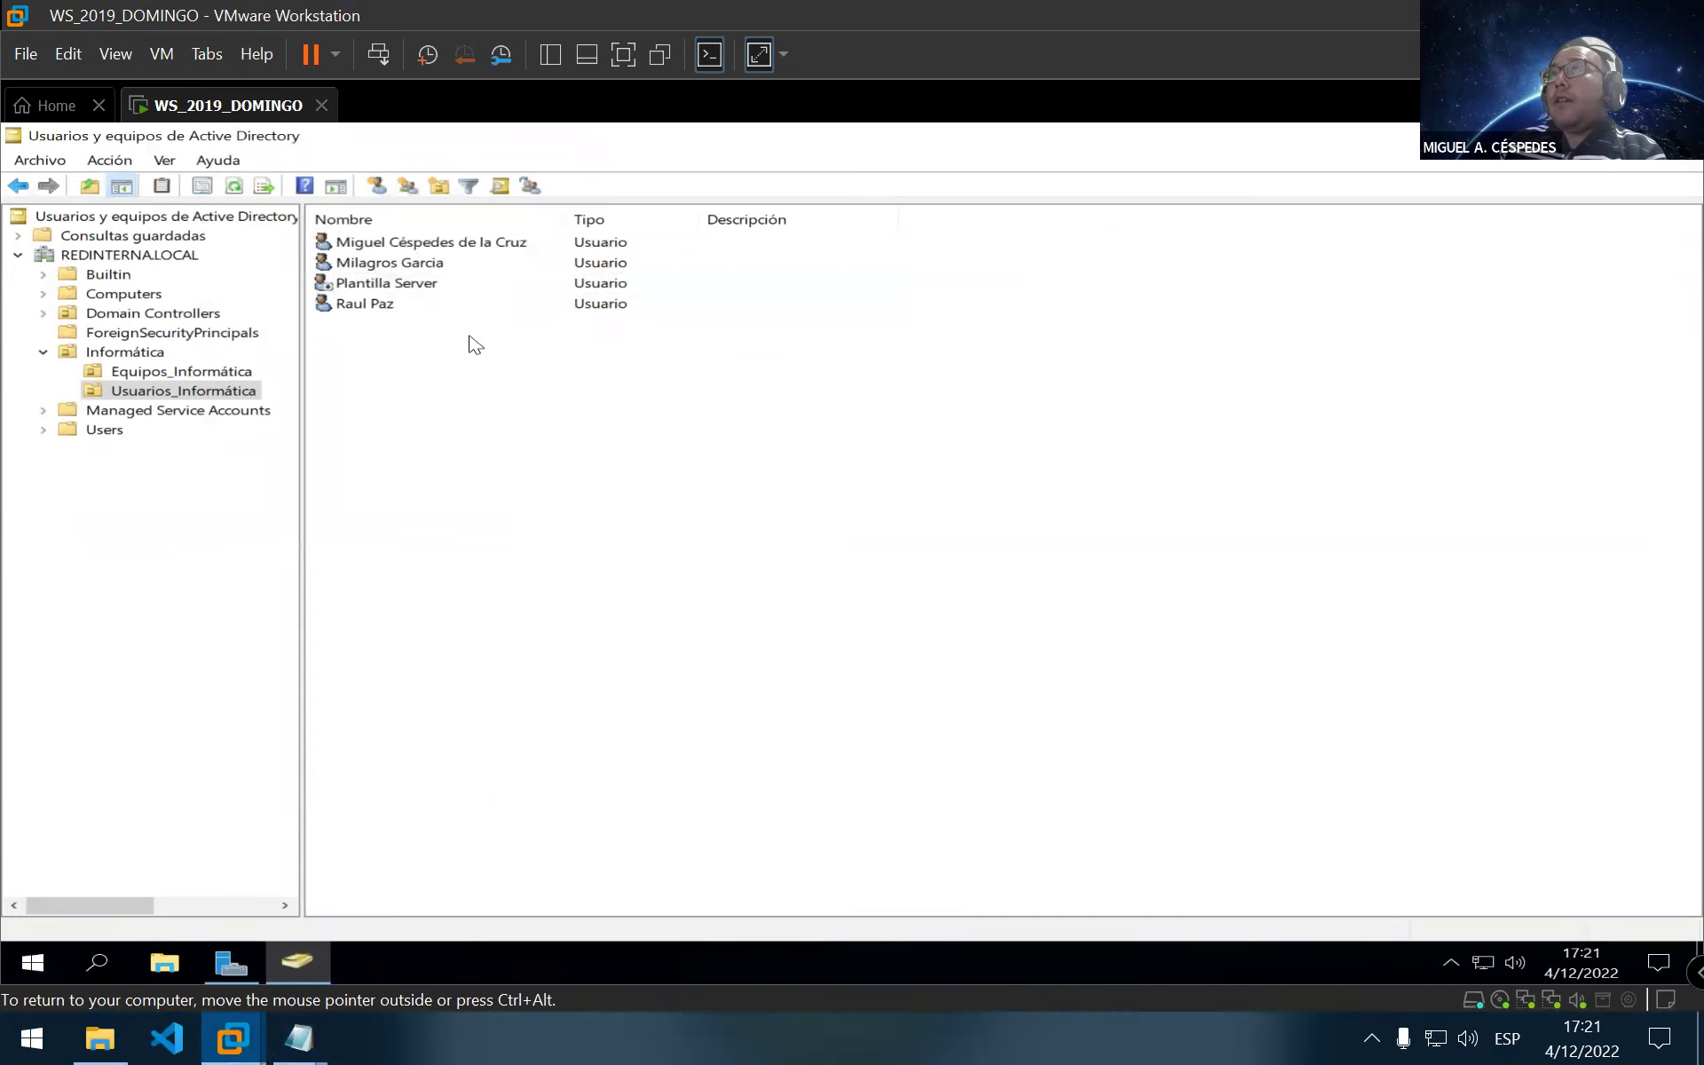
left_click(248, 373)
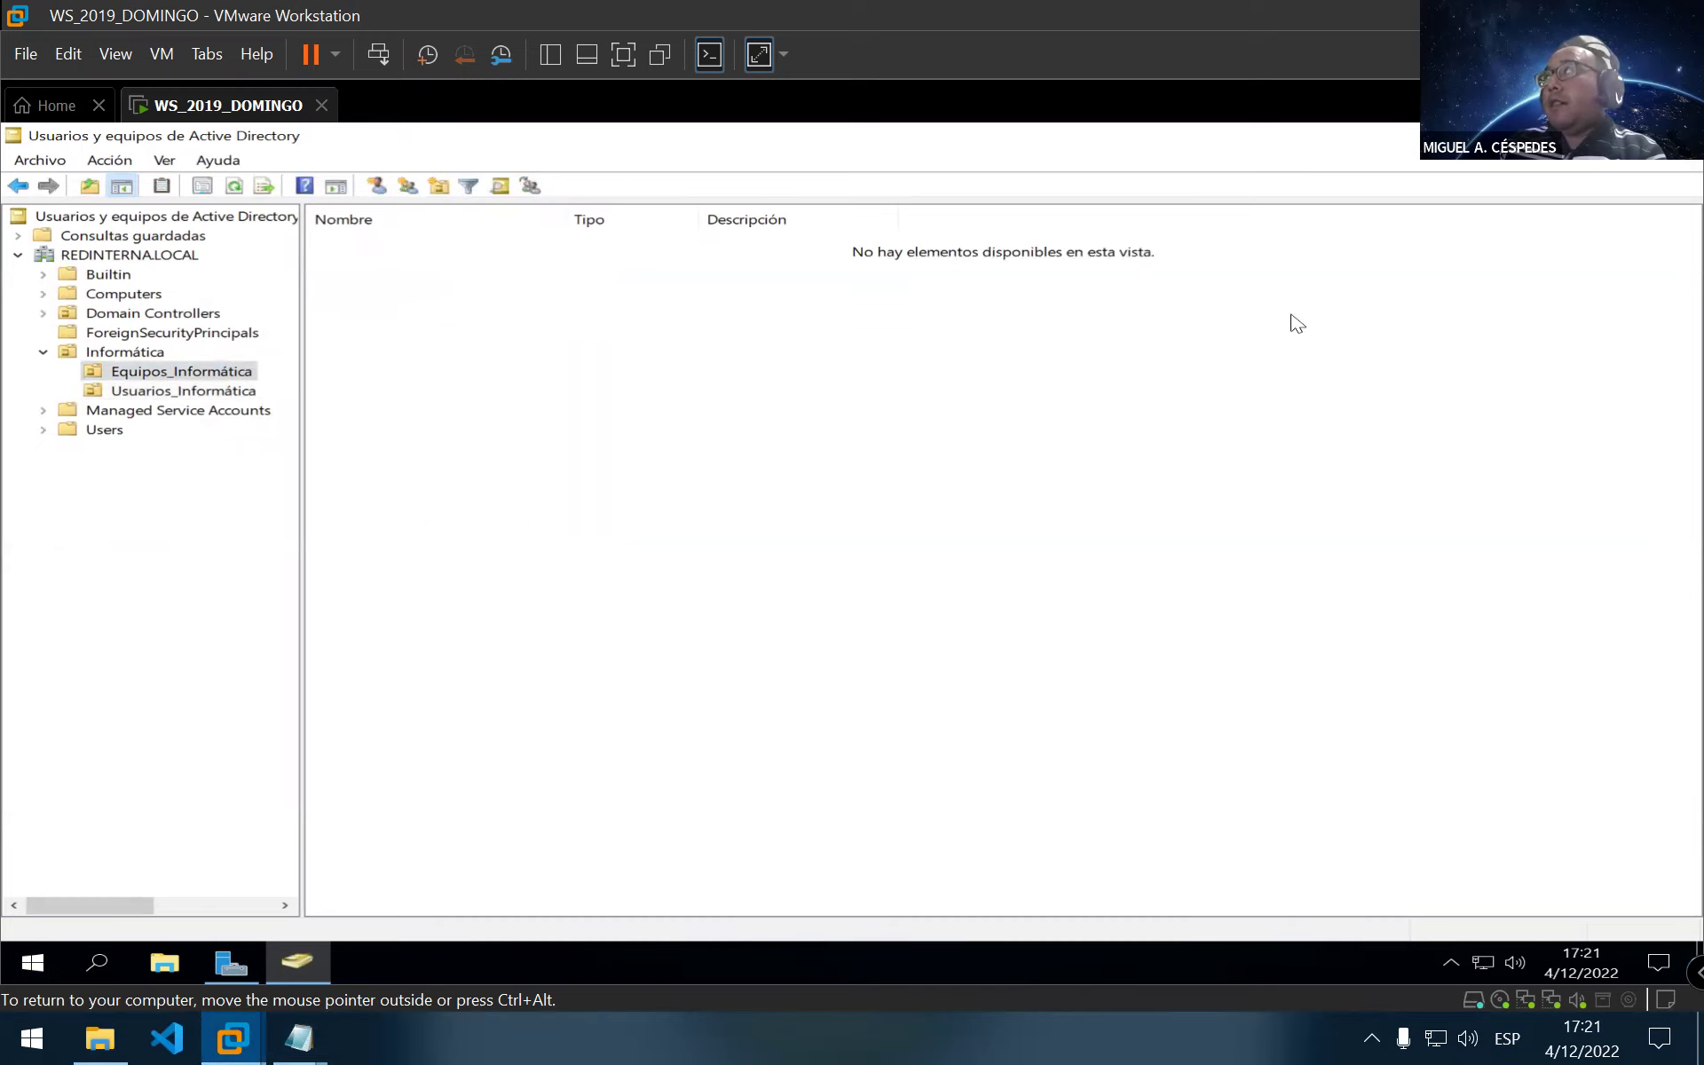
Add a new computer account to Equipos_Informática, correcting its name from Windows10 to Windows1
key("ctrl+alt")
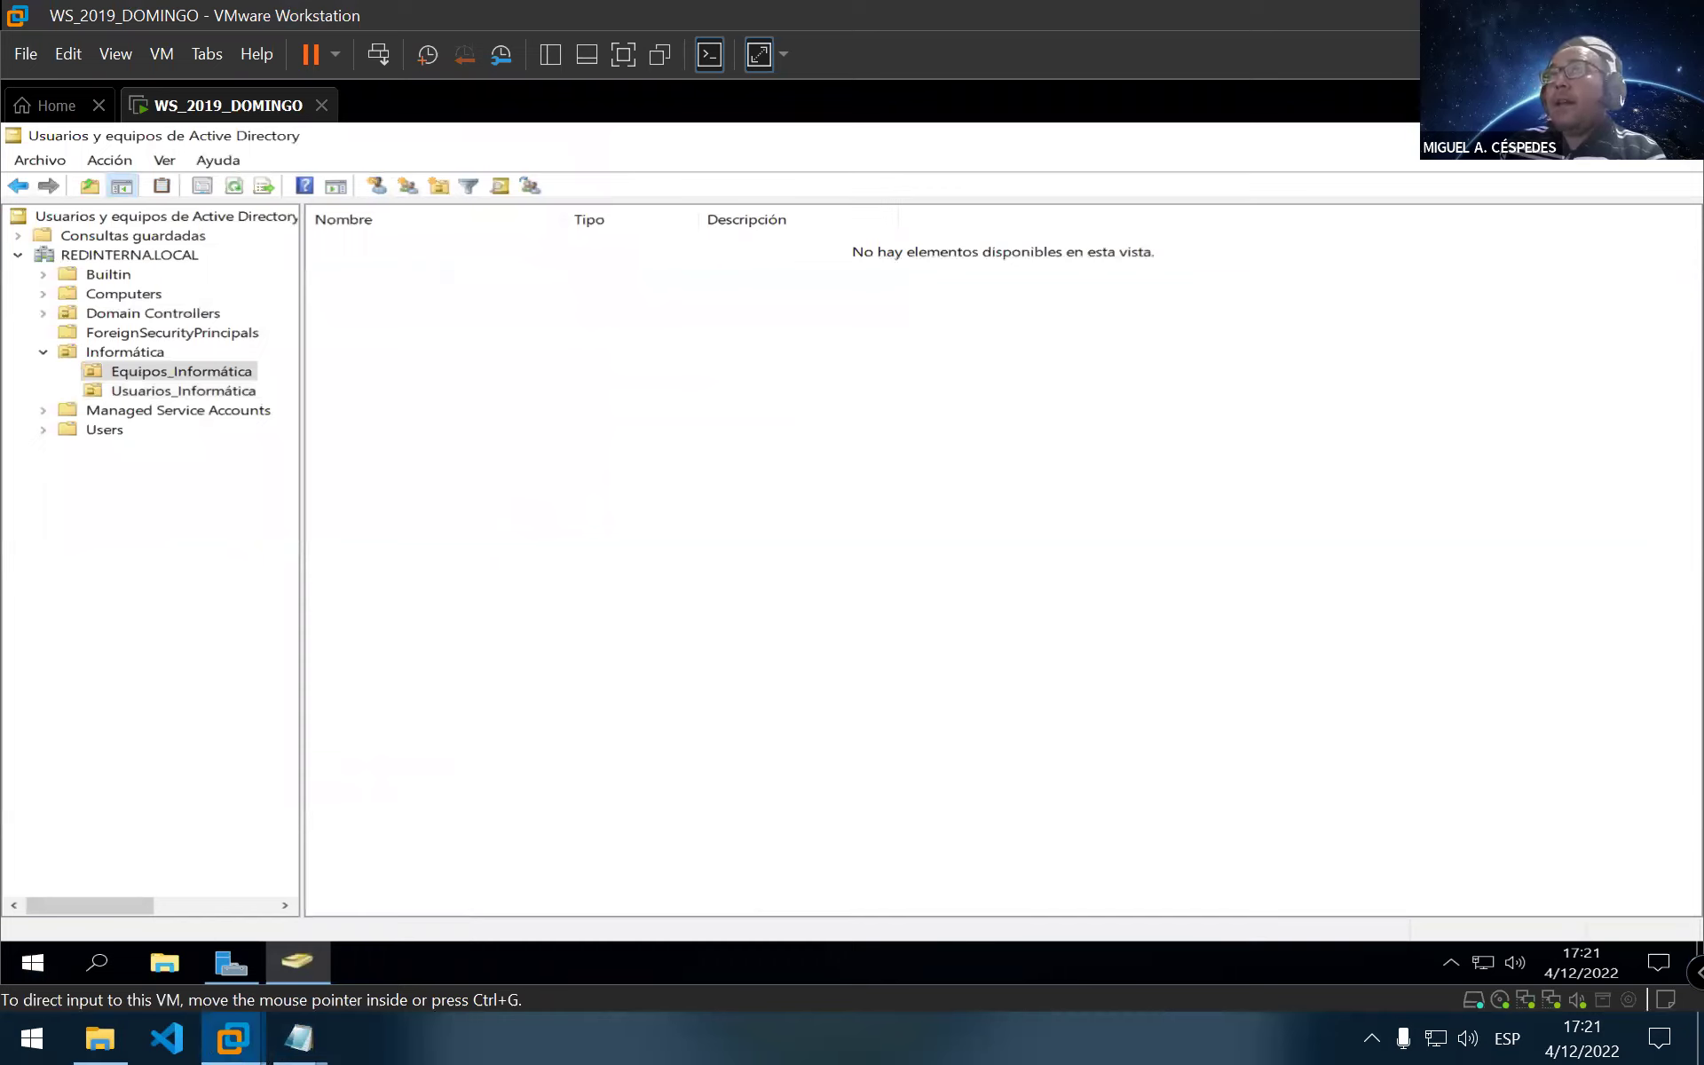
right_click(397, 317)
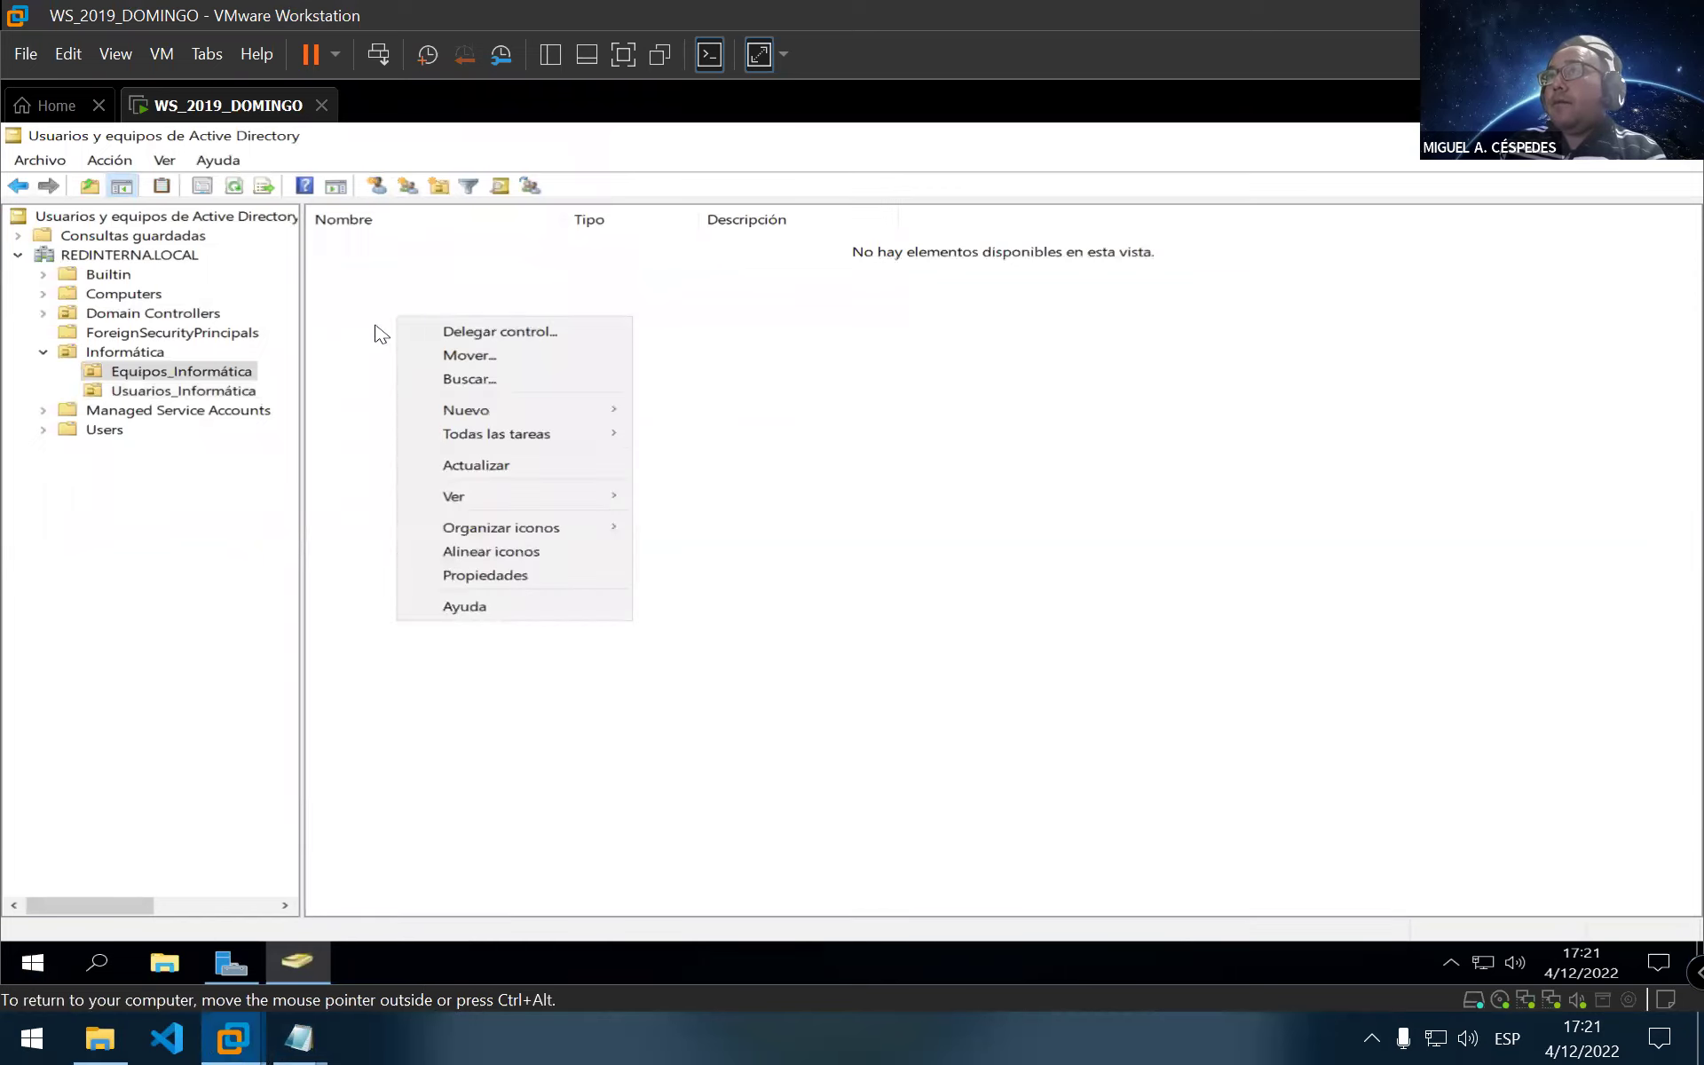
mouse_move(519, 417)
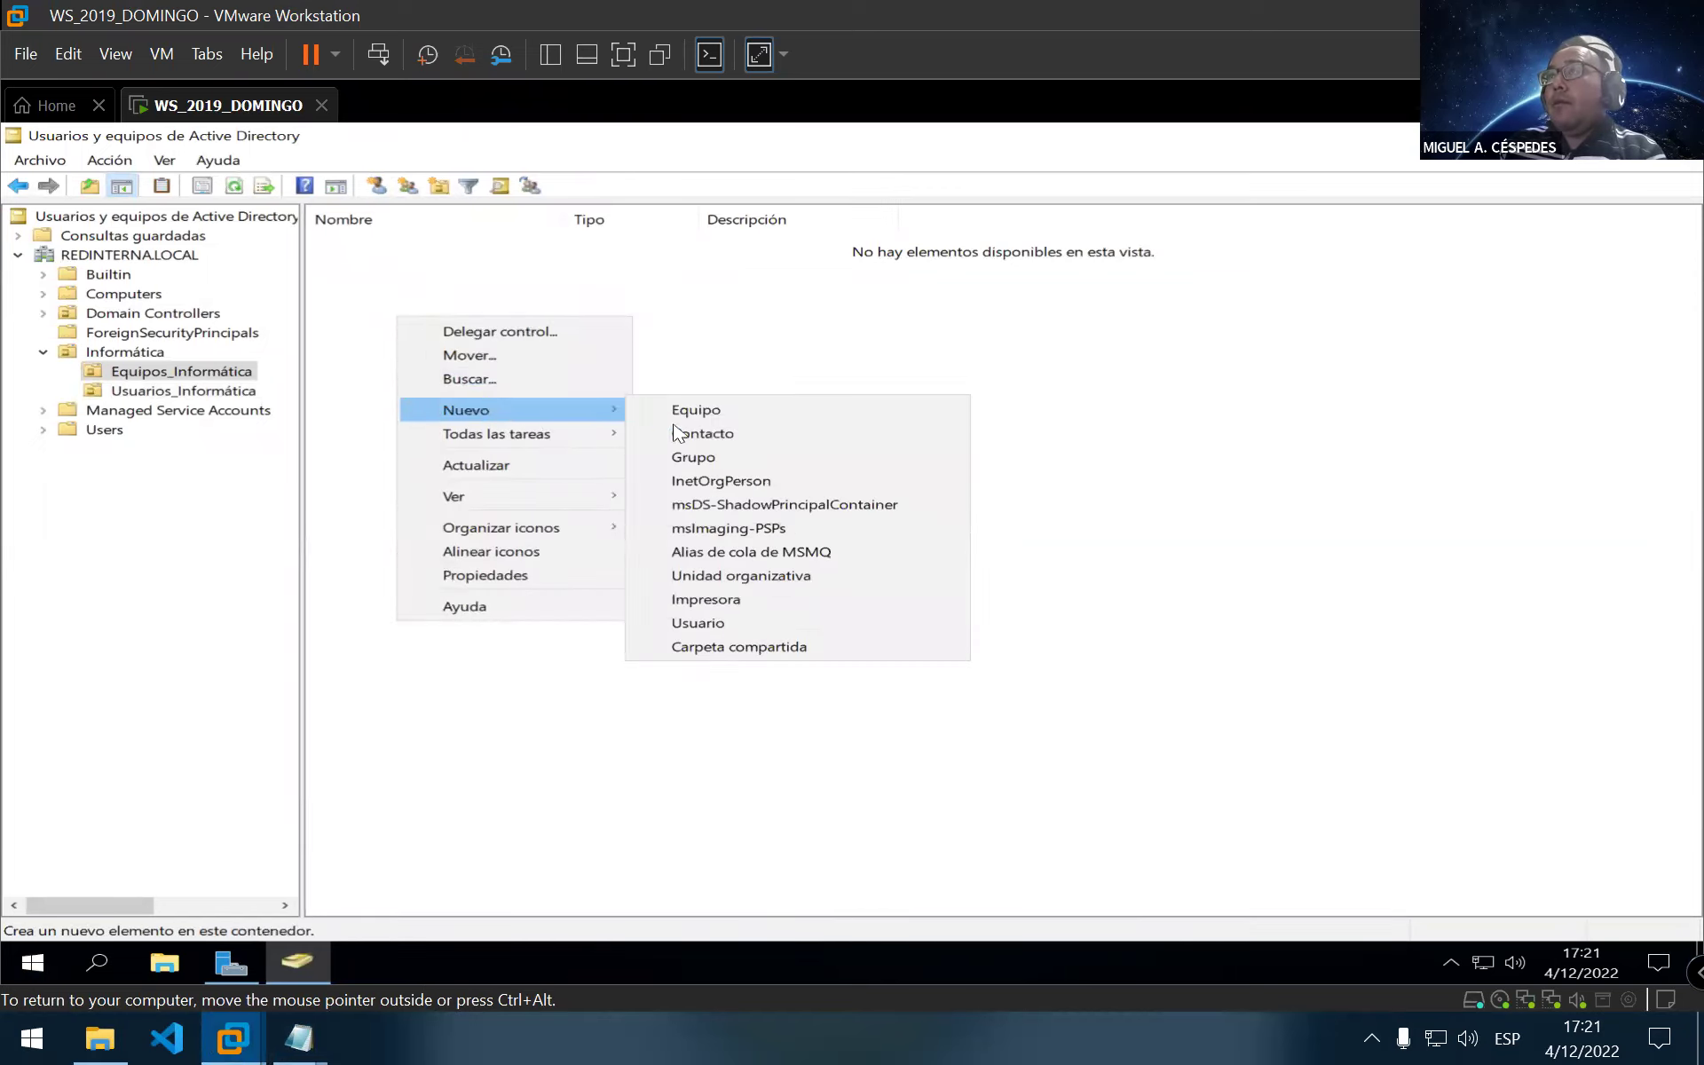
left_click(802, 422)
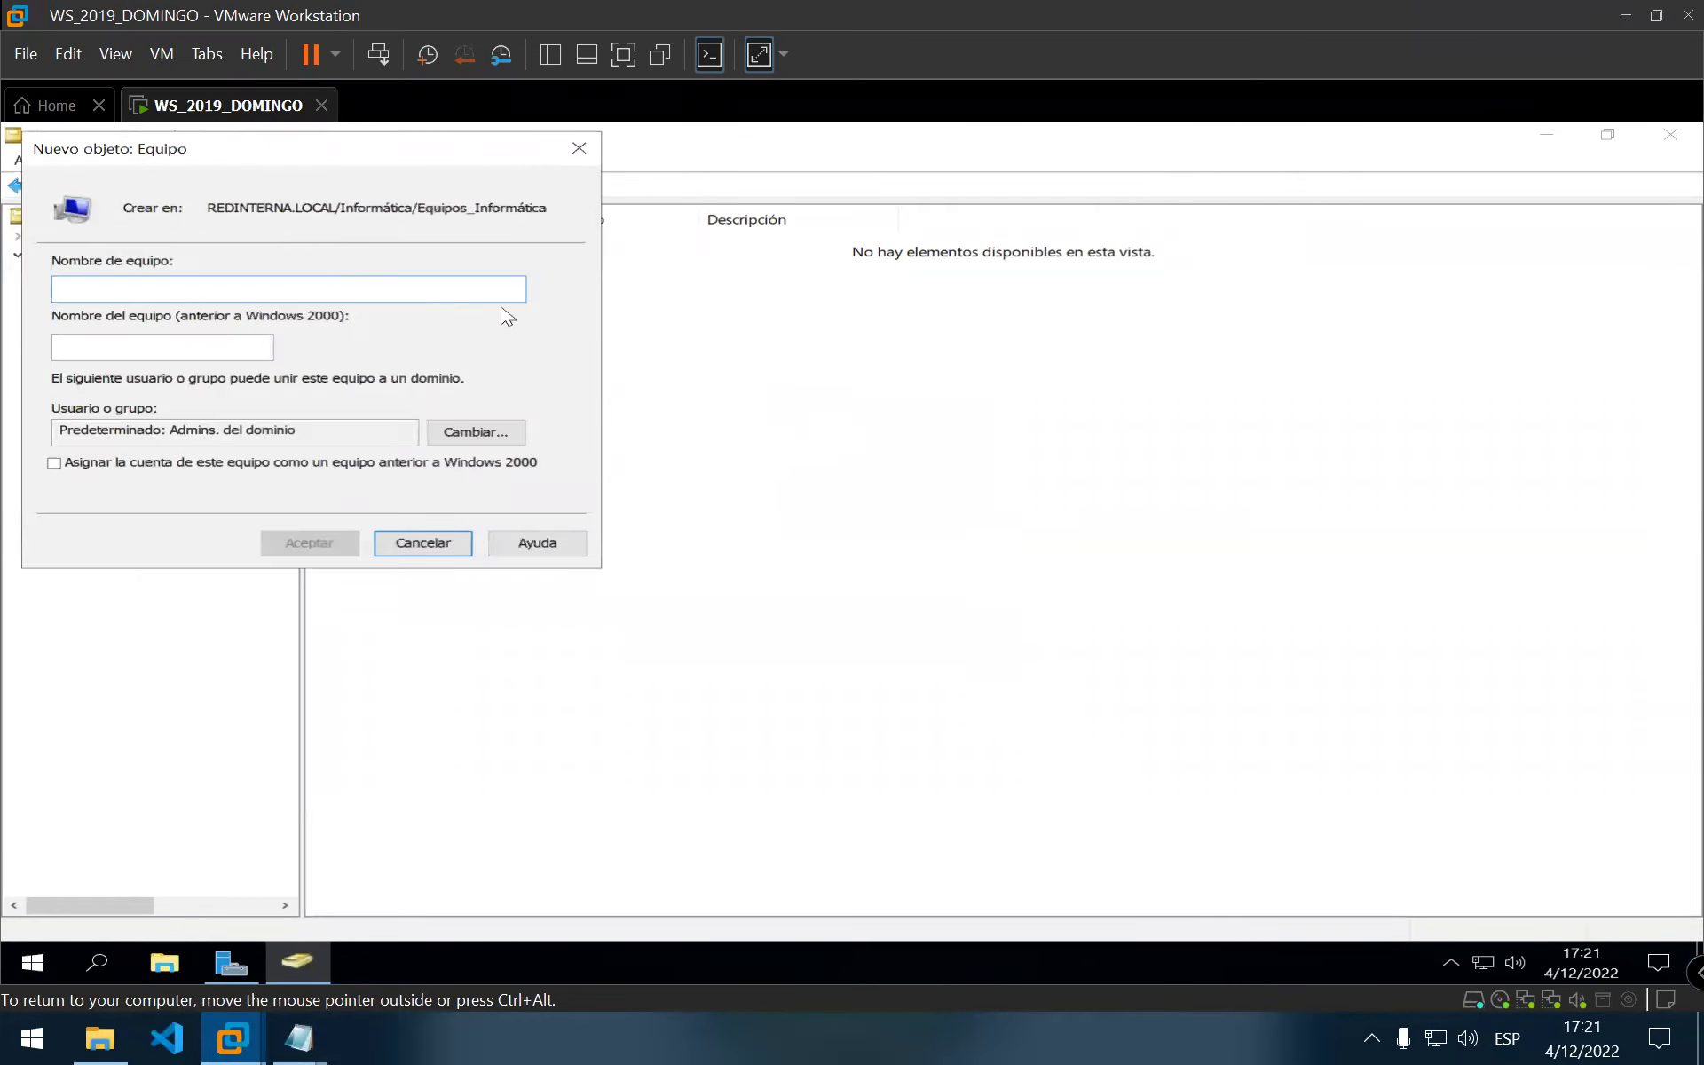
left_click_drag(360, 161, 826, 320)
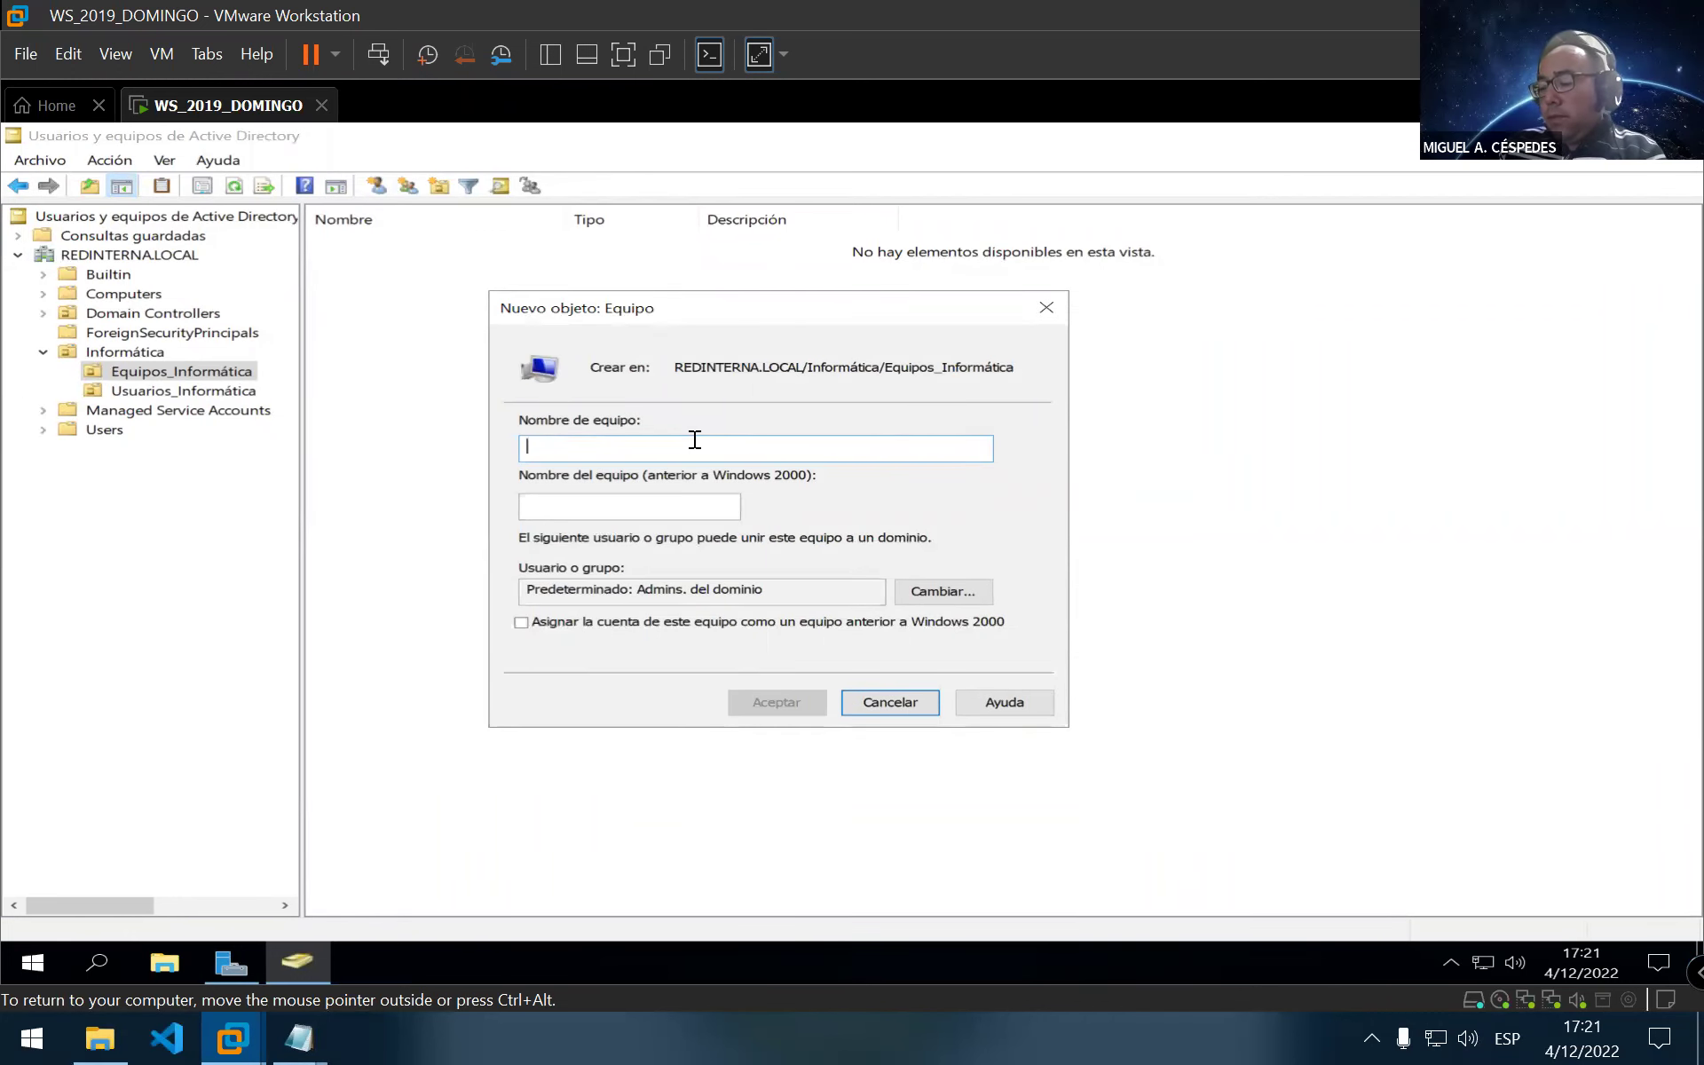
type("Windo")
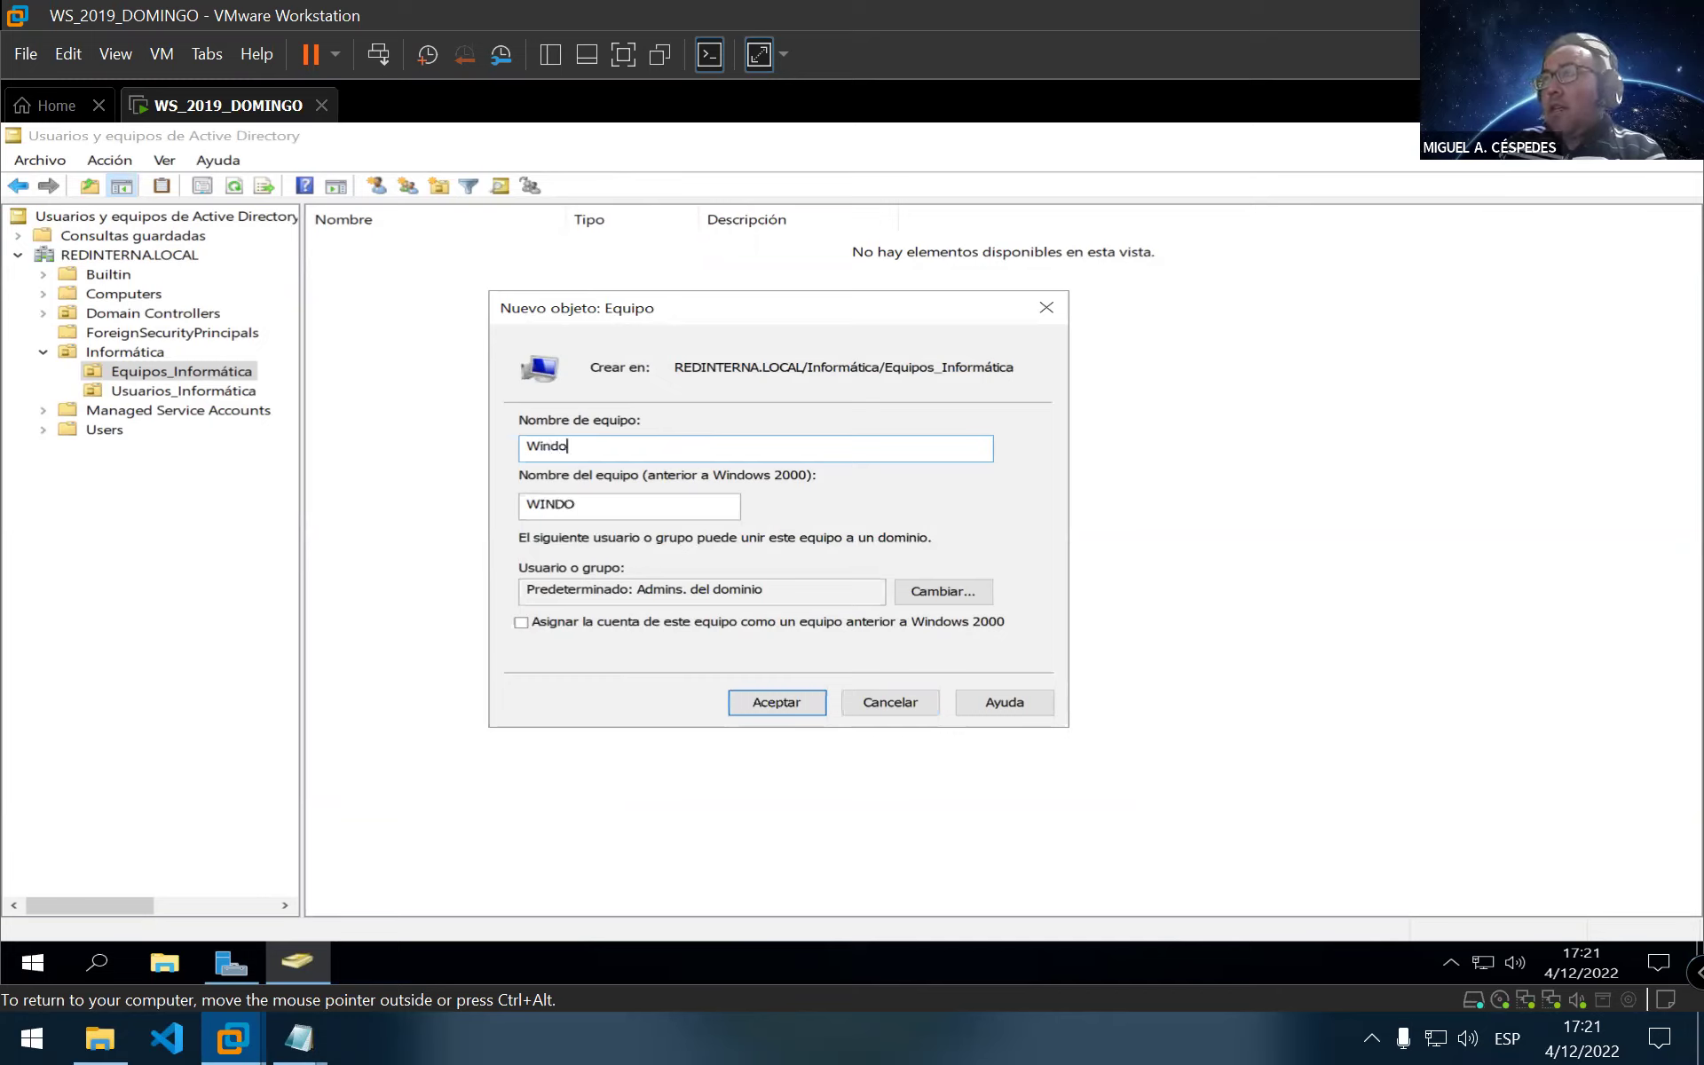
type("ws_")
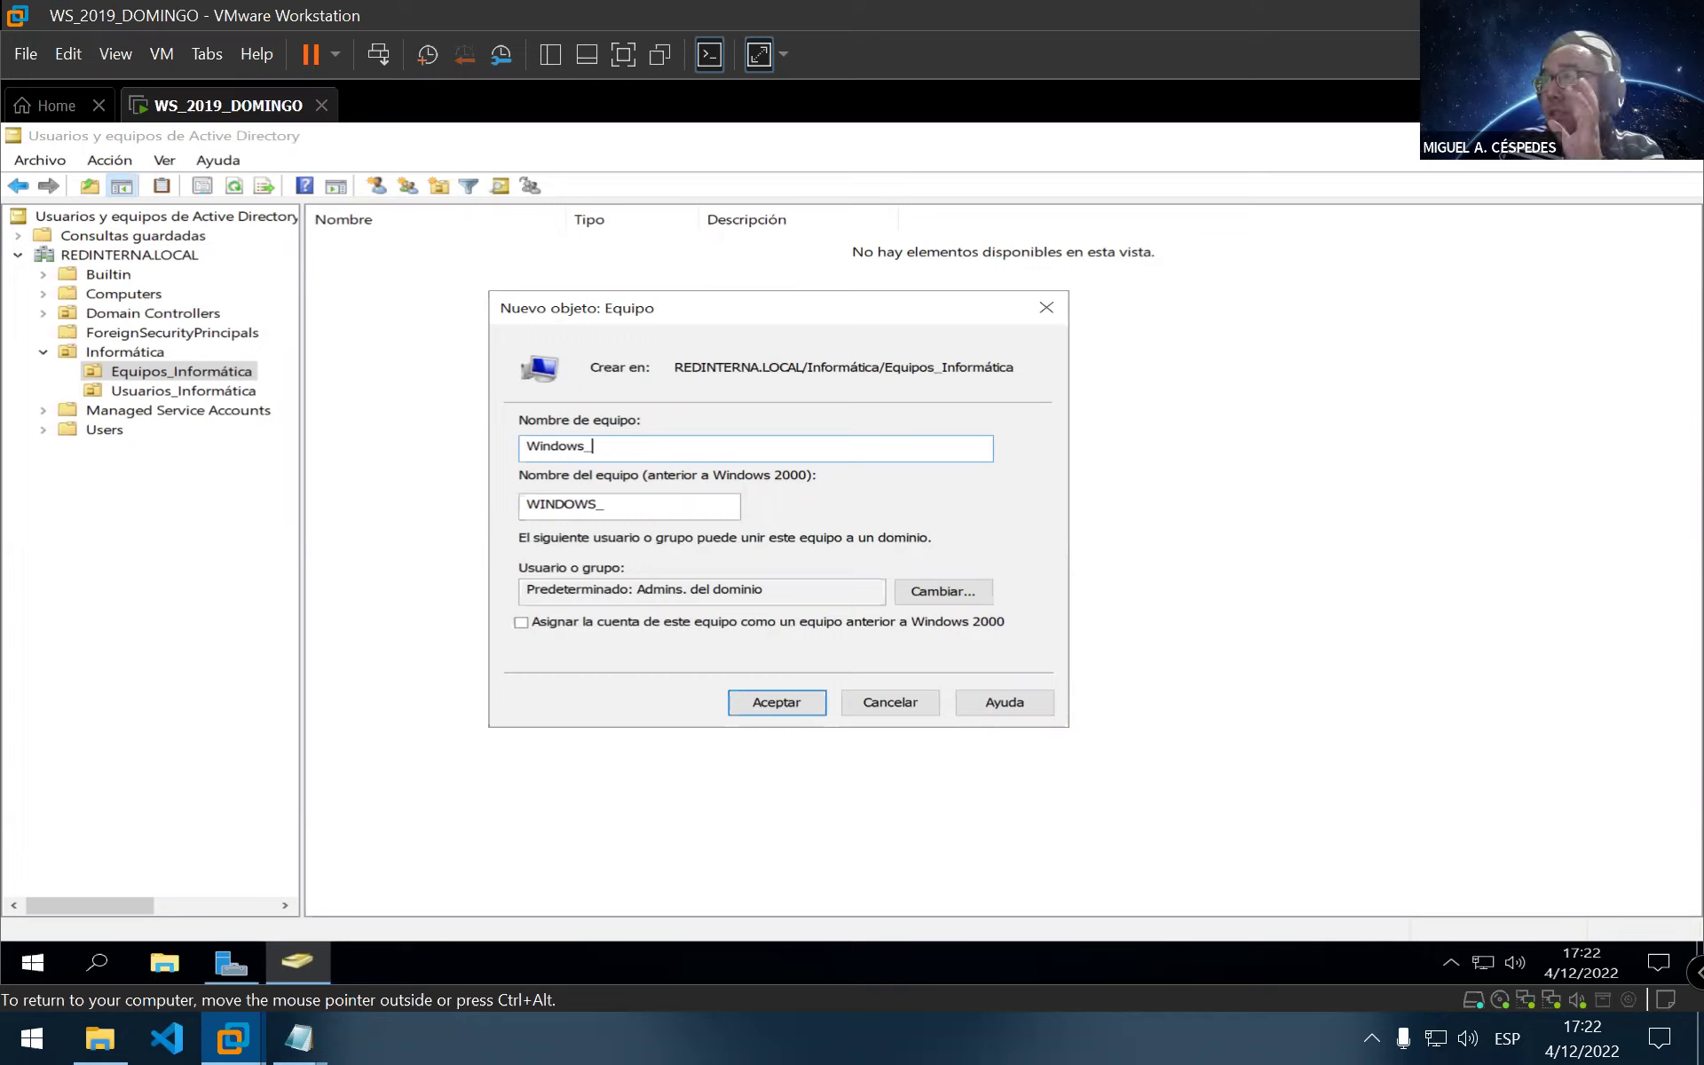
type("10")
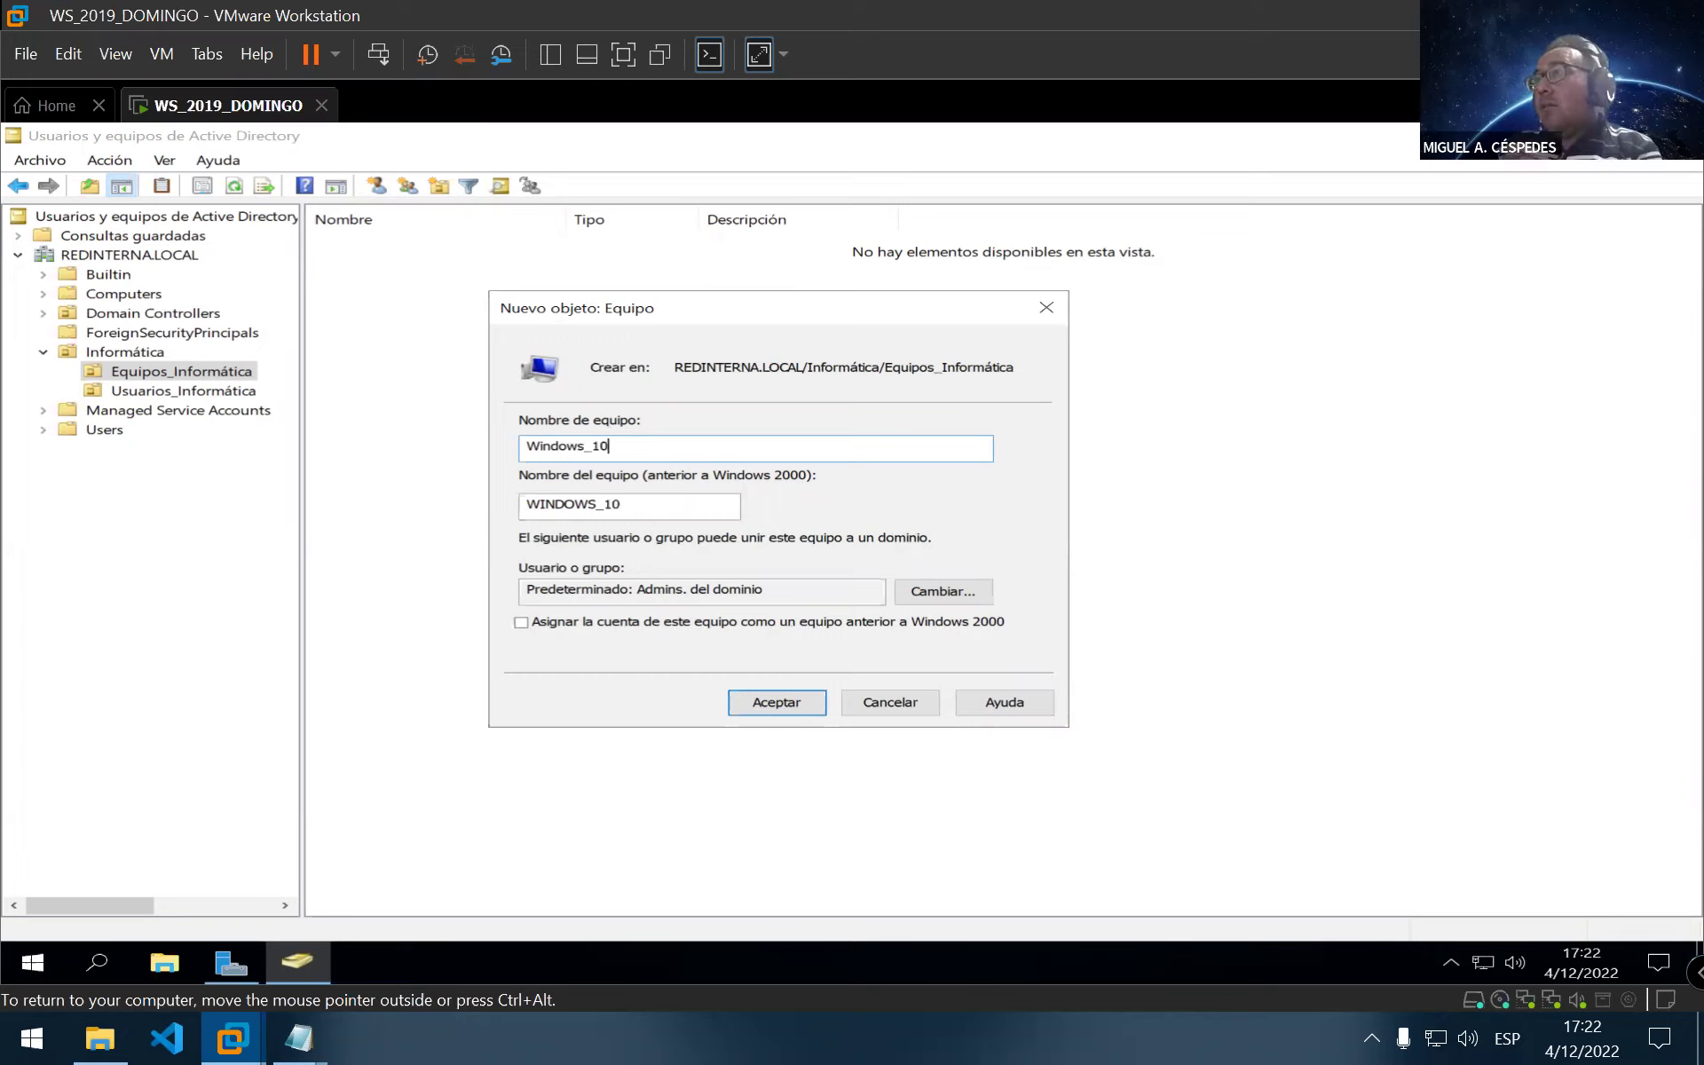
key("BackSpace")
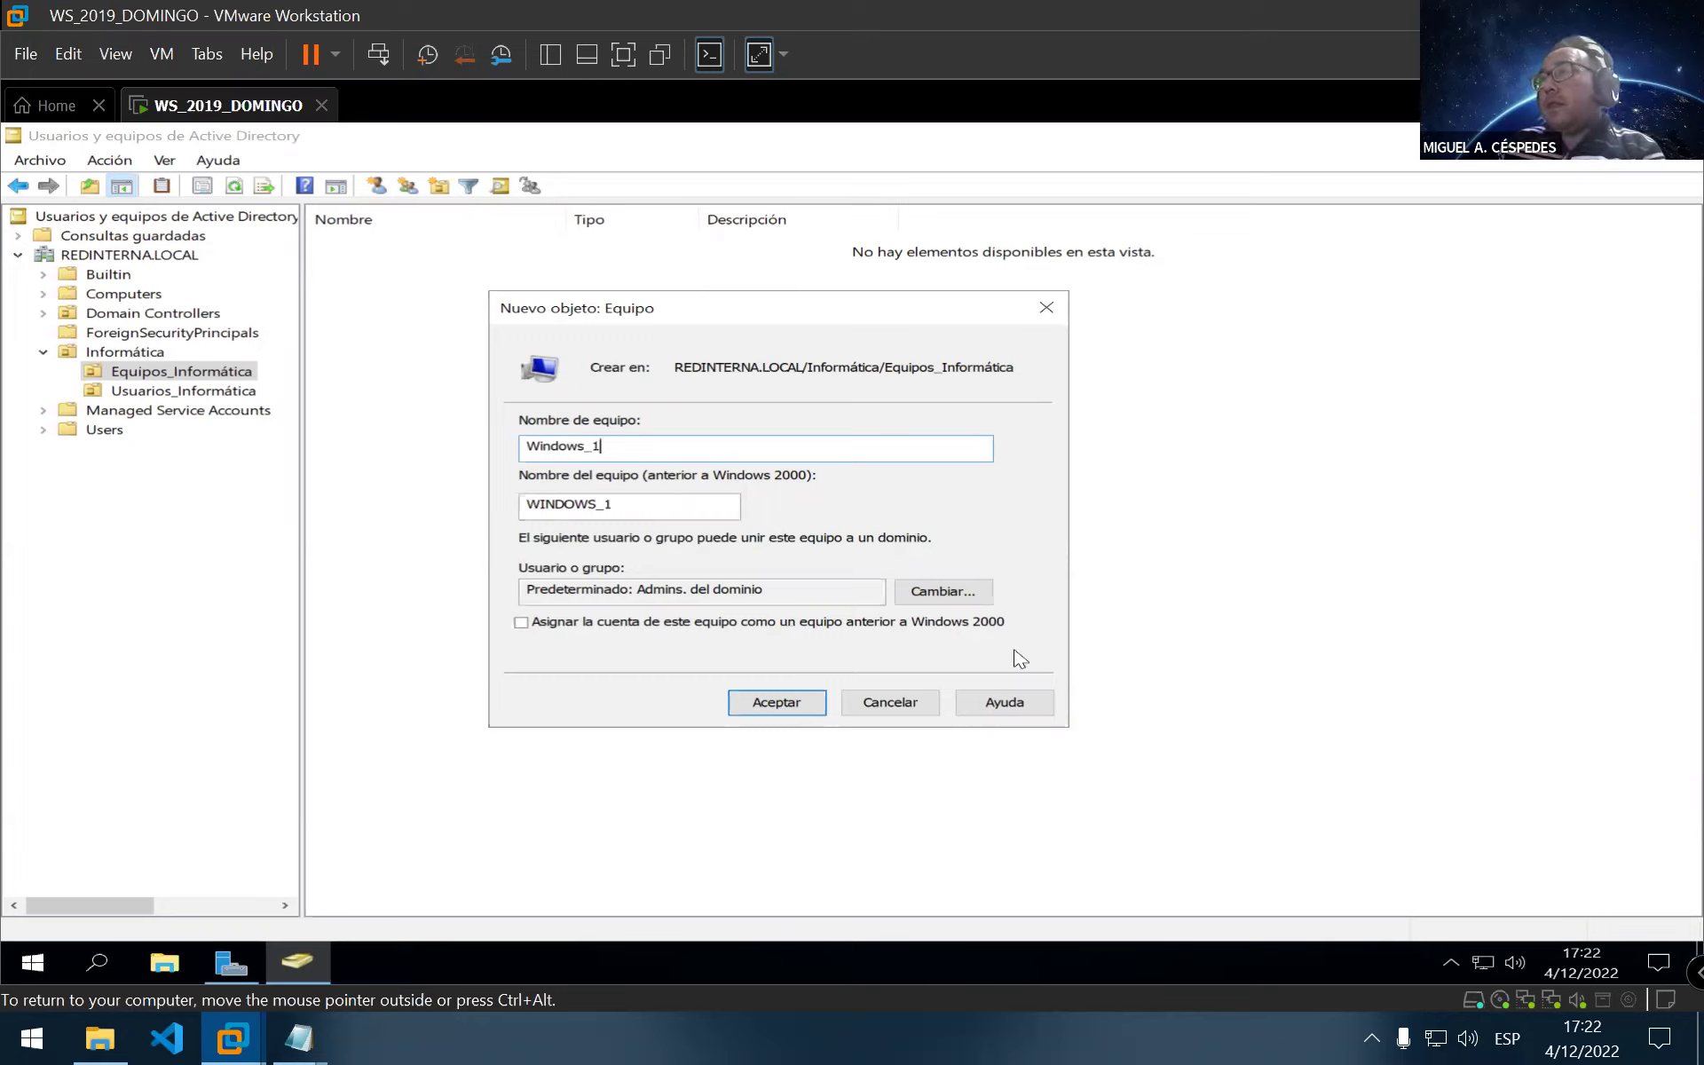
key("BackSpace")
key("BackSpace")
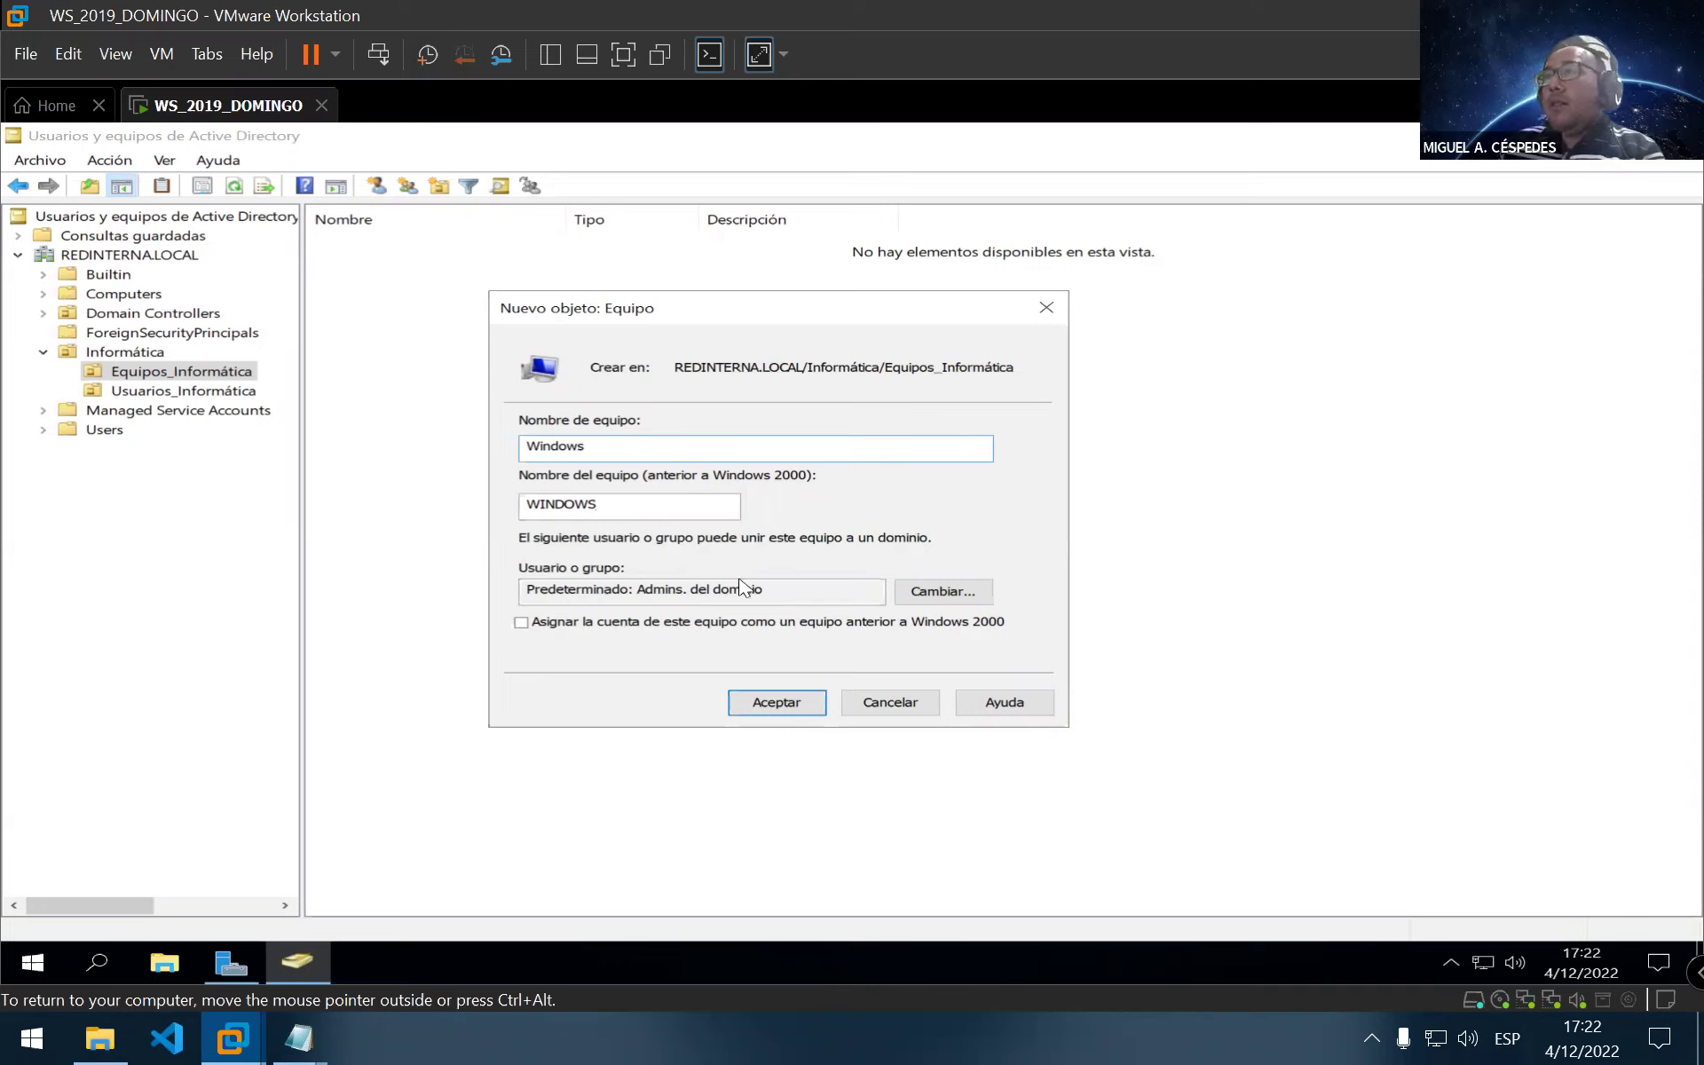
type("1")
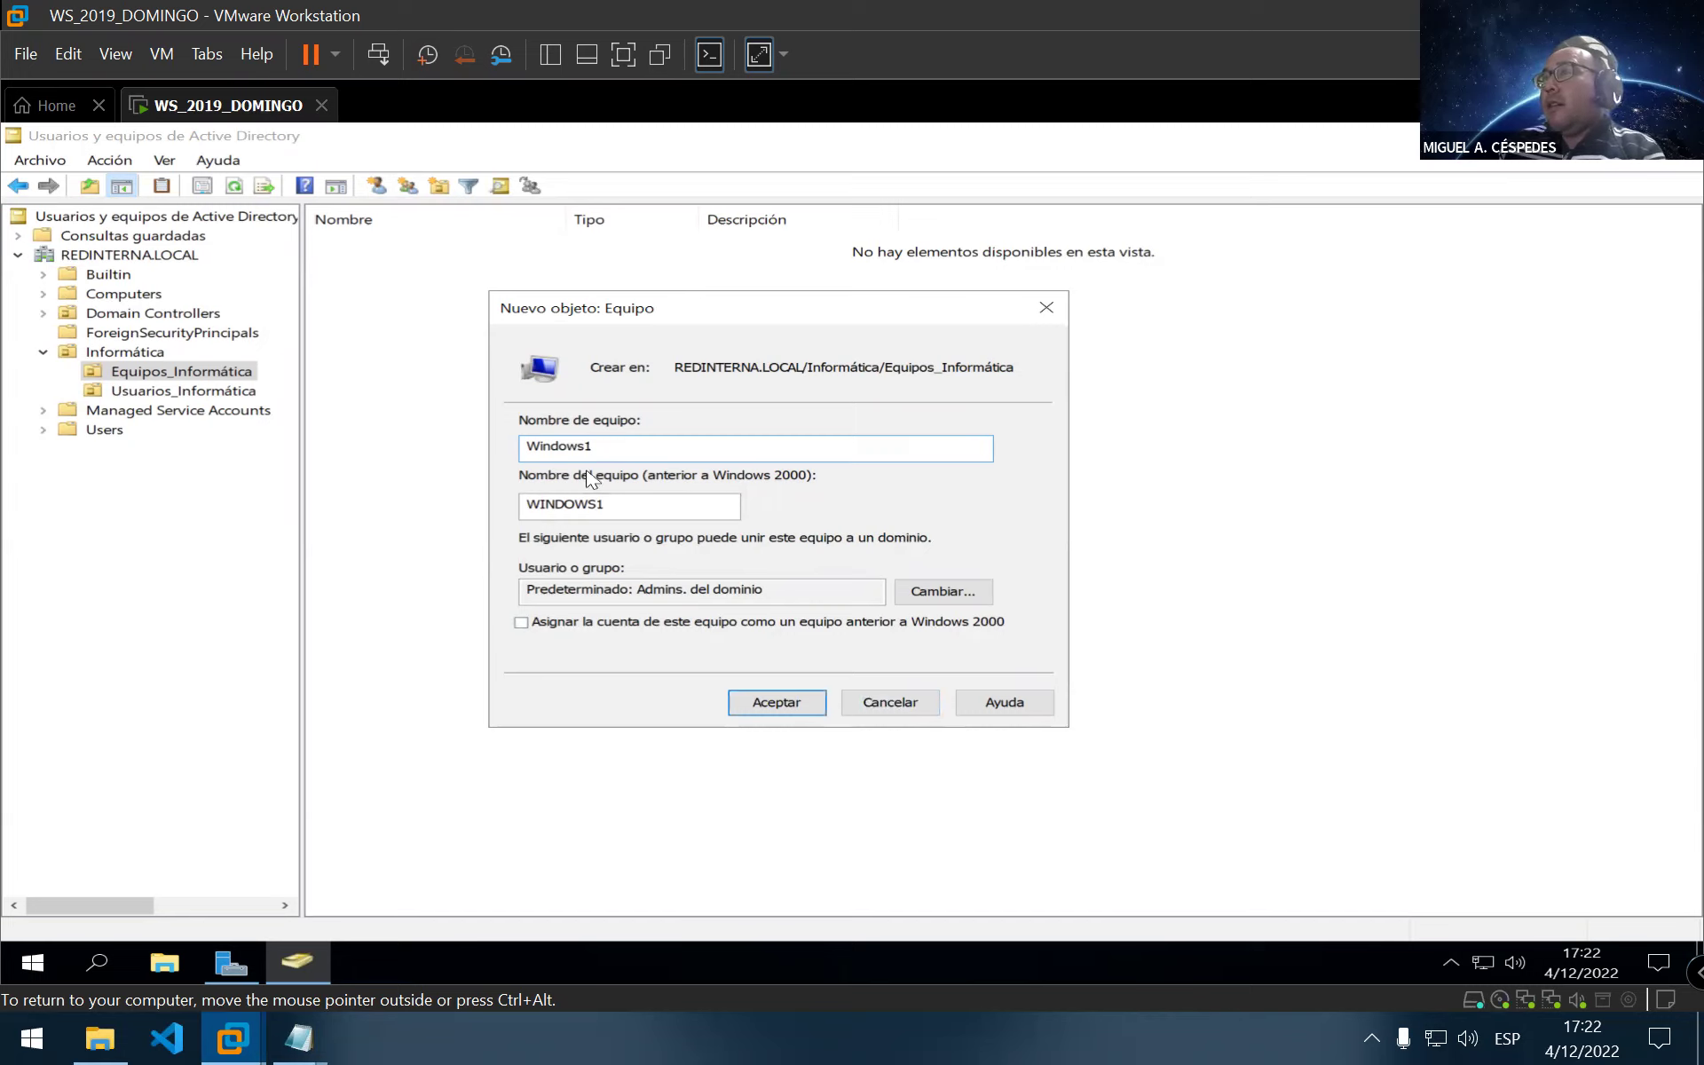
left_click(774, 704)
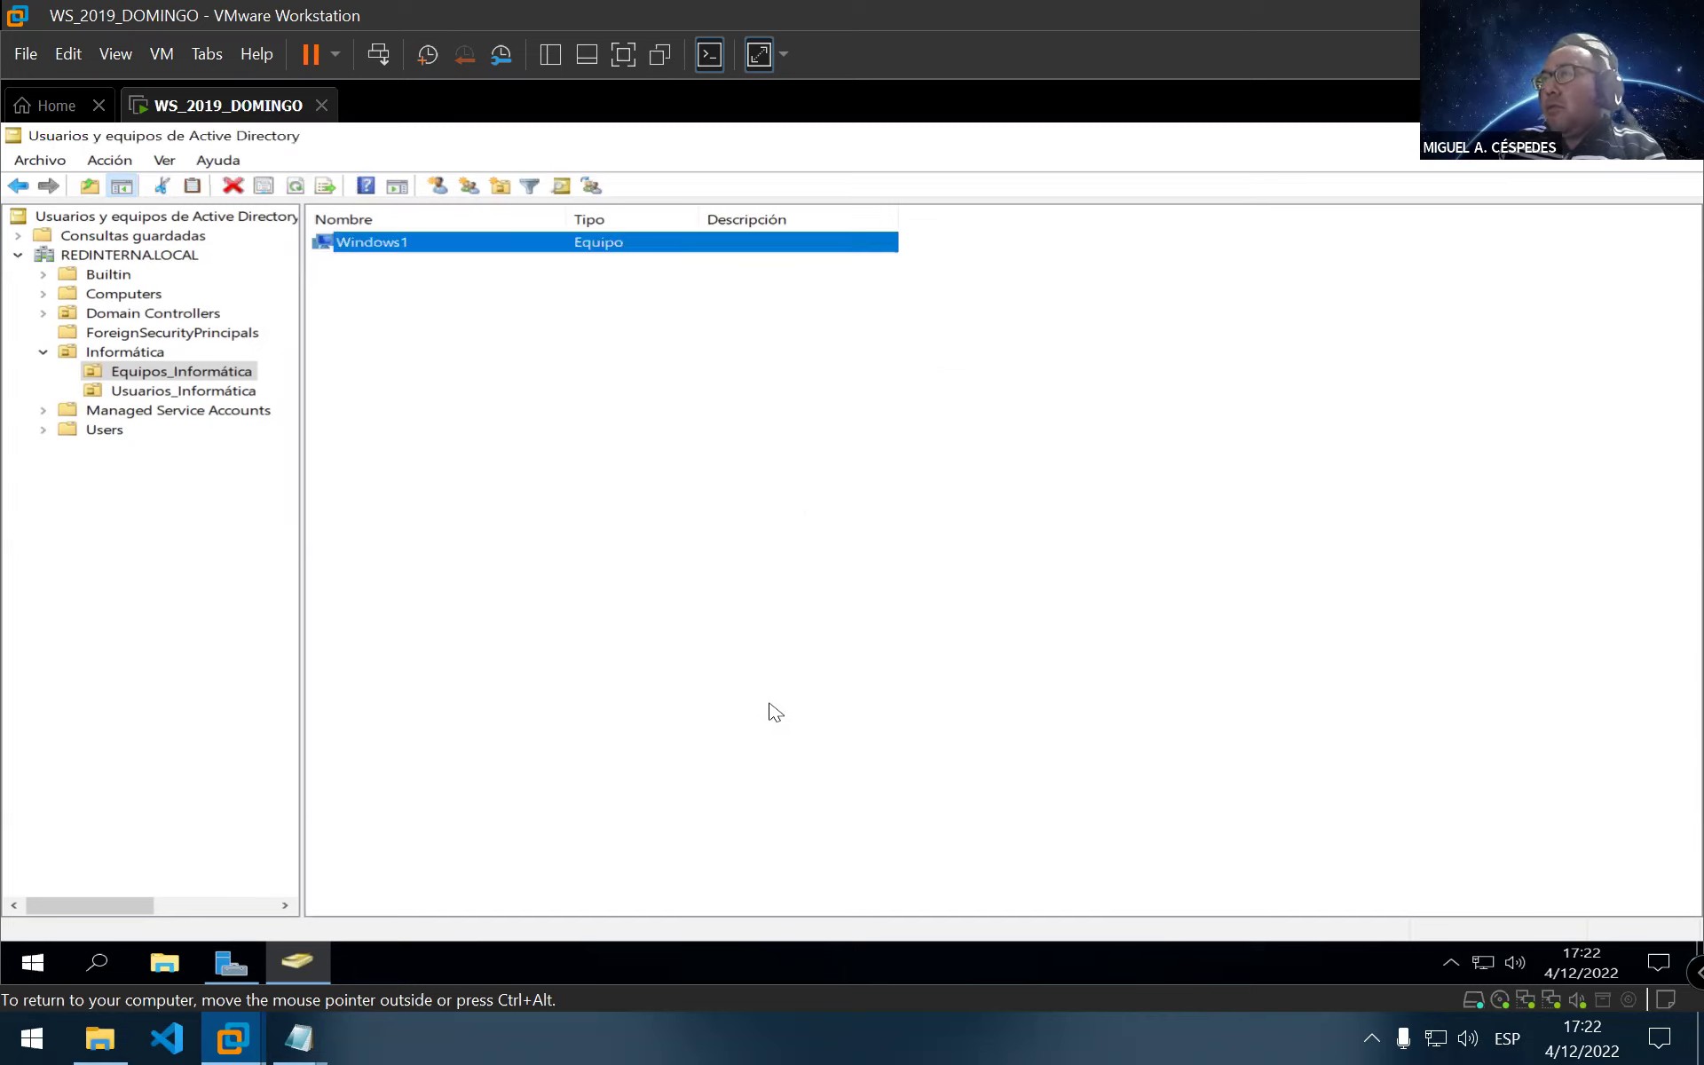
Create the computer account Windows2 in Equipos_Informática
right_click(461, 357)
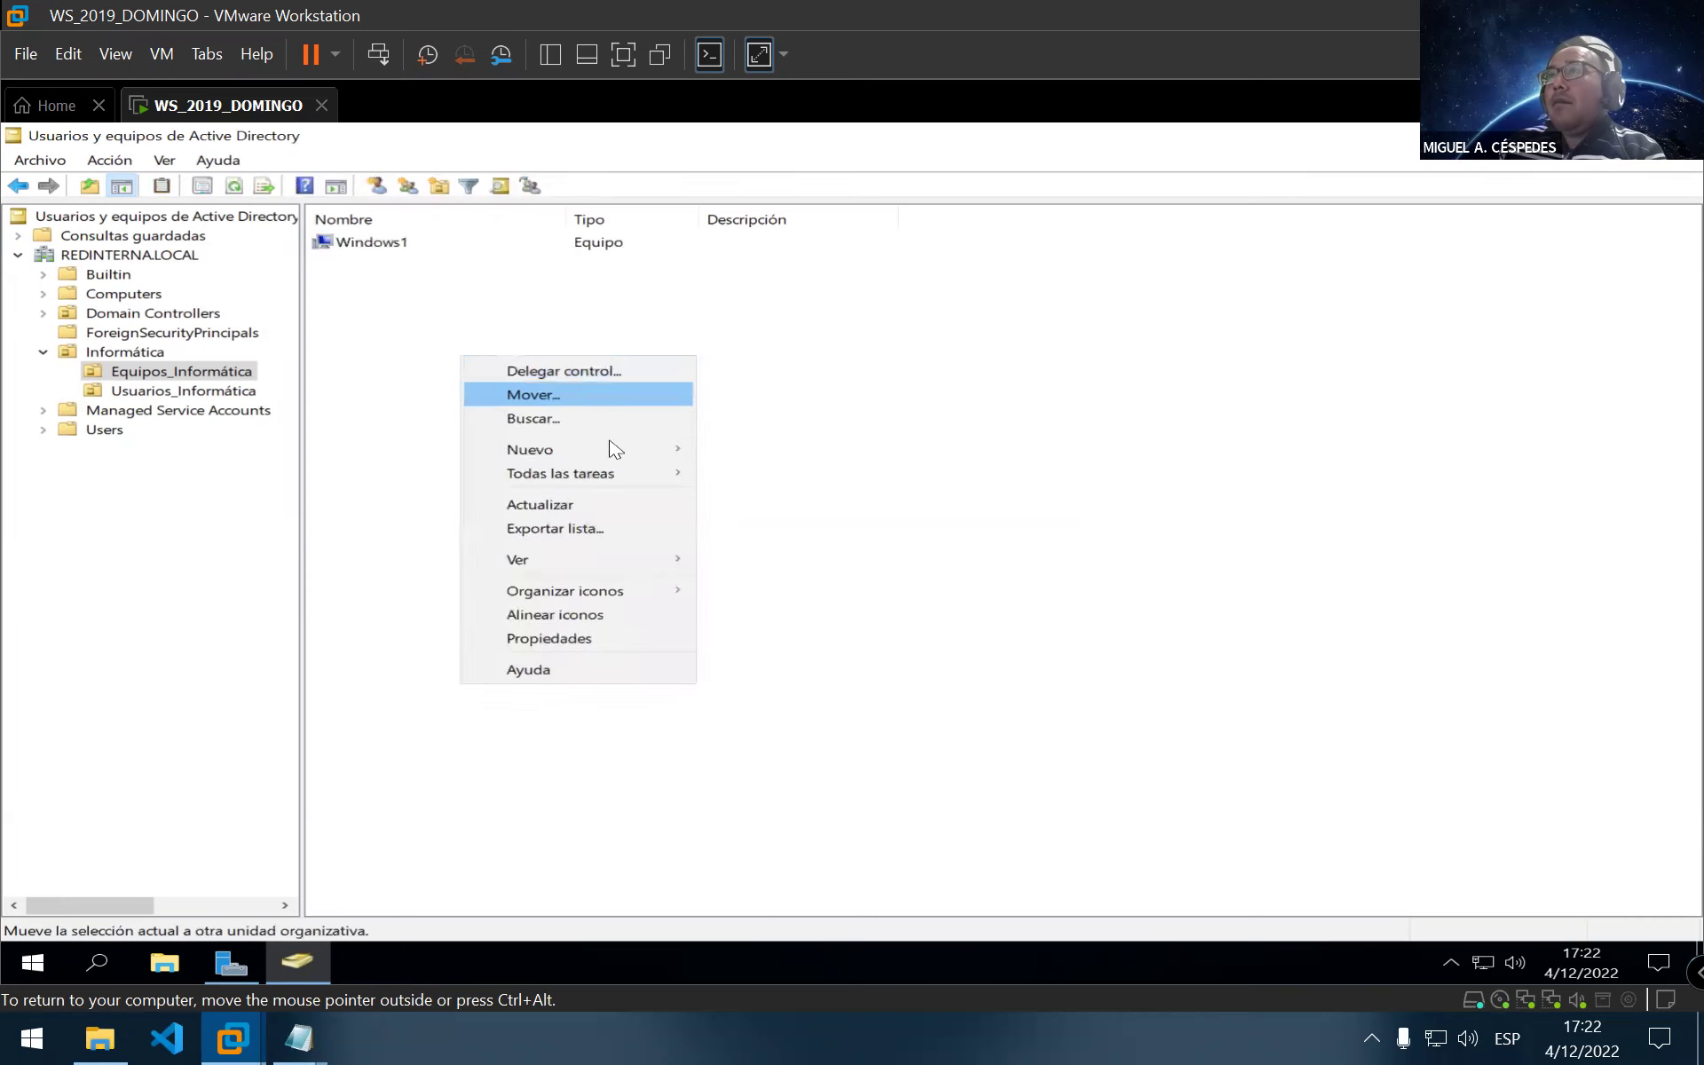
mouse_move(681, 453)
left_click(774, 457)
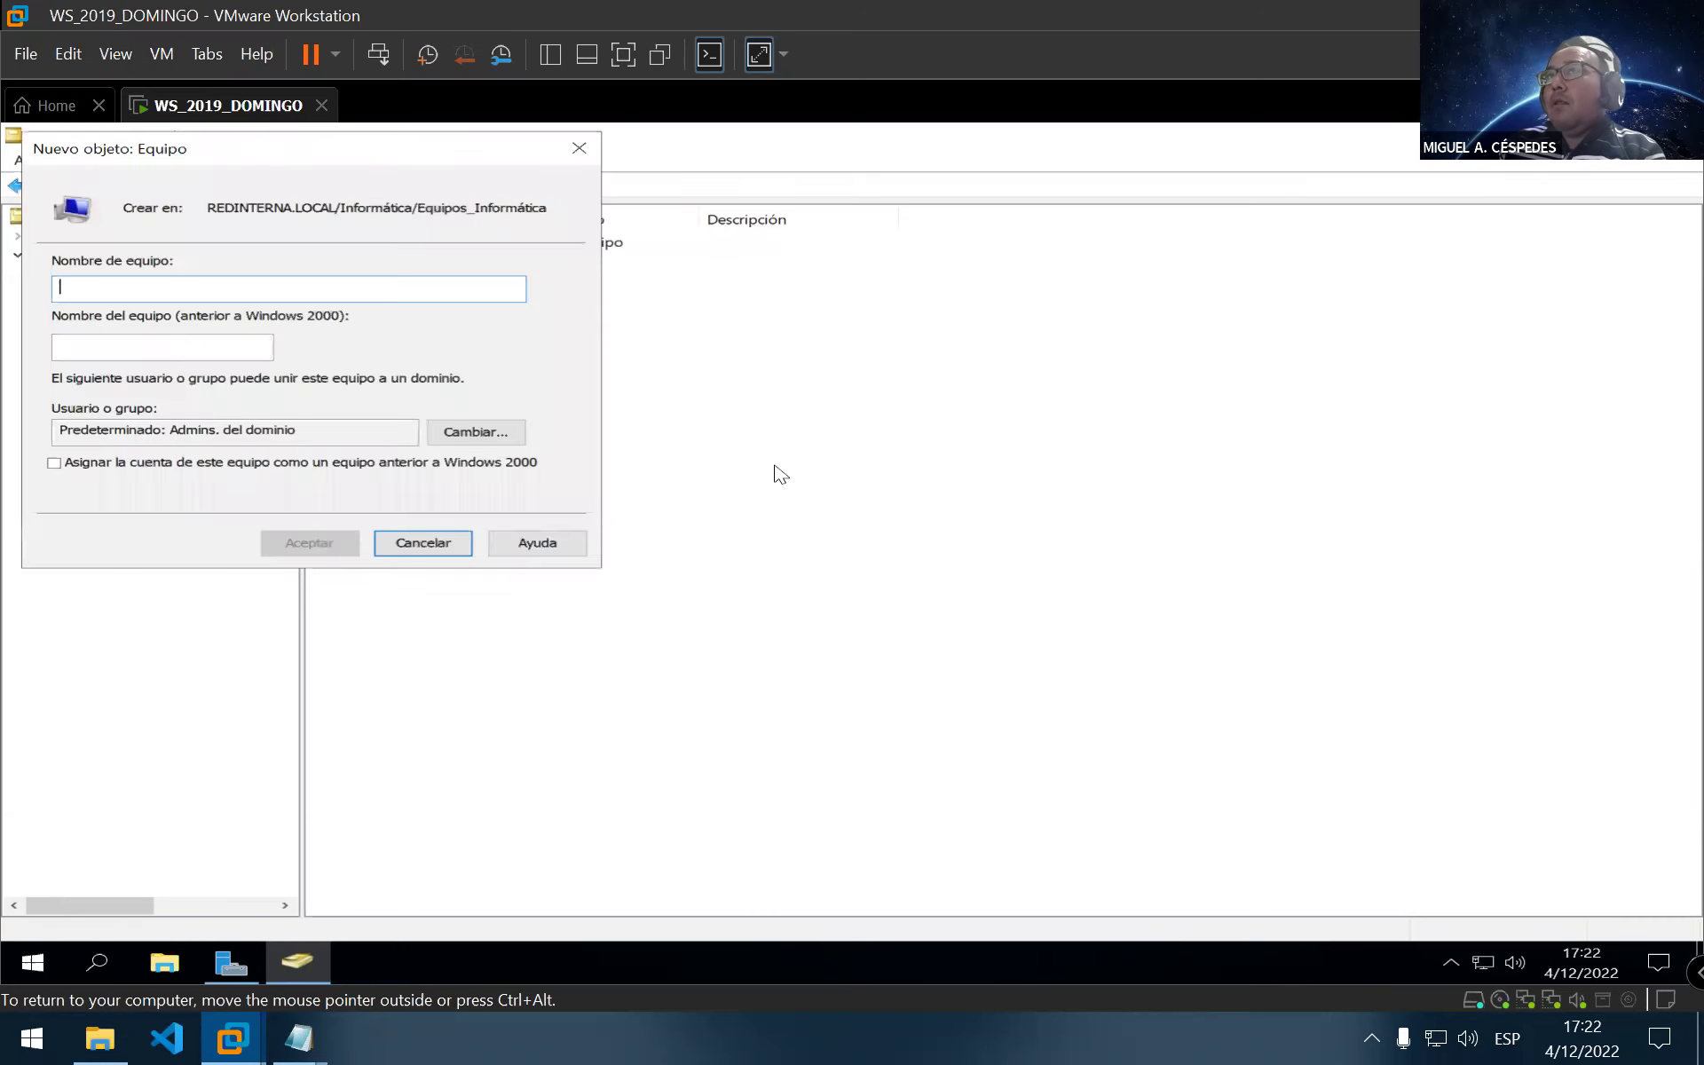
type("W")
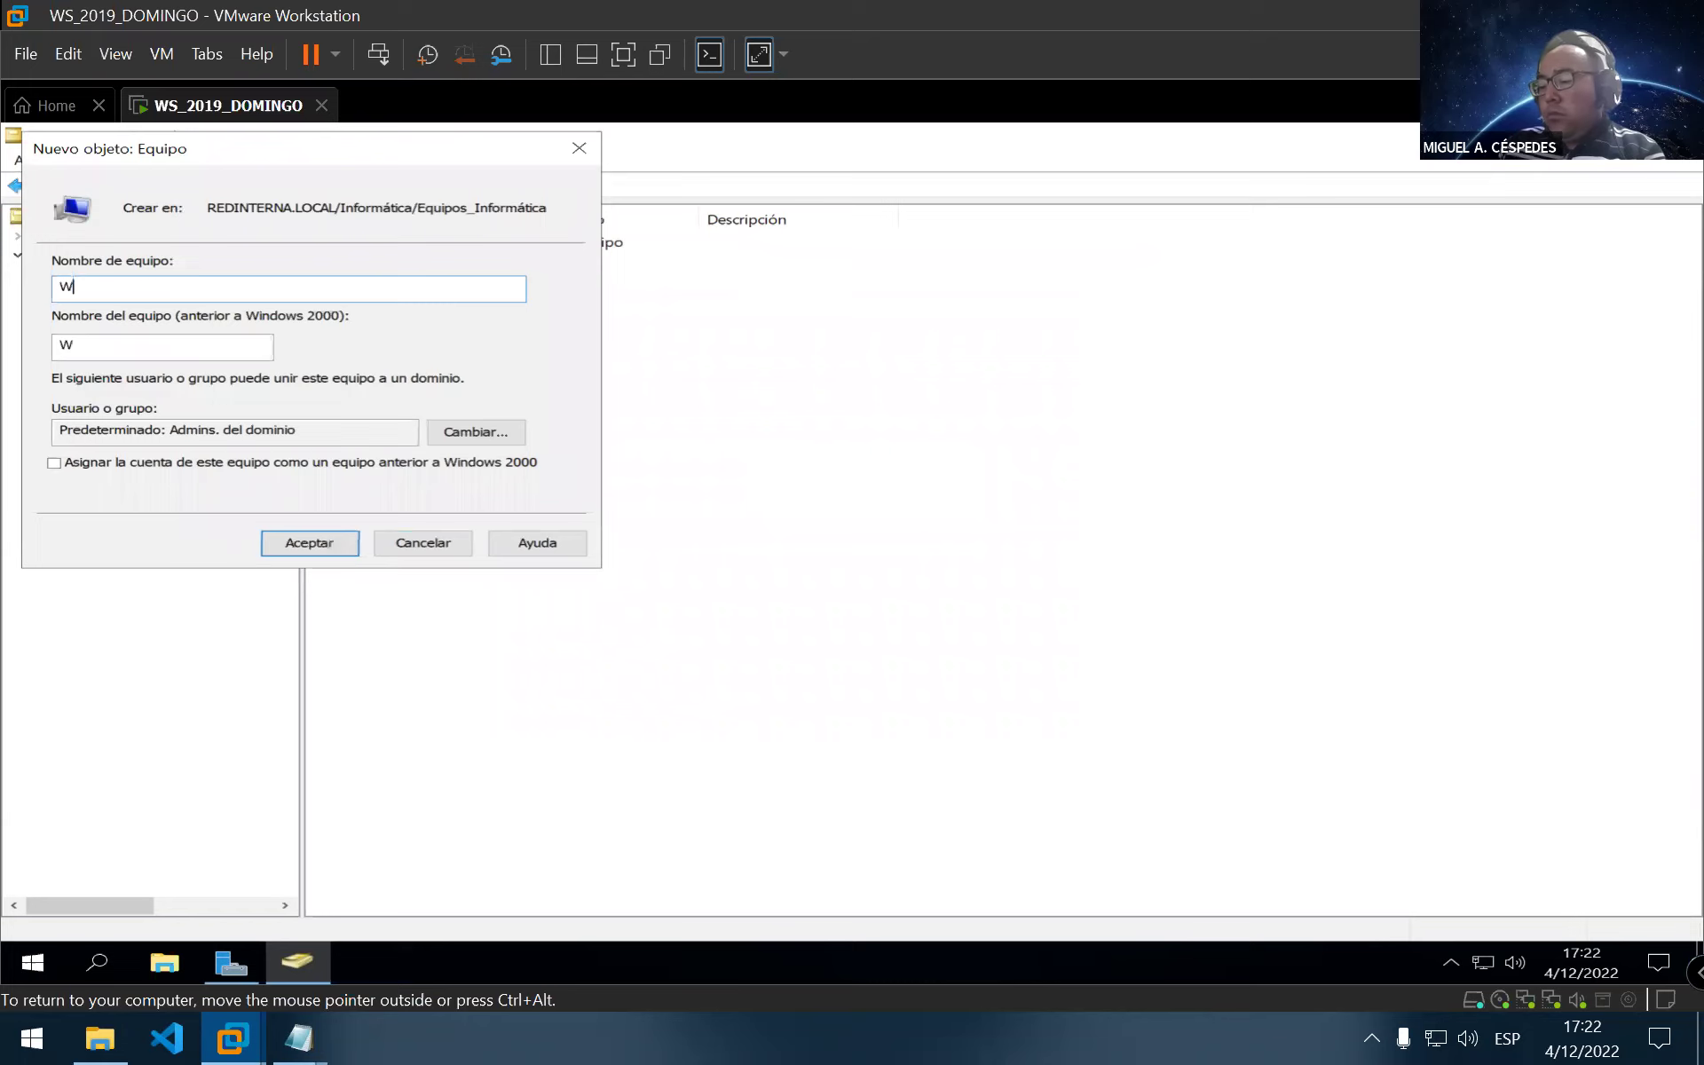
type("indows2")
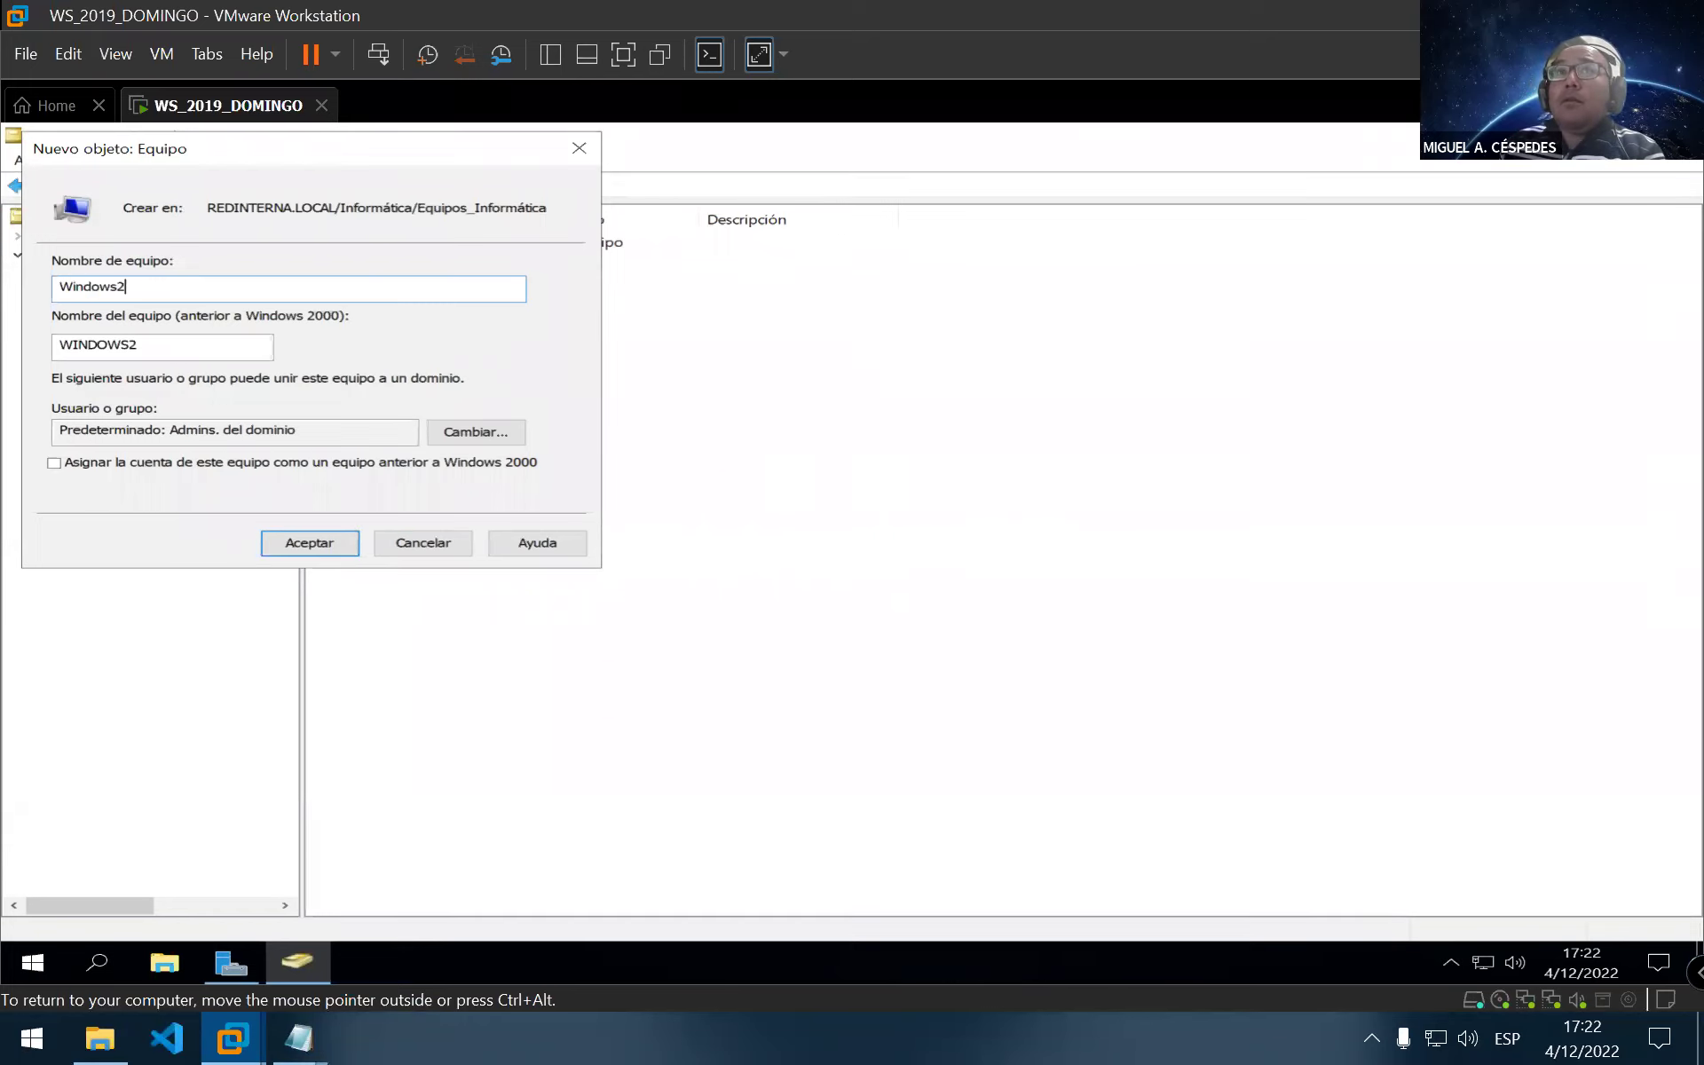
left_click(306, 543)
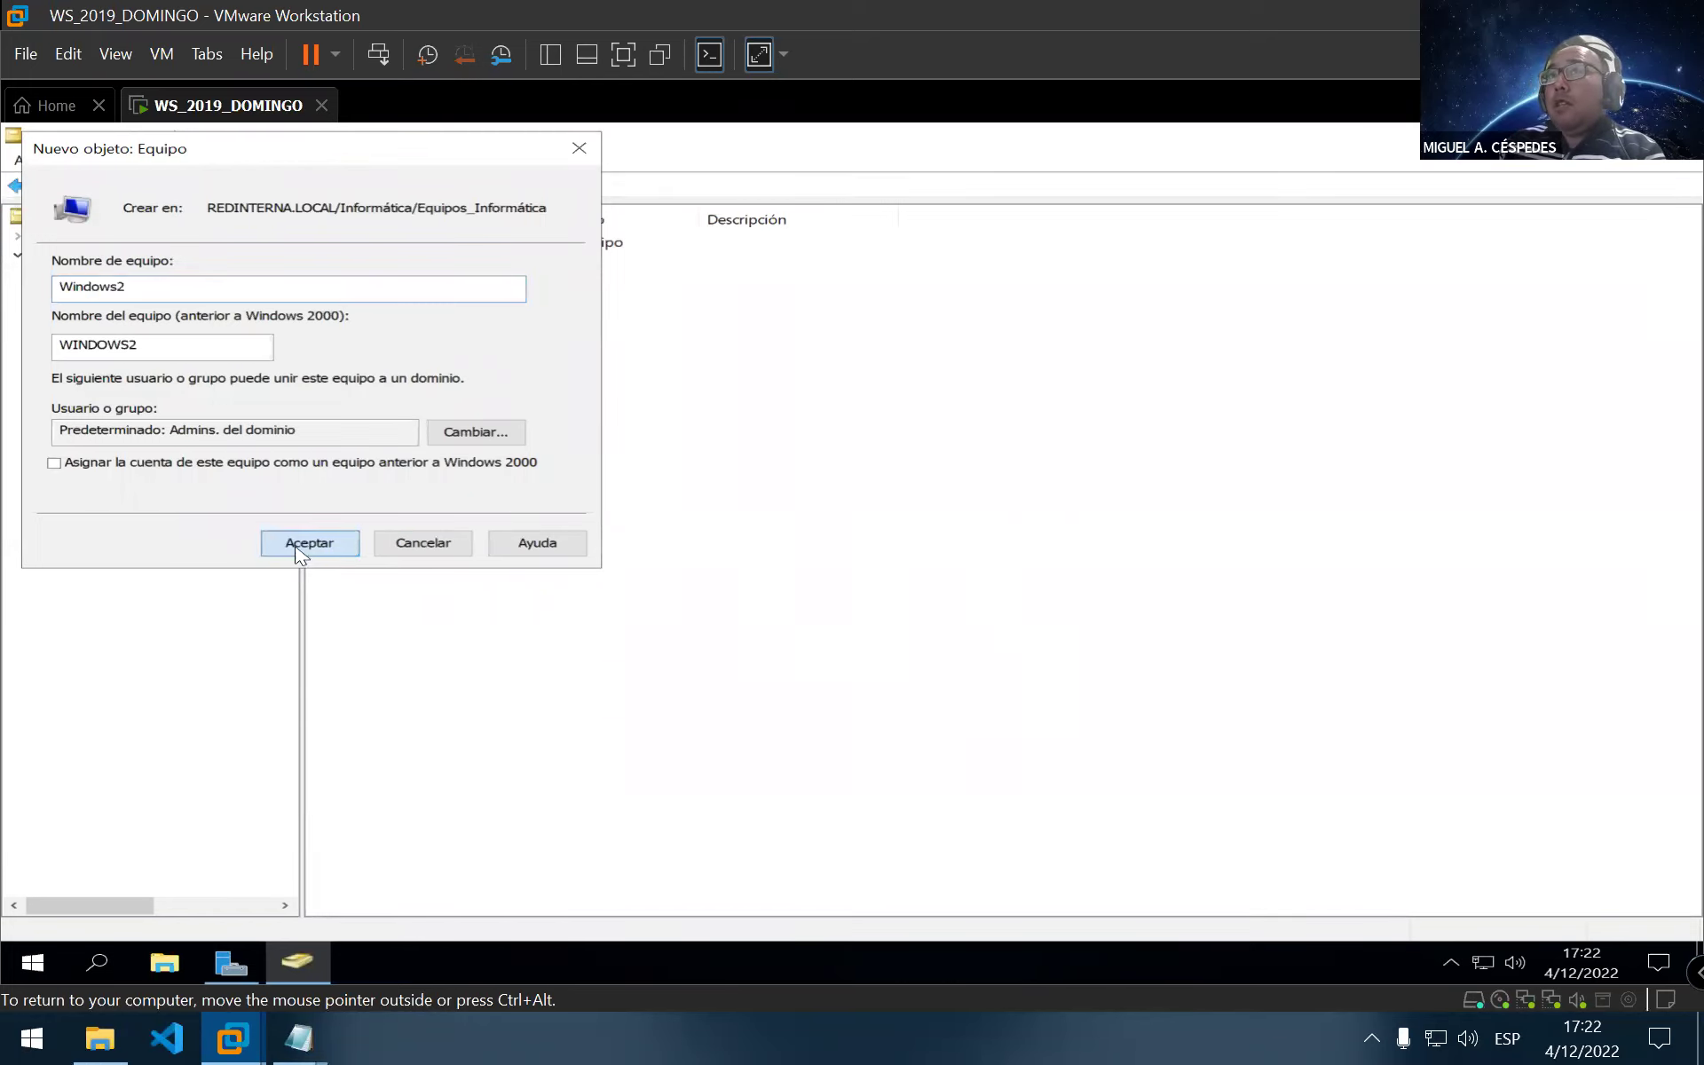
Create Windows3, then reselect Usuarios_Informática and Equipos_Informática to refresh the lists
right_click(506, 438)
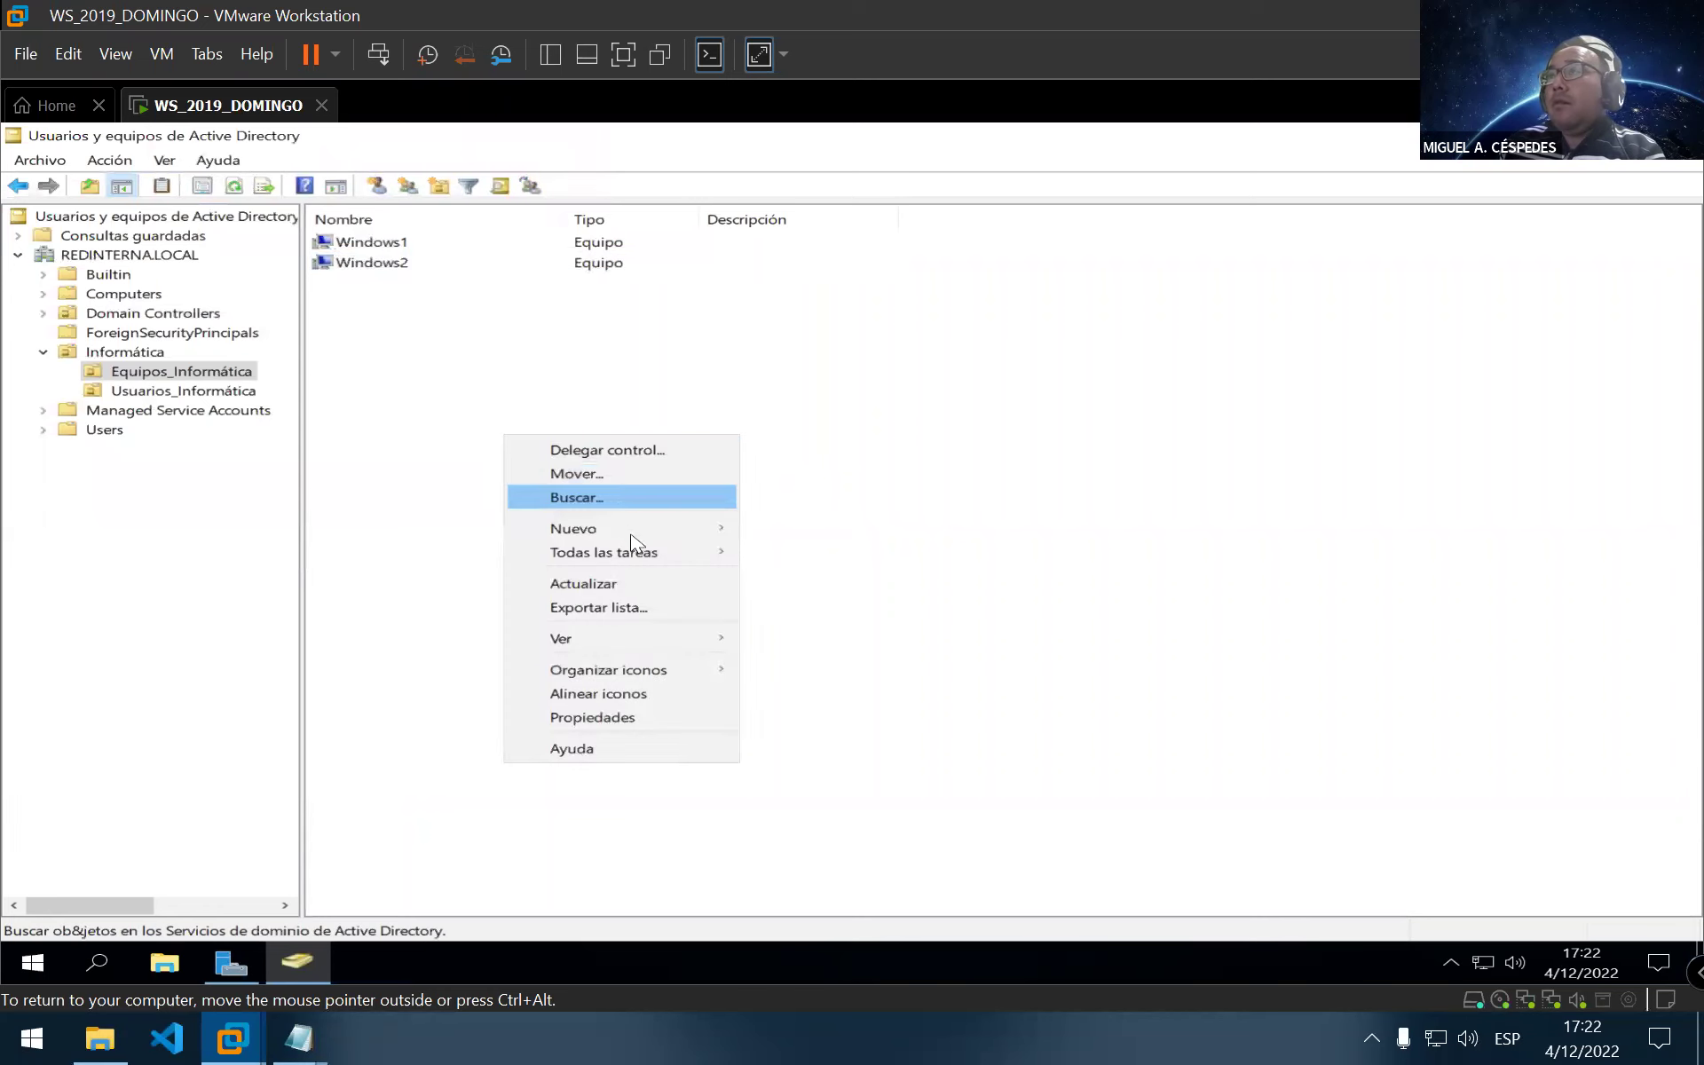
mouse_move(656, 530)
left_click(827, 530)
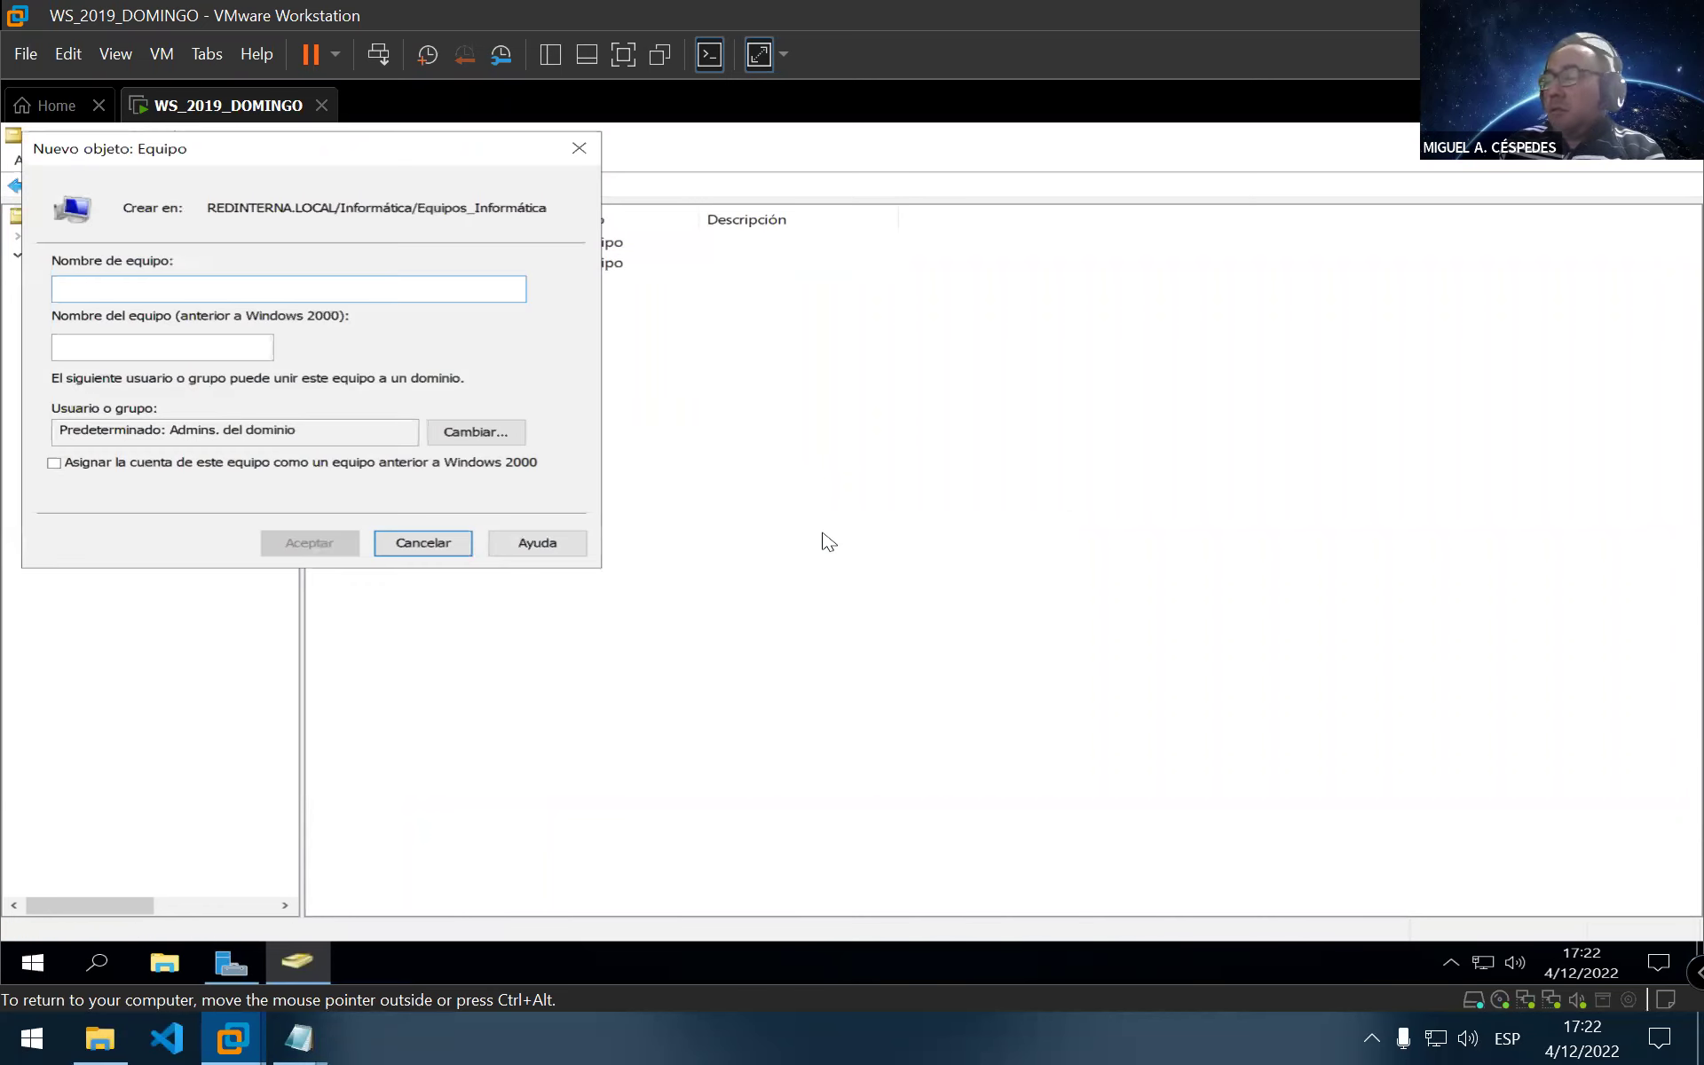
type("Window")
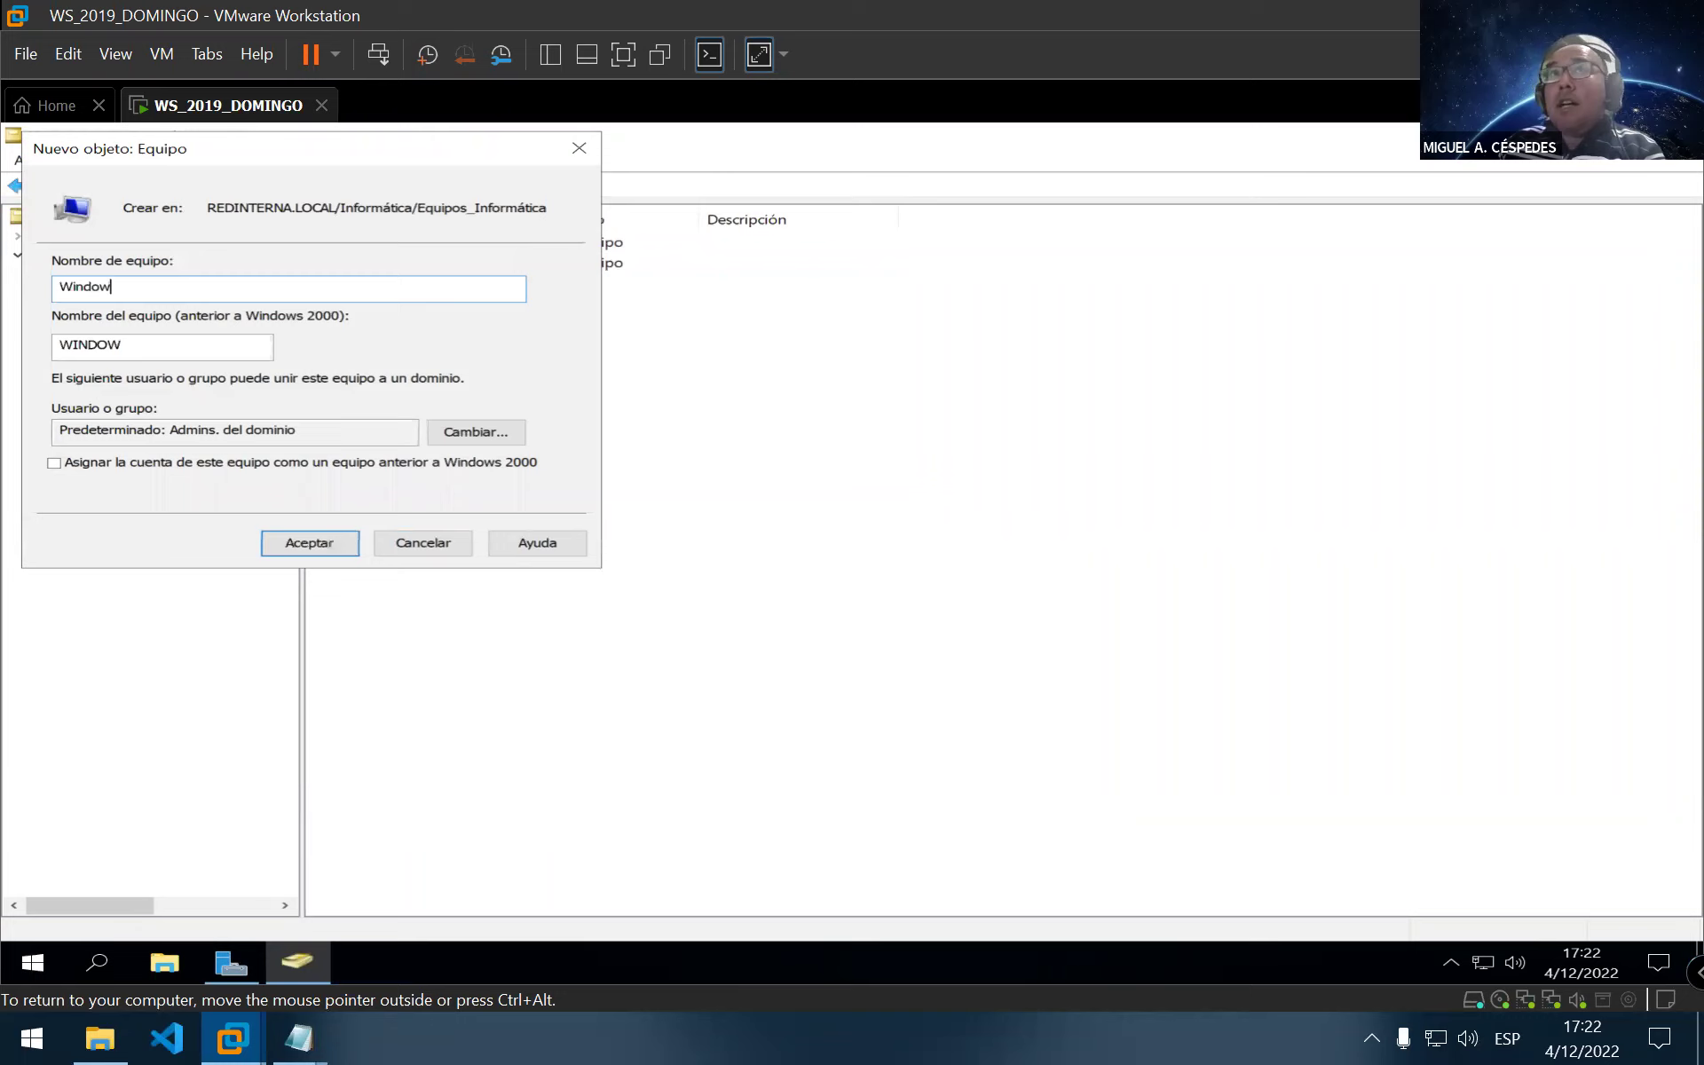
type("s3")
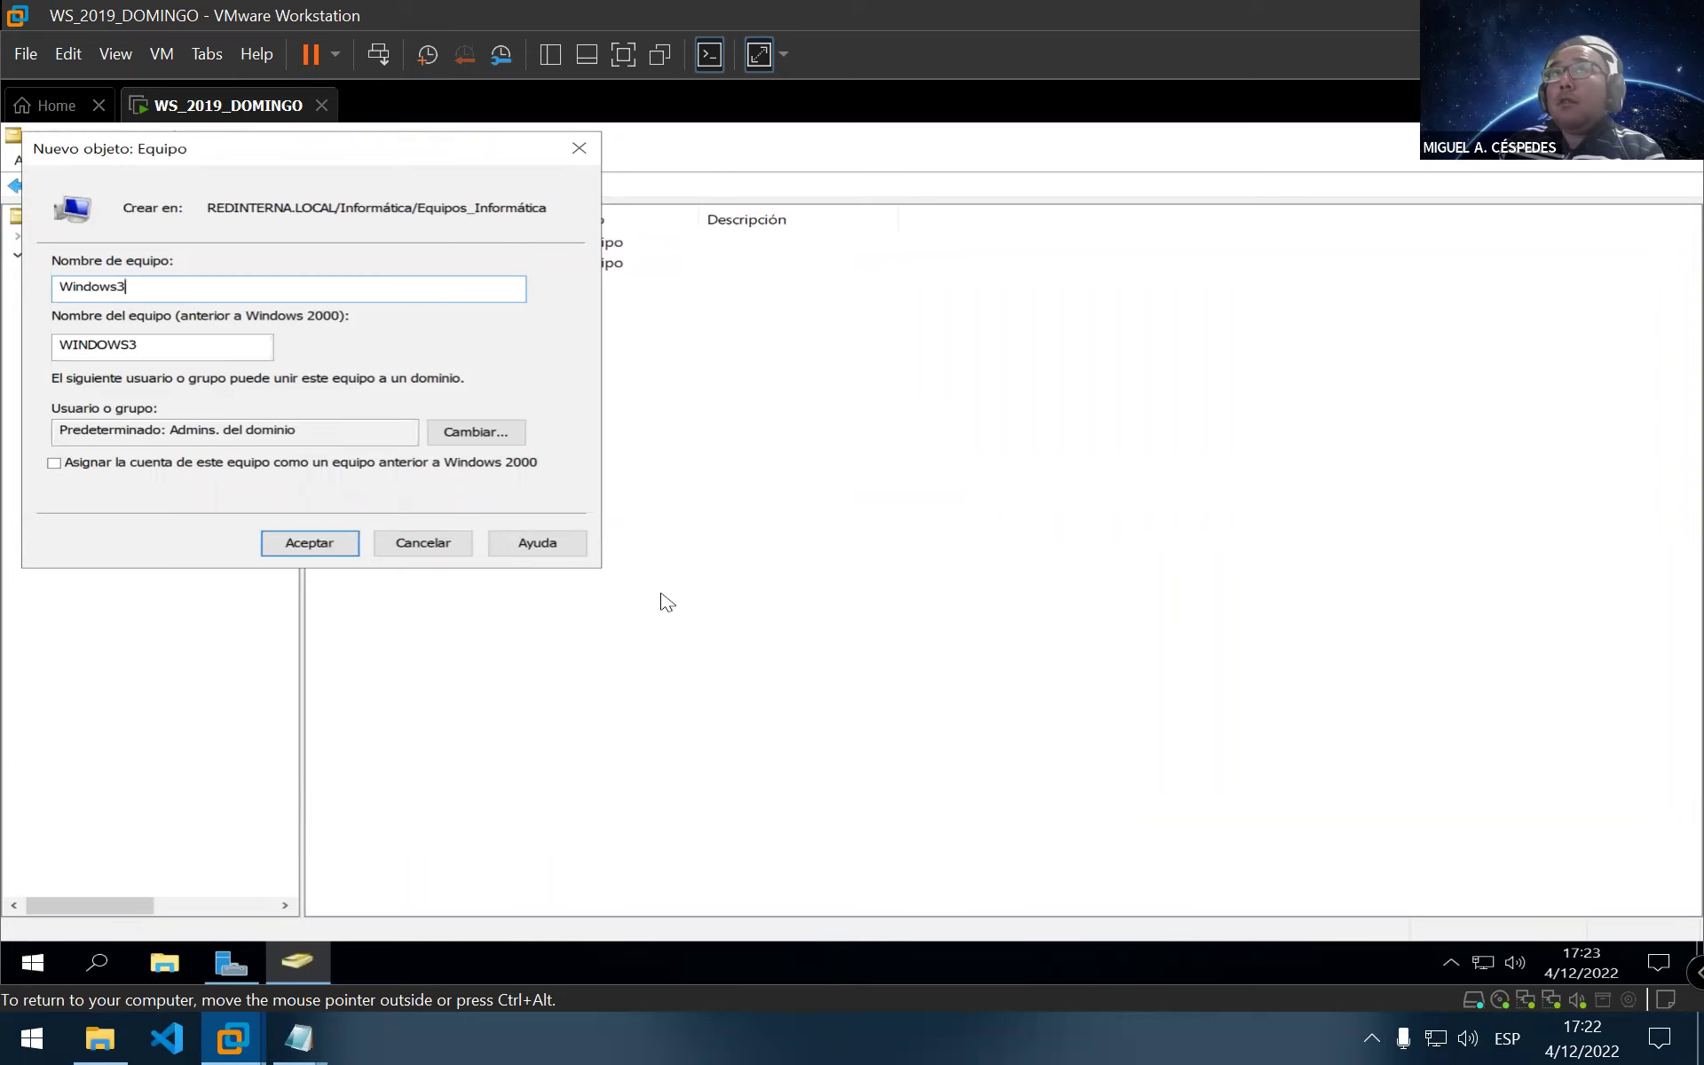
left_click(349, 543)
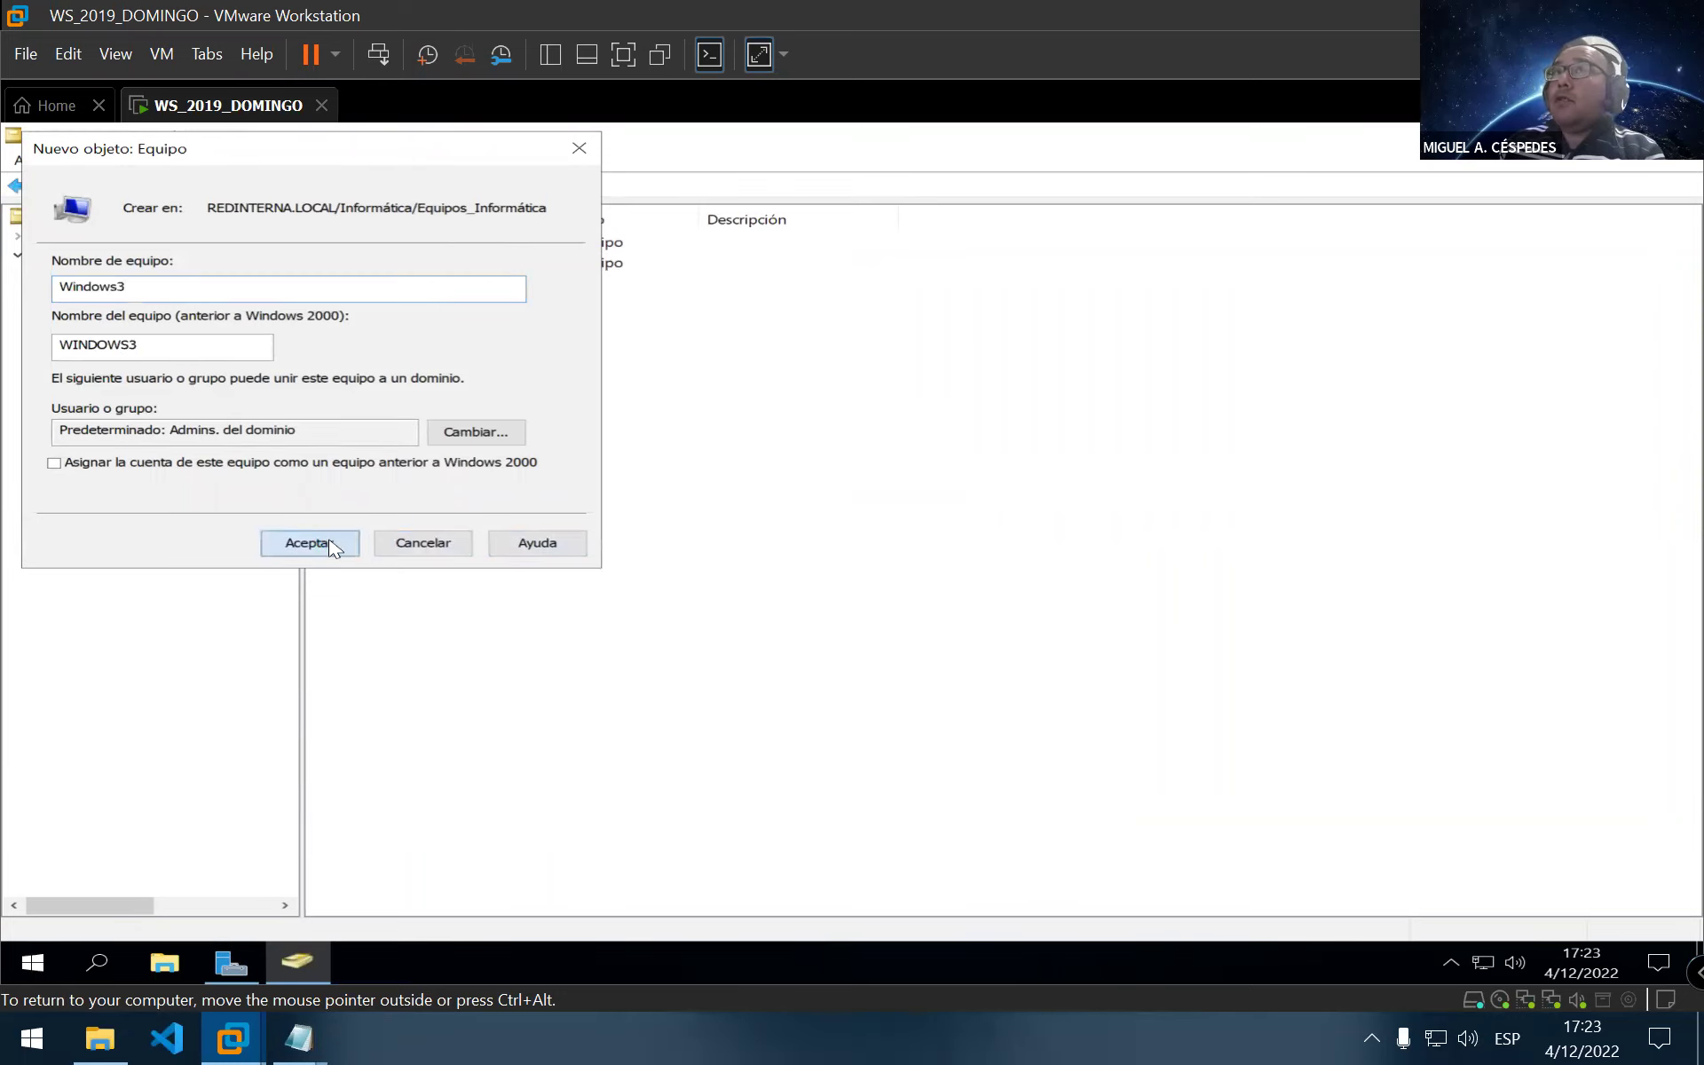
left_click(544, 449)
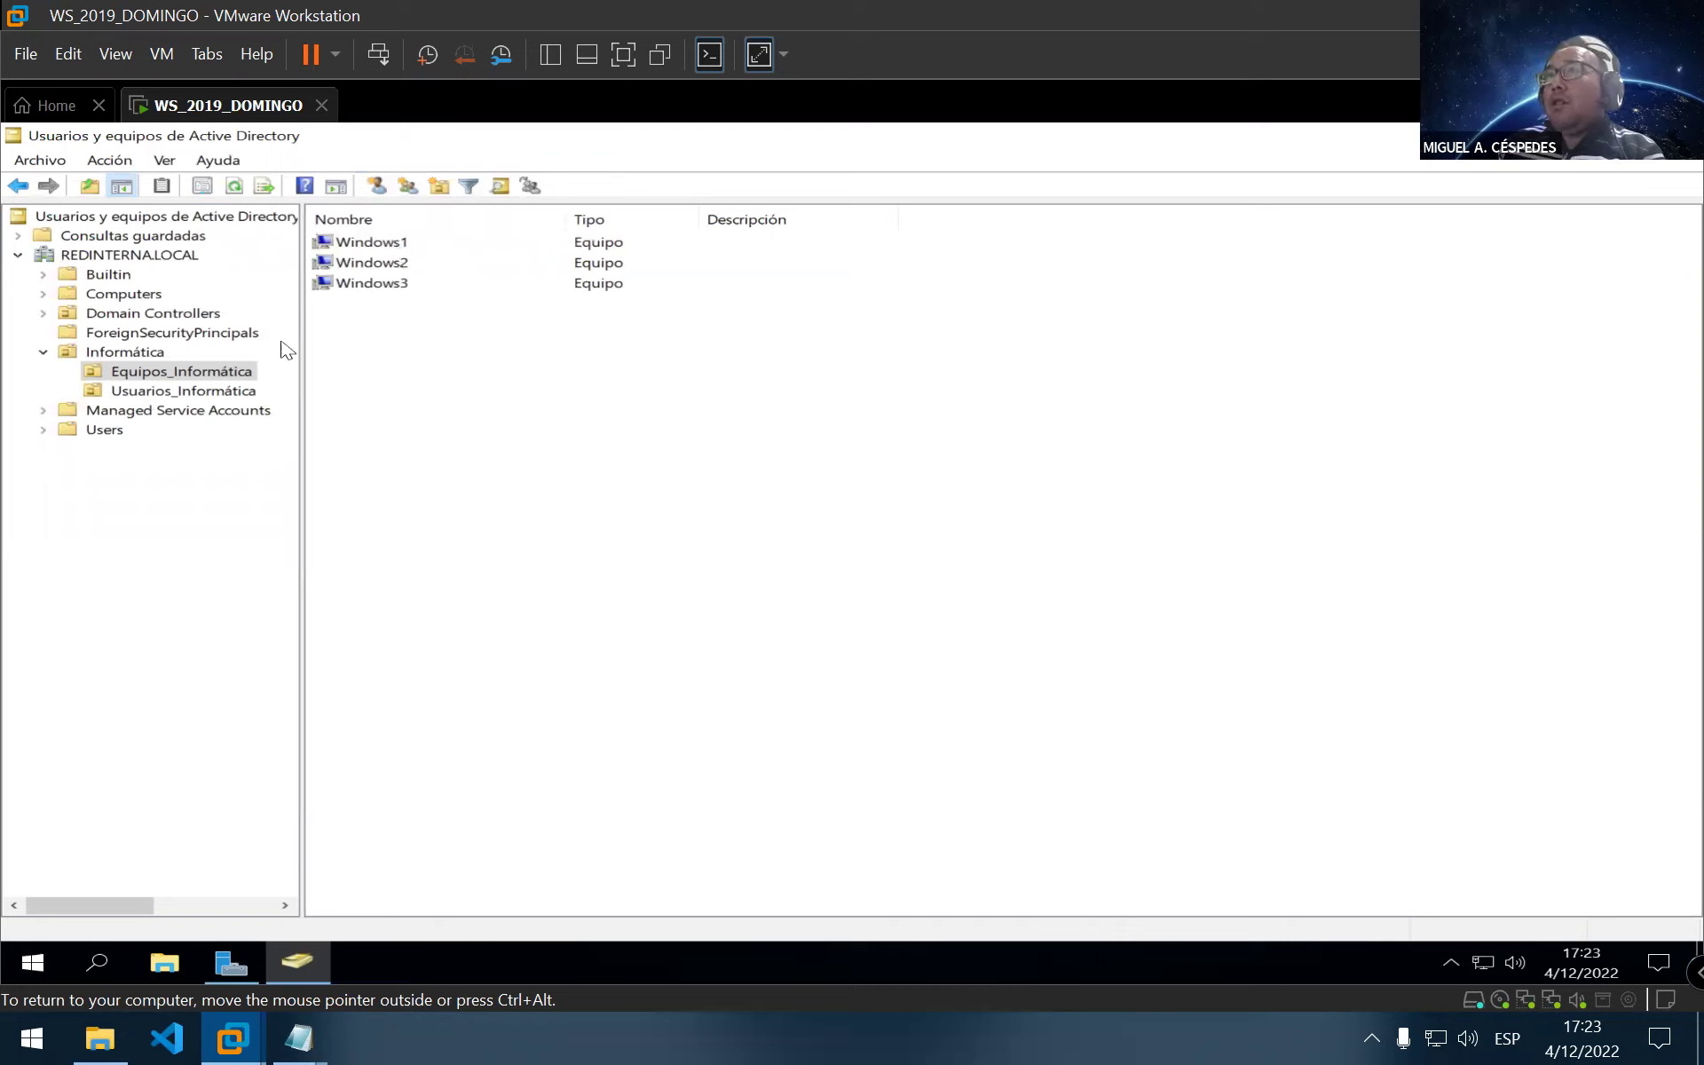
left_click(182, 393)
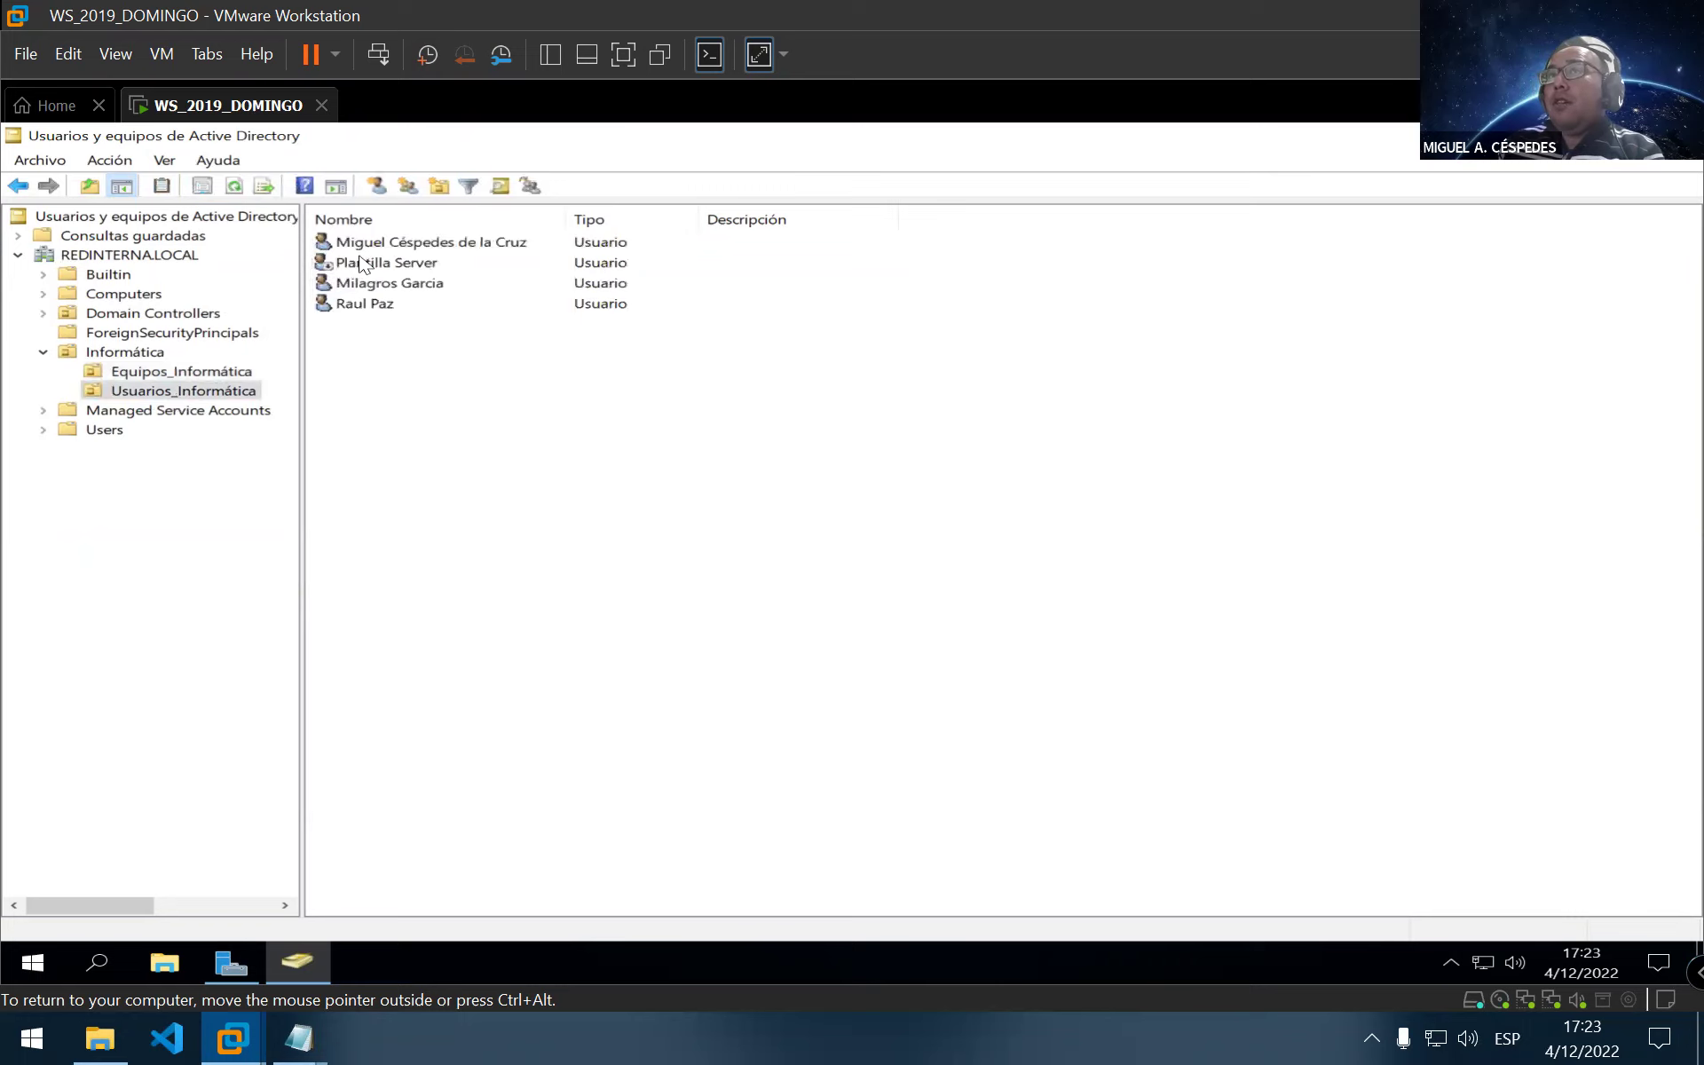
left_click(176, 378)
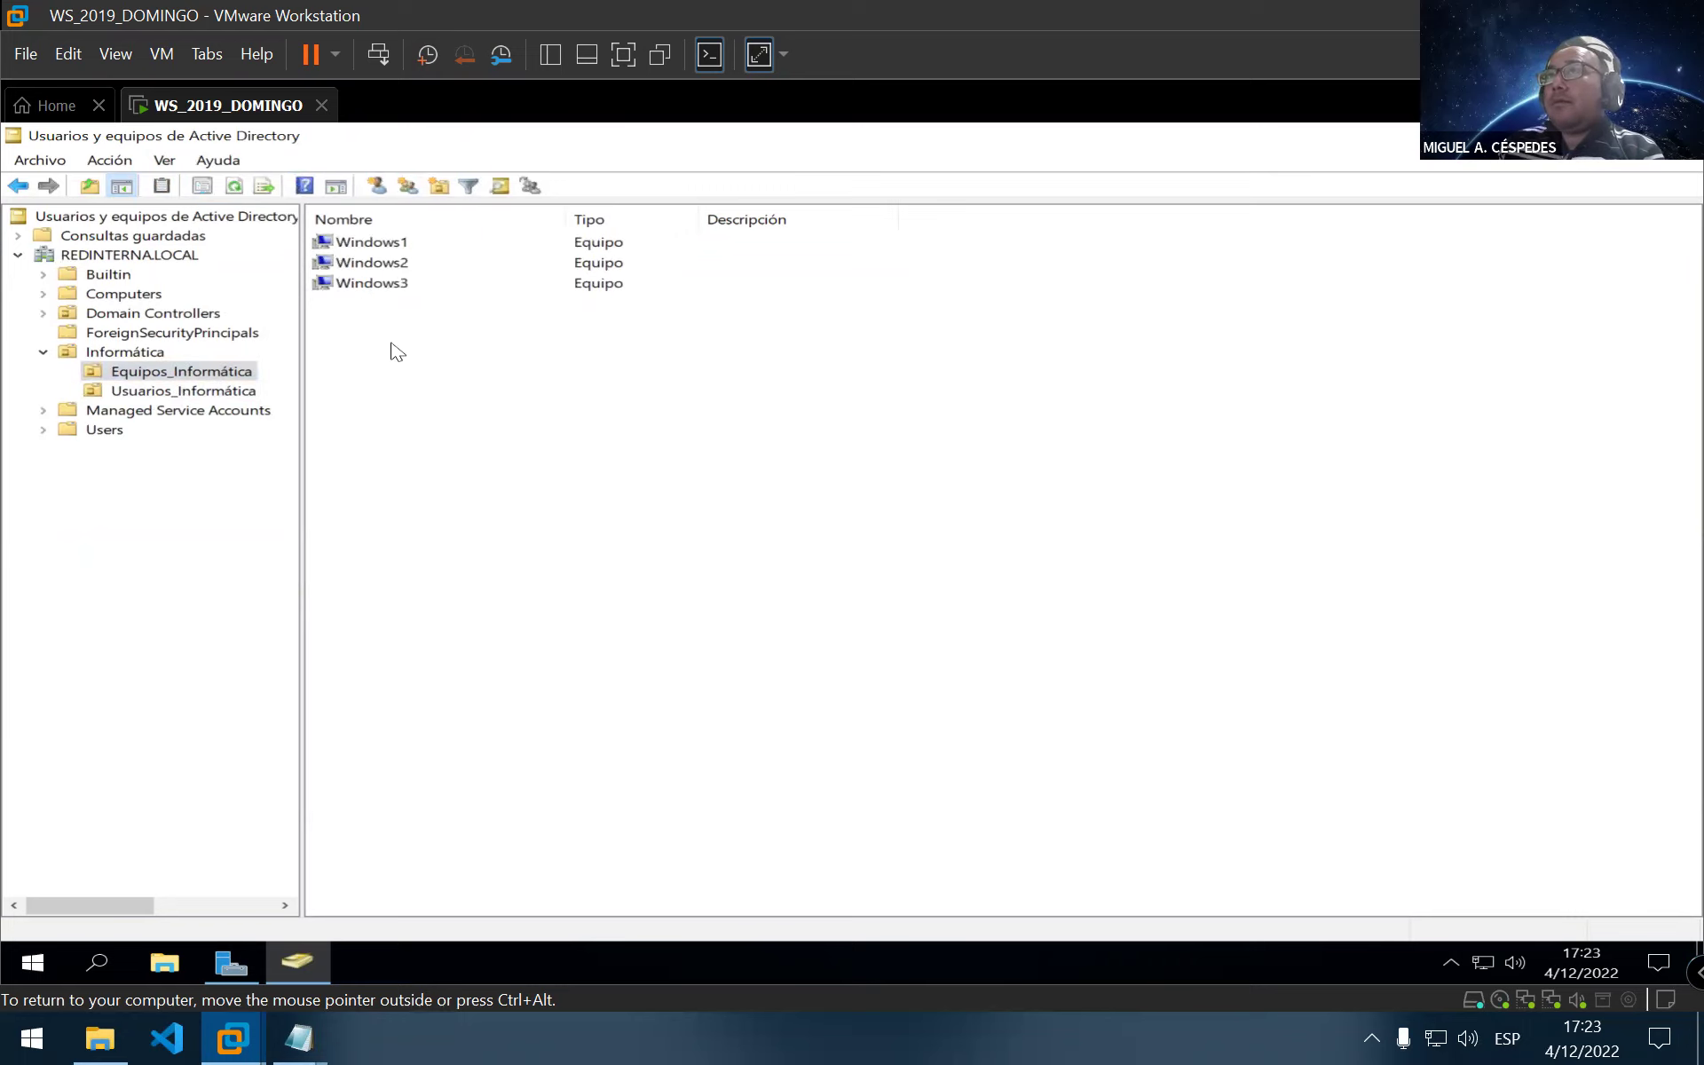
Close Active Directory Users and Computers and Server Manager, refresh the desktop, and show the VM Library
key("ctrl+alt")
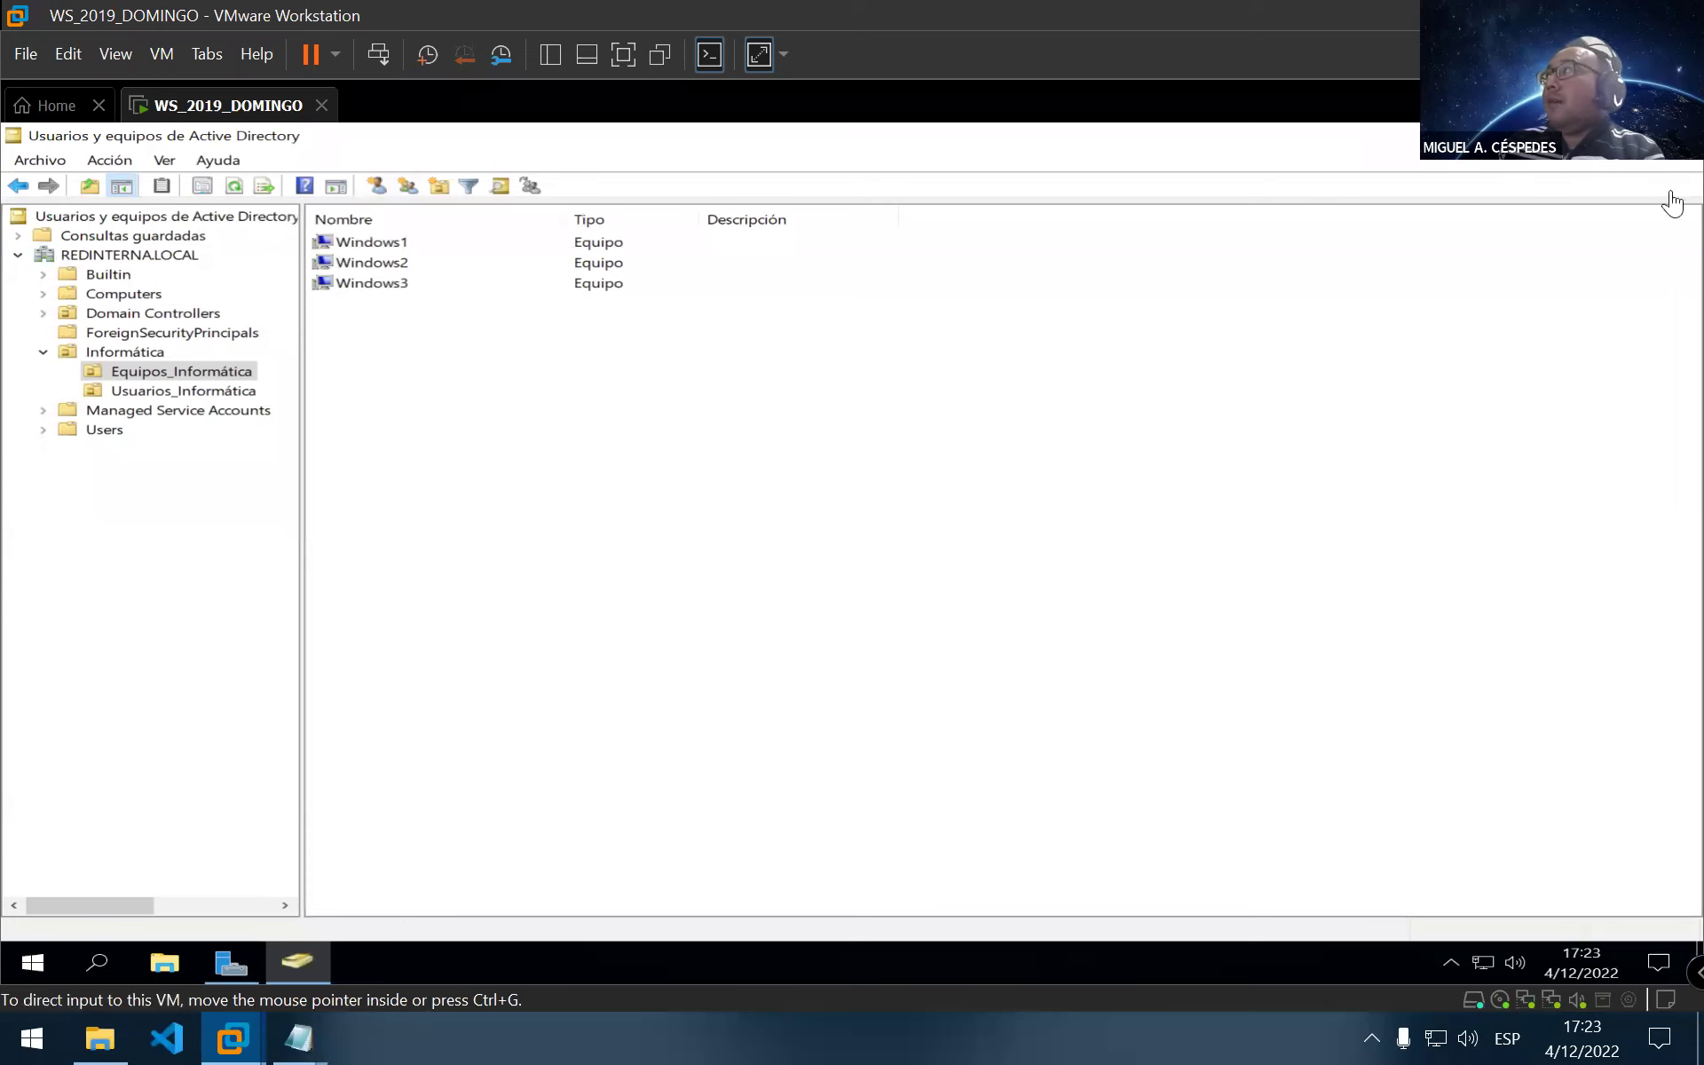
key("ctrl+g")
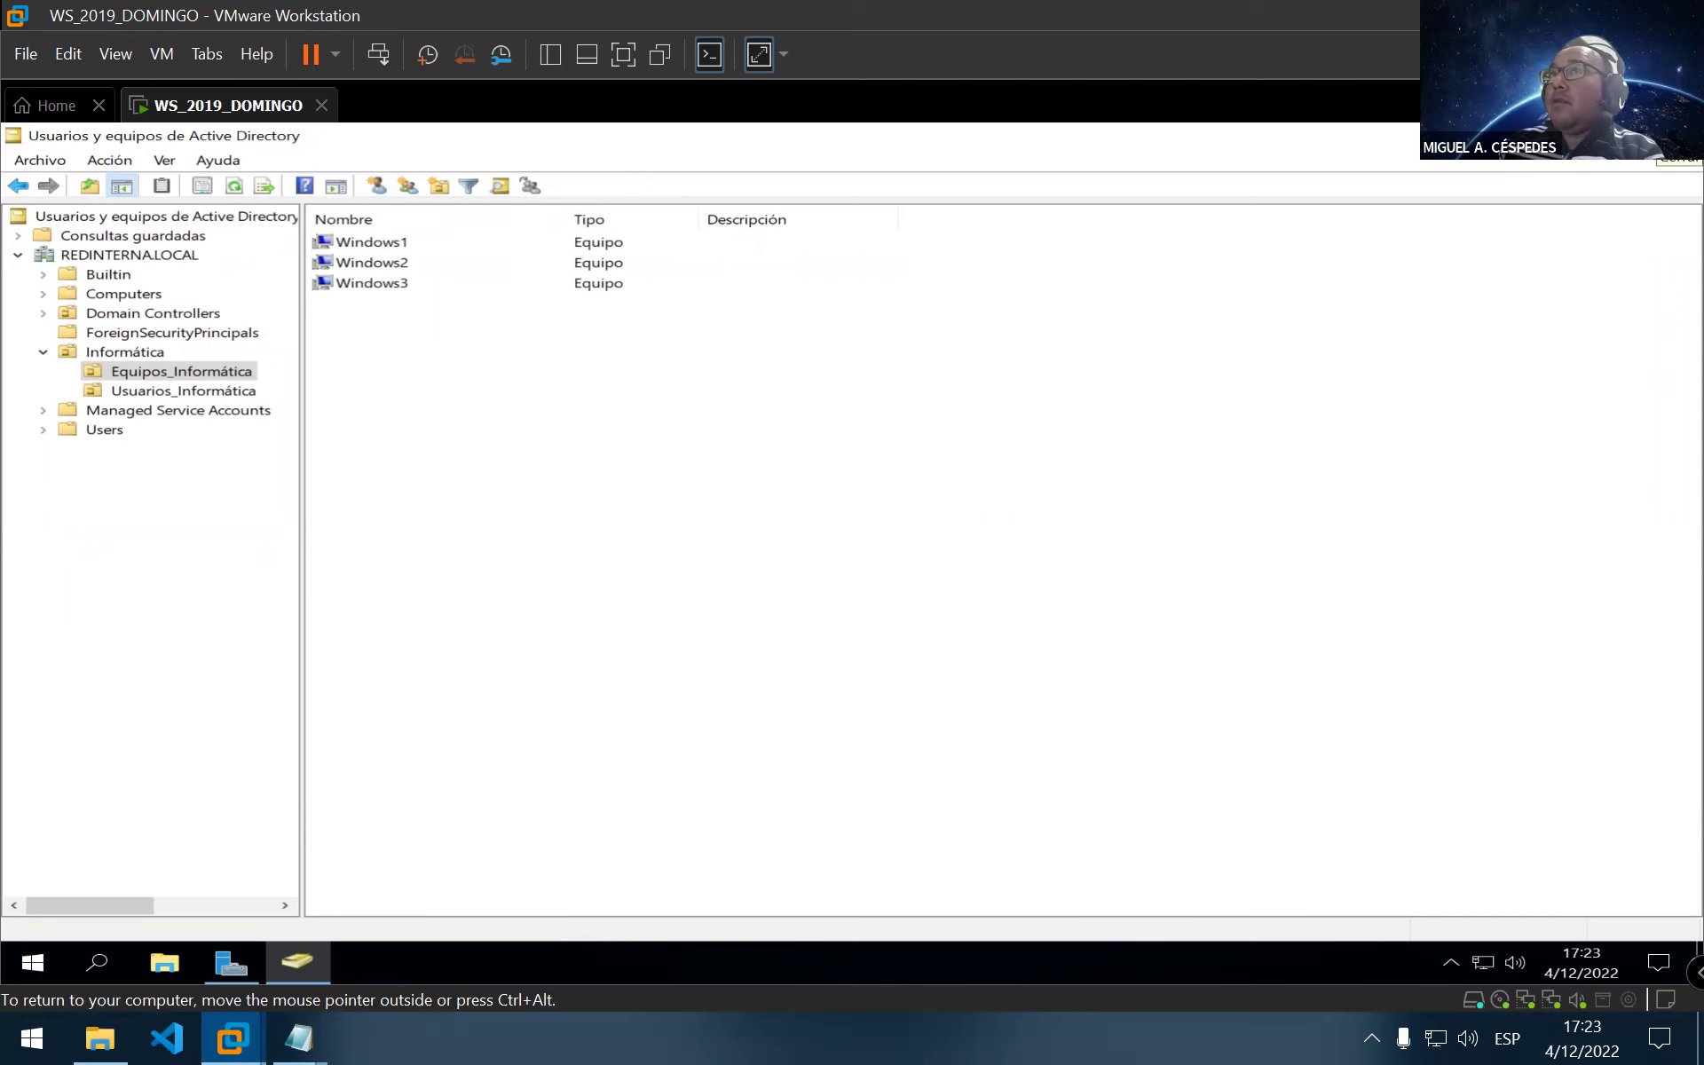
key("alt+F4")
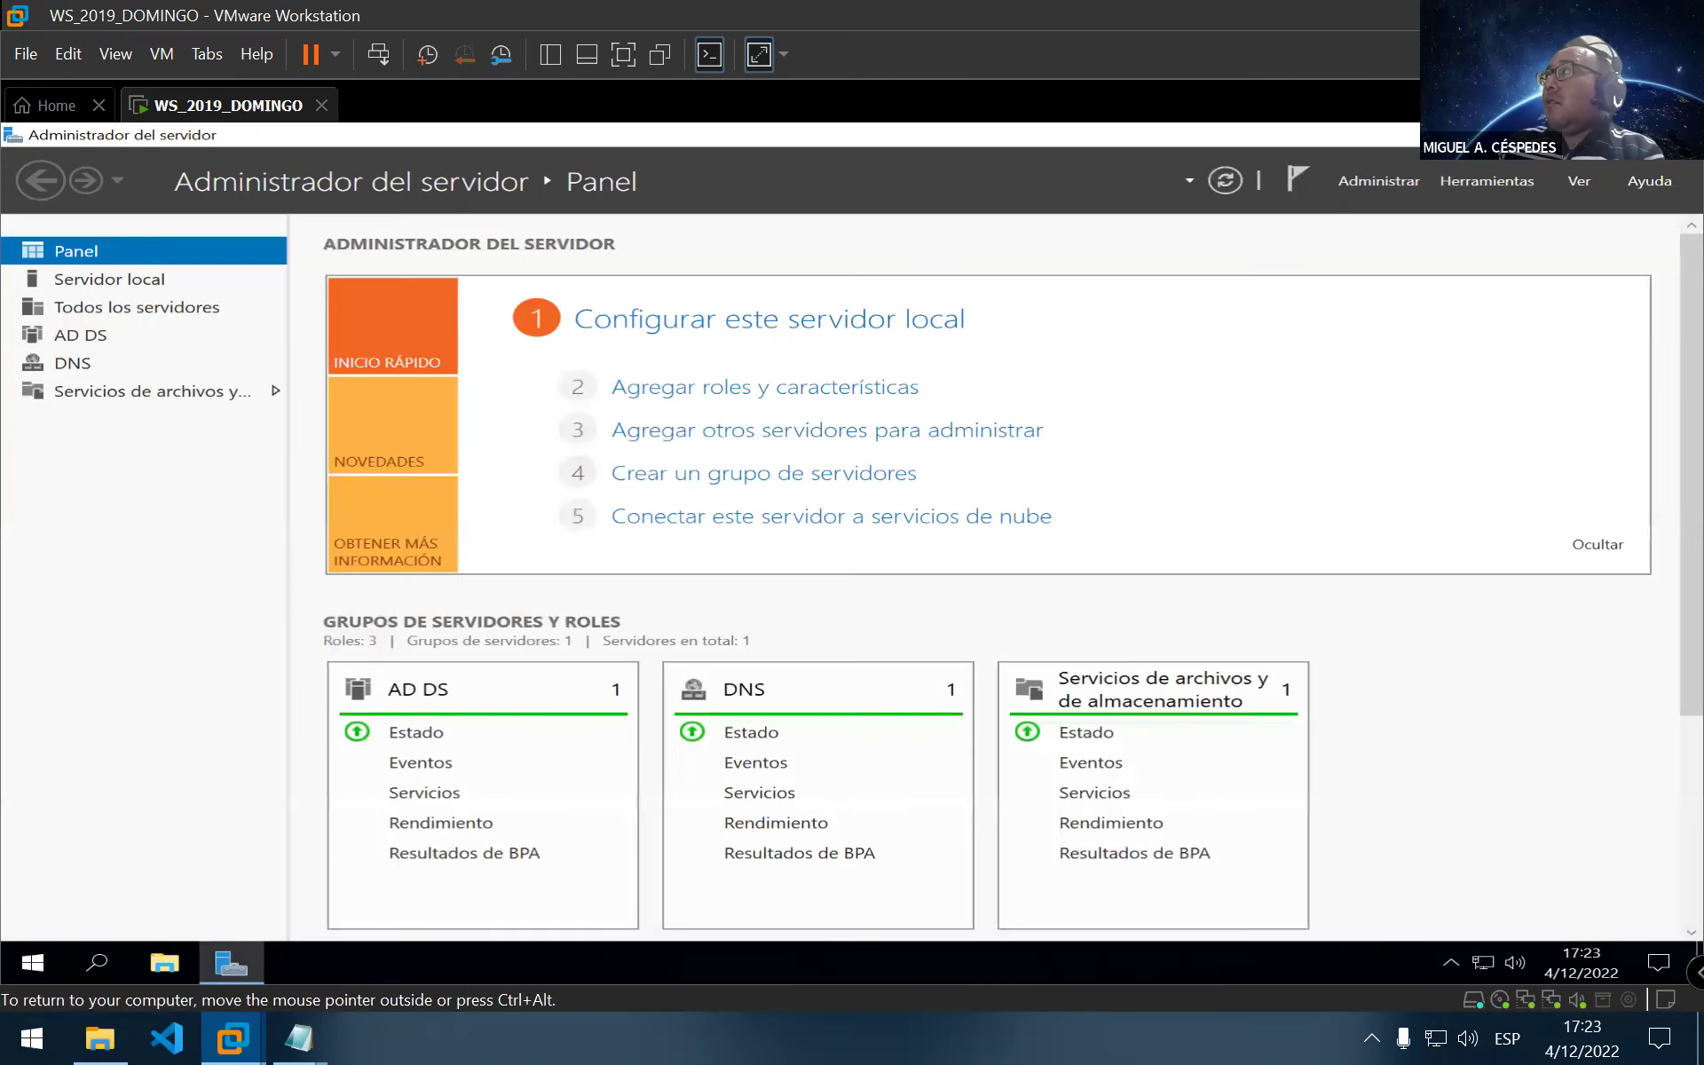
key("alt+F4")
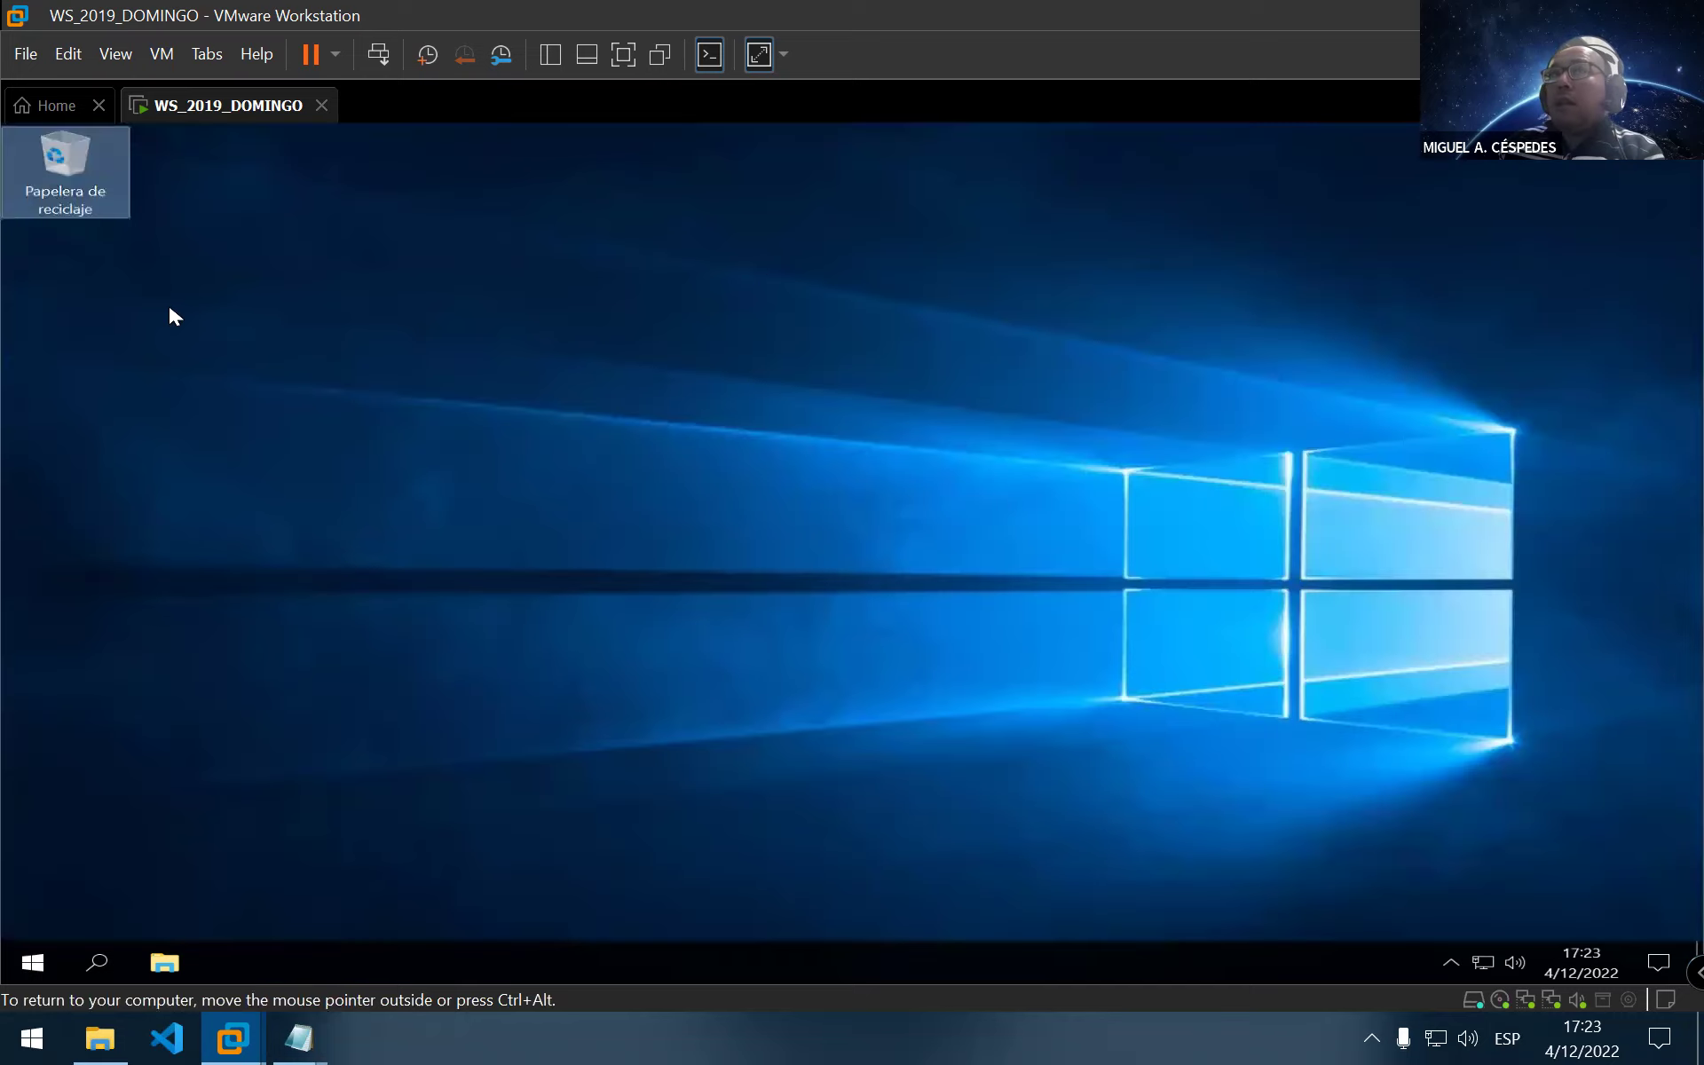
right_click(168, 300)
left_click(307, 365)
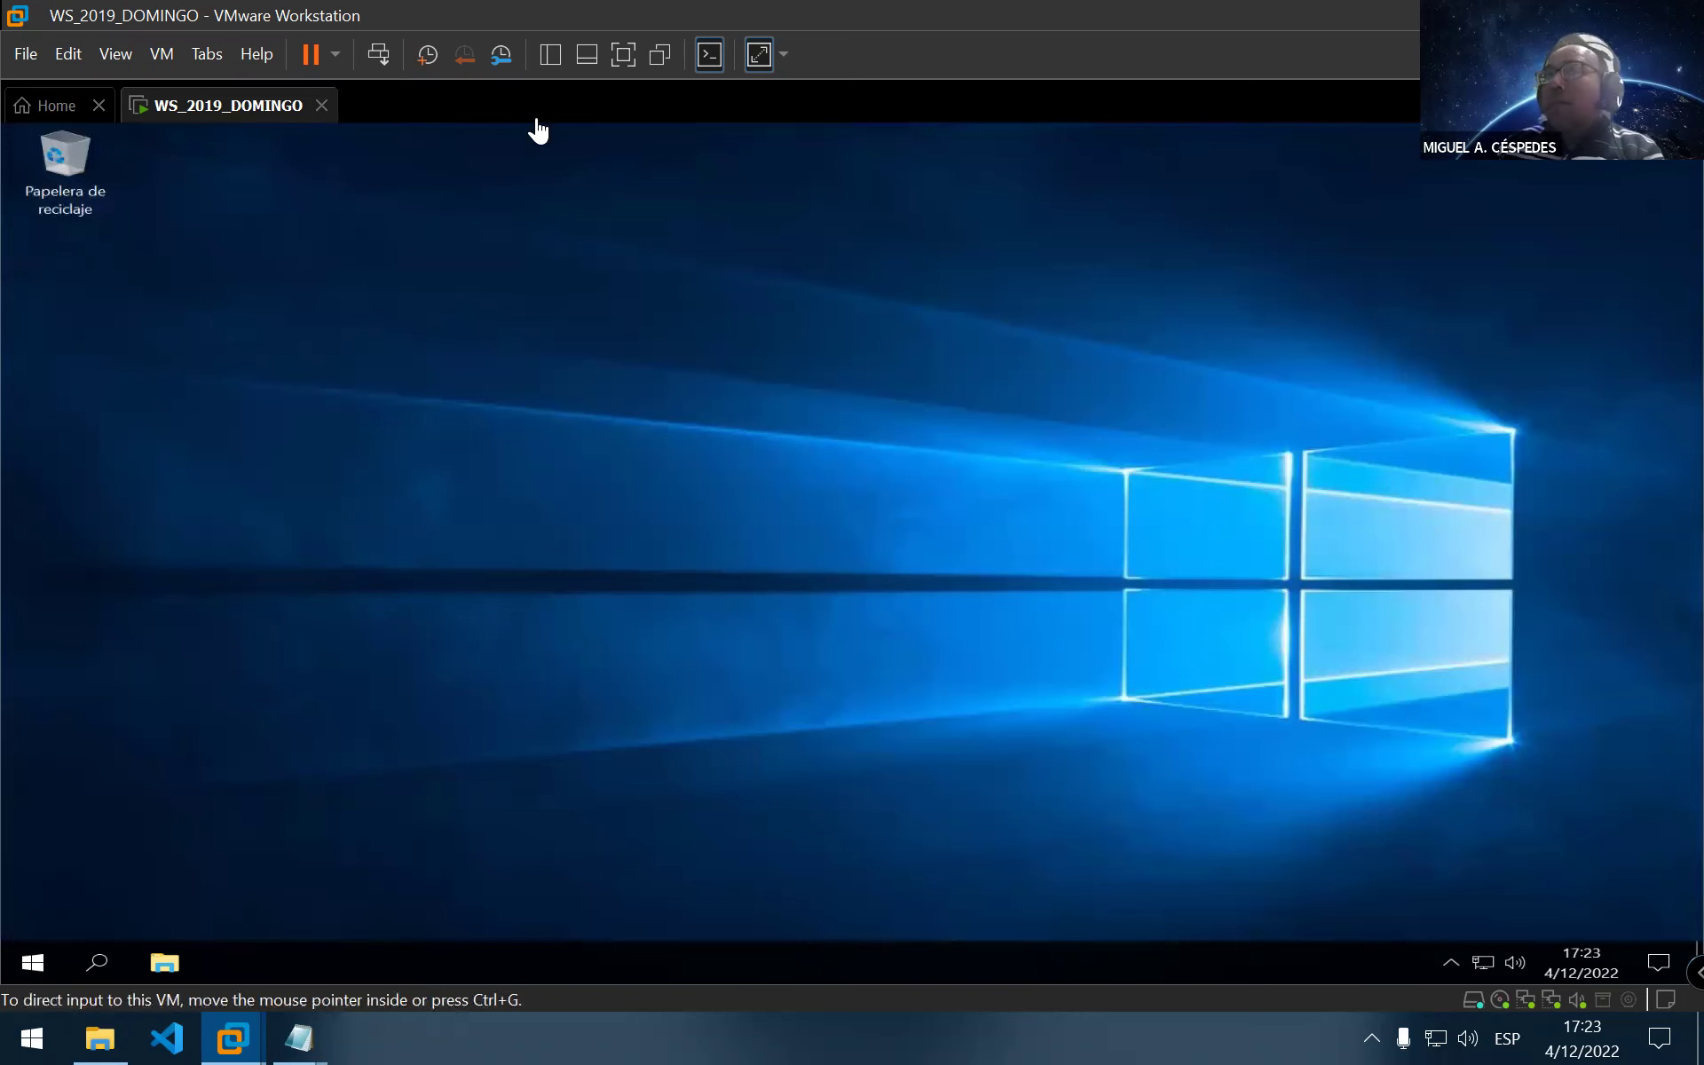
key("F9")
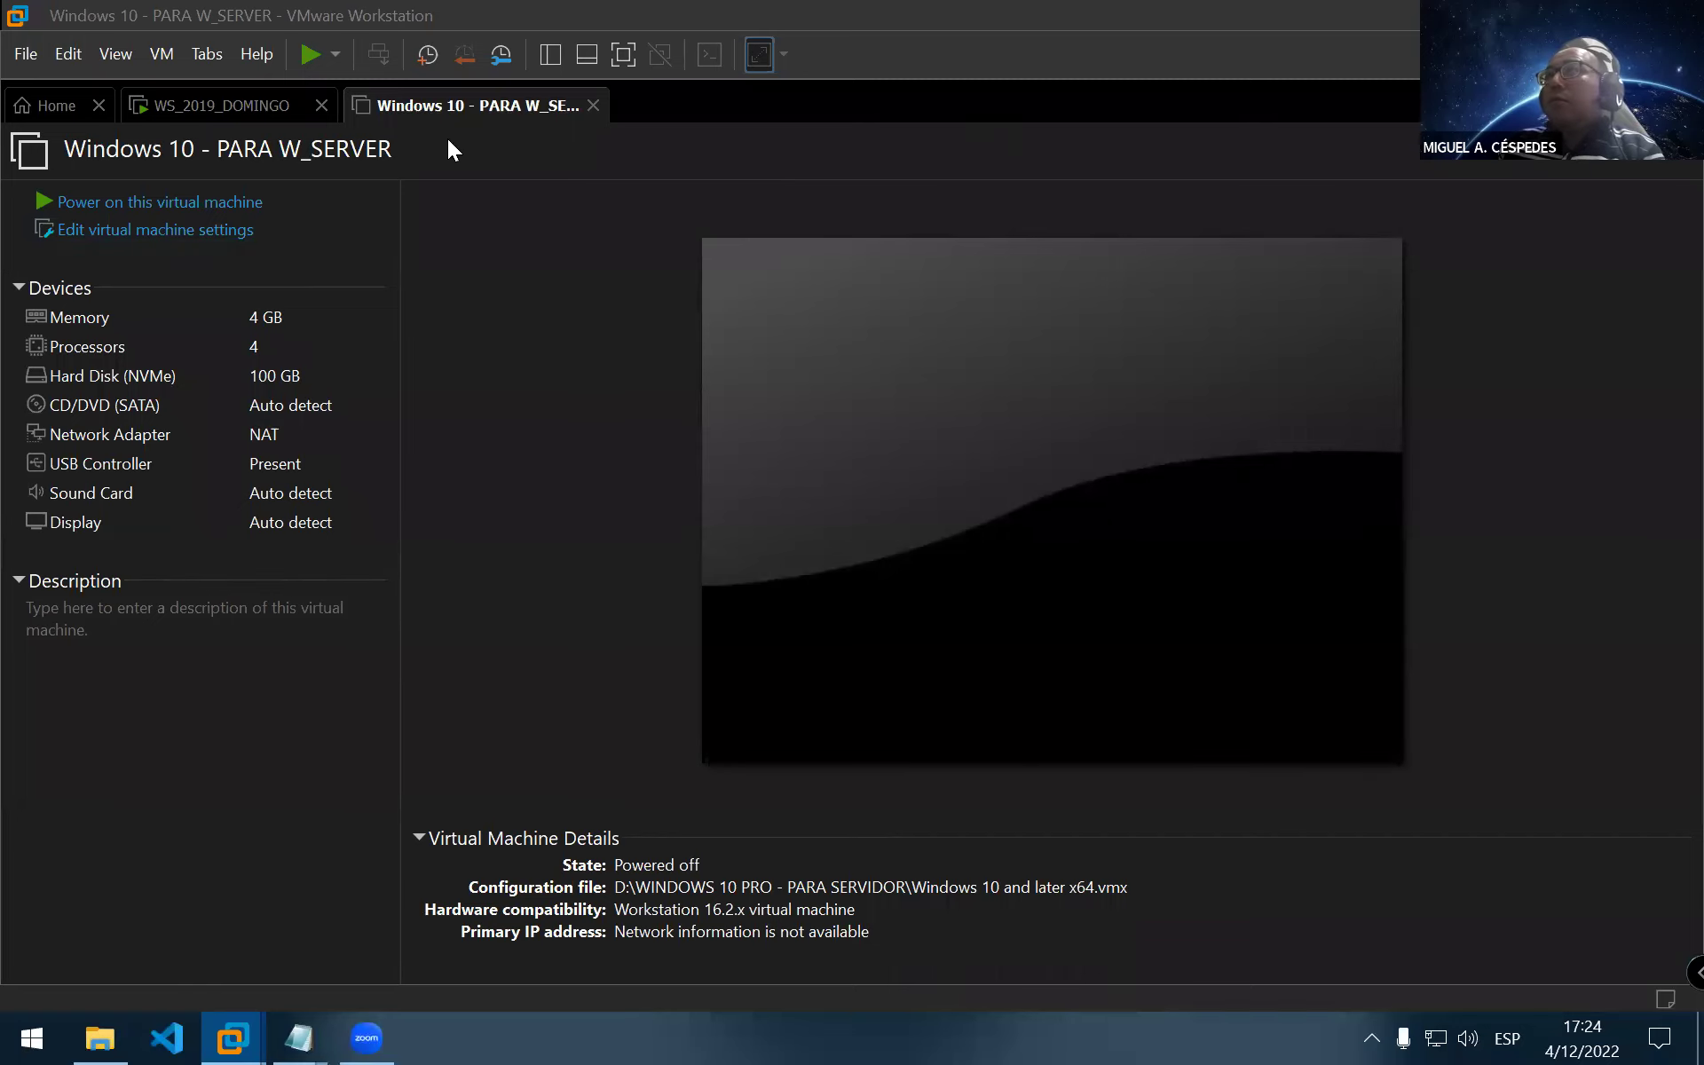
left_click(224, 117)
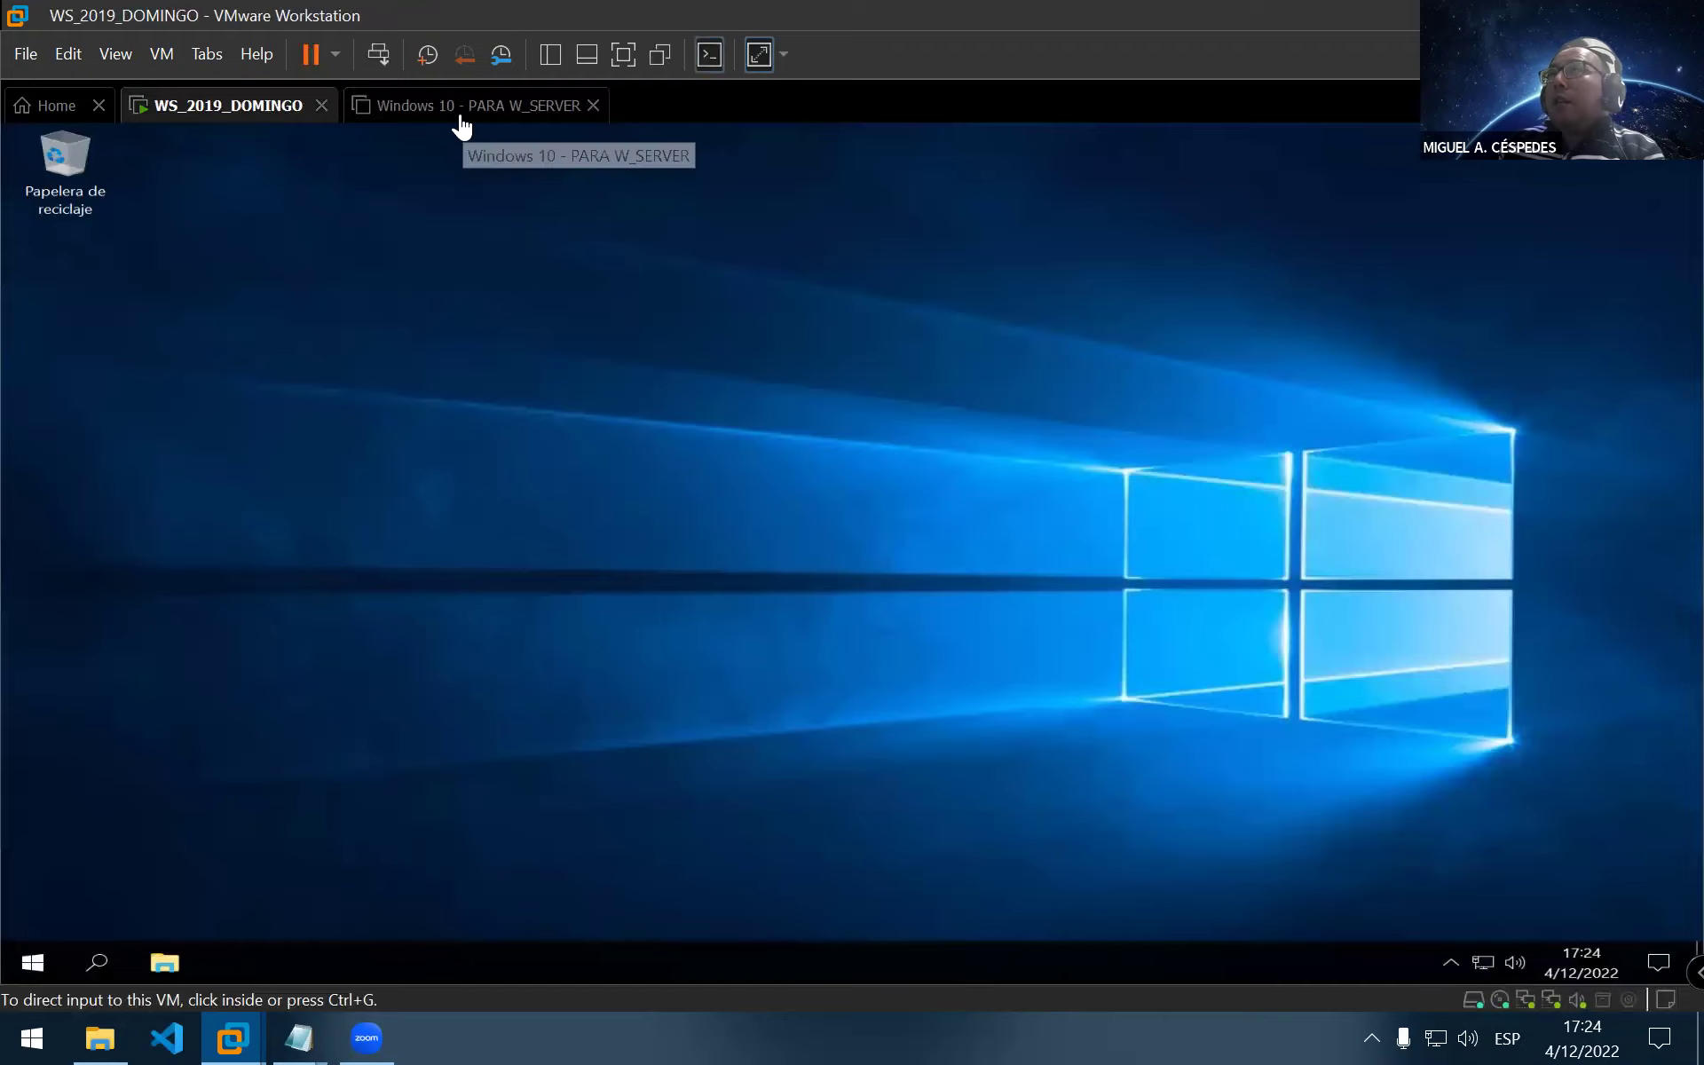
Defragment the Windows 10 - PARA W_SERVER Hard Disk (NVMe) from its virtual machine settings
left_click(461, 127)
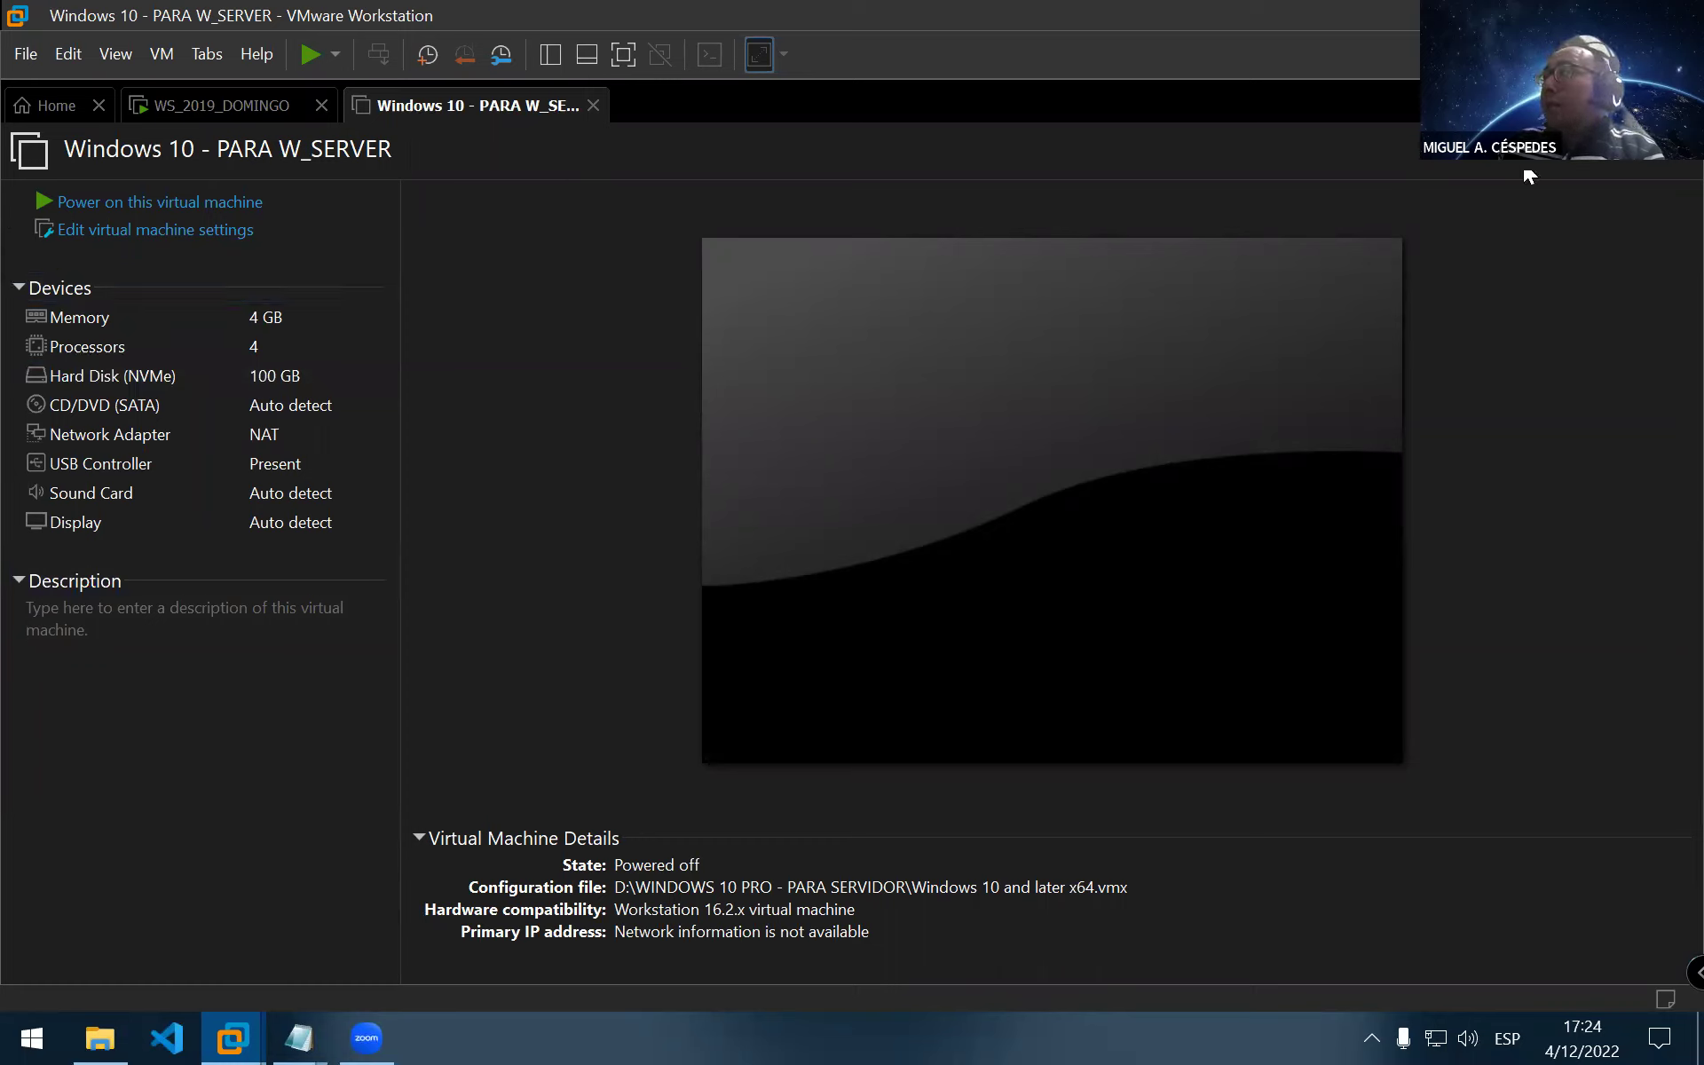
left_click(245, 239)
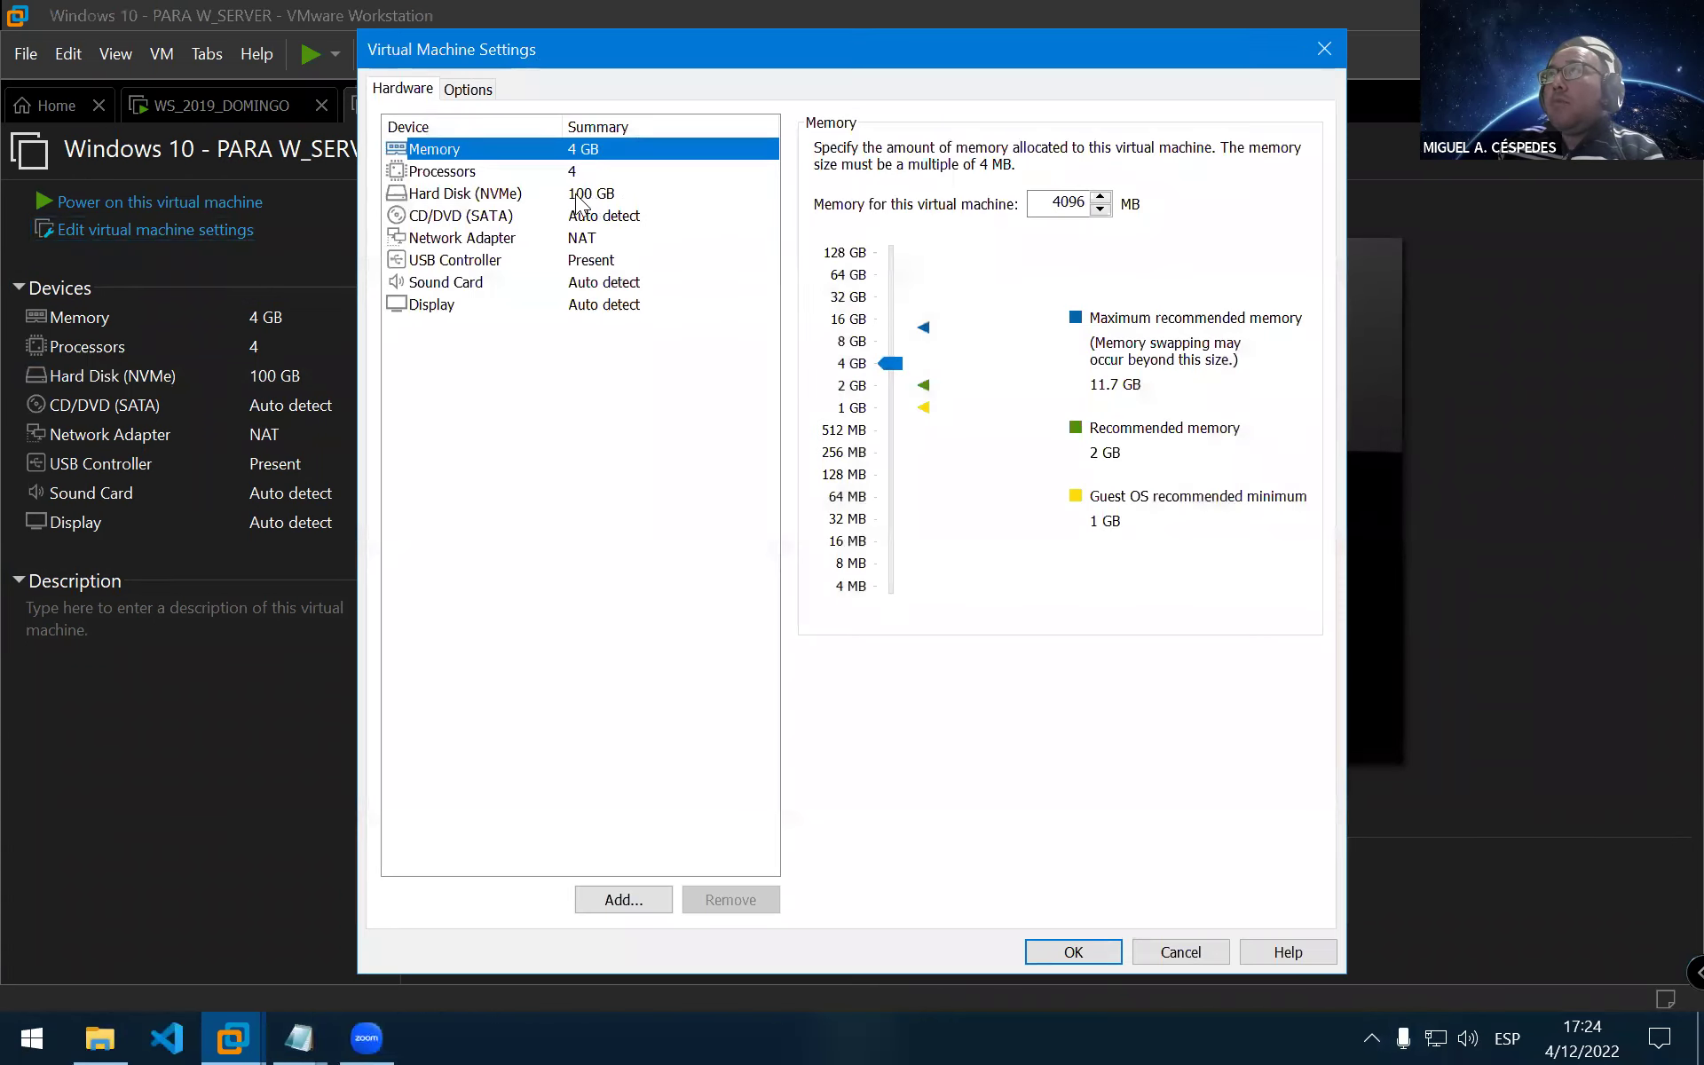
left_click(527, 195)
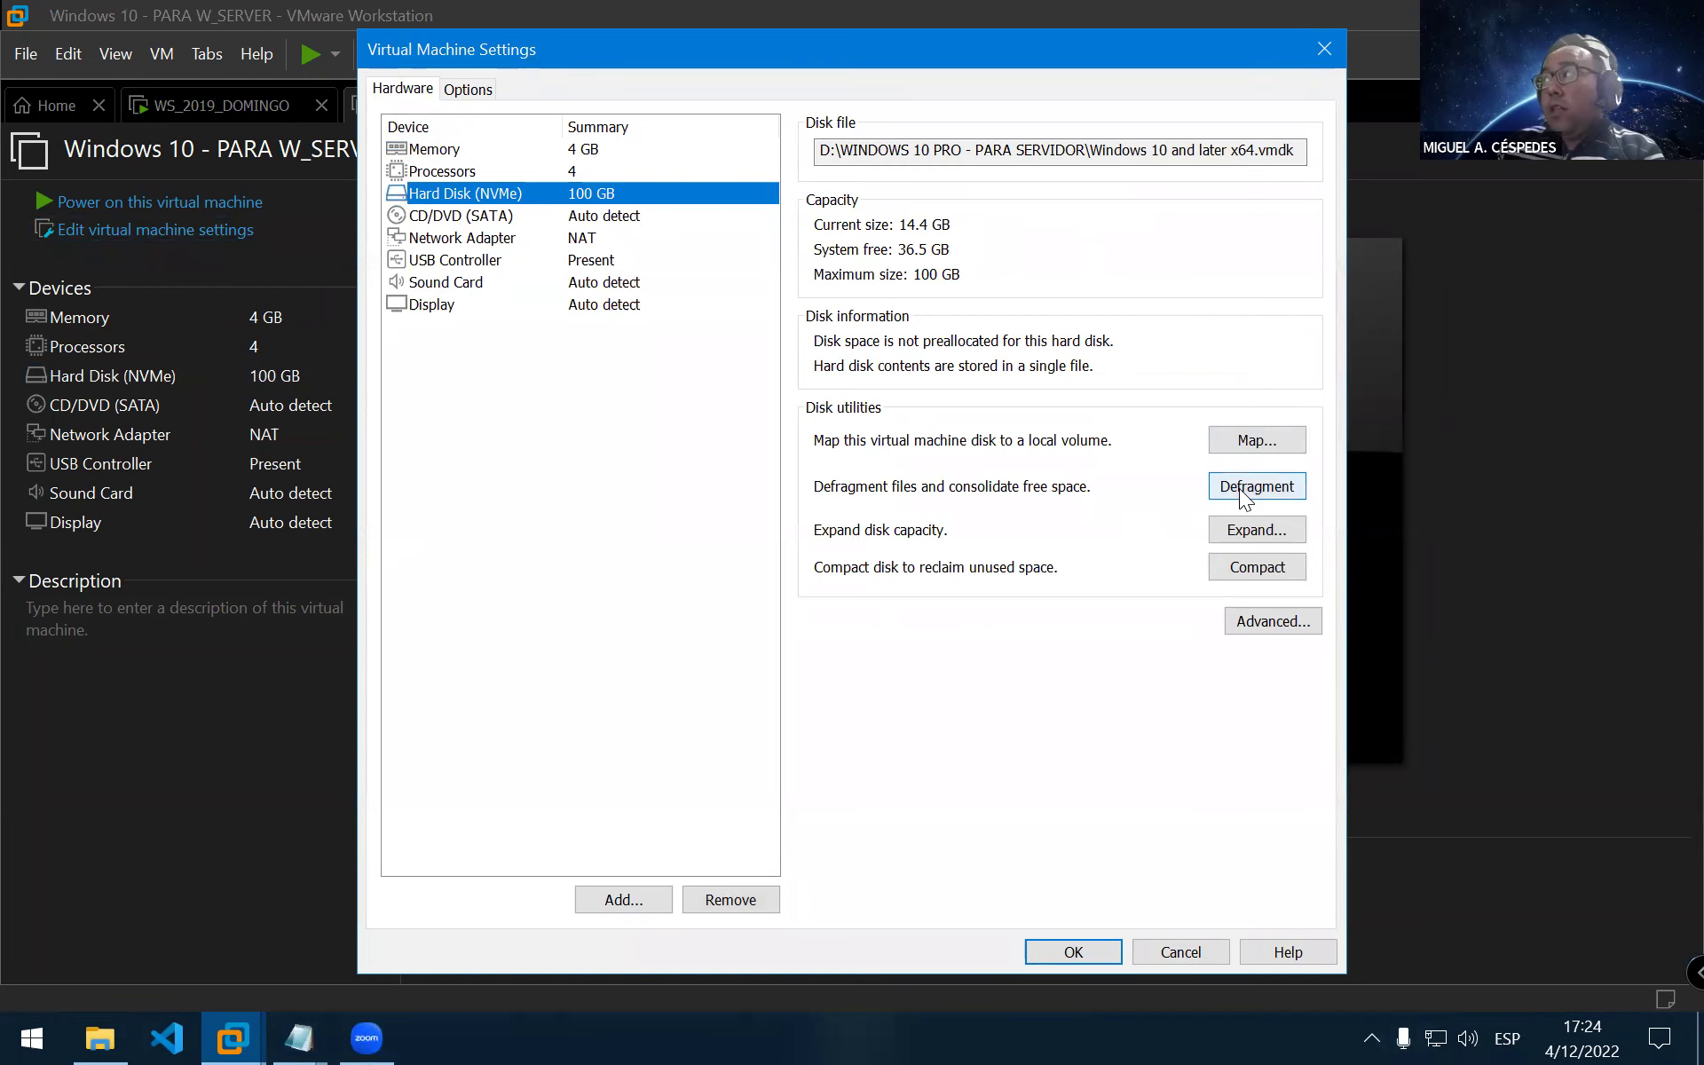
left_click(1245, 495)
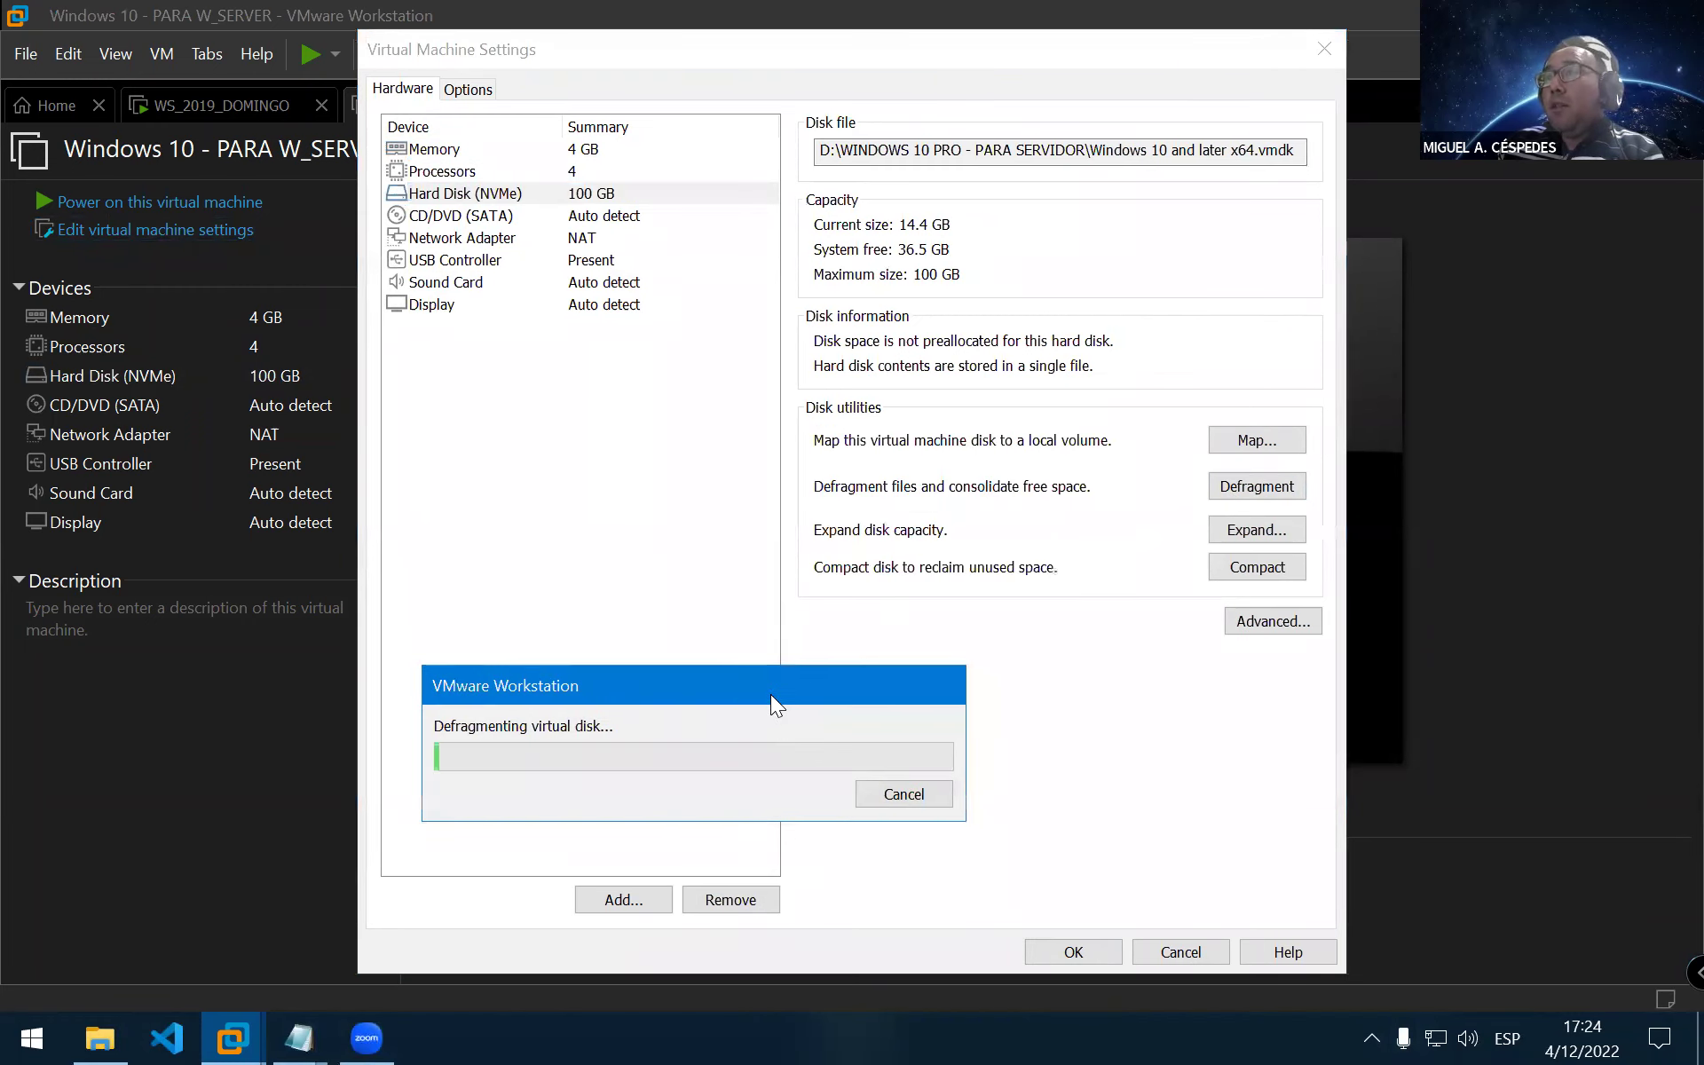
left_click_drag(772, 695, 746, 636)
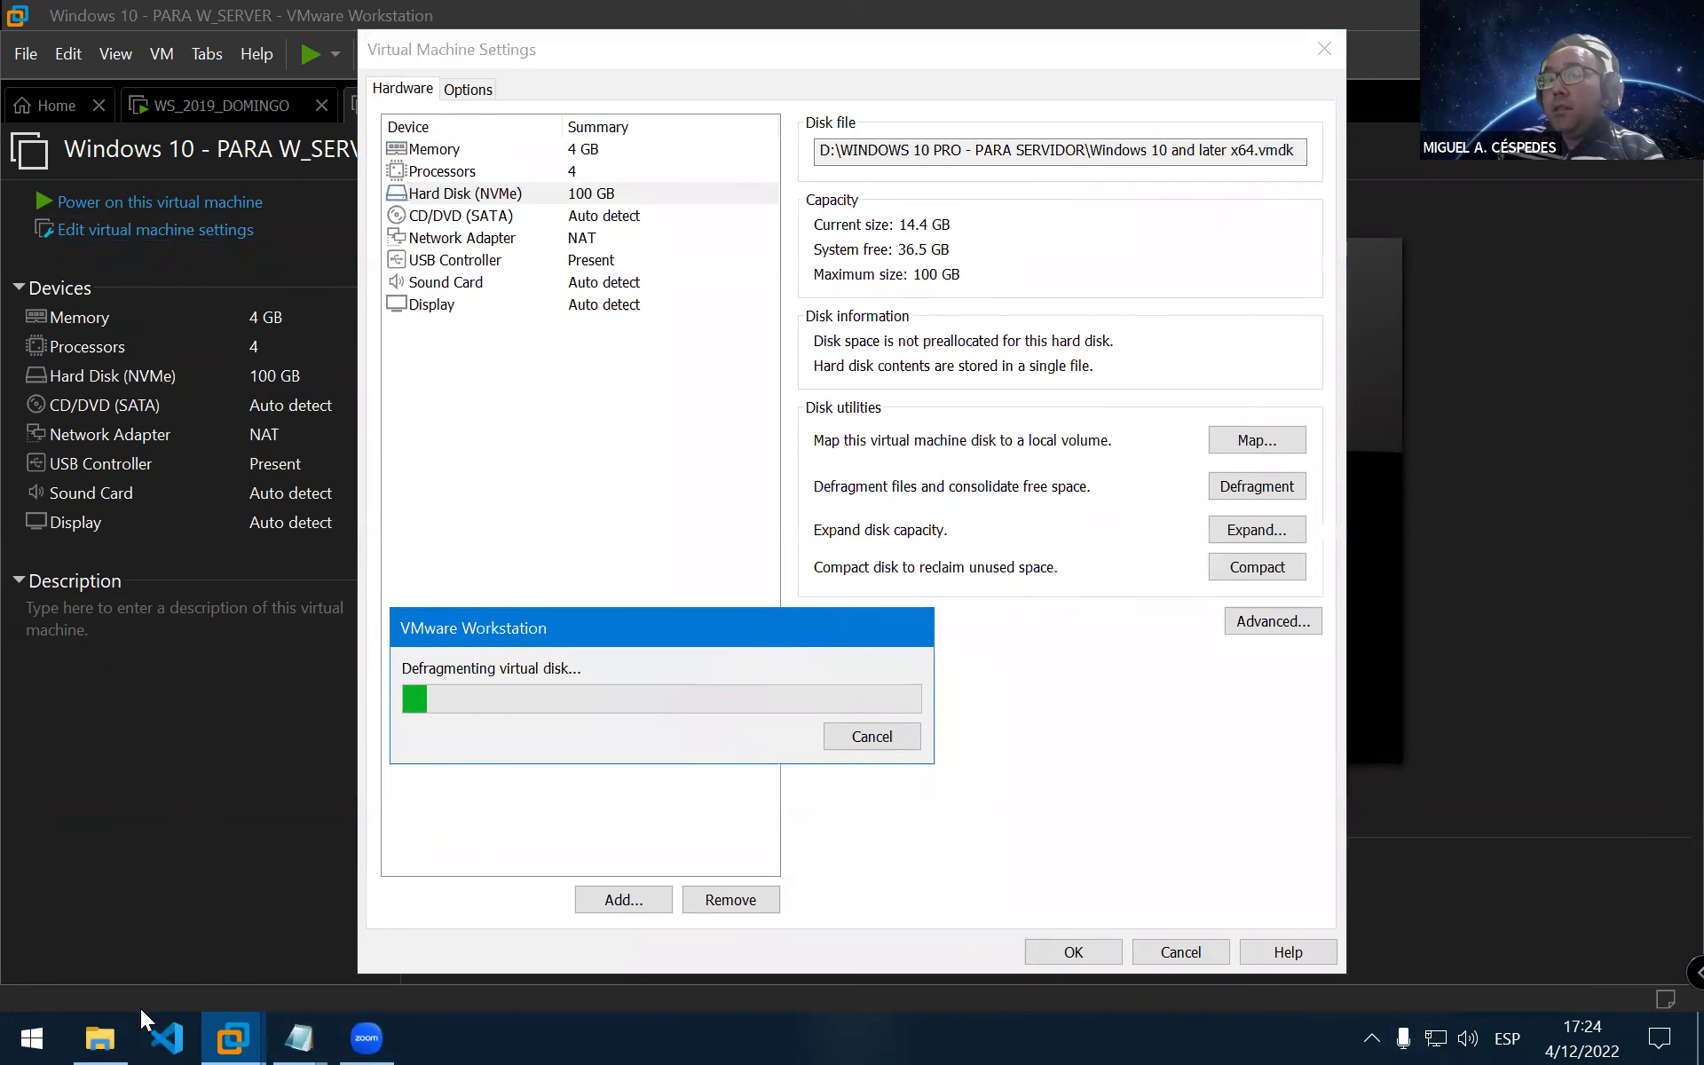
Play course video 07 on creating user and computer accounts from File Explorer
left_click(99, 1036)
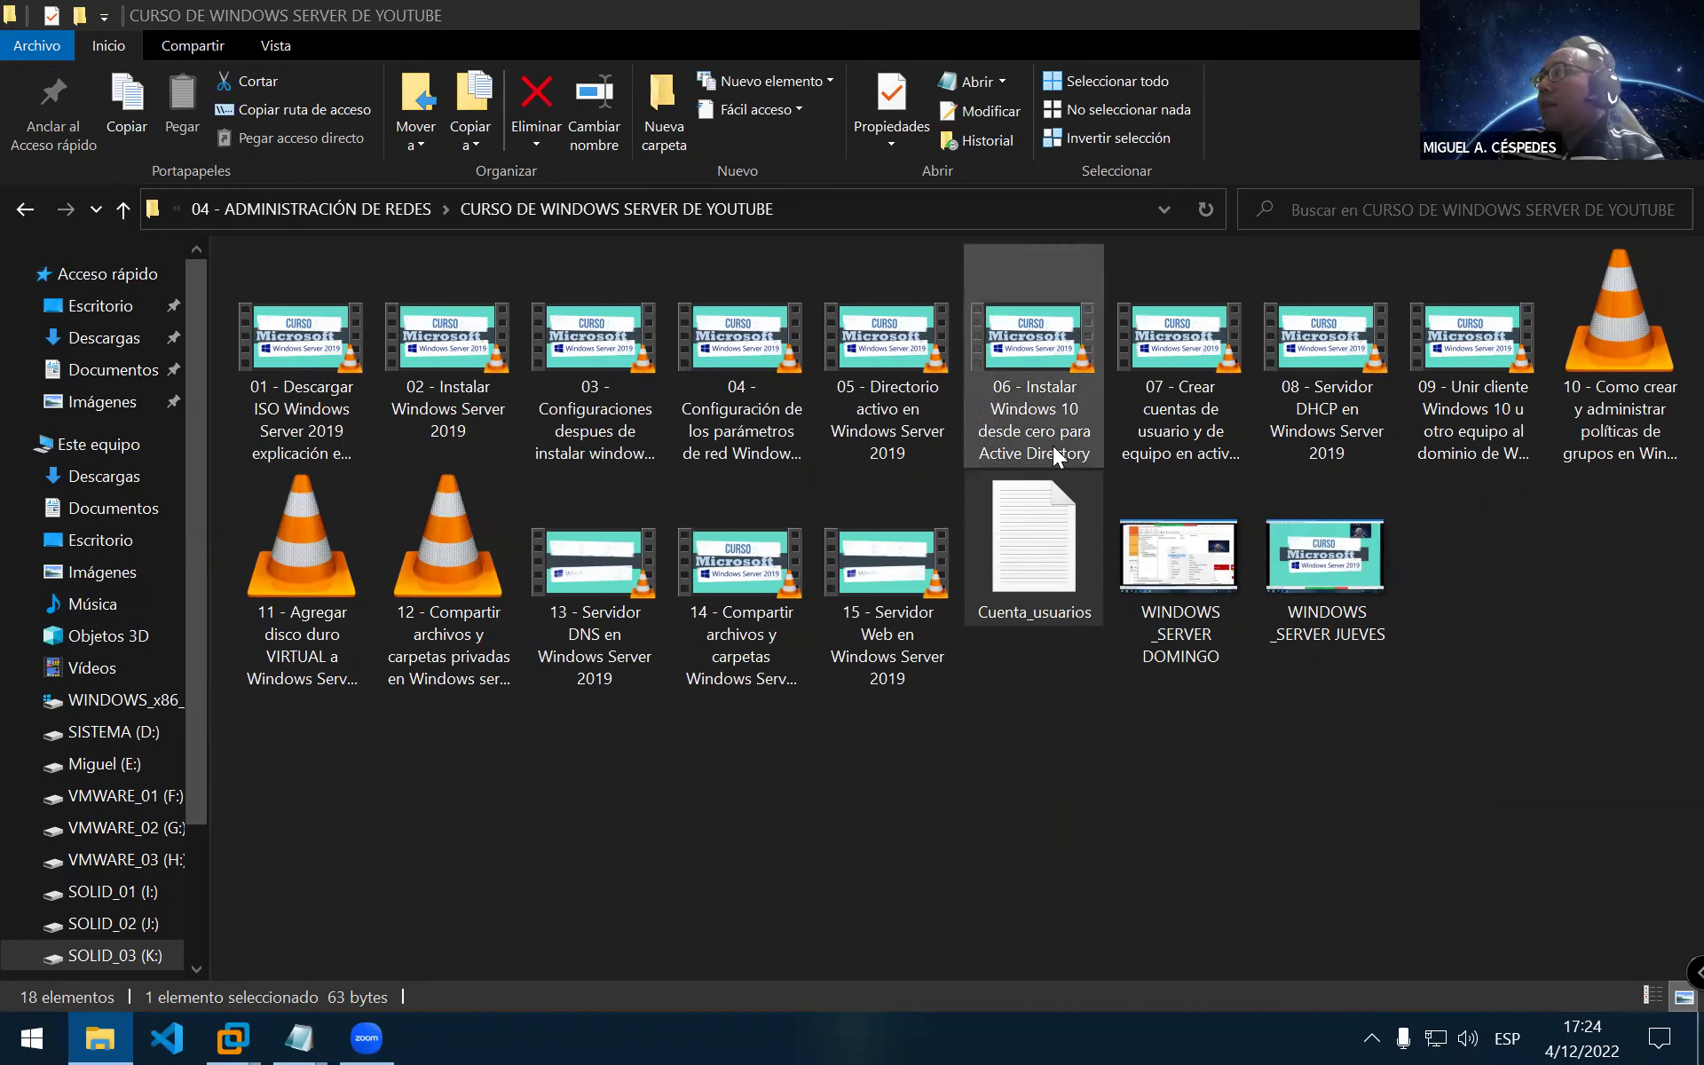
double_click(1207, 350)
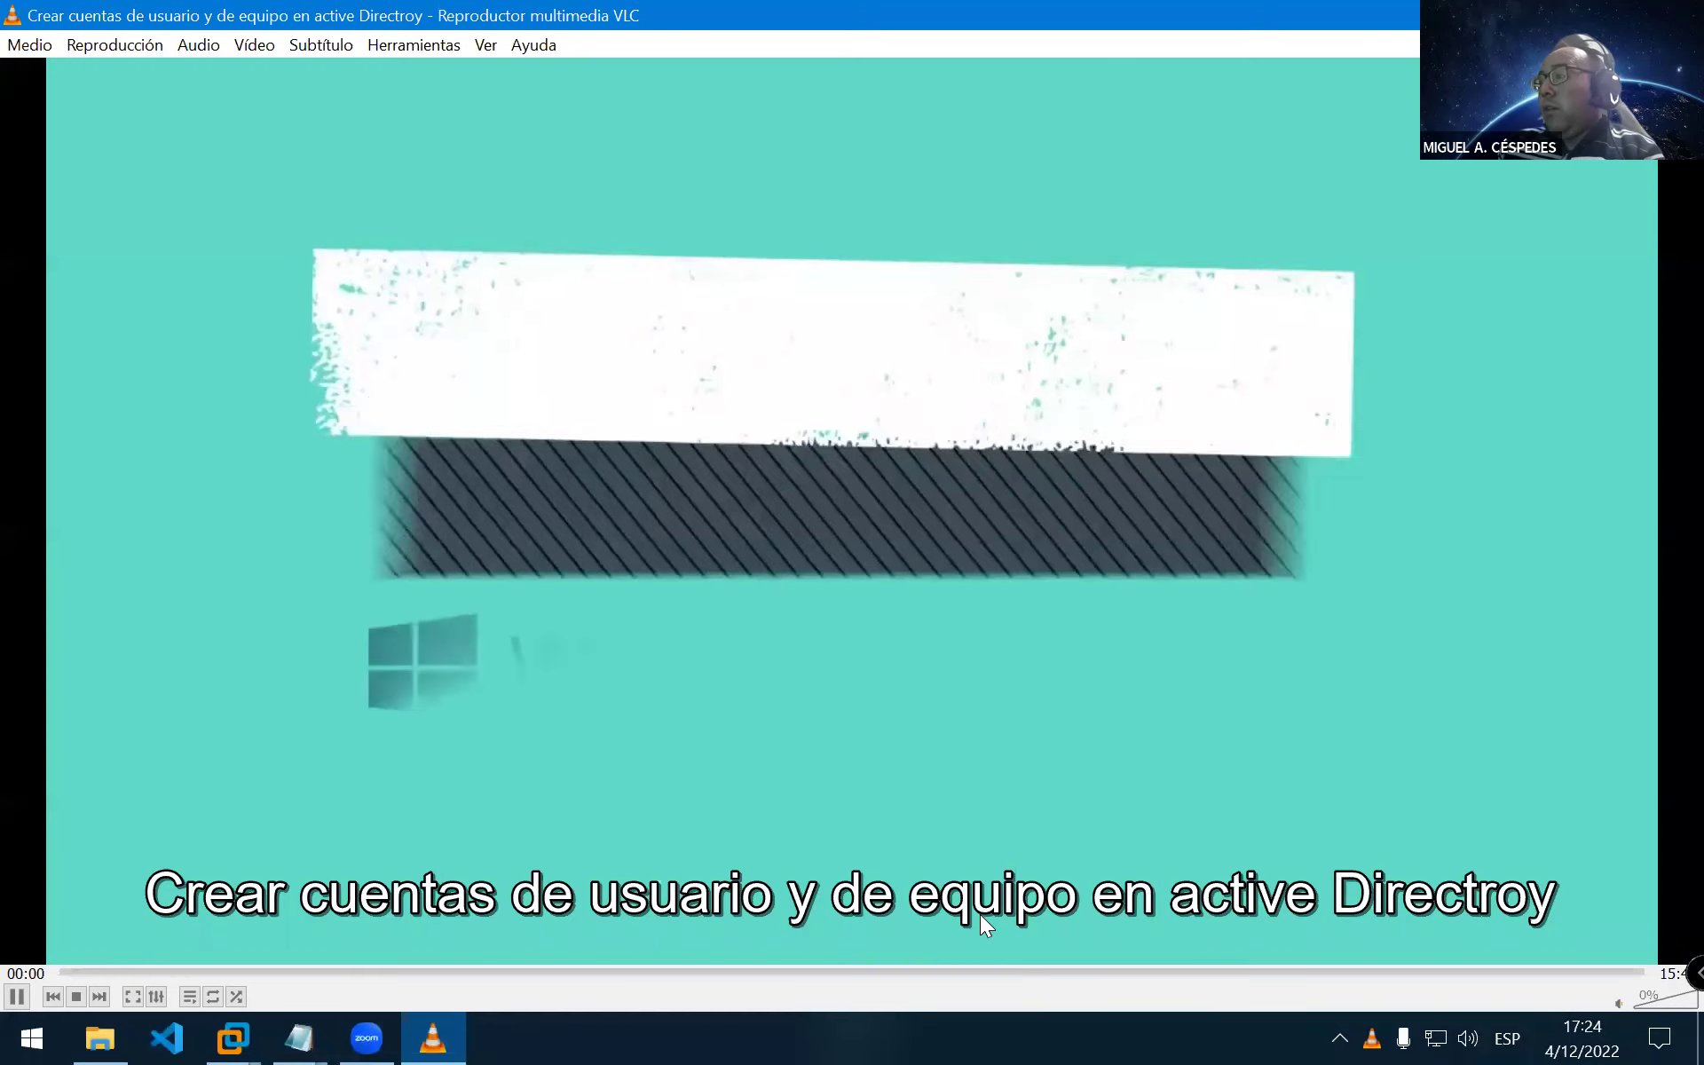
Raise the volume, pause, and confirm FxSound Audio Enhancer as the sound output device
scroll(1024, 788, "up", 2)
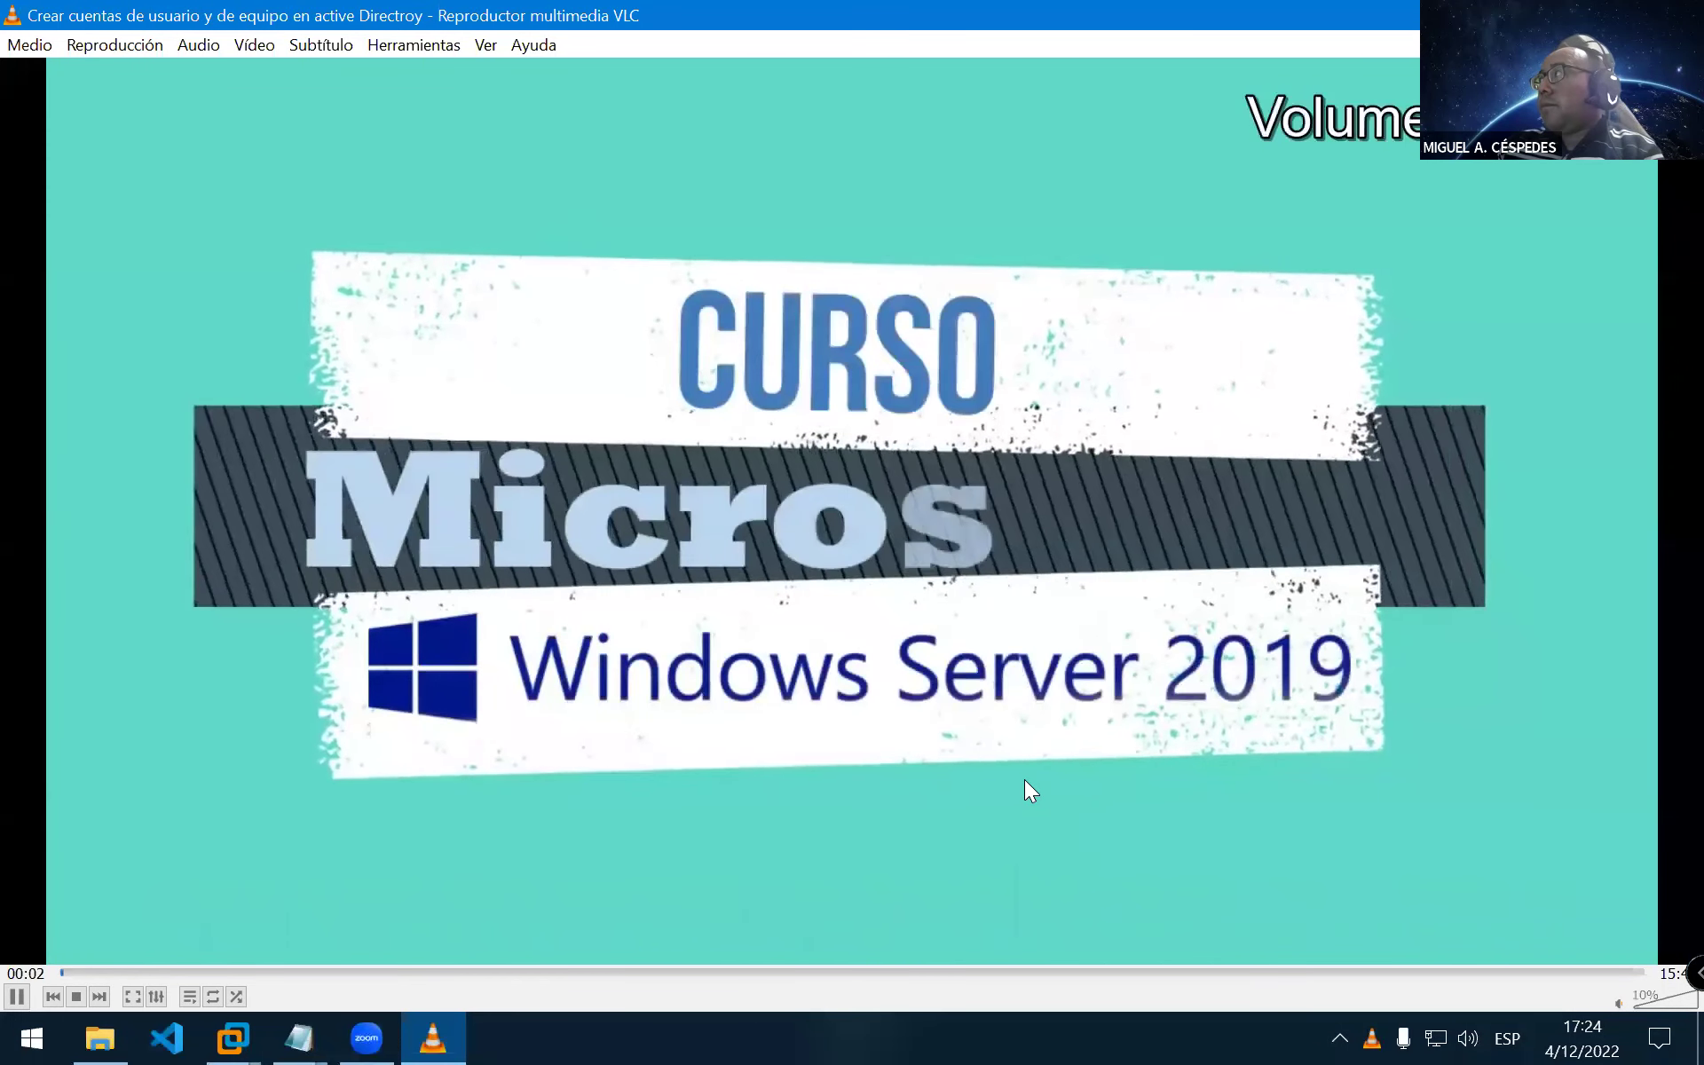
key("space")
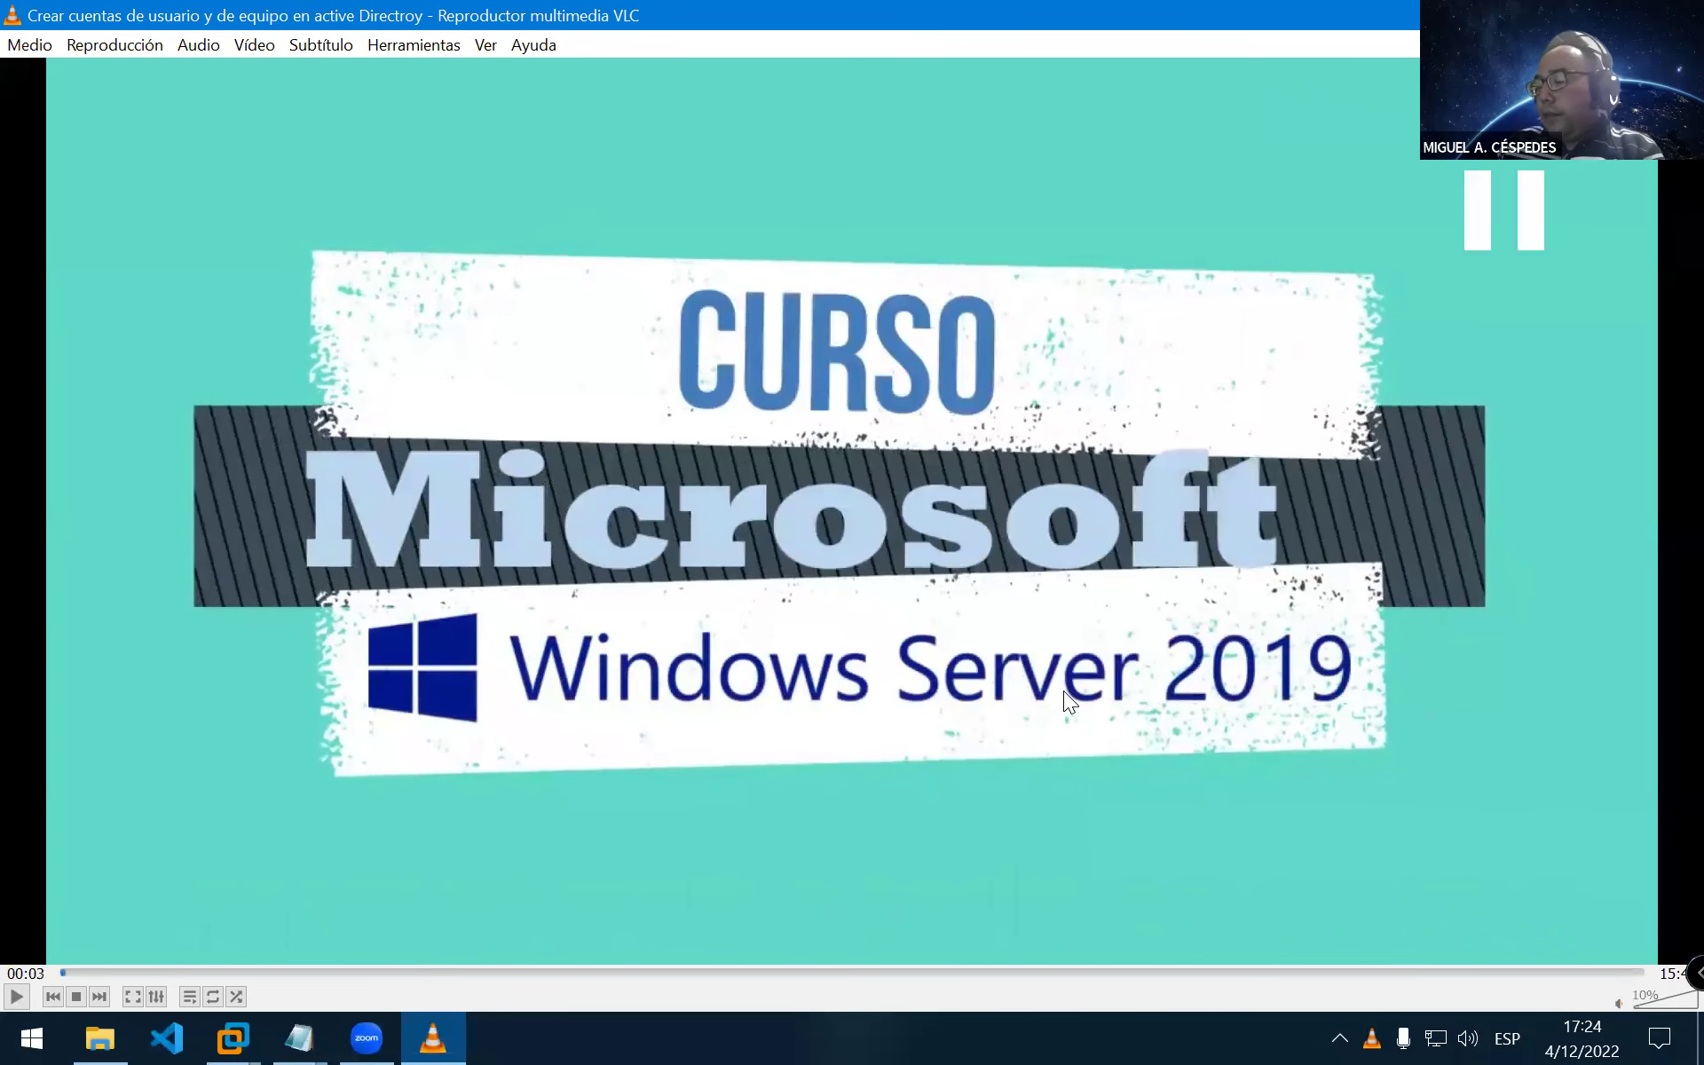
key("super+i")
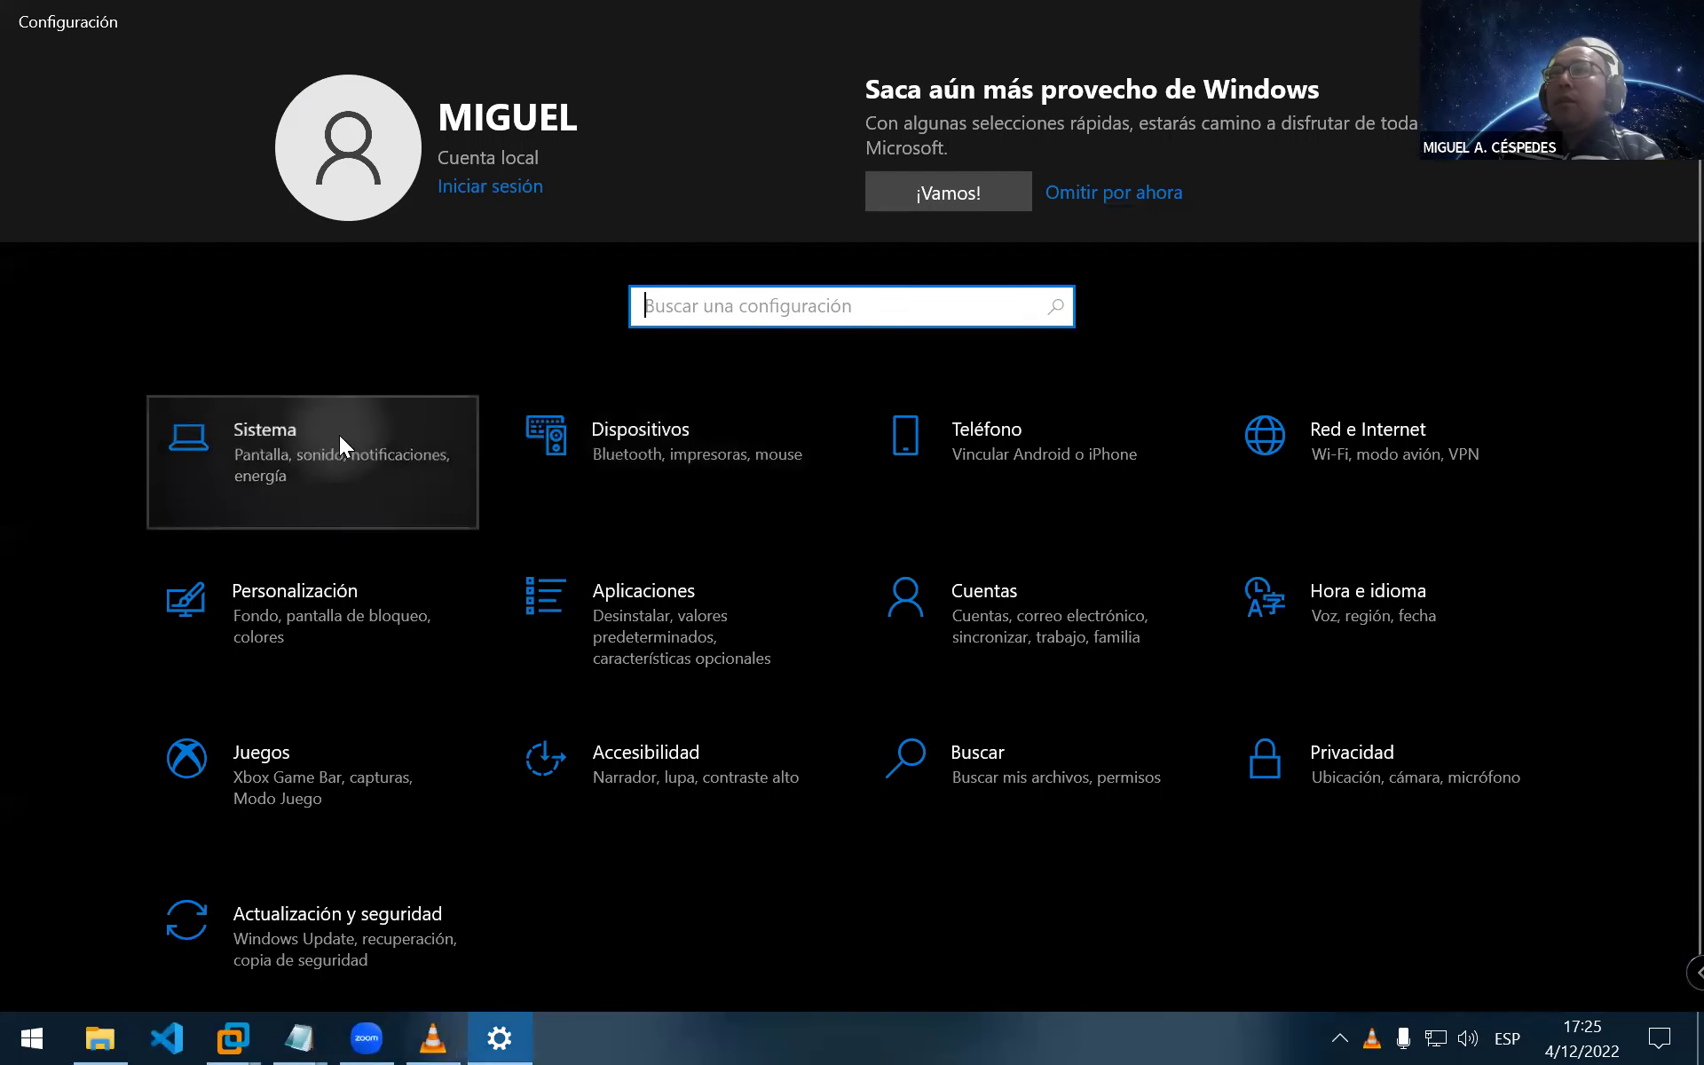
left_click(345, 453)
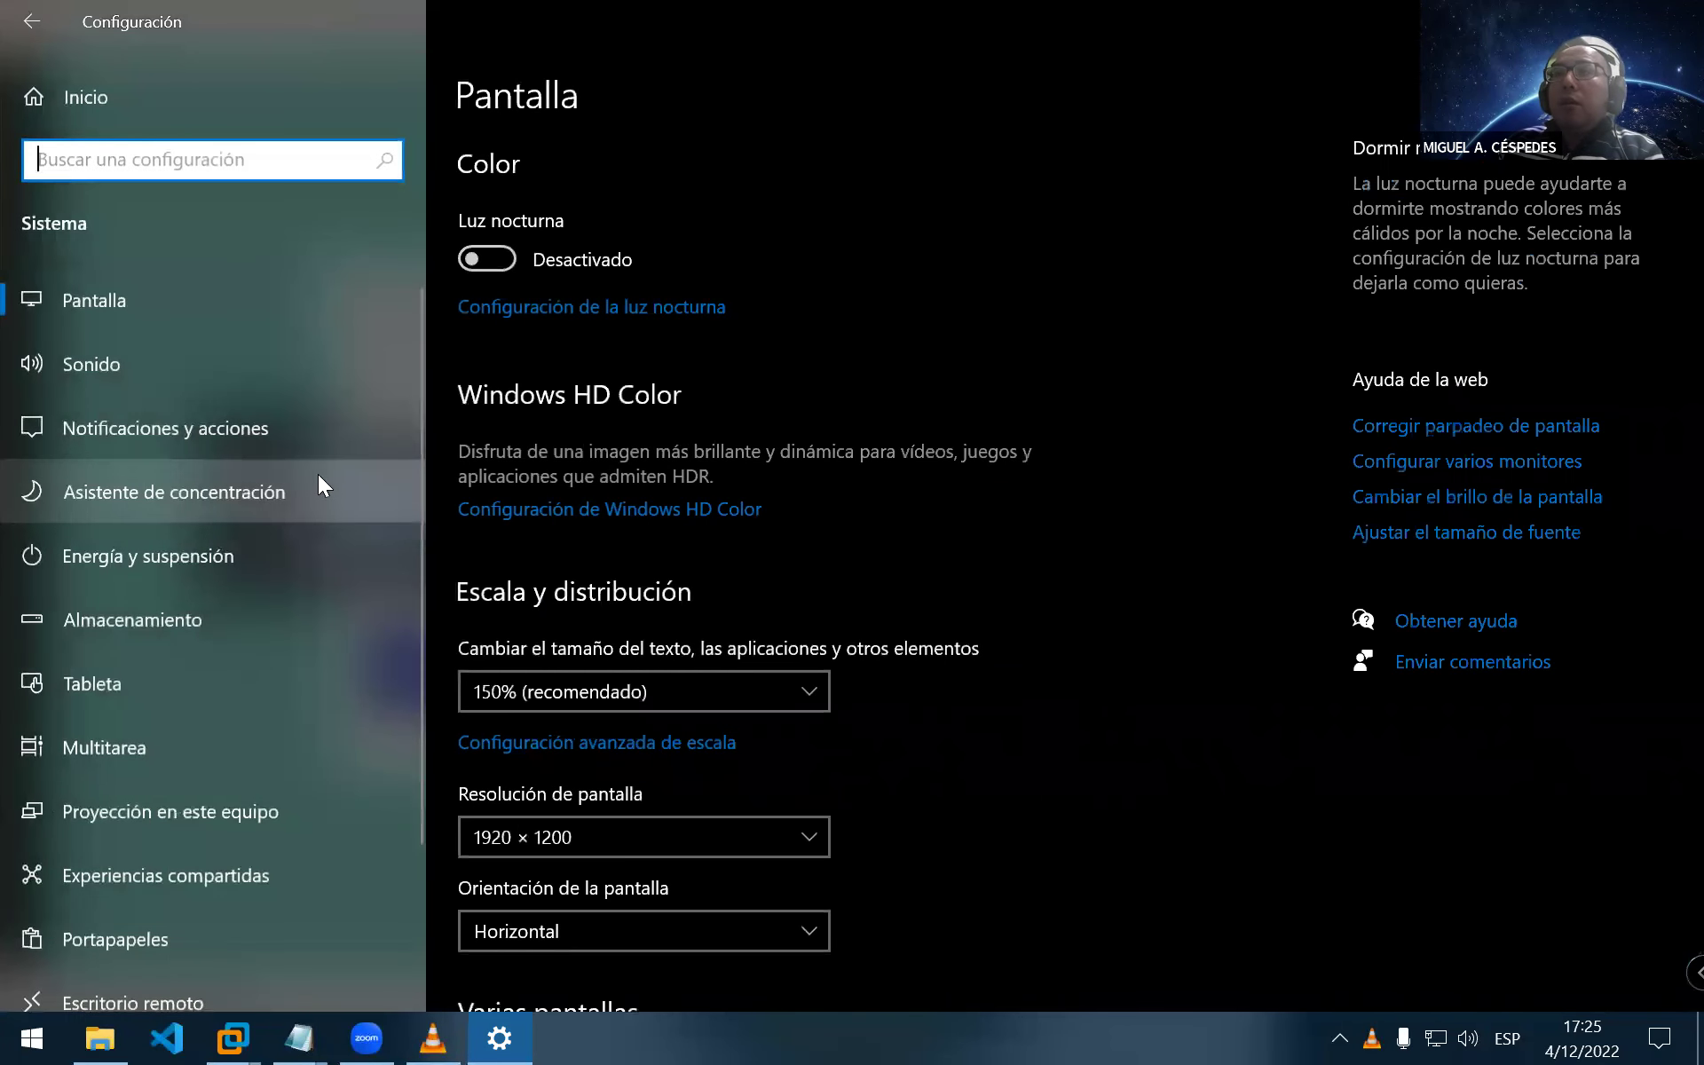
left_click(299, 376)
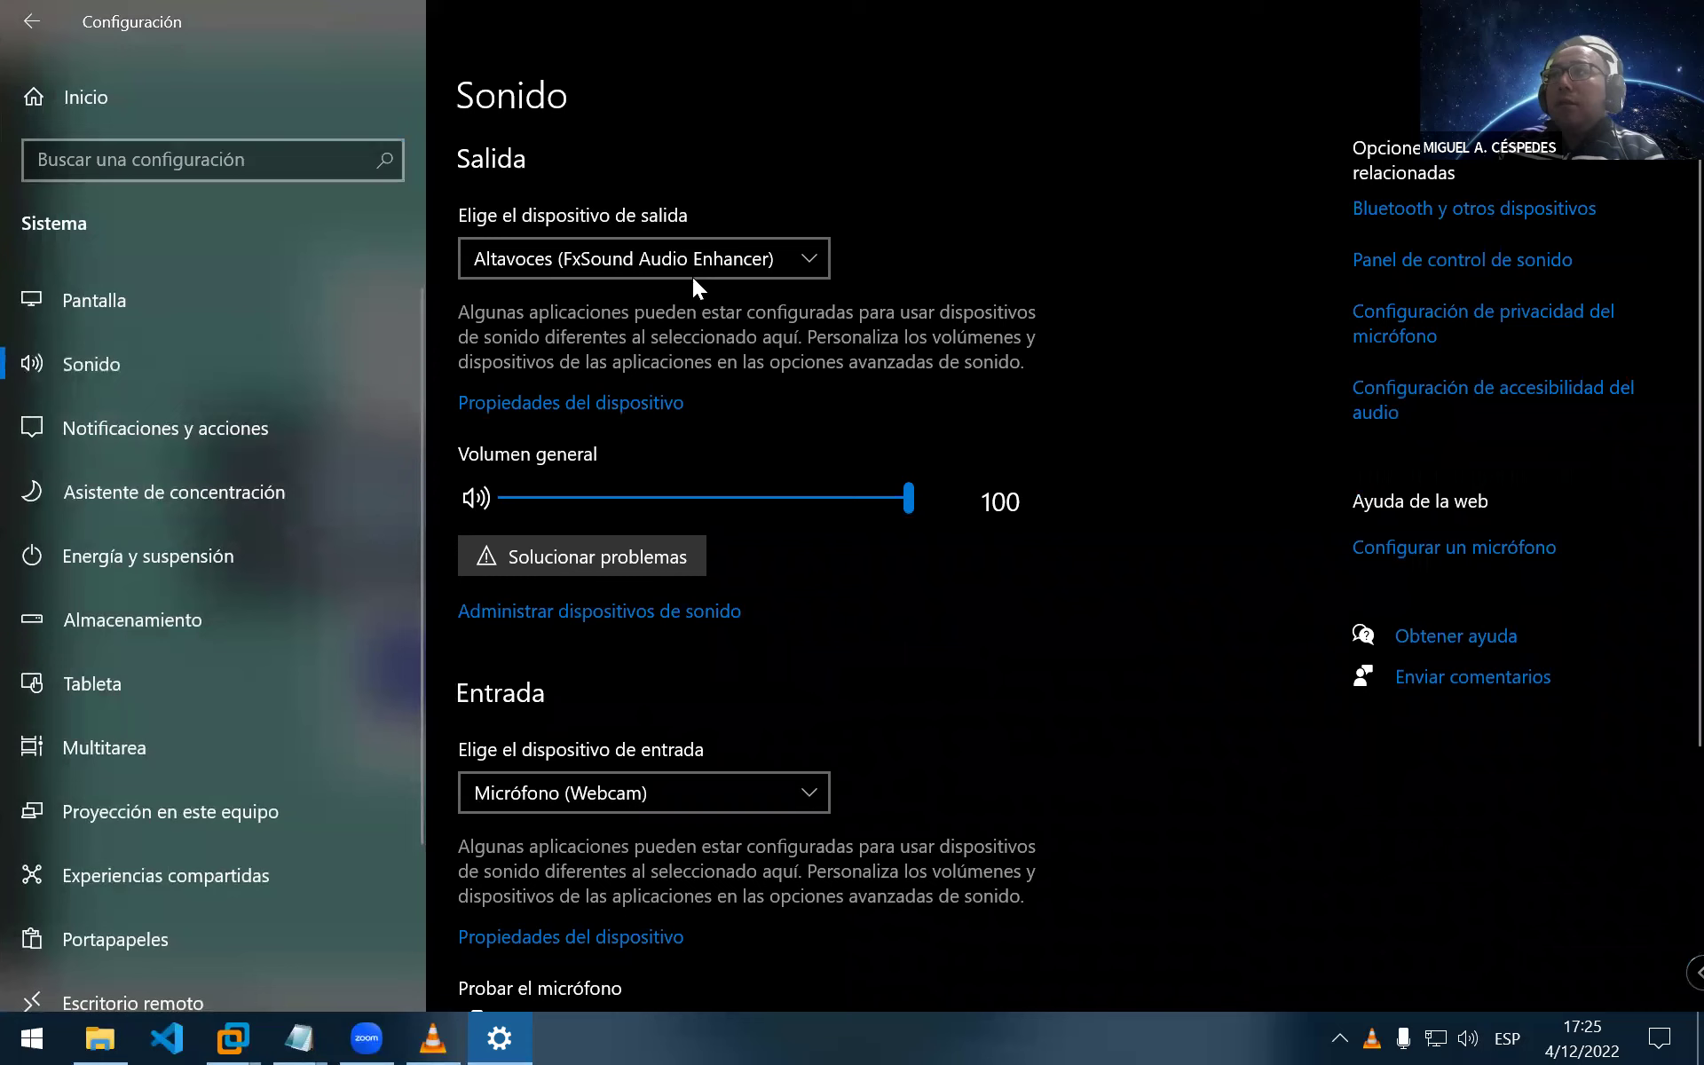
left_click(694, 272)
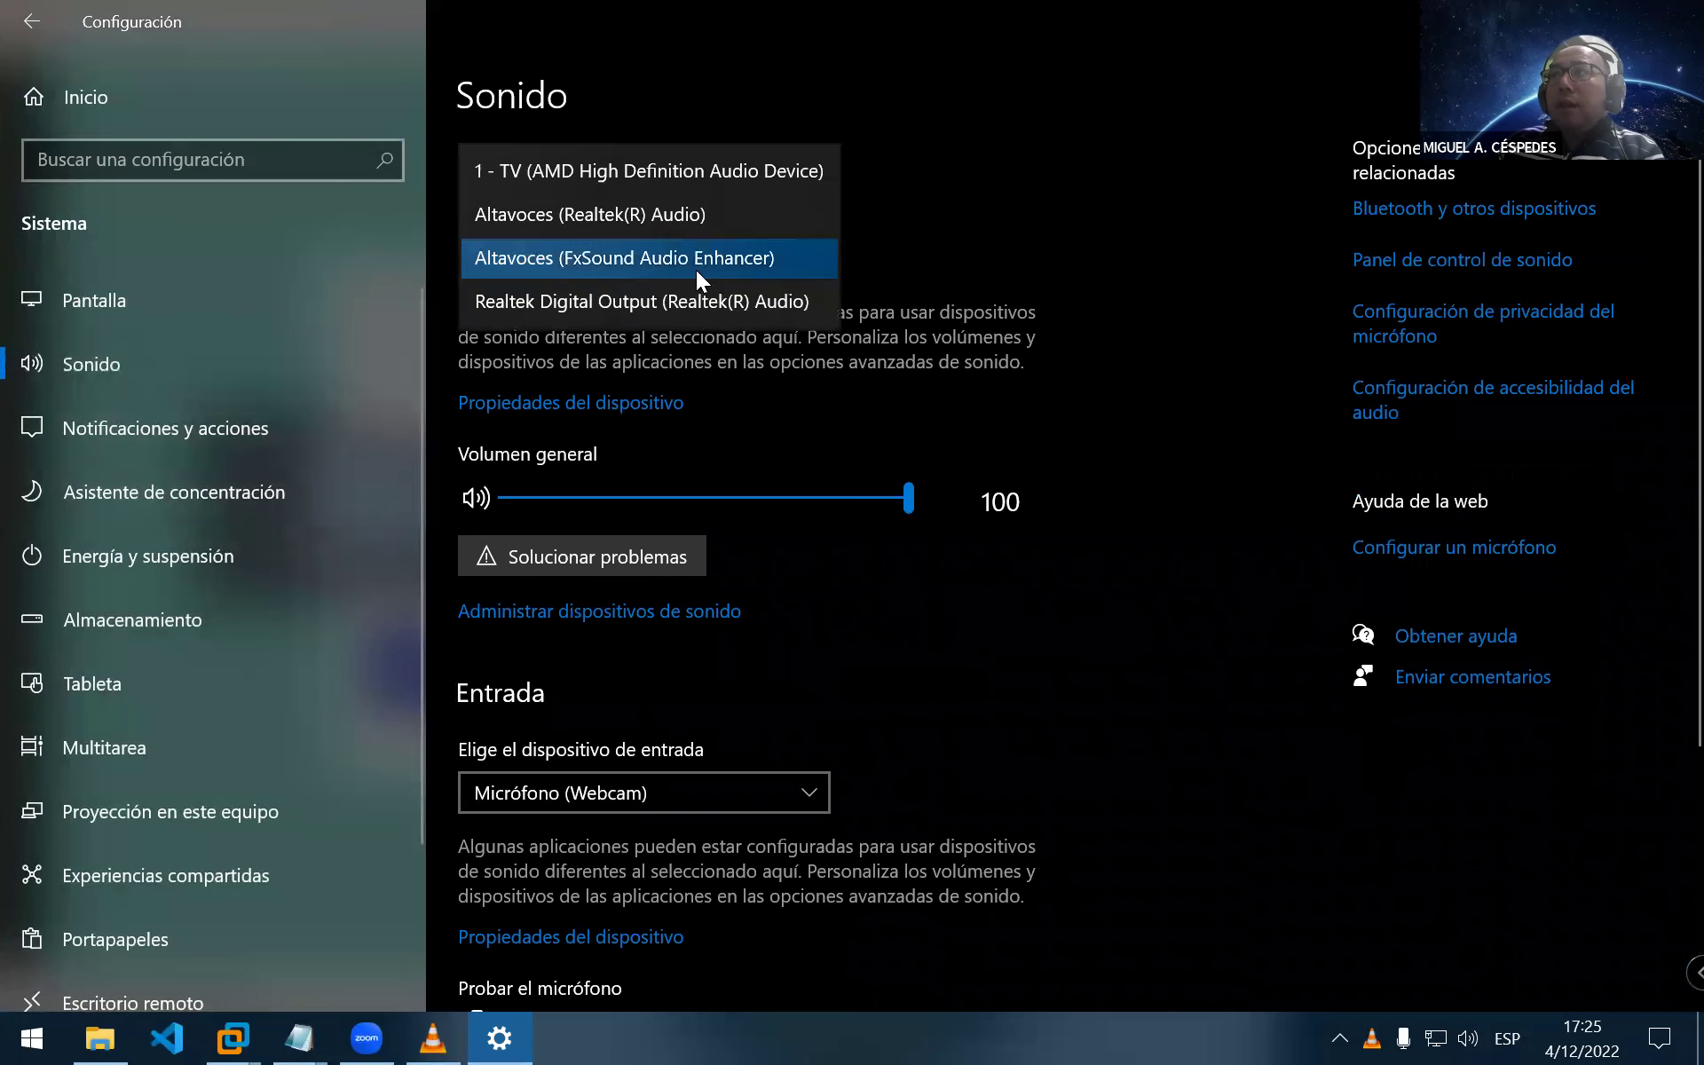
left_click(716, 225)
key("alt+F4")
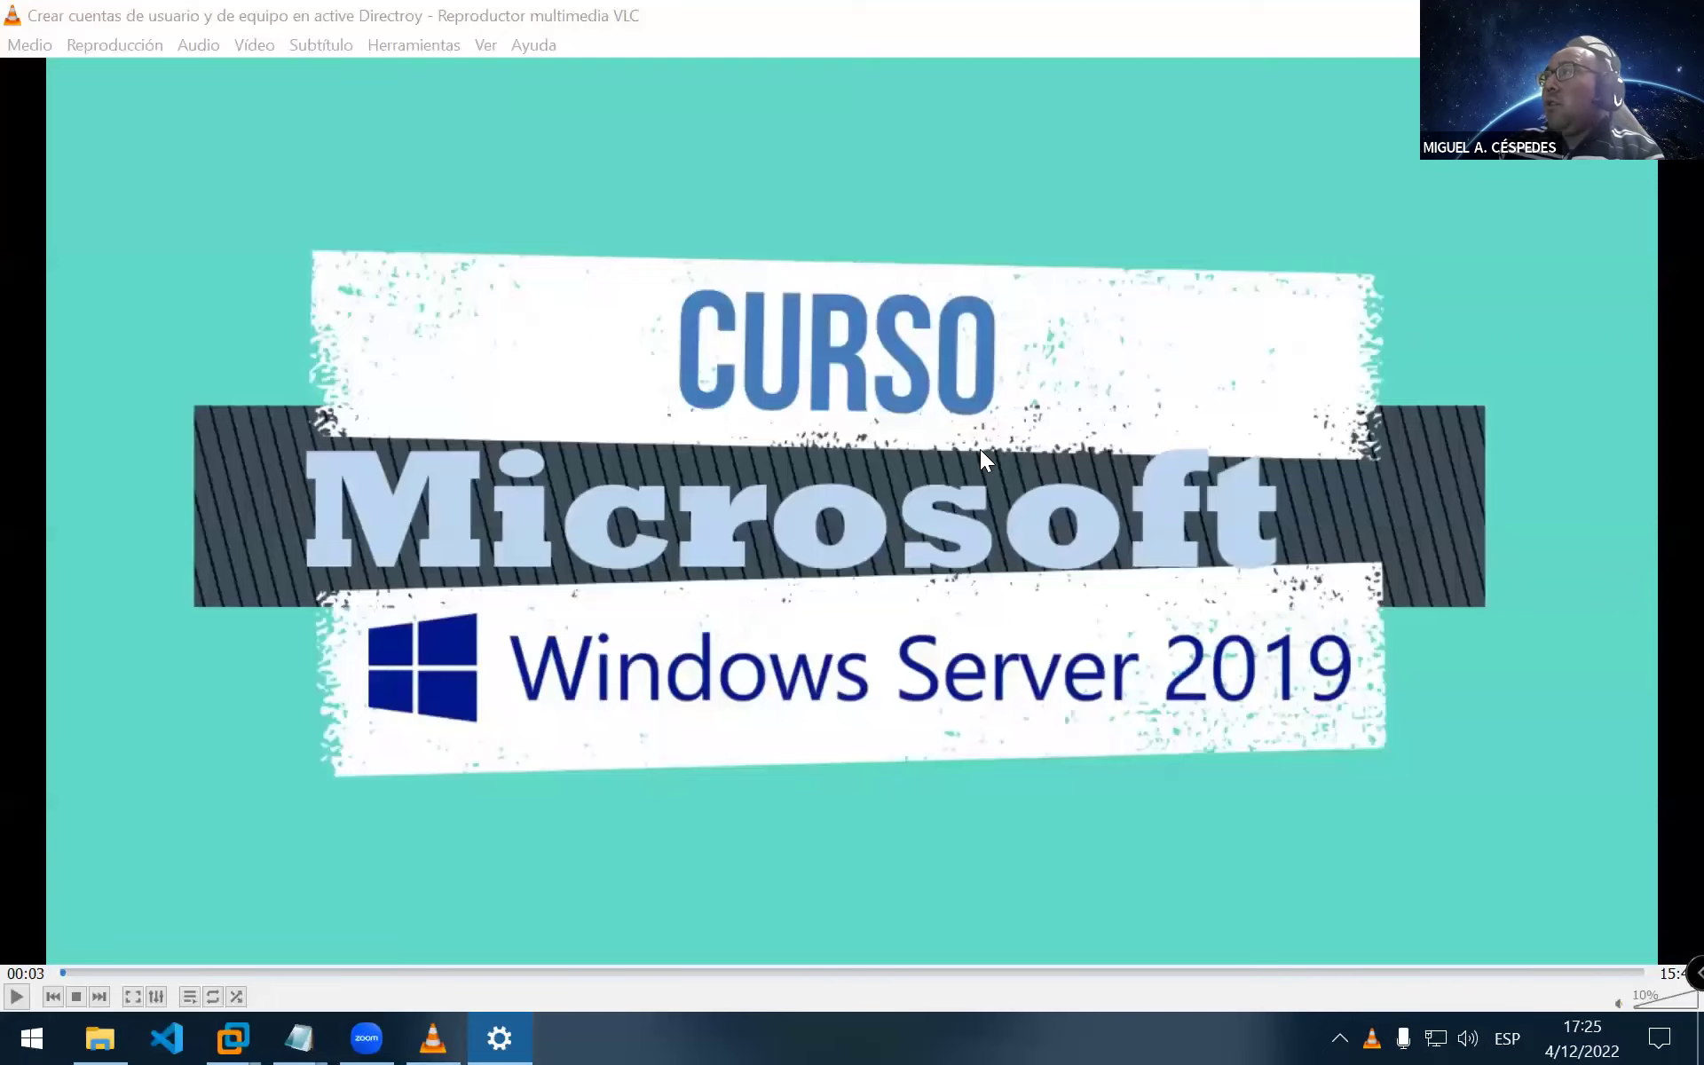
Skim the lesson to 12:04, 14:48 and 15:24, then quit VLC
key("space")
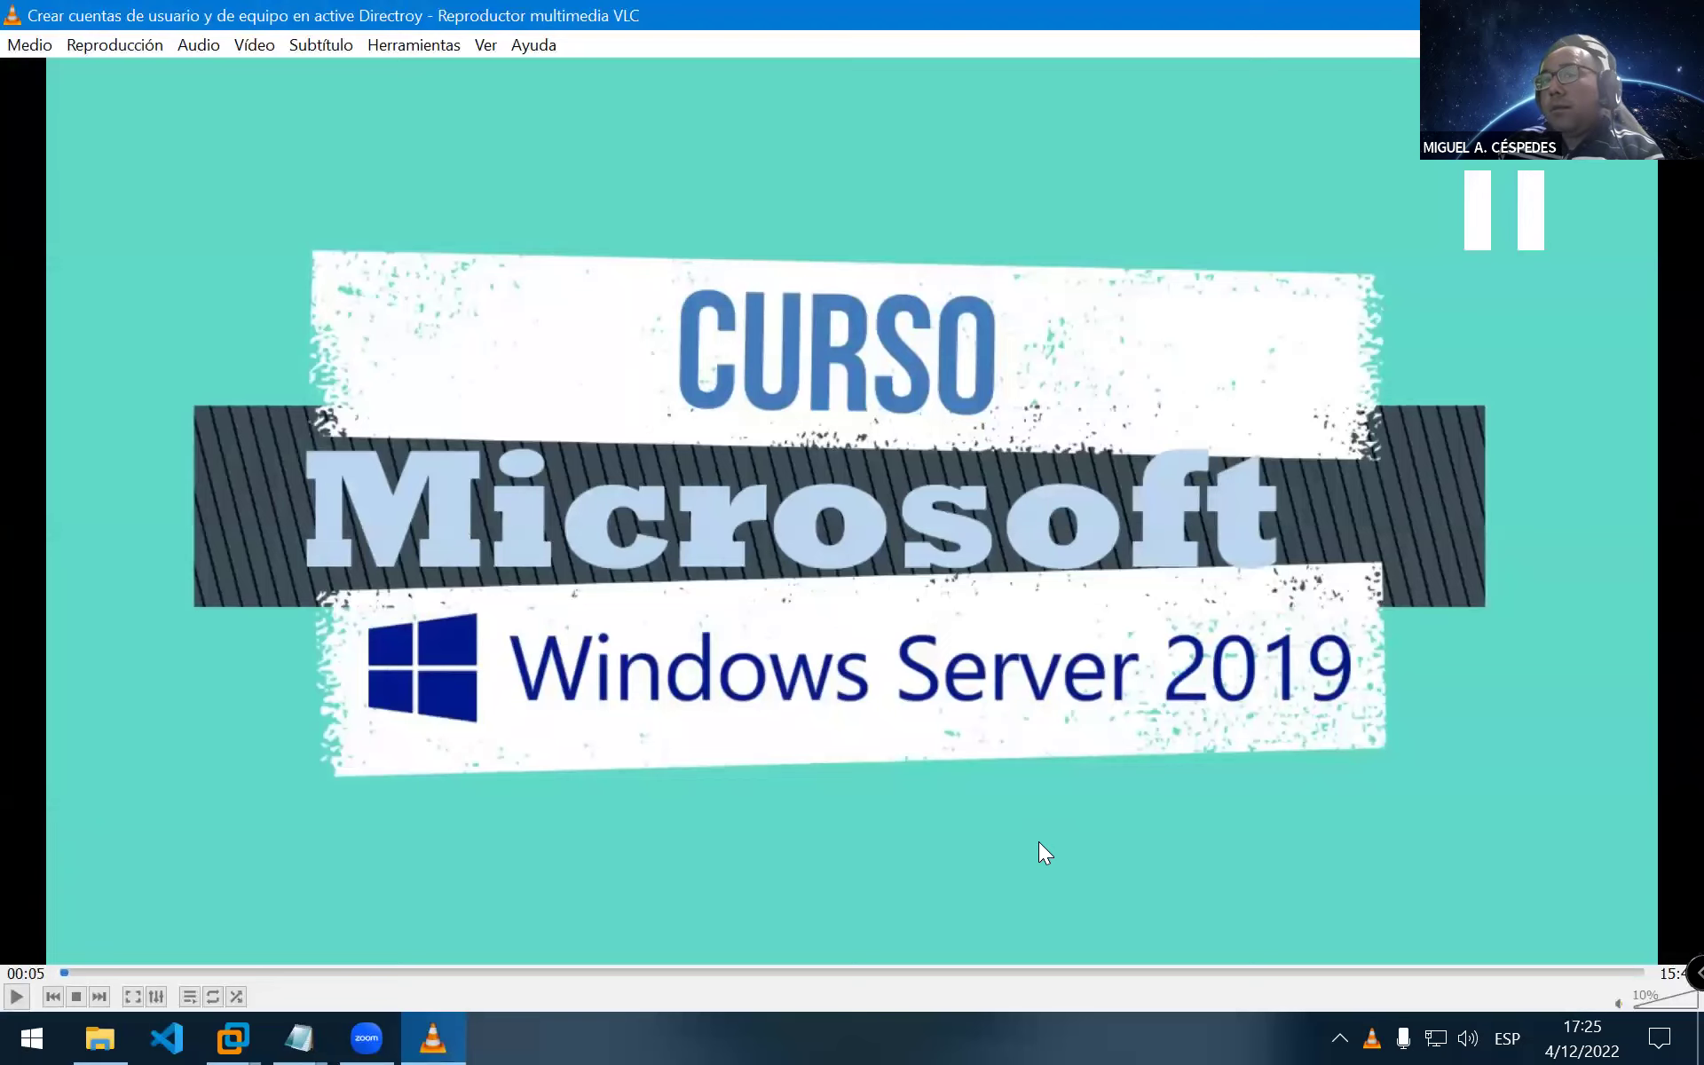
scroll(1012, 852, "up", 3)
key("space")
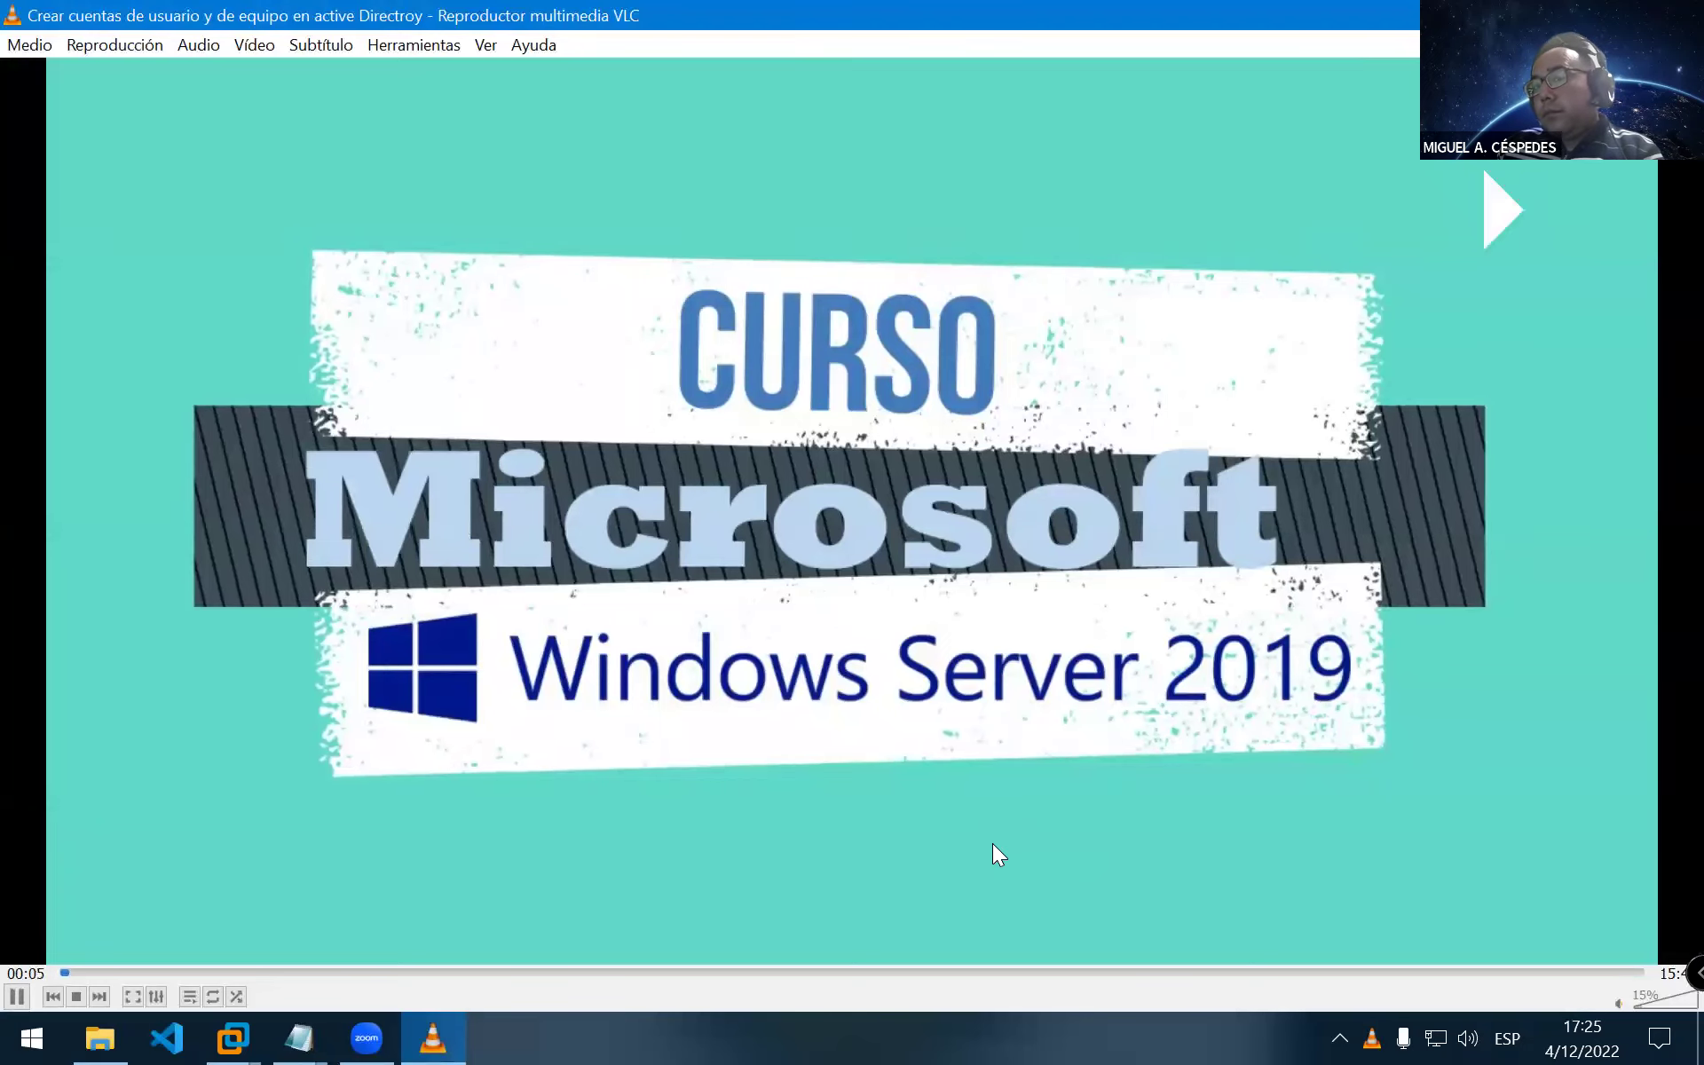
scroll(990, 818, "up", 1)
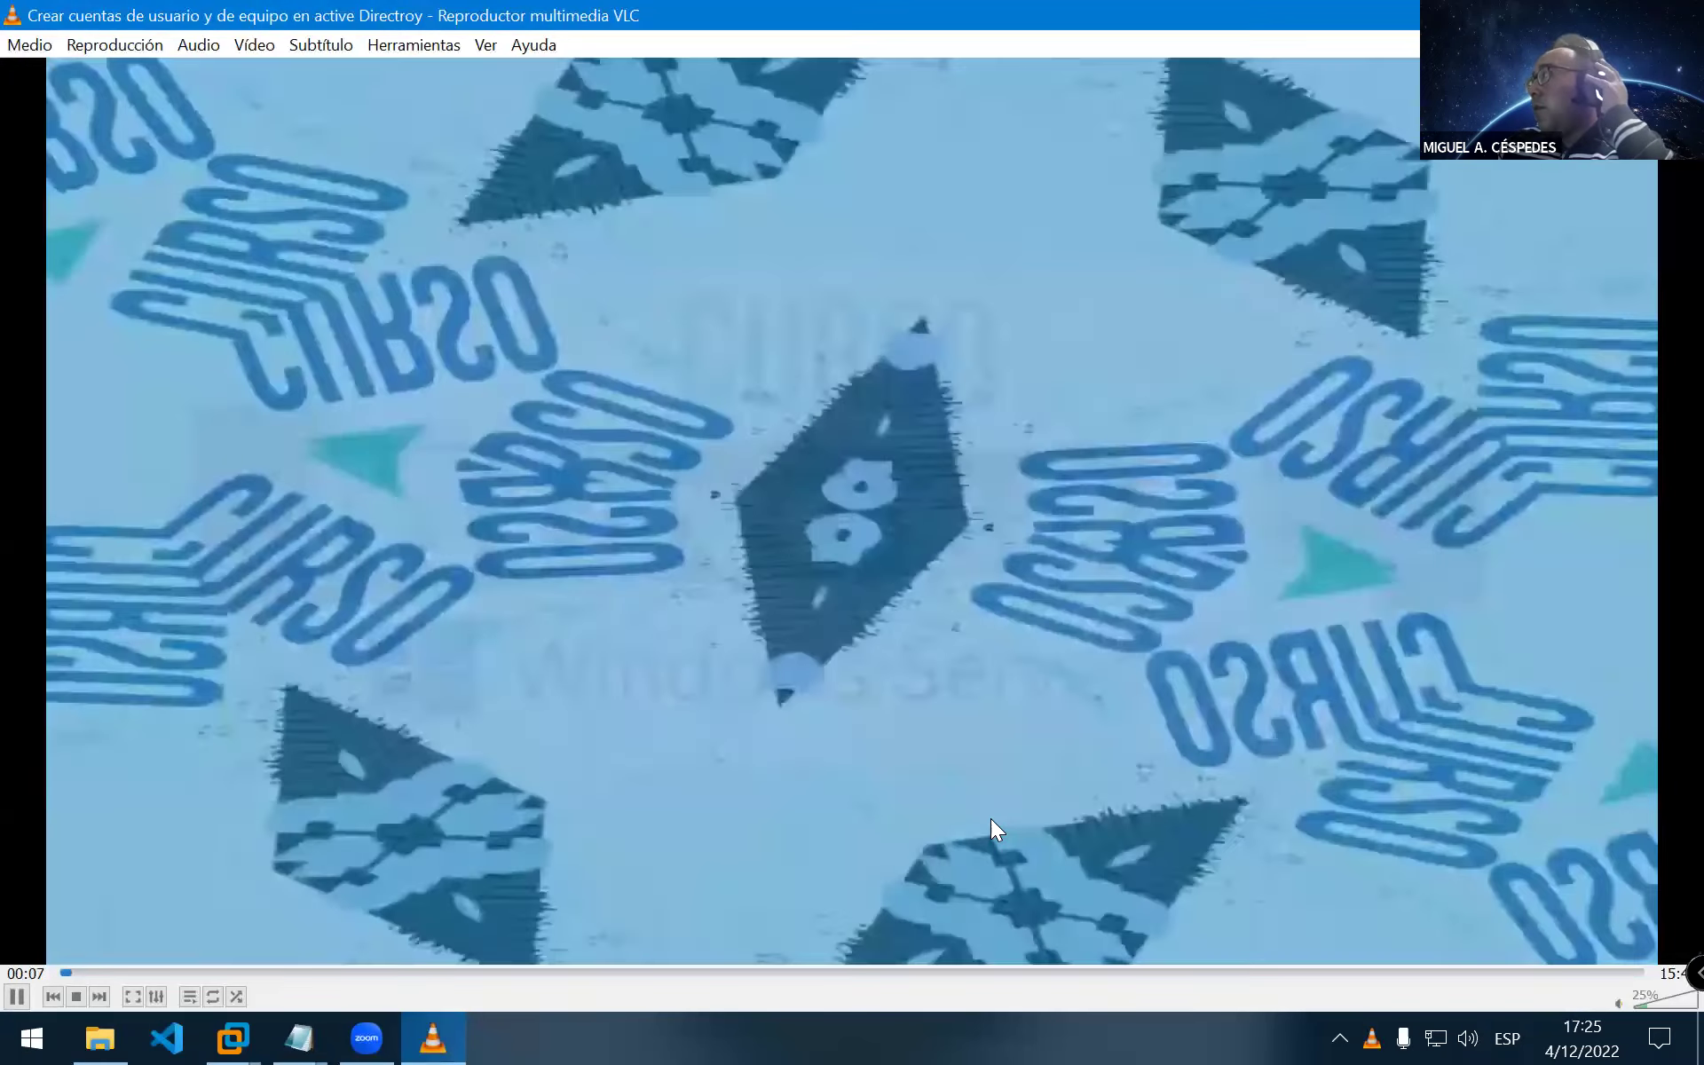
scroll(990, 818, "up", 2)
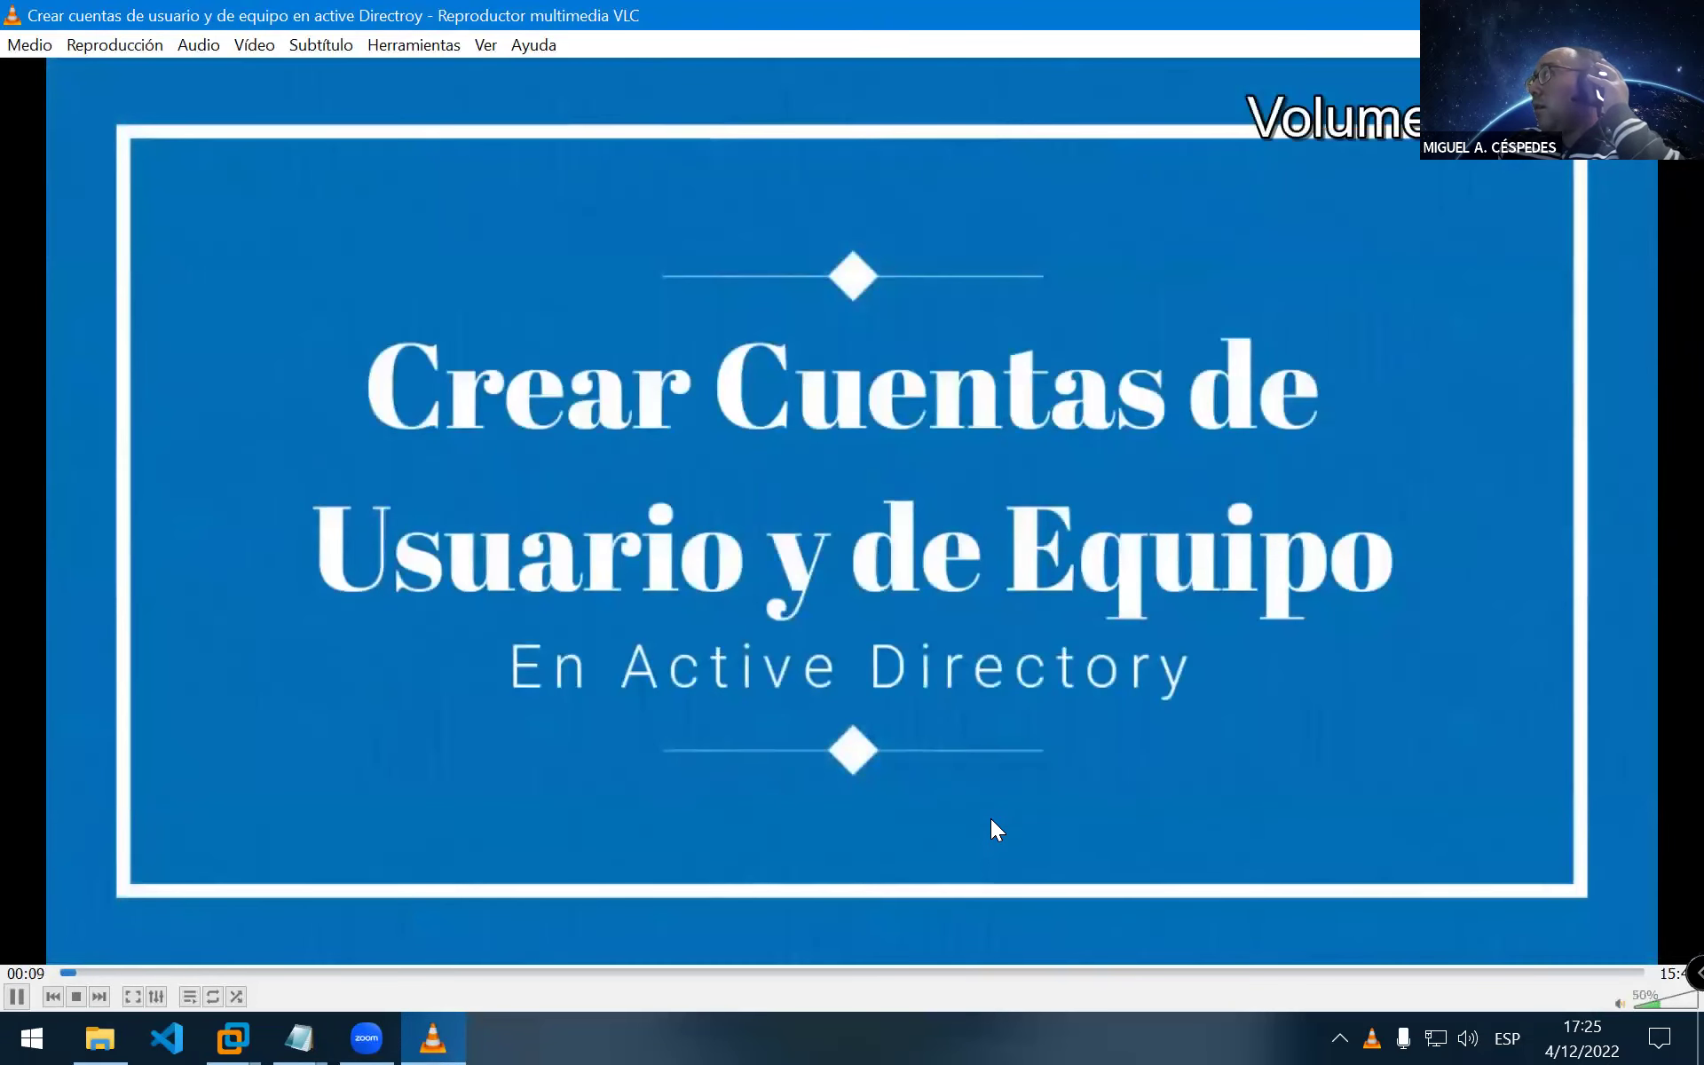
scroll(994, 816, "up", 2)
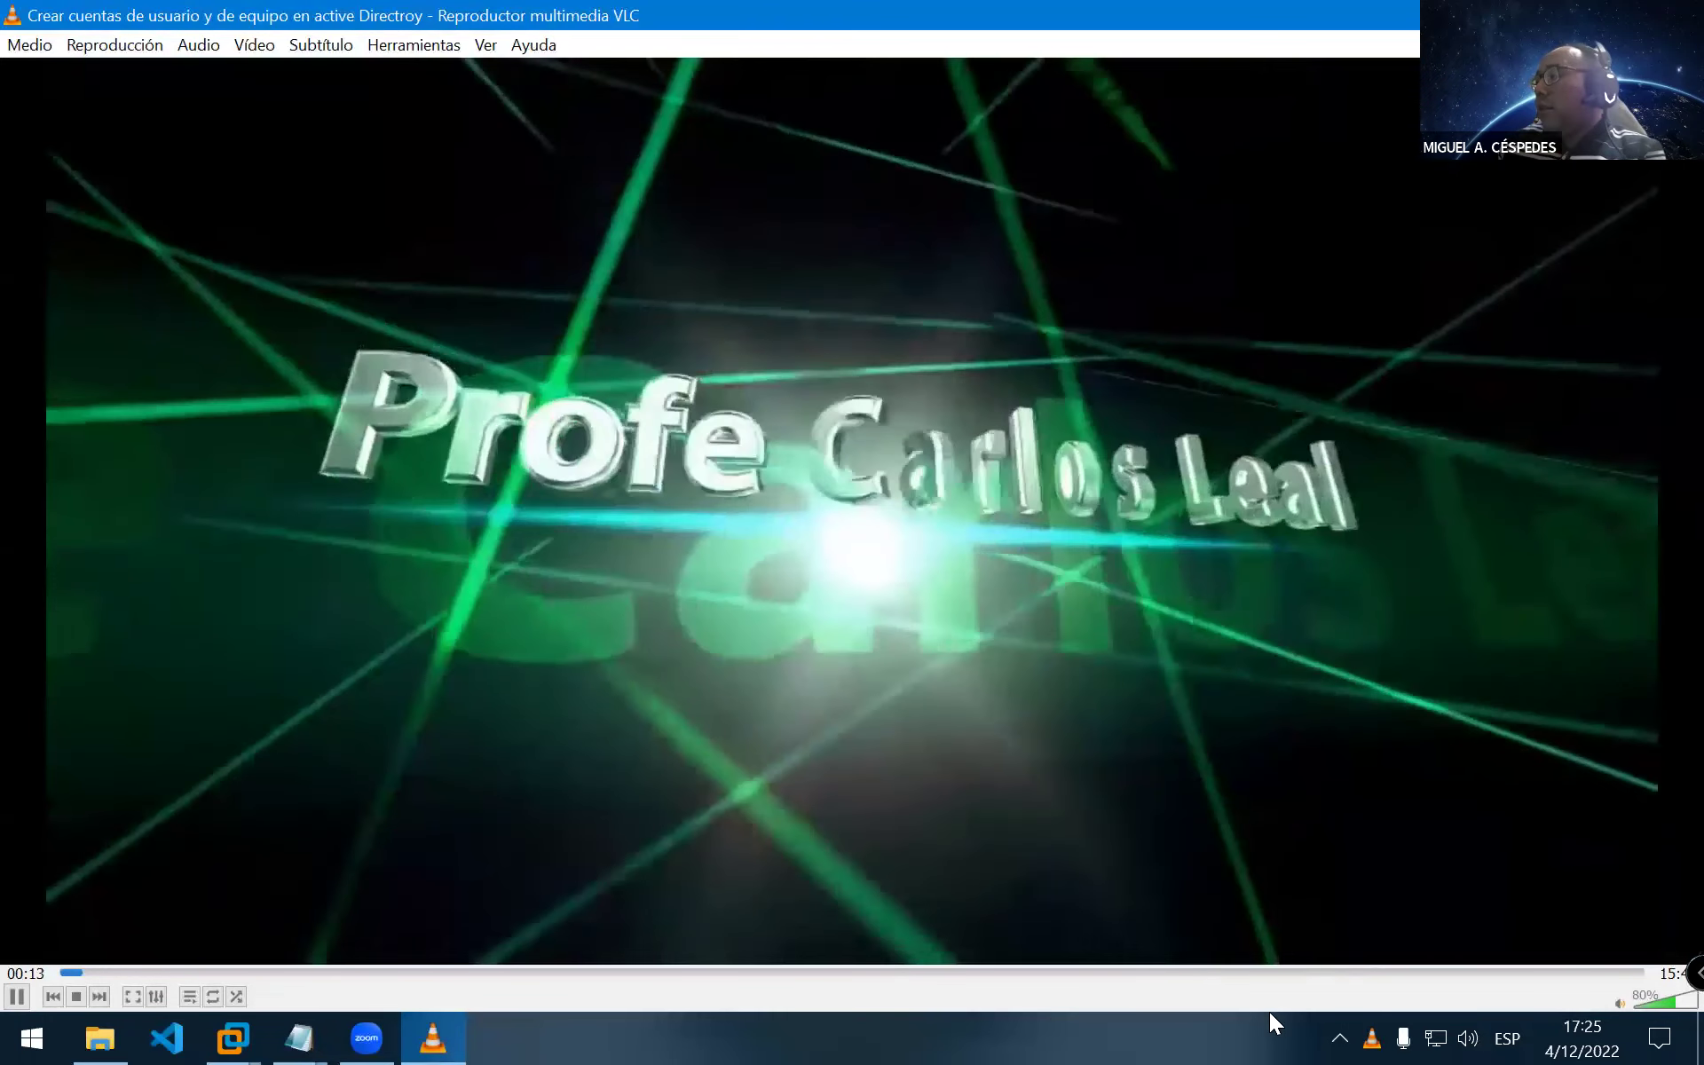
left_click(1274, 972)
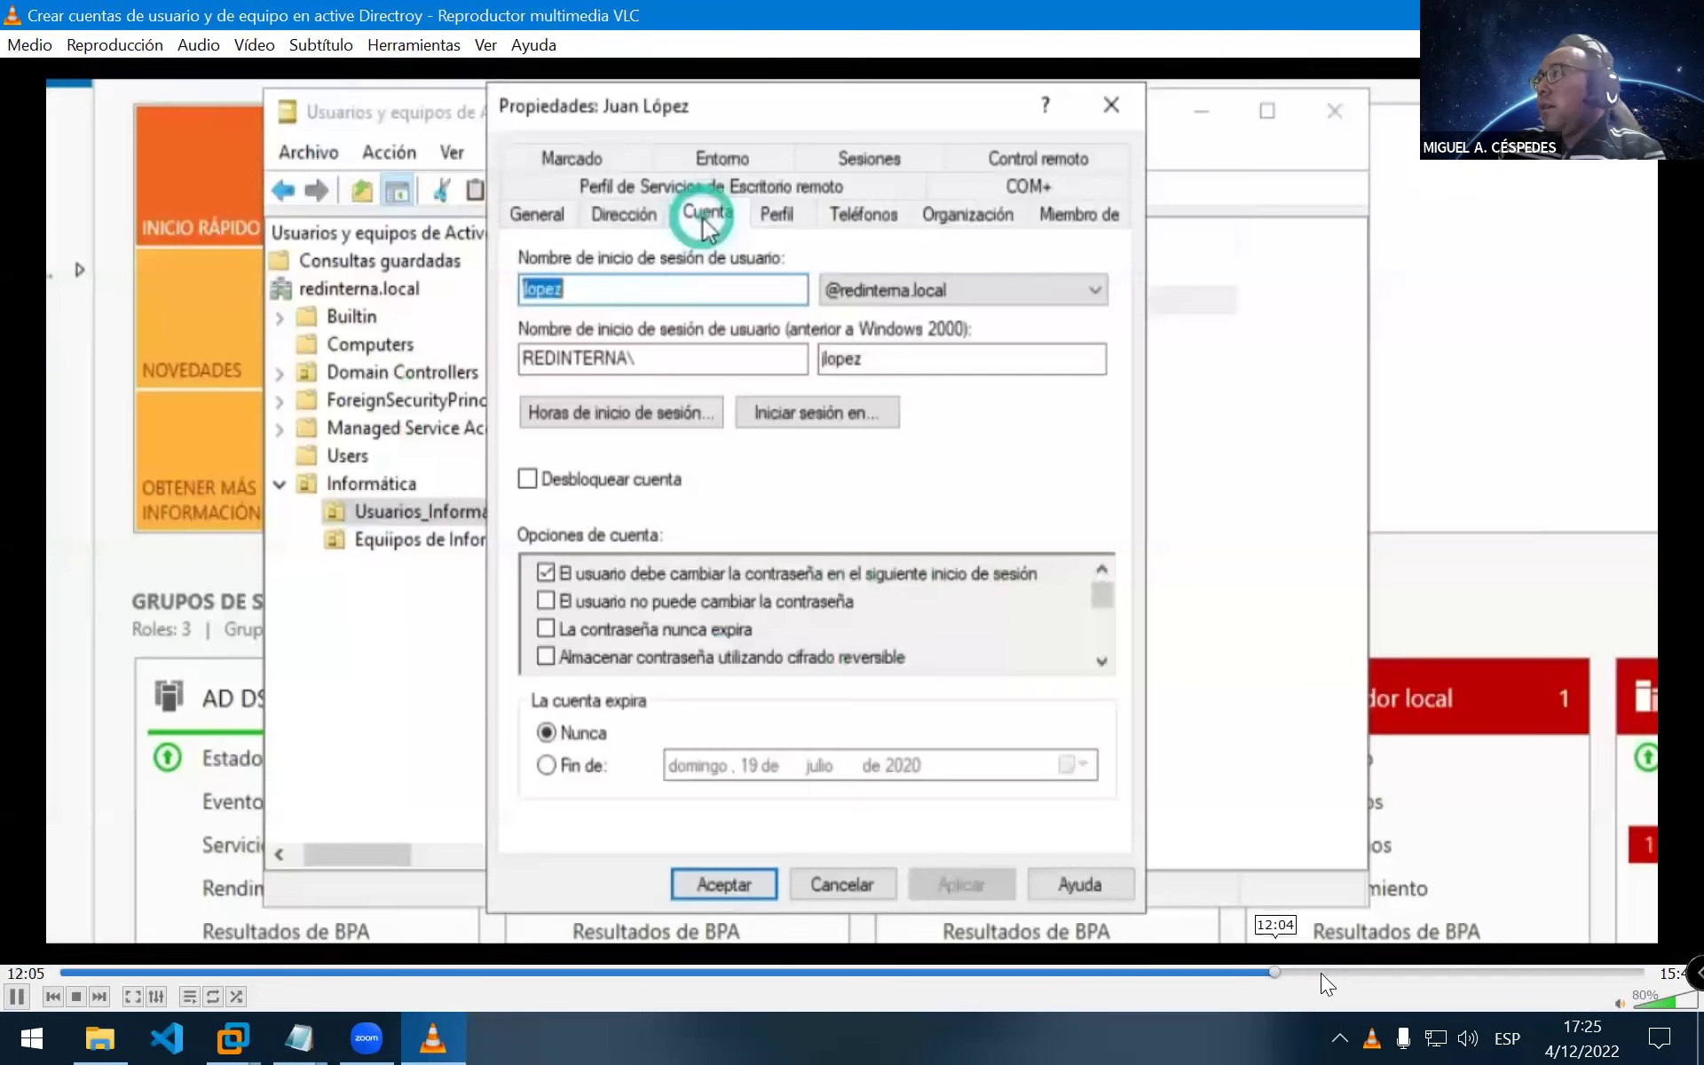
key("space")
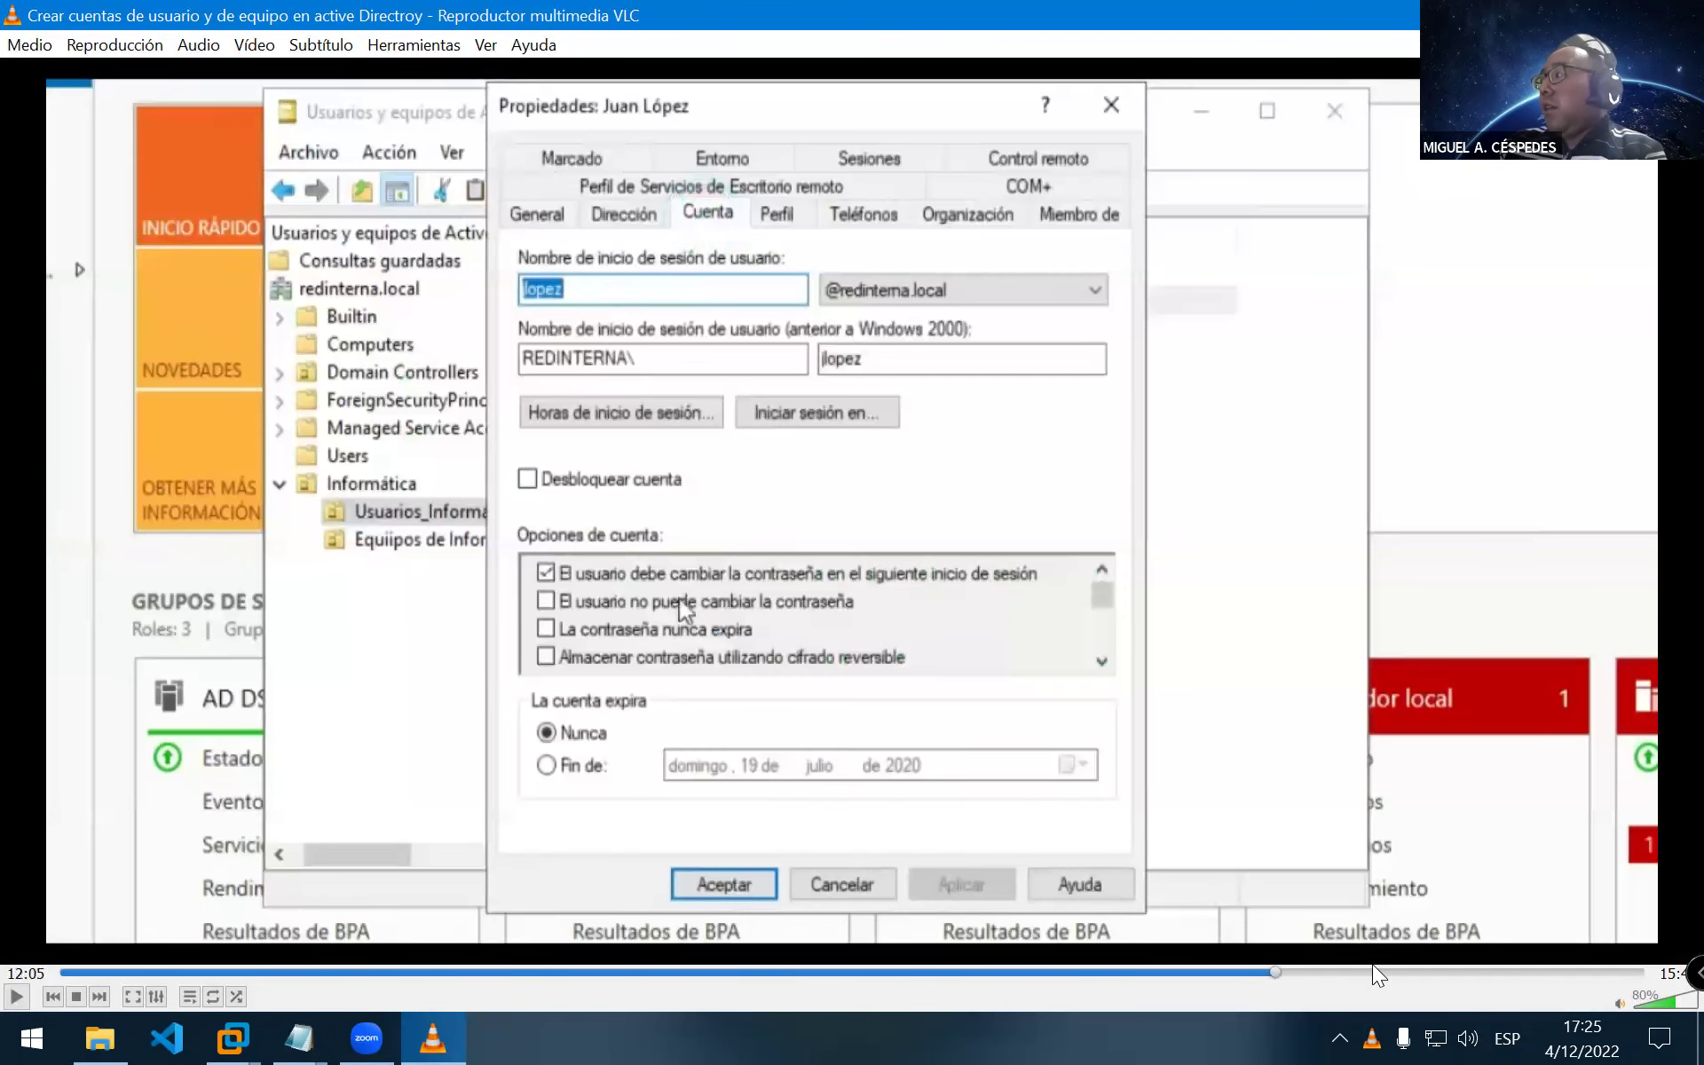
left_click(1551, 972)
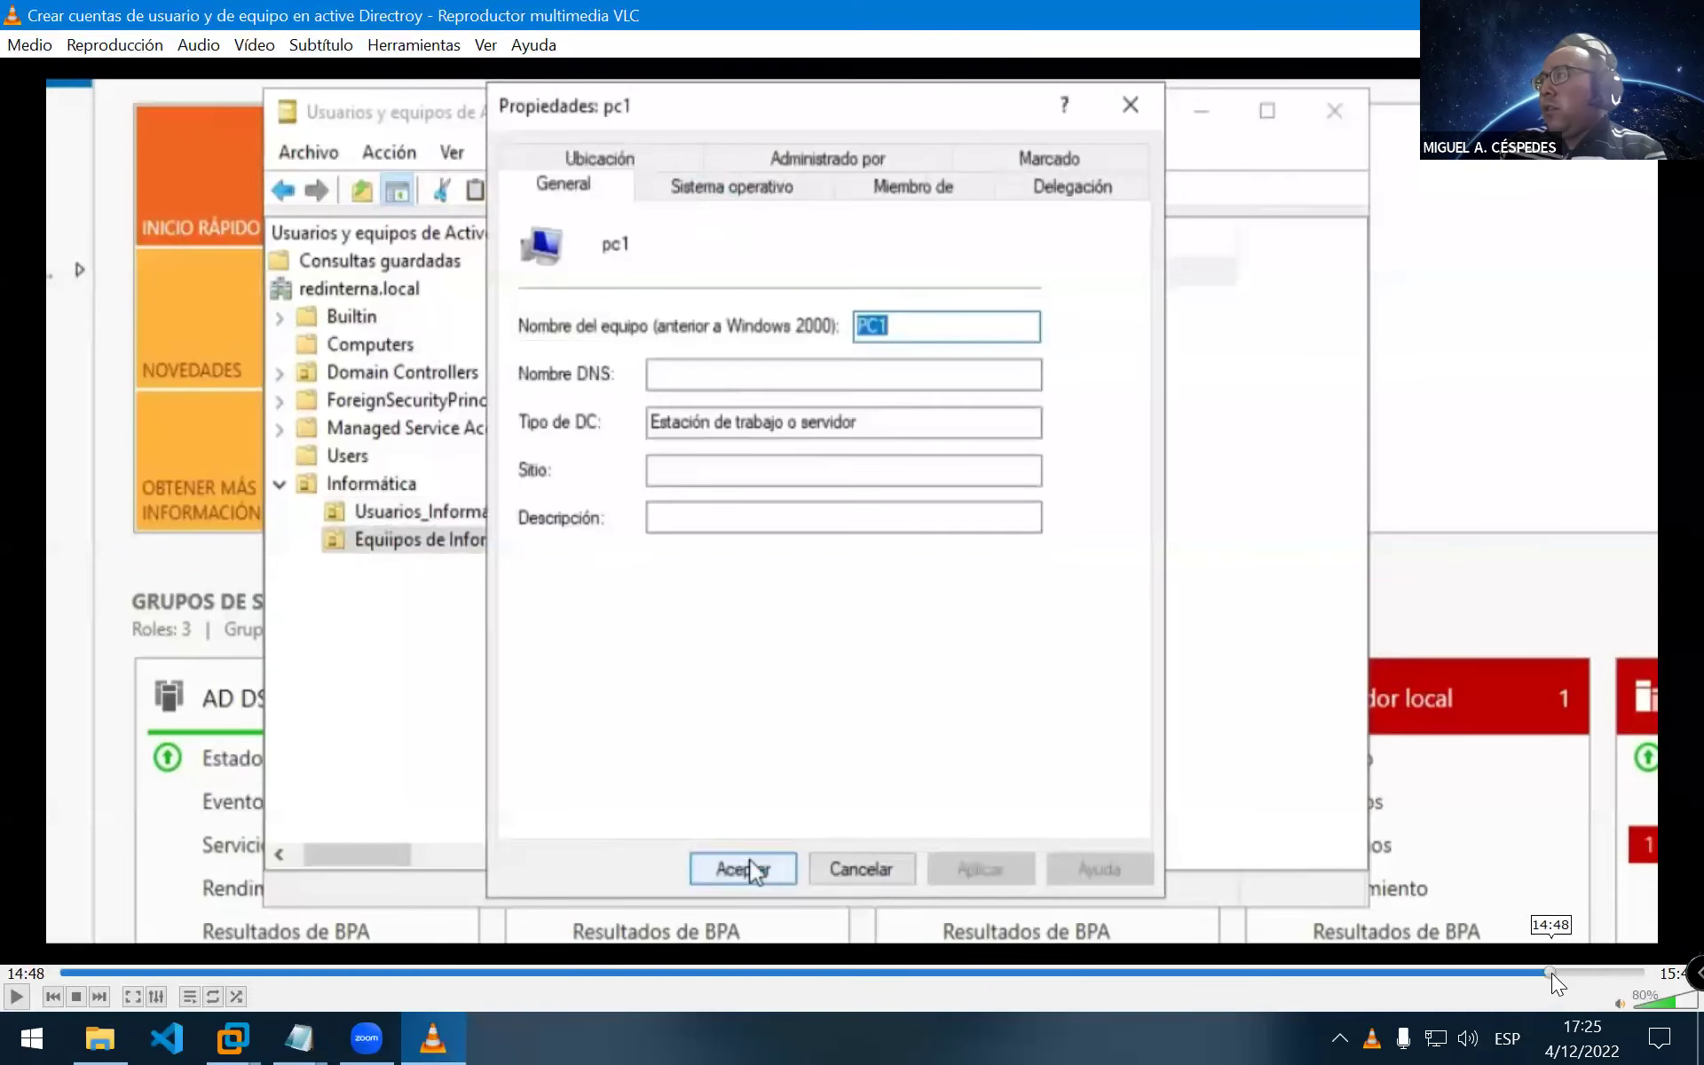
left_click(1611, 975)
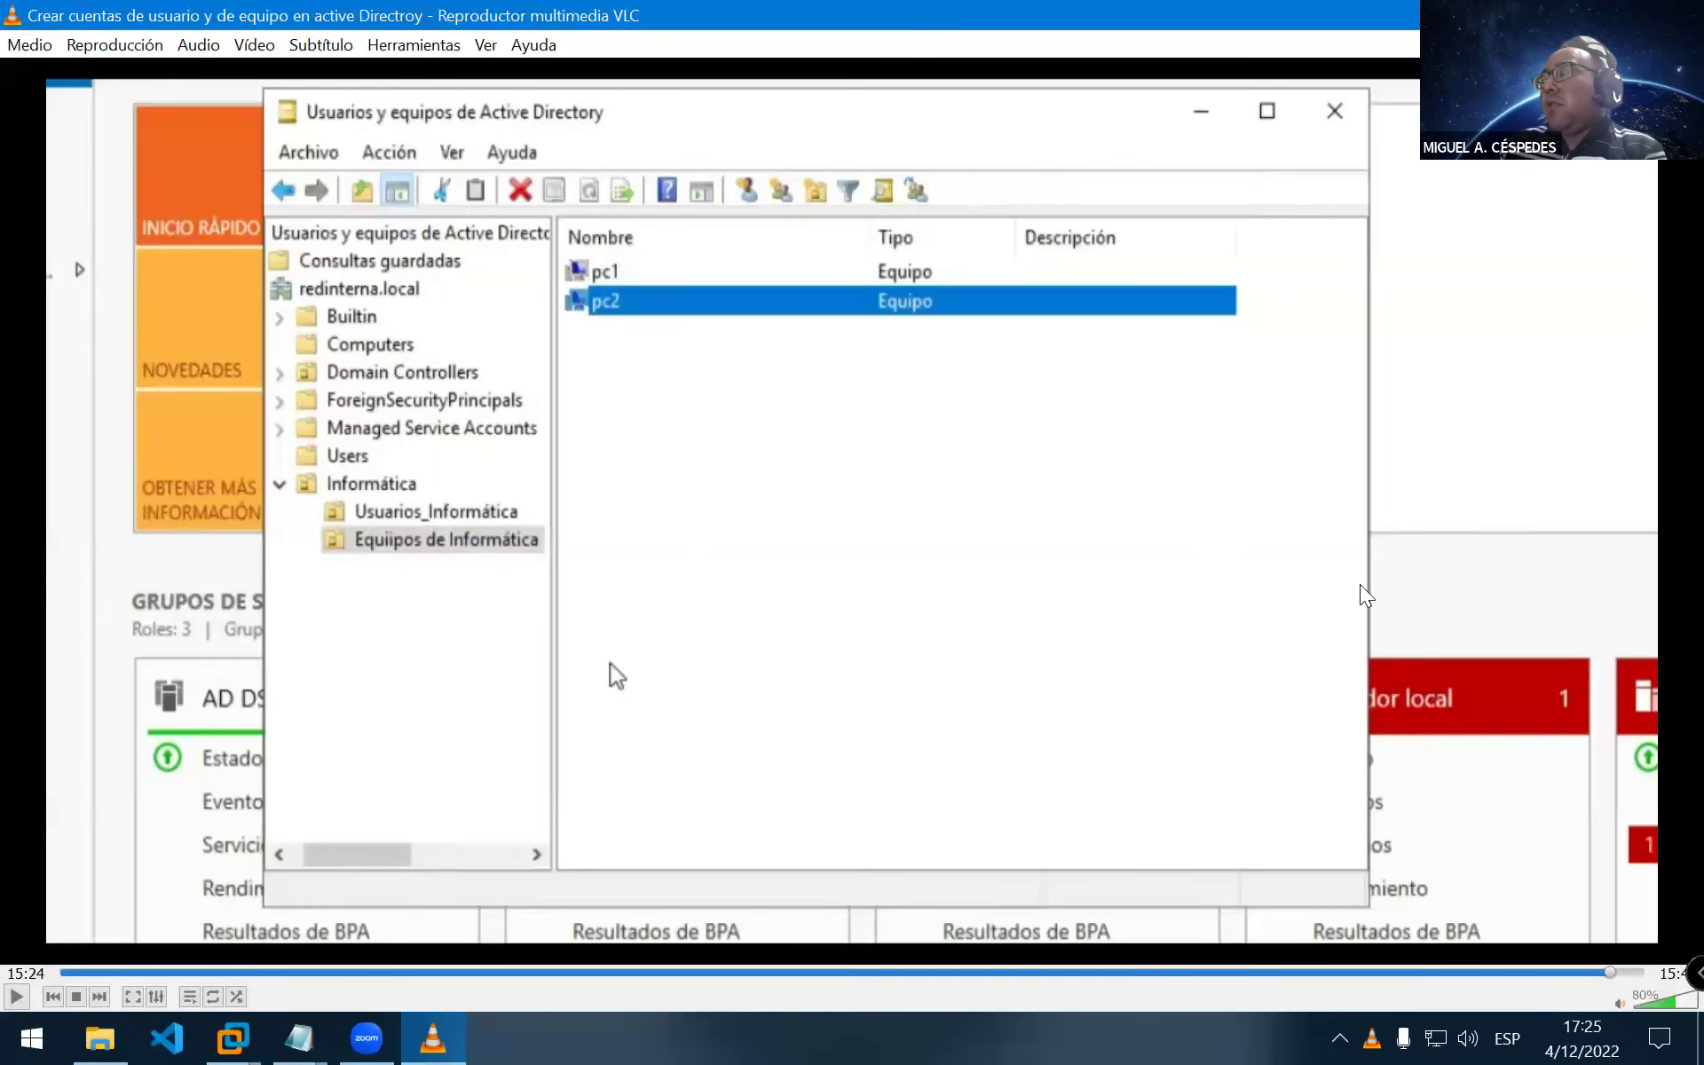
key("space")
key("space")
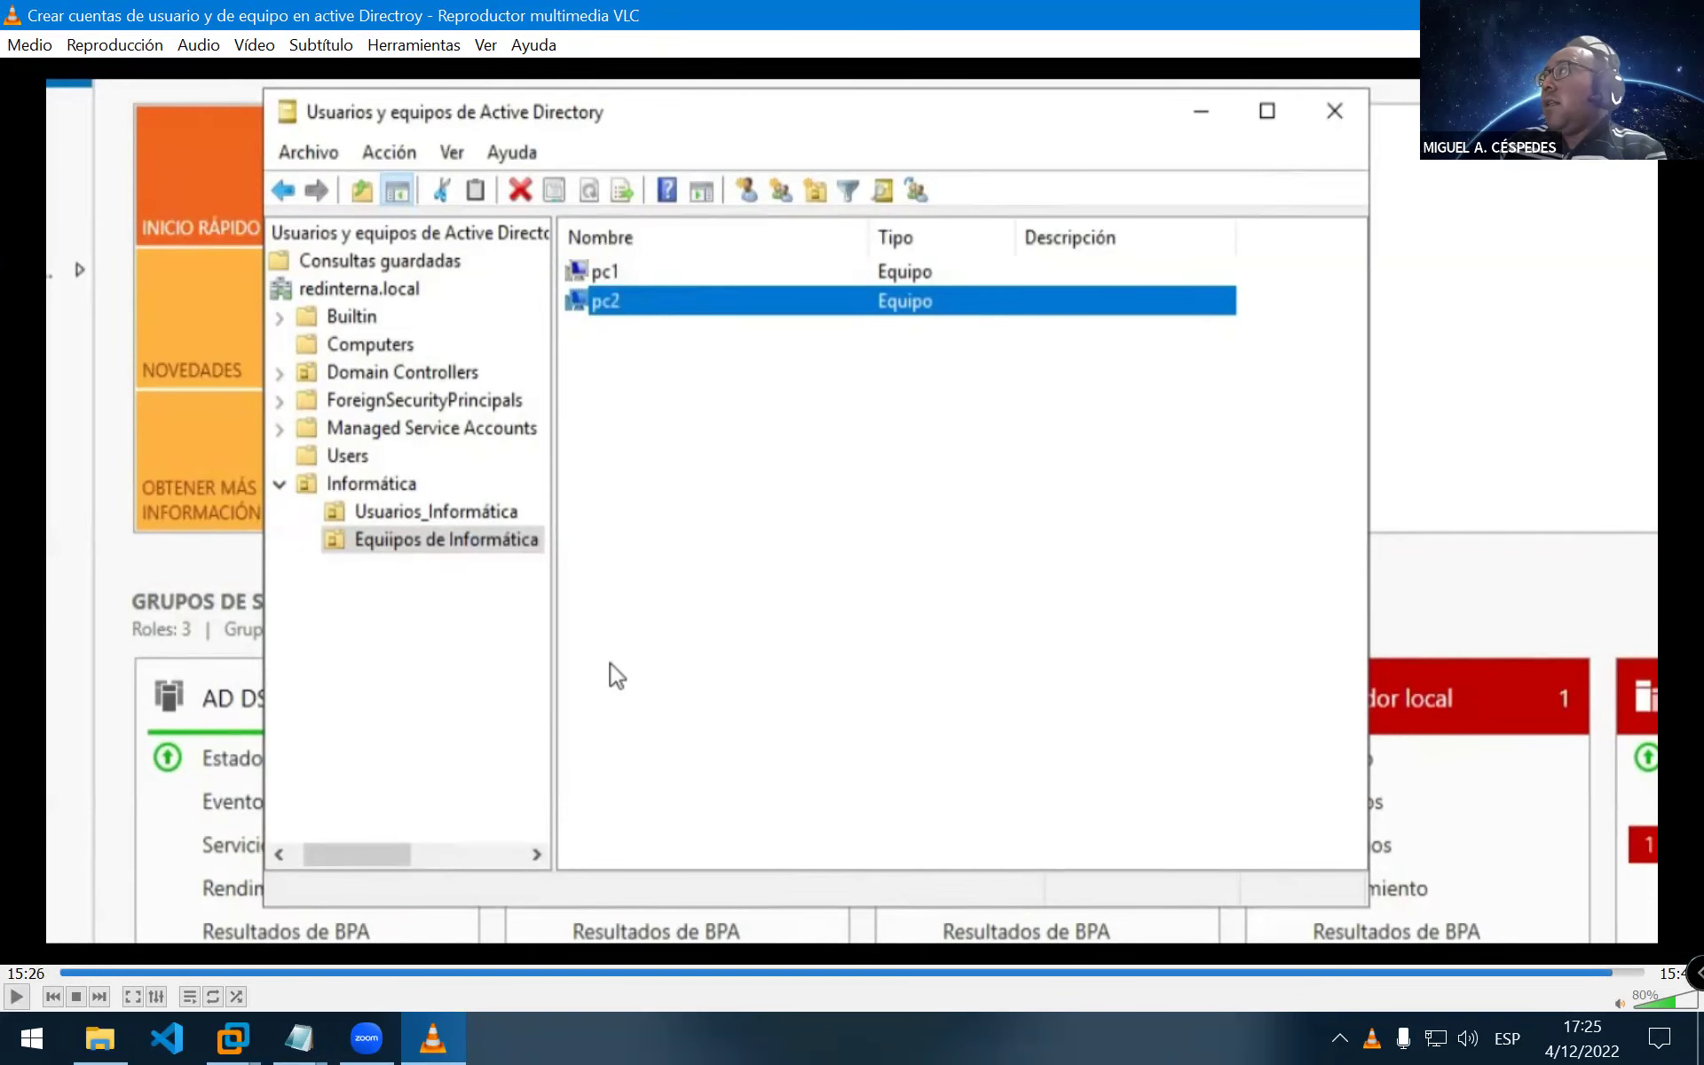
key("ctrl+q")
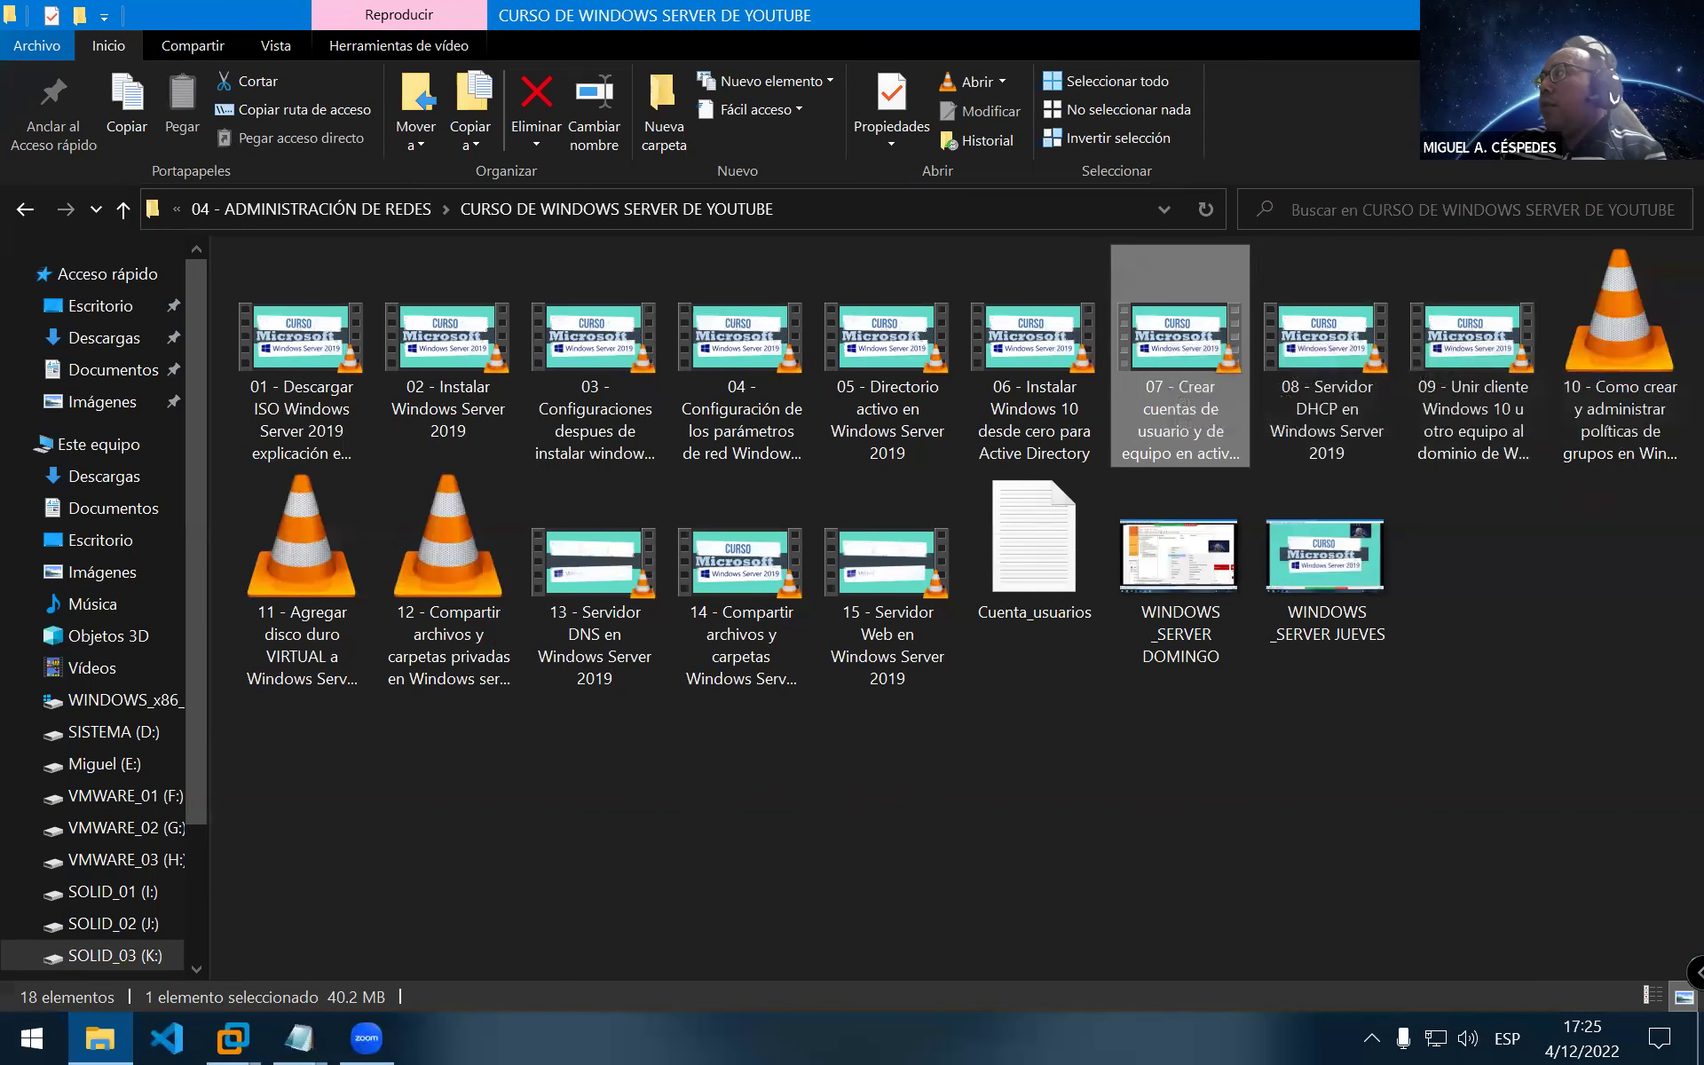
left_click(99, 1039)
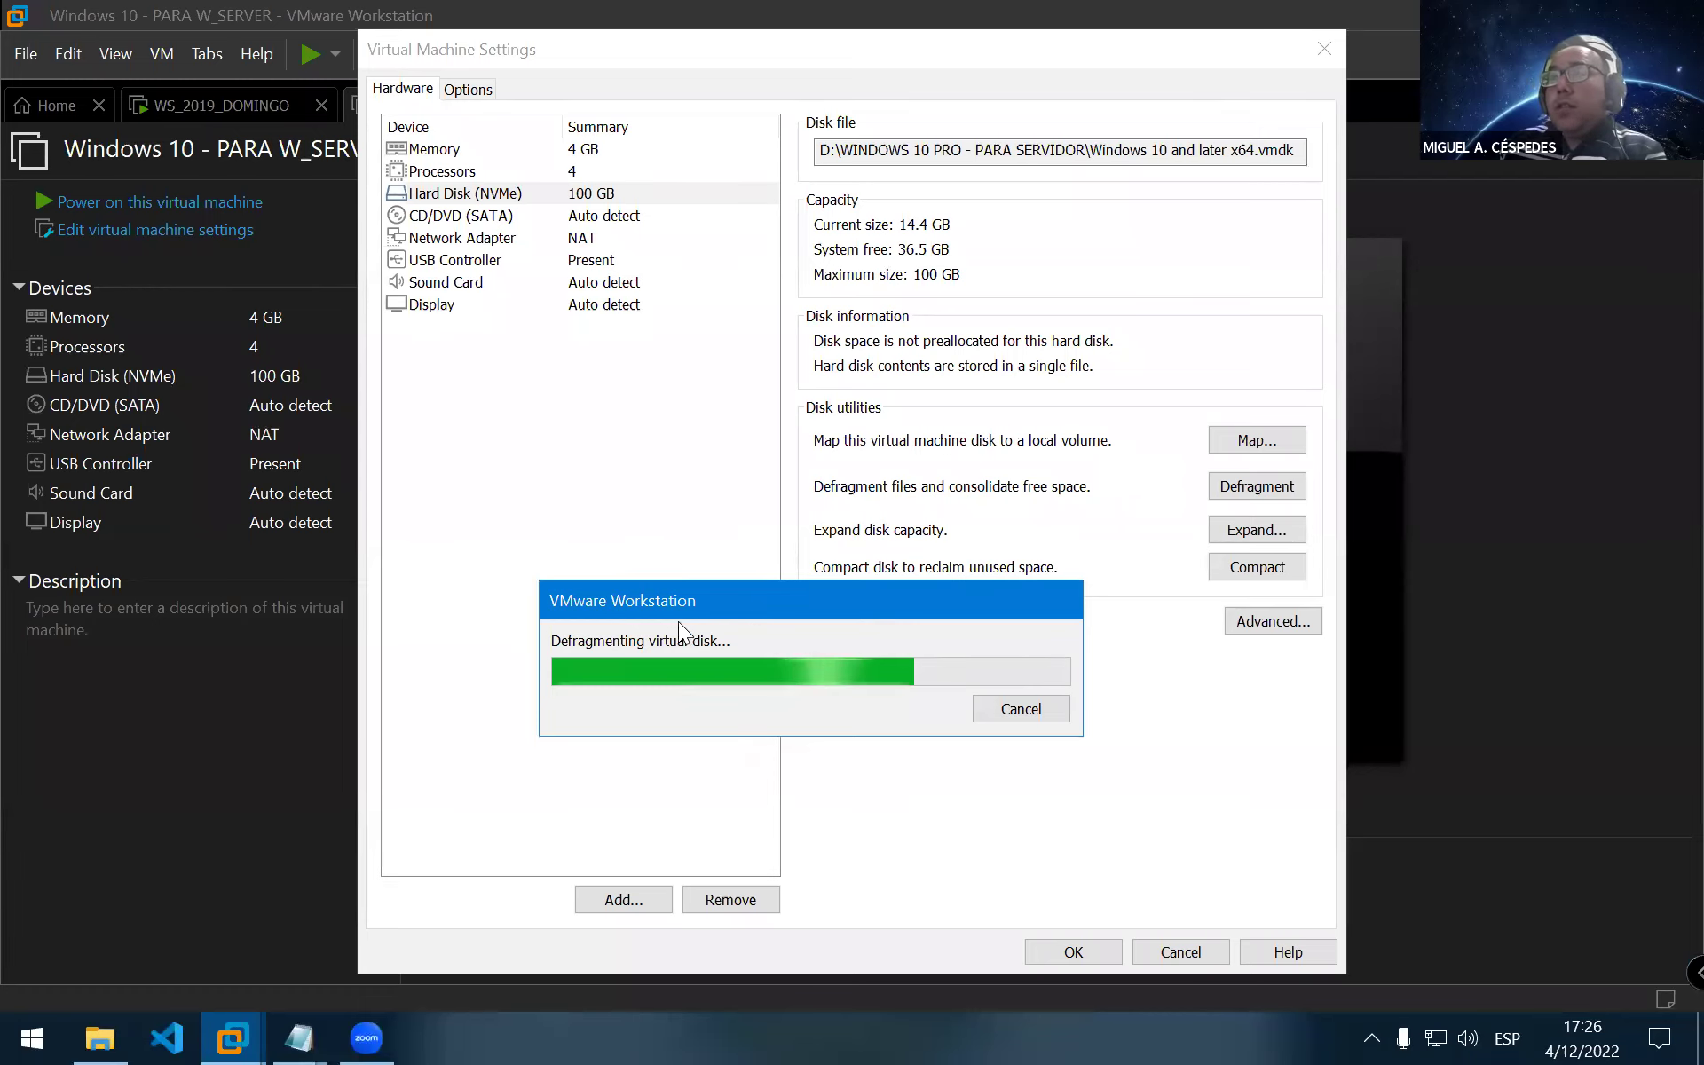
left_click_drag(678, 612, 523, 625)
left_click_drag(782, 623, 791, 621)
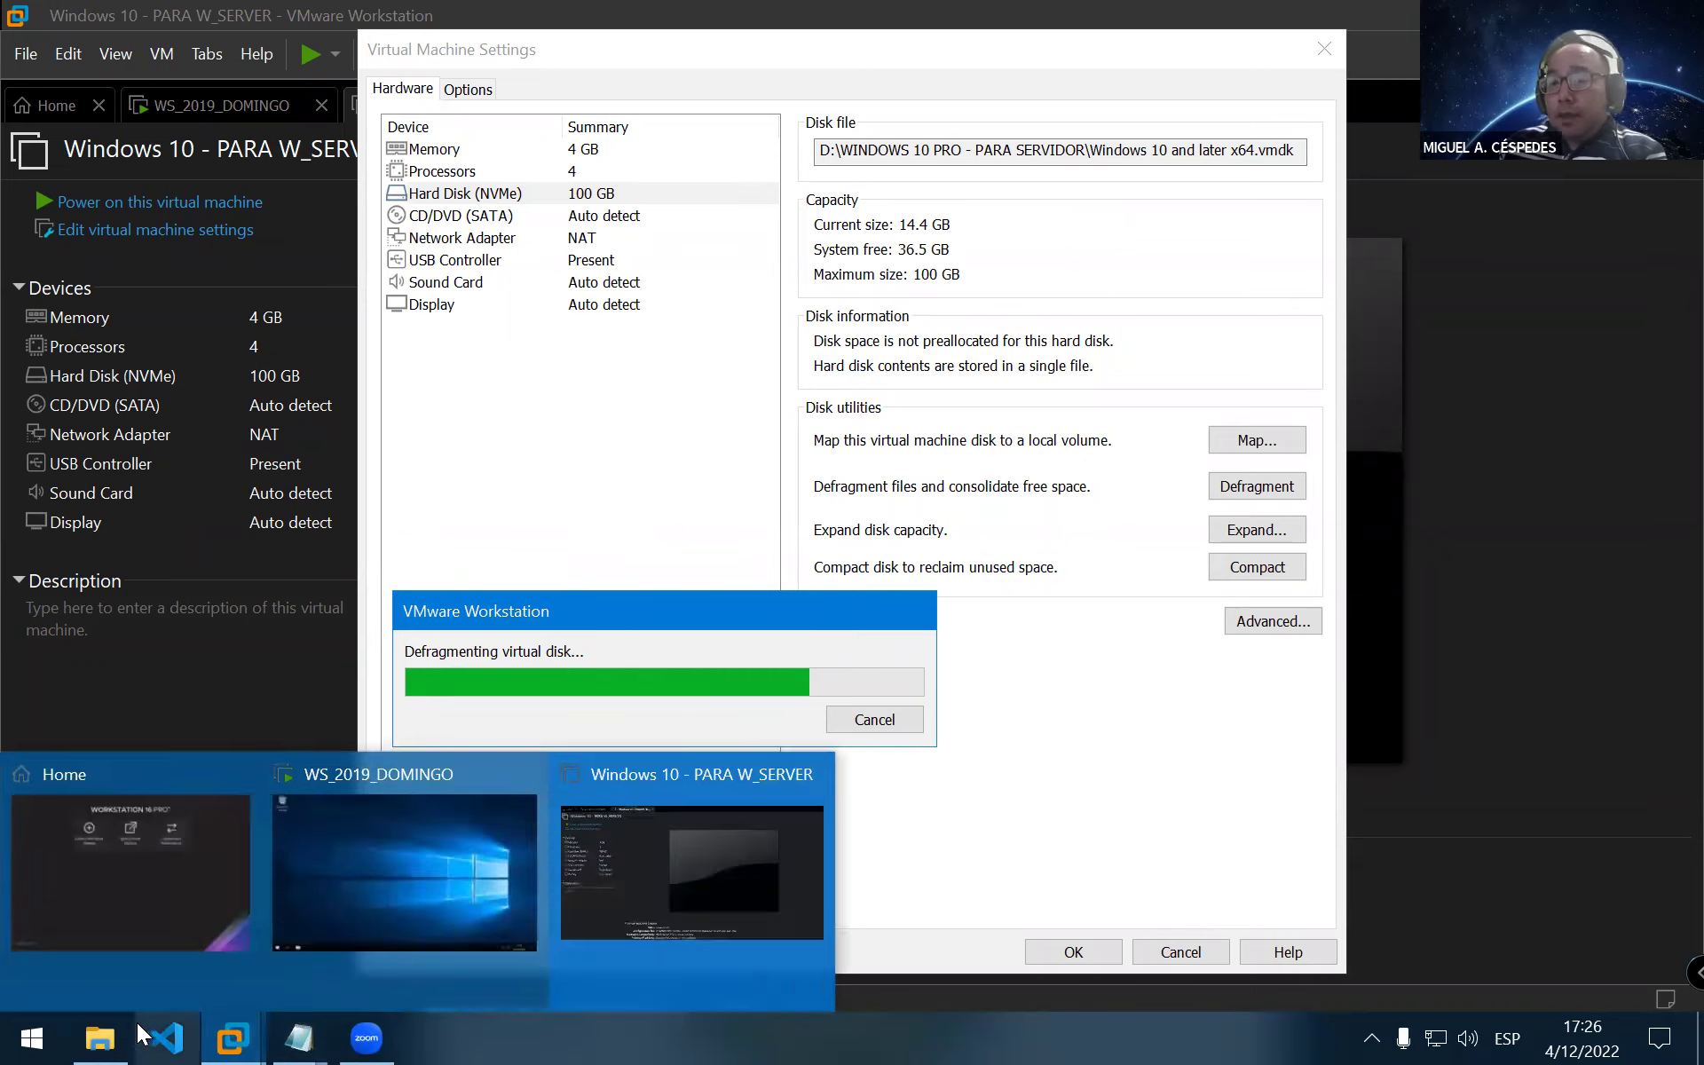
left_click(115, 896)
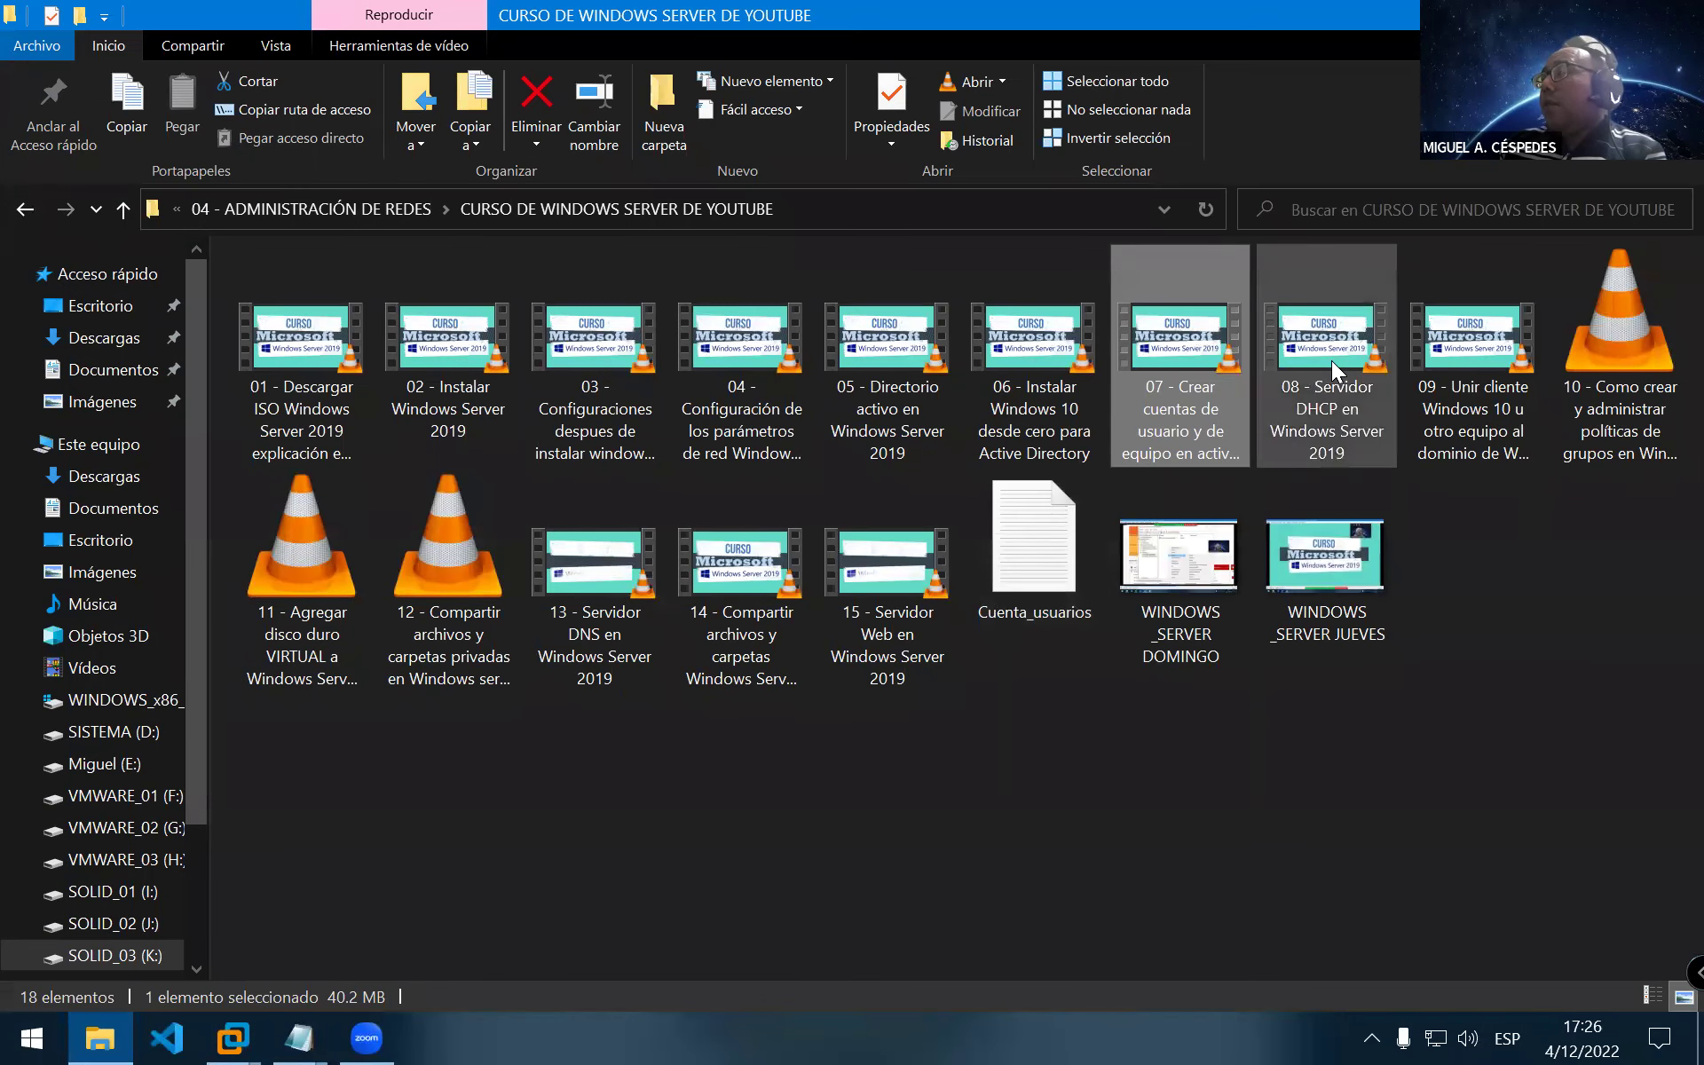
Skim the Windows 10 installation lesson through 11:53 to its outro, then close it
left_click(1331, 360)
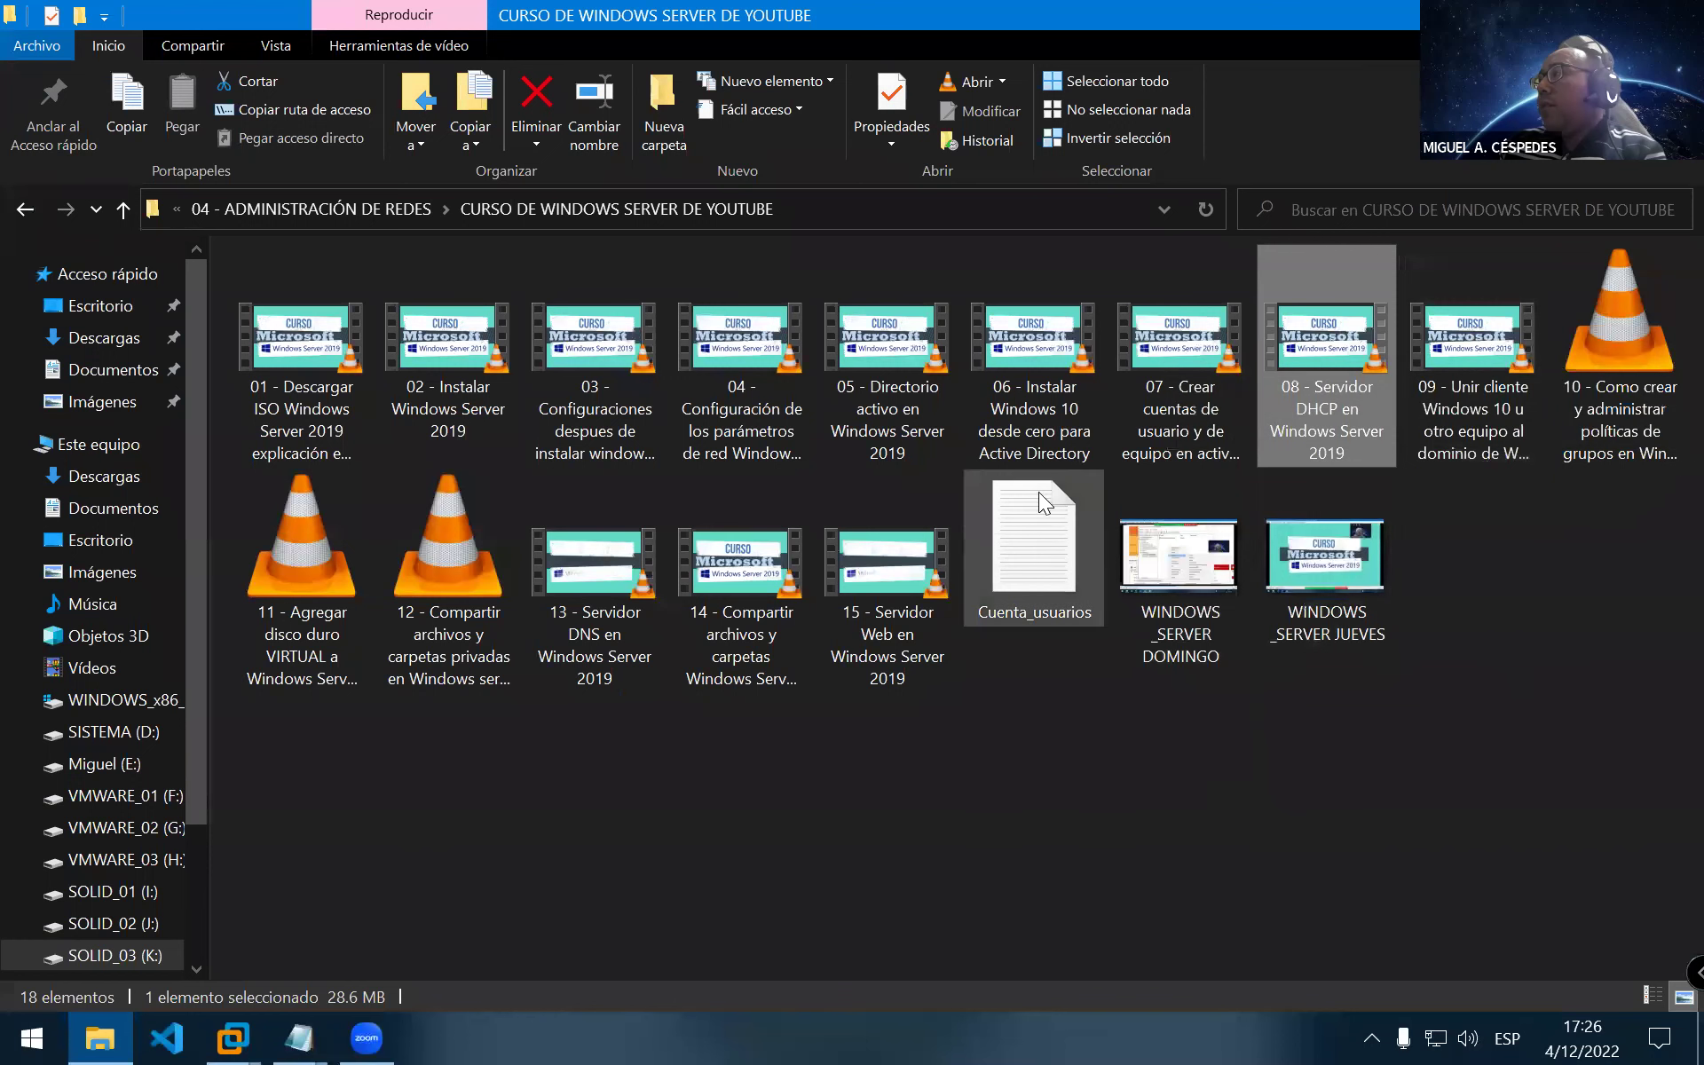
double_click(1045, 342)
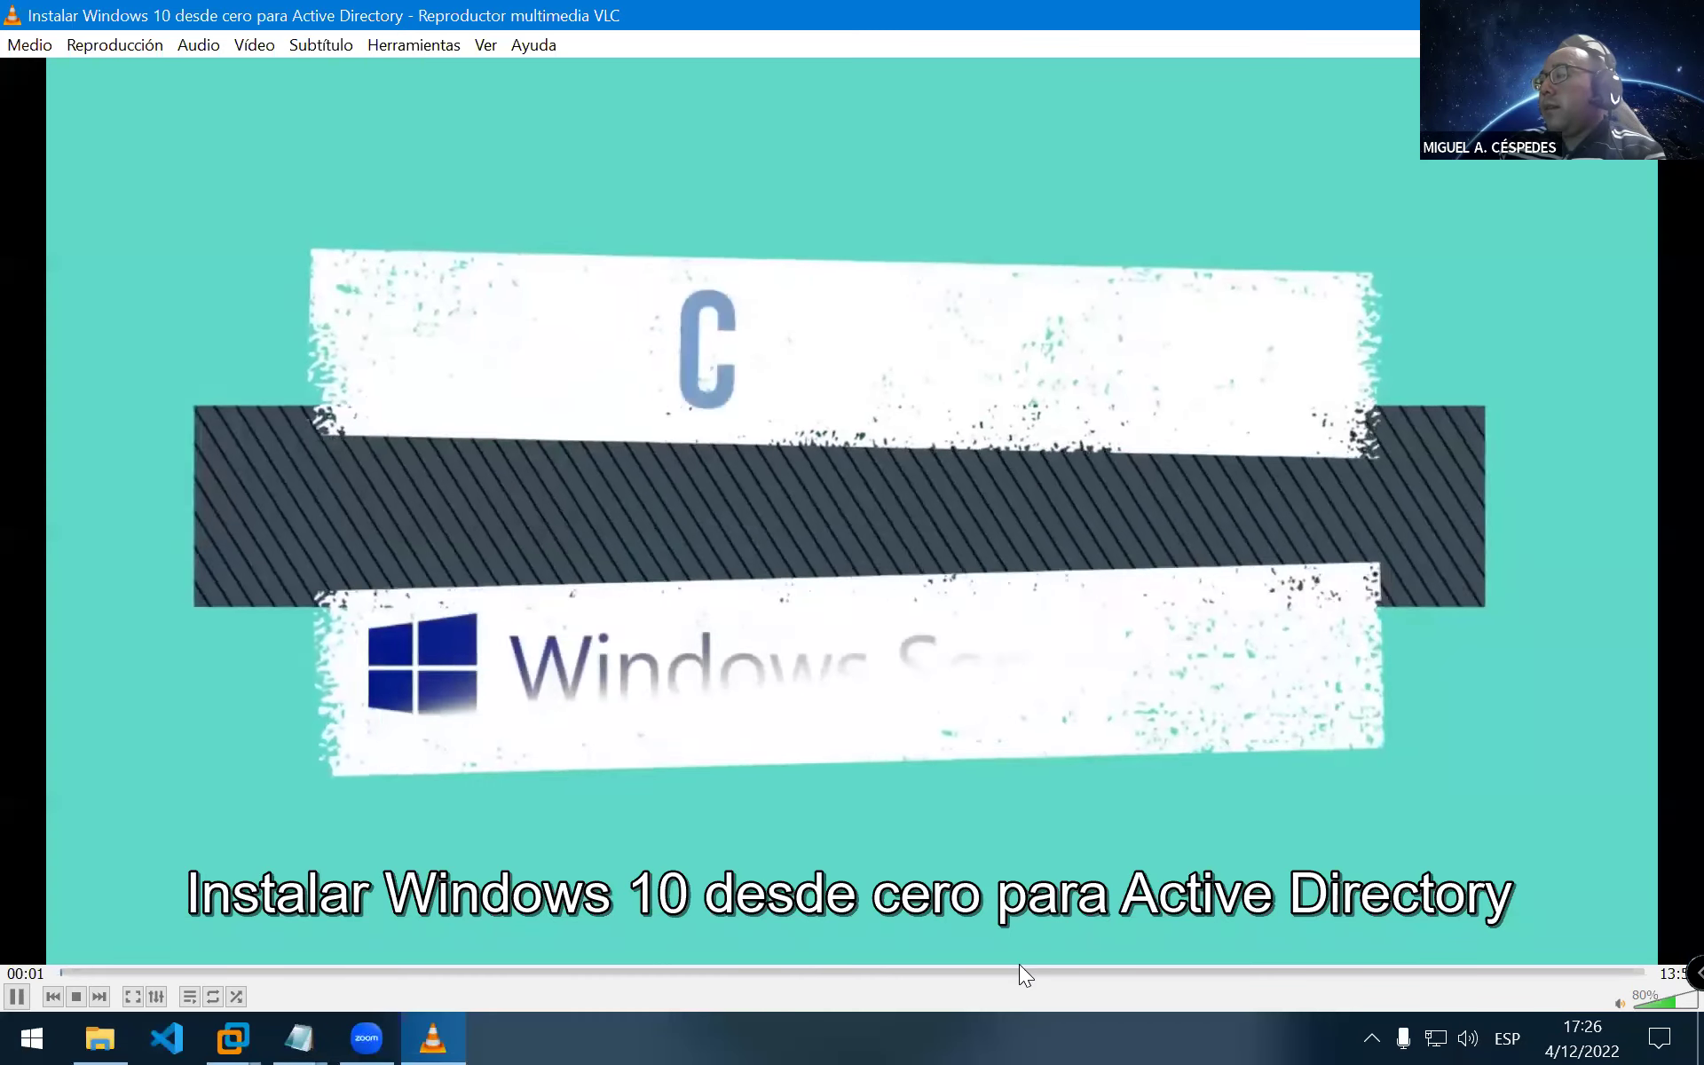
left_click(1018, 971)
left_click(1420, 970)
left_click(1596, 969)
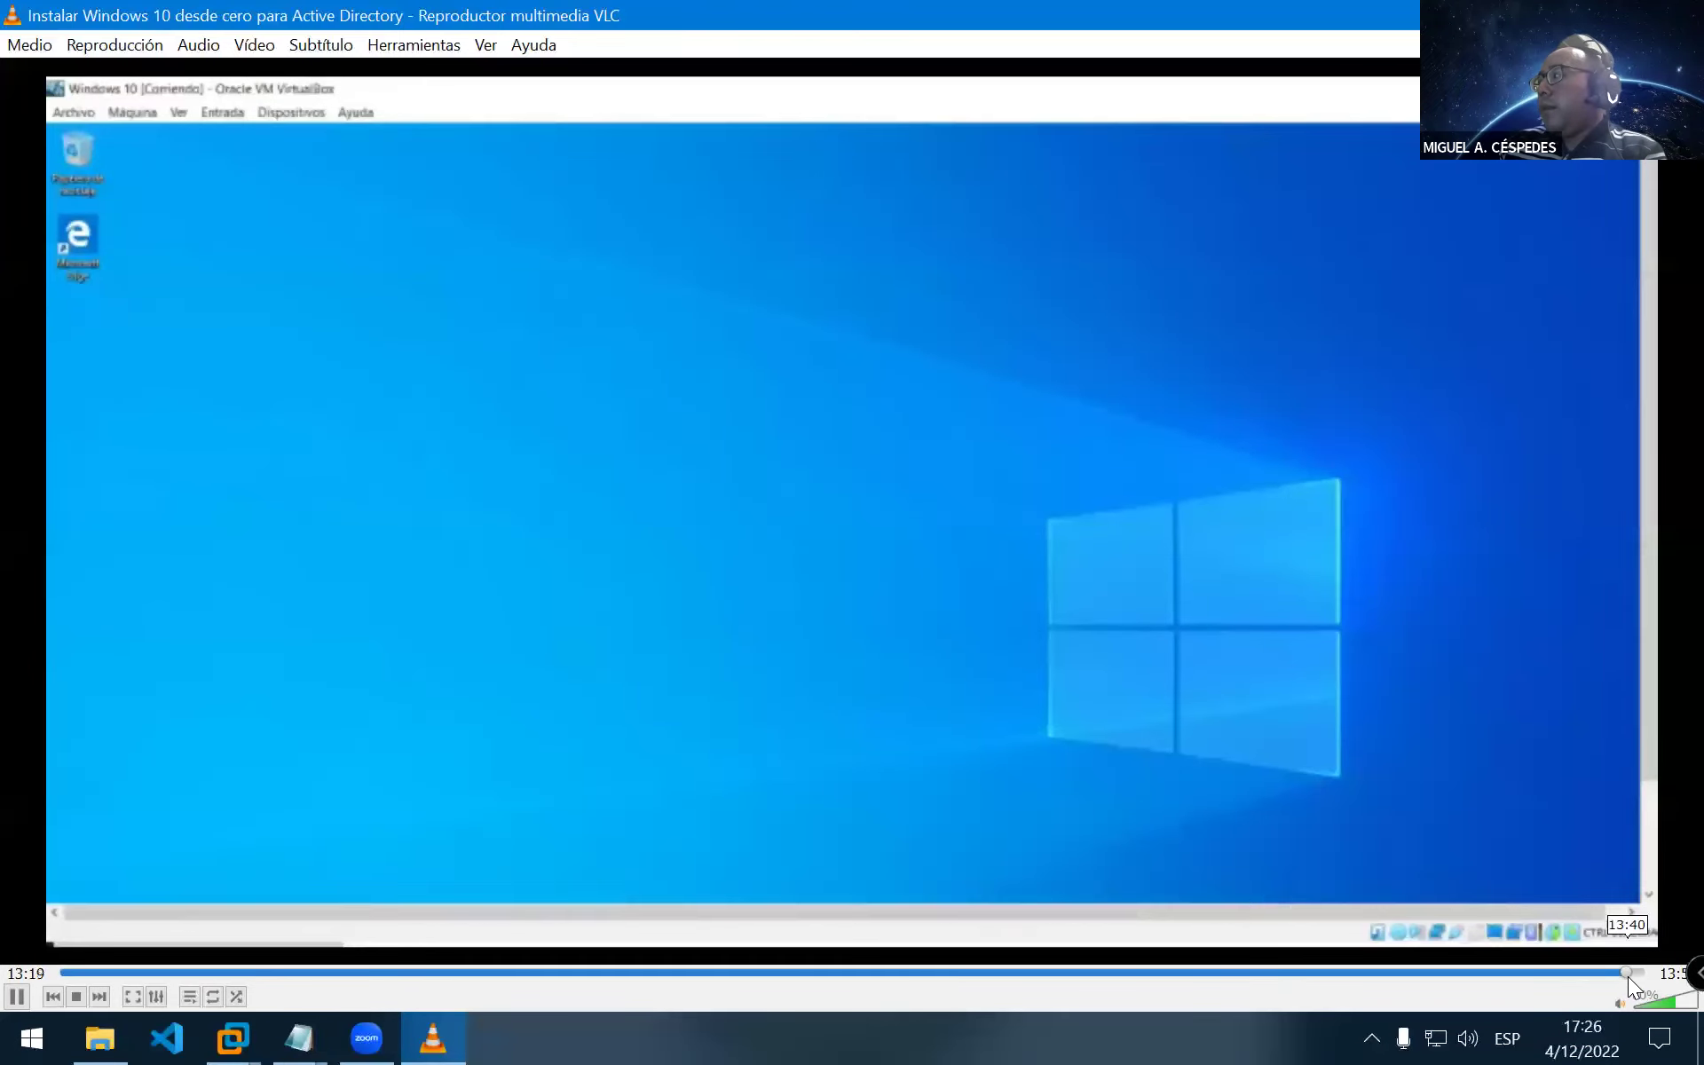
left_click(1627, 973)
key("space")
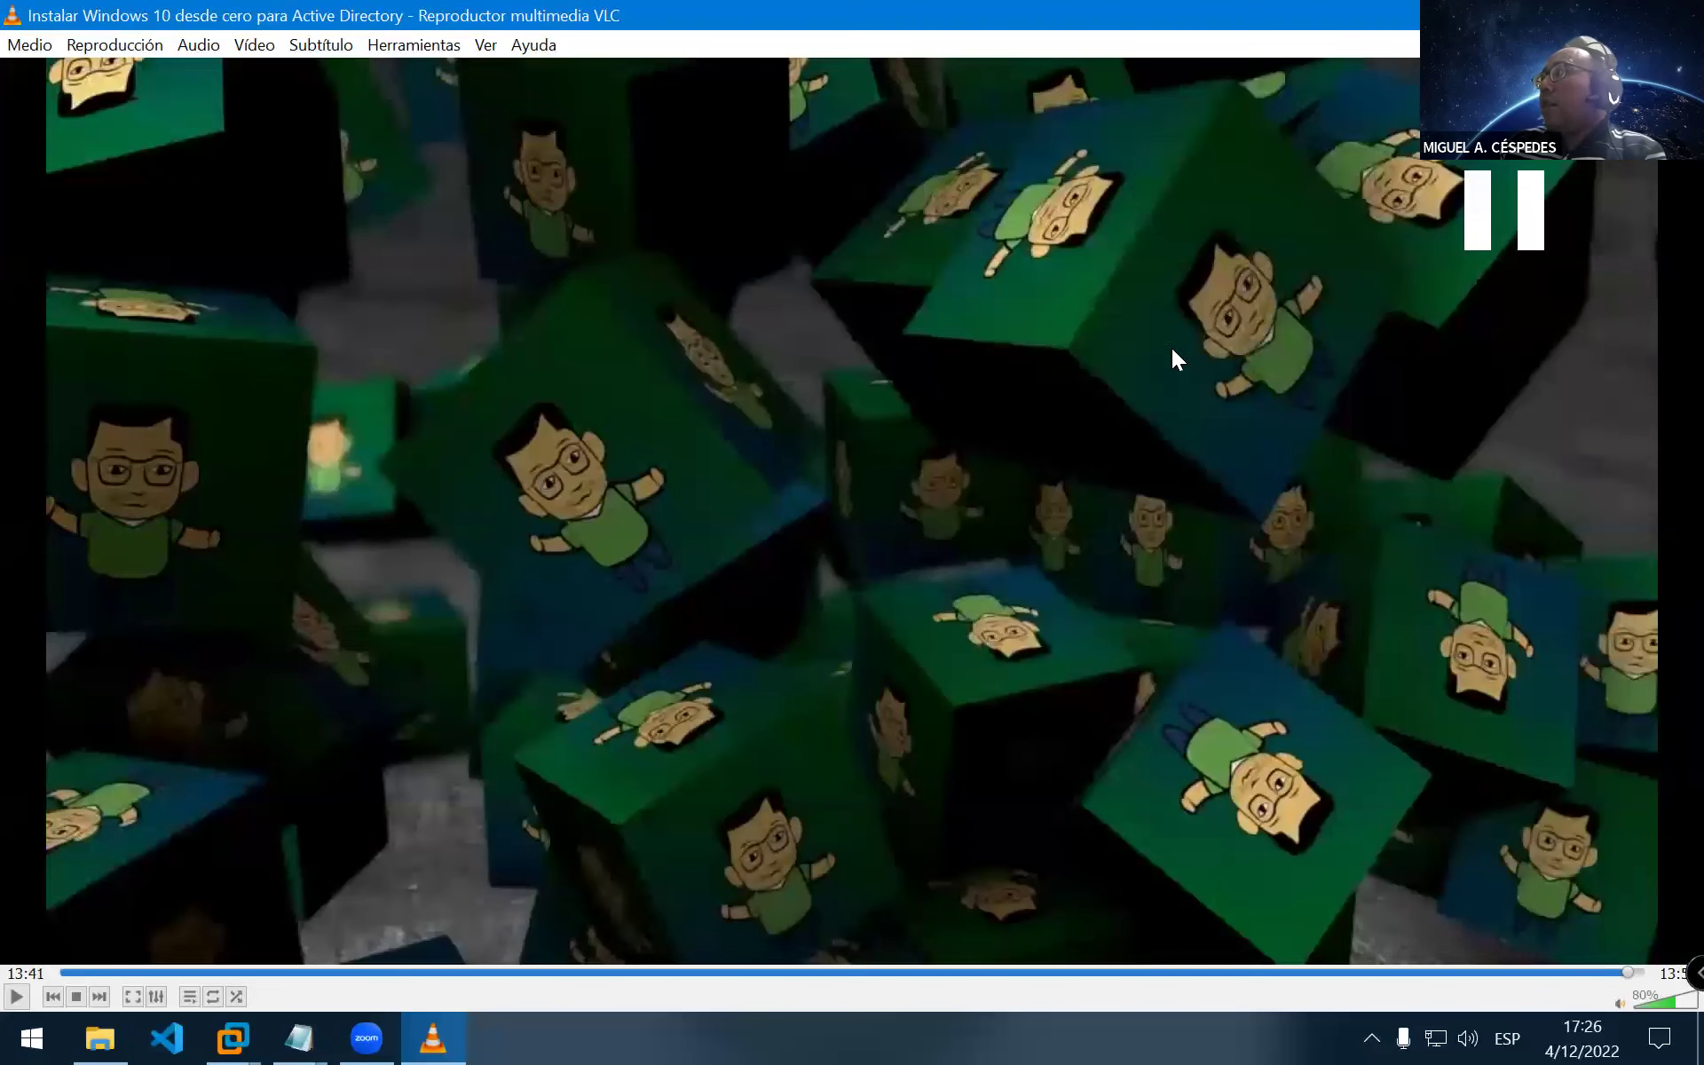
key("alt+F4")
Play the 08 - Servidor DHCP lesson, pause on the ipconfig output, and switch away
left_click(1310, 346)
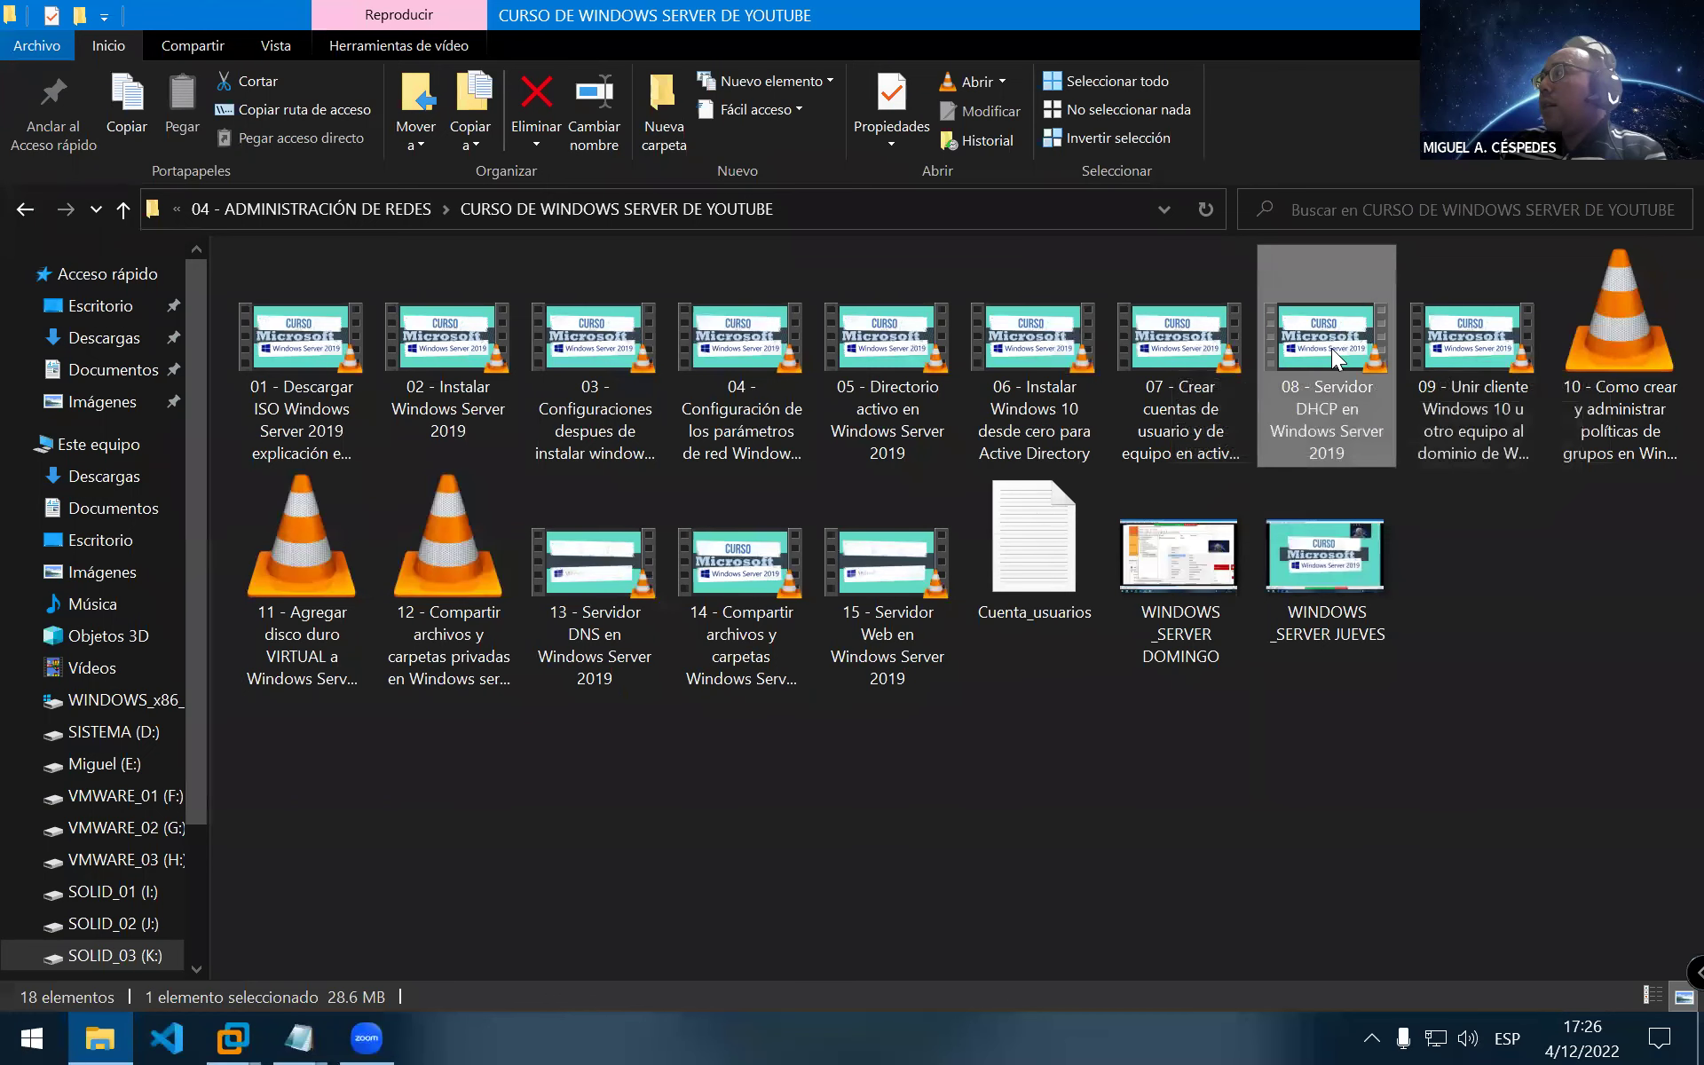
double_click(1331, 348)
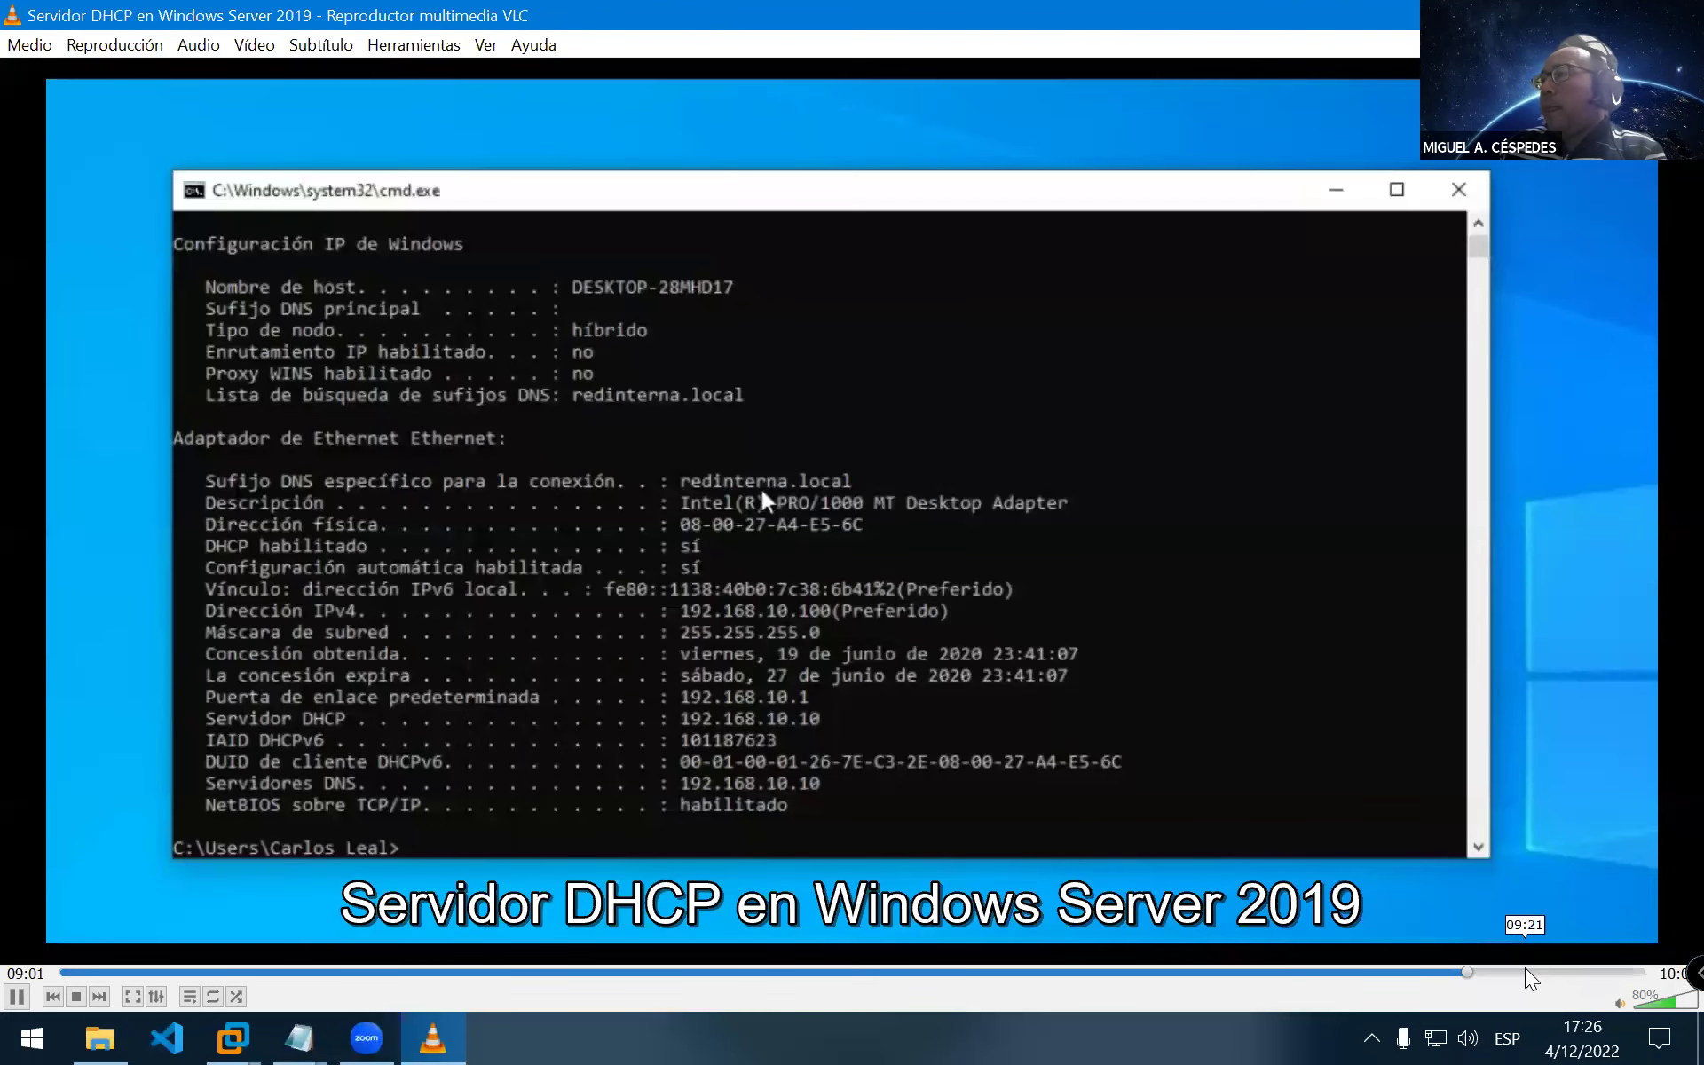
key("space")
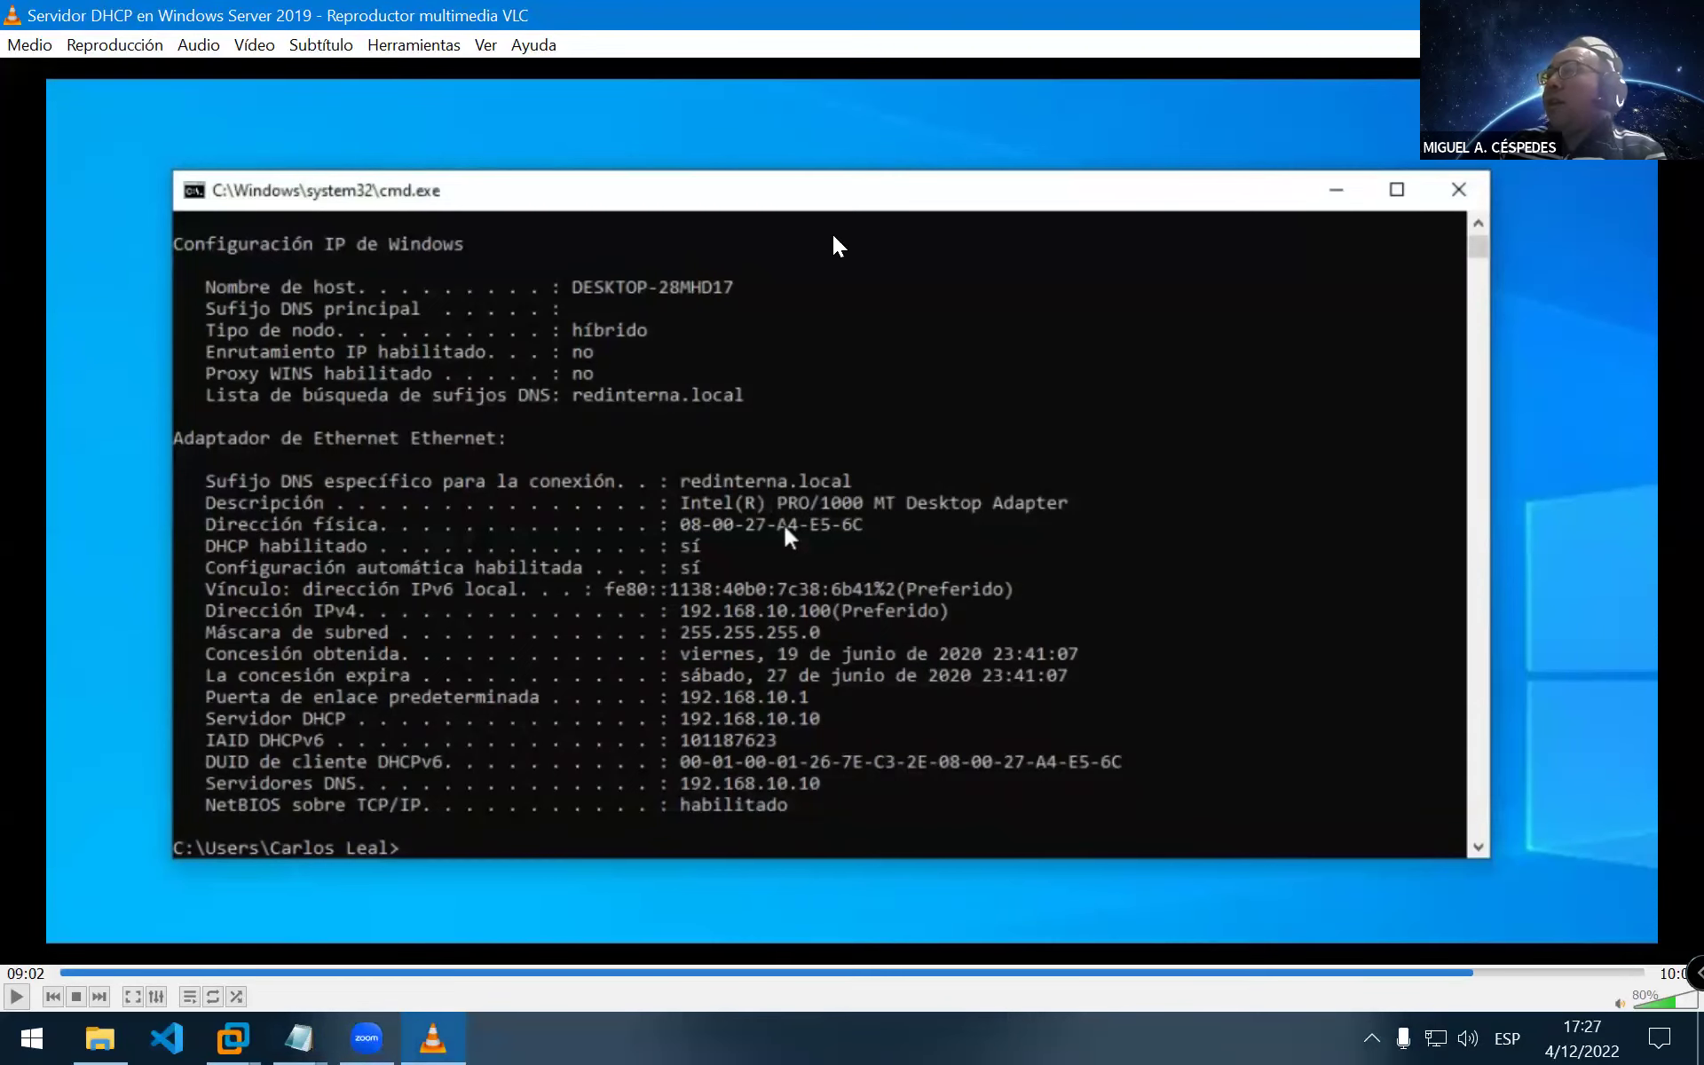
key("alt+Tab")
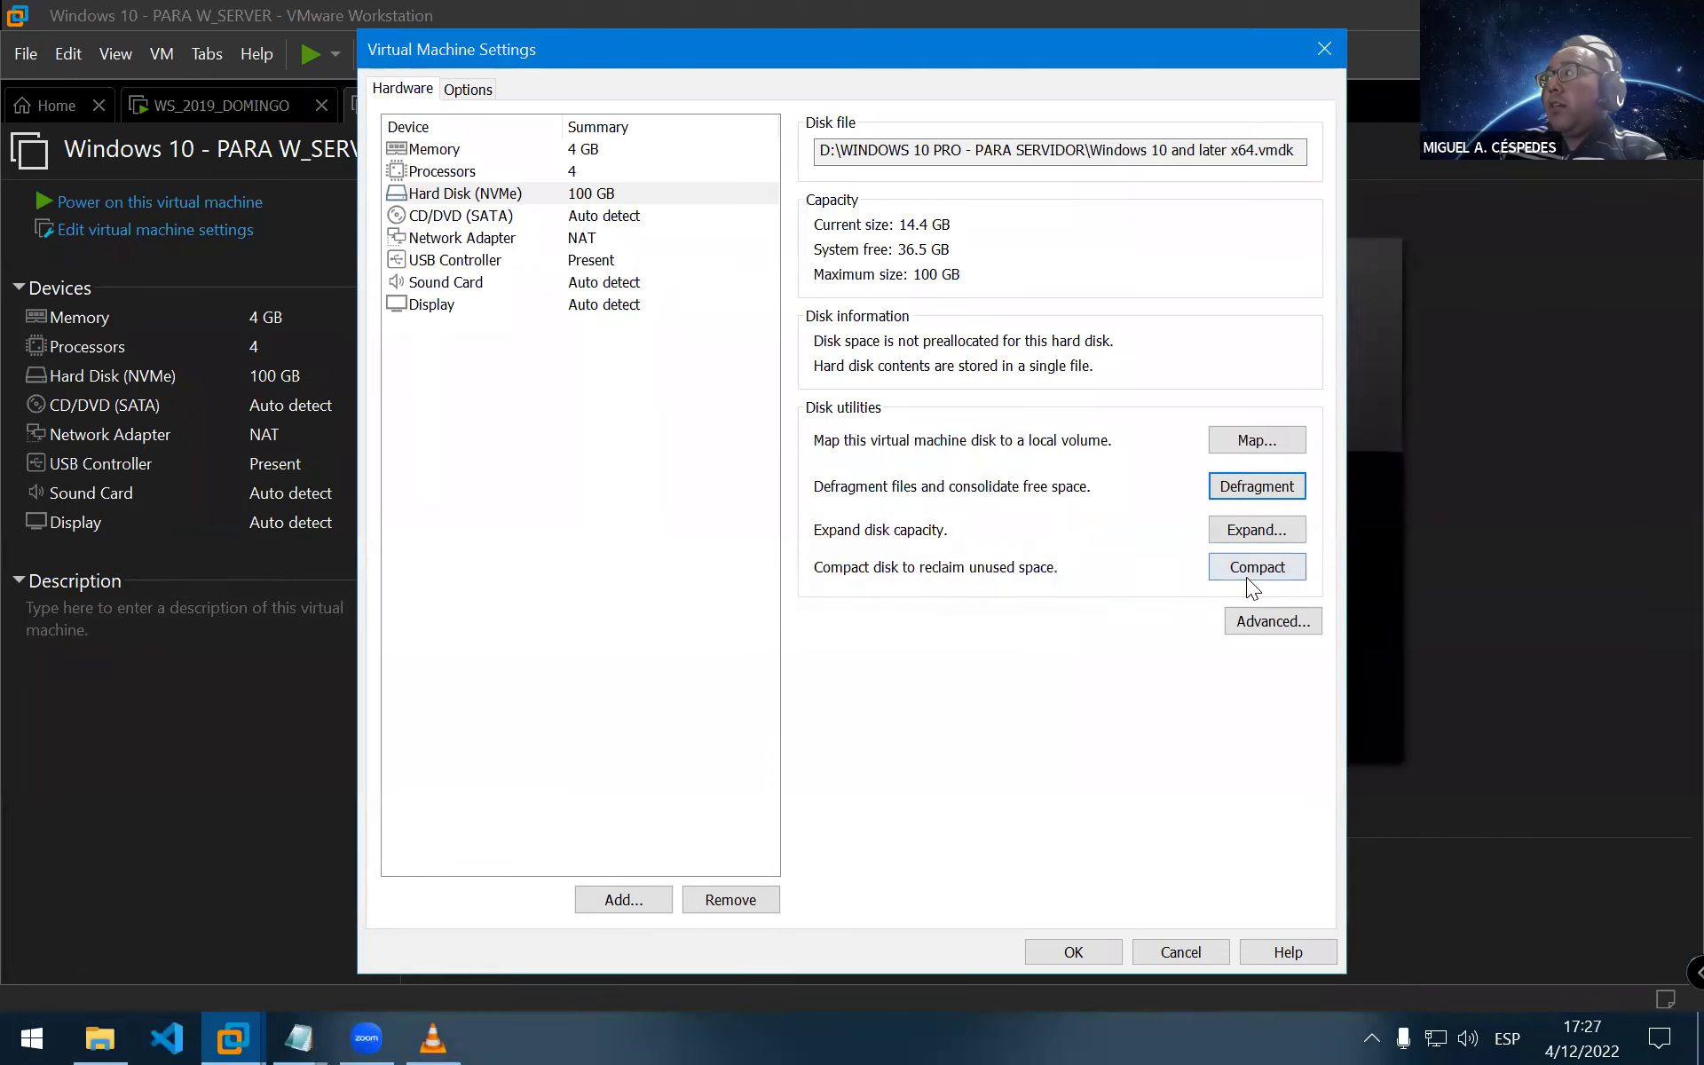
Compact the Windows 10 - PARA W_SERVER virtual disk and close its settings
left_click(1246, 576)
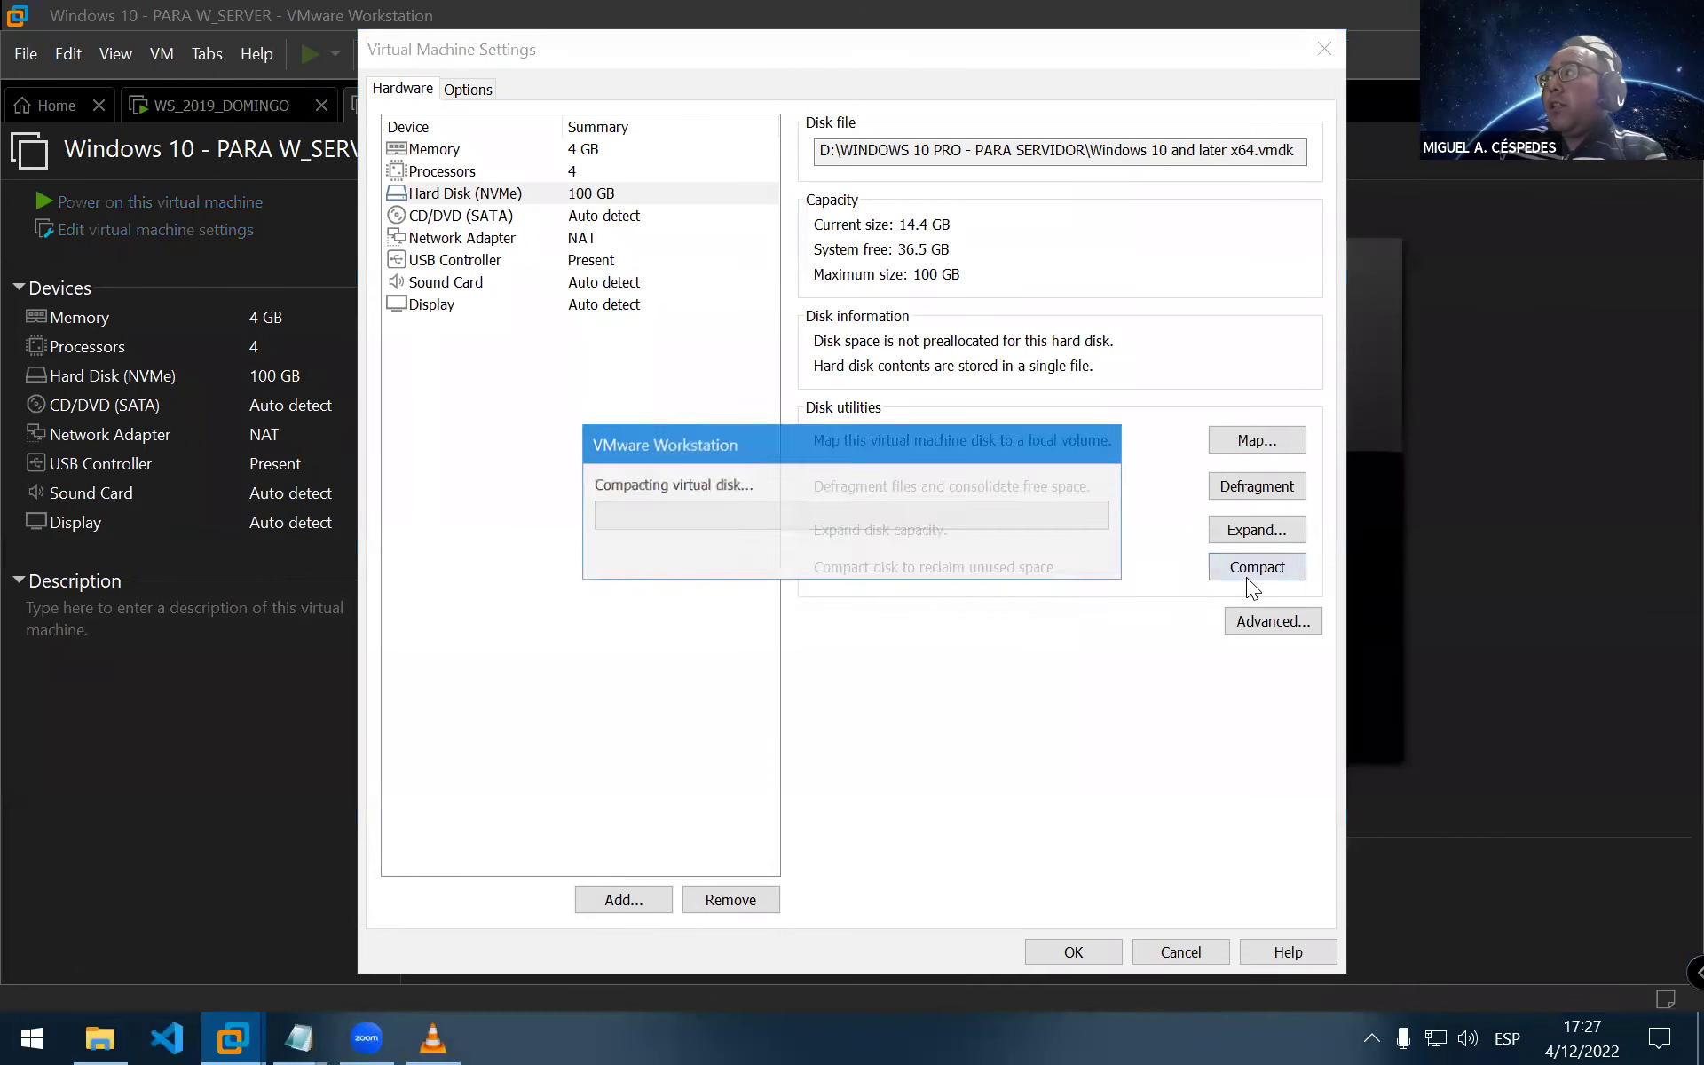
left_click(822, 714)
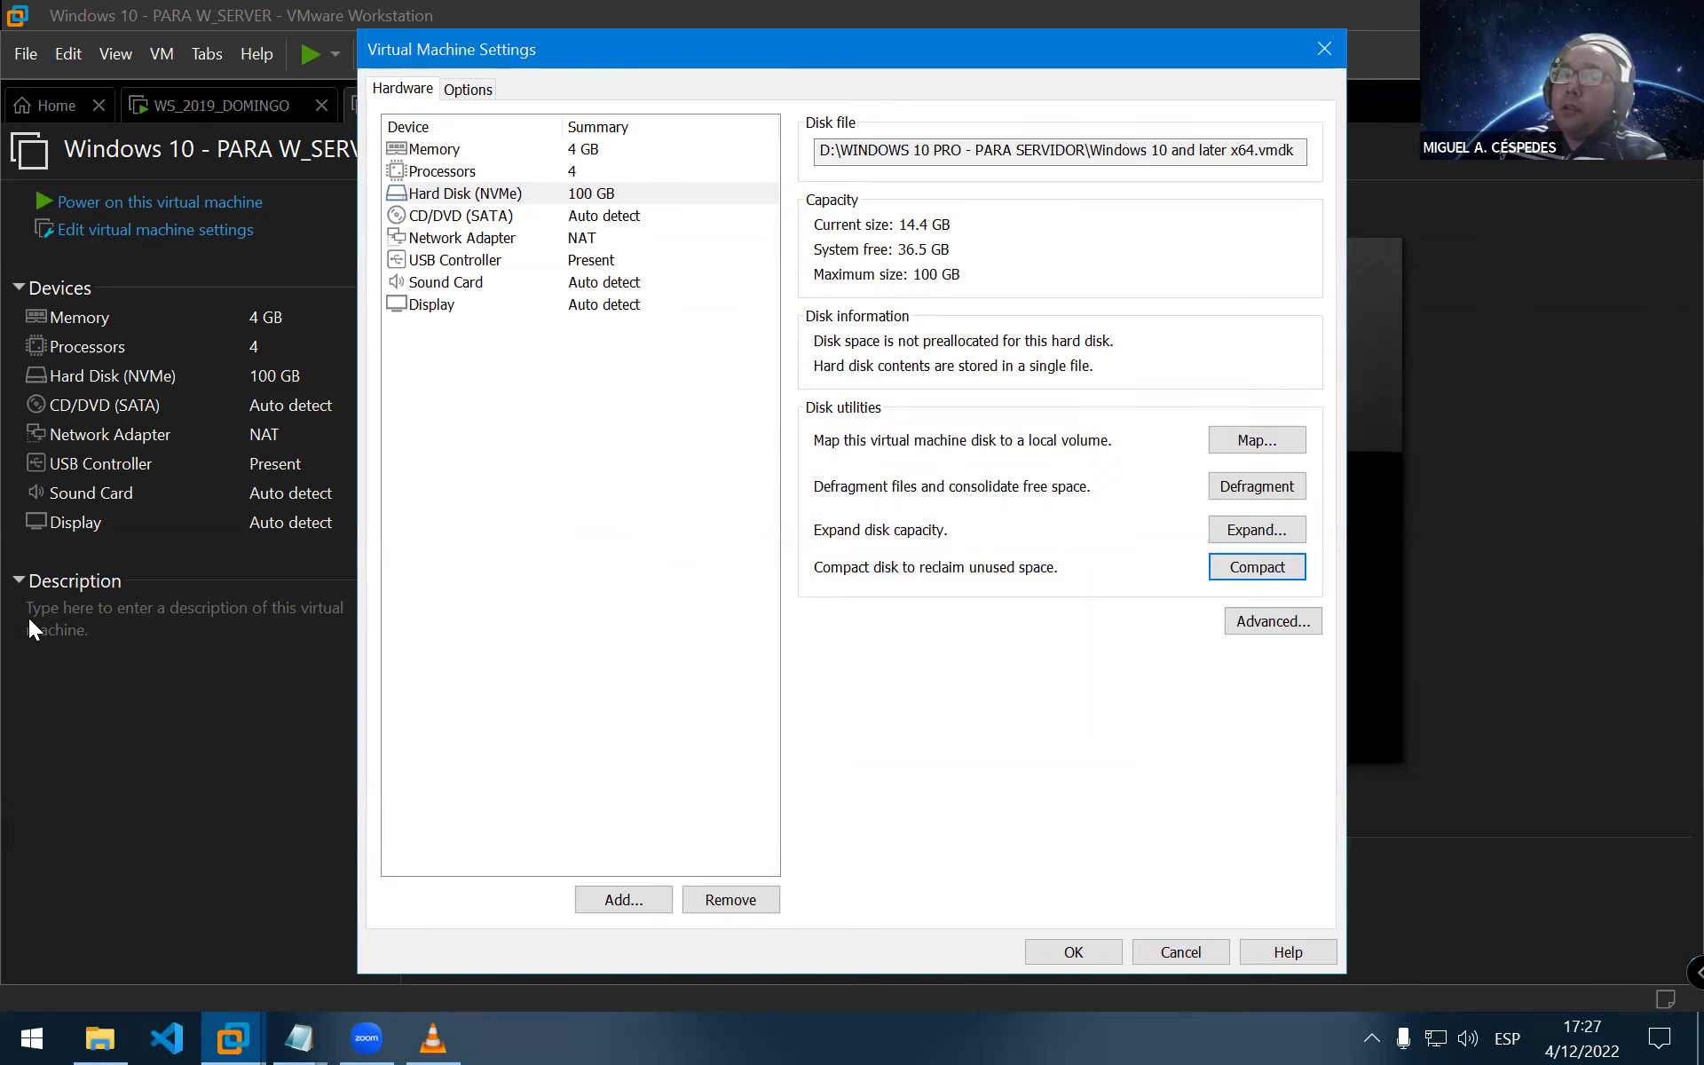
left_click(1073, 952)
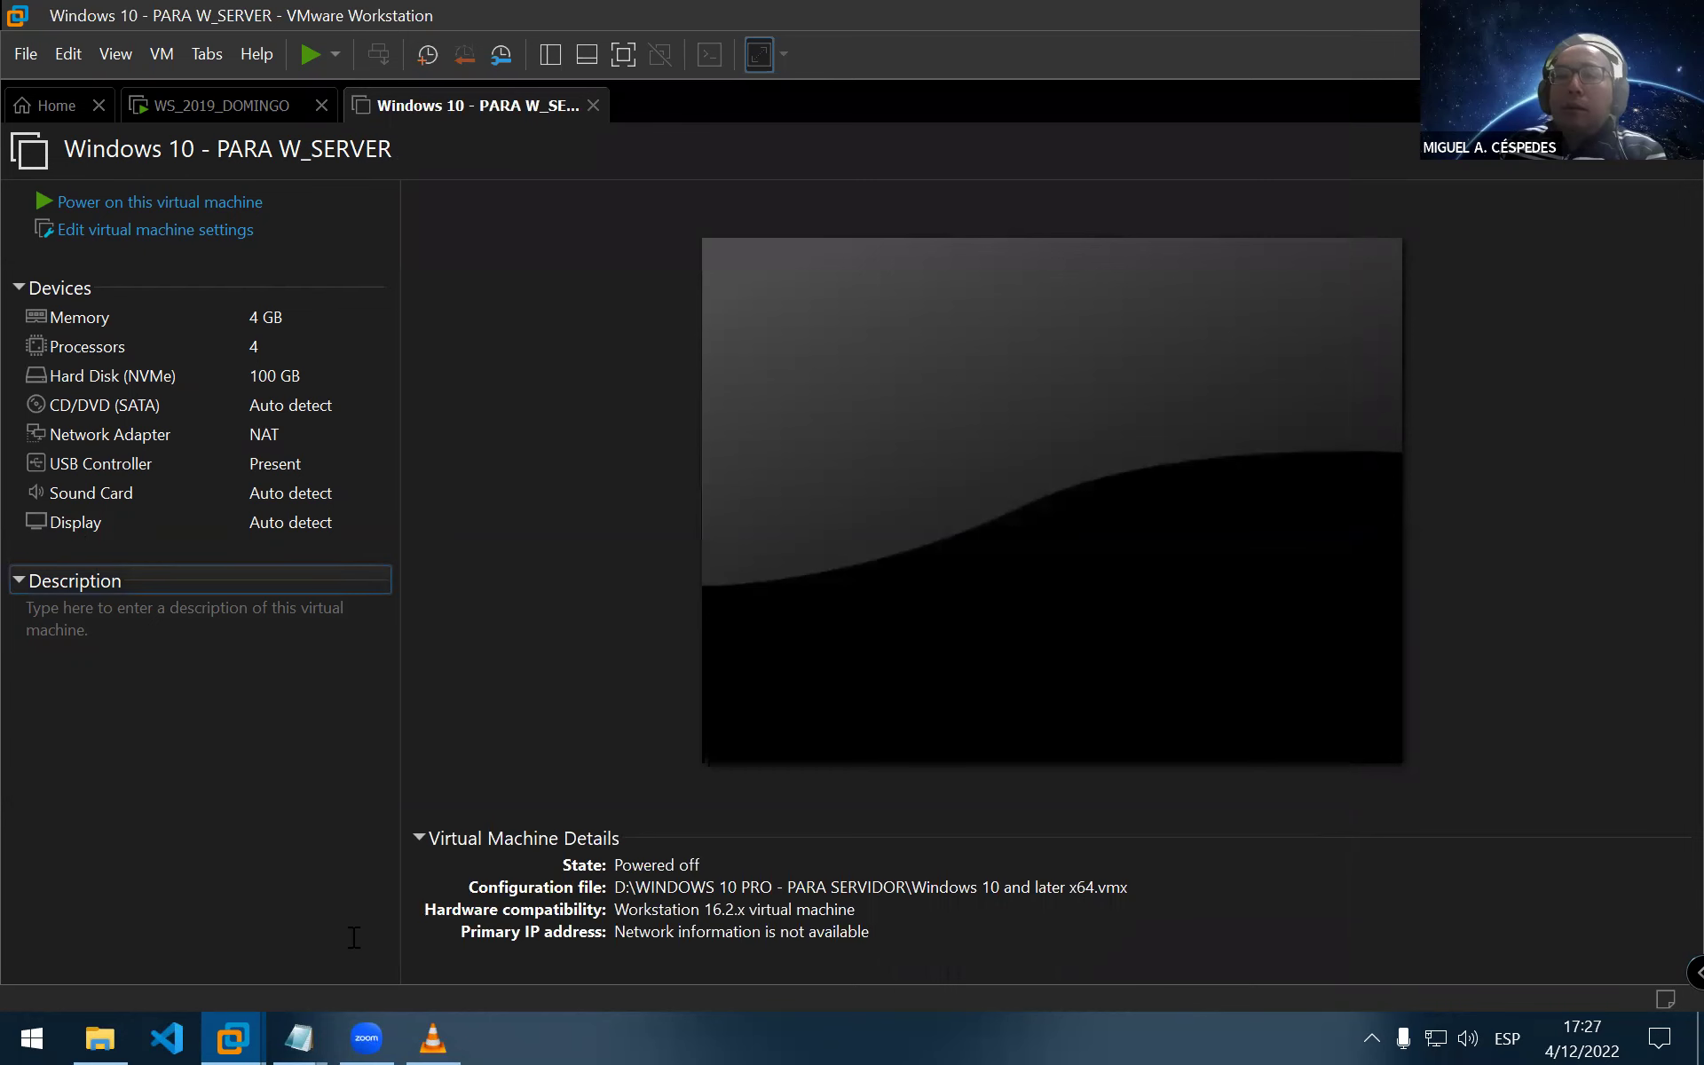
Skim the VLC DHCP tutorial's lease duration, WINS and ipconfig sections around 08:09
left_click(454, 1022)
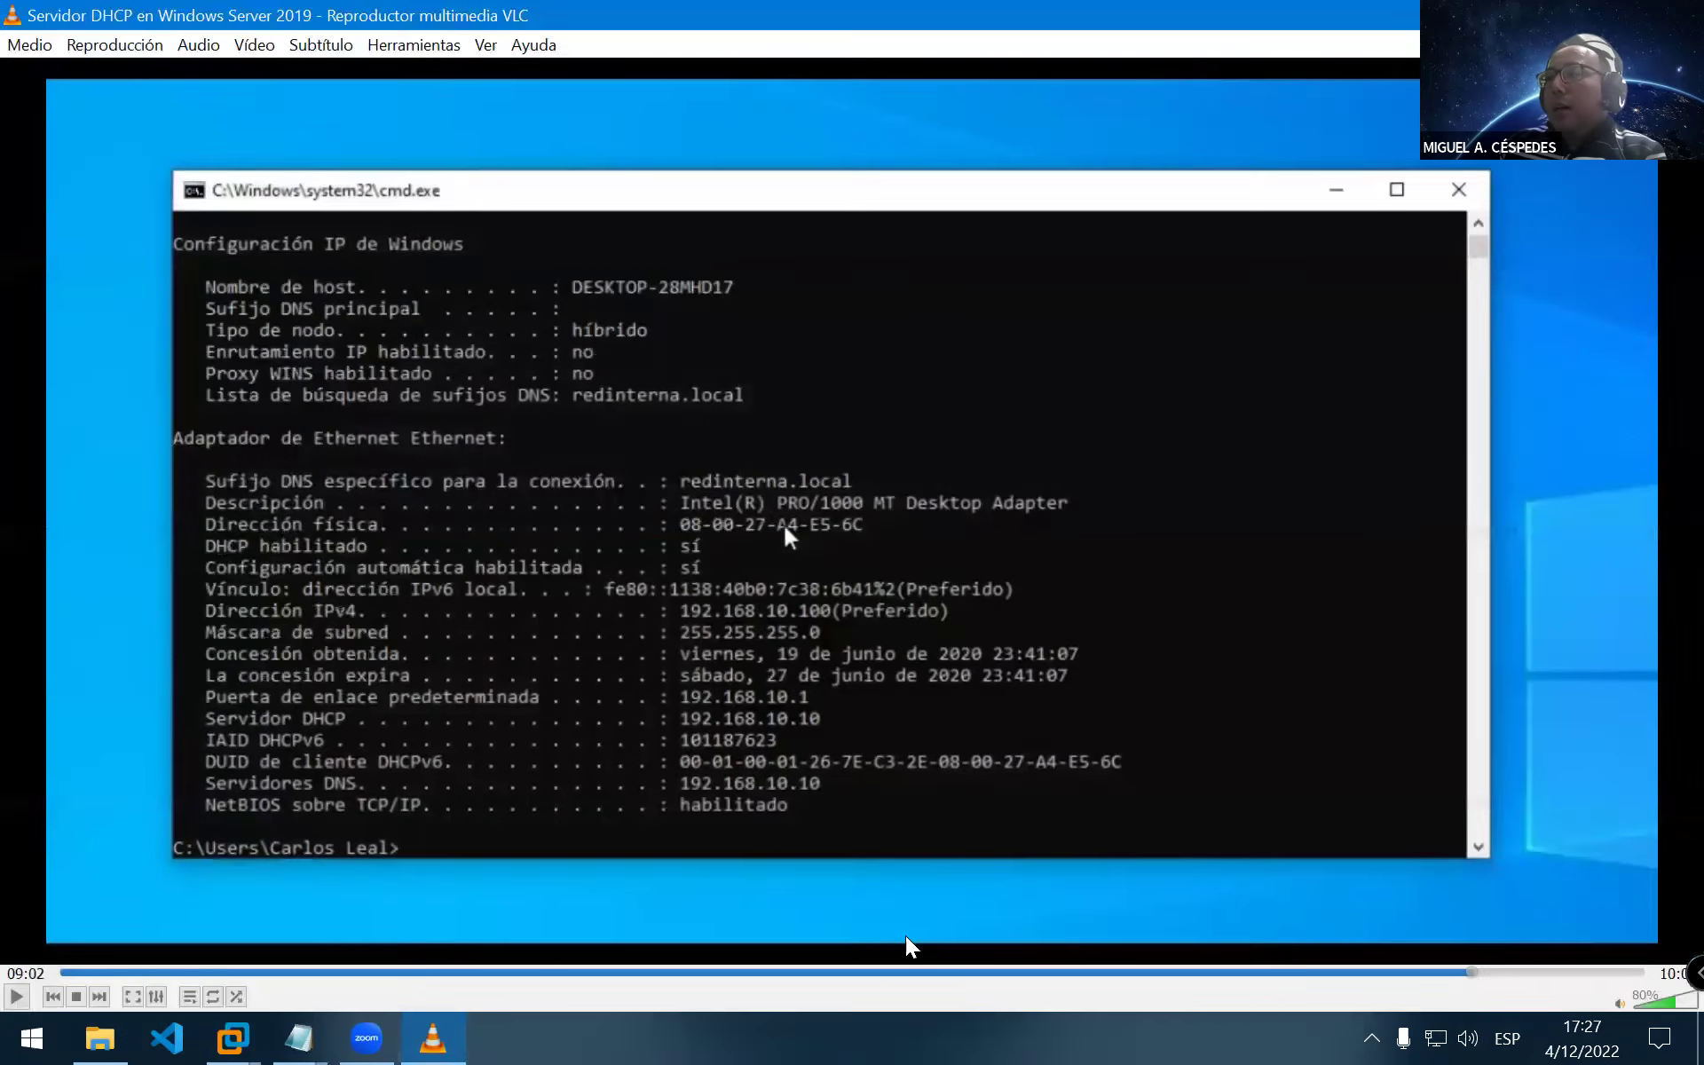
left_click(1025, 979)
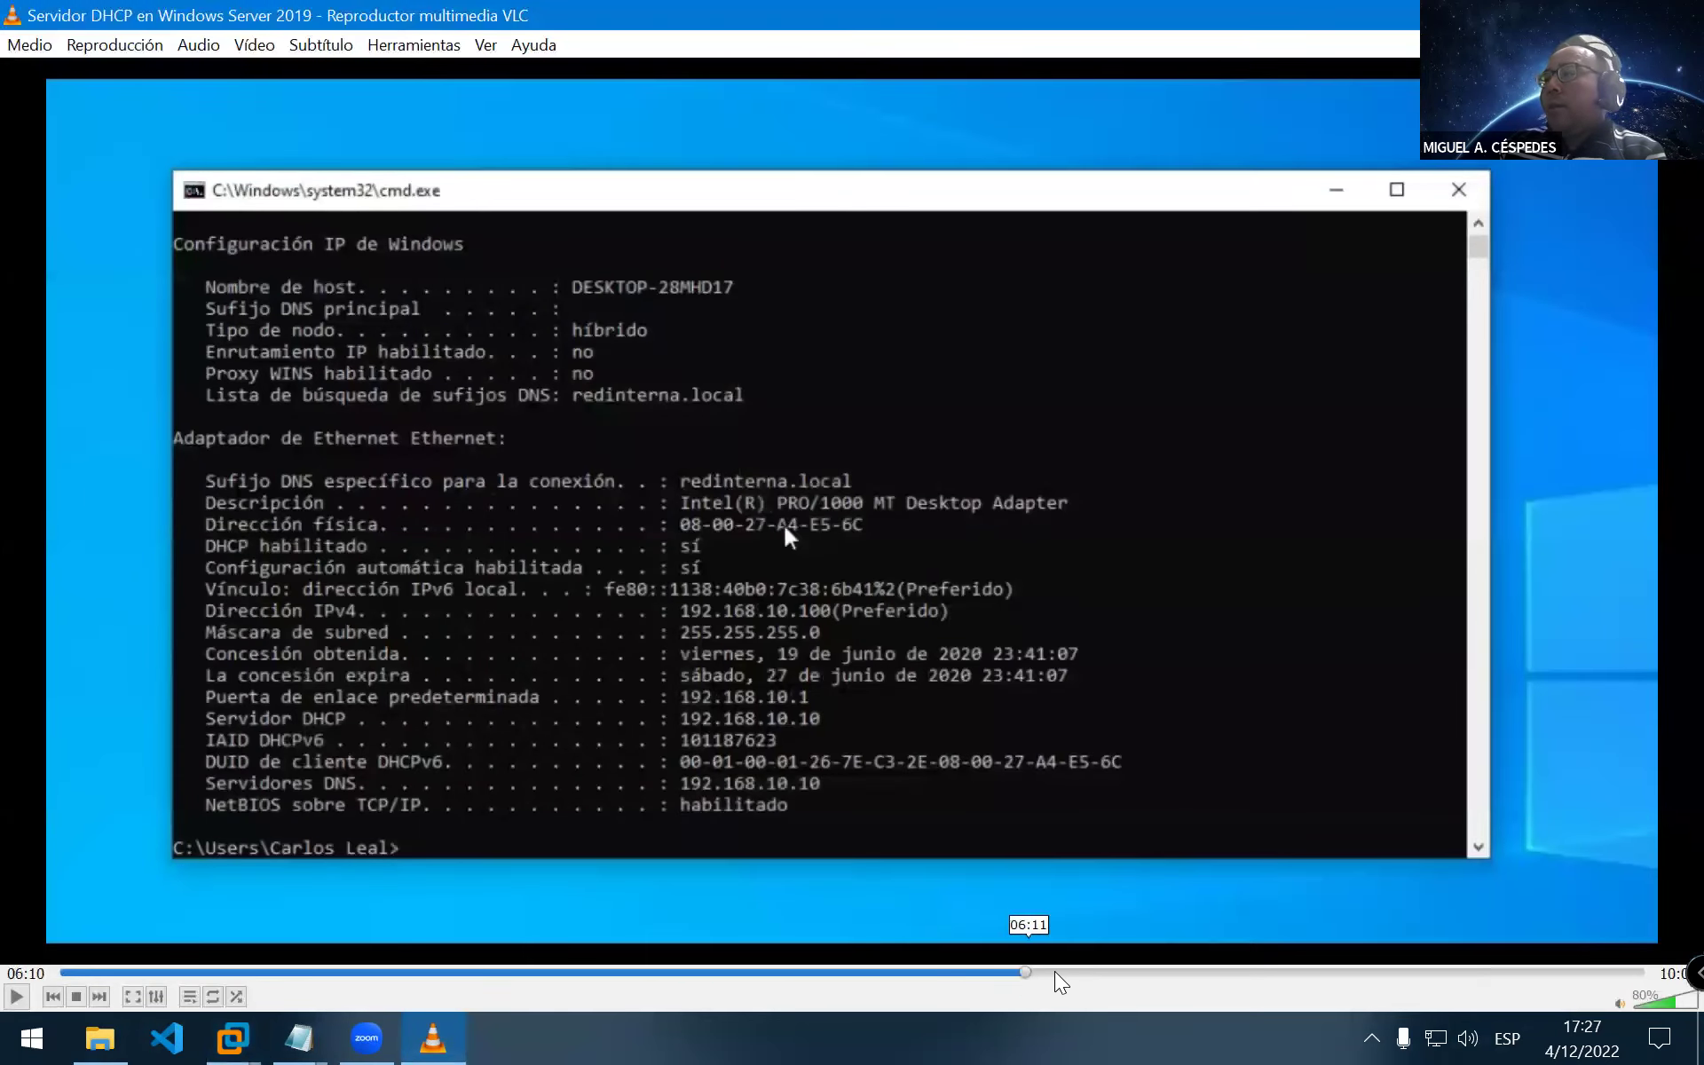
left_click(1084, 969)
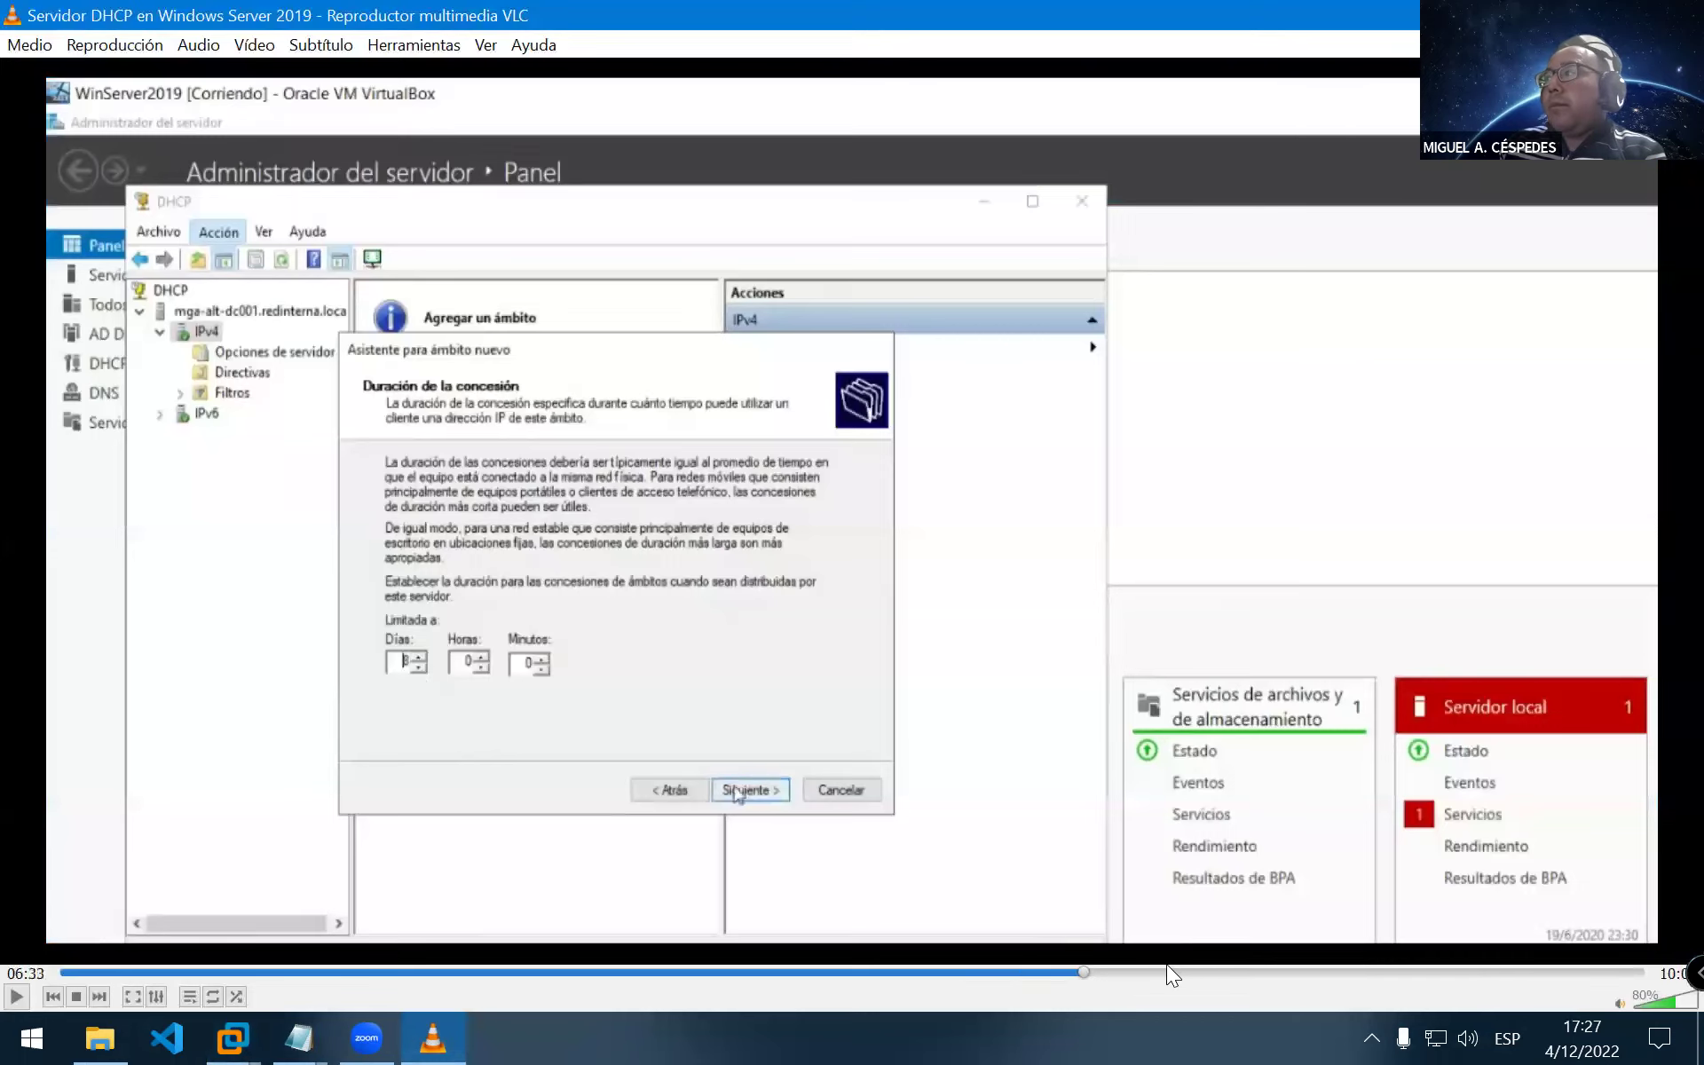
left_click(1237, 967)
left_click(1335, 974)
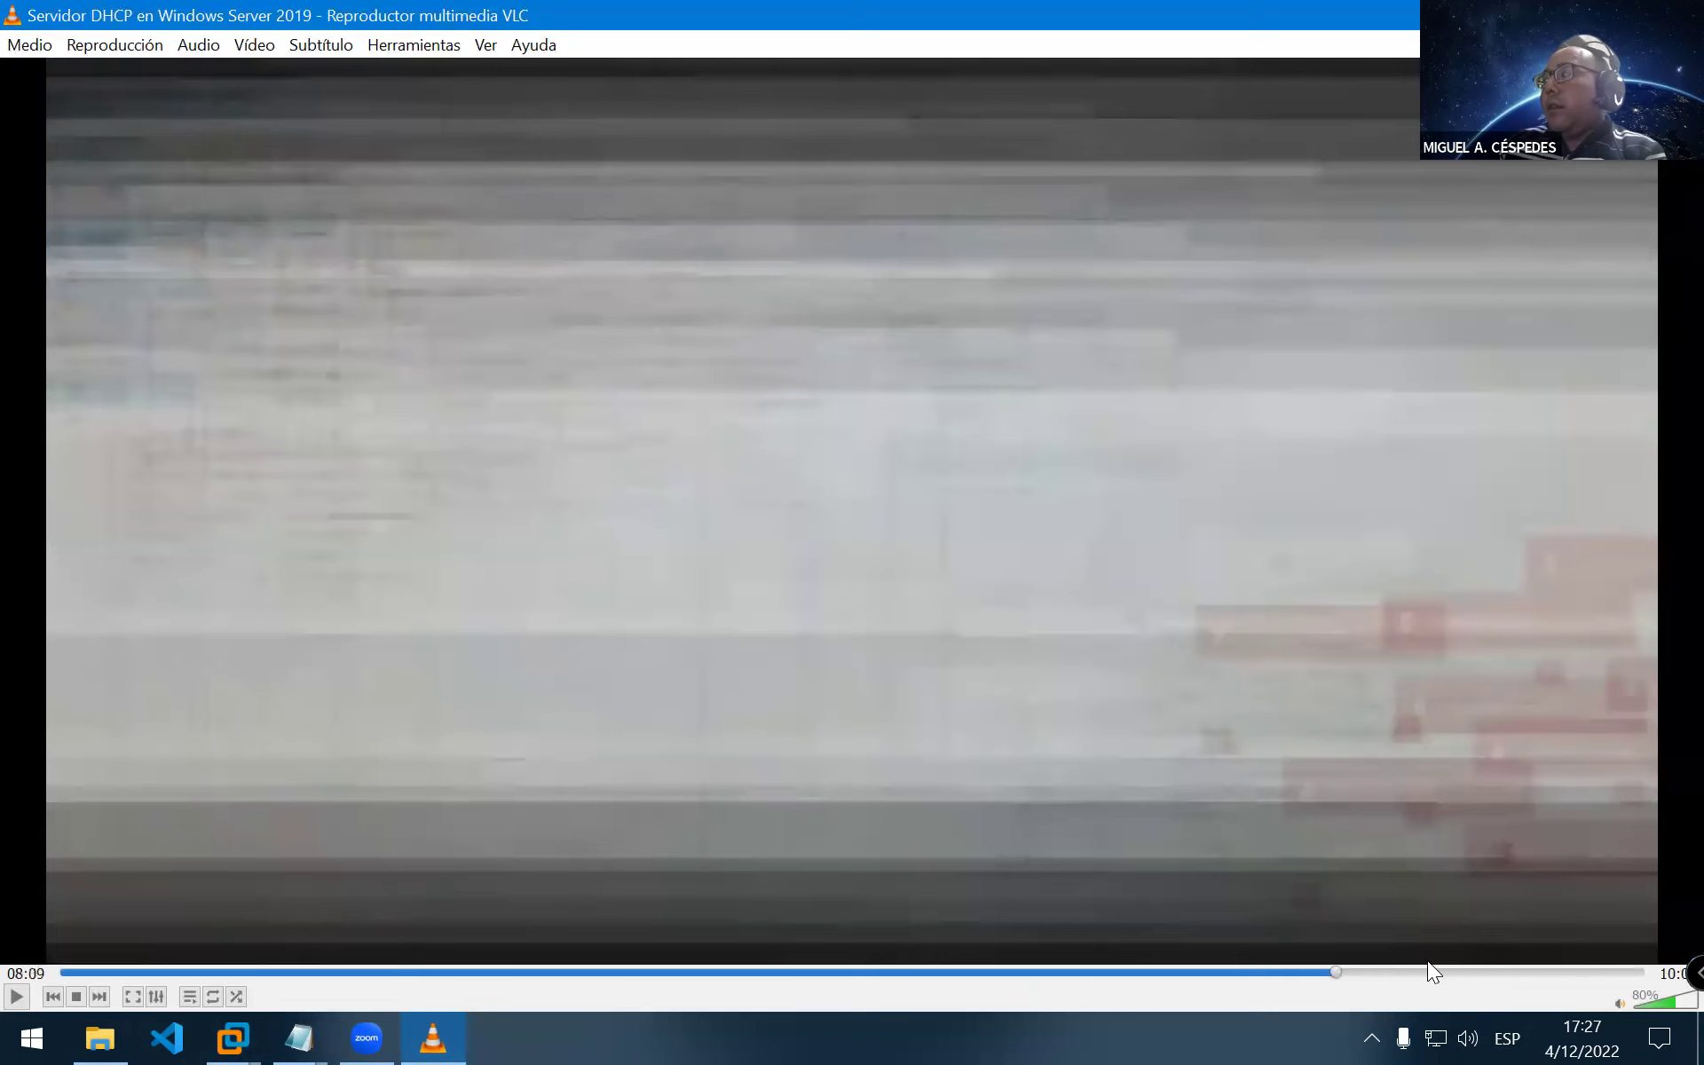
left_click(1459, 969)
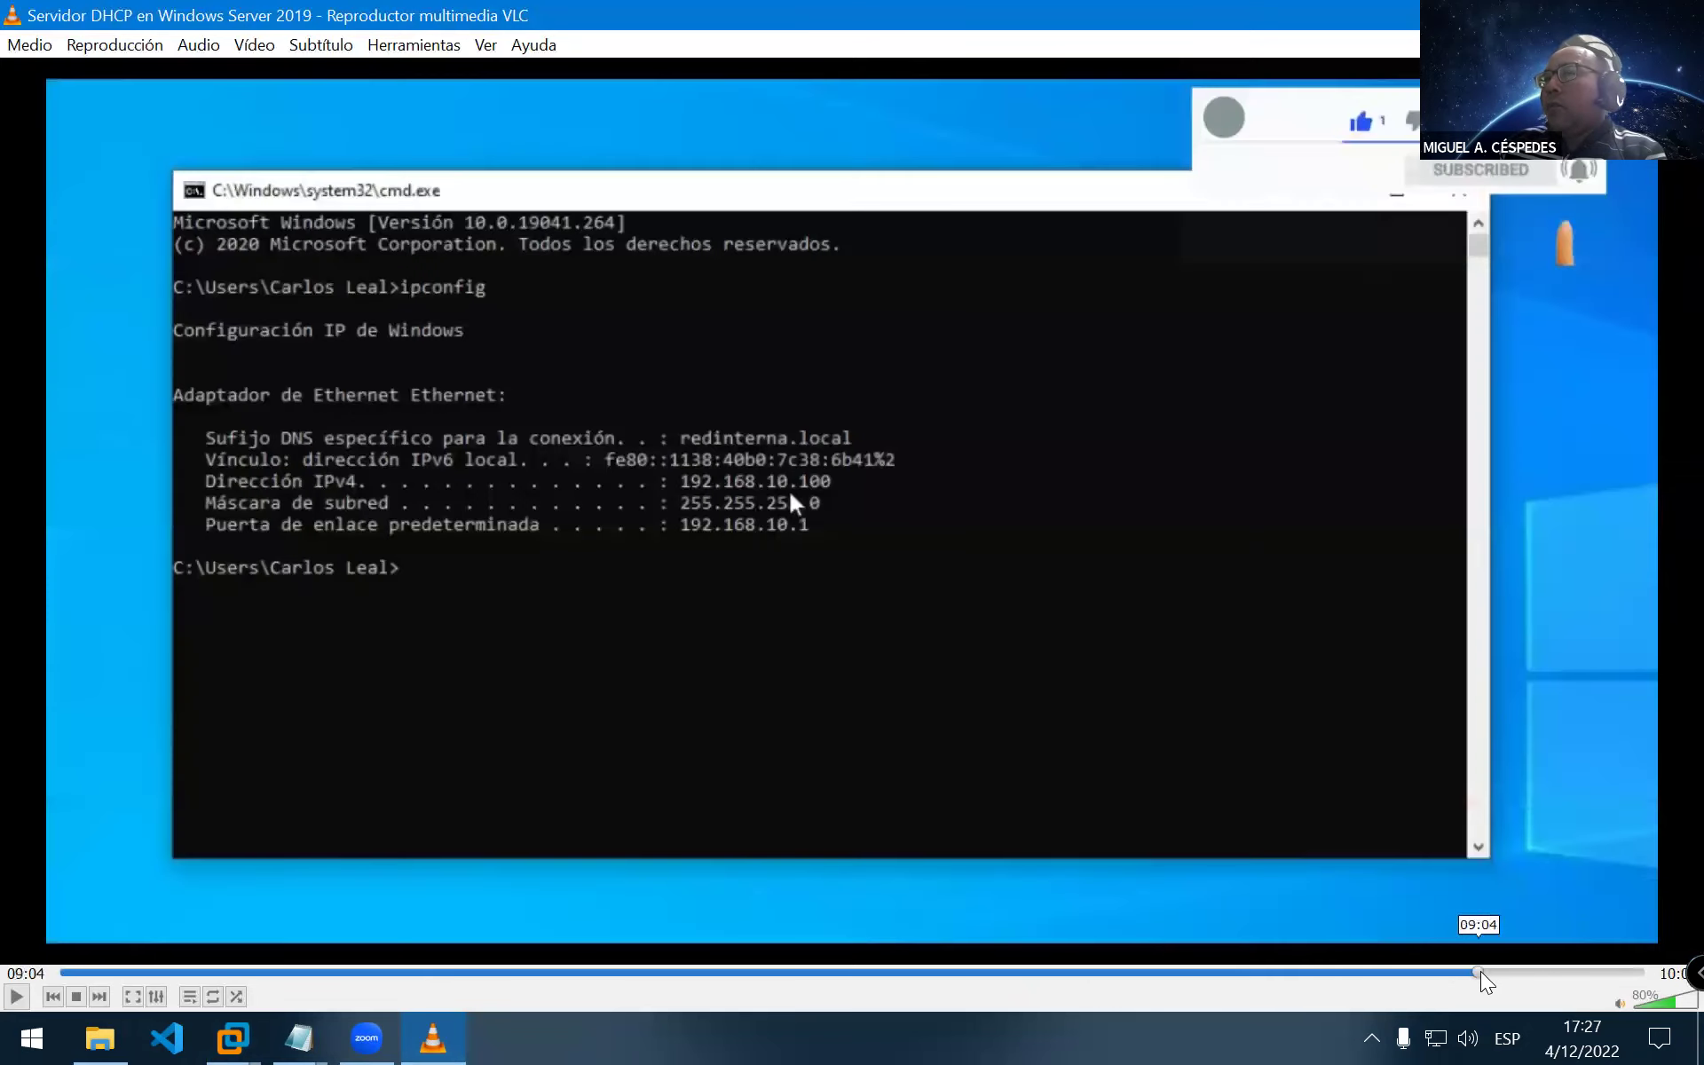
Revisit the ipconfig /all, DHCP scope and client login parts, then return to VMware Workstation
left_click(1416, 969)
left_click(1389, 968)
left_click(1374, 965)
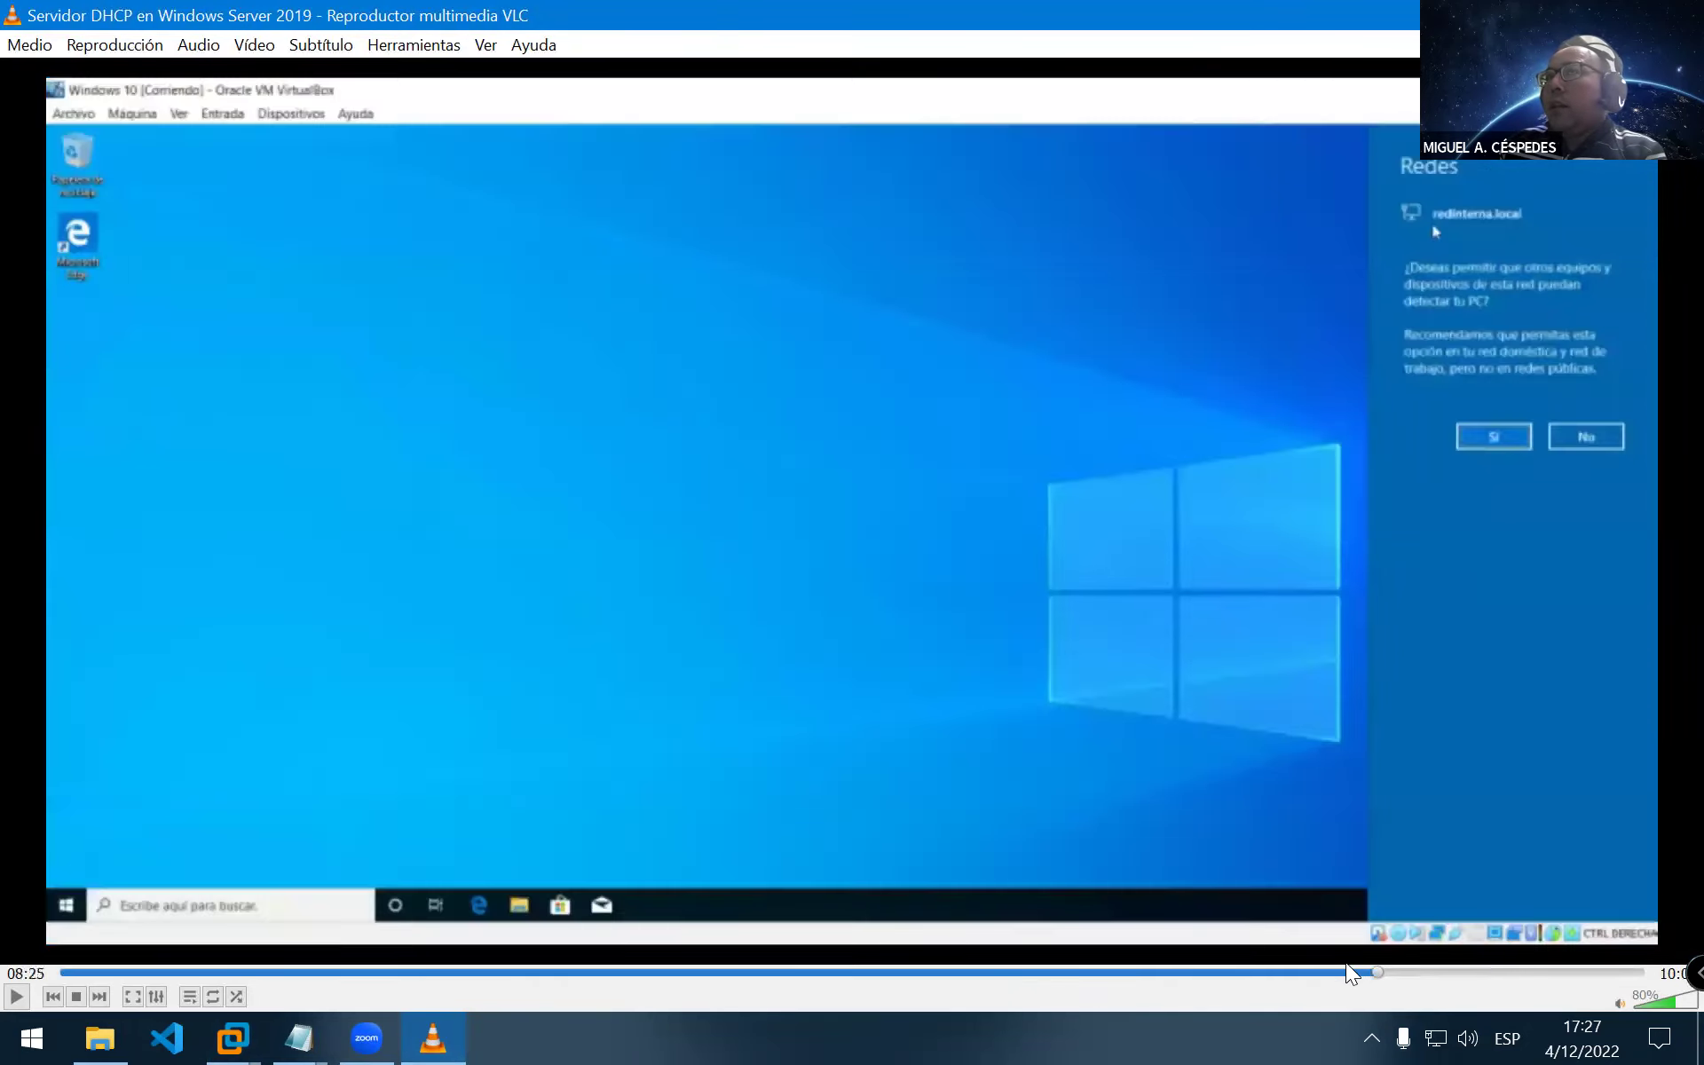
left_click(1278, 969)
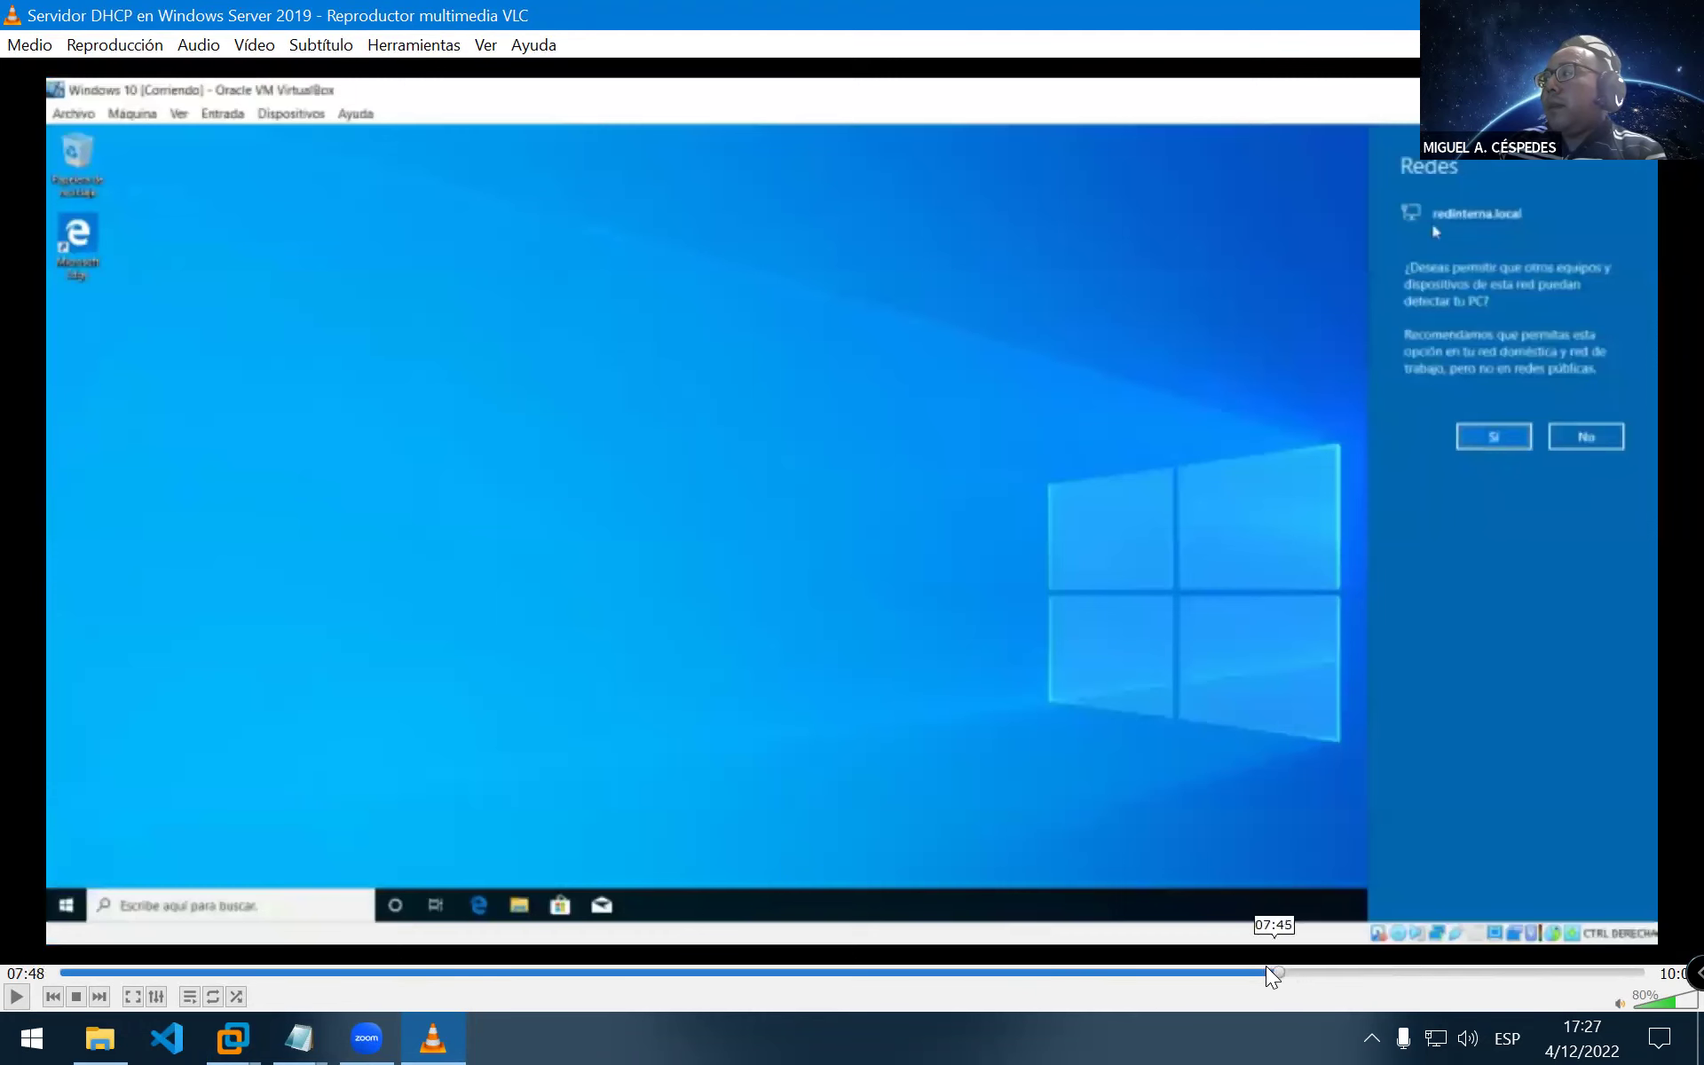
left_click(1304, 974)
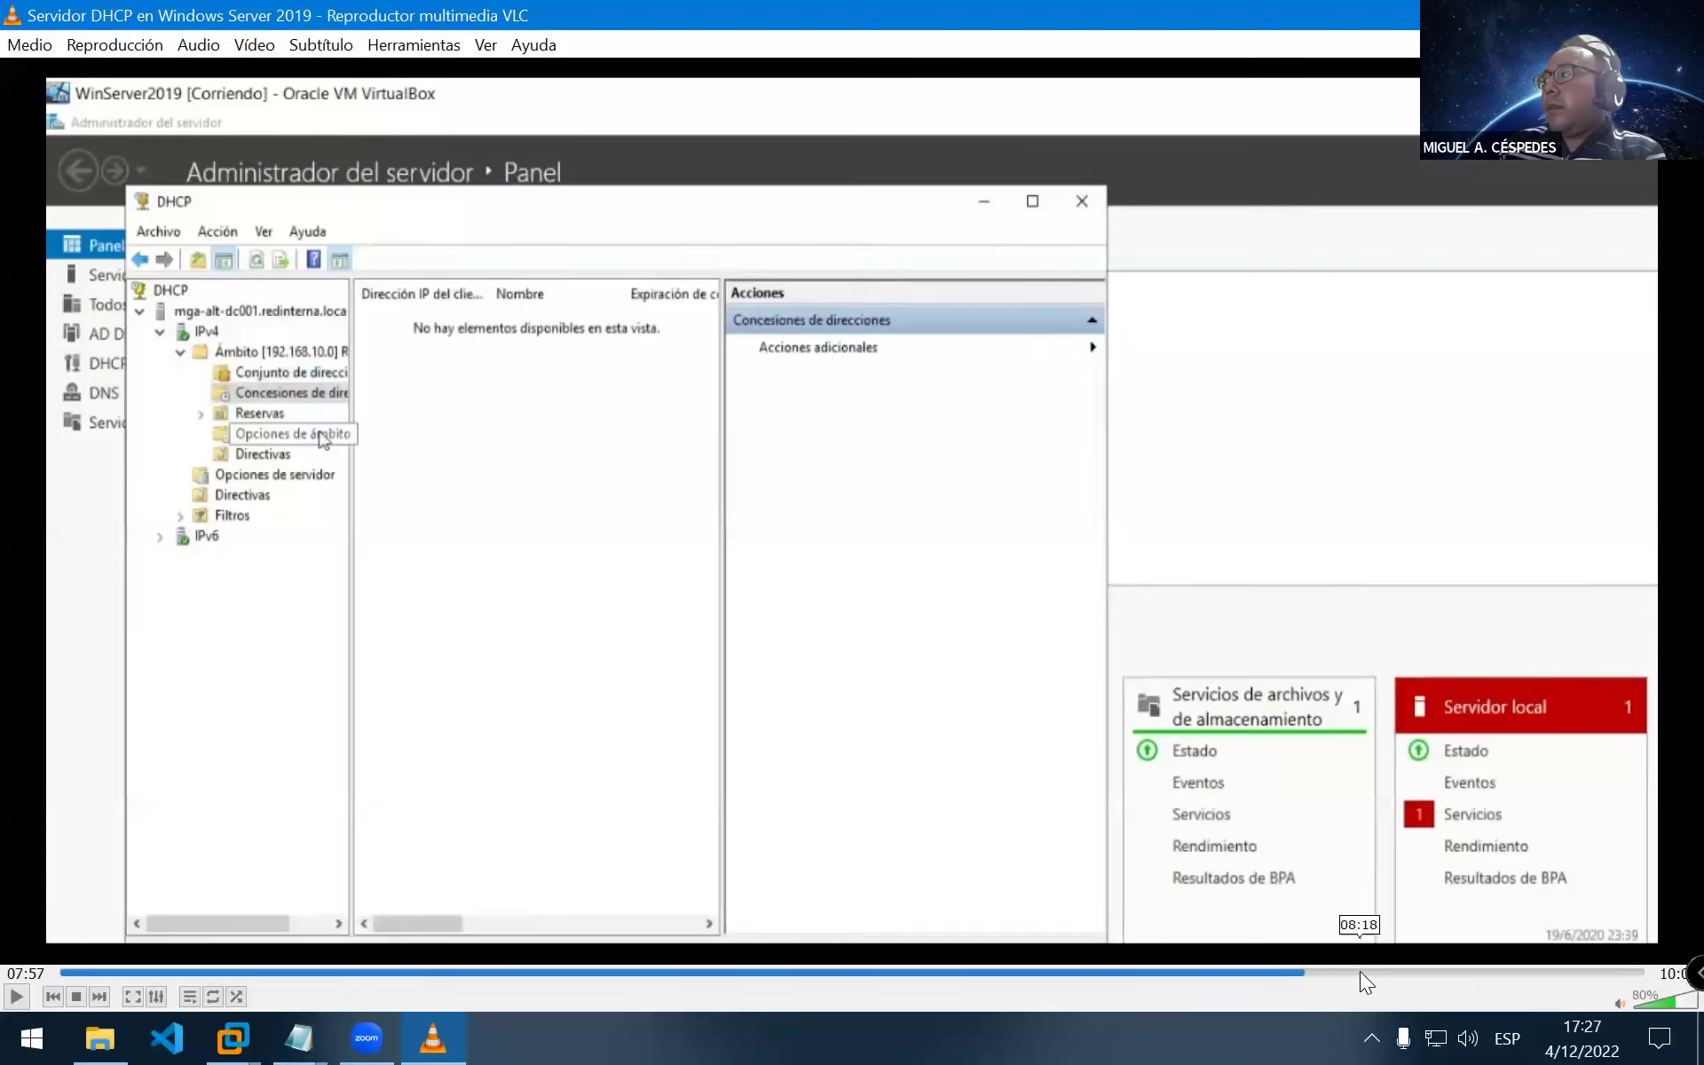
left_click(1358, 971)
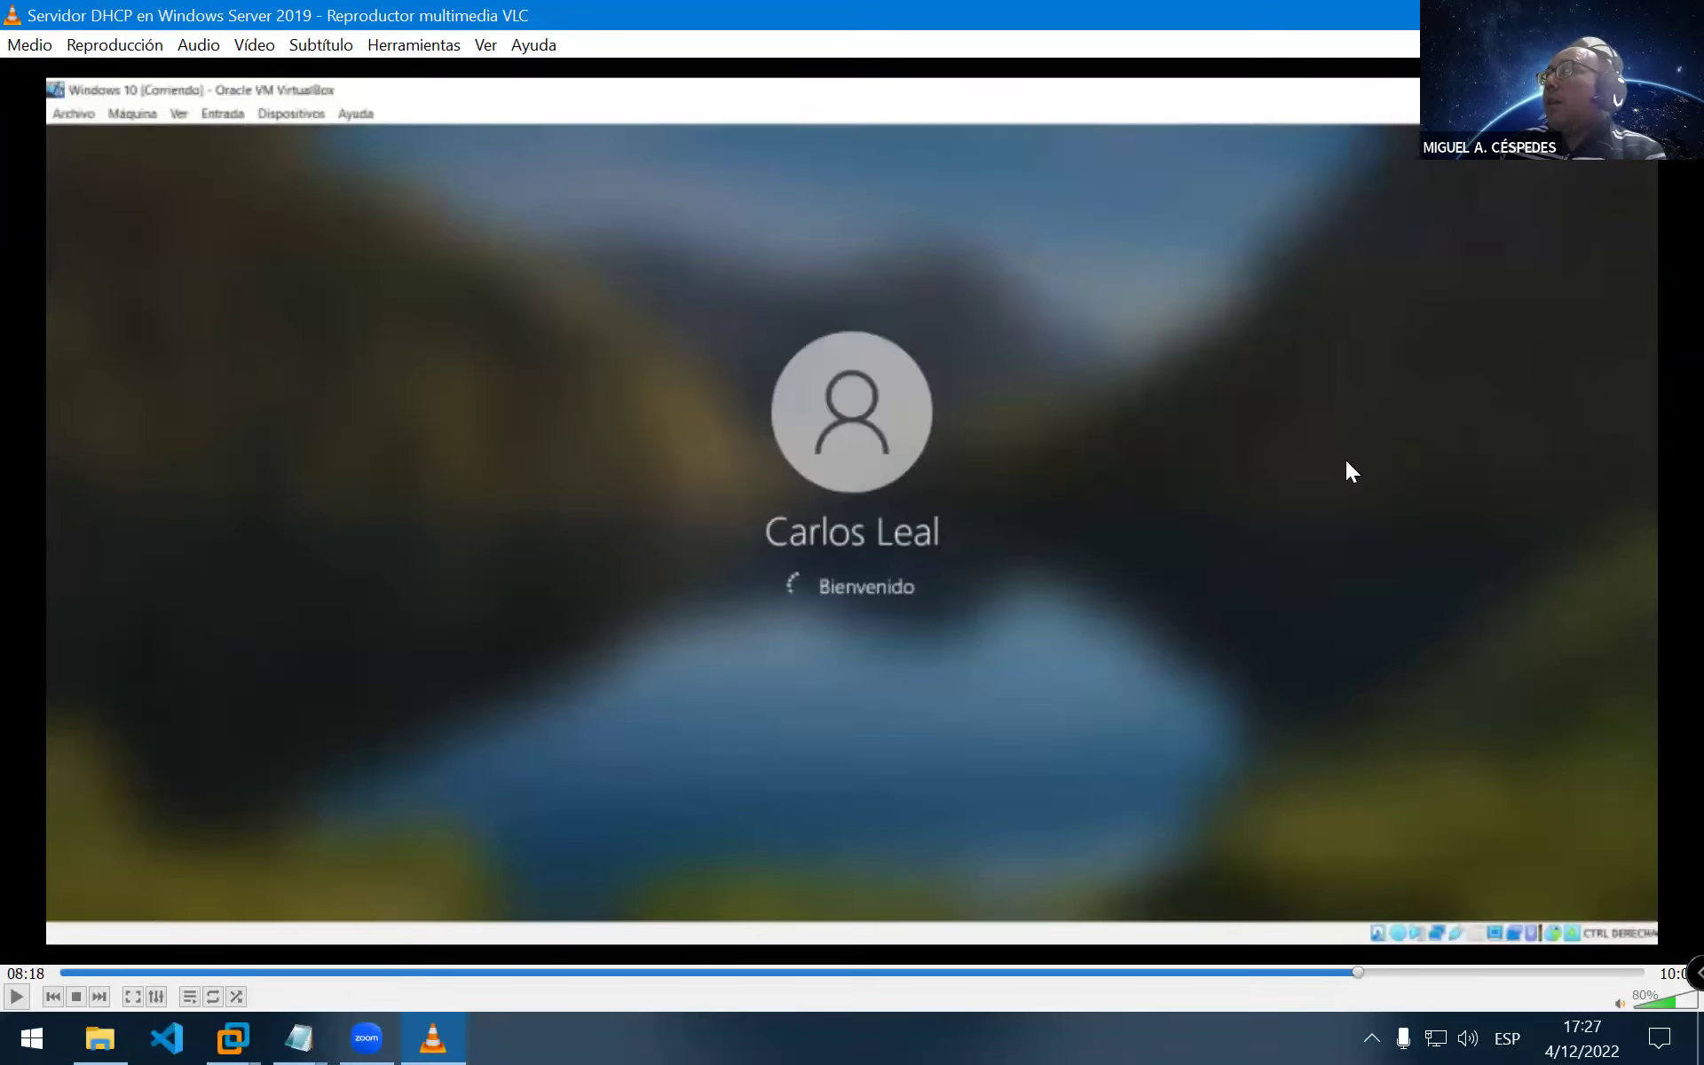
key("alt+Tab")
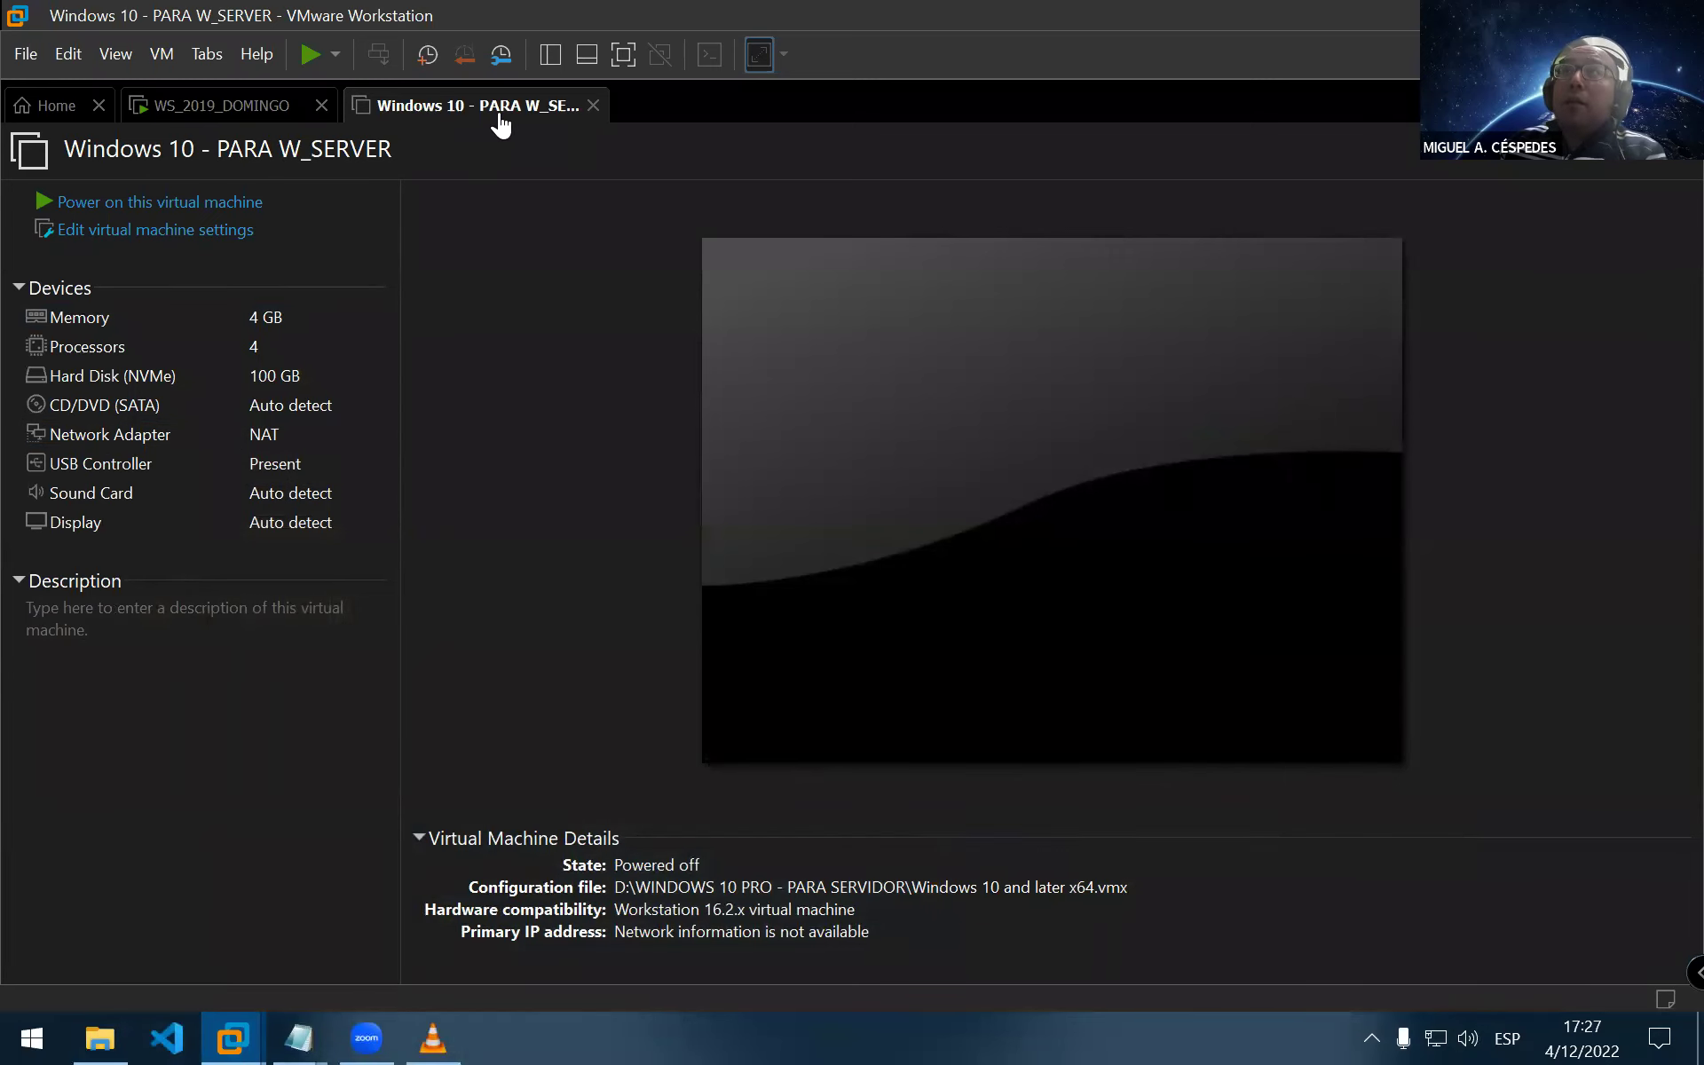
Switch to the WS_2019_DOMINGO tab and launch Administrador del servidor from the guest Start menu
left_click(197, 109)
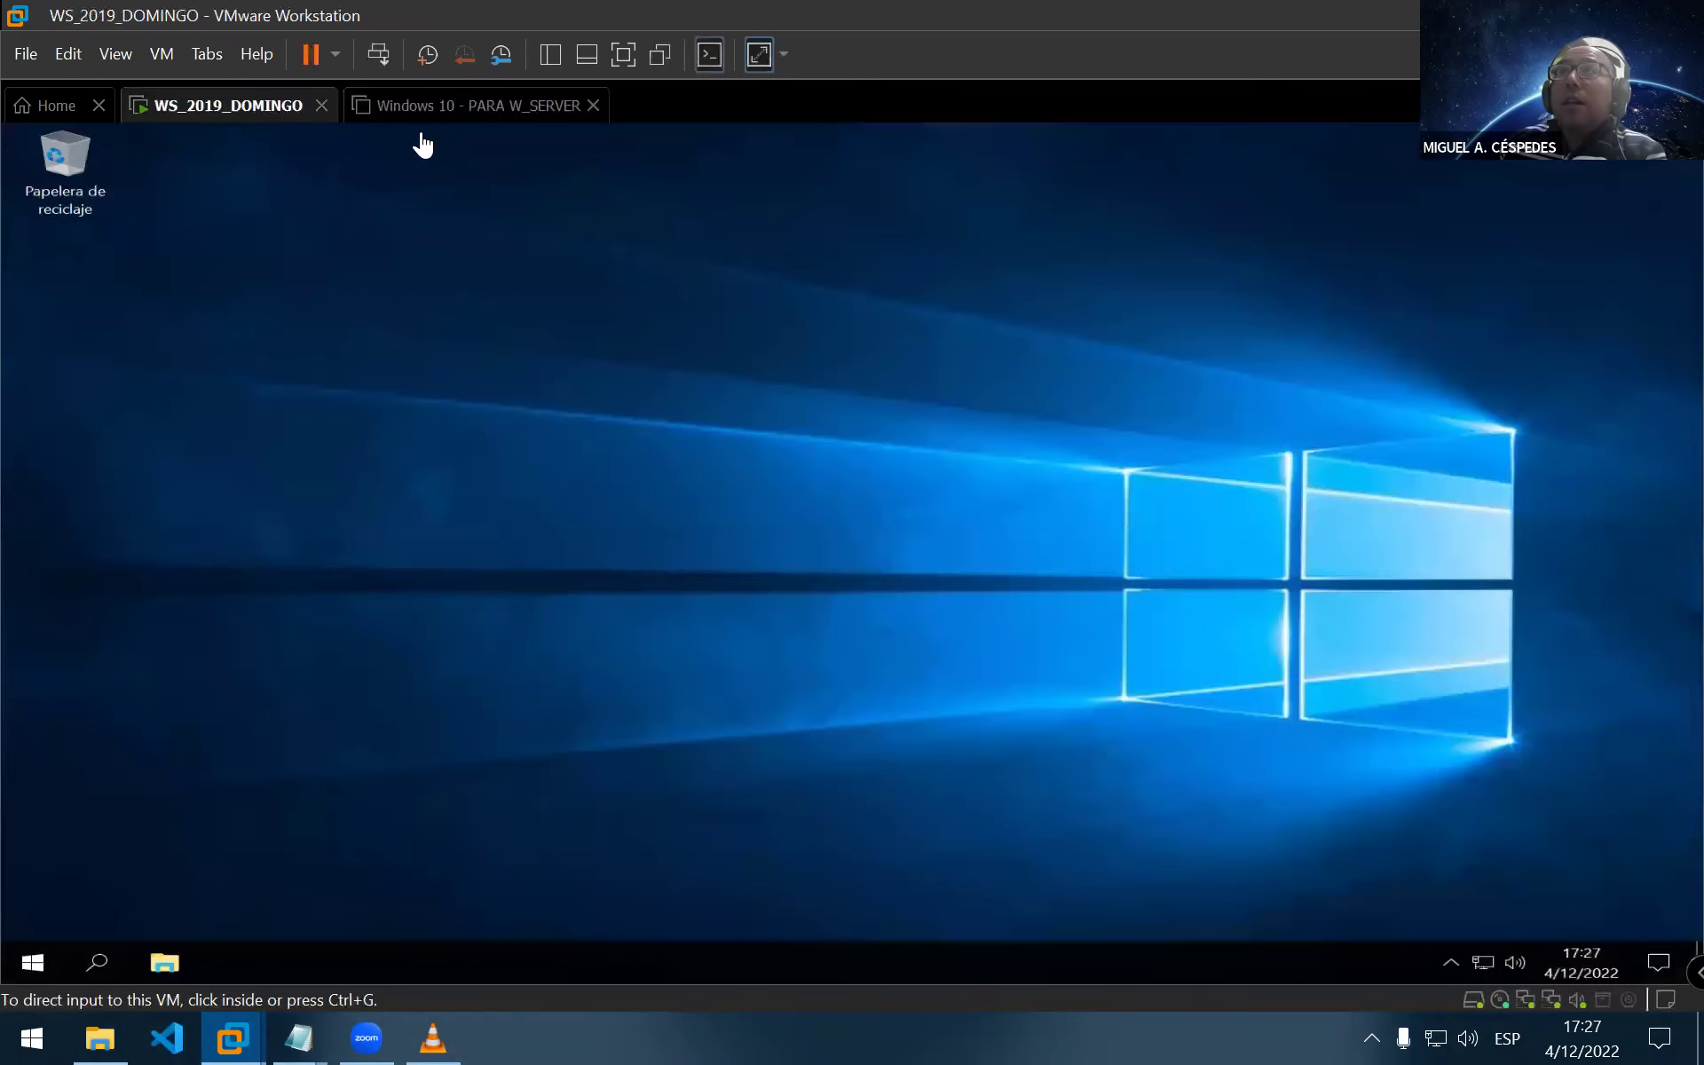
left_click(471, 105)
left_click(202, 113)
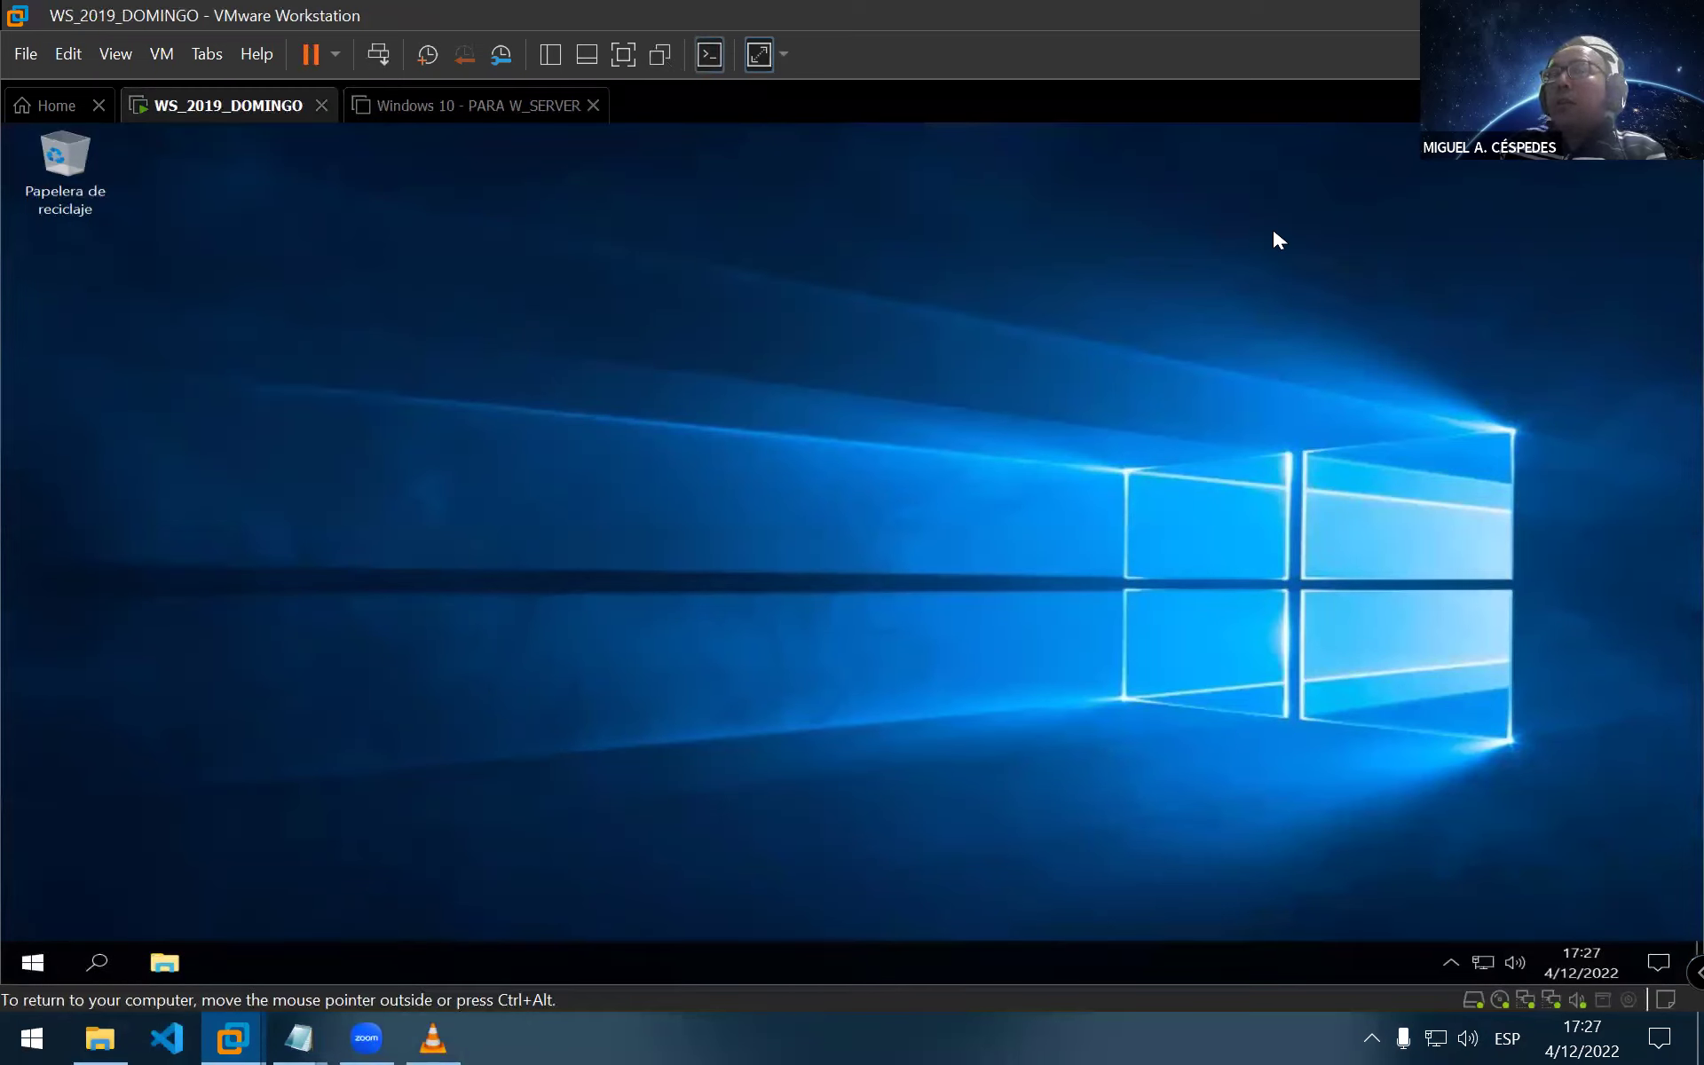
left_click(33, 963)
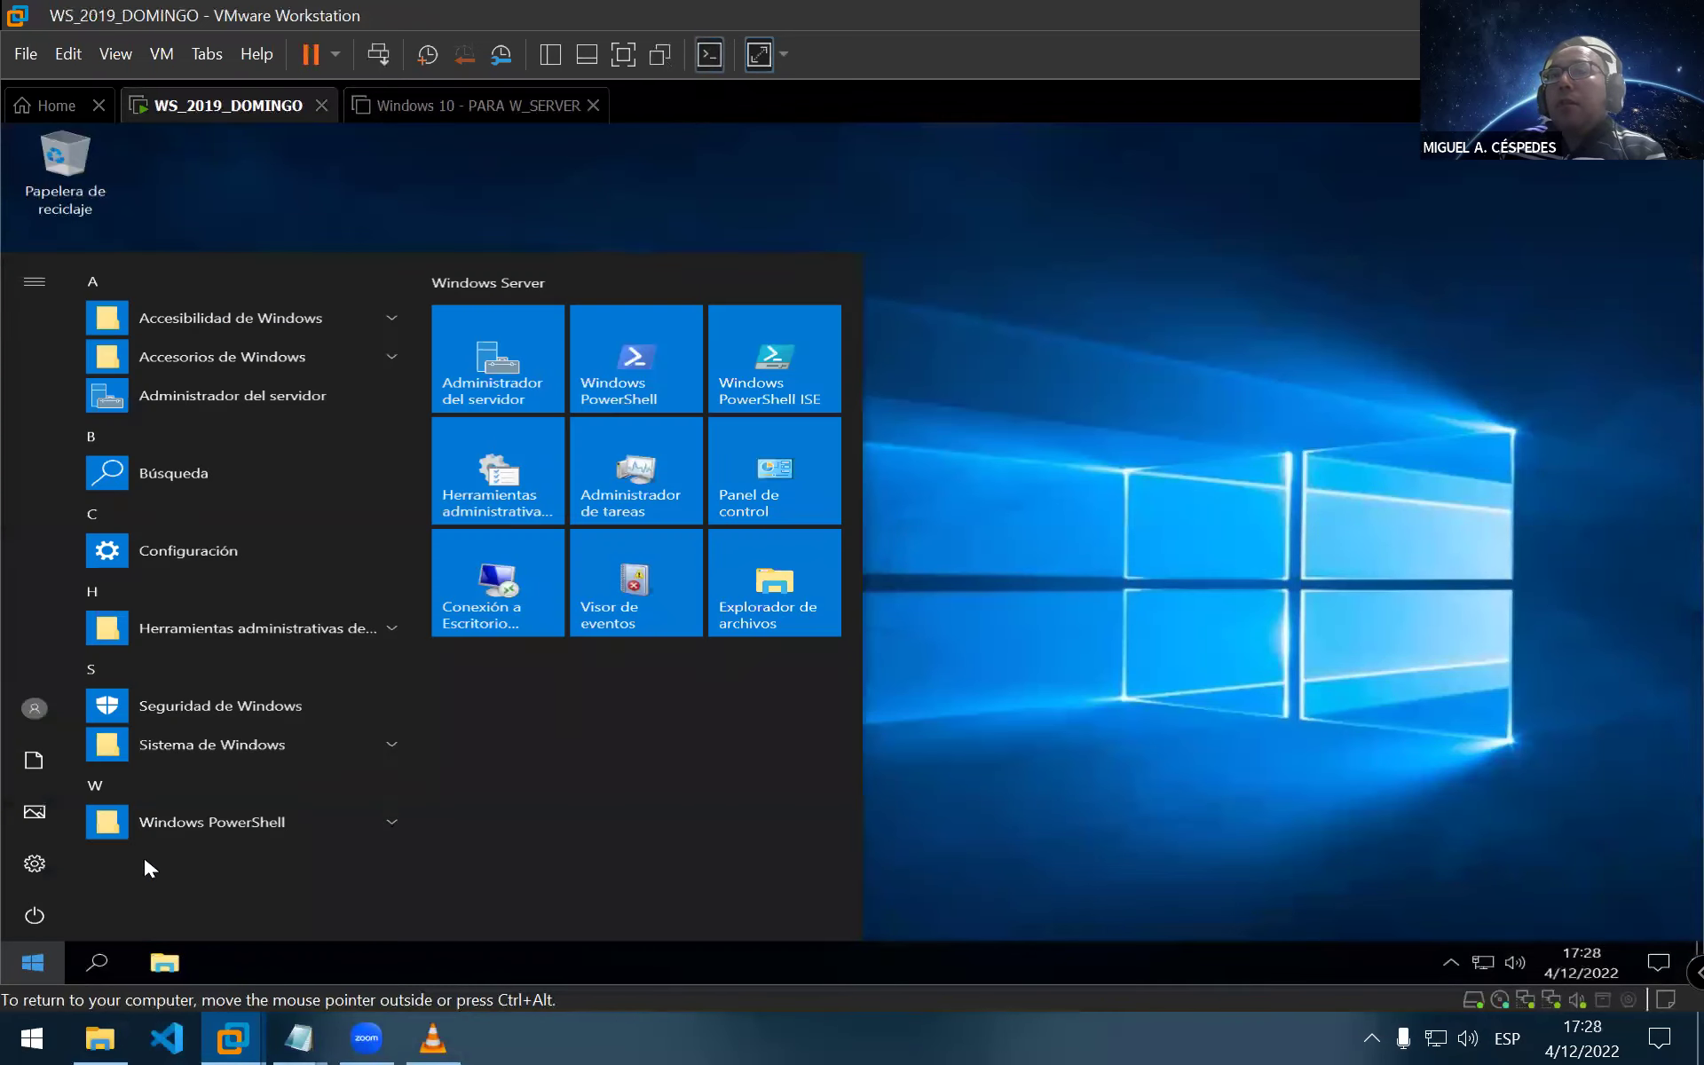
left_click(508, 366)
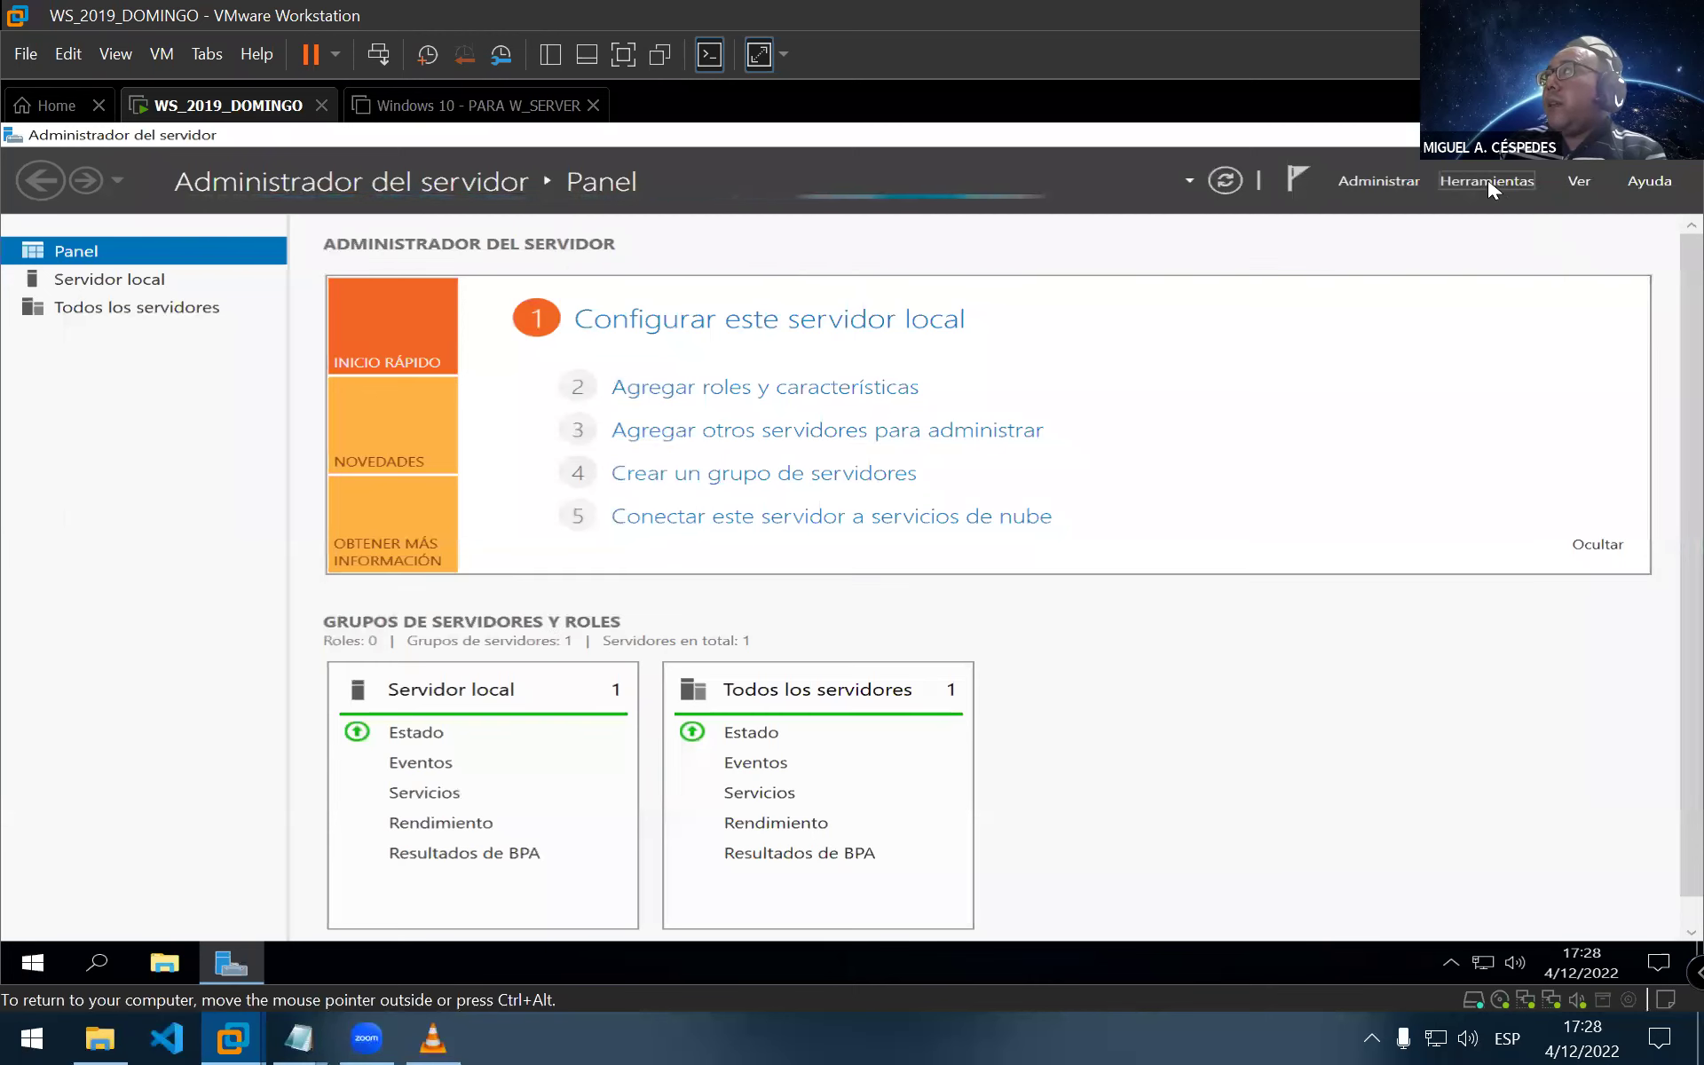
left_click(1388, 174)
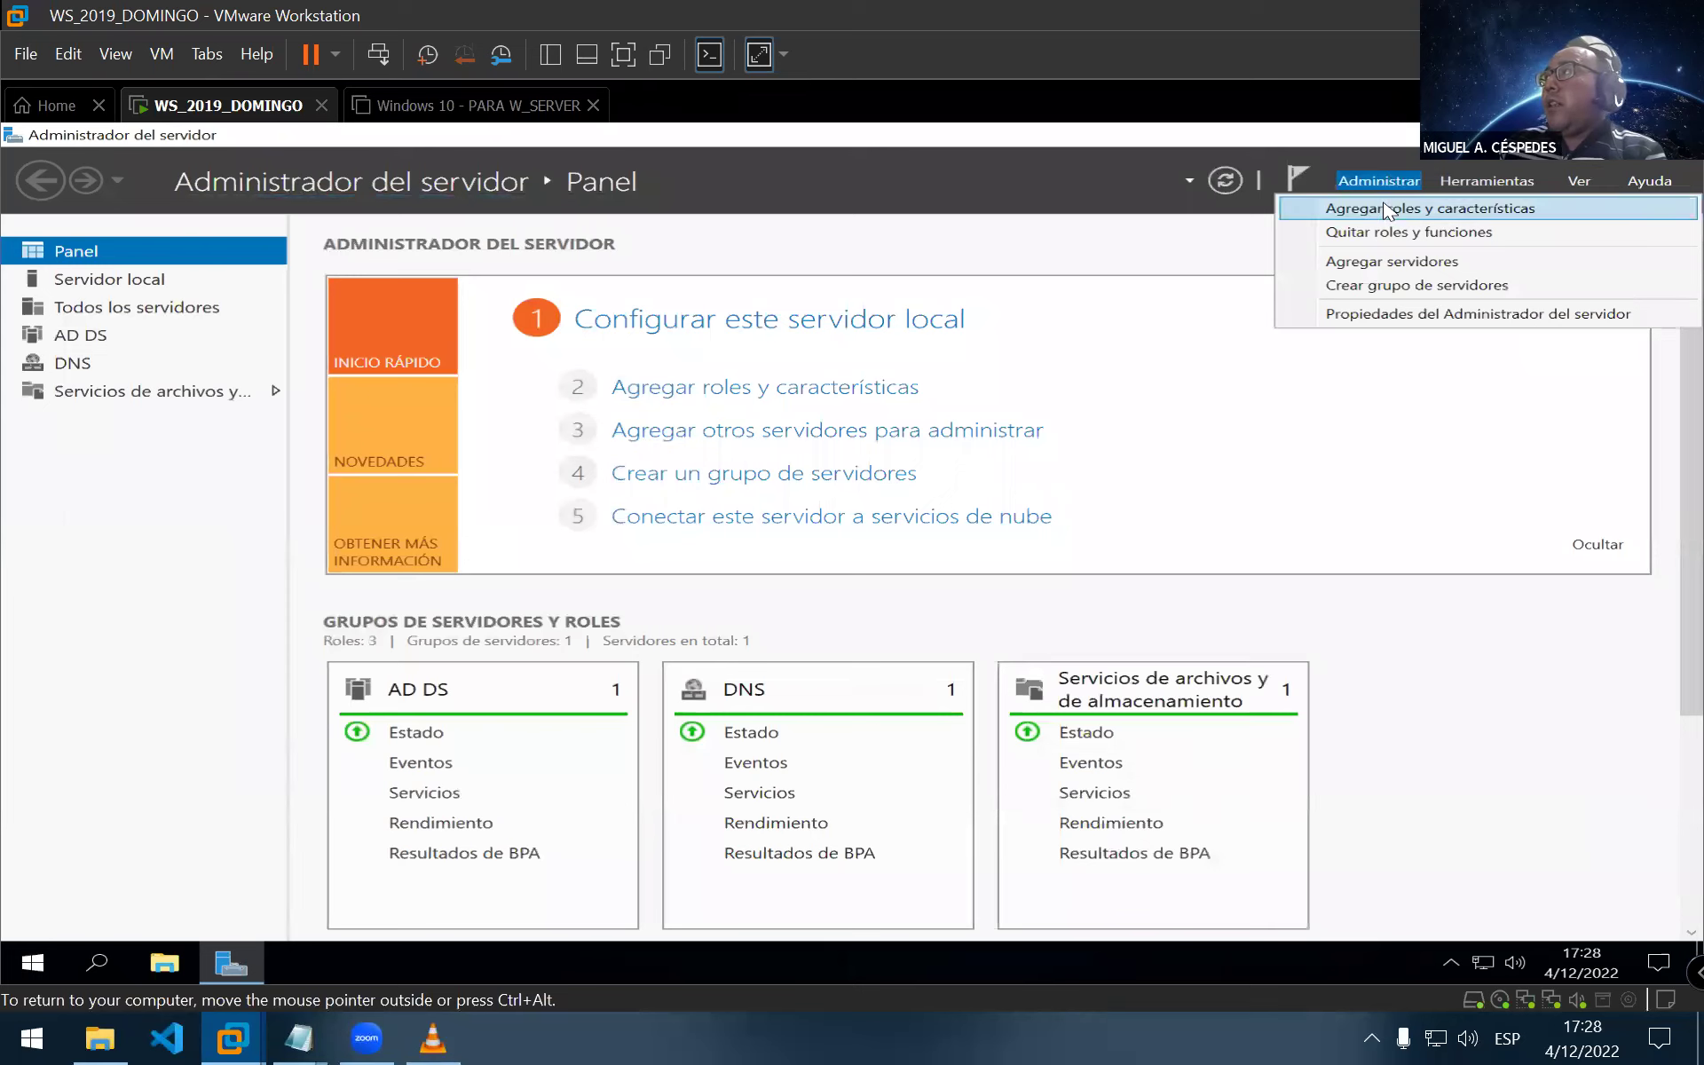
Start Agregar roles y características from the Administrar menu and pass the introduction page
left_click(1511, 176)
left_click(1510, 176)
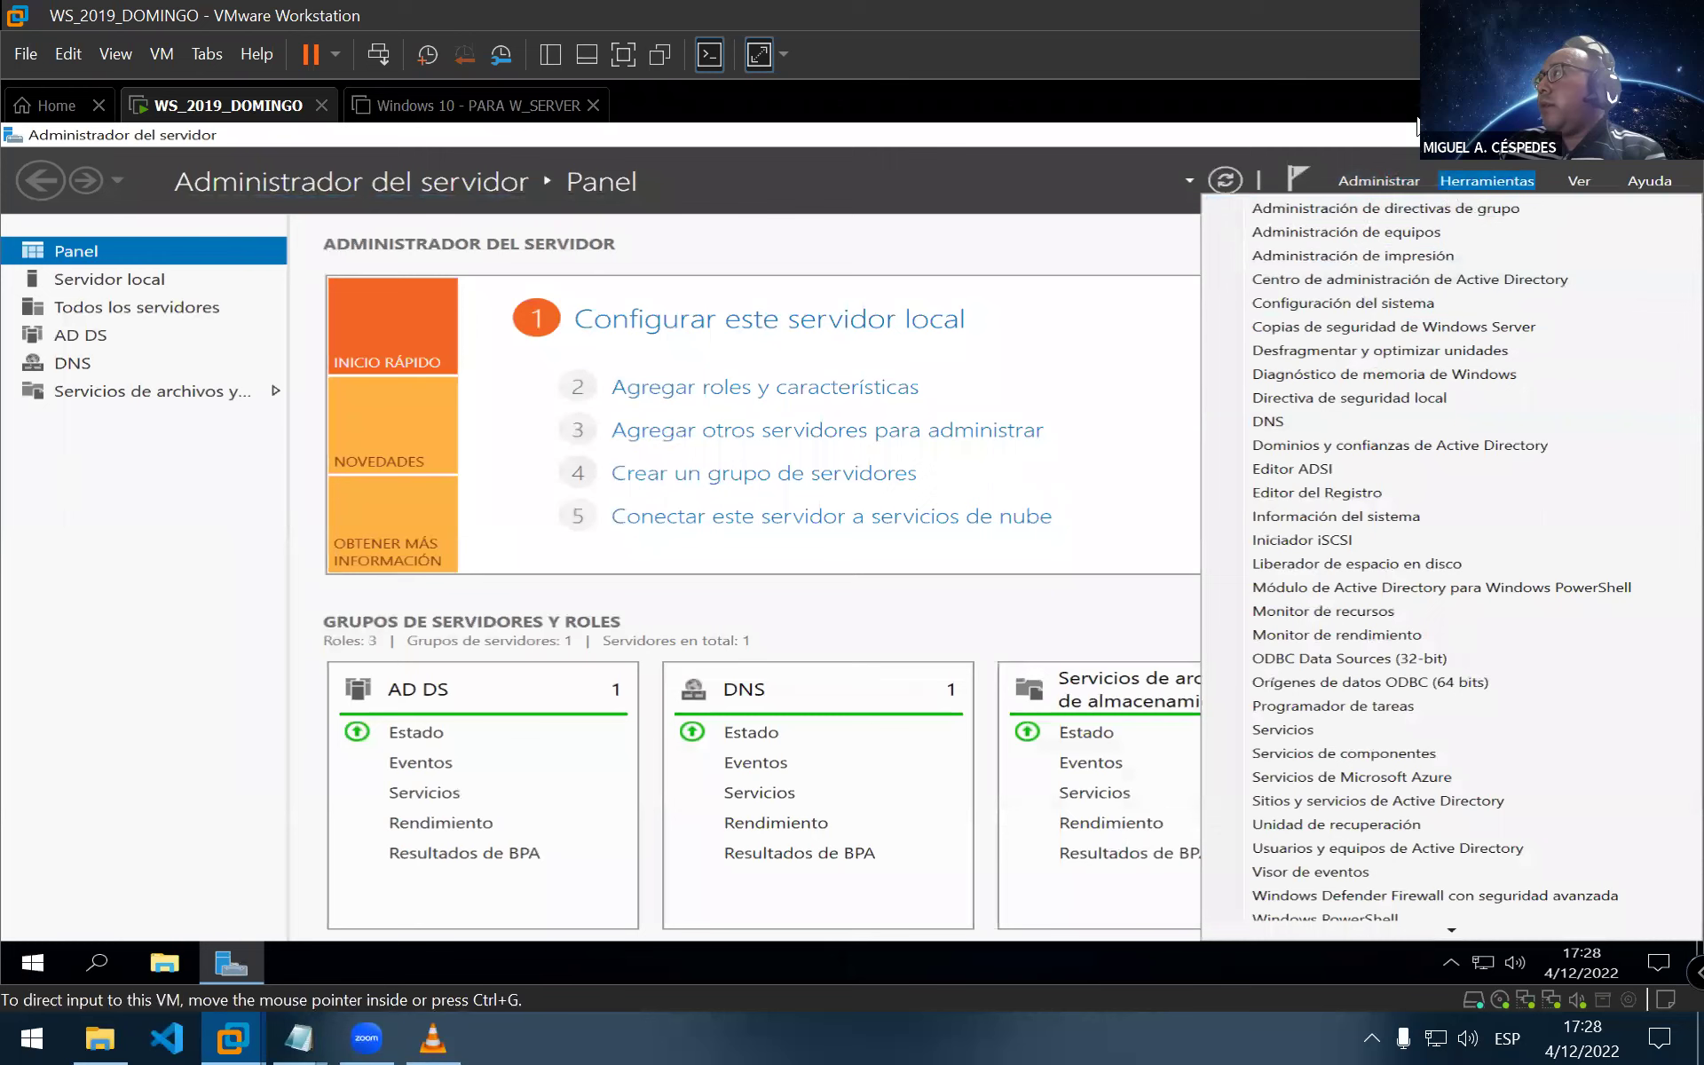
left_click(1388, 168)
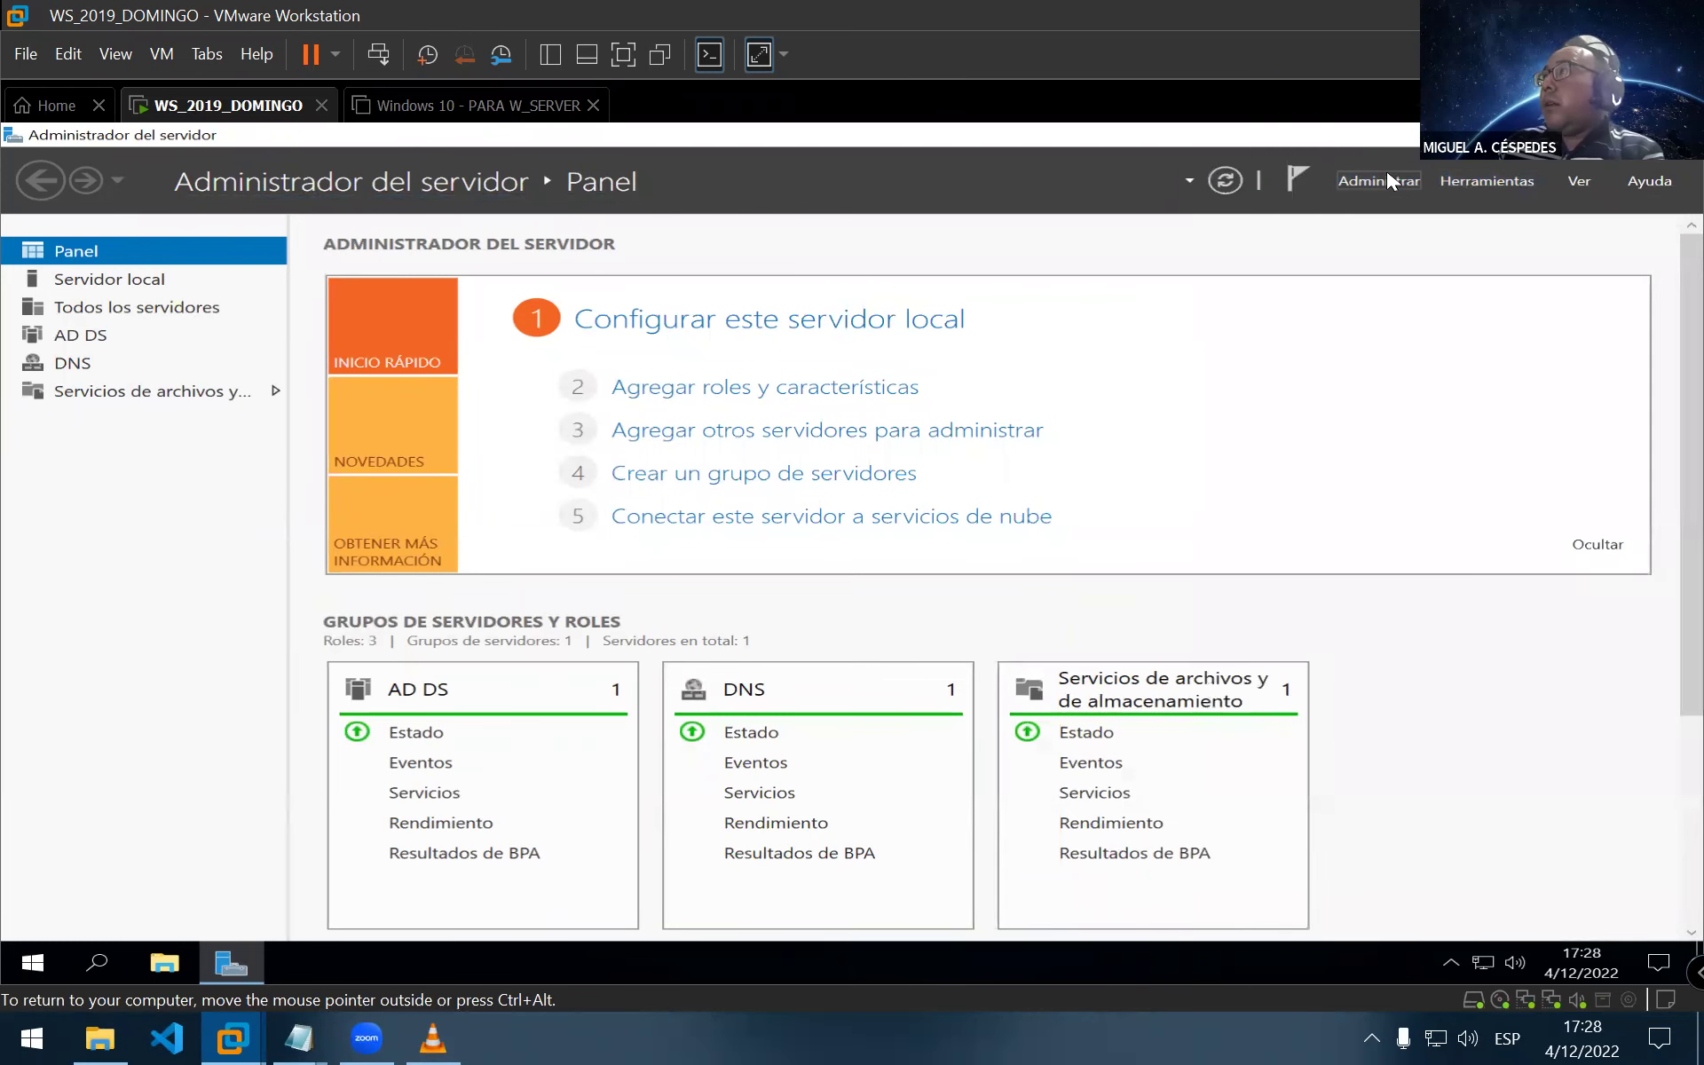
left_click(1384, 177)
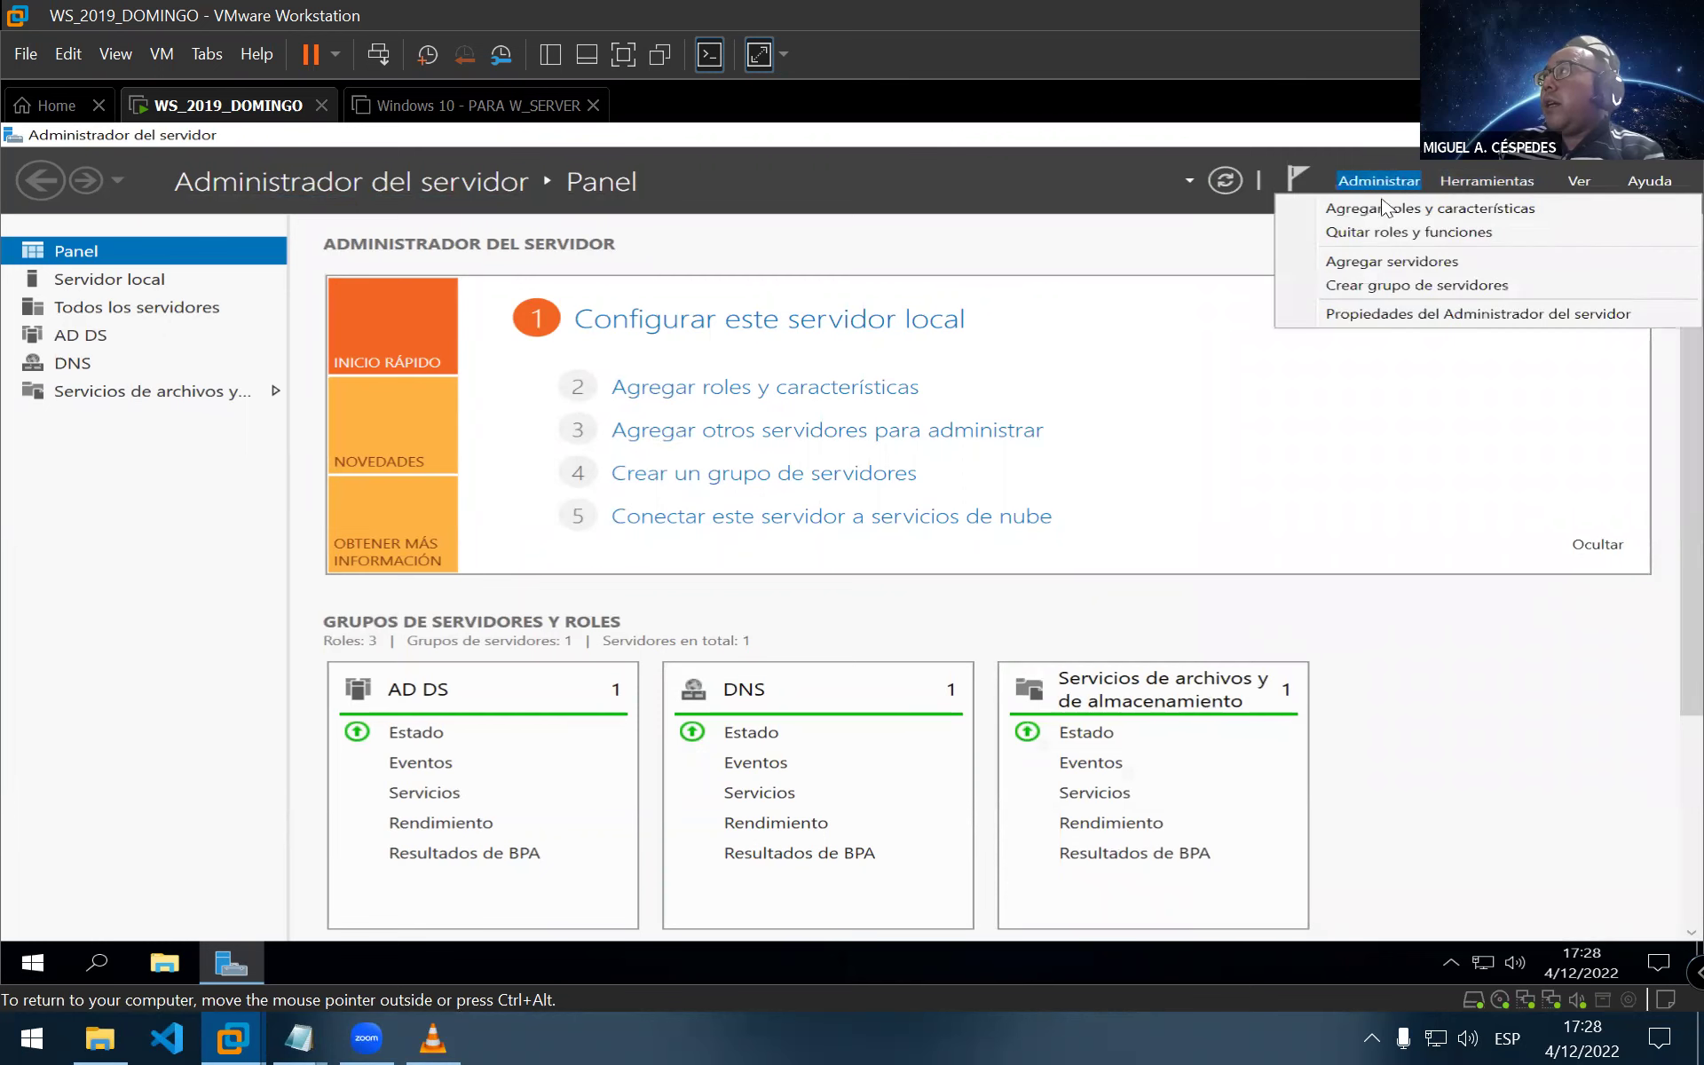
left_click(1382, 209)
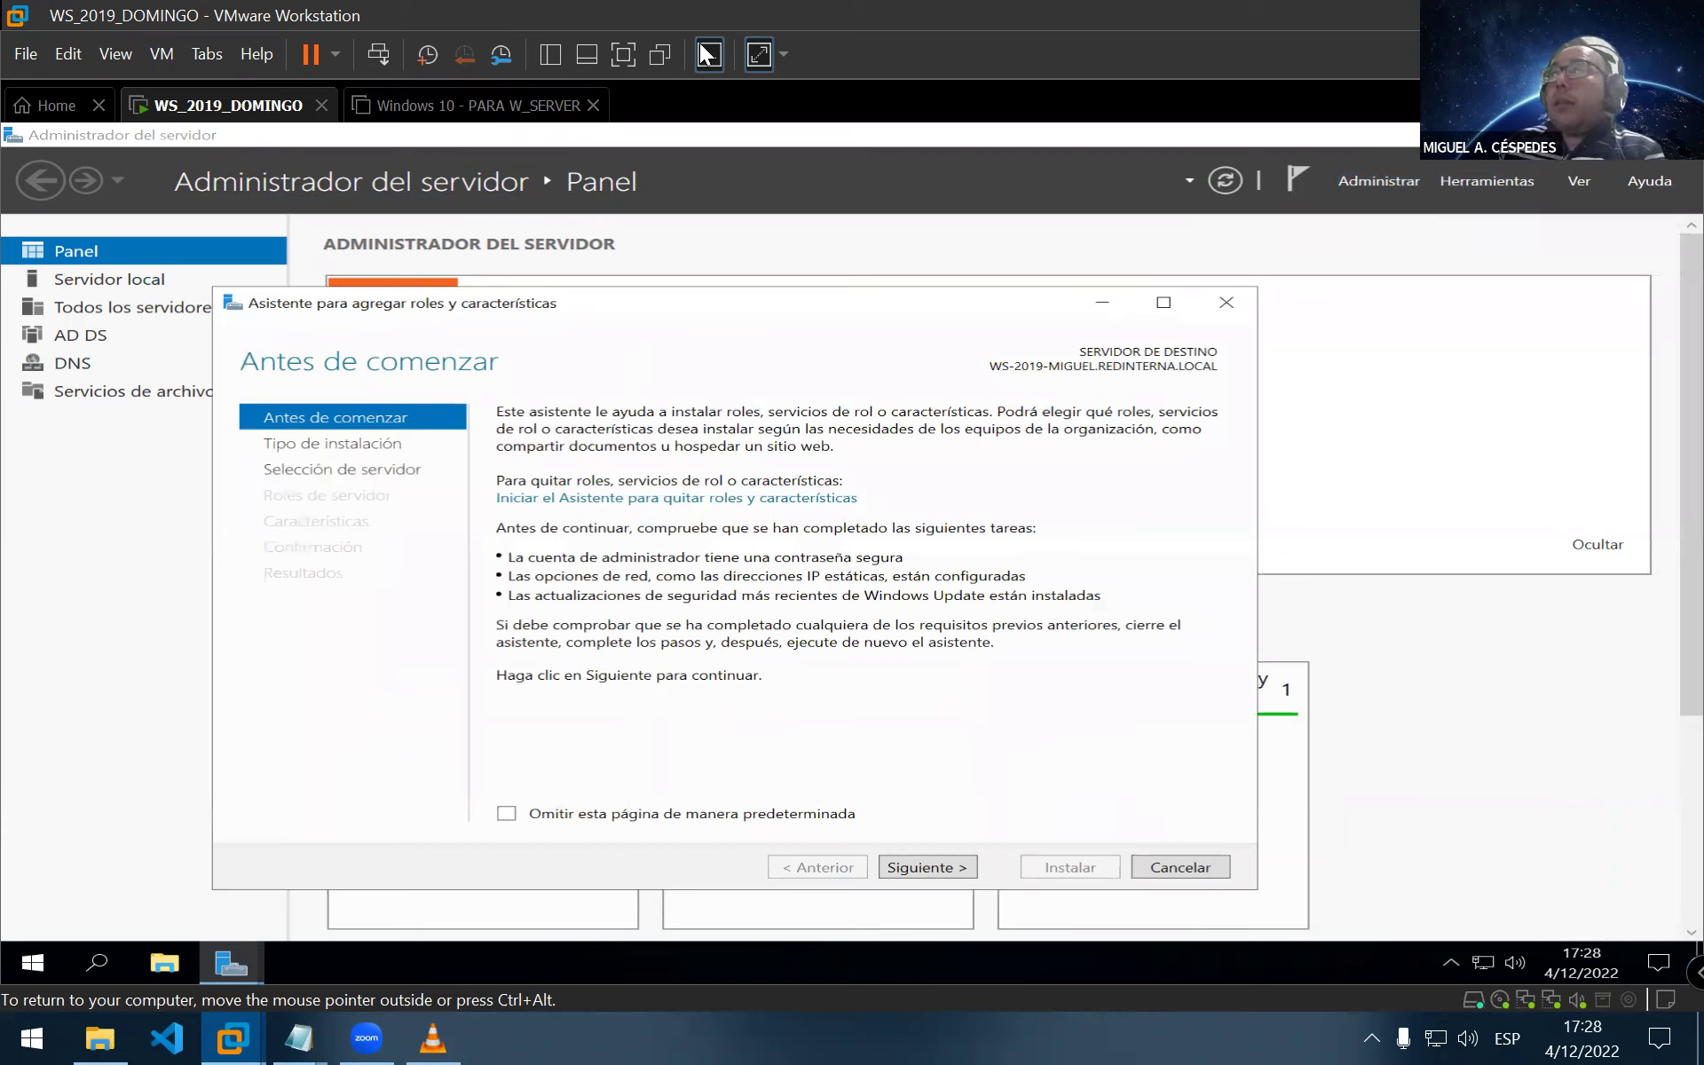
left_click(928, 867)
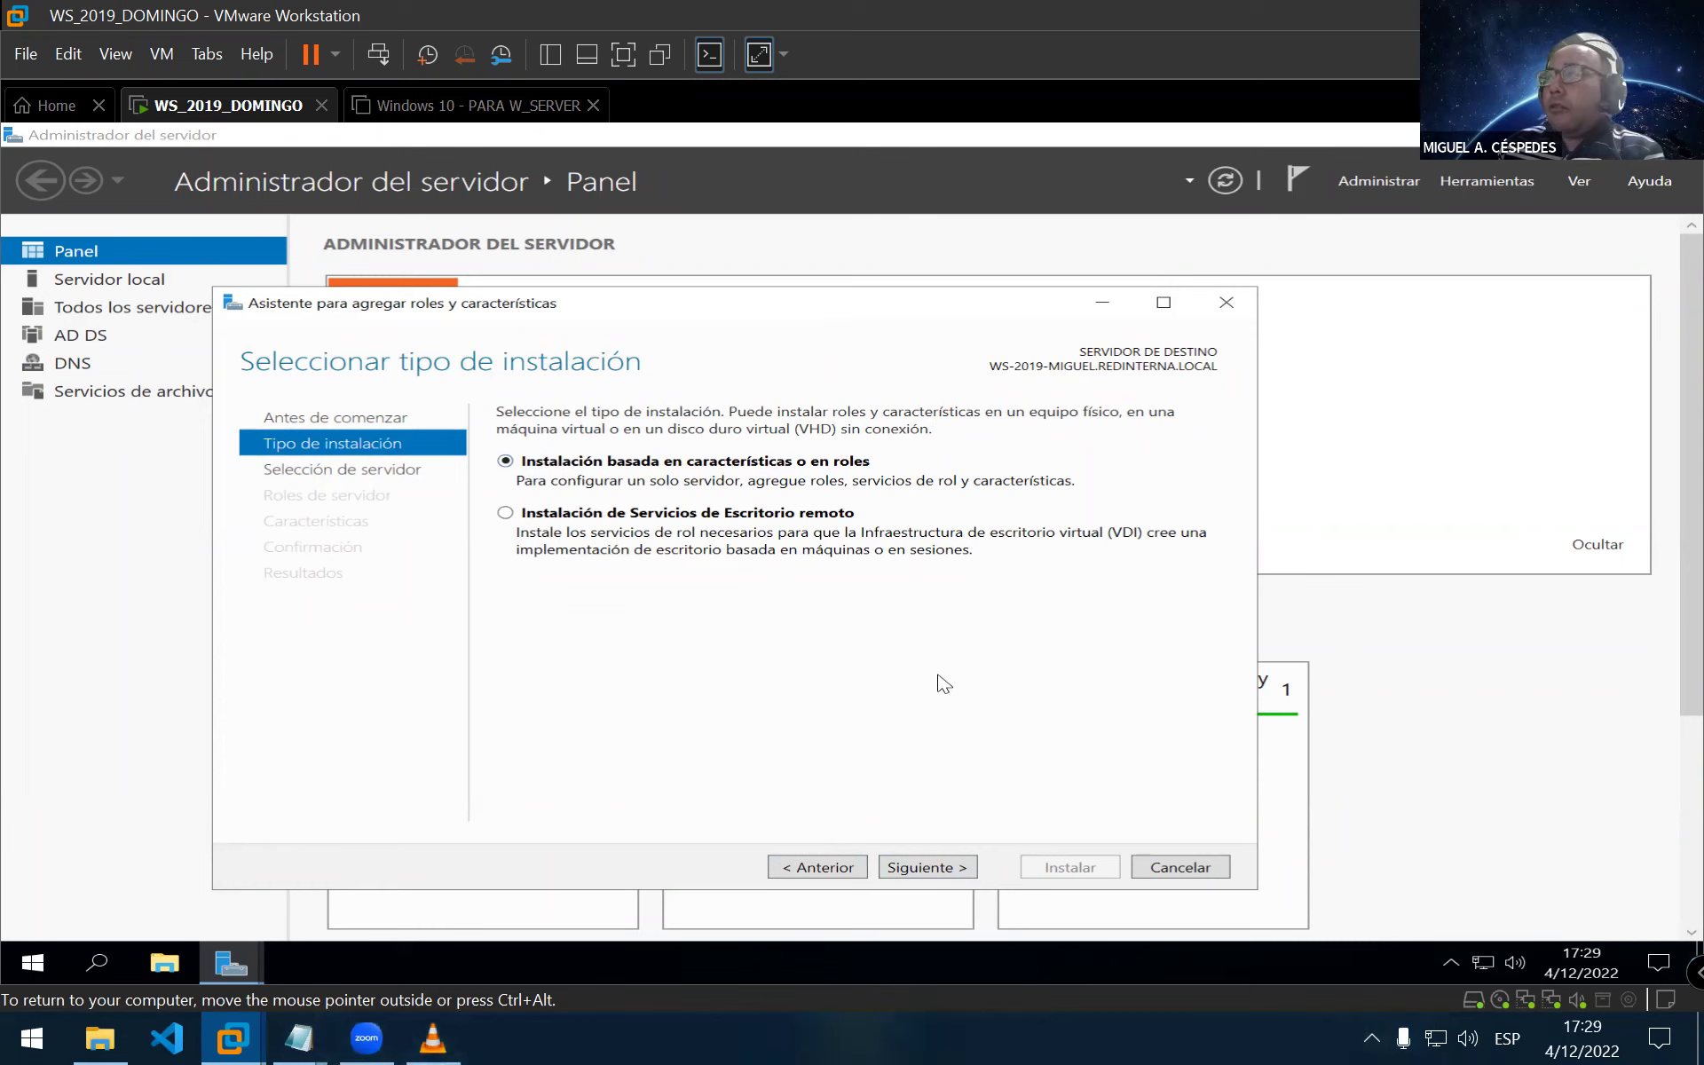
Keep role-based installation, accept the target server, and tick the Servidor DHCP role with its management tools
left_click(967, 868)
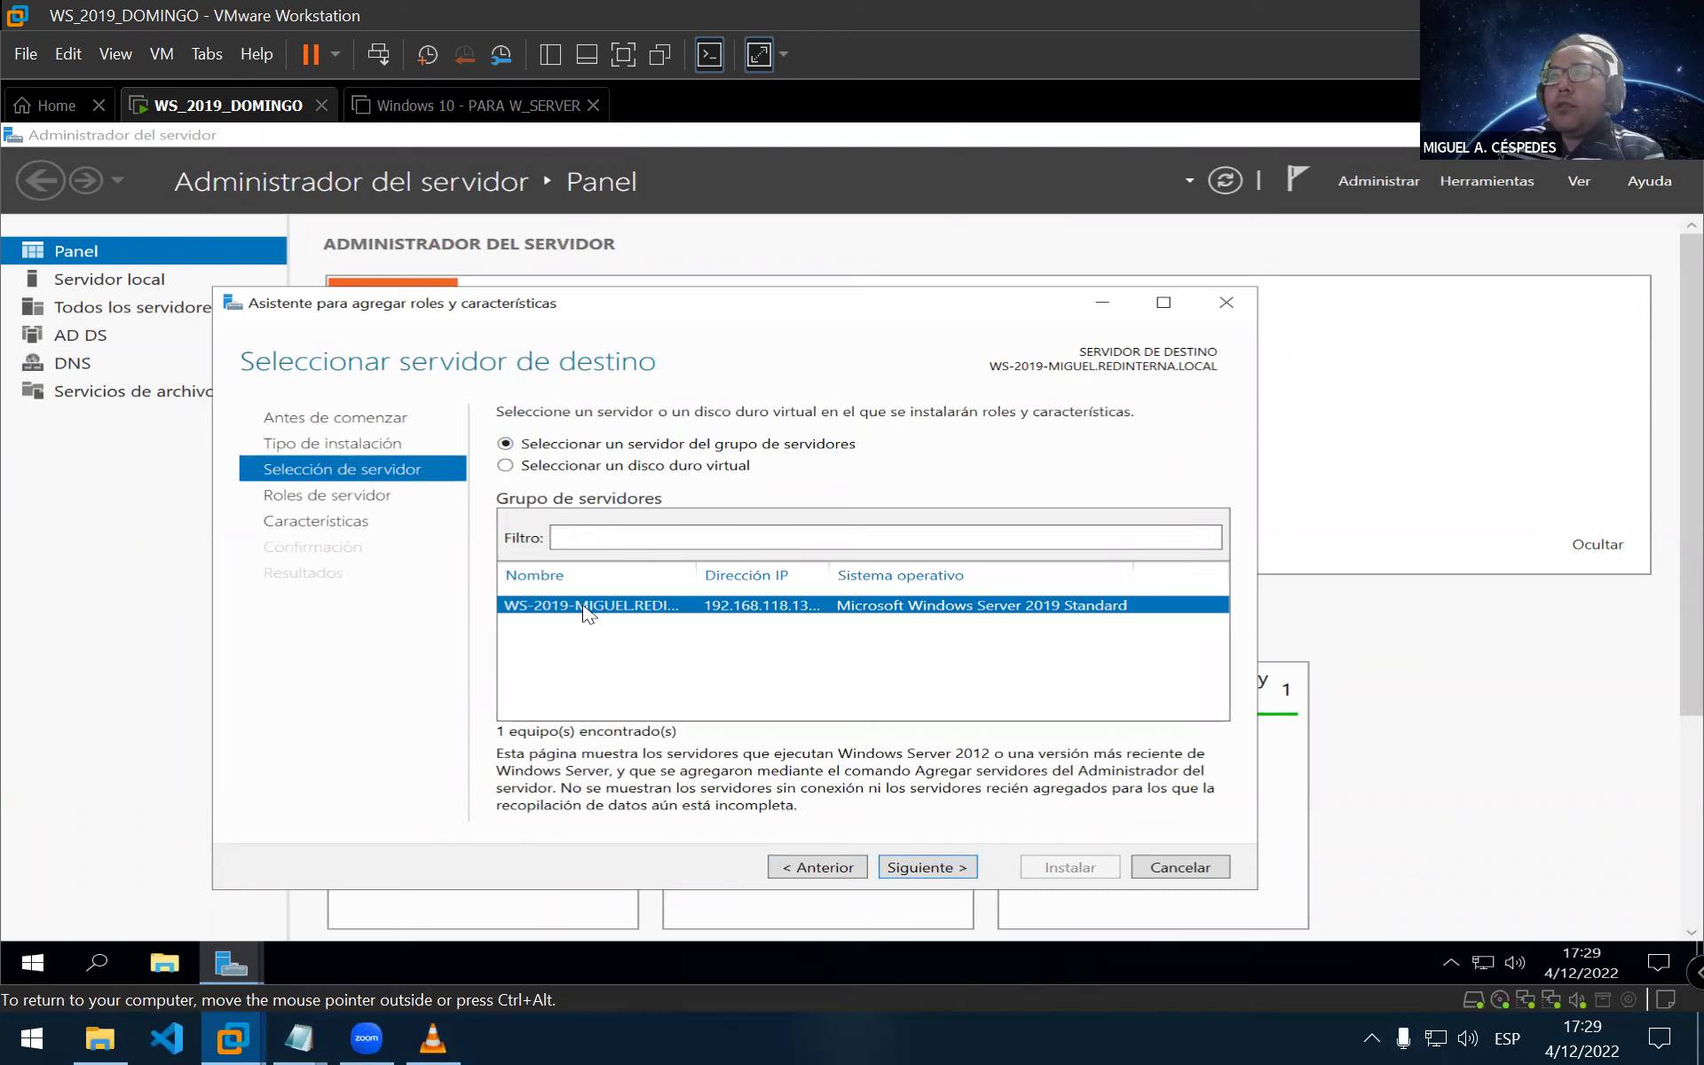
left_click_drag(698, 572, 806, 569)
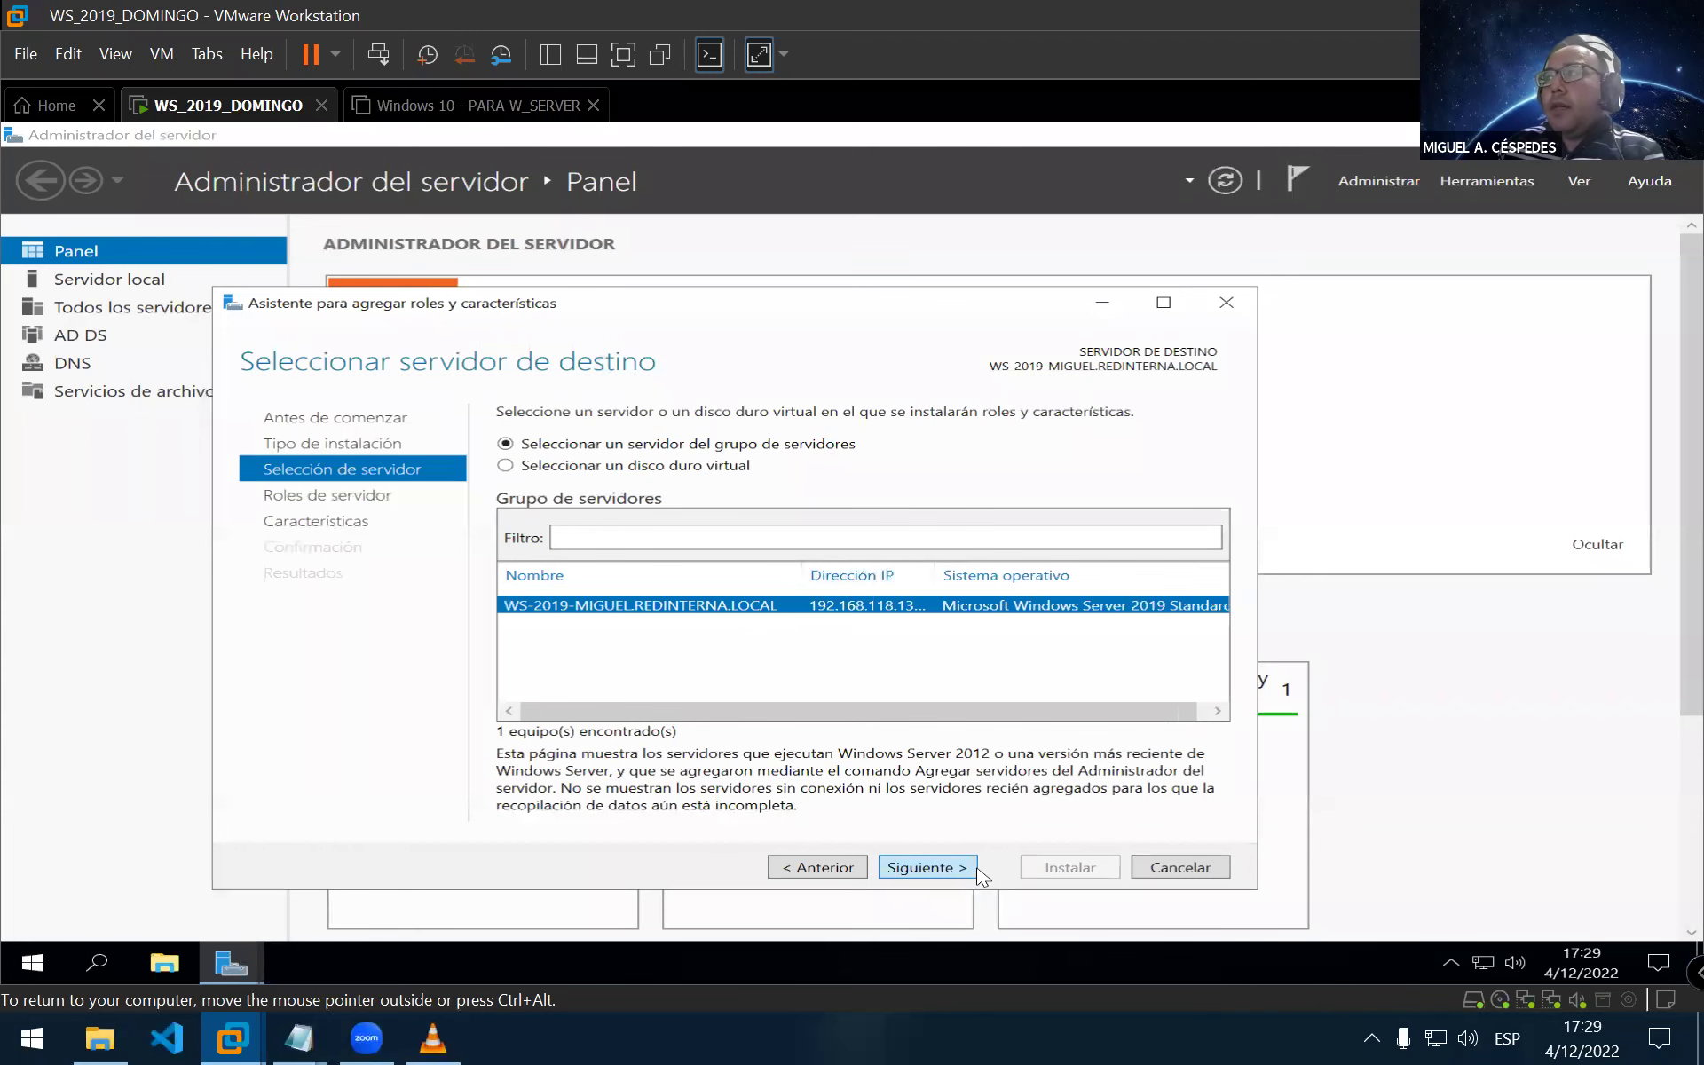
left_click(926, 867)
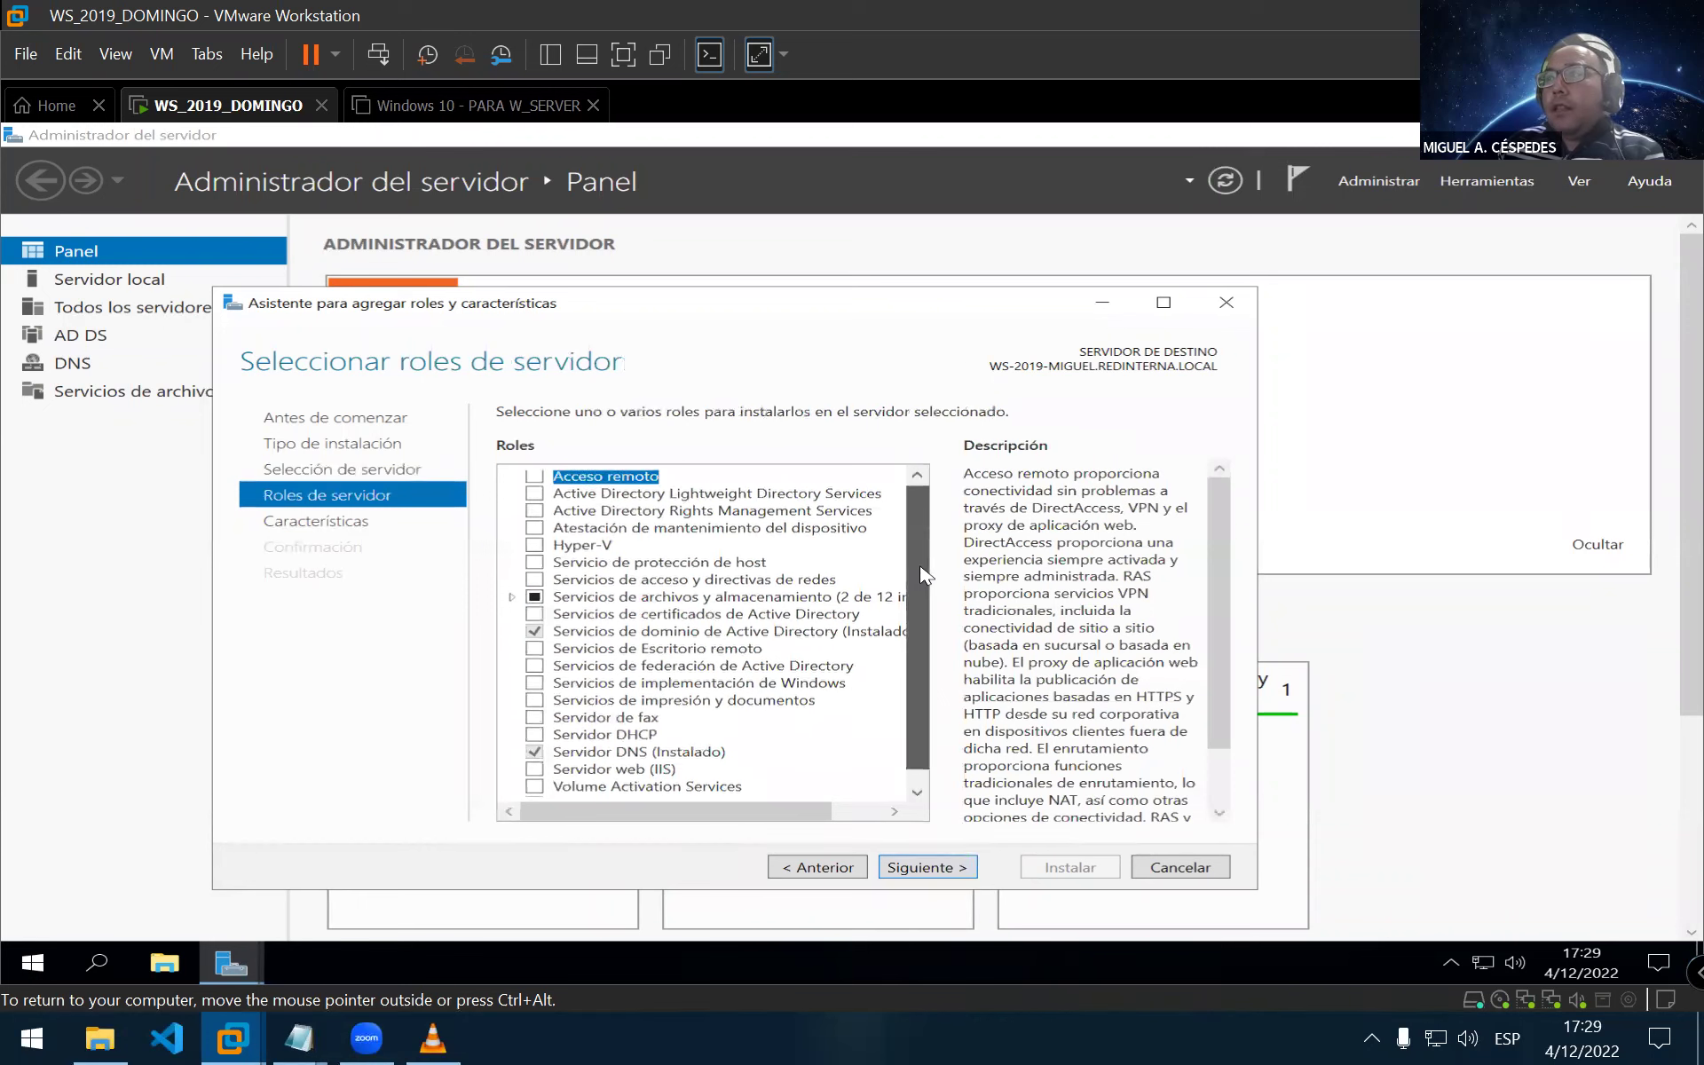
left_click_drag(914, 554, 914, 572)
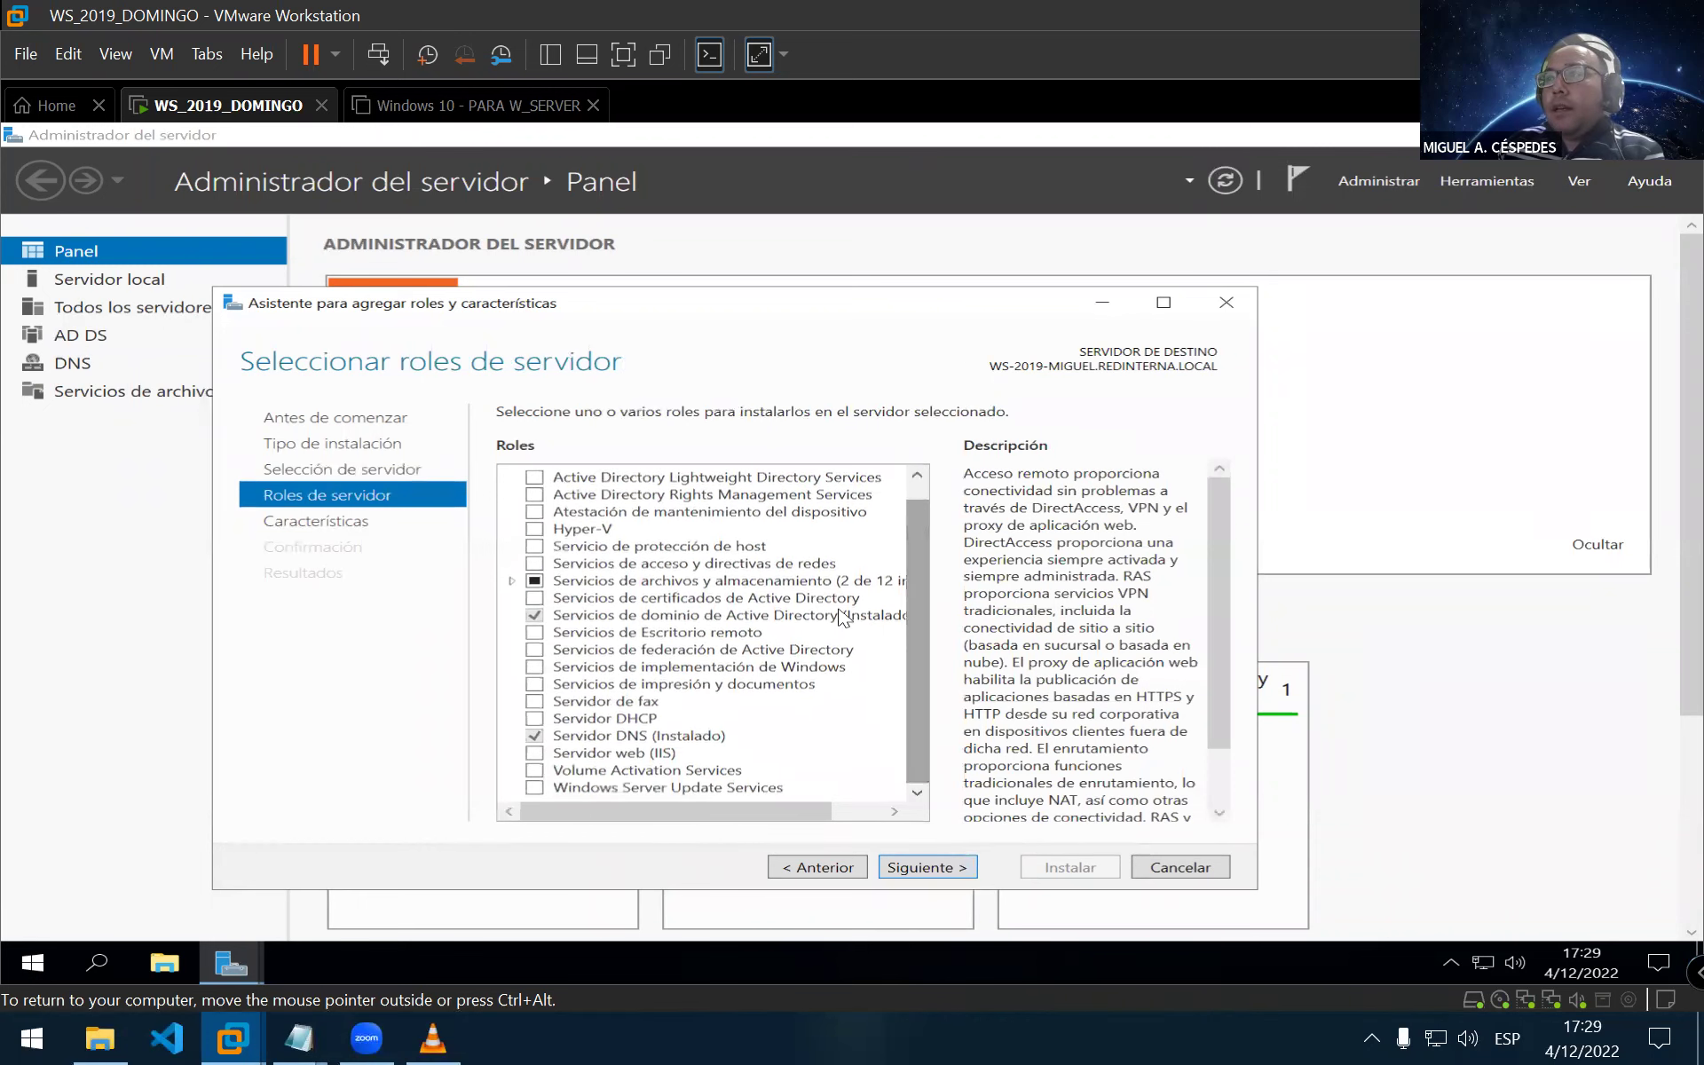
left_click(536, 719)
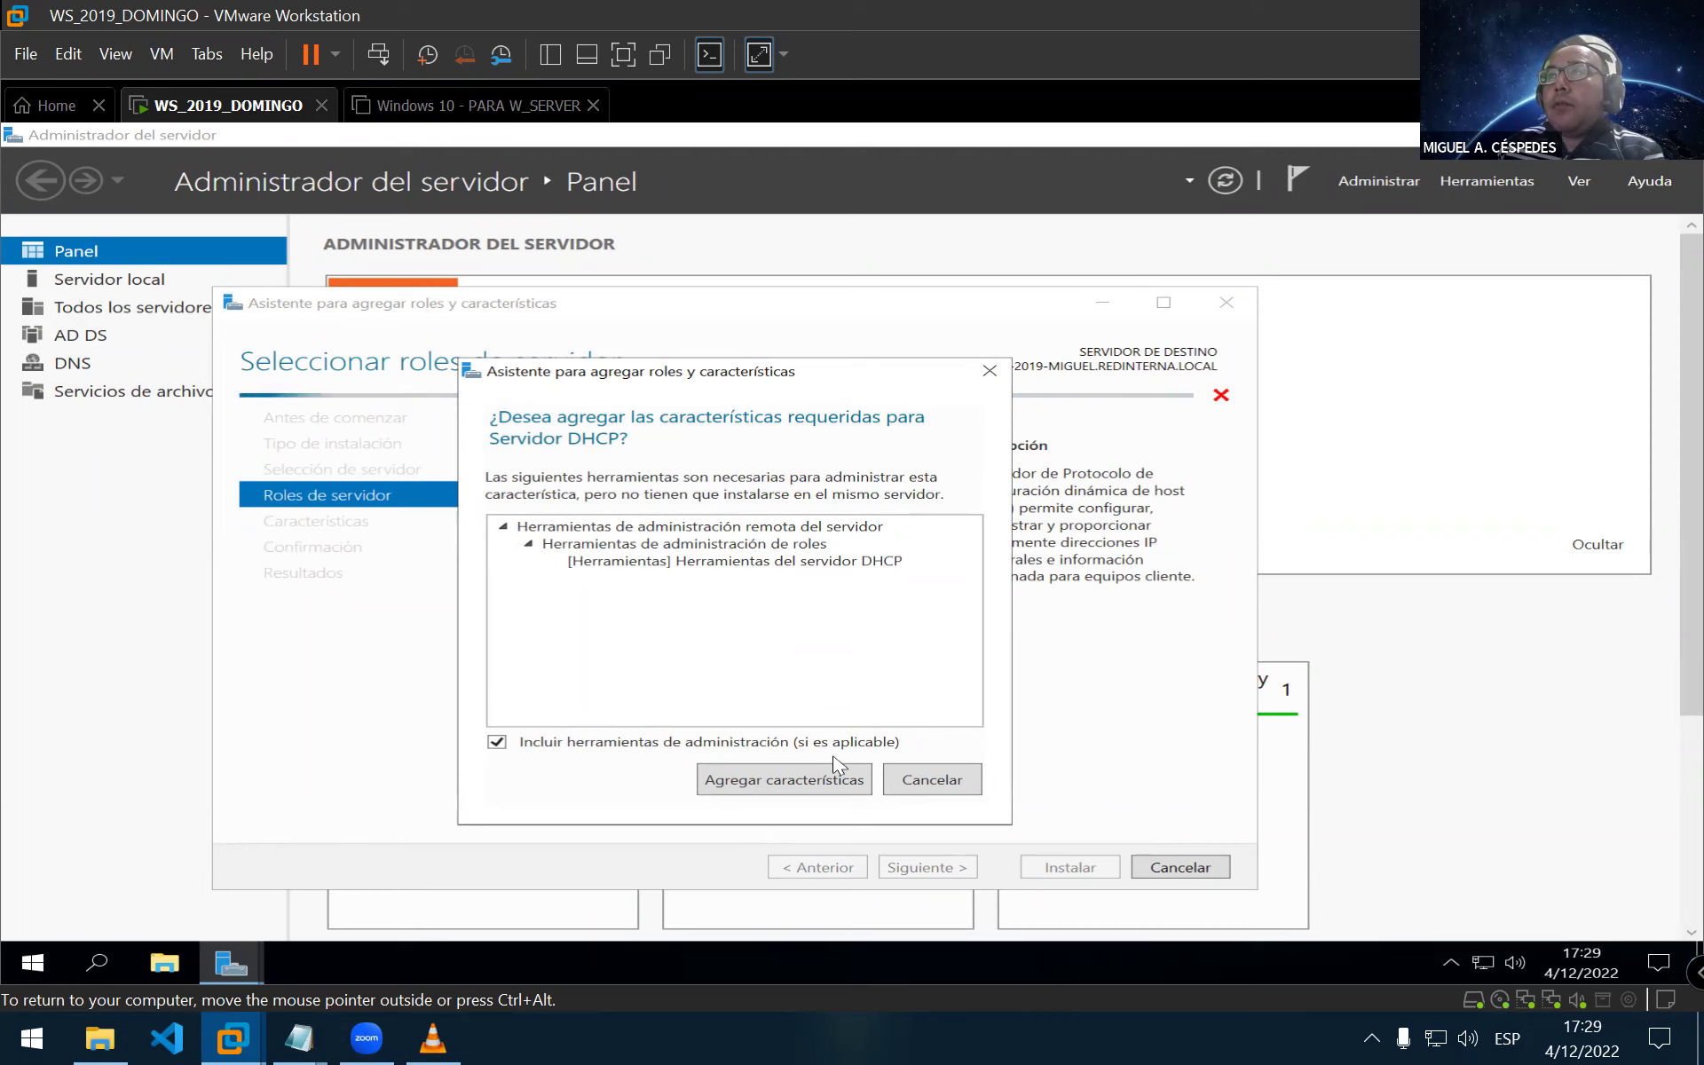
left_click(798, 790)
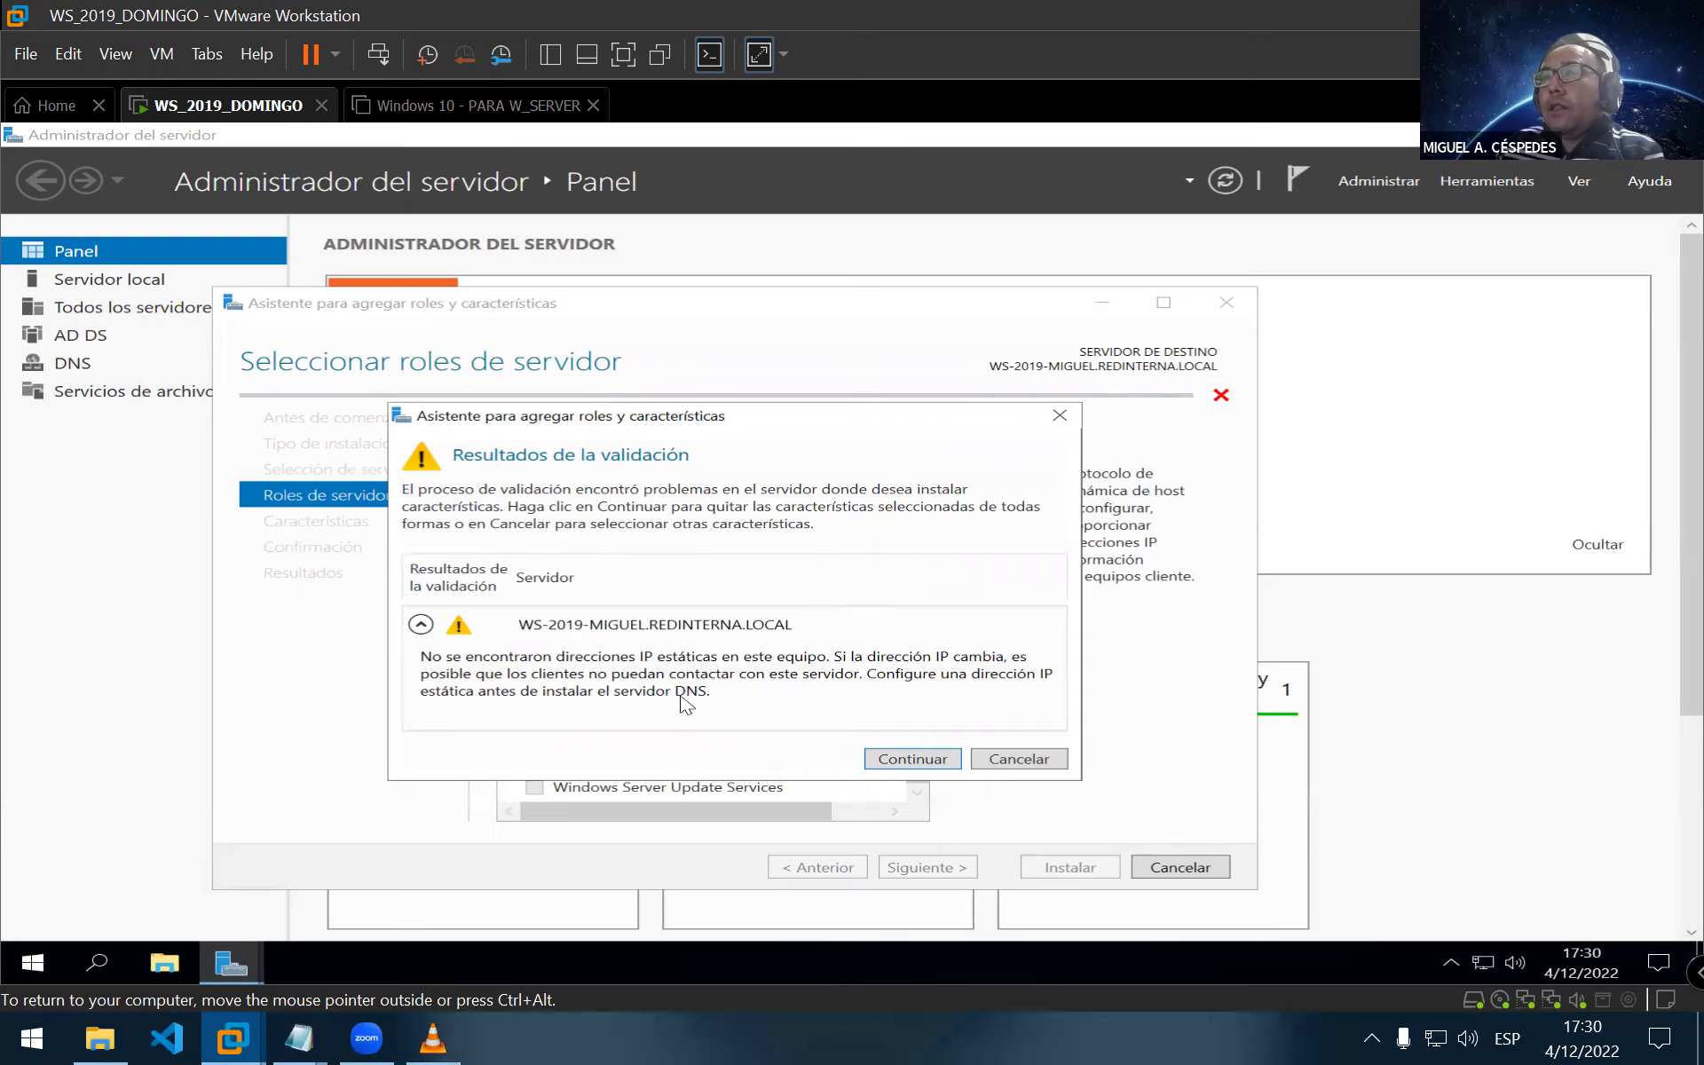
Accept the no-static-IP validation warning so Servidor DHCP stays checked
left_click(907, 762)
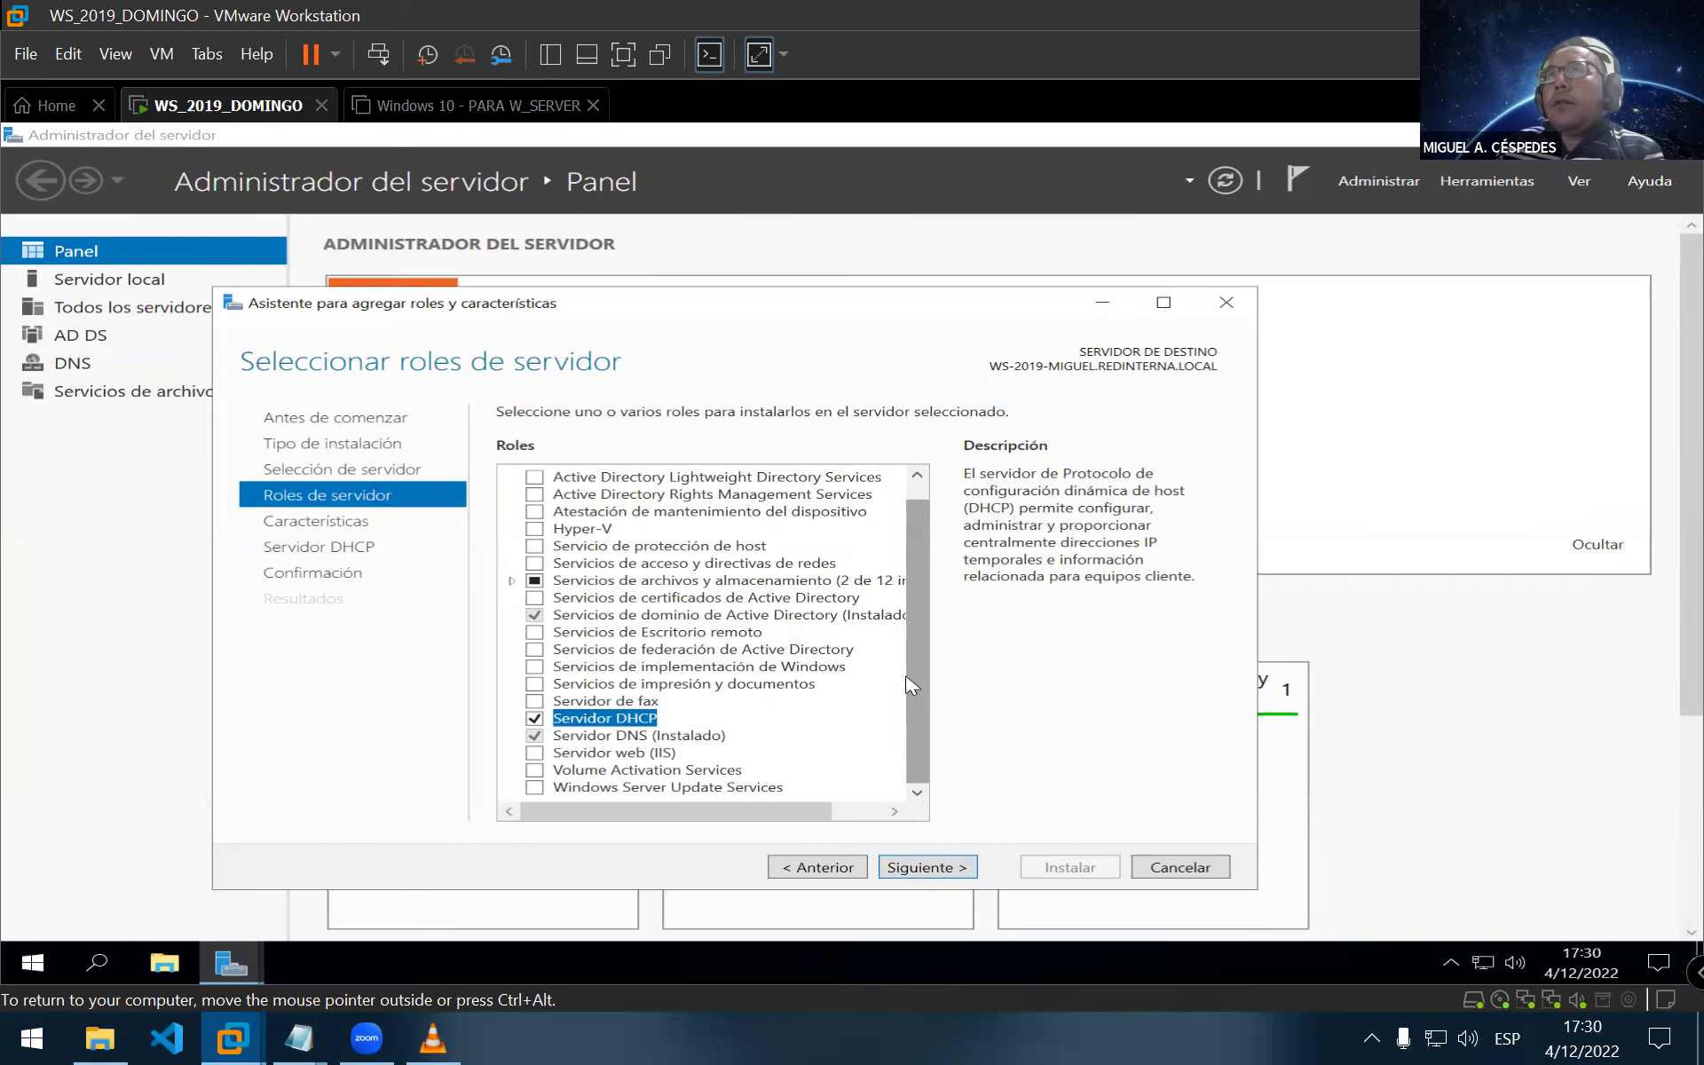
right_click(213, 114)
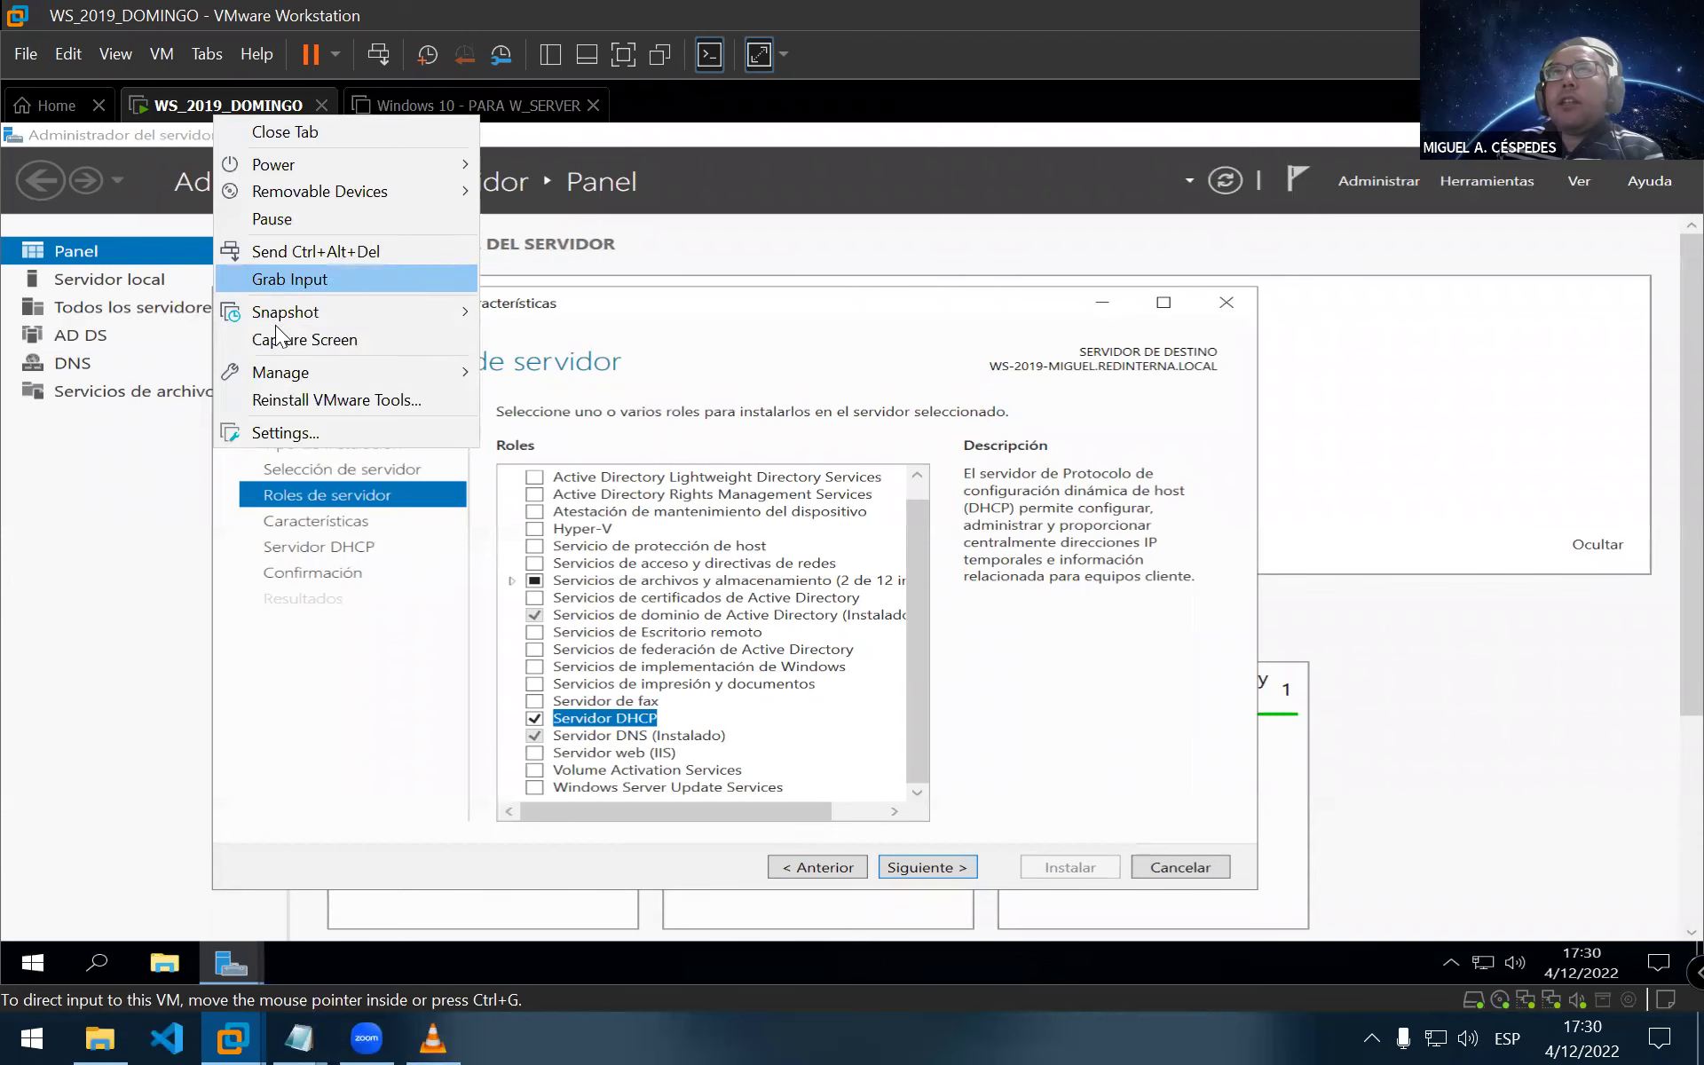
Change WS_2019_DOMINGO's Network Adapter 2 from Host-only to NAT and save the settings
left_click(271, 433)
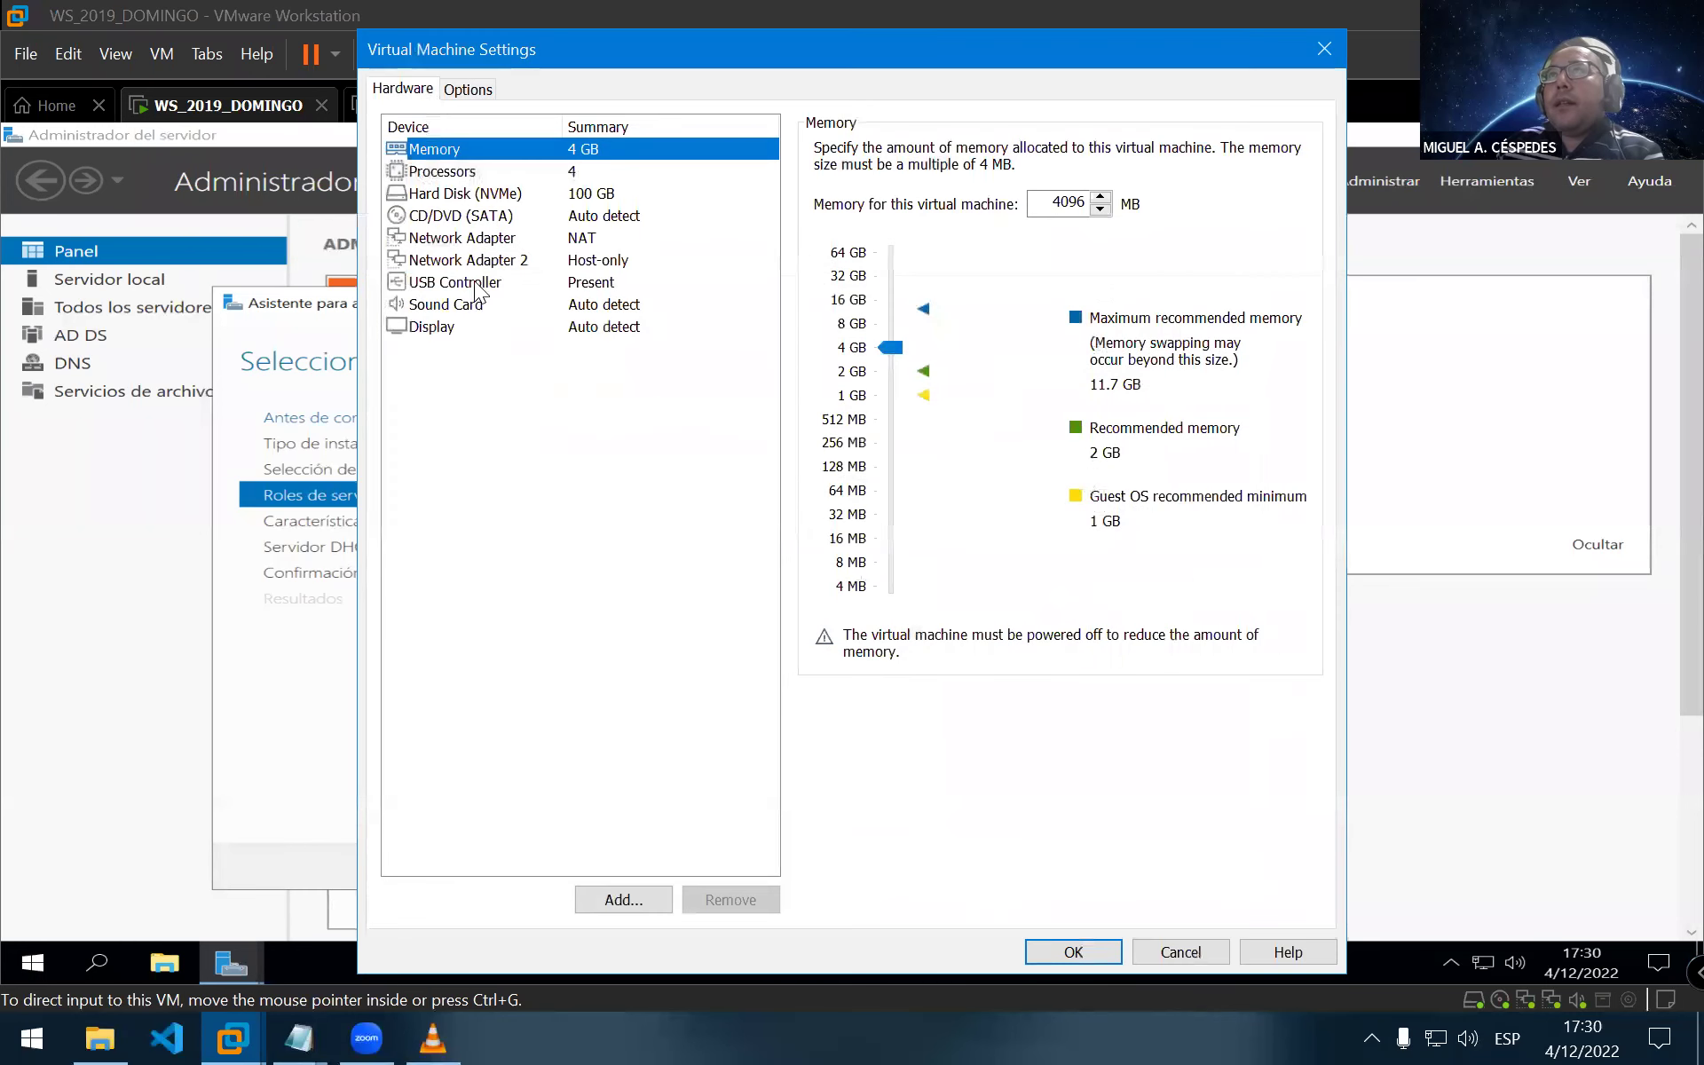
left_click(495, 246)
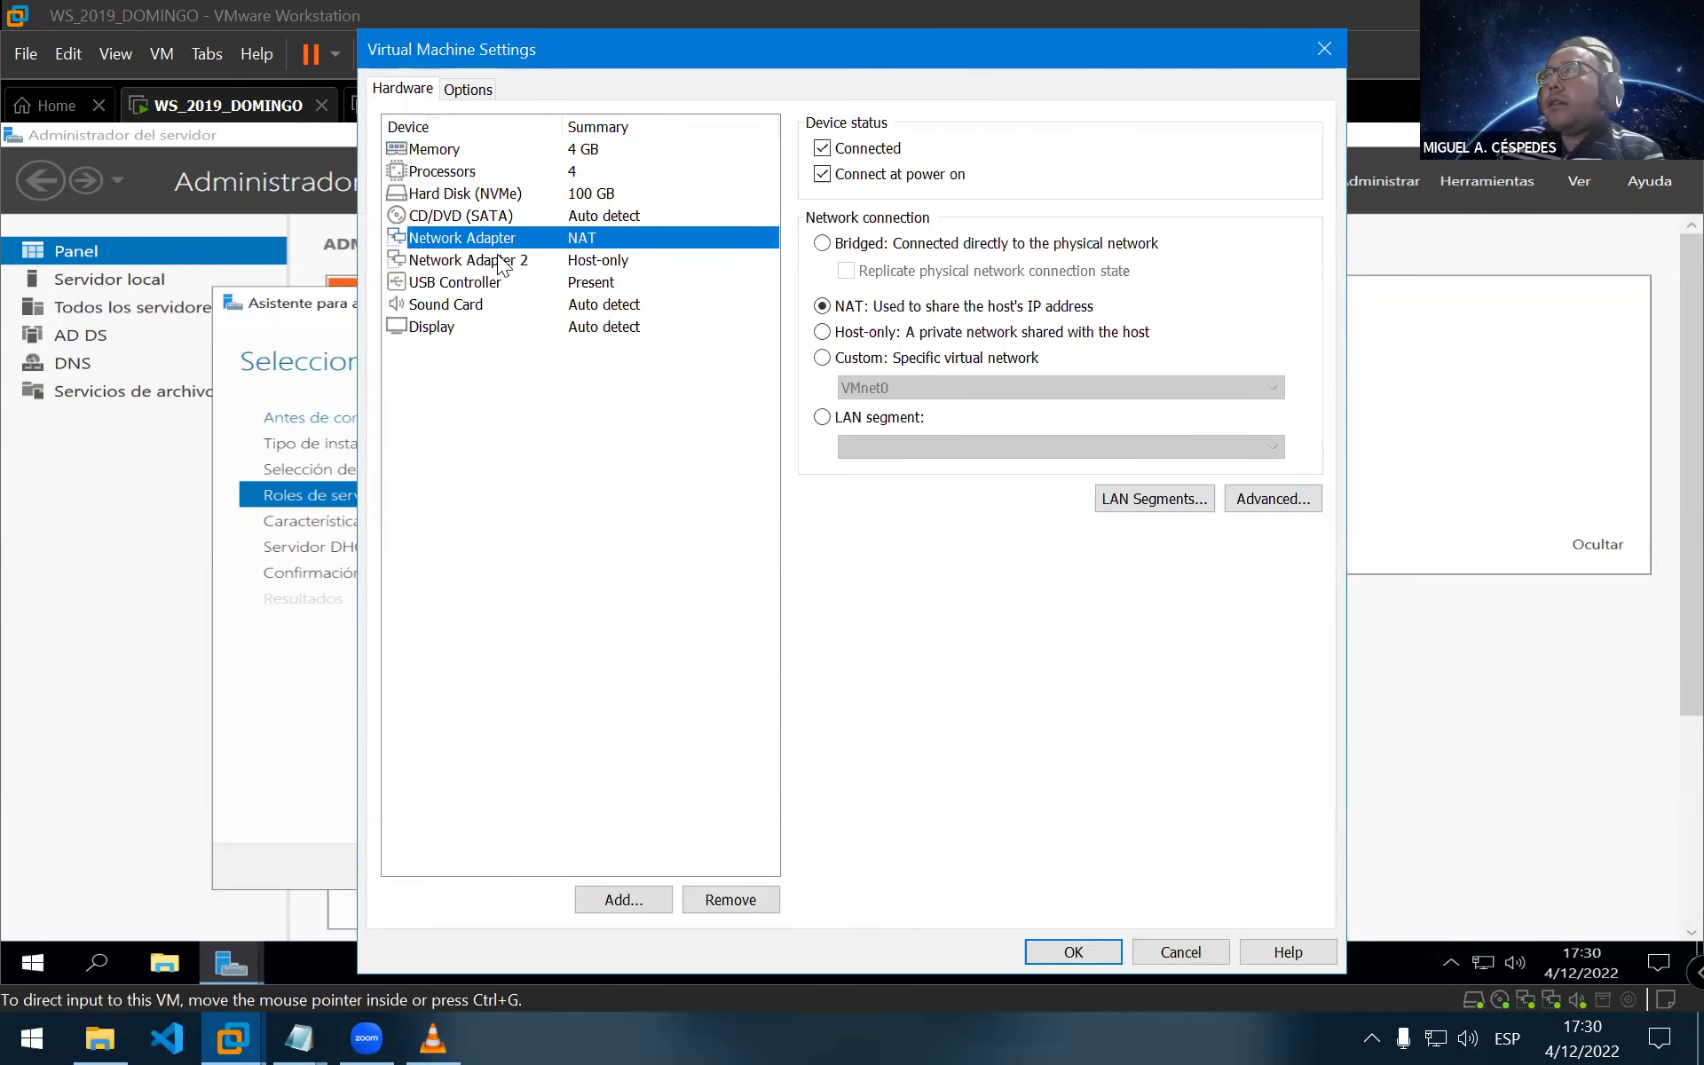
left_click(502, 263)
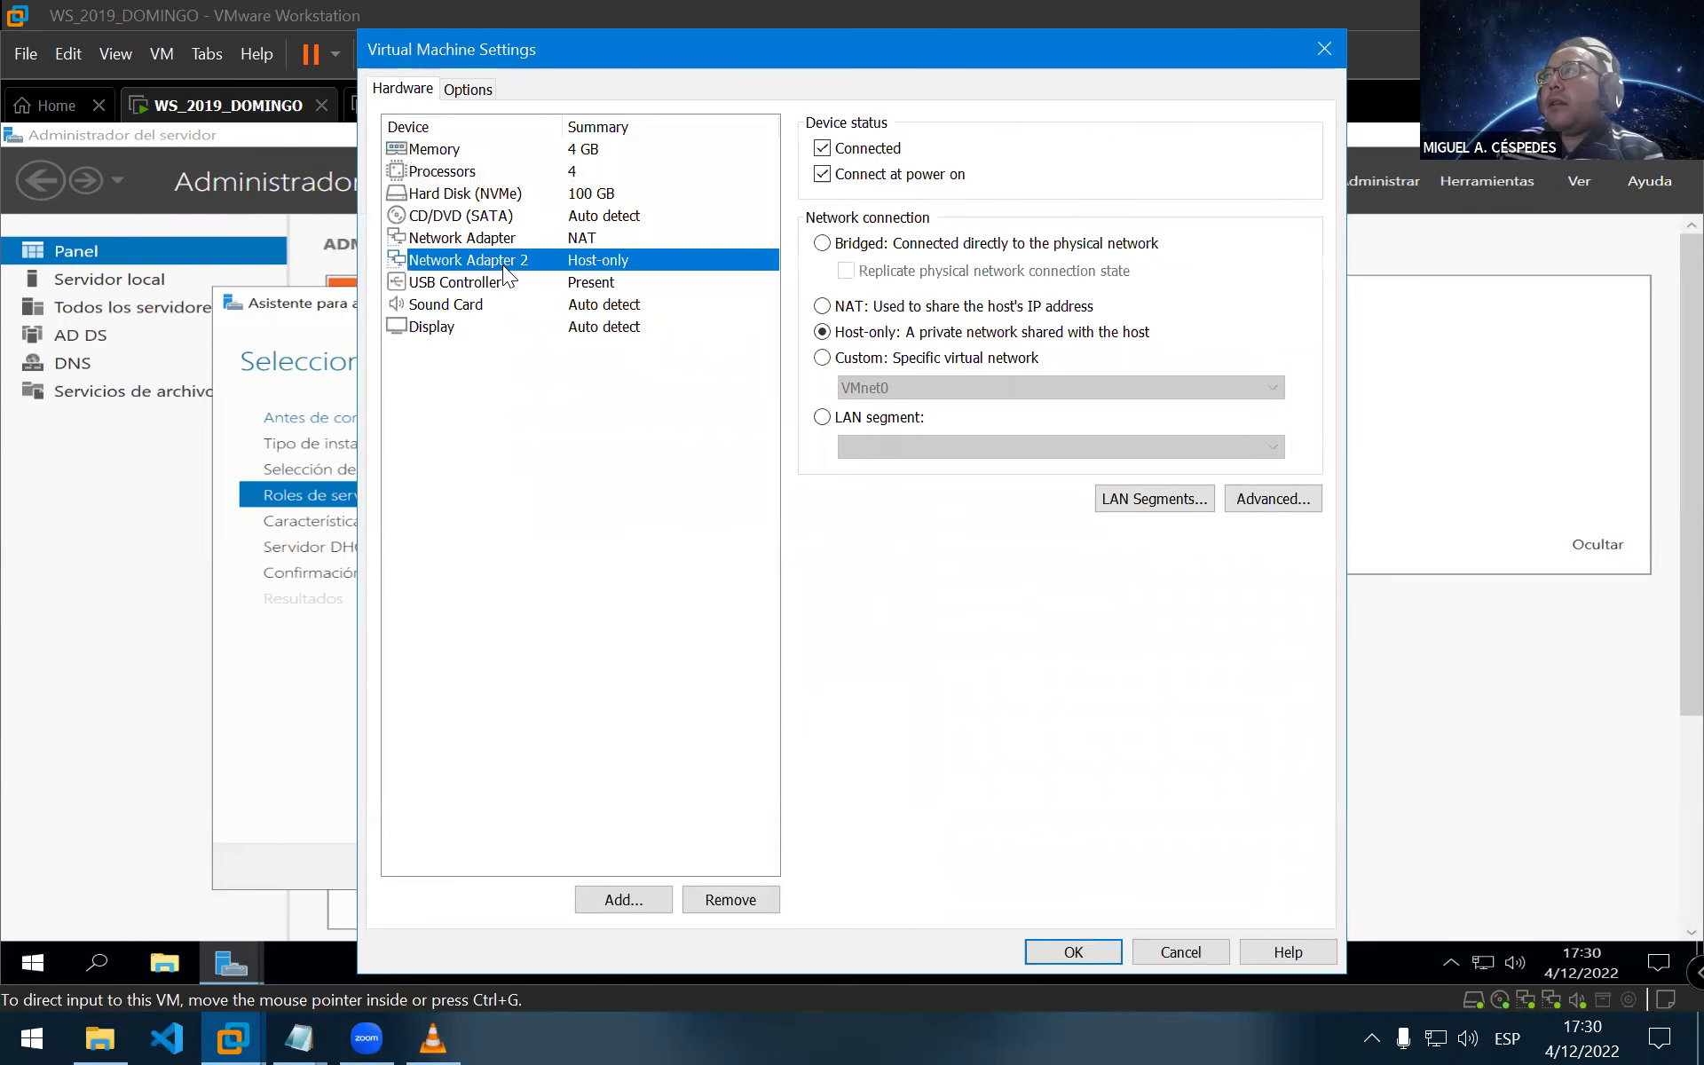
left_click(502, 245)
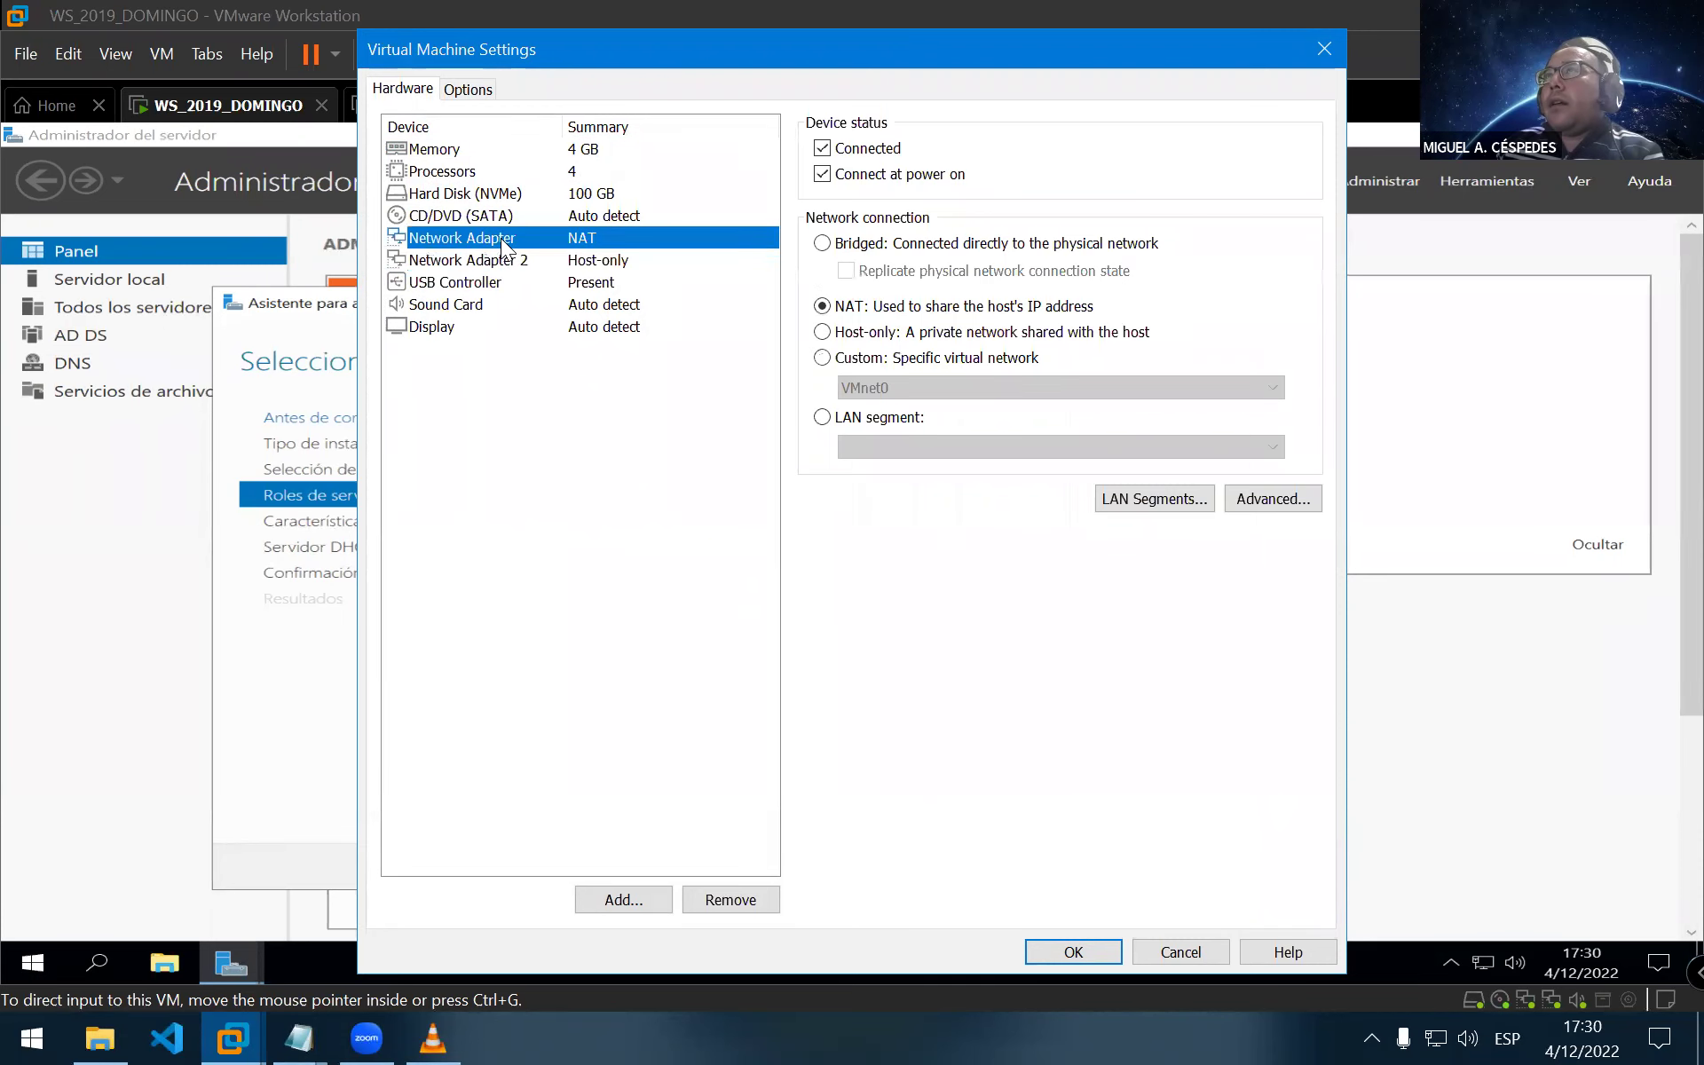
left_click(499, 255)
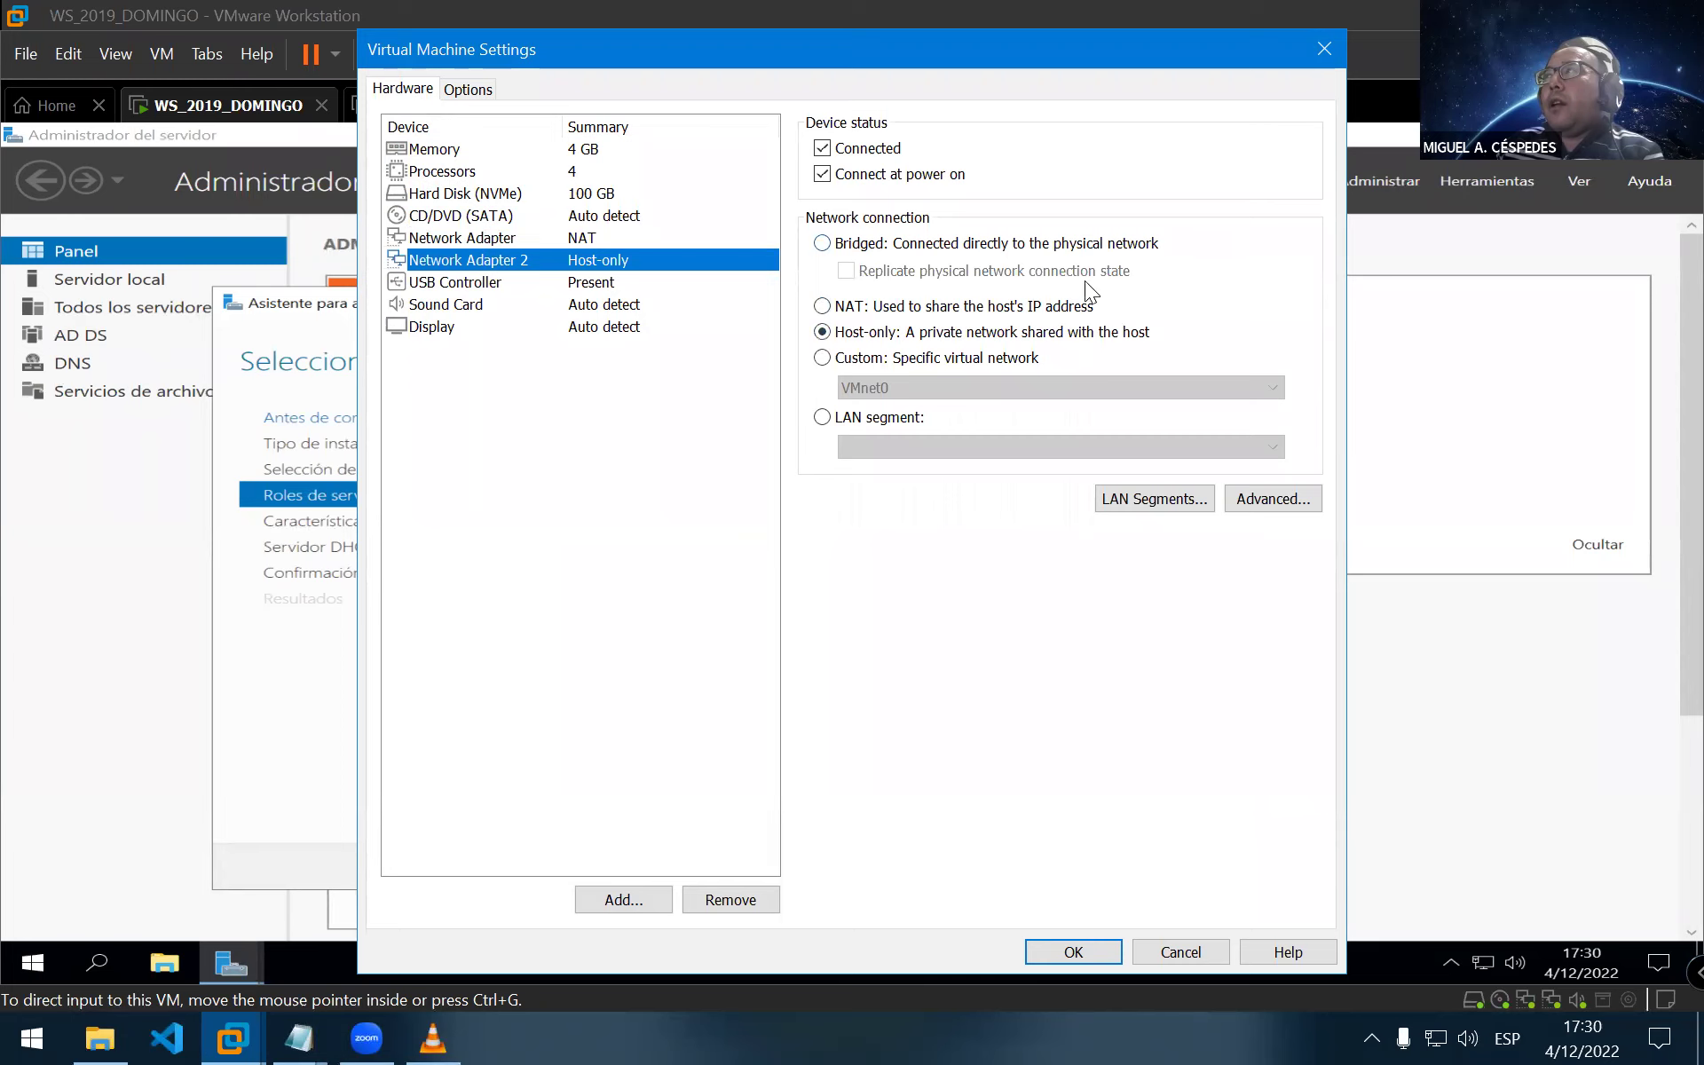
left_click(848, 310)
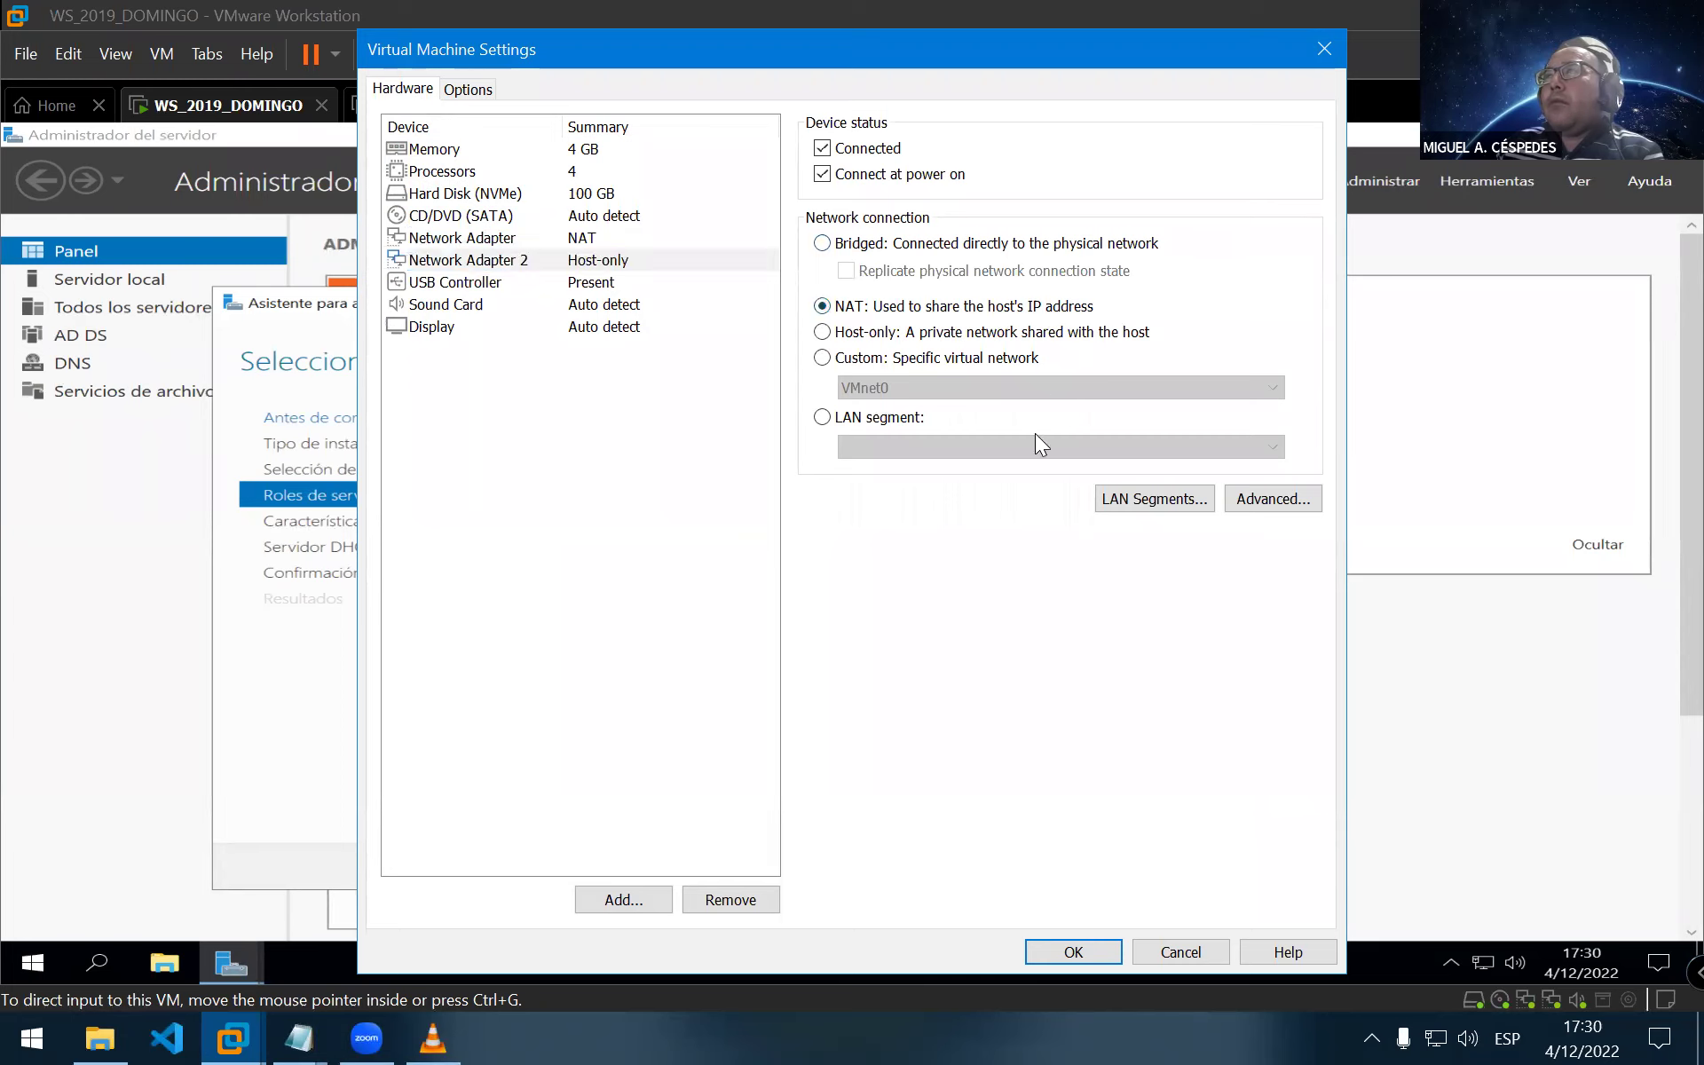
left_click(1073, 952)
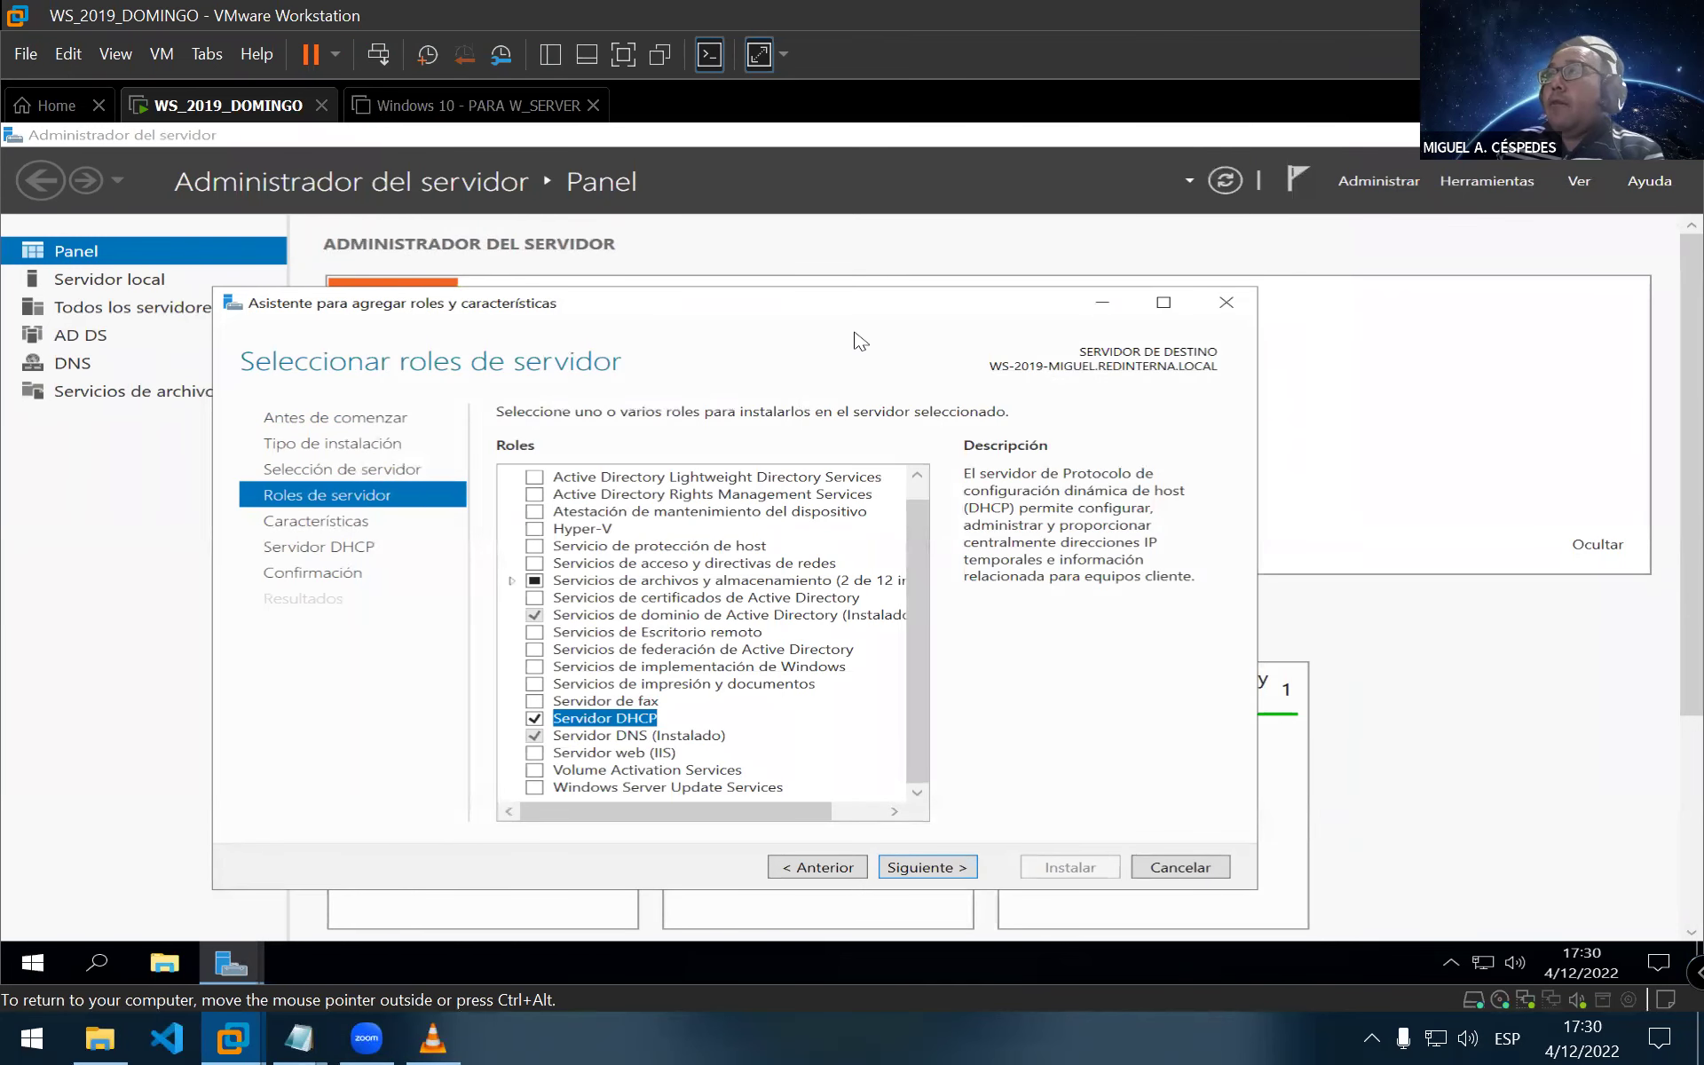
Launch Control Panel with the Run command 'control' and reach the Centro de redes y recursos compartidos
left_click(541, 955)
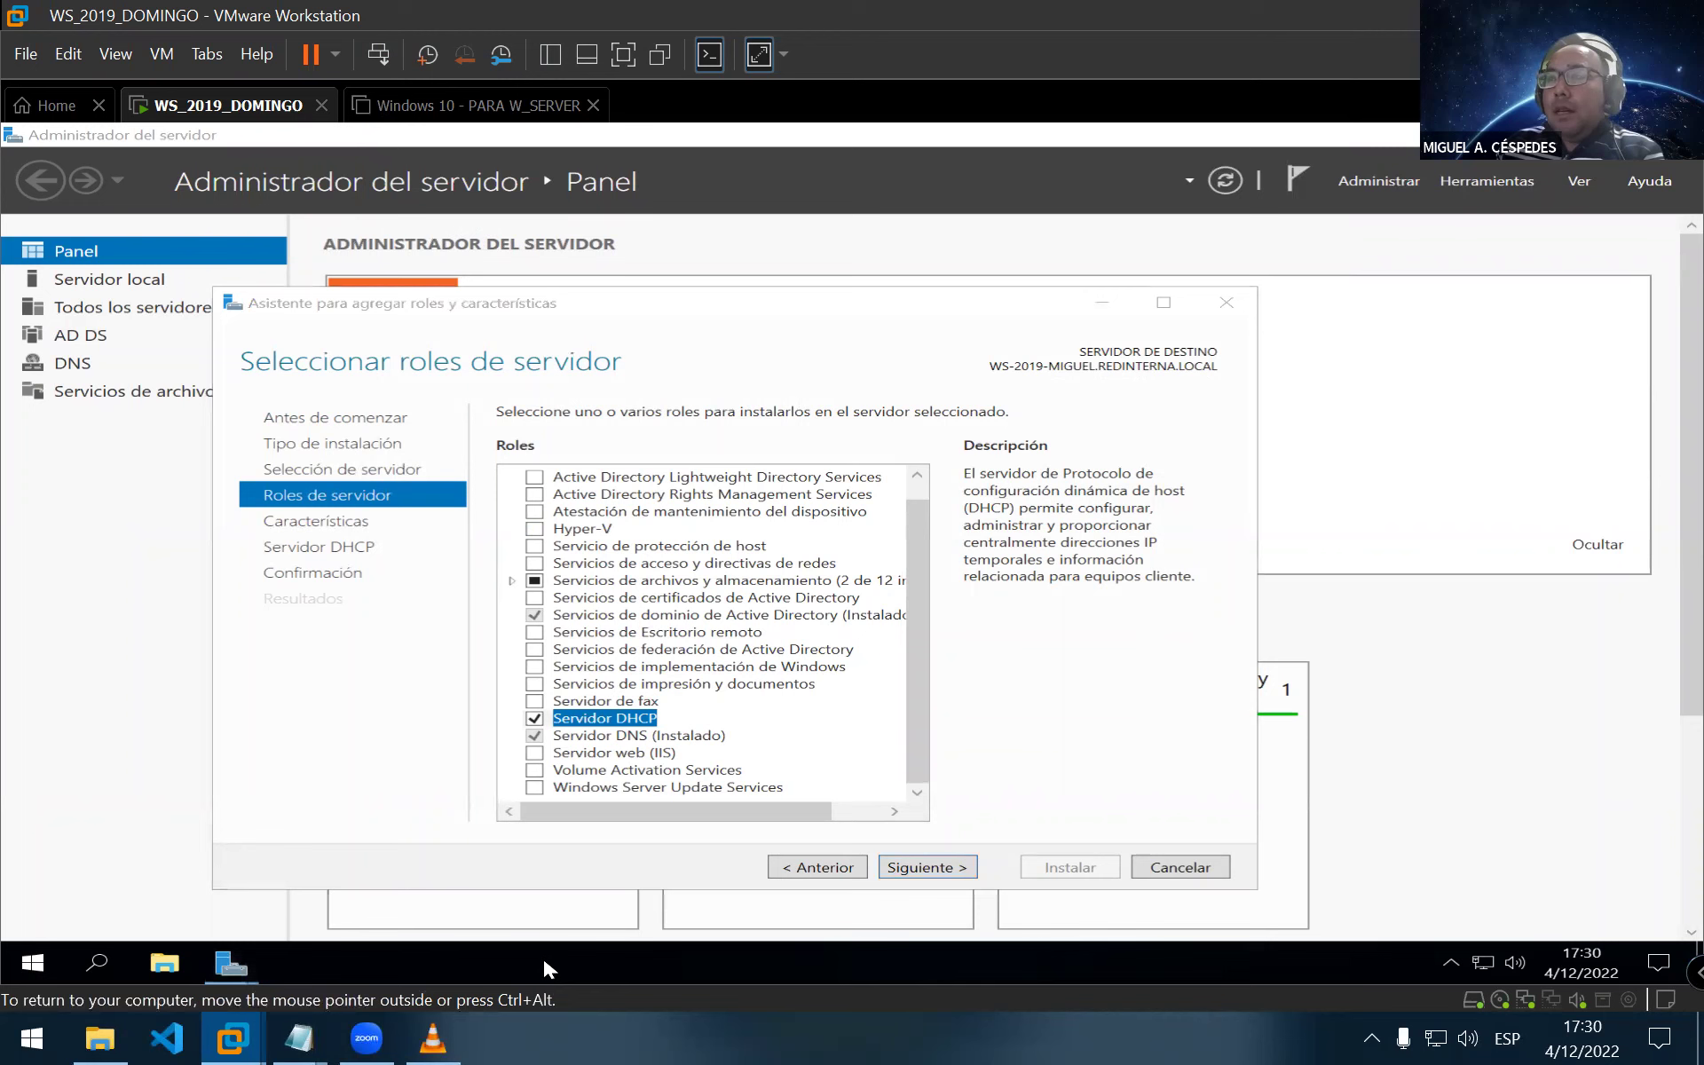
key("super+r")
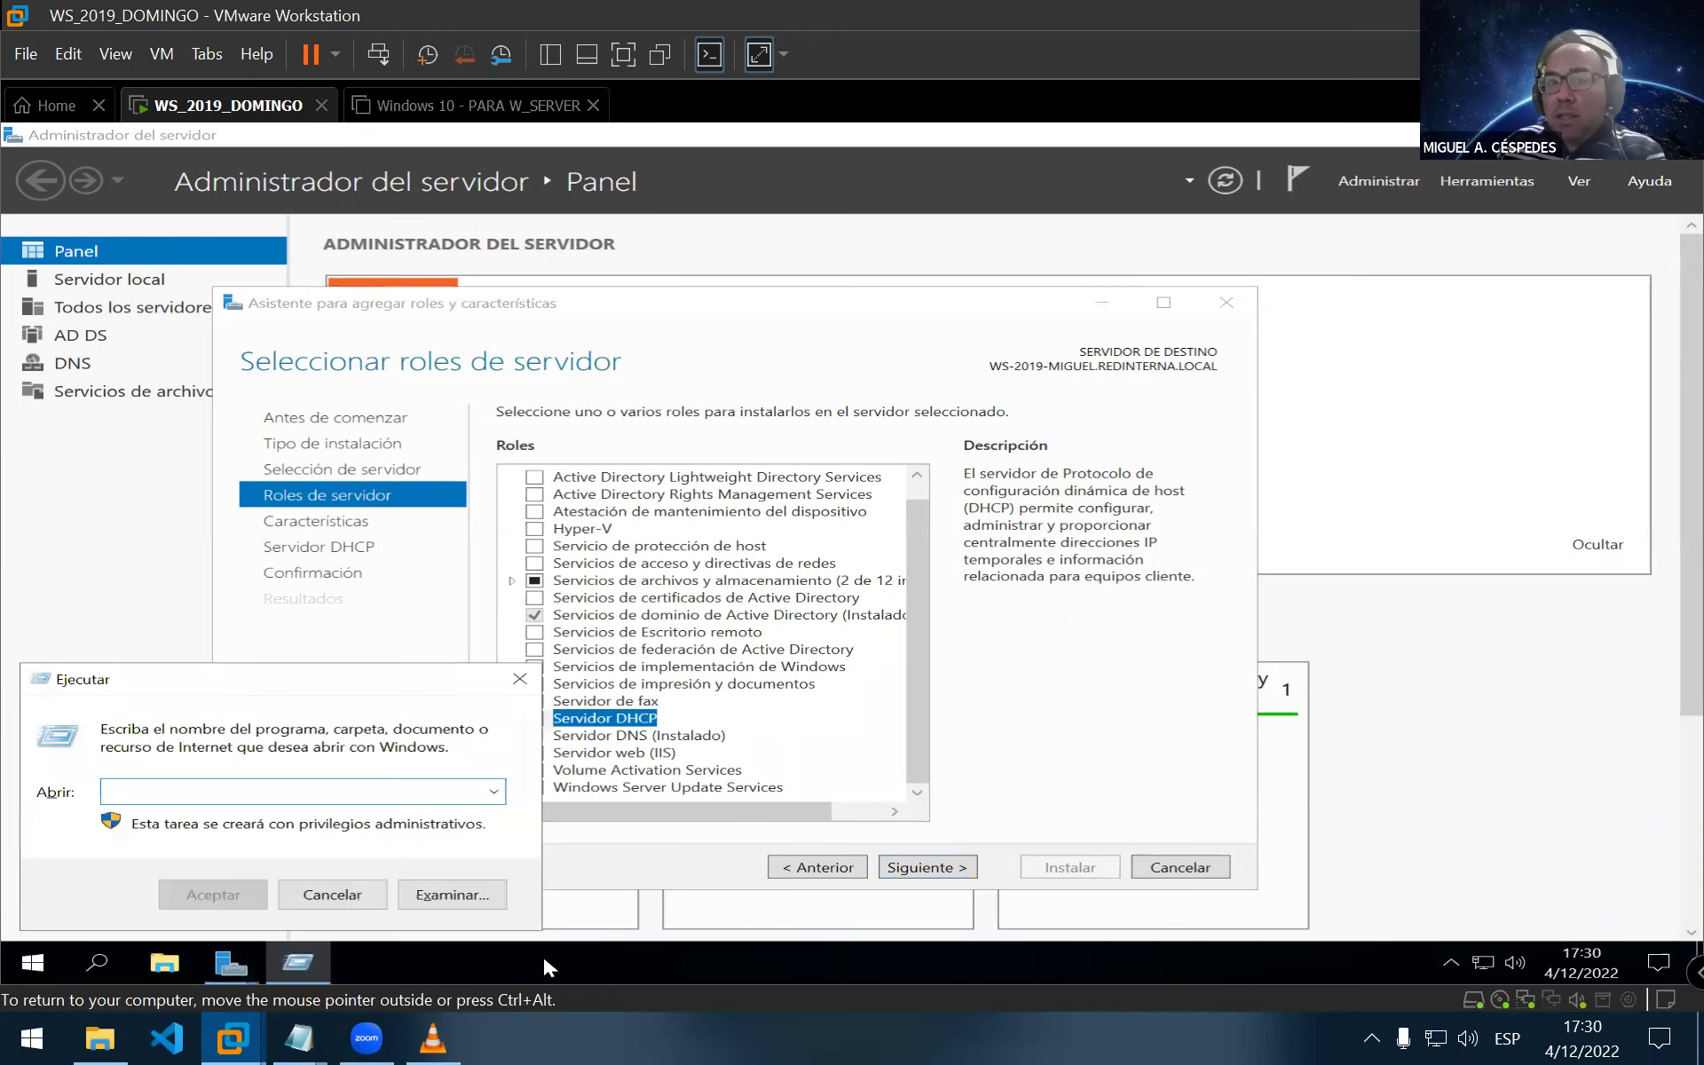
type("contr")
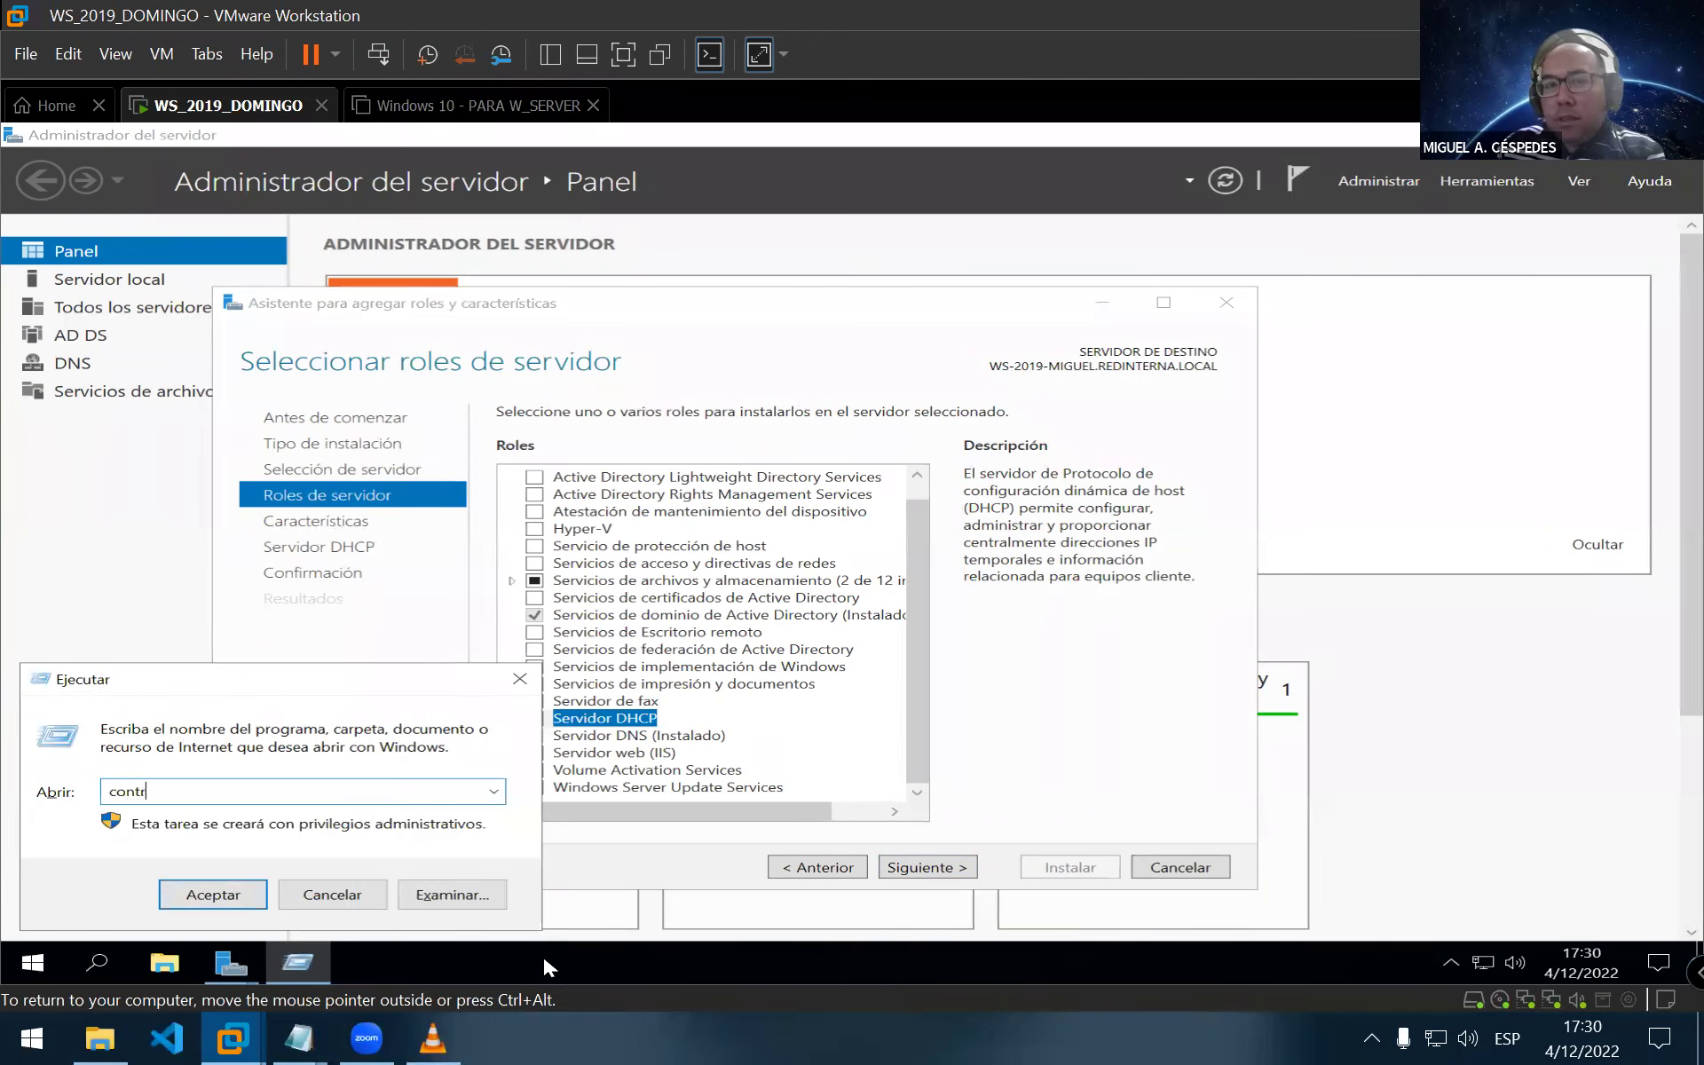
type("ol")
key("Return")
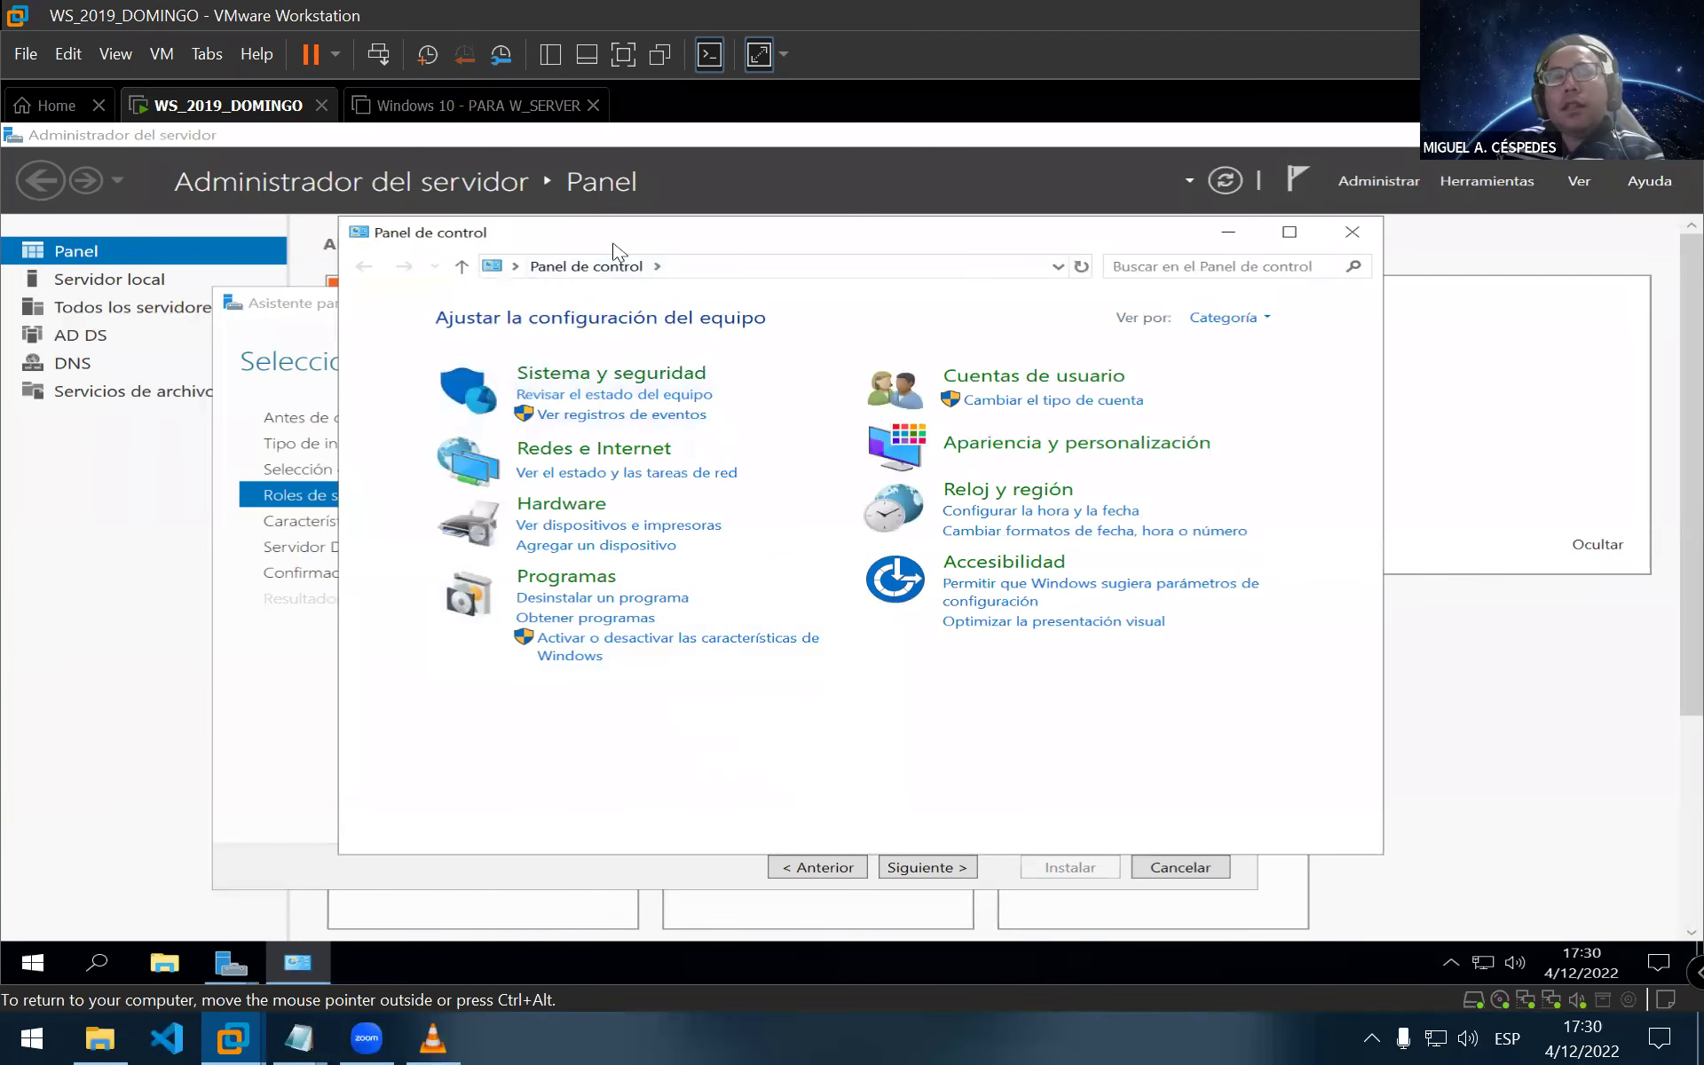
double_click(618, 251)
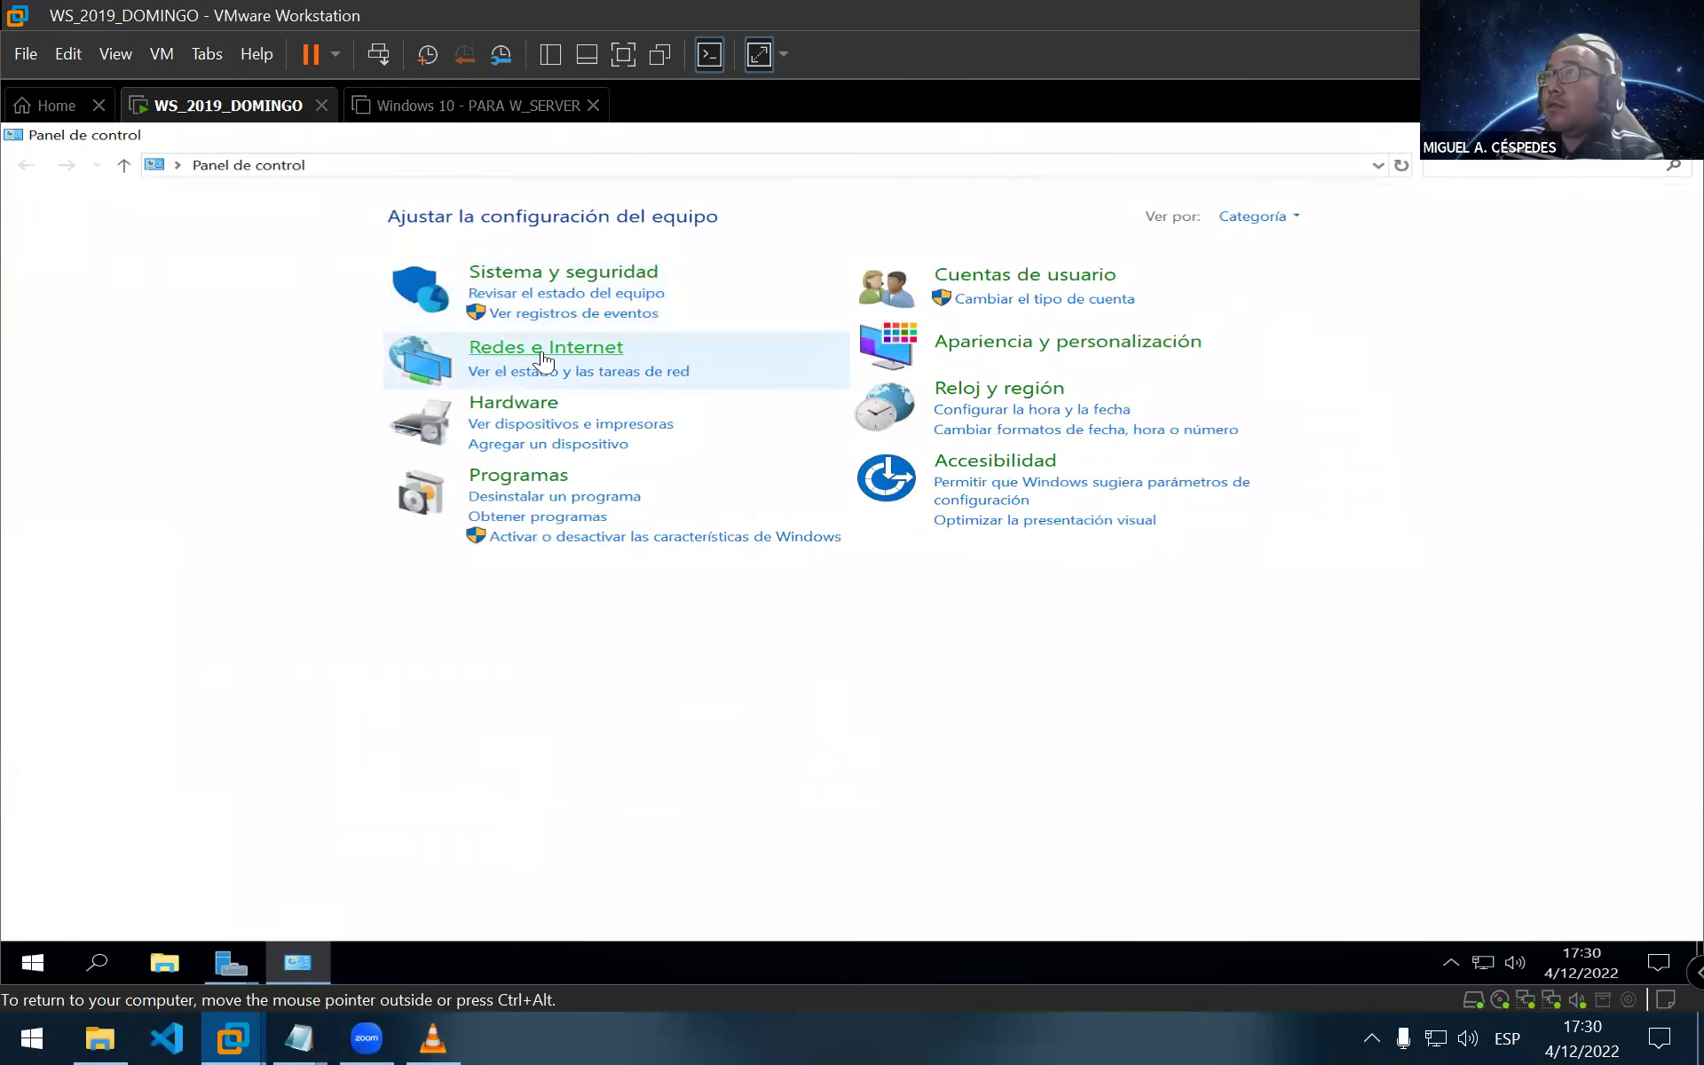
left_click(543, 359)
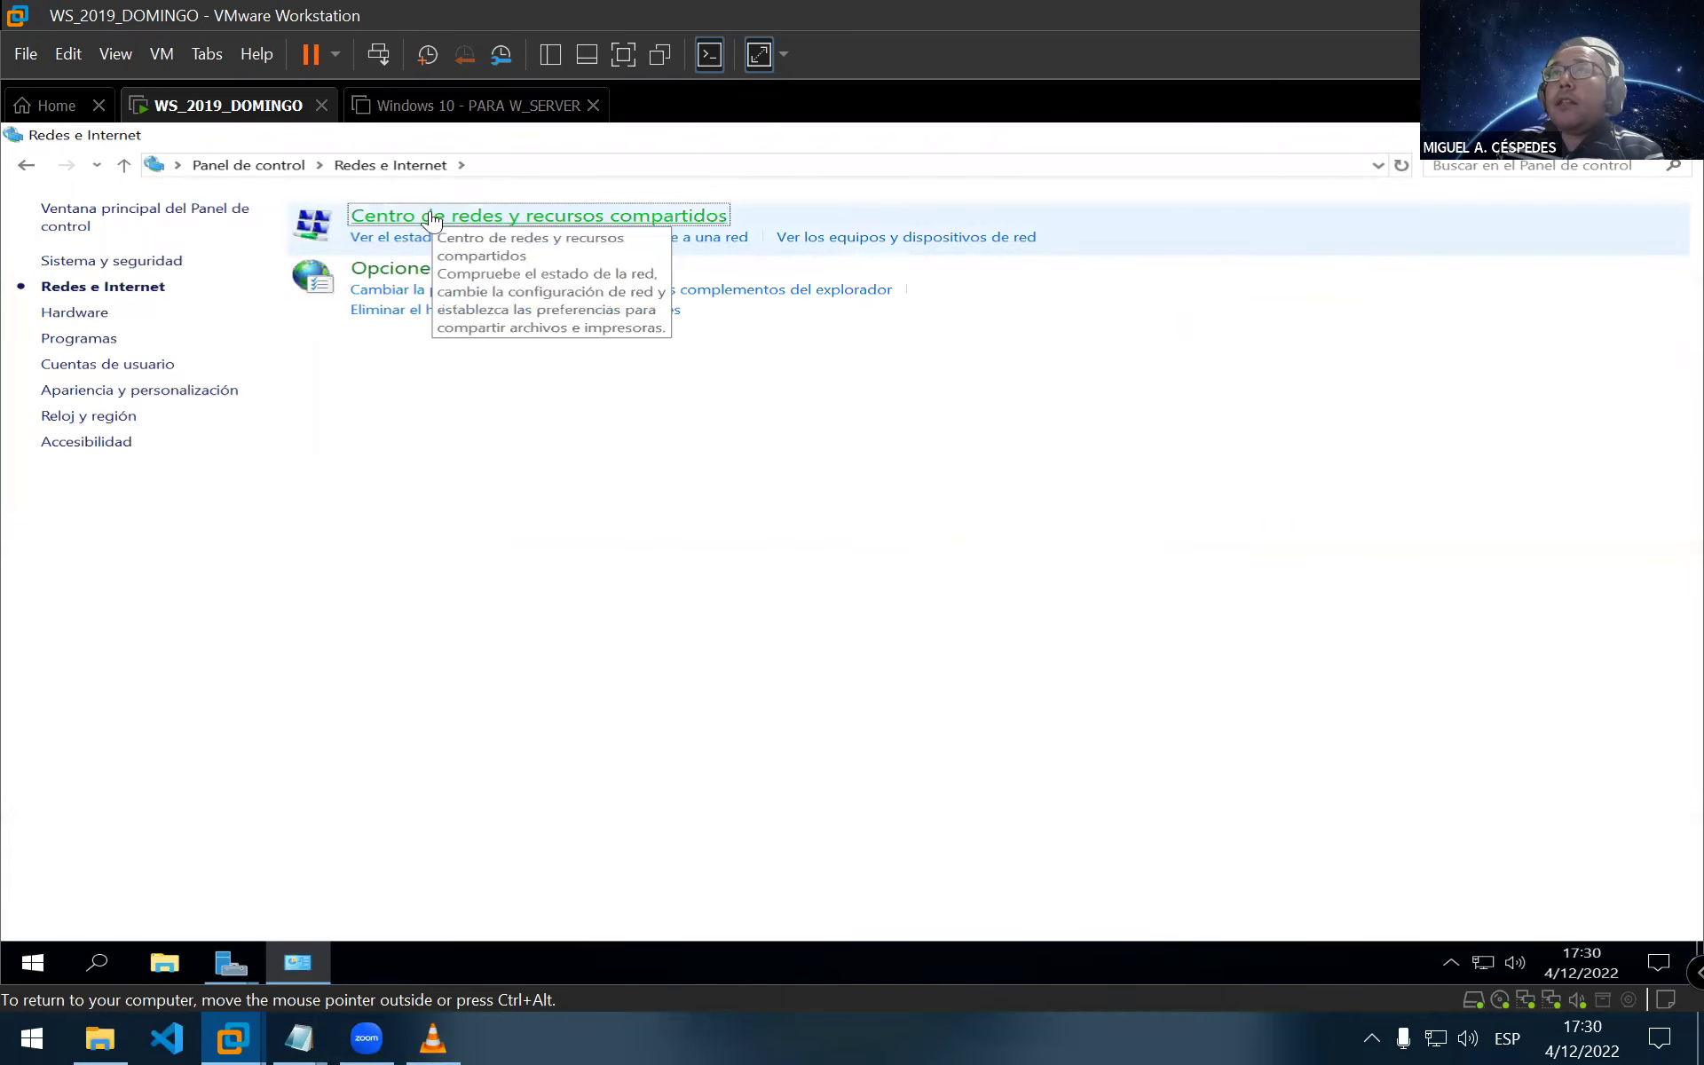
left_click(432, 218)
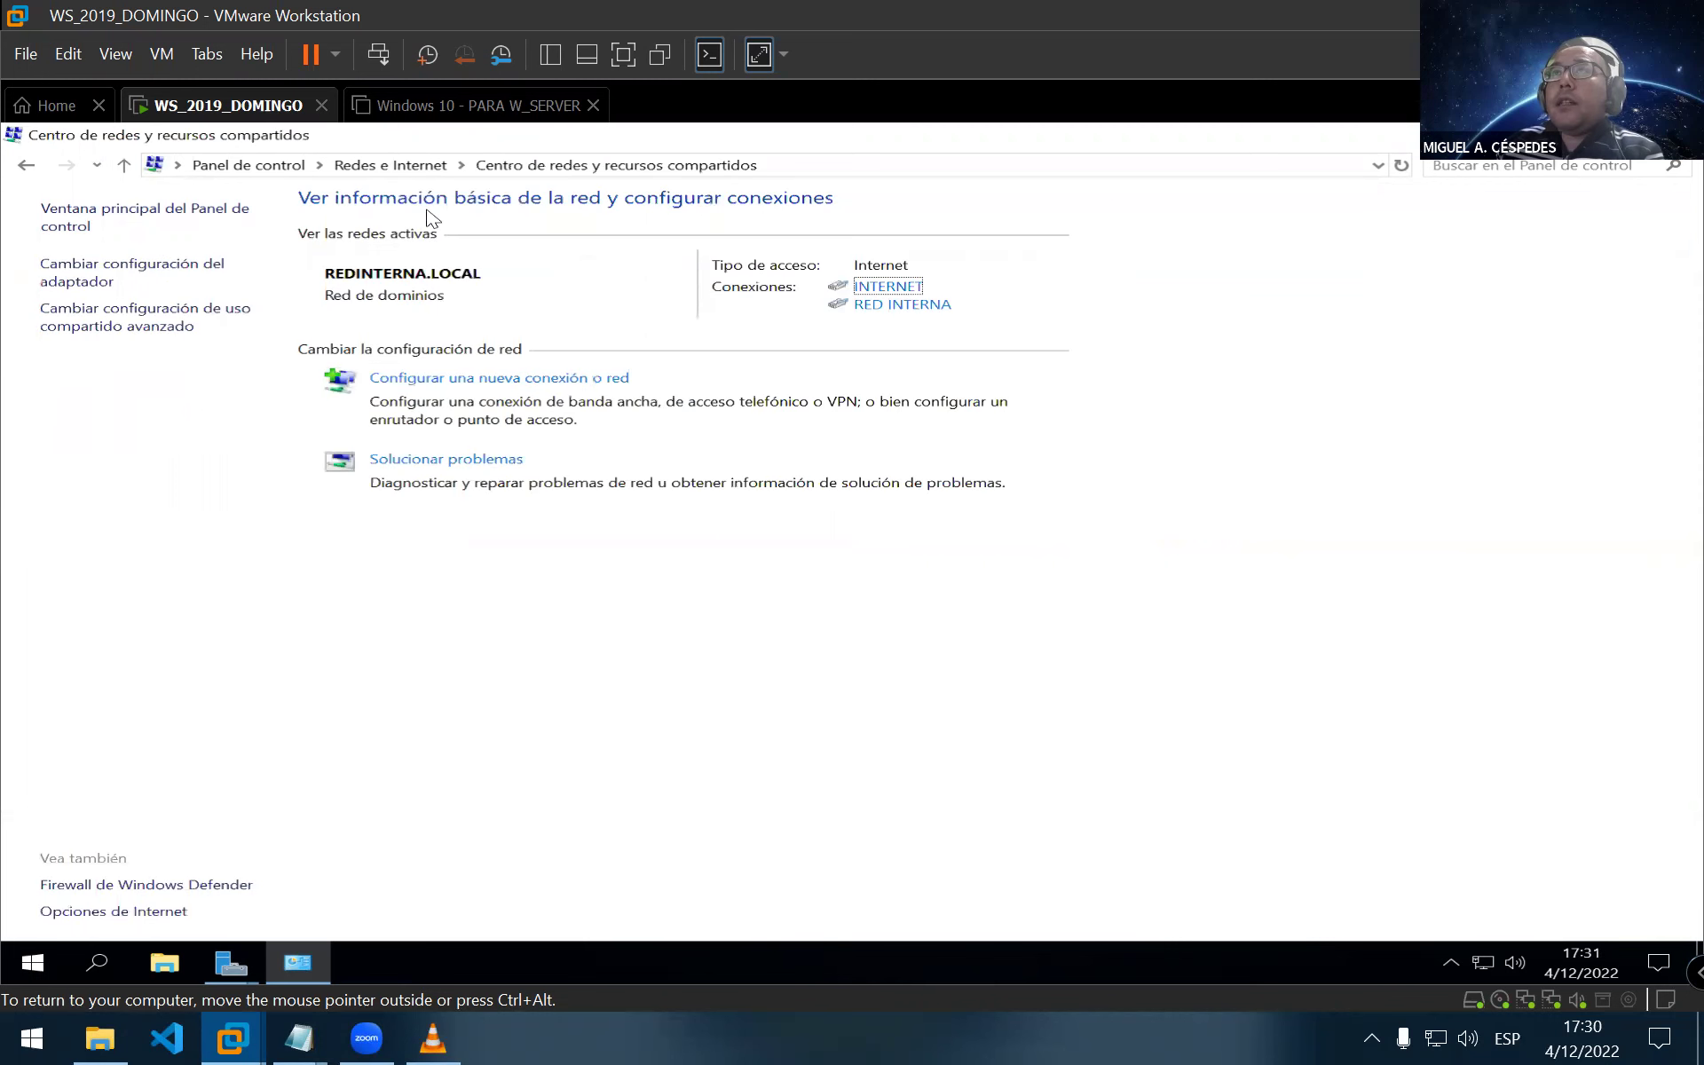
left_click(173, 272)
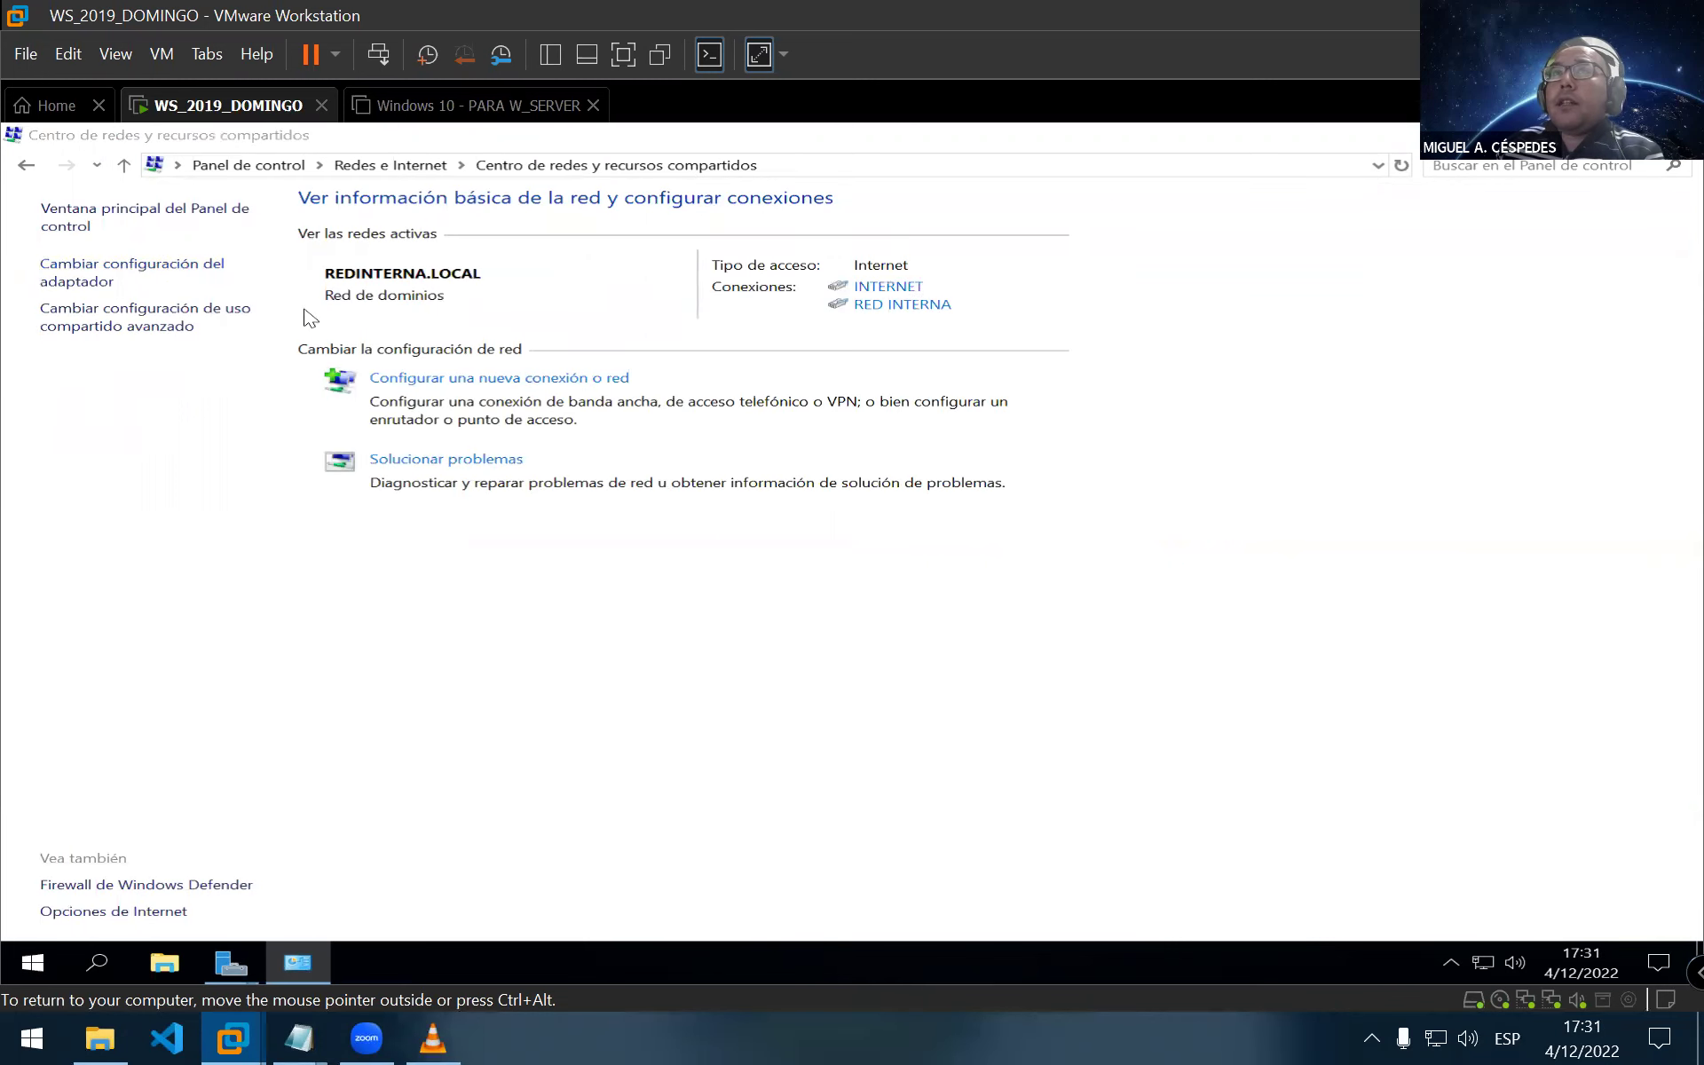
Make the INTERNET adapter's IPv4 obtain its DNS server automatically instead of 127.0.0.1
right_click(524, 383)
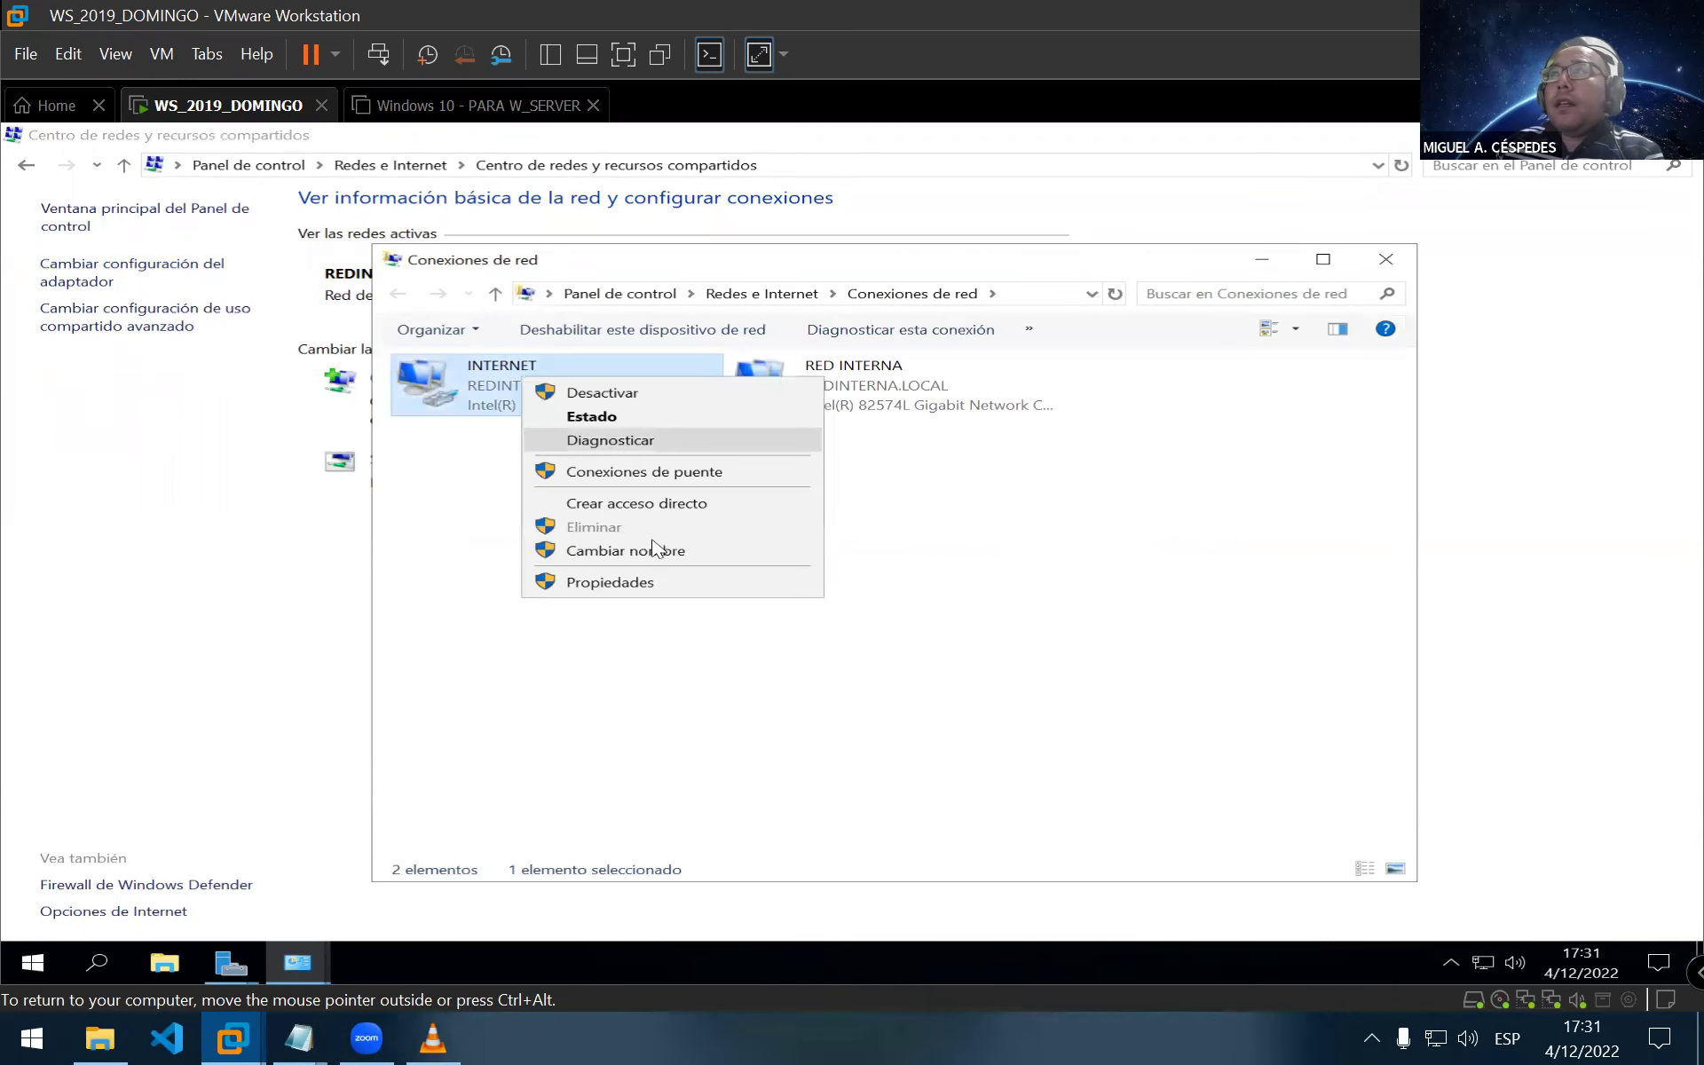
left_click(652, 592)
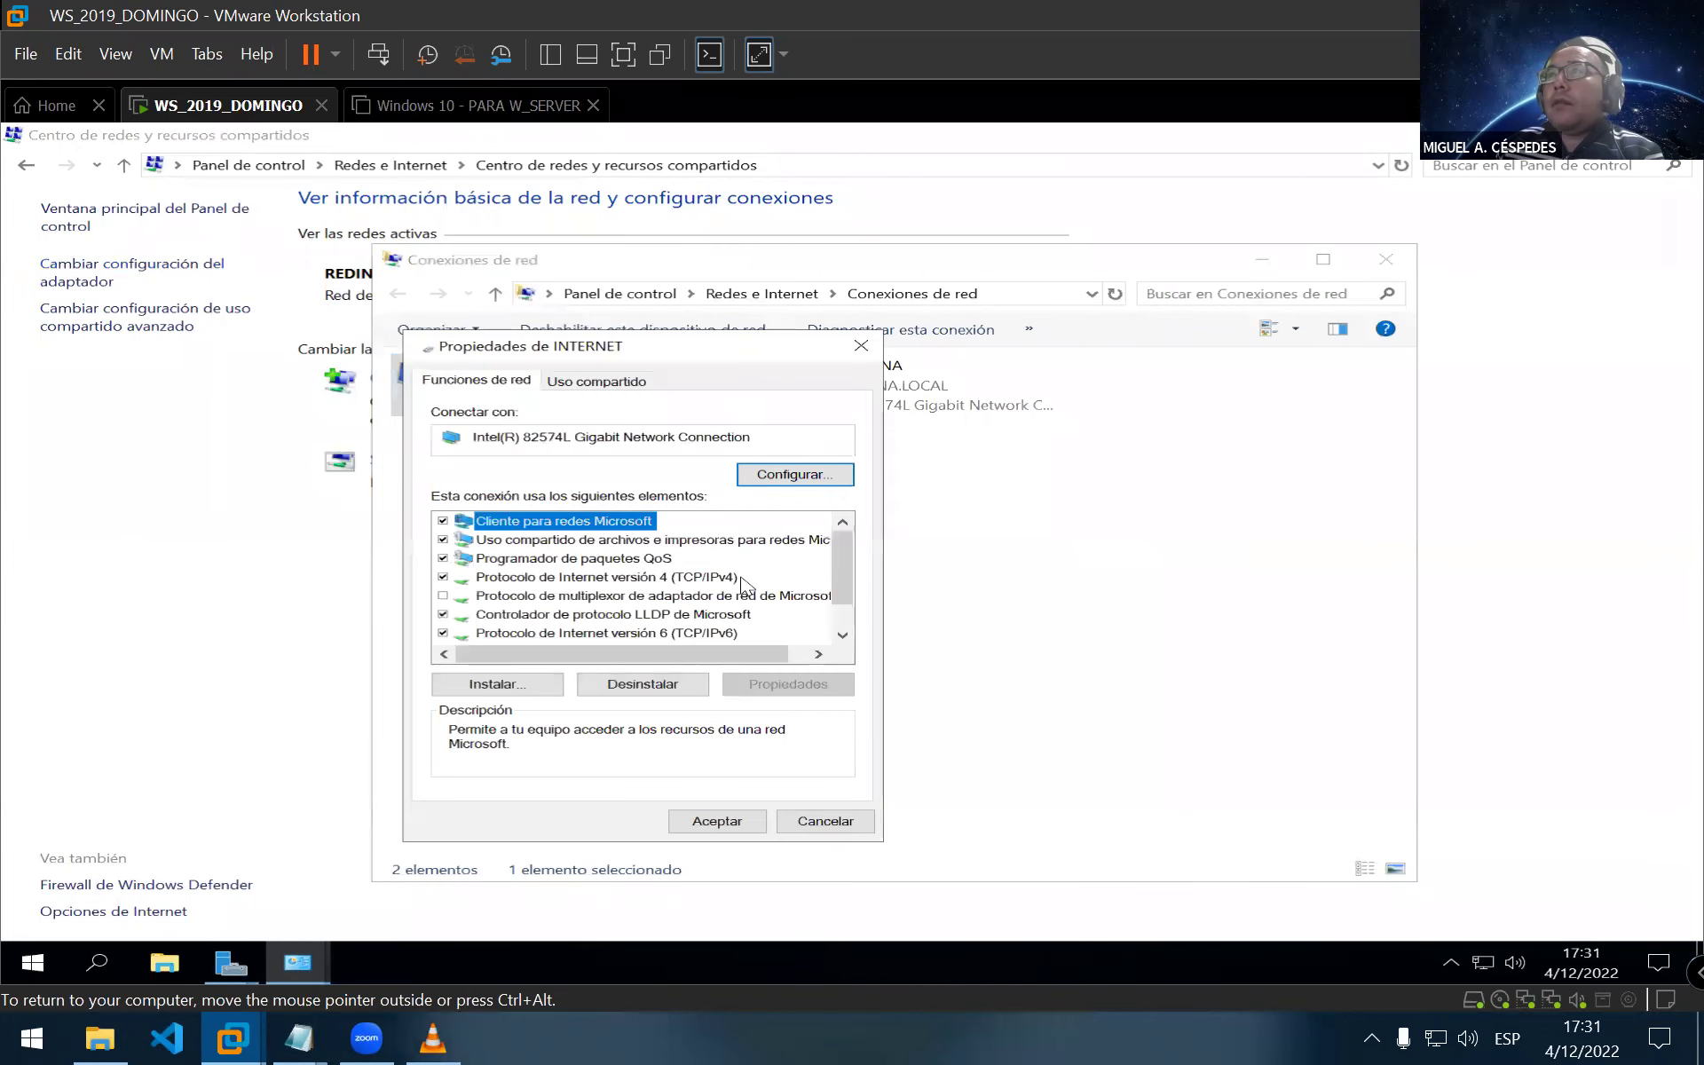
left_click(719, 582)
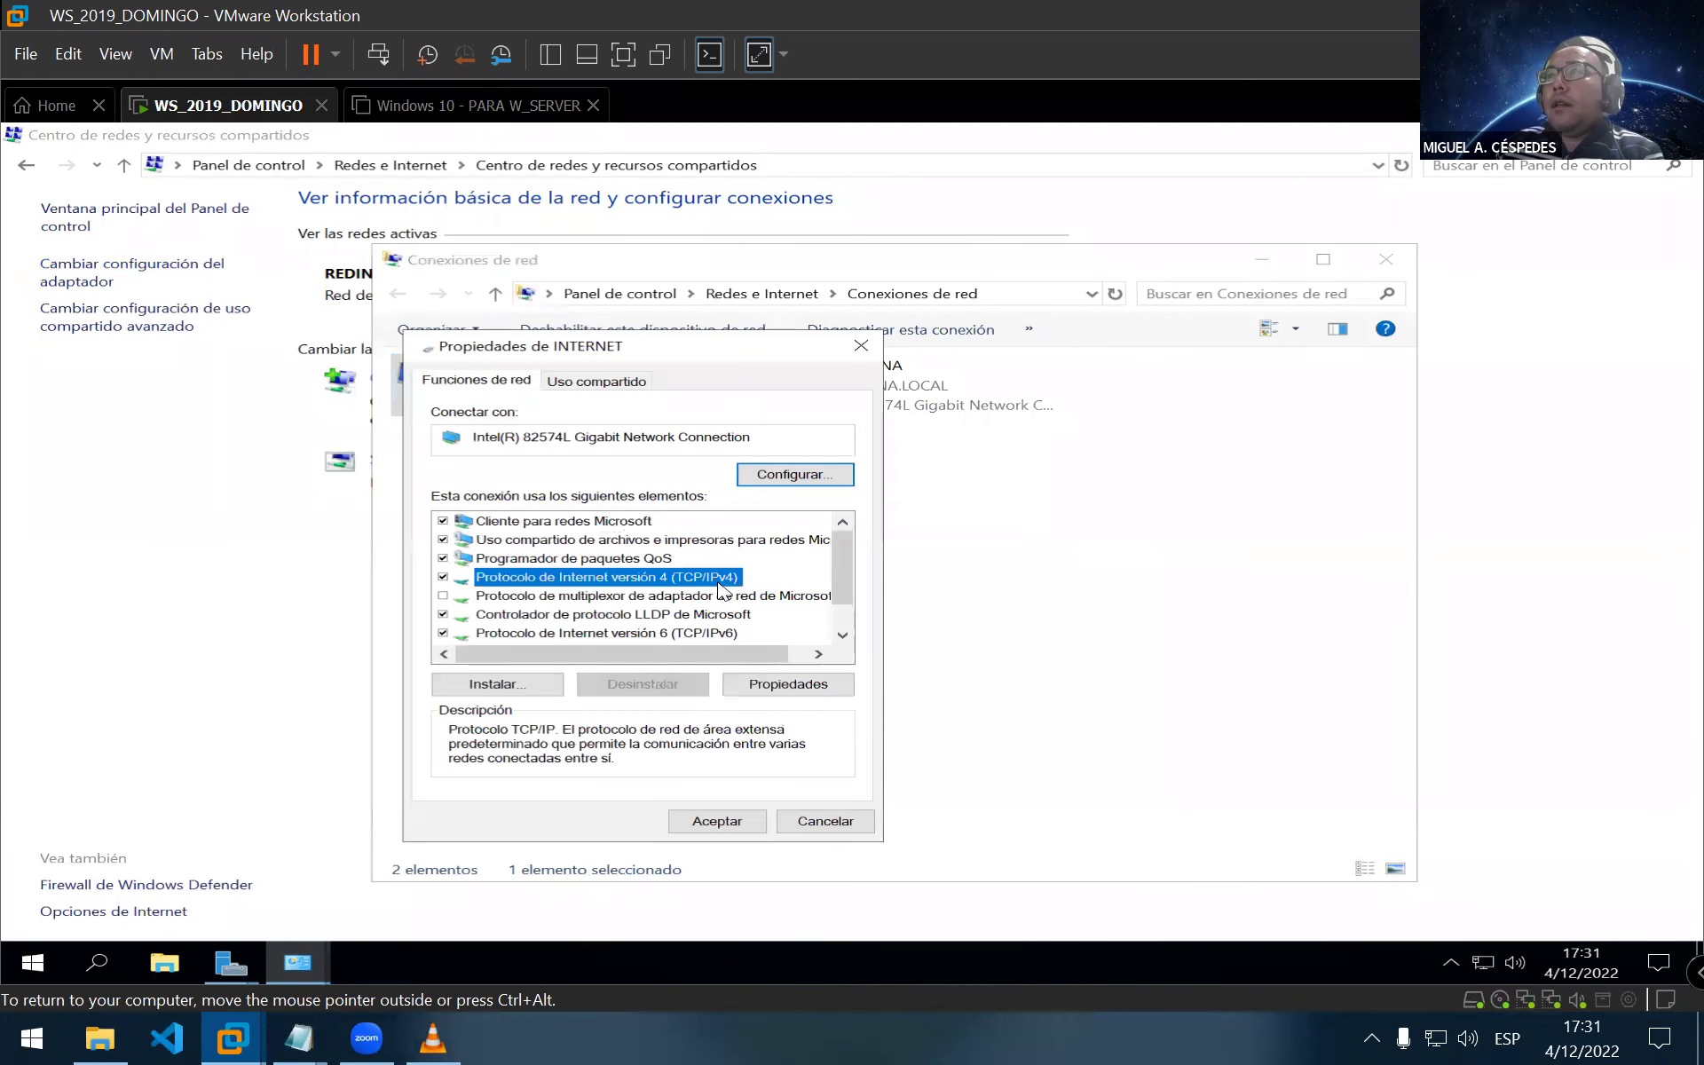
left_click(785, 683)
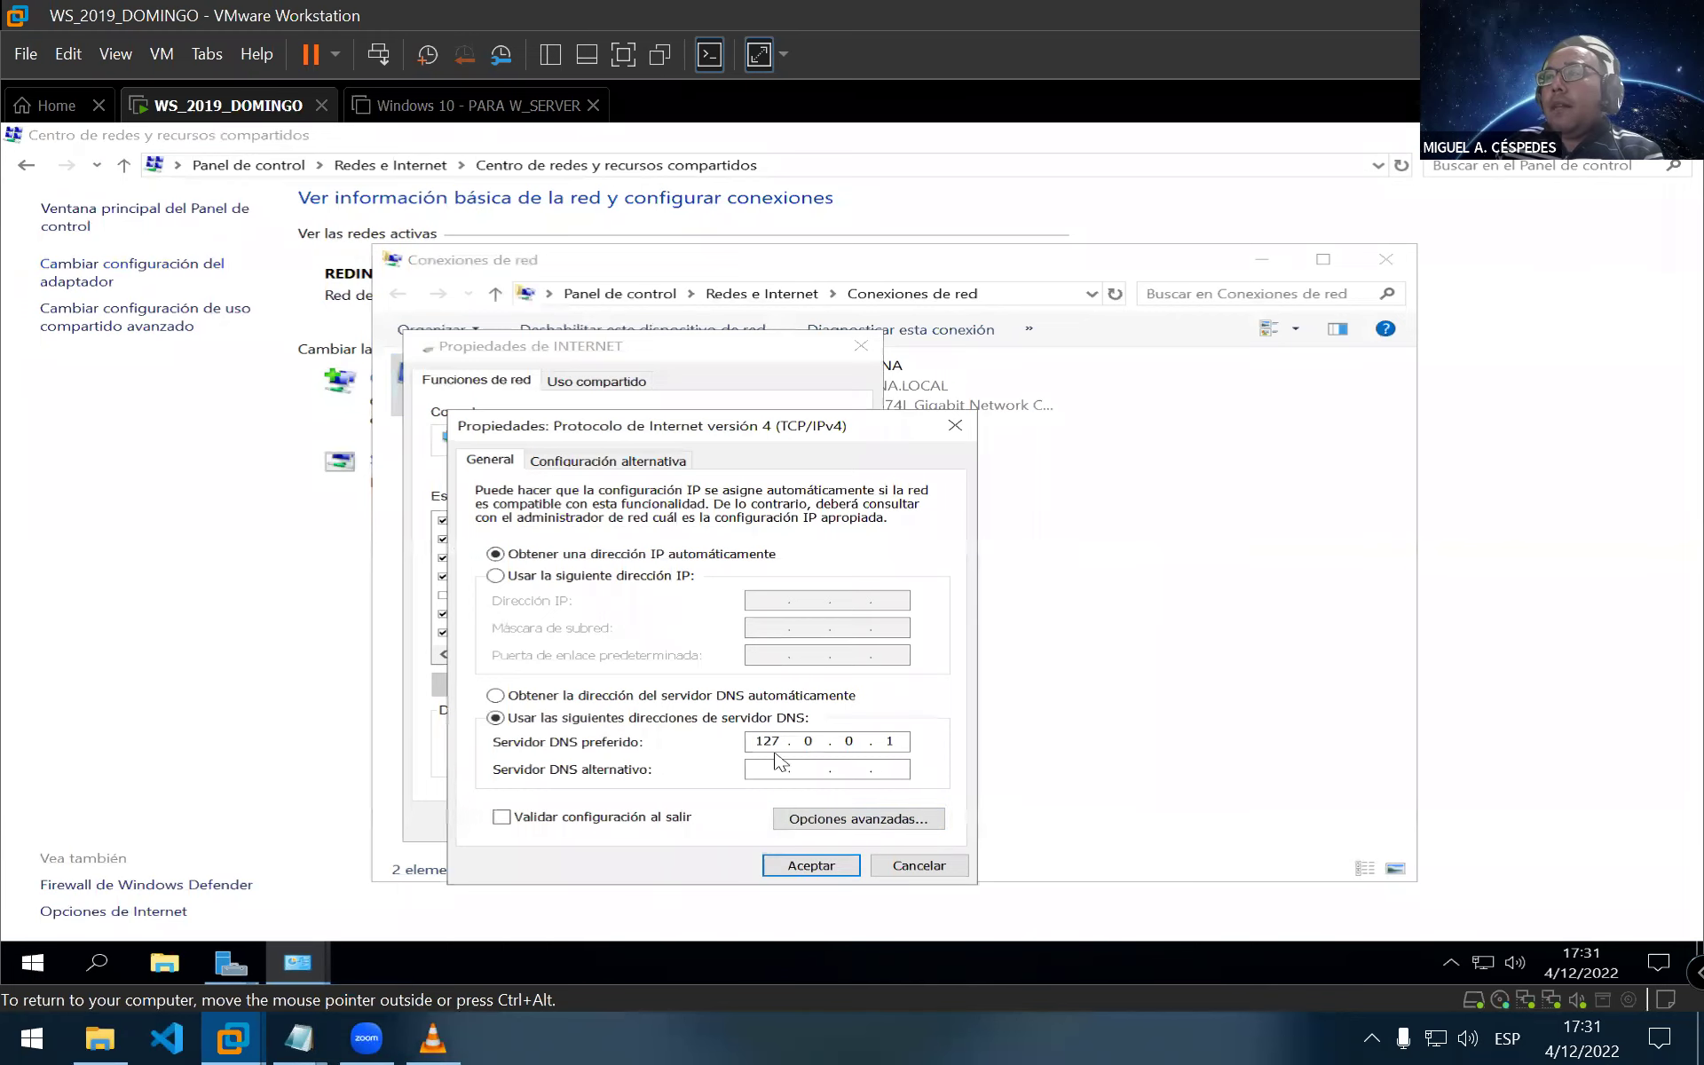
left_click_drag(779, 740, 710, 735)
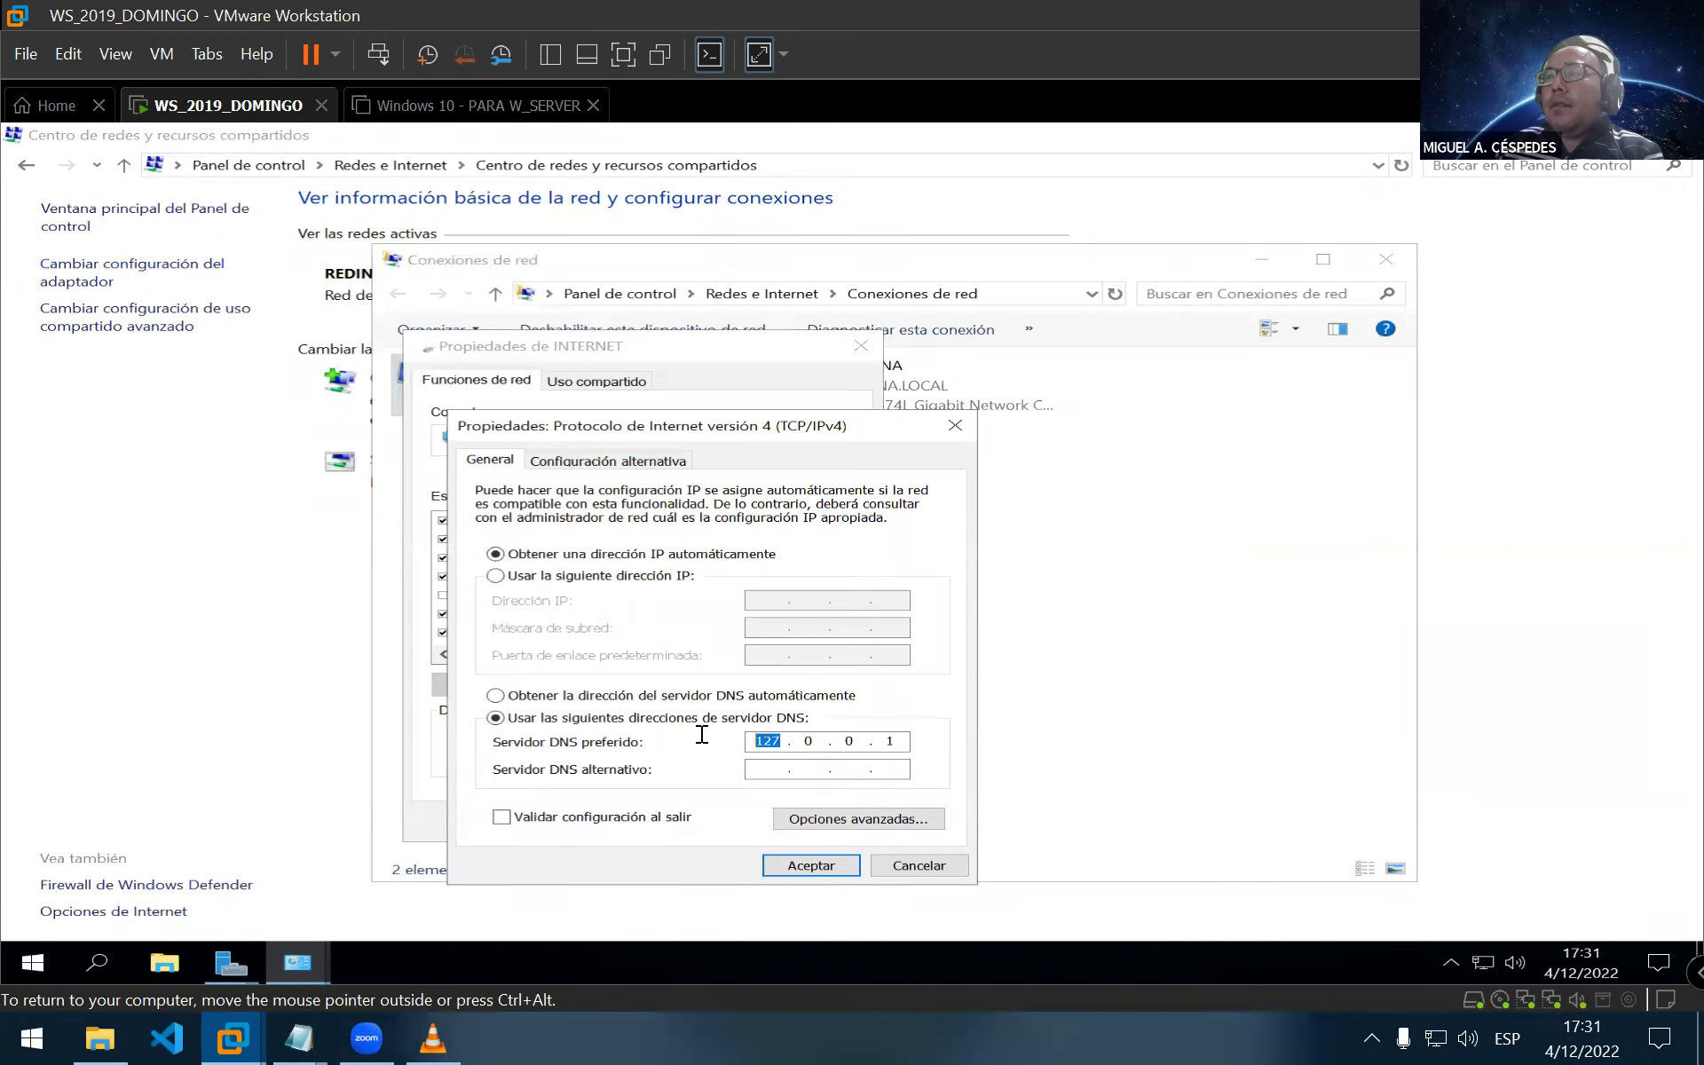
left_click(578, 700)
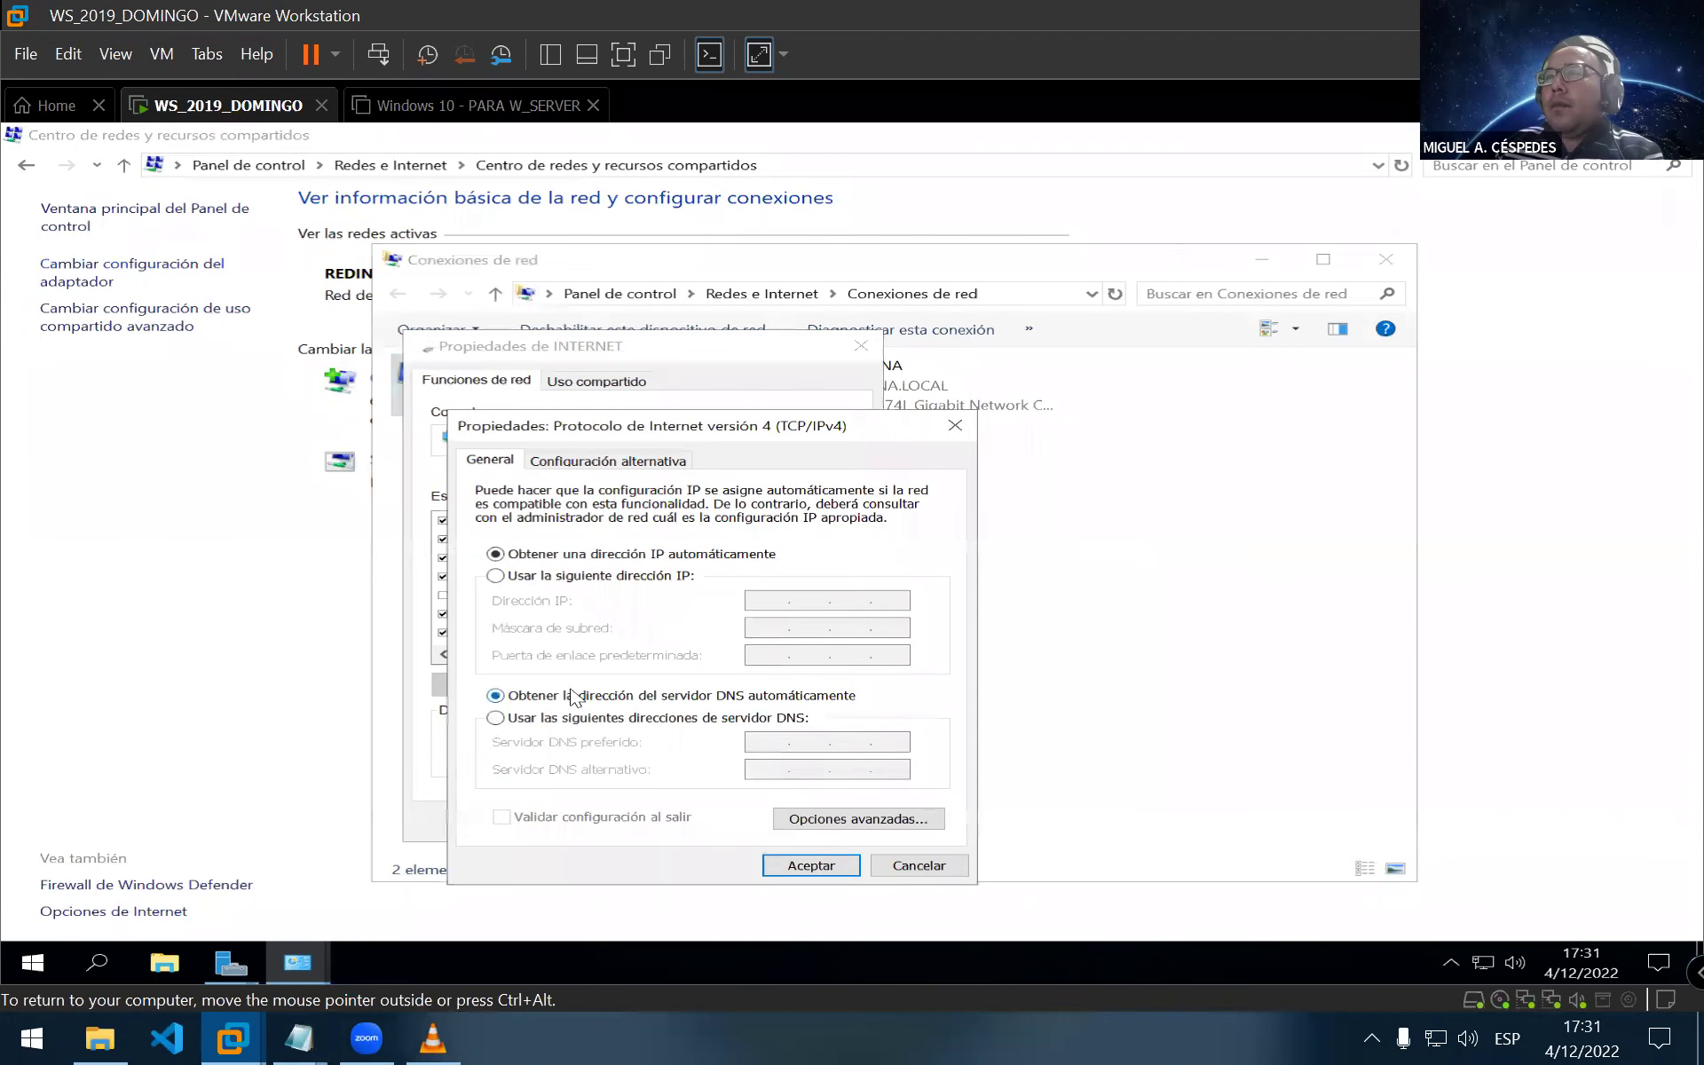
left_click(828, 870)
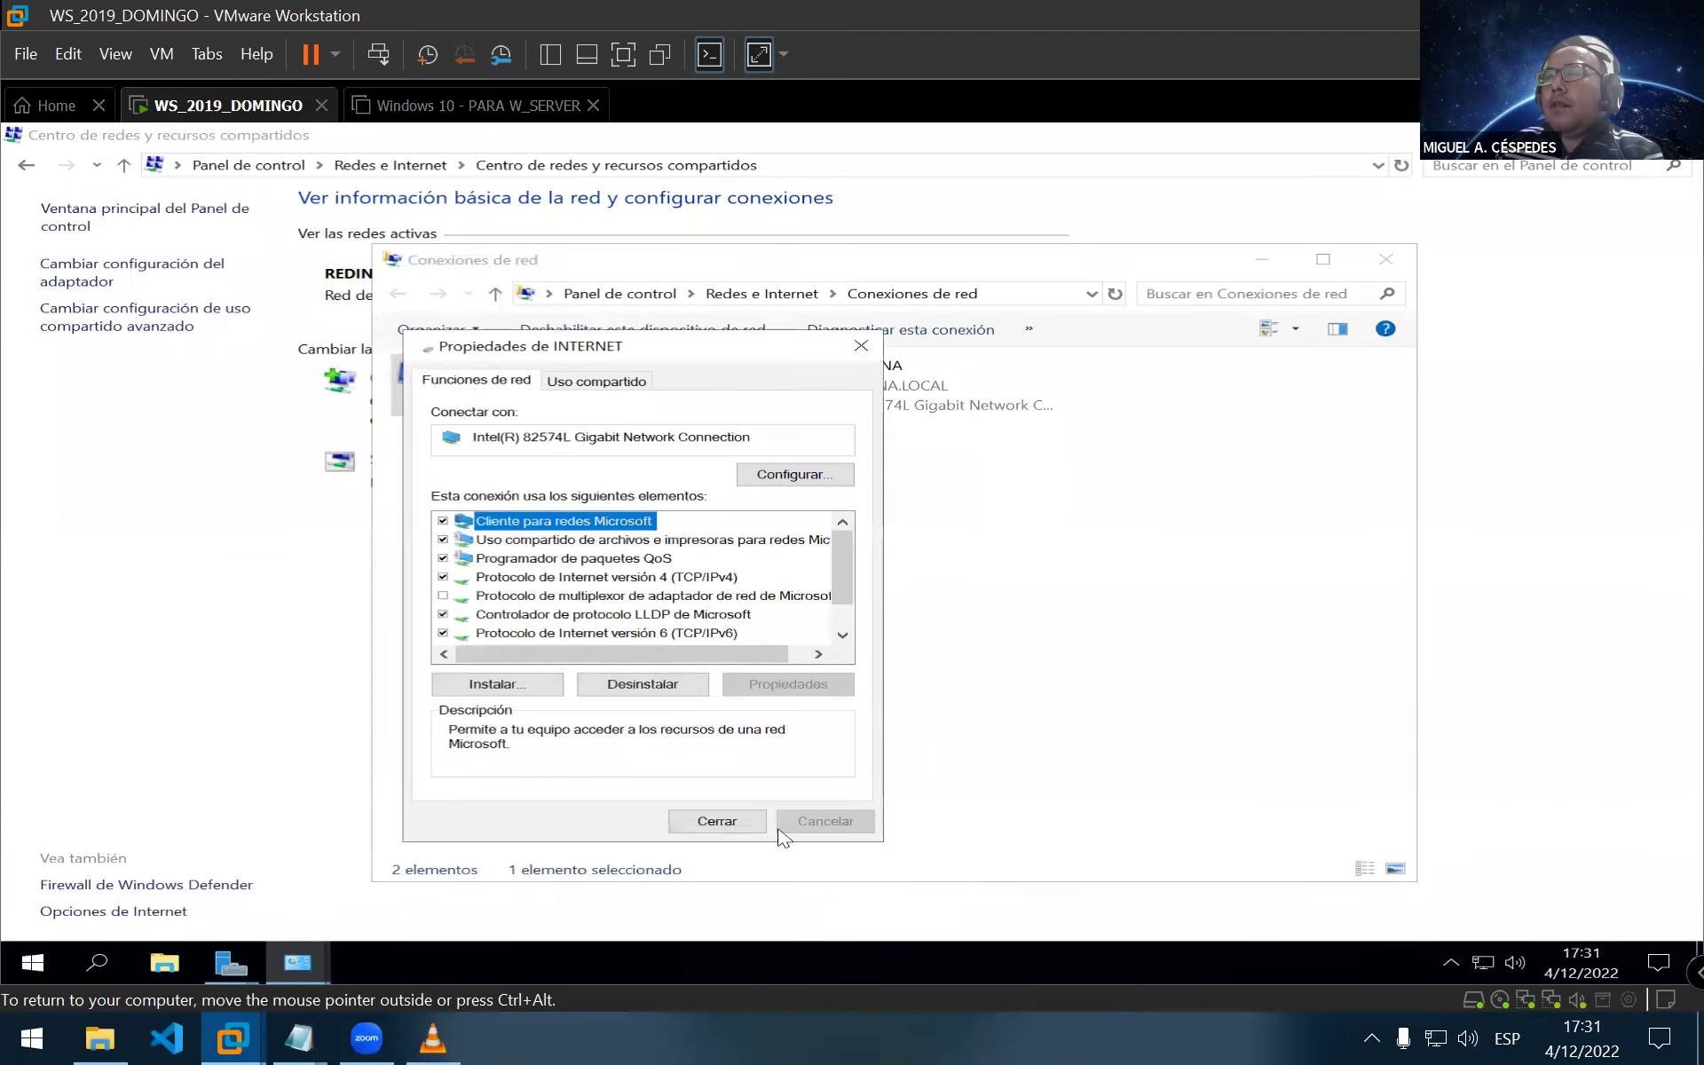
left_click(716, 820)
left_click(781, 382)
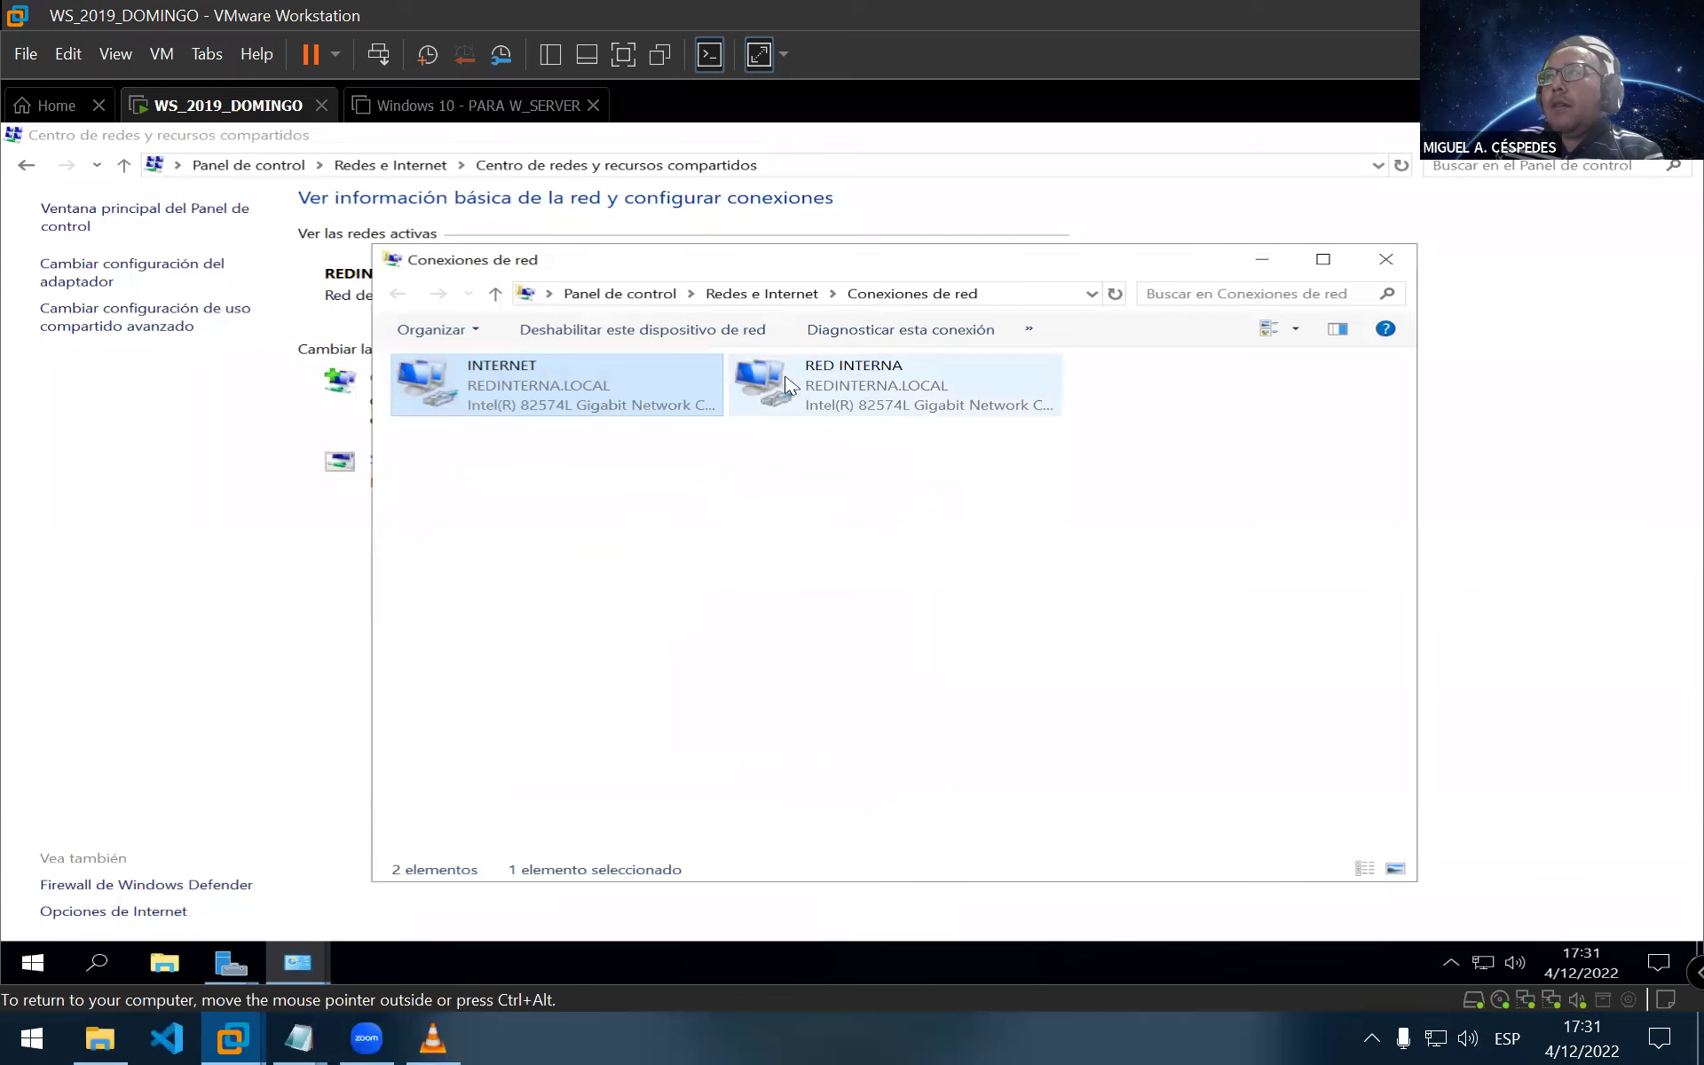
right_click(785, 377)
Switch RED INTERNA's IPv4 to a static address 192.168.10.10 with mask 255.255.255.0
left_click(923, 585)
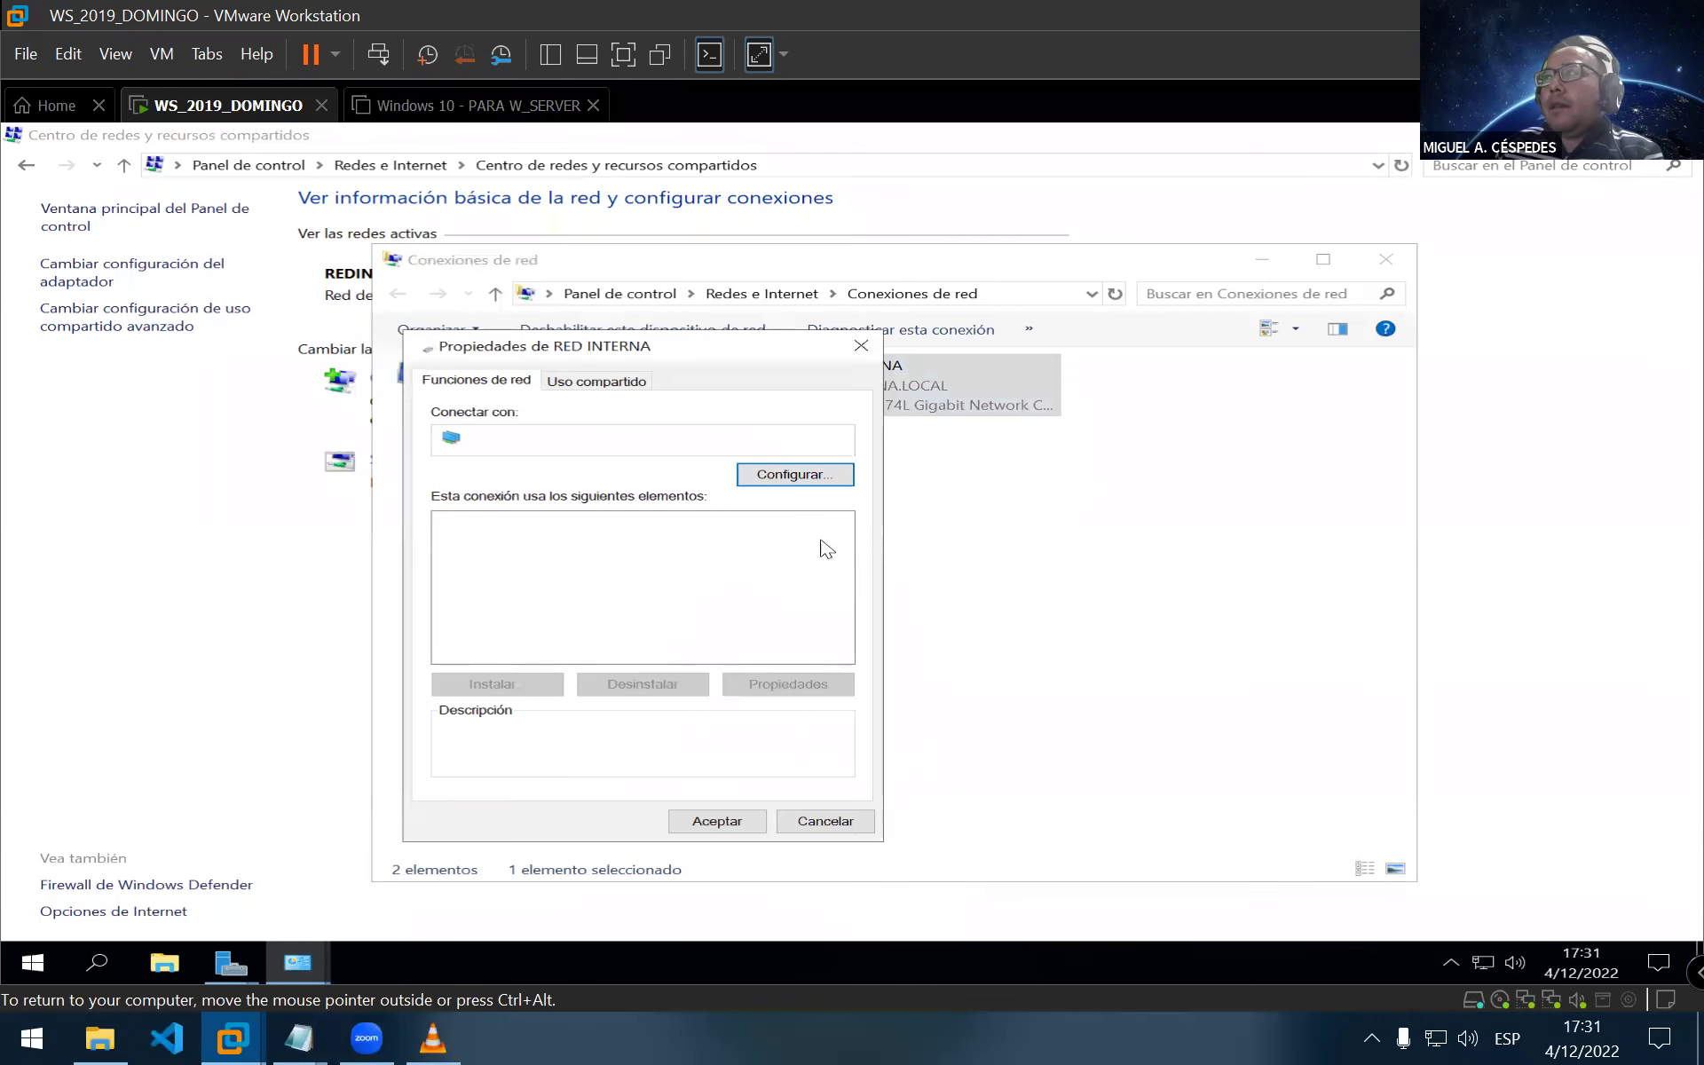
left_click(701, 579)
left_click(803, 685)
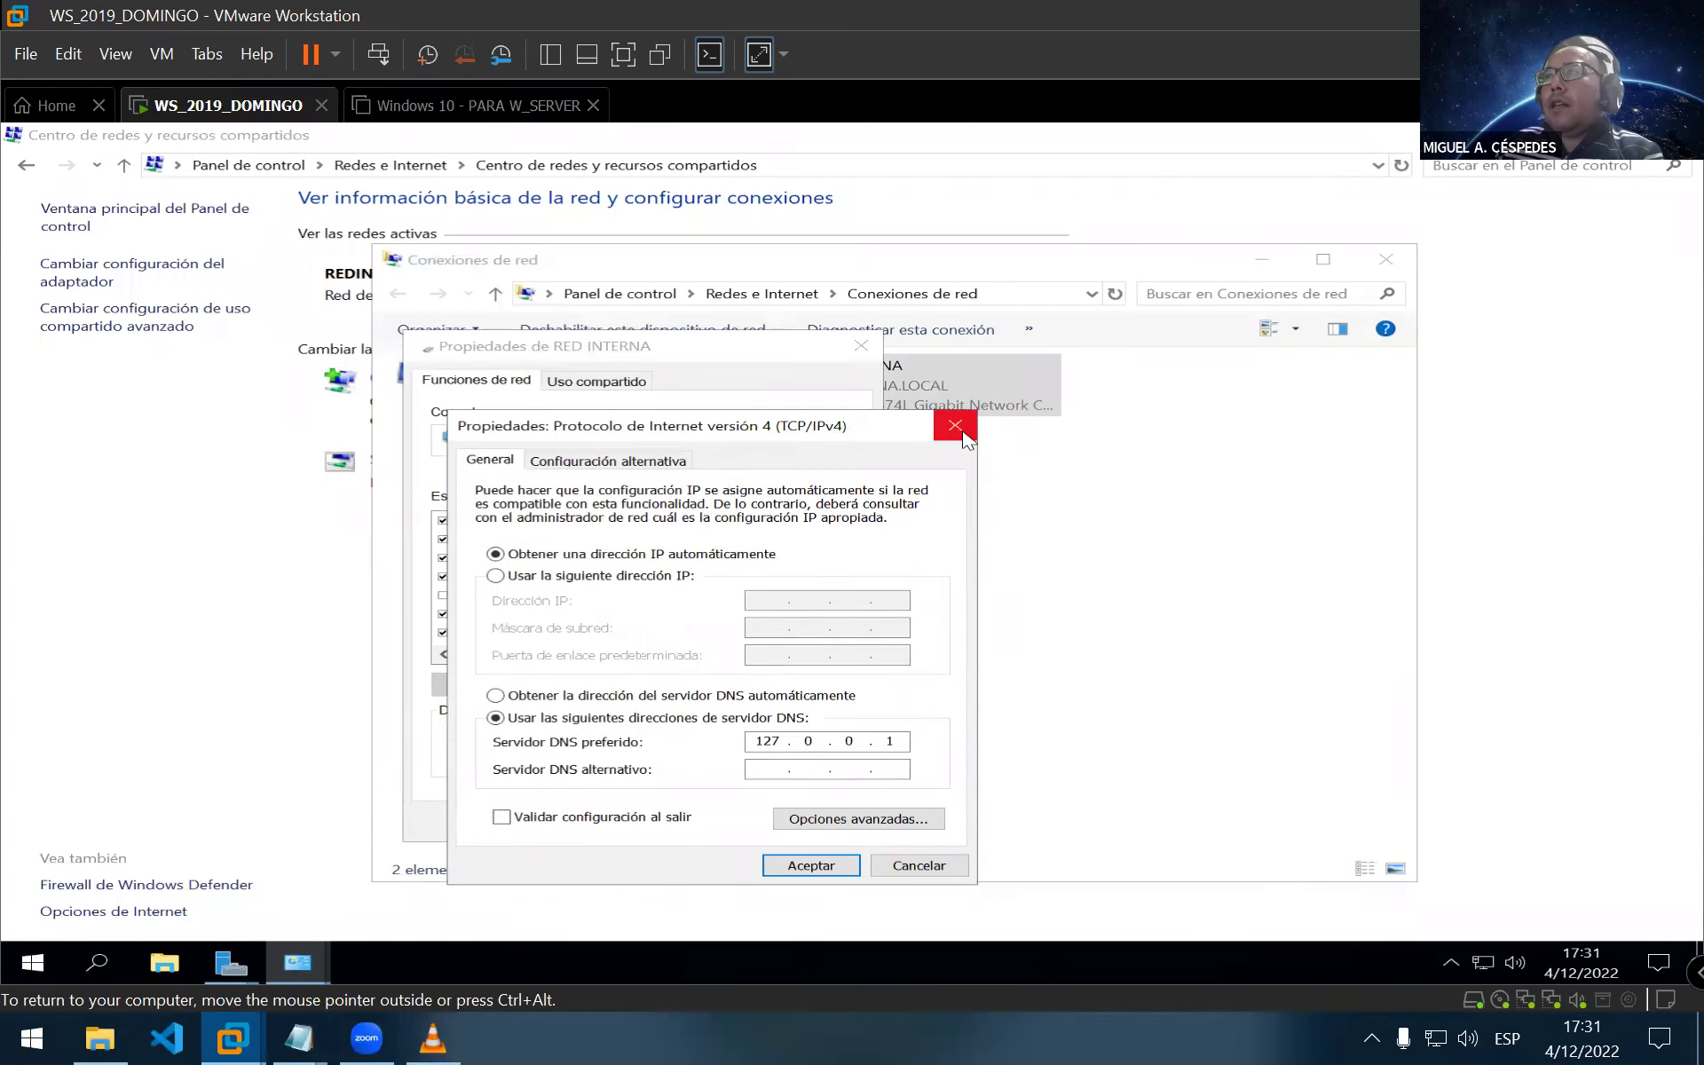
left_click_drag(786, 427, 783, 389)
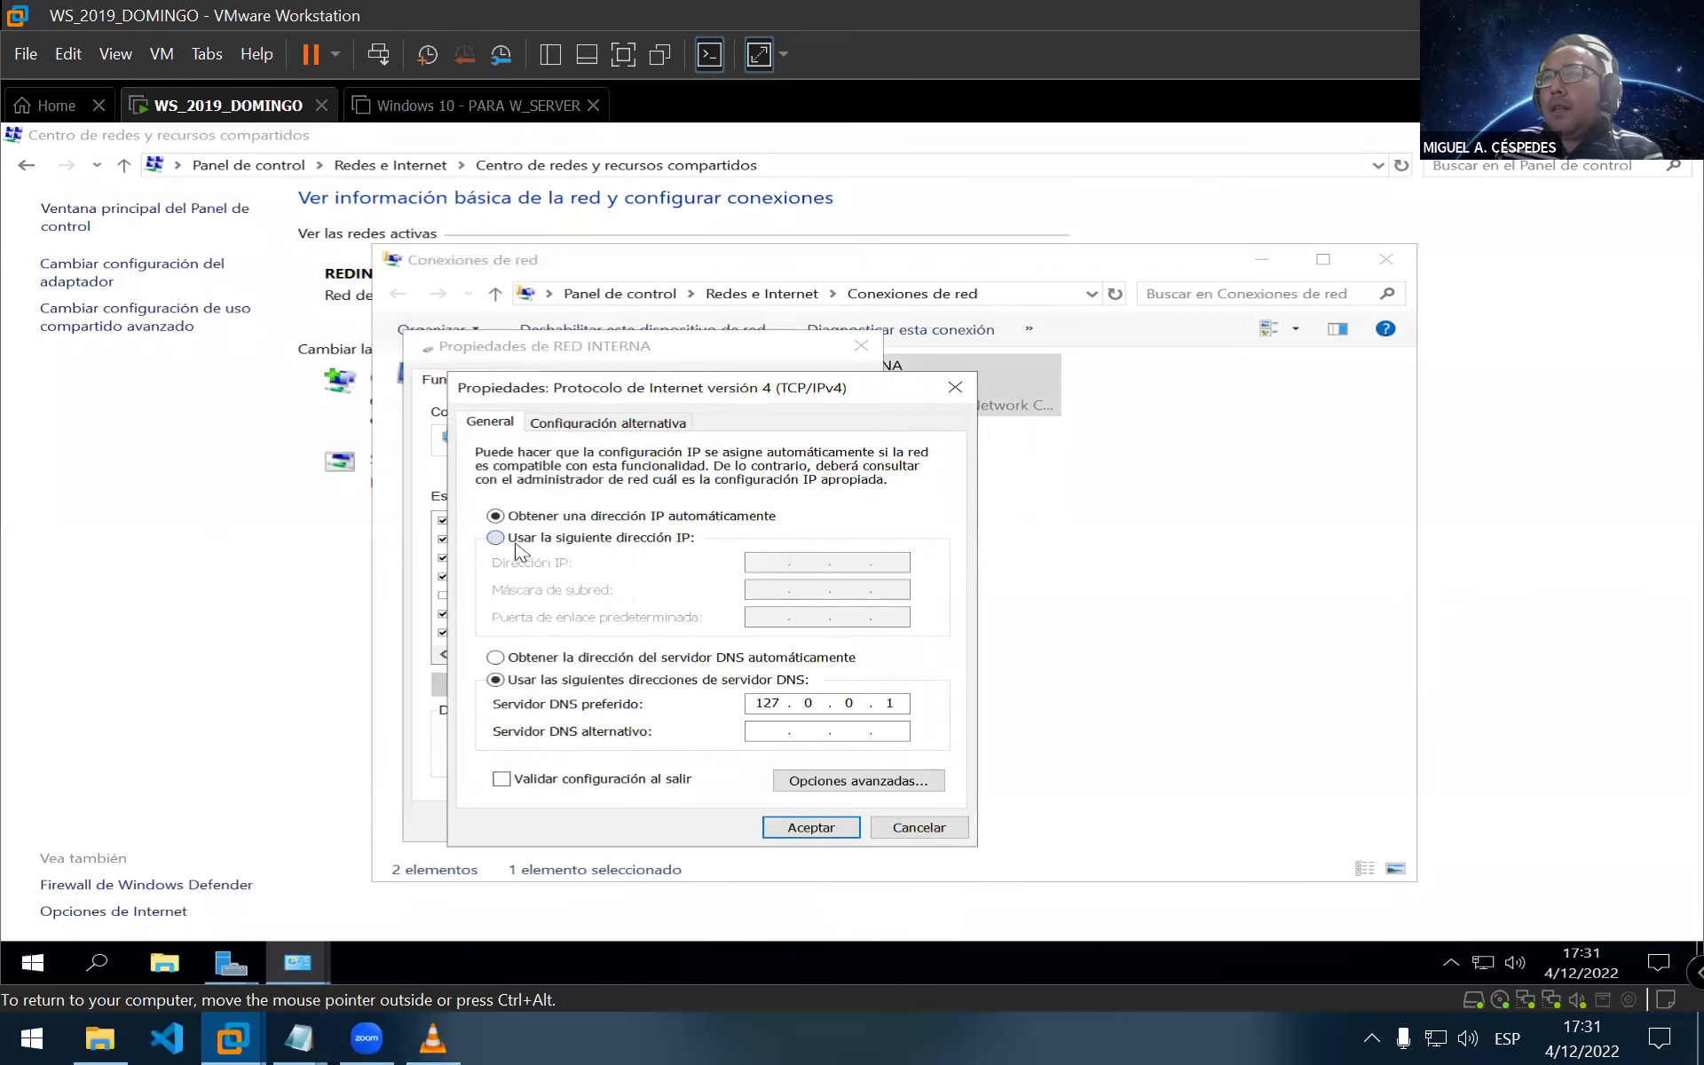
left_click(517, 538)
left_click(763, 564)
type("192 . 168 . 10 . 10")
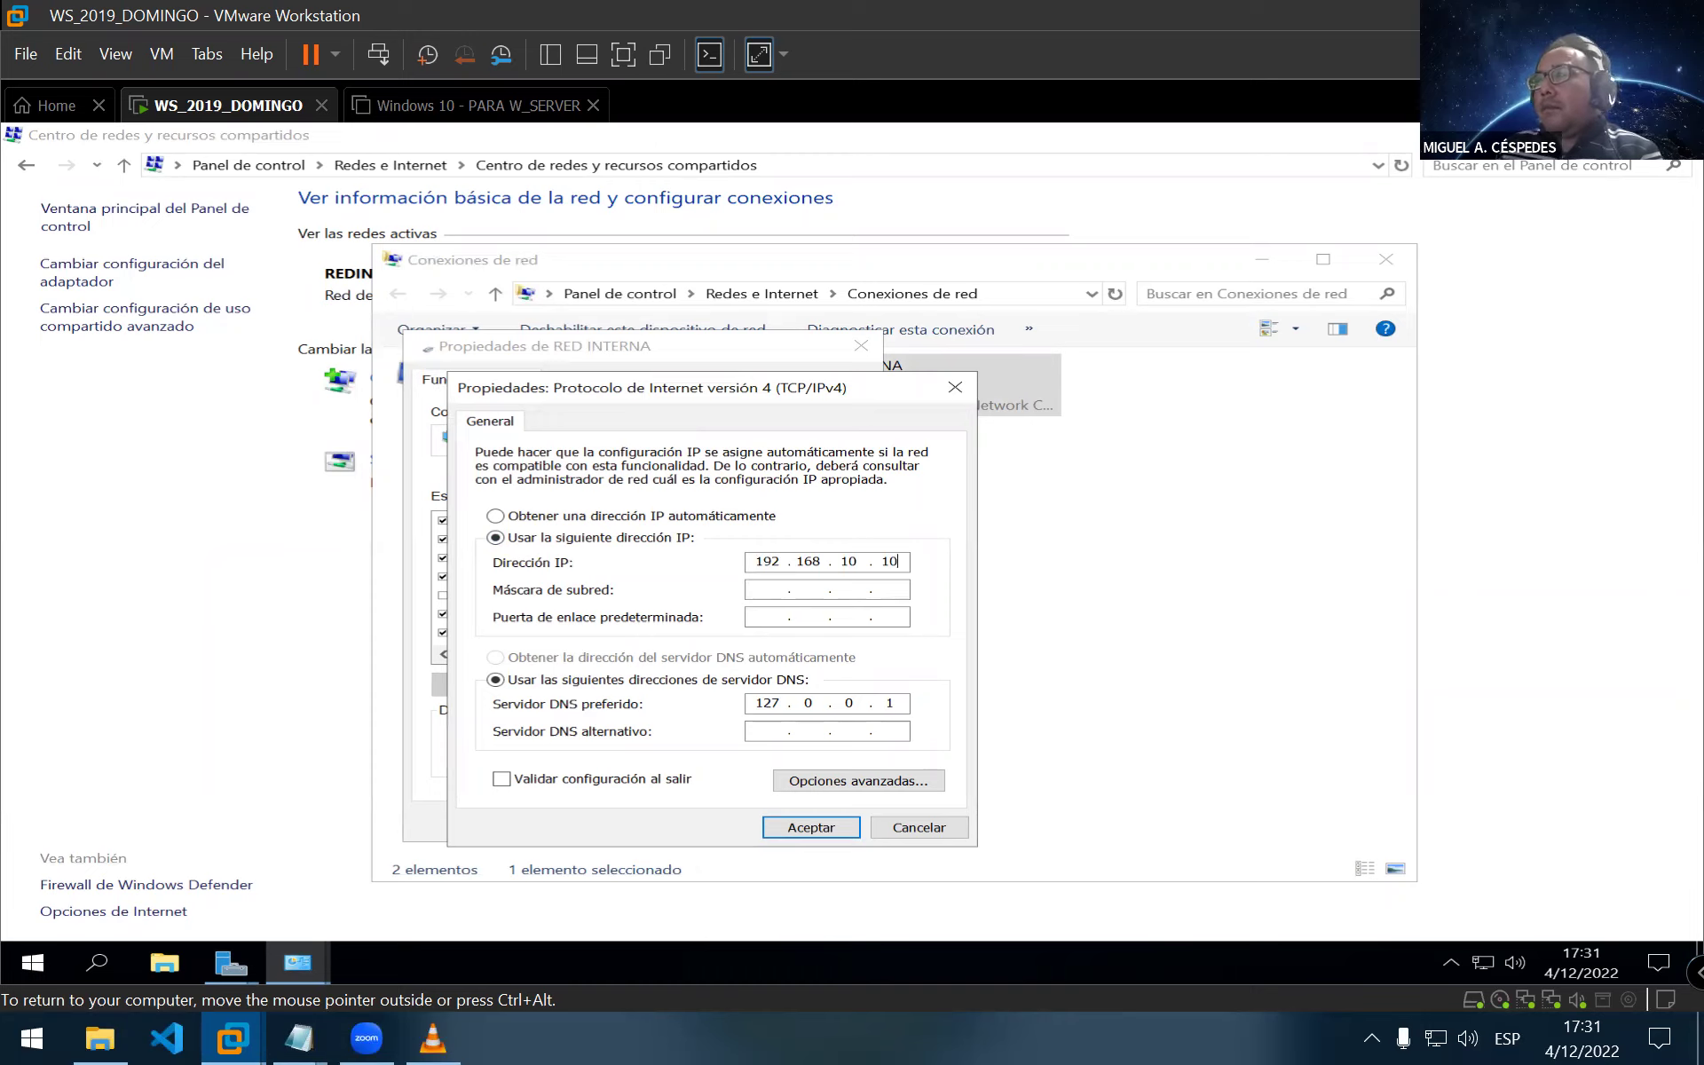
key("Tab")
key("Tab")
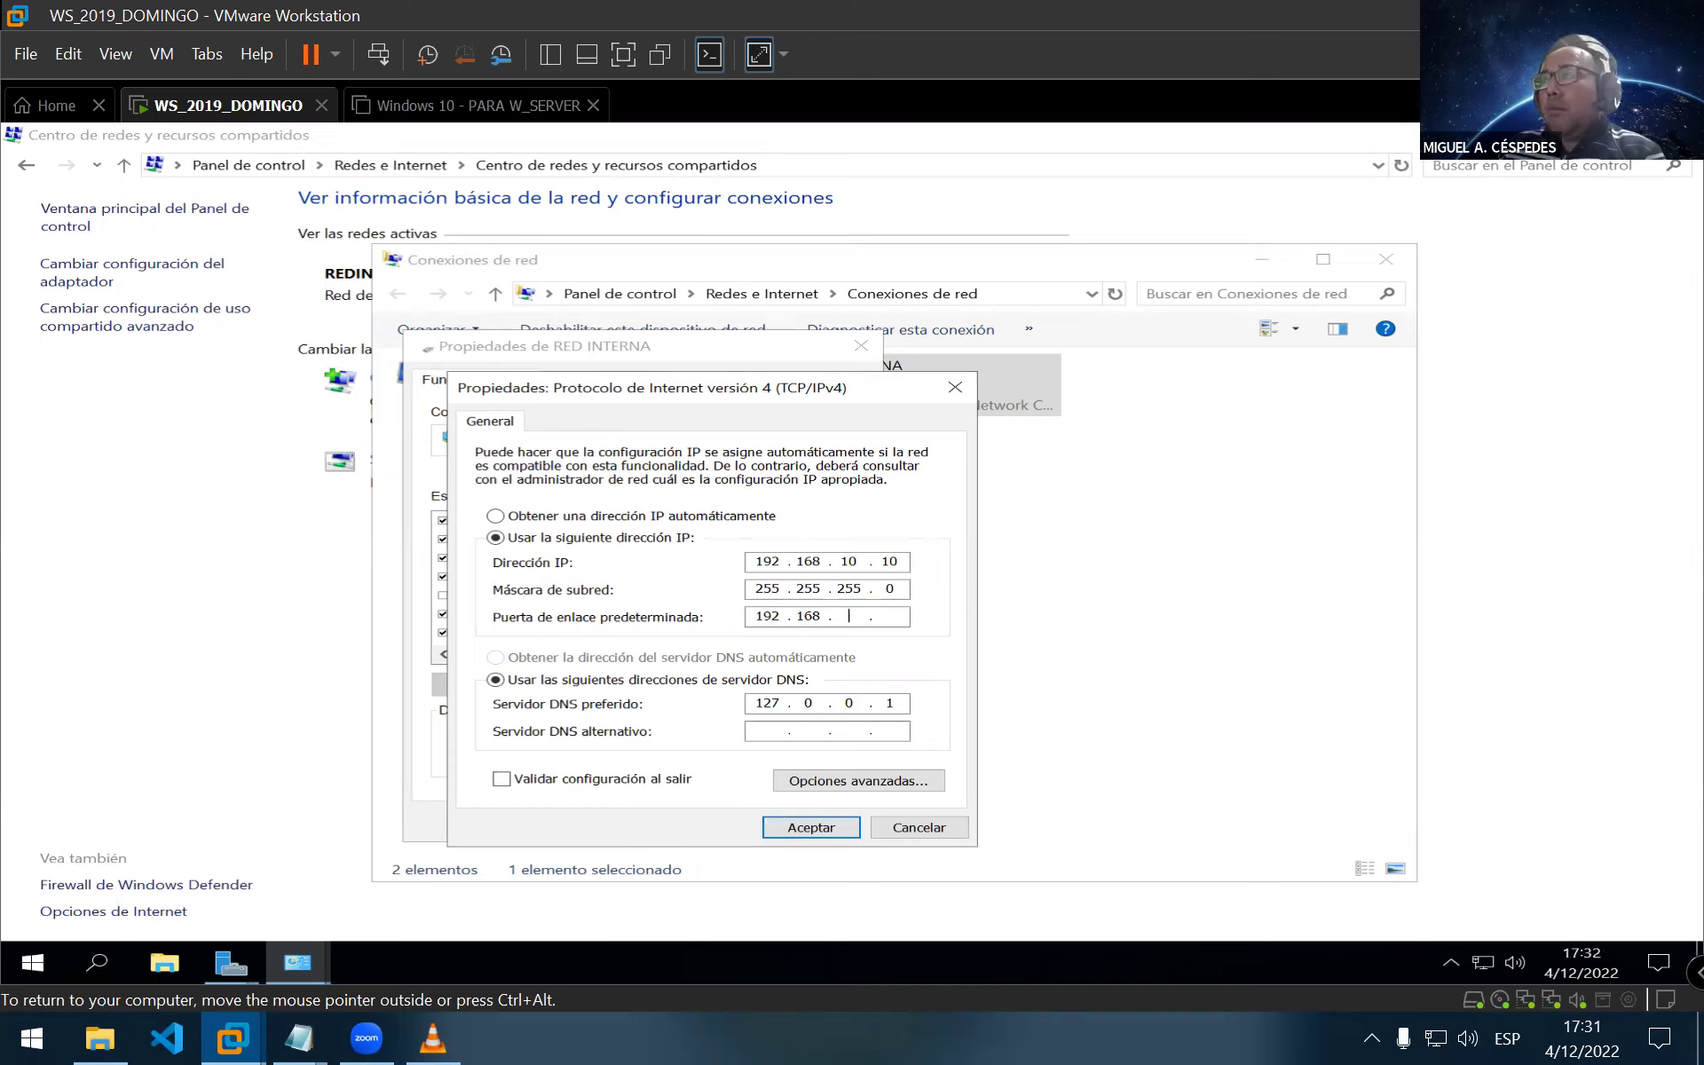
Finish RED INTERNA's gateway 192.168.10.1 and DNS 192.168.10.10, enabling validation on exit
type(".1")
key("Tab")
key("Tab")
type("192 . ")
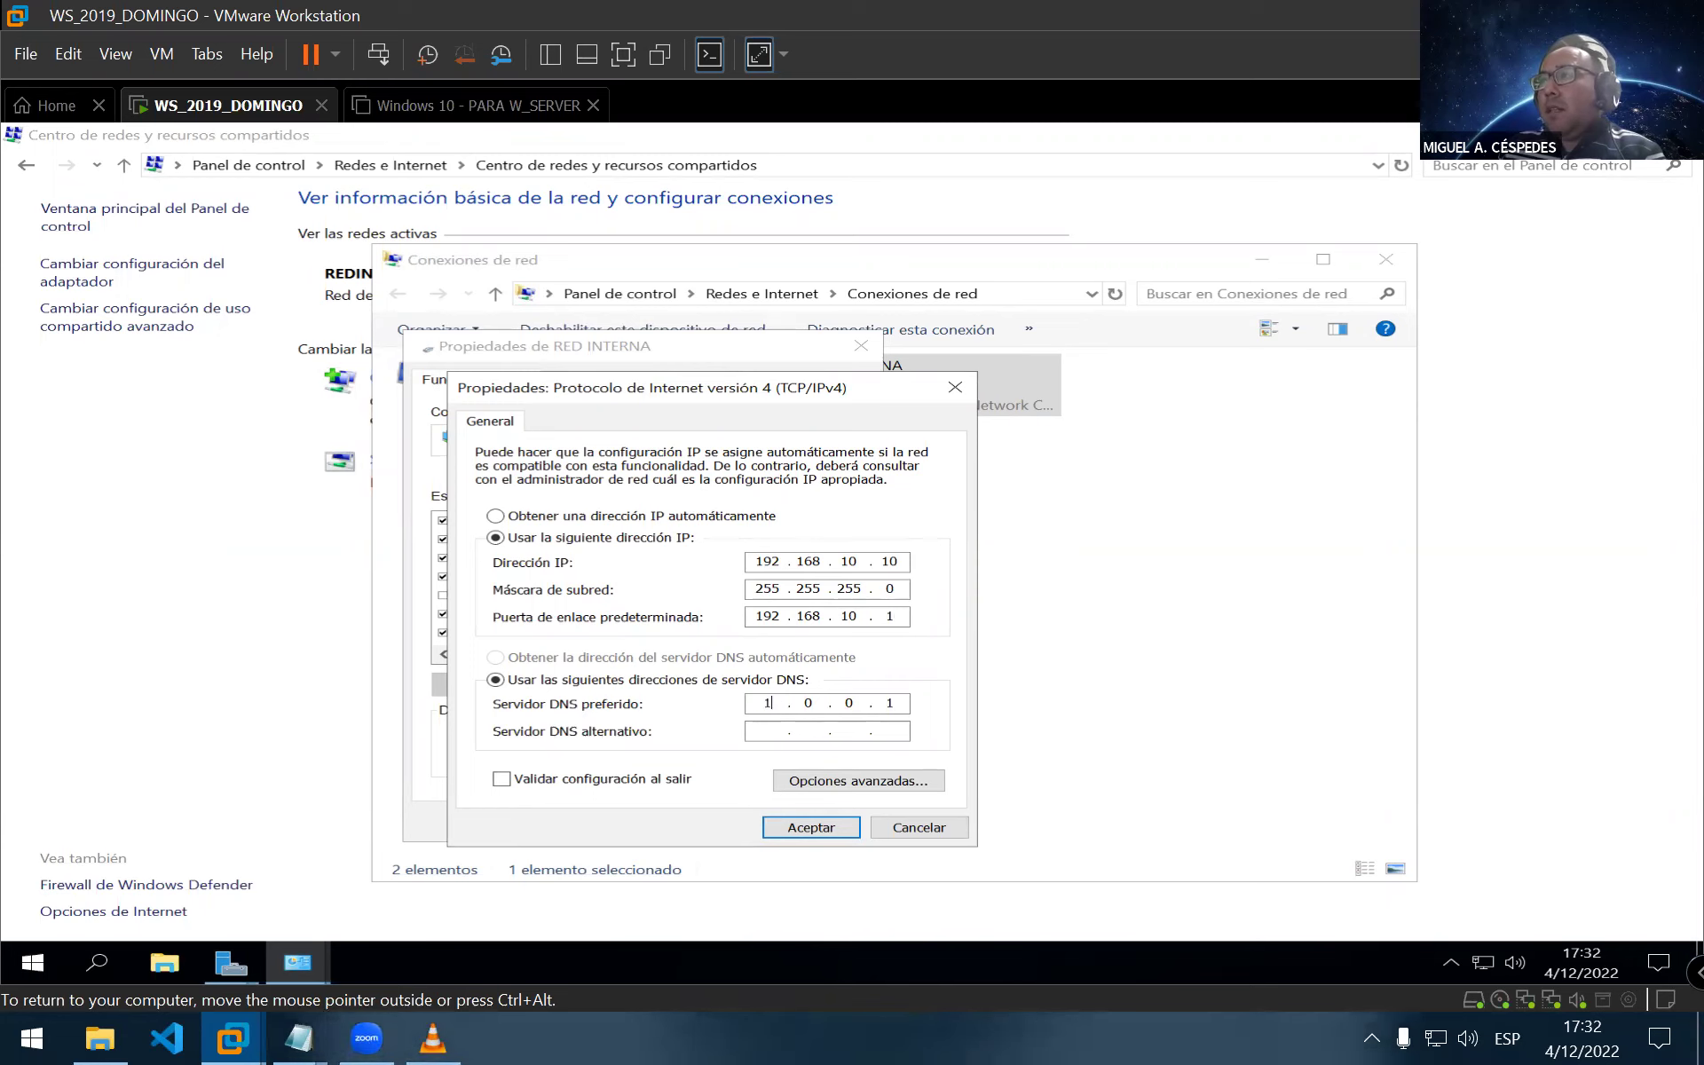
type("168")
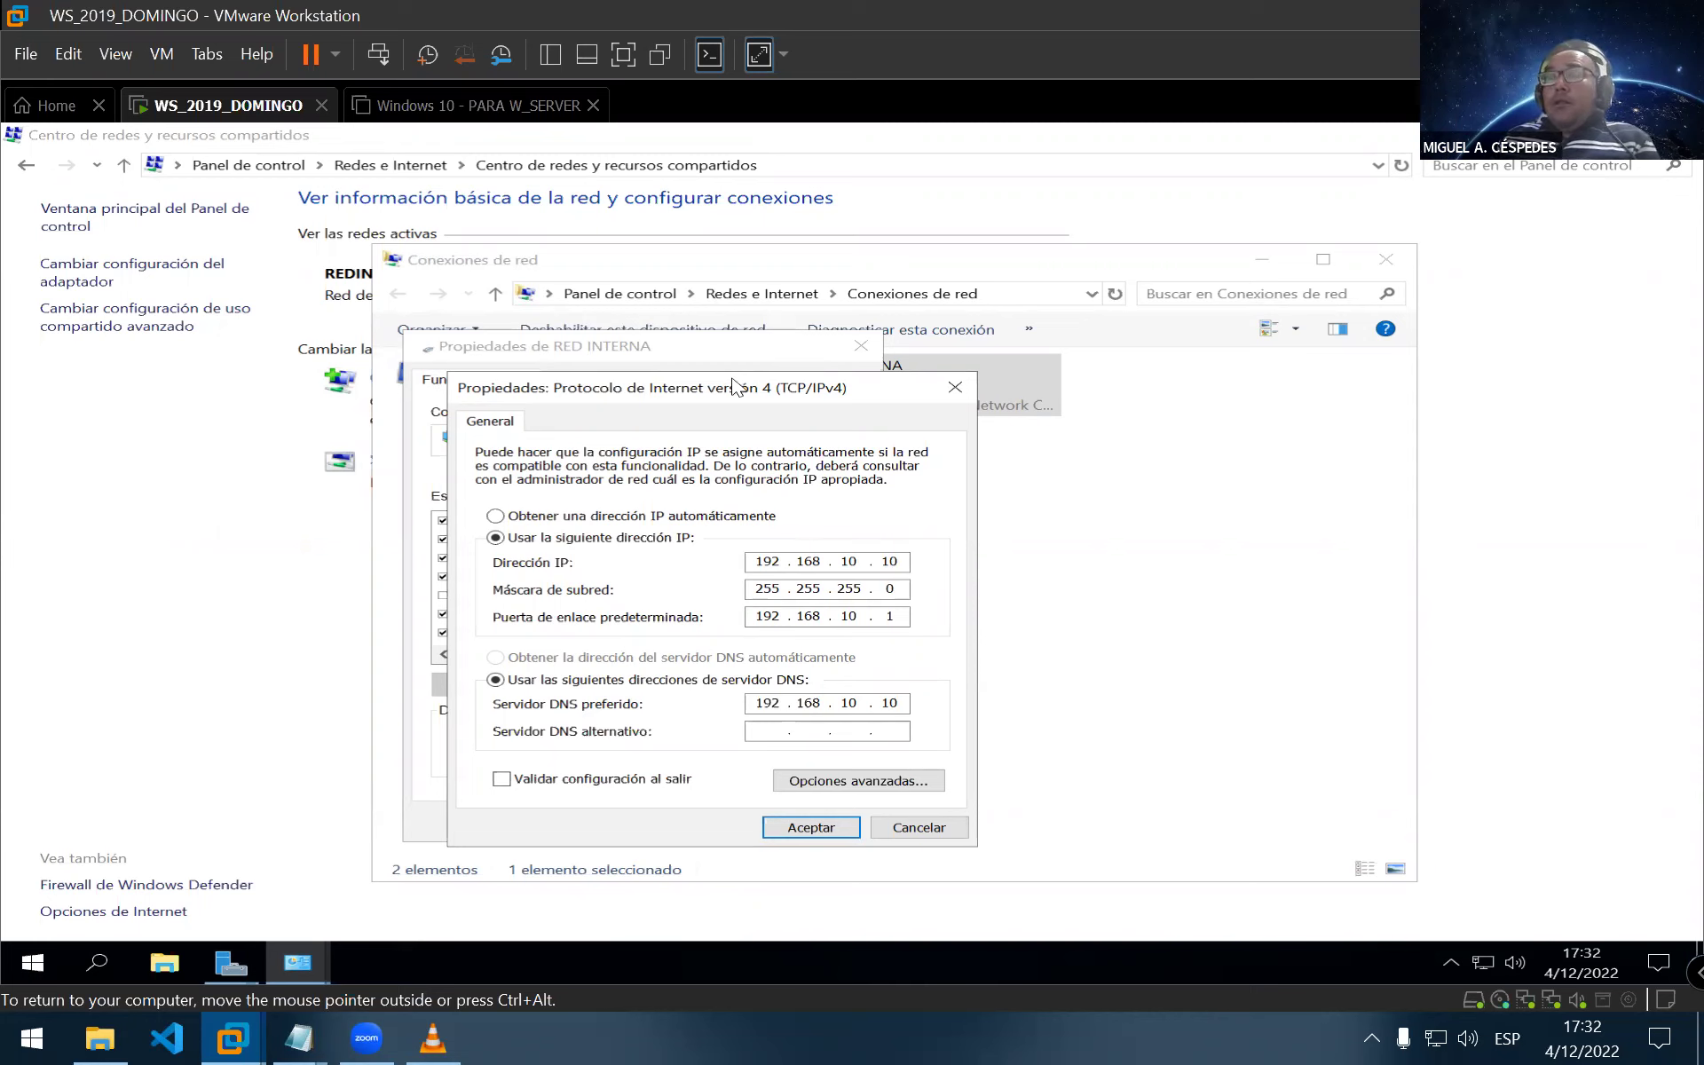
left_click_drag(692, 399, 674, 397)
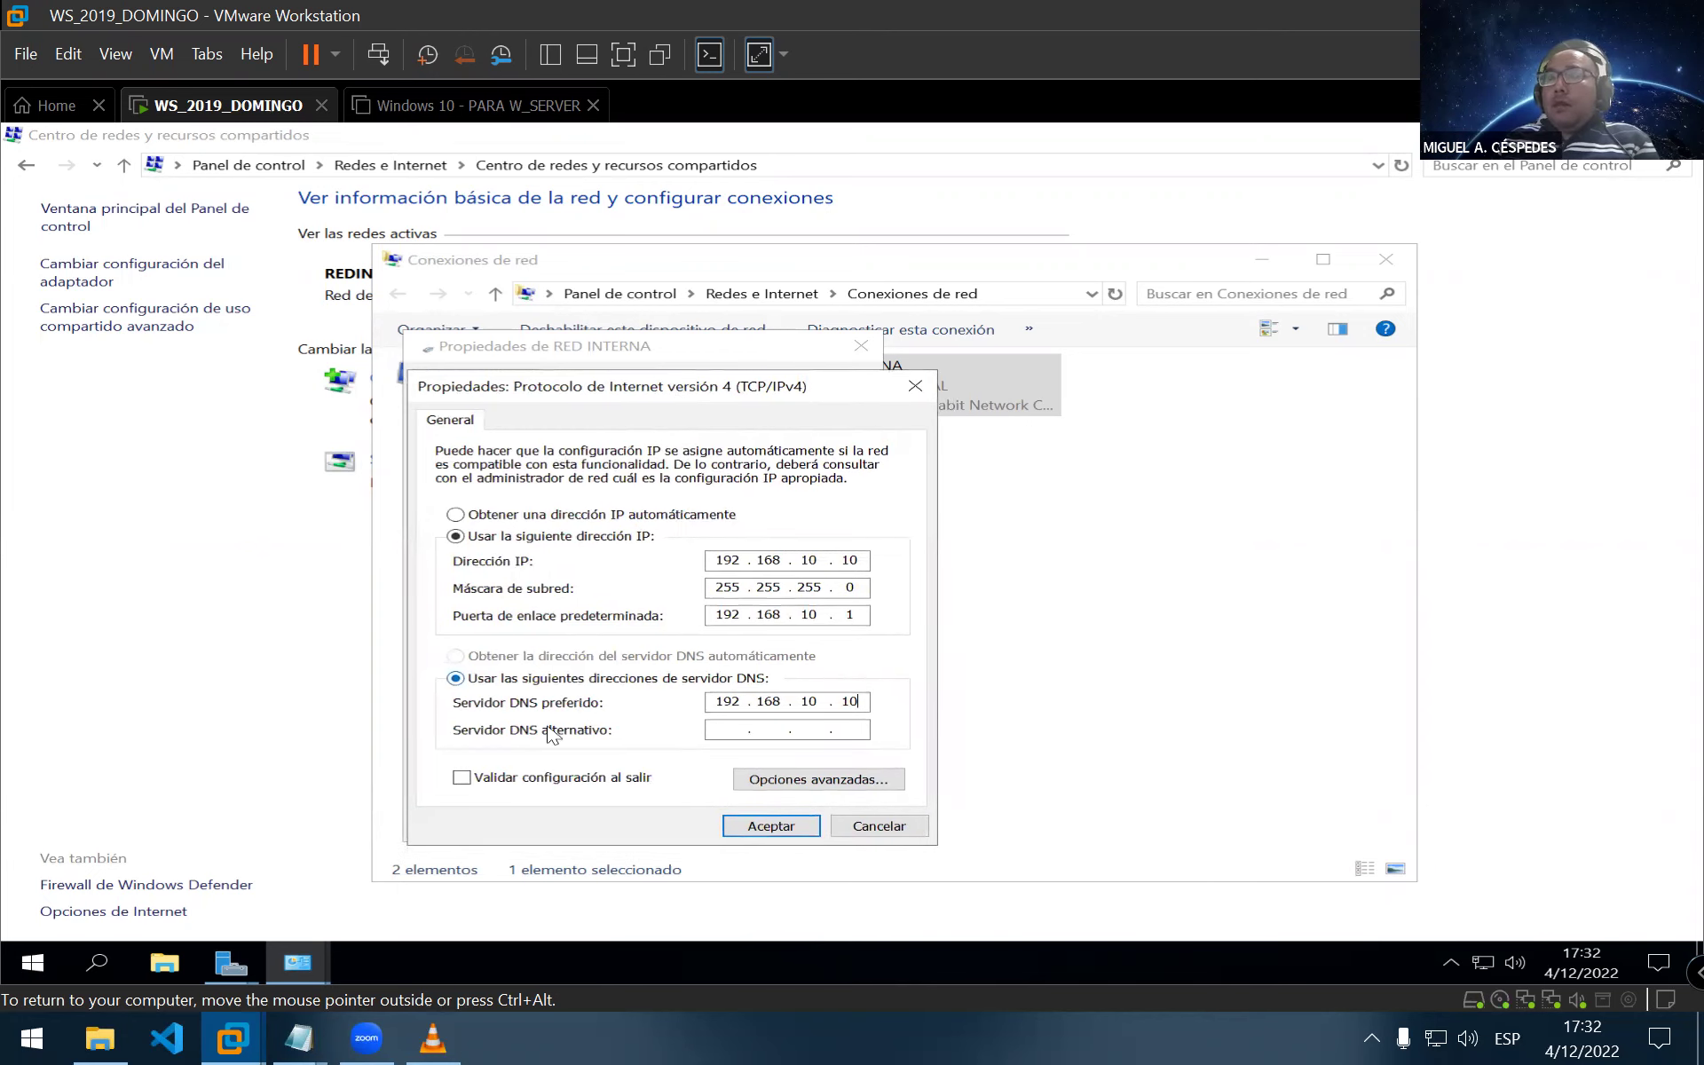
left_click(515, 775)
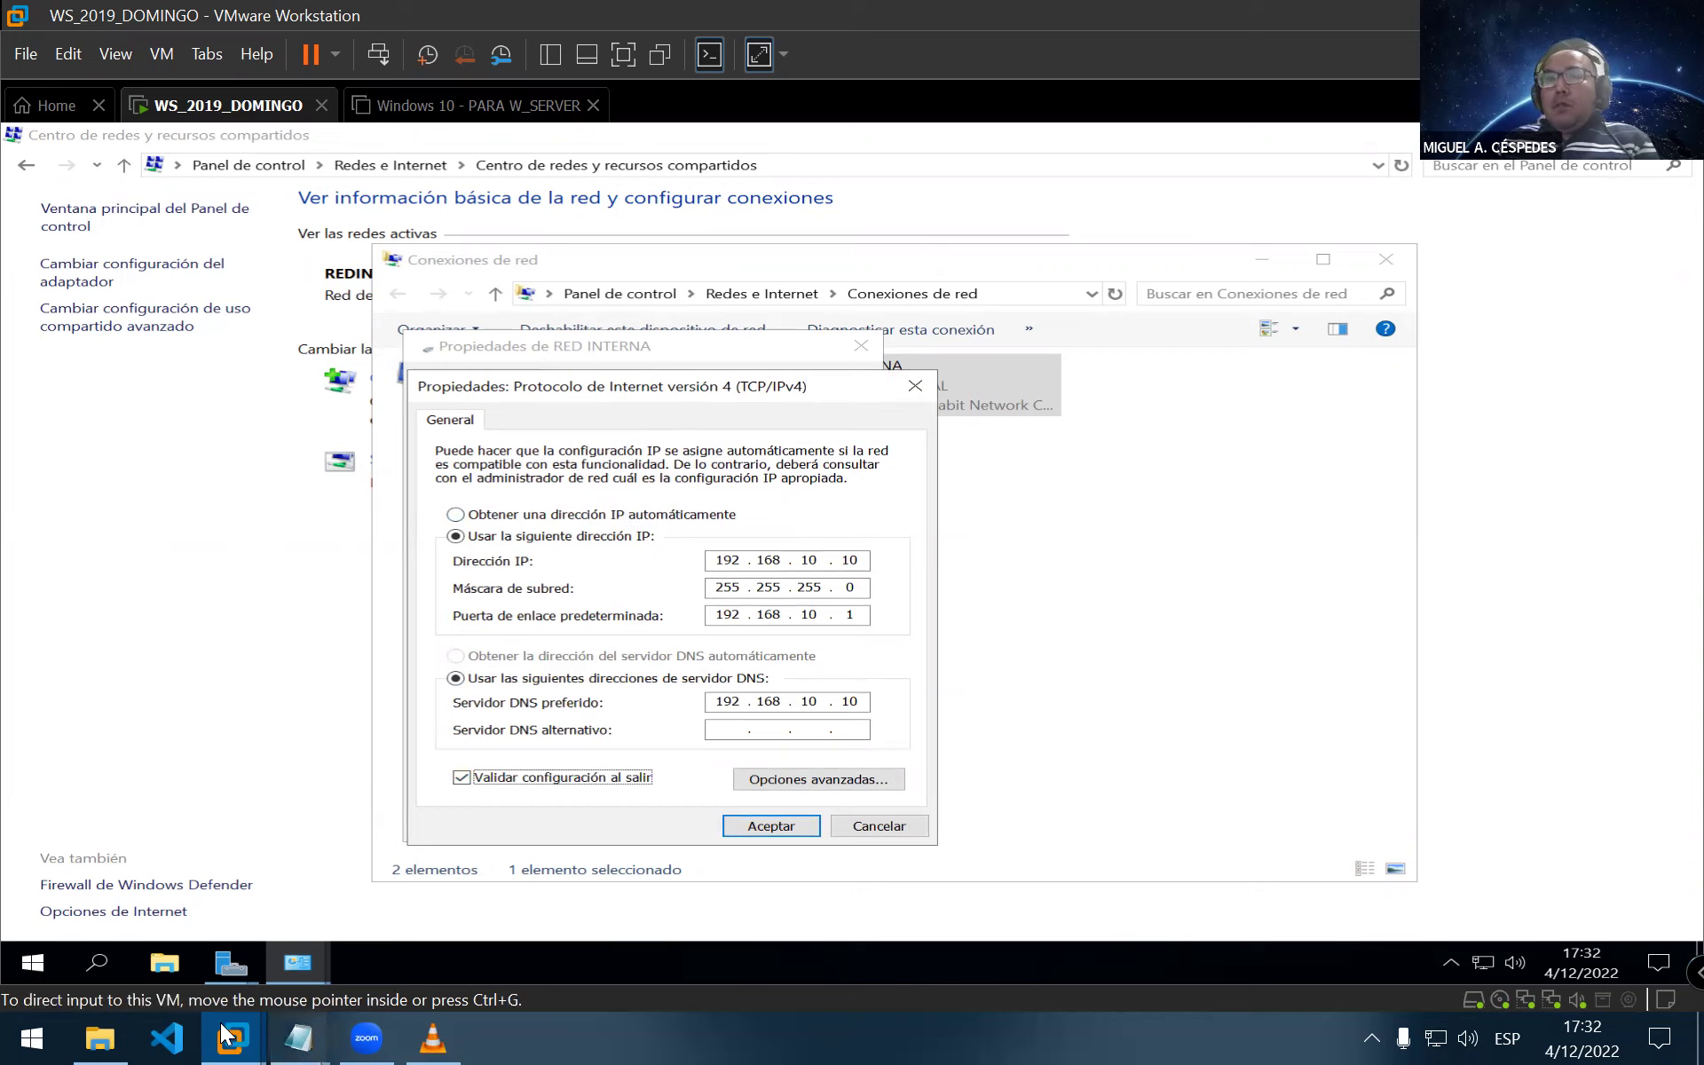
left_click(99, 1036)
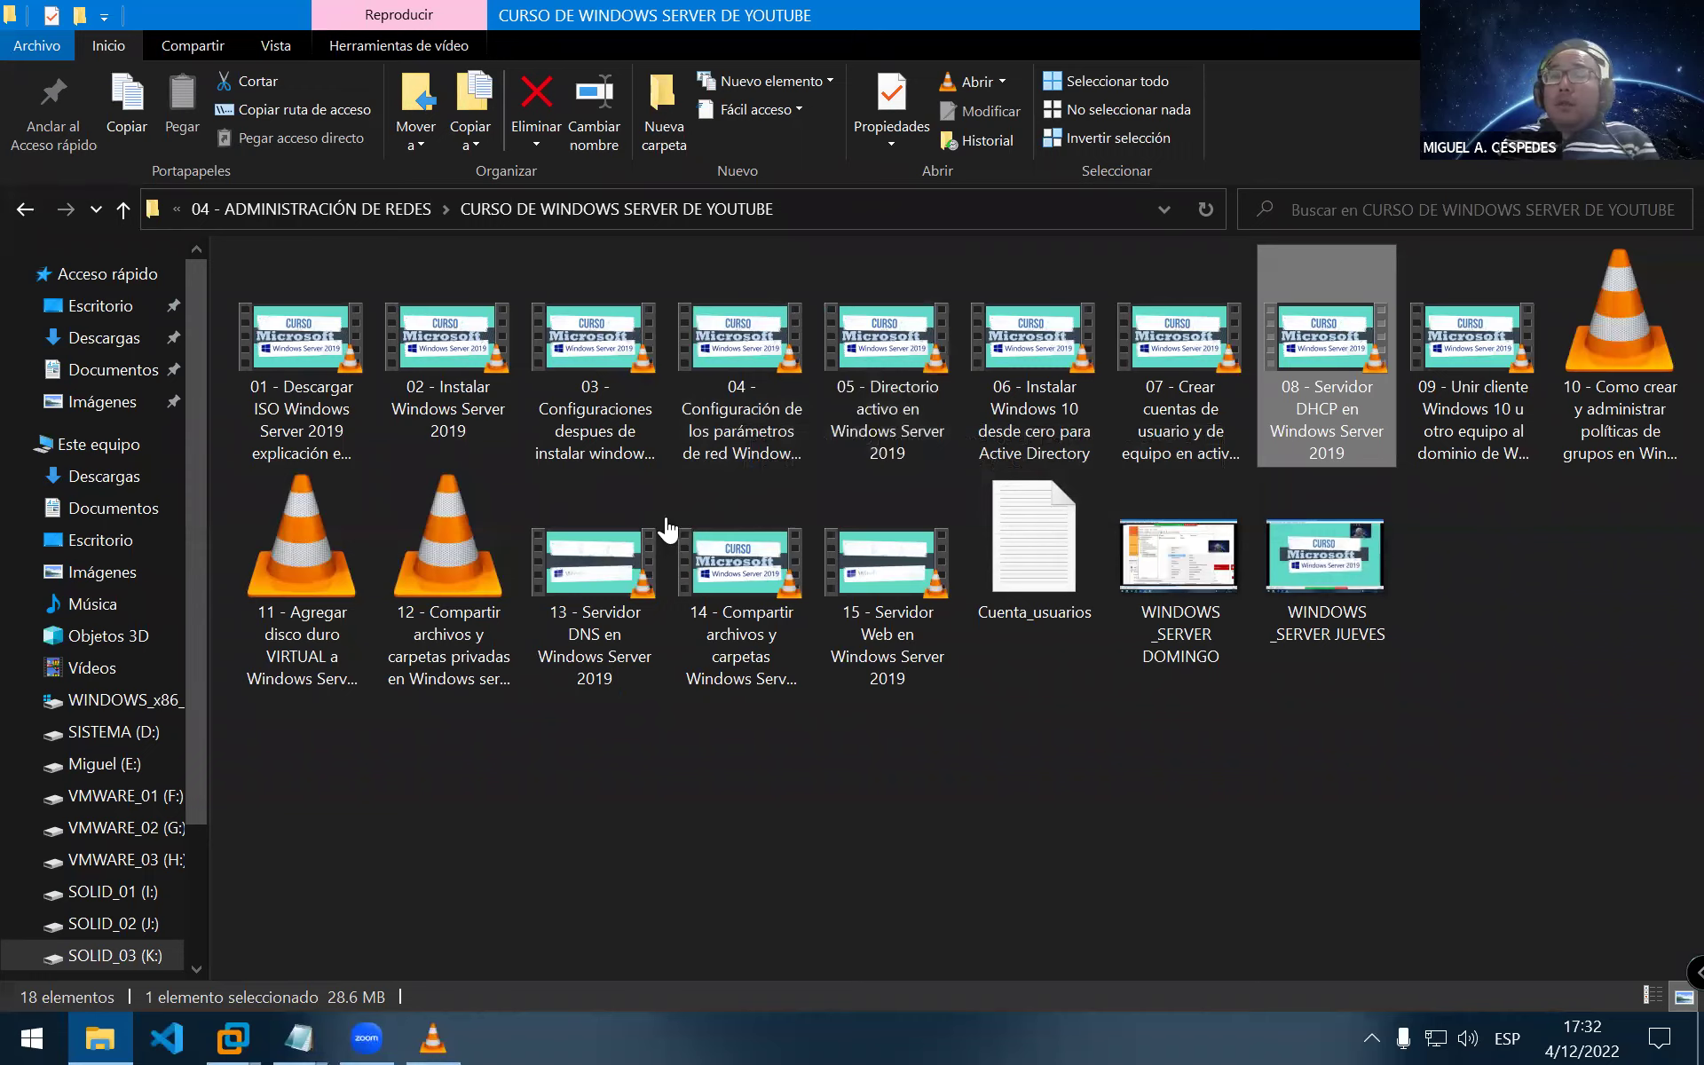
key("alt+Tab")
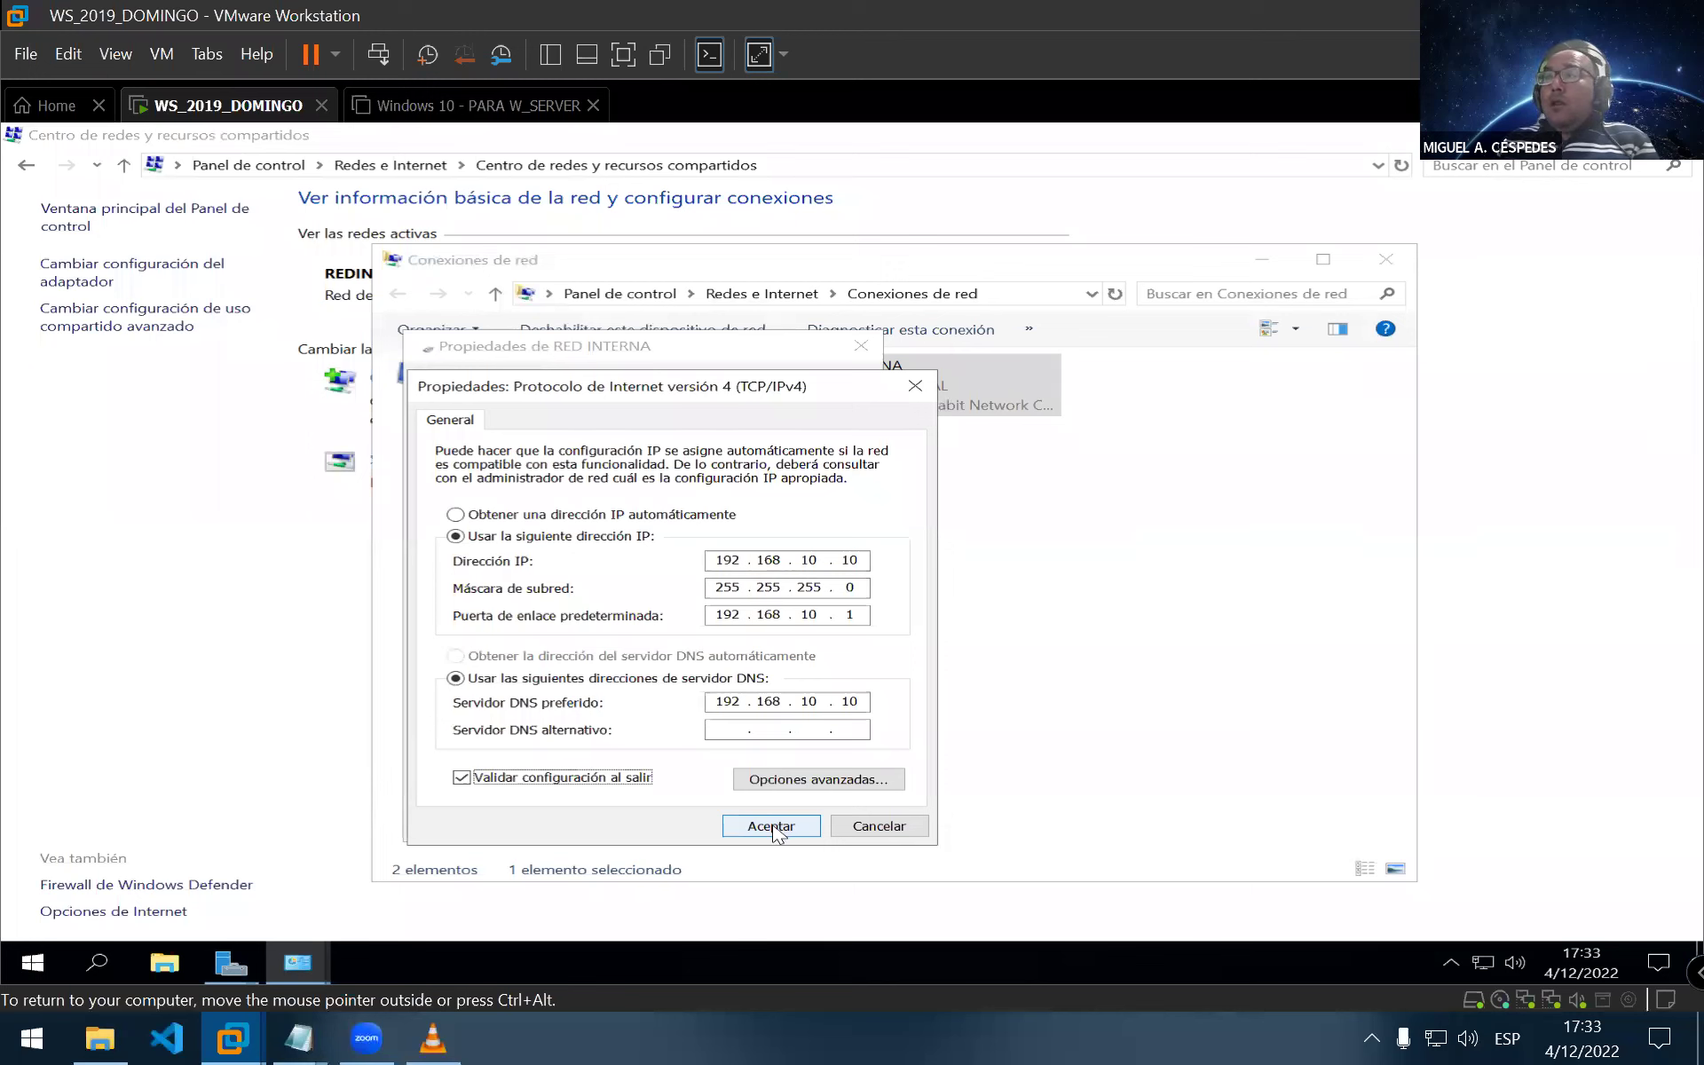
Accept RED INTERNA's static IPv4 settings, close its properties and dismiss the troubleshooter
left_click(781, 826)
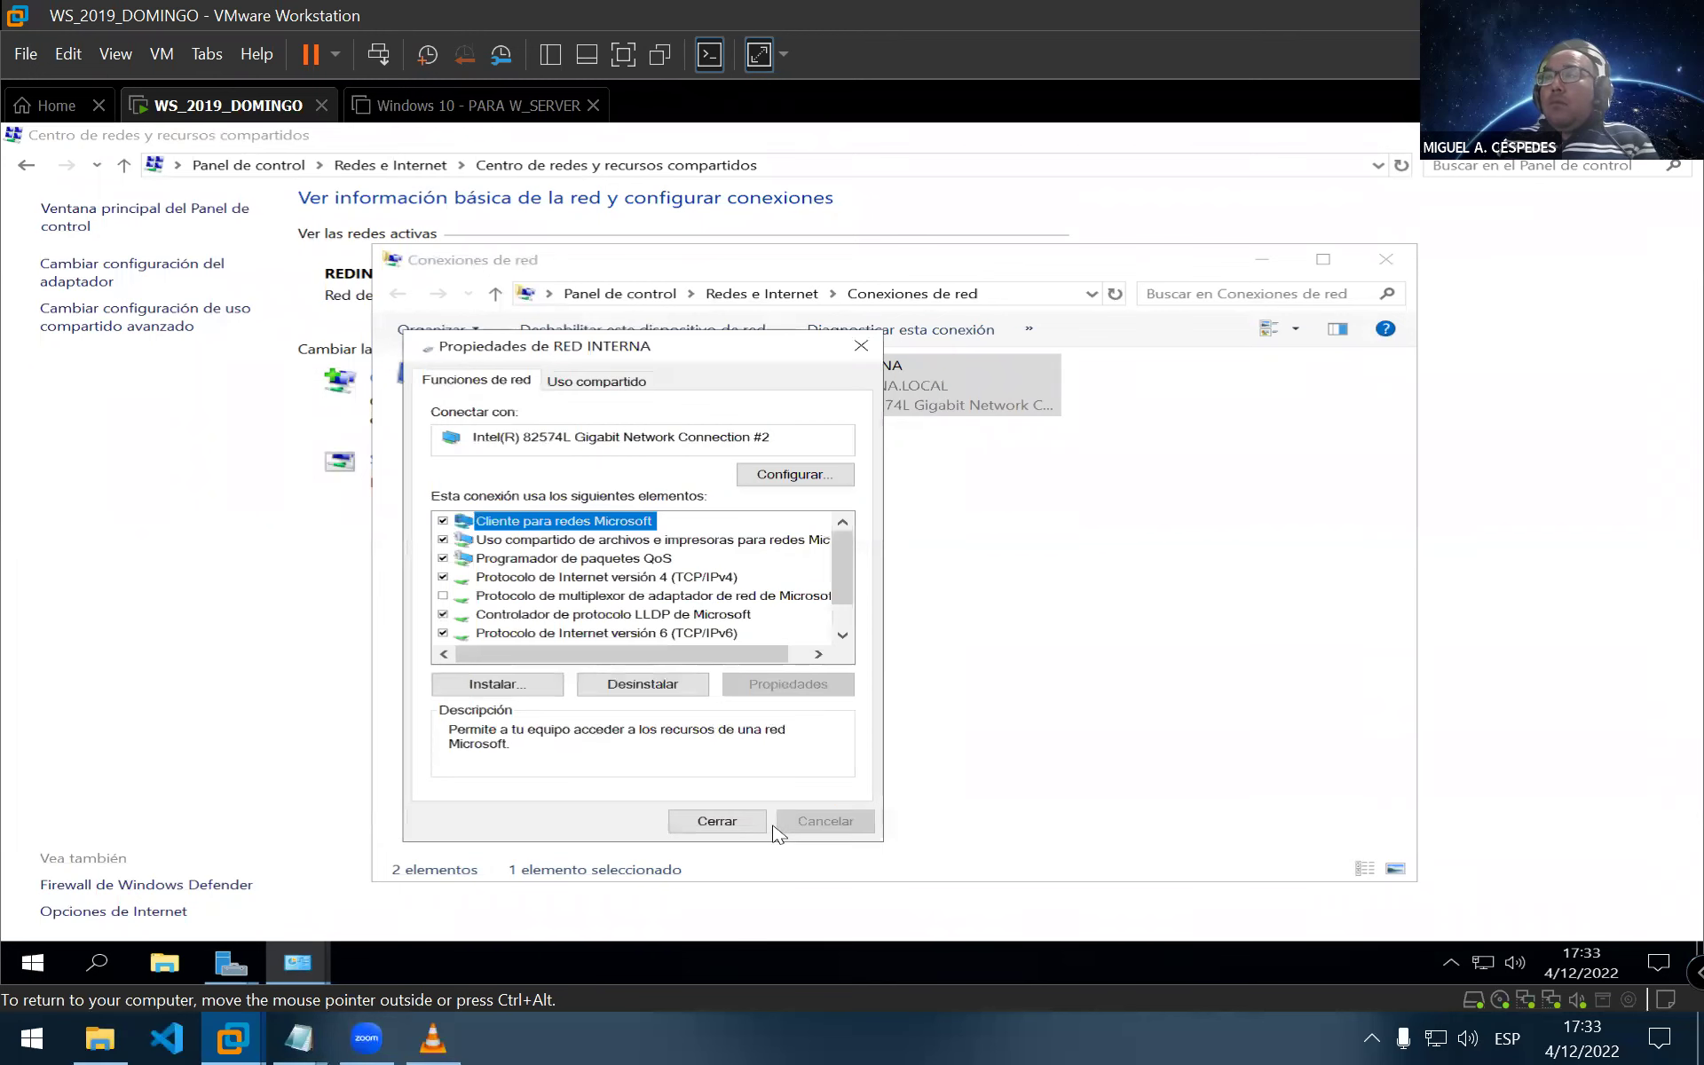
left_click(717, 821)
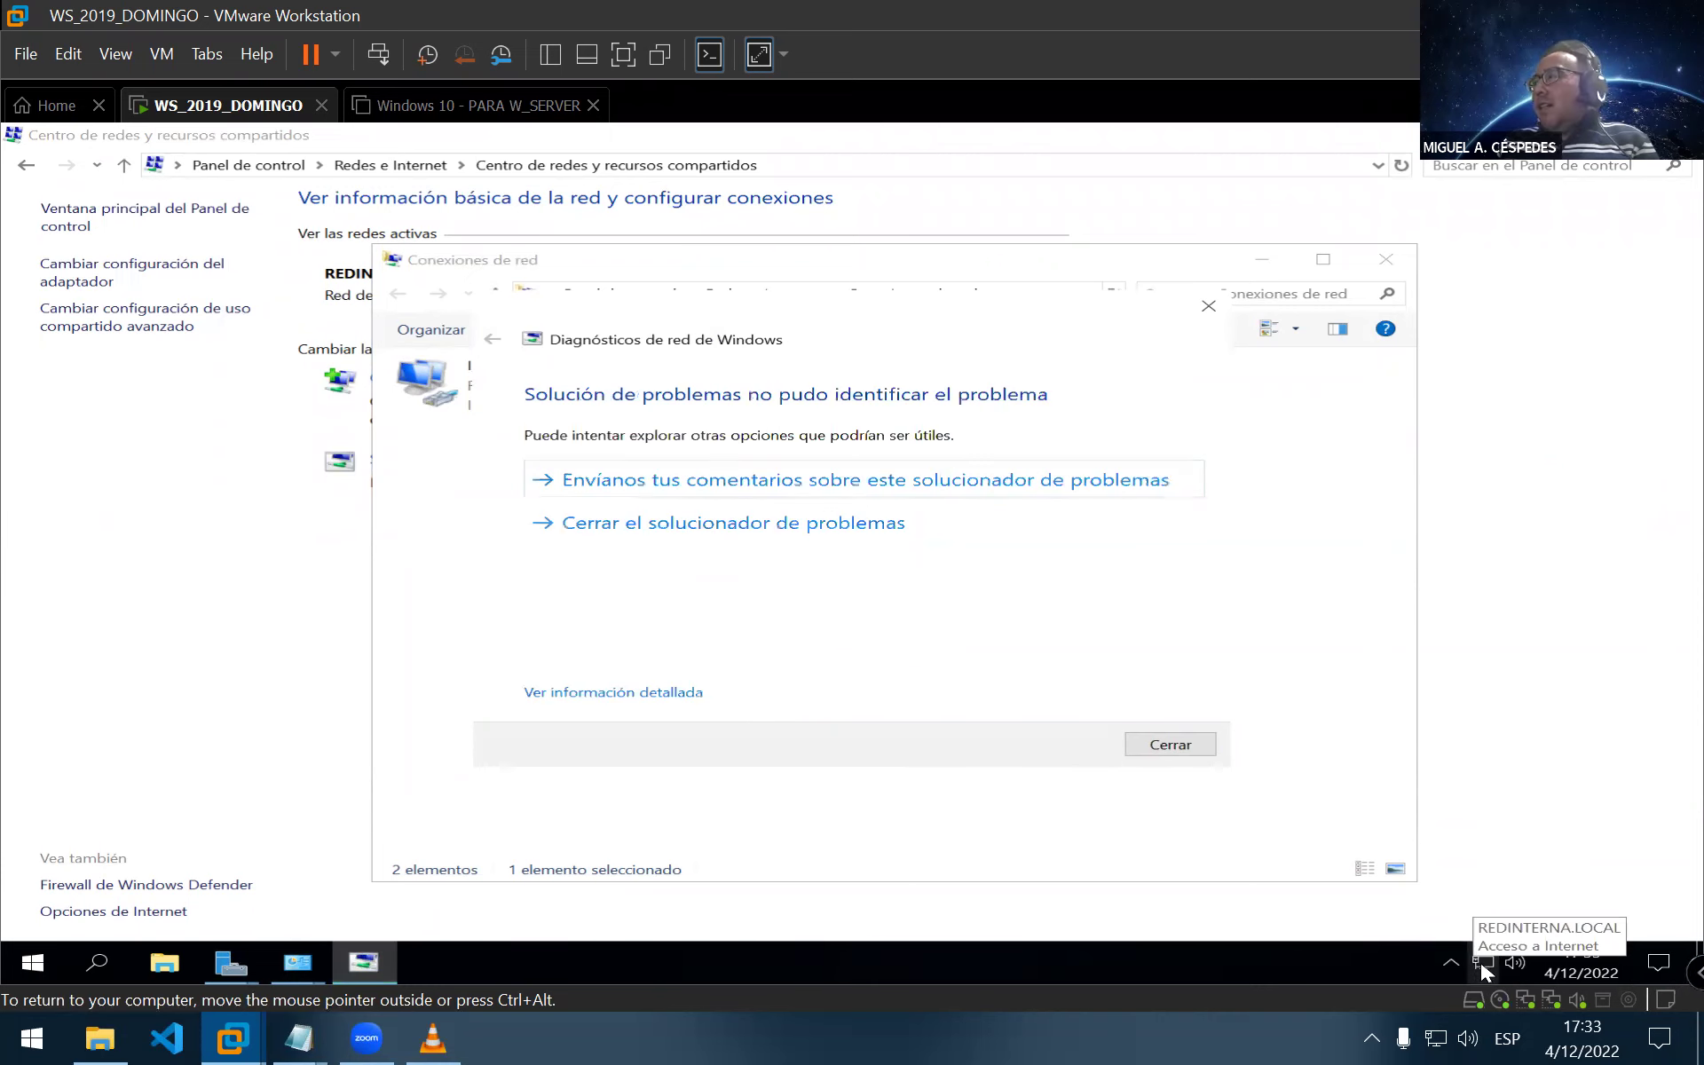
left_click(1164, 750)
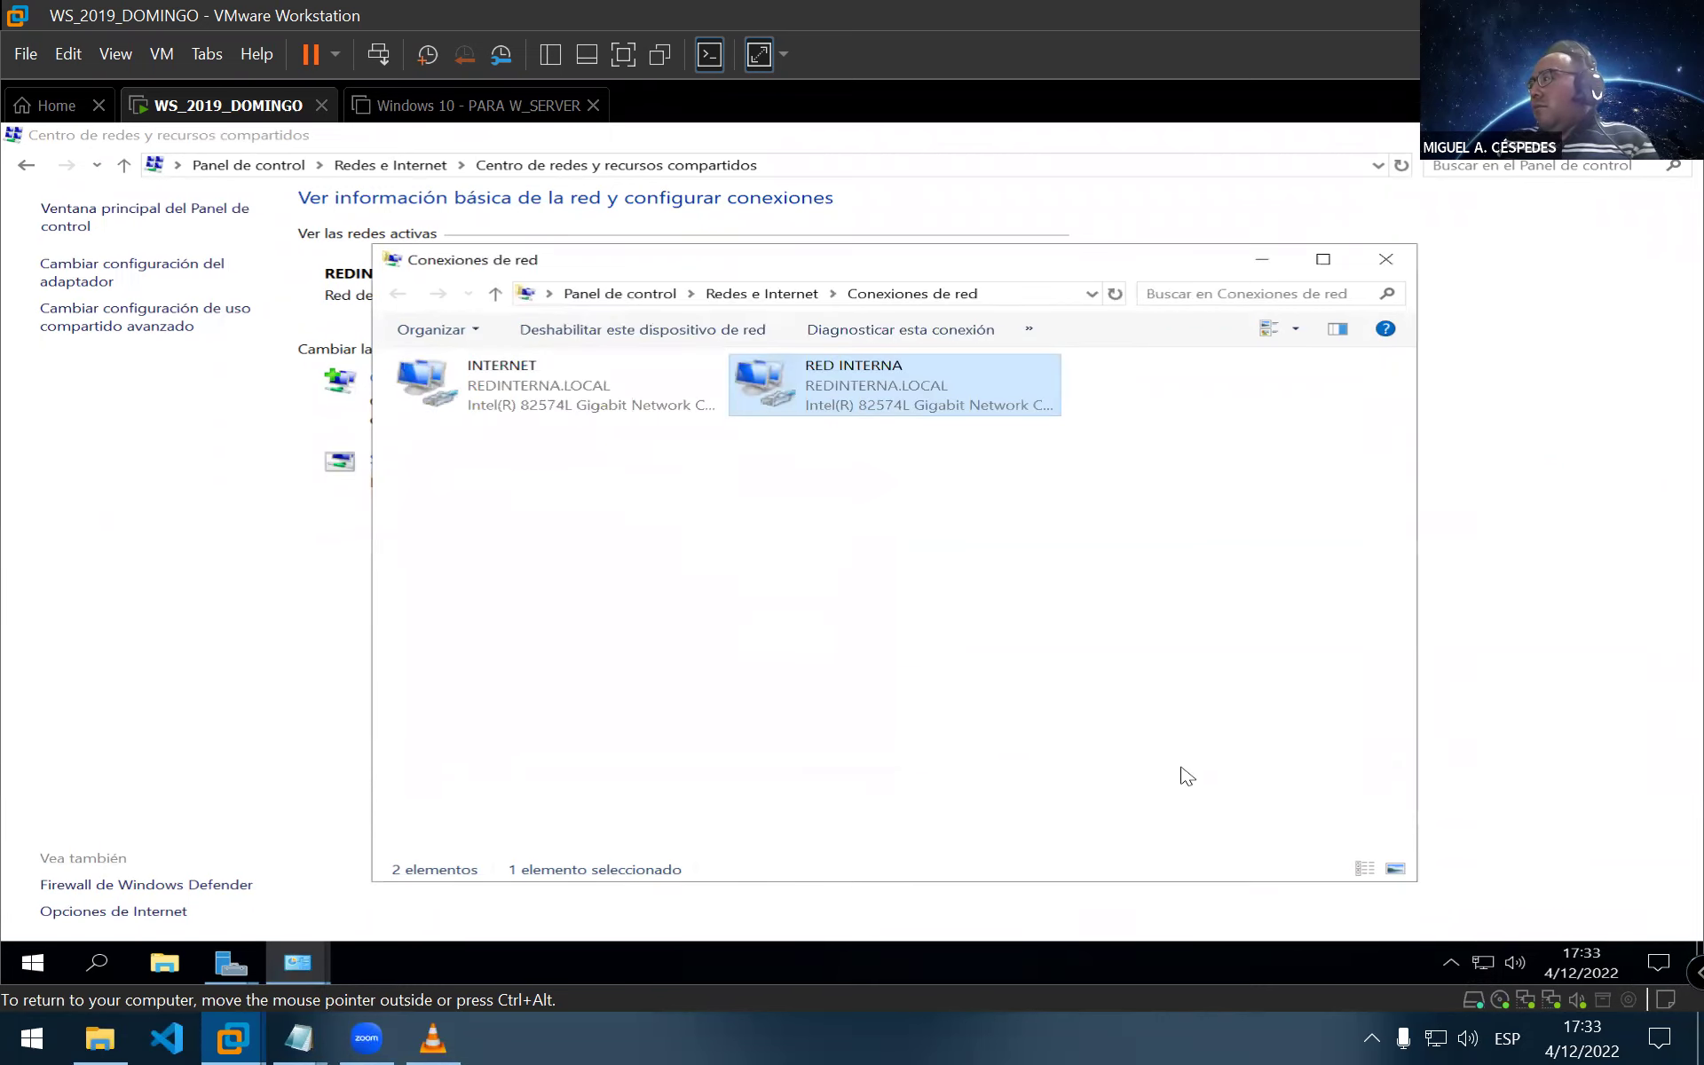
Refresh the Network Connections adapter list three times and reposition the window
right_click(972, 564)
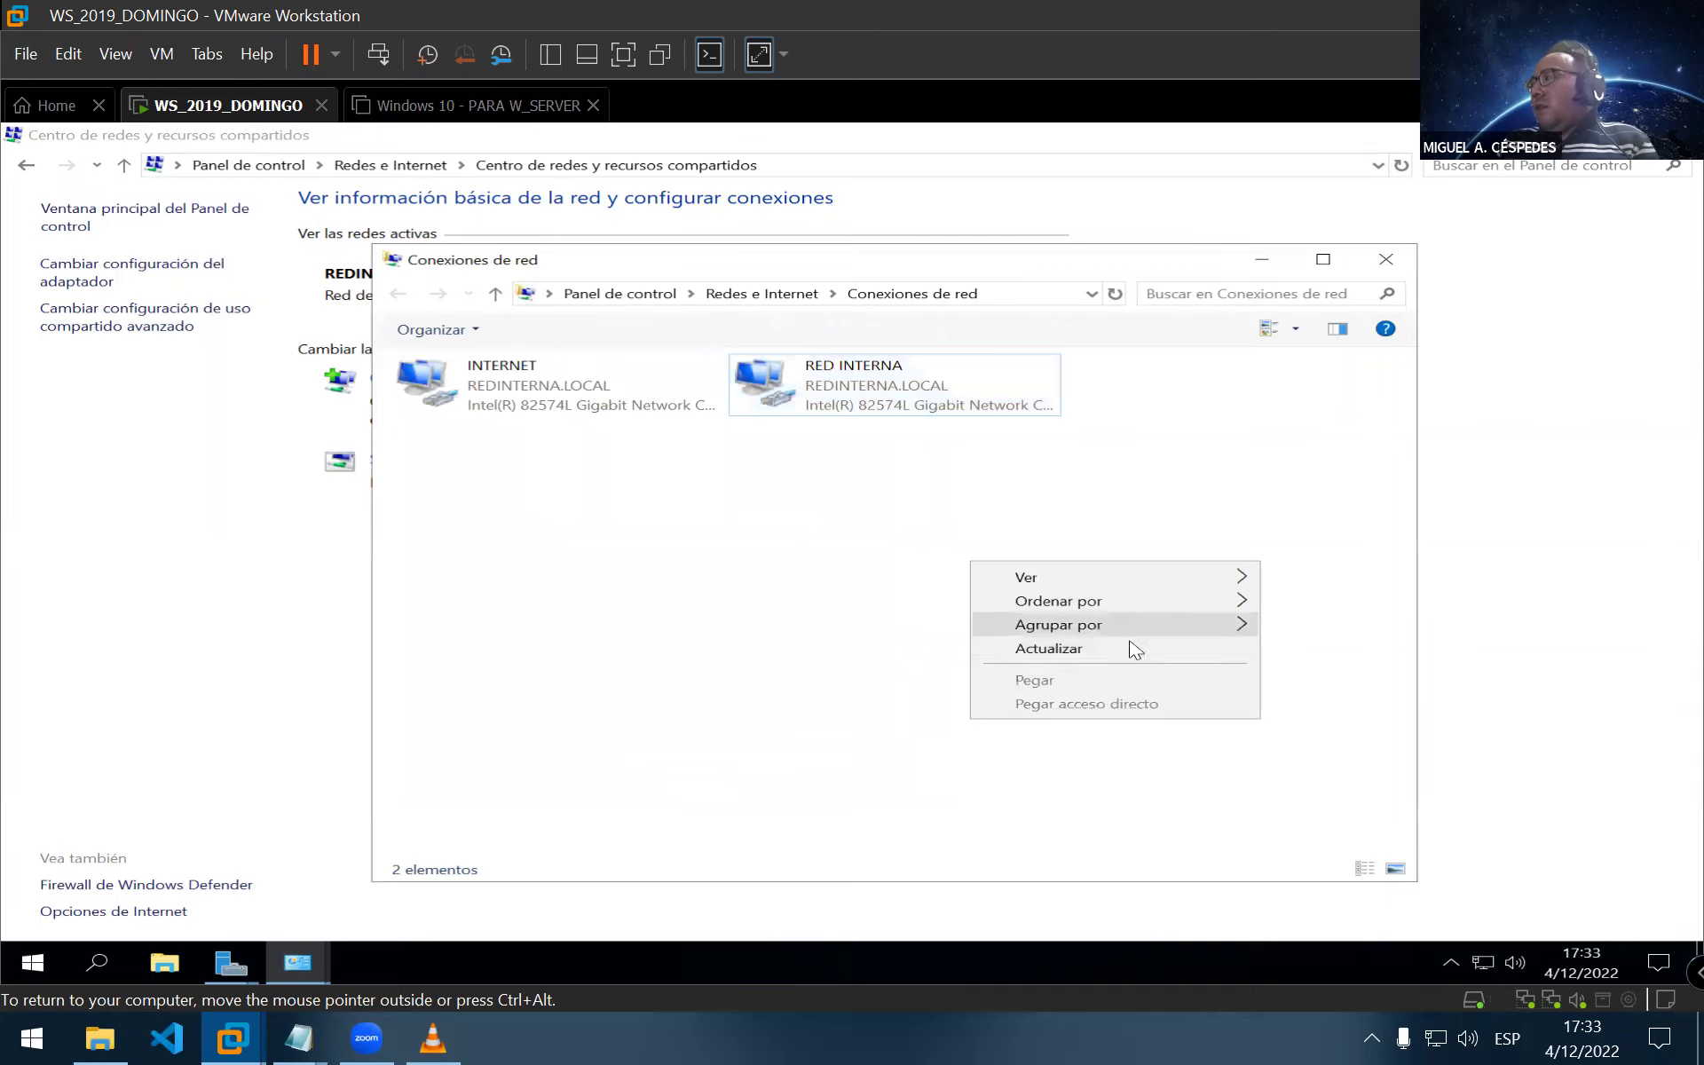
left_click(1134, 650)
right_click(1056, 547)
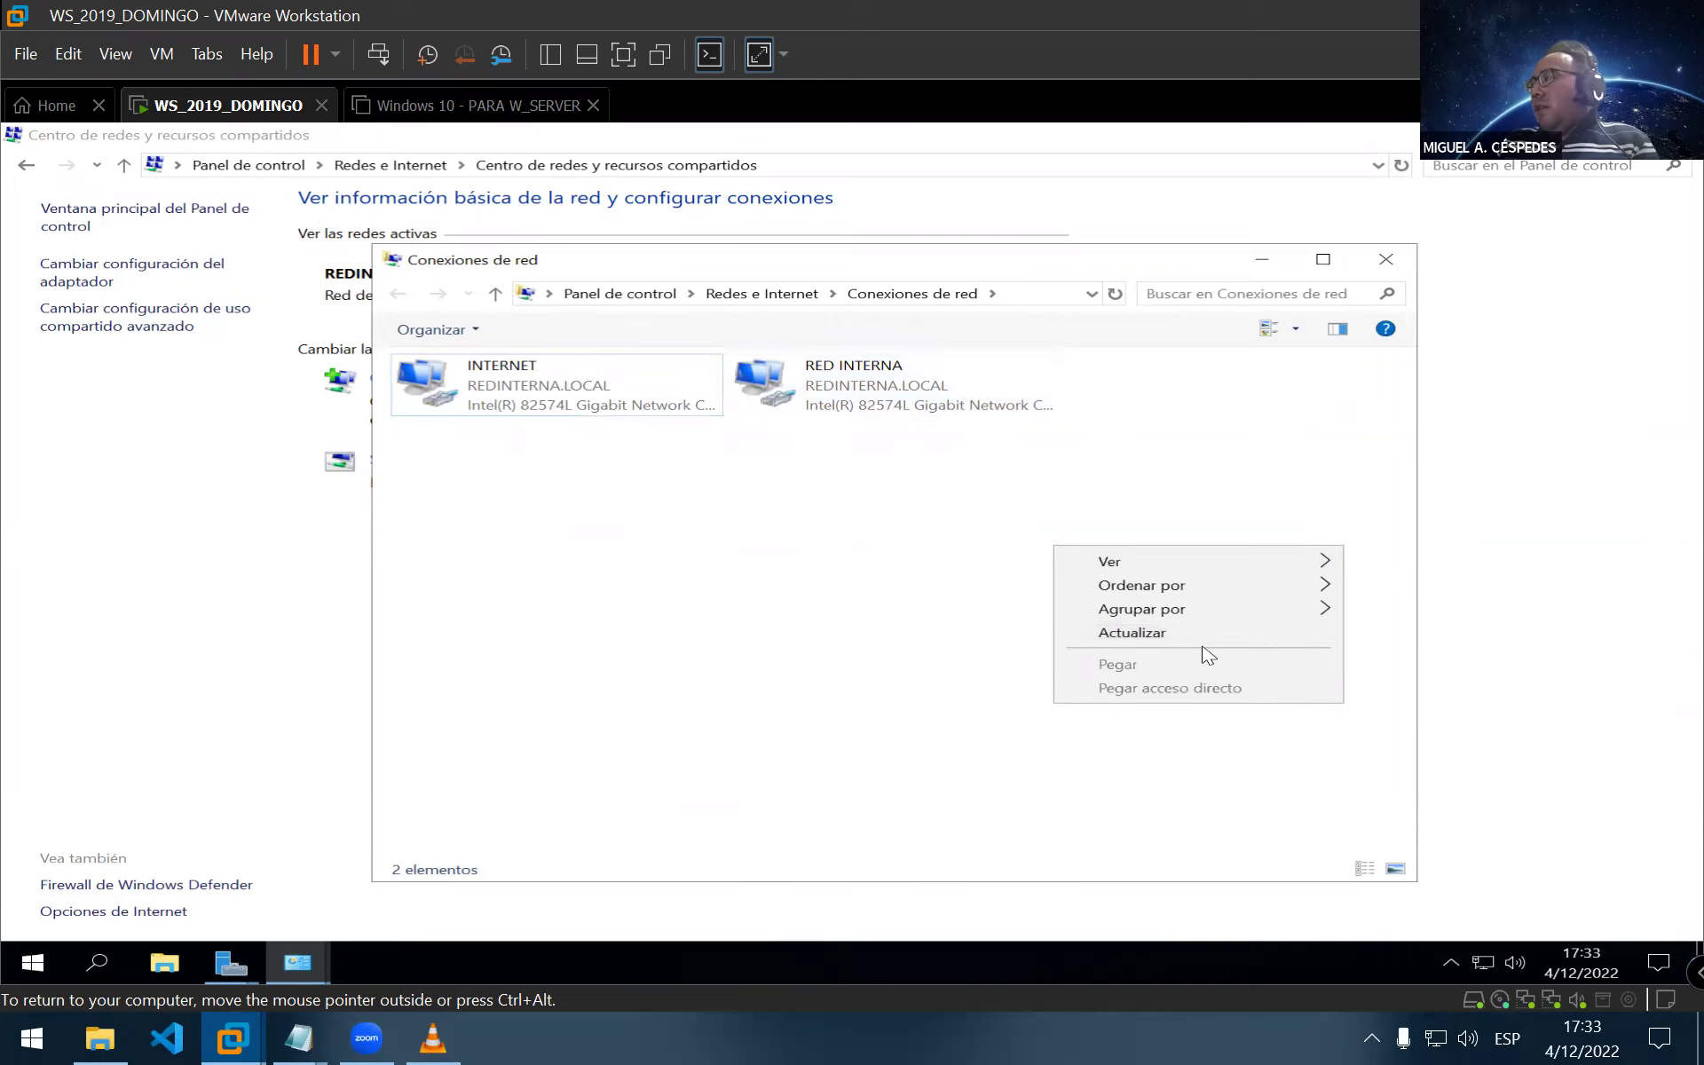
left_click(1202, 636)
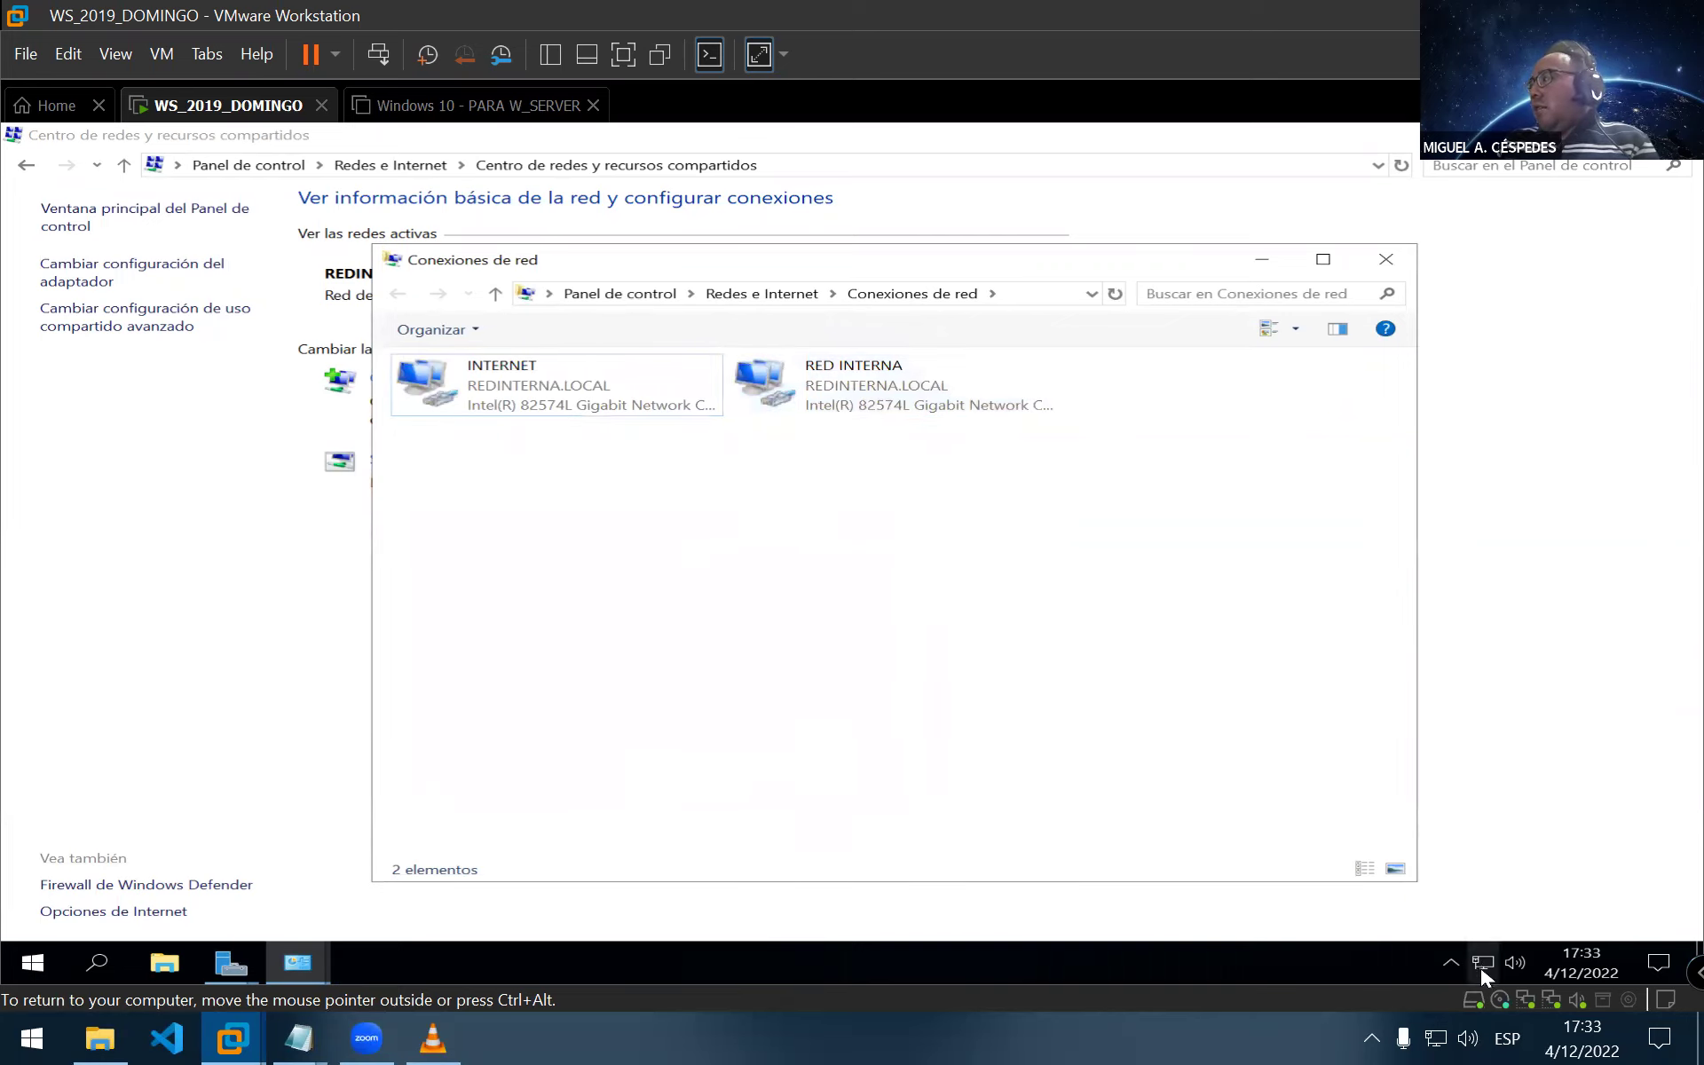
mouse_move(1478, 965)
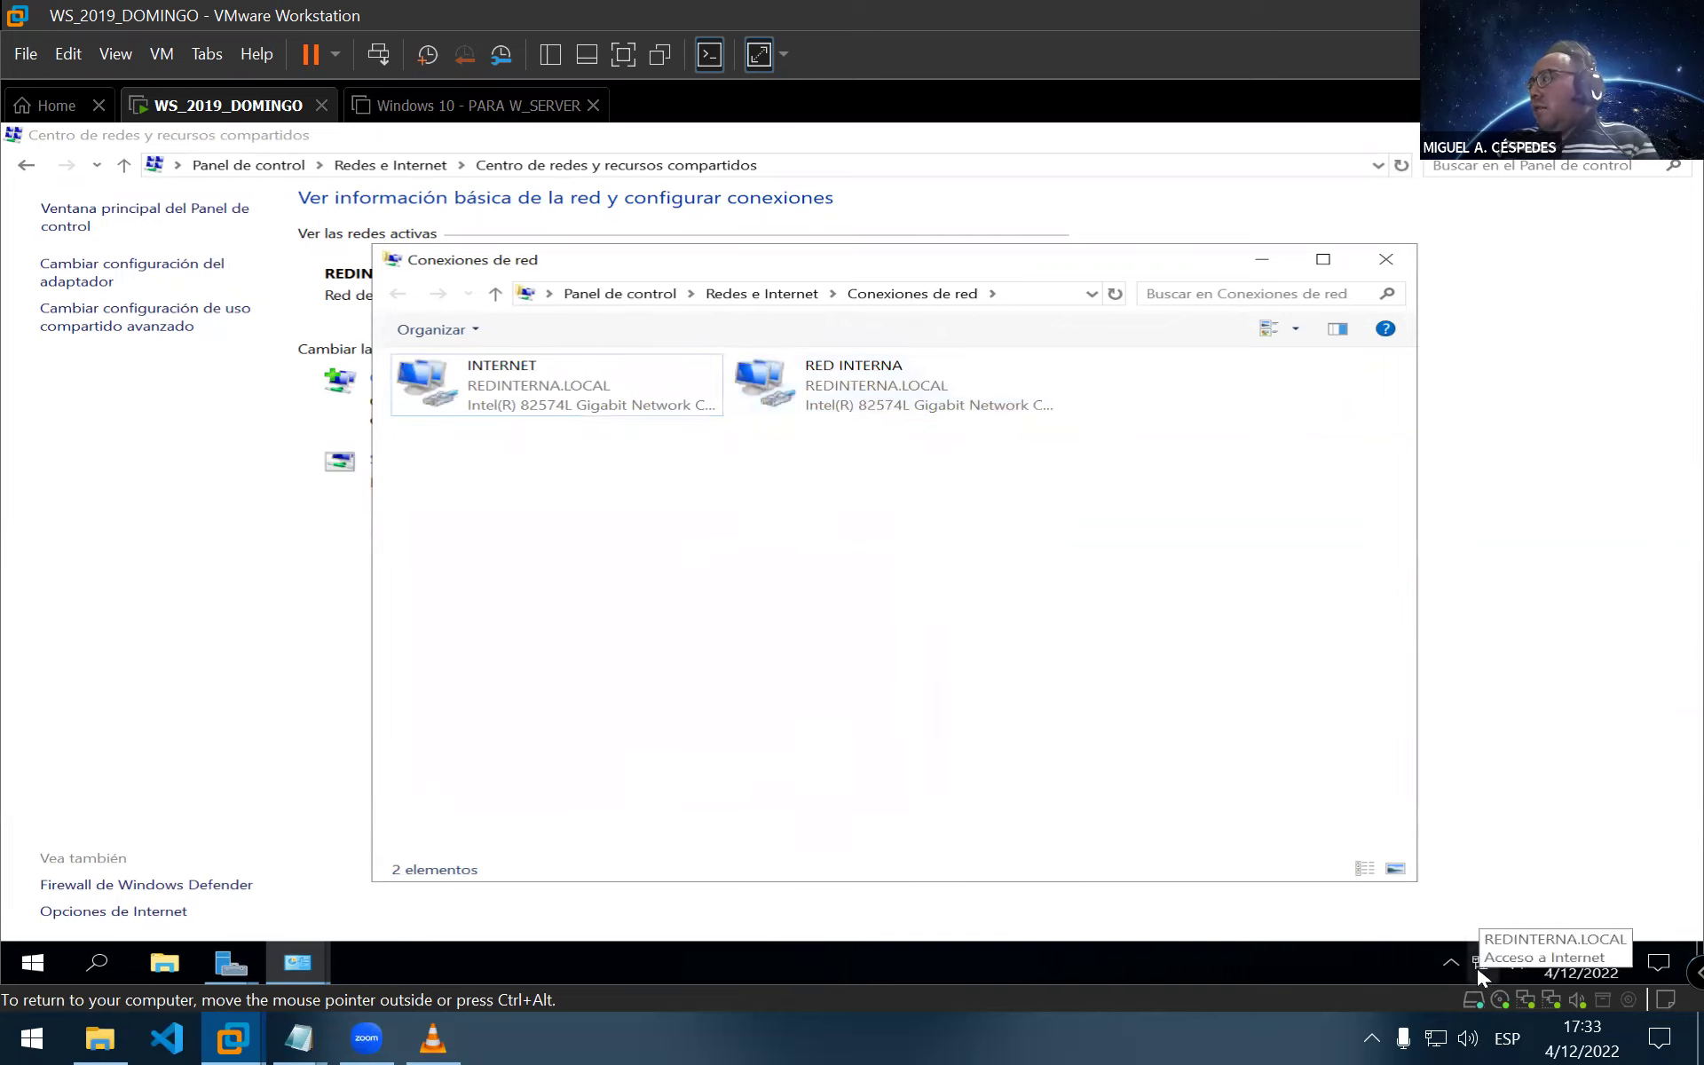
right_click(686, 525)
left_click(815, 613)
left_click_drag(981, 270, 1002, 306)
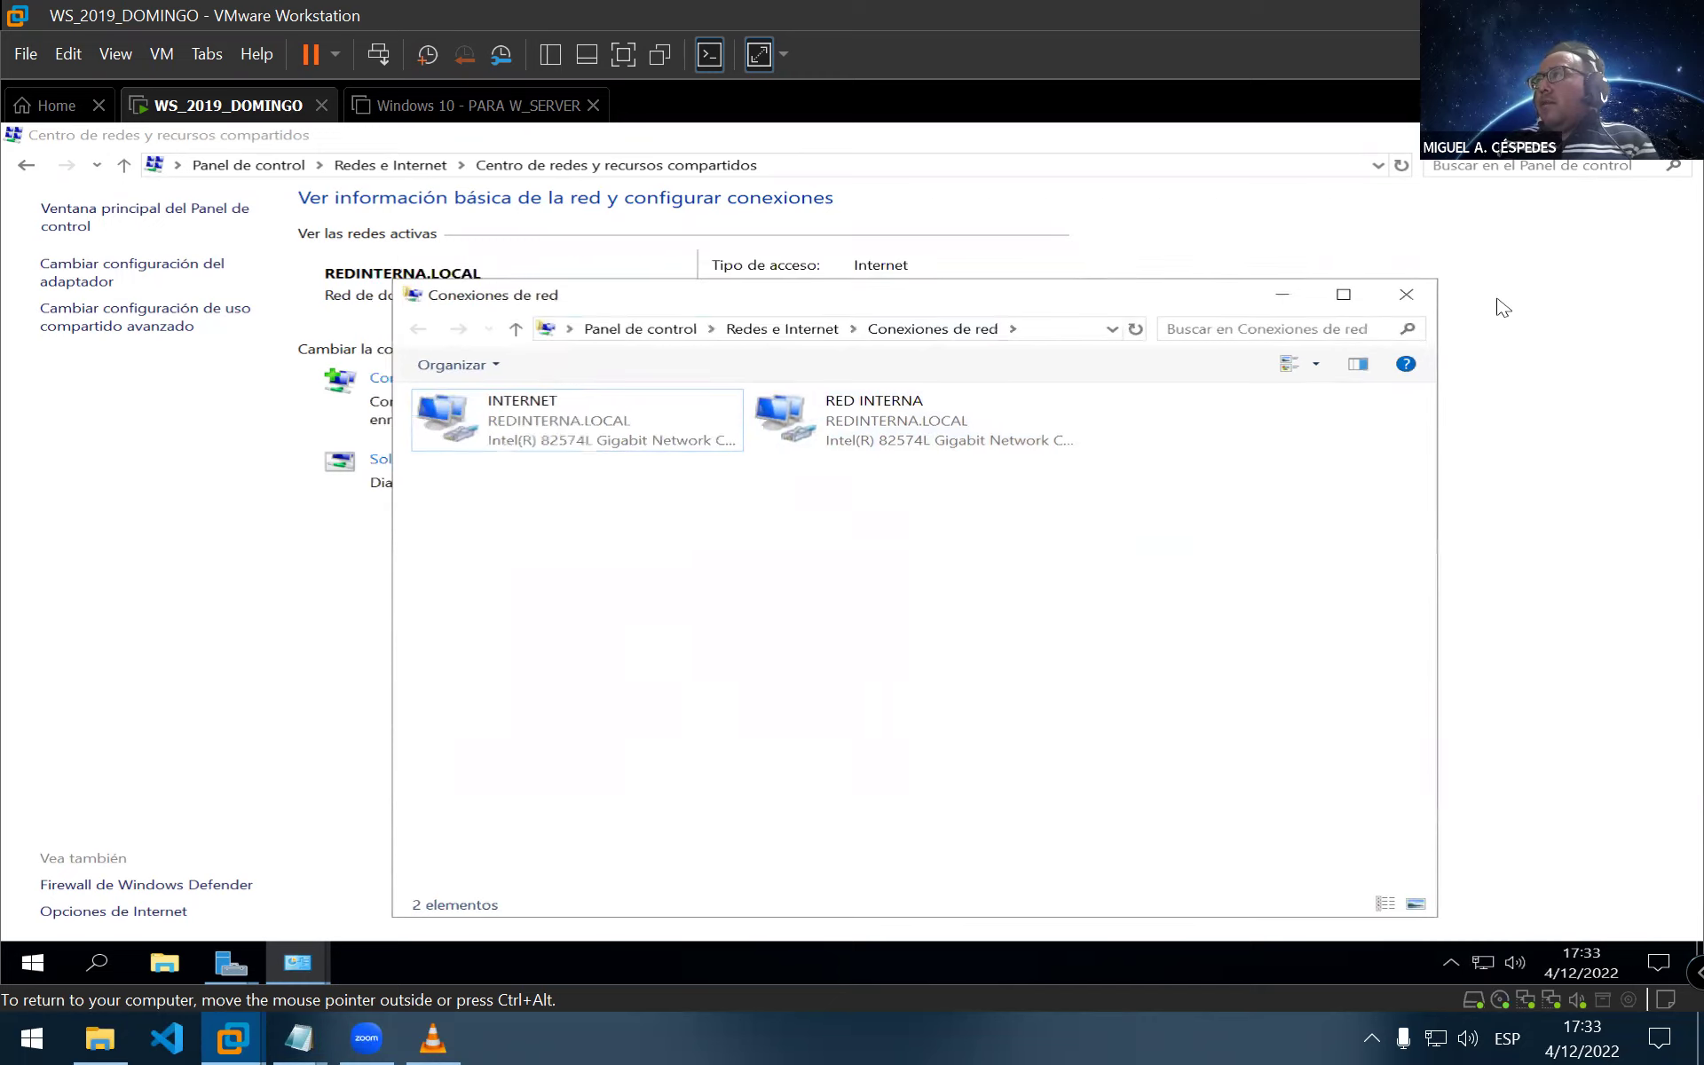
Close Network Connections and launch Command Prompt from Run with cmd
left_click(1417, 296)
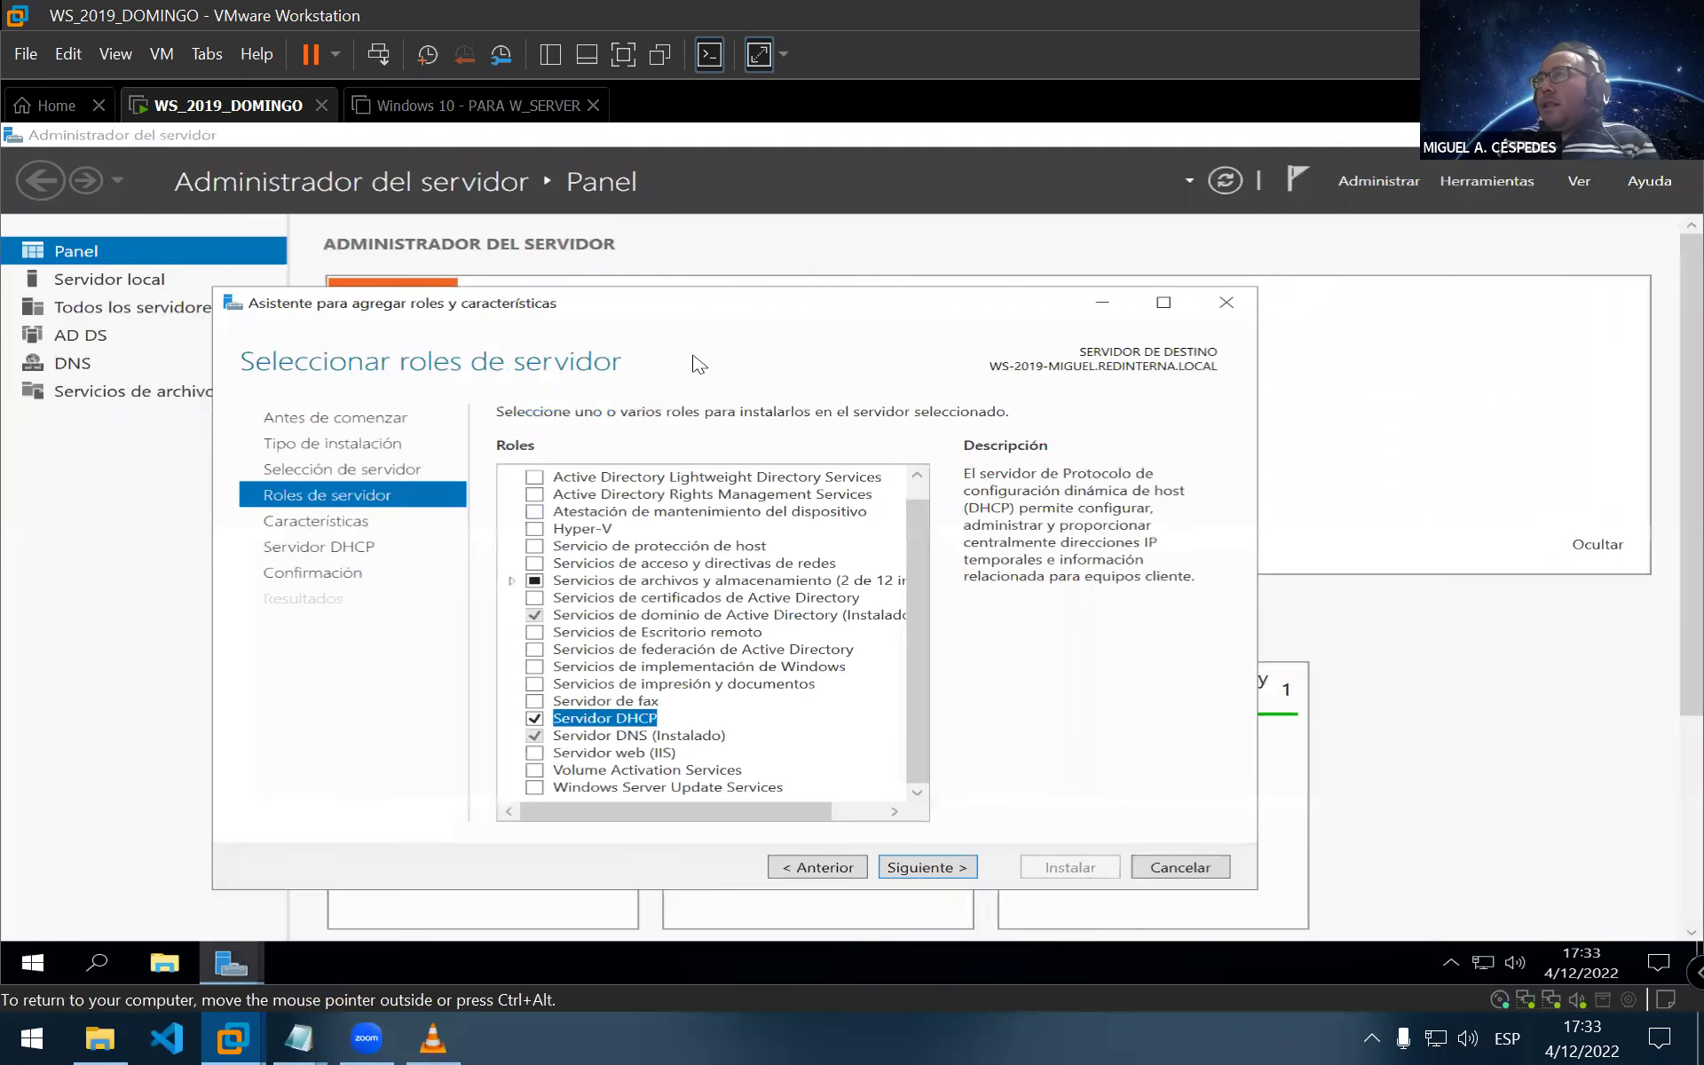
key("super+r")
type("cmd")
key("Return")
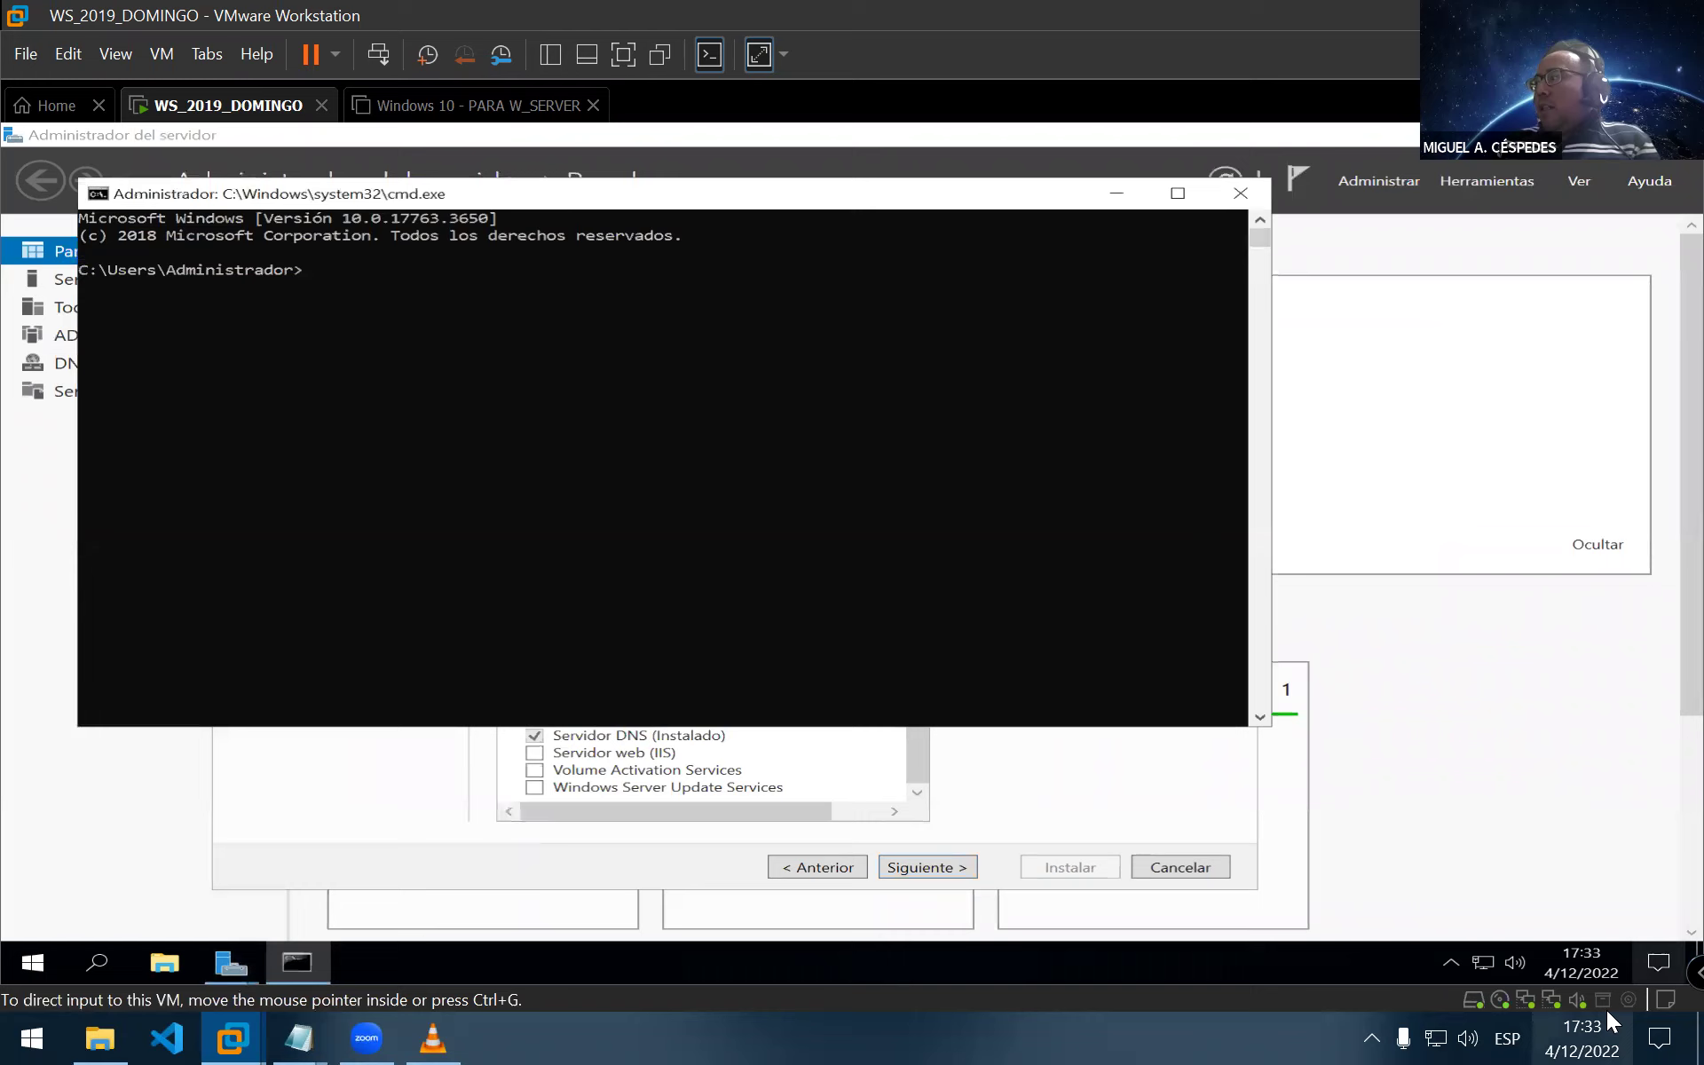
mouse_move(1588, 969)
Run ipconfig to confirm INTERNET at 192.168.118.133 and RED INTERNA at 192.168.10.10, then close the console
left_click(437, 461)
type("ipco")
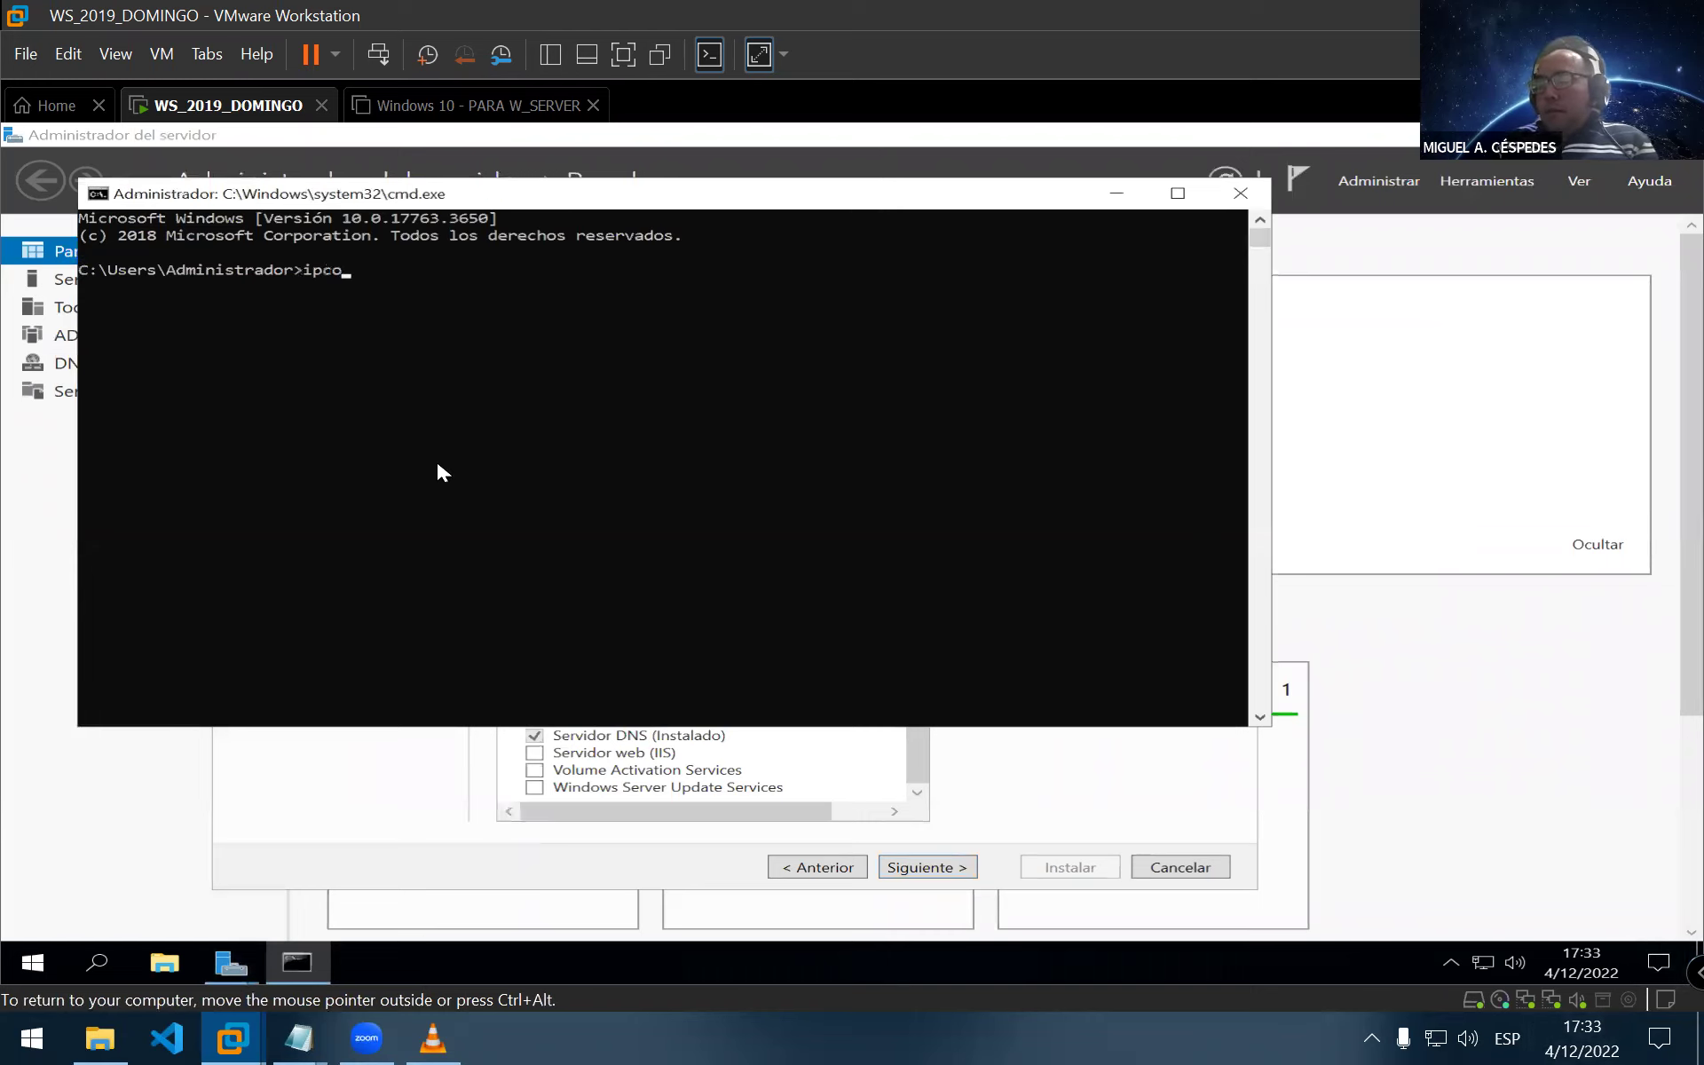
type("nfig")
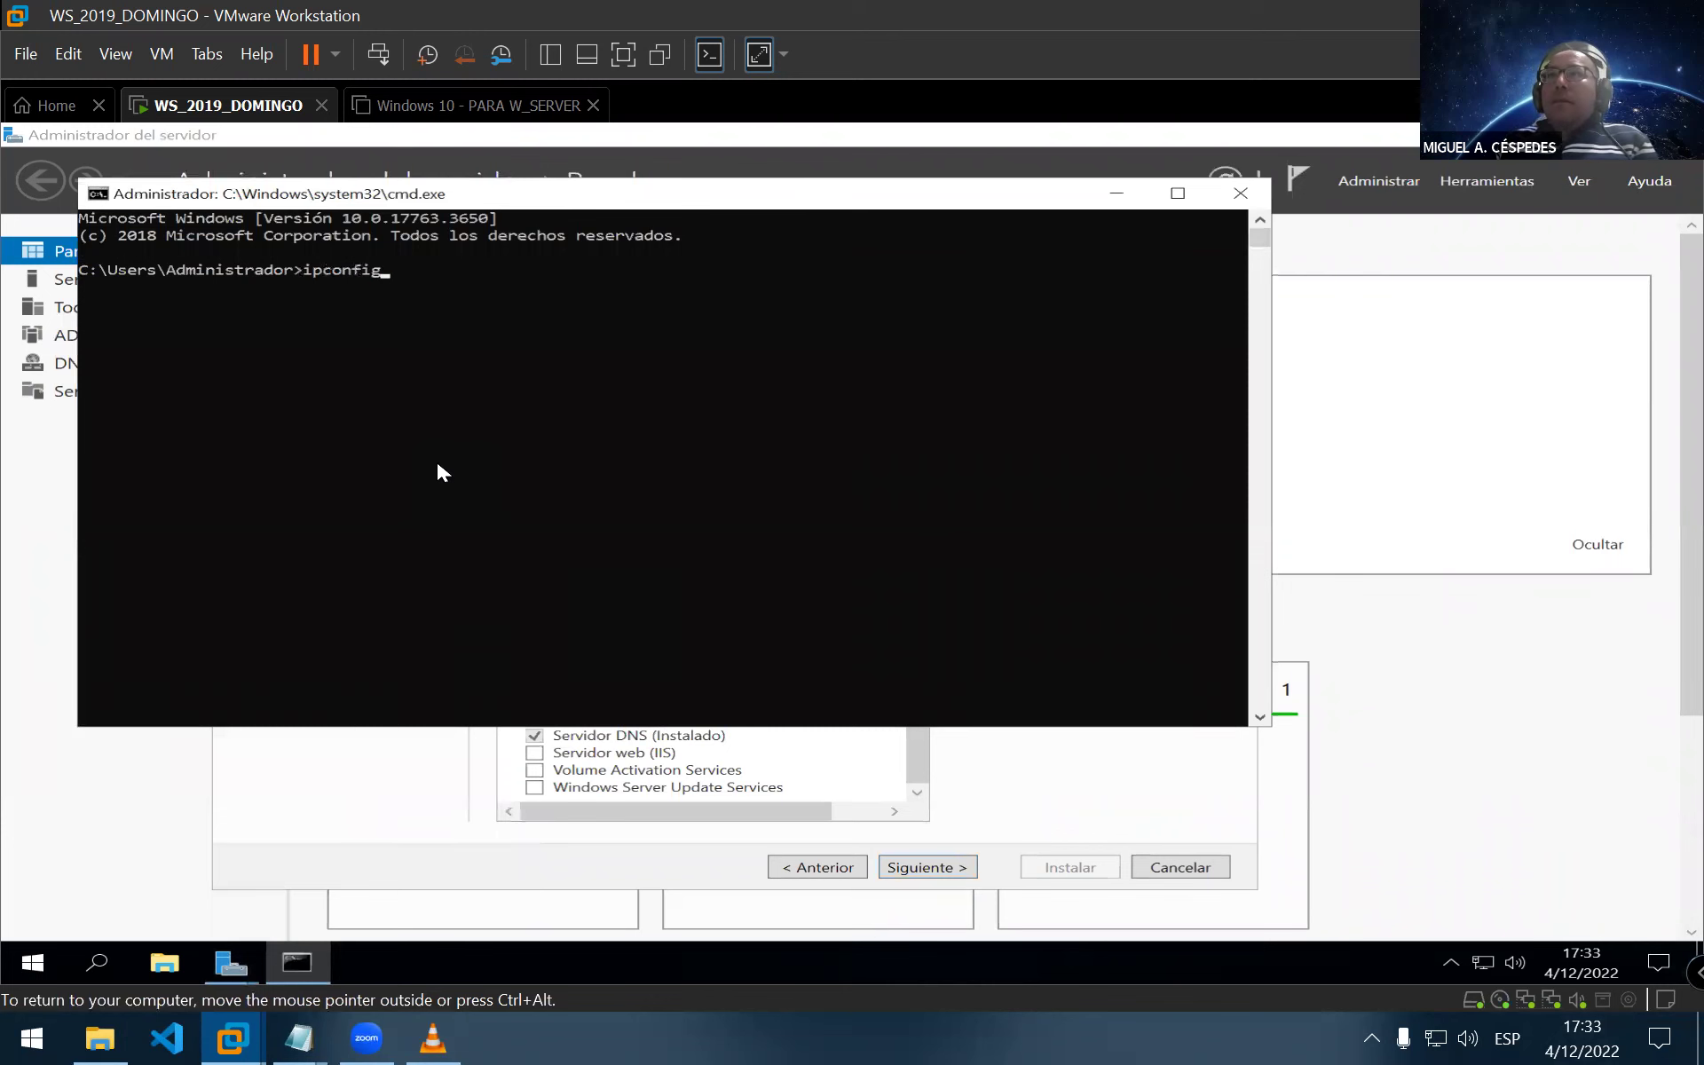
key("Return")
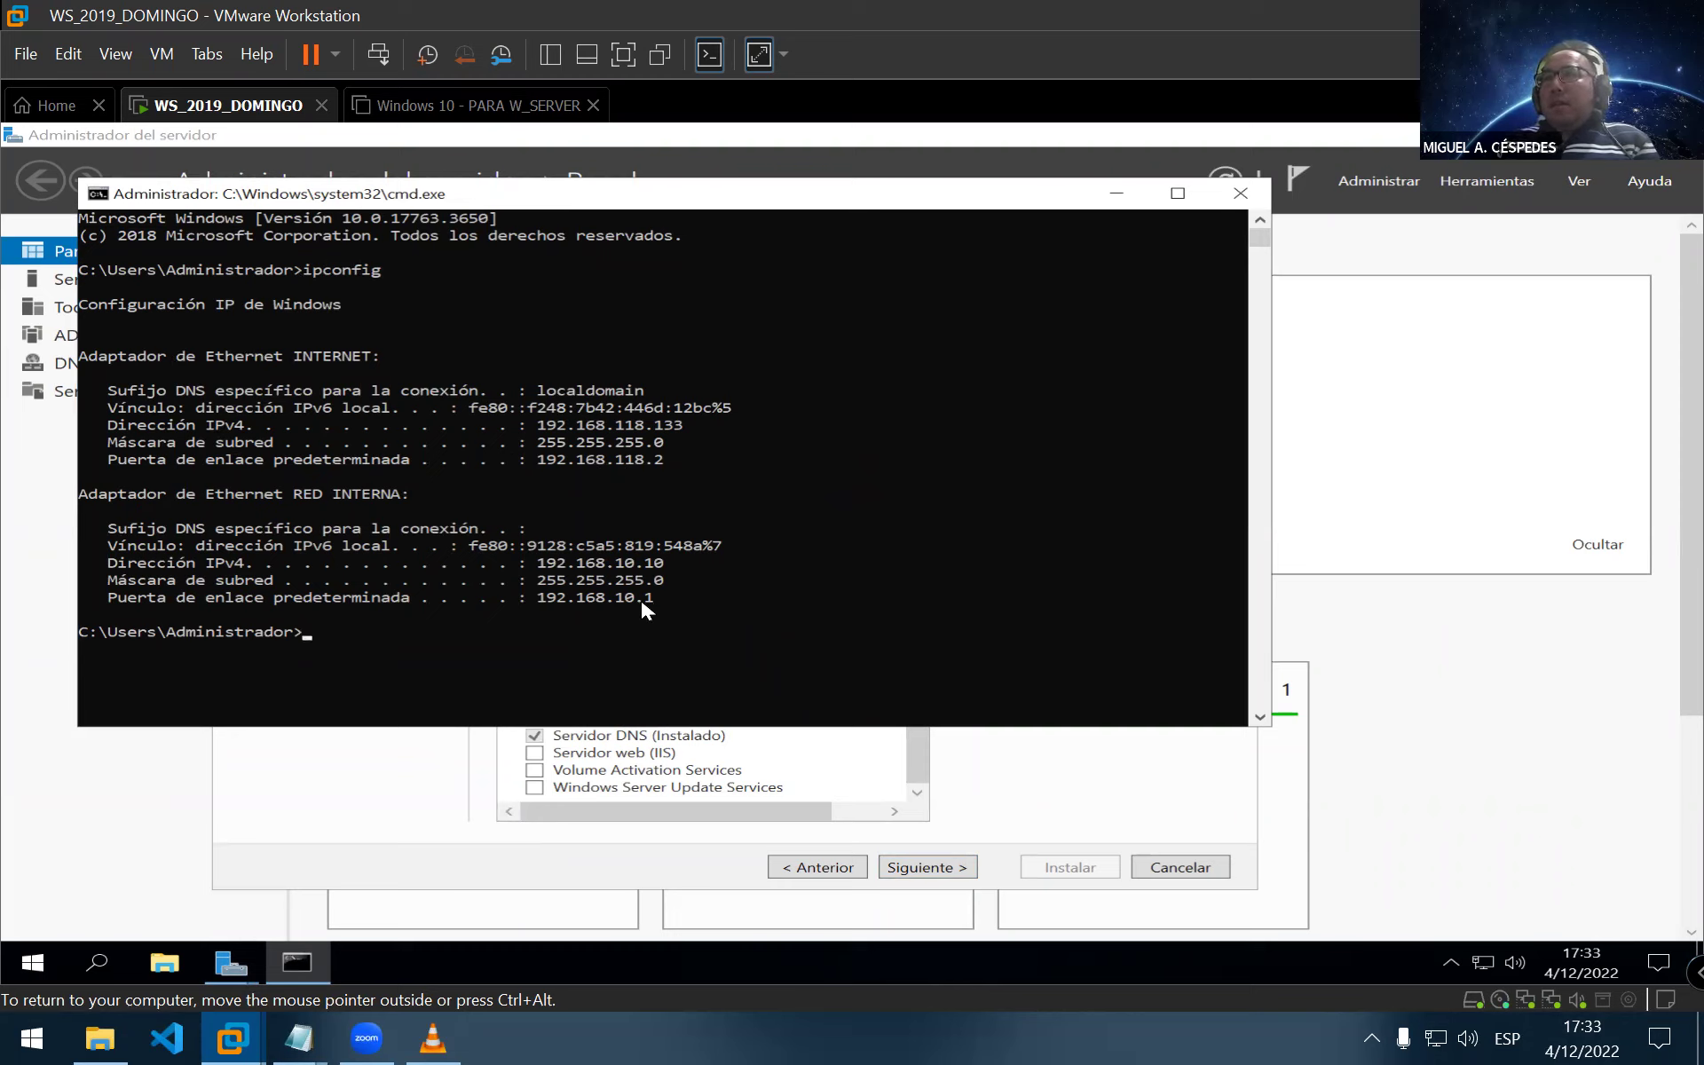
left_click_drag(988, 193, 948, 296)
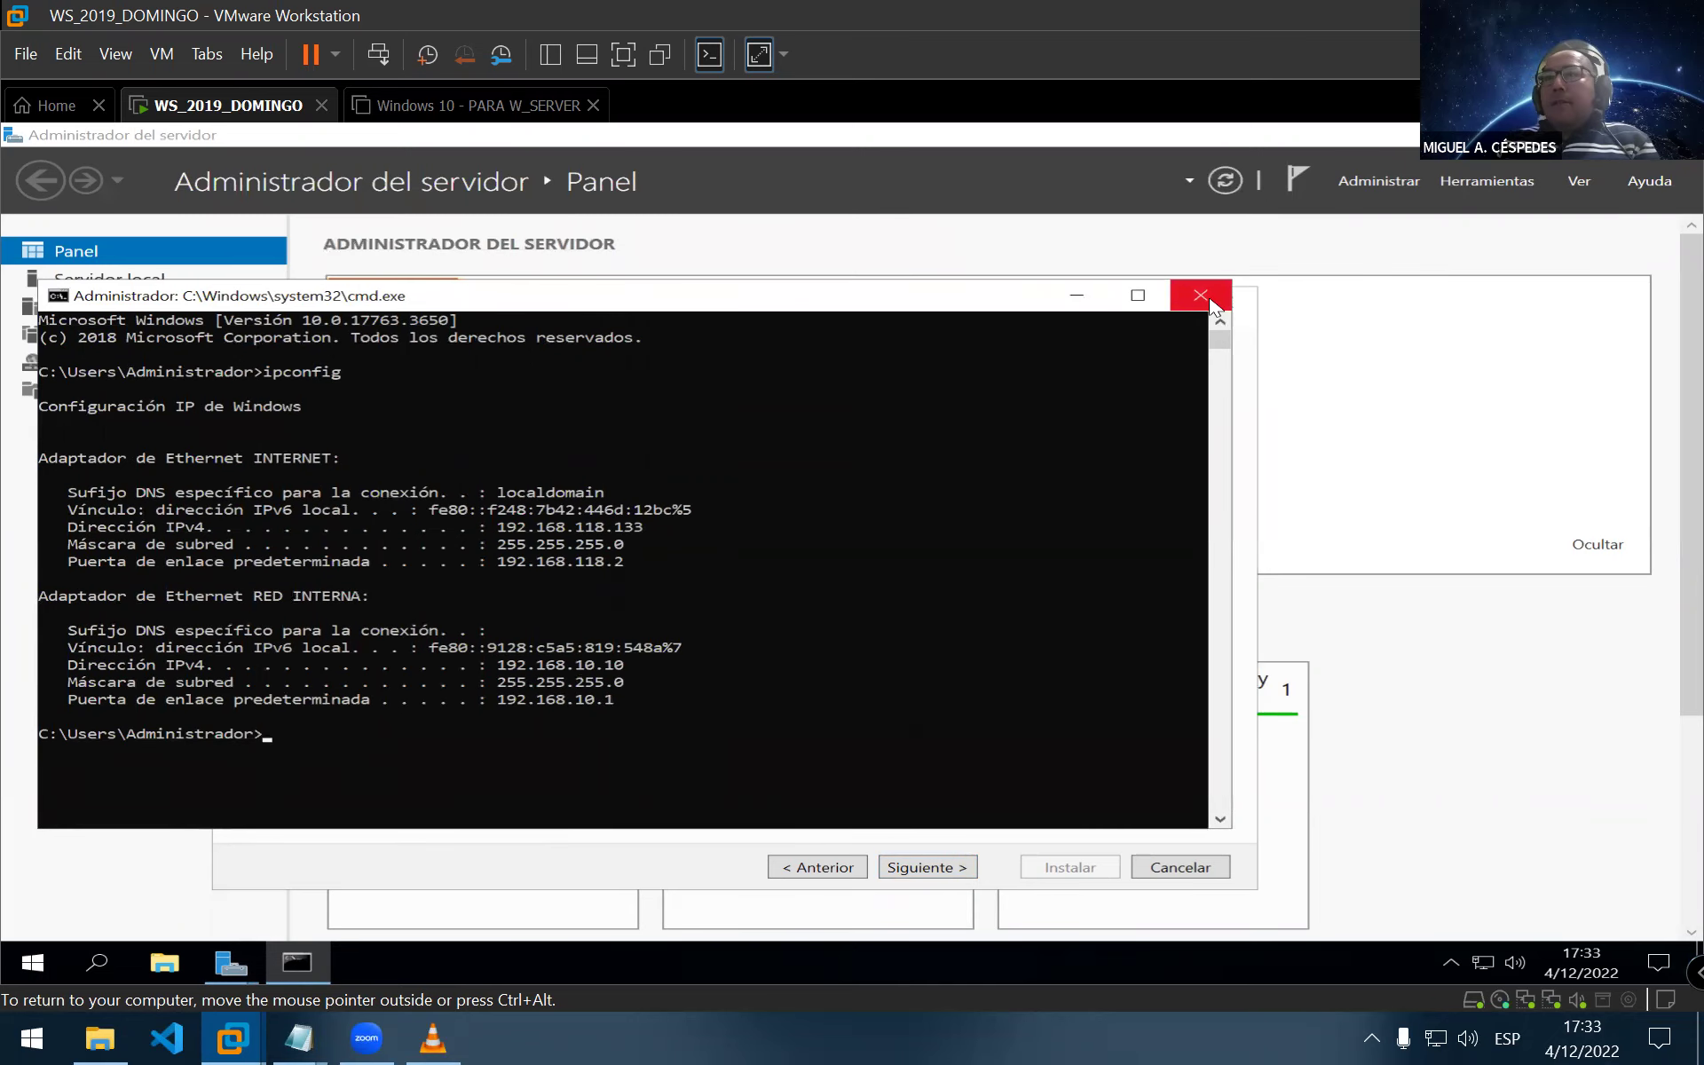
left_click(1209, 300)
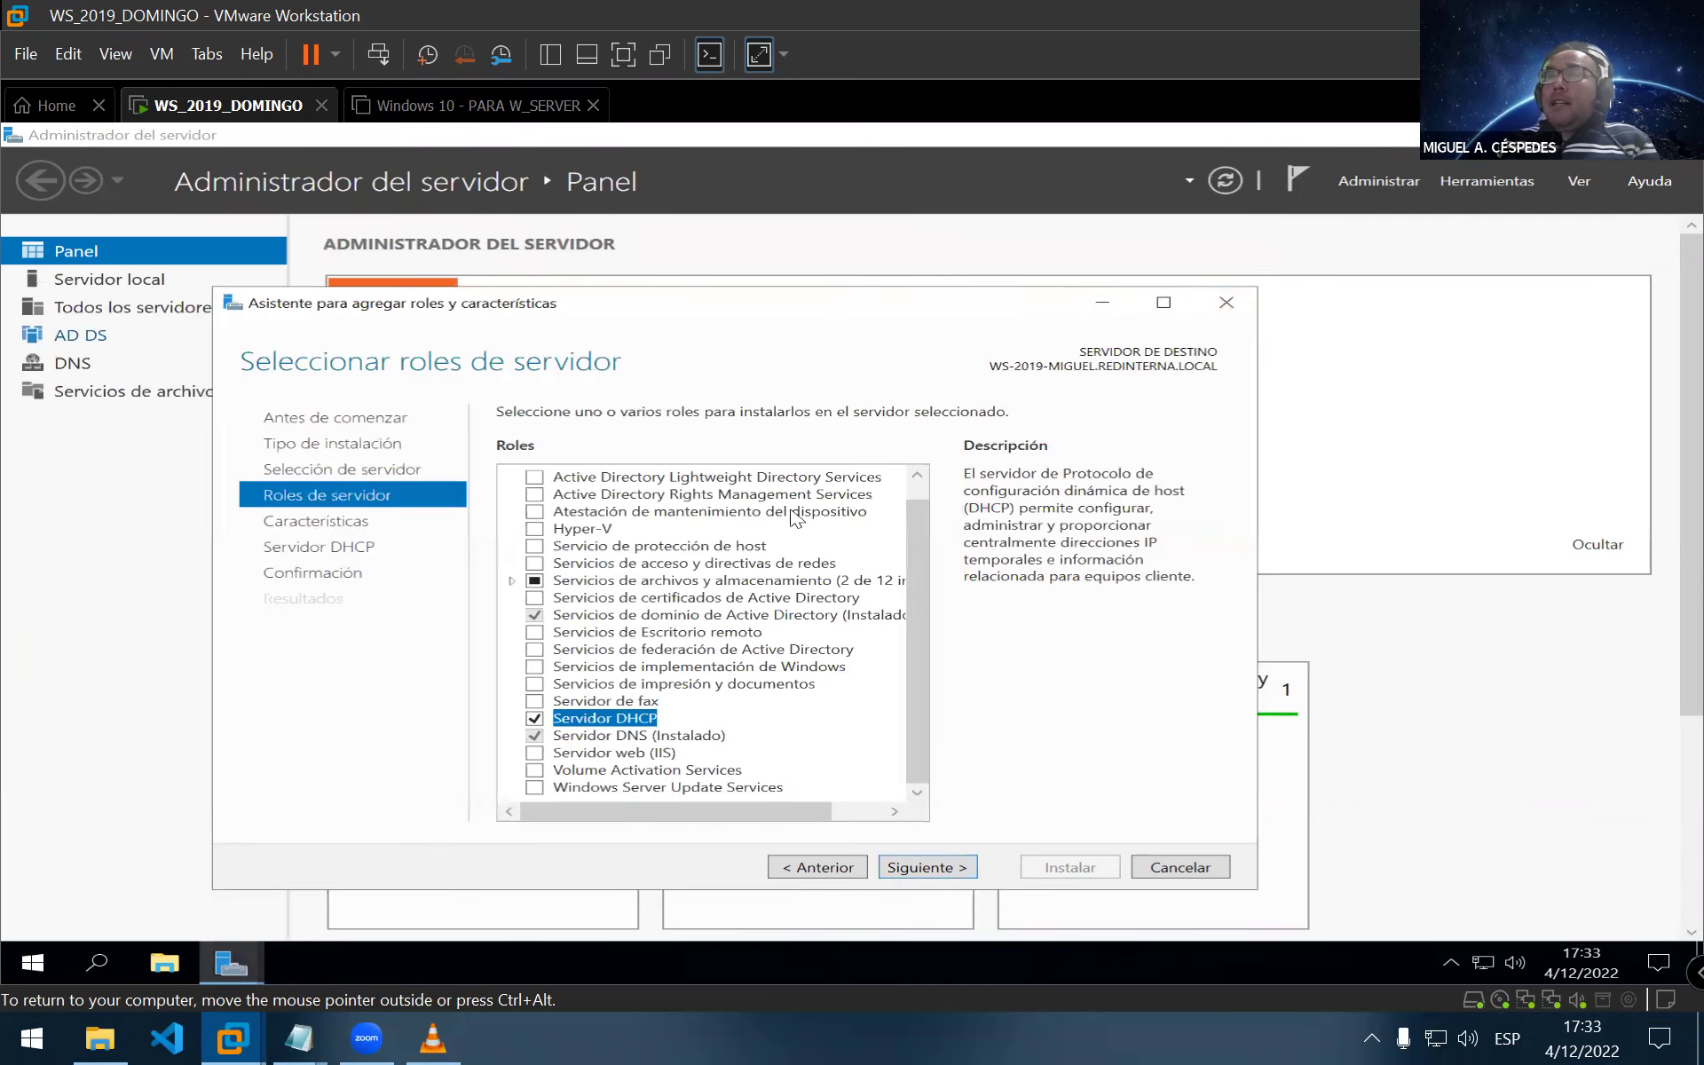
In WS_2019_DOMINGO's VM settings, set Network Adapter 2 to Host-only and confirm with OK
right_click(264, 105)
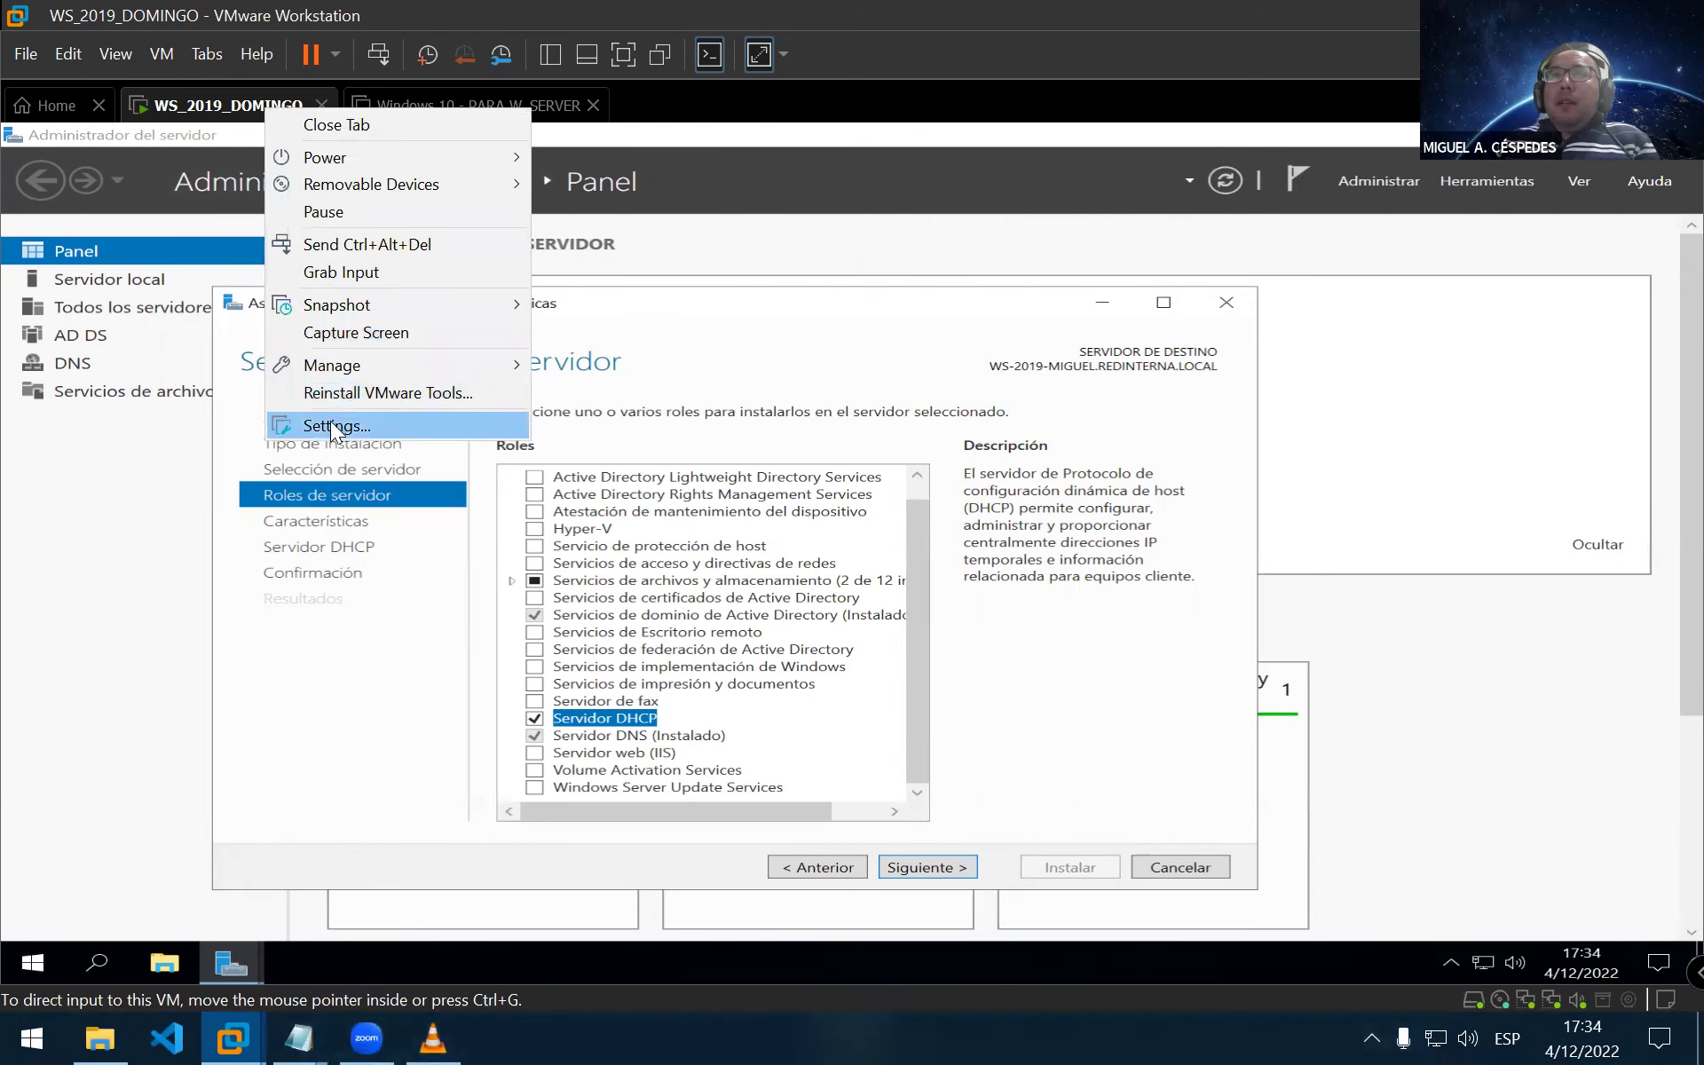
key("Escape")
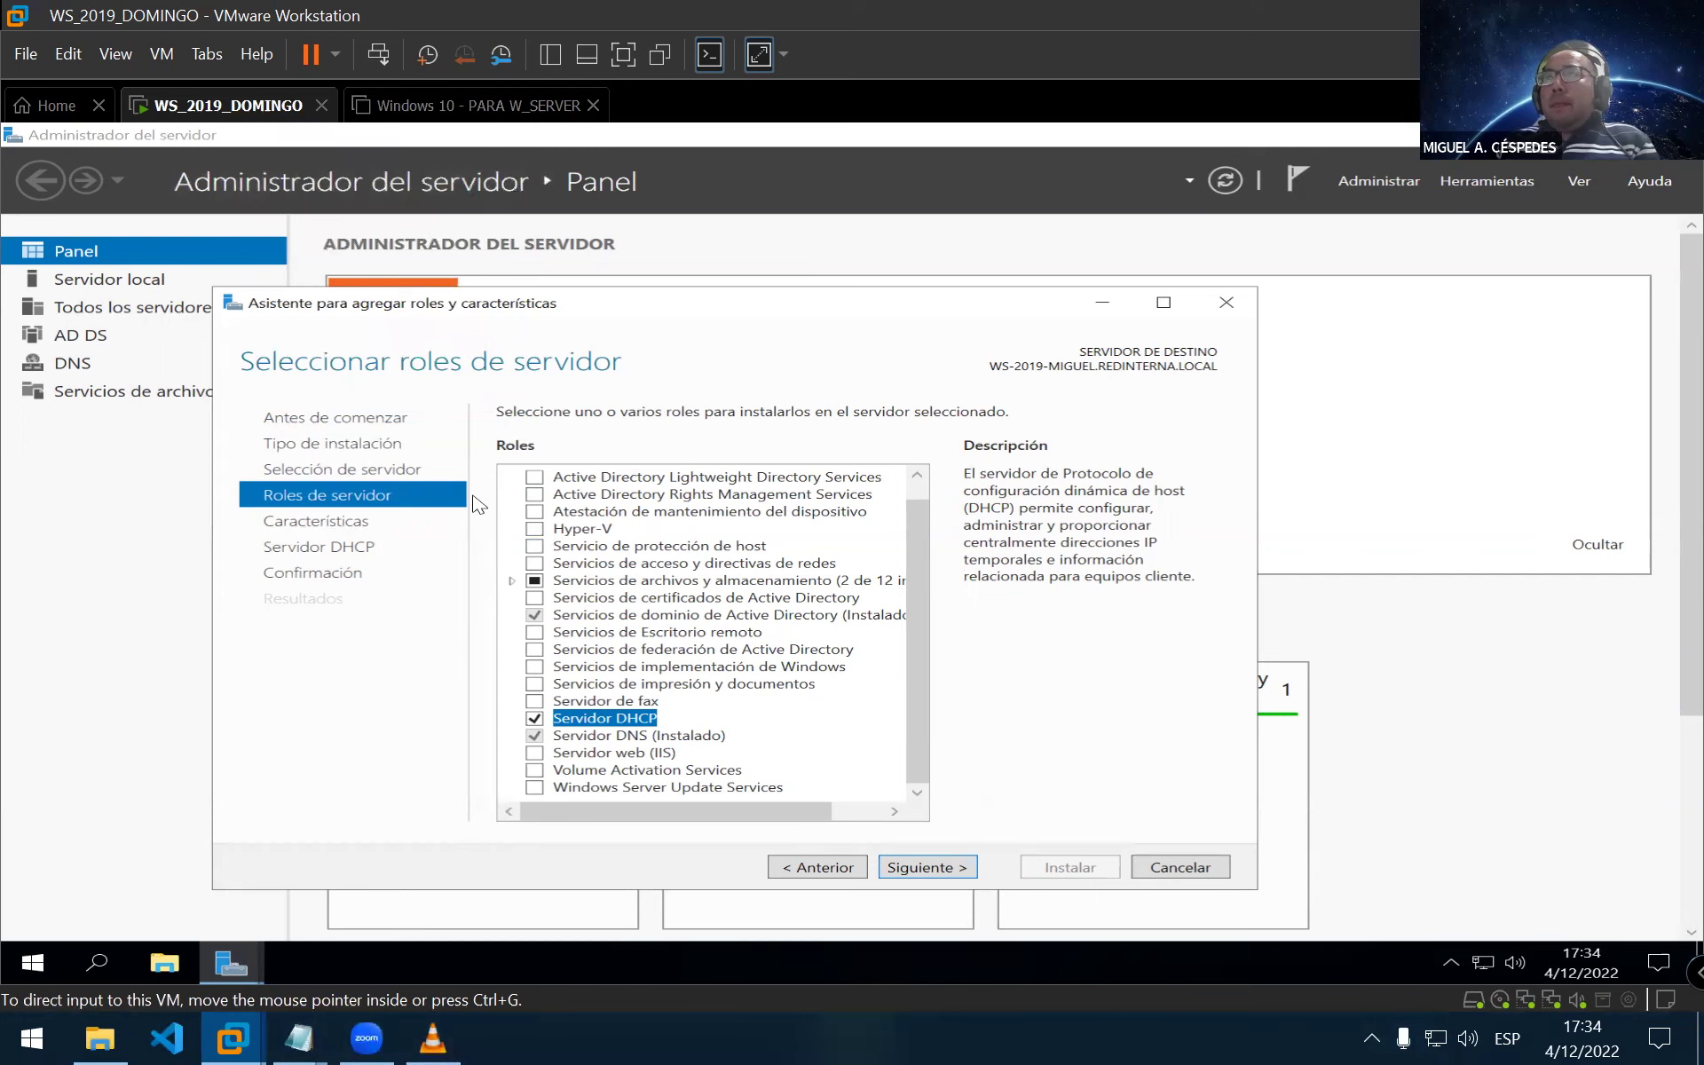
key("ctrl+d")
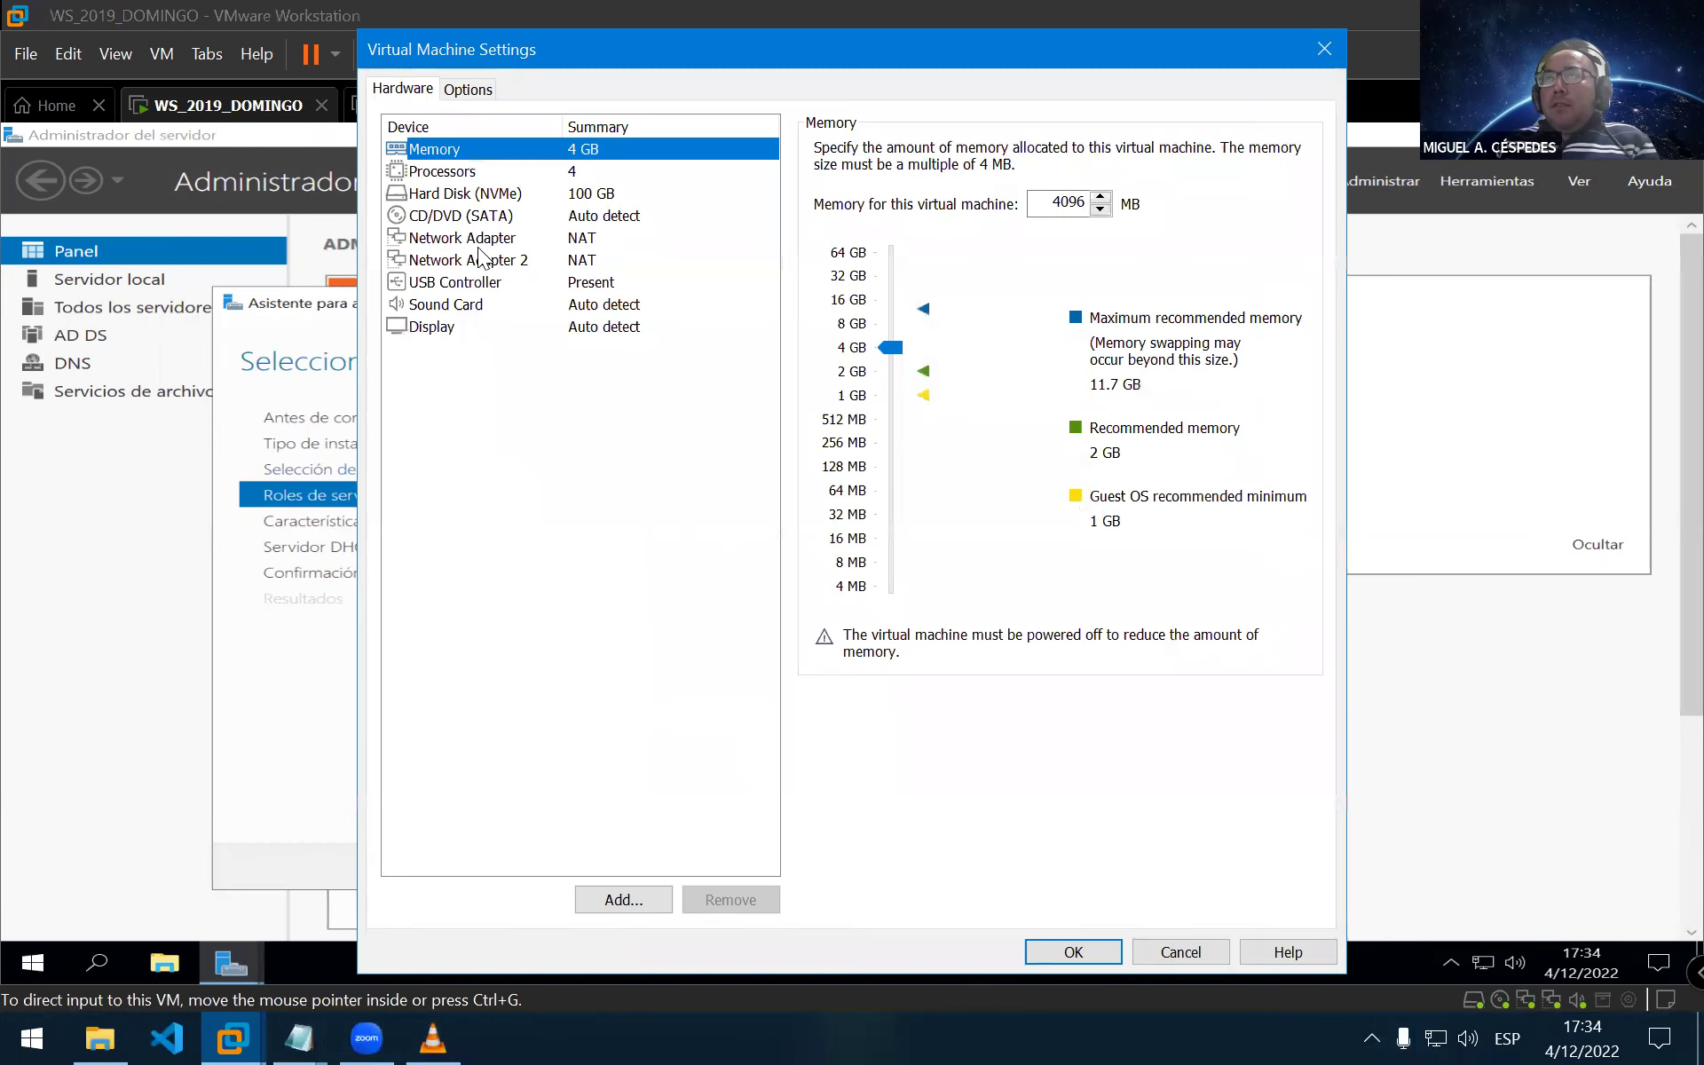
left_click(437, 262)
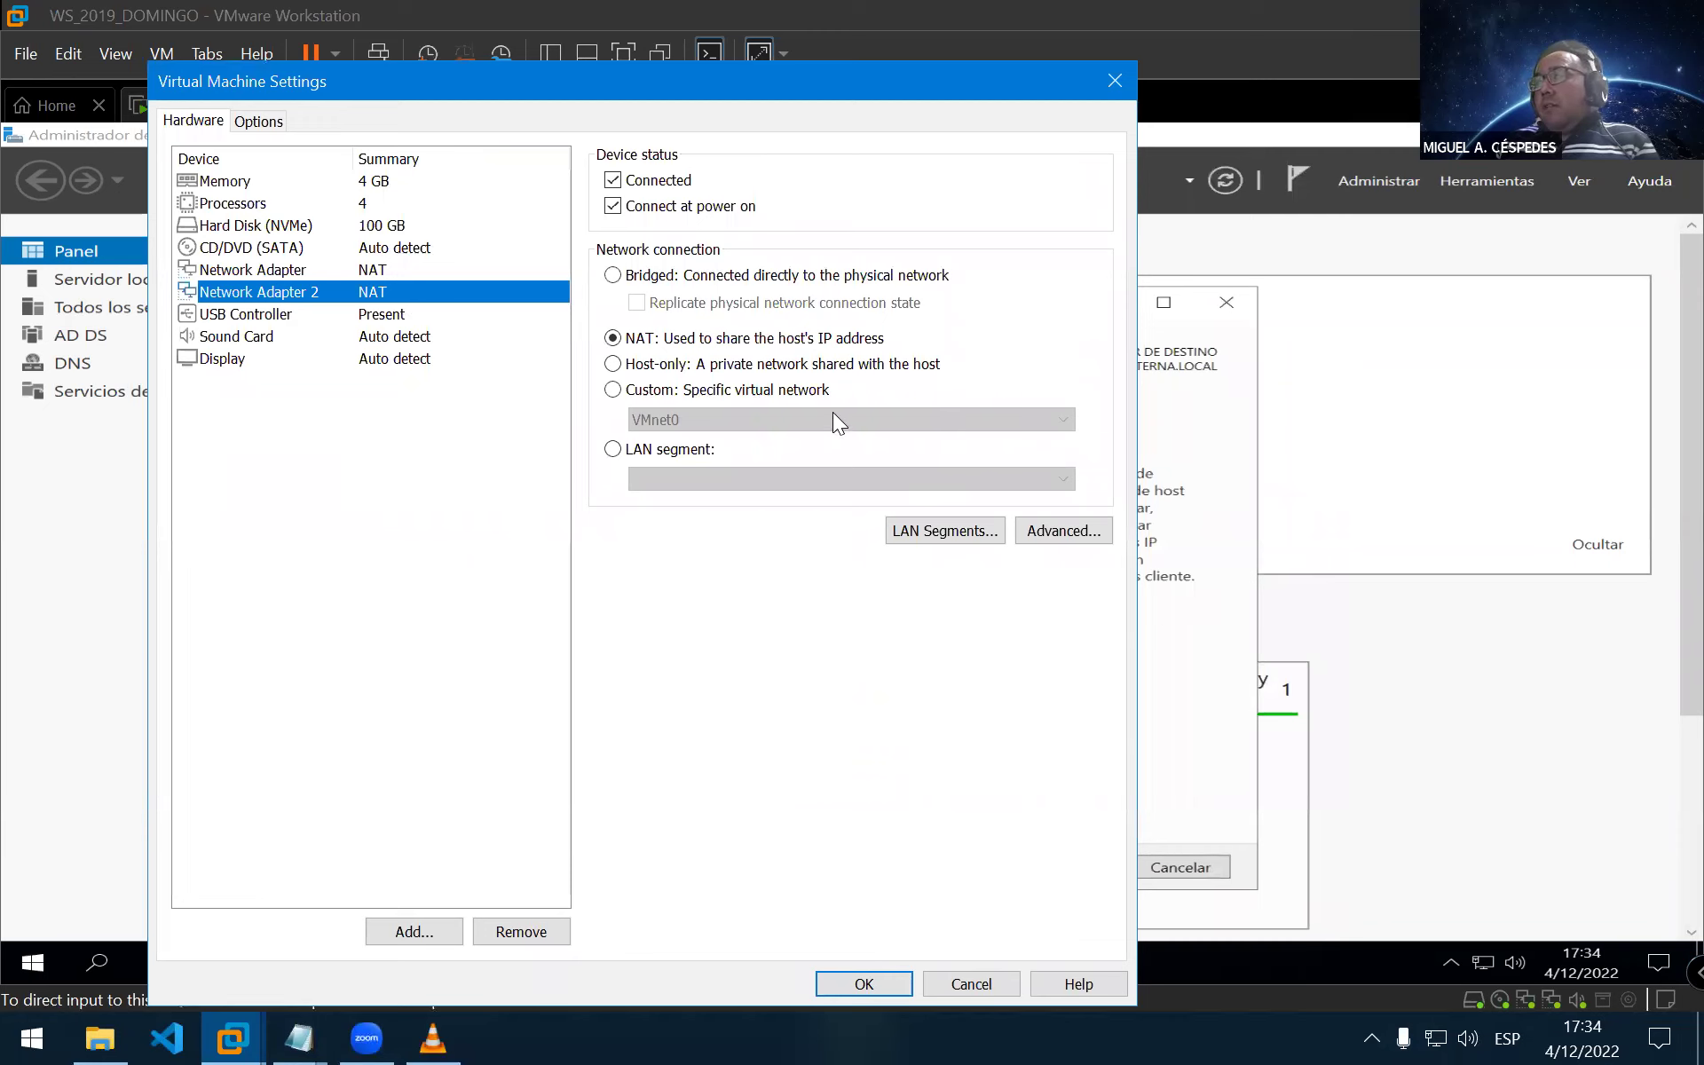
left_click(715, 365)
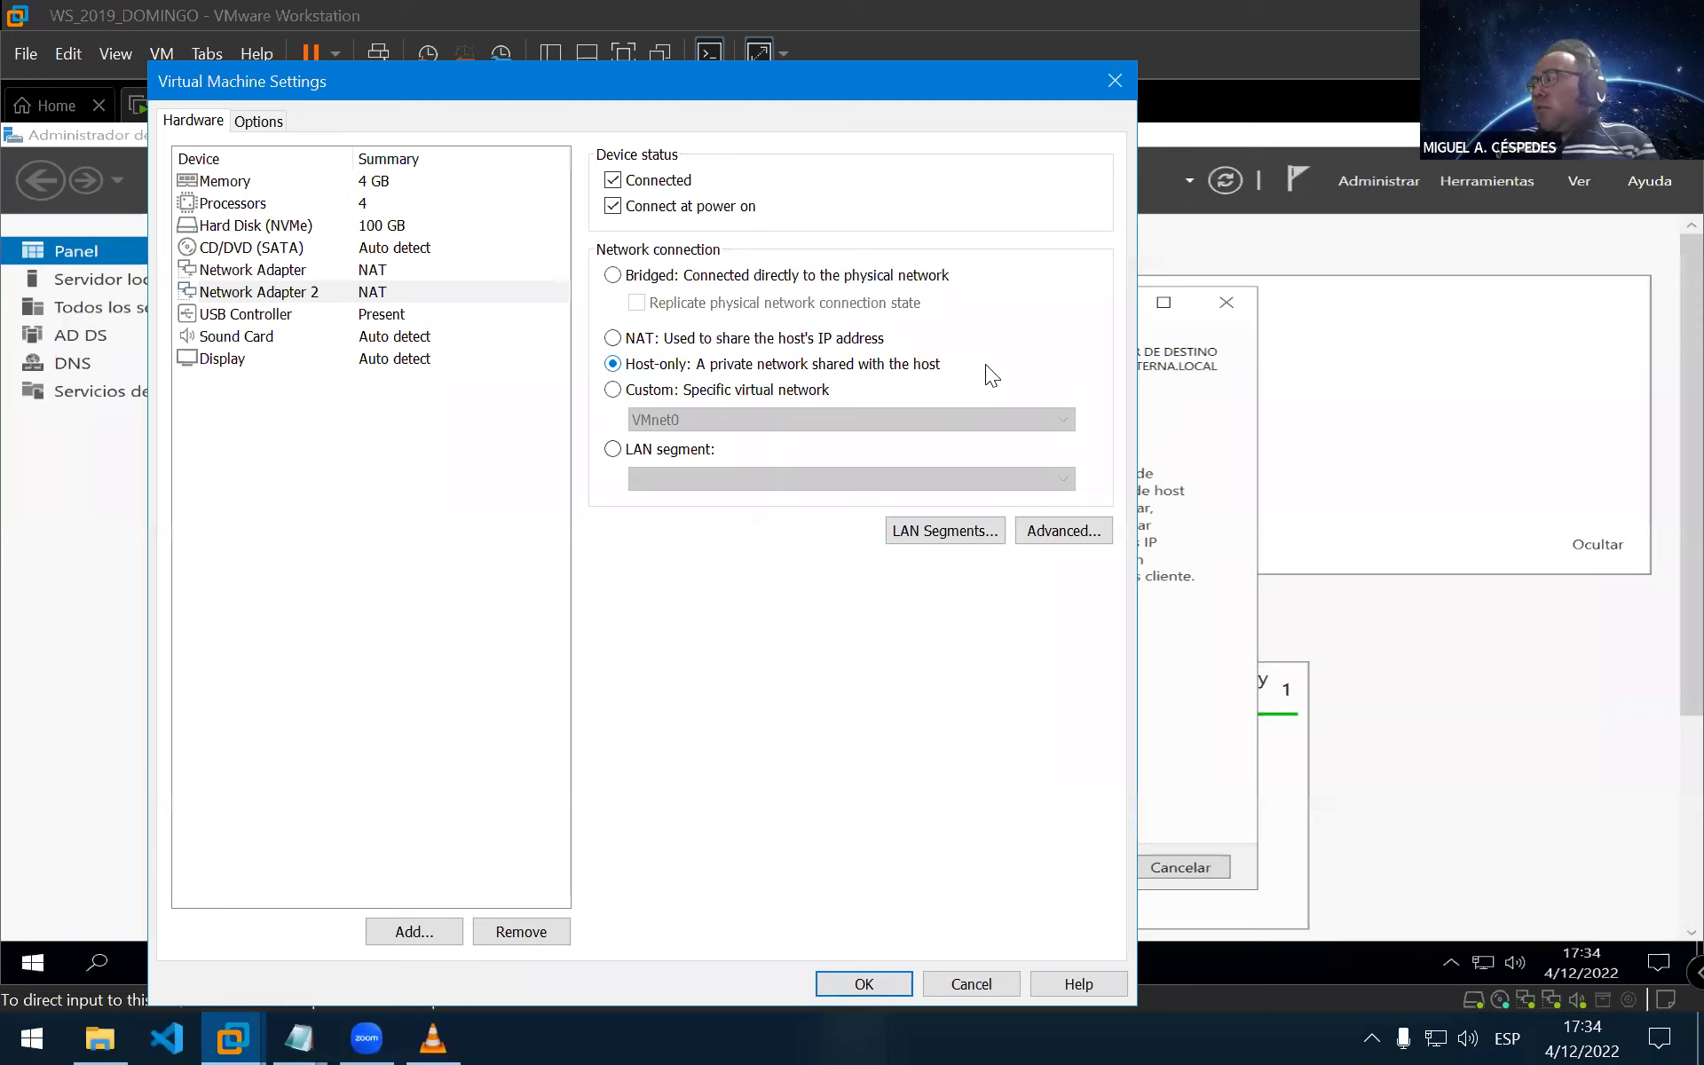
left_click(625, 340)
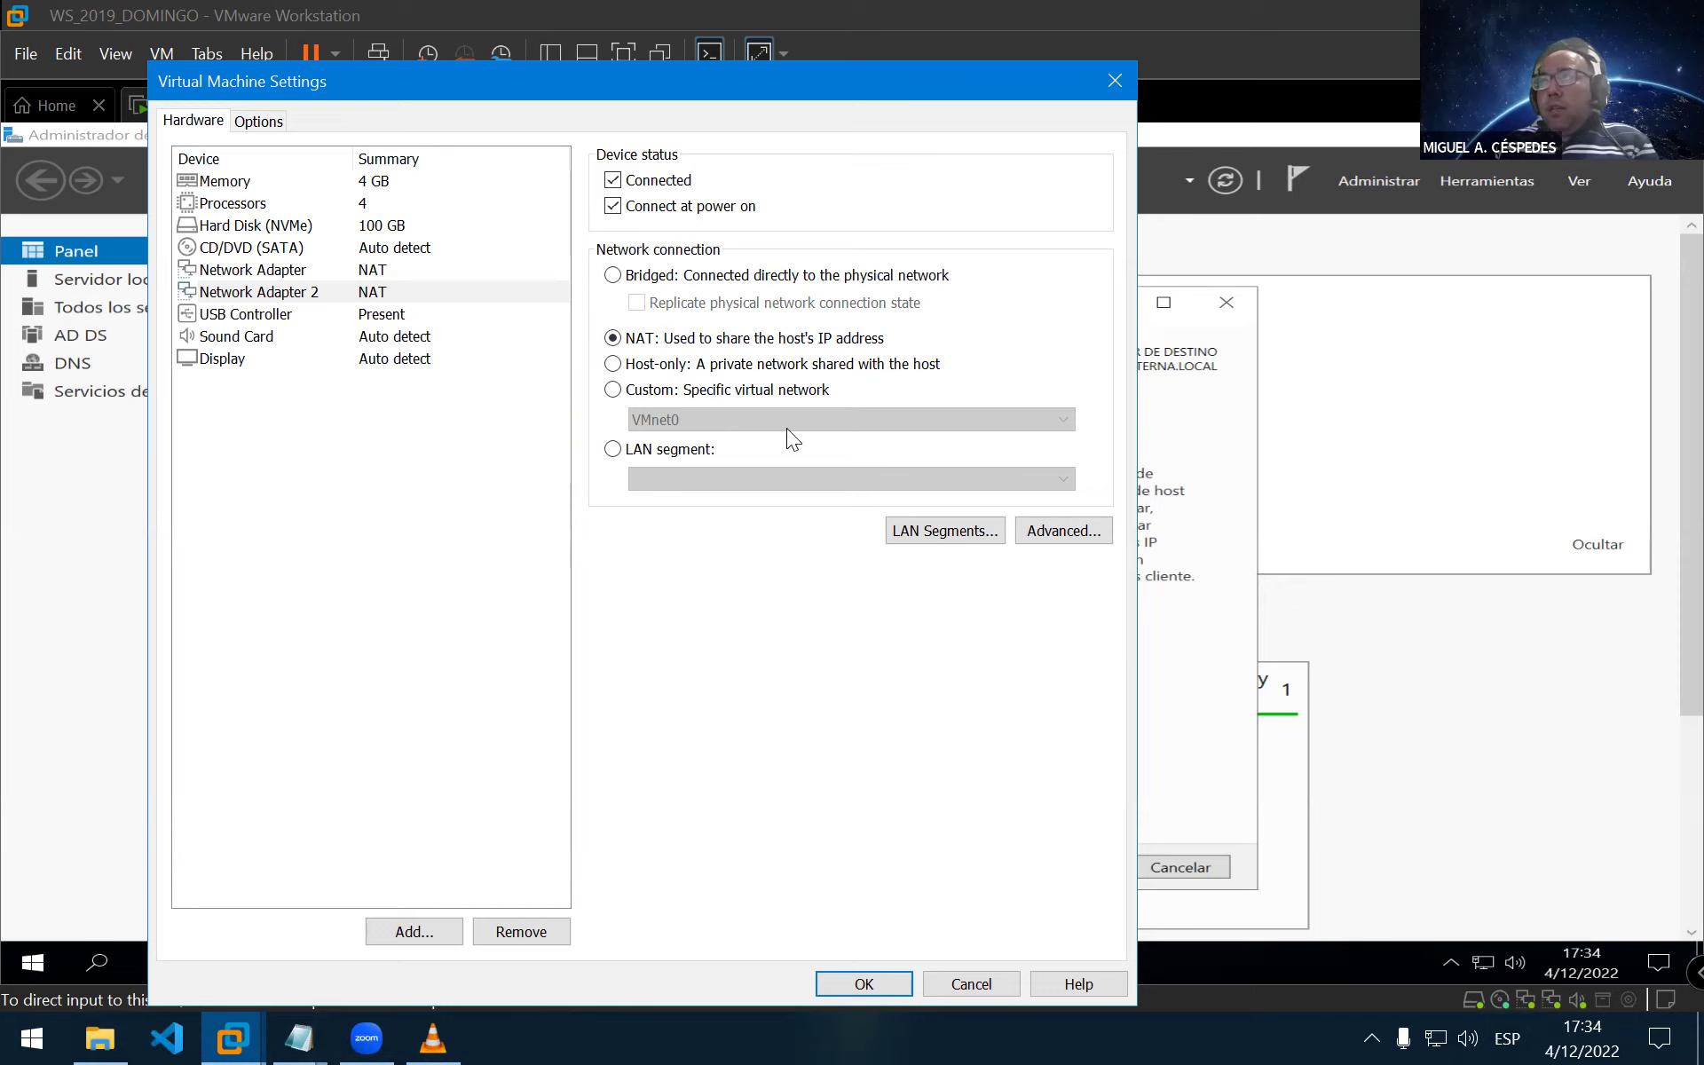
left_click(697, 369)
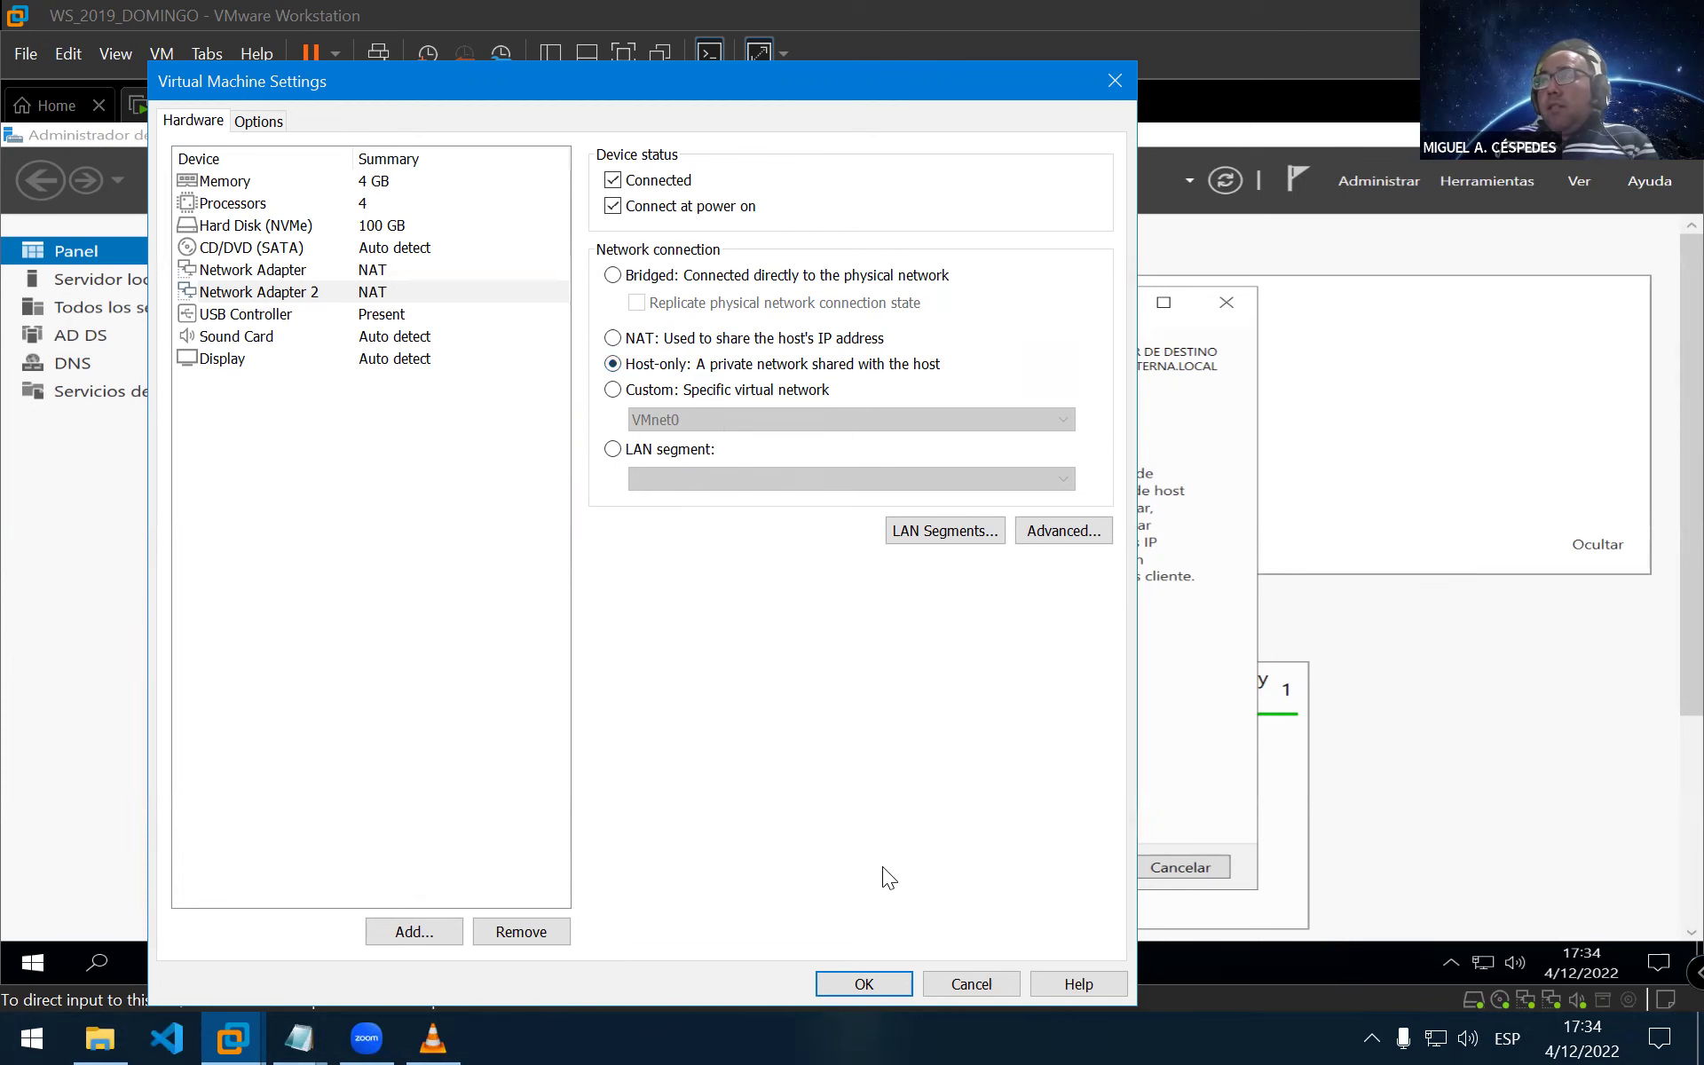
left_click(863, 982)
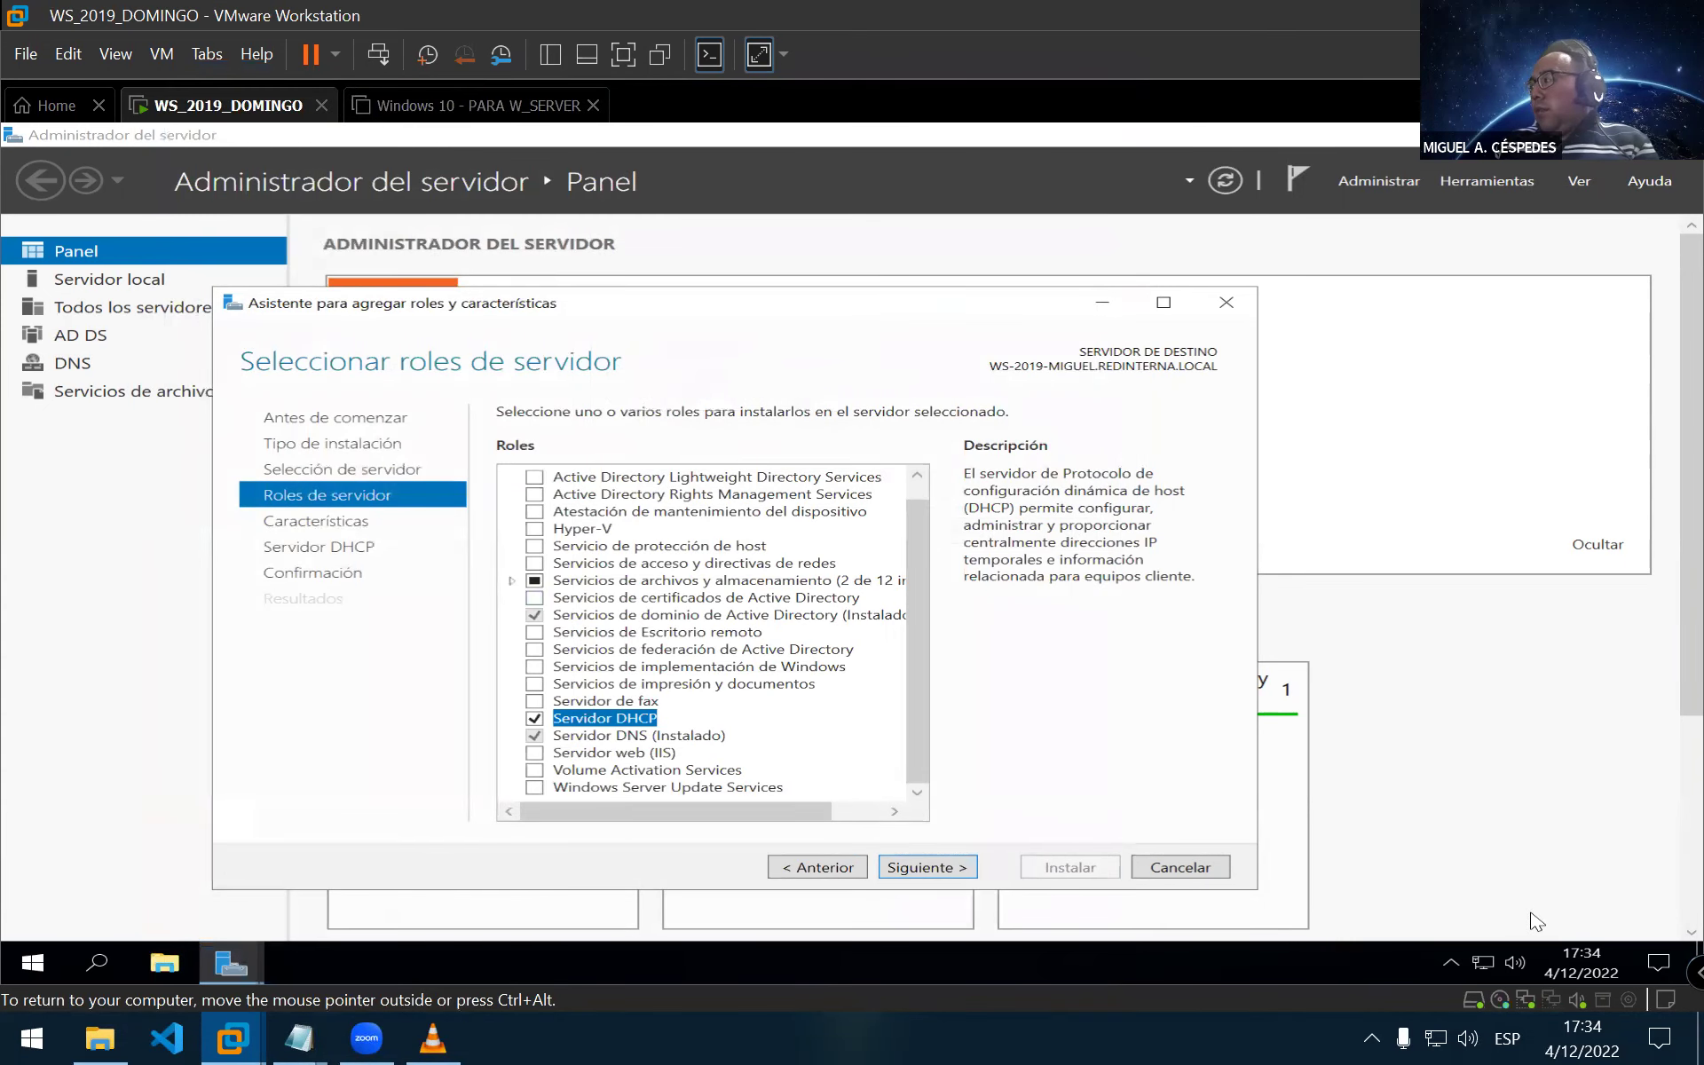
Cancel the DHCP Add Roles wizard and minimise Server Manager to reveal the WS_2019_DOMINGO desktop
mouse_move(1486, 960)
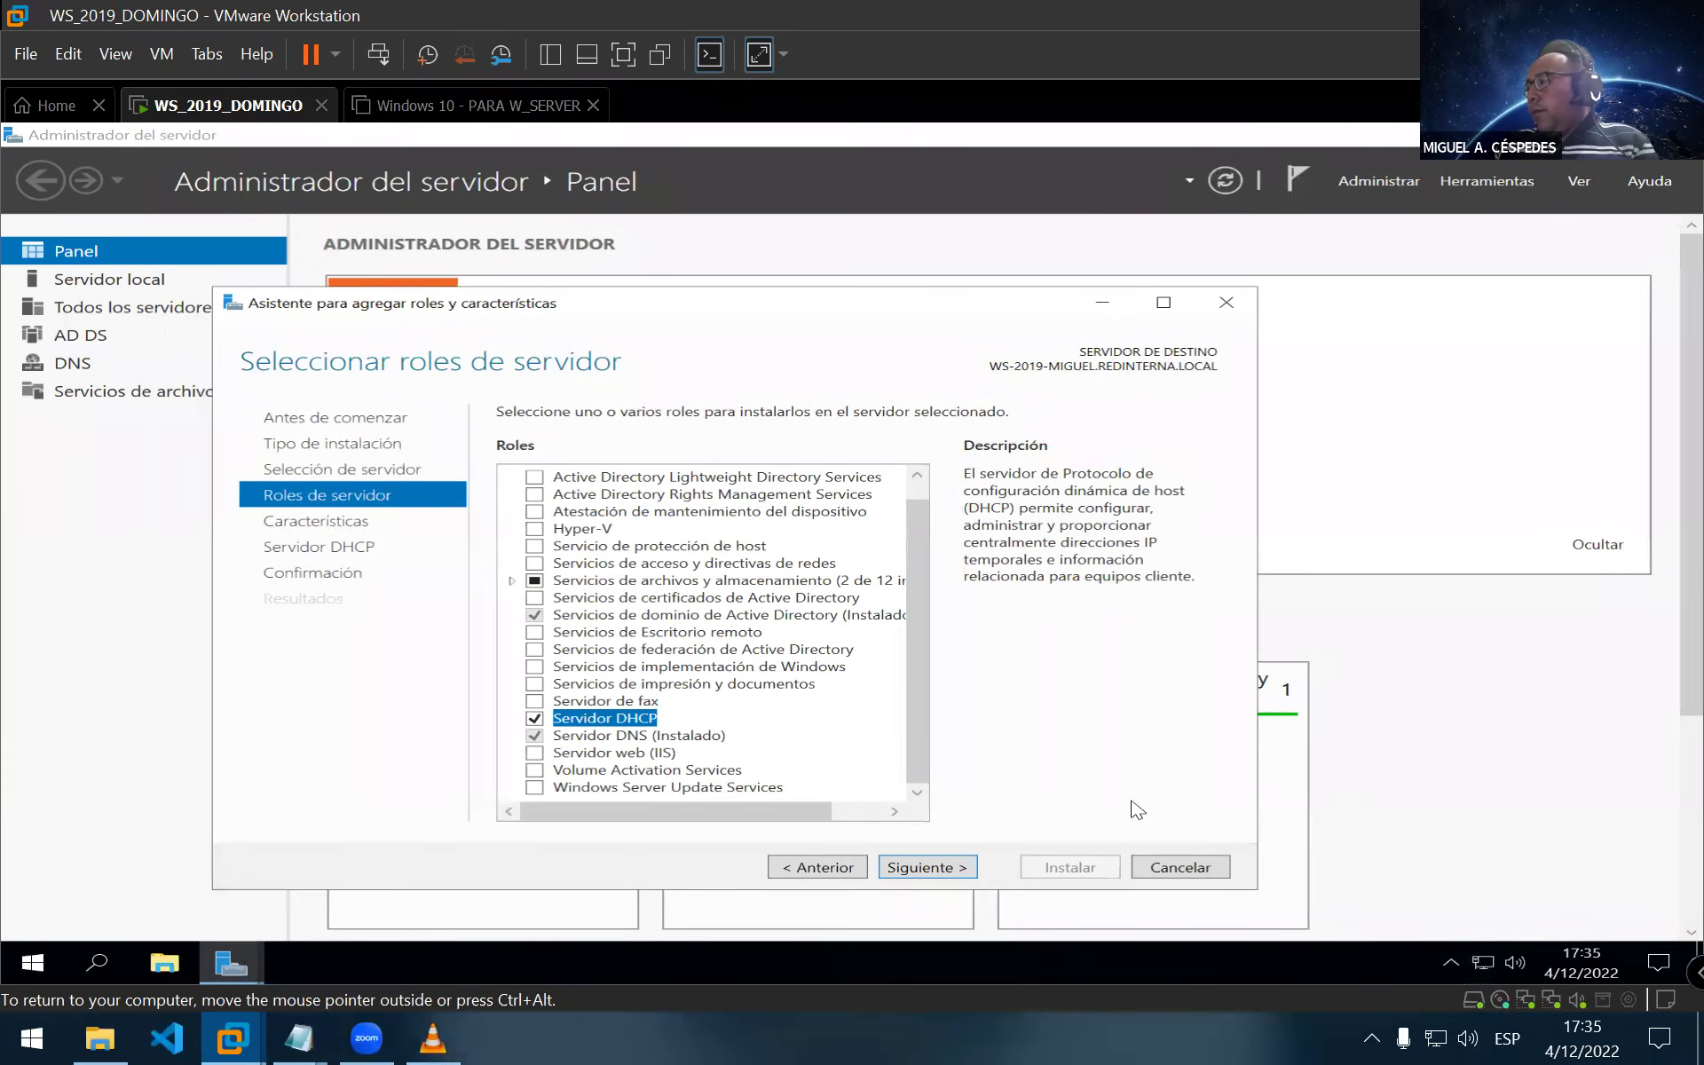
left_click(1178, 868)
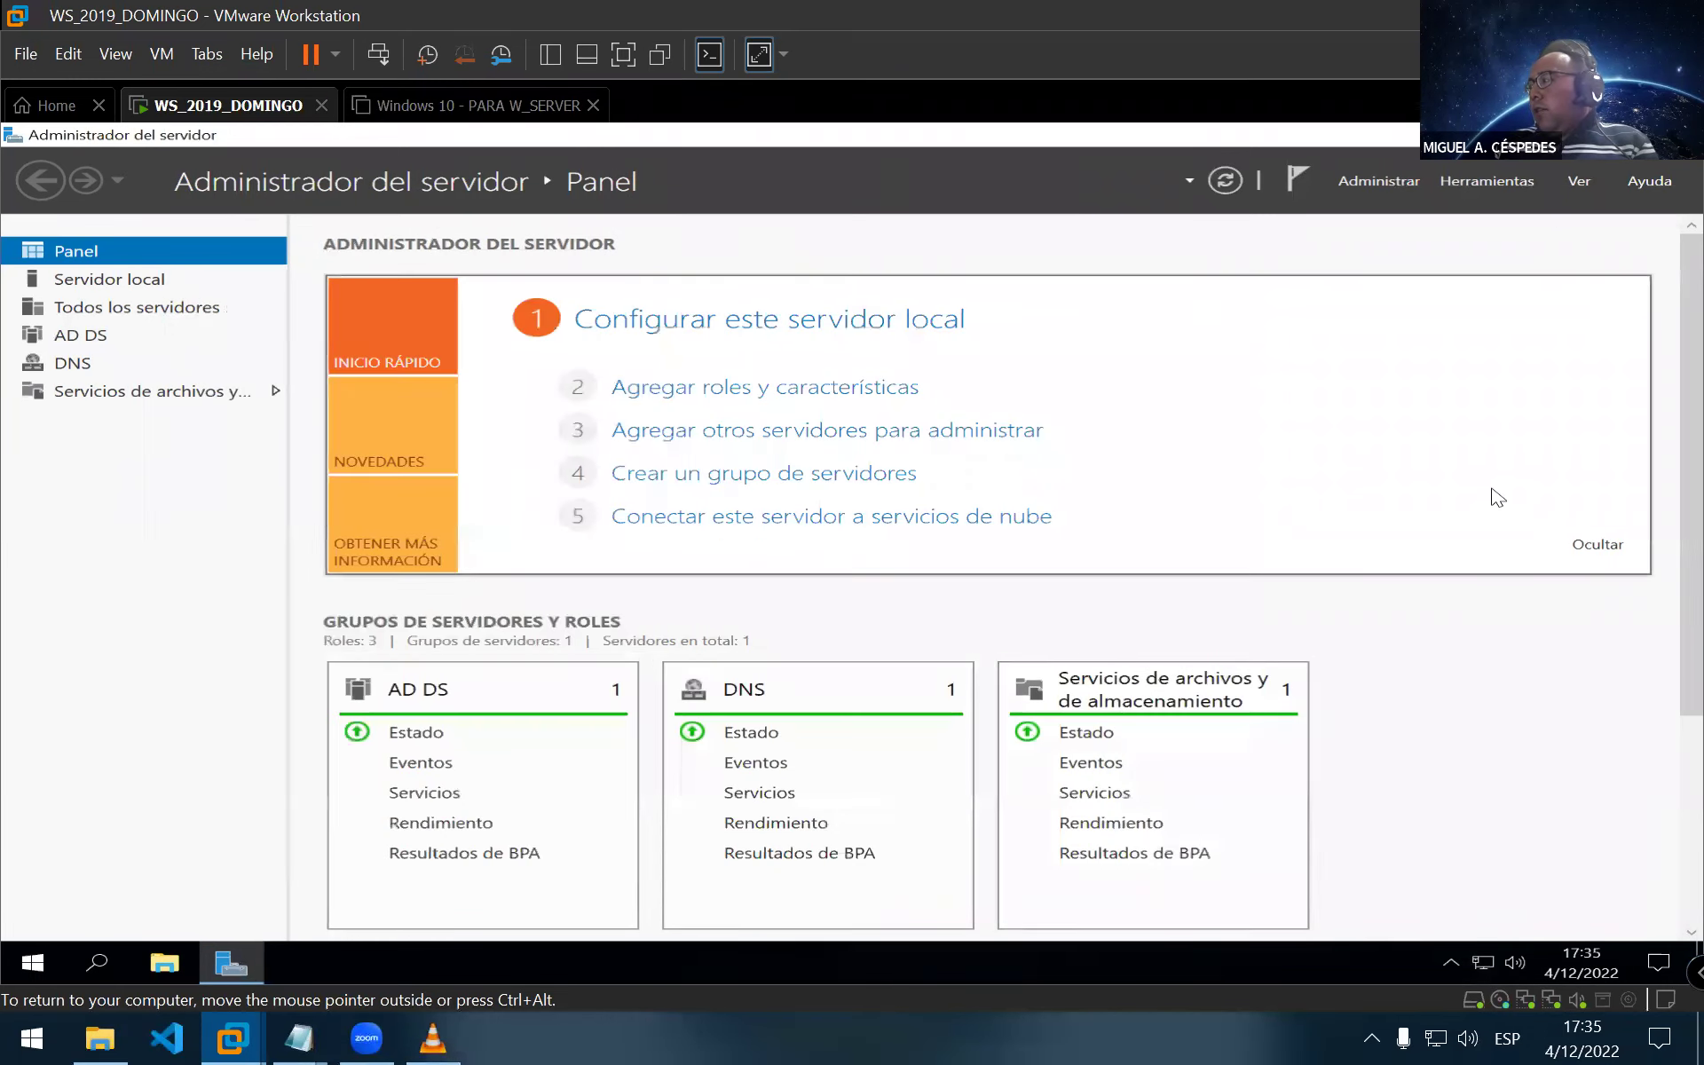
left_click(1600, 134)
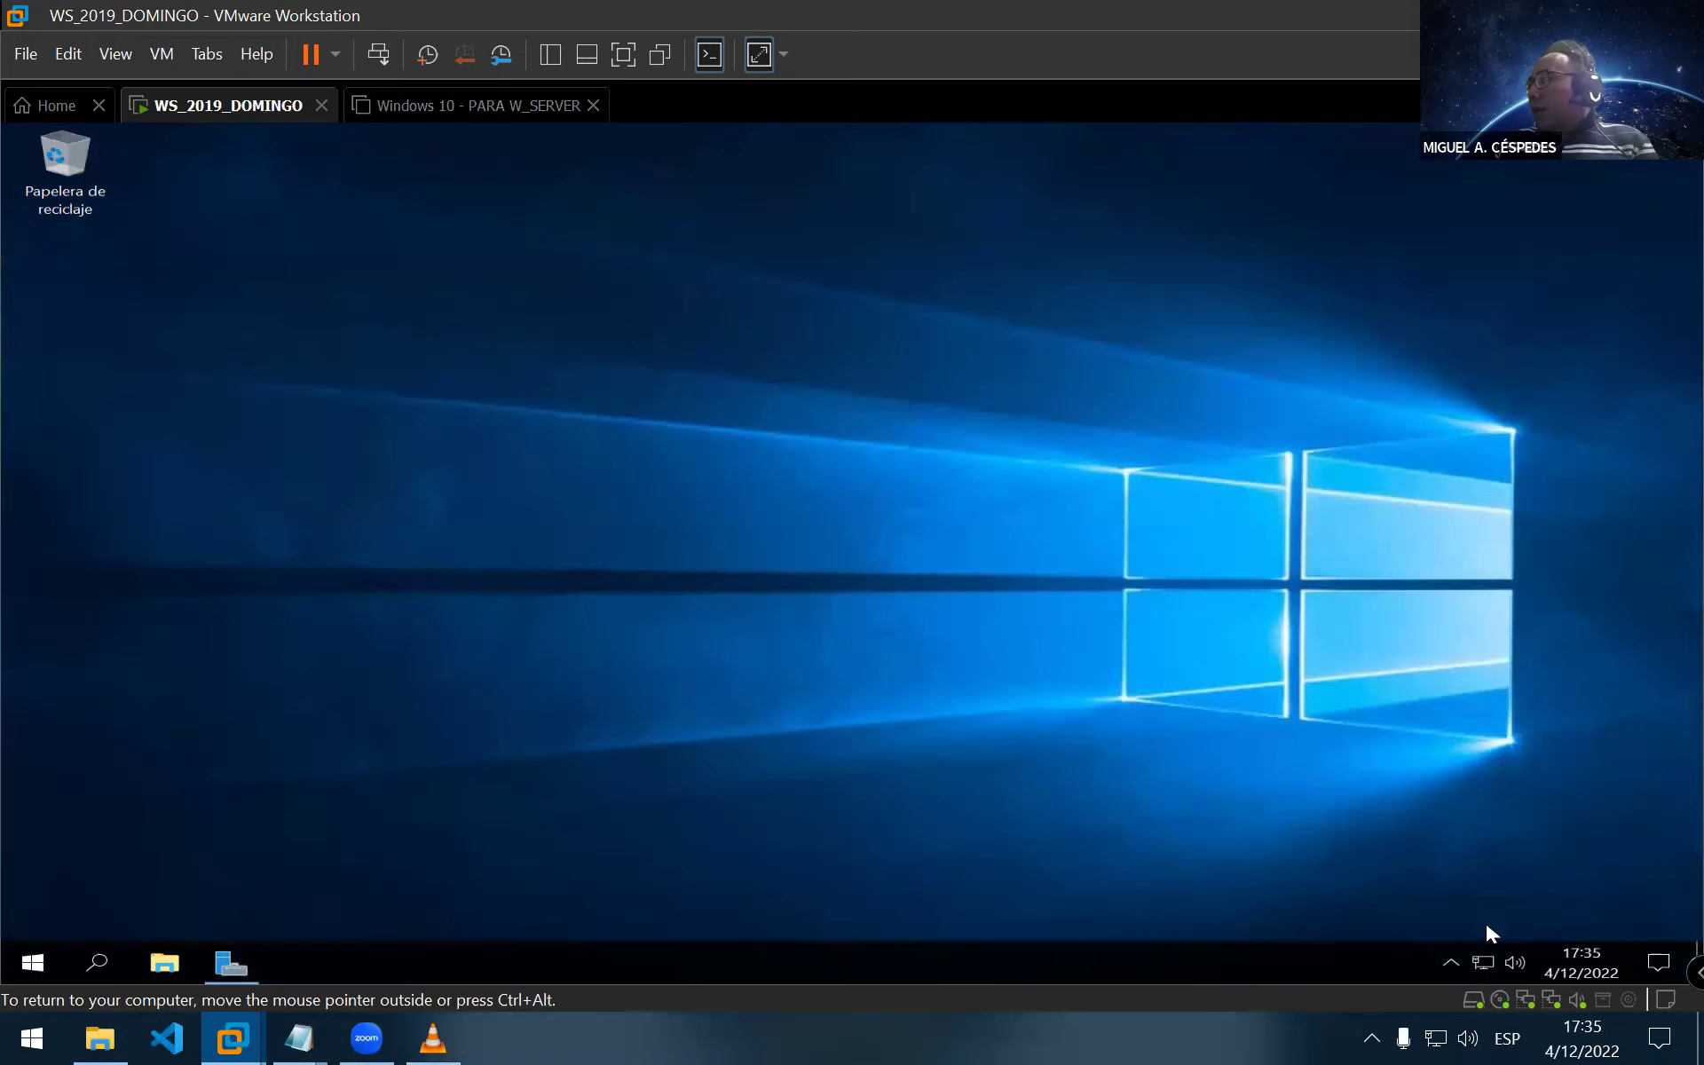
mouse_move(1479, 972)
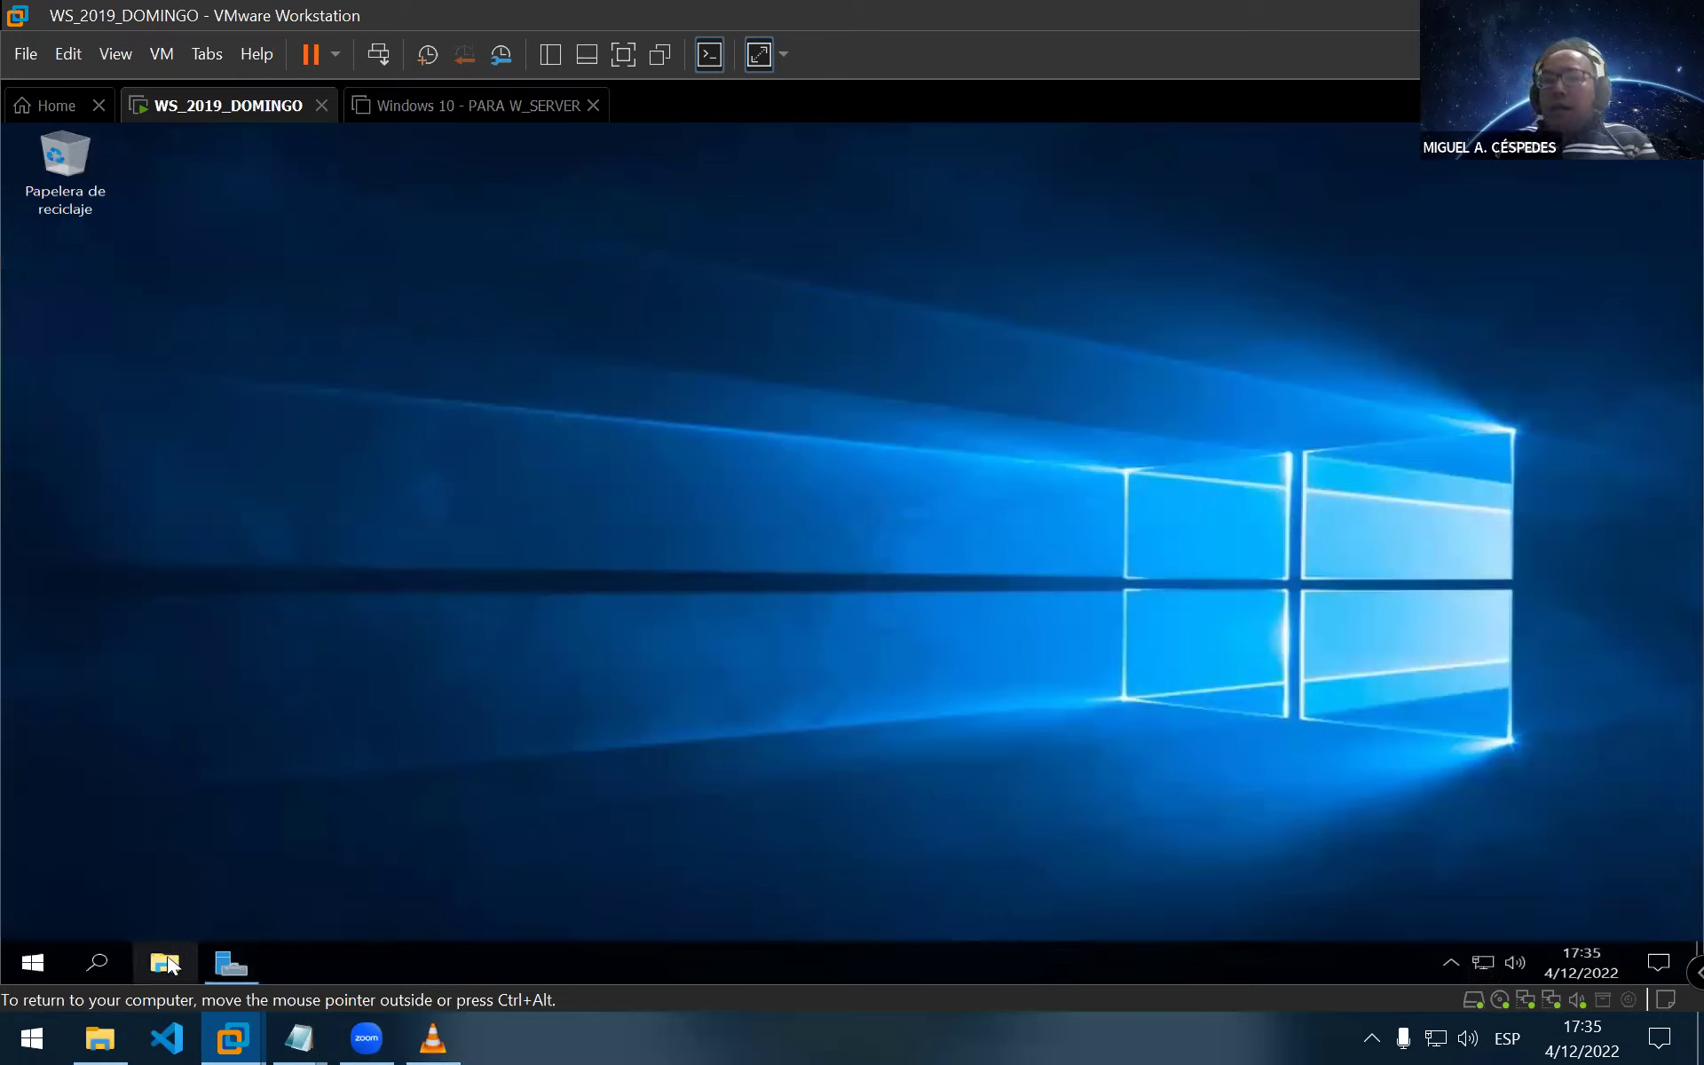
Launch Control Panel via Start search 'control' and open RED INTERNA's status in Network and Sharing Center
key("super")
type("con")
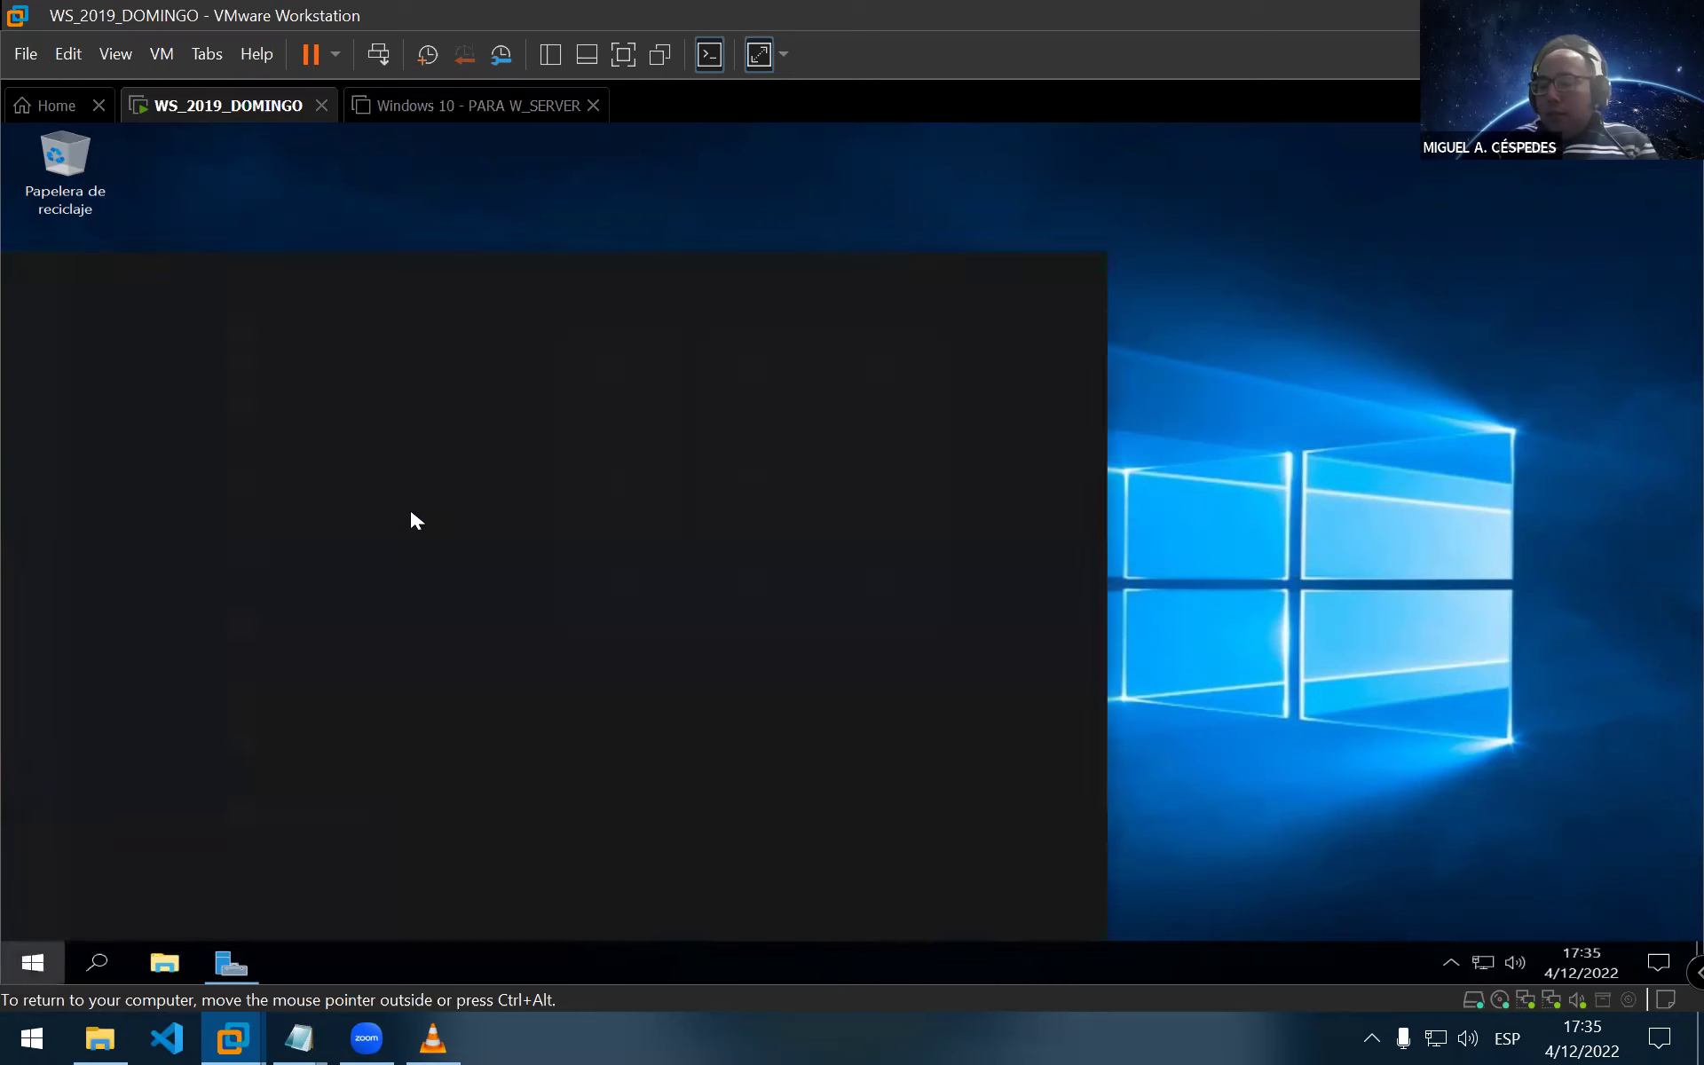
type("trol")
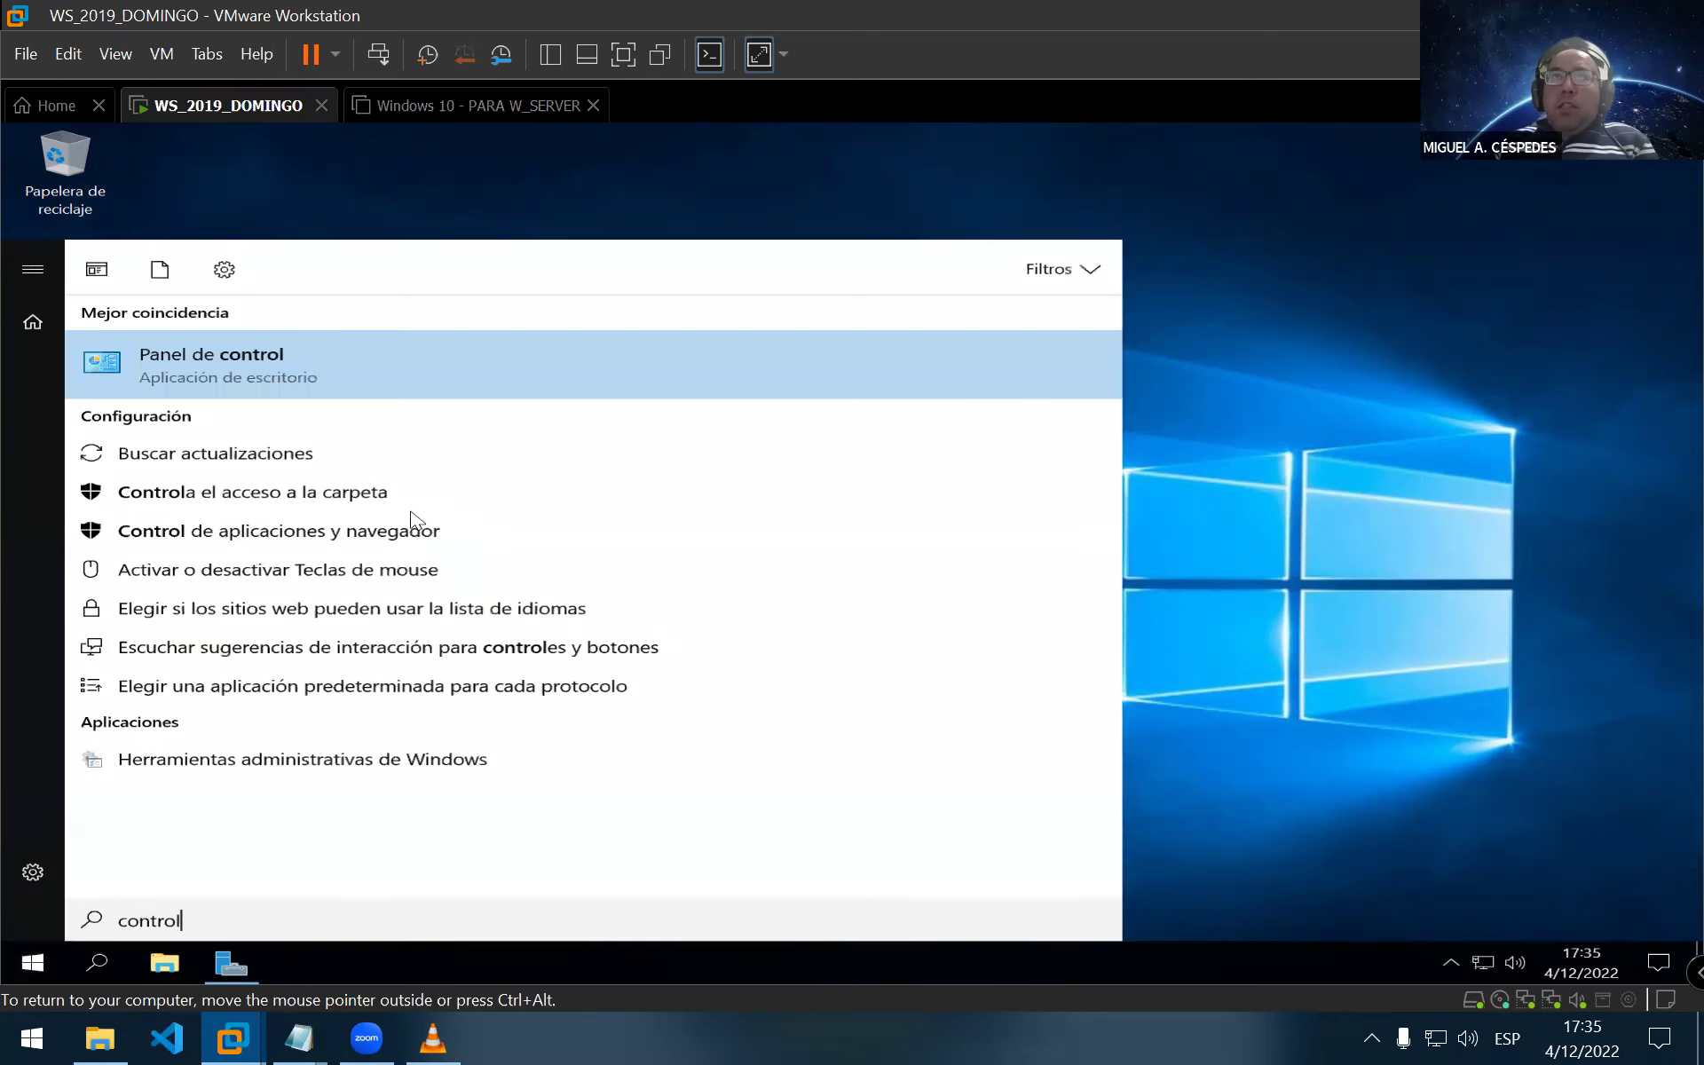
key("Return")
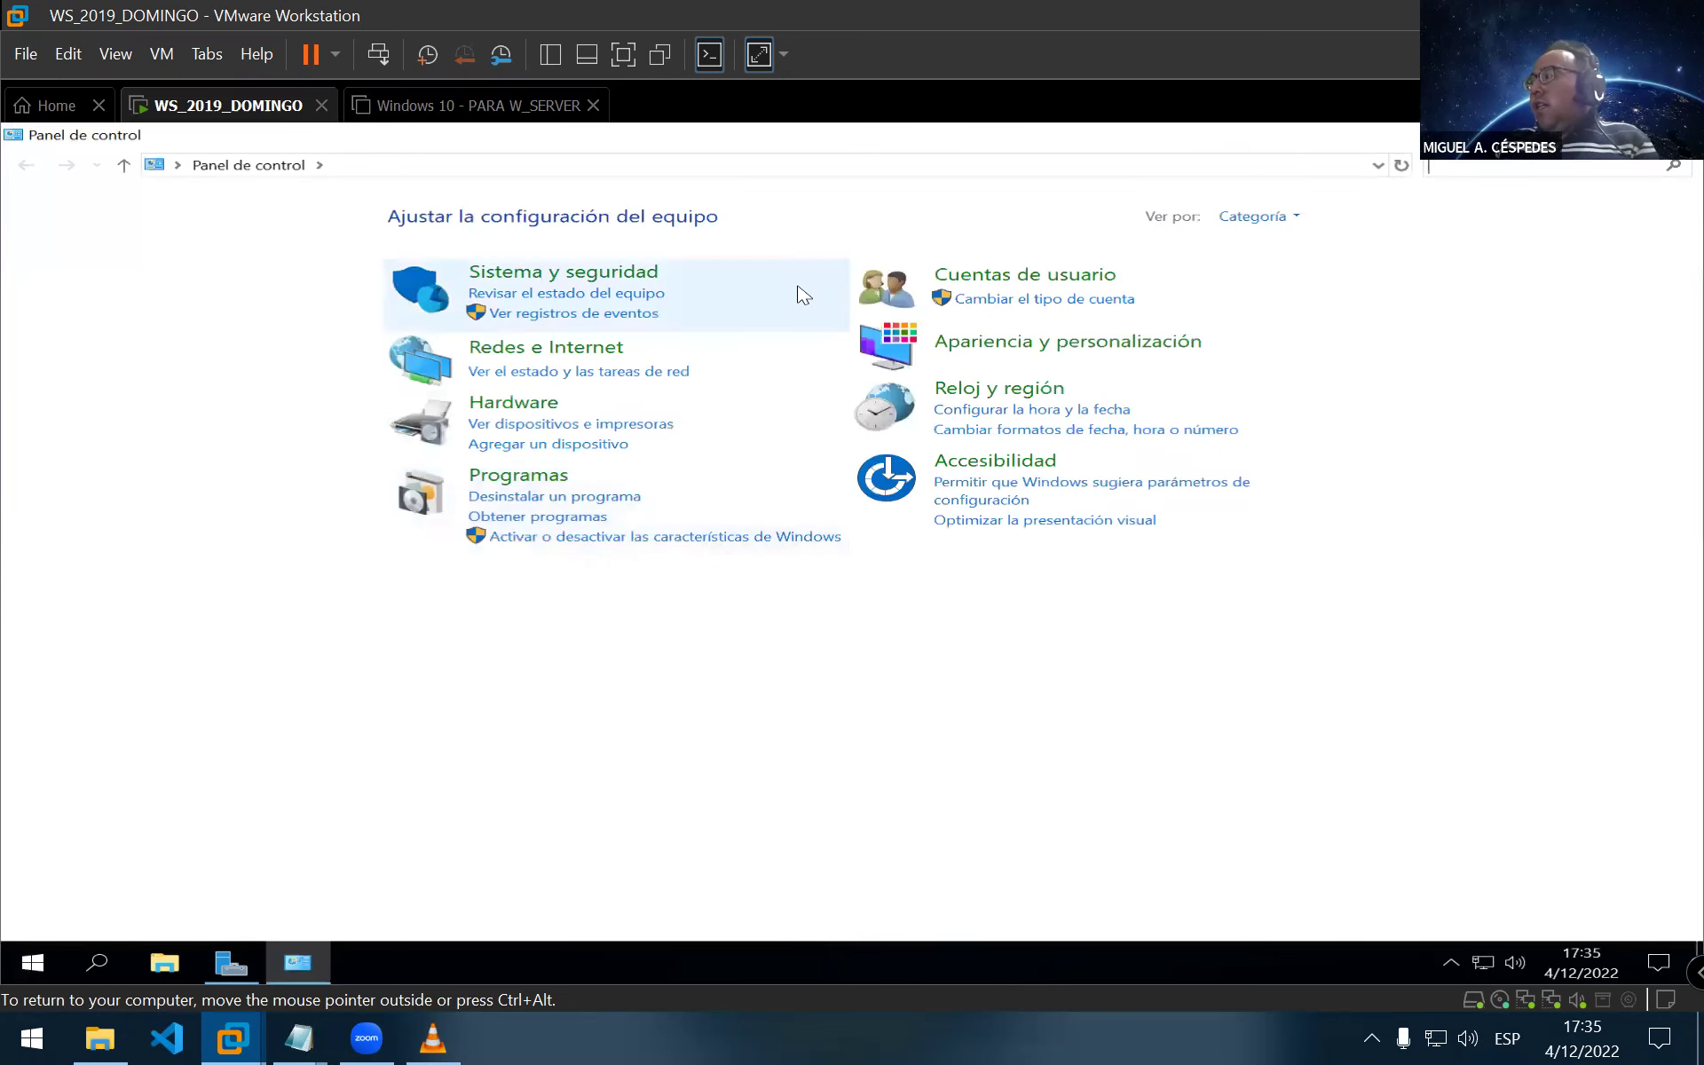
left_click(494, 355)
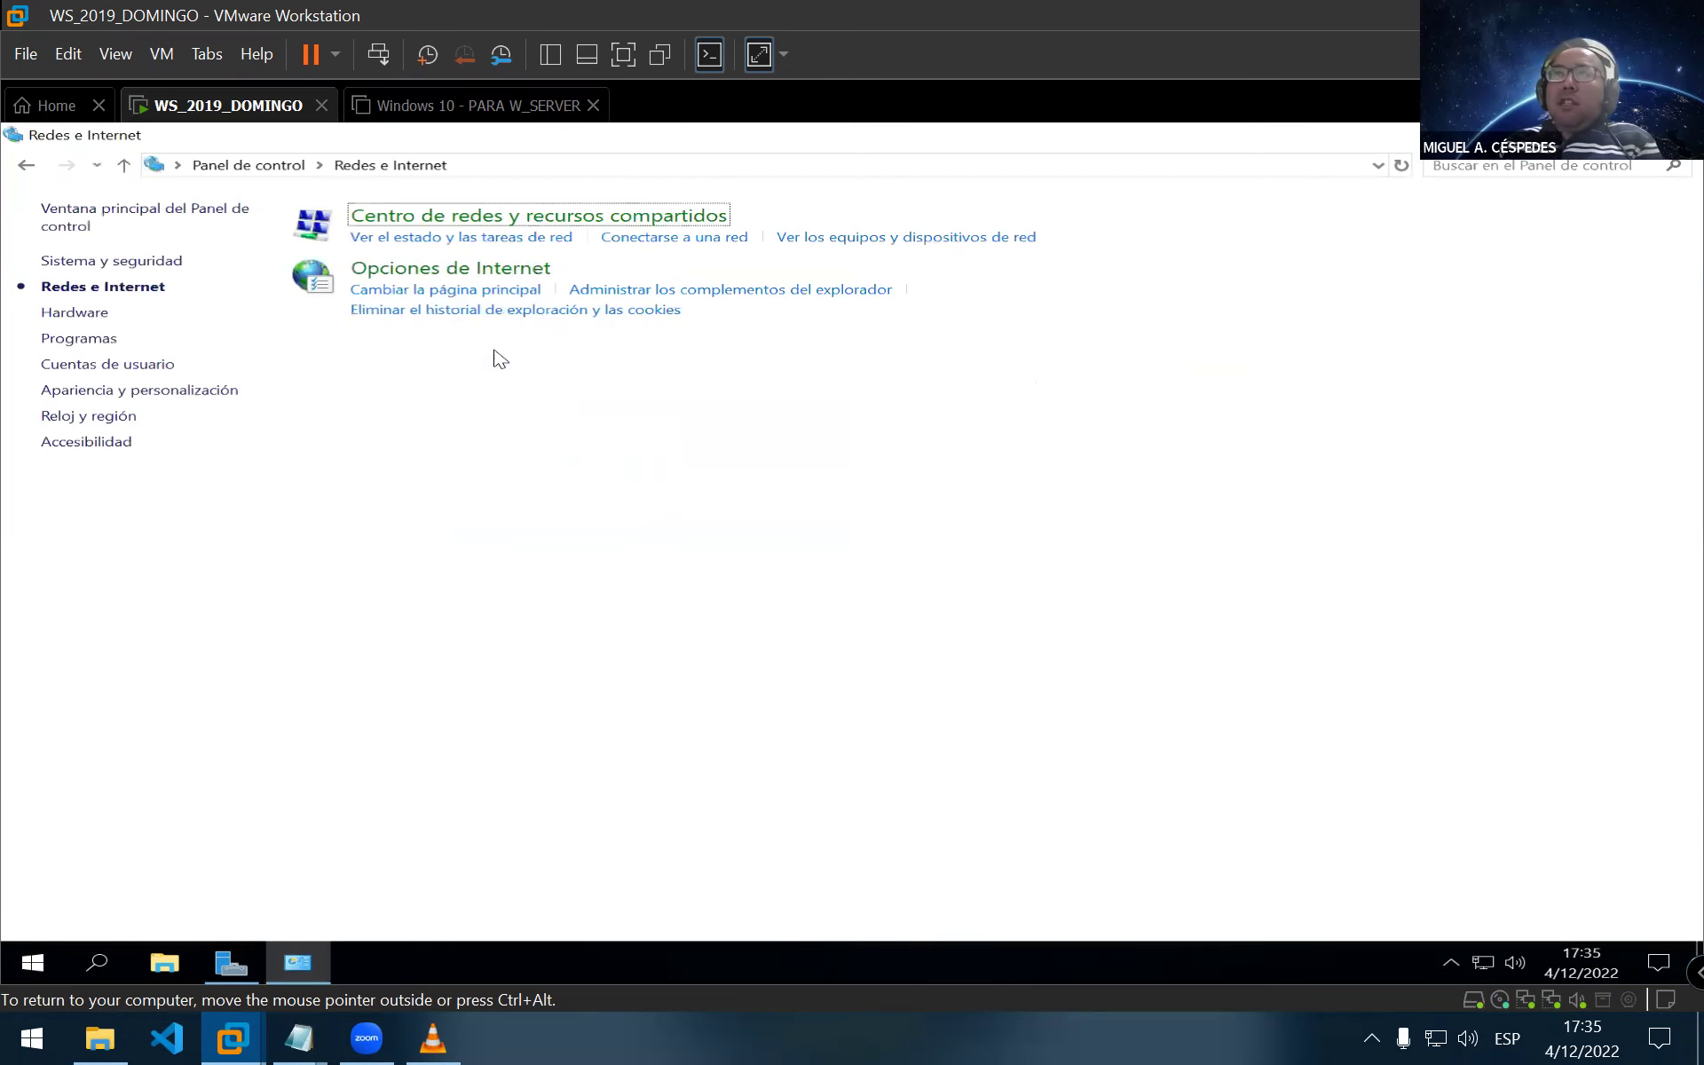
left_click(437, 221)
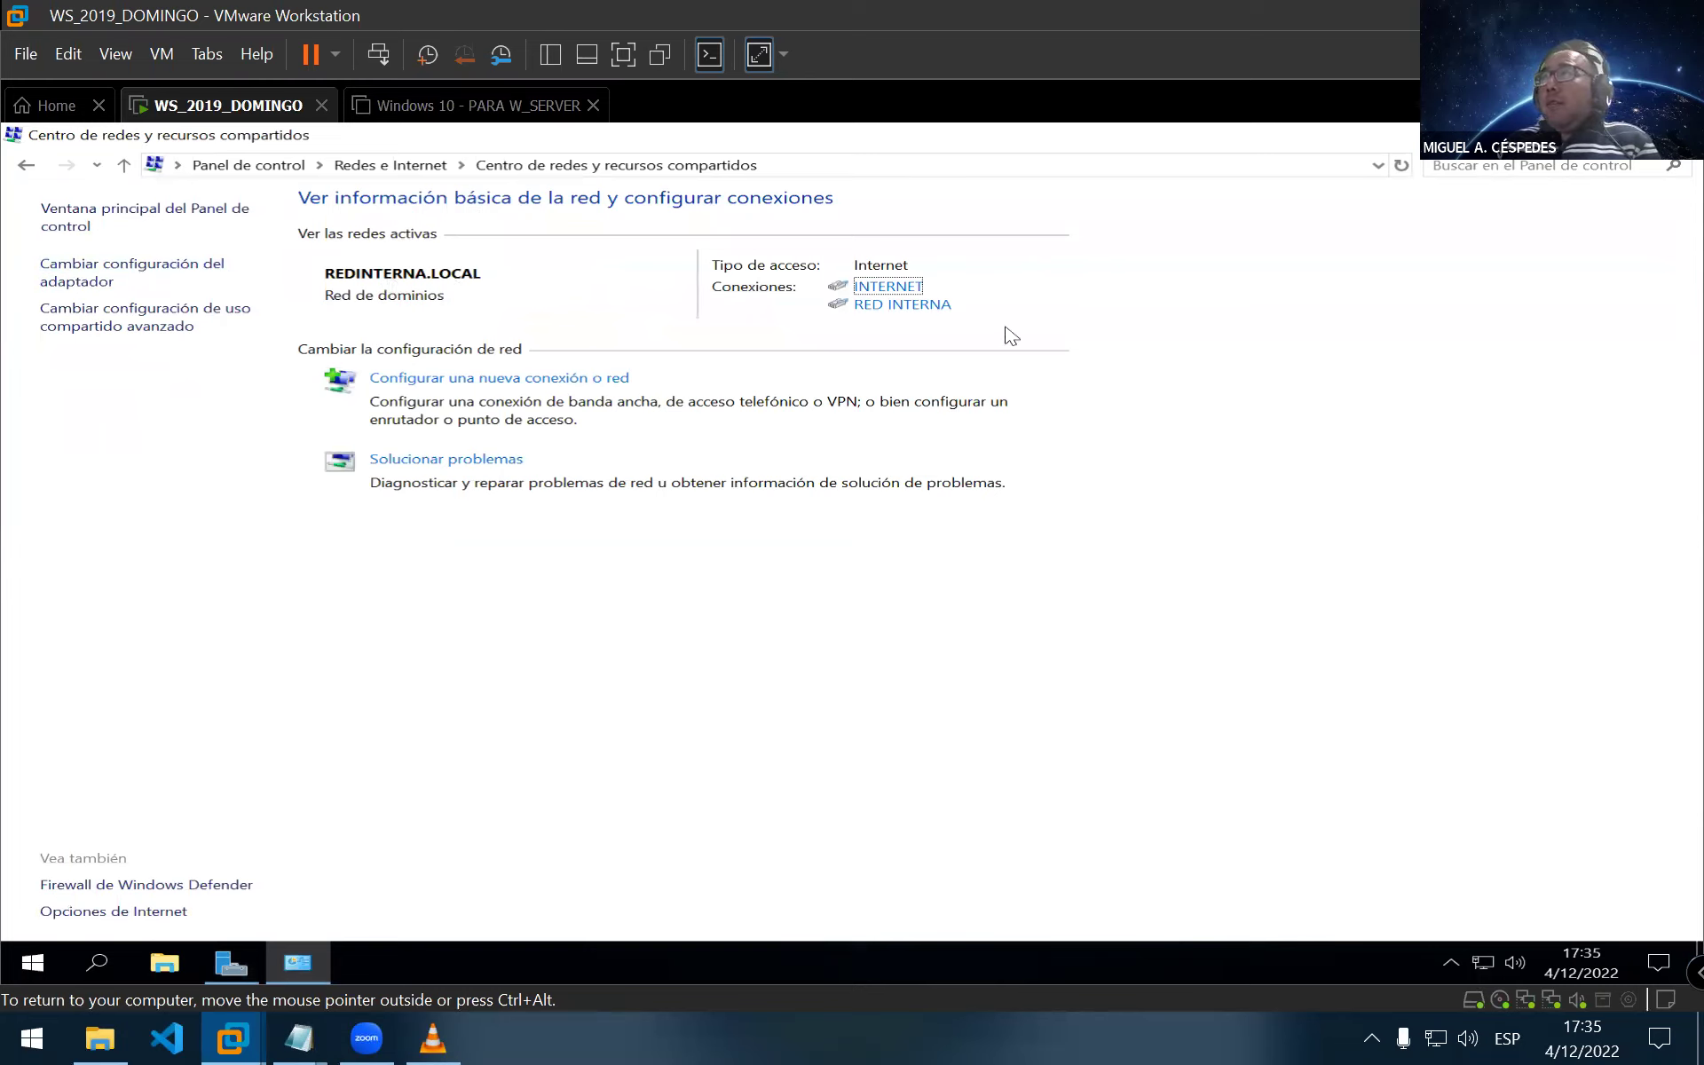
left_click(914, 307)
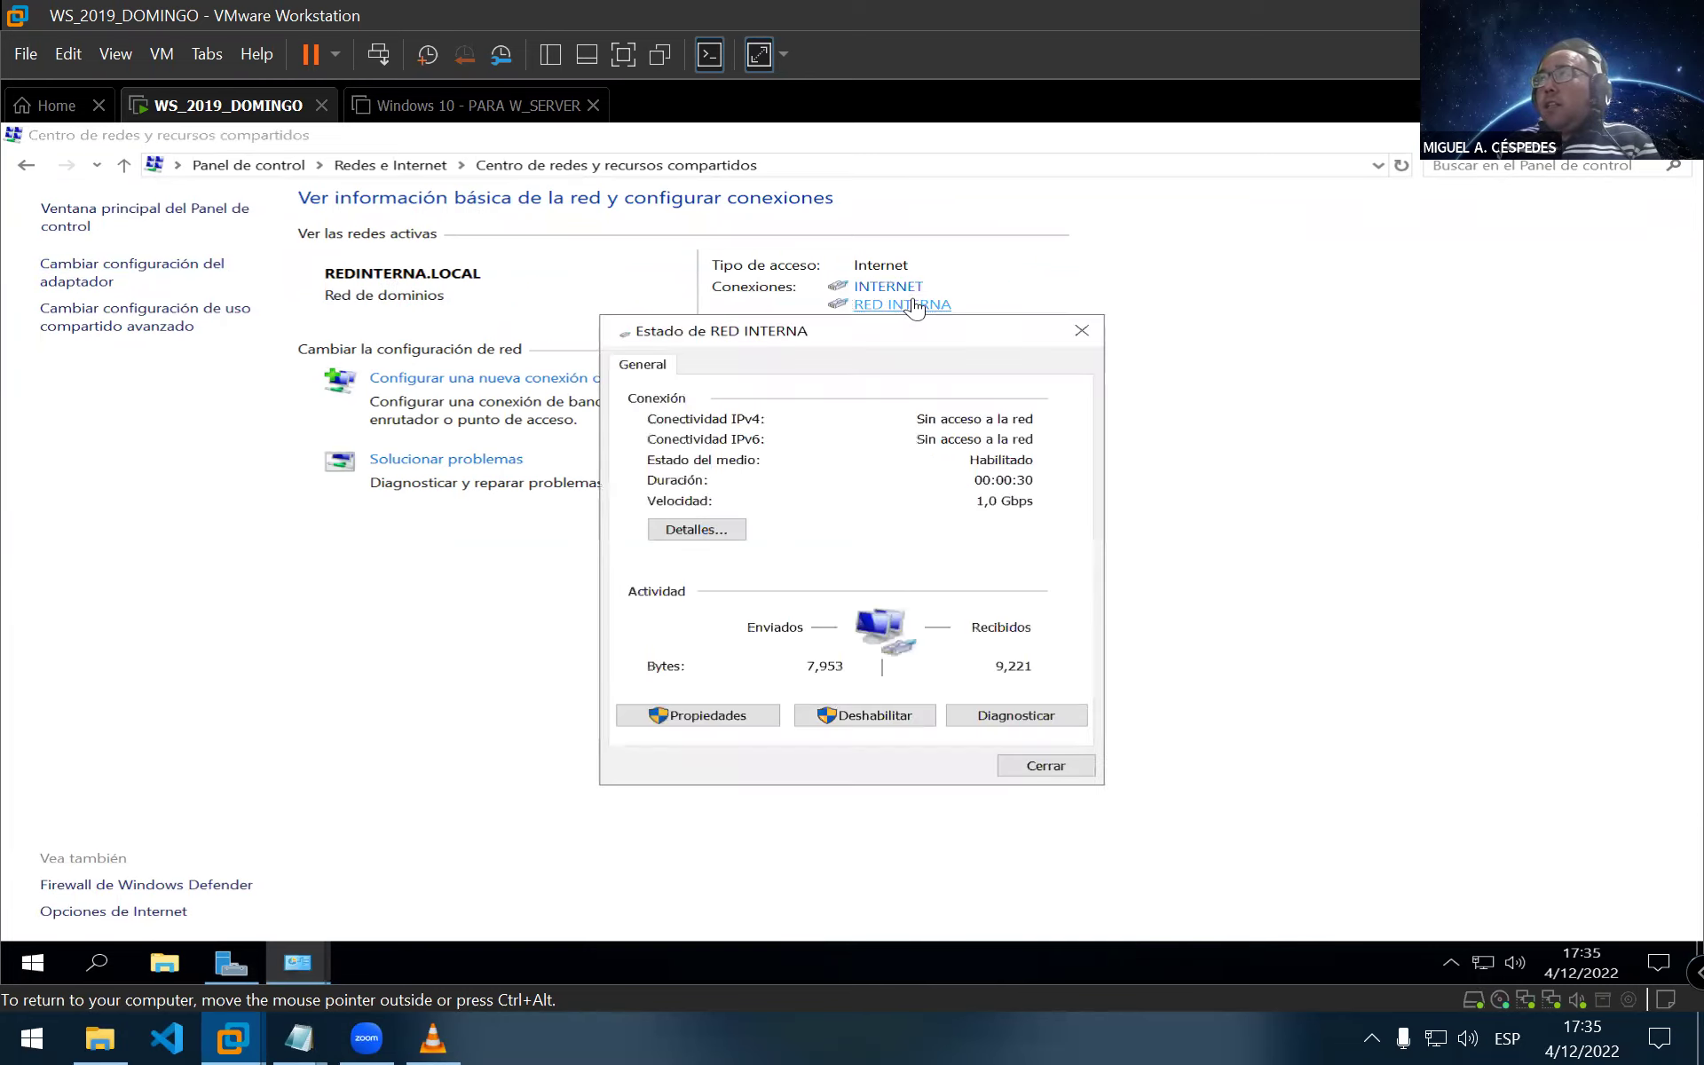
Review the INTERNET and RED INTERNA connection statuses, then open Change adapter settings
left_click(1080, 331)
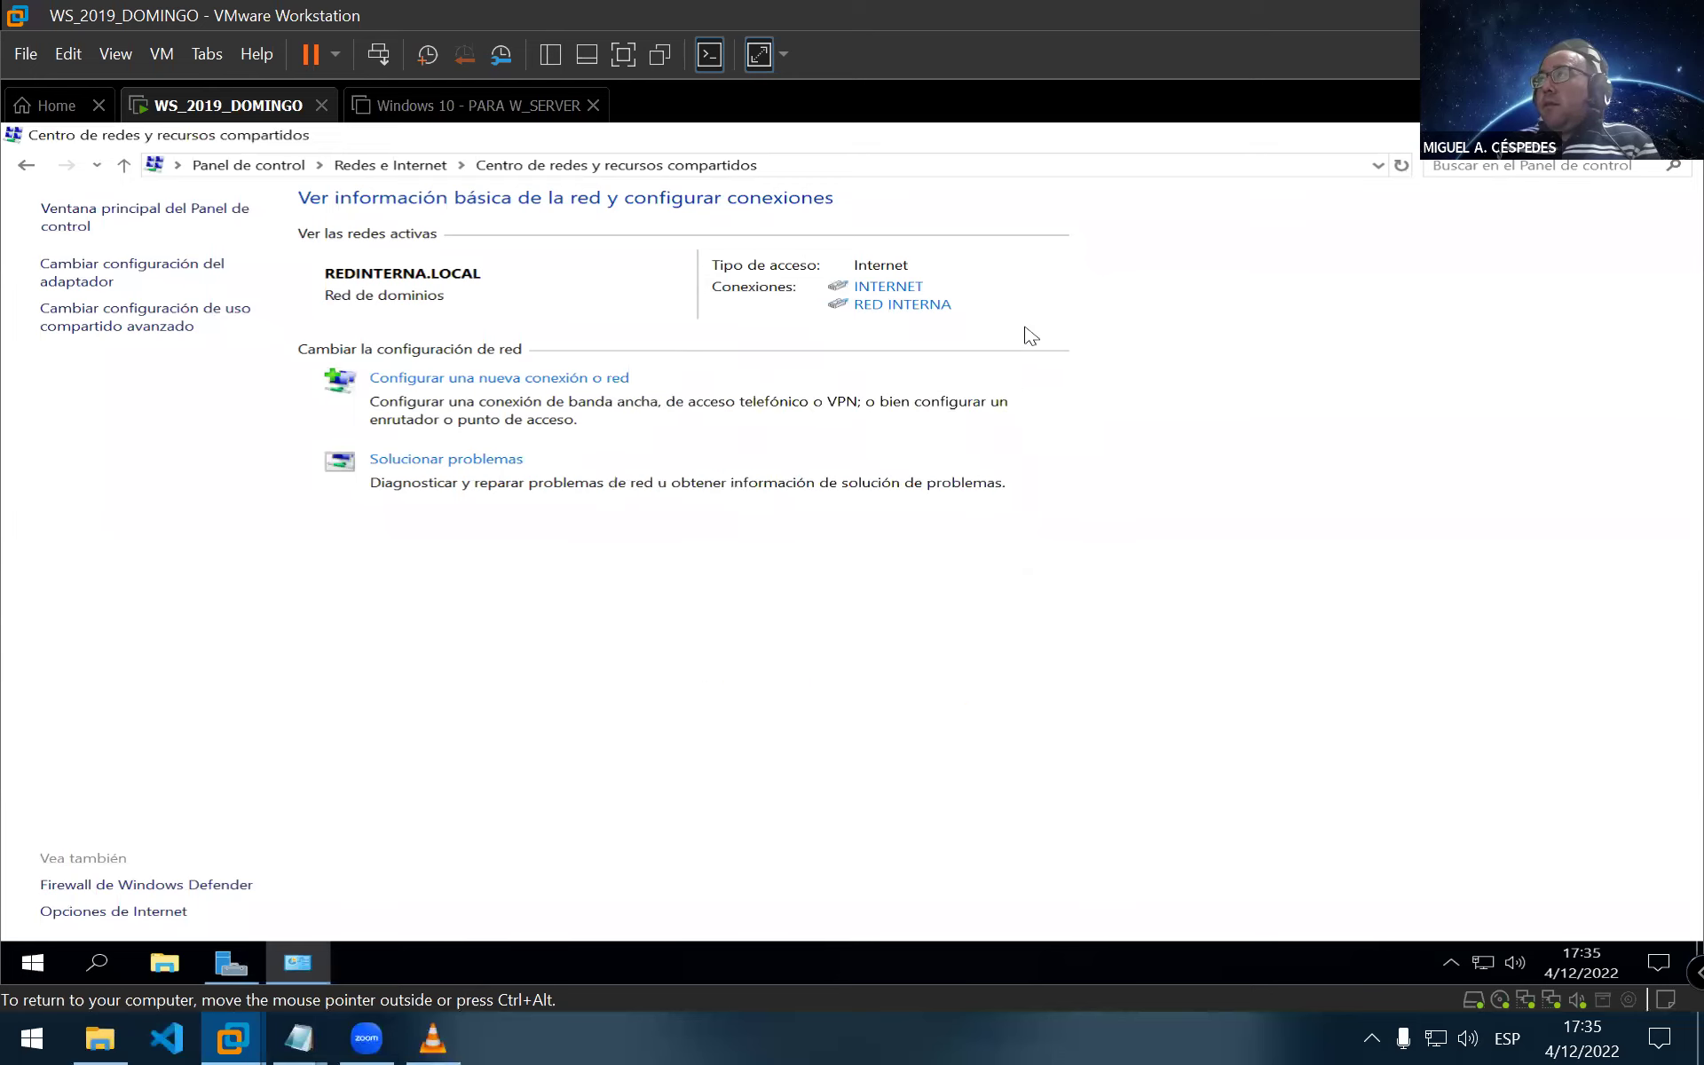
left_click(887, 288)
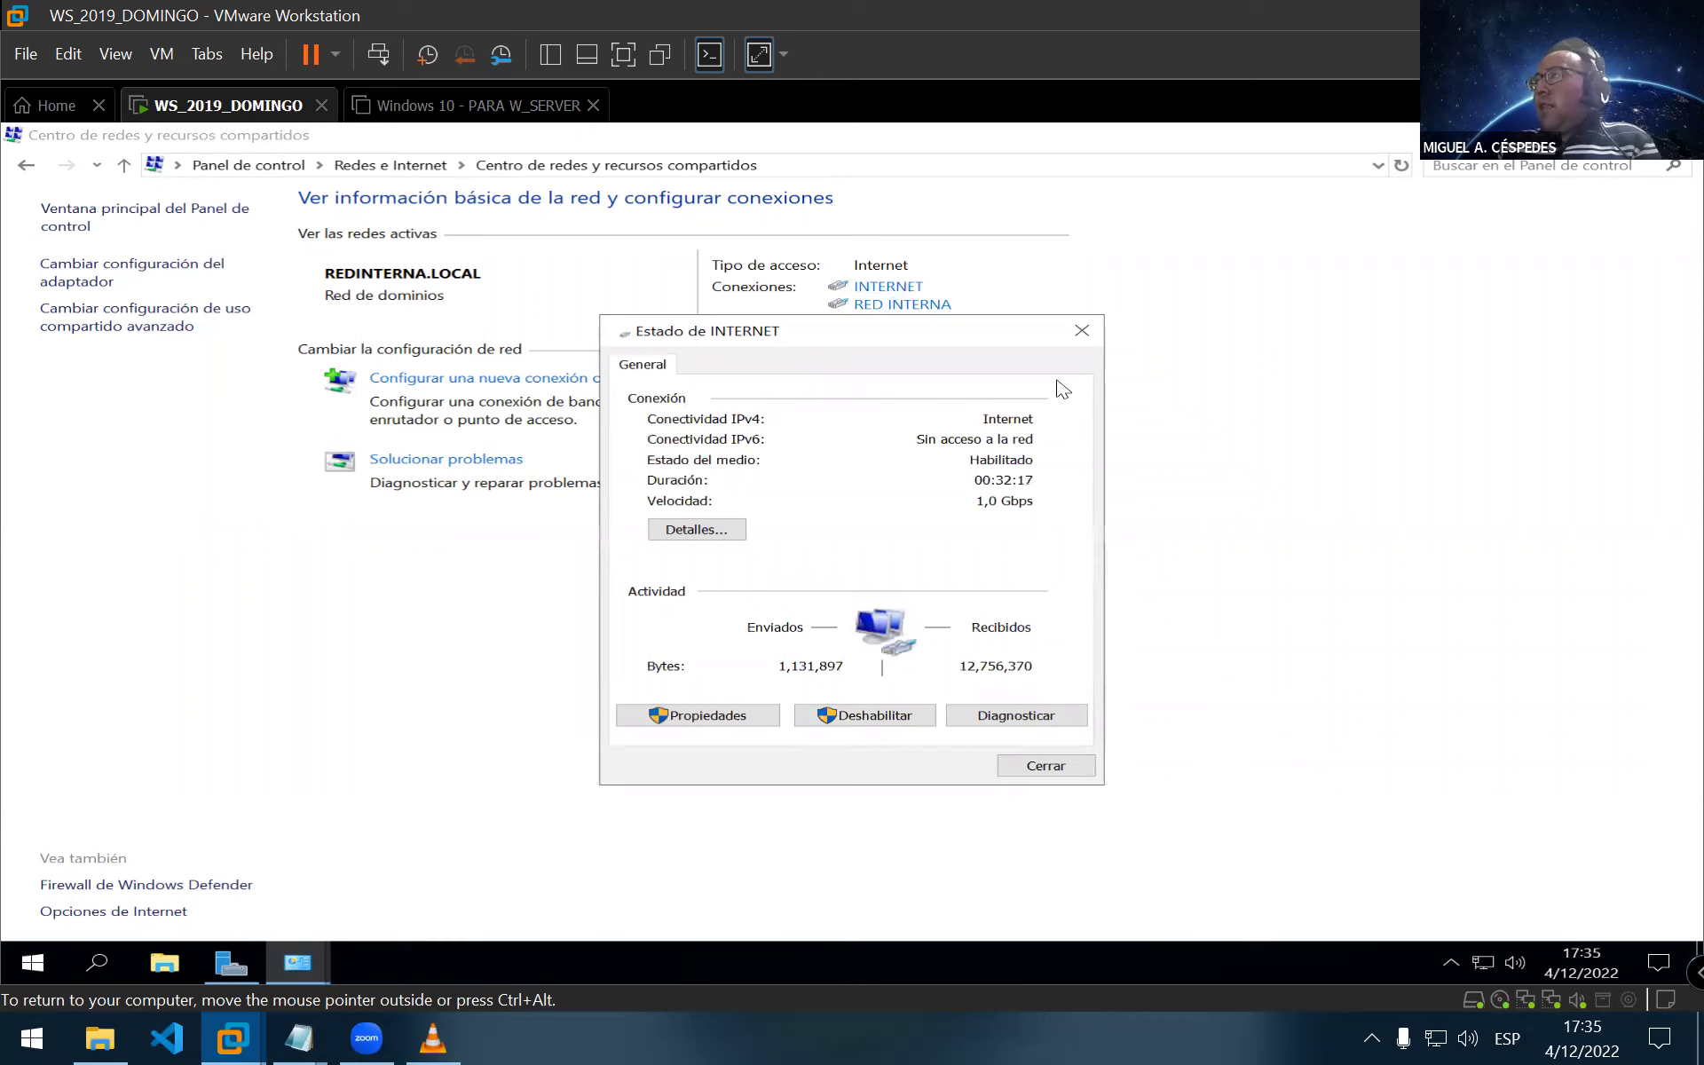
left_click(1082, 330)
left_click(926, 306)
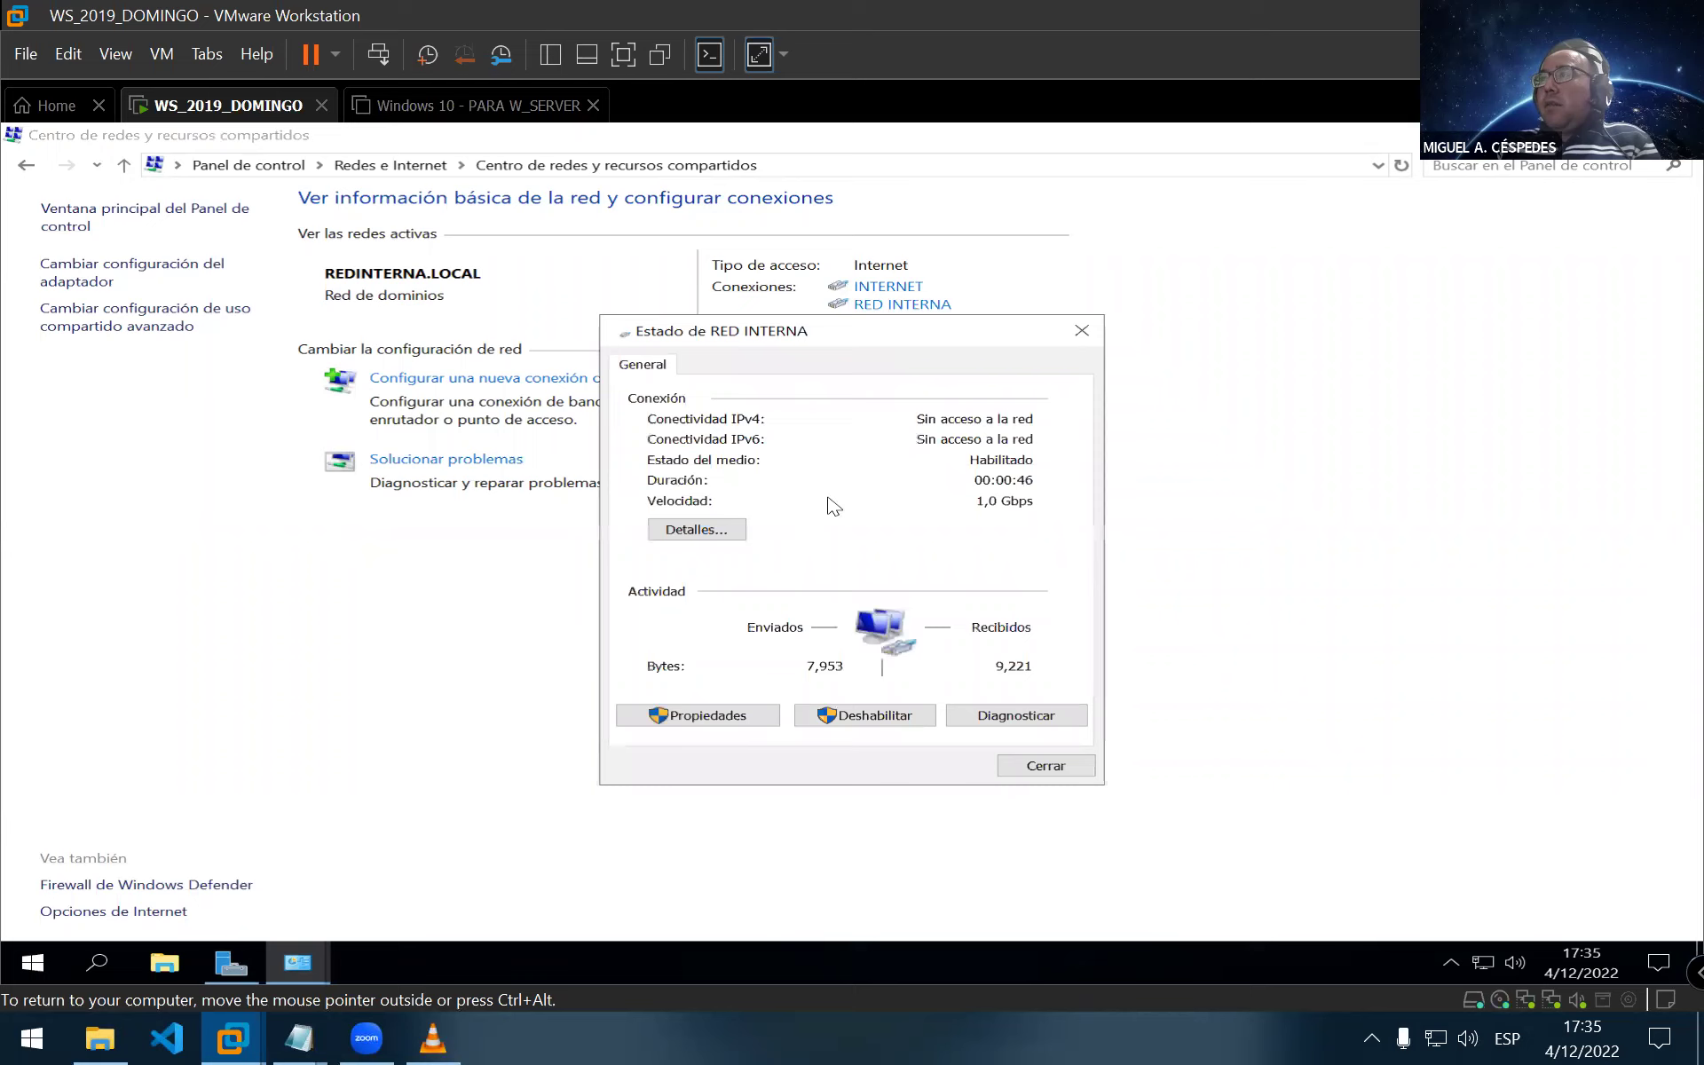
left_click(1080, 332)
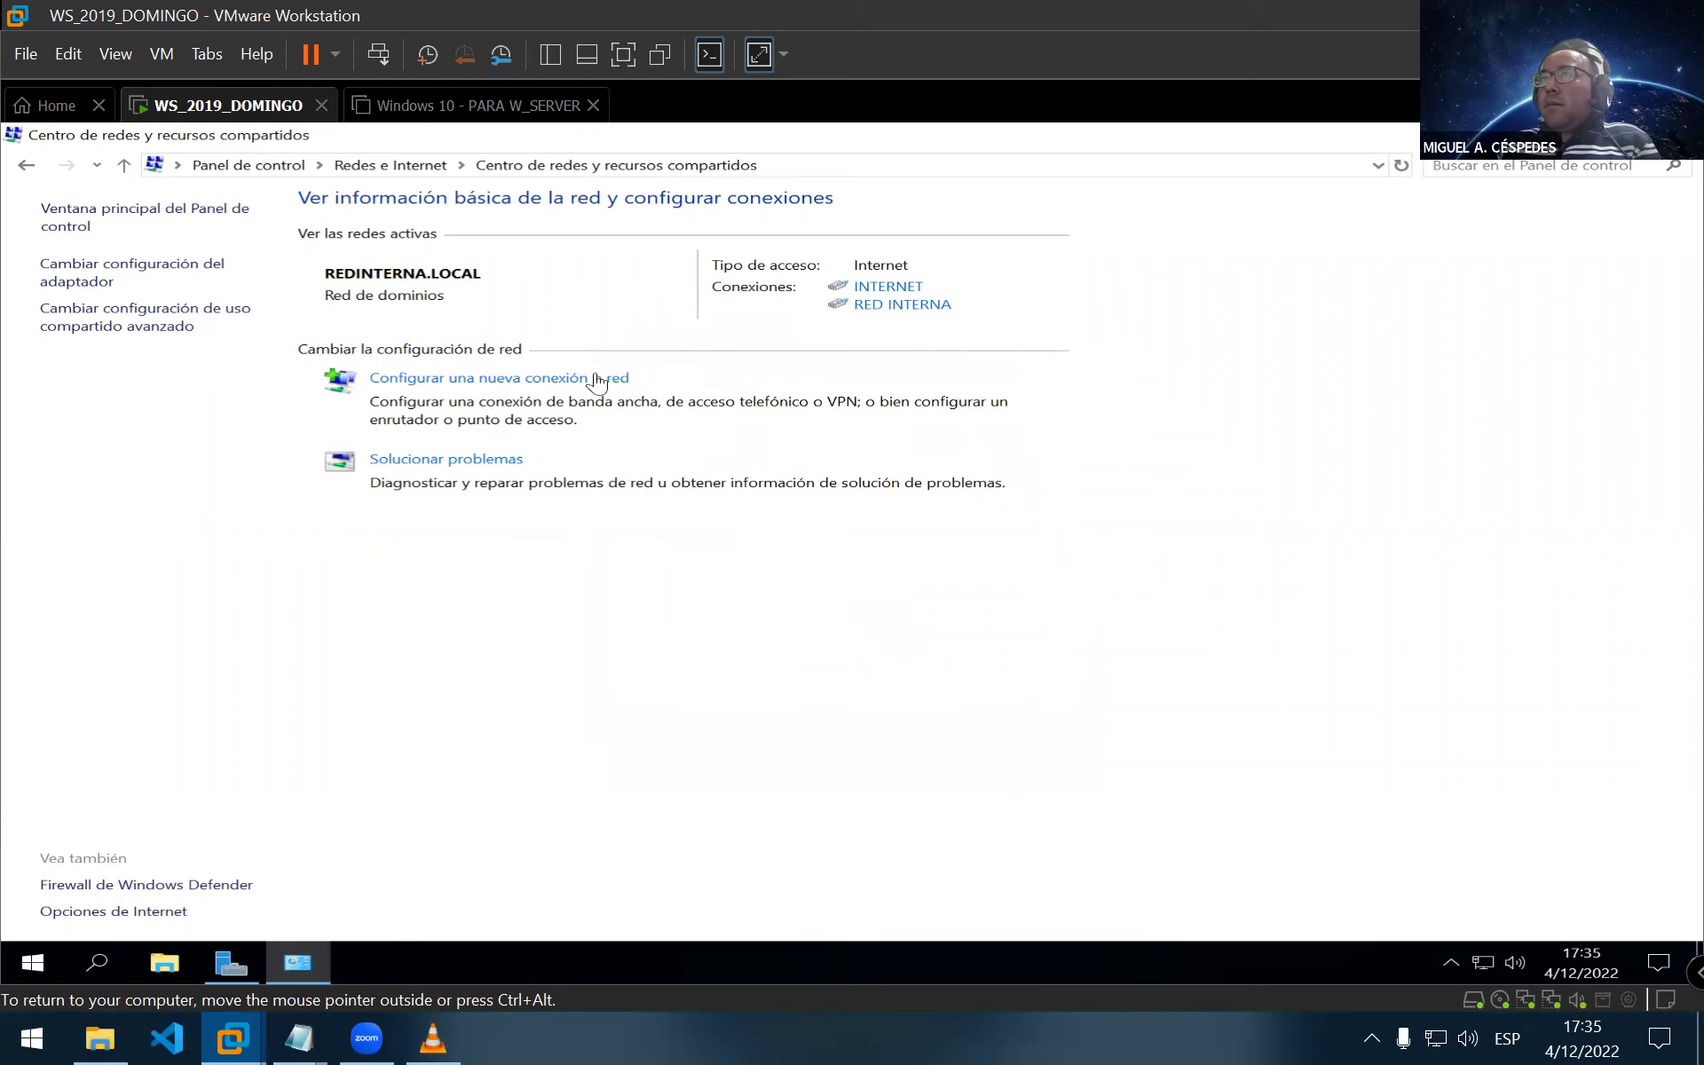
left_click(148, 282)
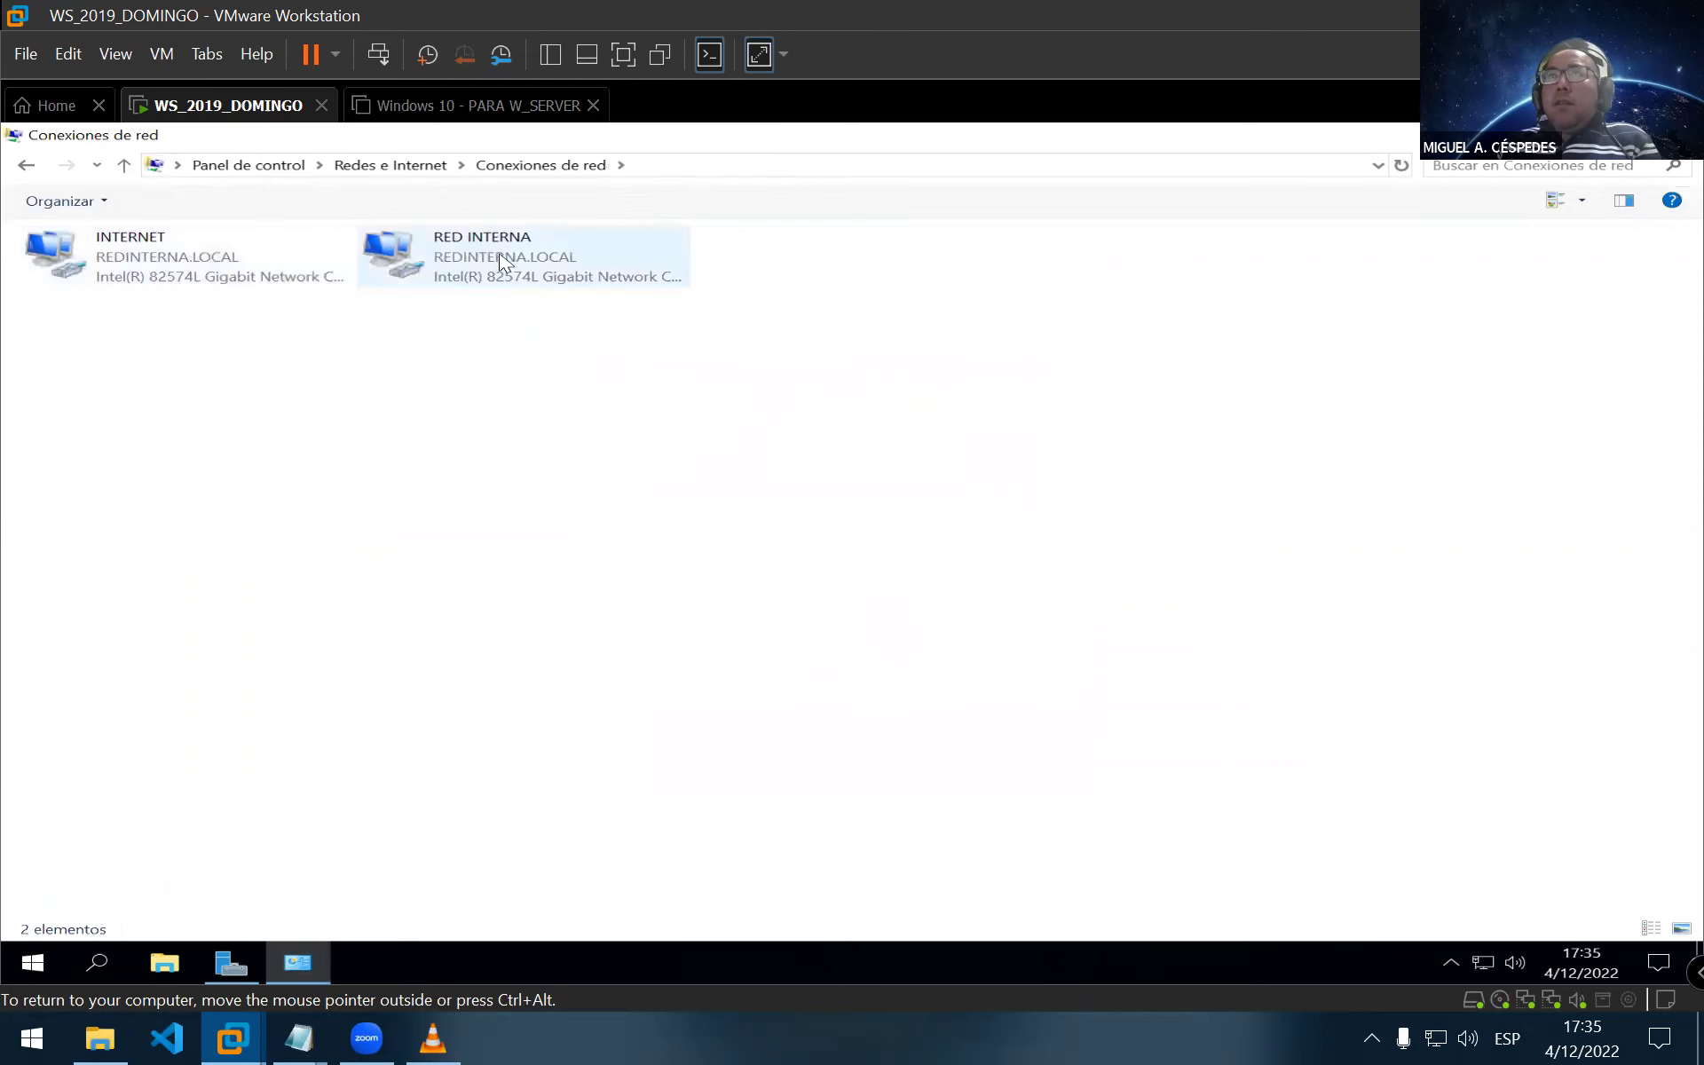
Check RED INTERNA's TCP/IPv4 settings (192.168.10.10, gateway 192.168.10.1), then close diagnostics and Network Connections
right_click(502, 259)
left_click(701, 466)
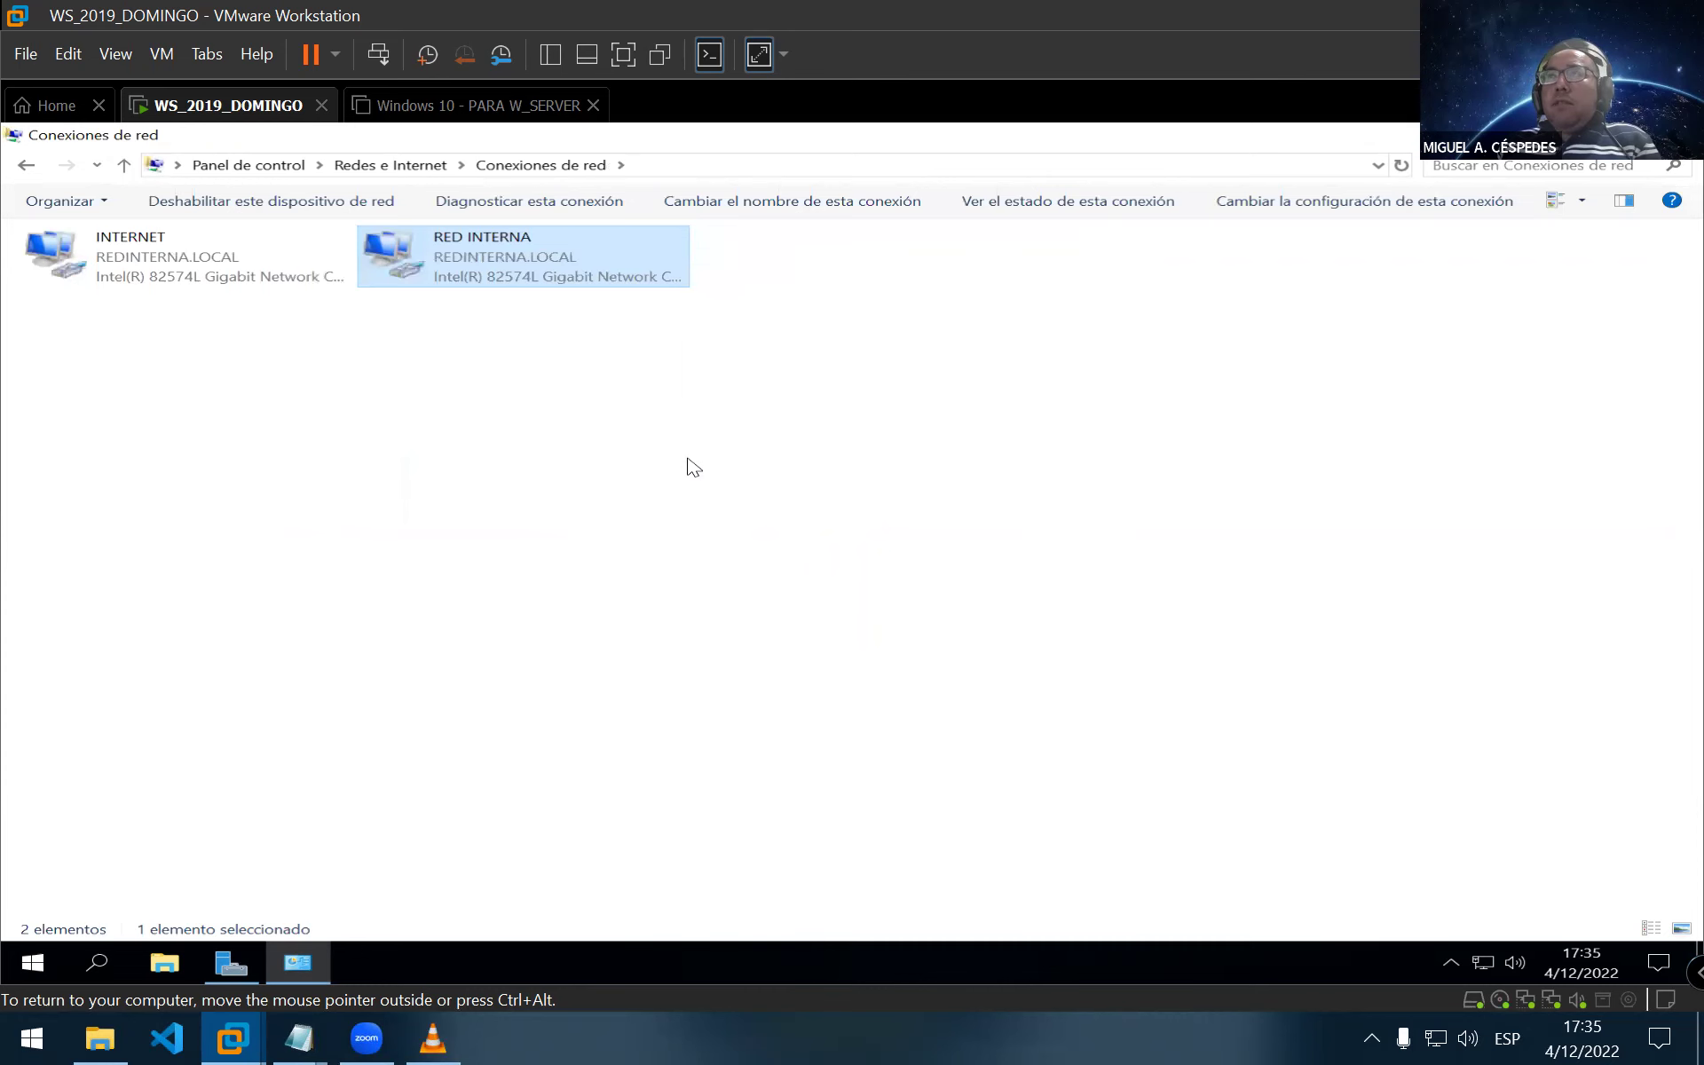
left_click(217, 449)
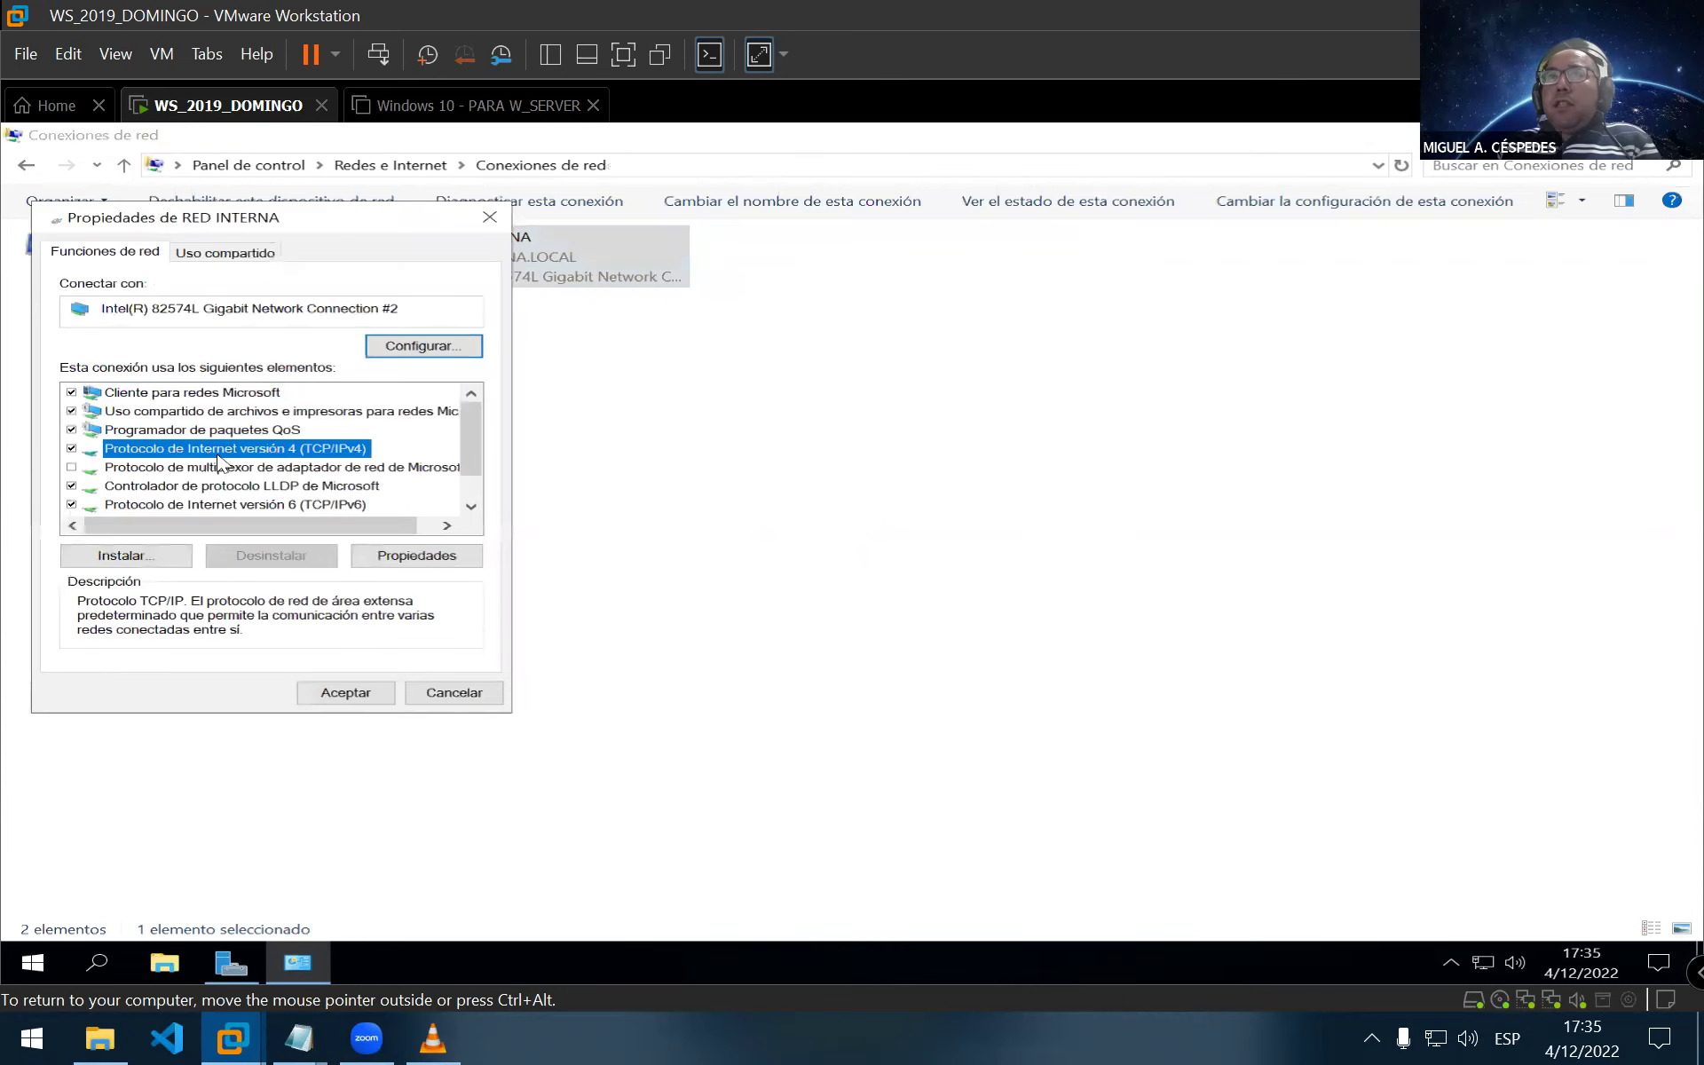
left_click(439, 557)
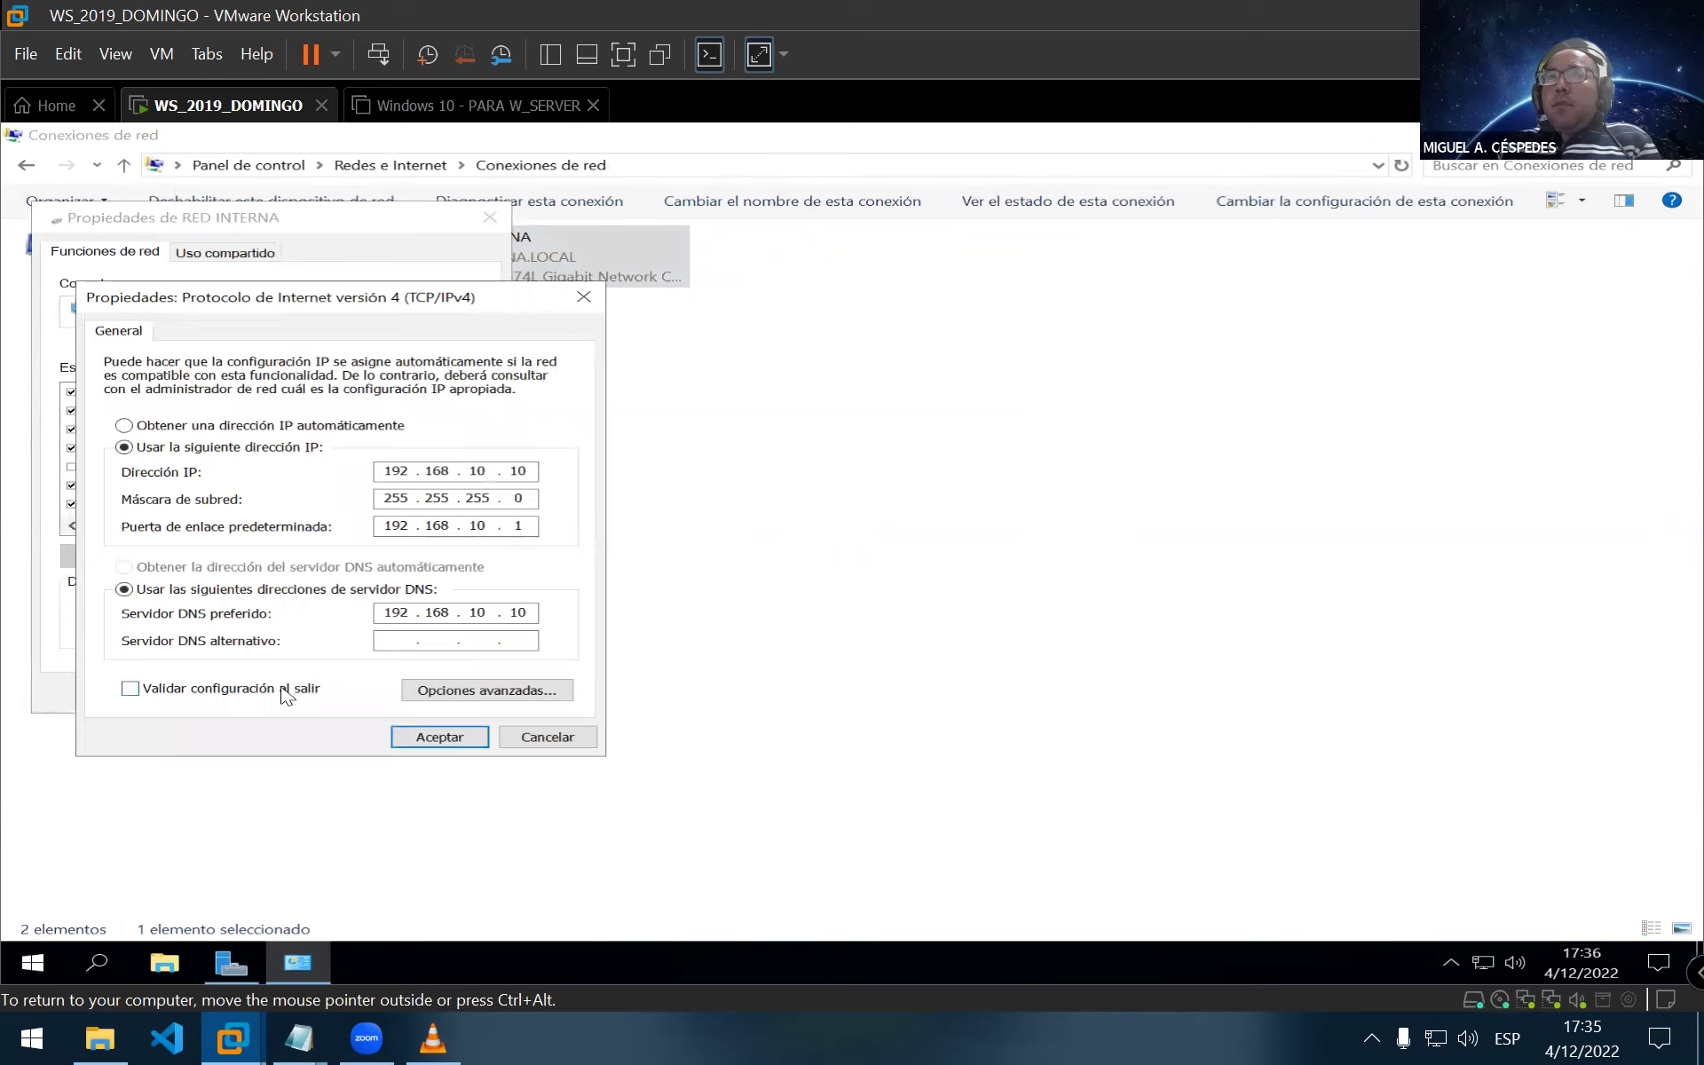
left_click(444, 738)
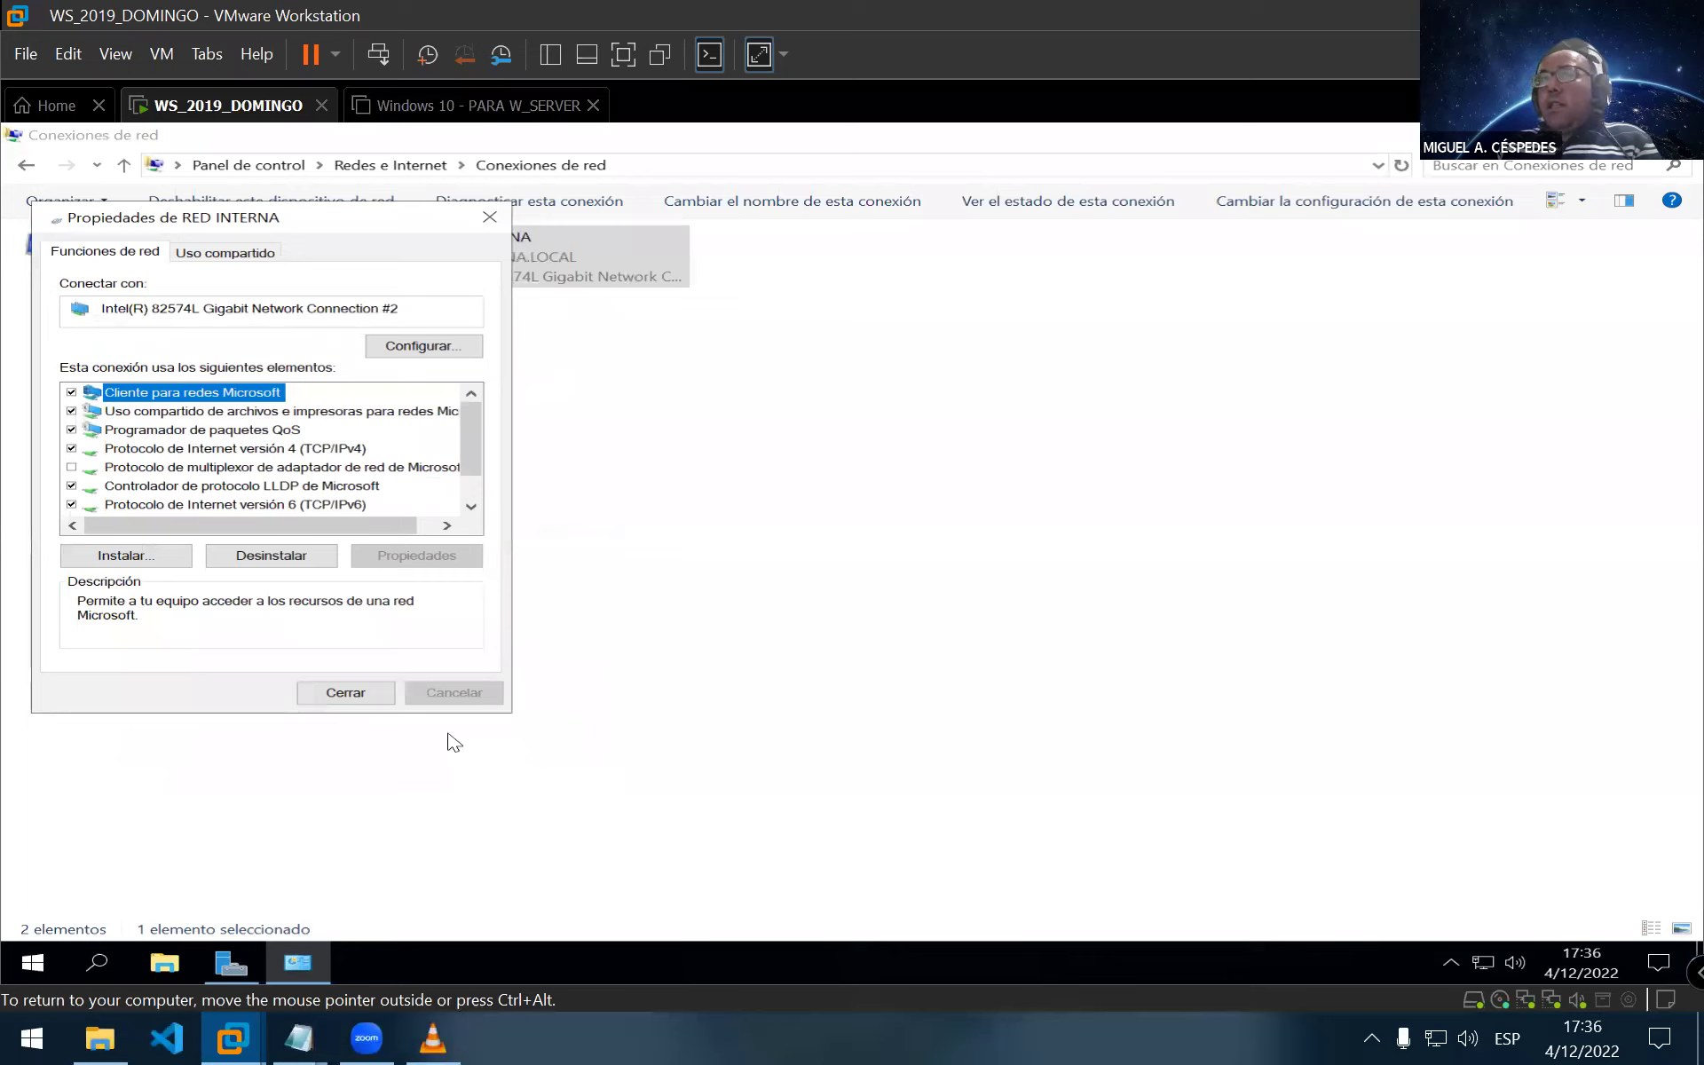
left_click(345, 691)
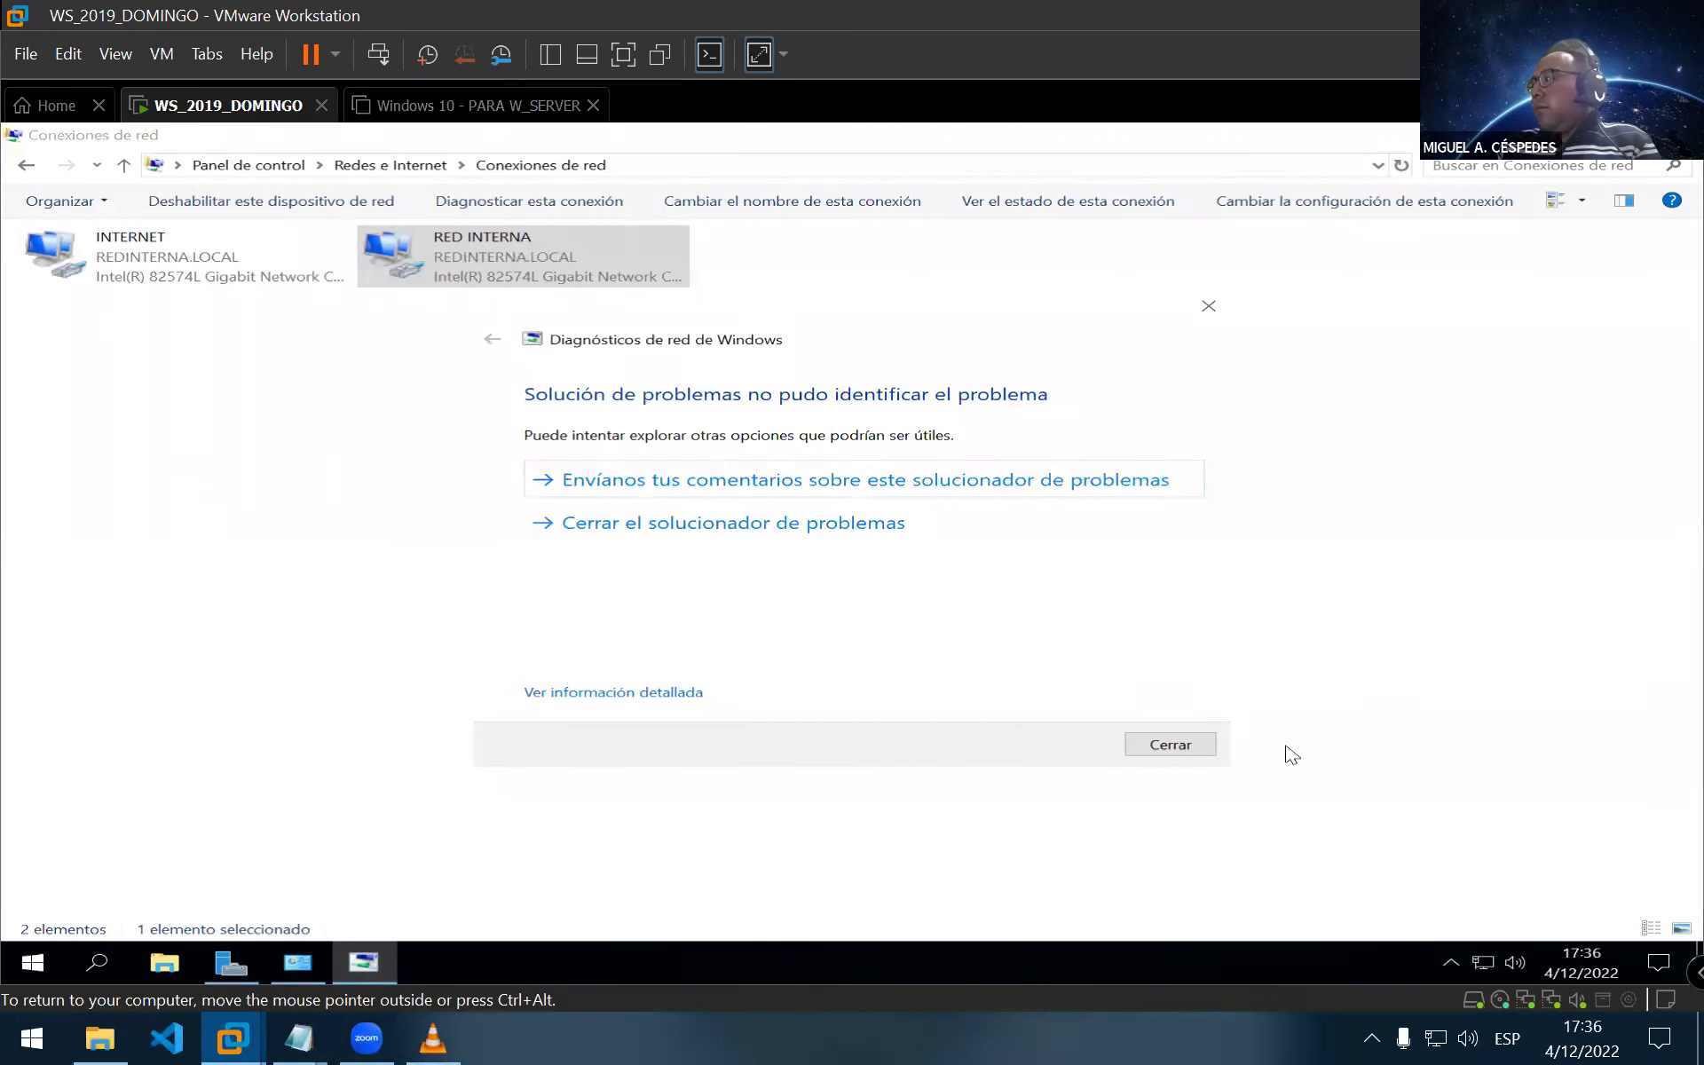
left_click(1209, 749)
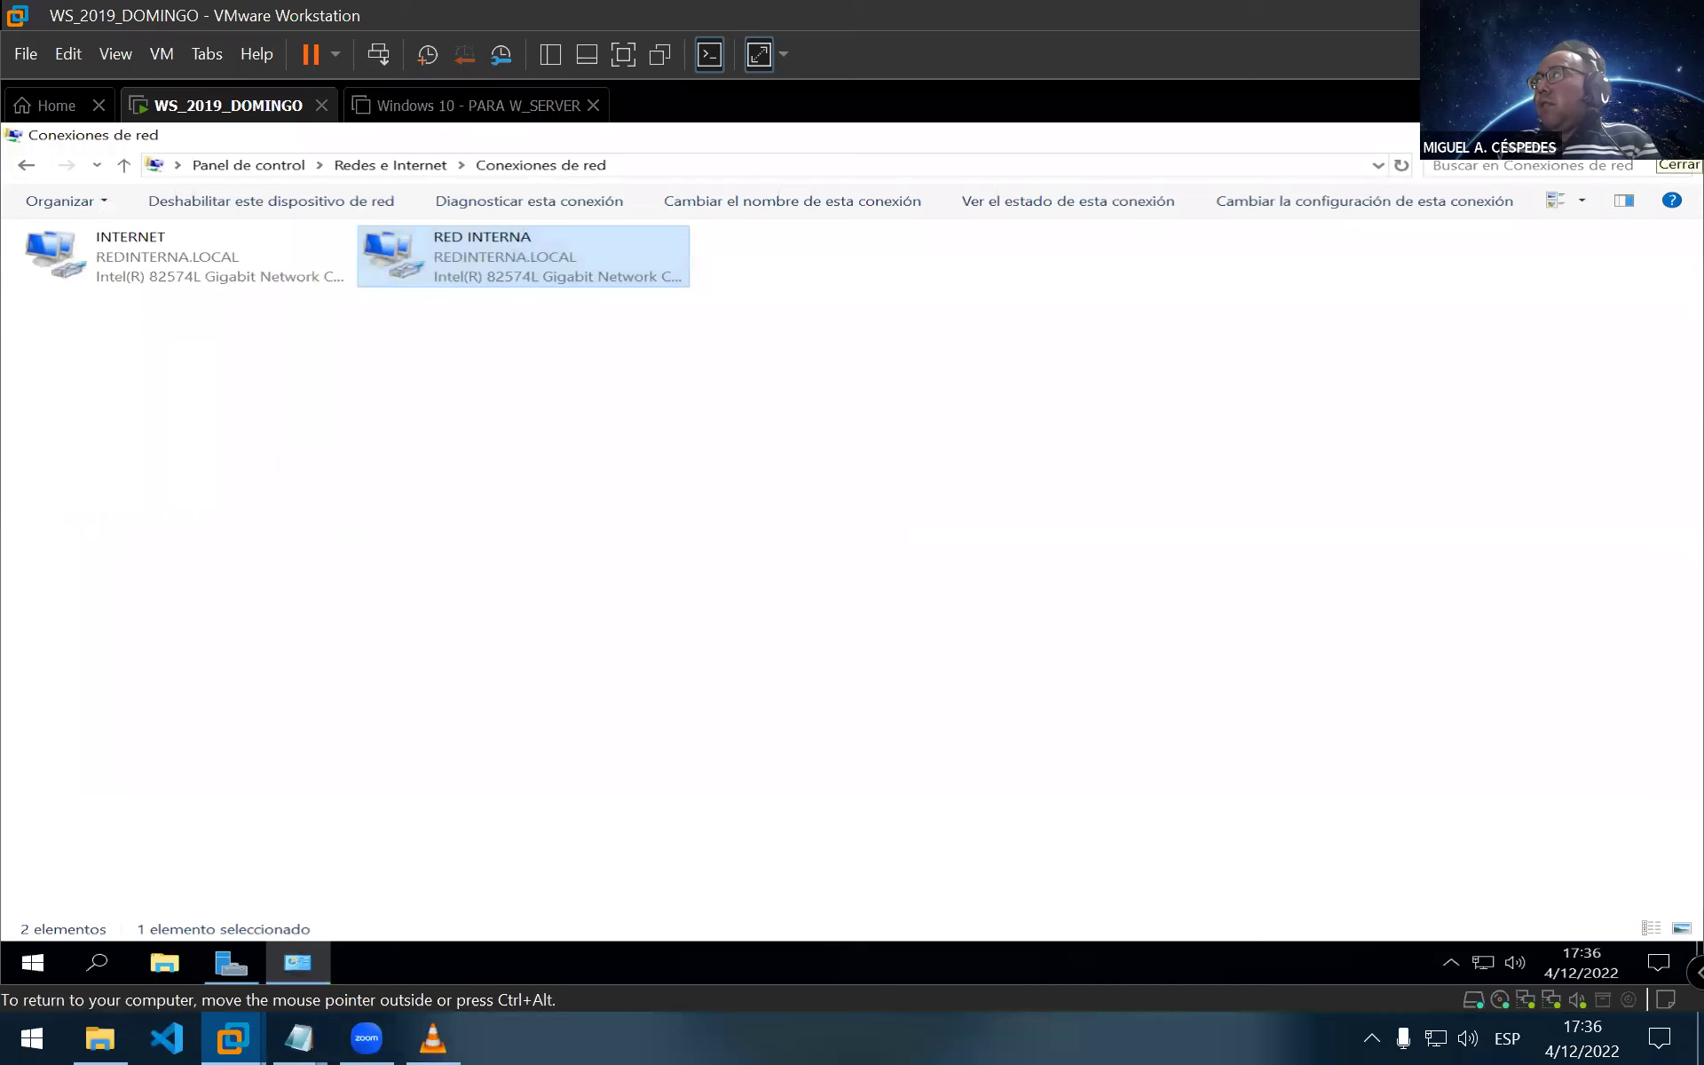
left_click(1679, 135)
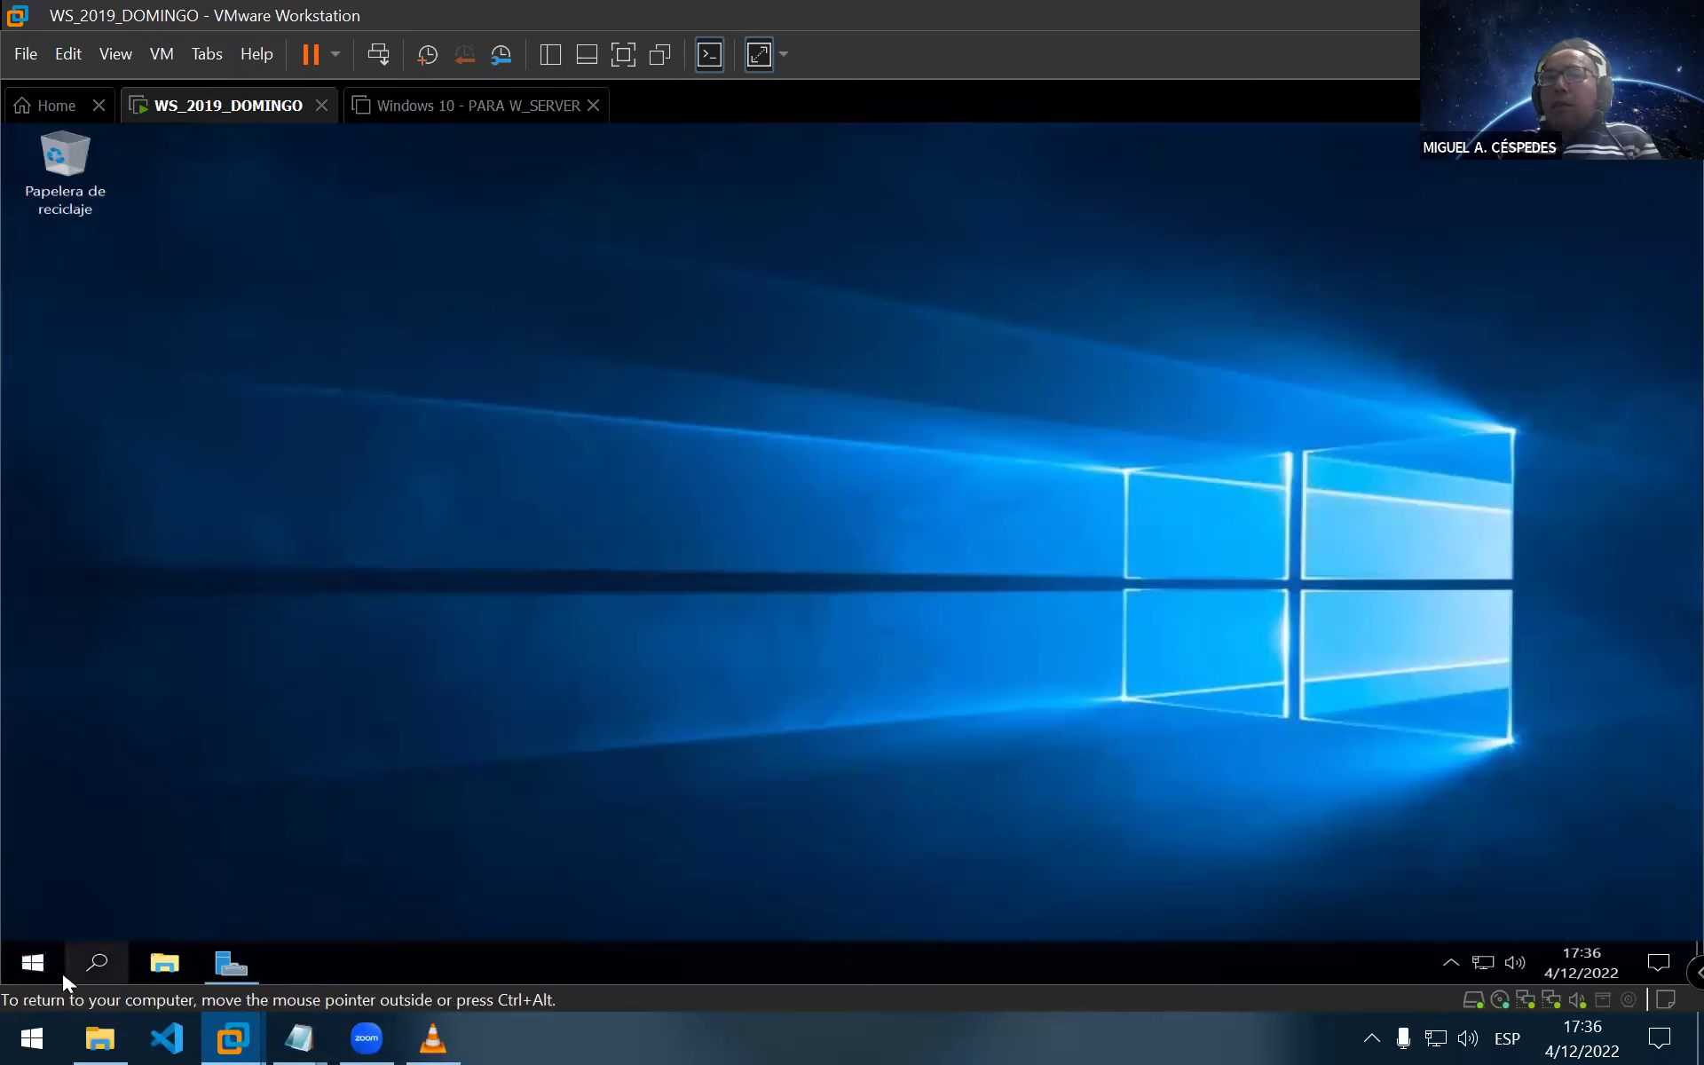
Dismiss the Start menu and Documentos window, then bring Server Manager back to the front
left_click(33, 961)
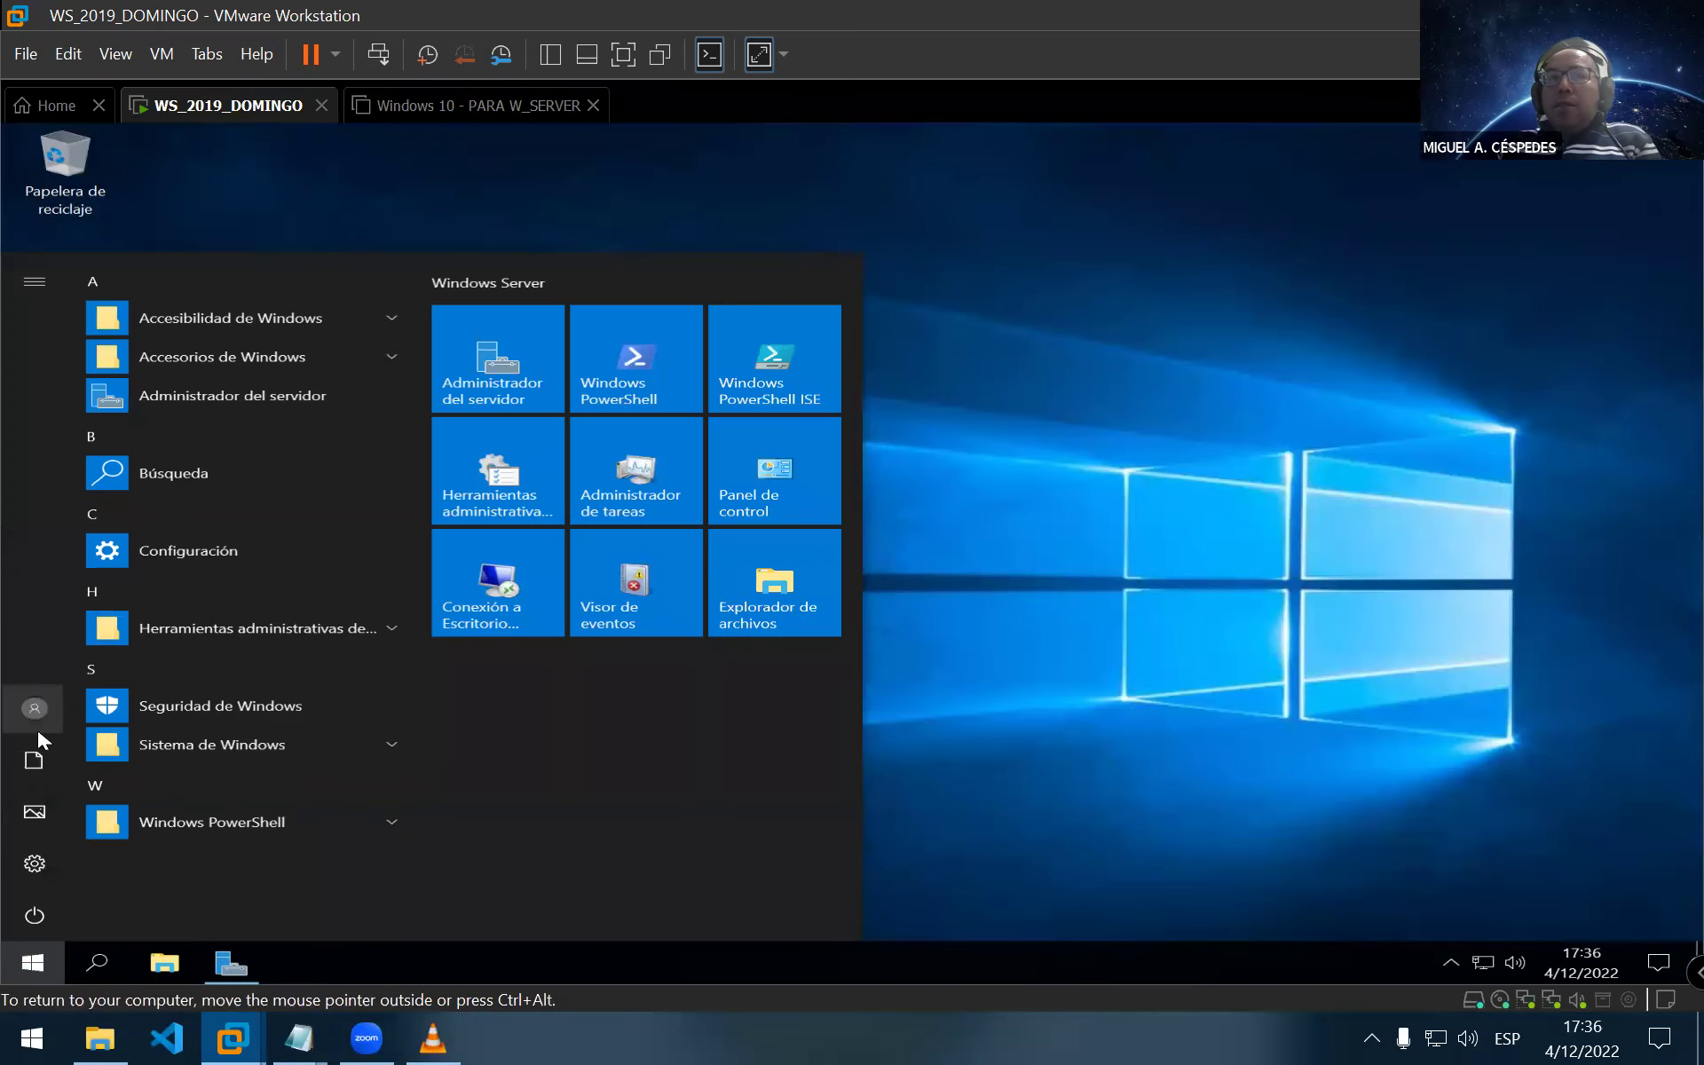
left_click(46, 706)
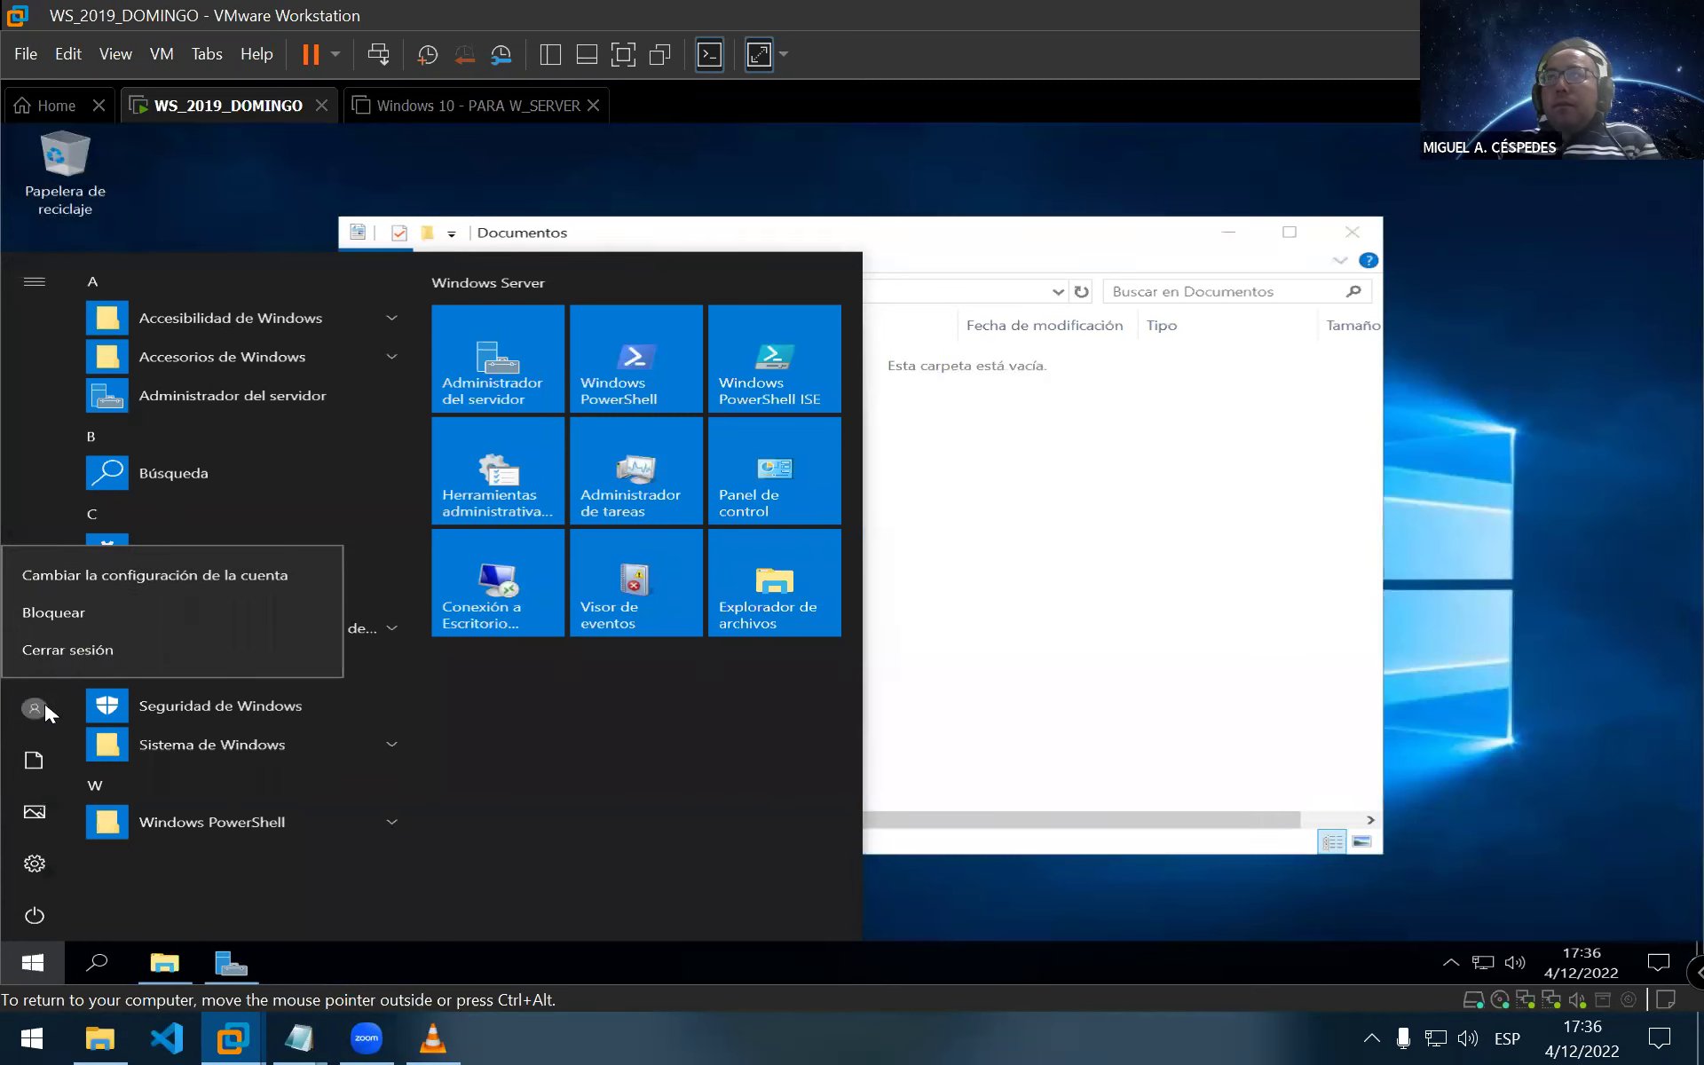
left_click(44, 705)
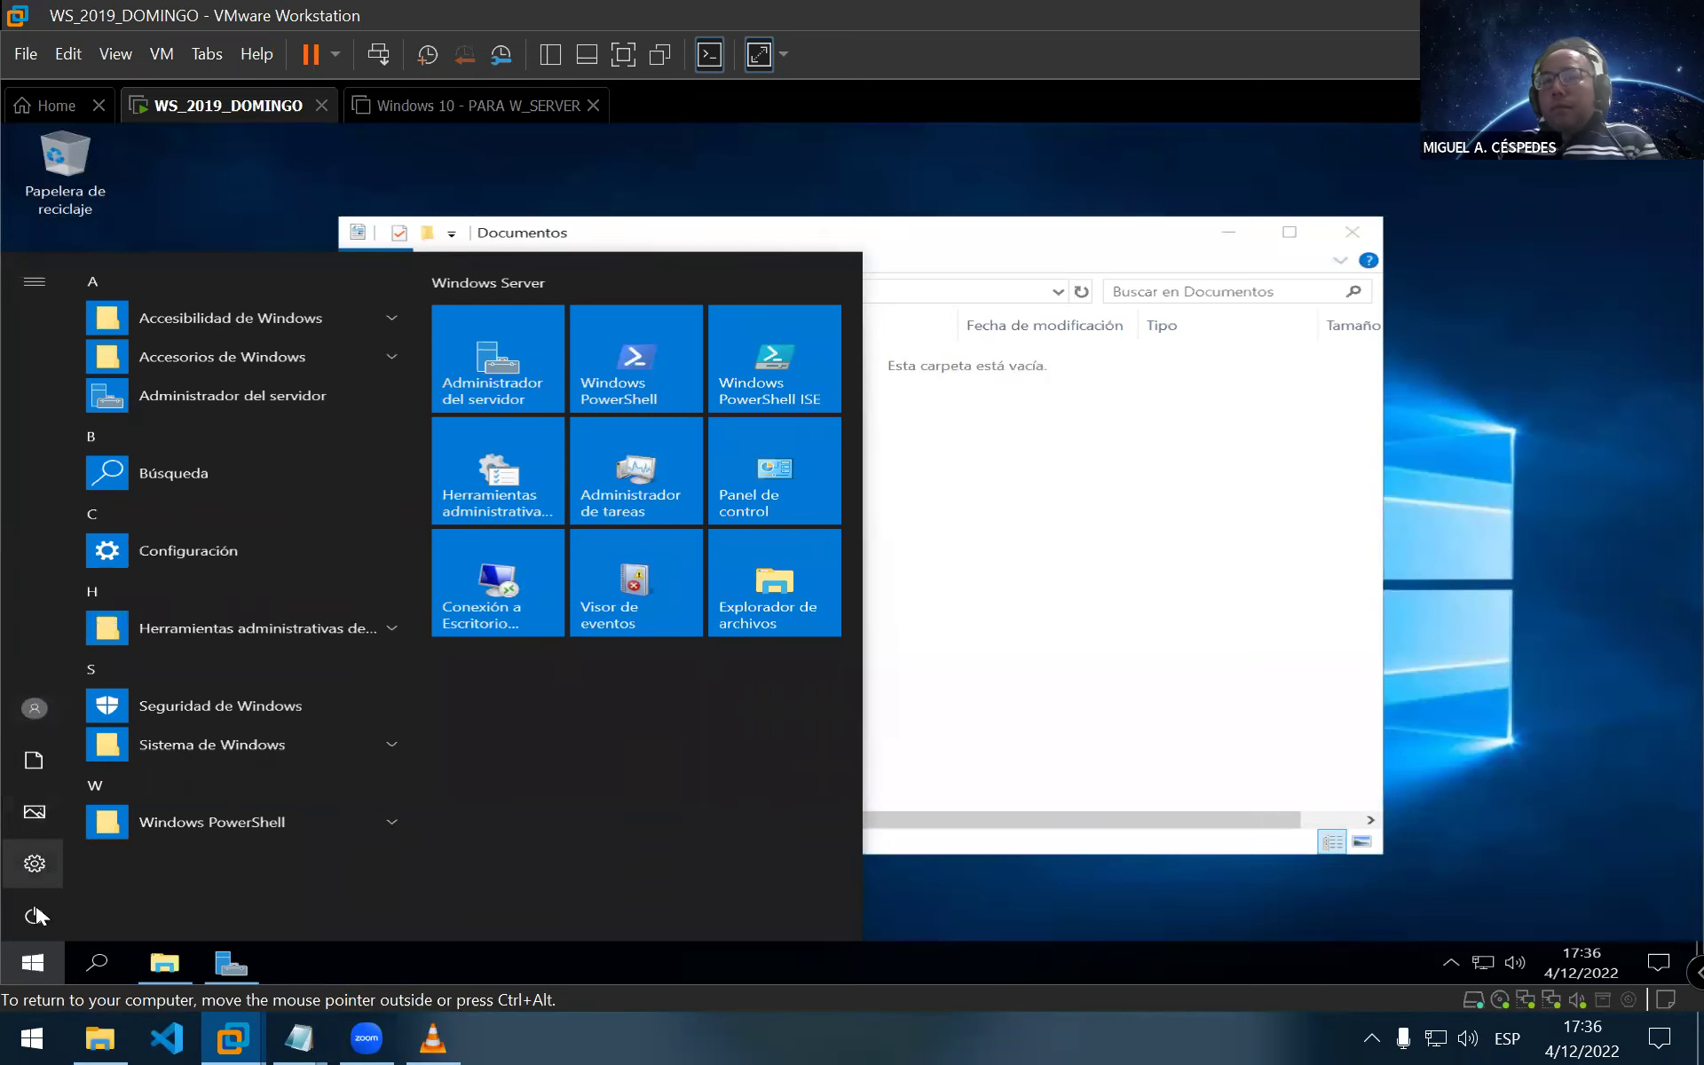
left_click(1045, 488)
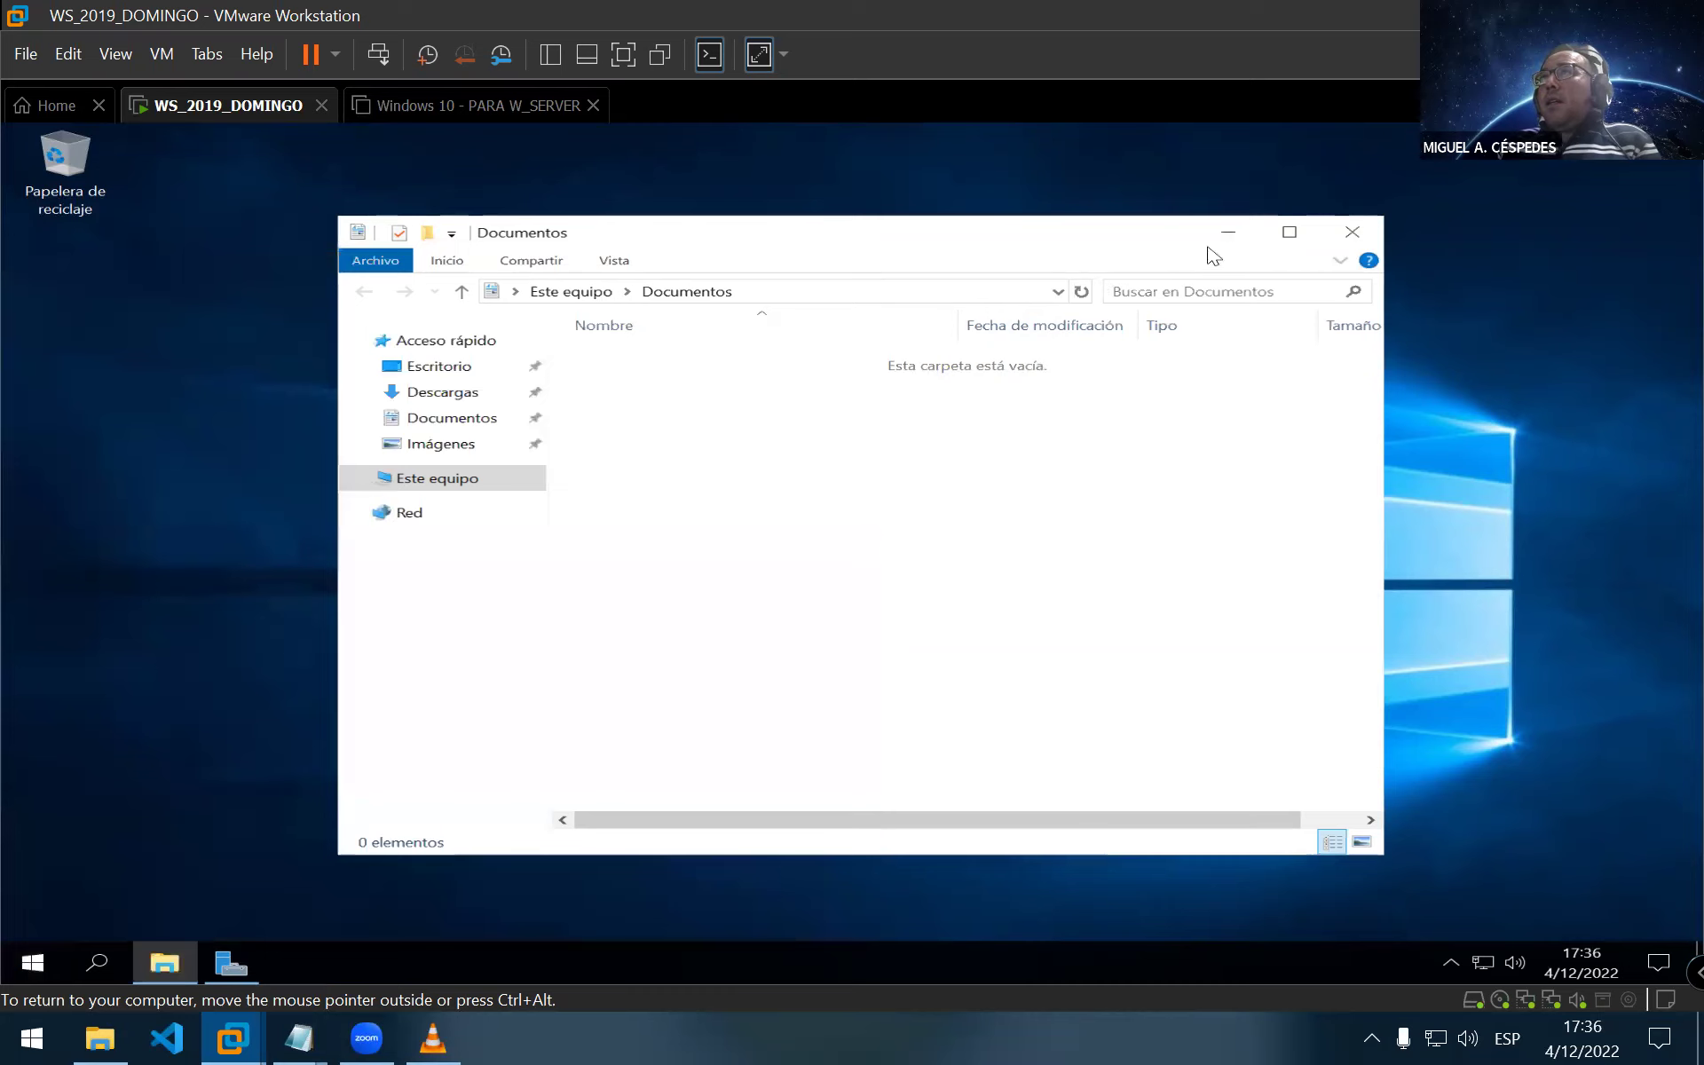
left_click(1351, 237)
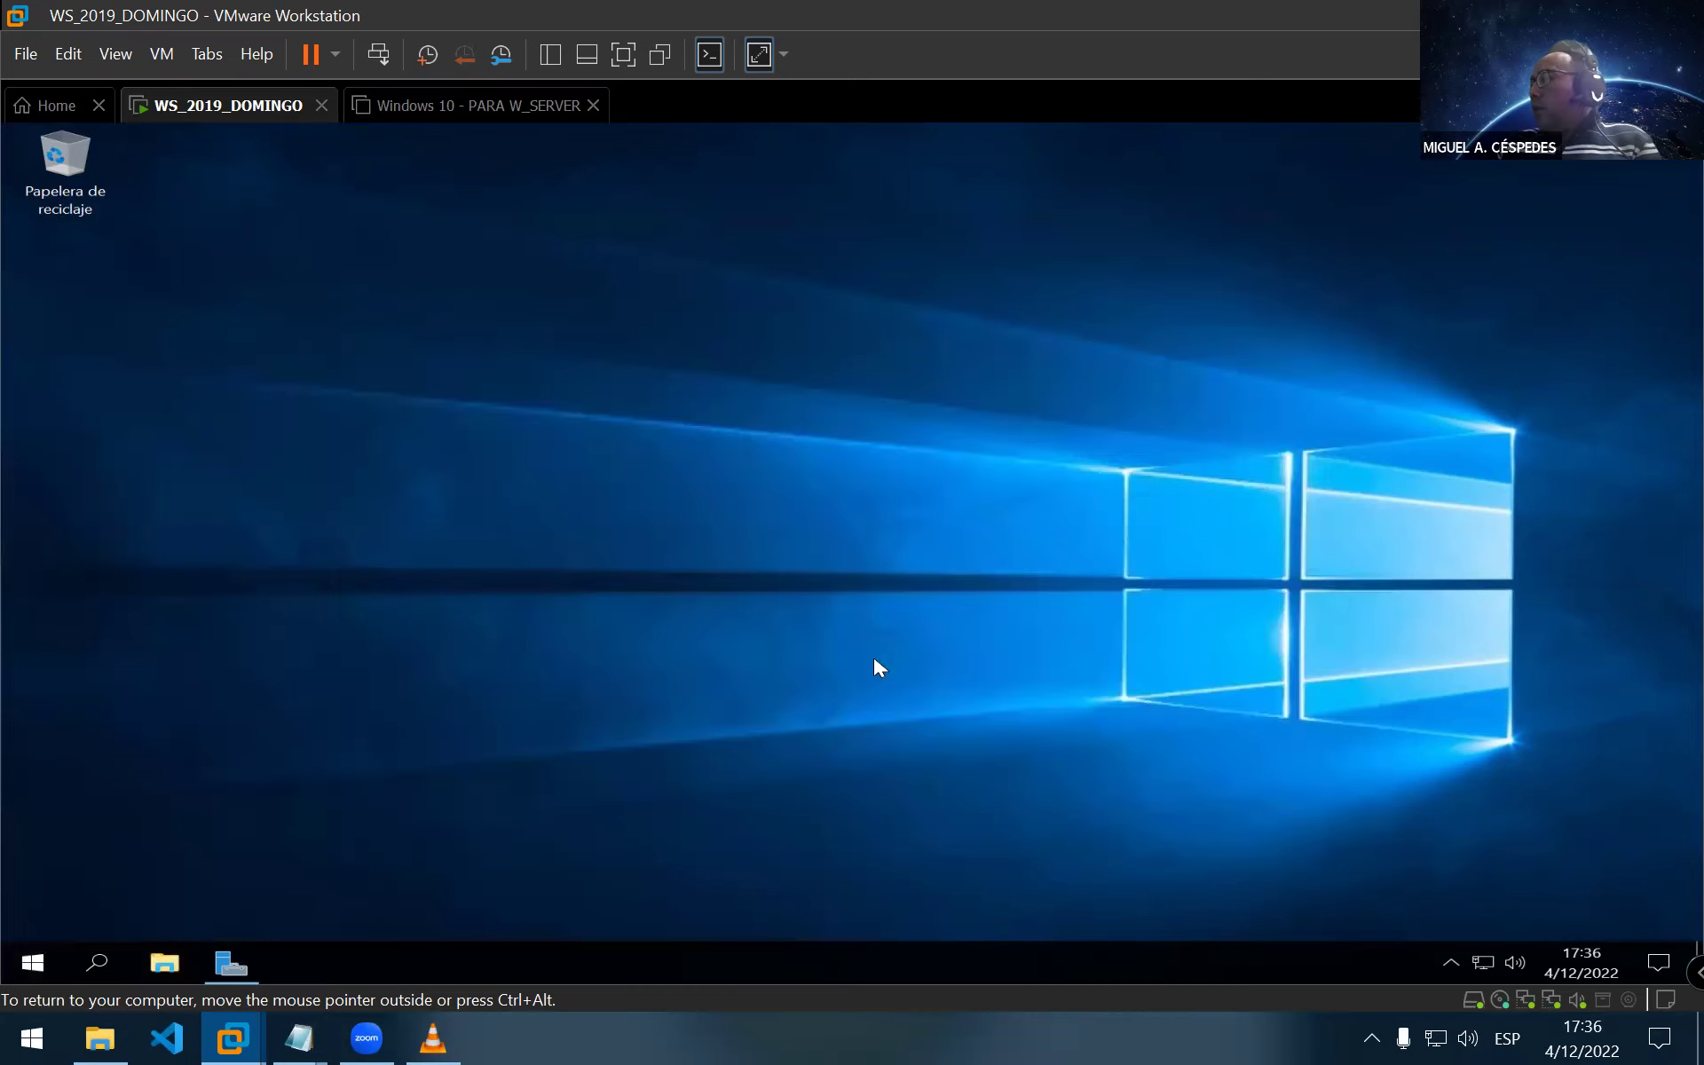
left_click(235, 965)
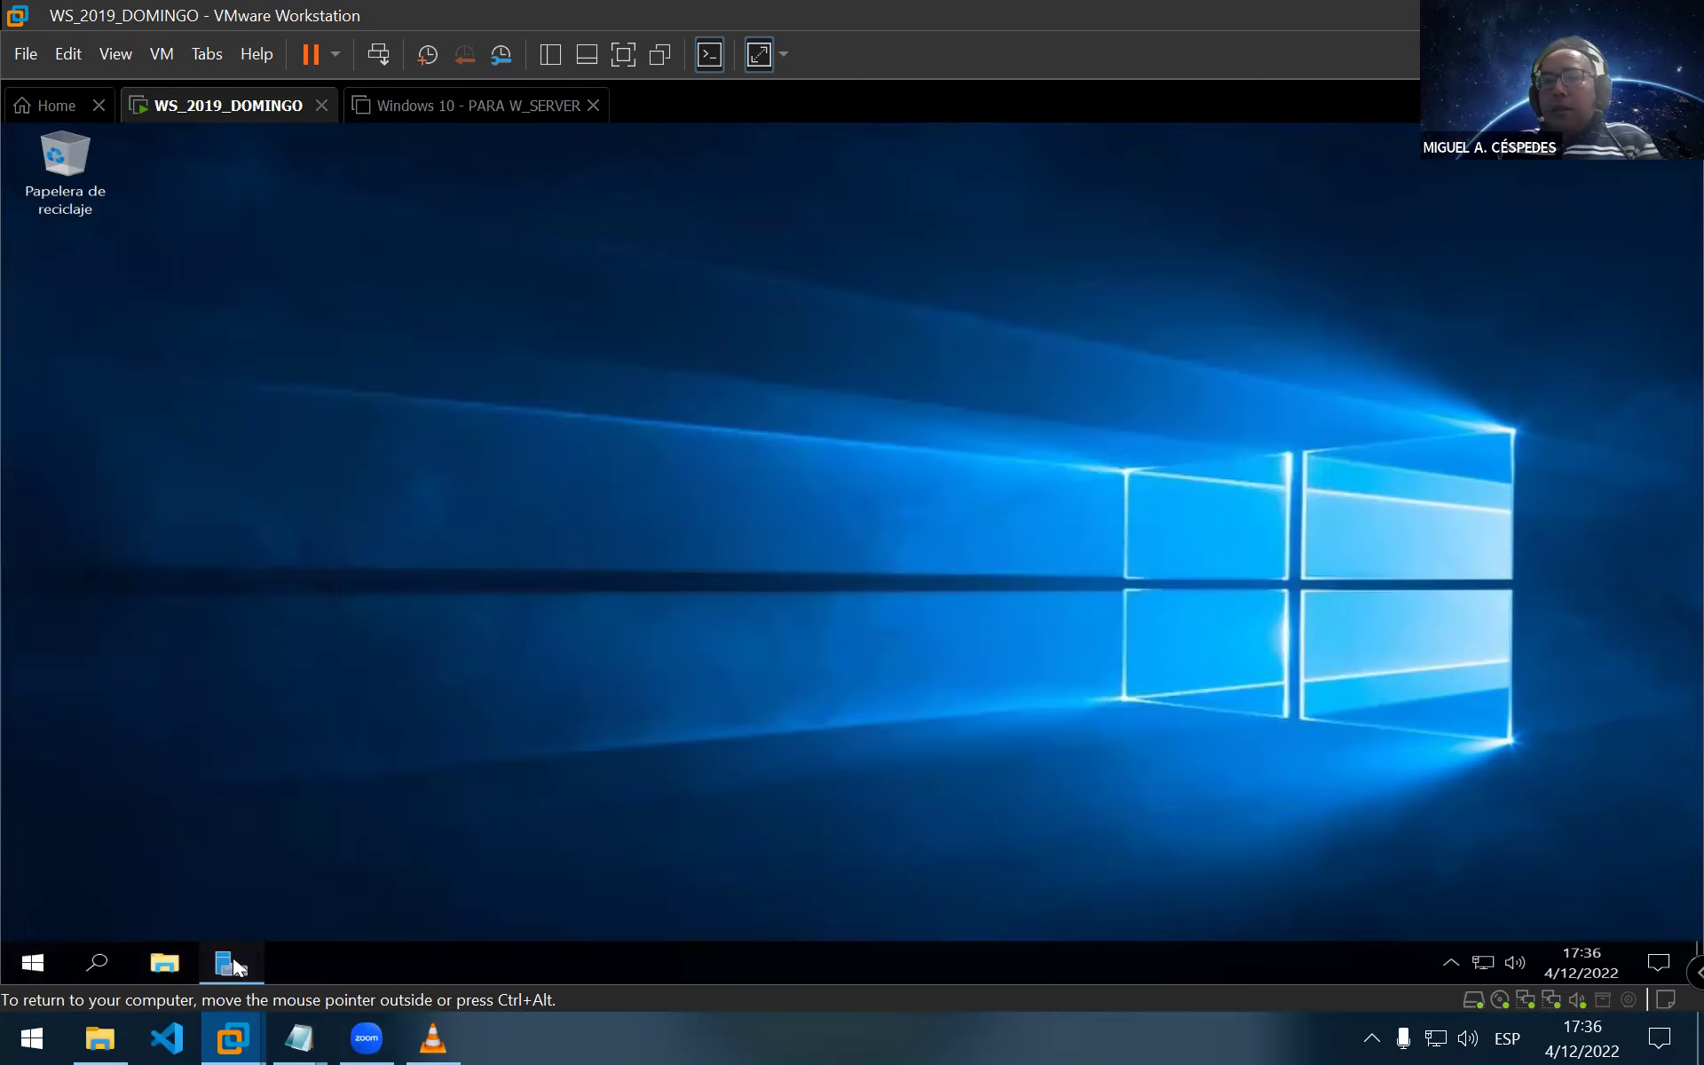
key("ctrl+alt")
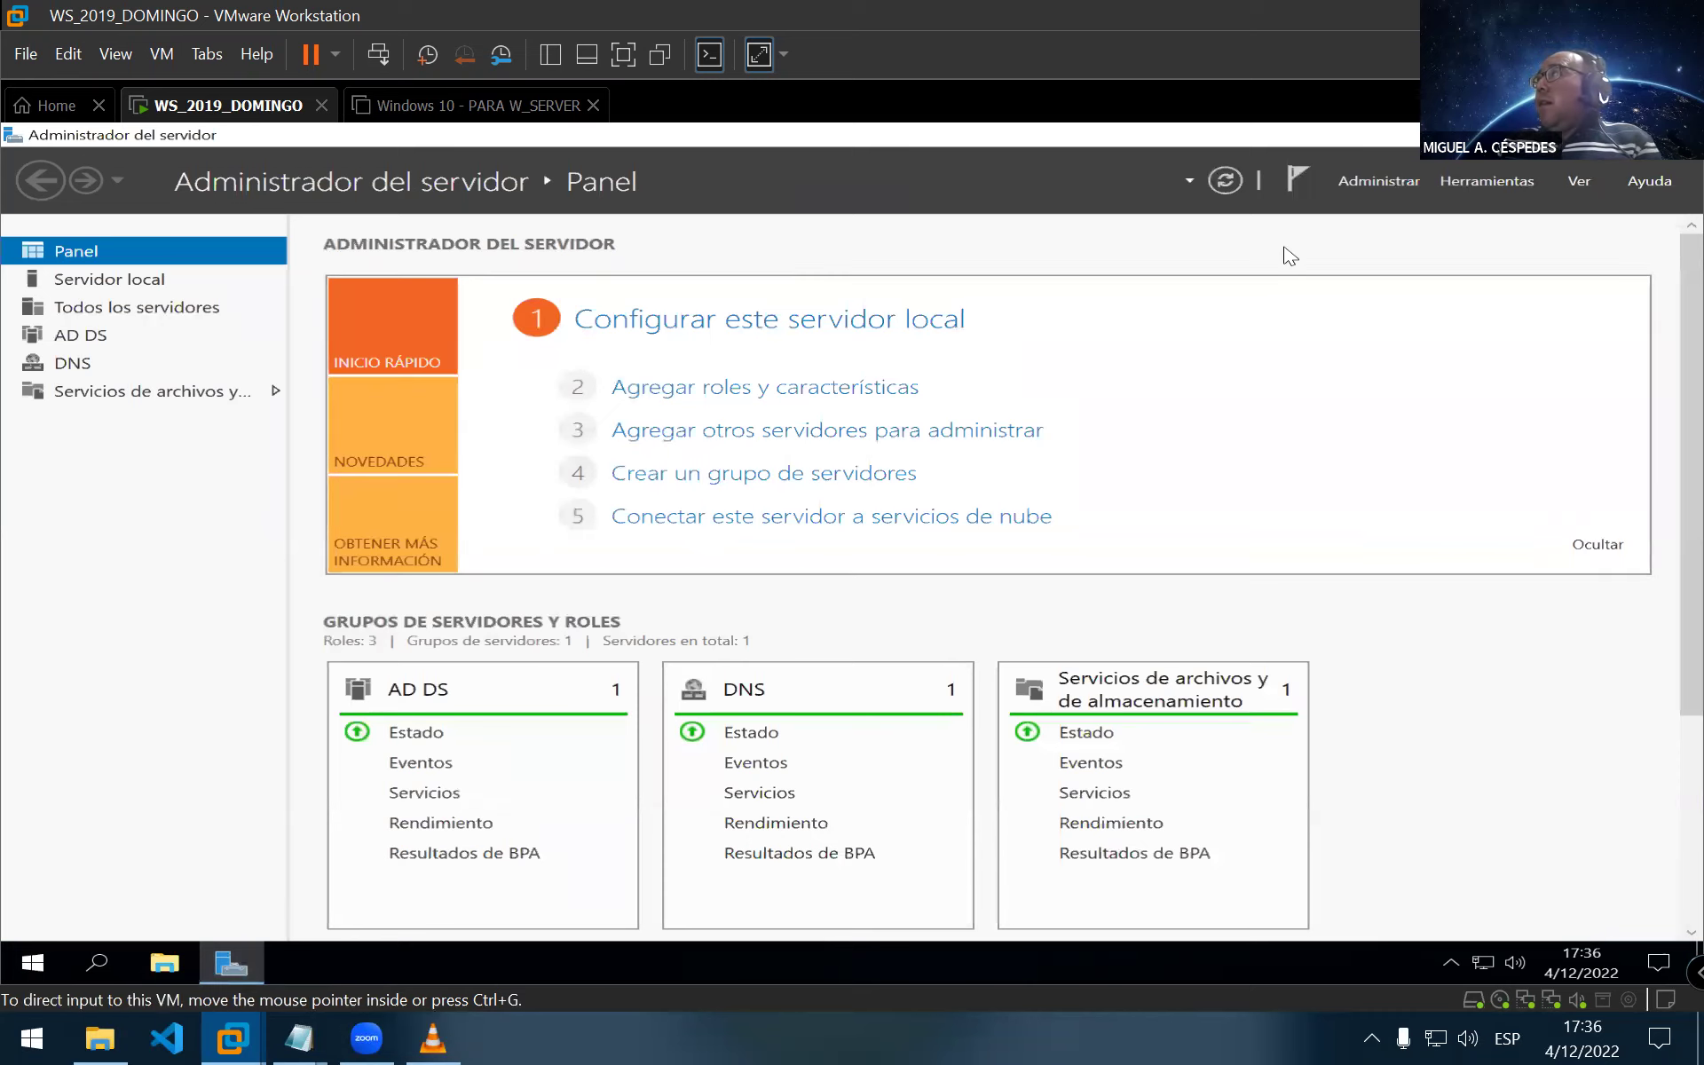
left_click(1392, 183)
left_click(1442, 219)
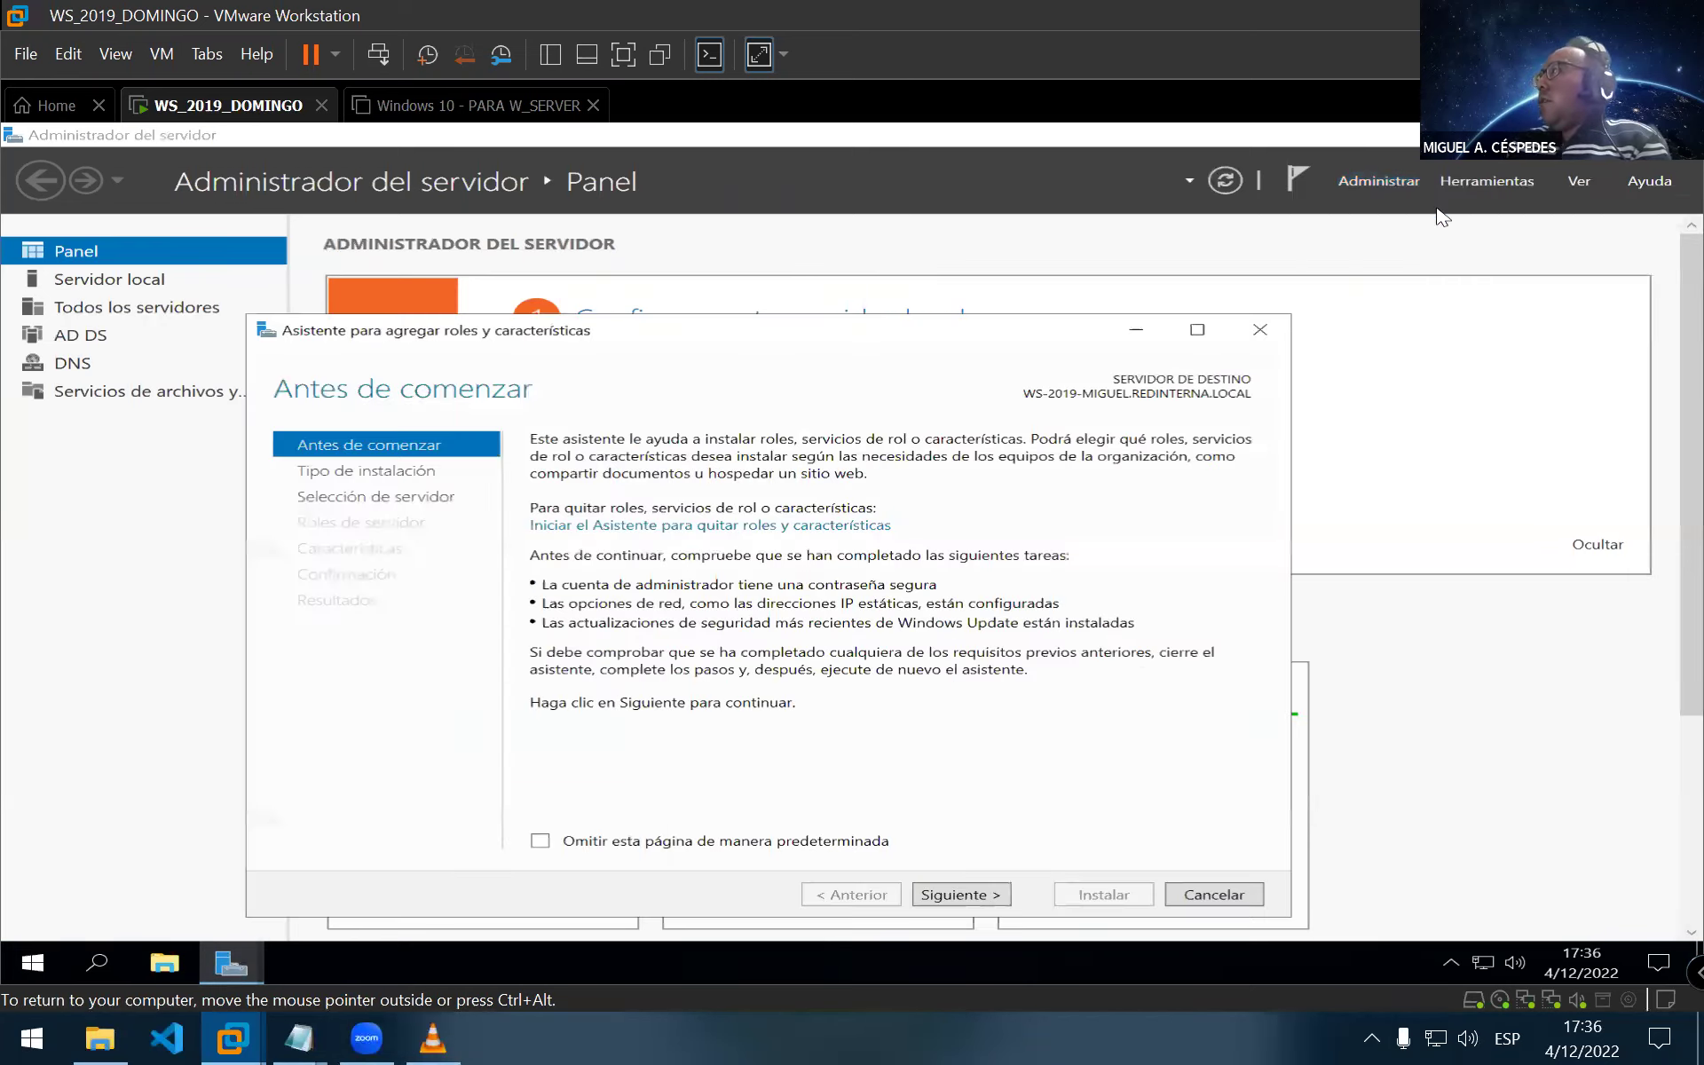
left_click(977, 902)
left_click(977, 902)
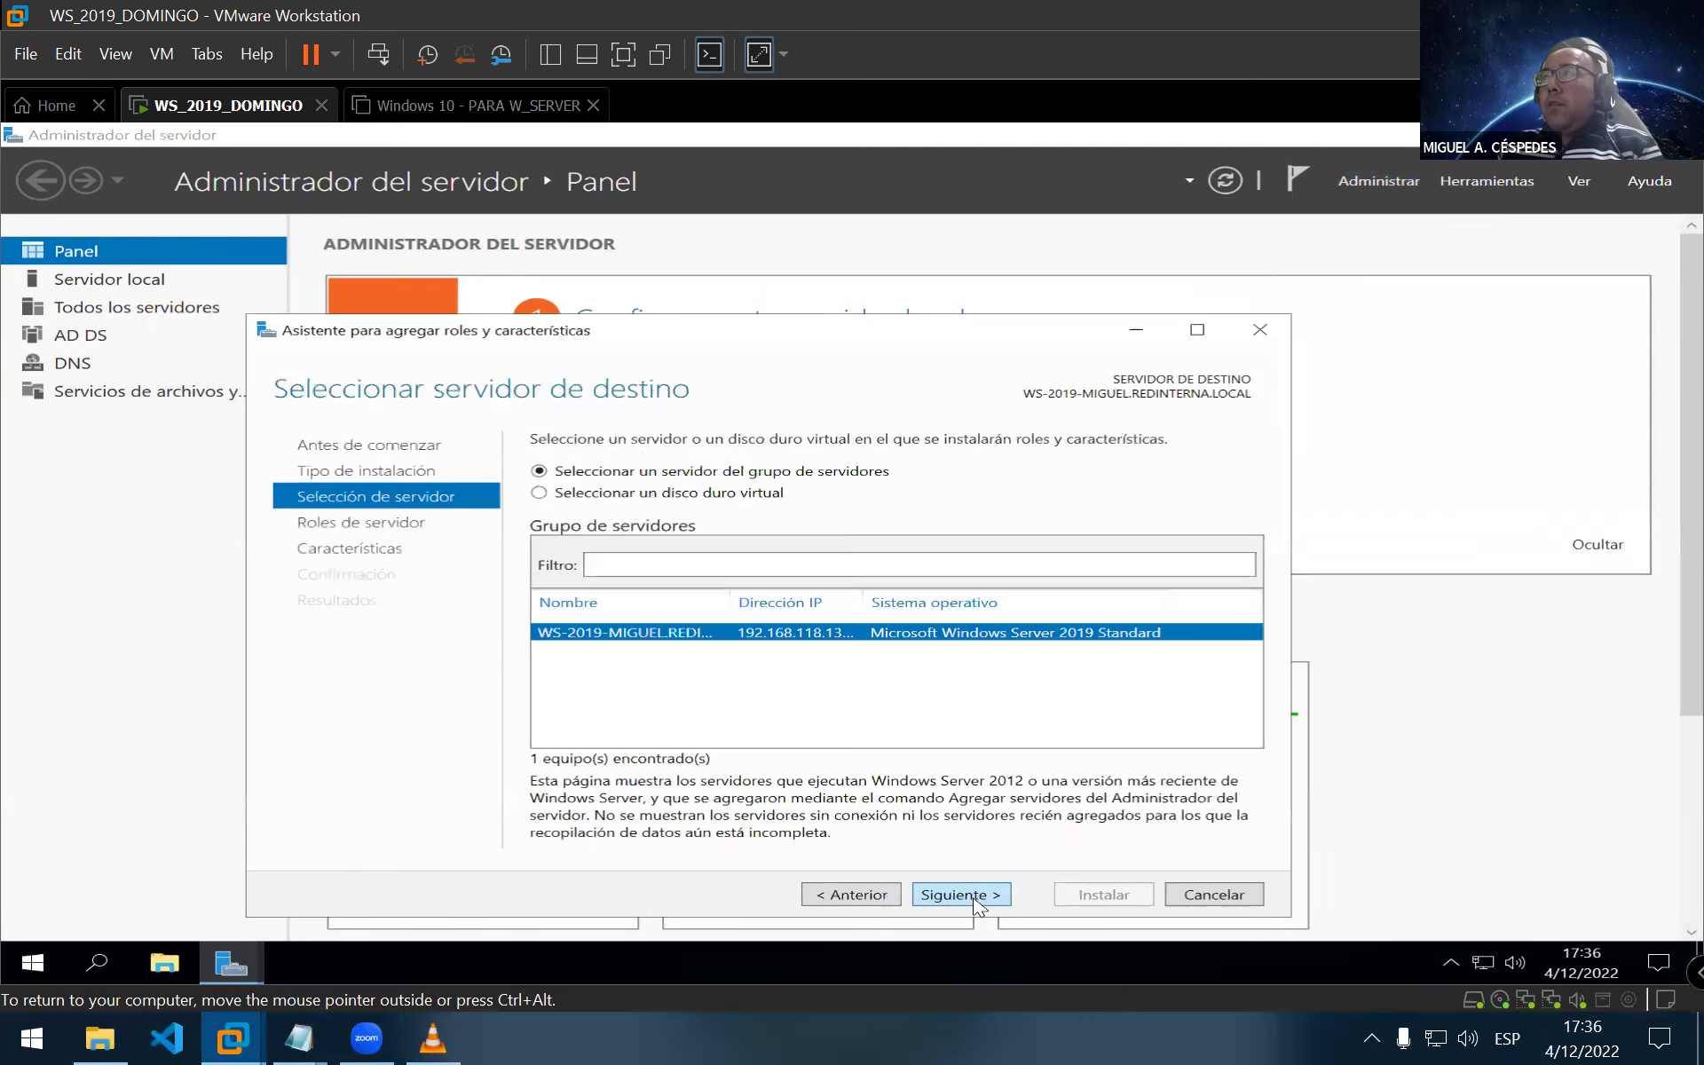
left_click(977, 901)
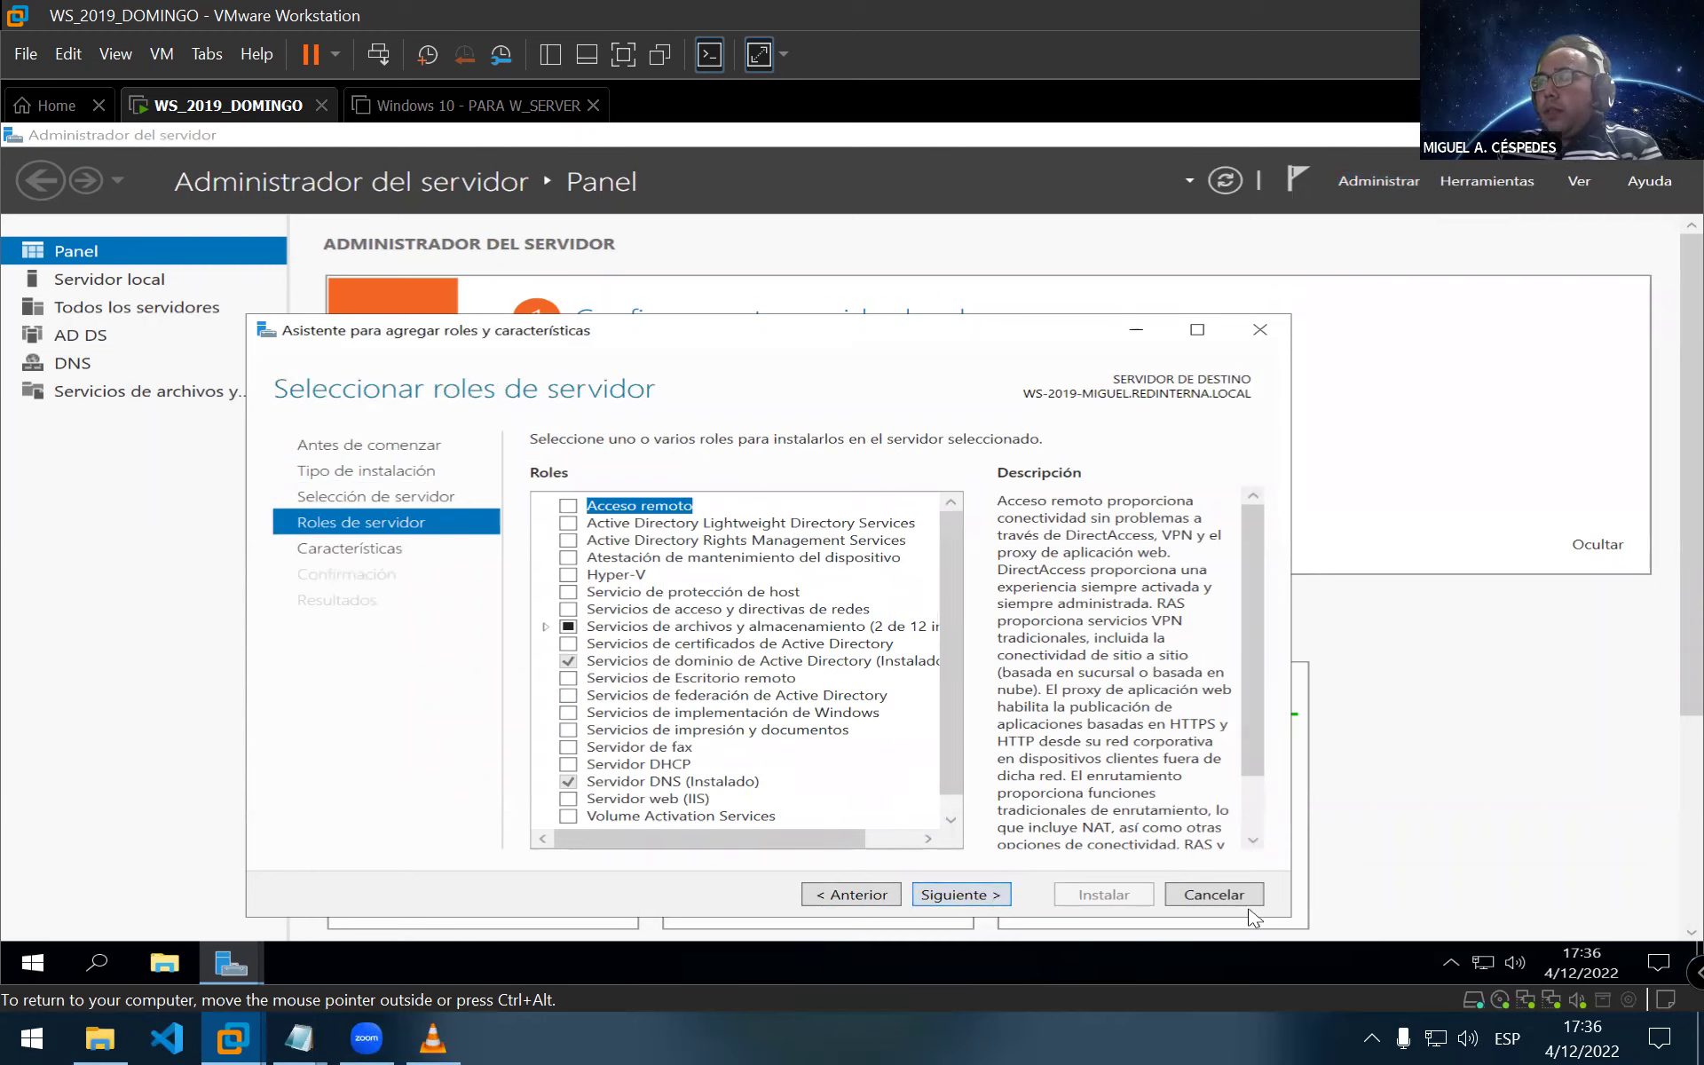
left_click(1214, 896)
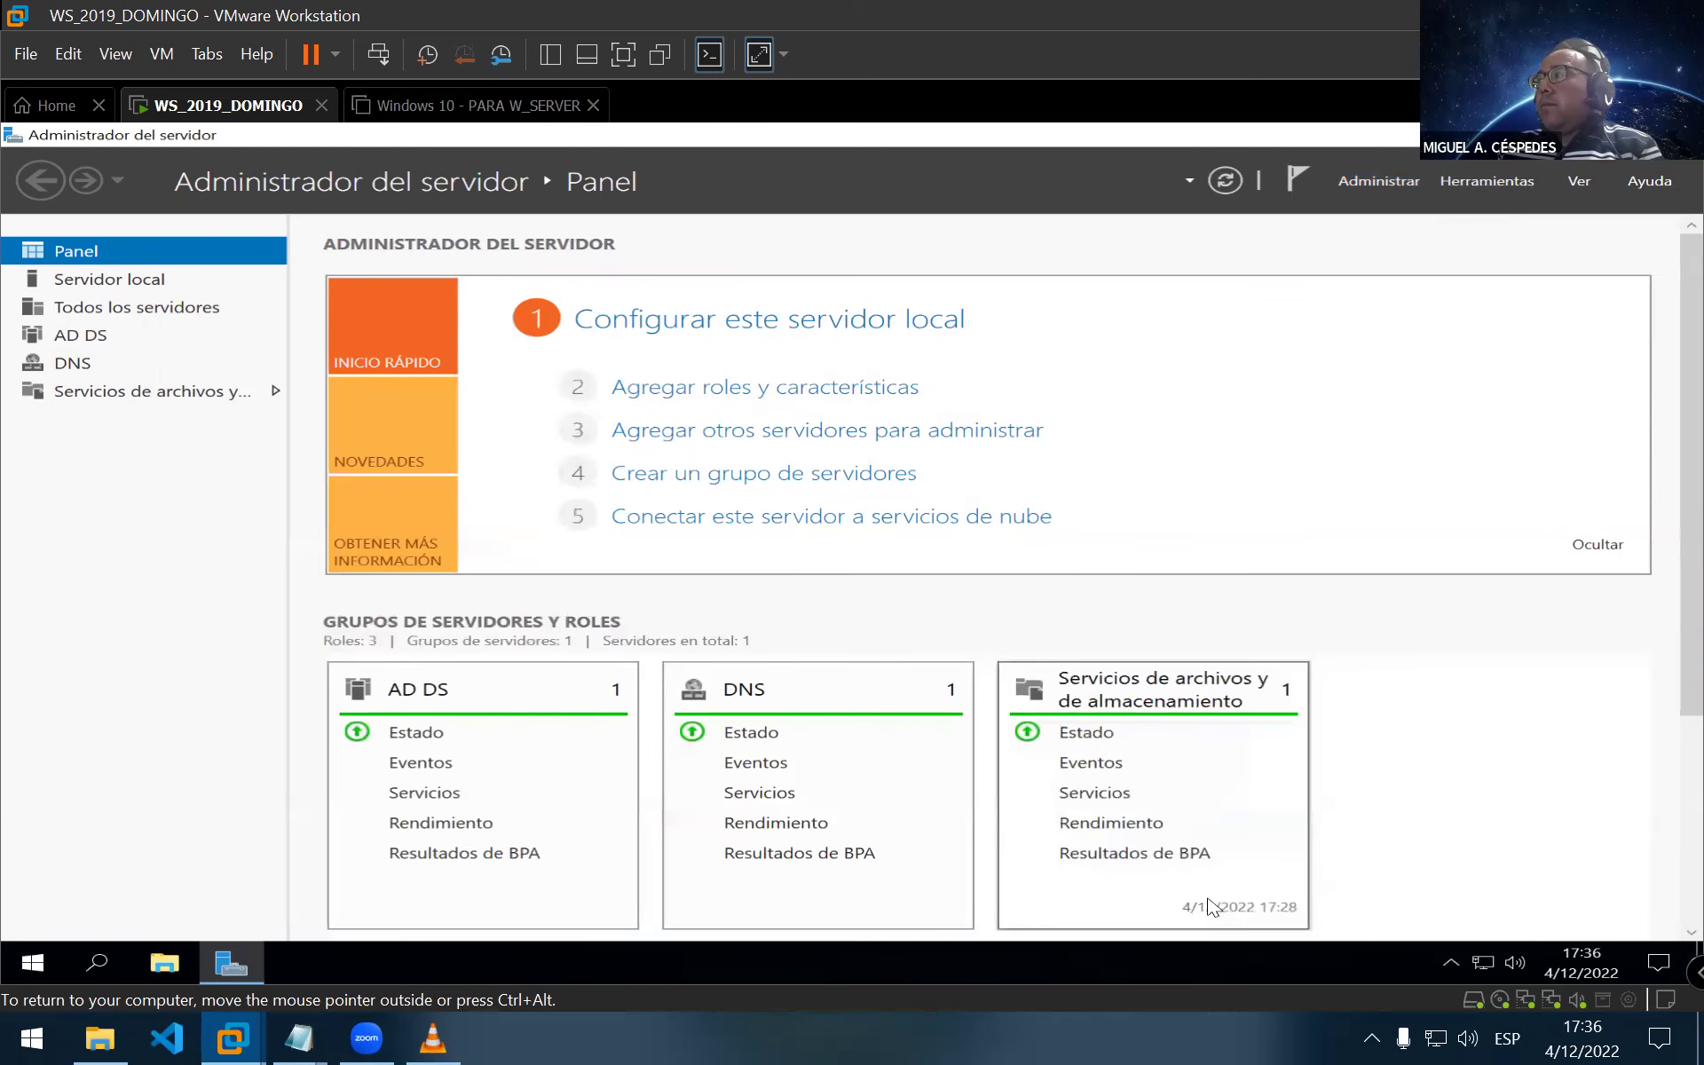
From the Tools menu, open Active Directory Sites and Services, then Active Directory Users and Computers
left_click(1479, 181)
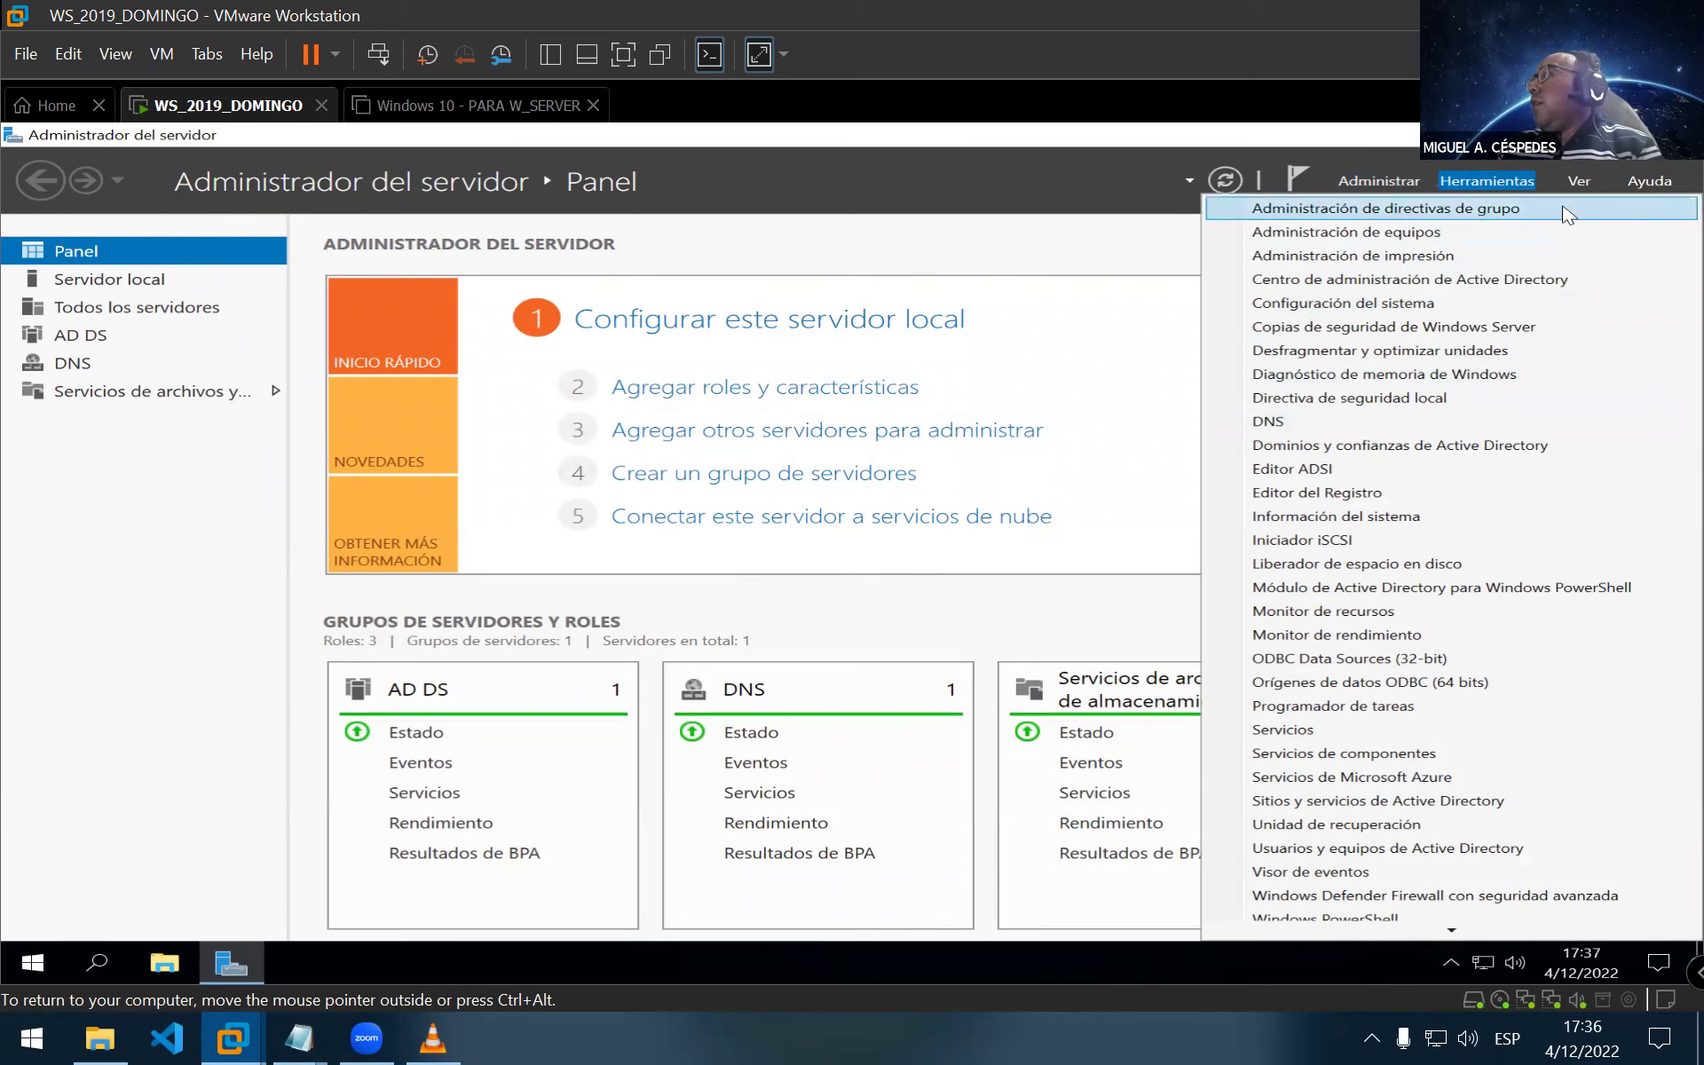
left_click(1509, 804)
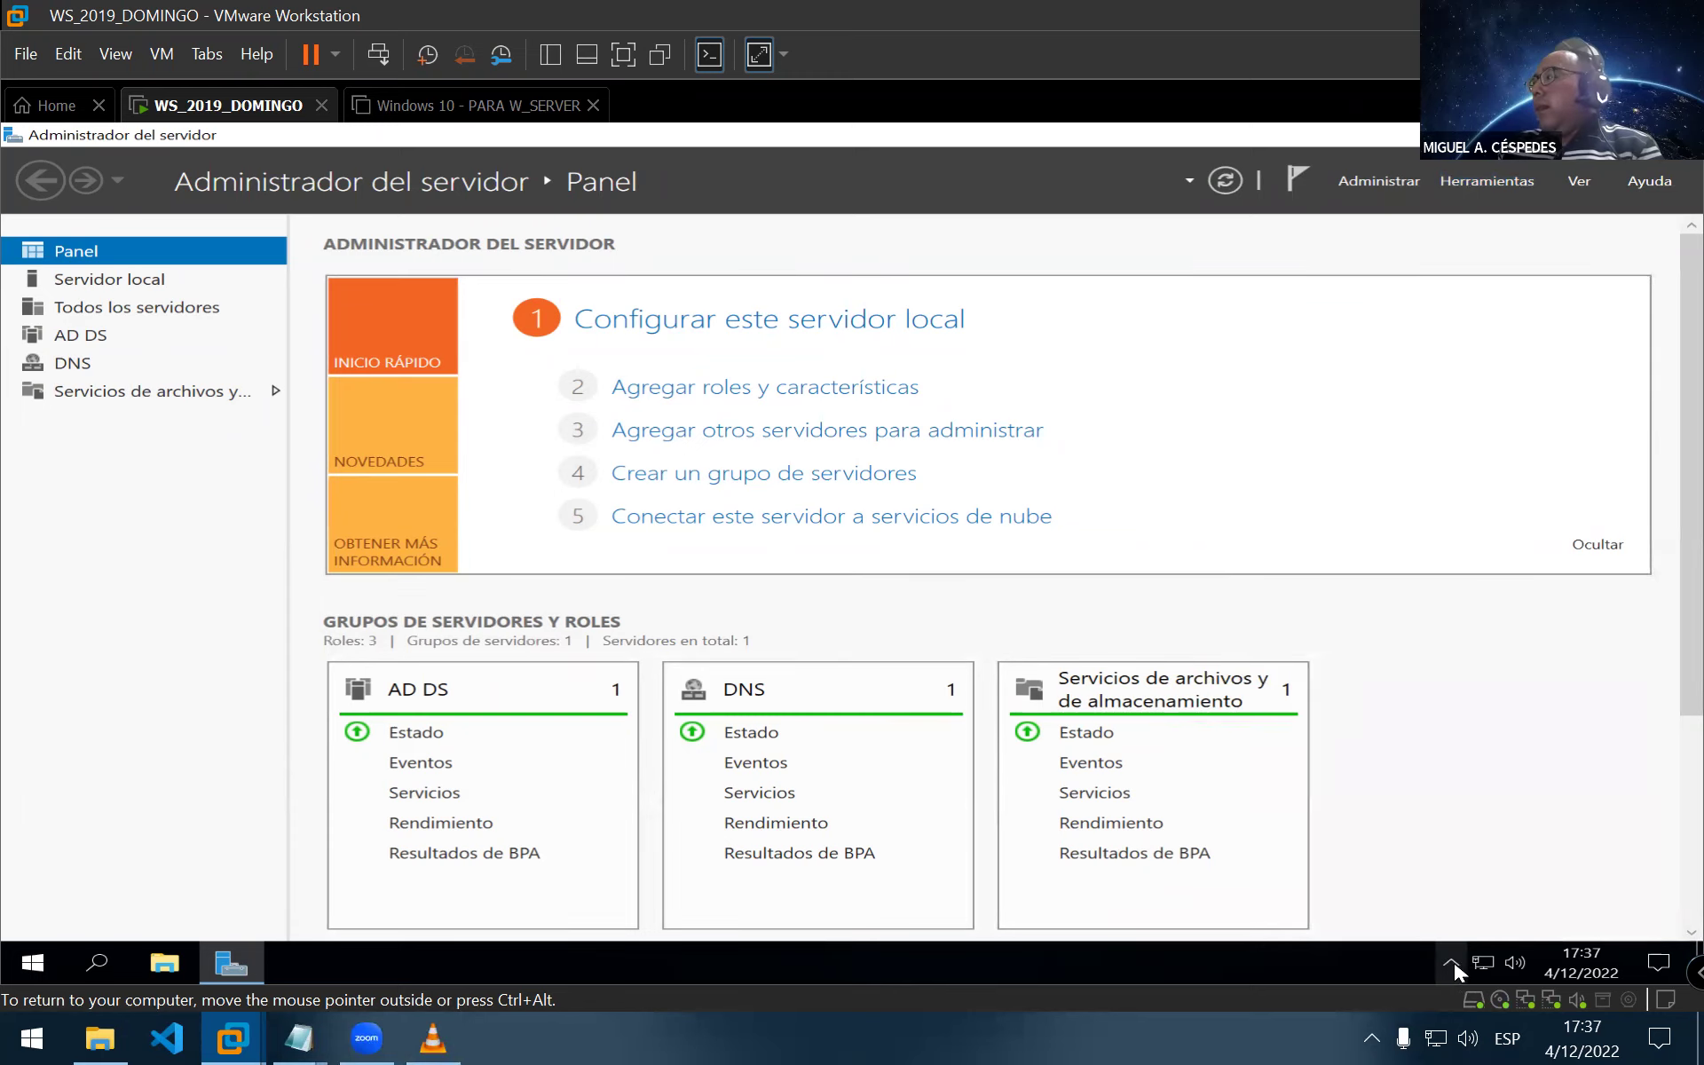
mouse_move(1478, 964)
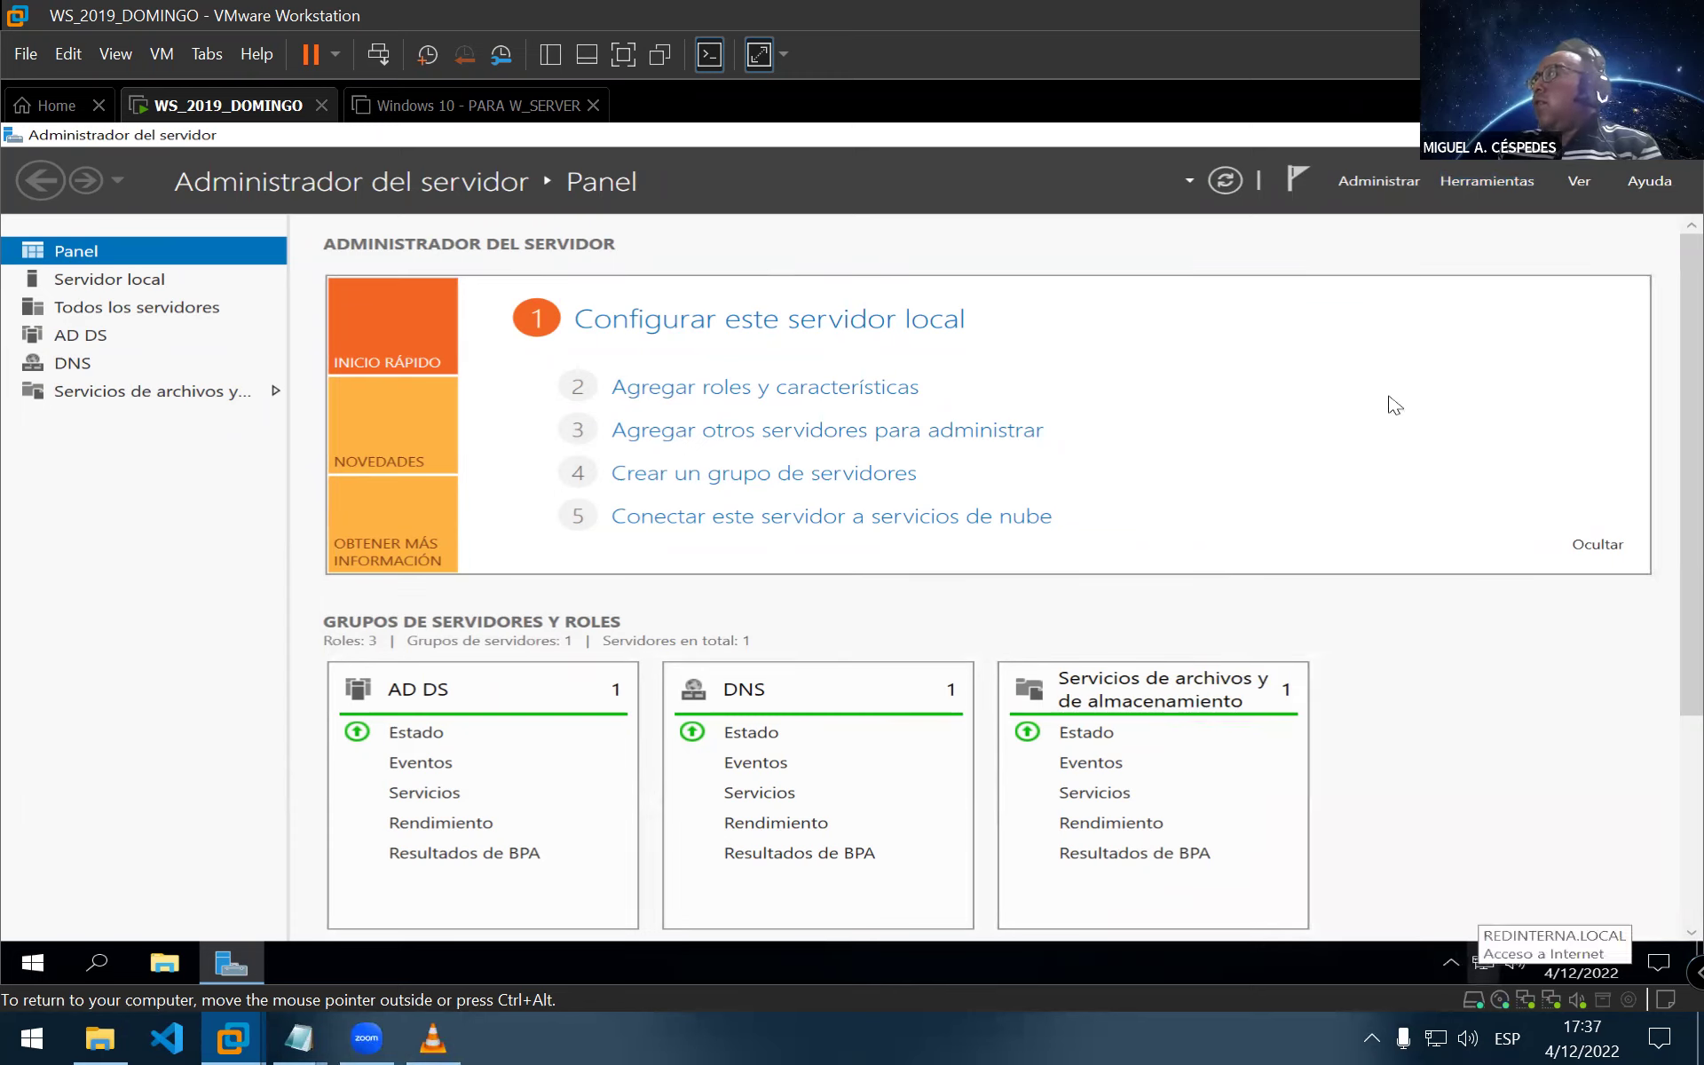
left_click(1495, 182)
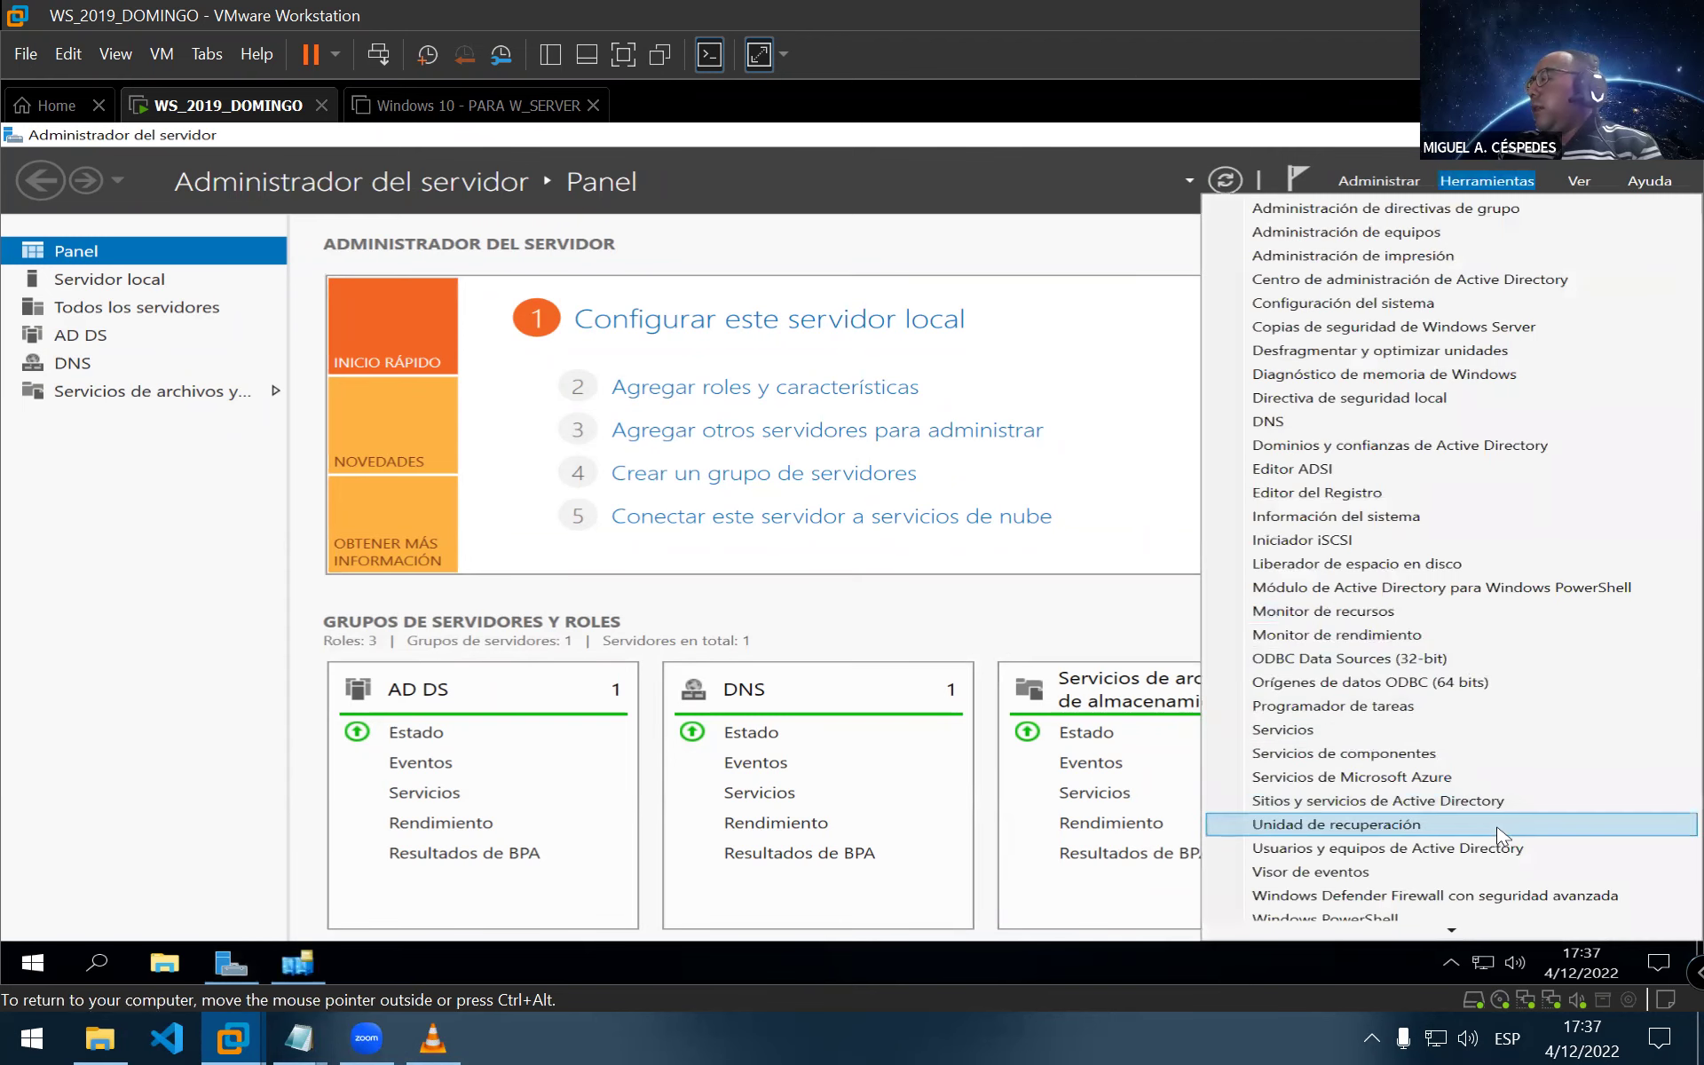
scroll(1500, 843, "down", 1)
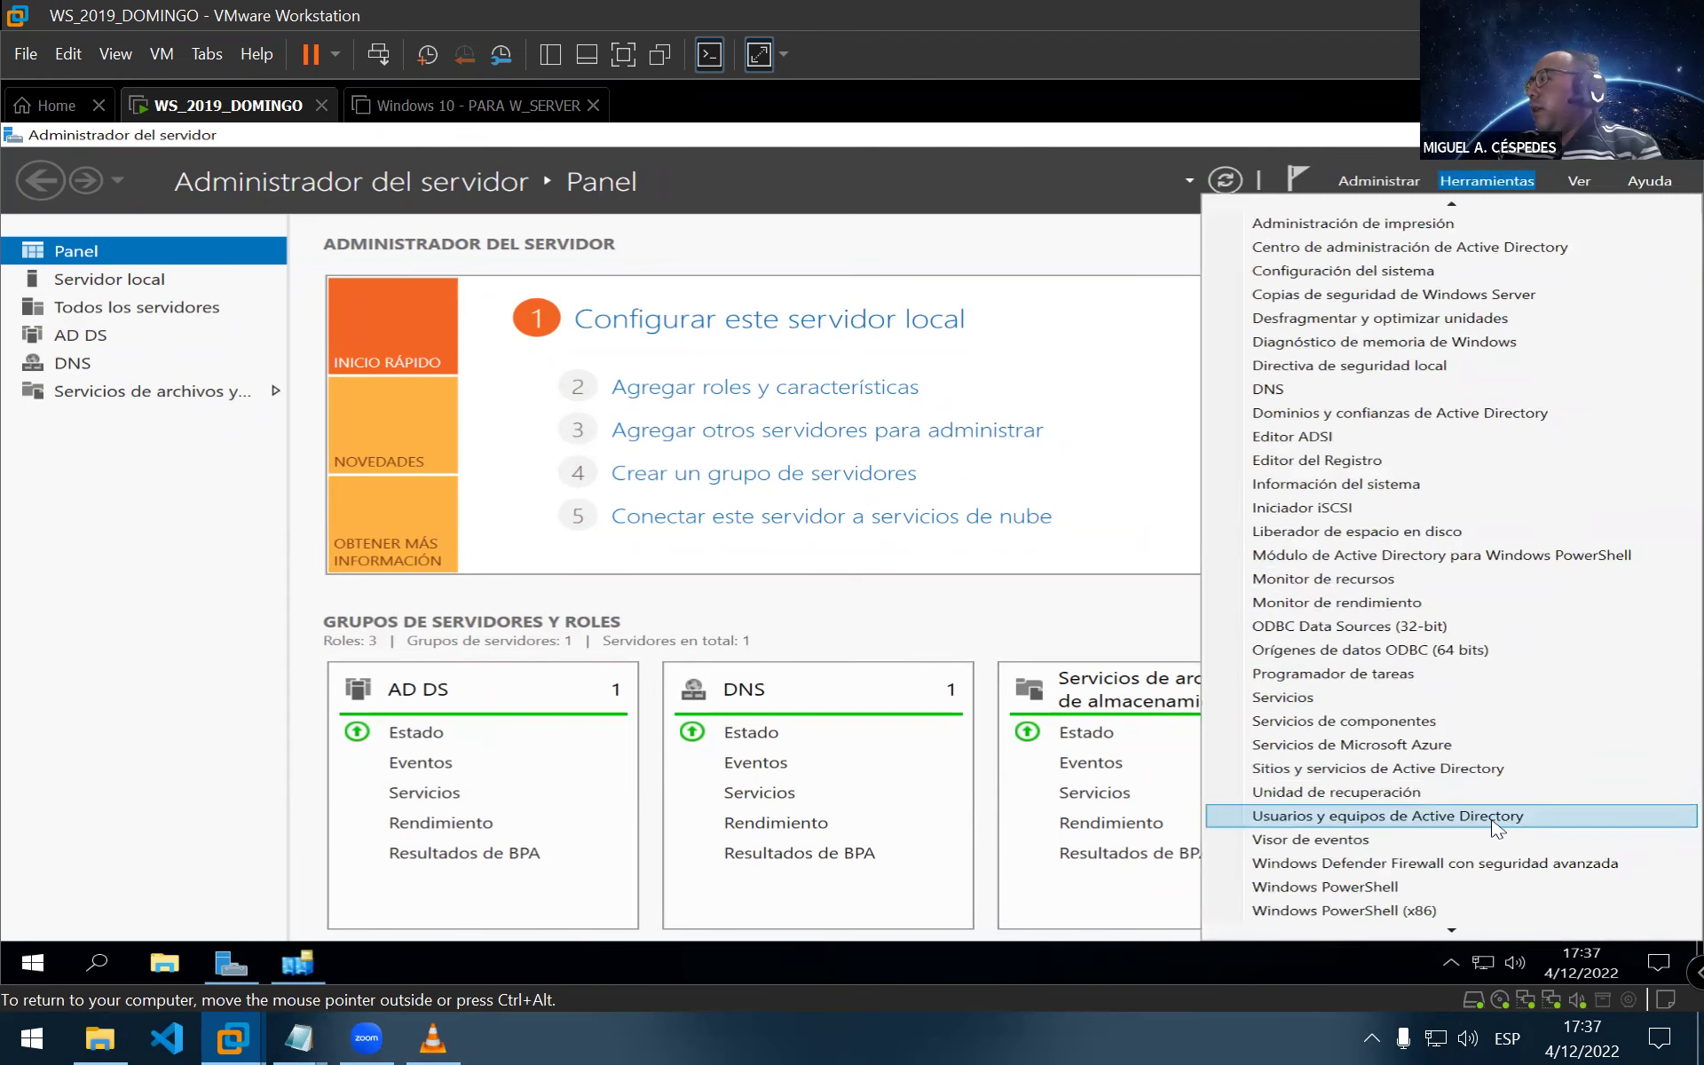
left_click(1496, 816)
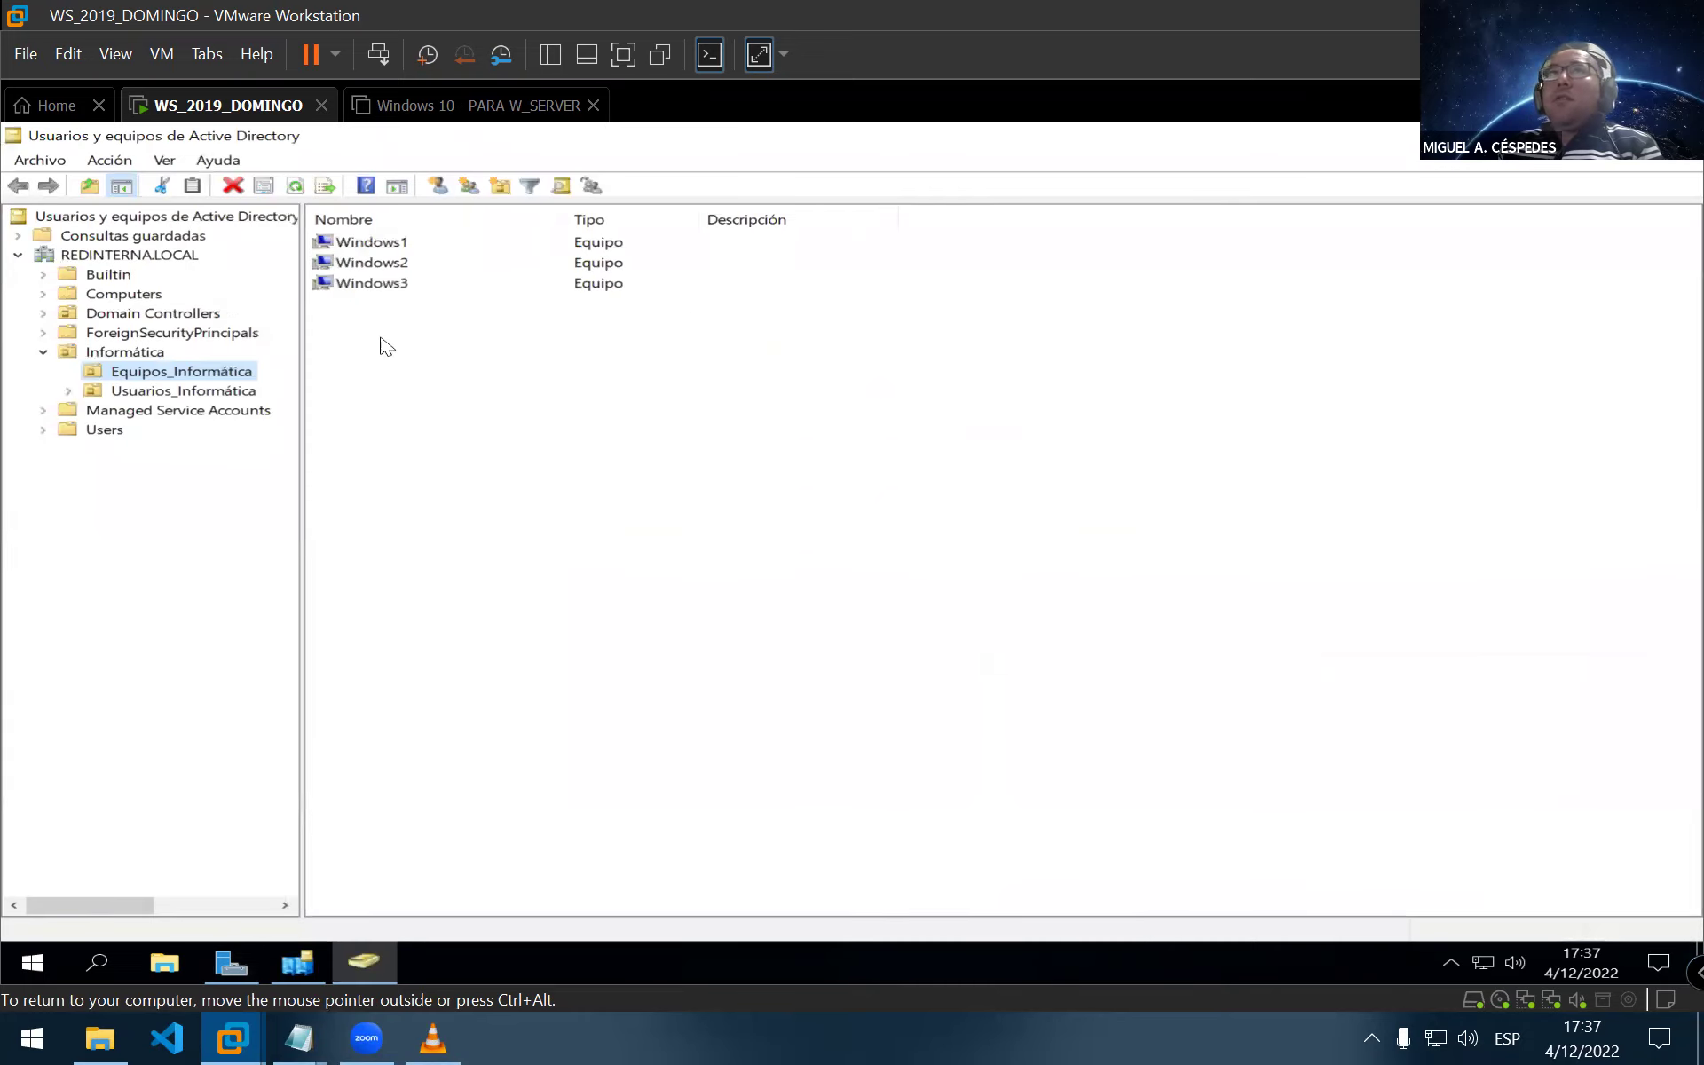
Expand REDINTERNA.LOCAL and browse Computers and Domain Controllers, widening the Nombre column
double_click(122, 262)
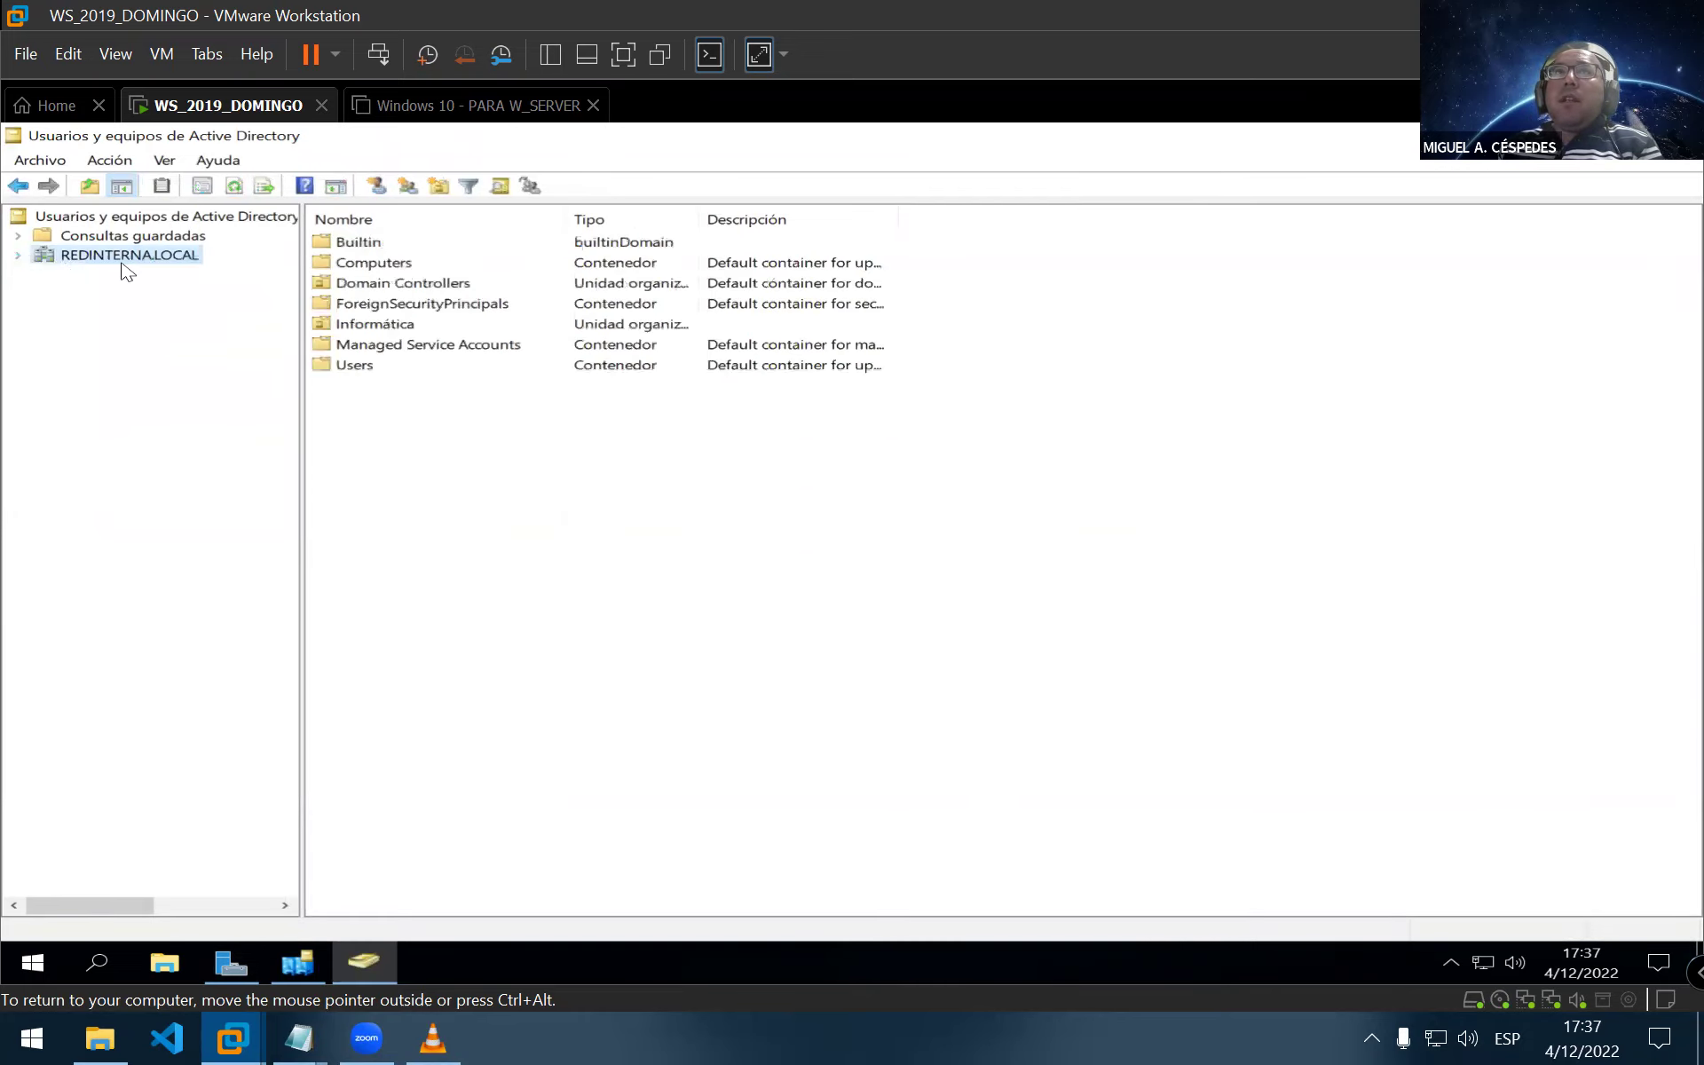
double_click(391, 264)
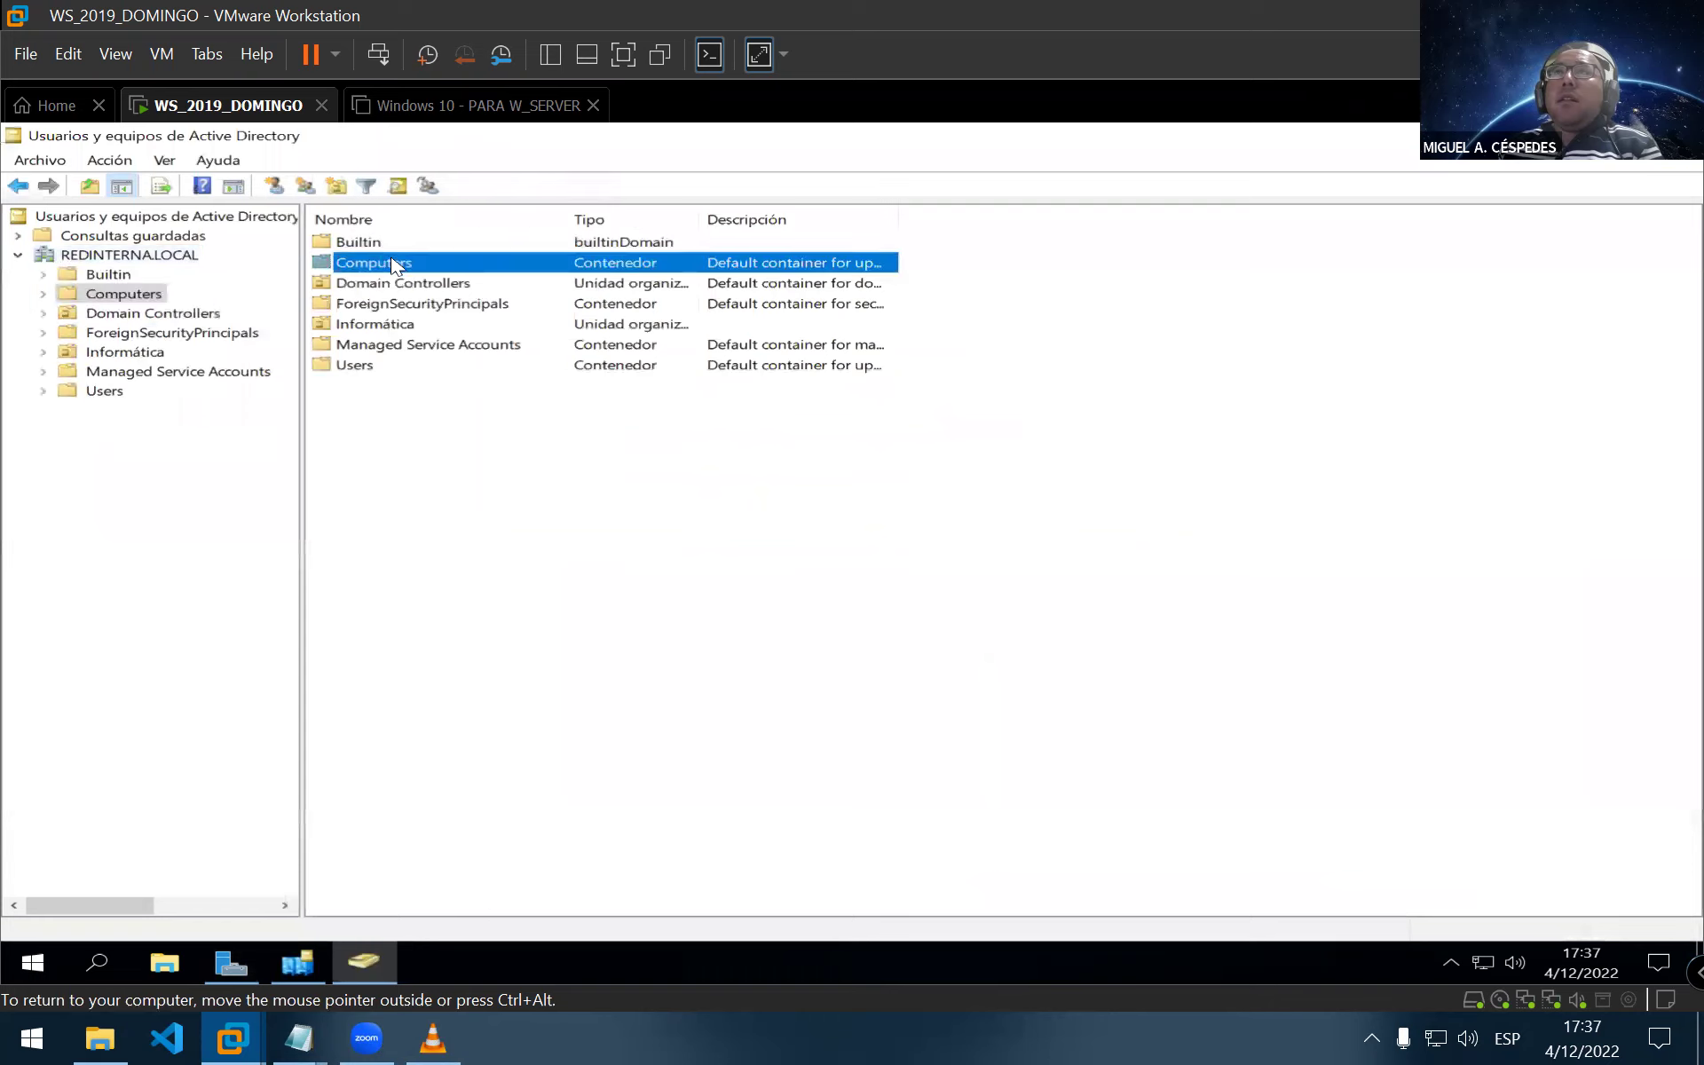
left_click(116, 315)
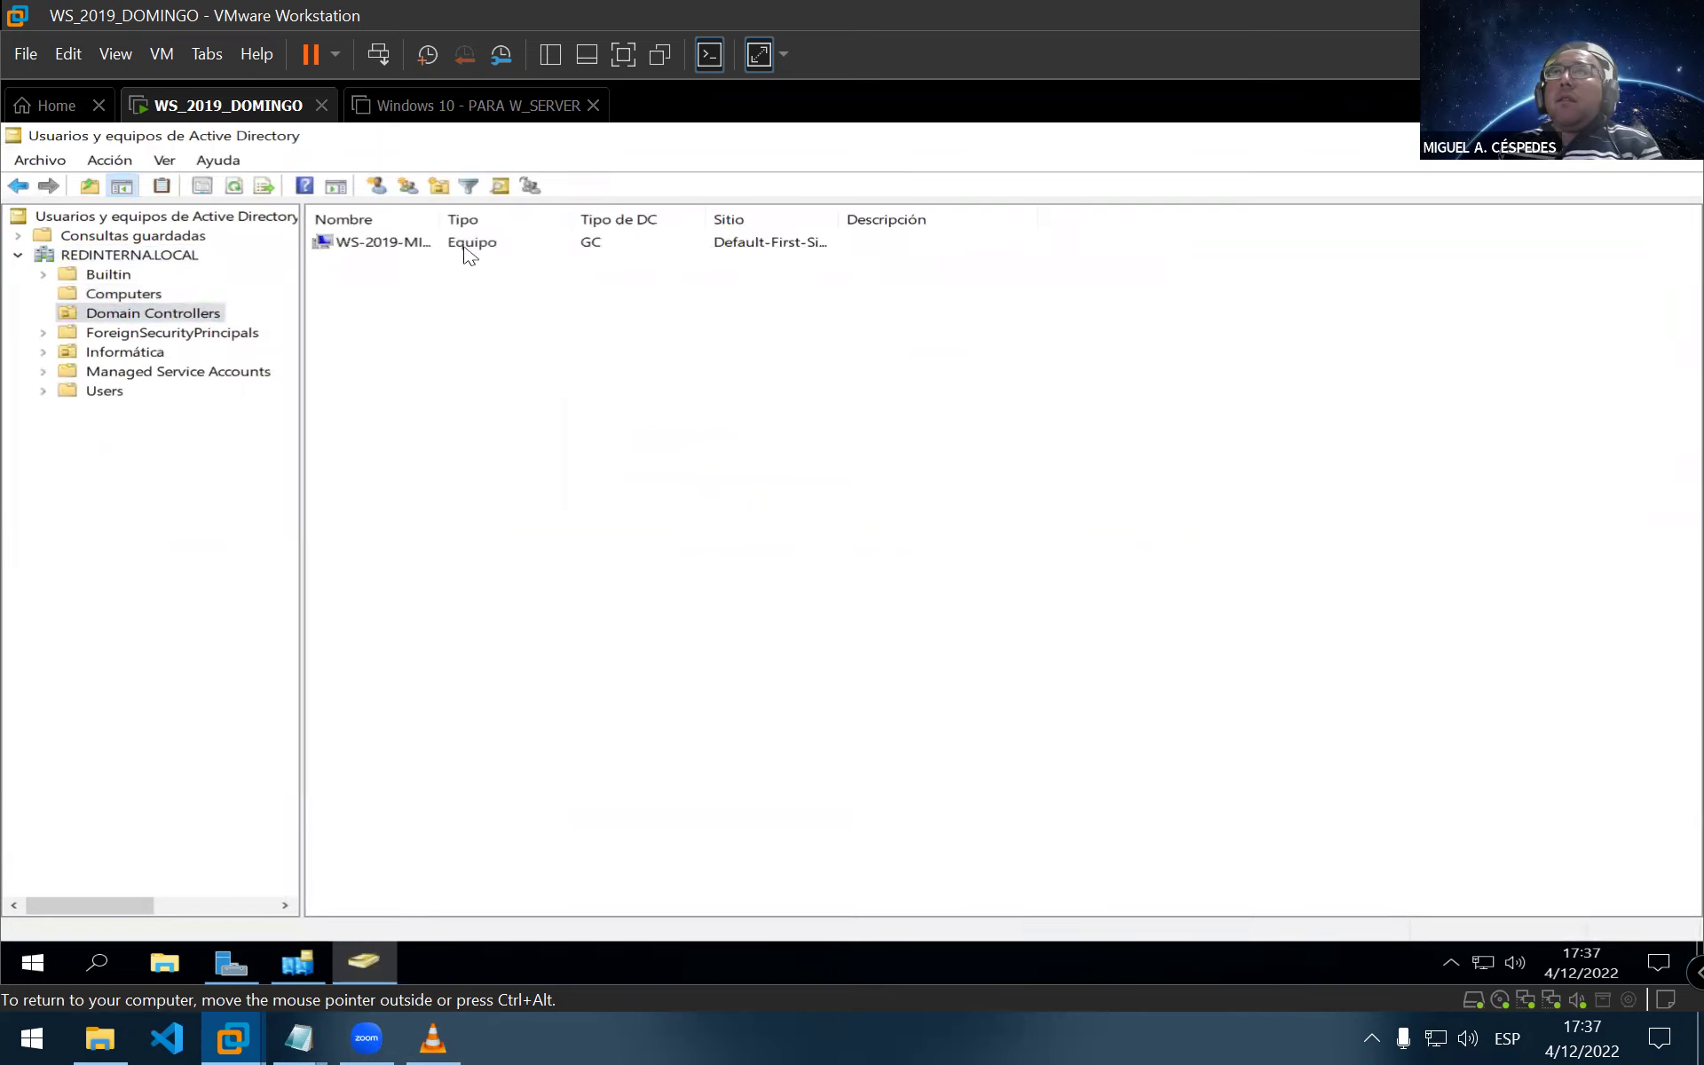
key("ctrl+alt")
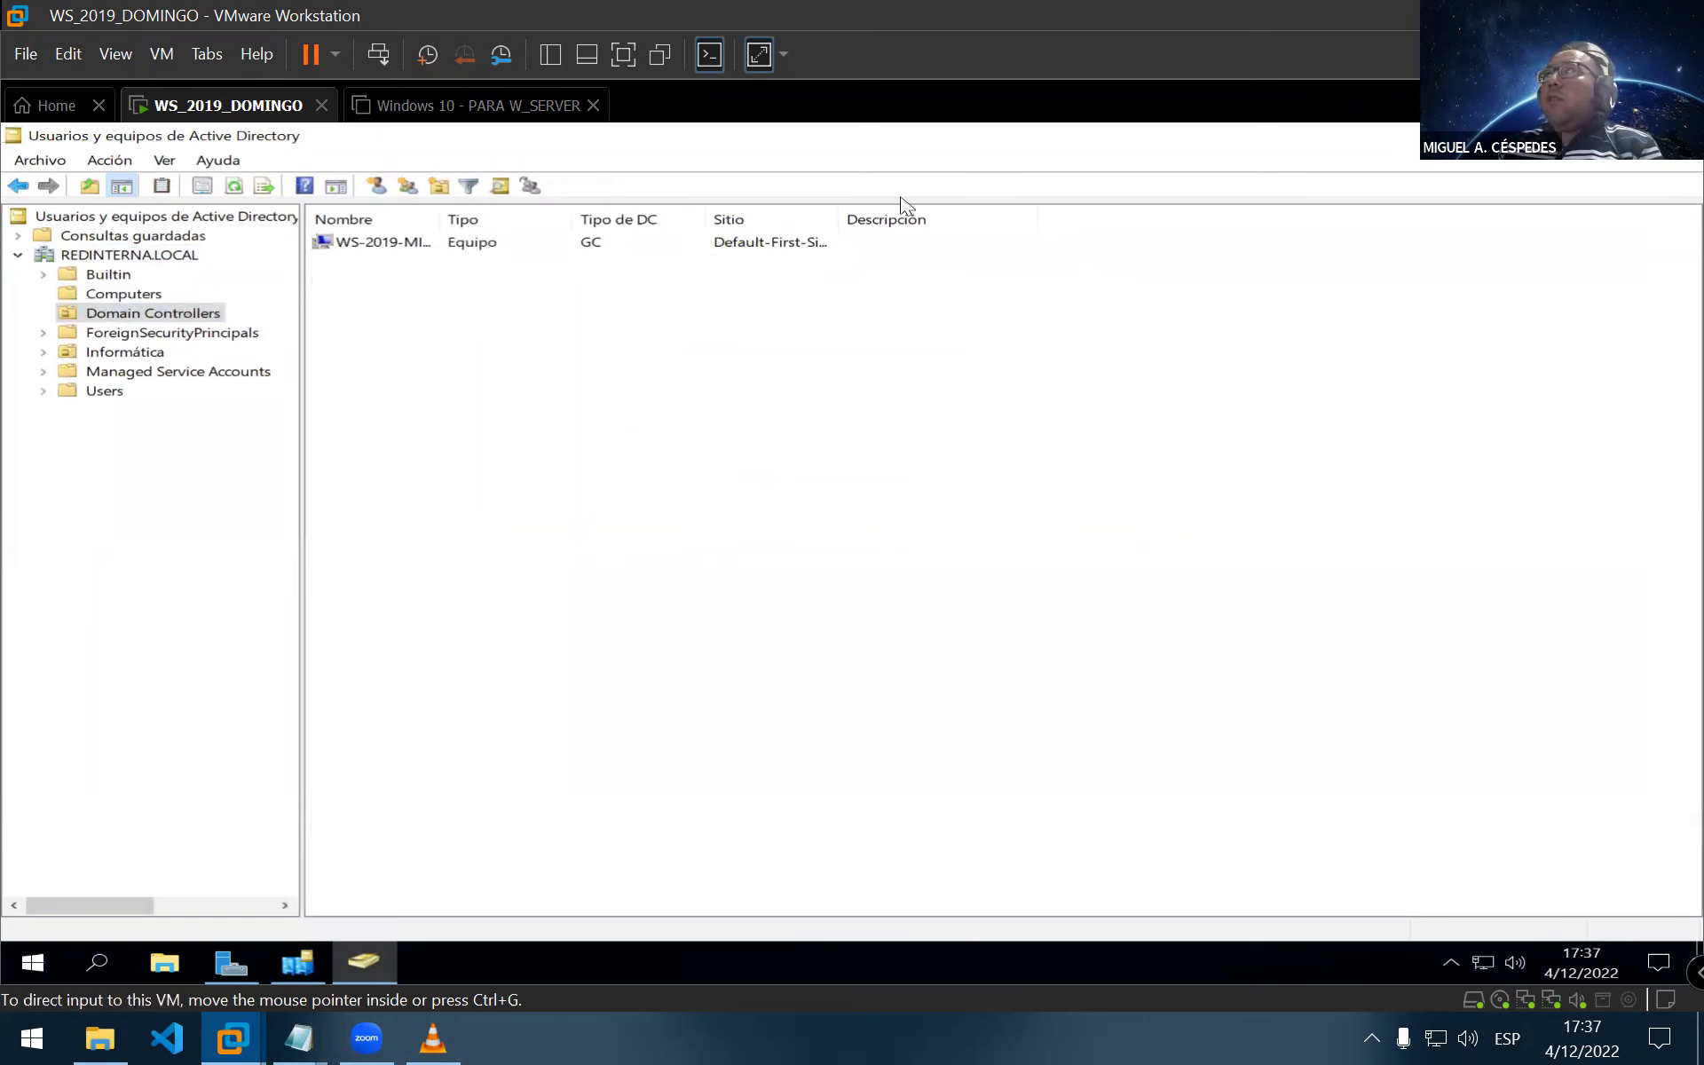
double_click(443, 215)
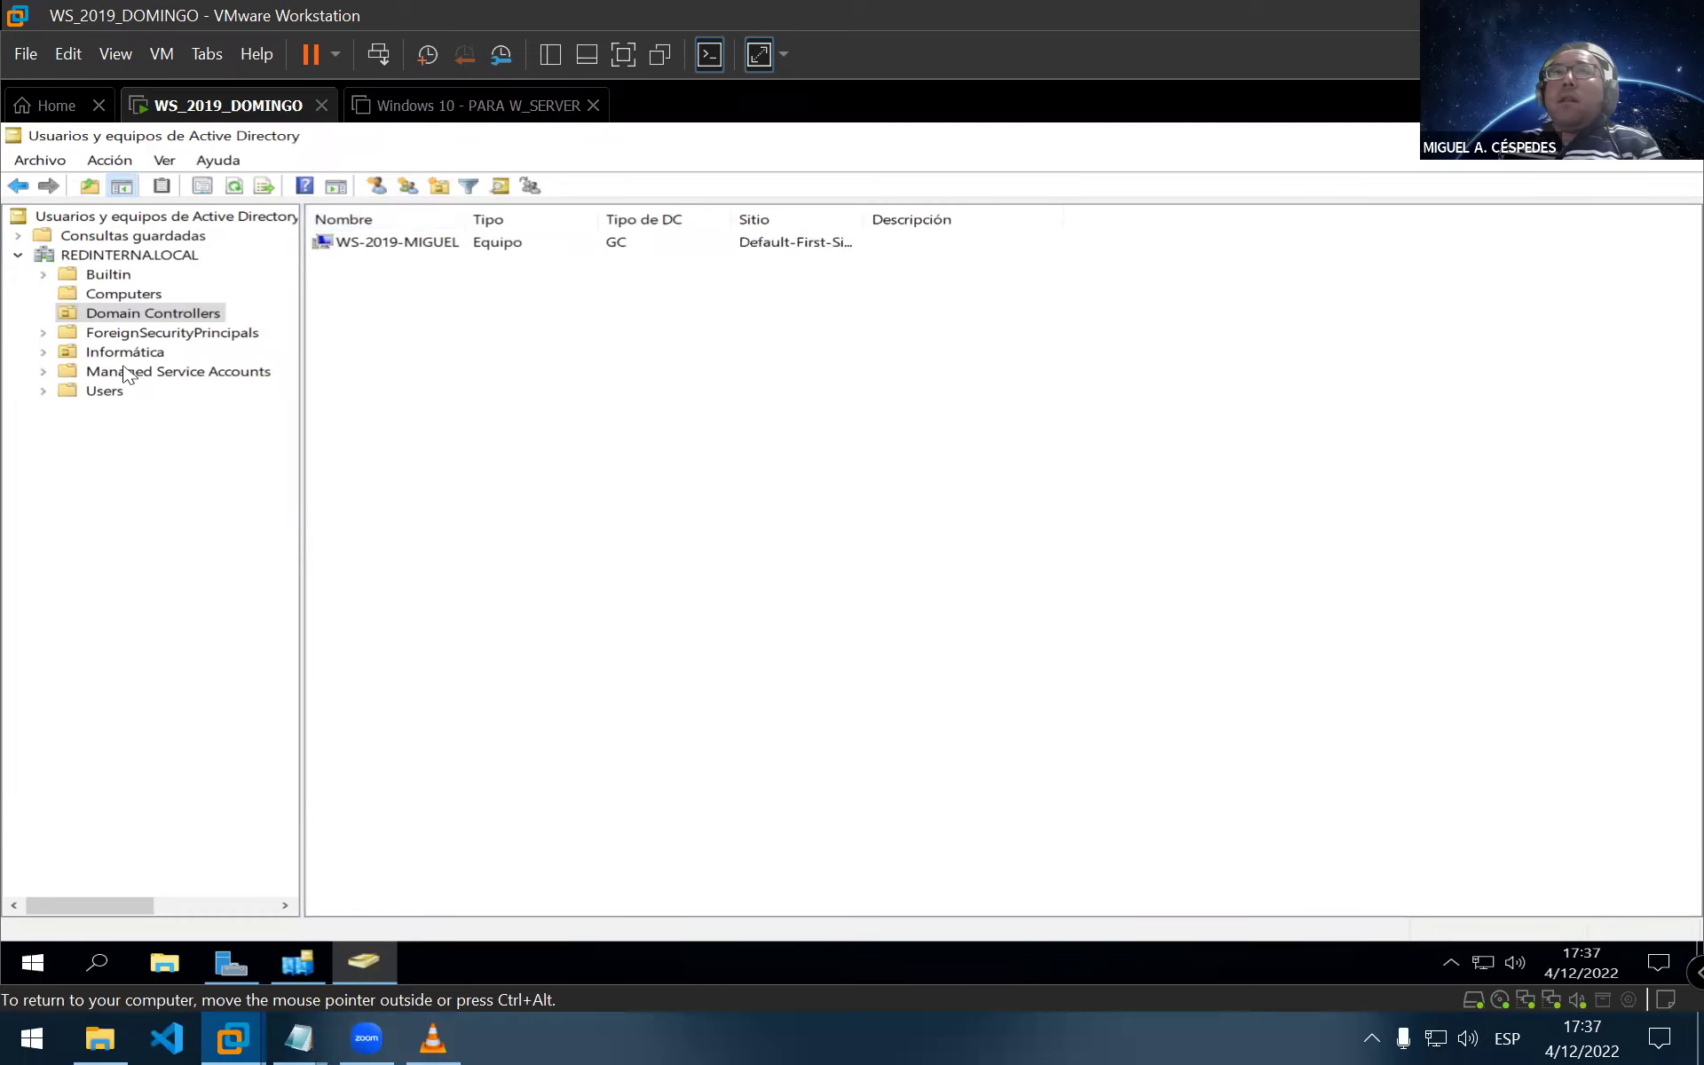
Browse the Informática unit, Users, Equipos_Informática and Usuarios_Informática, then collapse Informática
left_click(98, 352)
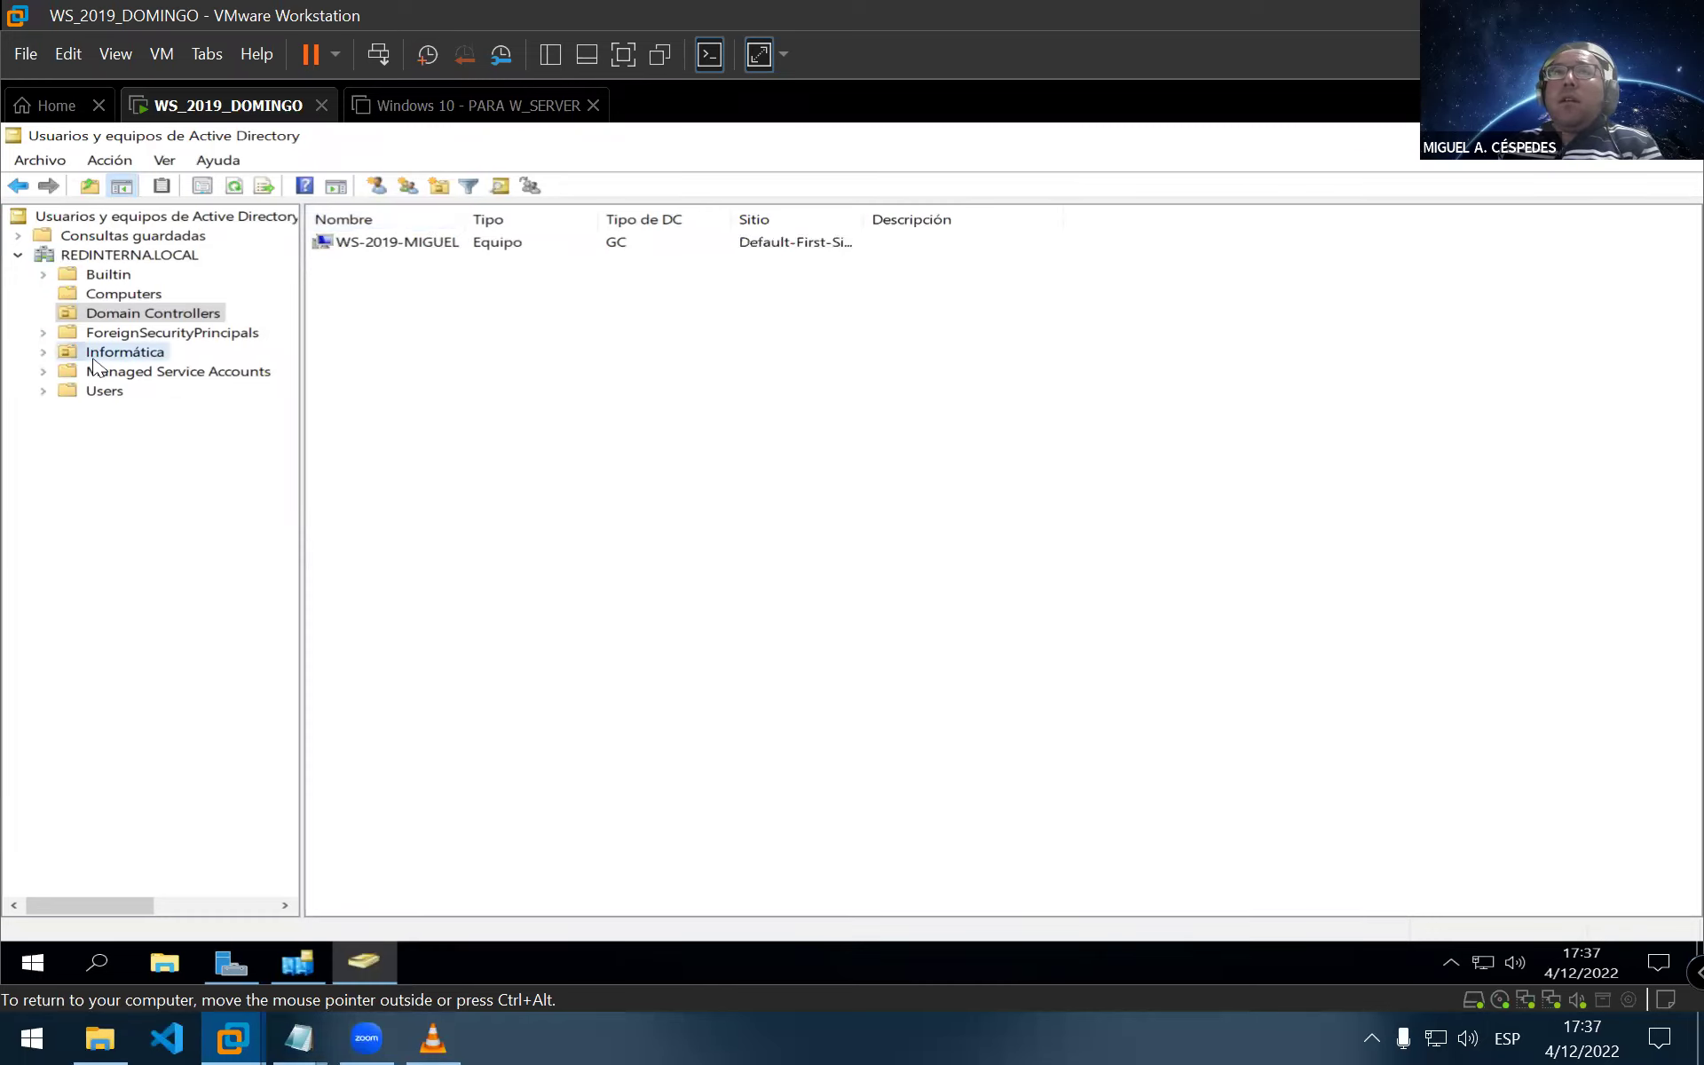
left_click(44, 352)
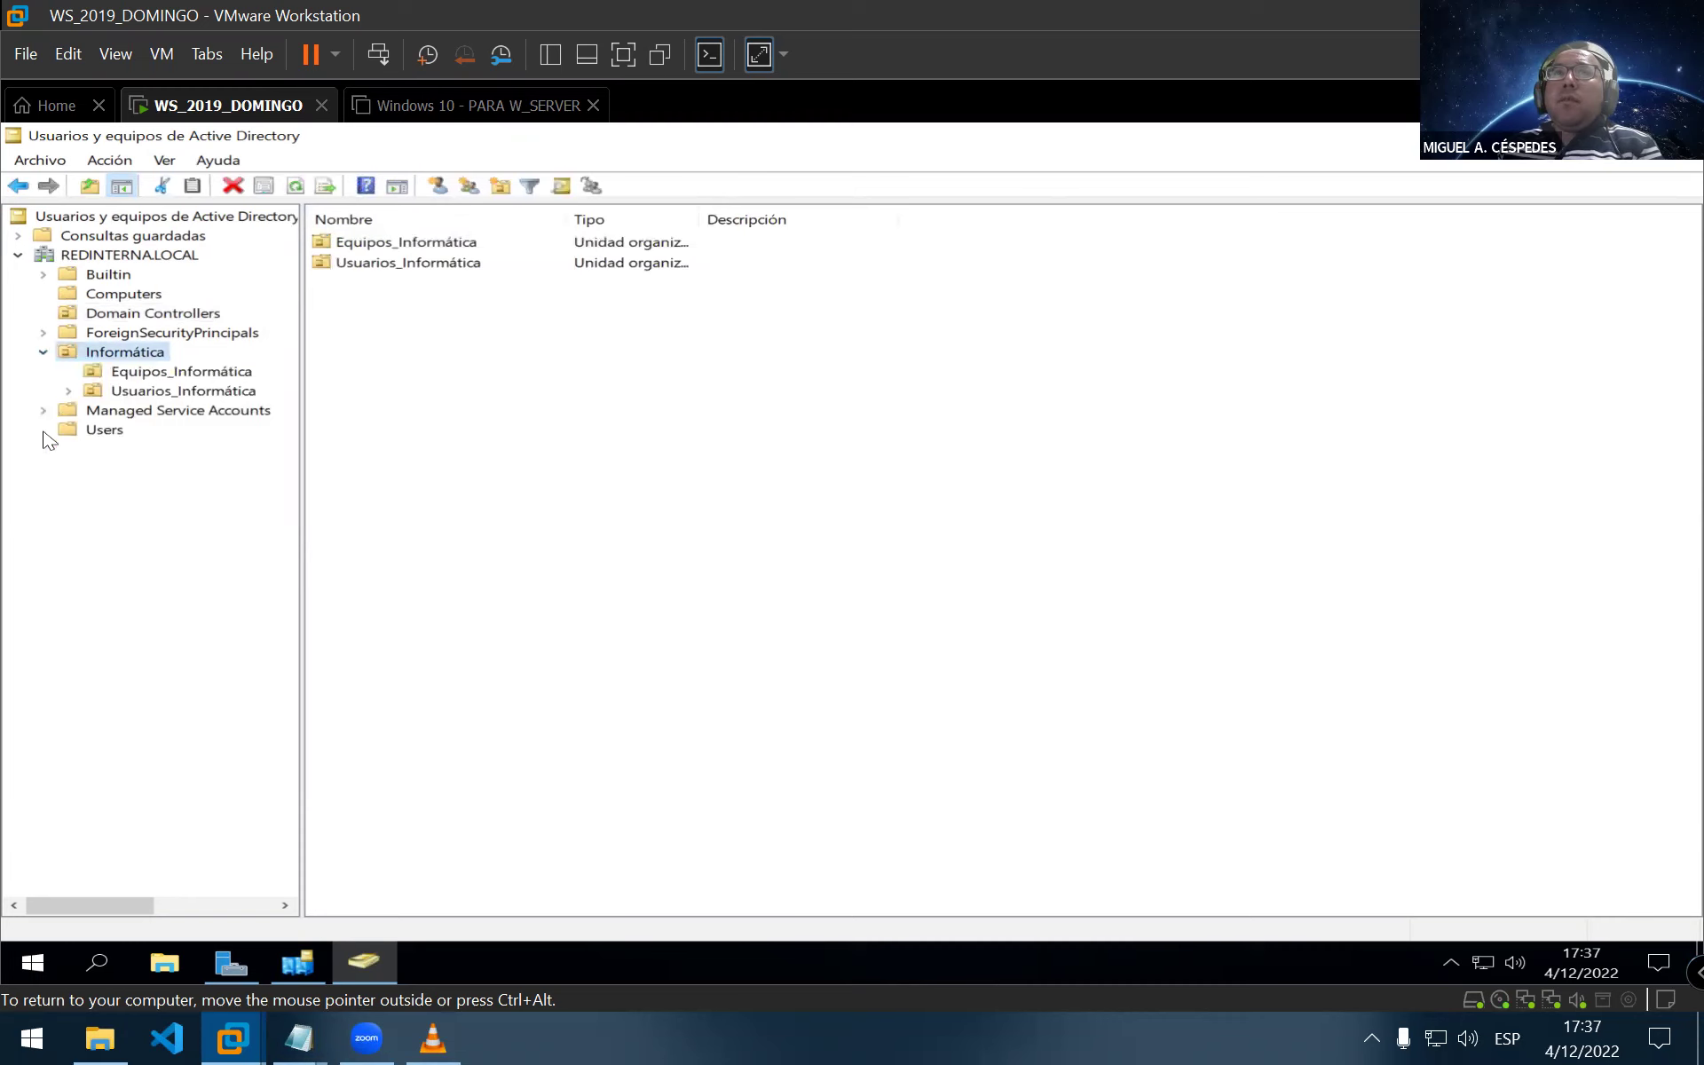
left_click(89, 431)
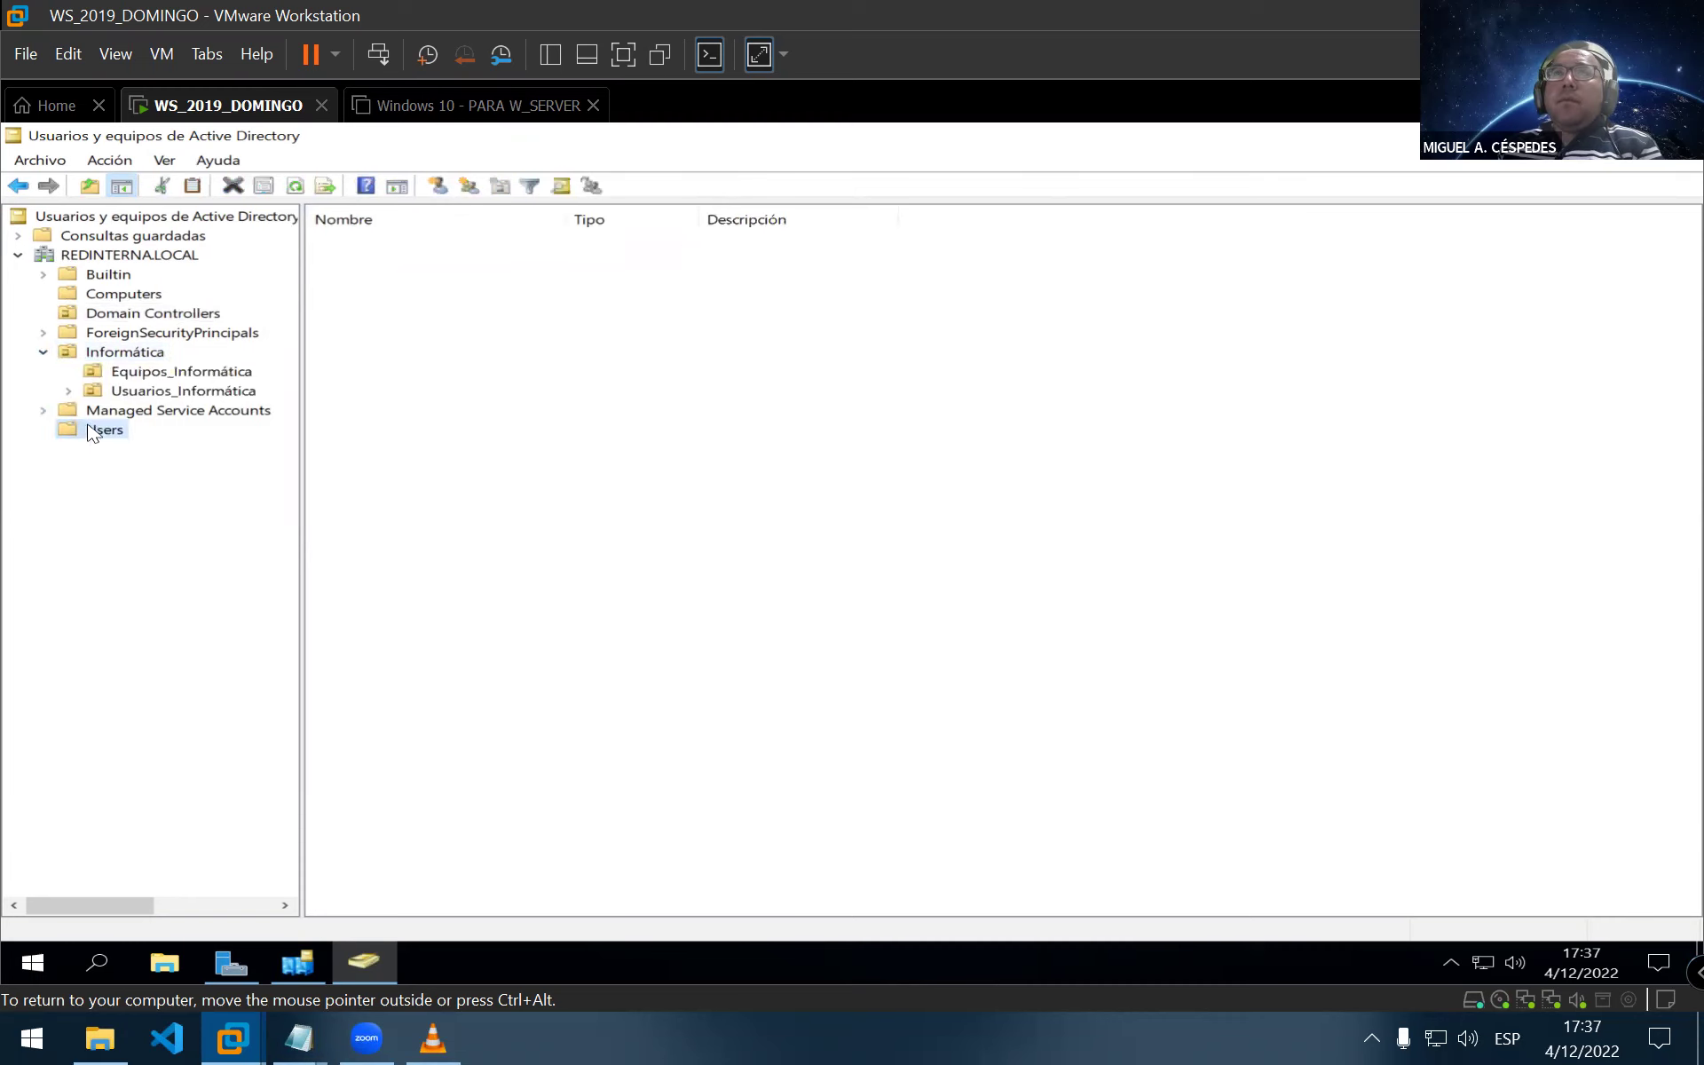
double_click(566, 219)
left_click(98, 377)
left_click(222, 395)
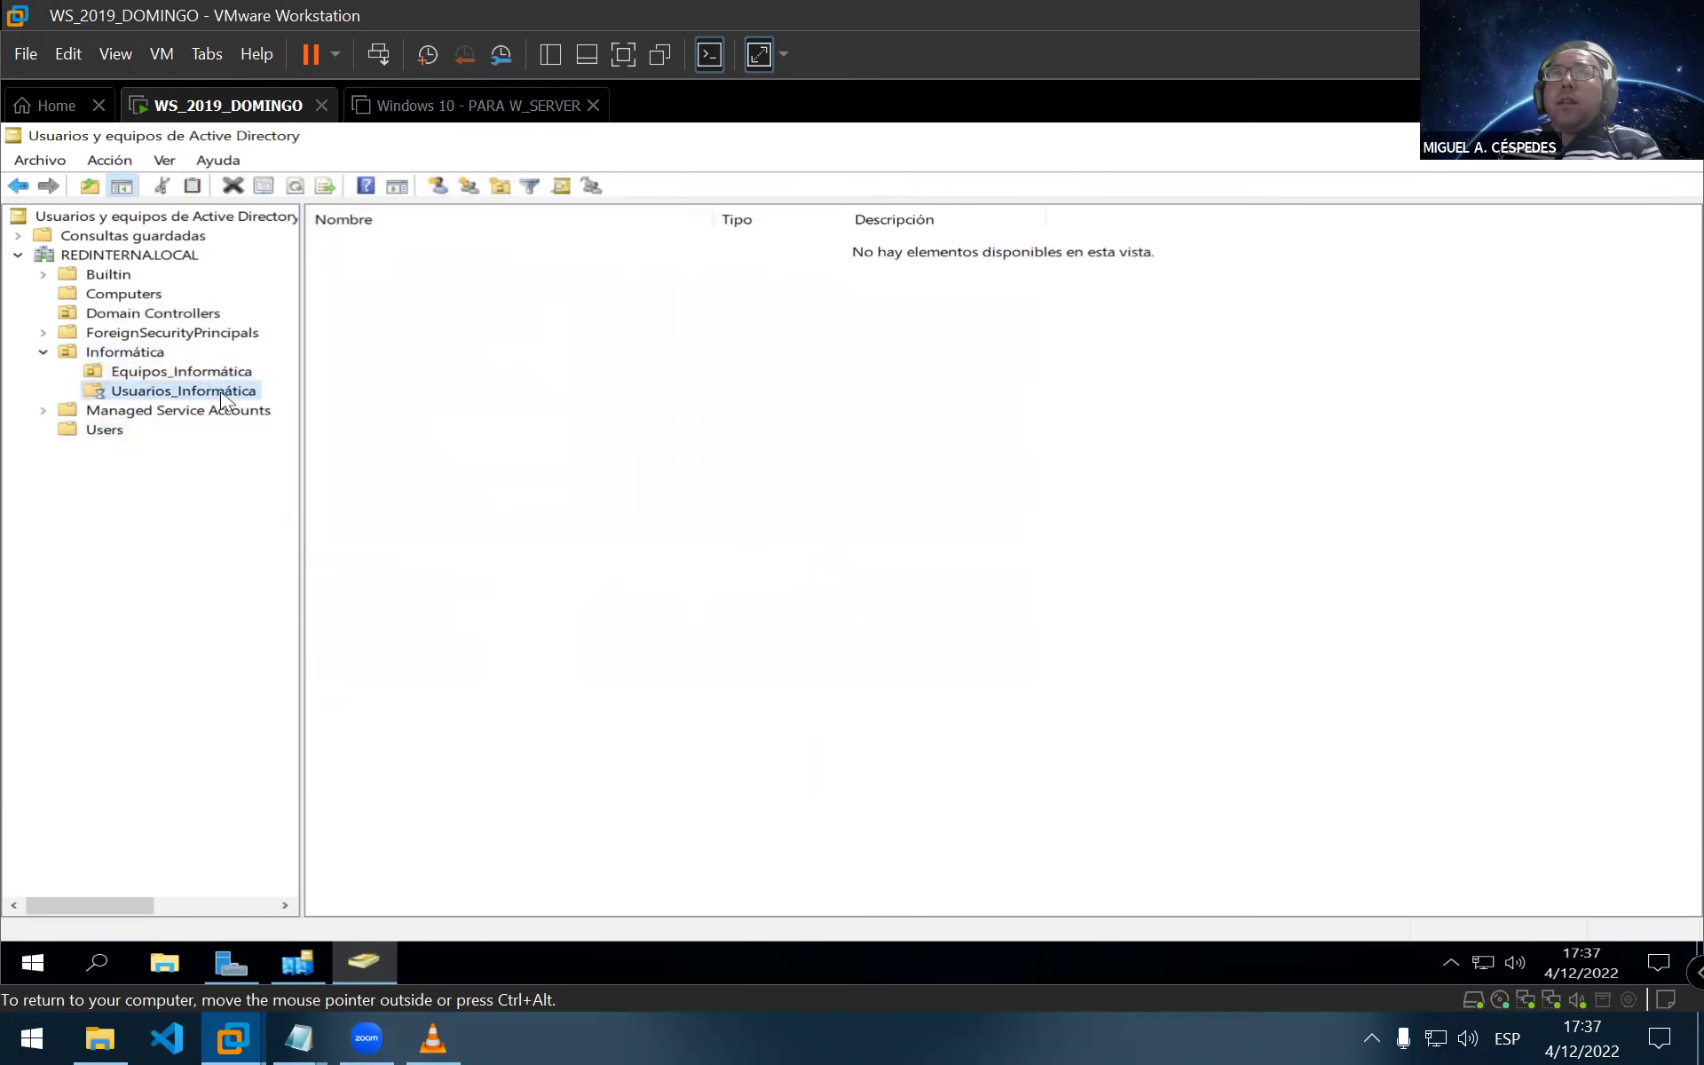
left_click(163, 378)
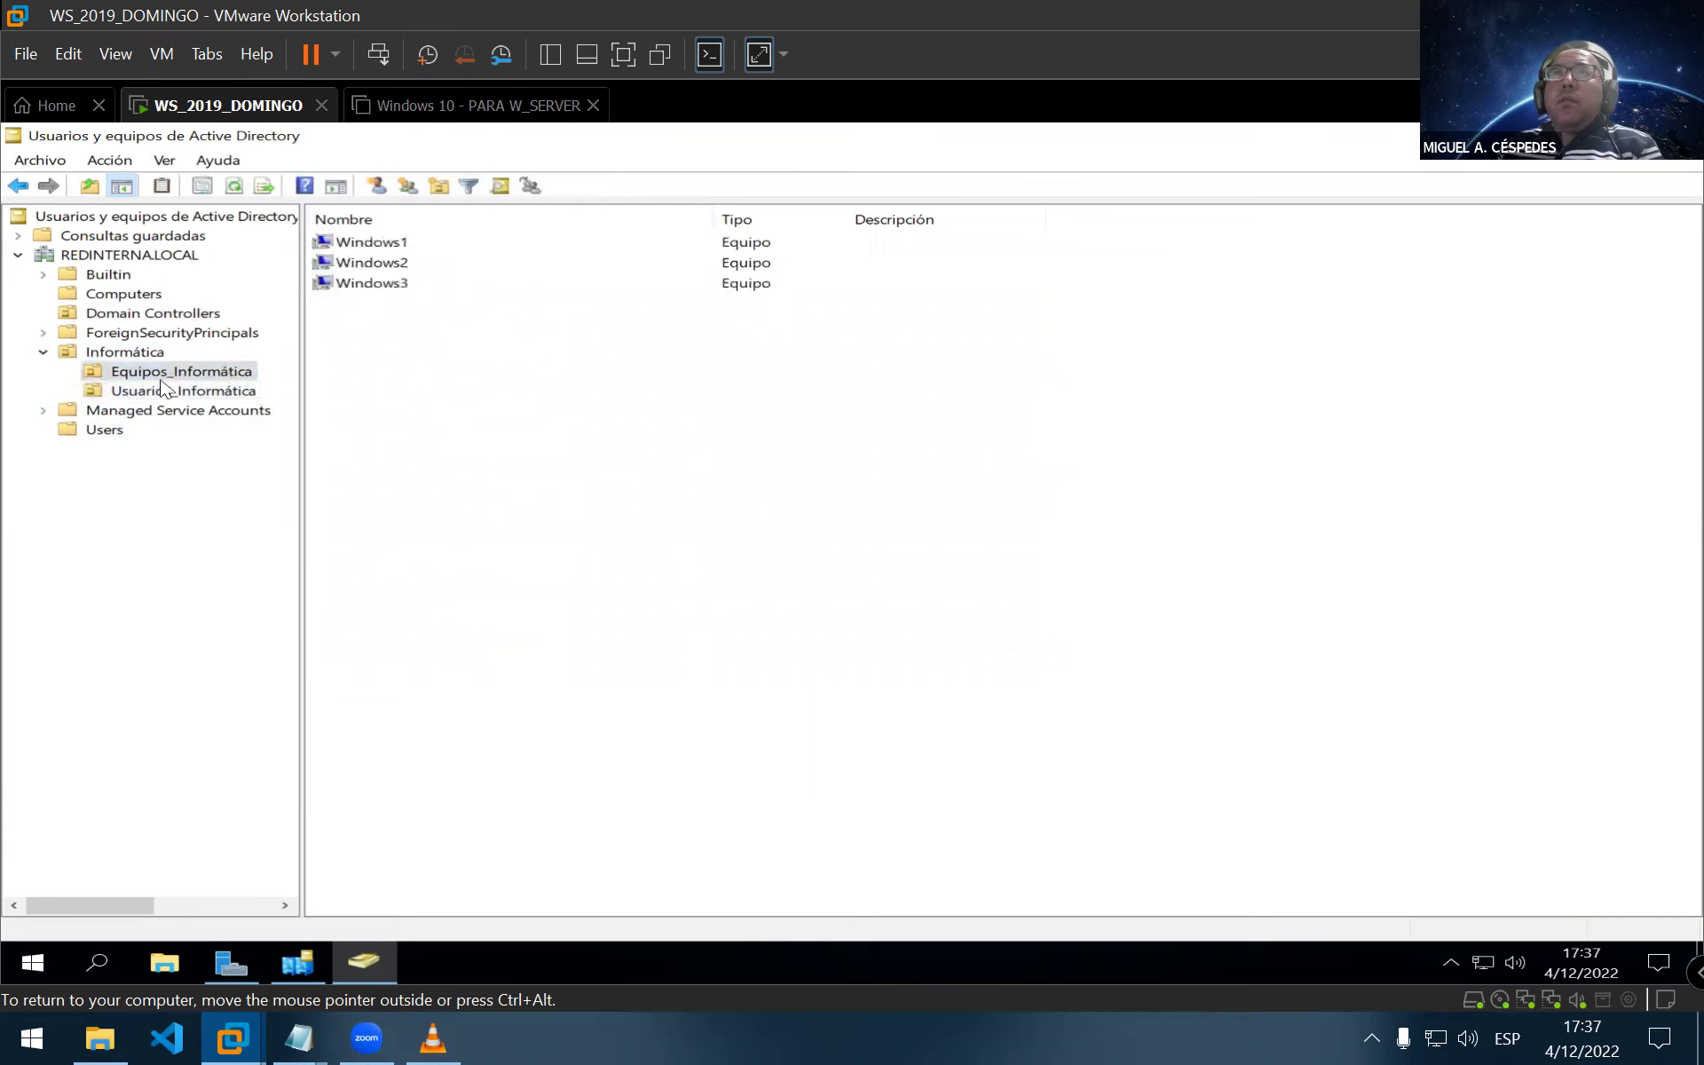
left_click(44, 353)
Inspect the REDINTERNA.LOCAL domain properties, including the managed-by tab, and cancel without changes
left_click(123, 254)
right_click(123, 255)
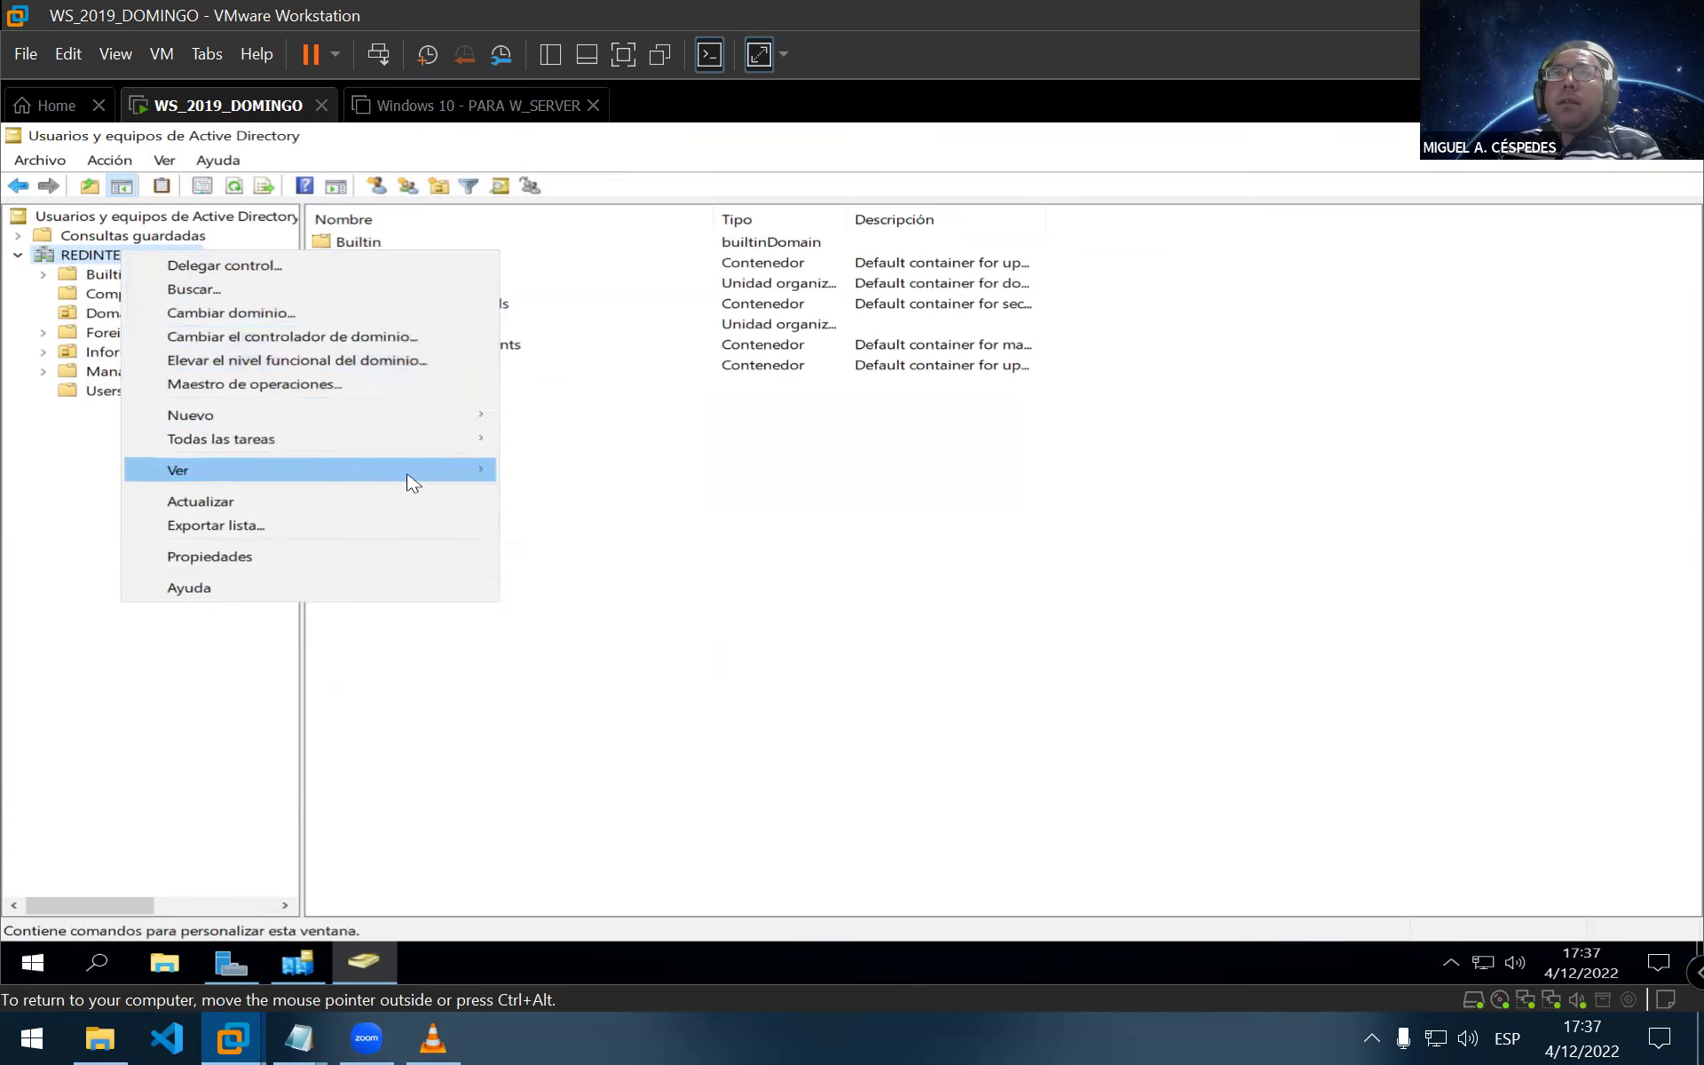
left_click(388, 556)
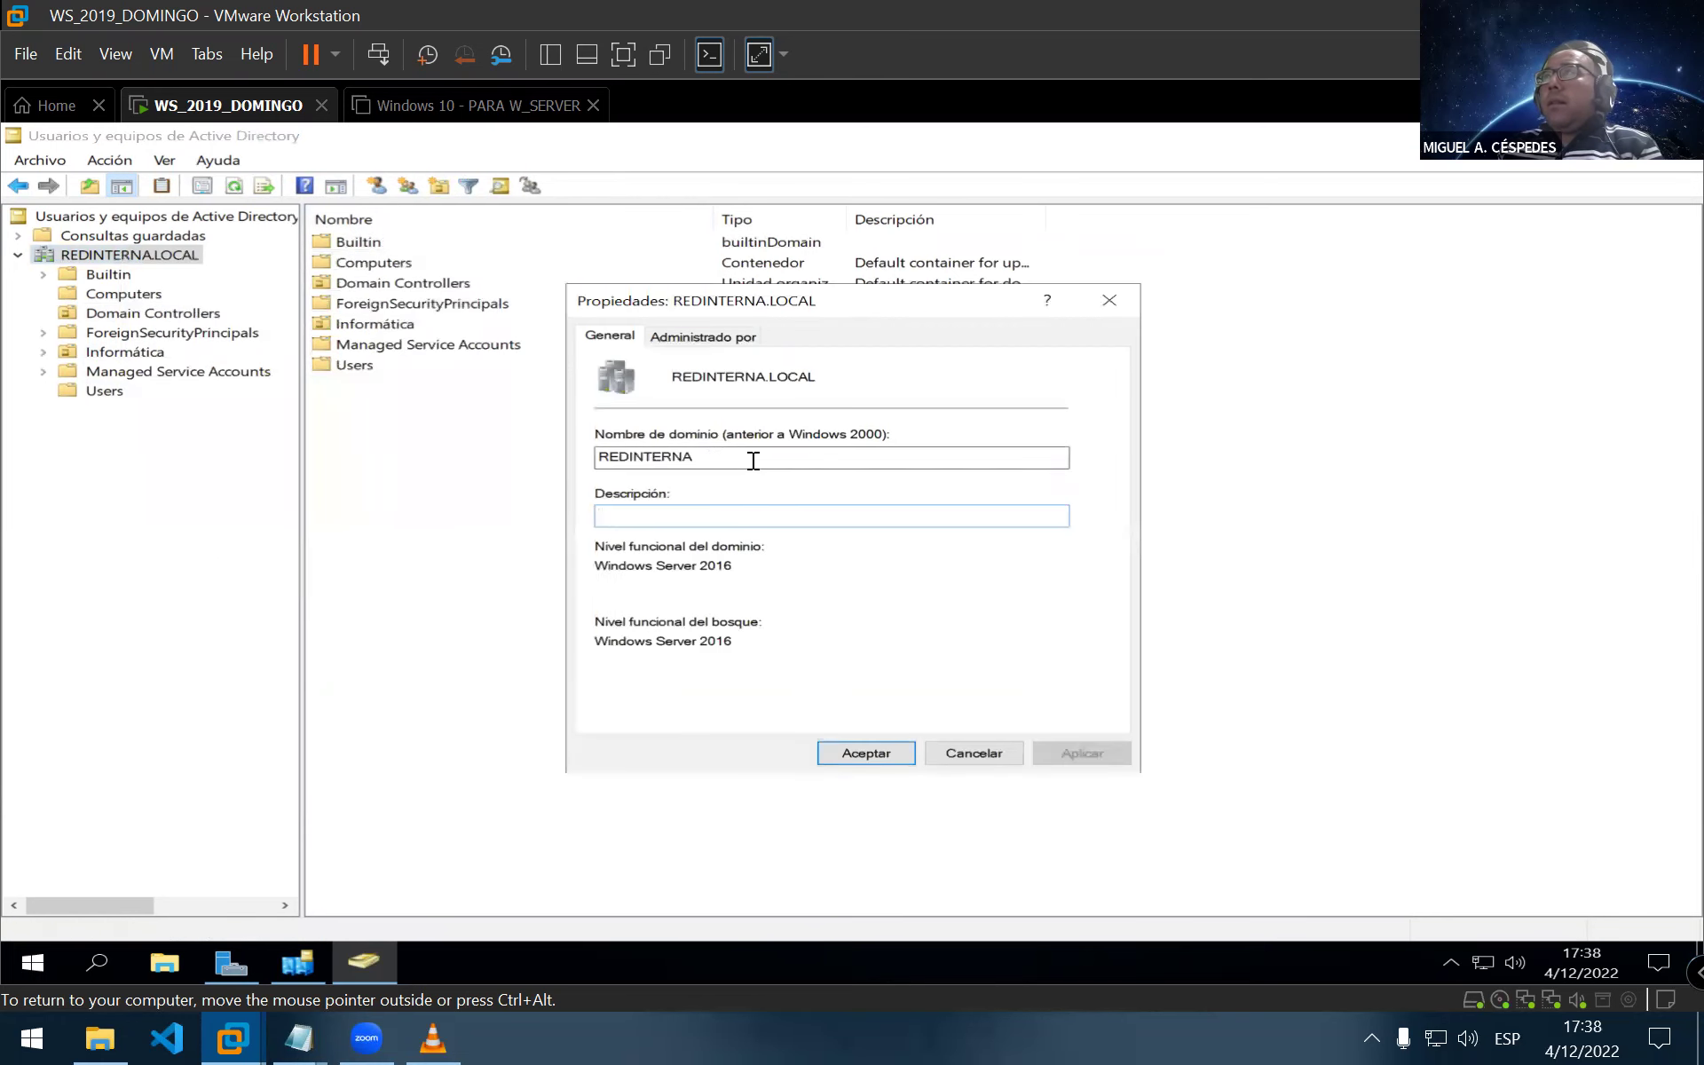
left_click(719, 336)
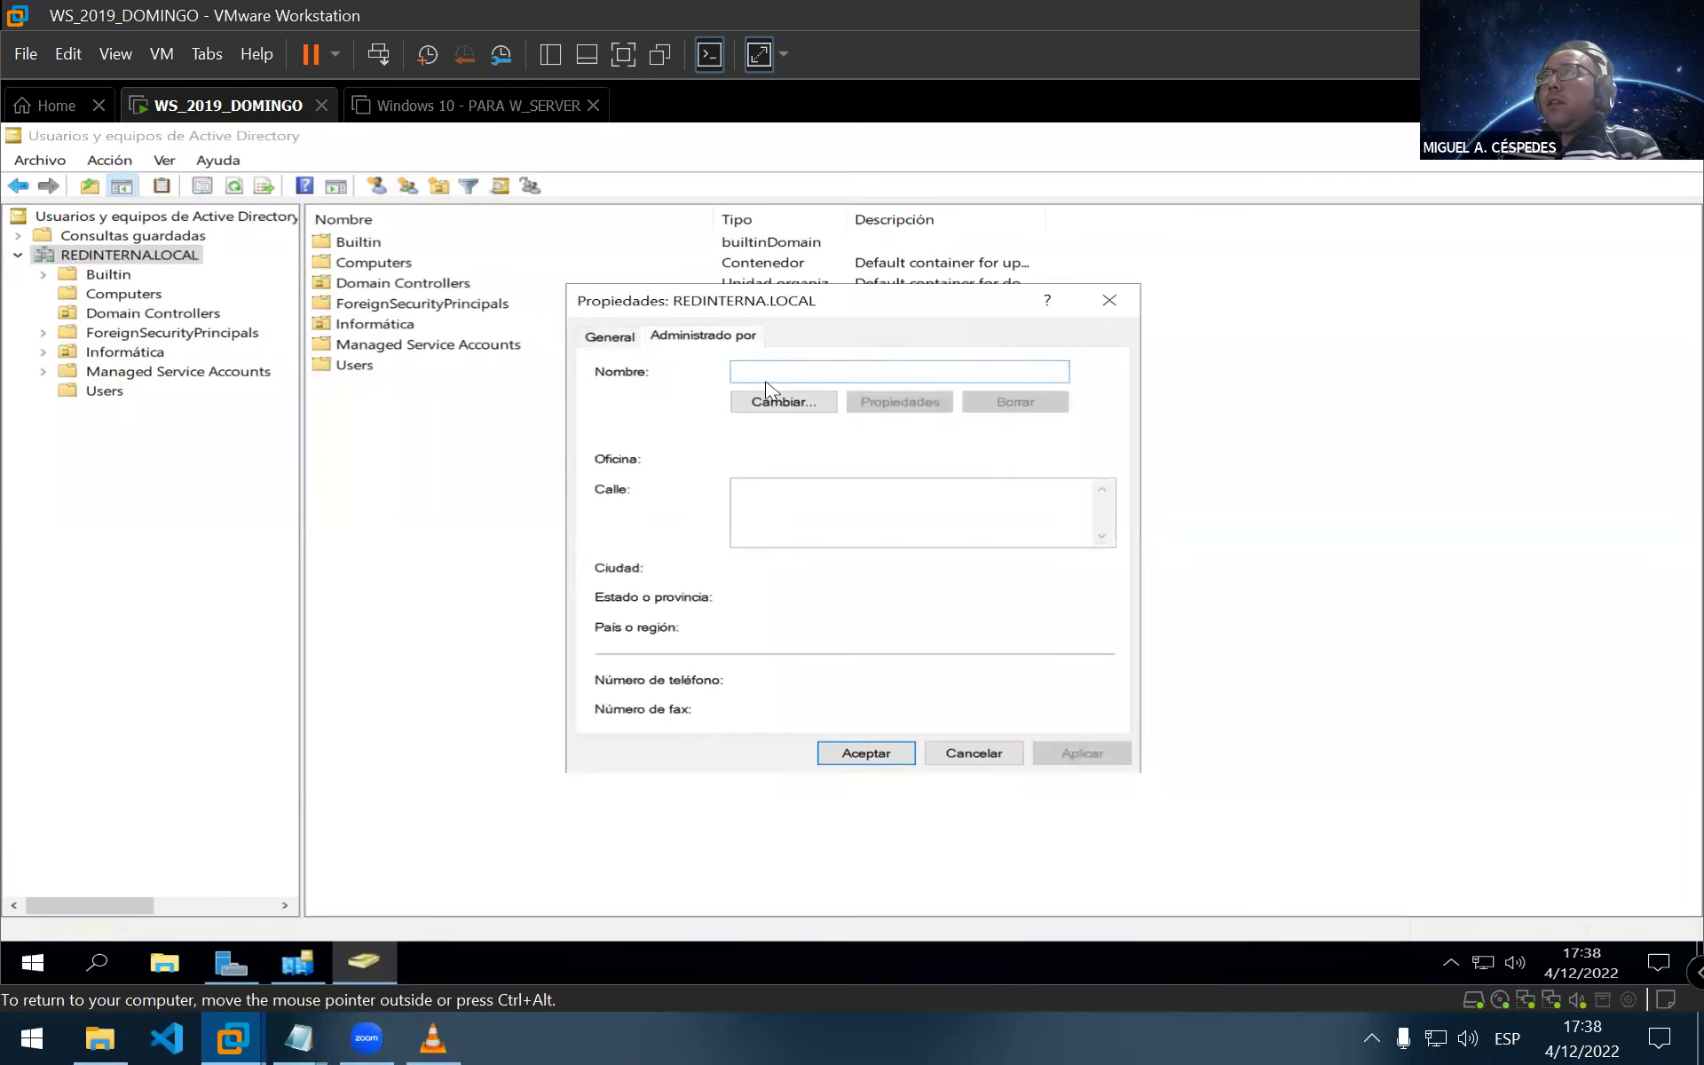
left_click(958, 752)
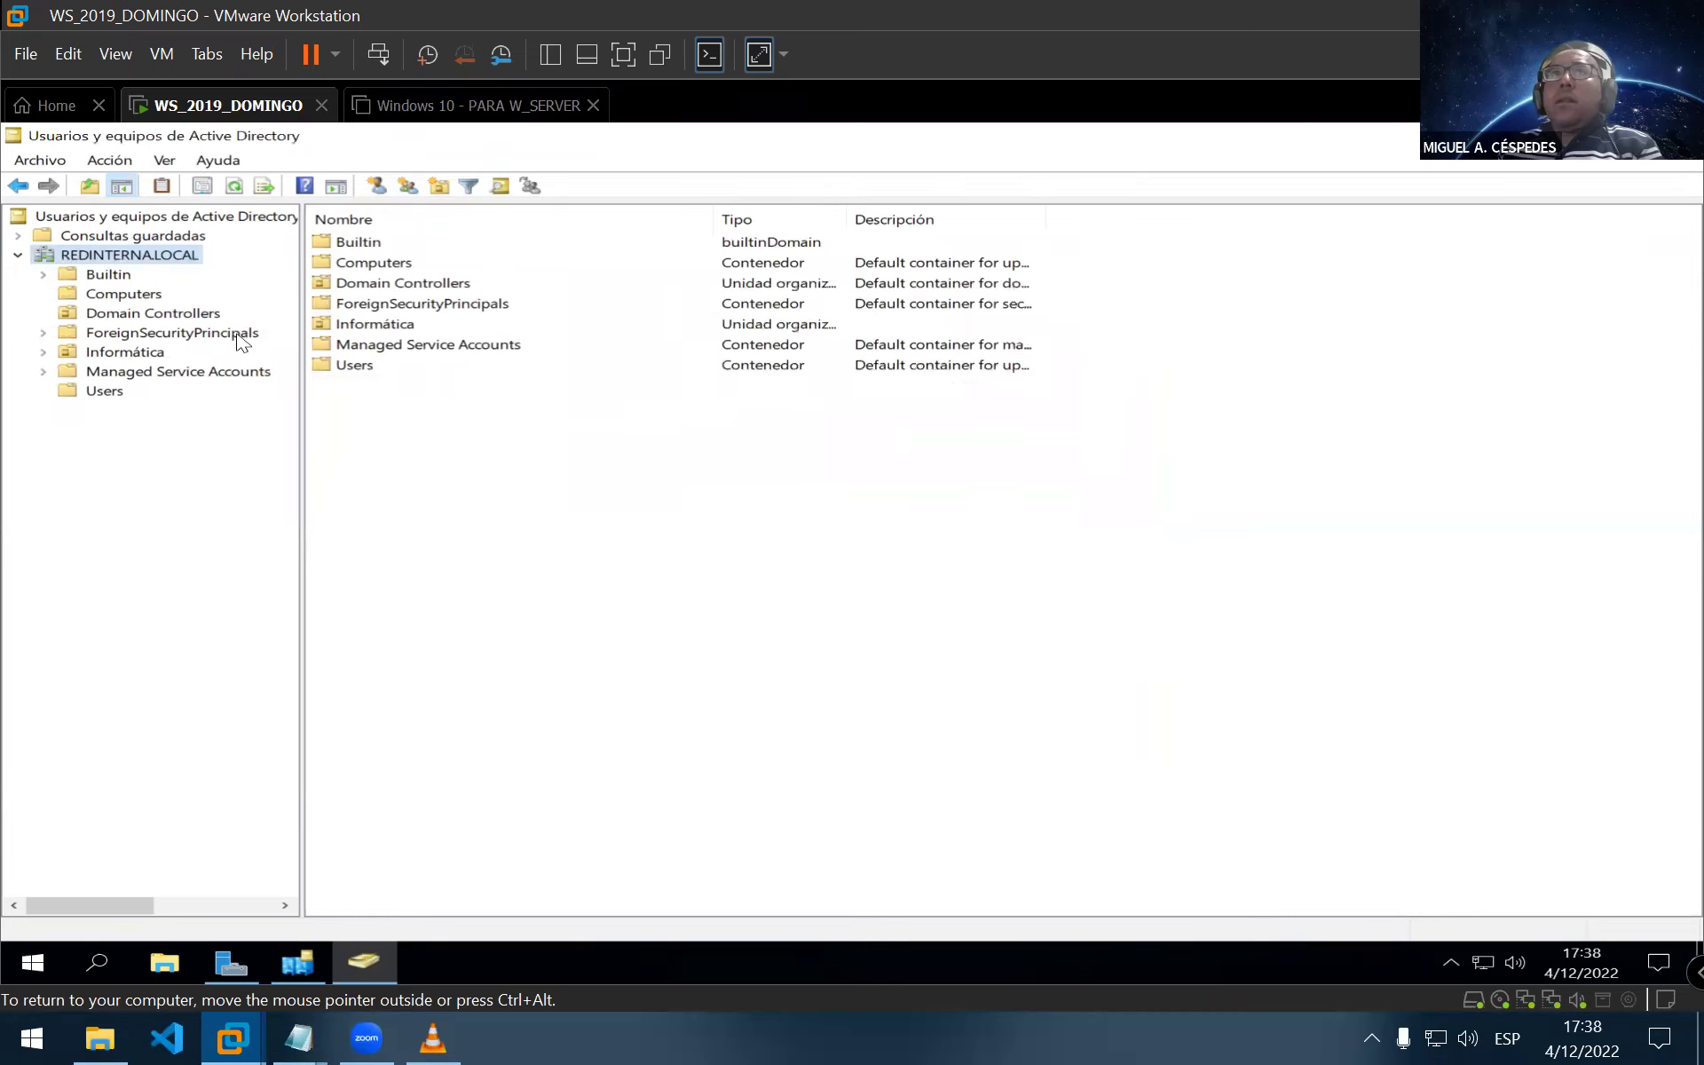
Refresh the domain view and close Active Directory Users and Computers
right_click(189, 257)
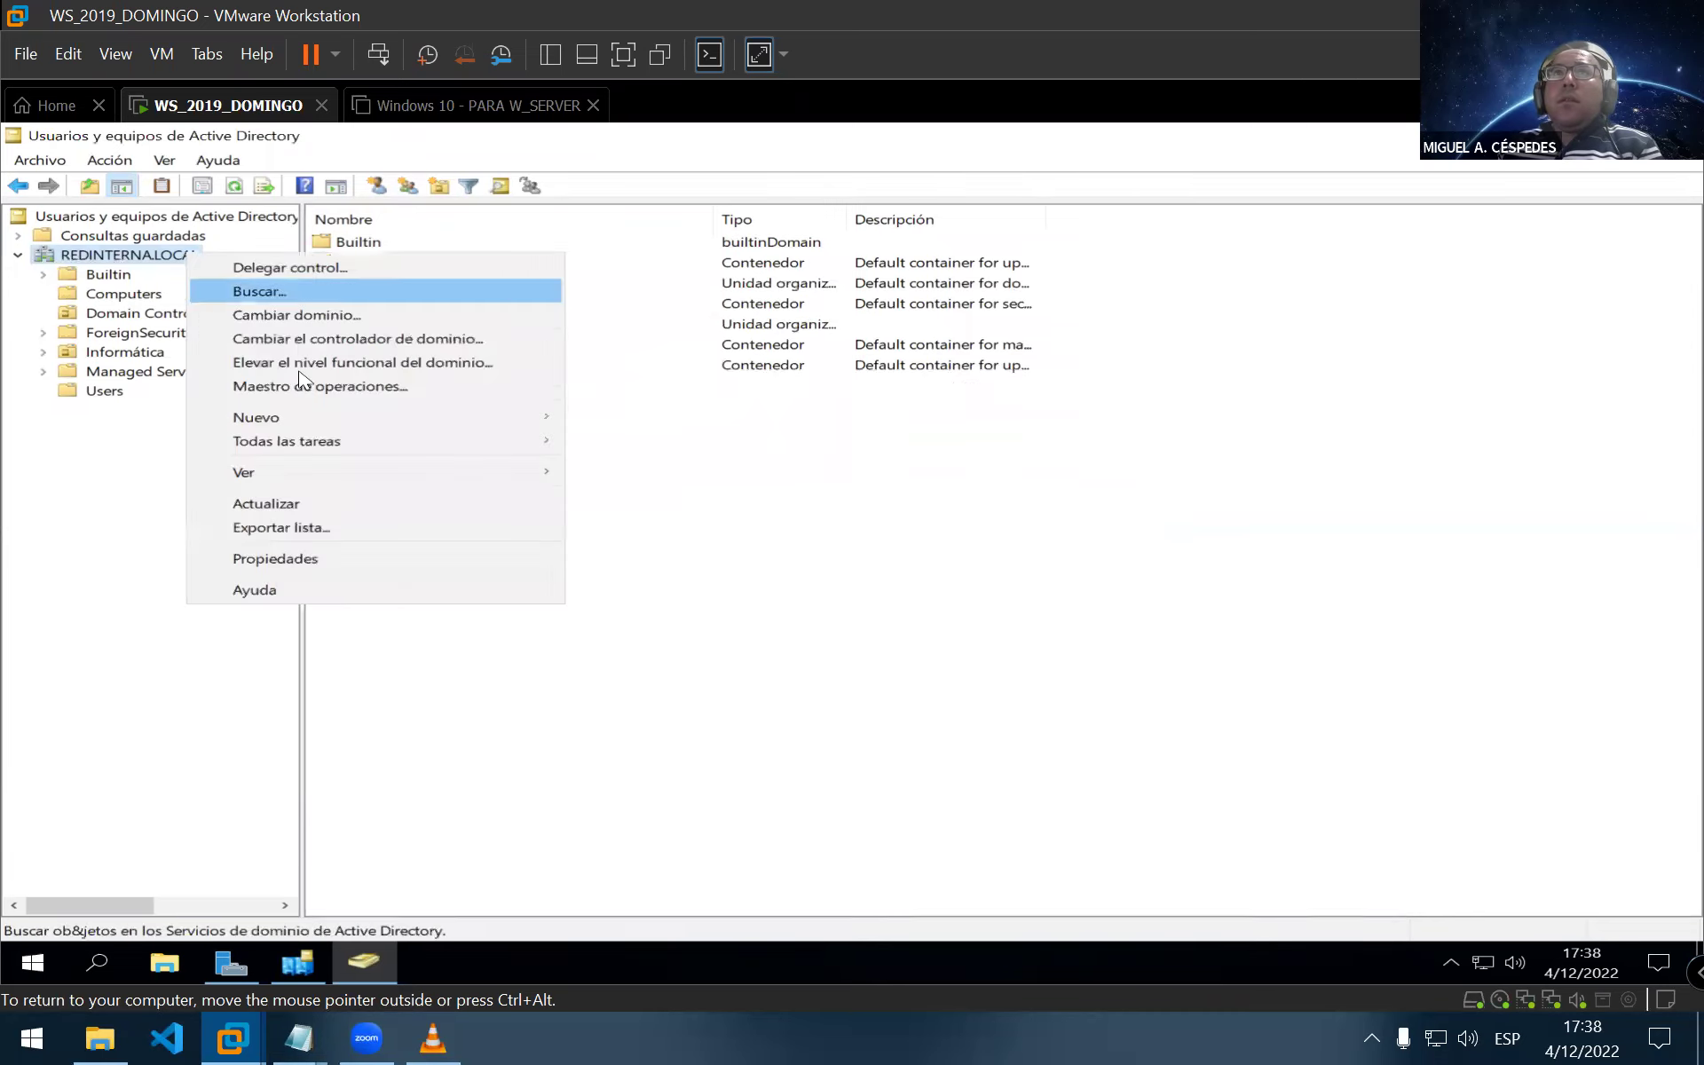
mouse_move(387, 455)
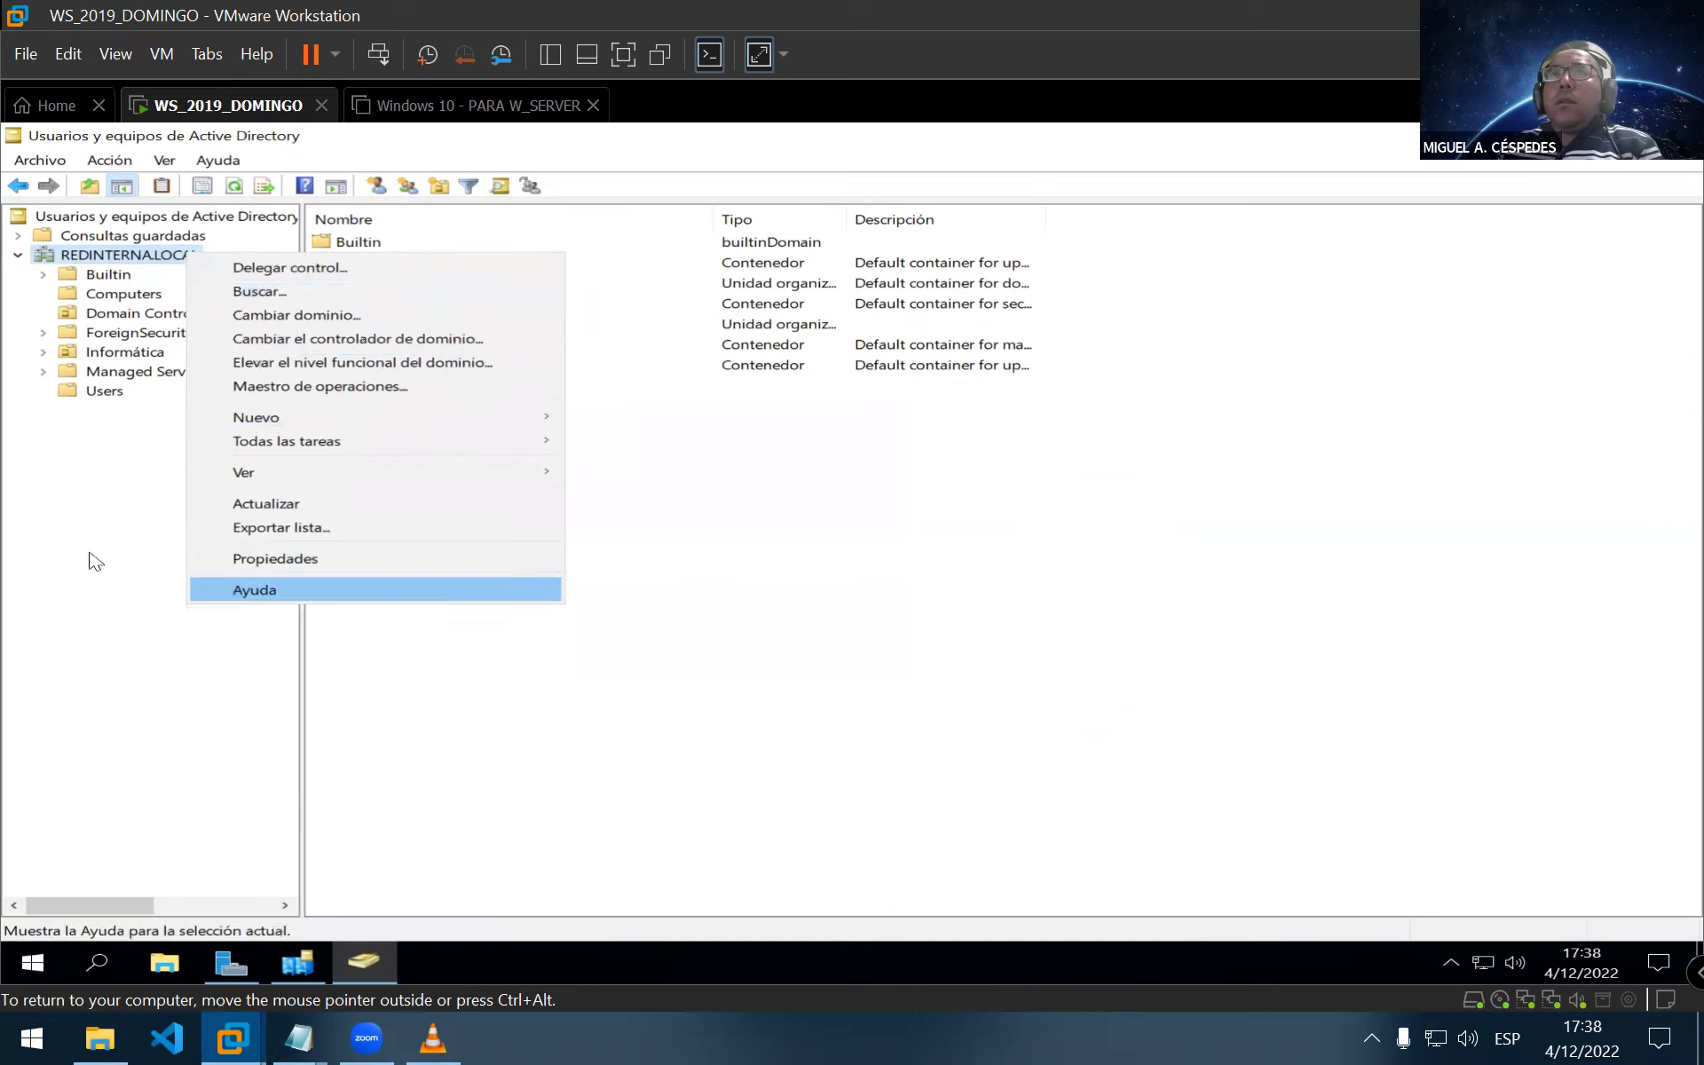
left_click(318, 498)
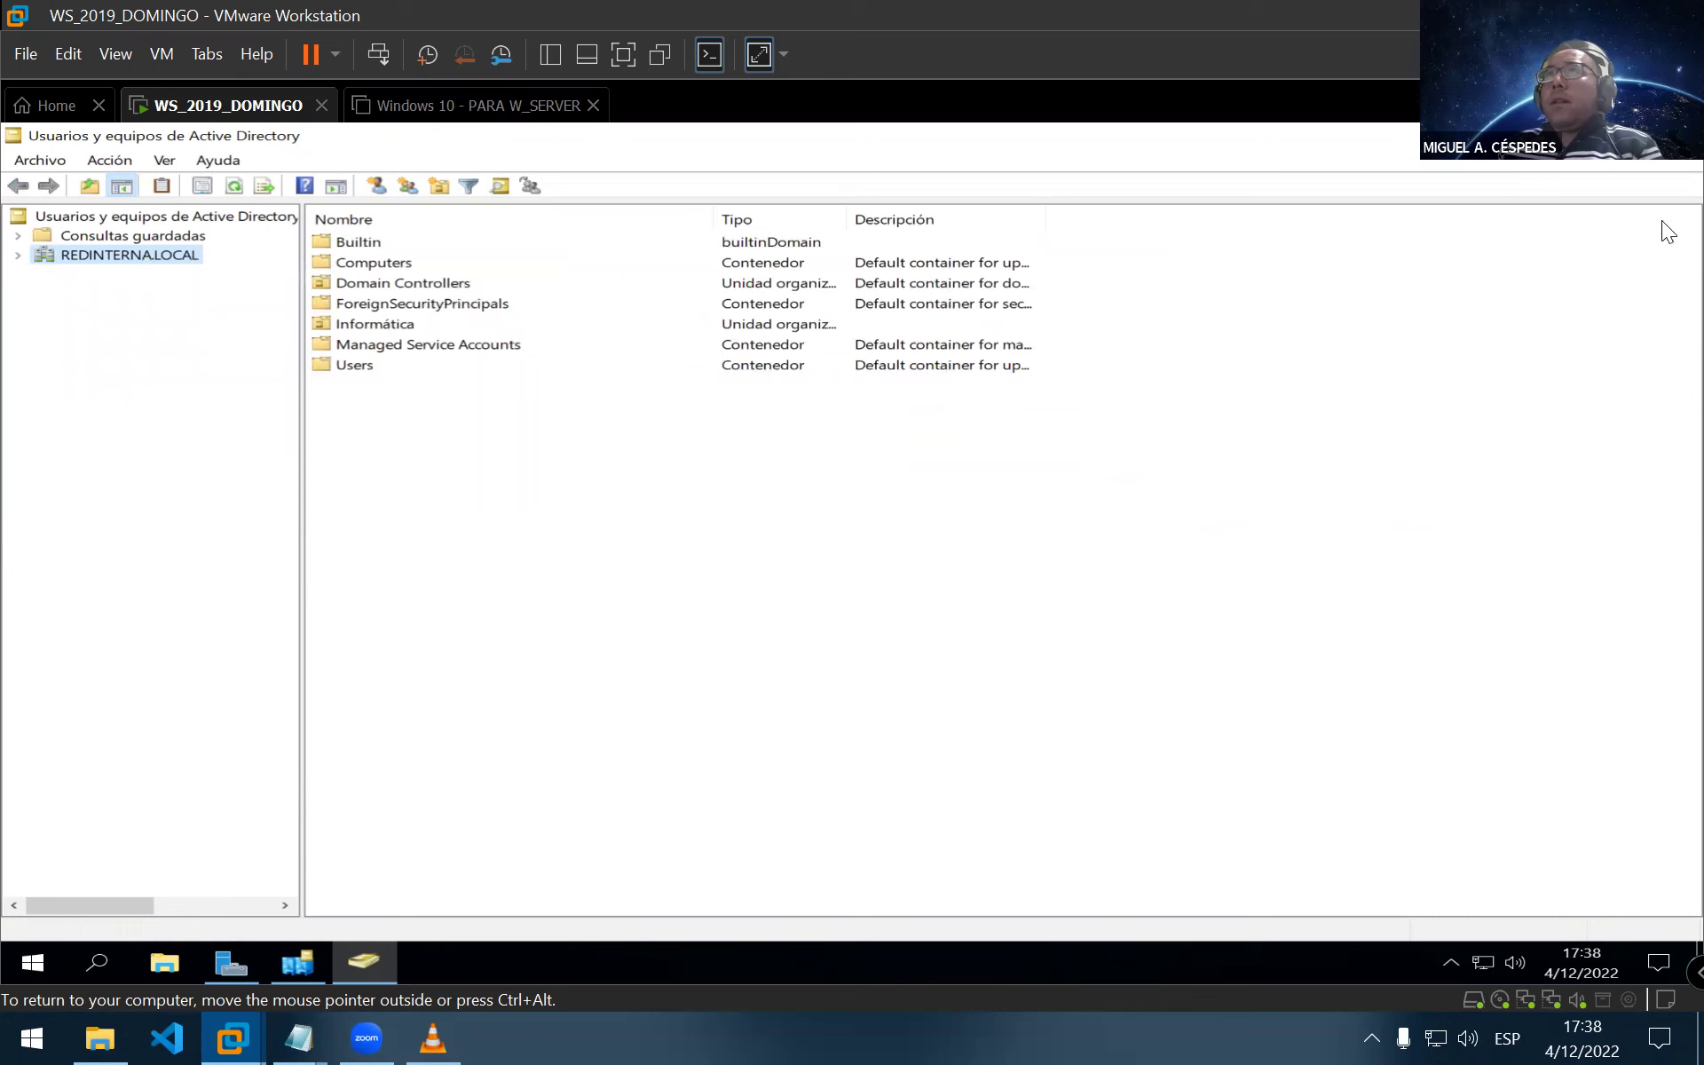
left_click(1680, 134)
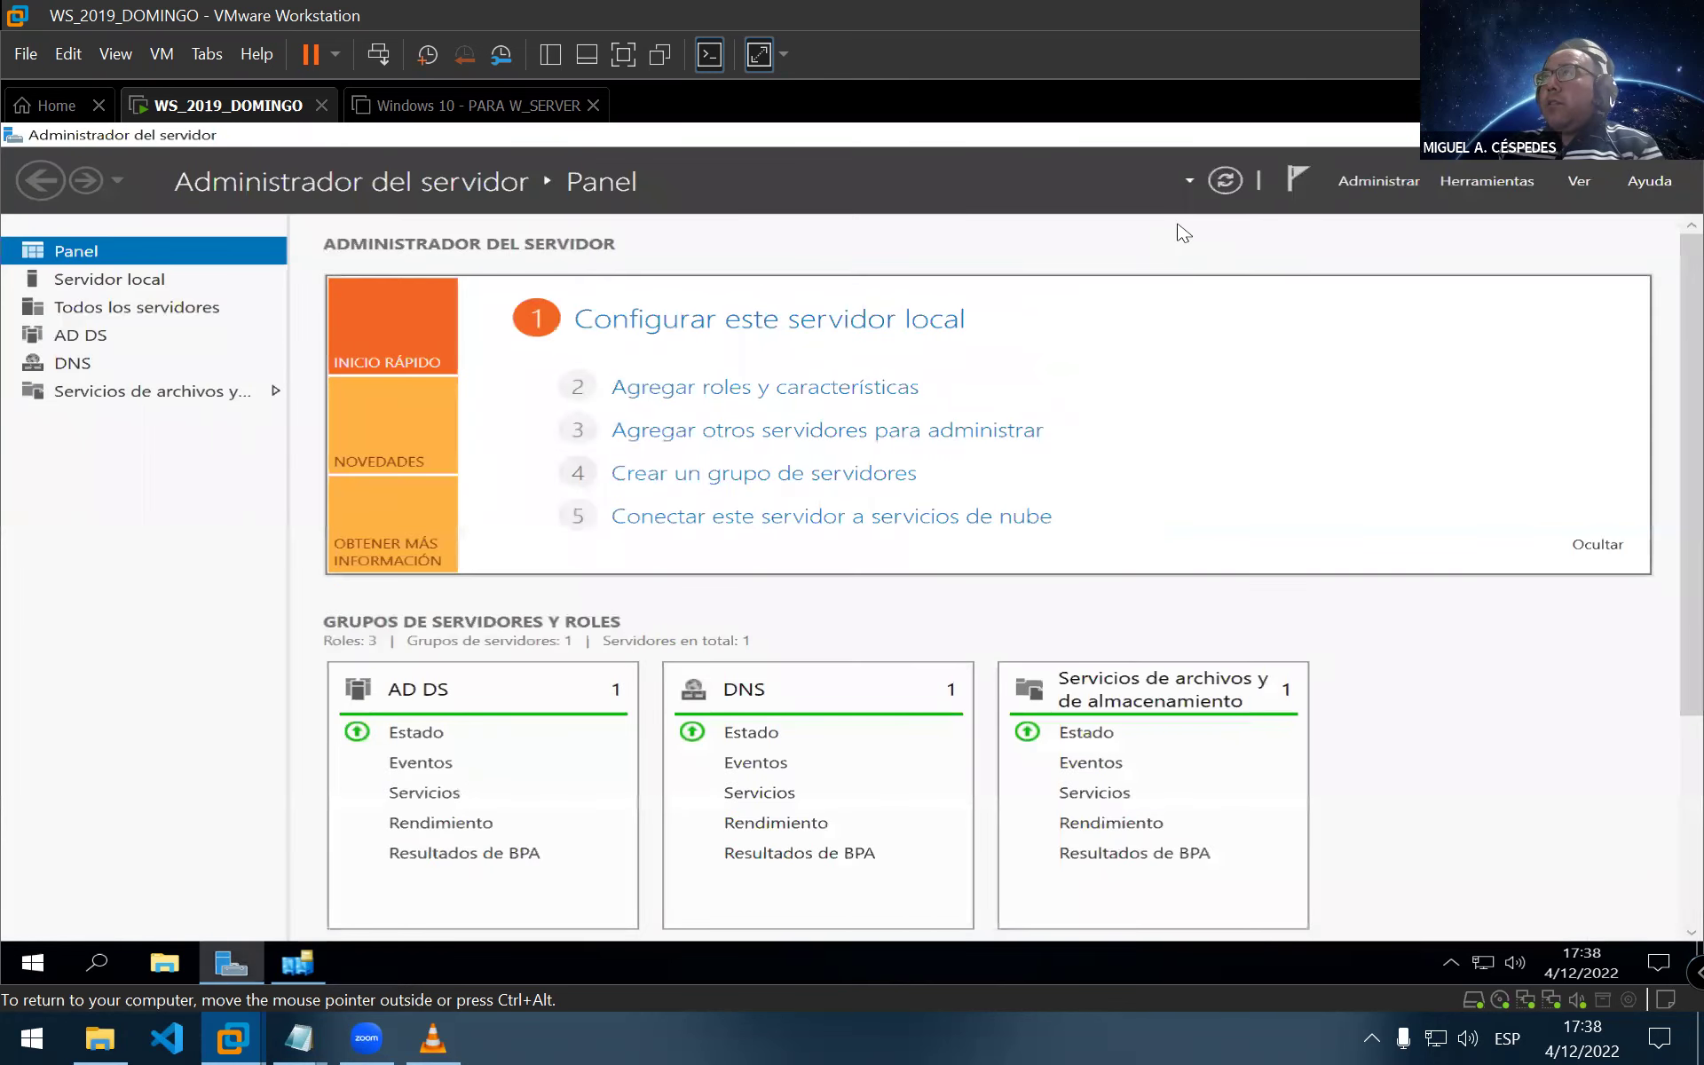
Close Server Manager and show the Default-First-Site-Name site in Sites and Services, widening the Nombre and Tipo columns
left_click(1680, 135)
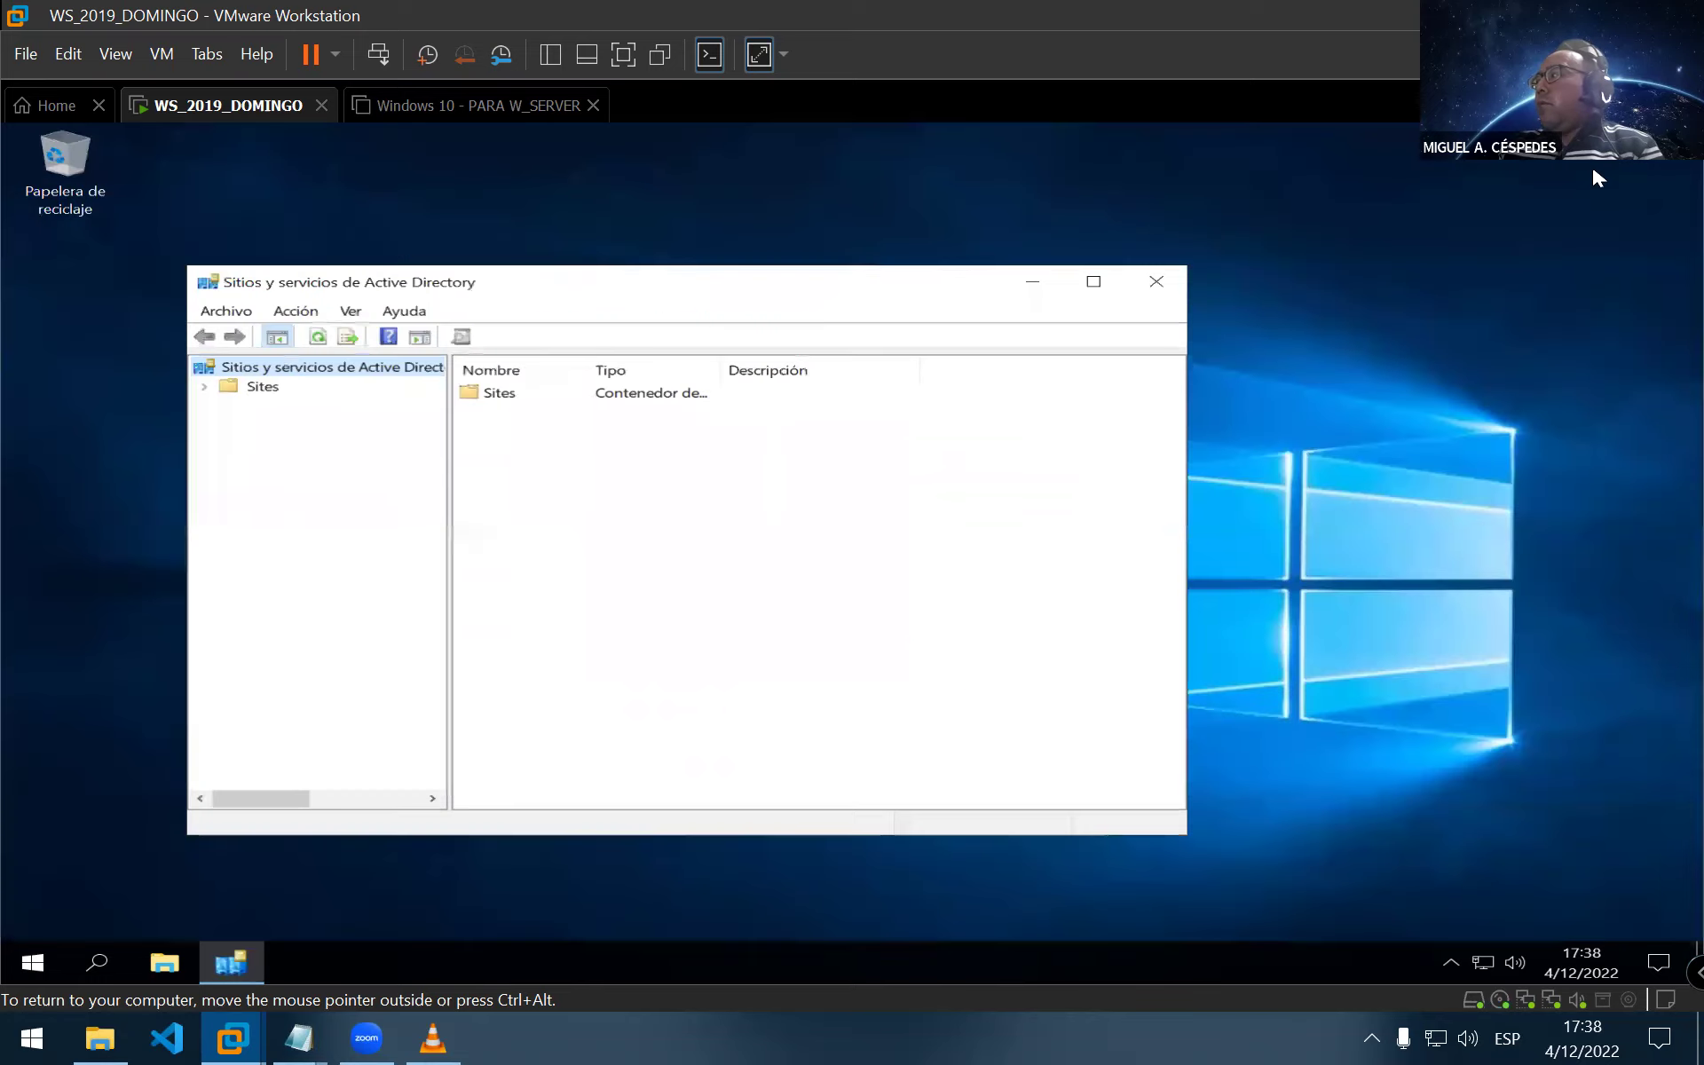
left_click_drag(719, 282, 629, 264)
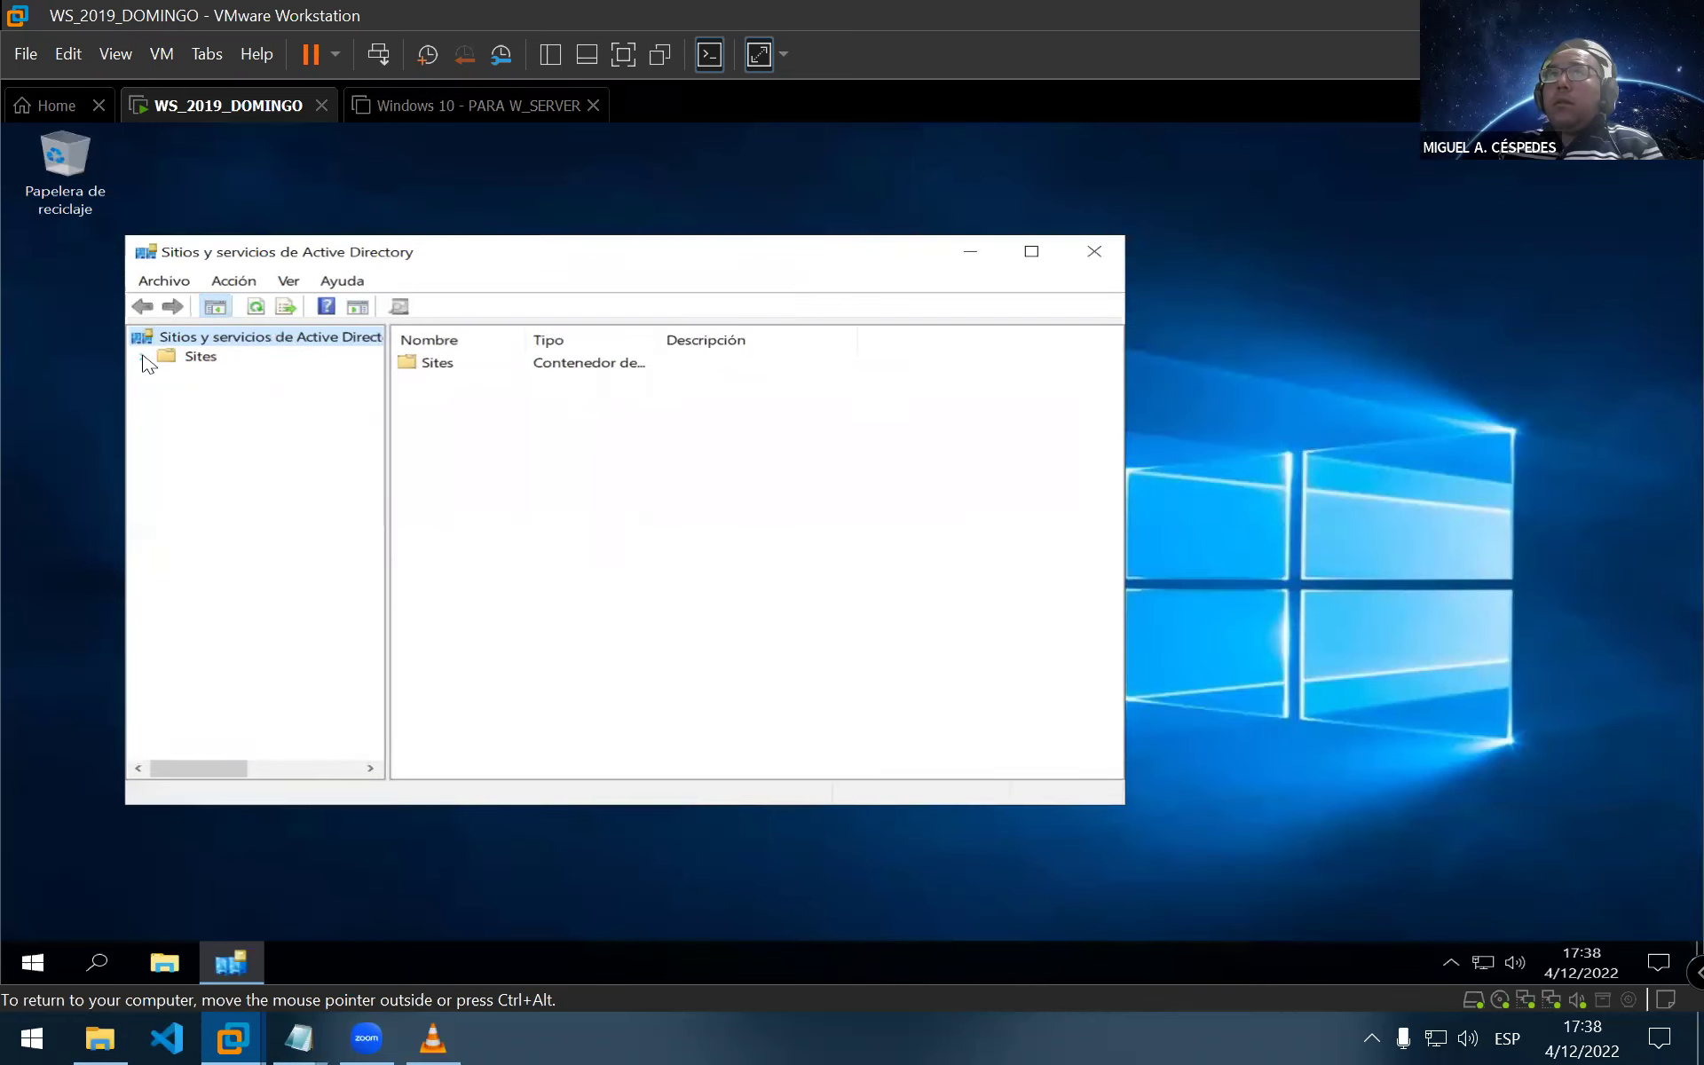
left_click(144, 357)
left_click(274, 417)
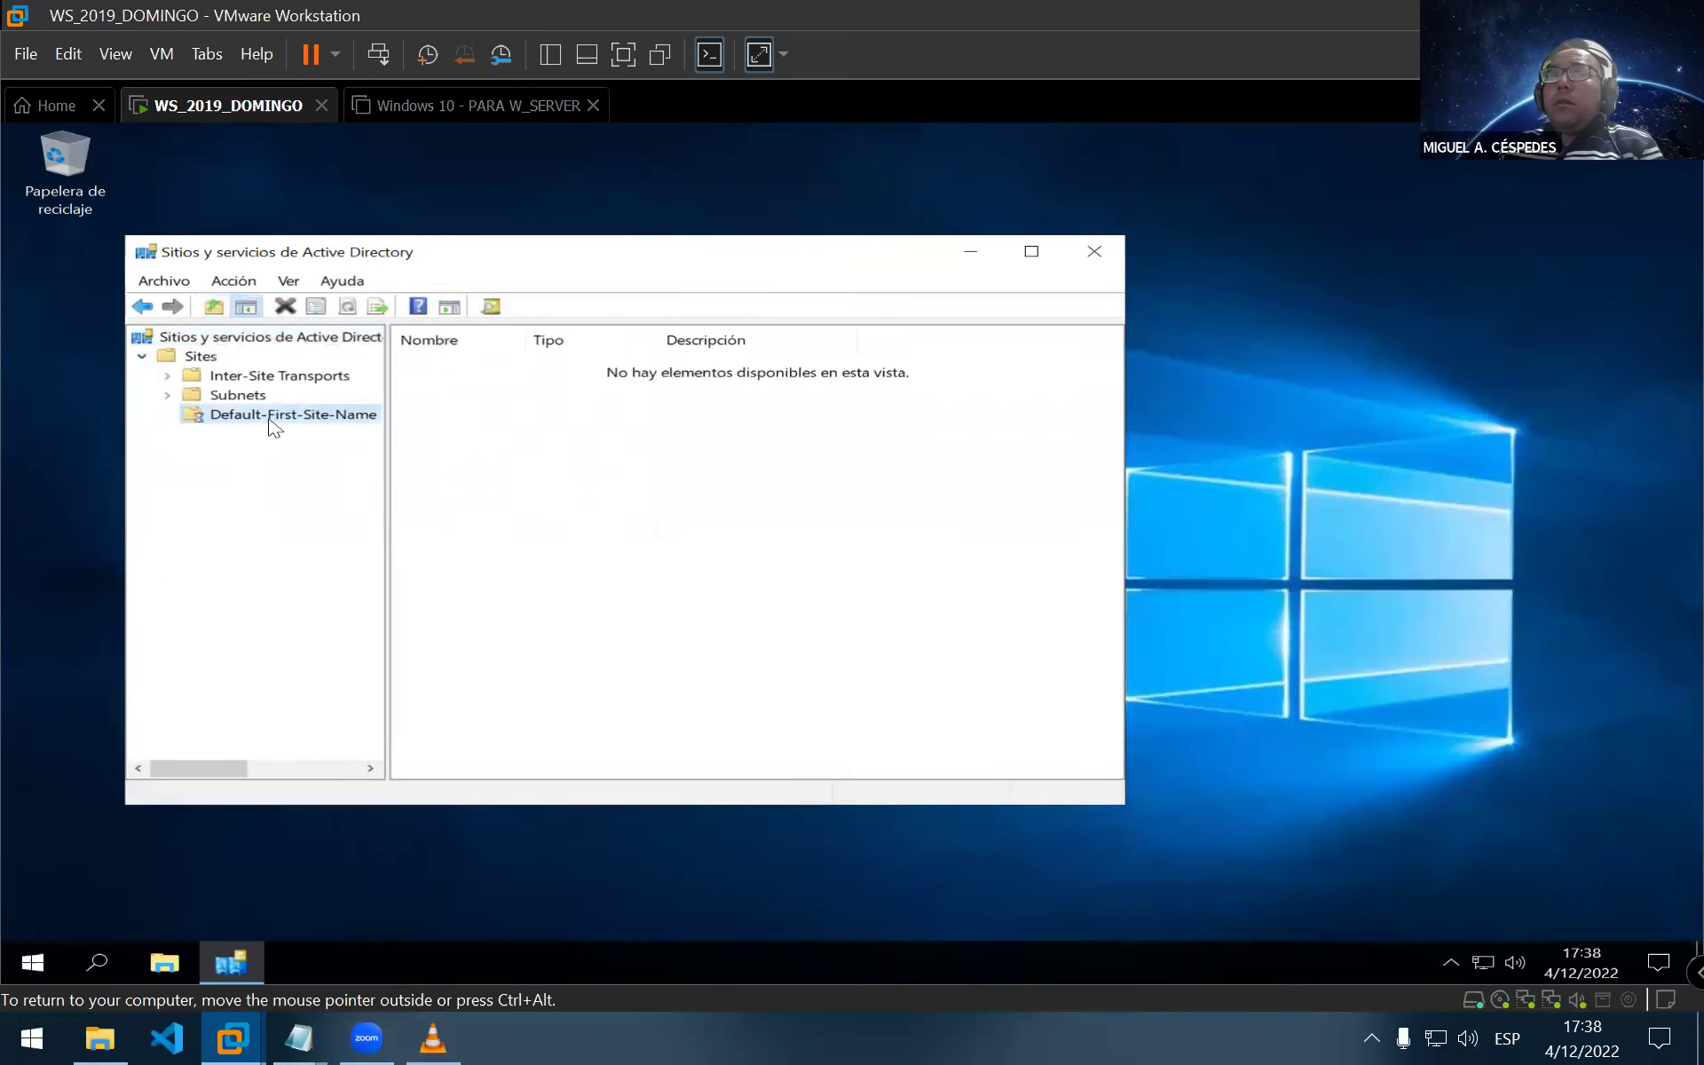
double_click(525, 339)
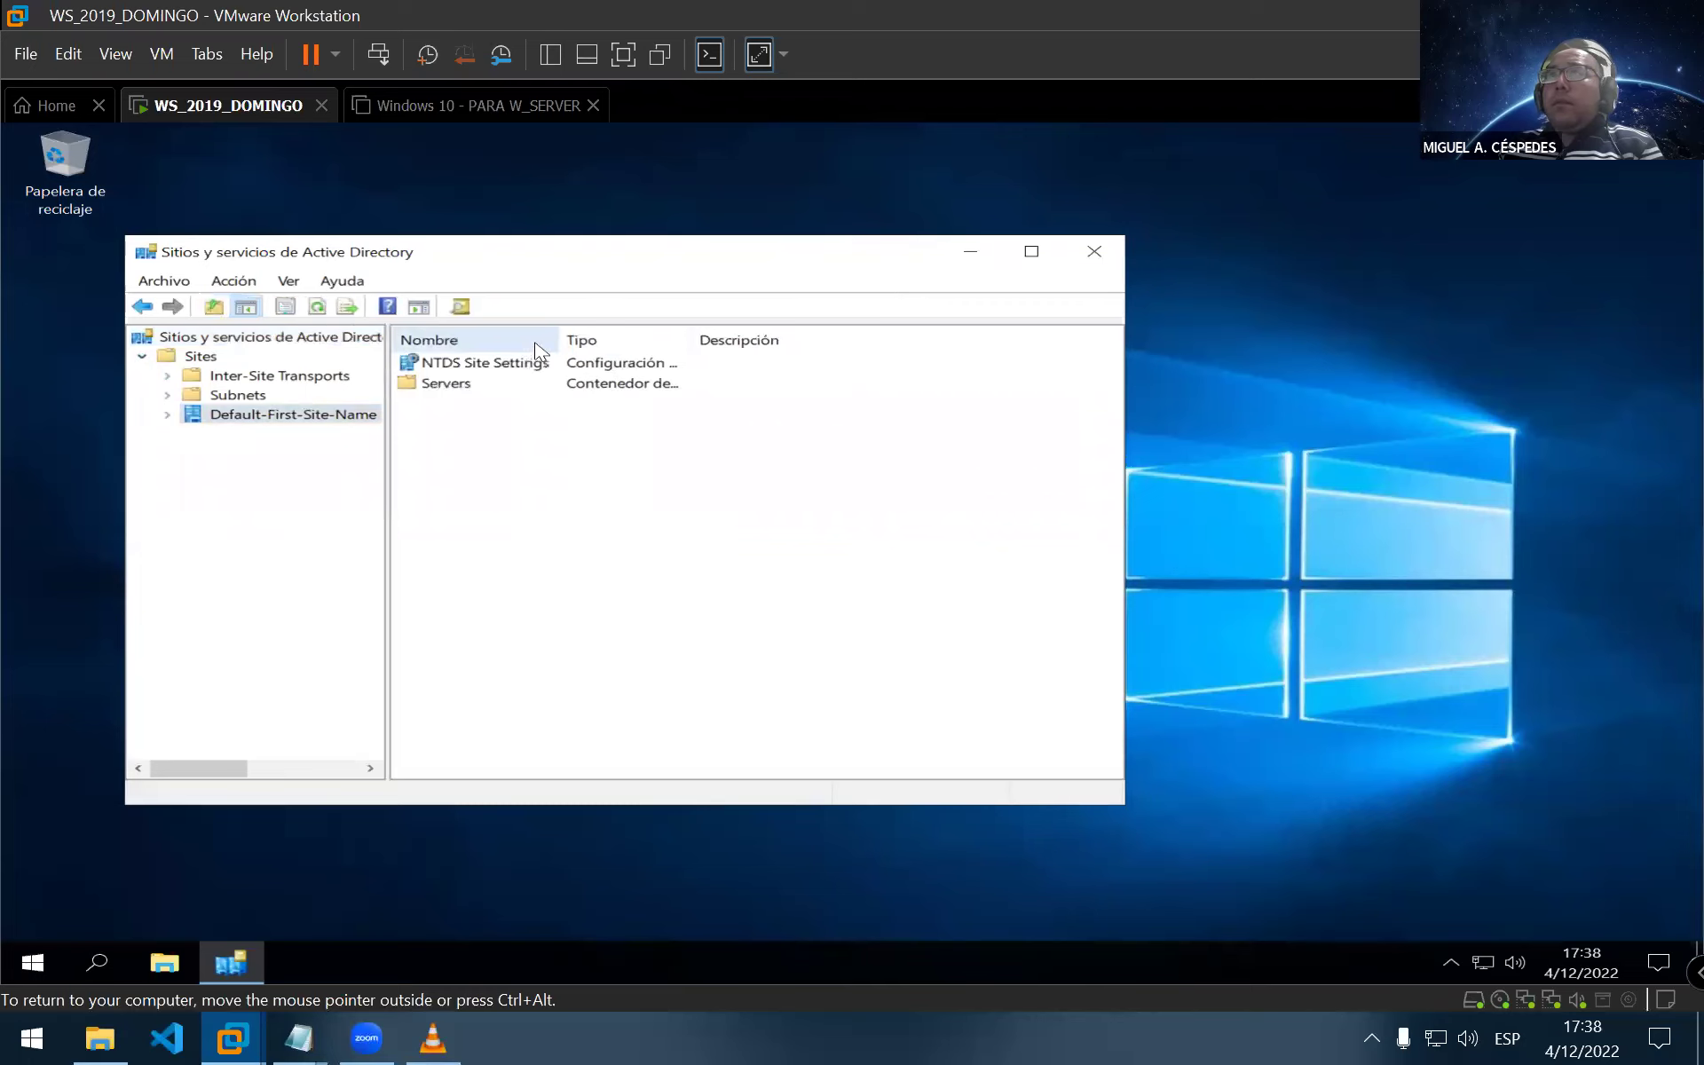
double_click(693, 332)
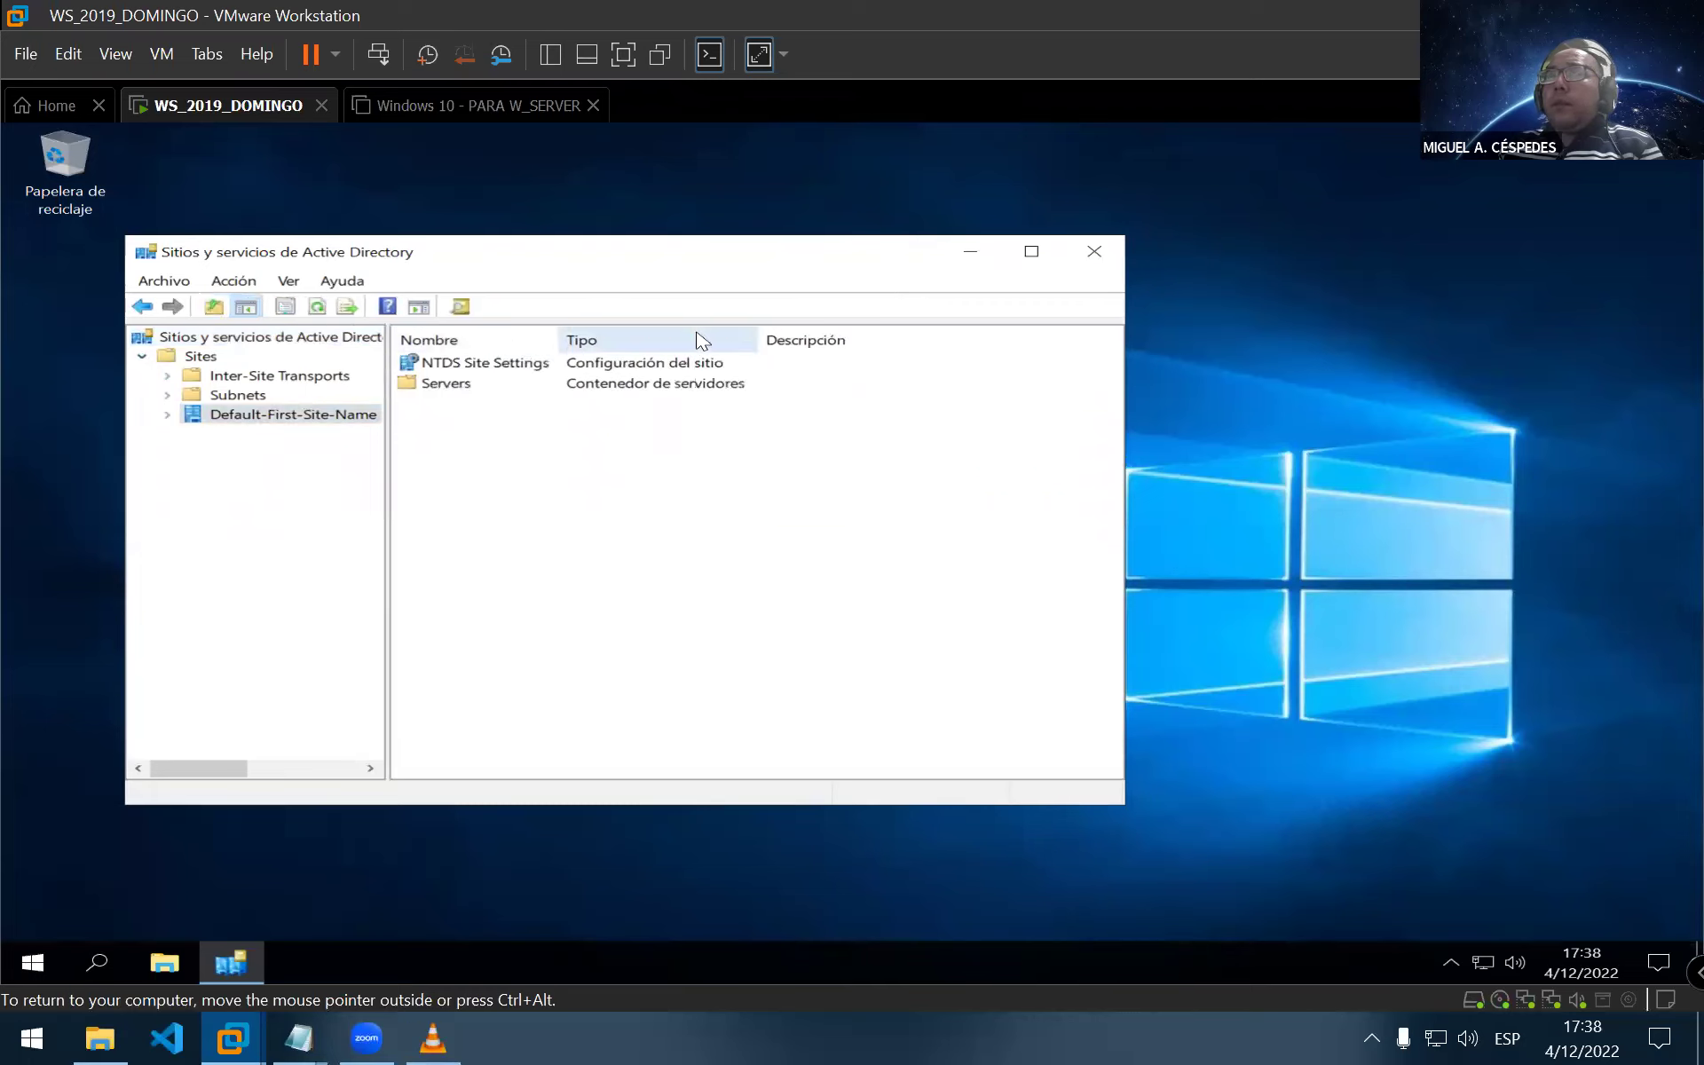
Review the DEFAULTIPSITELINK properties (cost 100) on the General, Objeto, Seguridad and Editor de atributos tabs
left_click(318, 380)
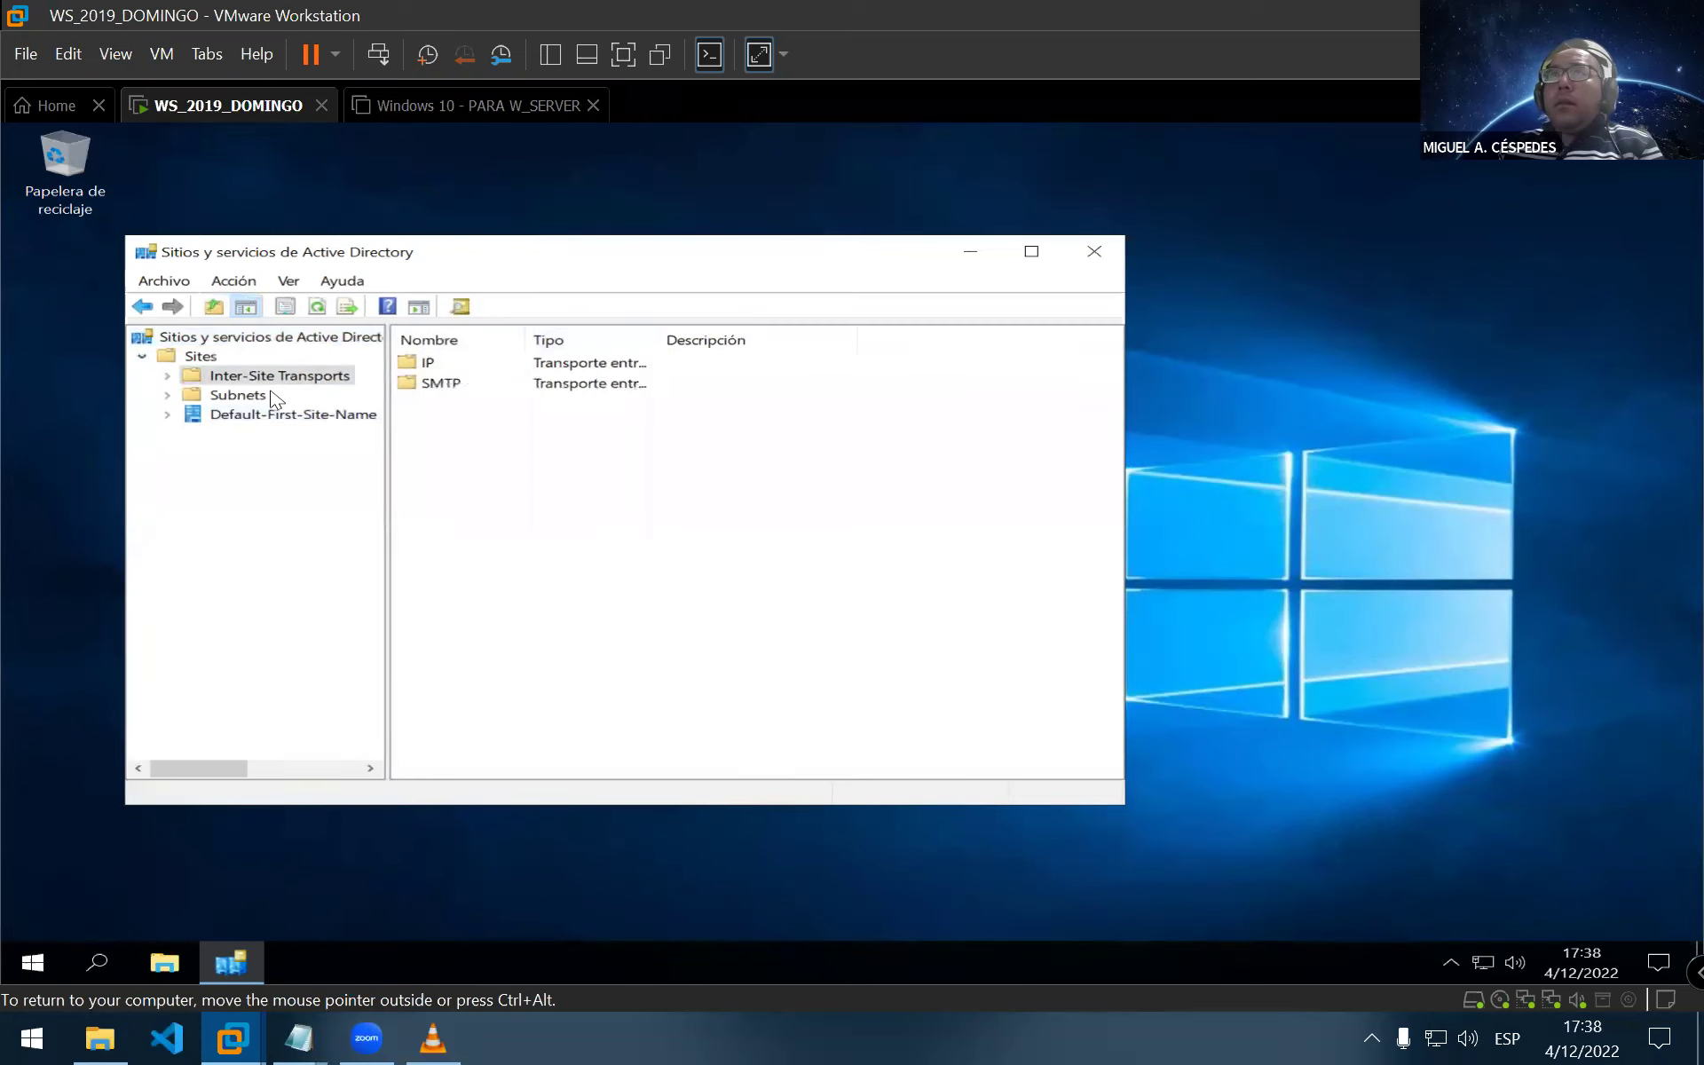
double_click(409, 364)
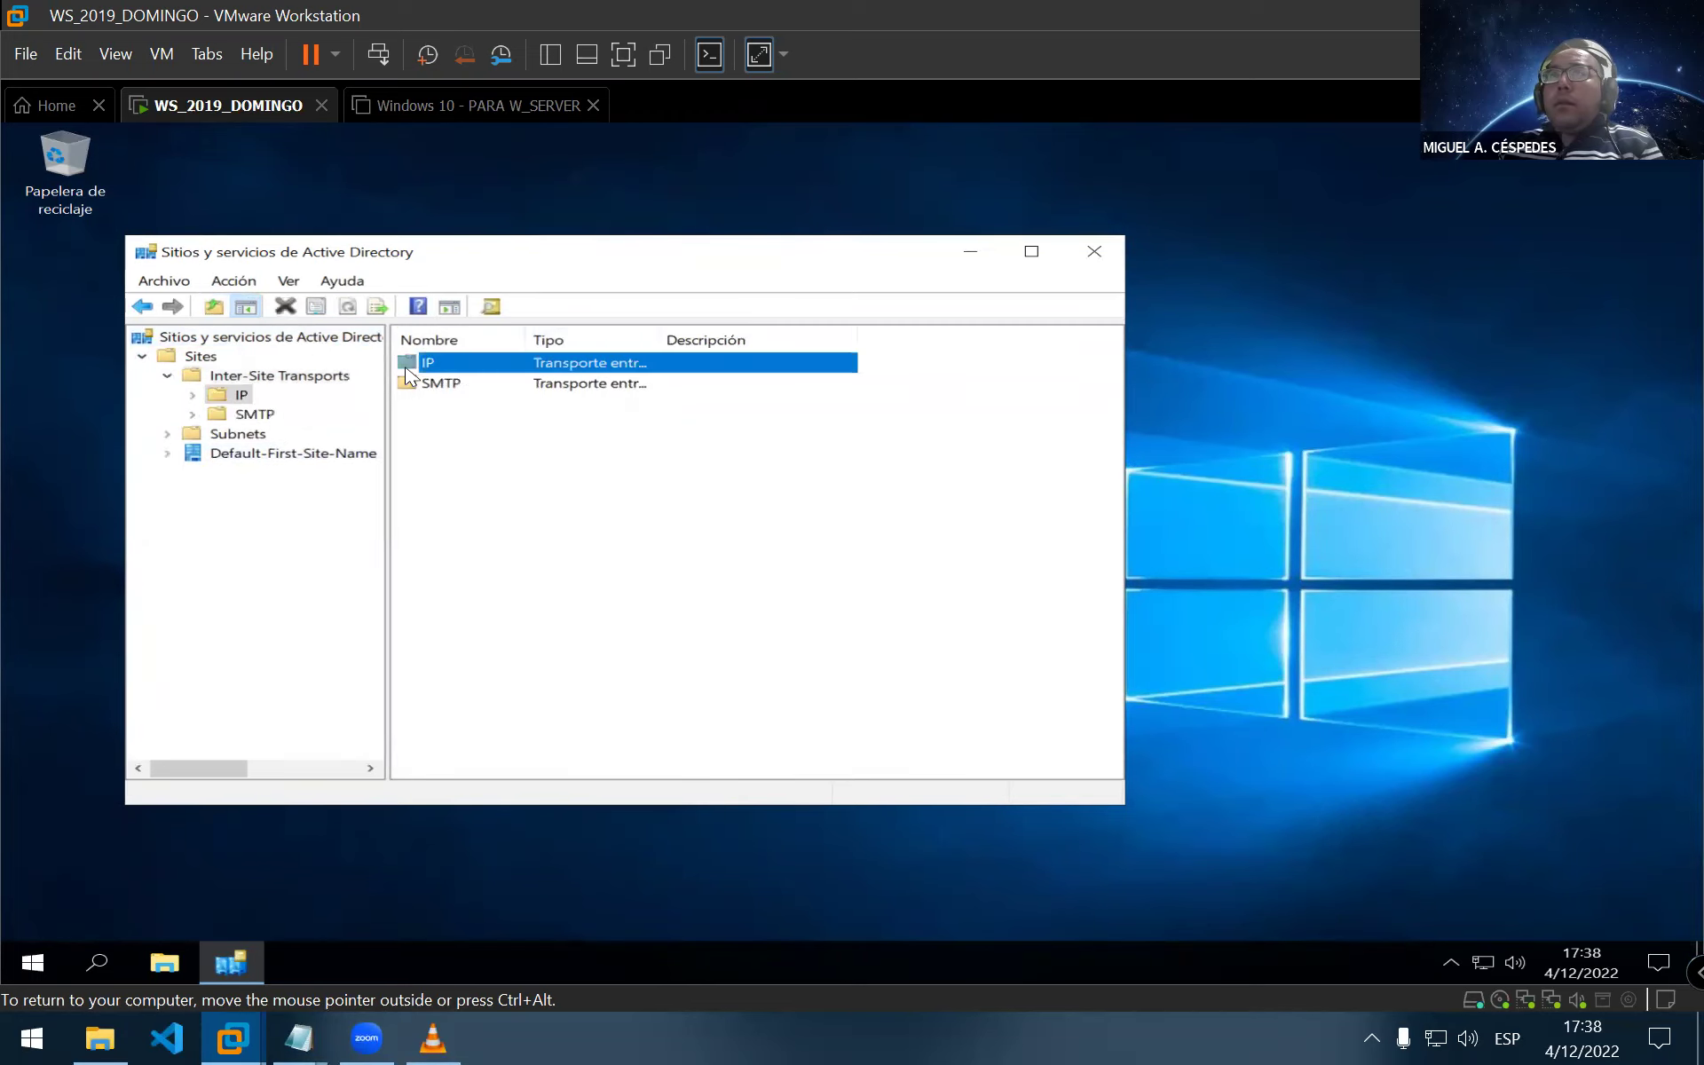
right_click(468, 365)
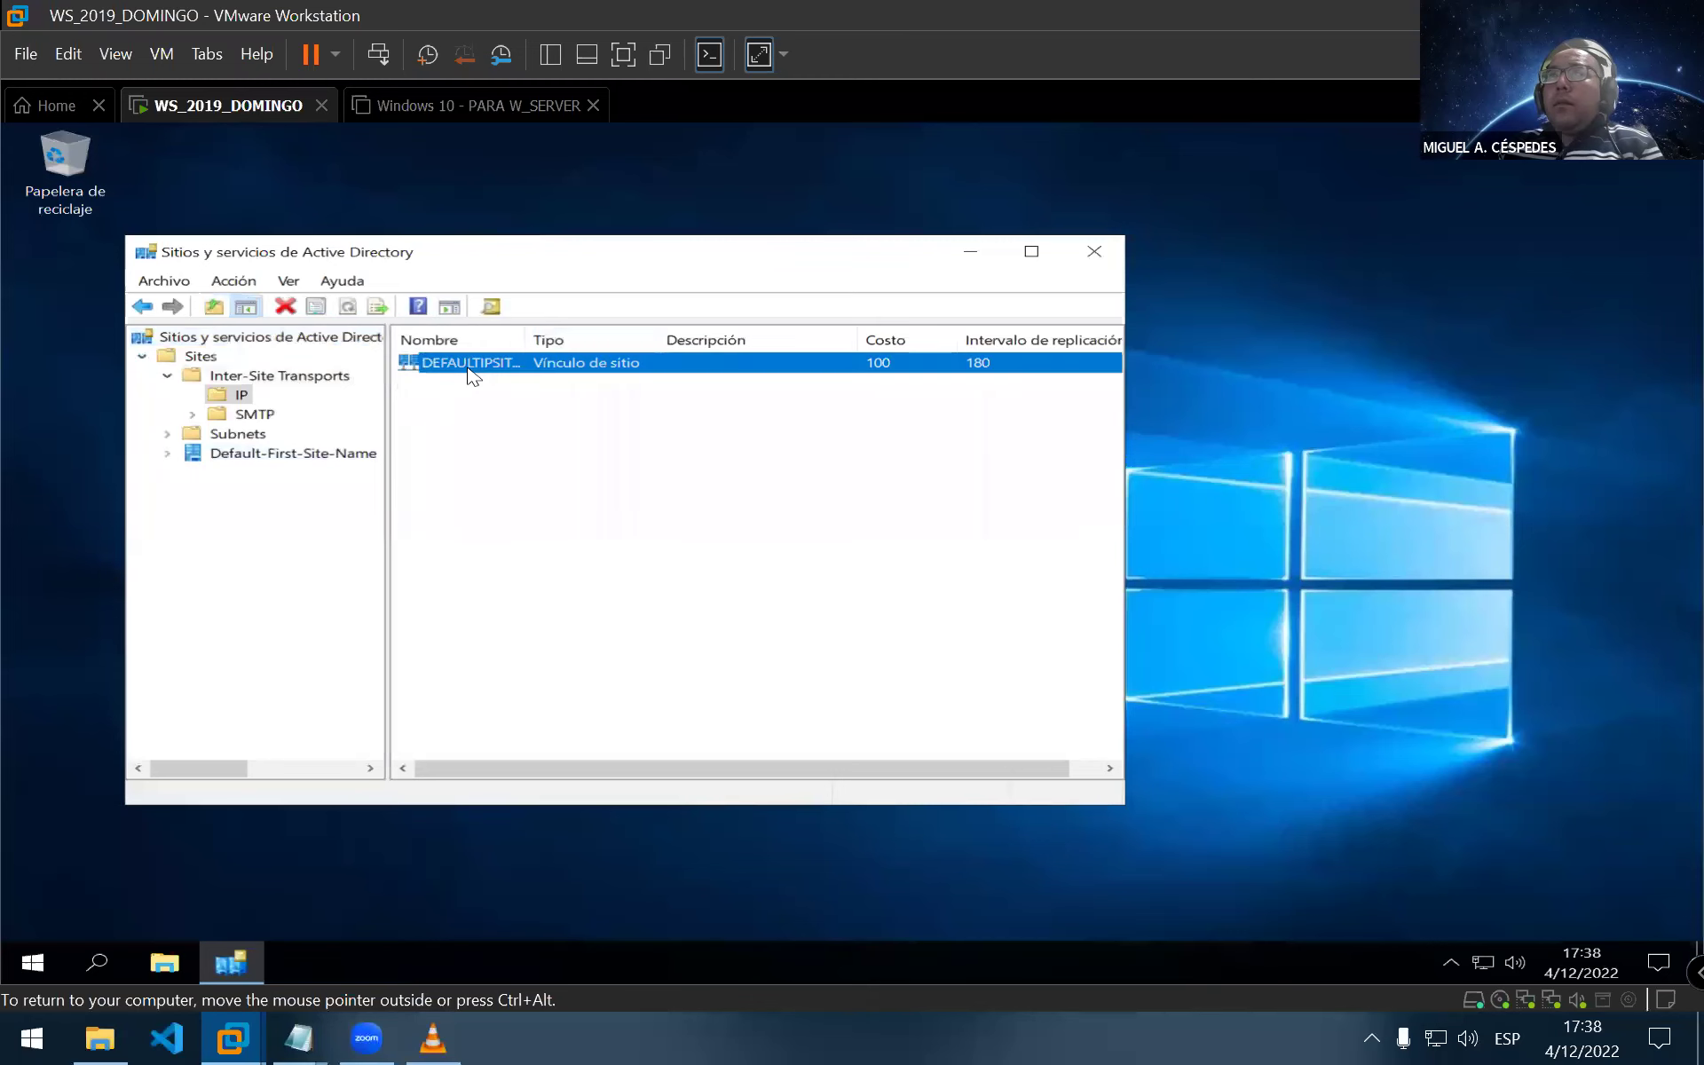
left_click(586, 446)
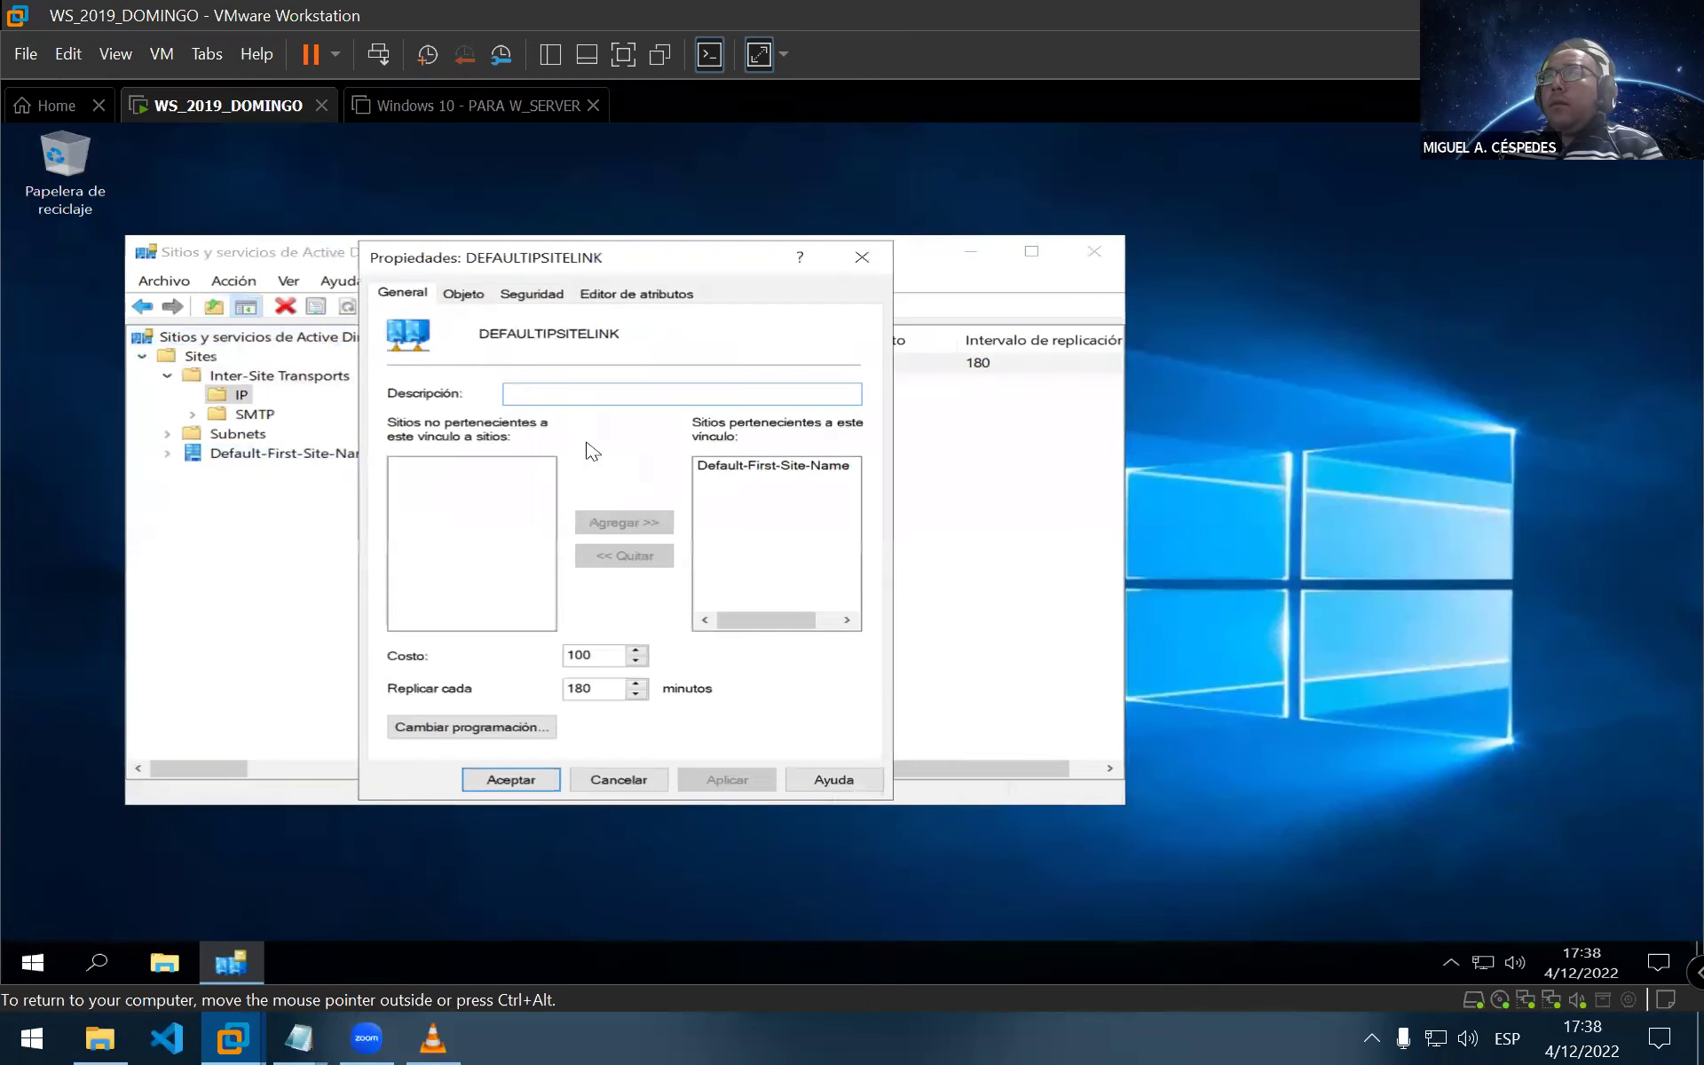
left_click(465, 295)
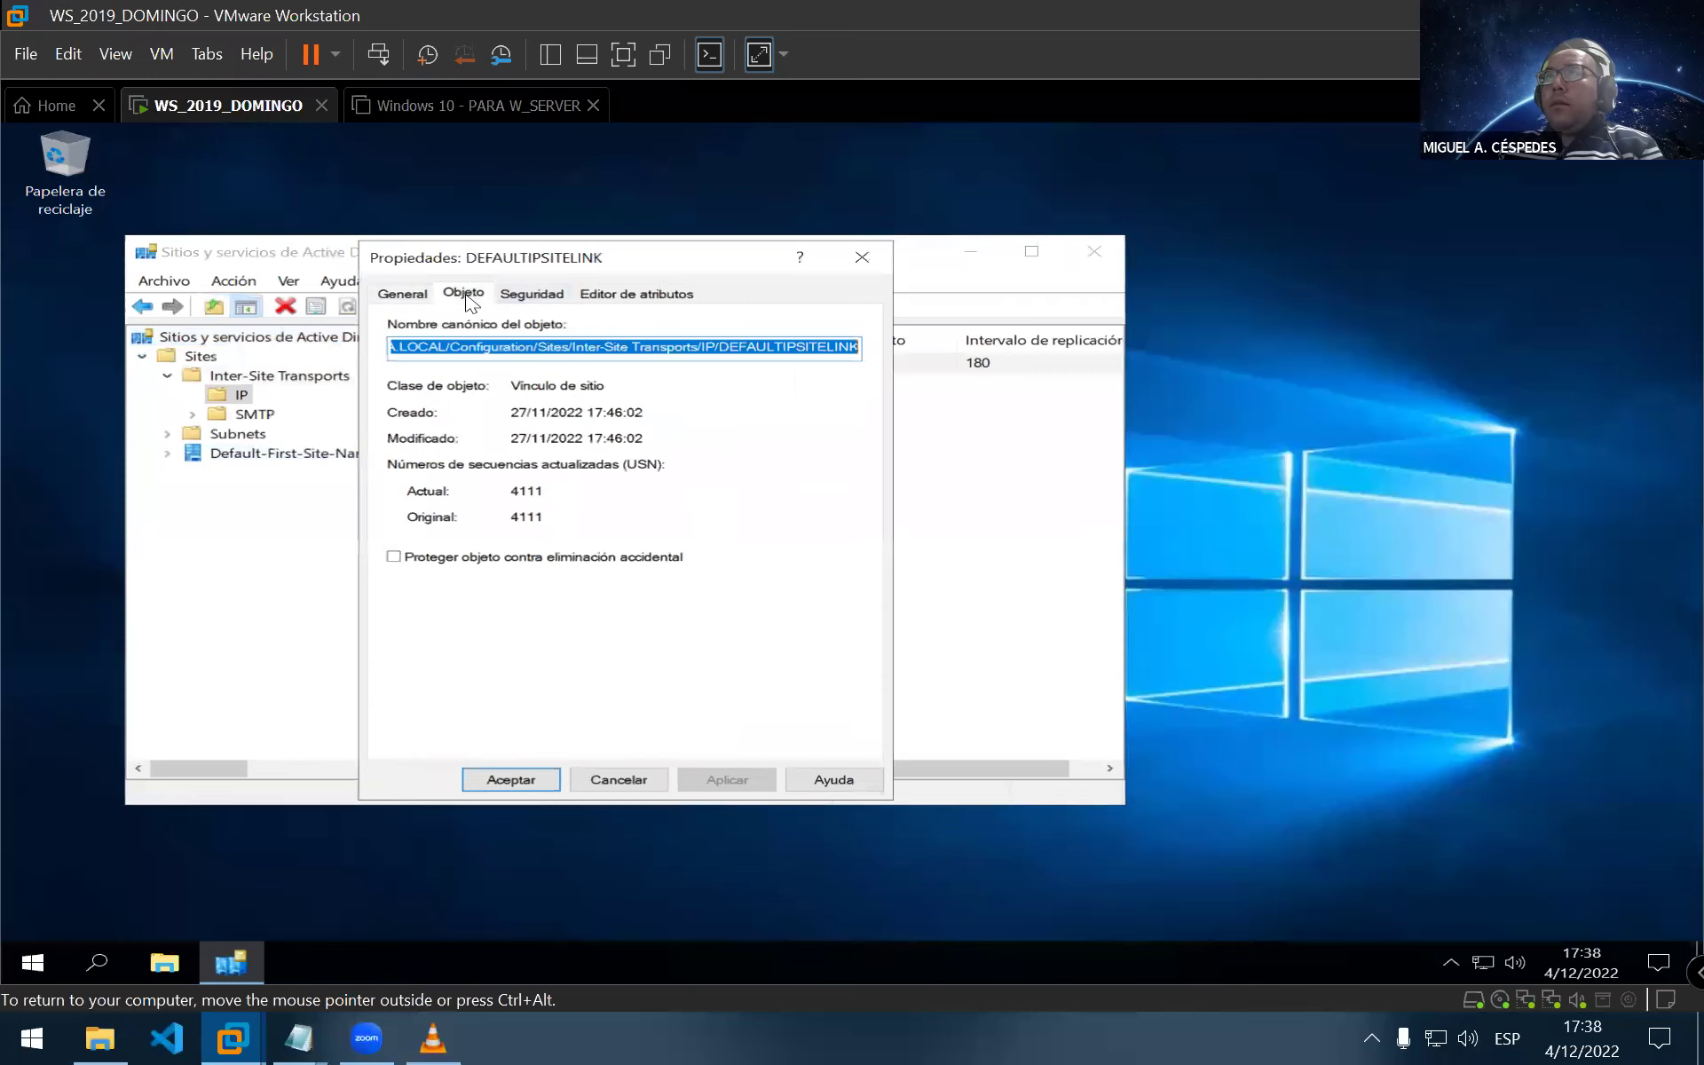
left_click(547, 300)
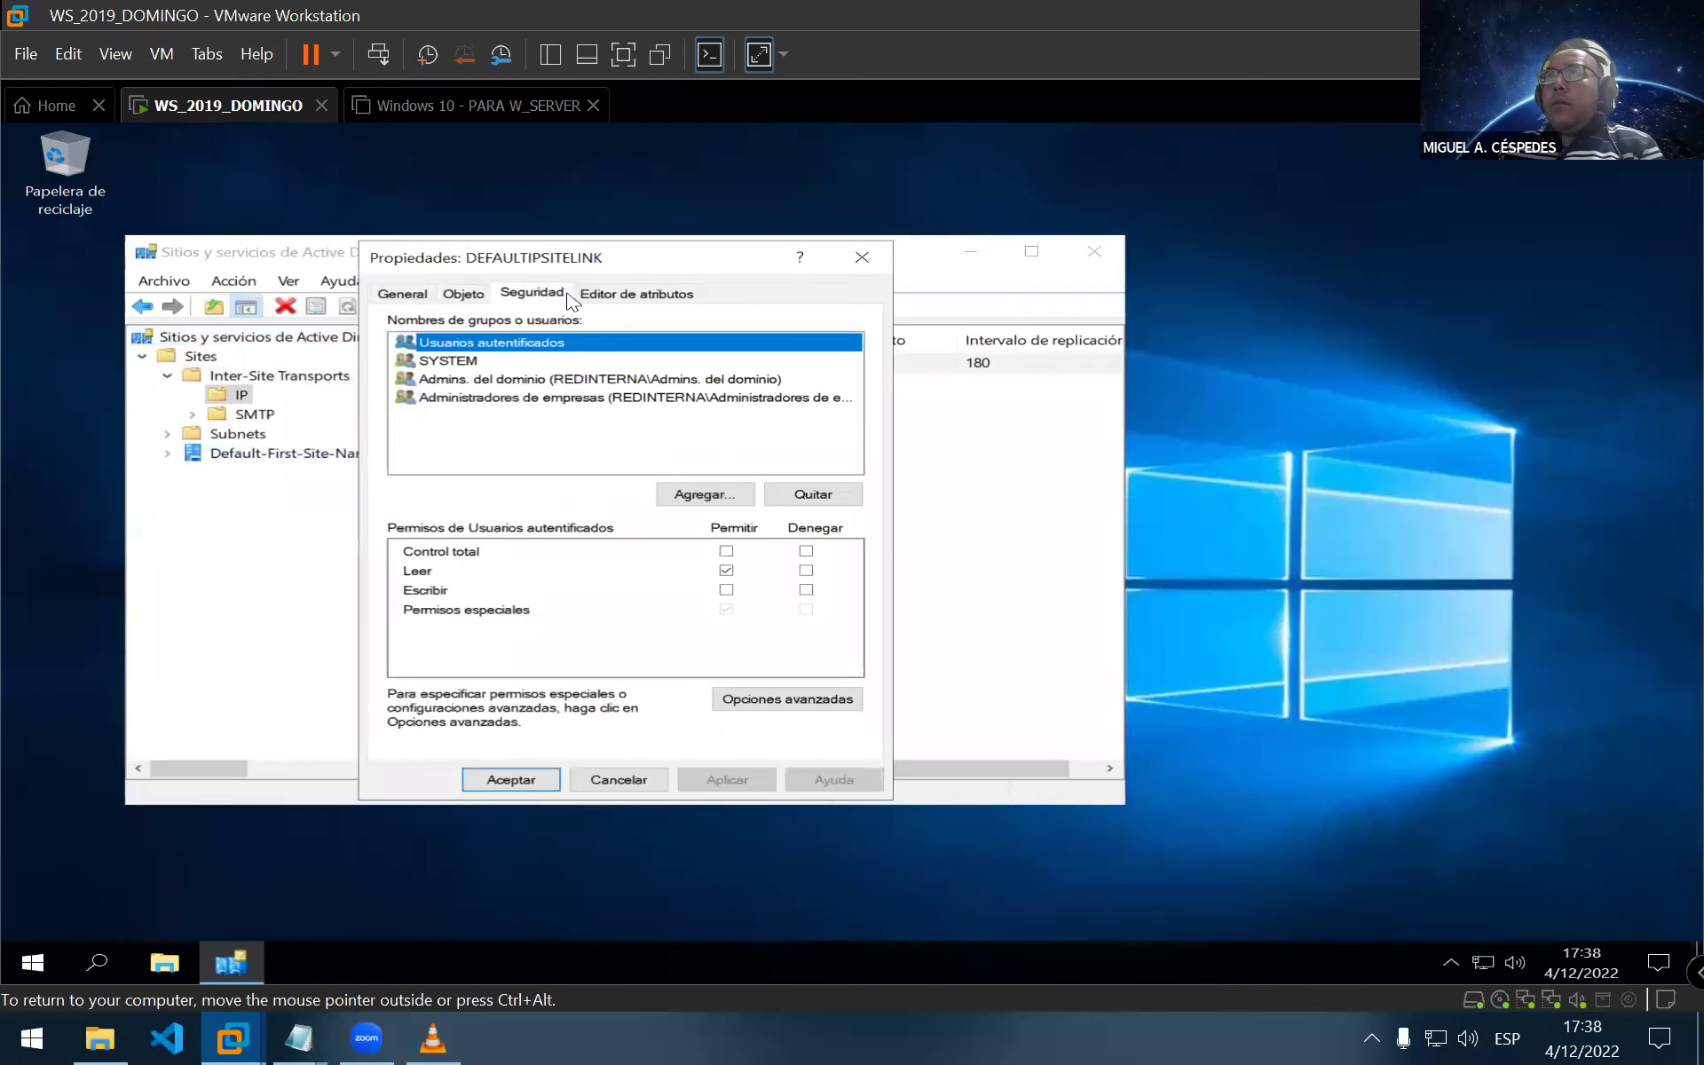
left_click(603, 298)
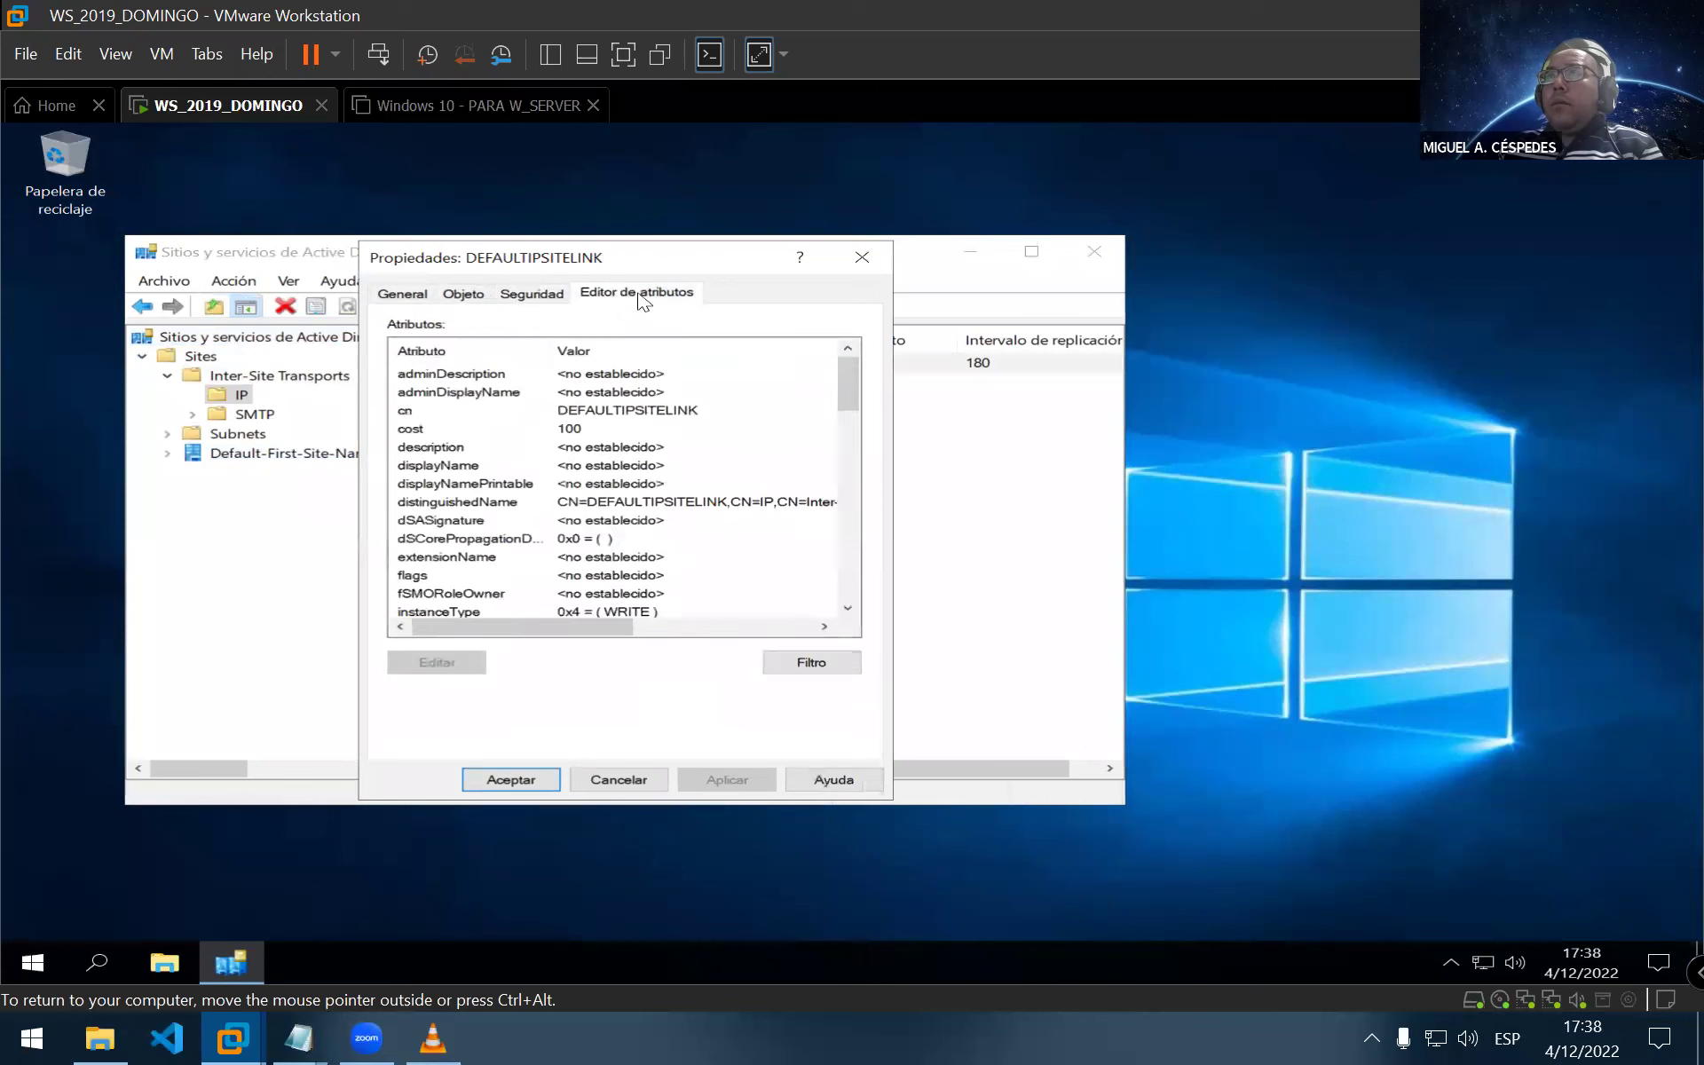
left_click_drag(847, 384, 872, 577)
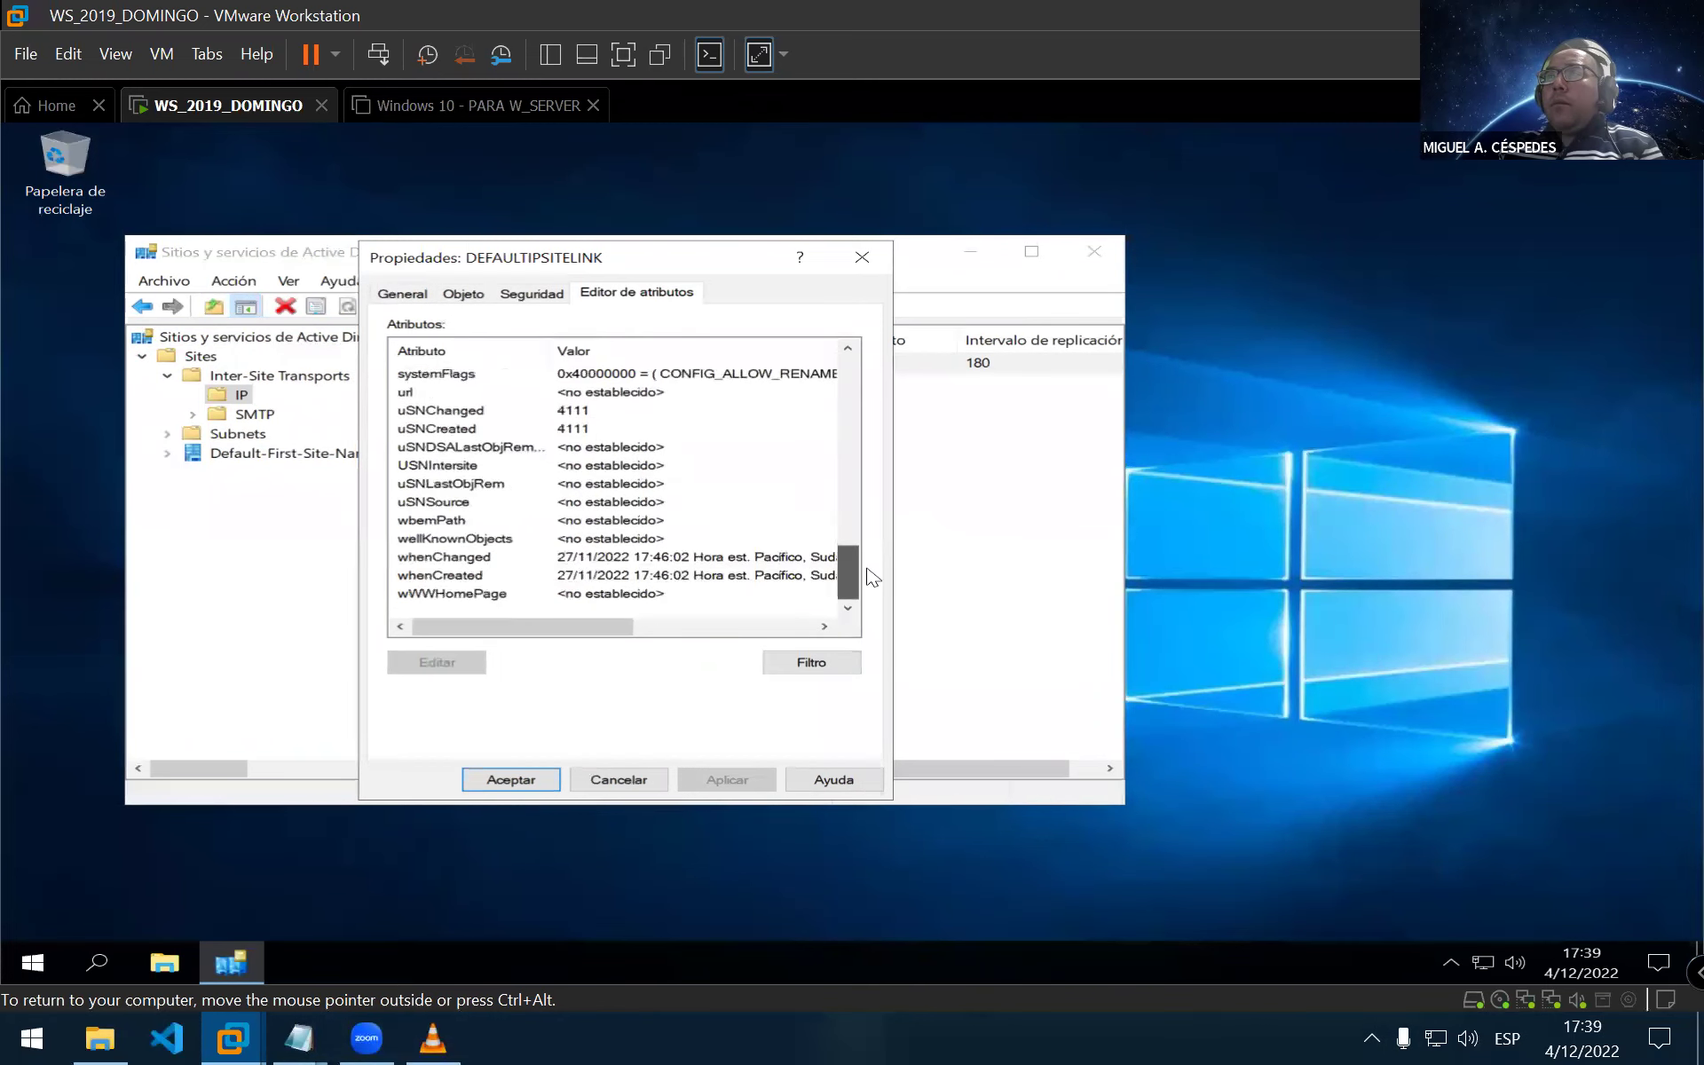
Cancel the site link properties and close Active Directory Sites and Services
left_click(634, 779)
left_click(1094, 252)
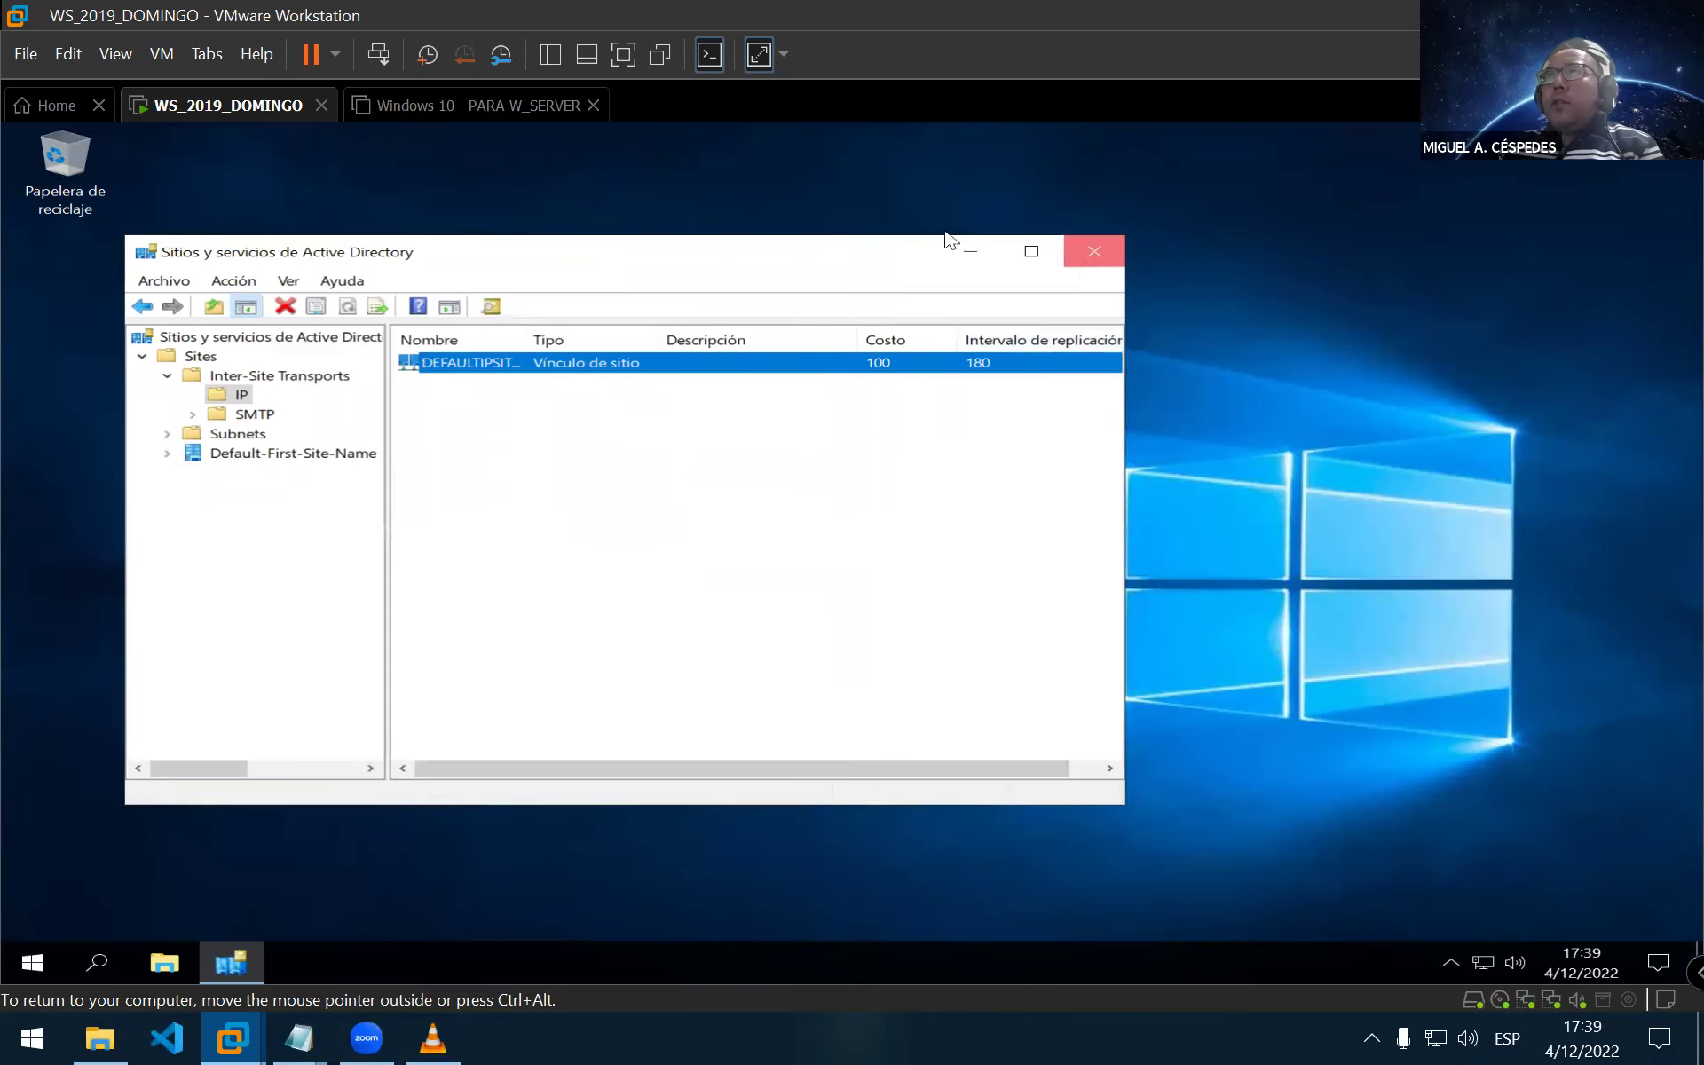
right_click(236, 112)
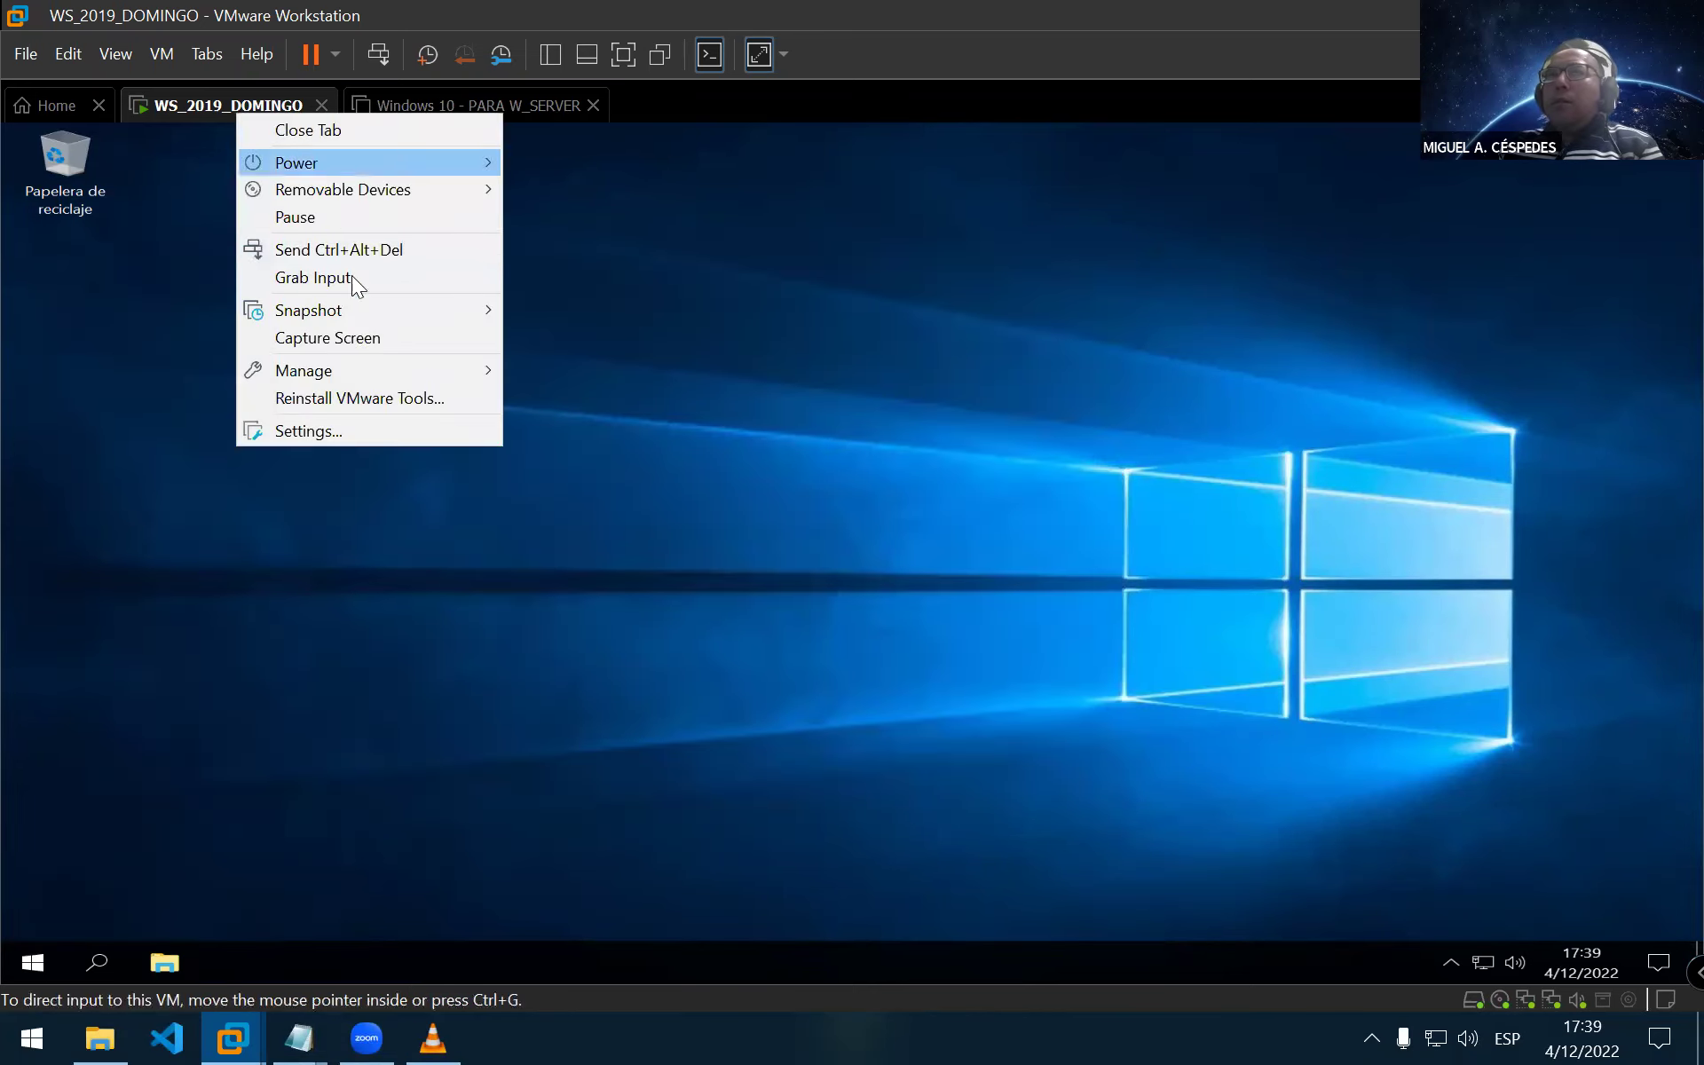
Switch the VM's first network adapter to Host-only in its settings and apply it
left_click(291, 435)
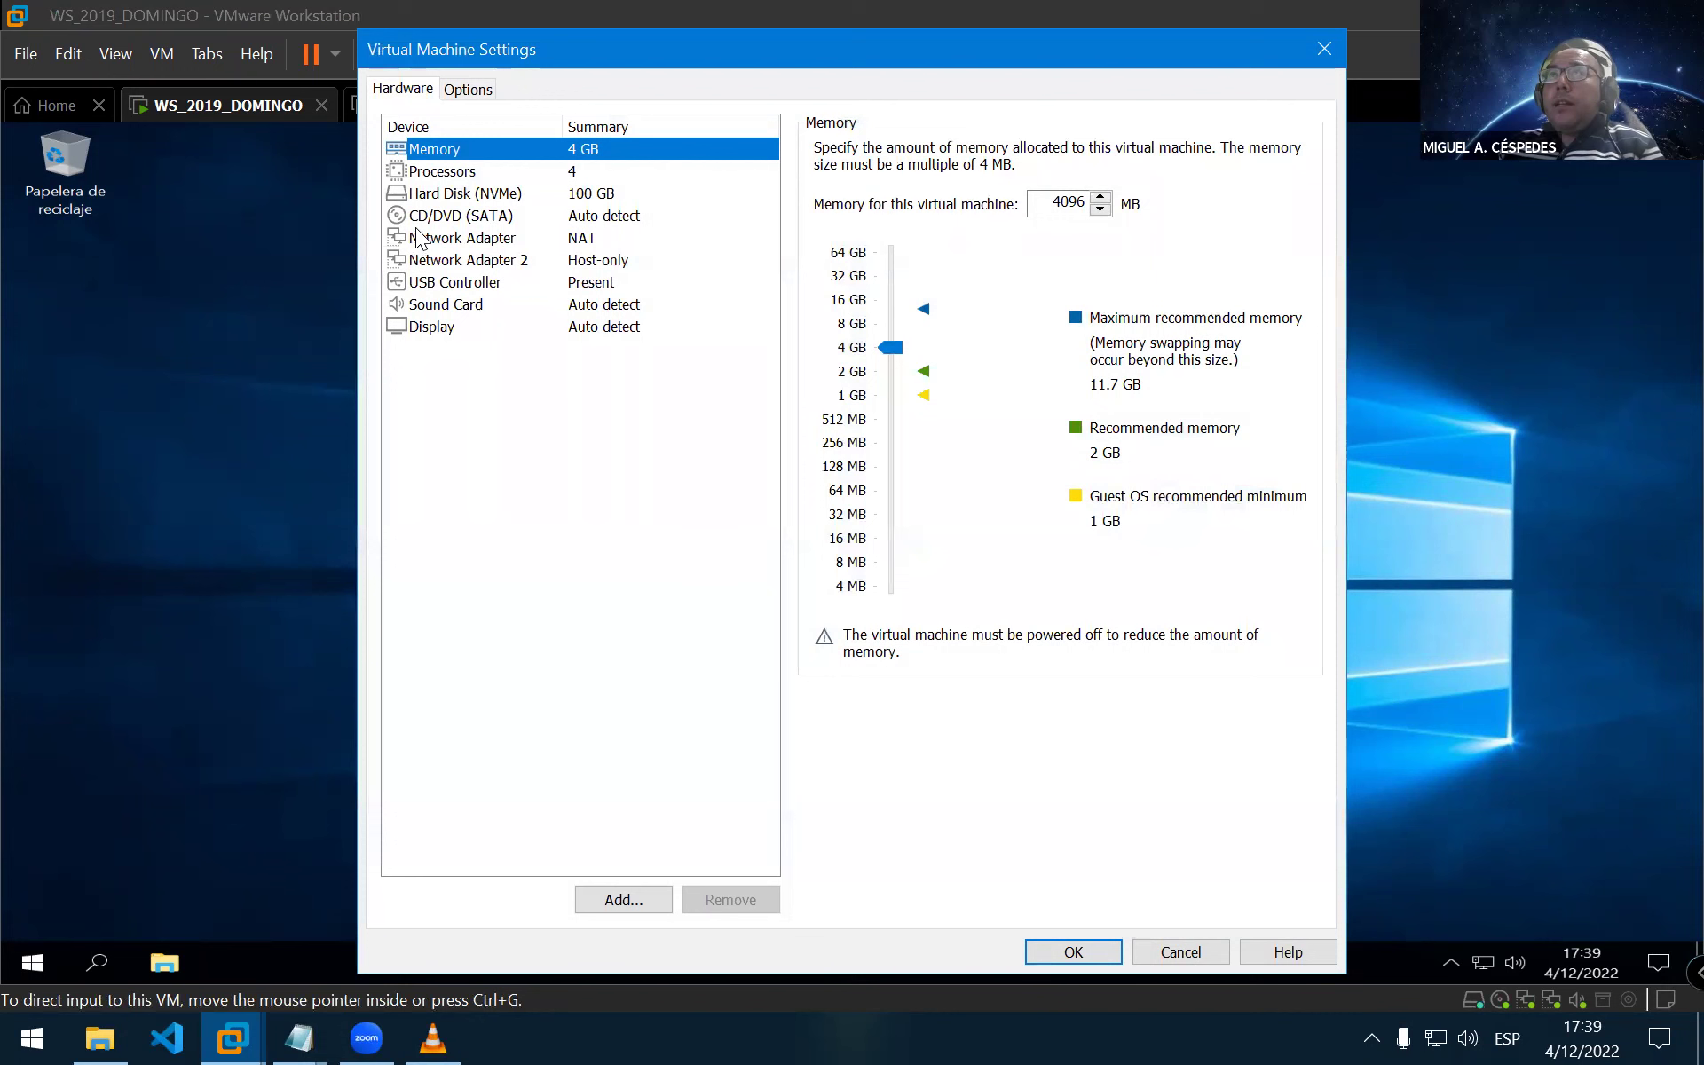
left_click(419, 238)
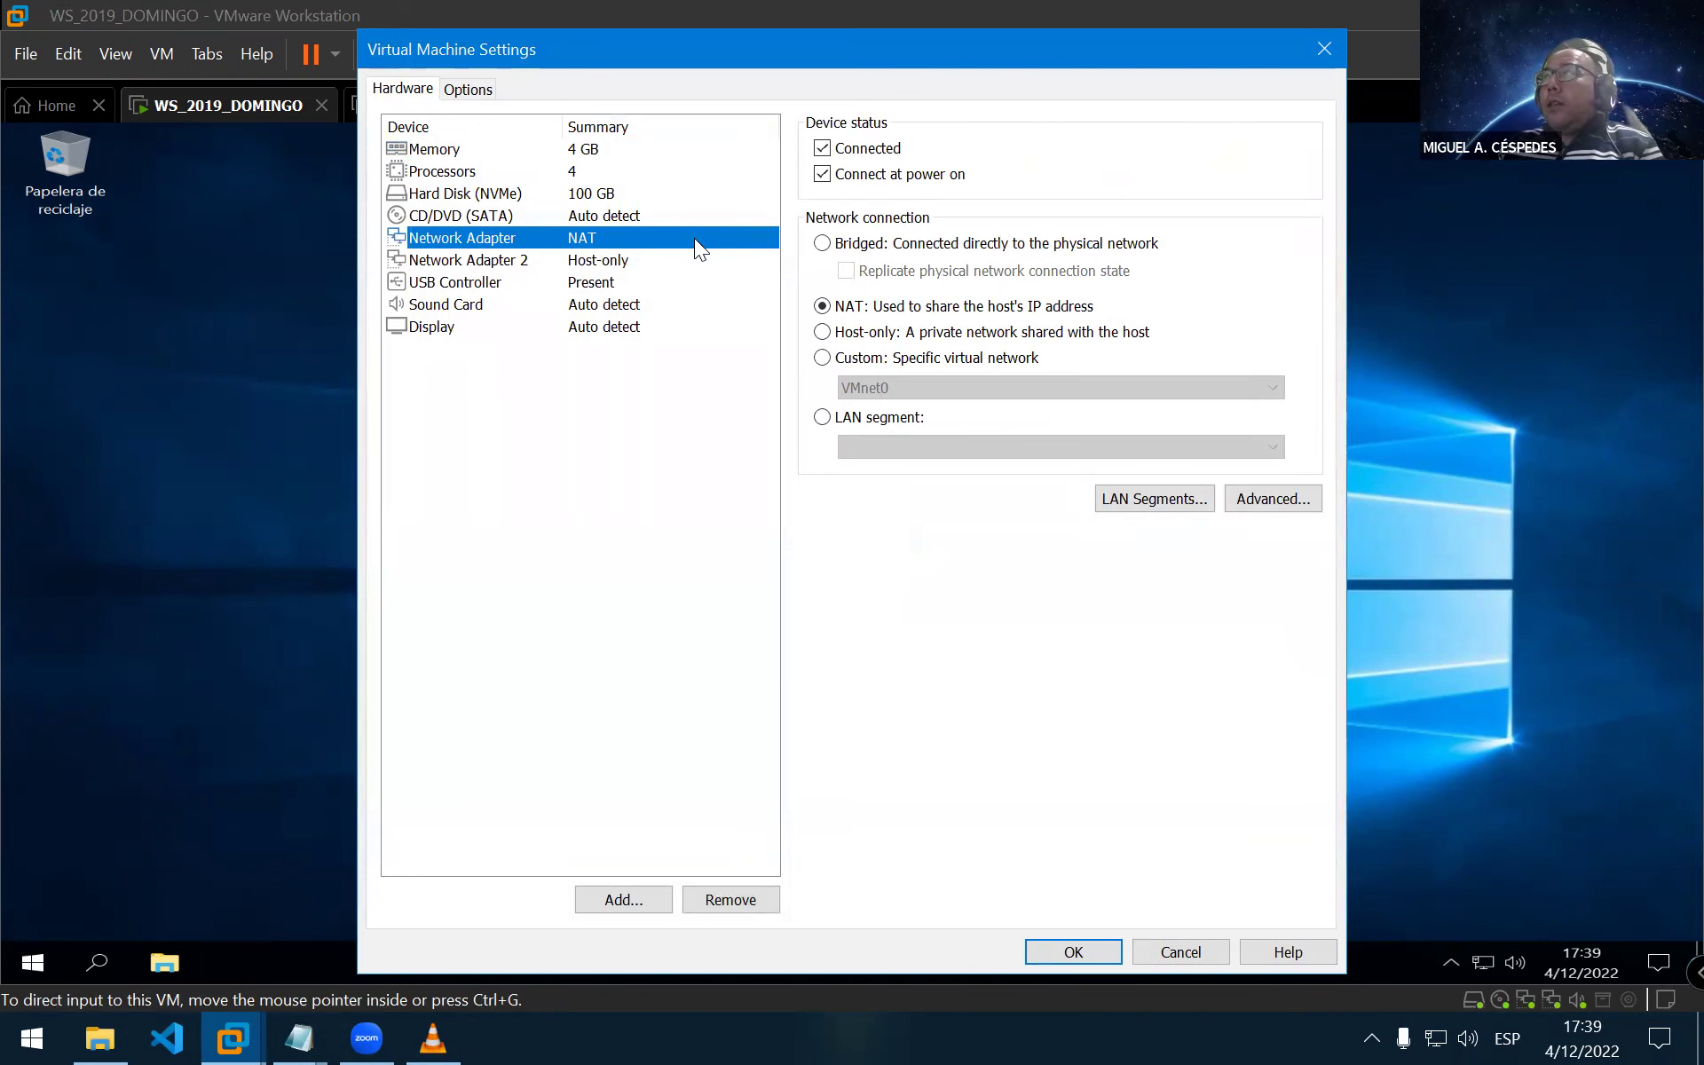
left_click(824, 334)
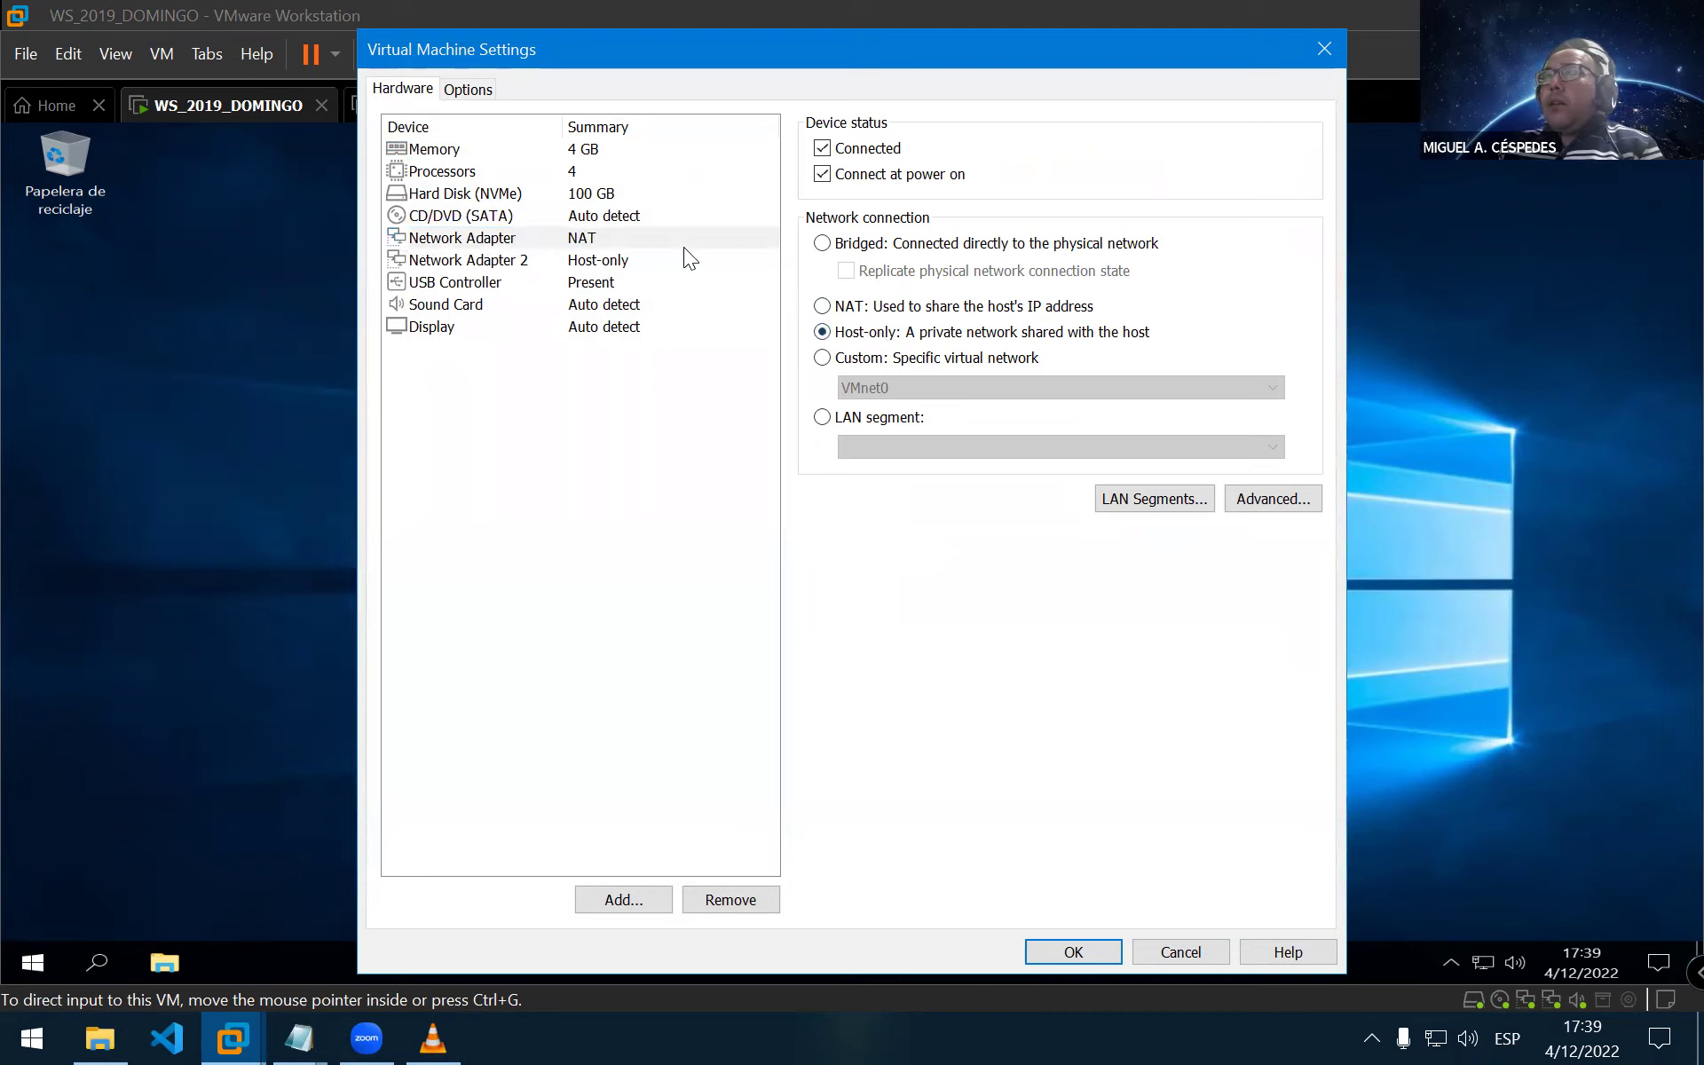
left_click(1072, 954)
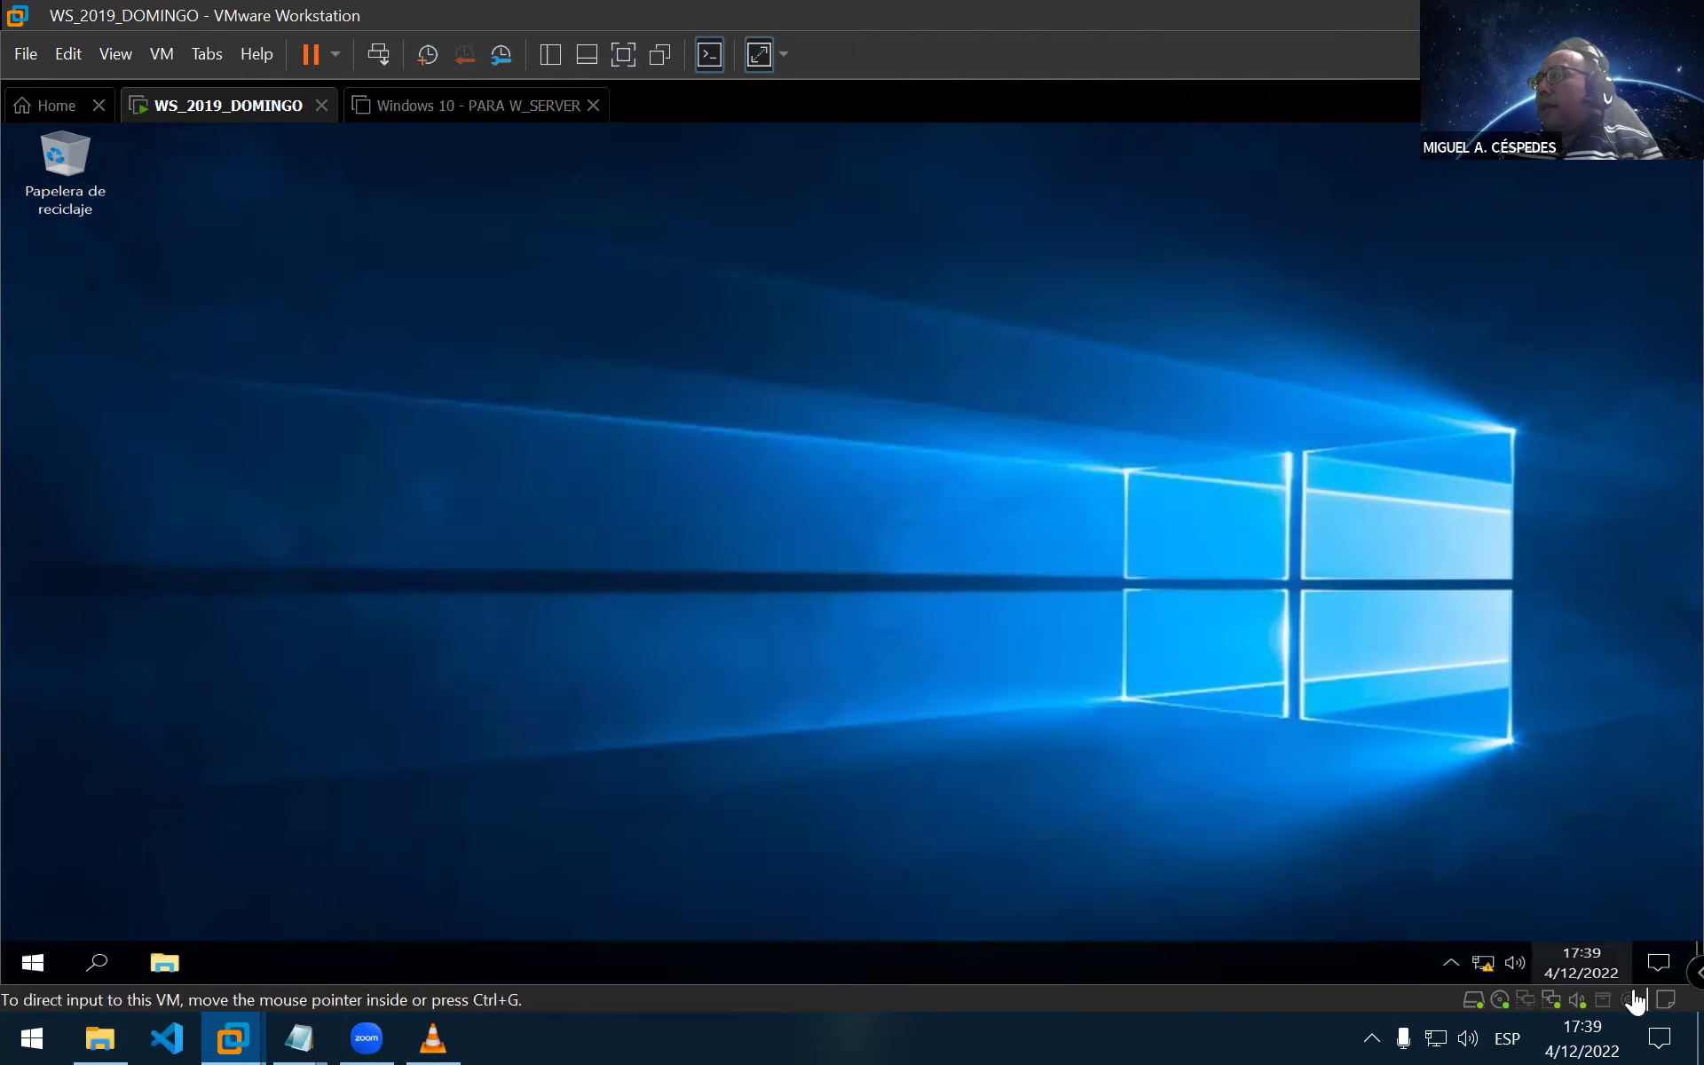
mouse_move(1490, 974)
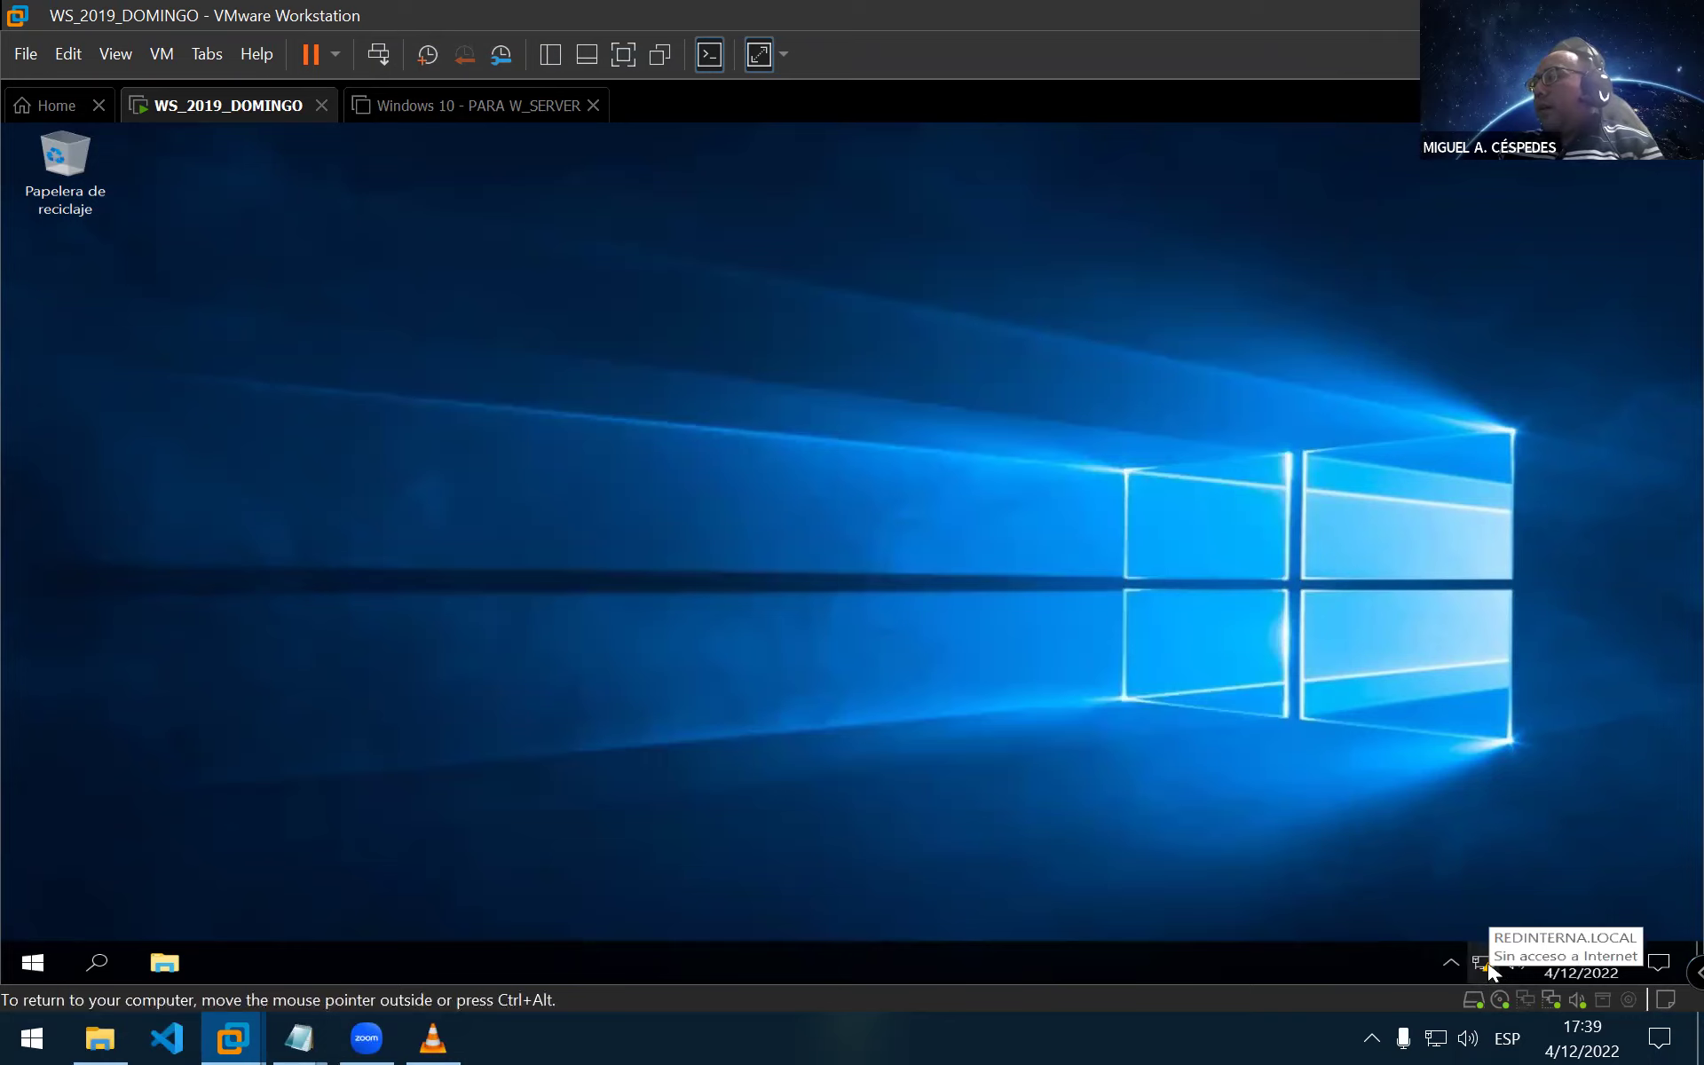
Set Network Adapter and Network Adapter 2 to NAT in the VM settings and confirm with OK
right_click(245, 110)
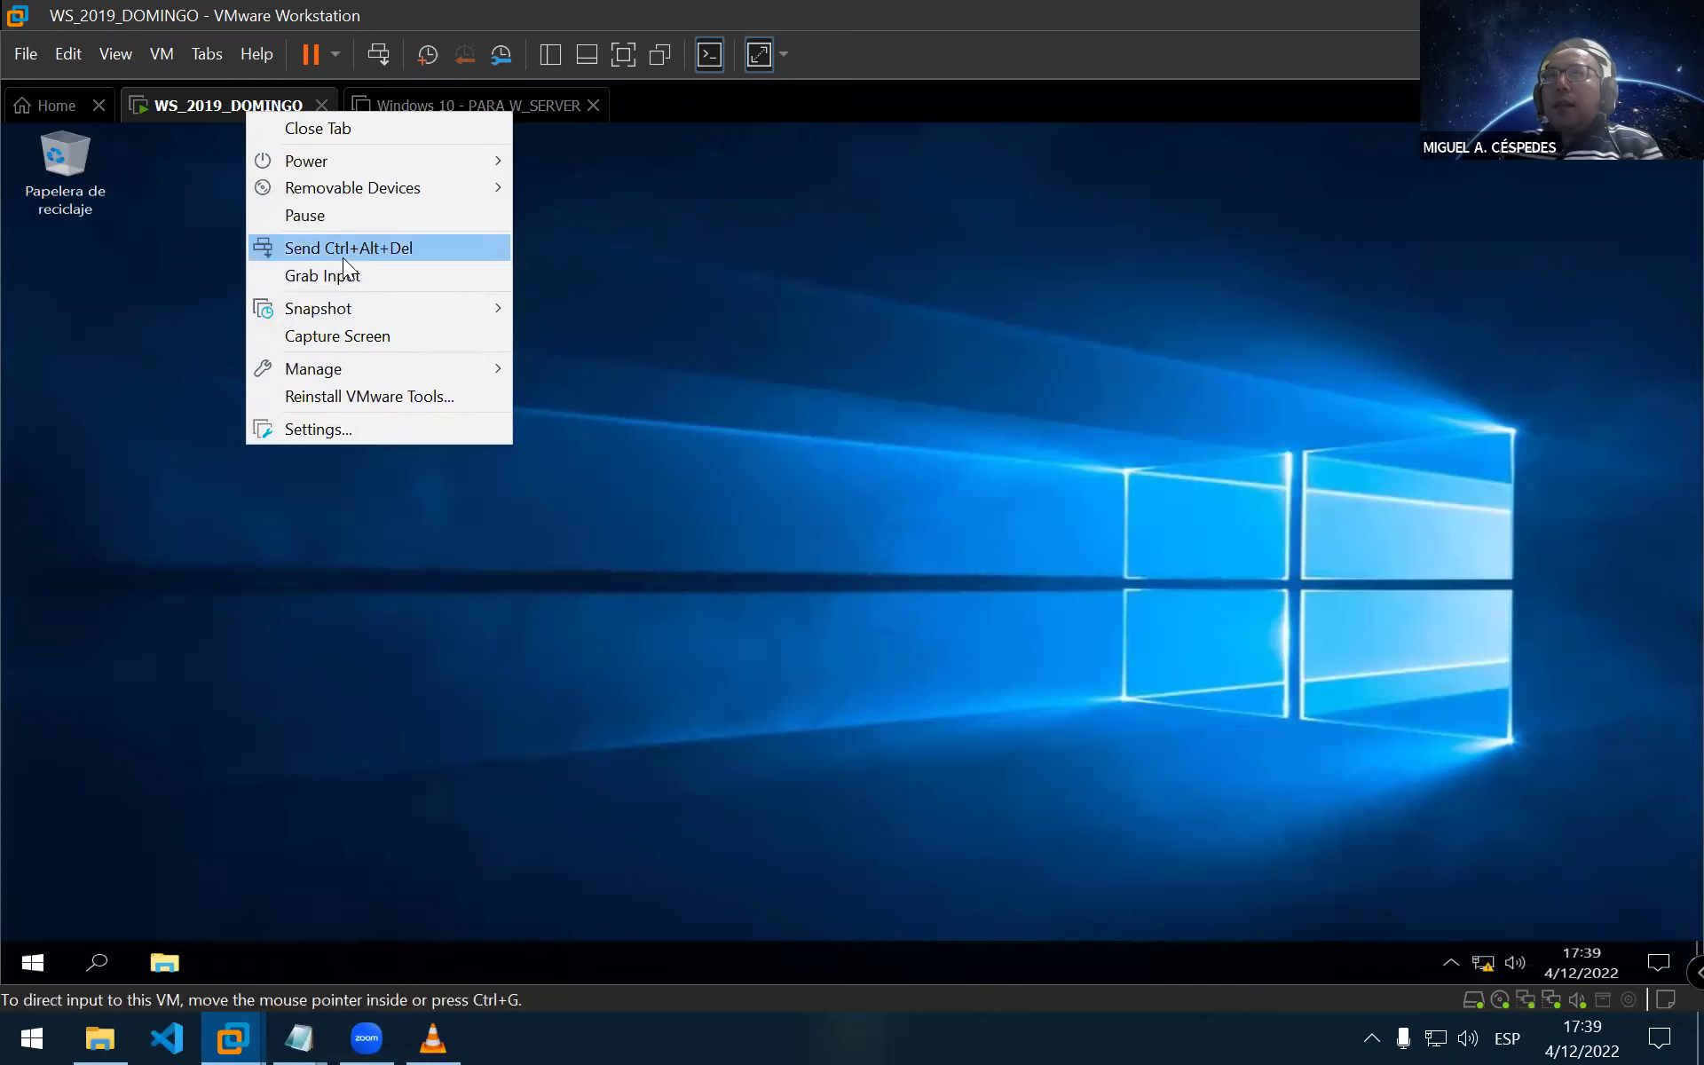
left_click(364, 431)
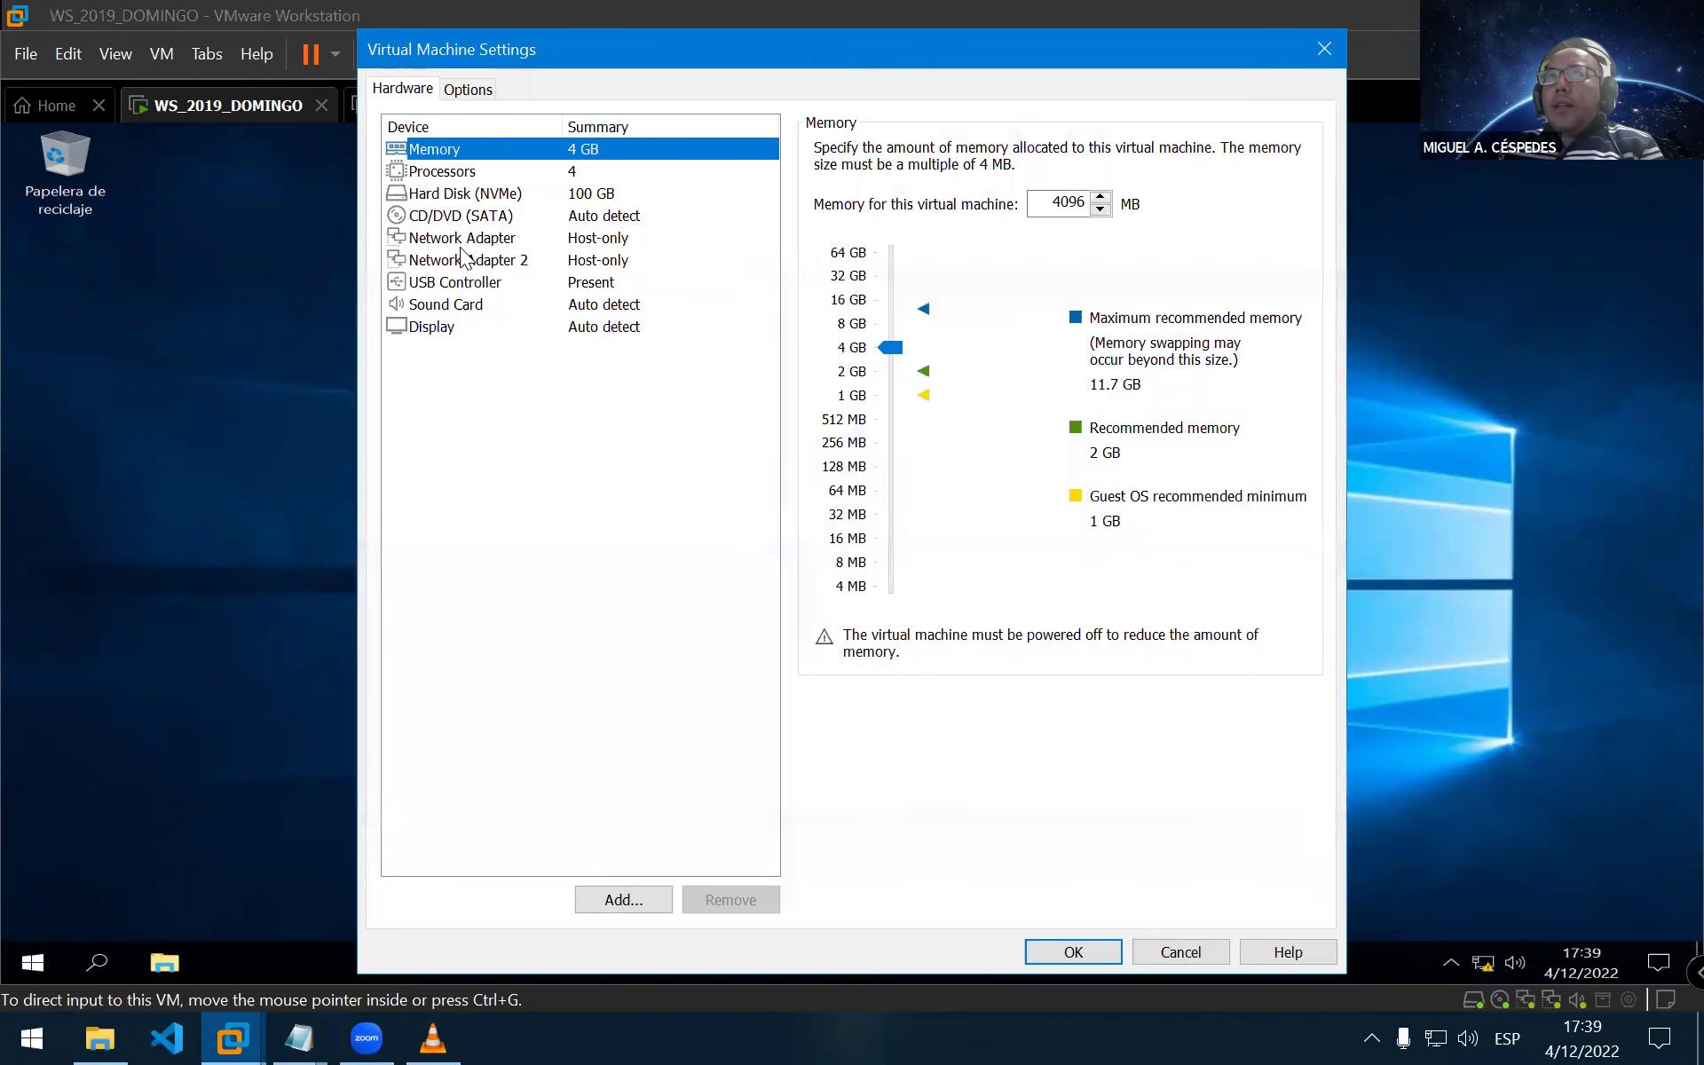
left_click(462, 239)
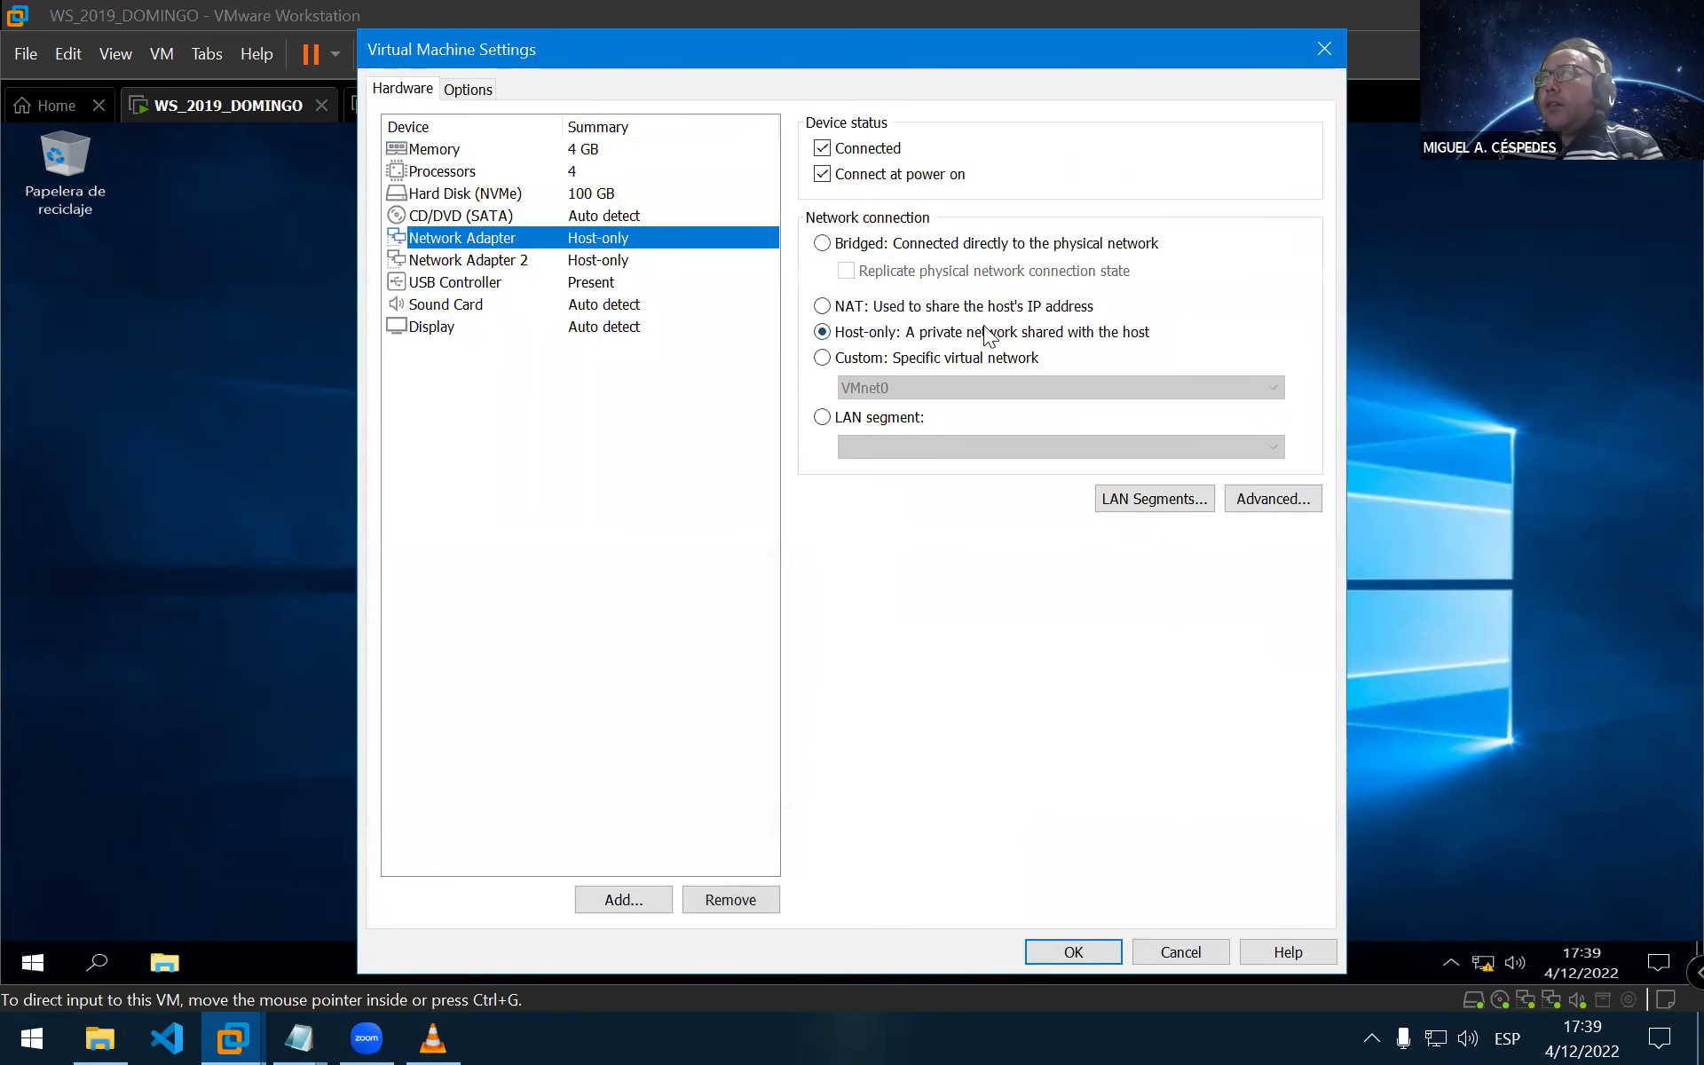
left_click(830, 305)
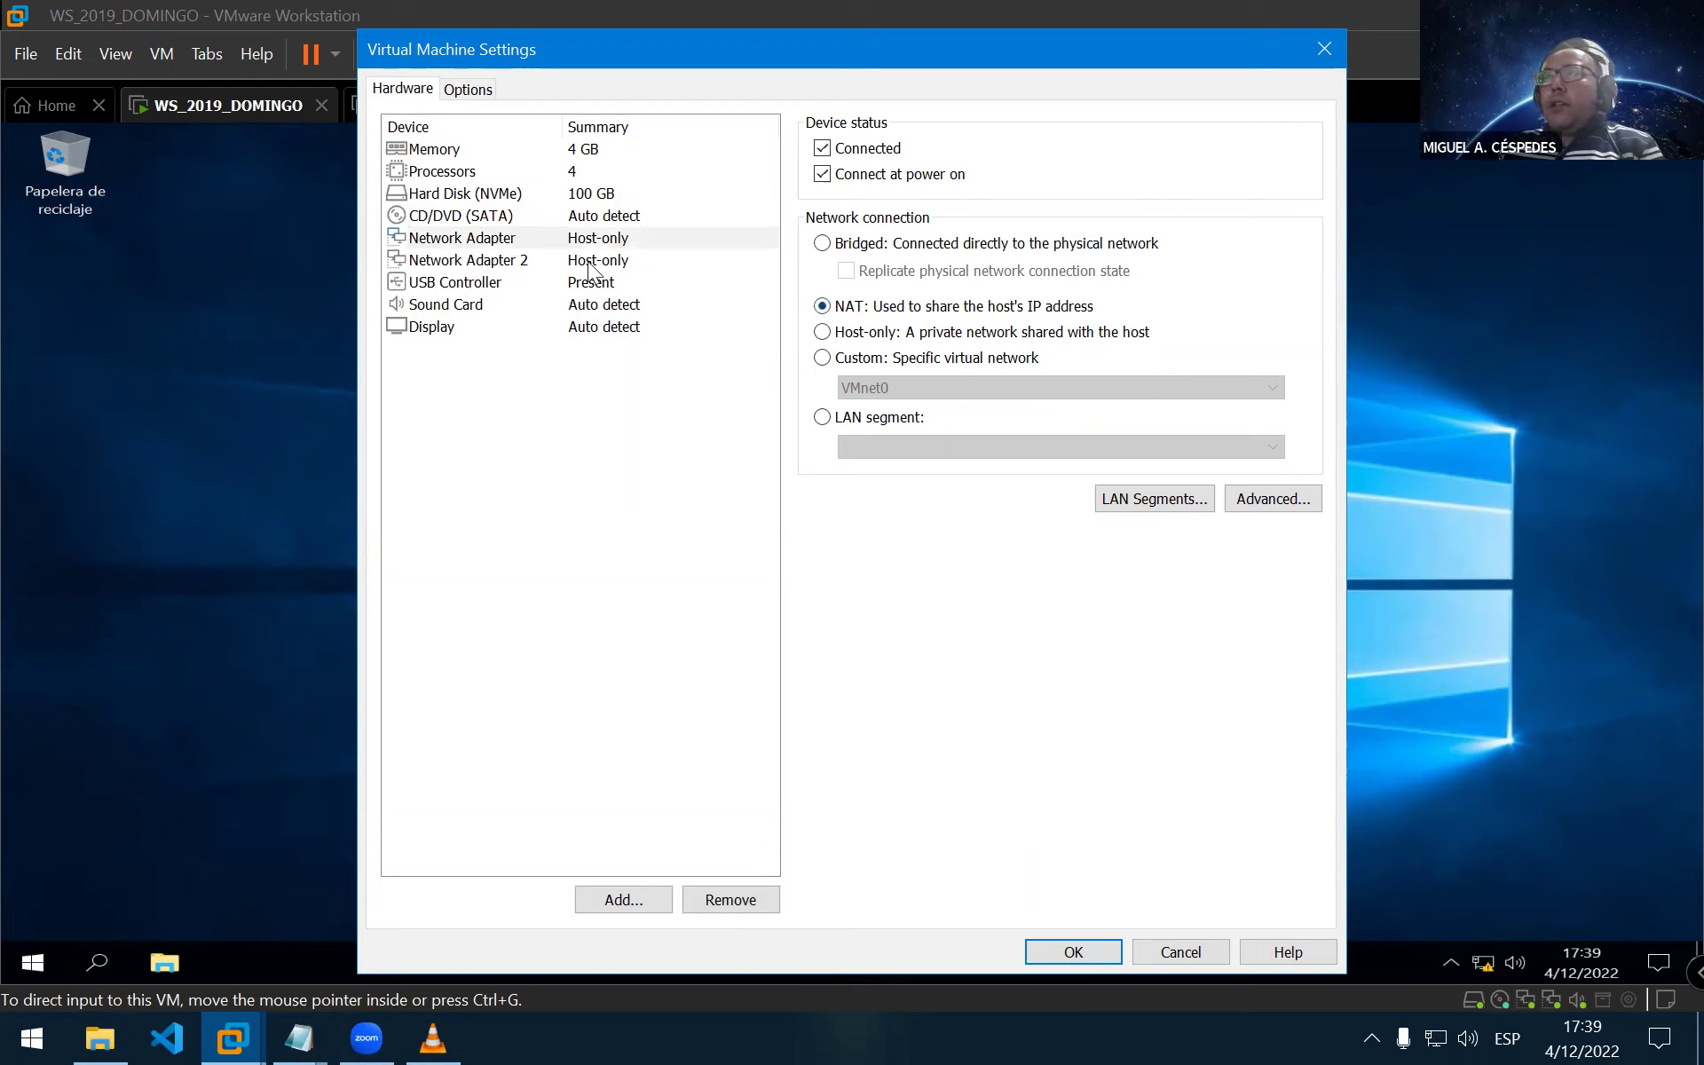
left_click(439, 261)
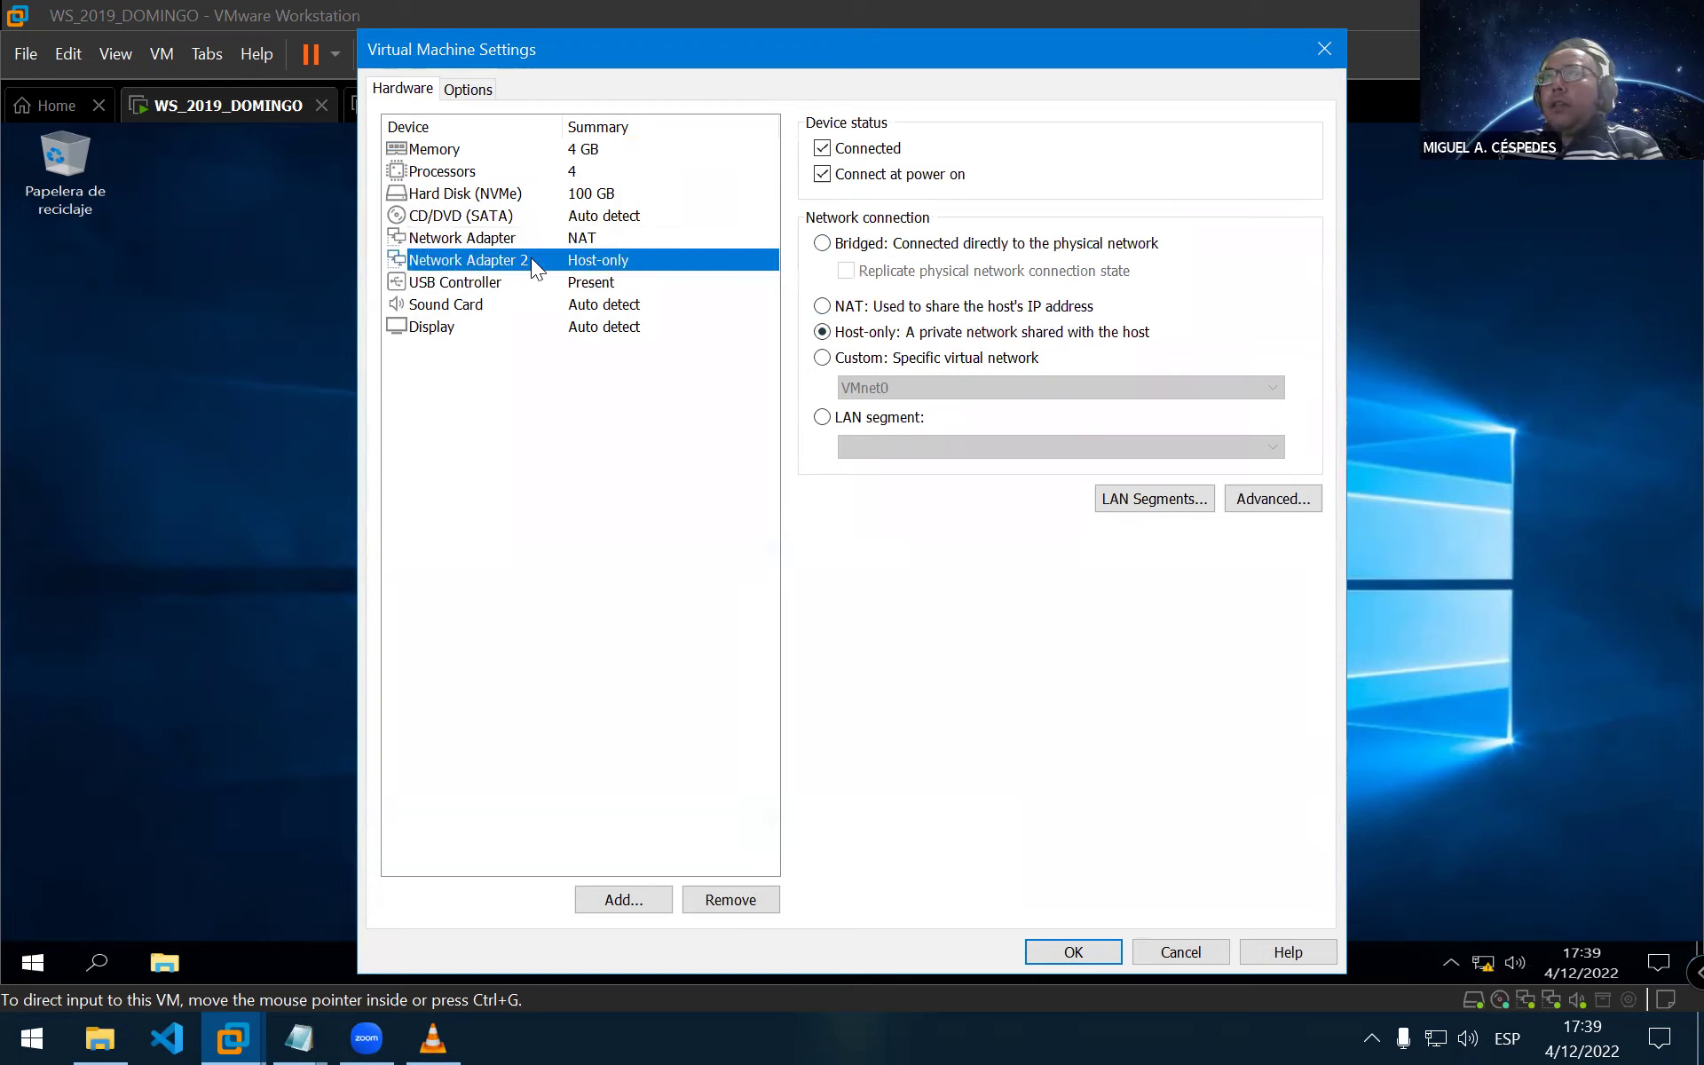
left_click(895, 311)
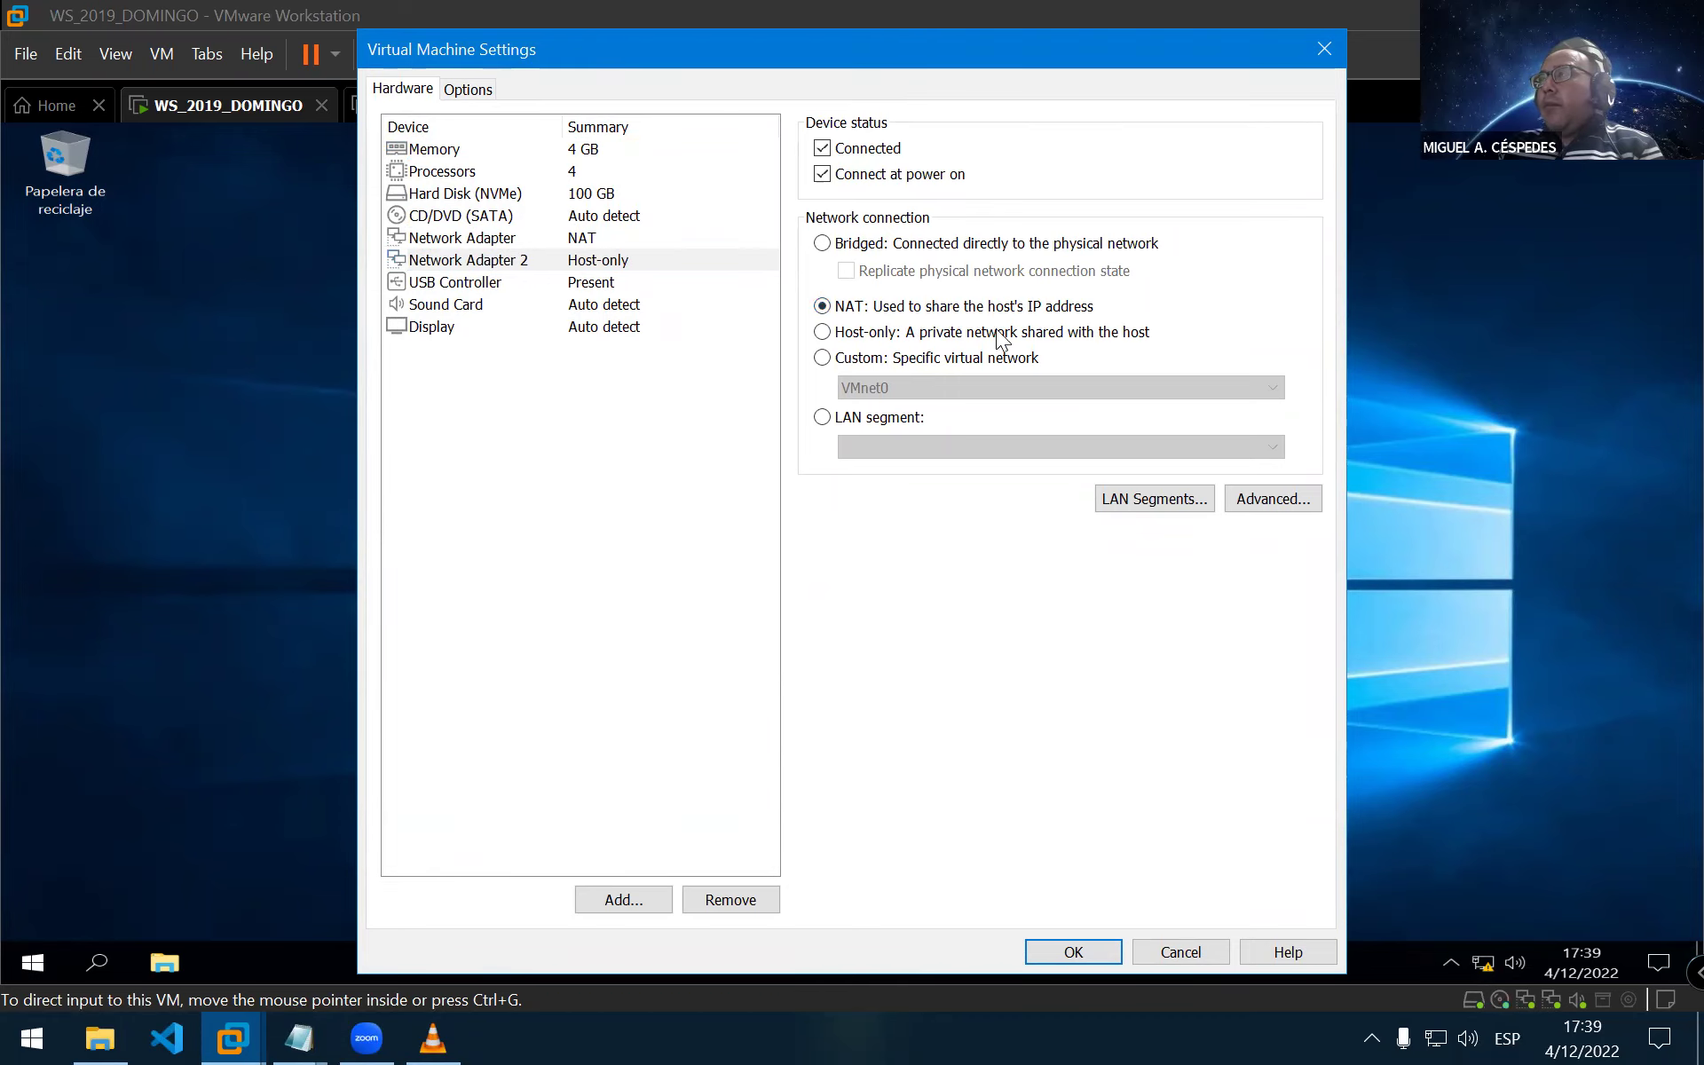
left_click(1063, 955)
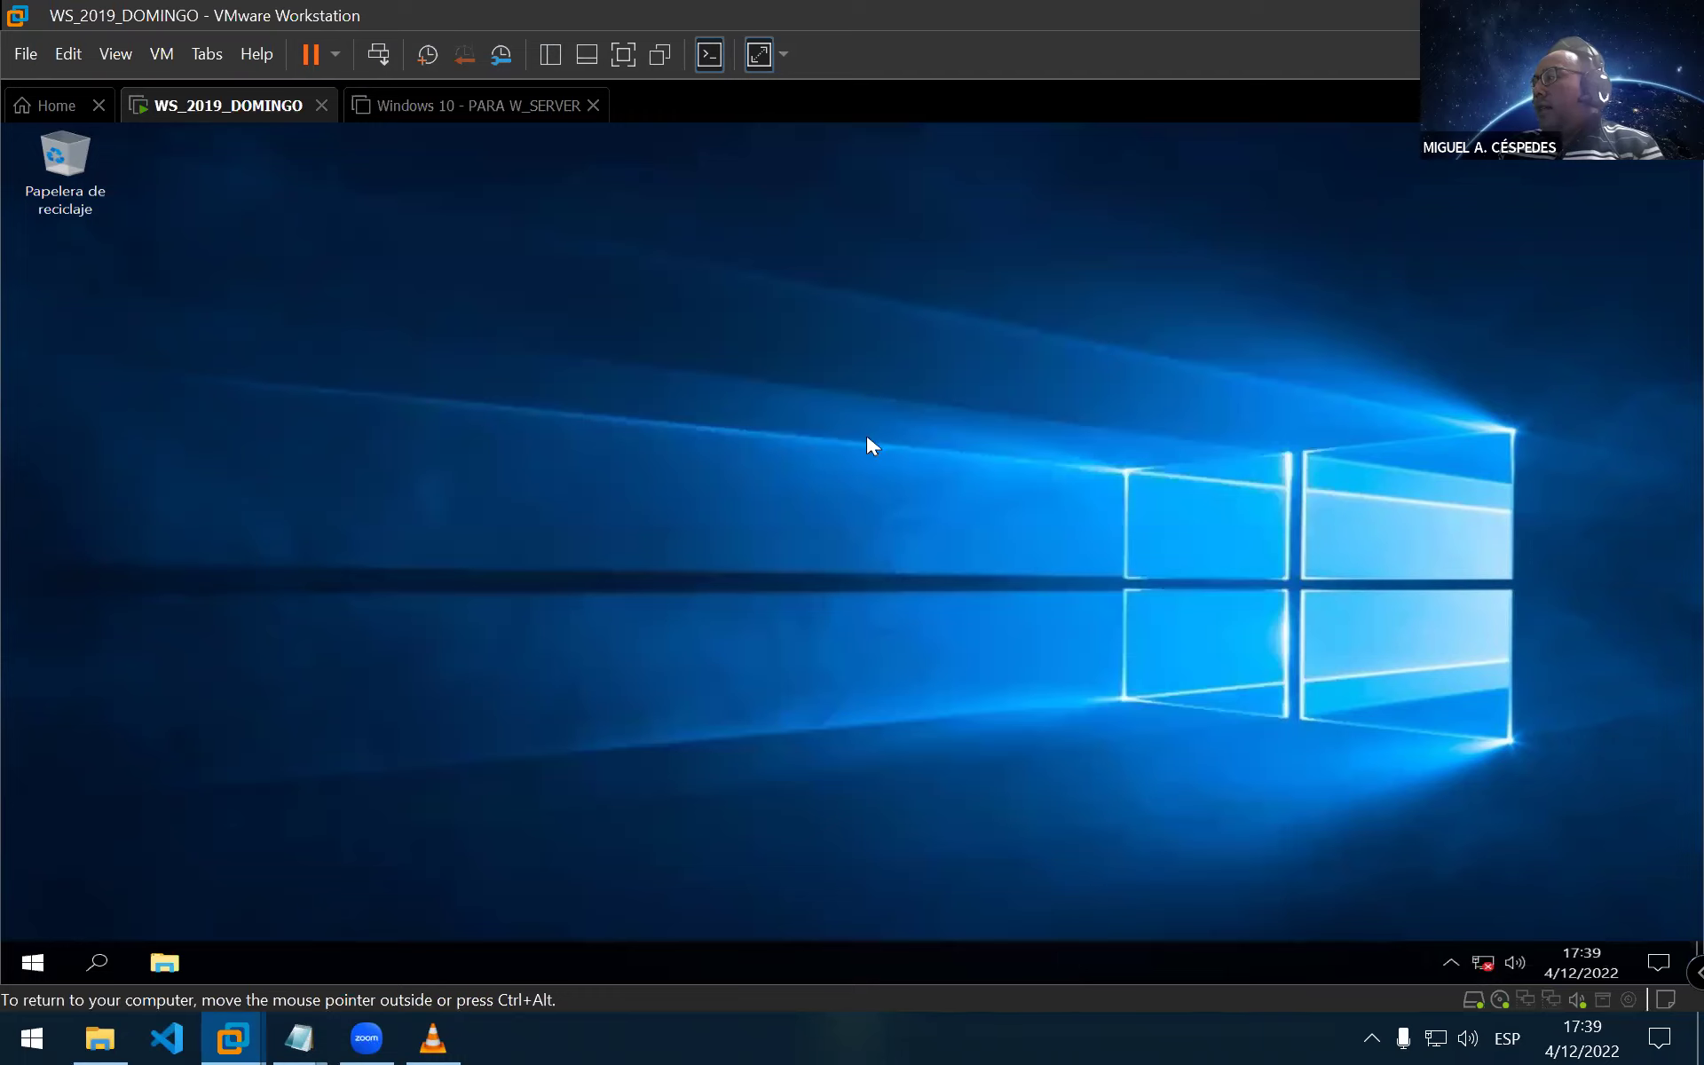
right_click(868, 441)
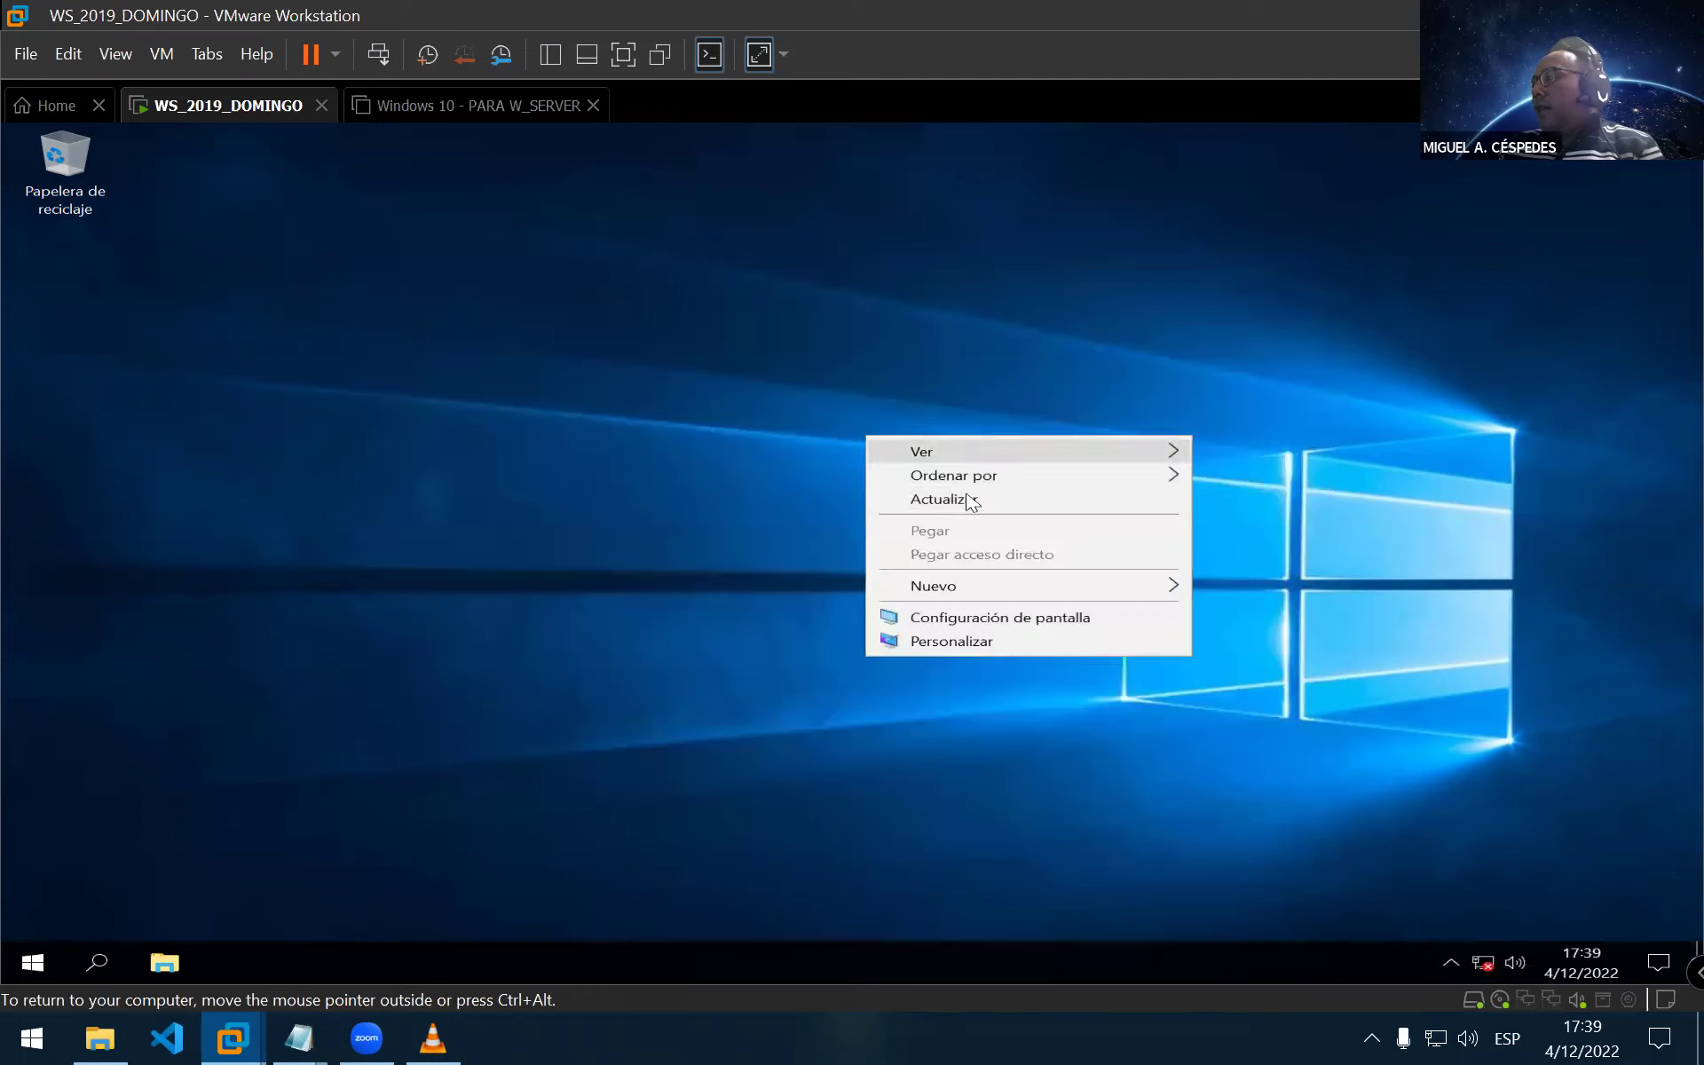
Refresh the server desktop twice from its context menu
left_click(986, 517)
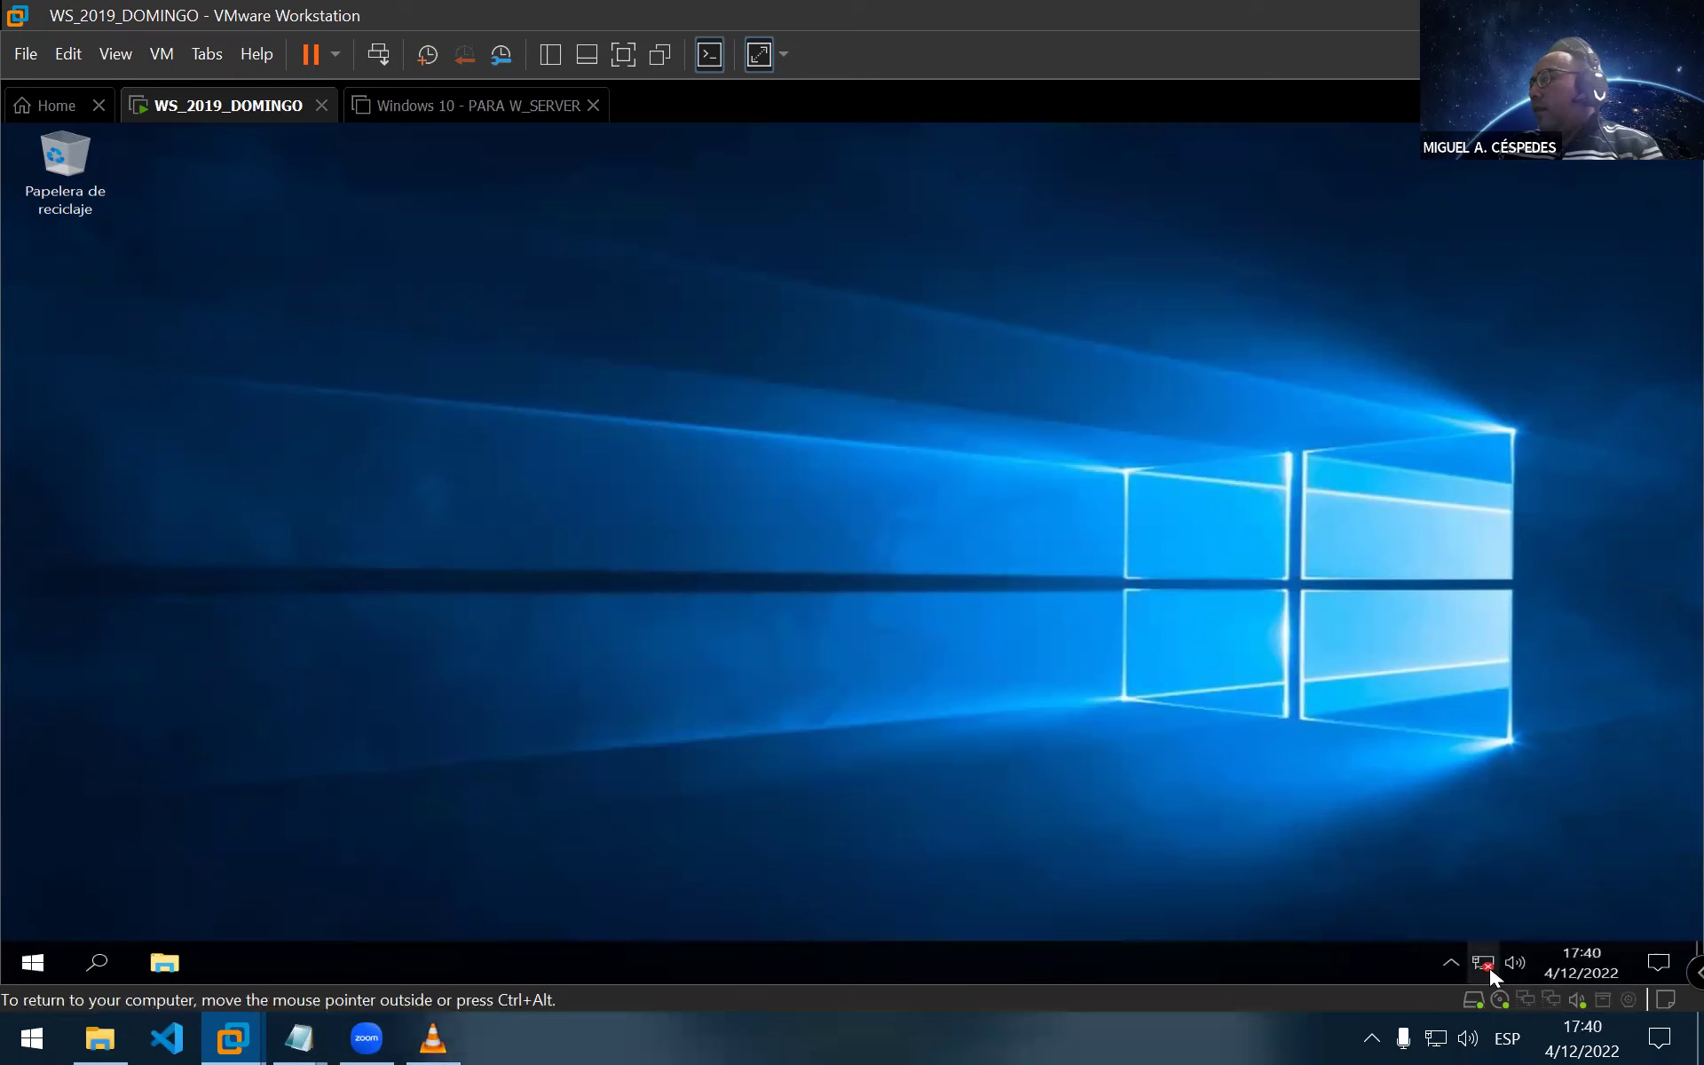
mouse_move(1491, 974)
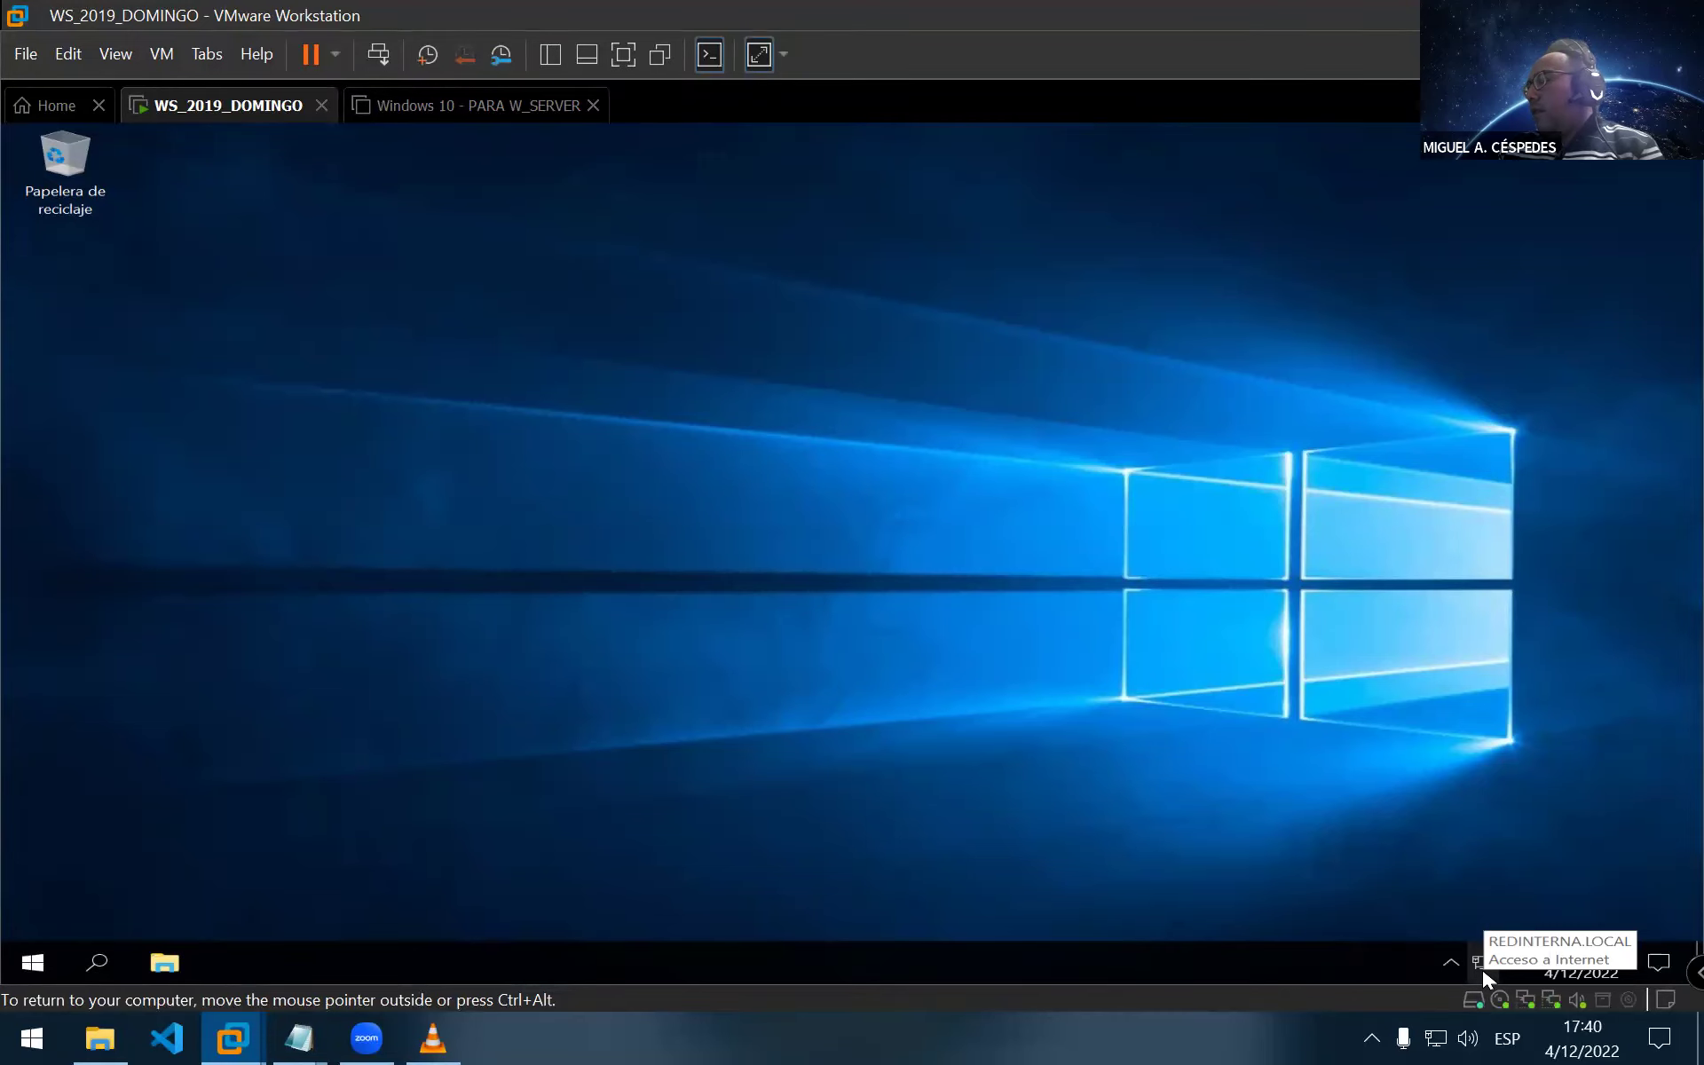
right_click(630, 488)
left_click(679, 555)
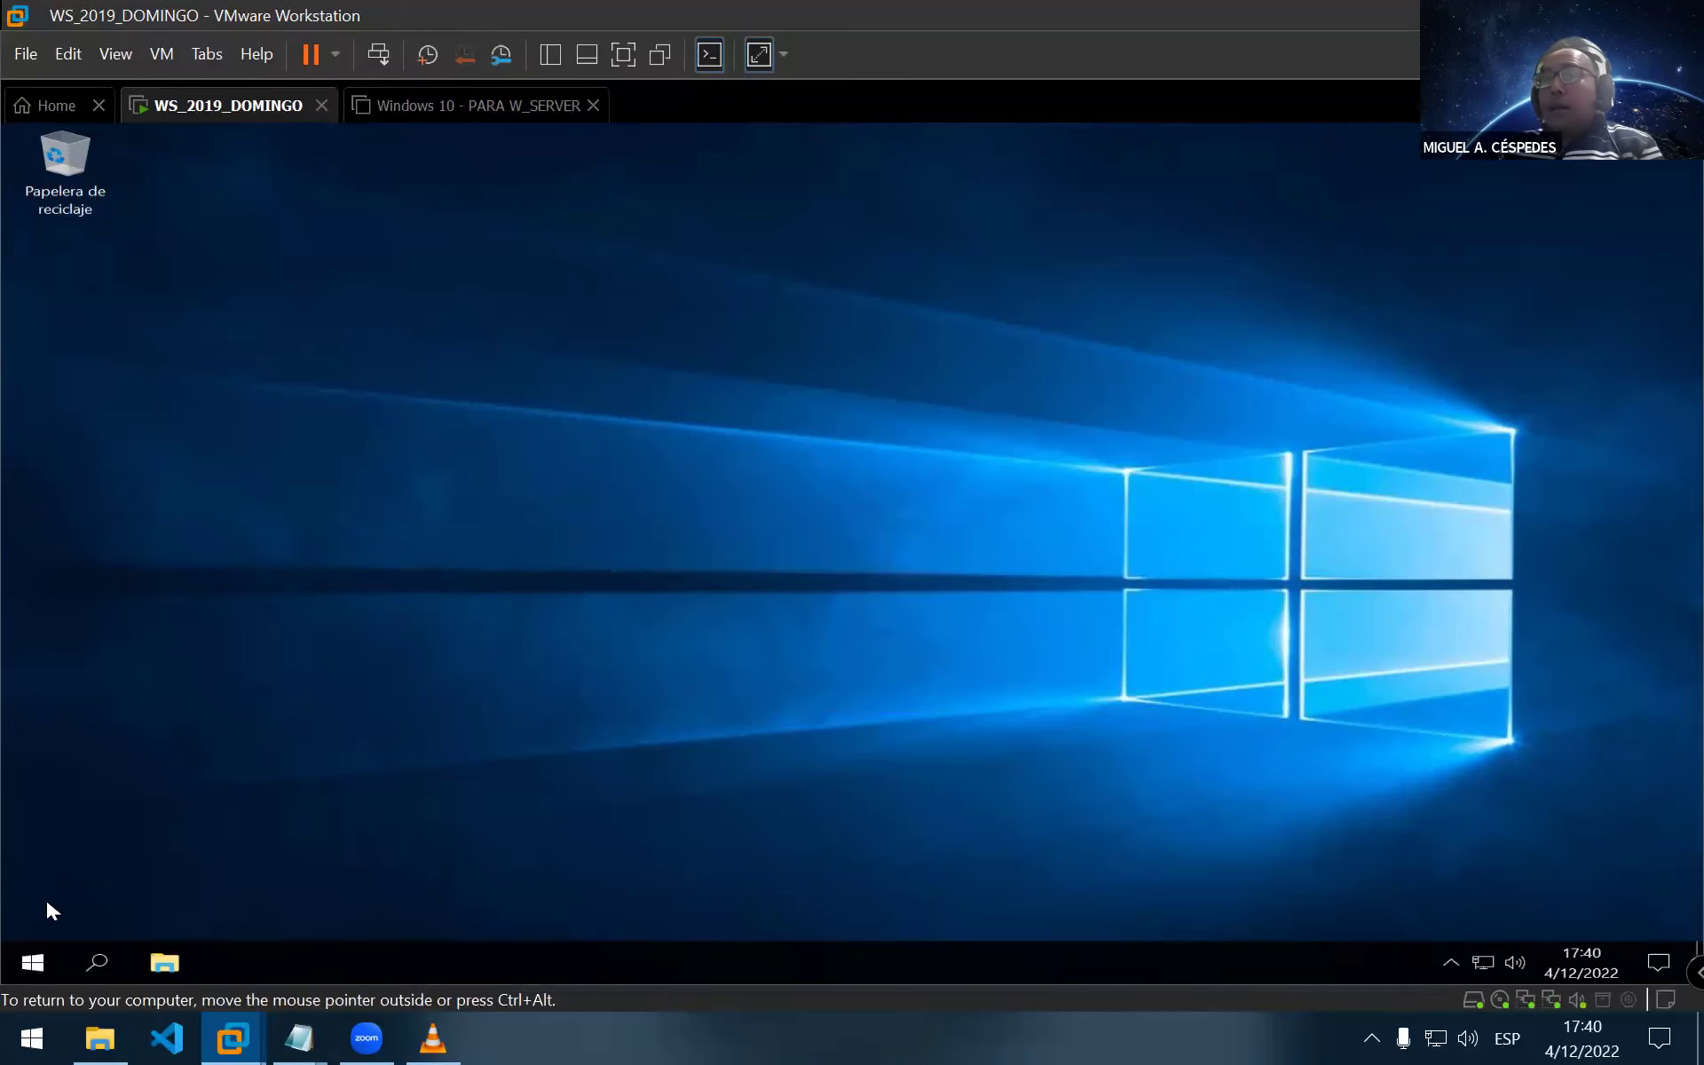
Restart the server via Start > Power > Reiniciar, keeping the default reason and choosing Continuar
left_click(33, 961)
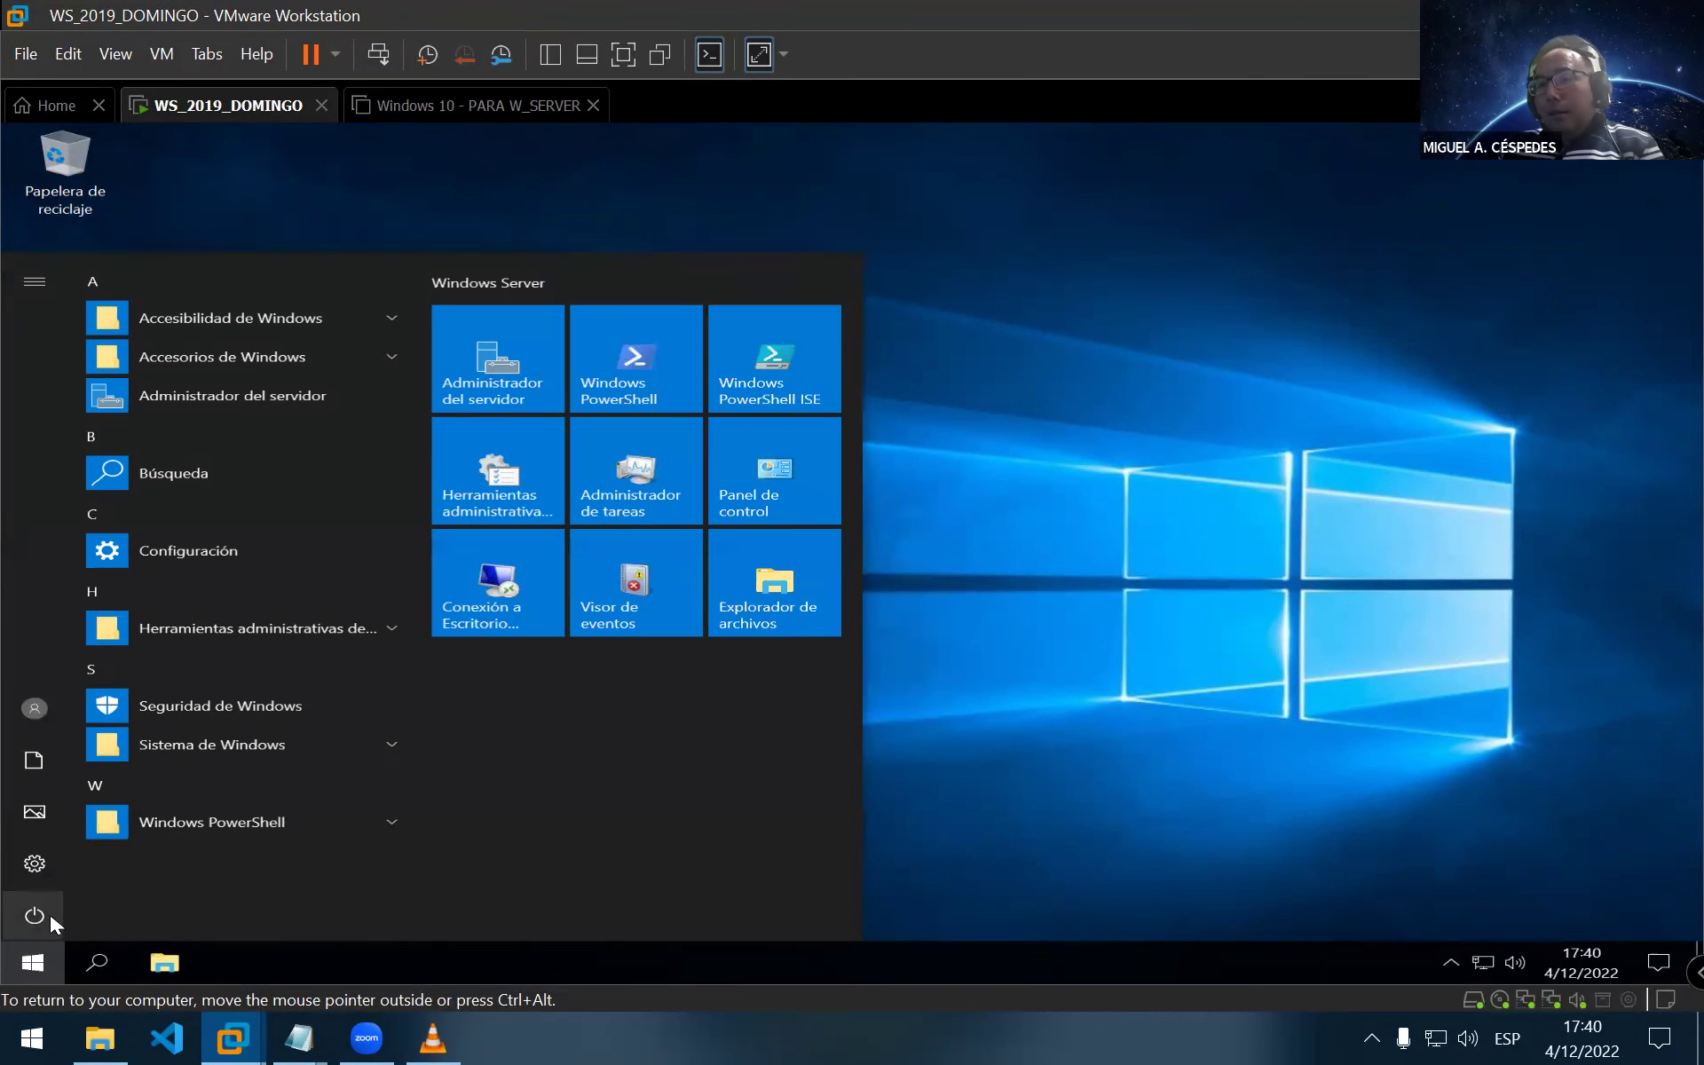
left_click(35, 914)
left_click(113, 866)
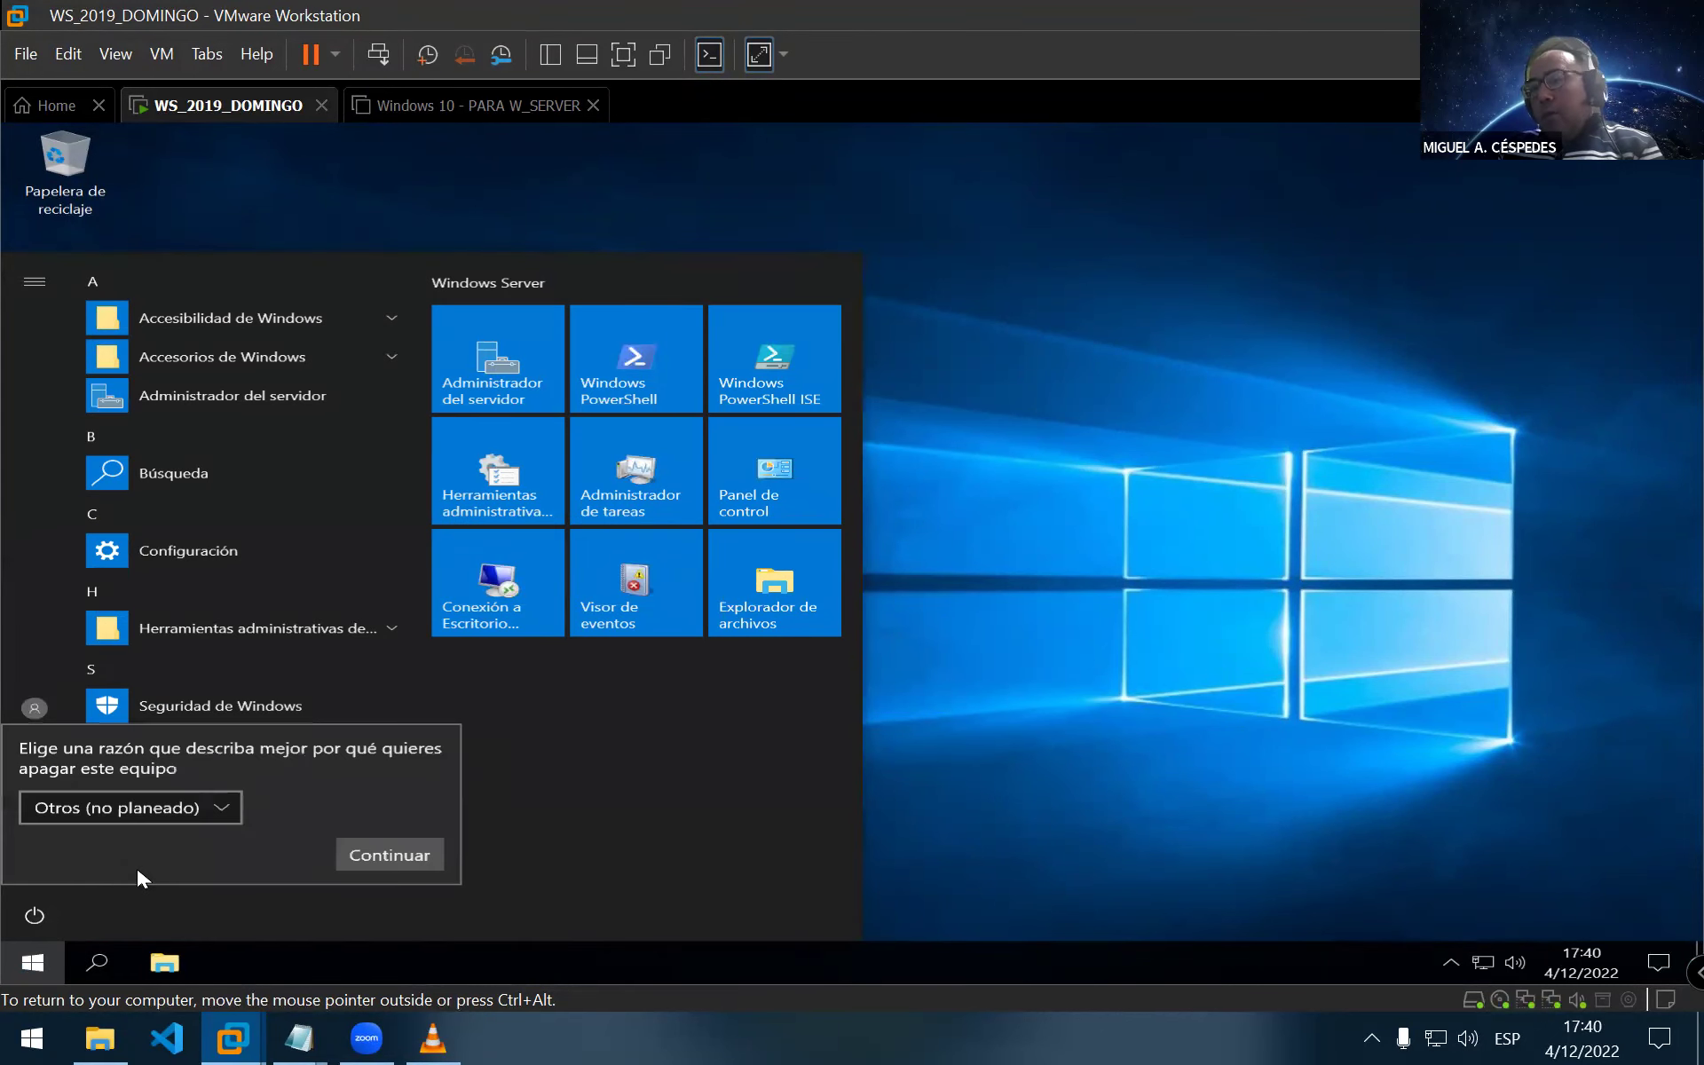
left_click(387, 861)
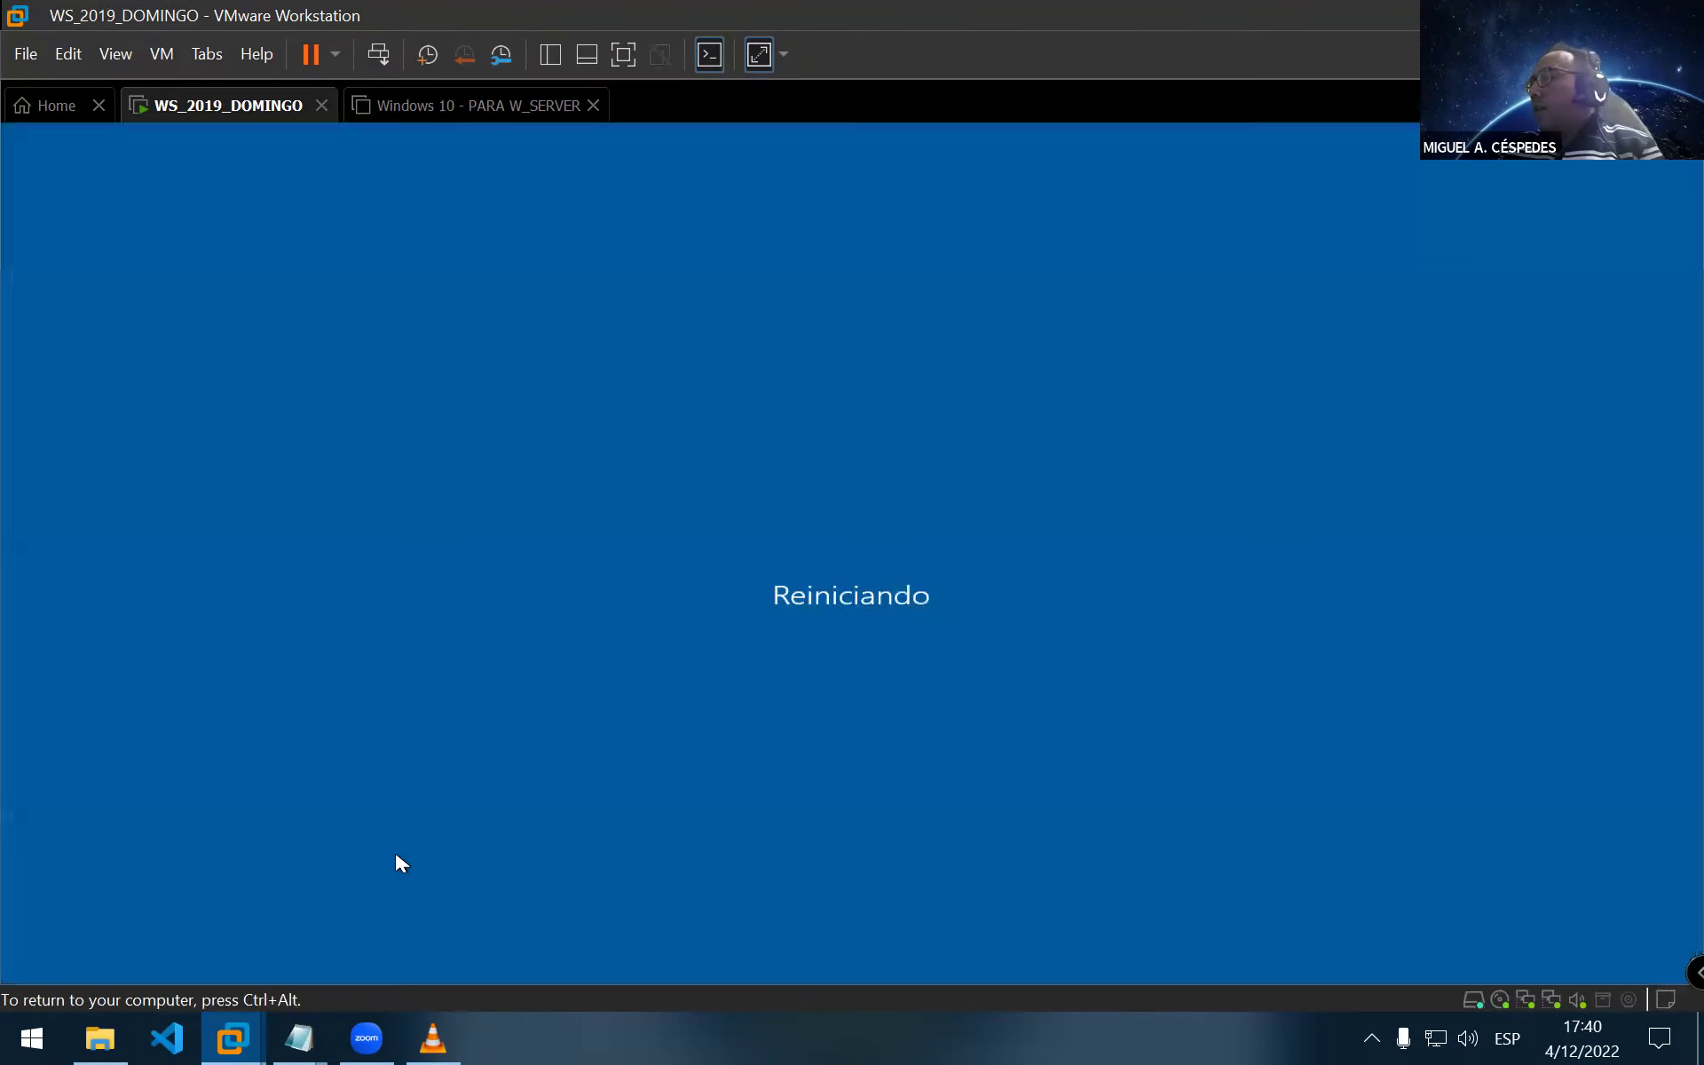
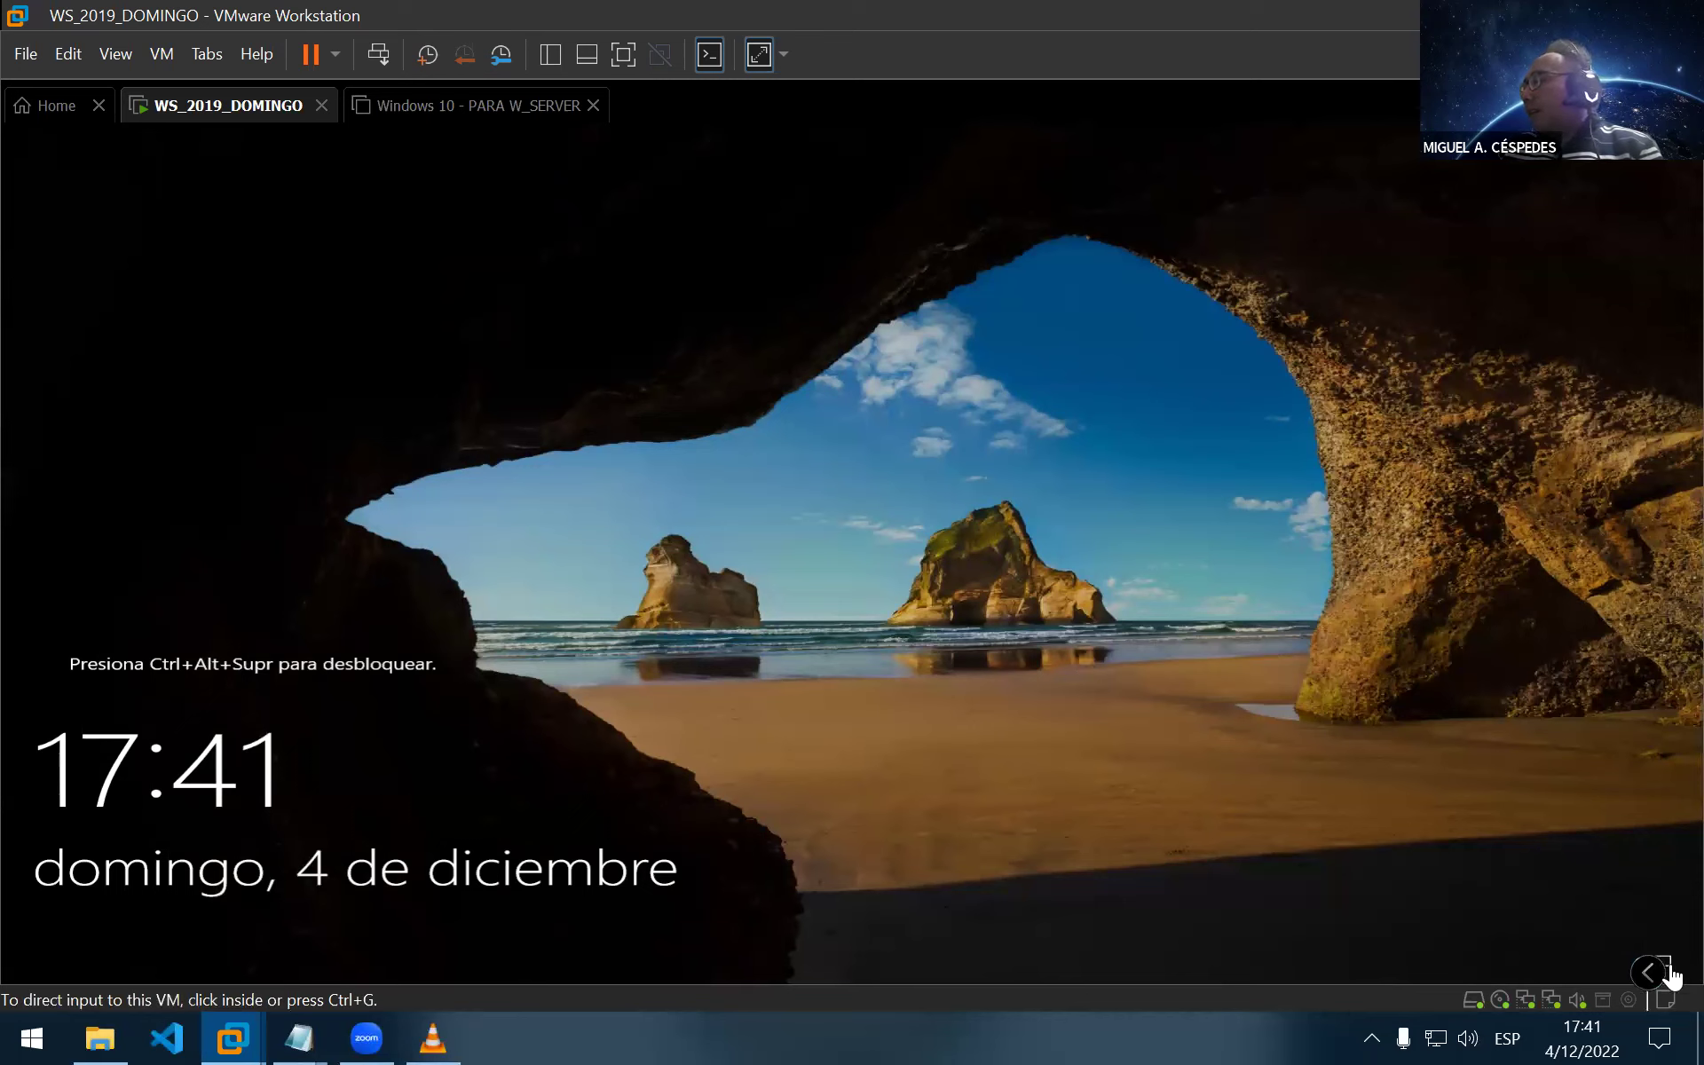
Bring up the Windows Server sign-in prompt with Ctrl+Alt+Insert and focus the password field
left_click(1651, 985)
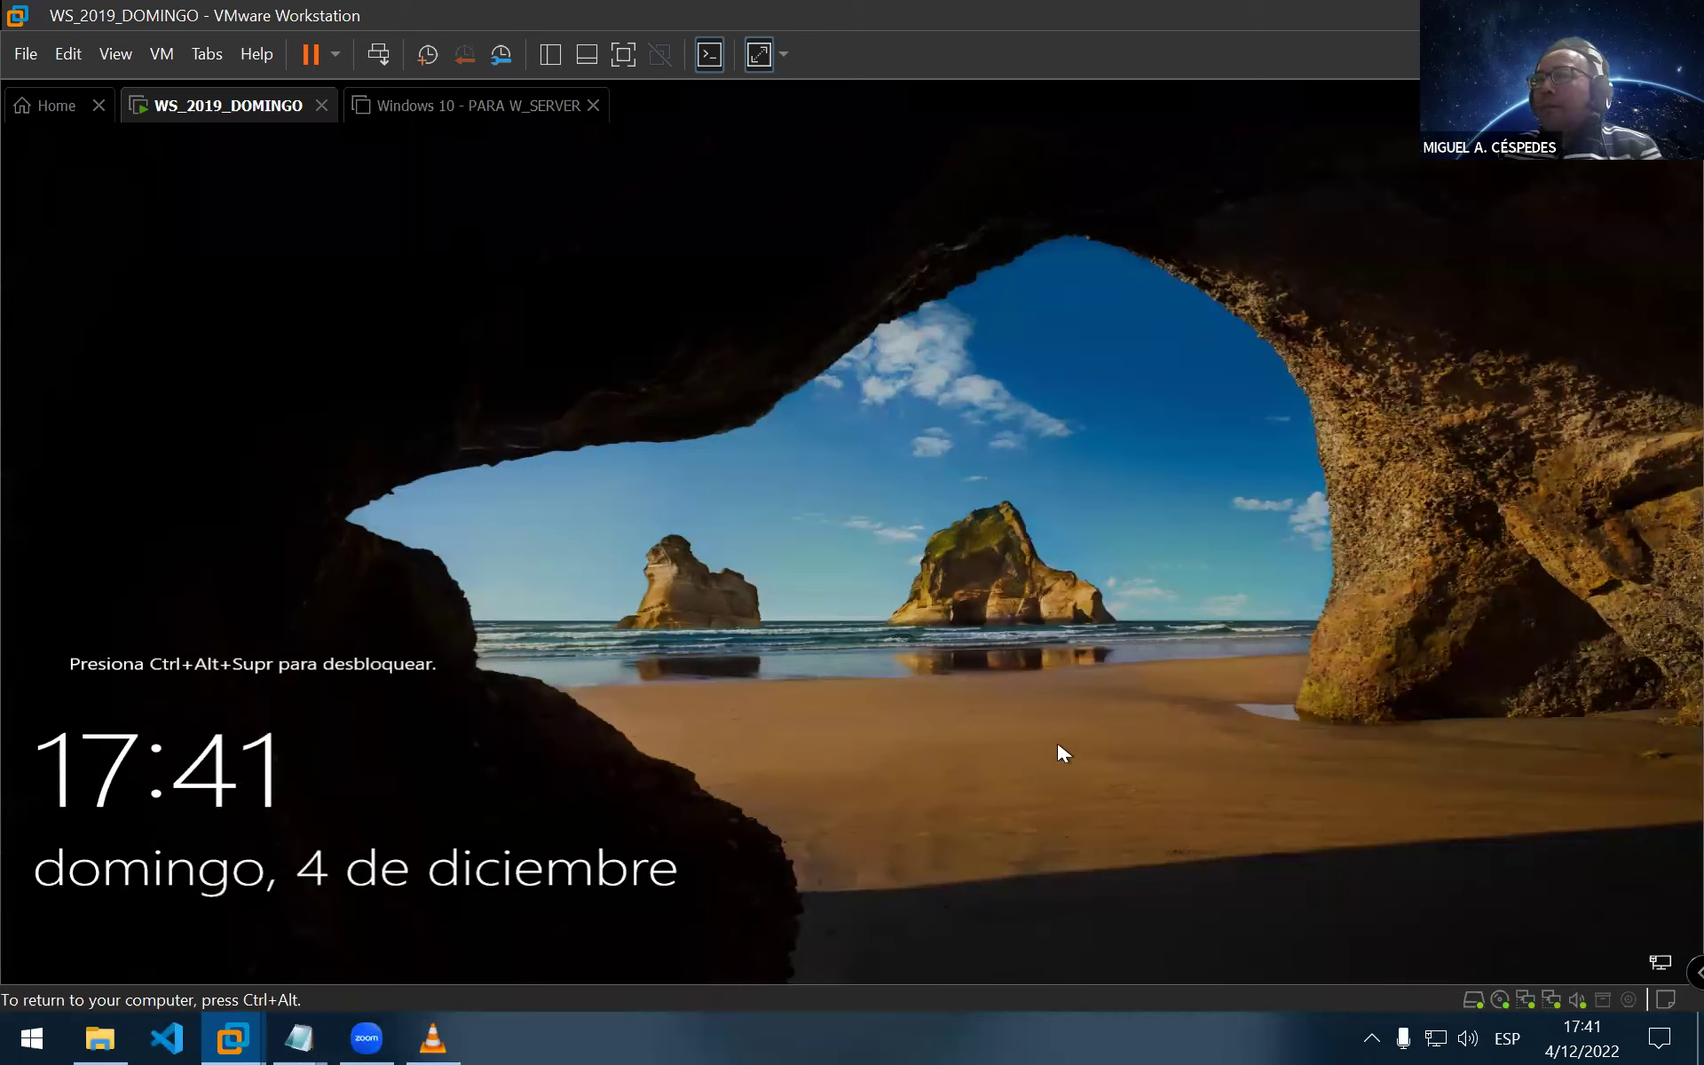
key("ctrl+alt+Insert")
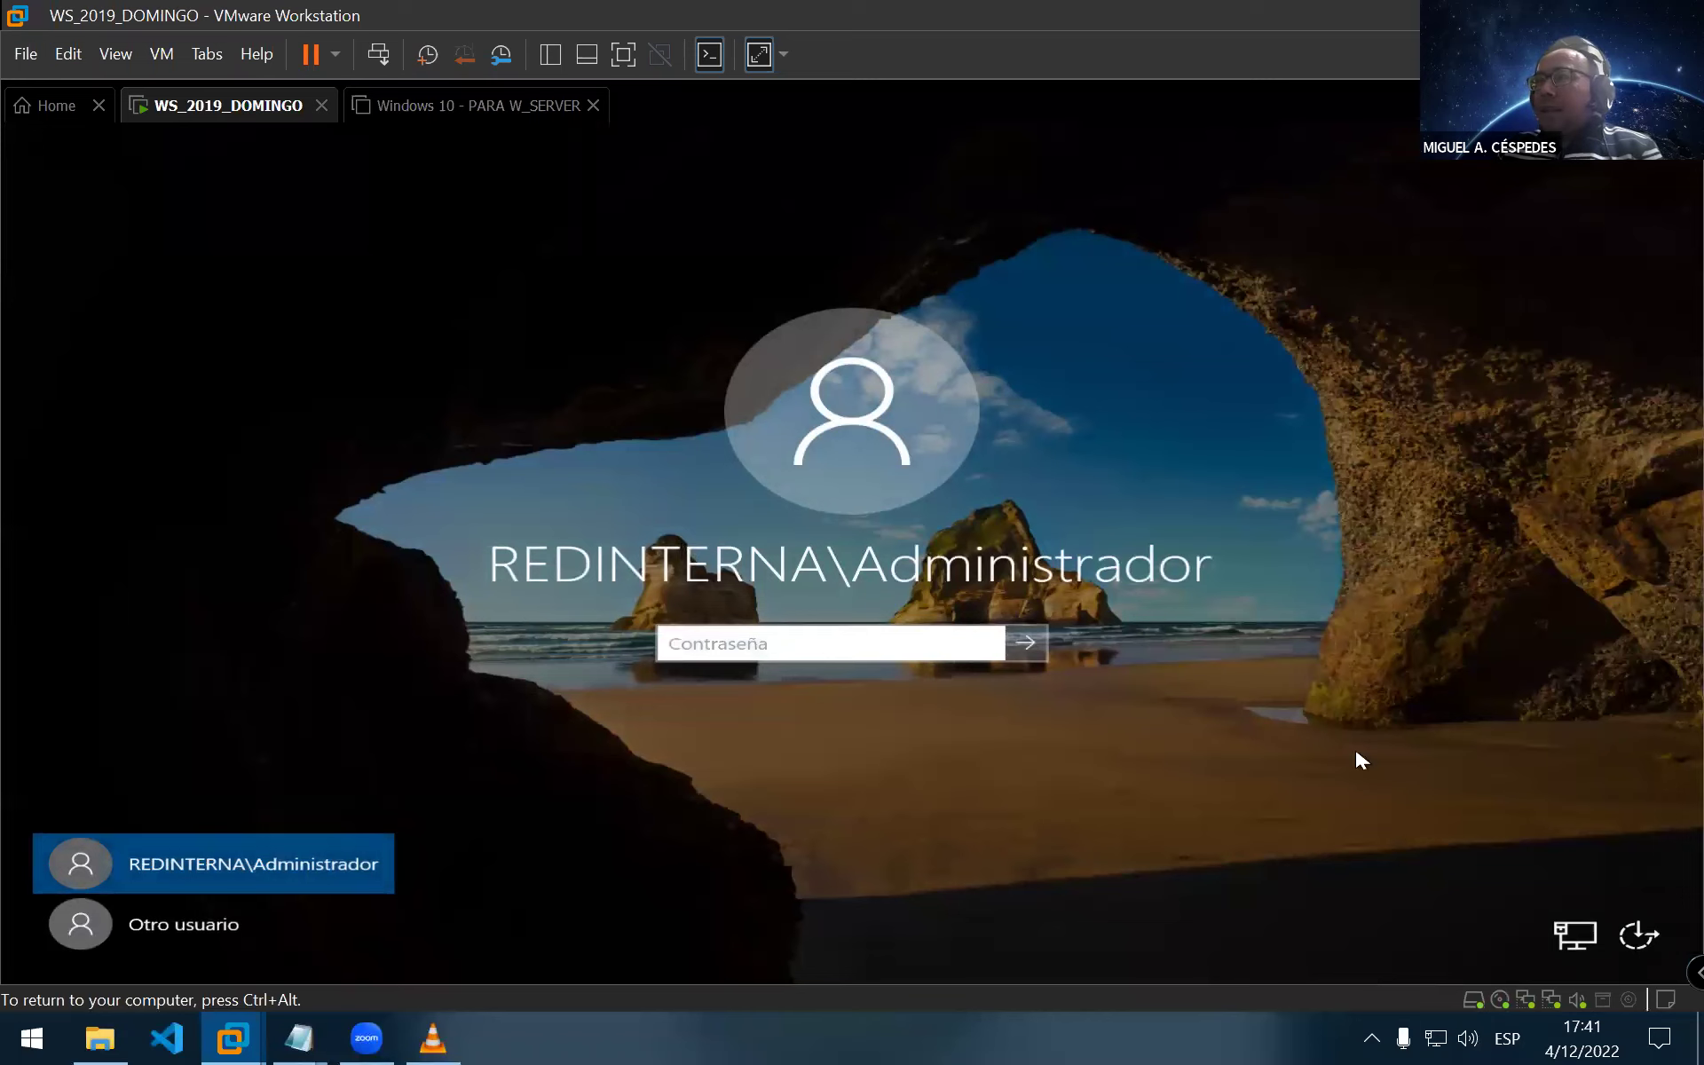
left_click(1569, 939)
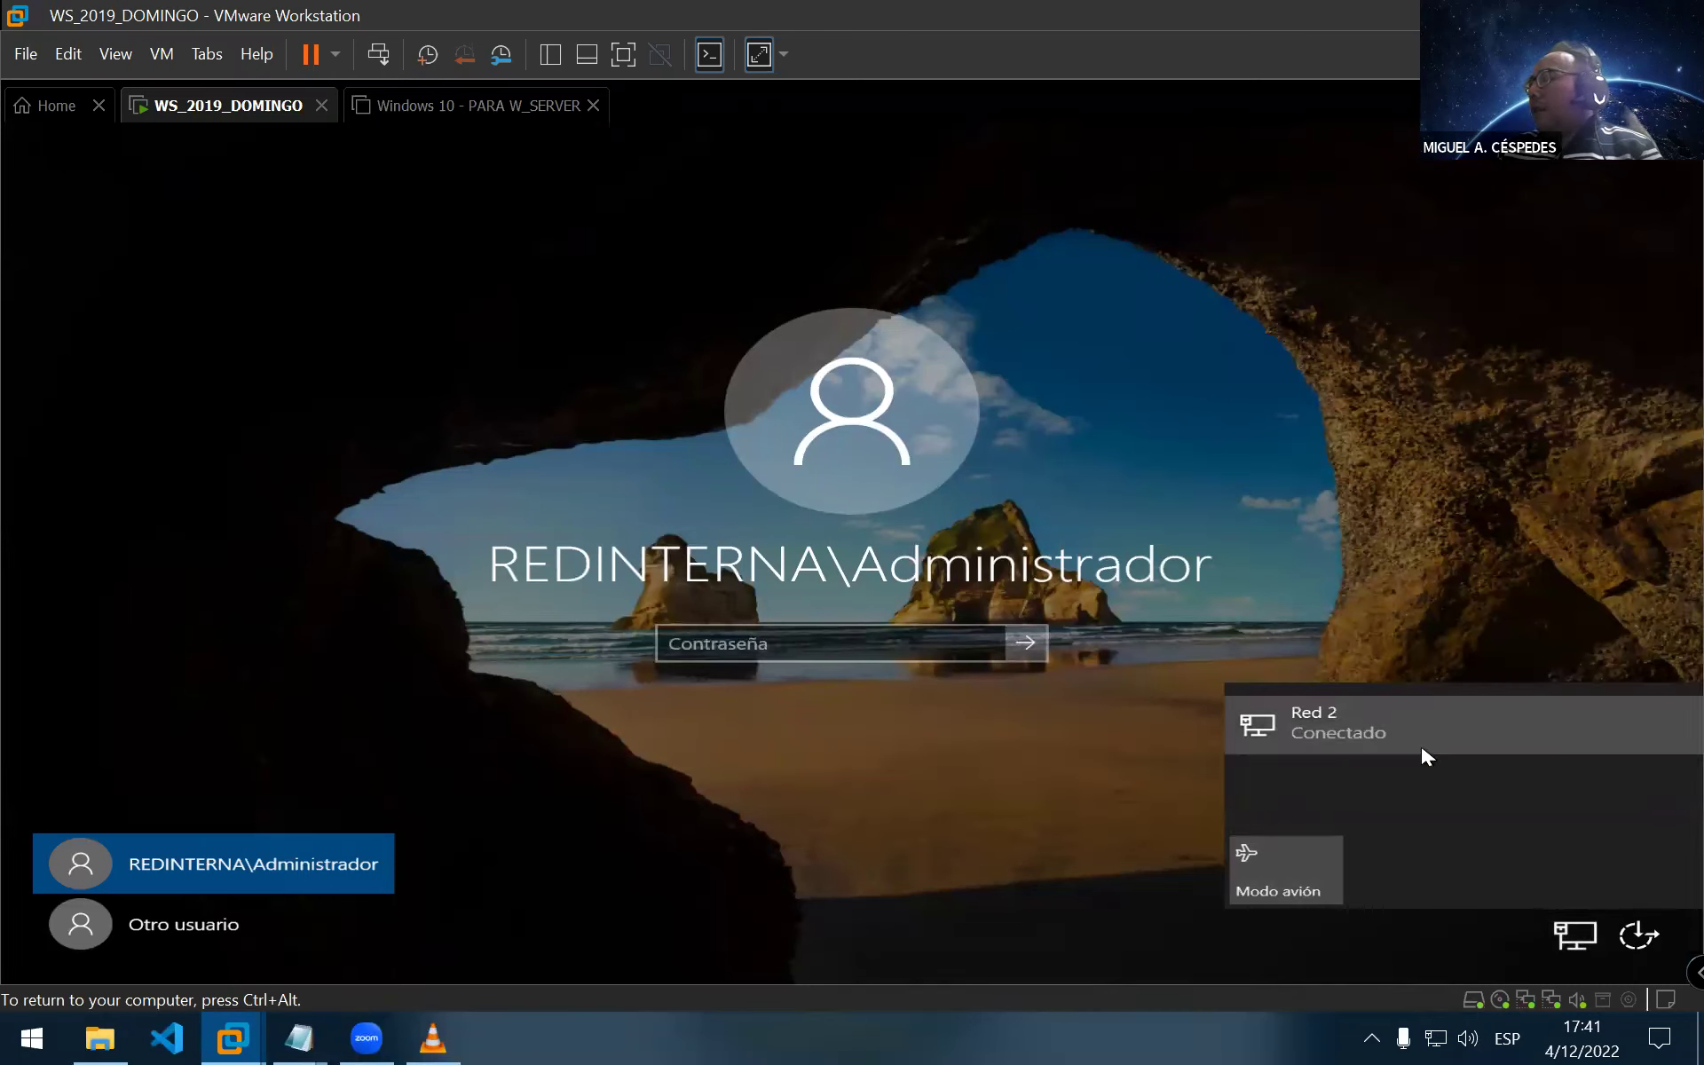
left_click(793, 645)
left_click(797, 645)
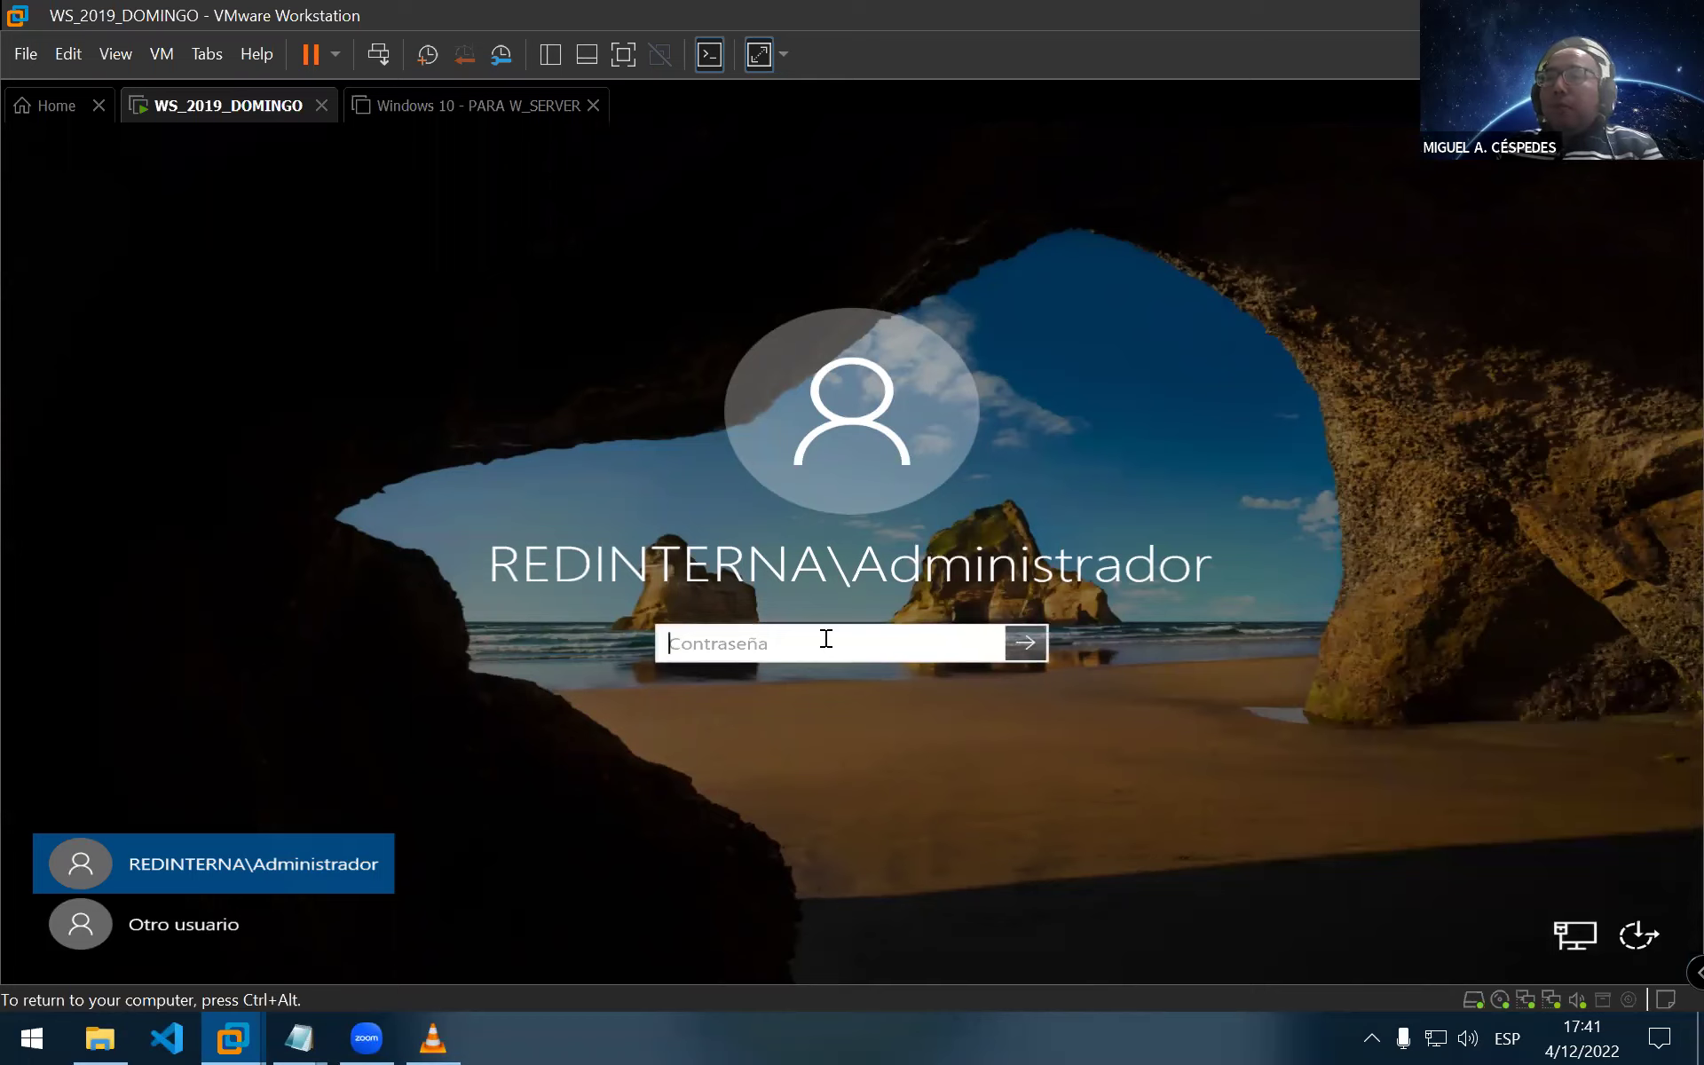
Enter the administrator password, retrying after the Caps Lock error, to reach the desktop
key("Caps_Lock")
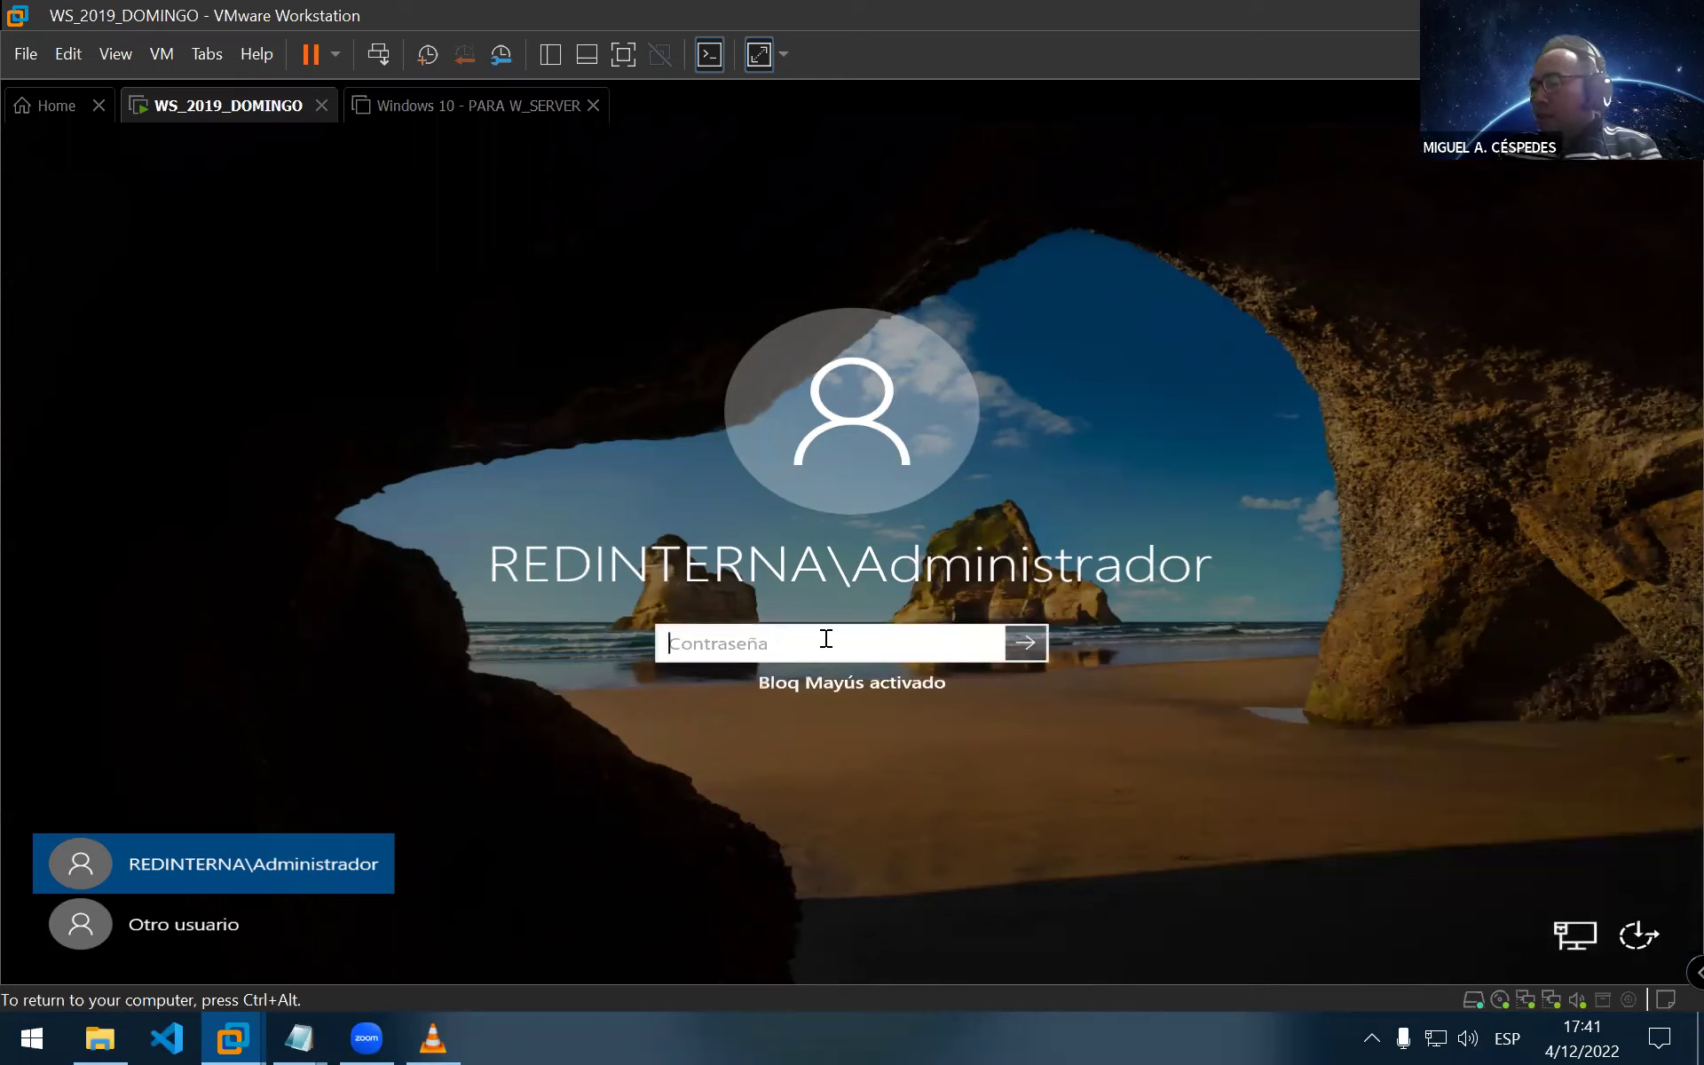
type("••••••")
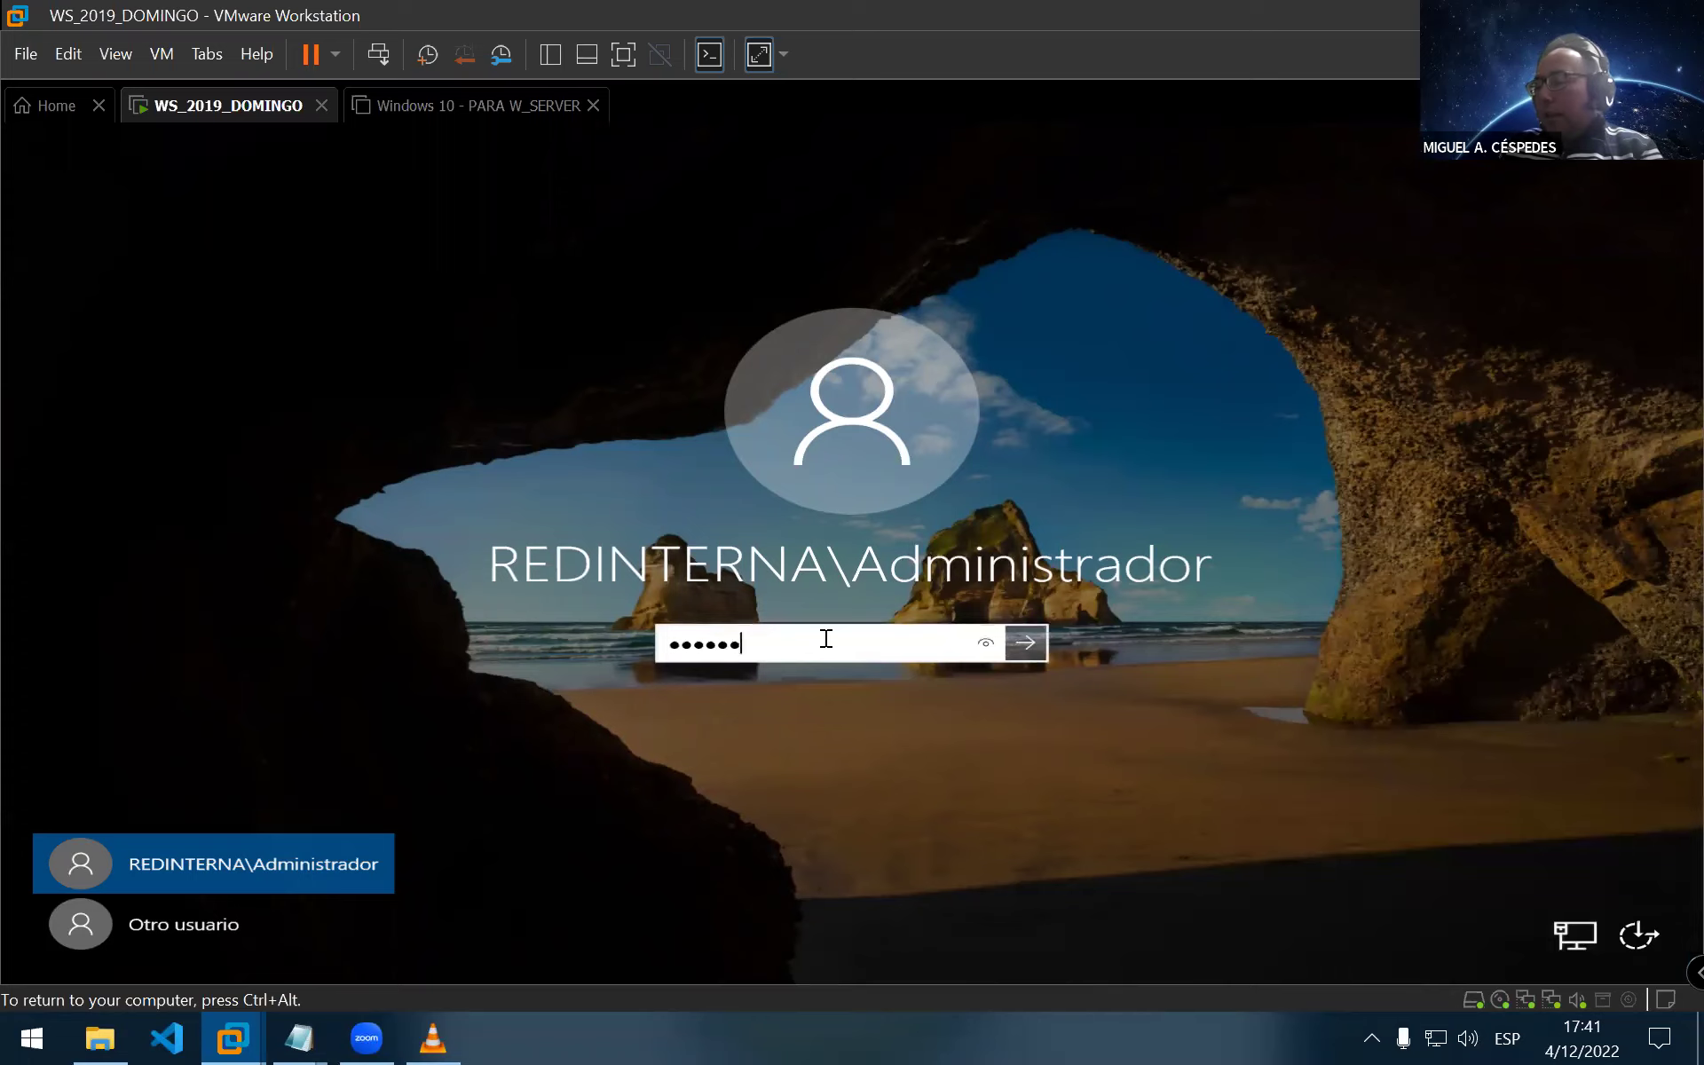
type("•••••")
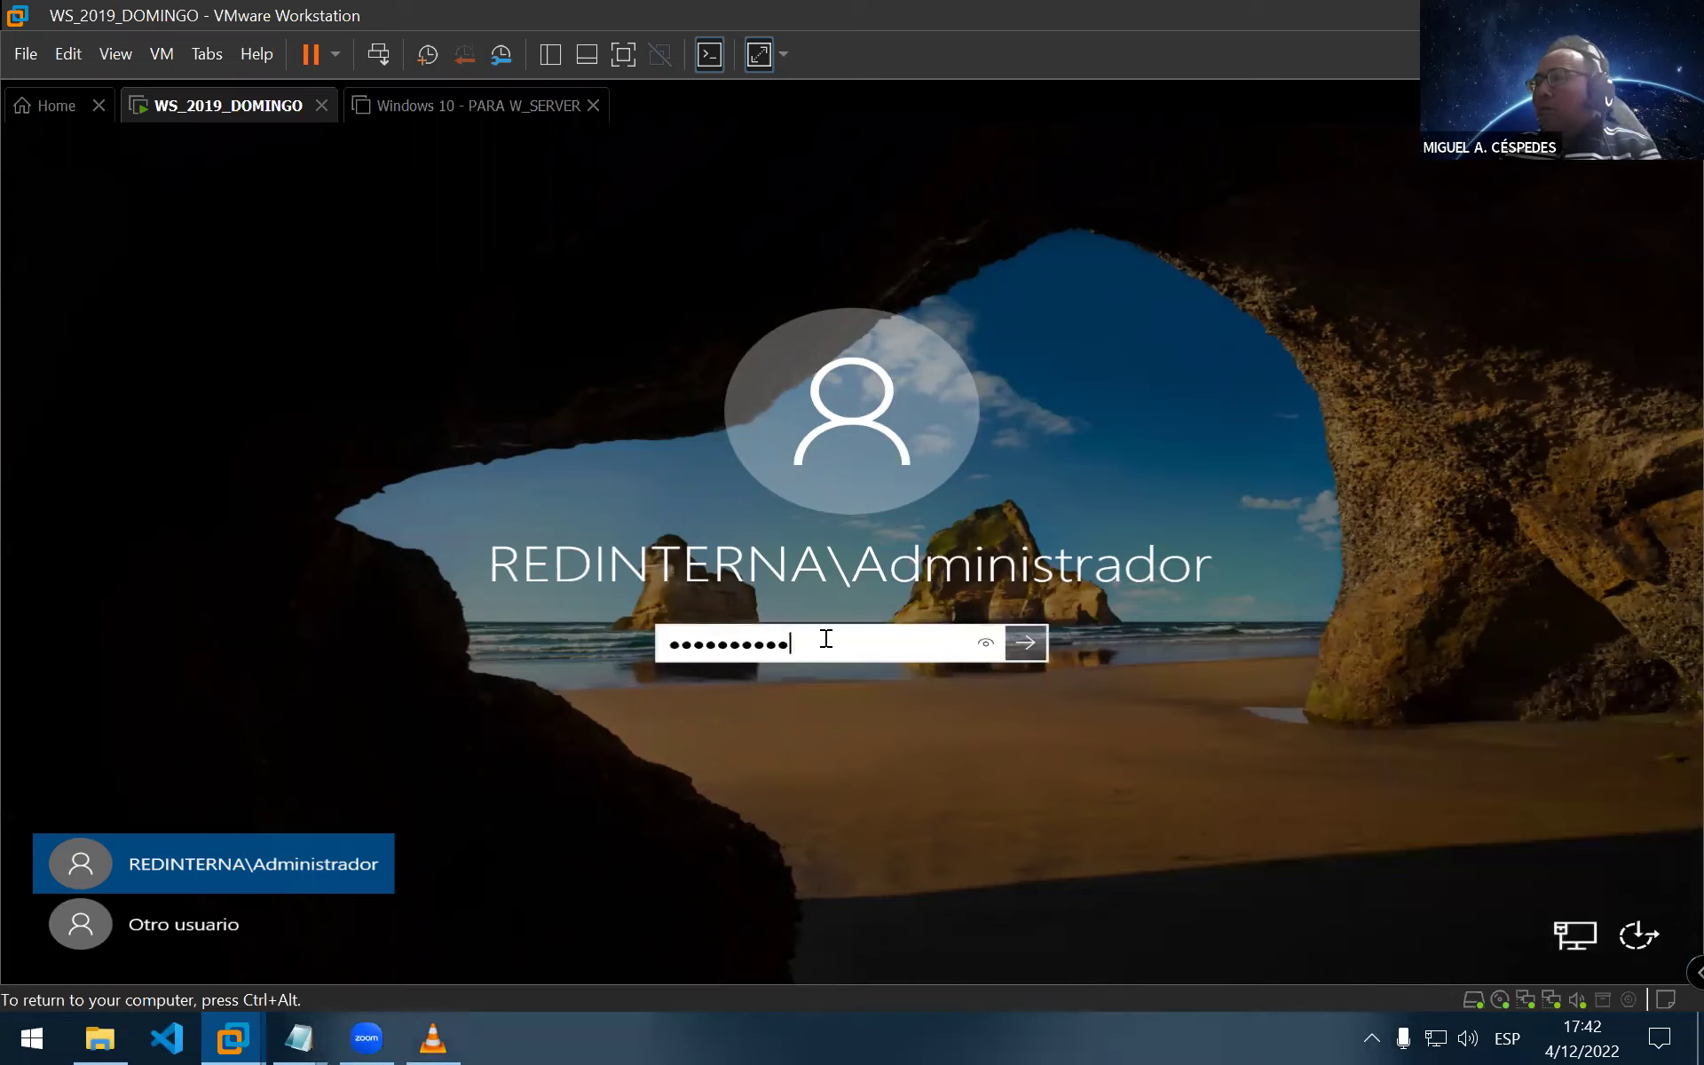
key("Return")
left_click(827, 676)
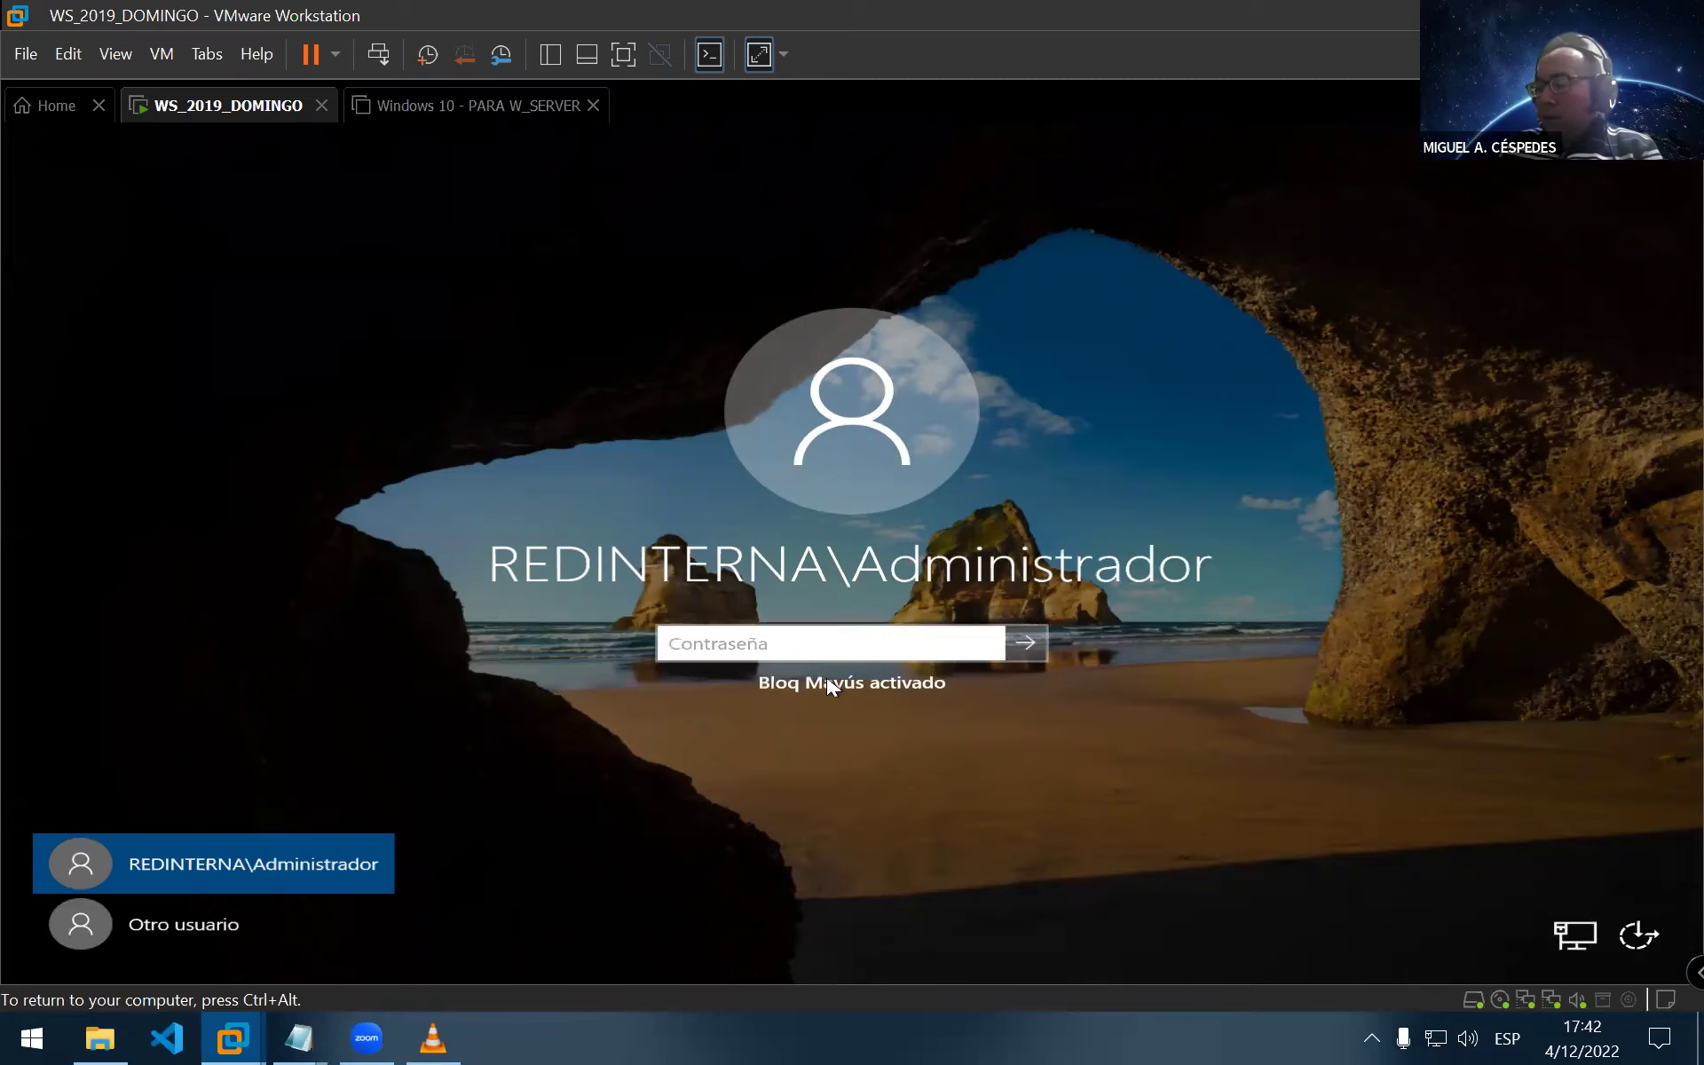
type("••••••••")
key("Return")
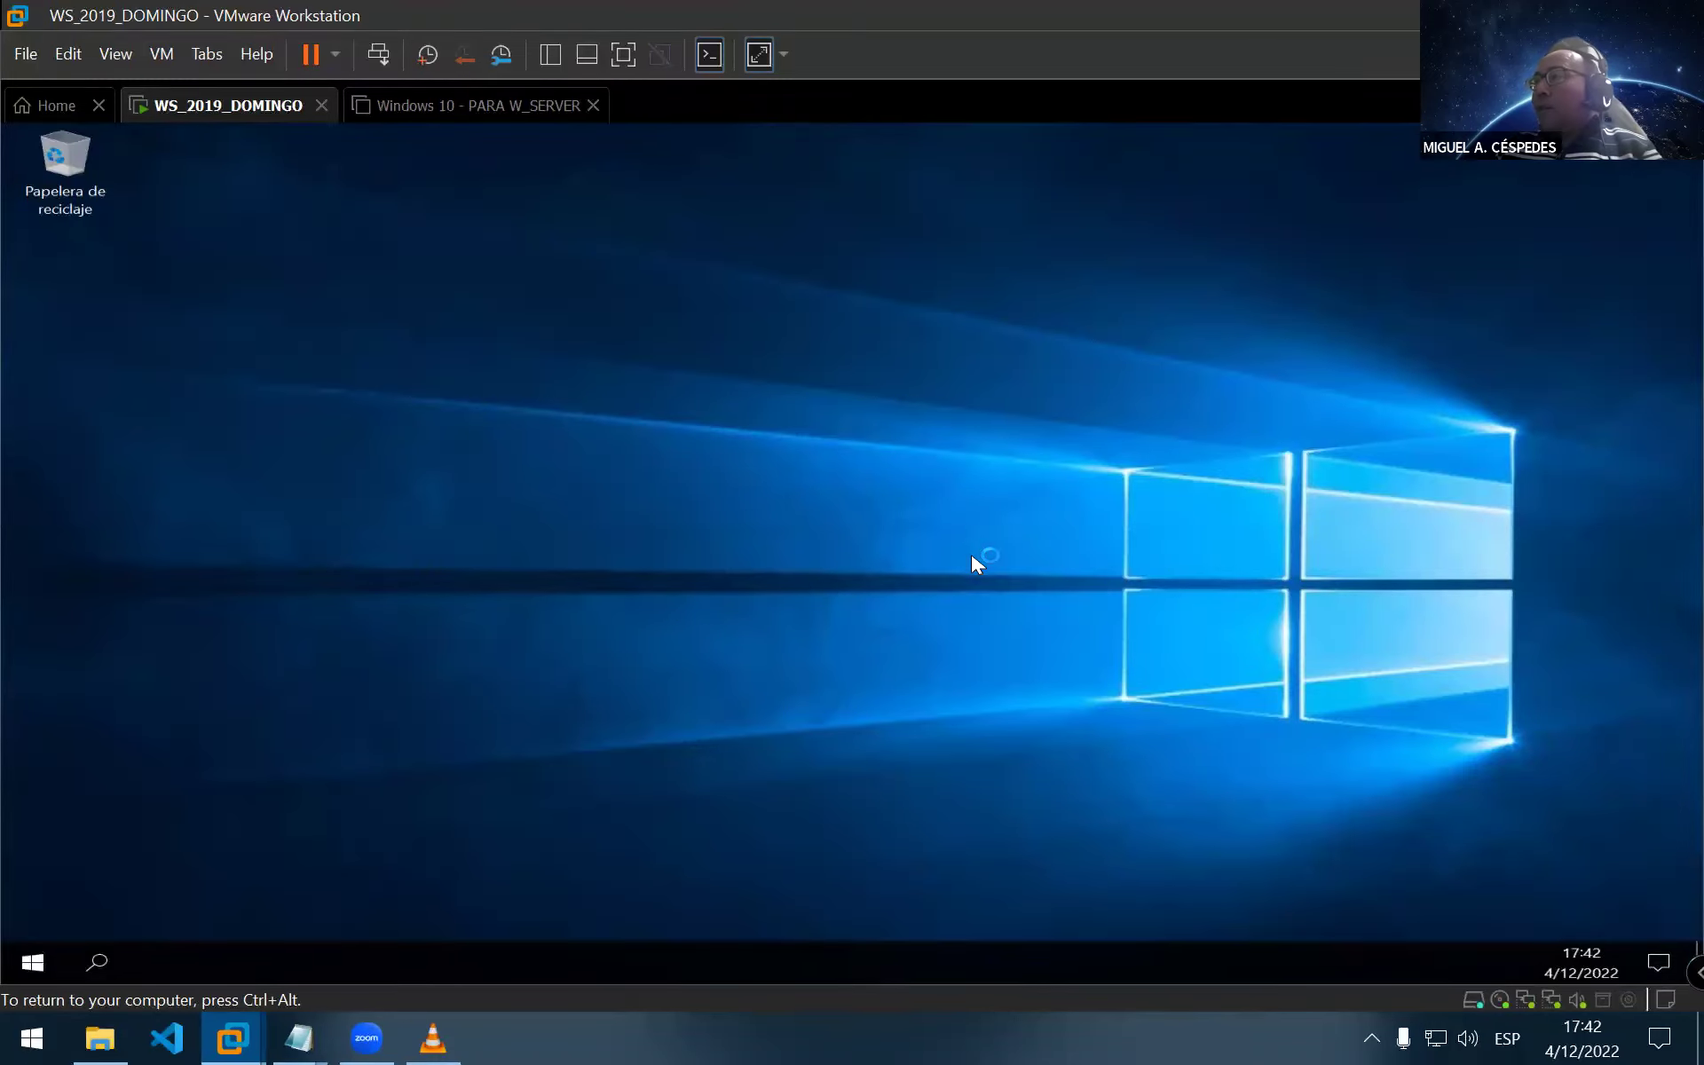
right_click(908, 526)
Show Server Manager's Local Server page and its network connections for the INTERNET and RED INTERNA adapters
left_click(1020, 589)
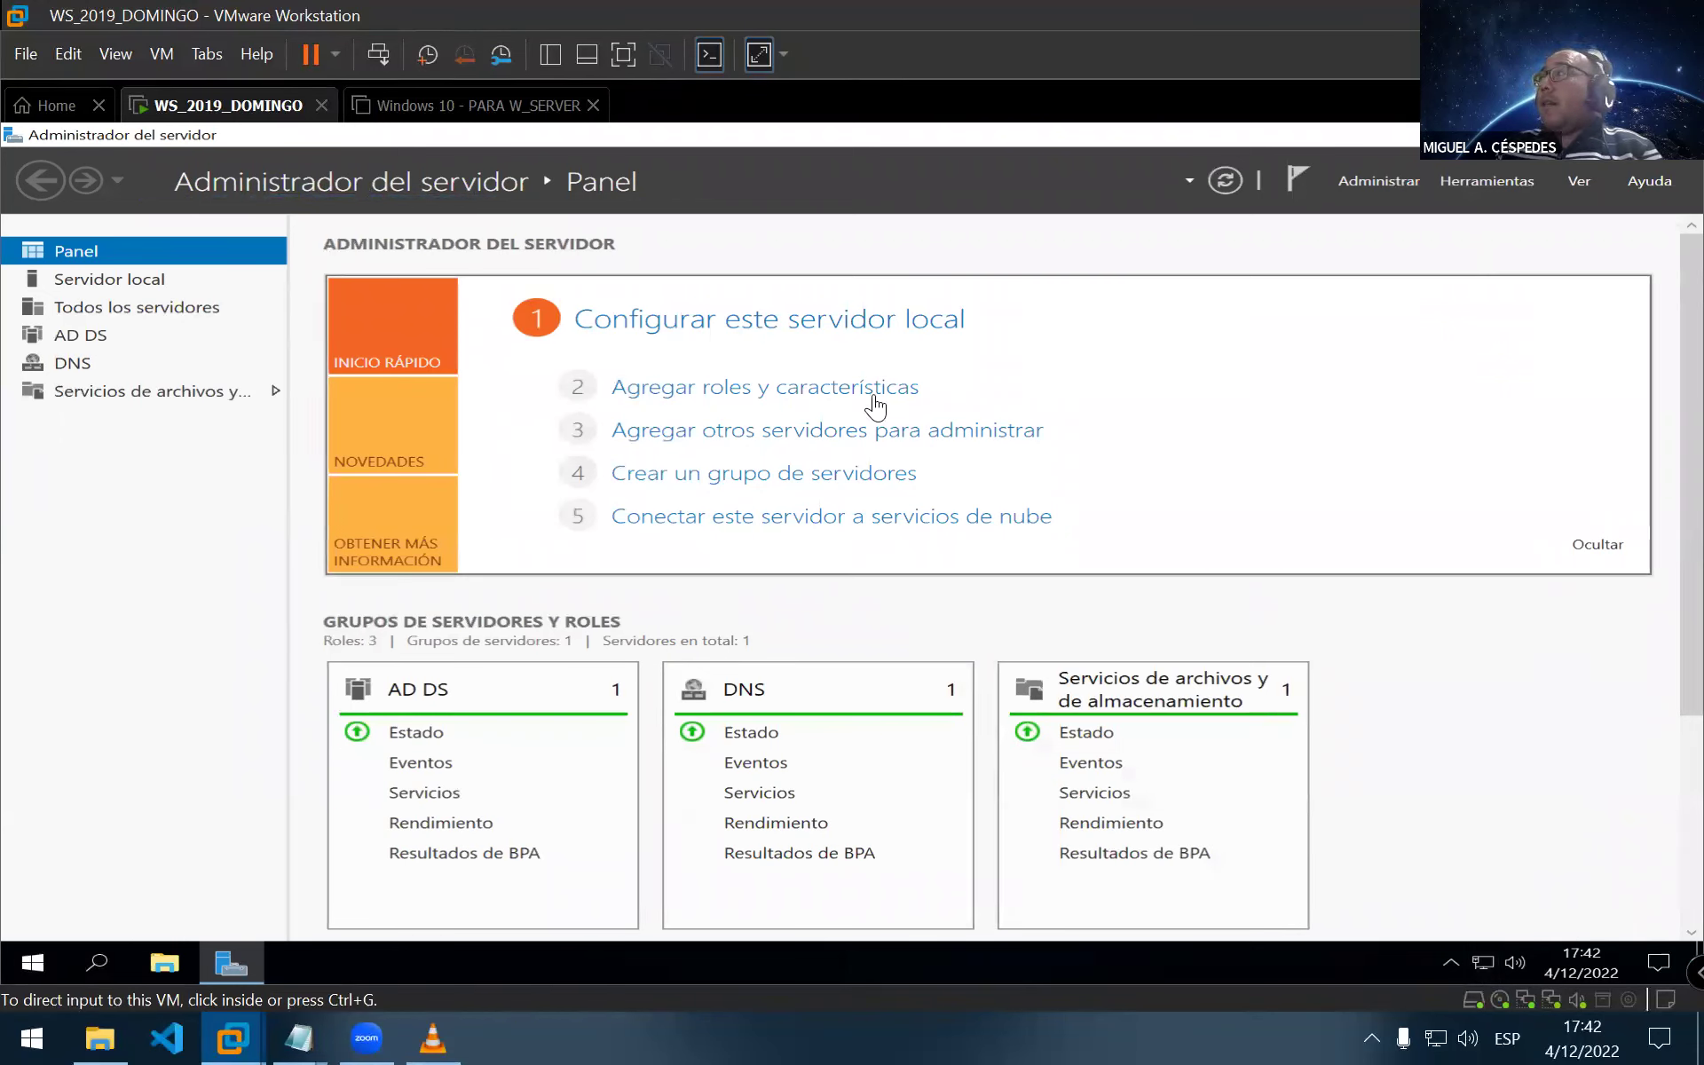
left_click(1515, 178)
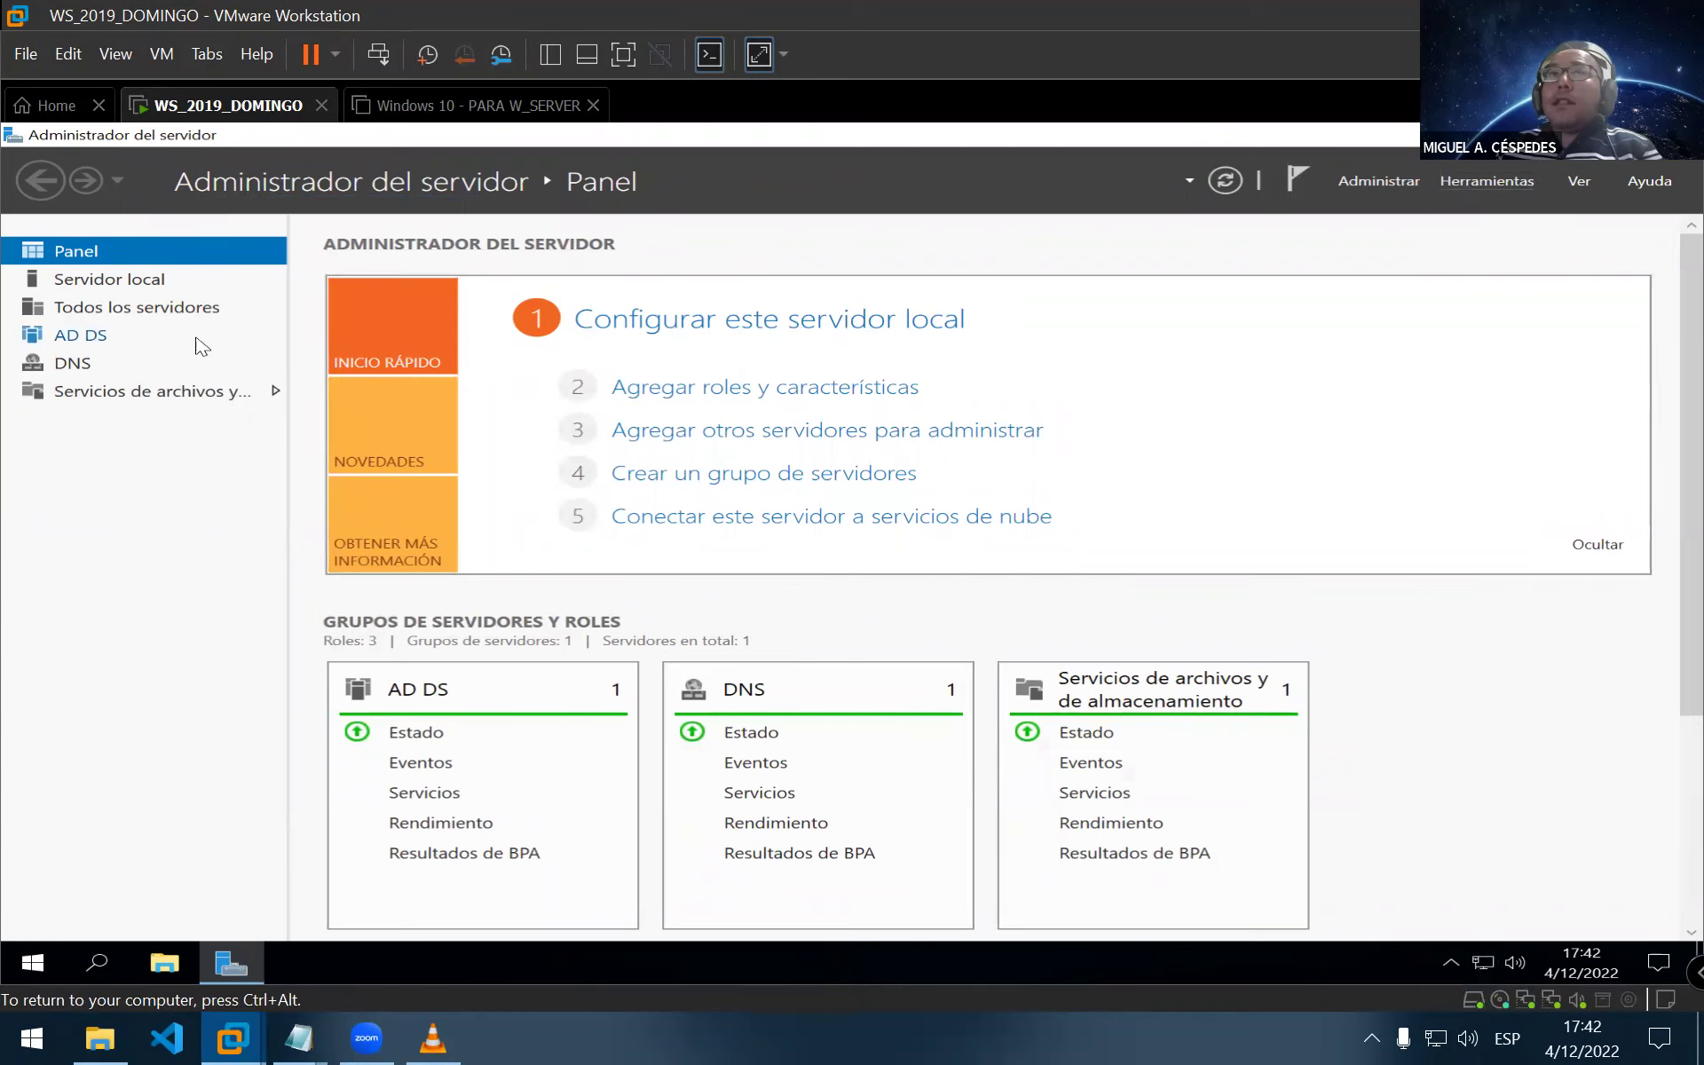
left_click(167, 304)
left_click(160, 279)
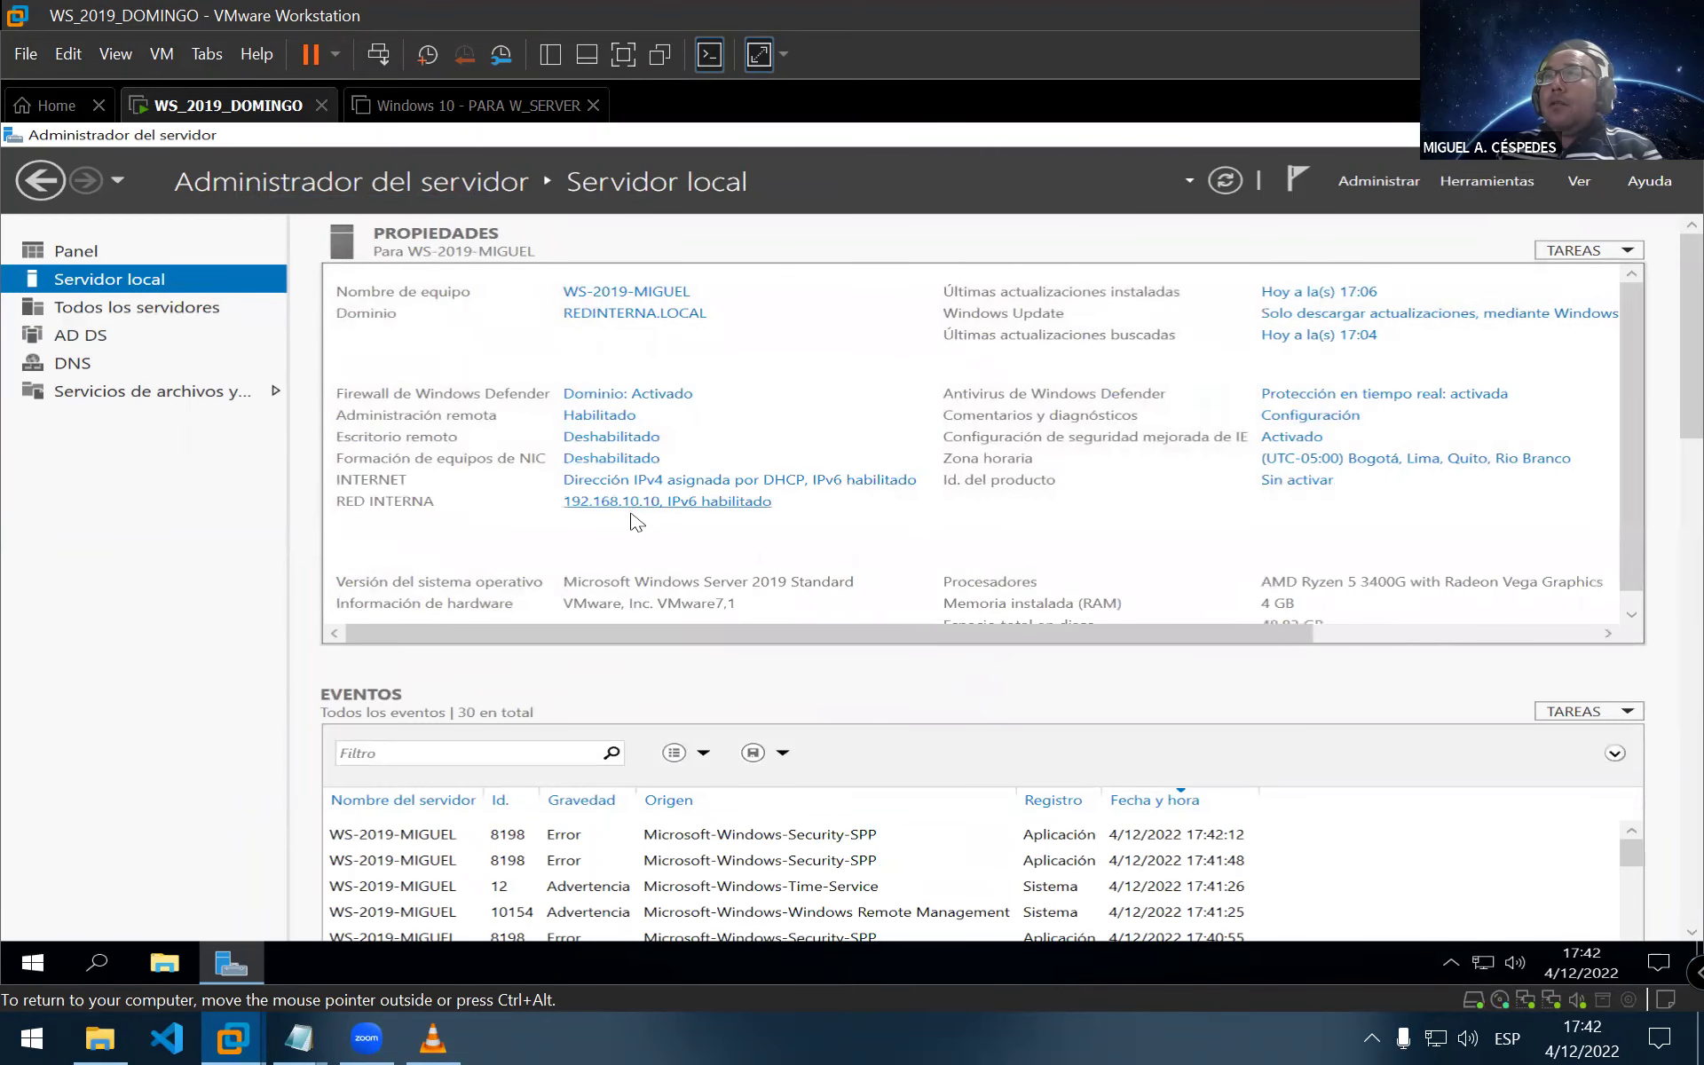
left_click(700, 503)
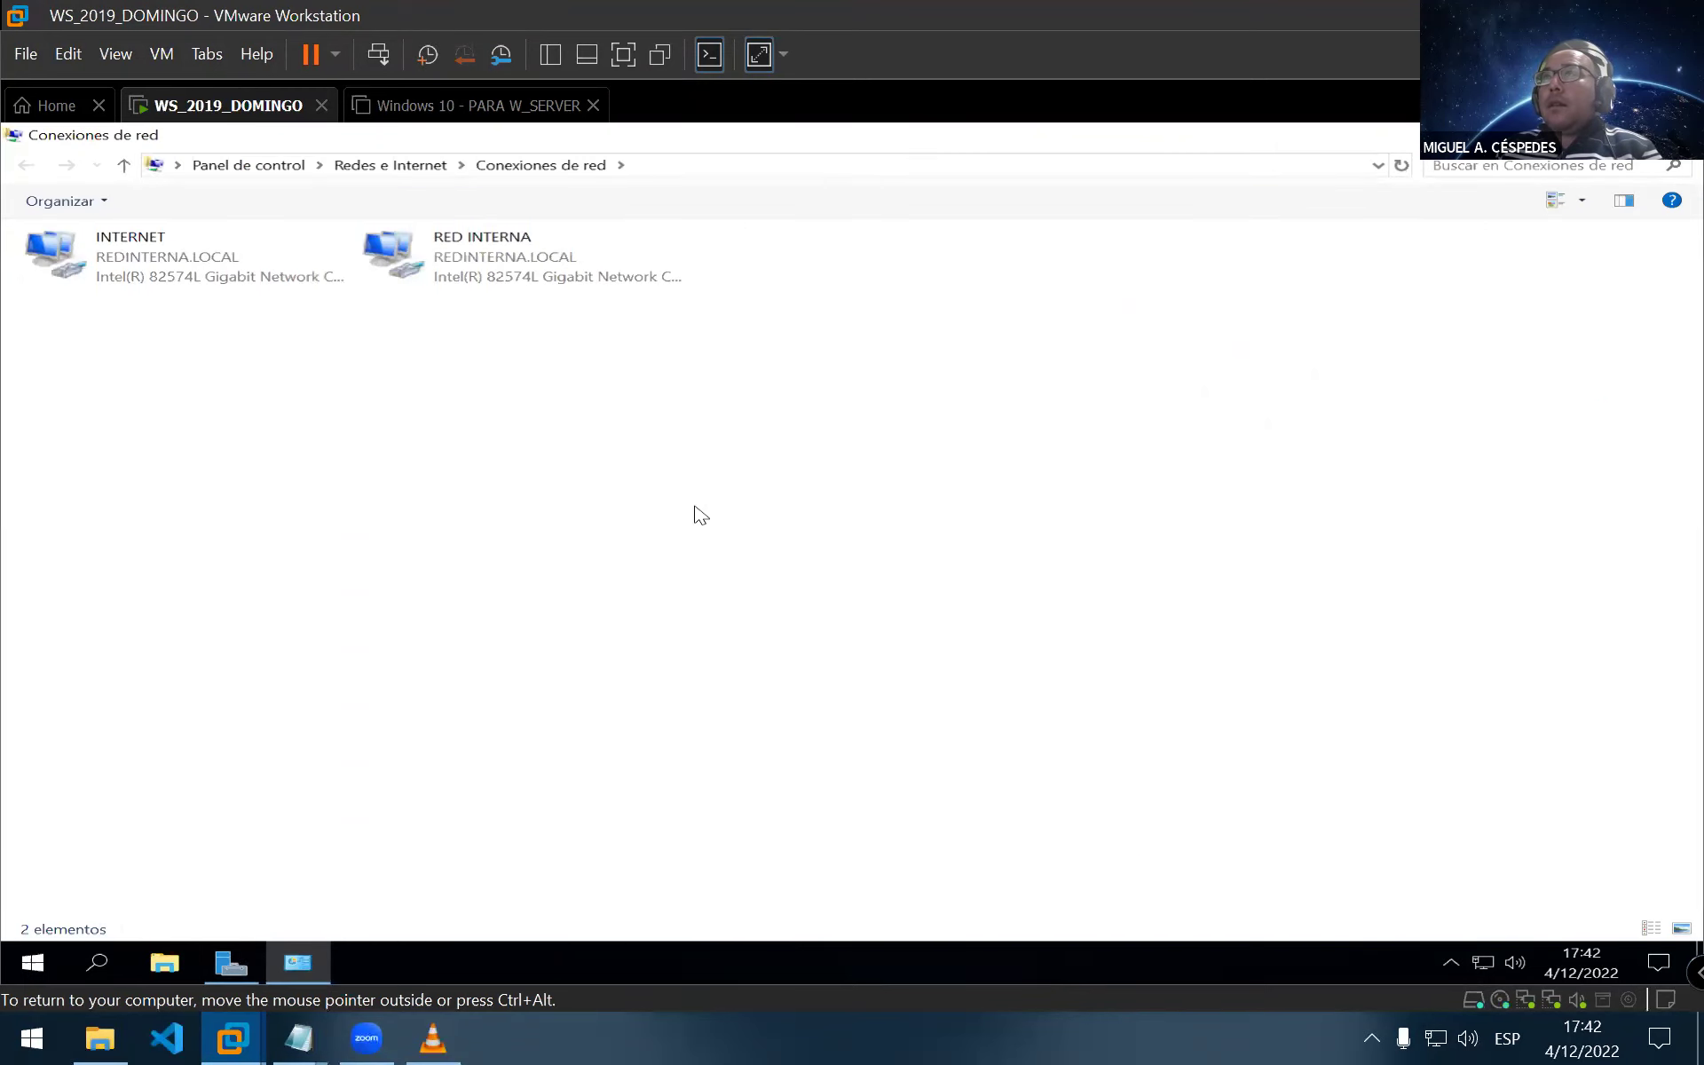
Check RED INTERNA's IPv4 settings show static 192.168.10.10, closing without changes
right_click(494, 271)
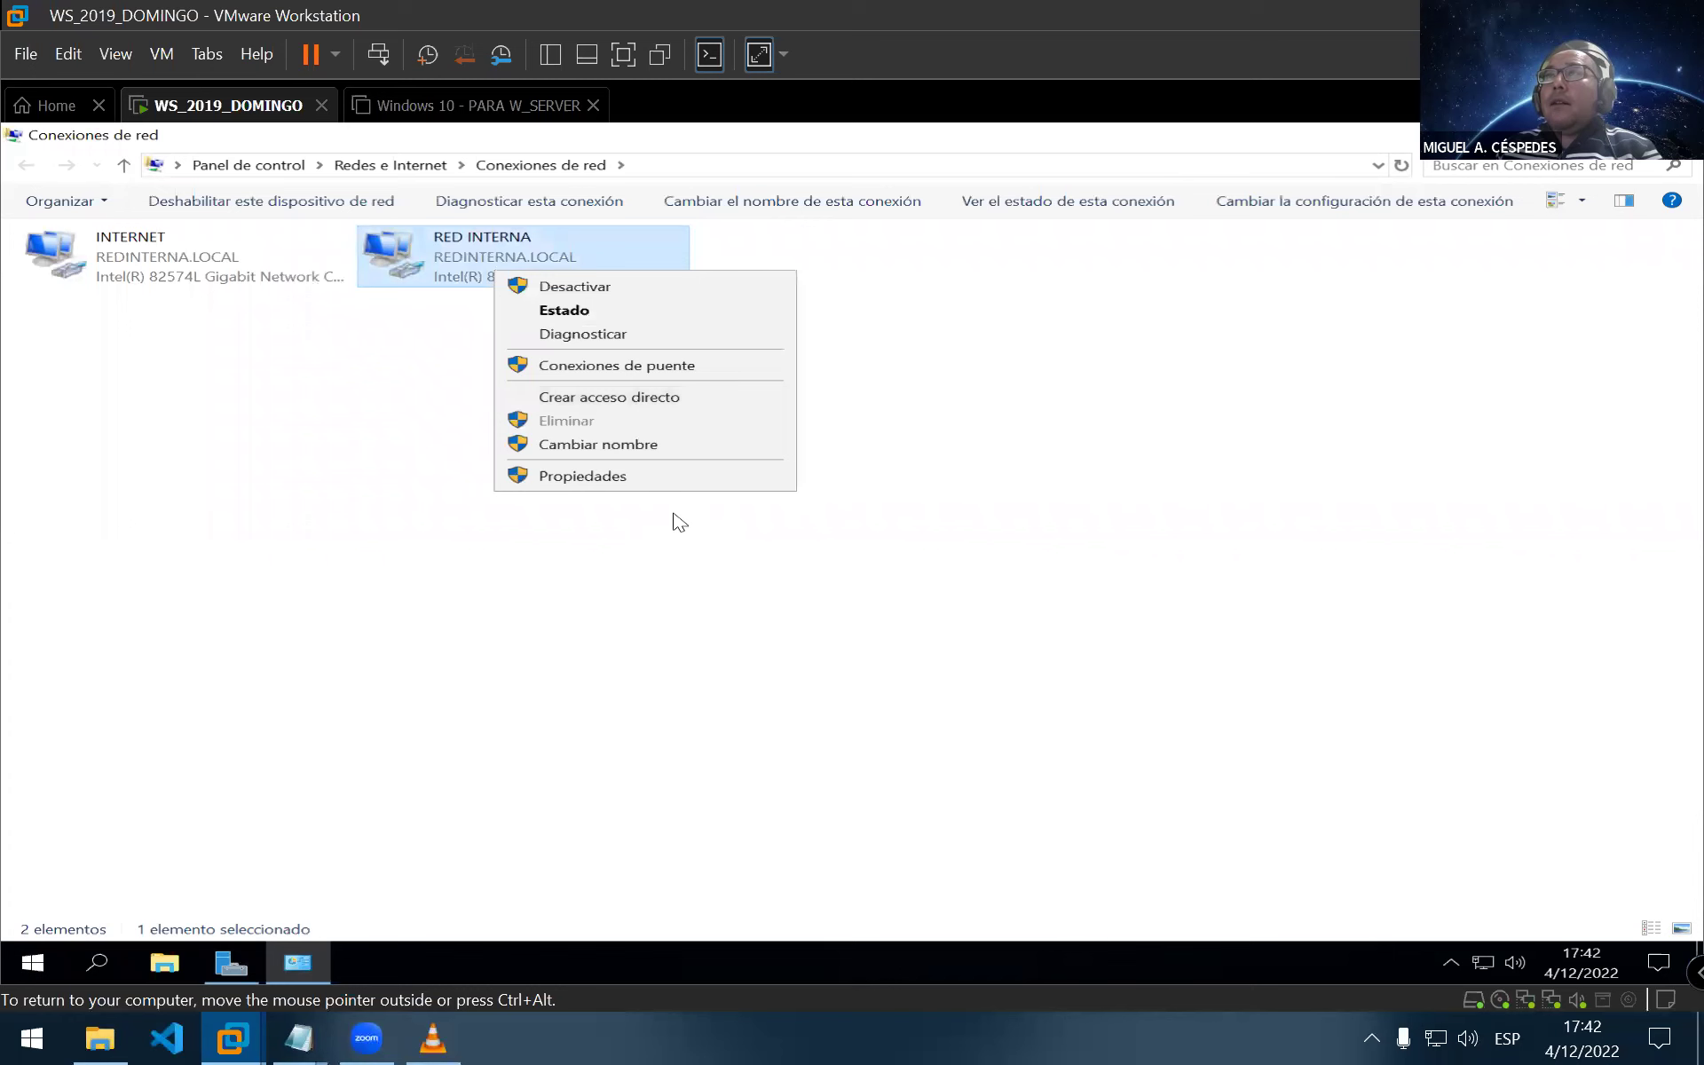
left_click(669, 479)
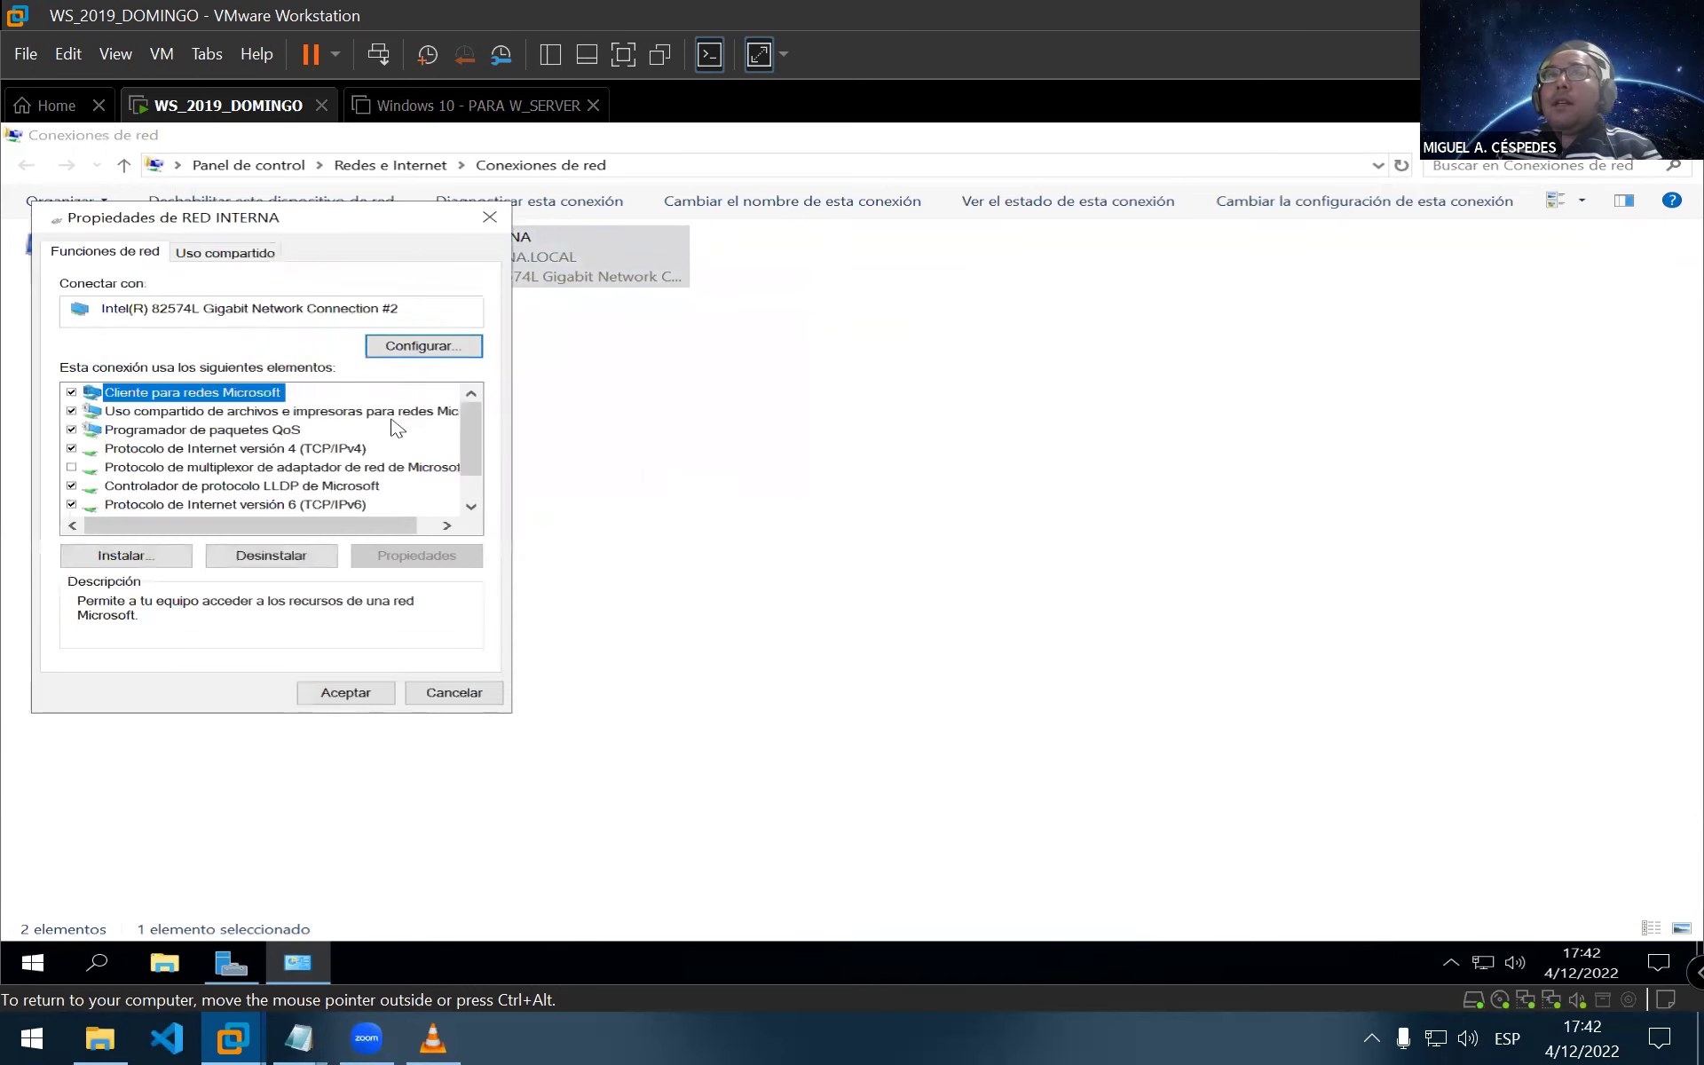
left_click(359, 448)
left_click(418, 556)
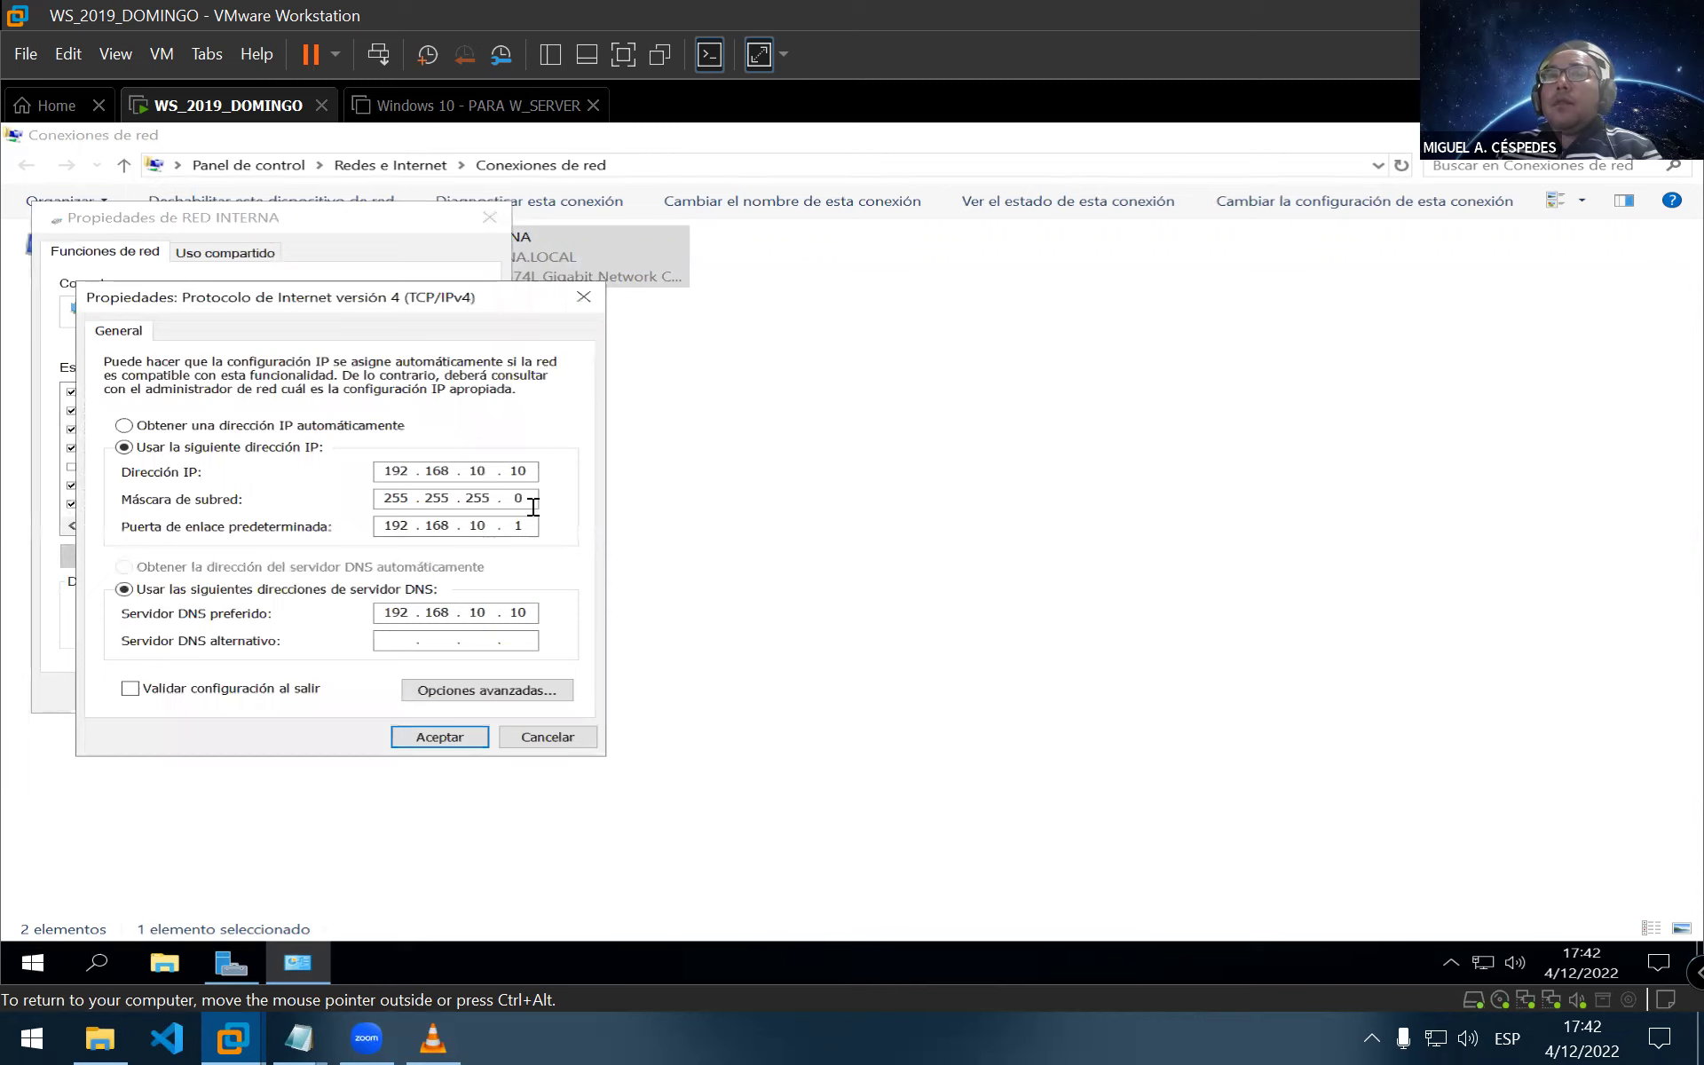
left_click(421, 750)
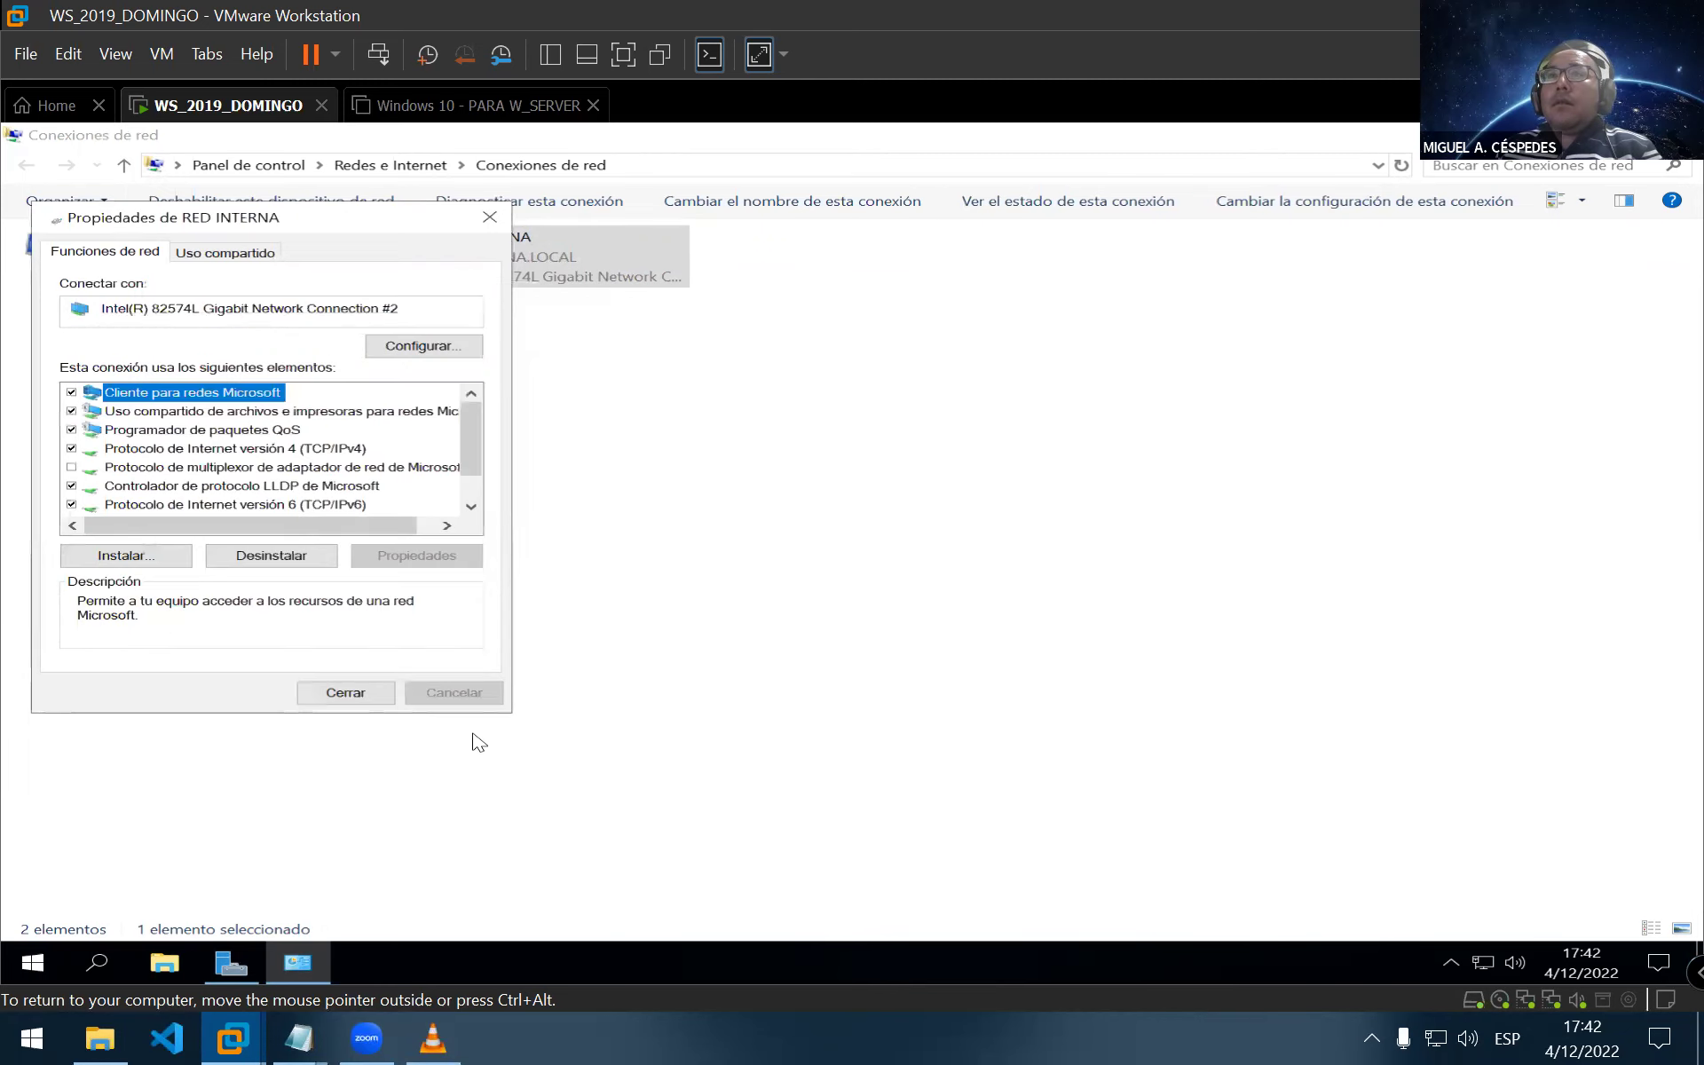
left_click(339, 696)
Disable the INTERNET adapter and bring up the Run prompt
right_click(135, 244)
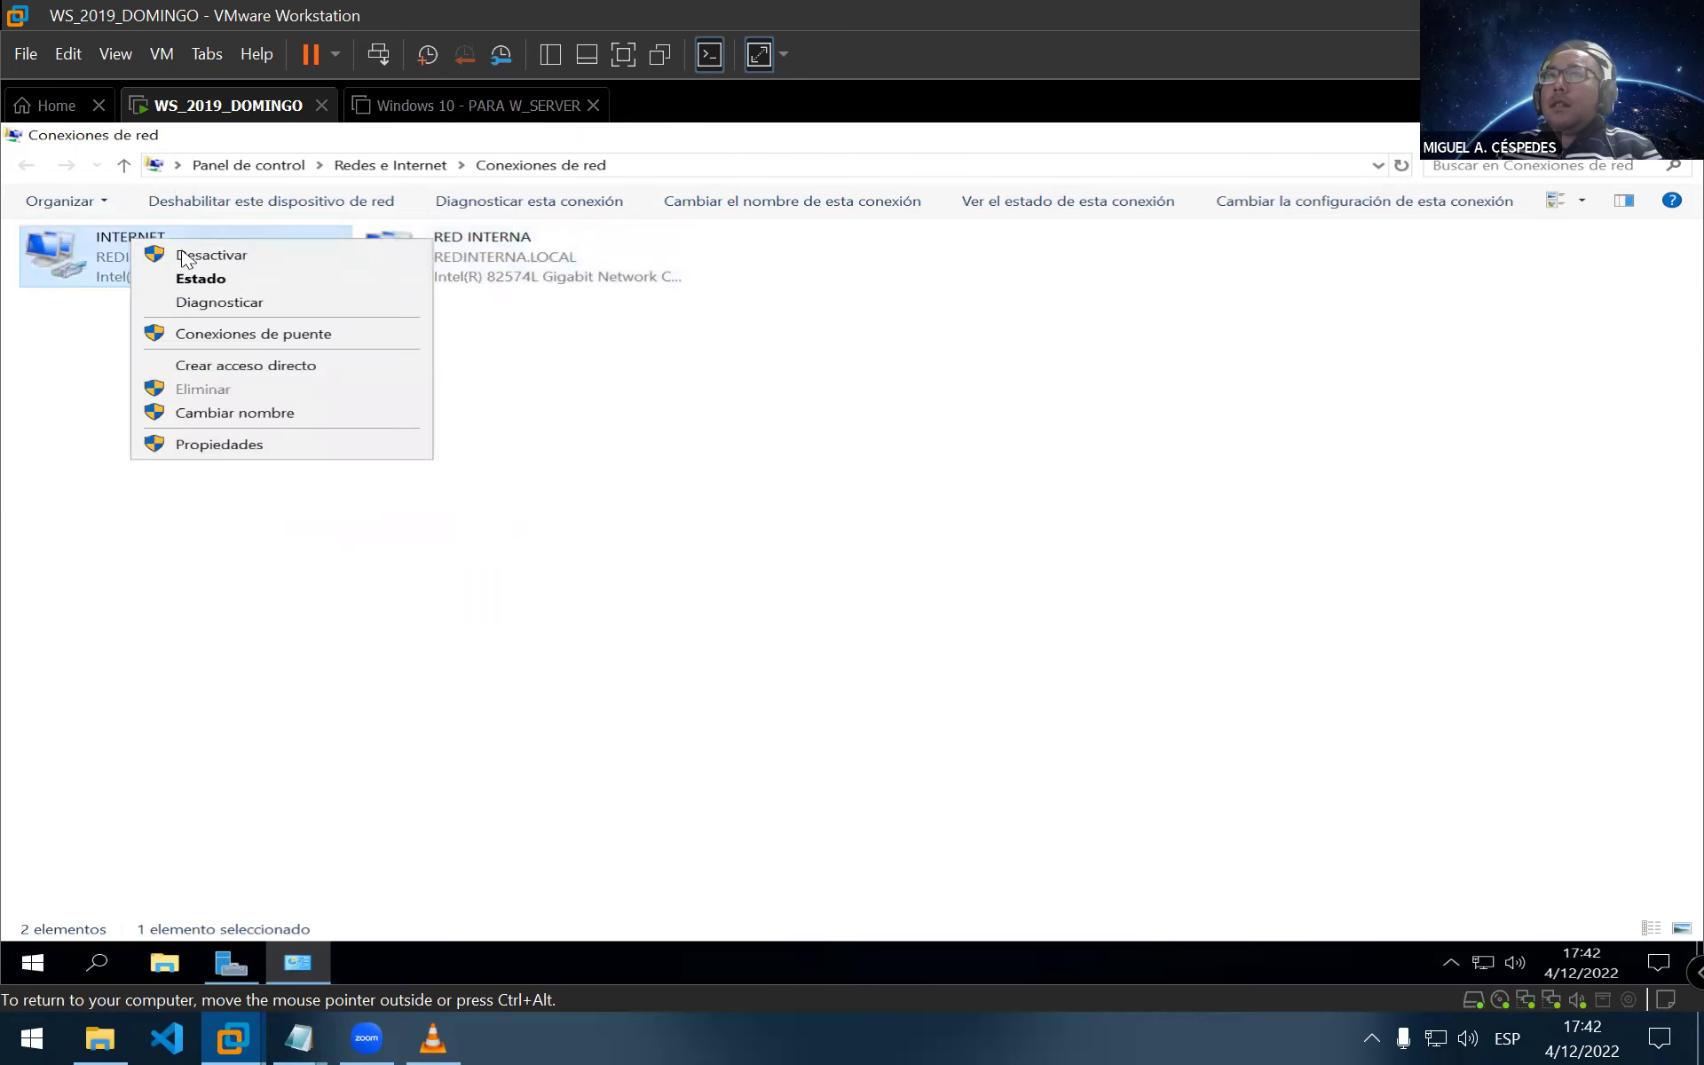
left_click(278, 259)
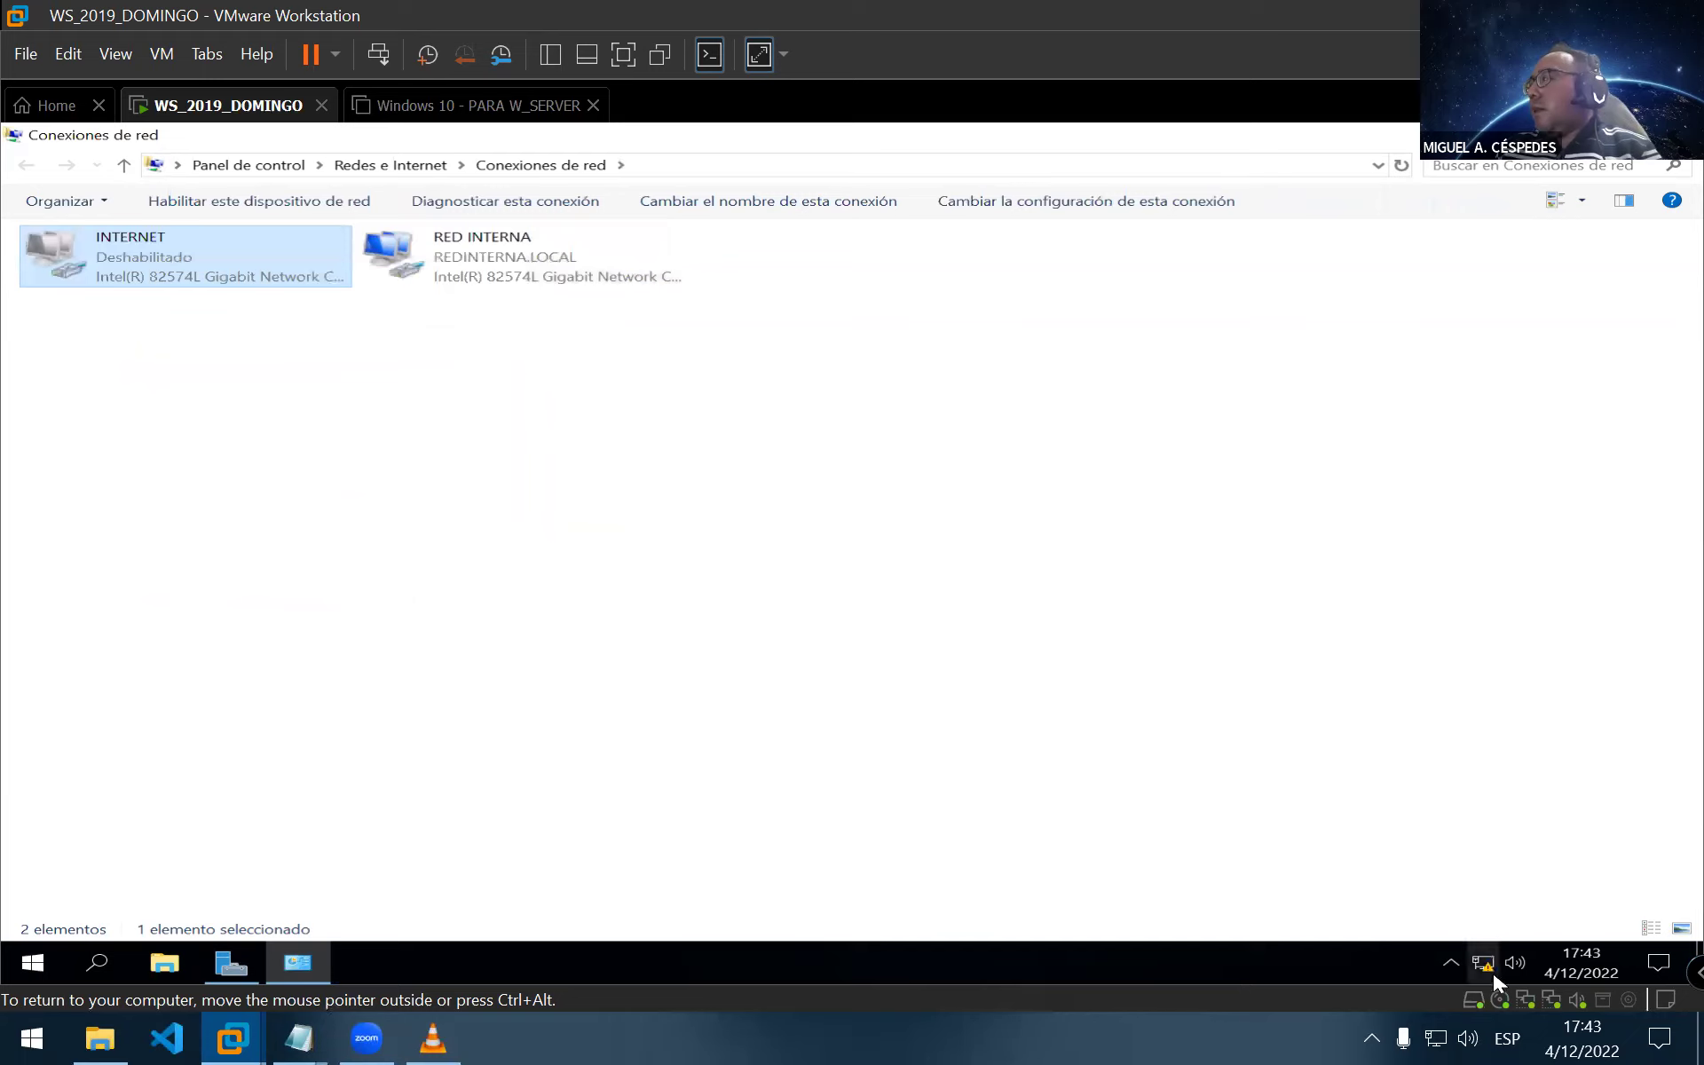
left_click(853, 615)
key("super+r")
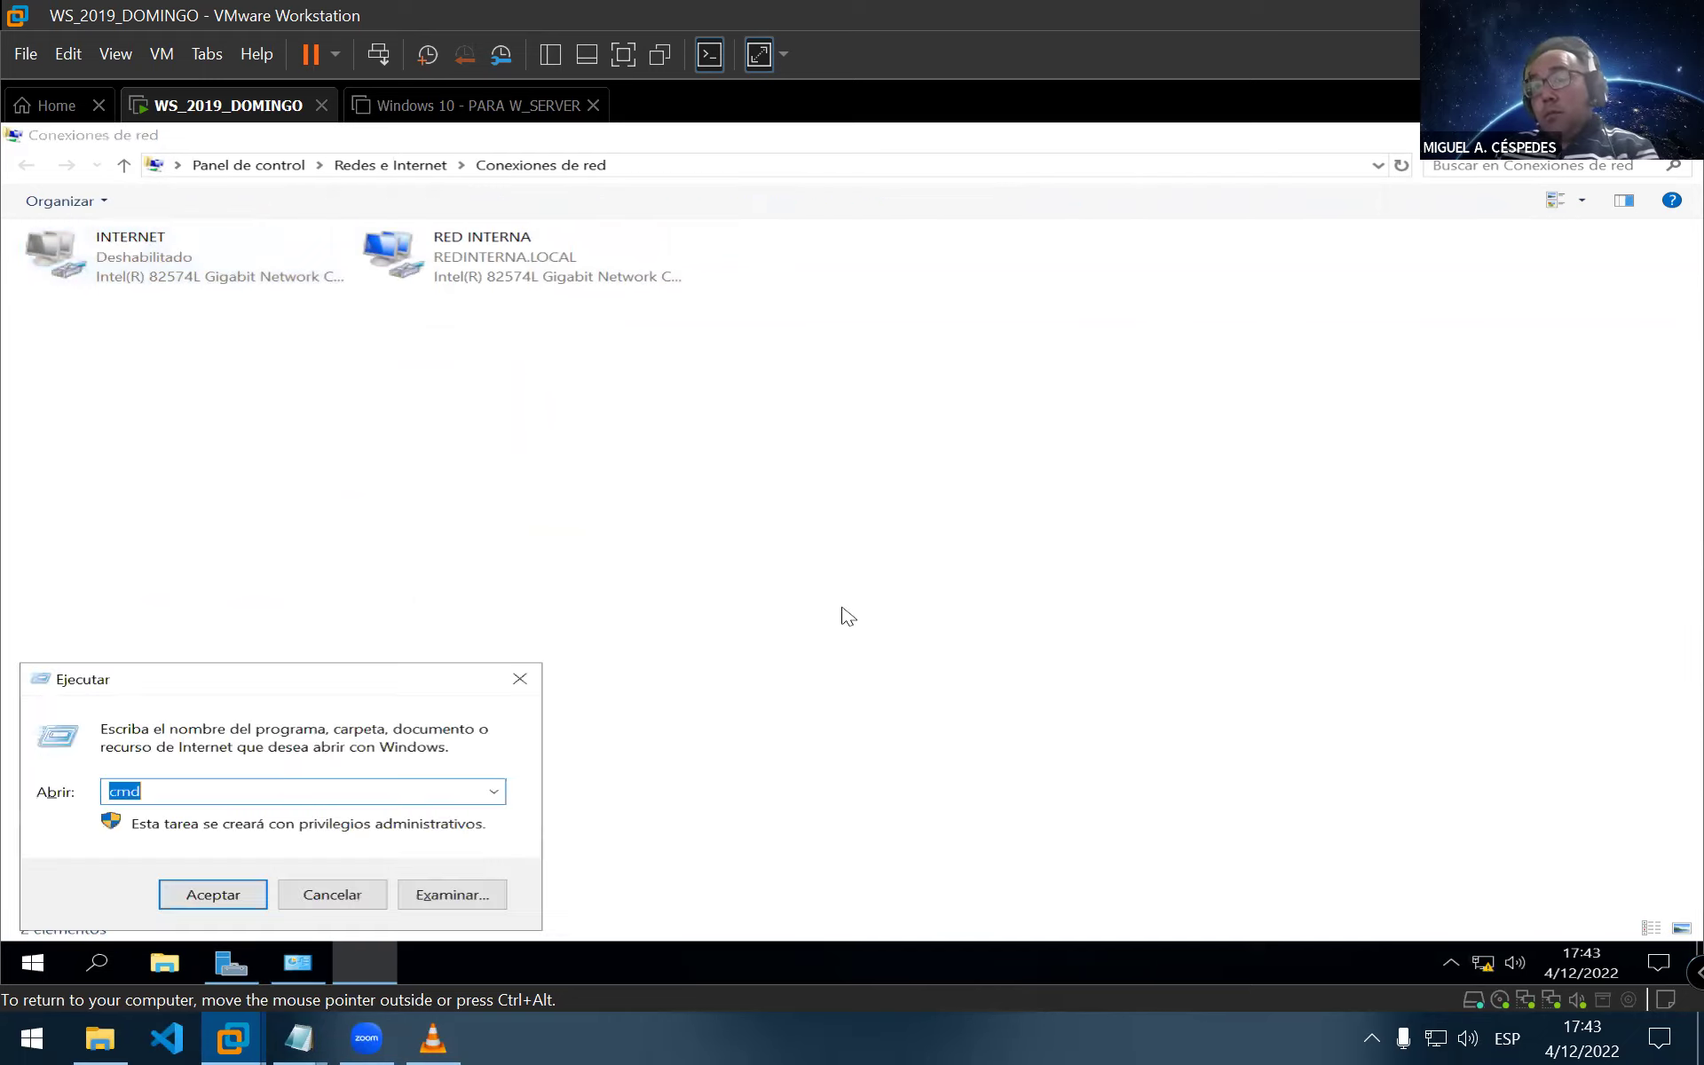
Run ipconfig in an administrator cmd to confirm RED INTERNA at 192.168.10.10, then close it
key("Return")
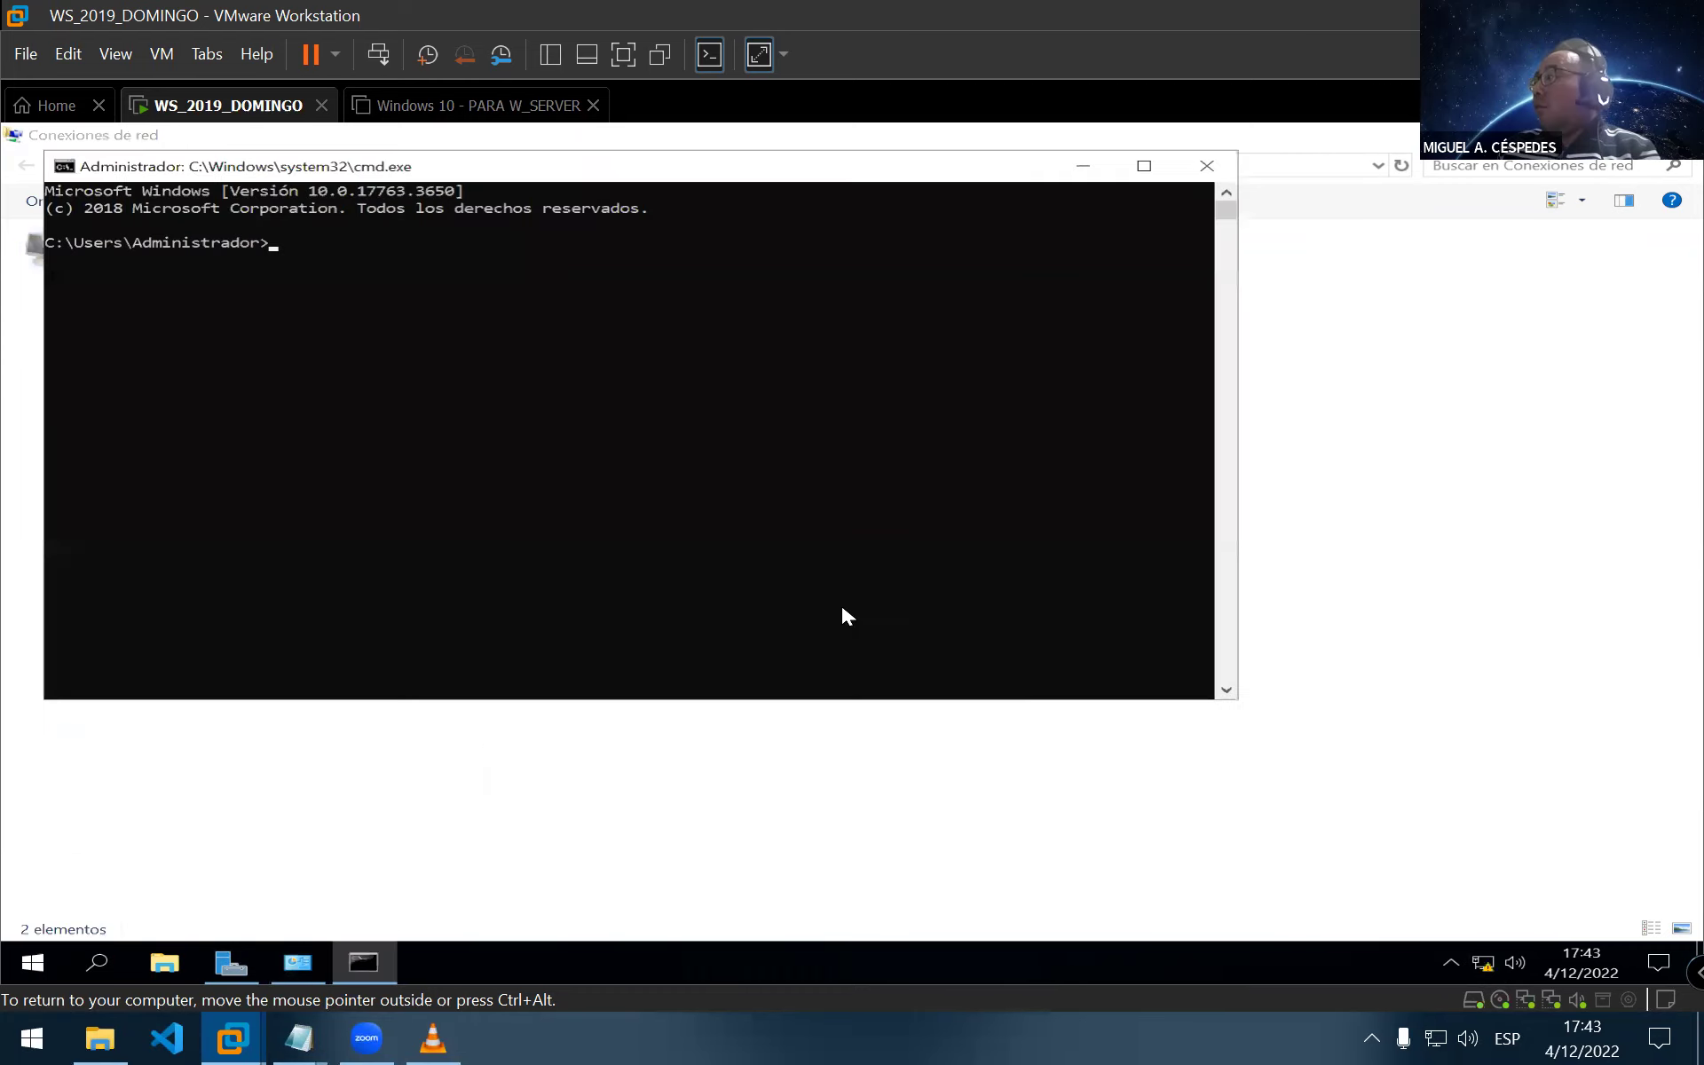
type("c")
key("BackSpace")
type("iponfig")
key("Return")
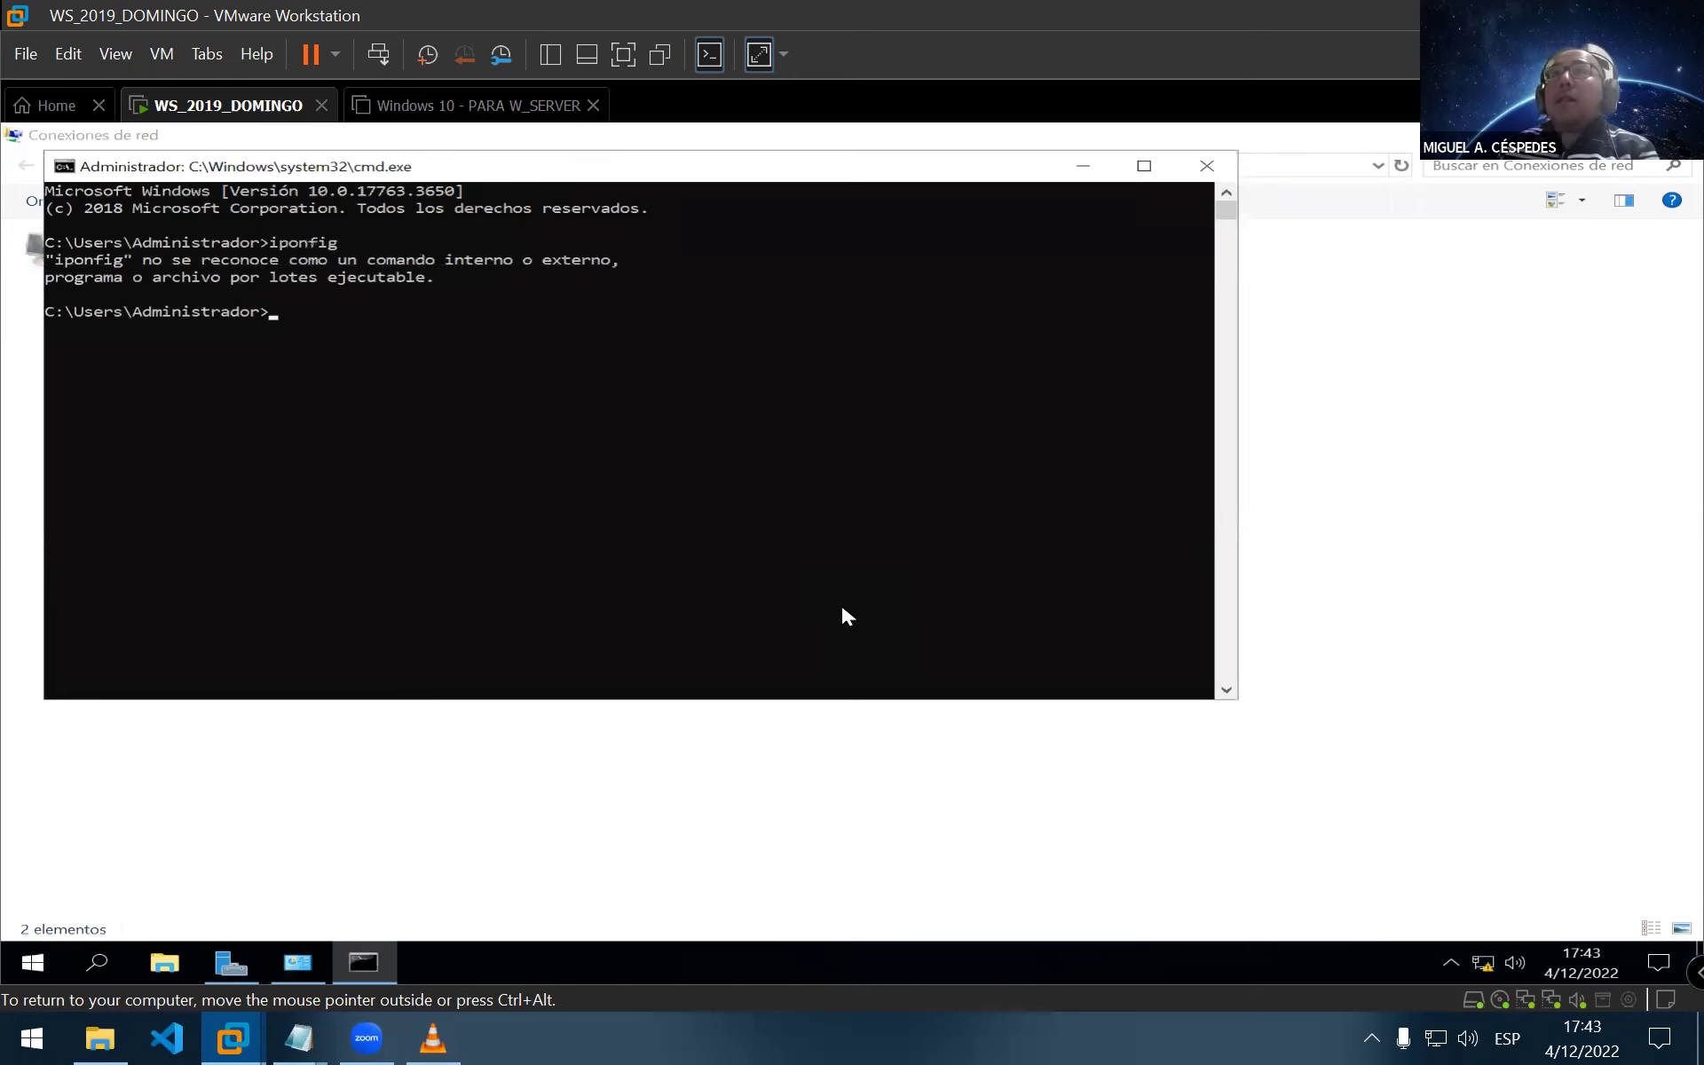
type("ipconi")
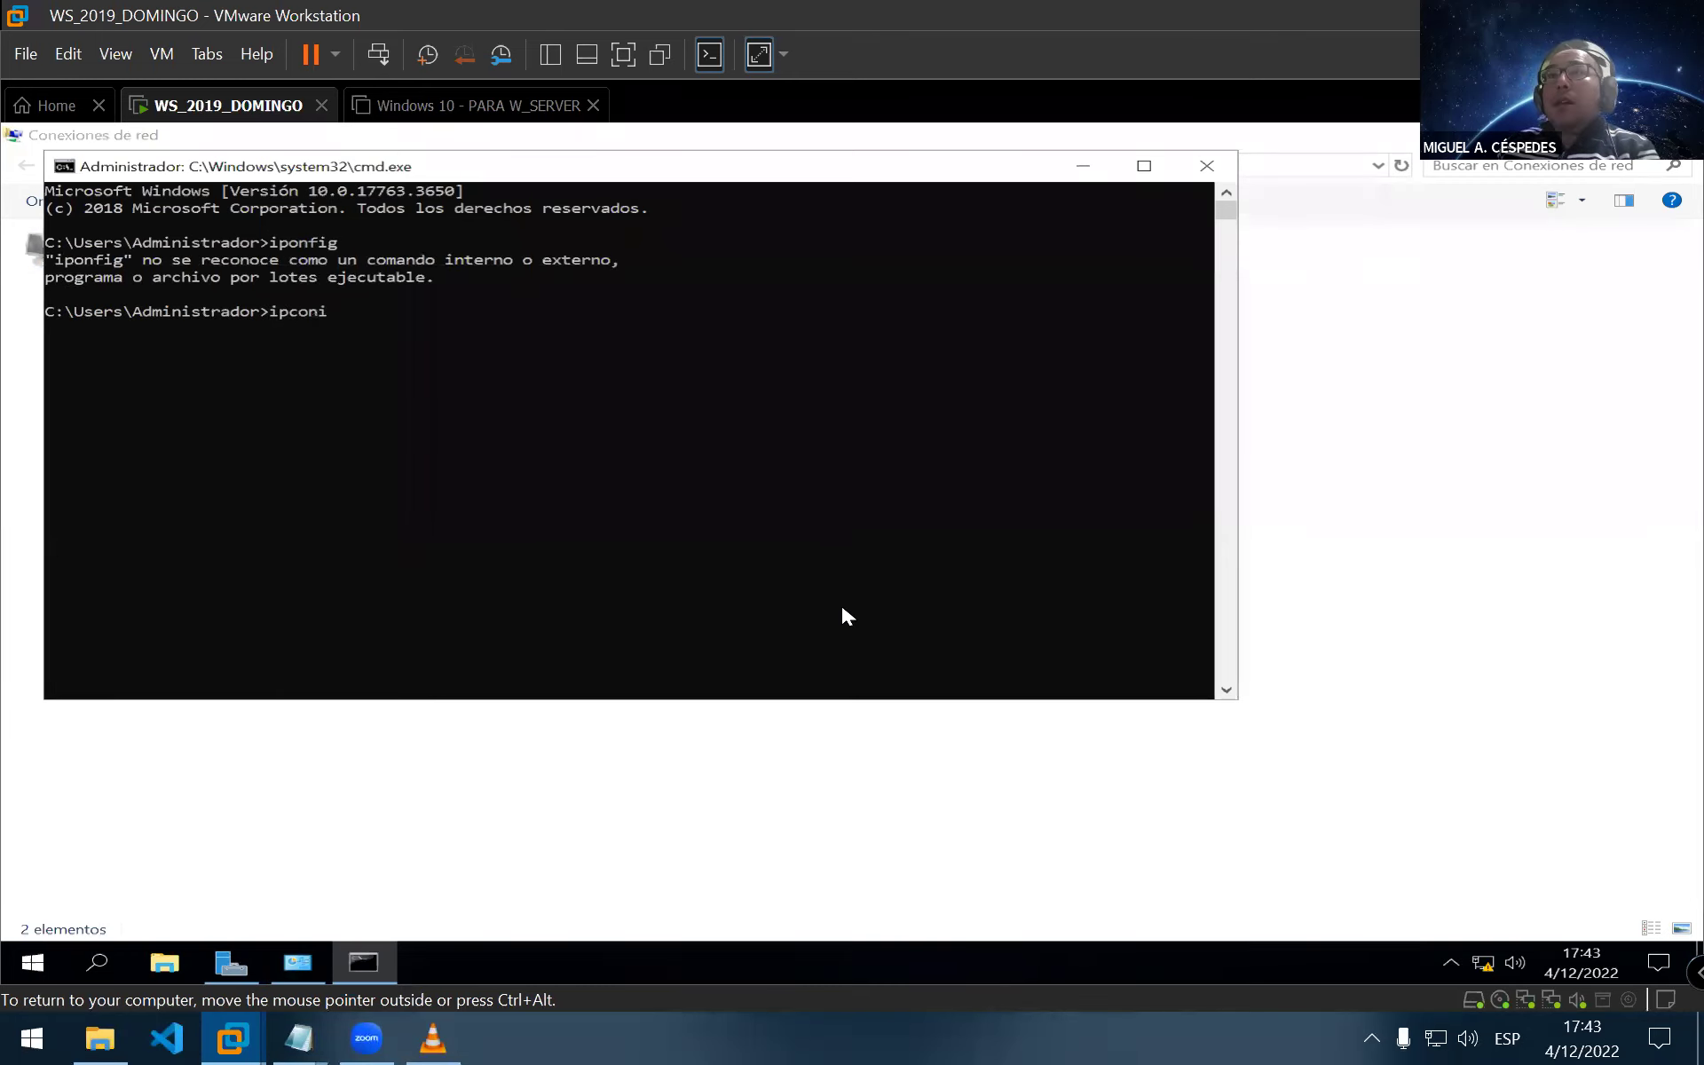
key("BackSpace")
type("fig")
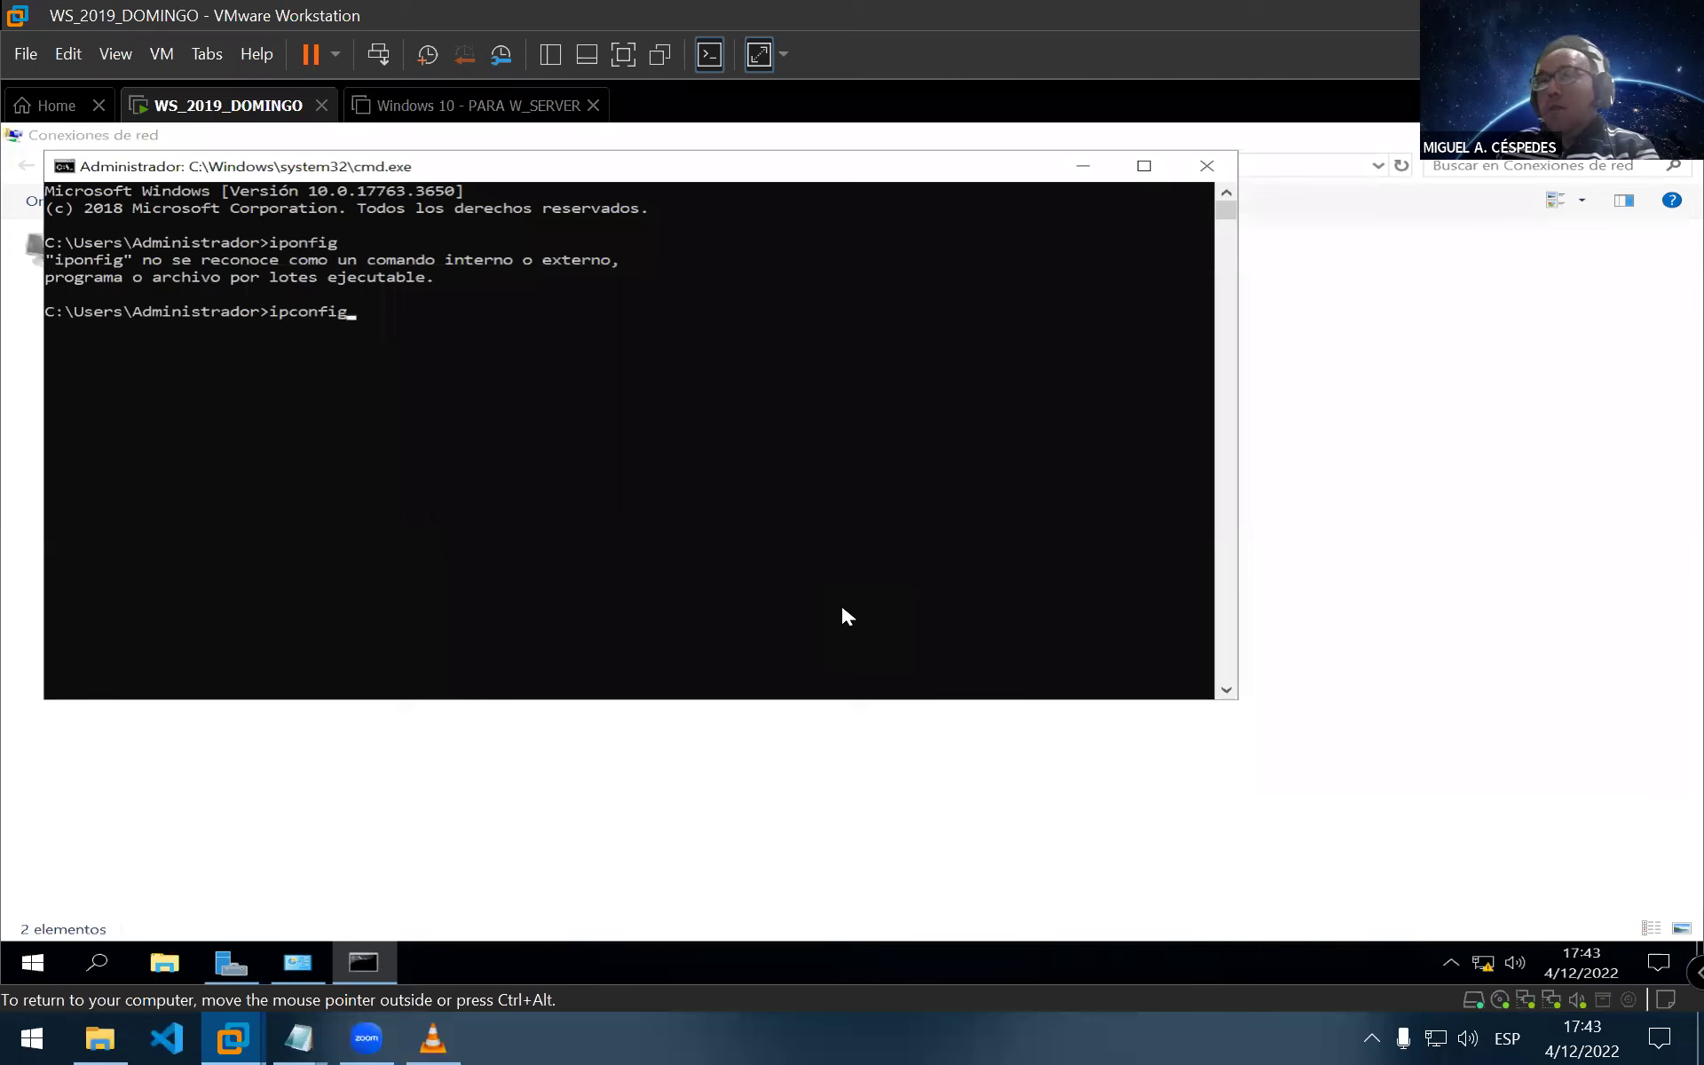
key("Return")
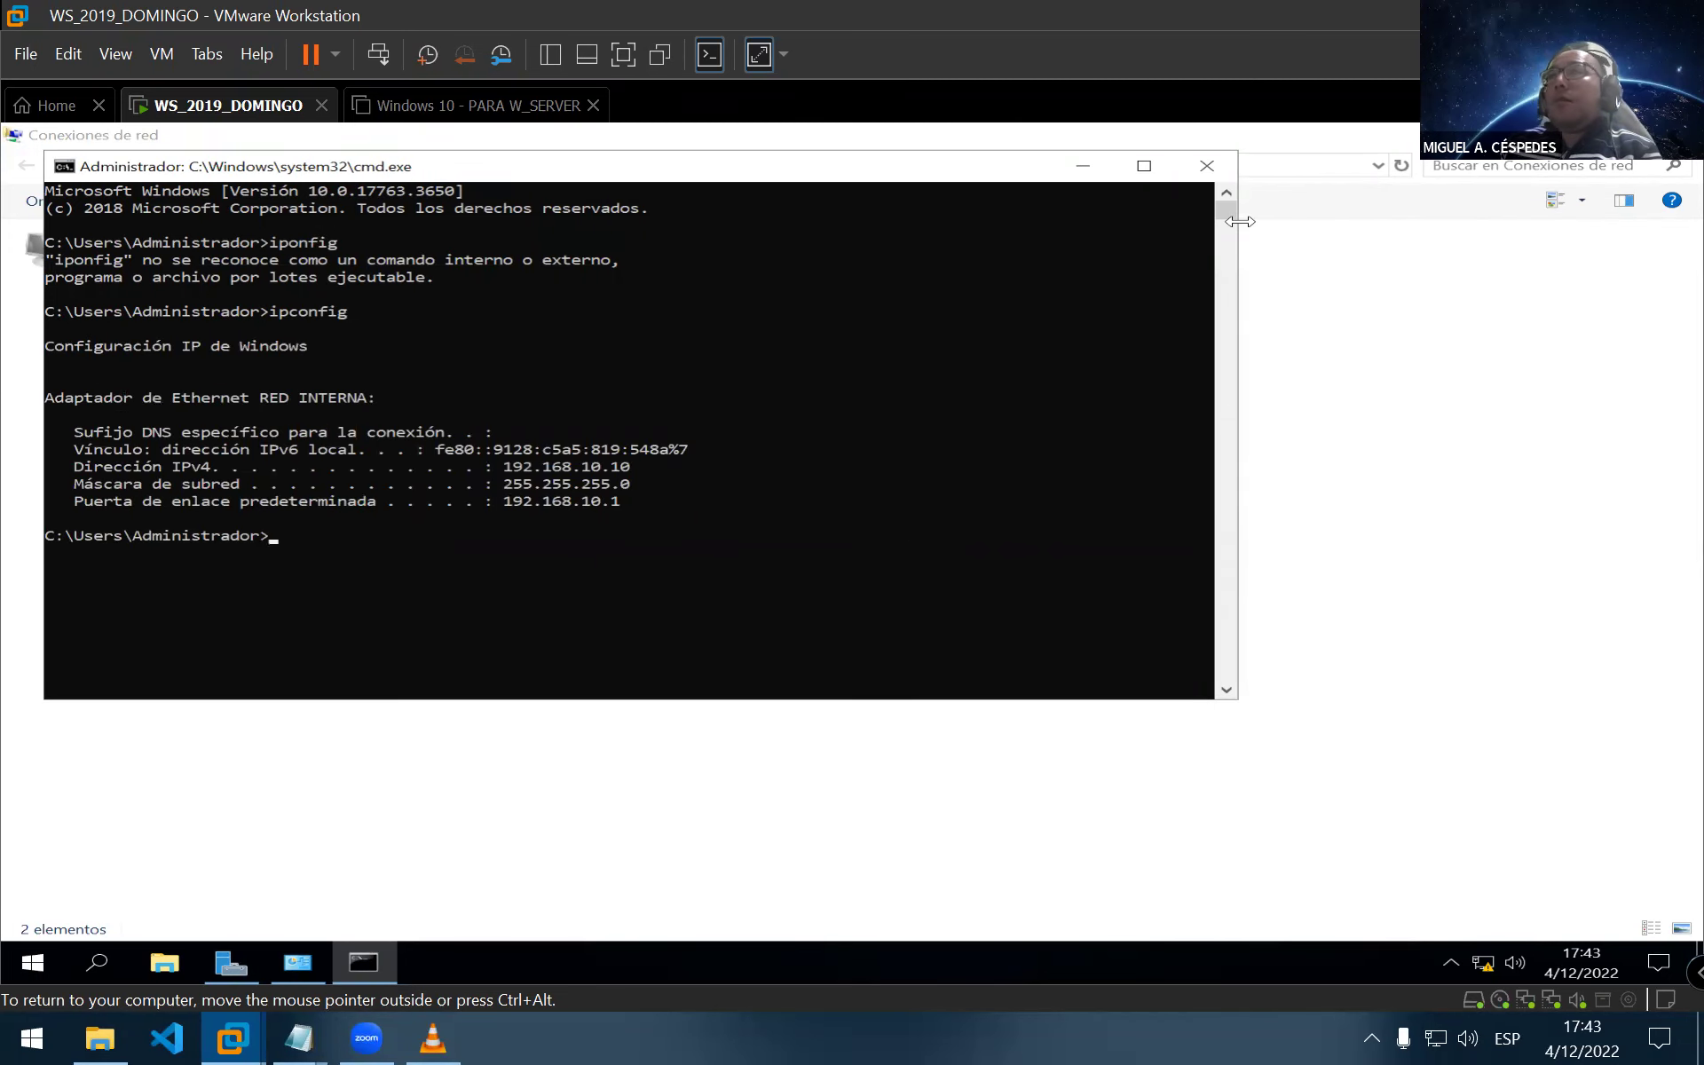
left_click(1227, 168)
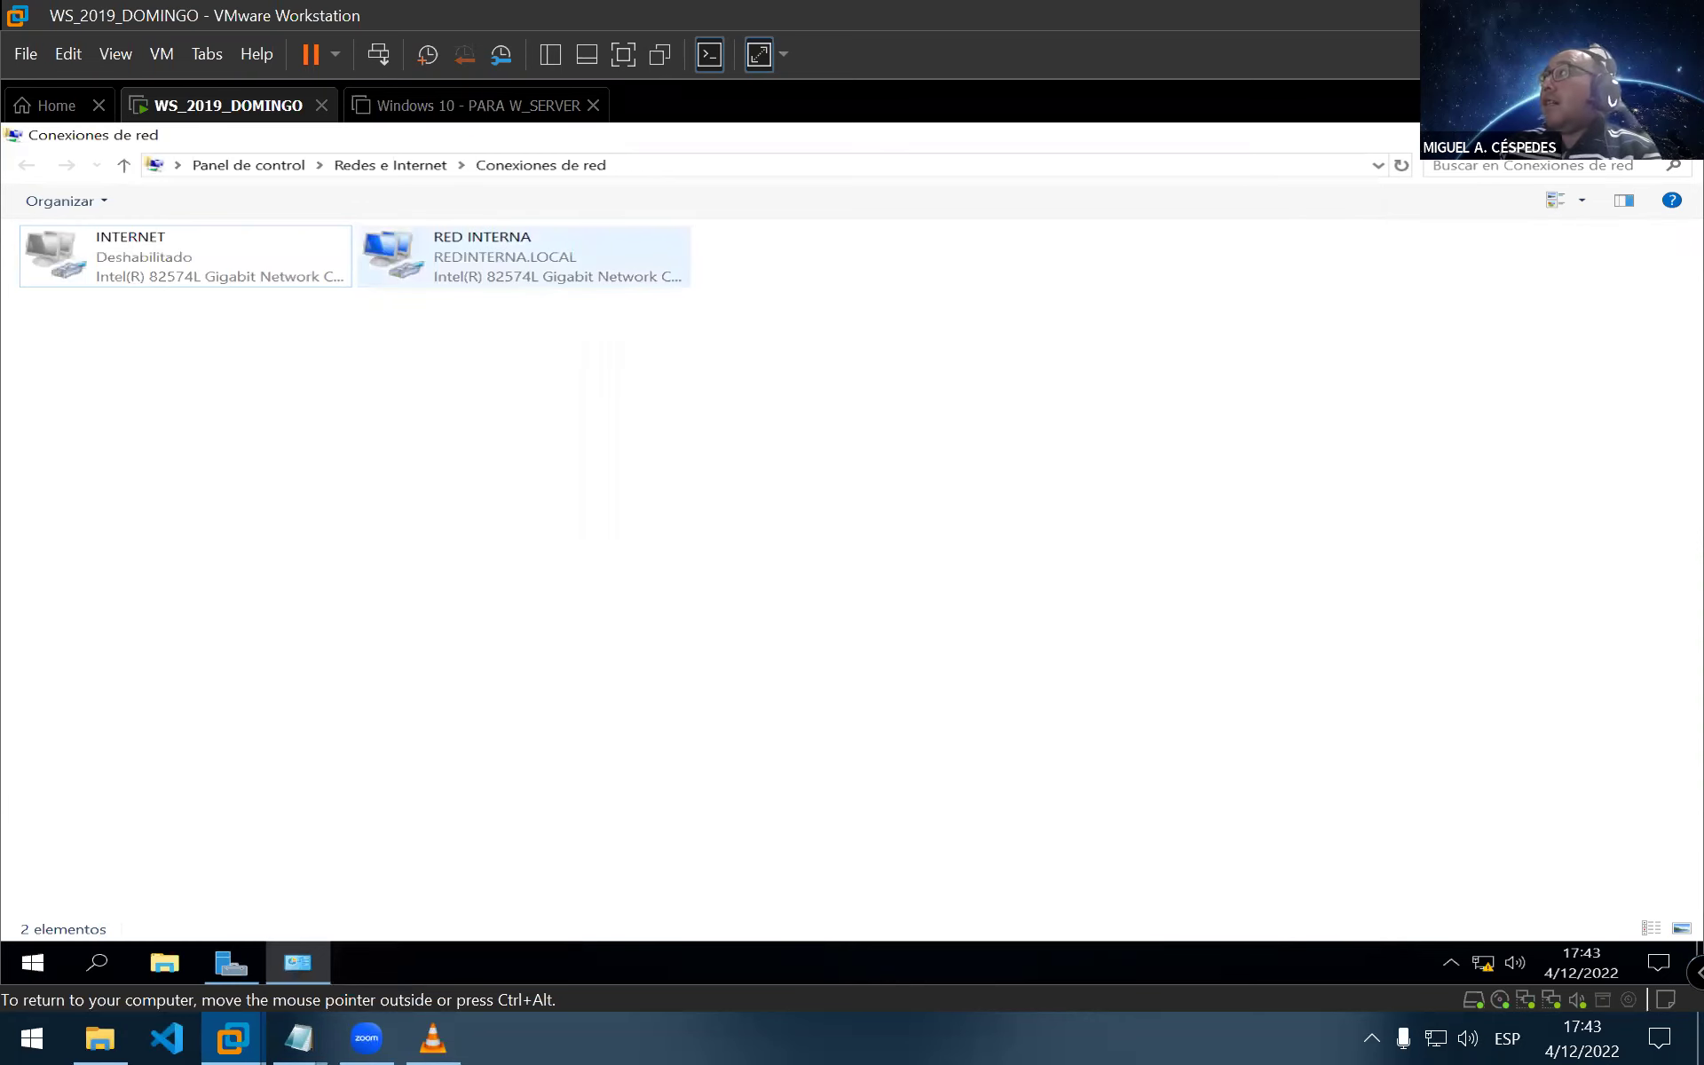
left_click(231, 962)
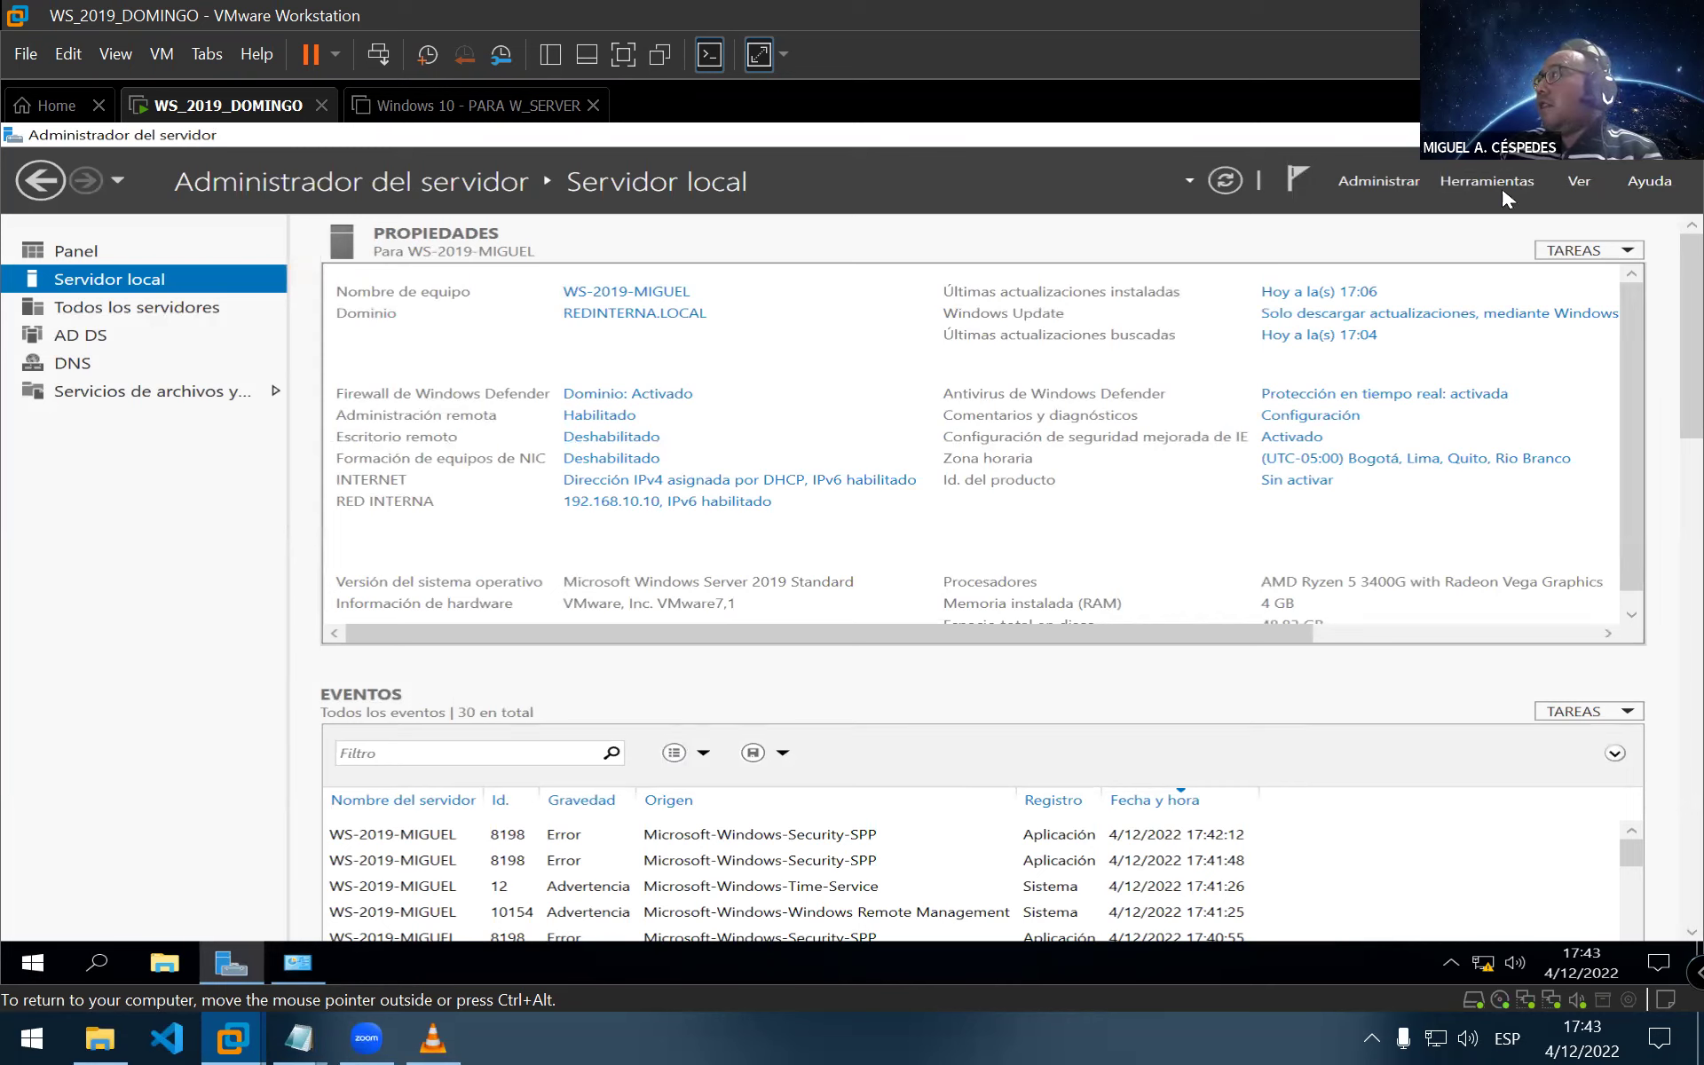
Start Add Roles and Features, advance to Server Roles, and tick DHCP Server with its management tools
left_click(1362, 179)
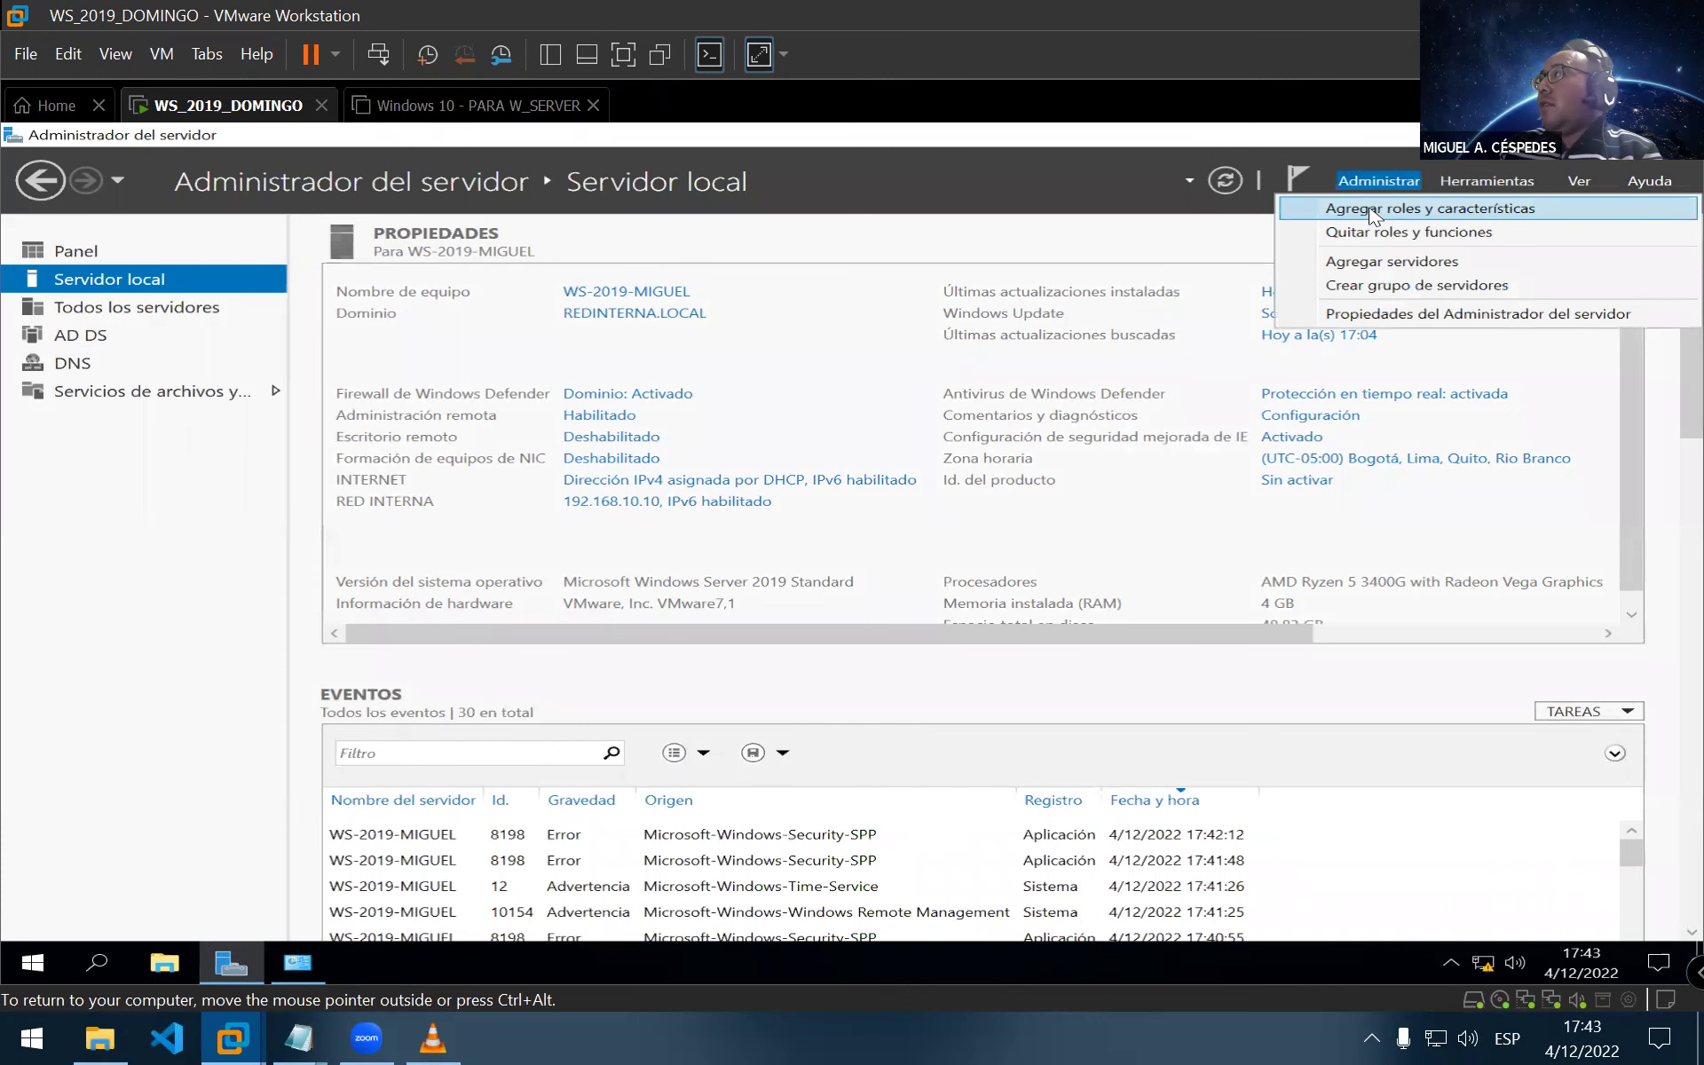
left_click(1373, 209)
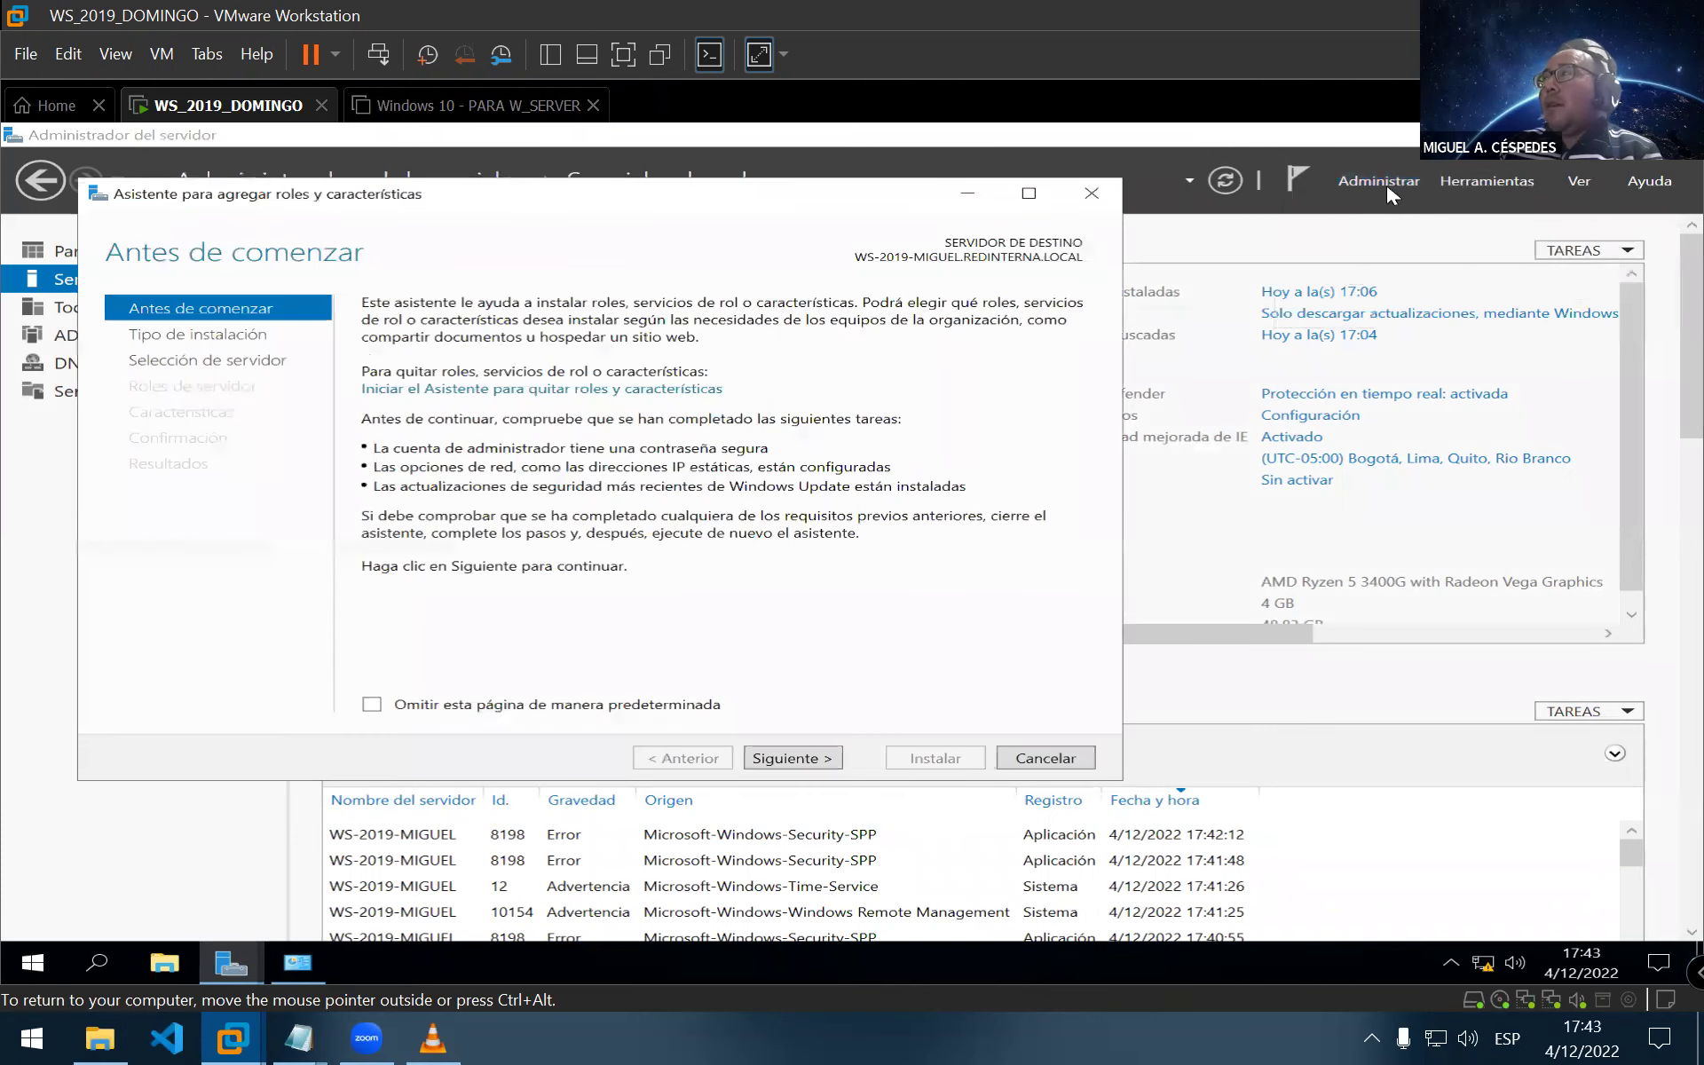
left_click(810, 761)
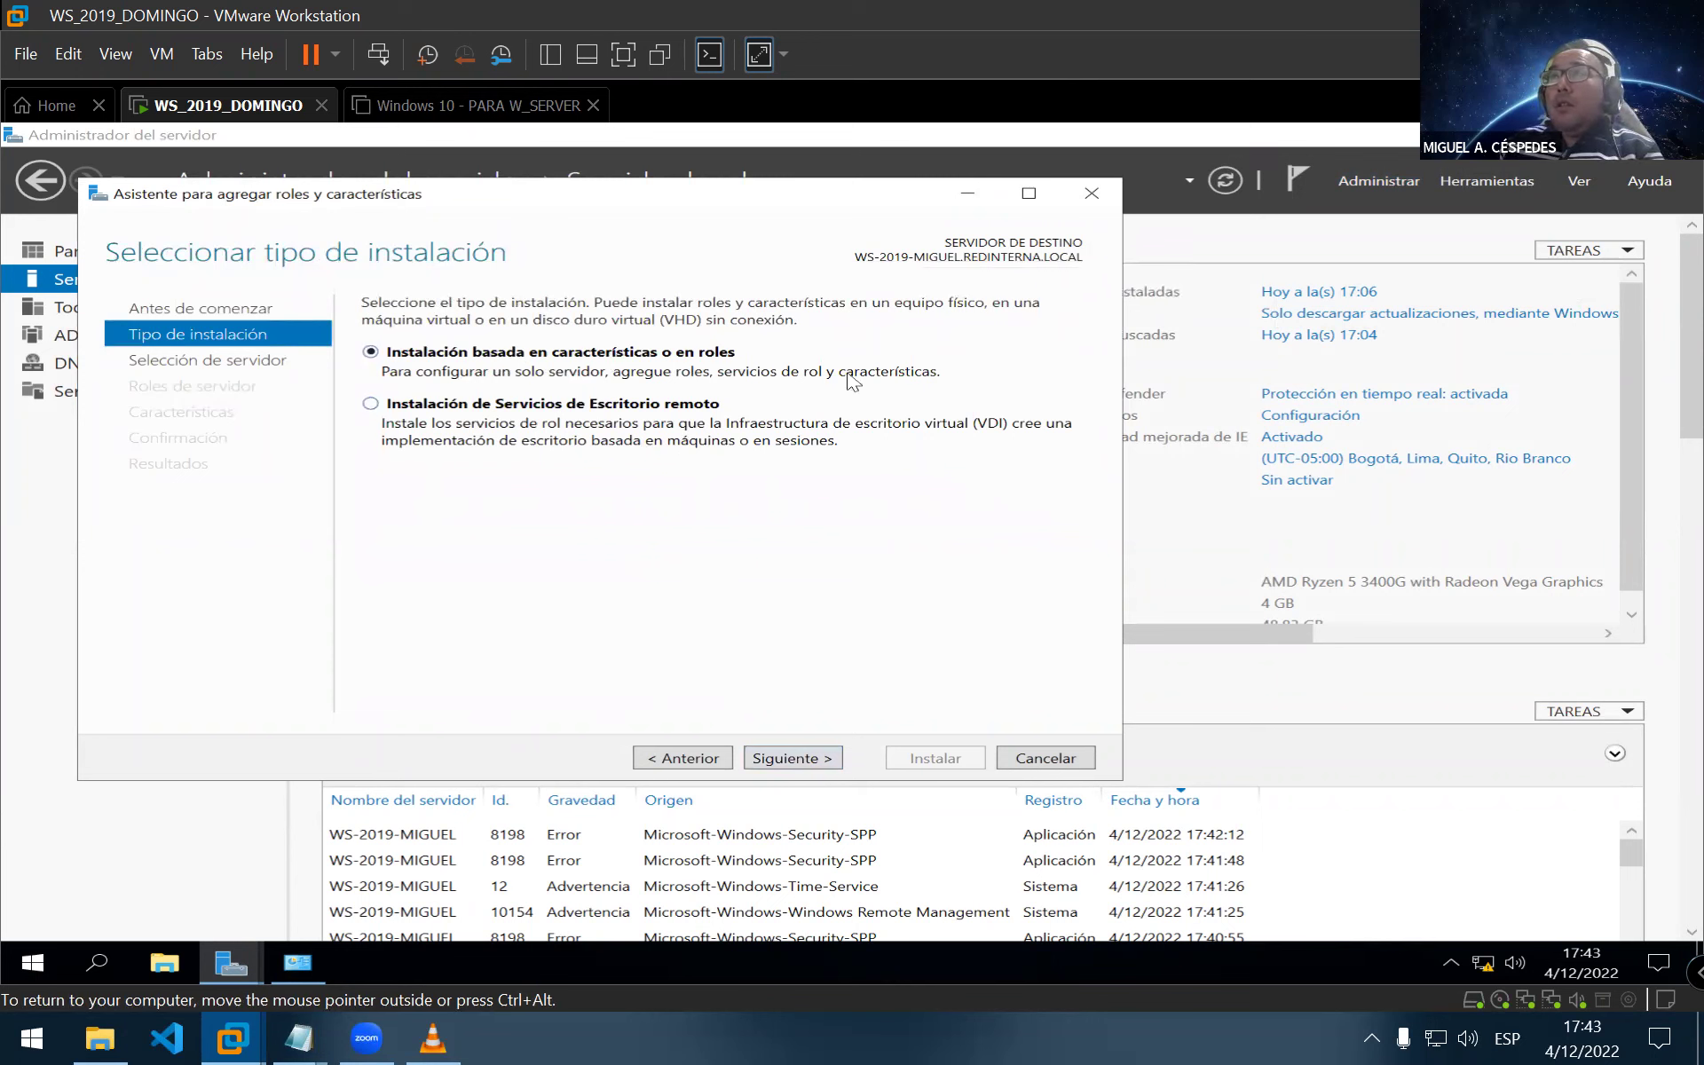
left_click(795, 768)
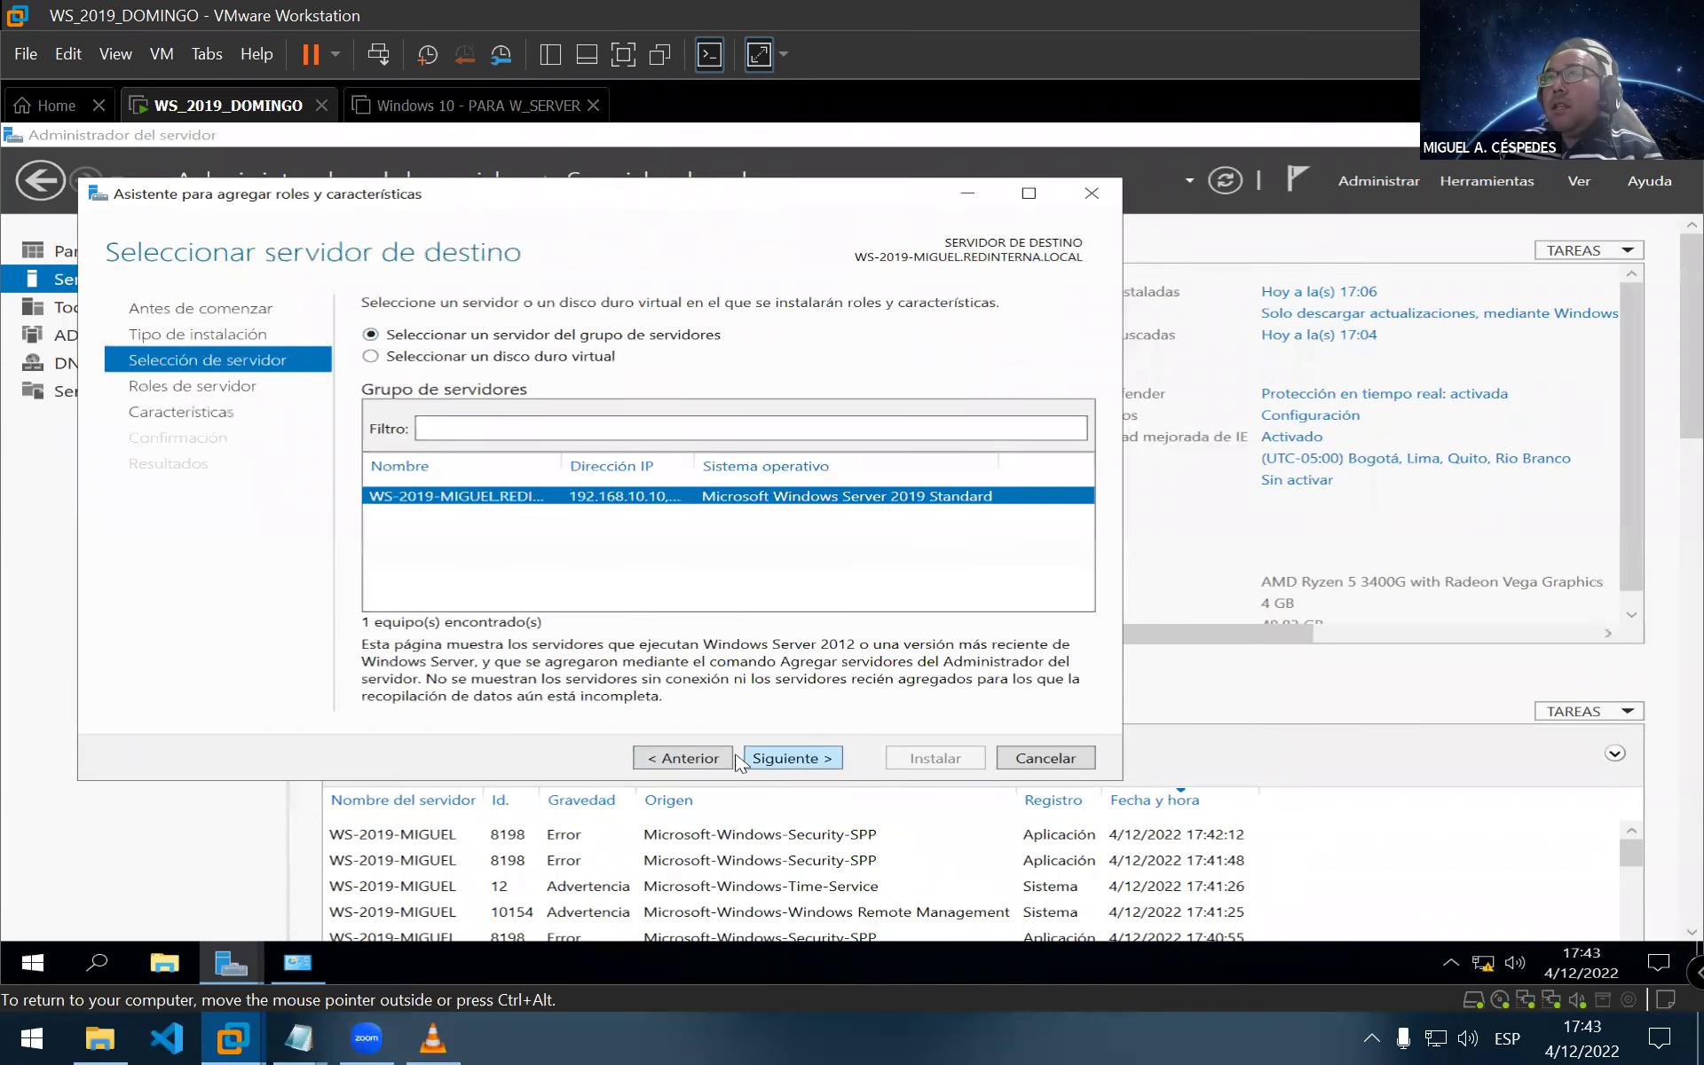
left_click(830, 762)
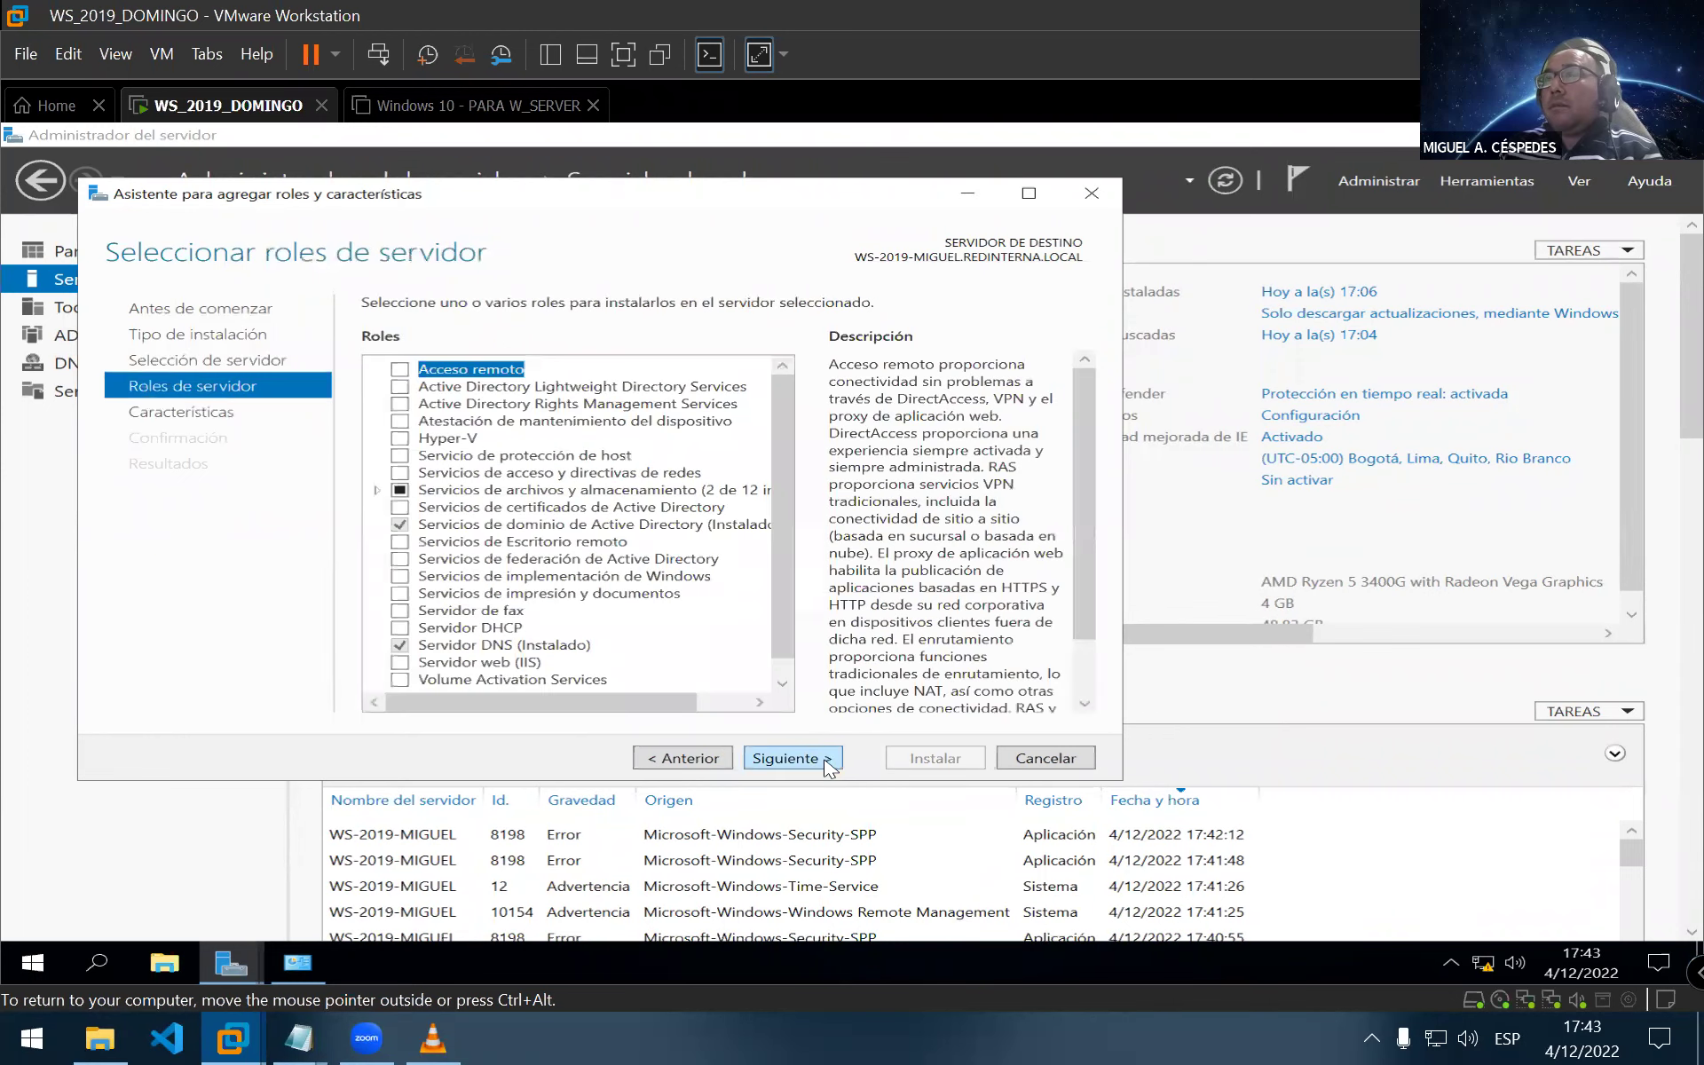
left_click(480, 630)
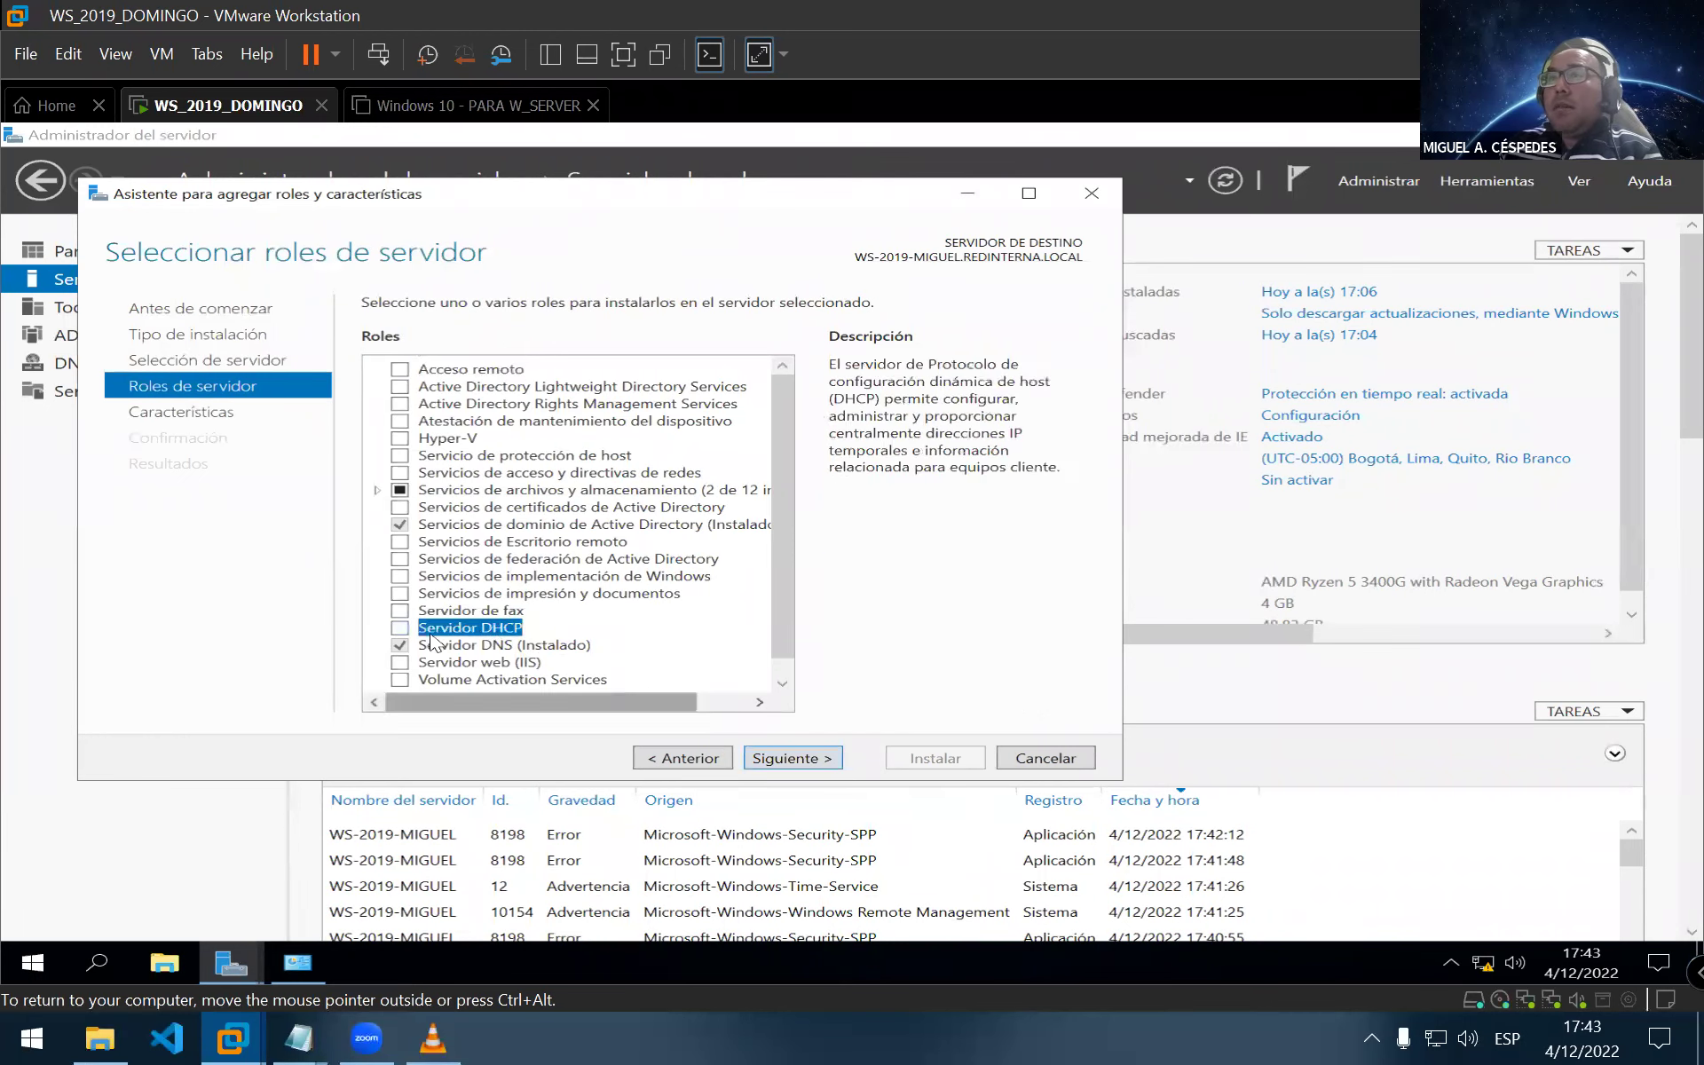
left_click(399, 630)
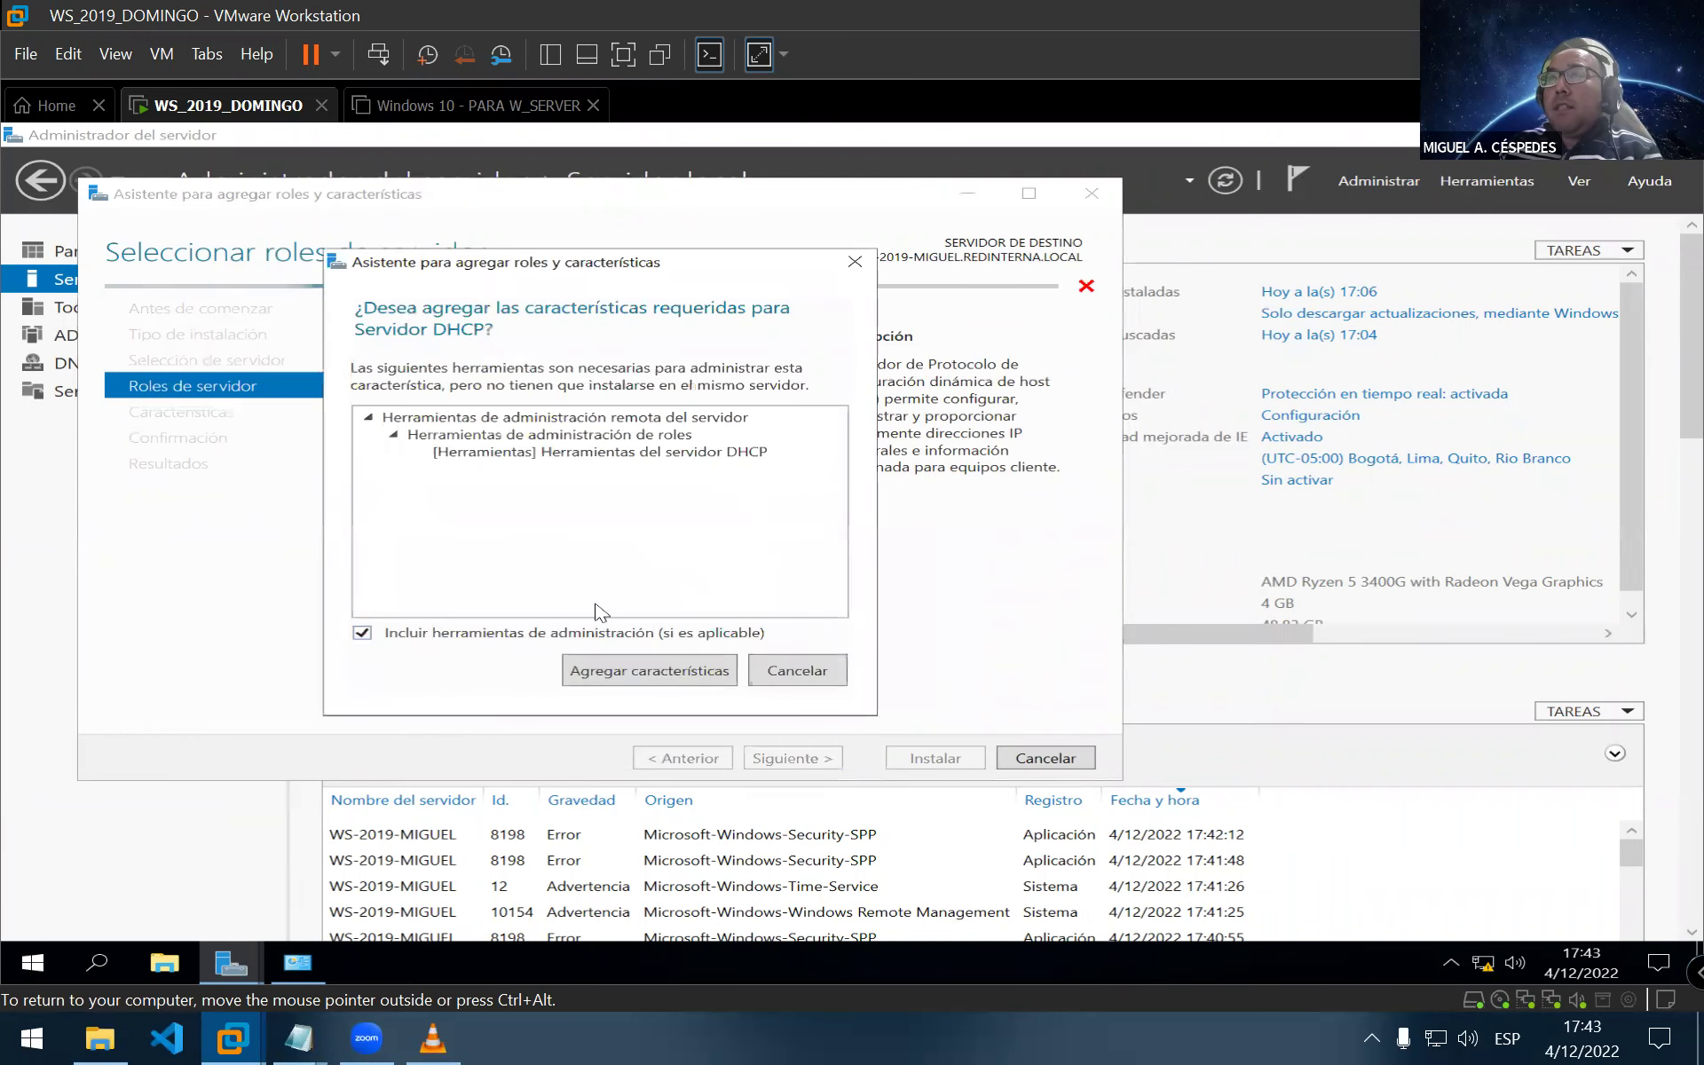
left_click(657, 672)
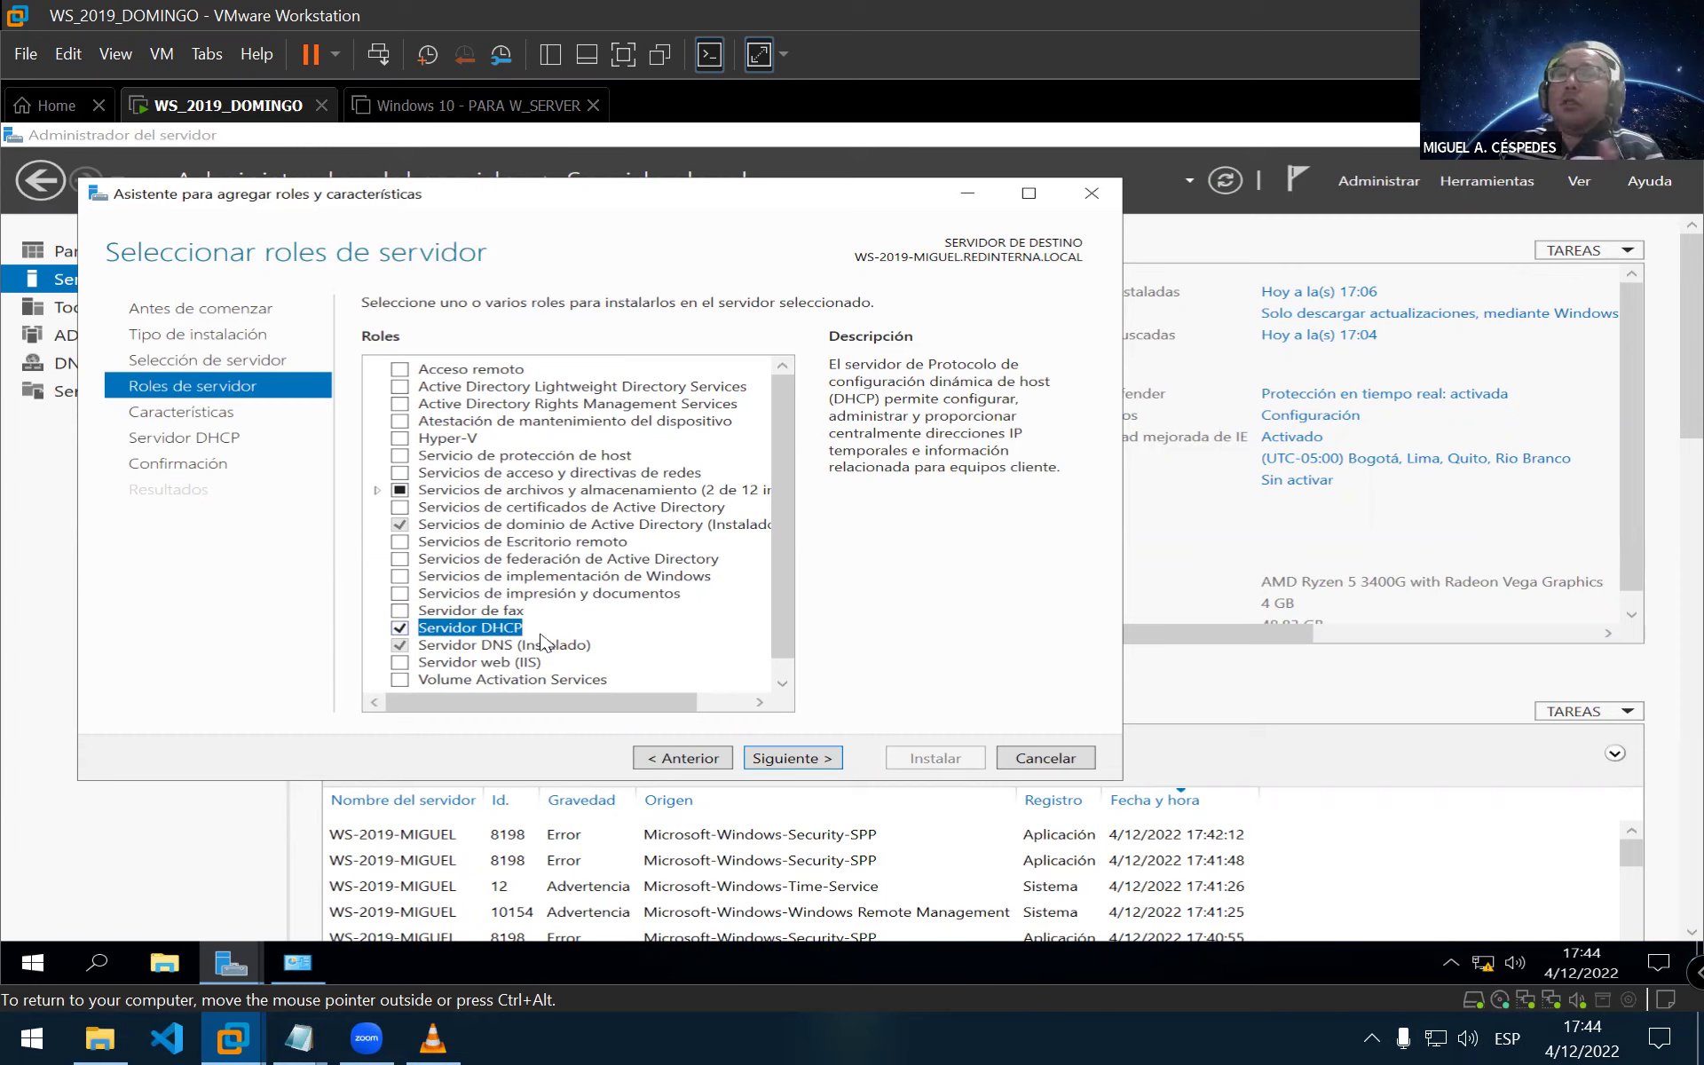
Skip the Features and DHCP Server pages, enable automatic restart, and begin the installation
left_click(820, 765)
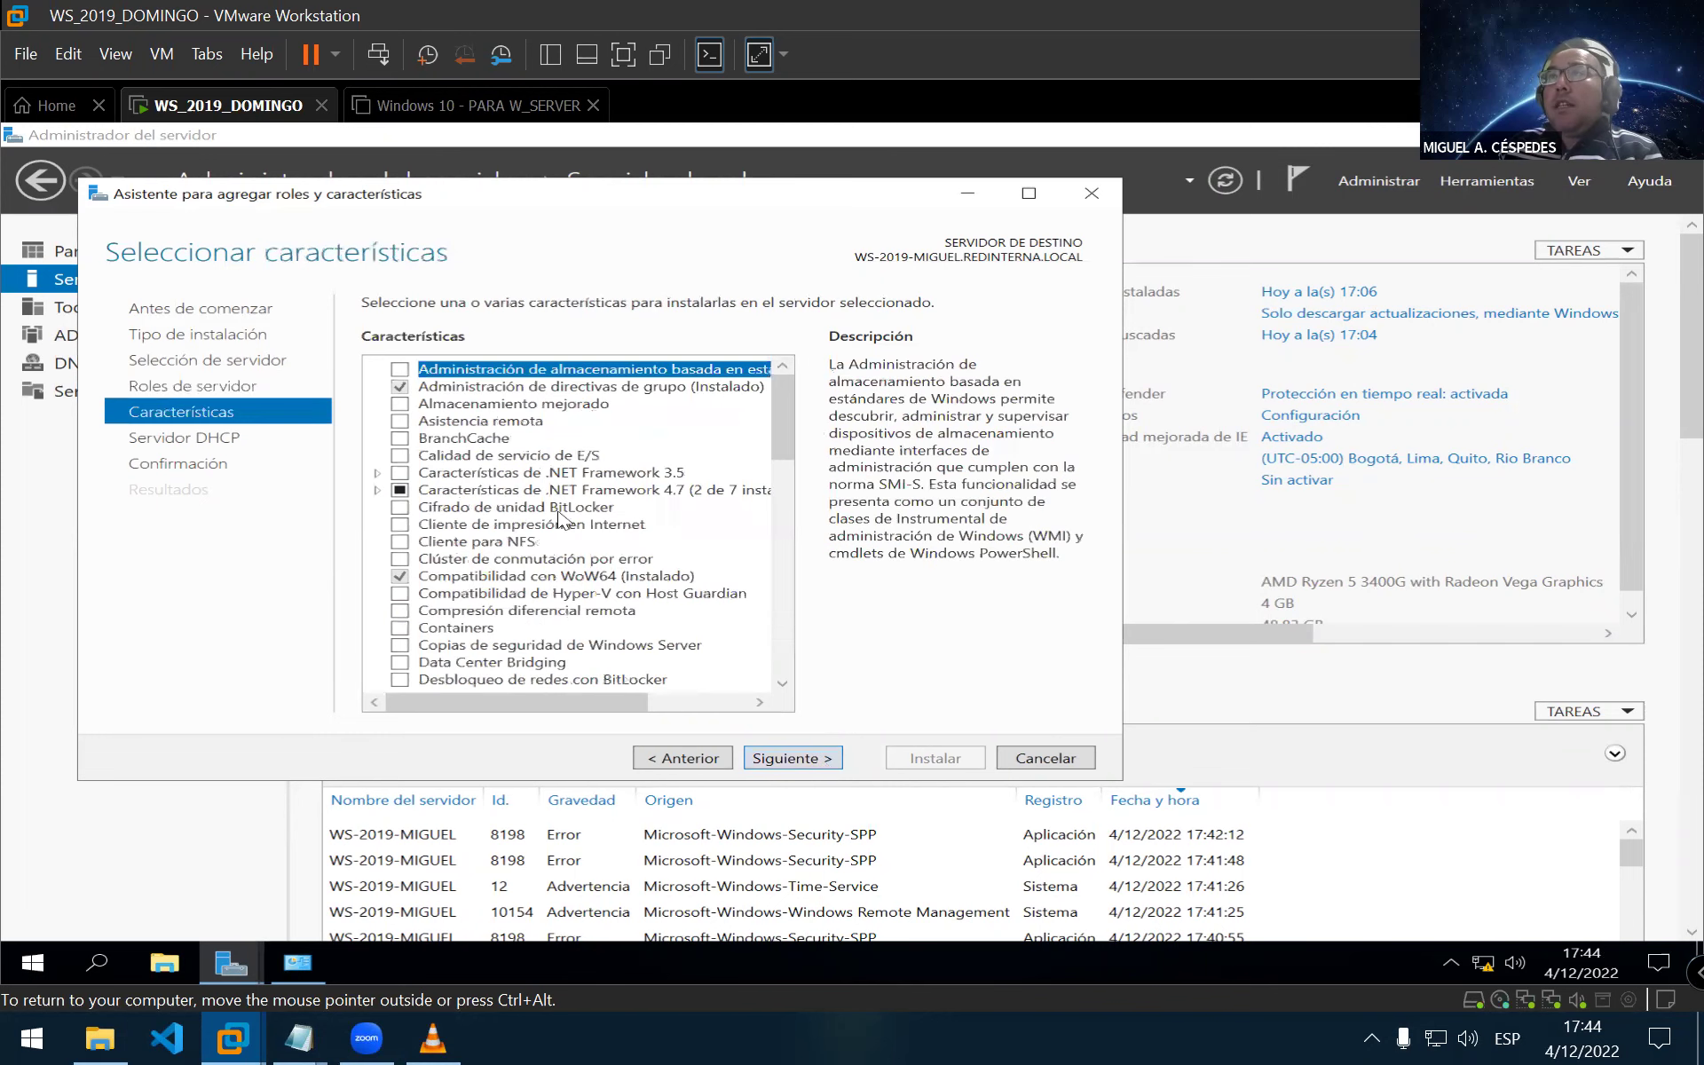
left_click_drag(781, 448, 804, 666)
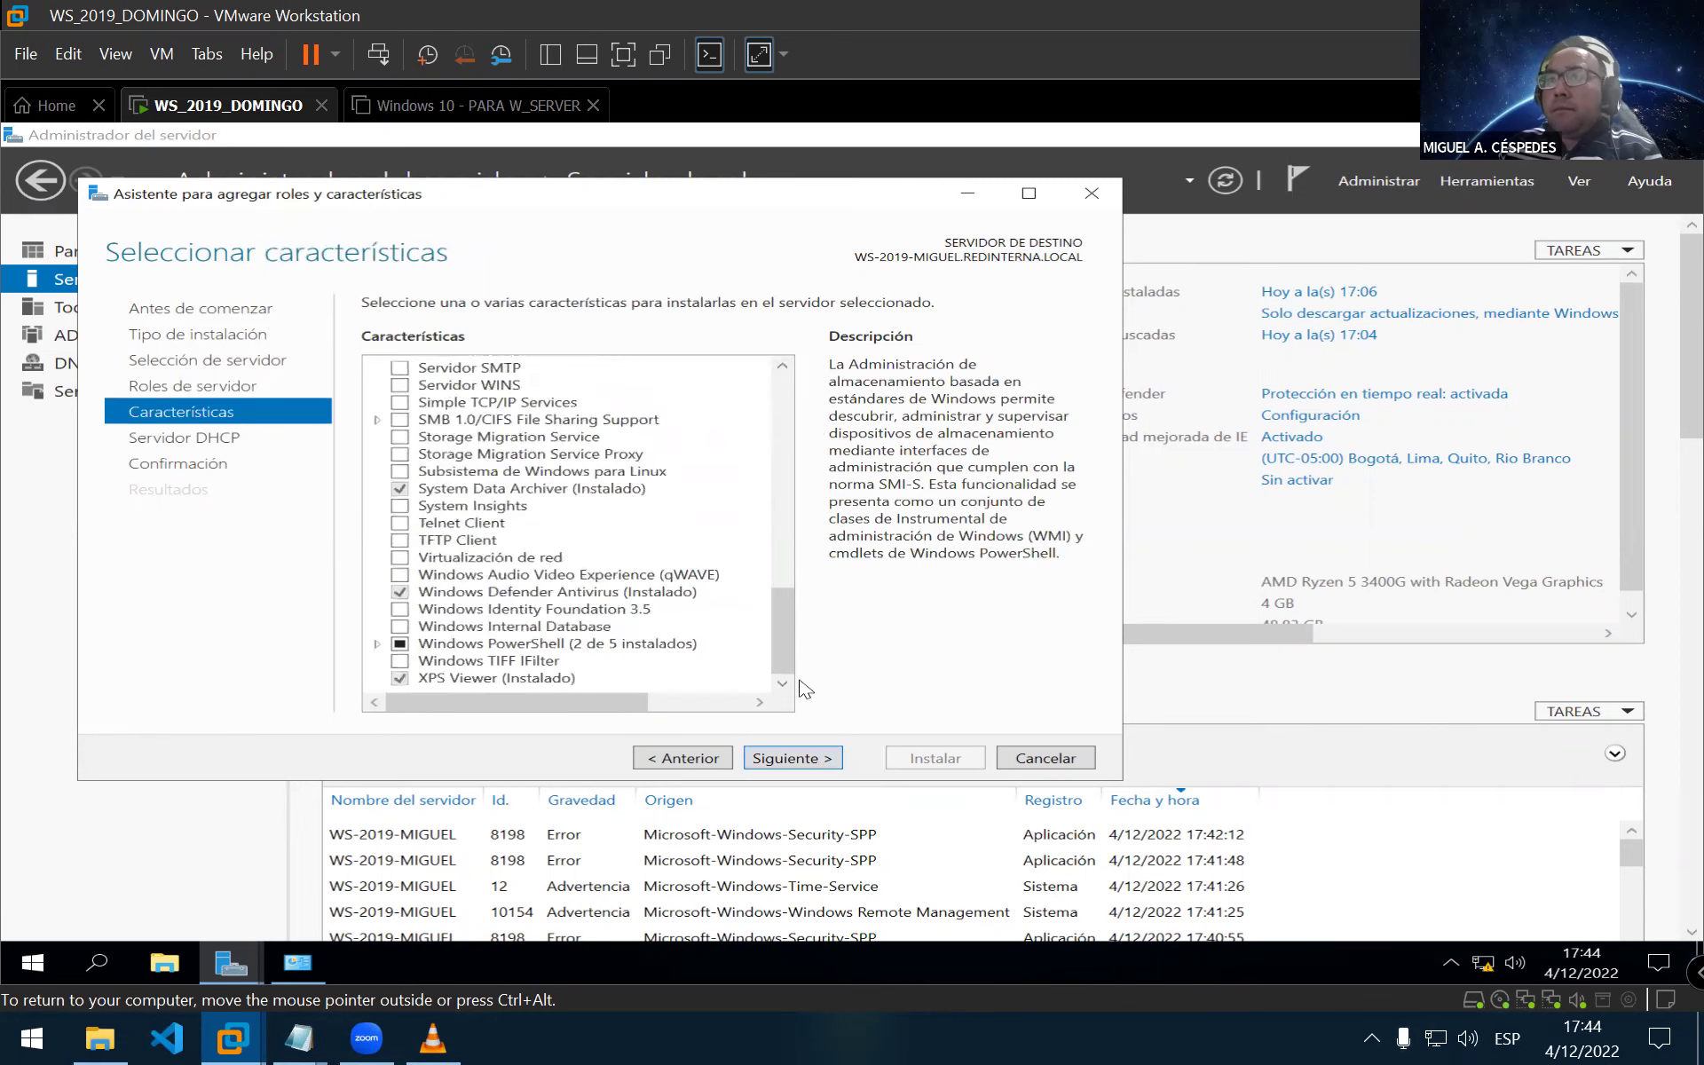
left_click(804, 759)
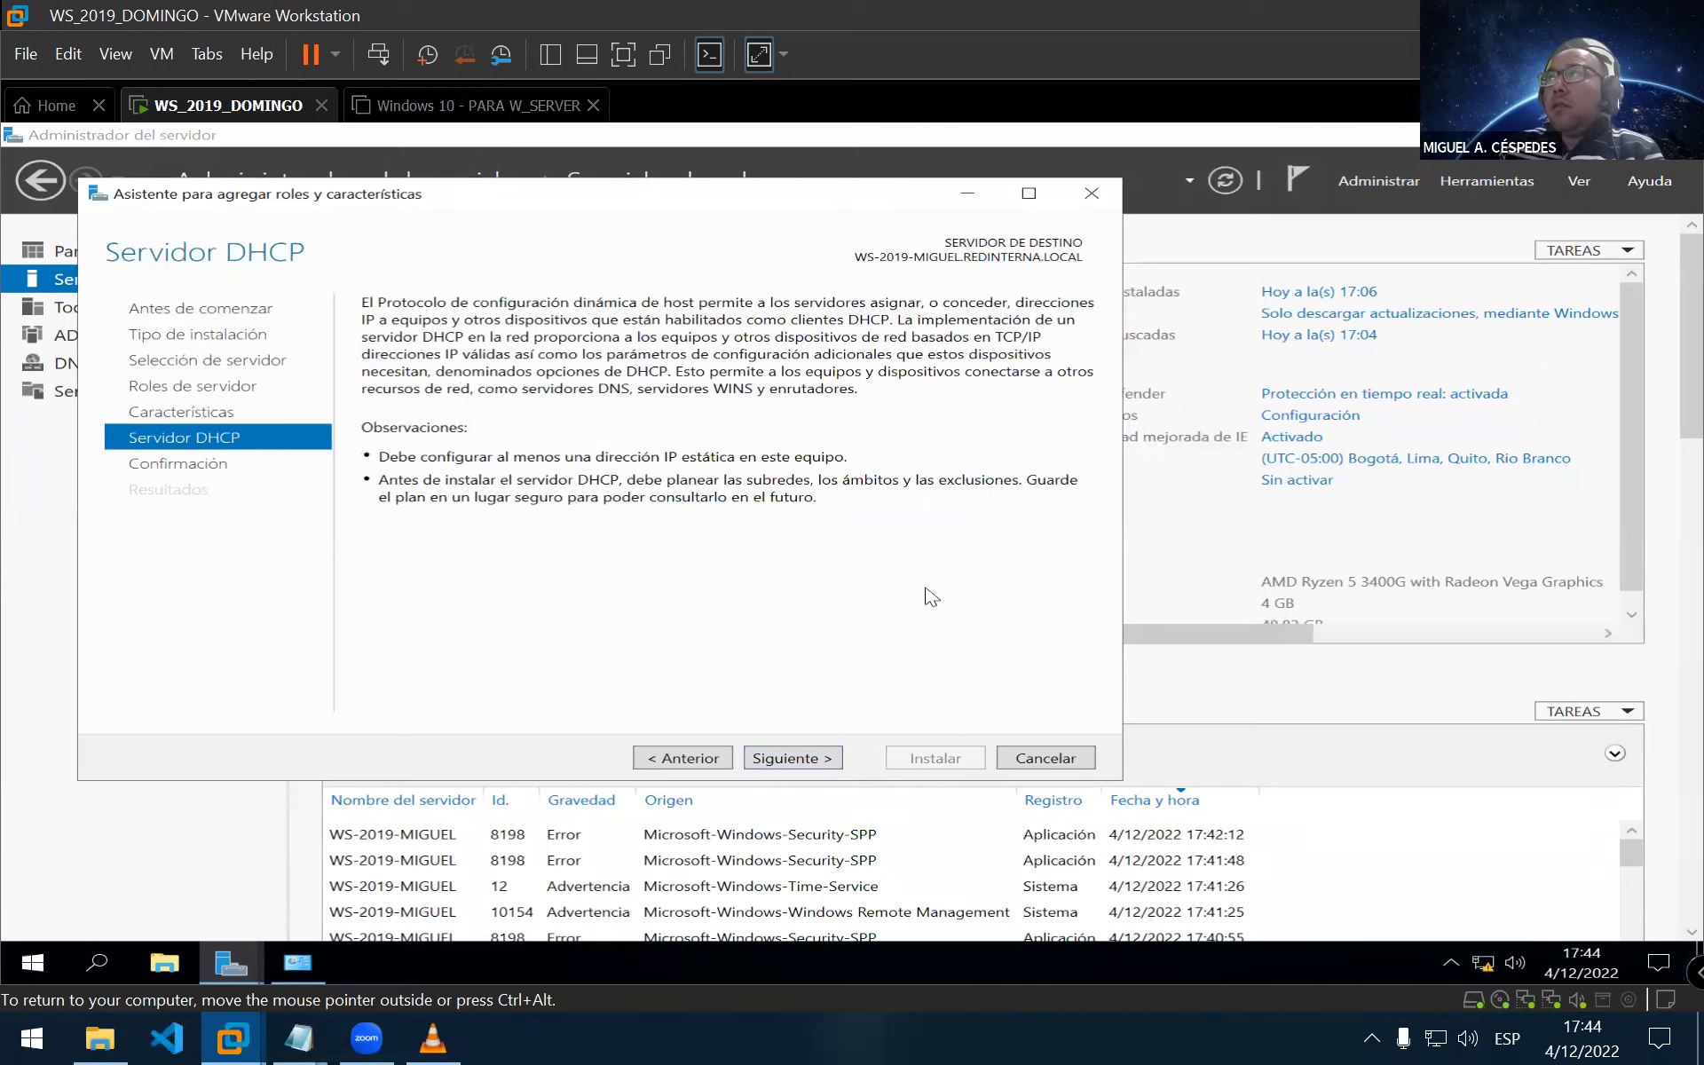
left_click(804, 759)
left_click(479, 353)
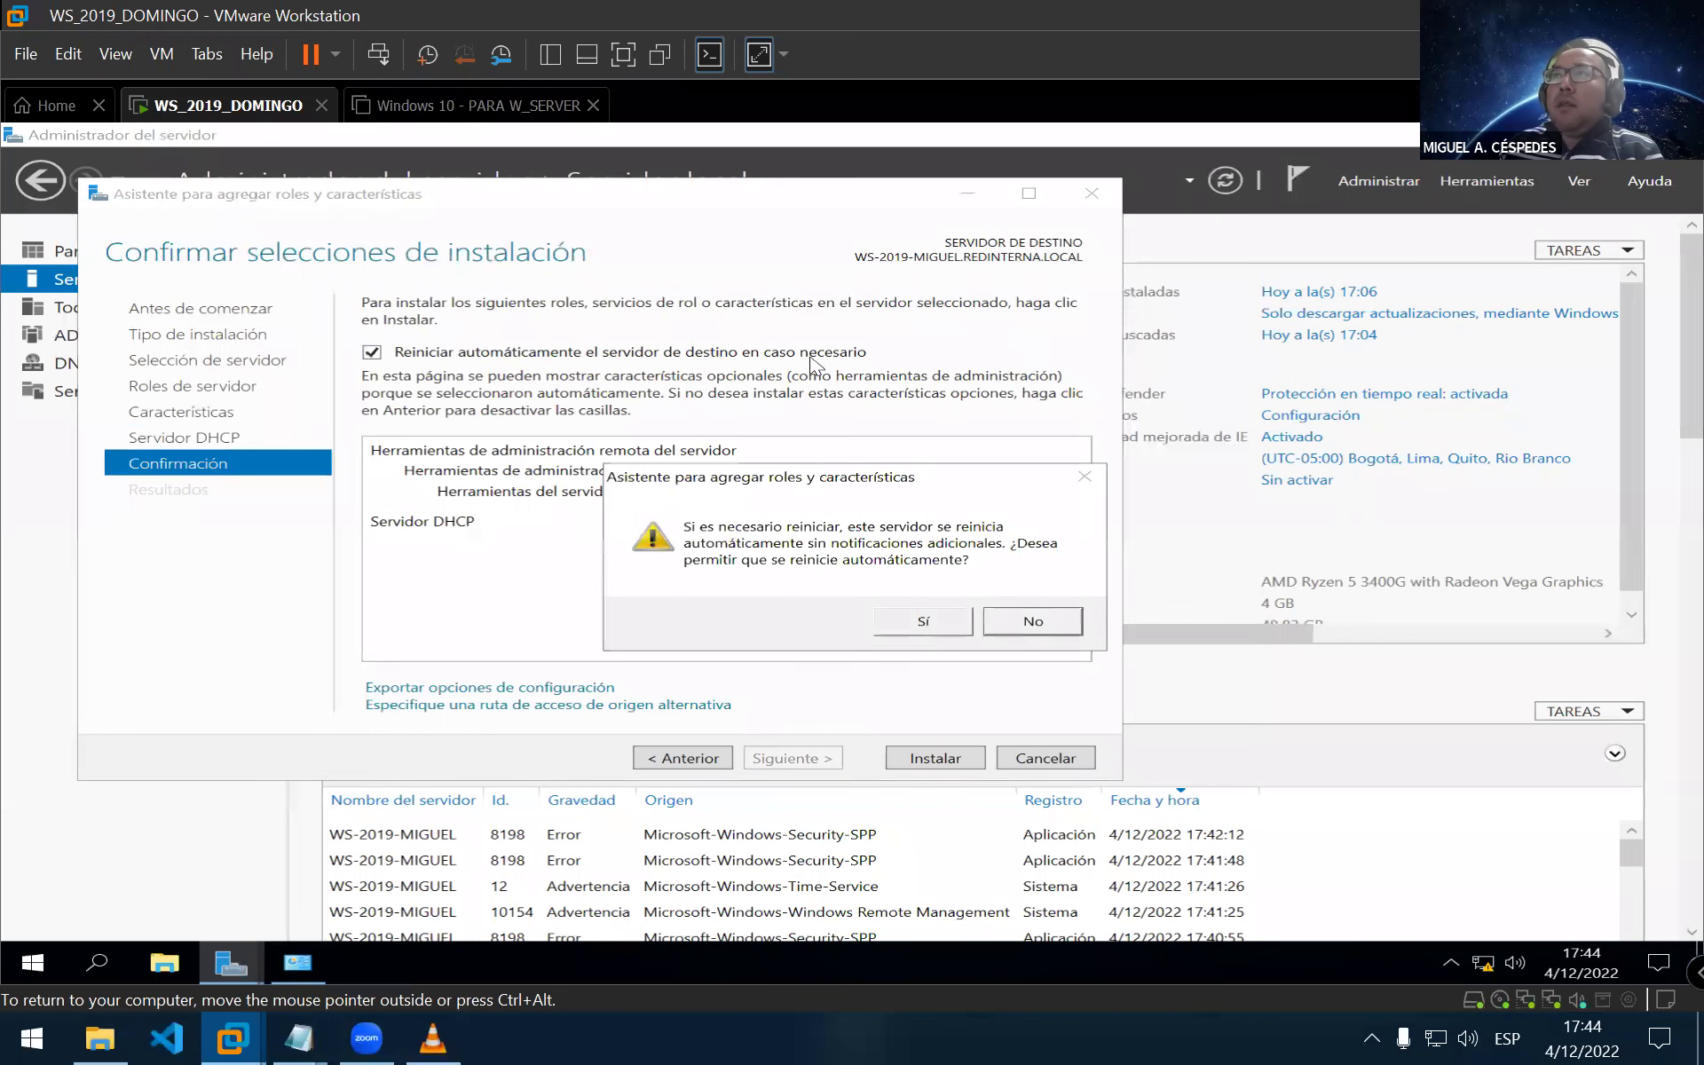
left_click_drag(865, 483, 599, 499)
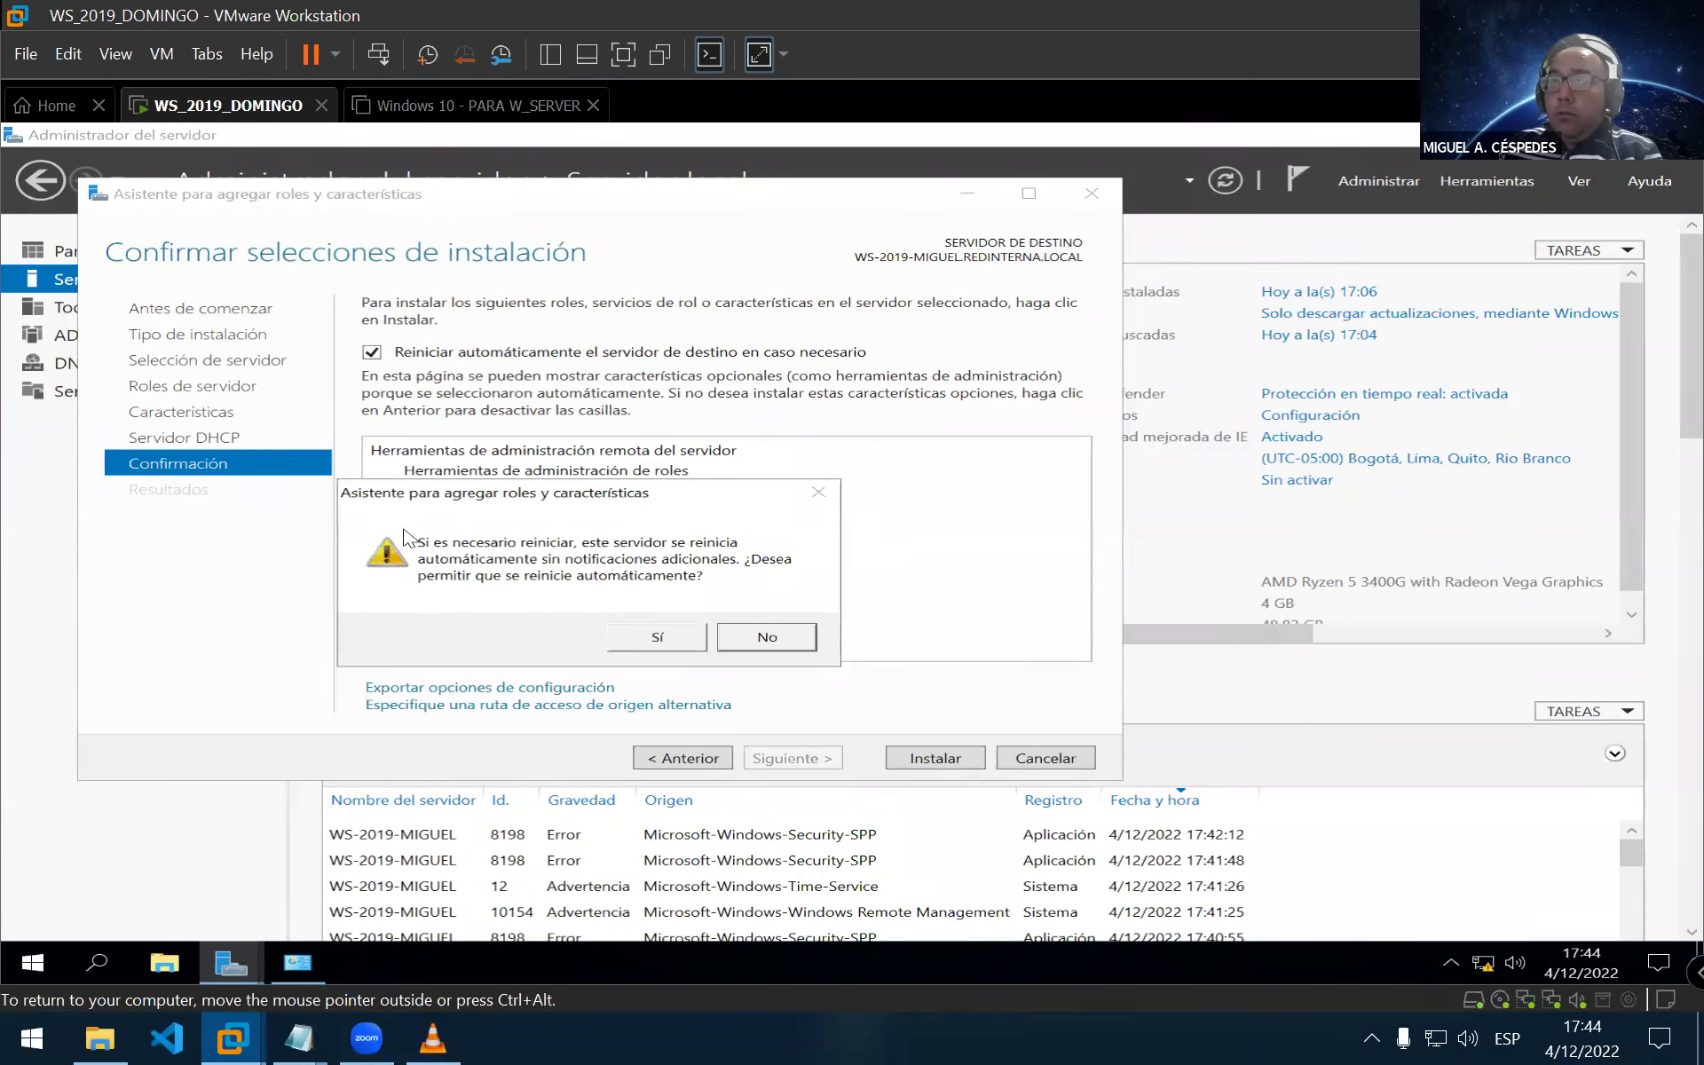
left_click(655, 641)
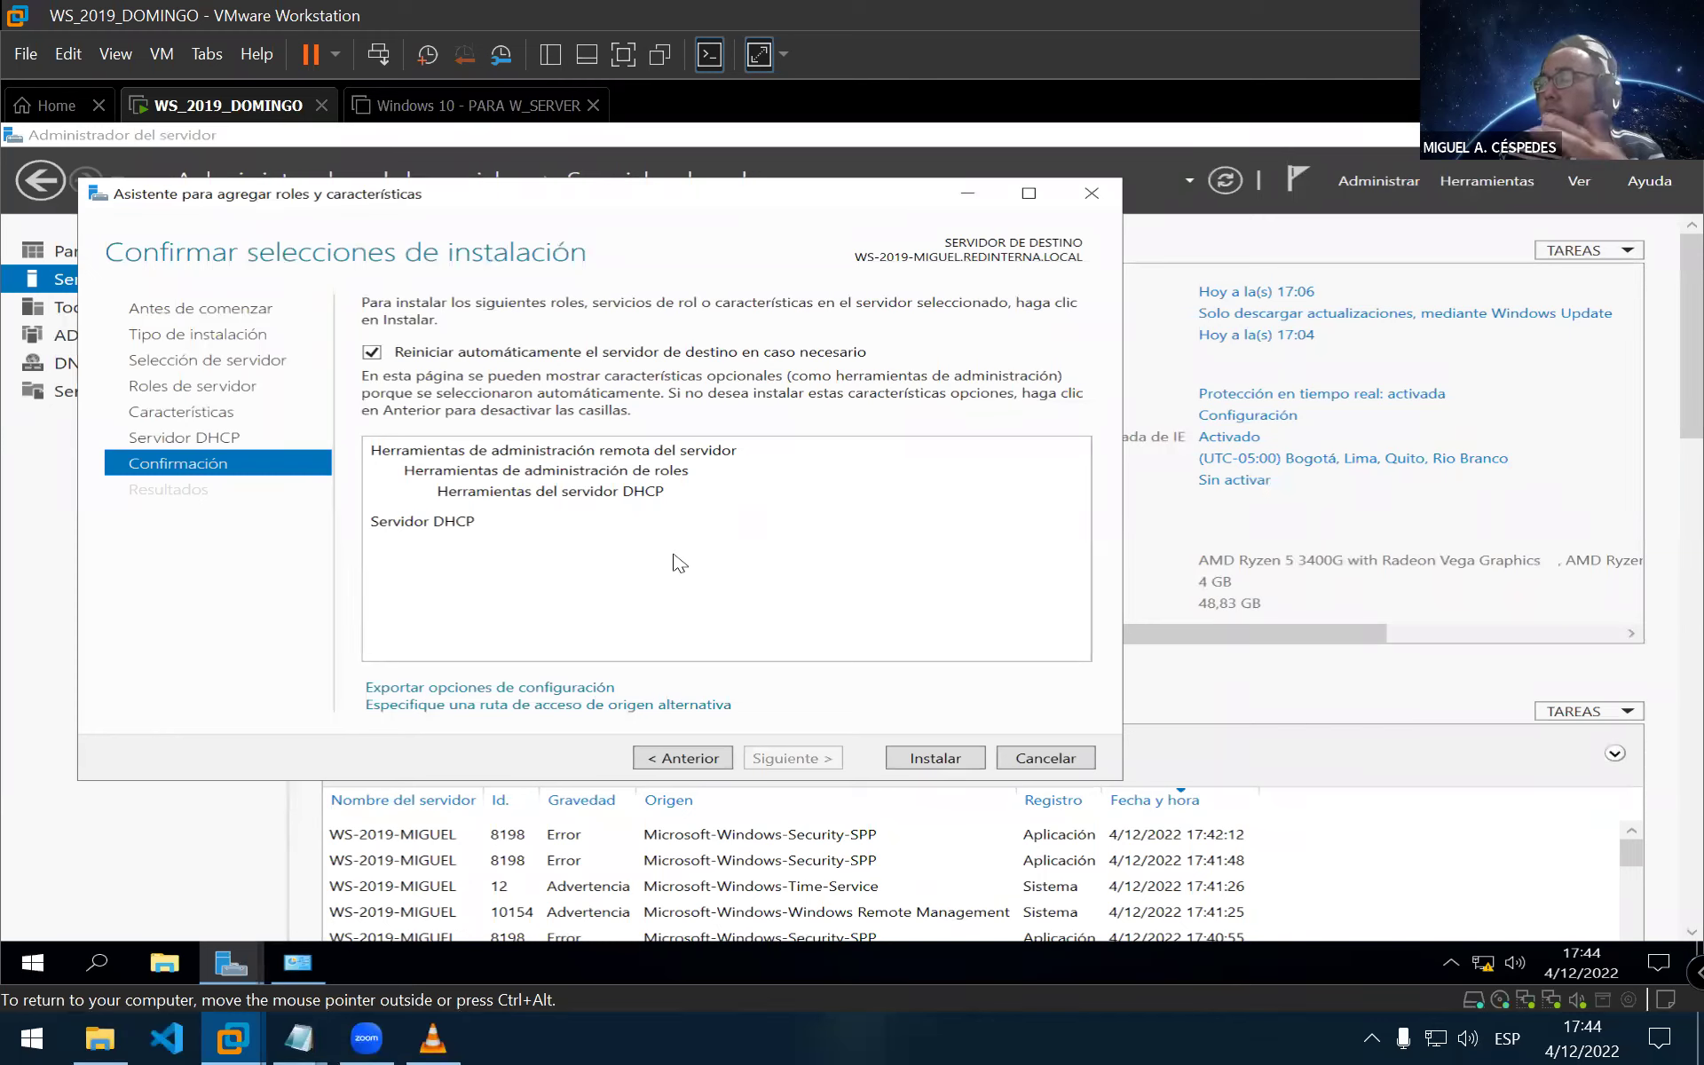
left_click(935, 759)
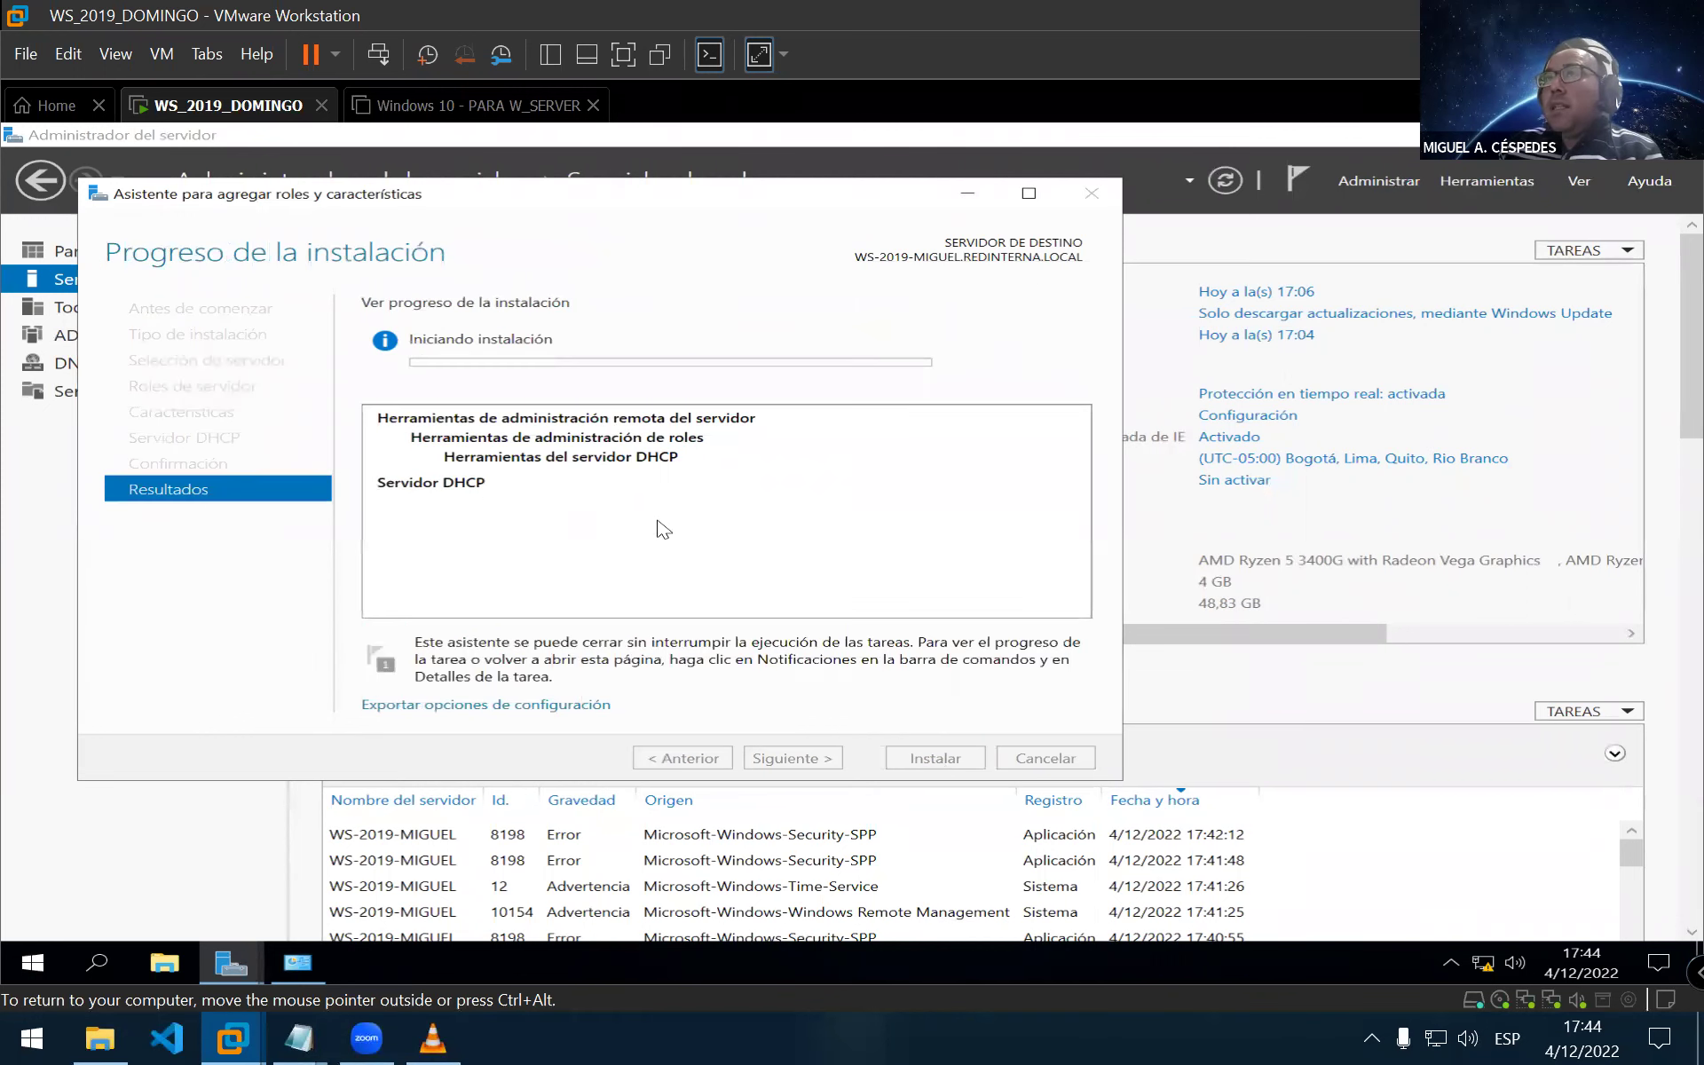
Wait for the DHCP Server role installation to complete, then close the wizard
left_click(320, 961)
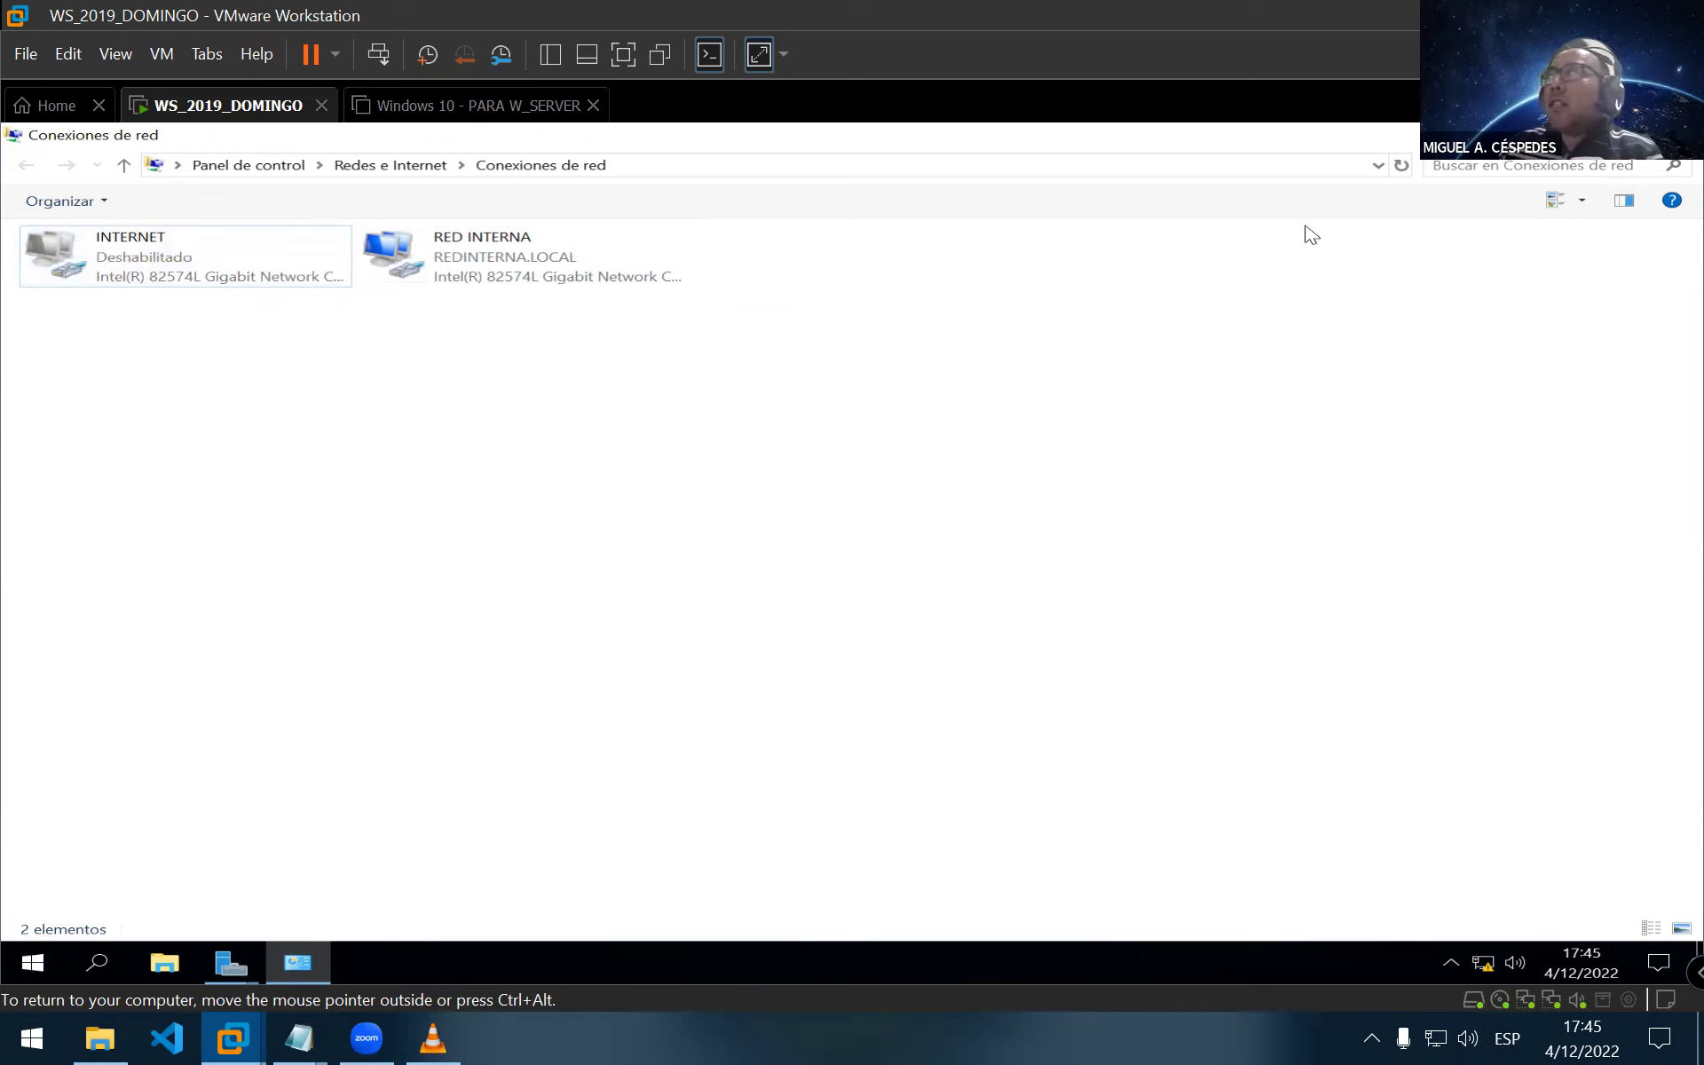
key("ctrl+alt")
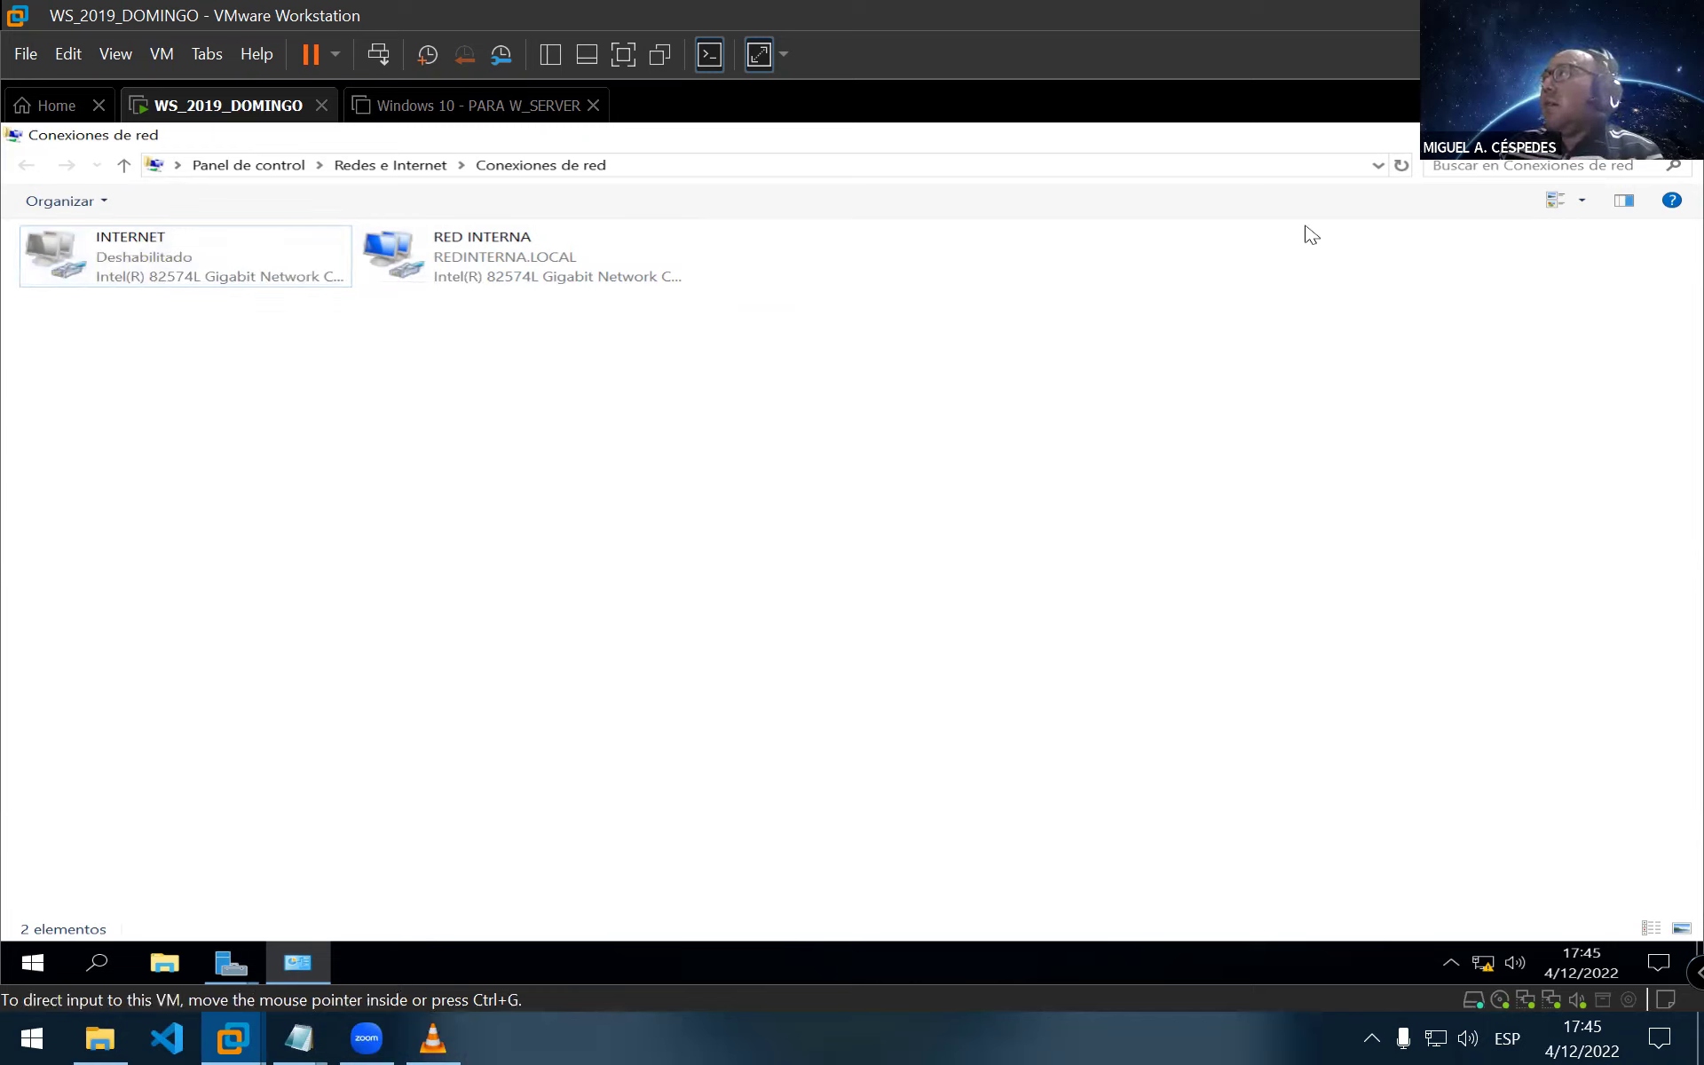
left_click(1209, 538)
key("alt+Tab")
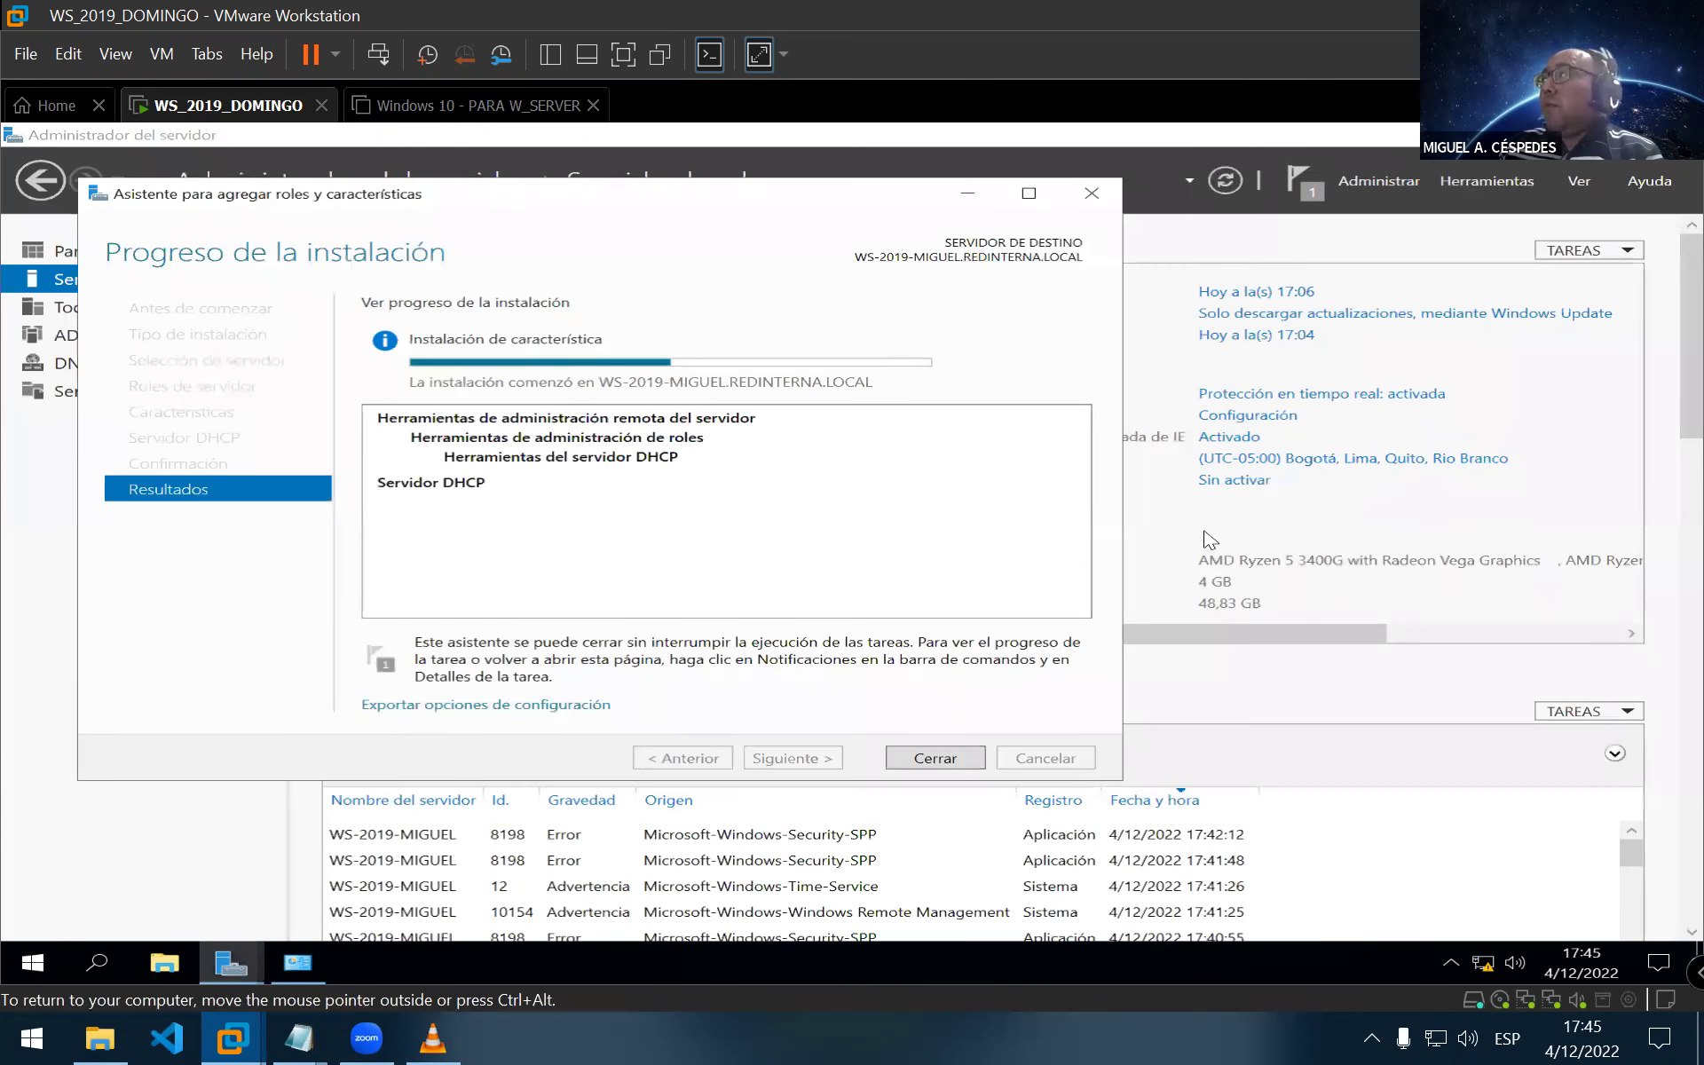
key("ctrl+alt")
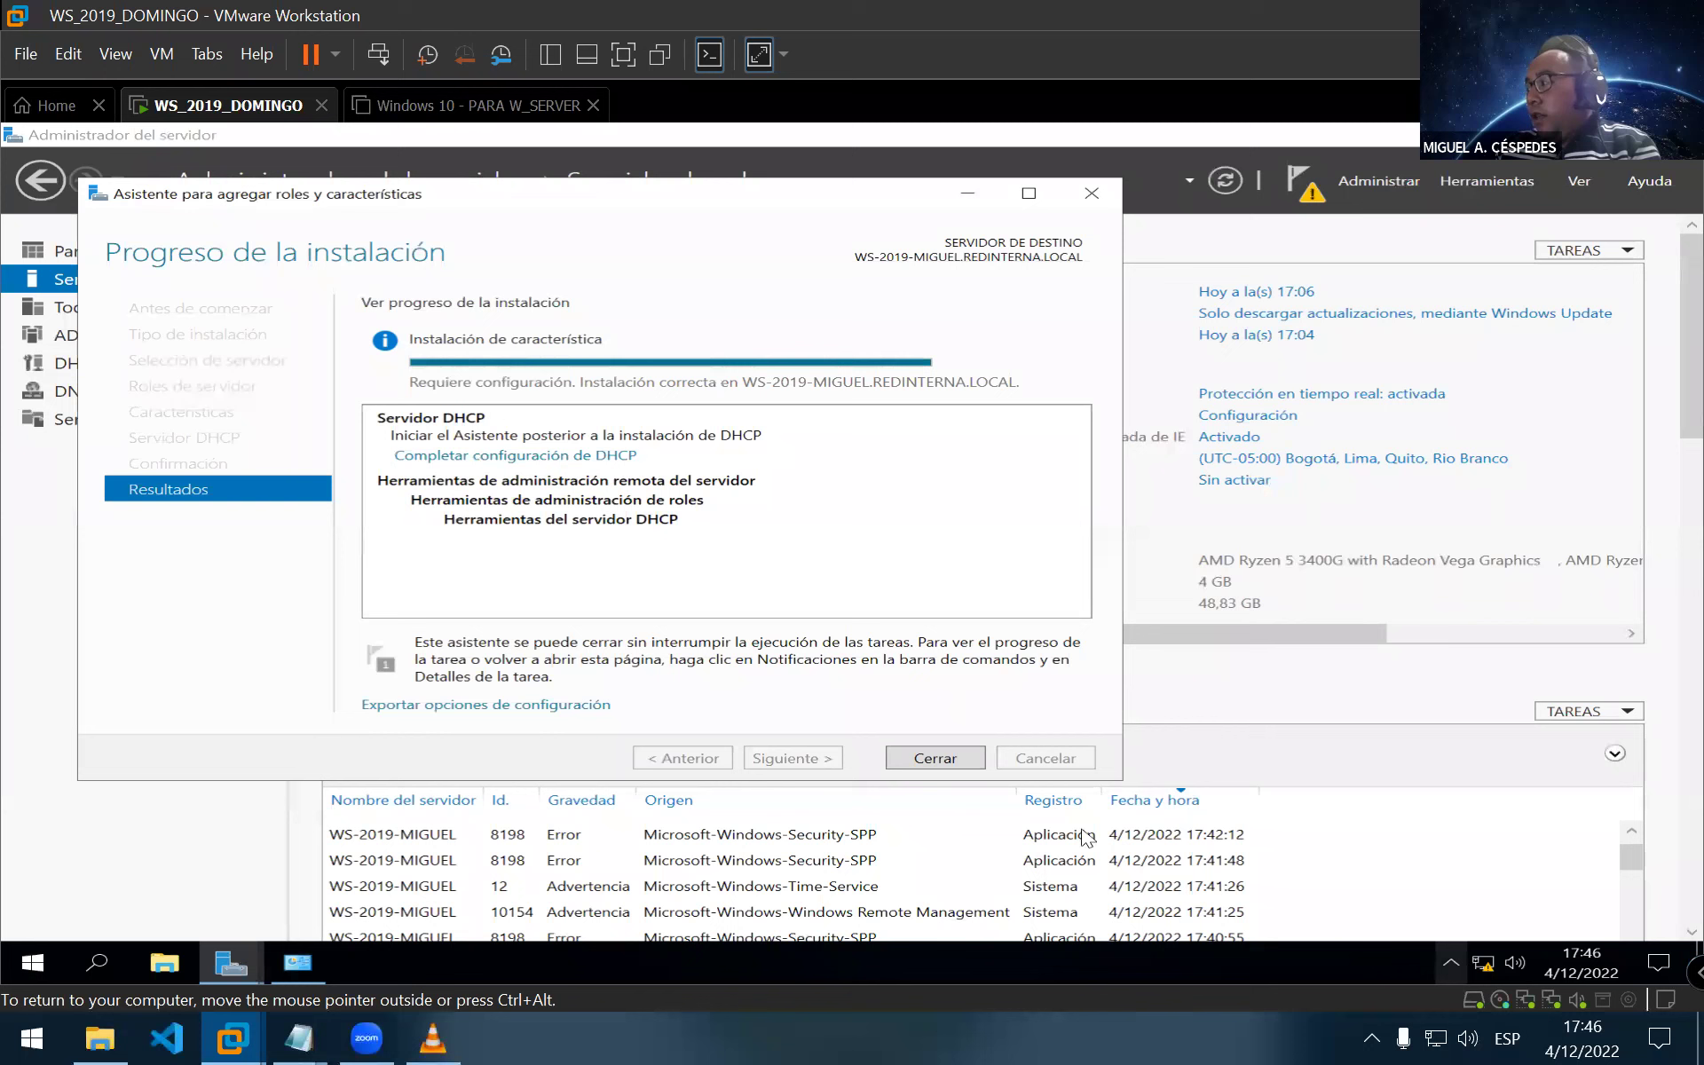
left_click(936, 761)
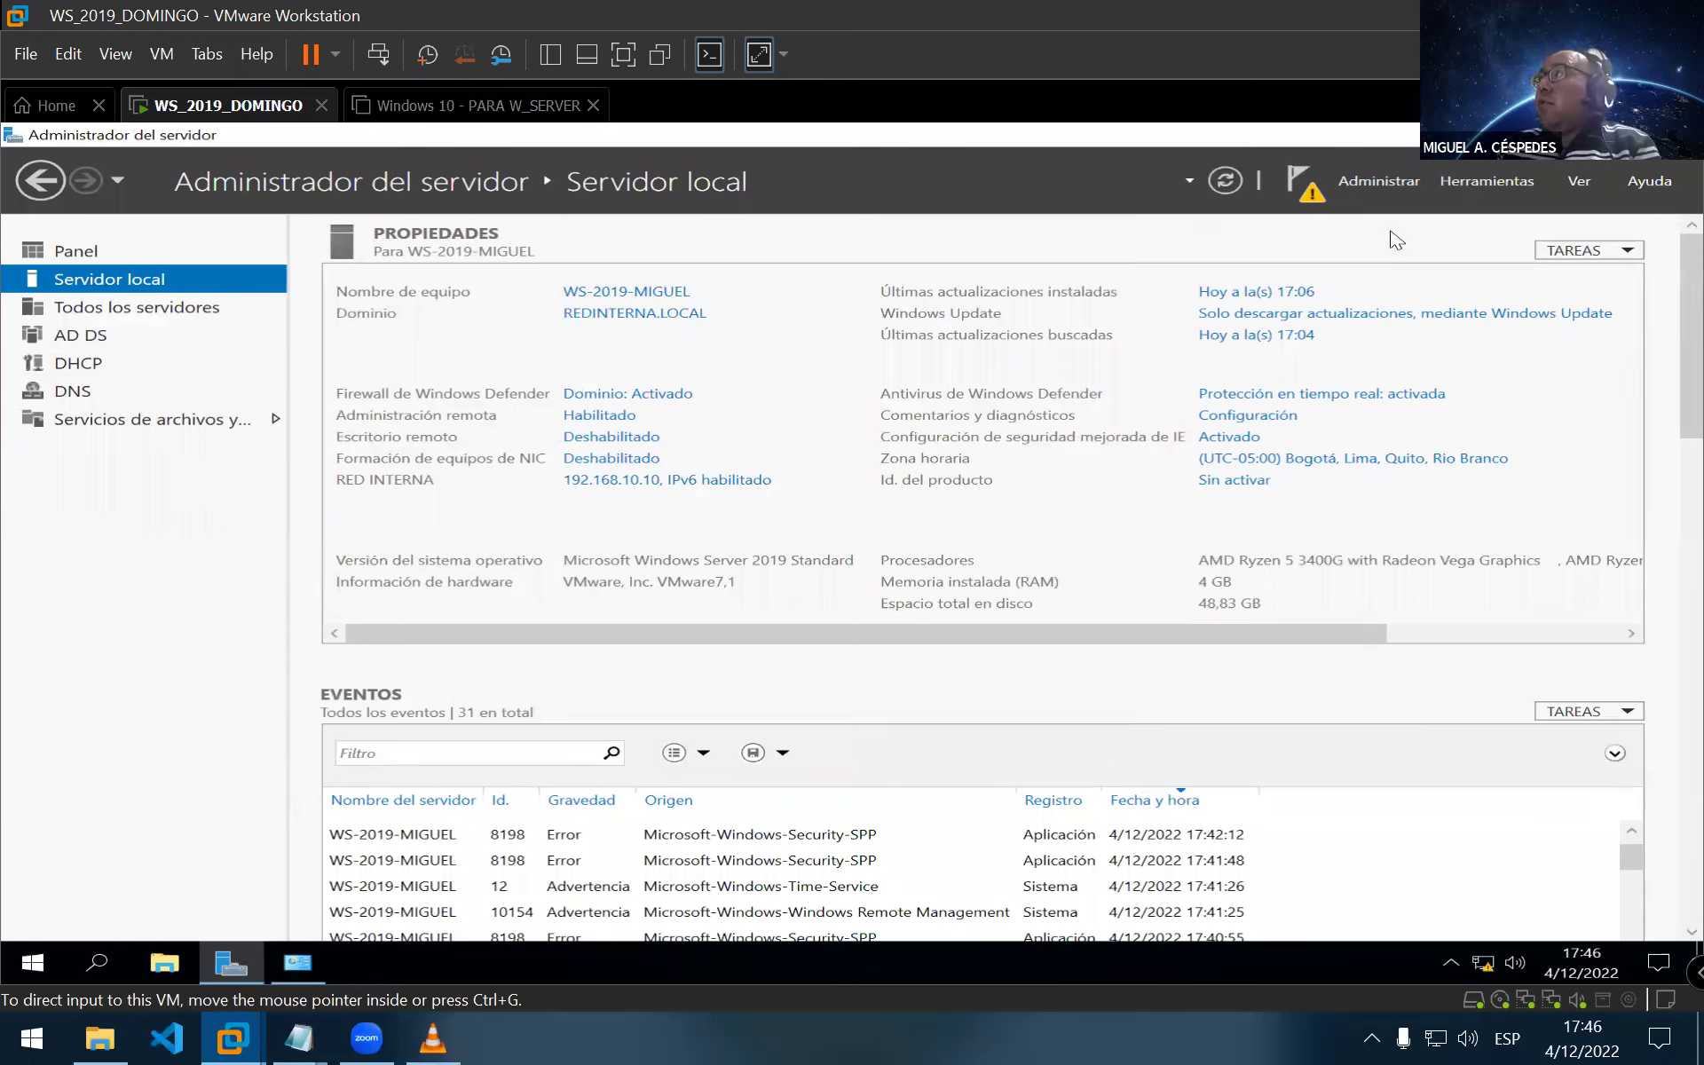
Complete the DHCP configuration from the notifications flag, authorising the server in Active Directory
left_click(1301, 184)
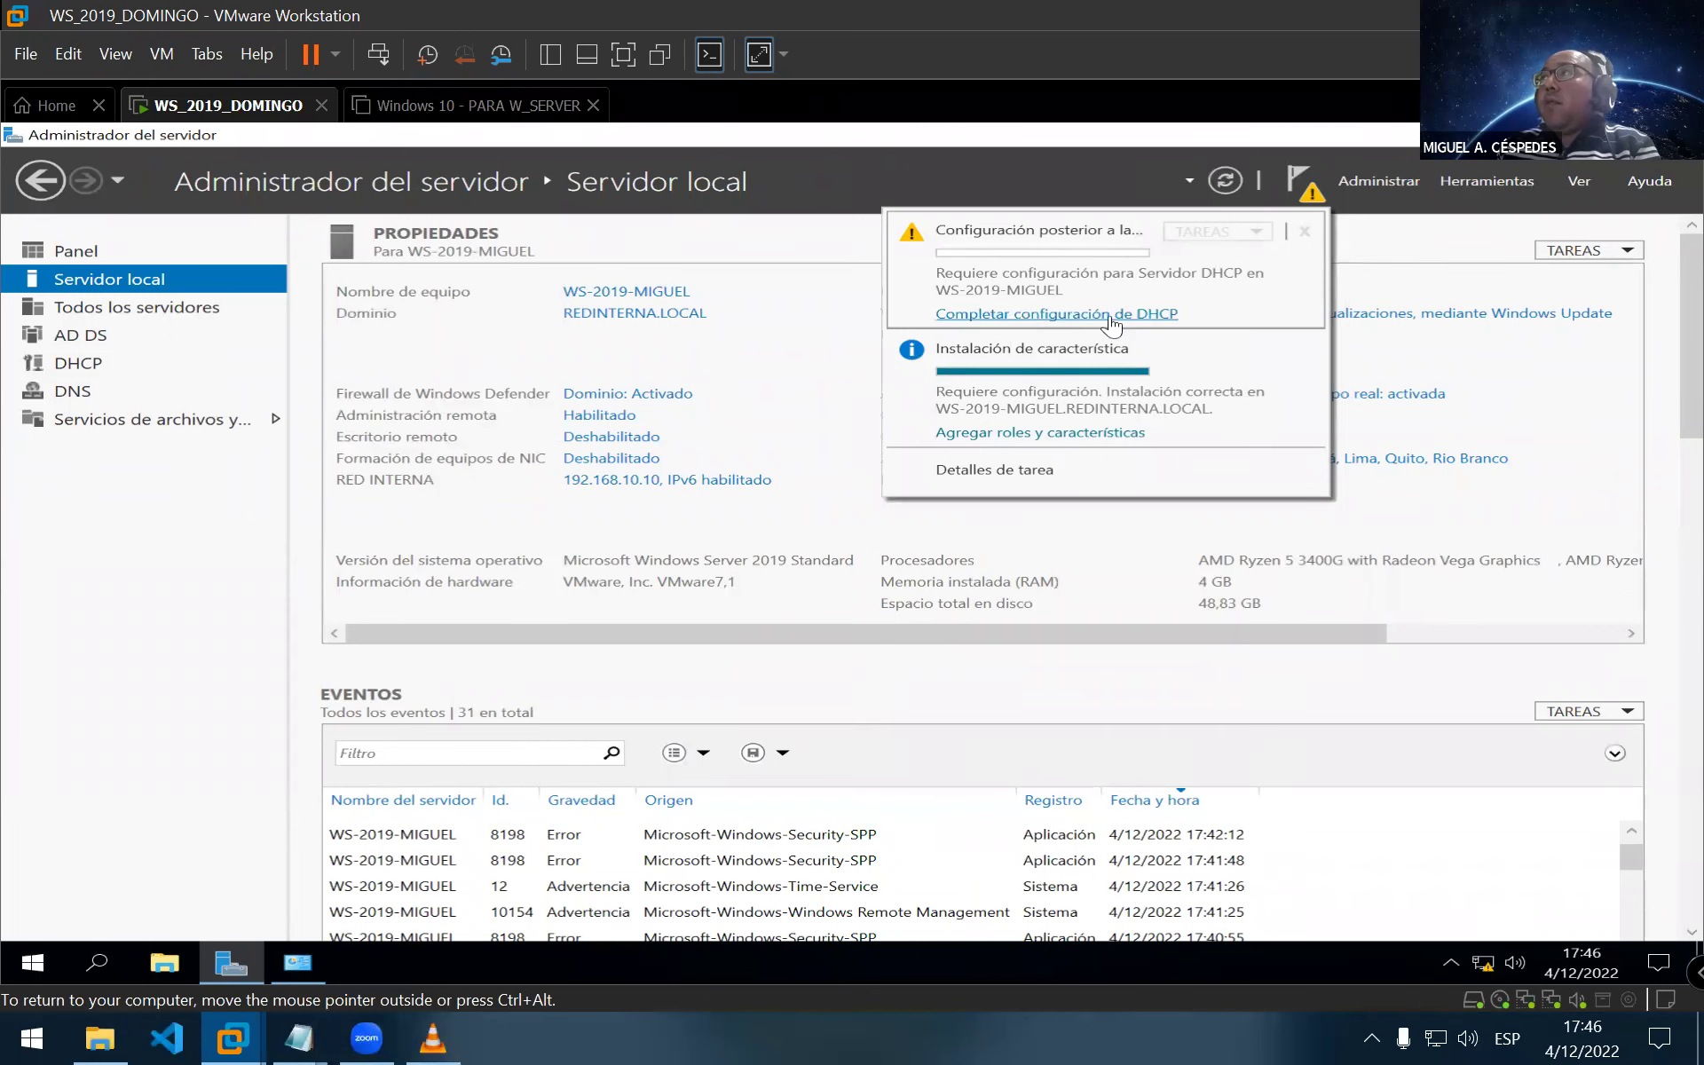
left_click(1166, 319)
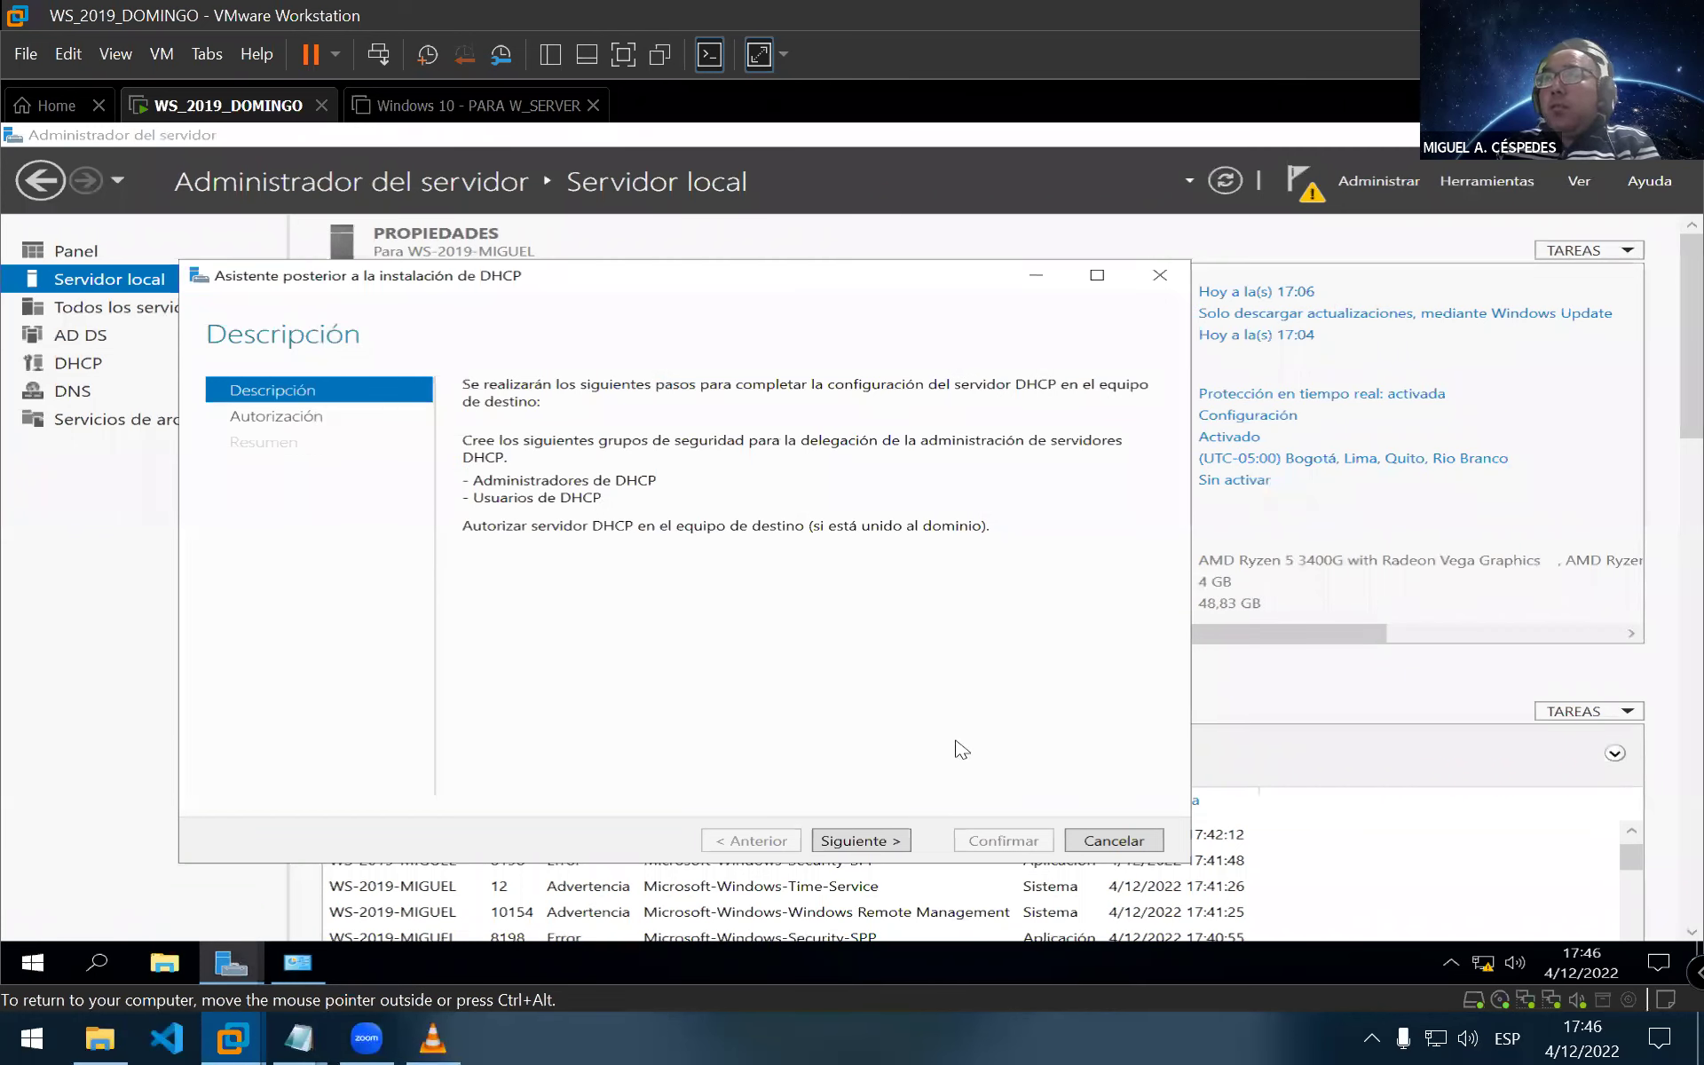
left_click(857, 840)
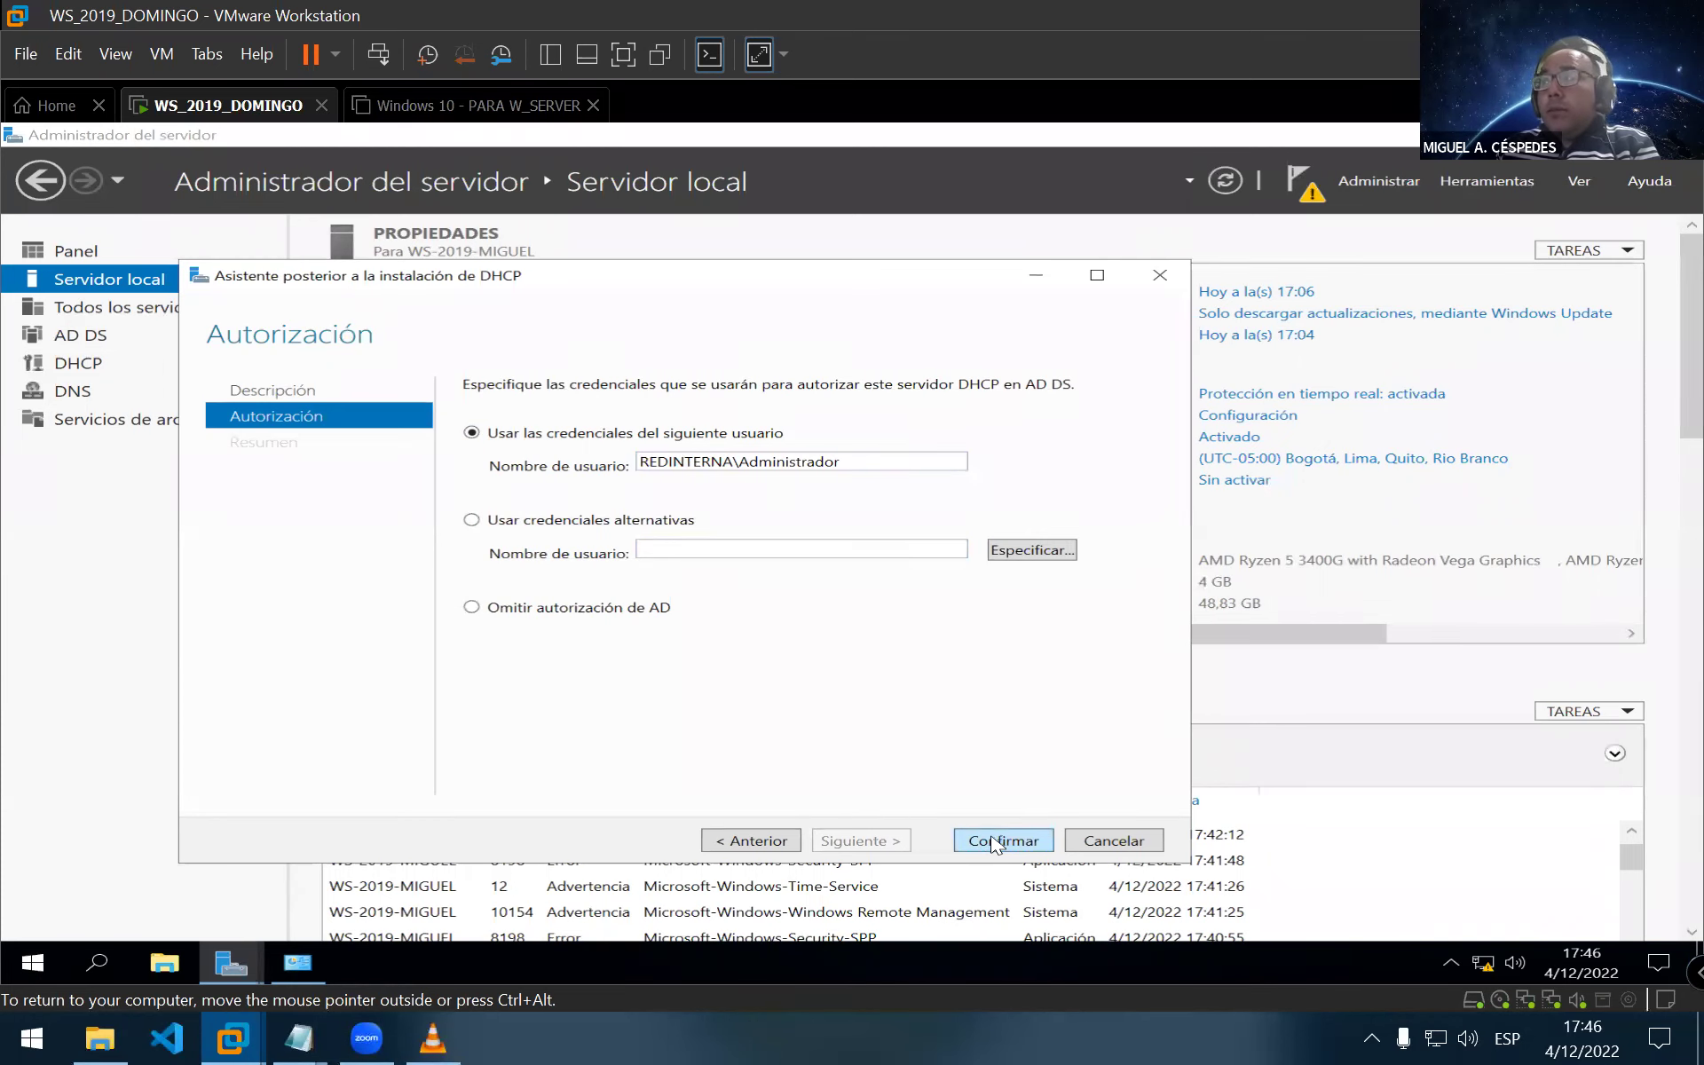
left_click(997, 840)
left_click(1003, 840)
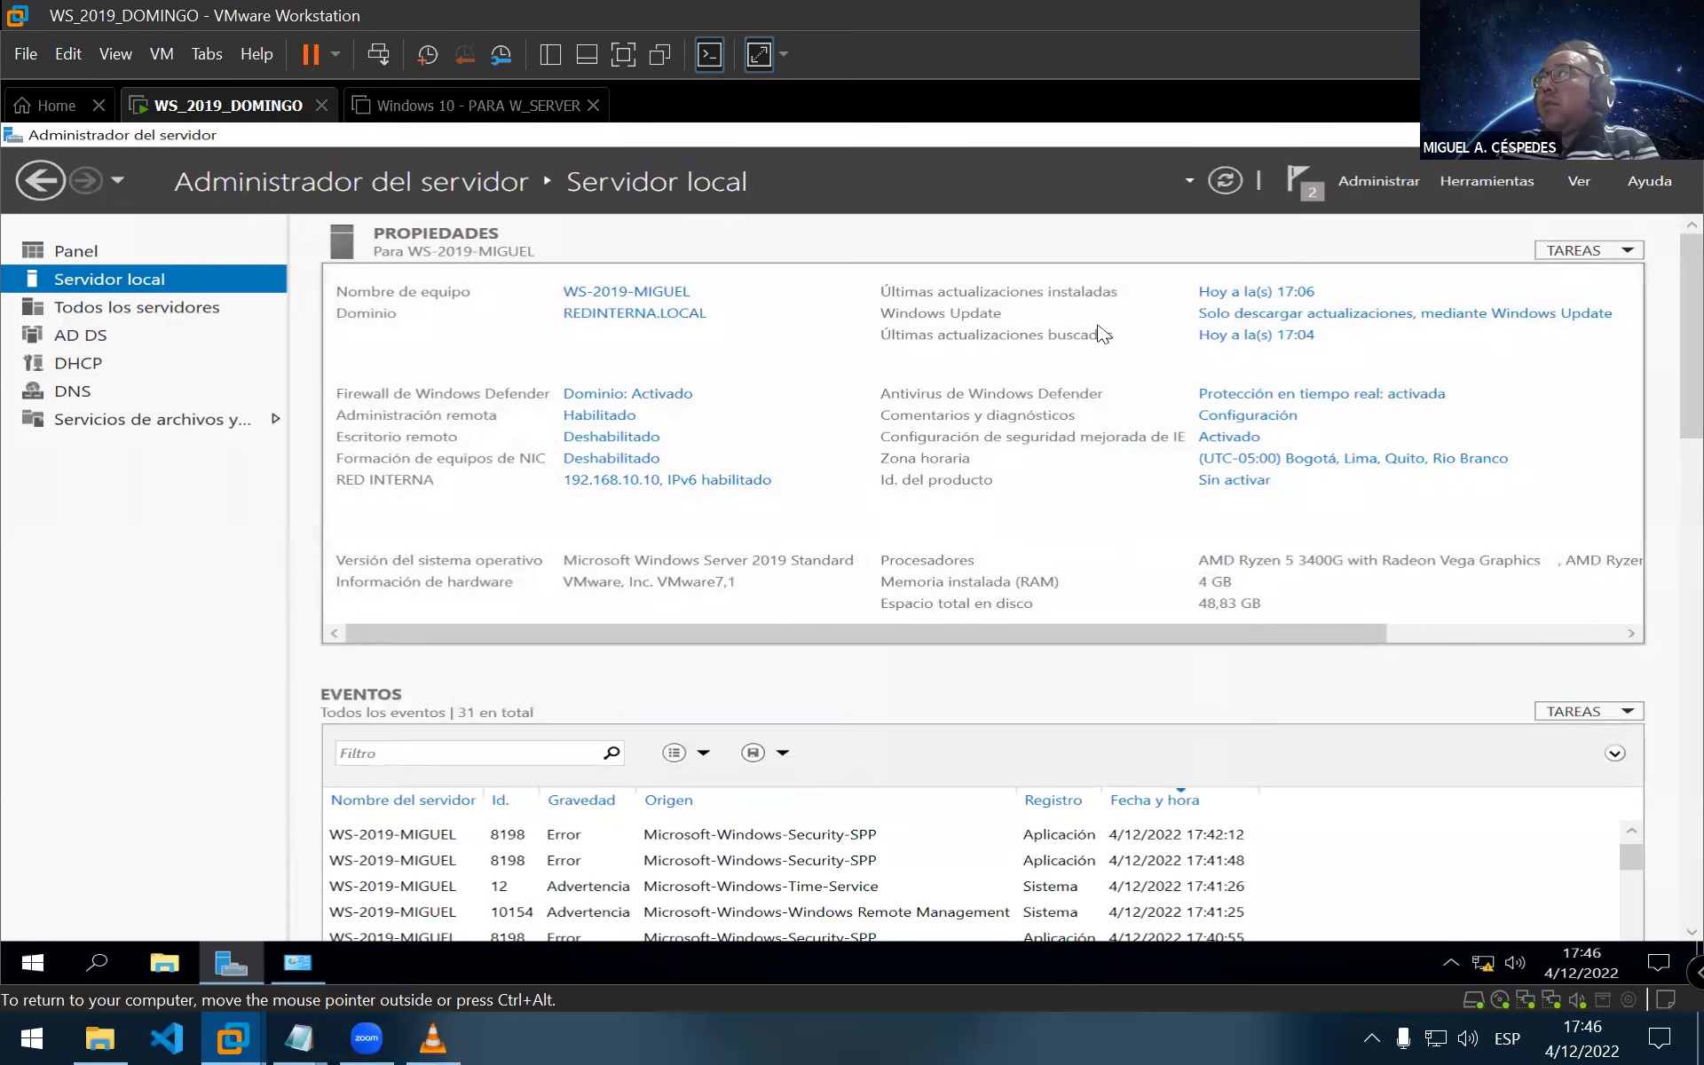
Clear the Server Manager notifications and open the DHCP console maximised with the server node expanded
left_click(1300, 204)
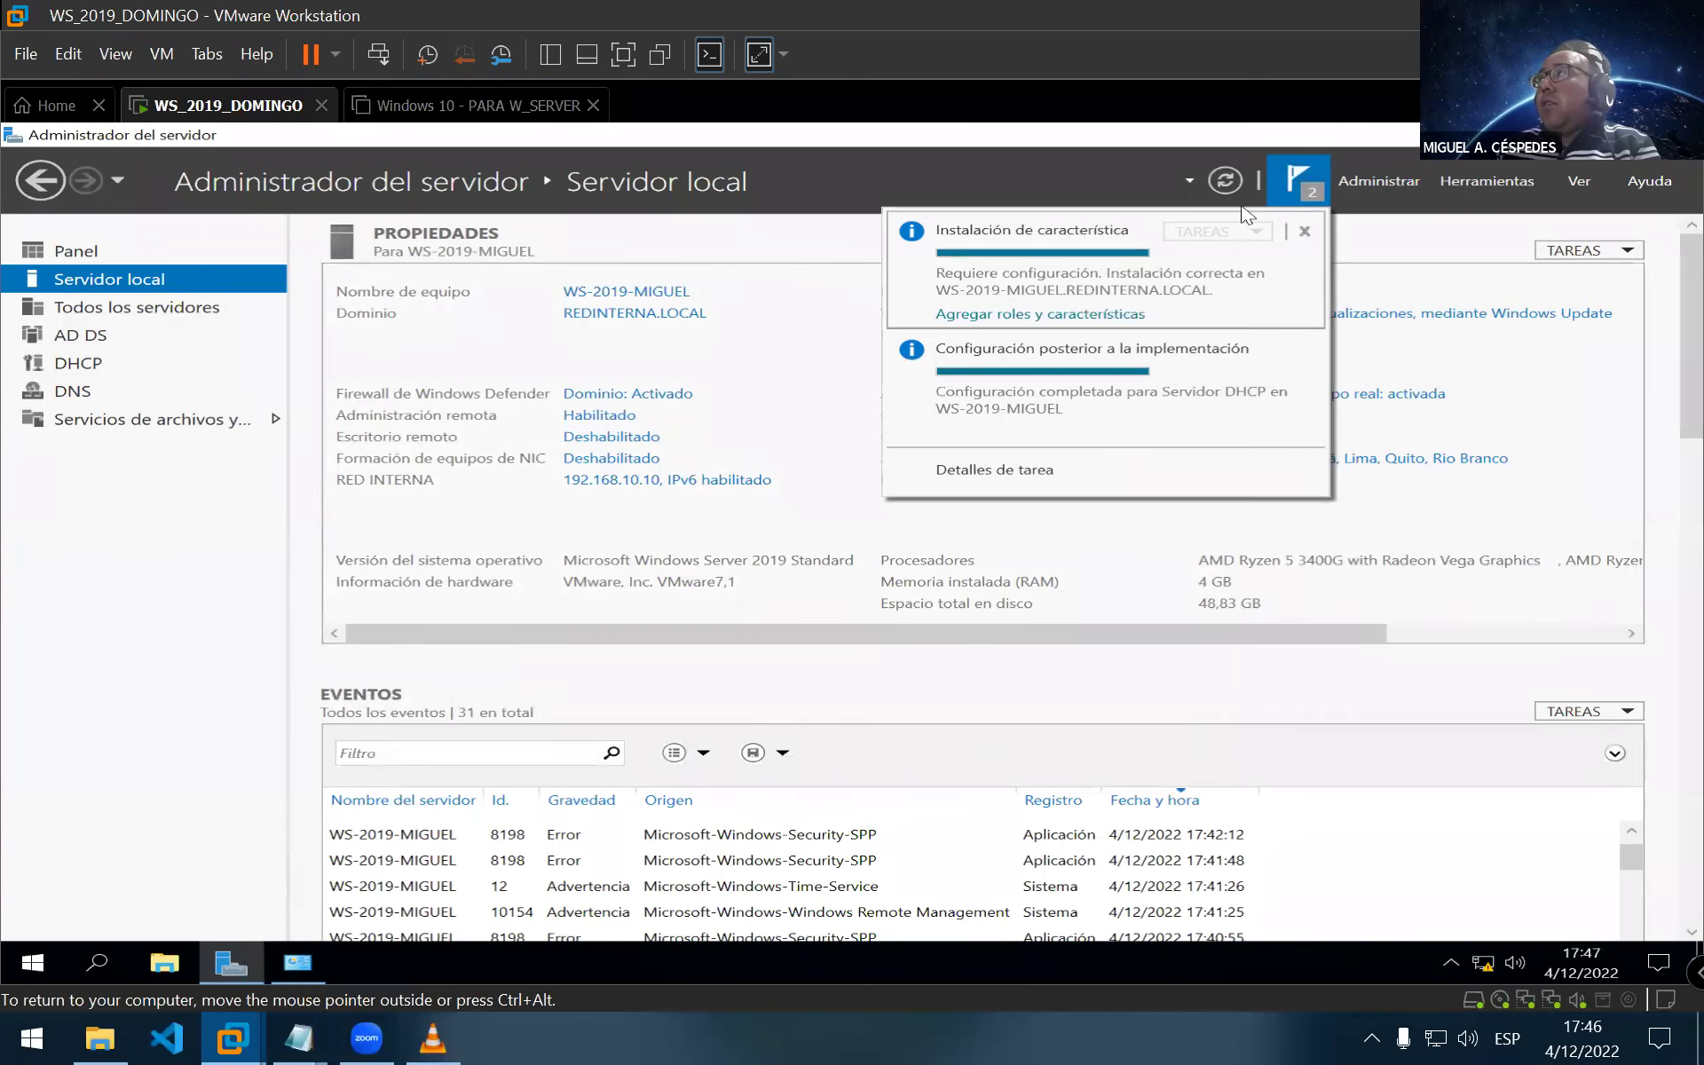
left_click(1305, 231)
left_click(1304, 232)
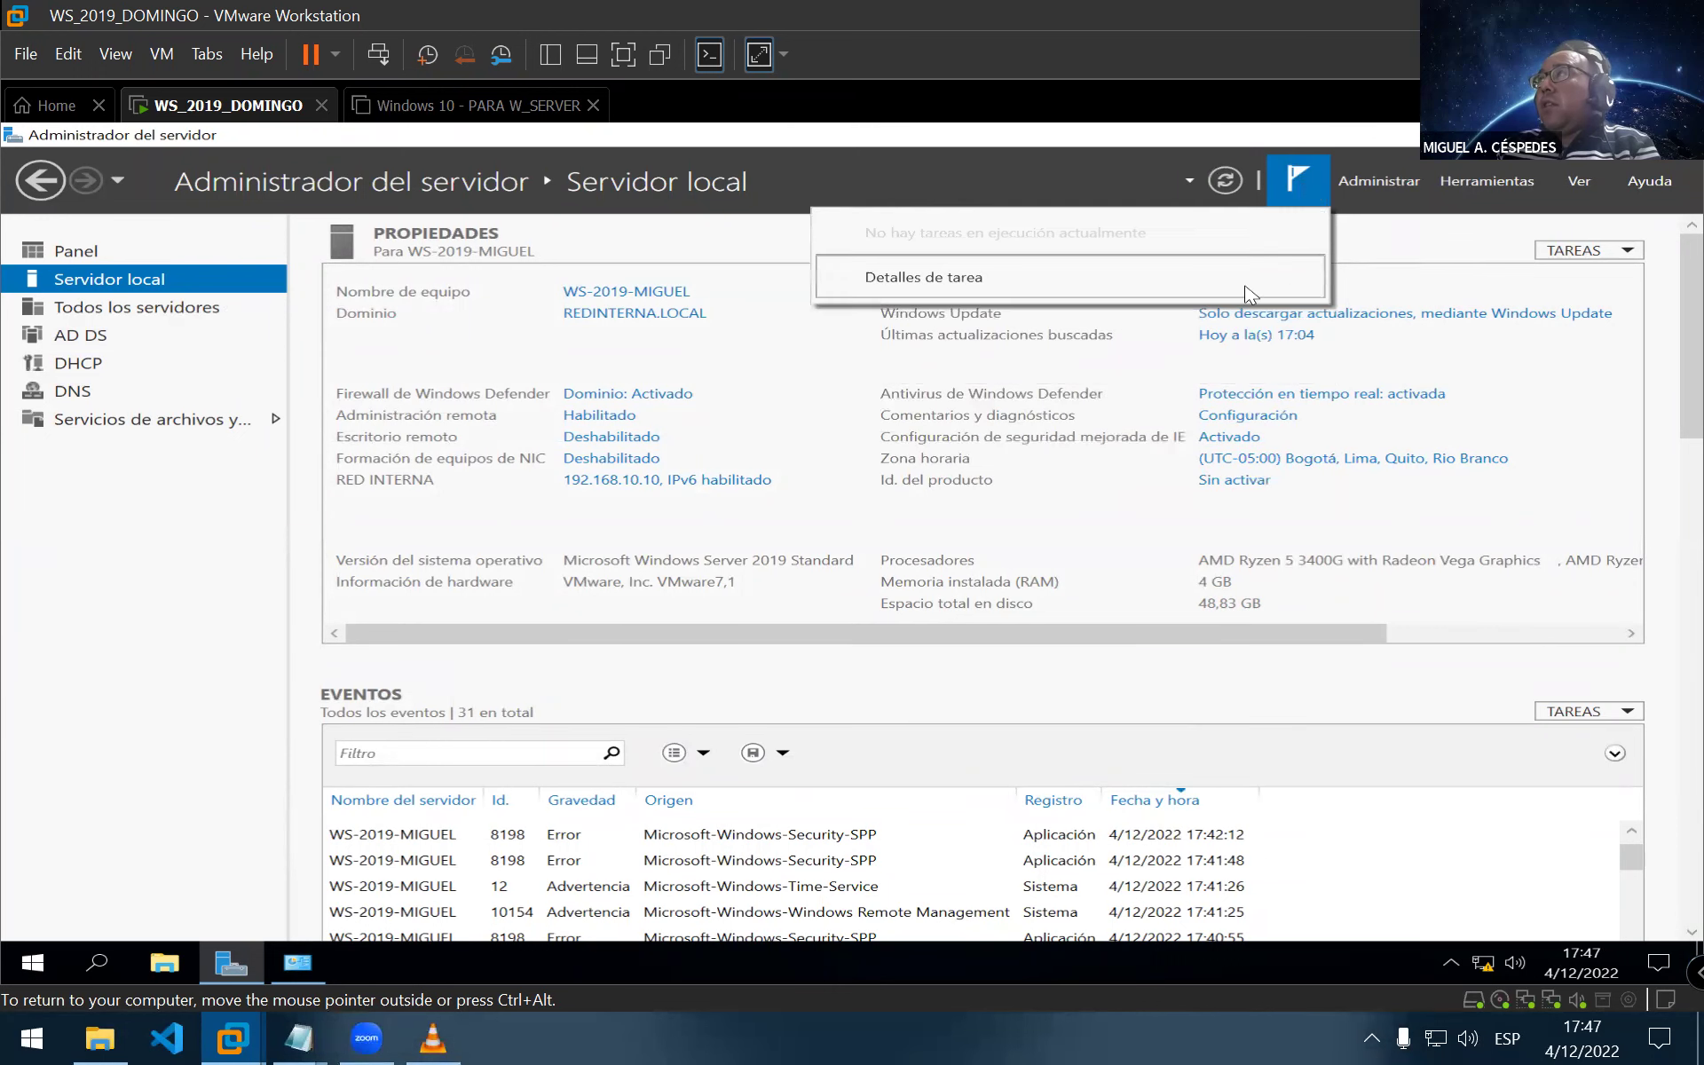
left_click(982, 151)
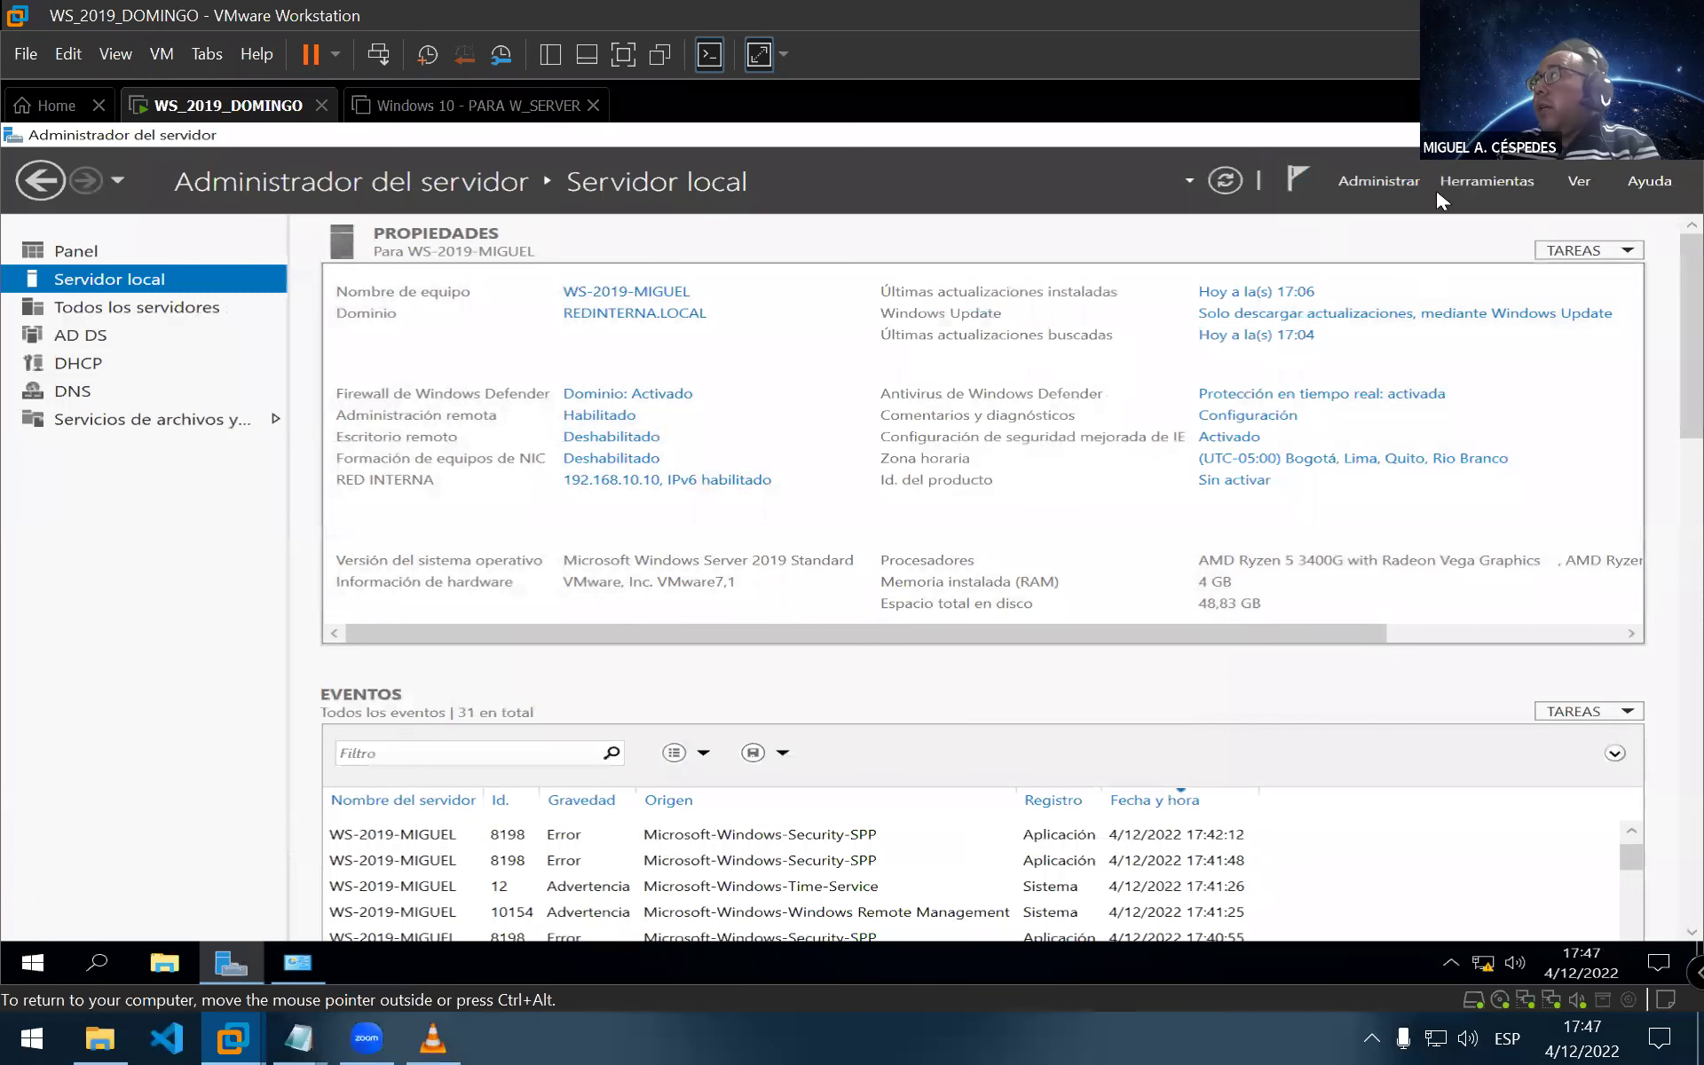
left_click(1482, 183)
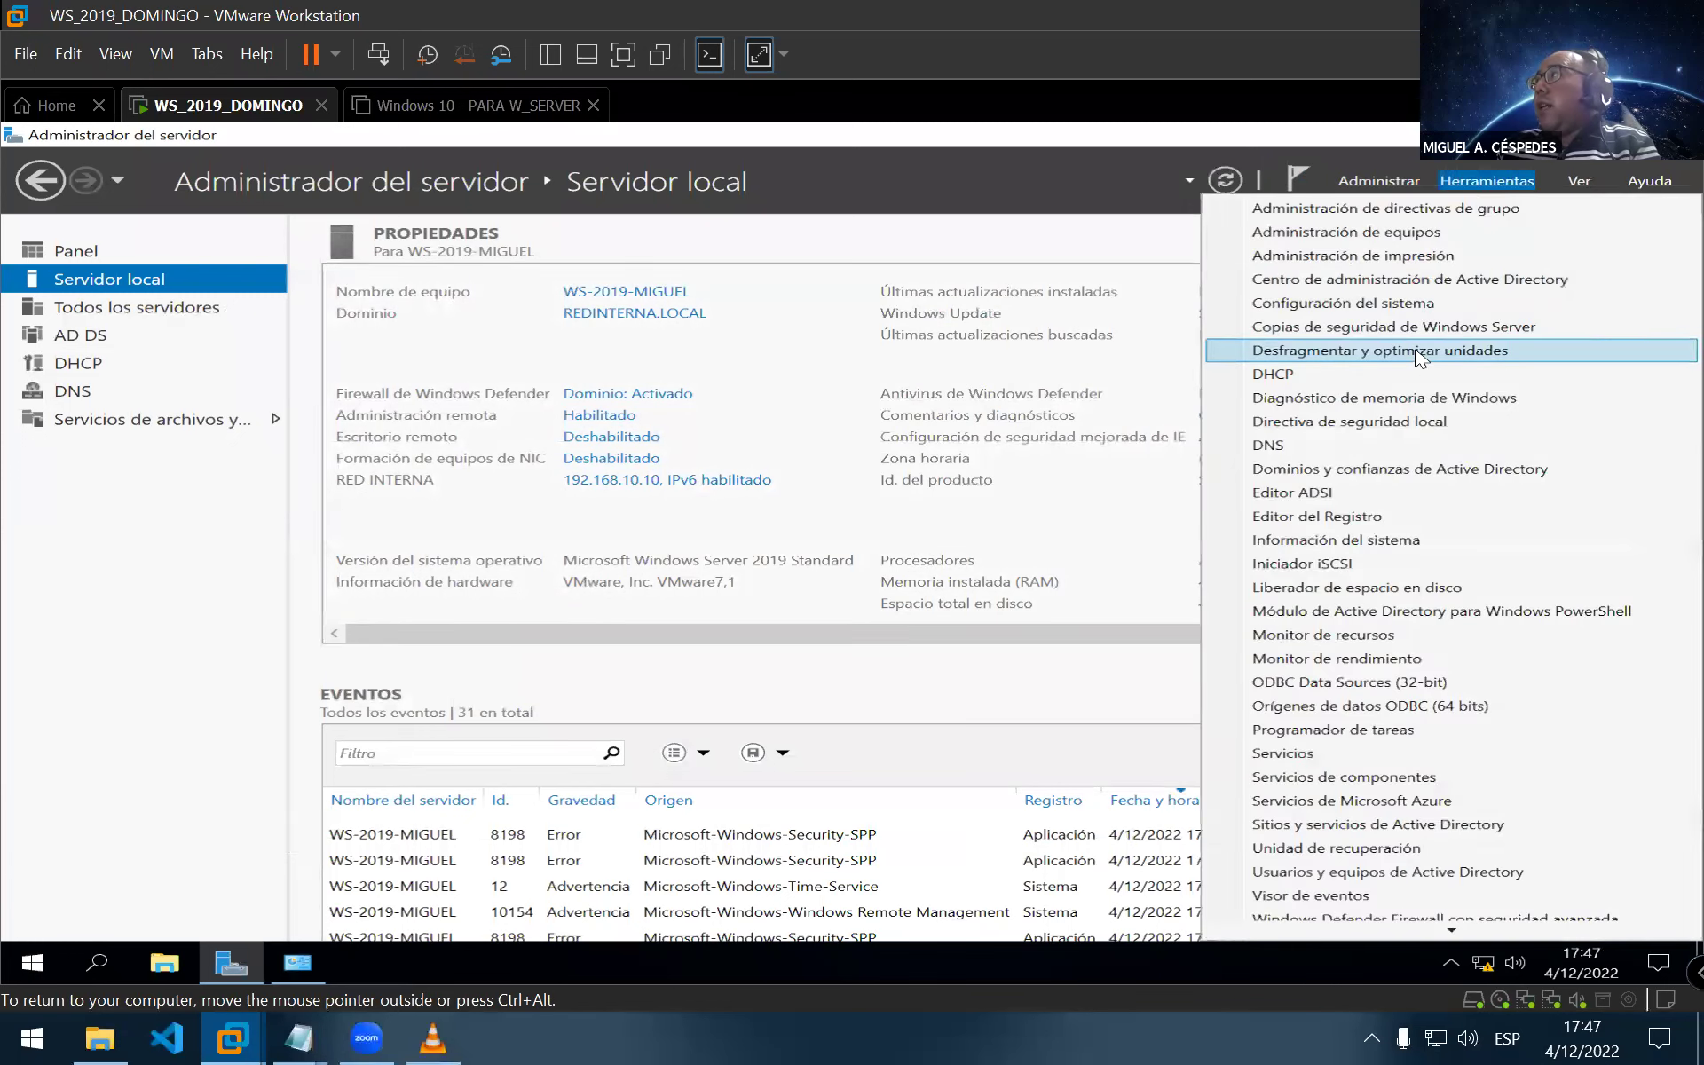
left_click(1389, 380)
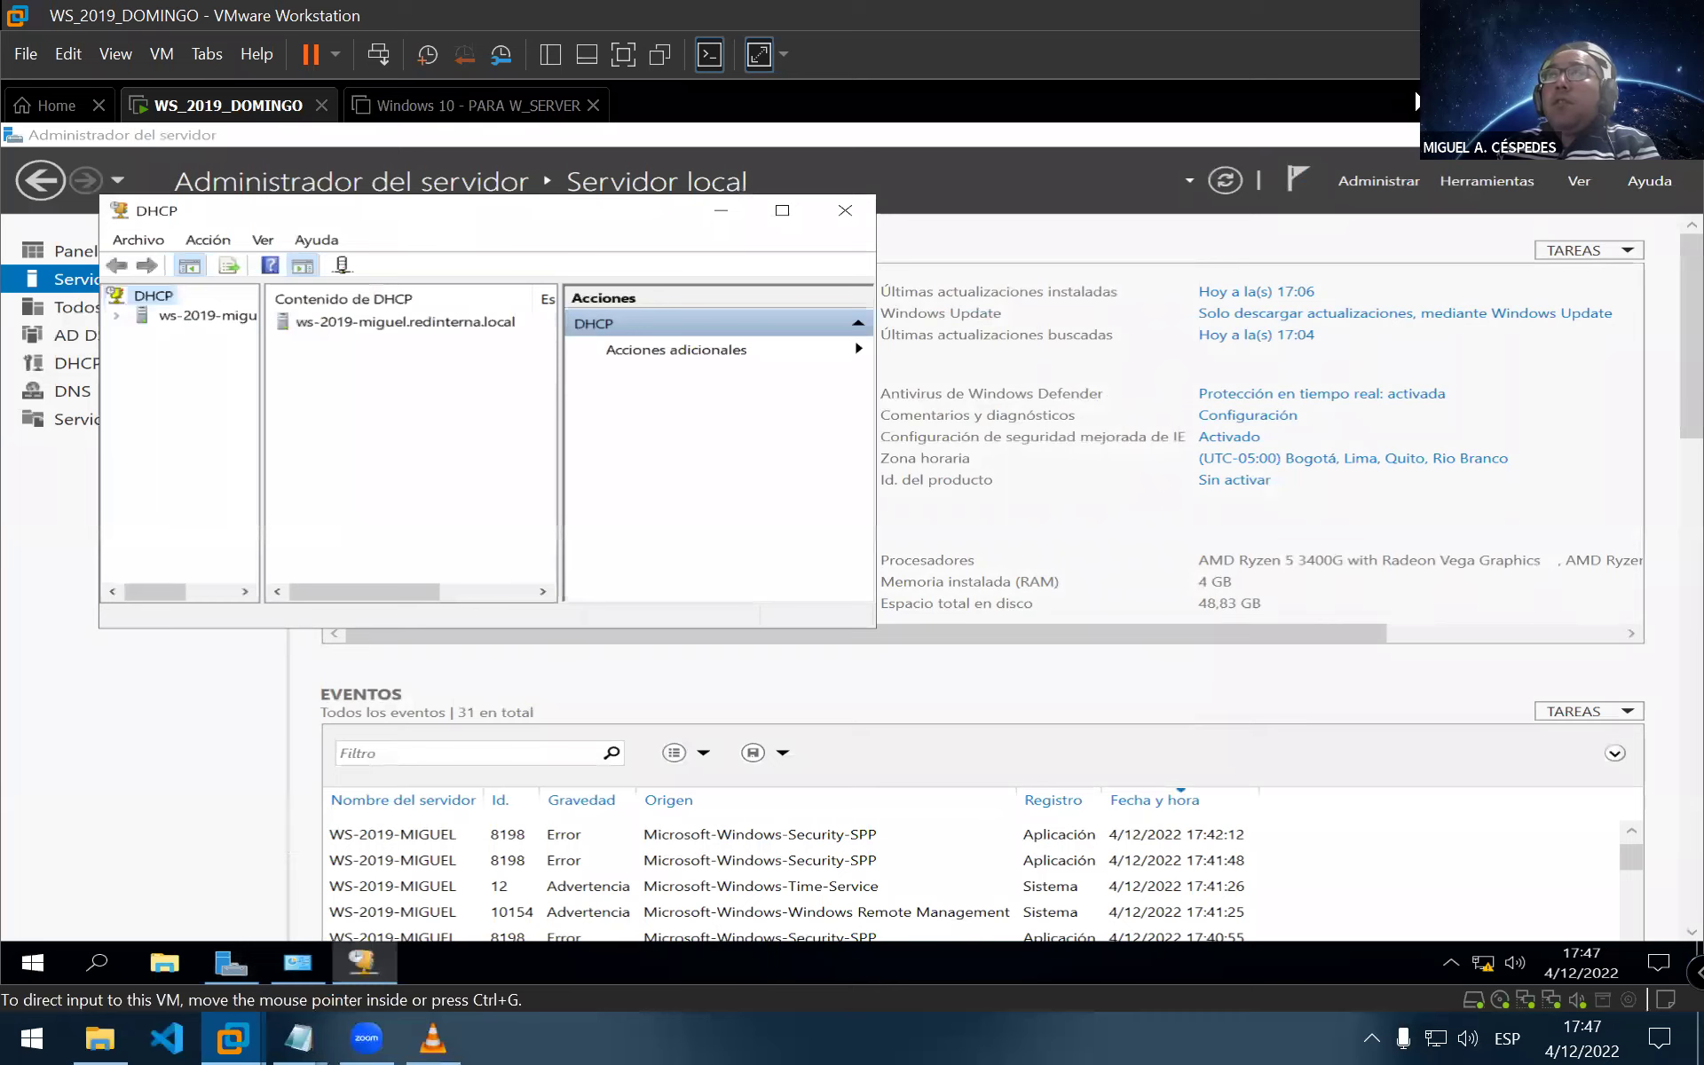
left_click(785, 210)
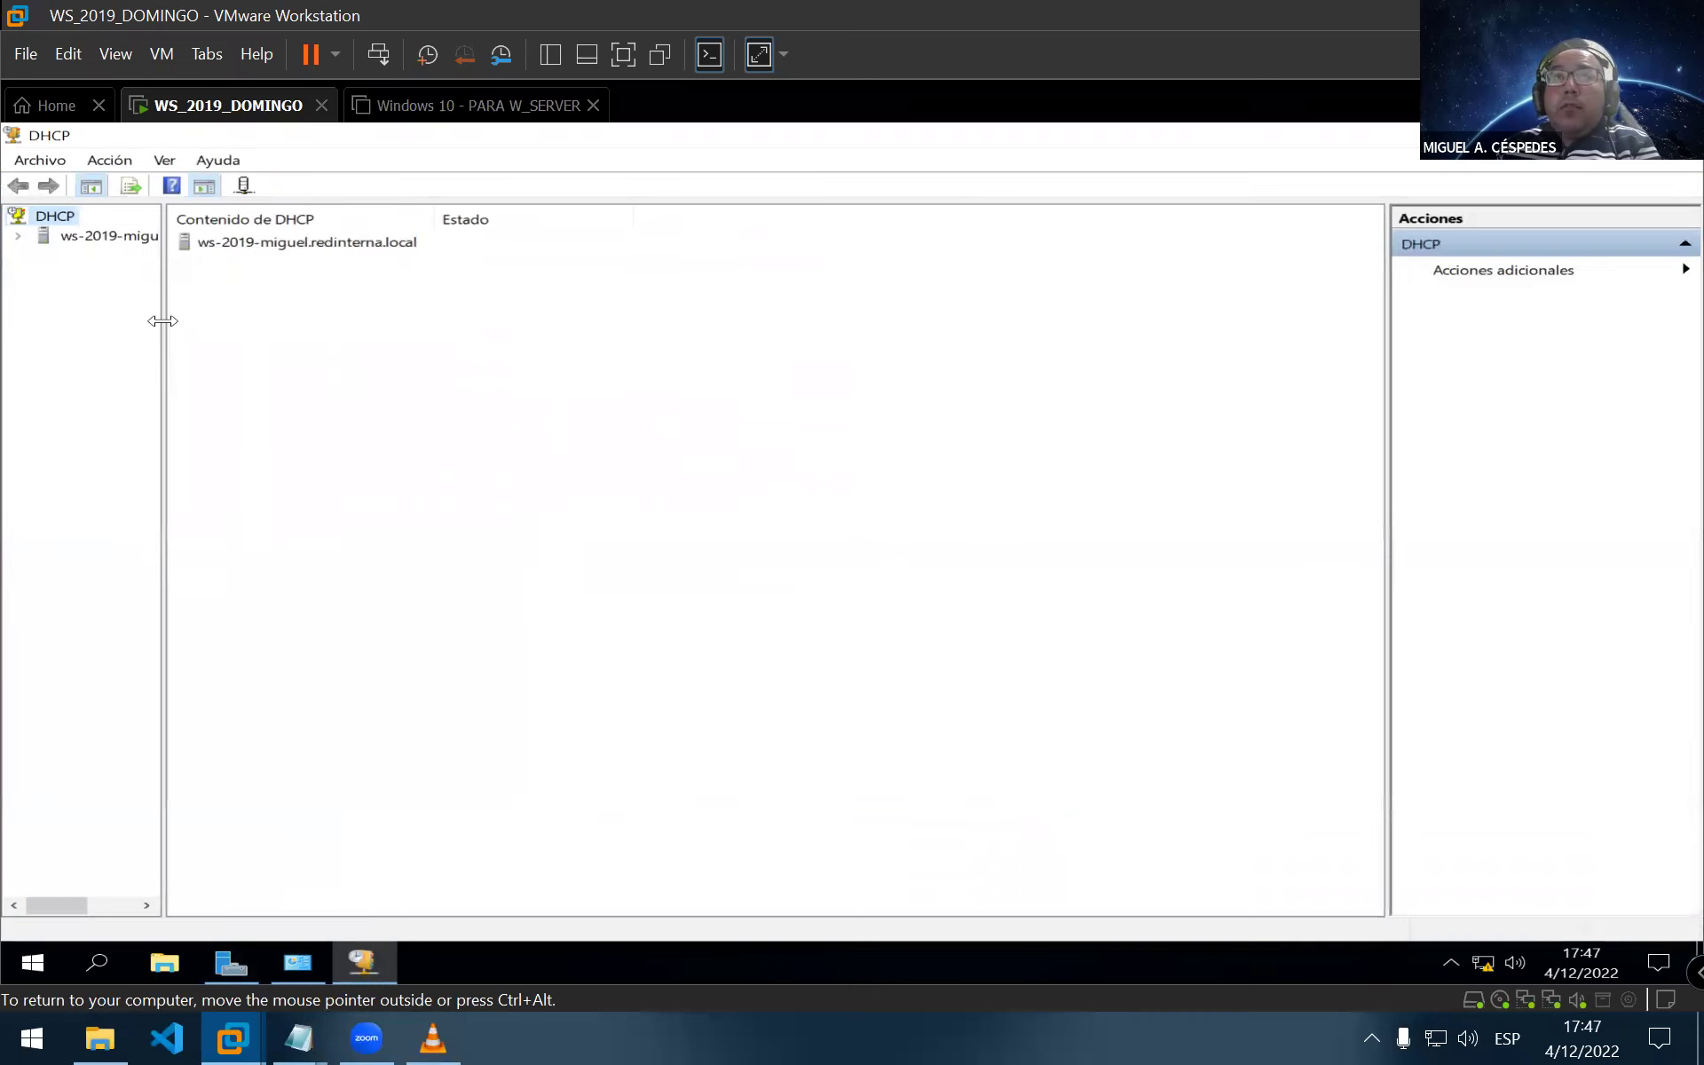
left_click_drag(168, 320, 285, 342)
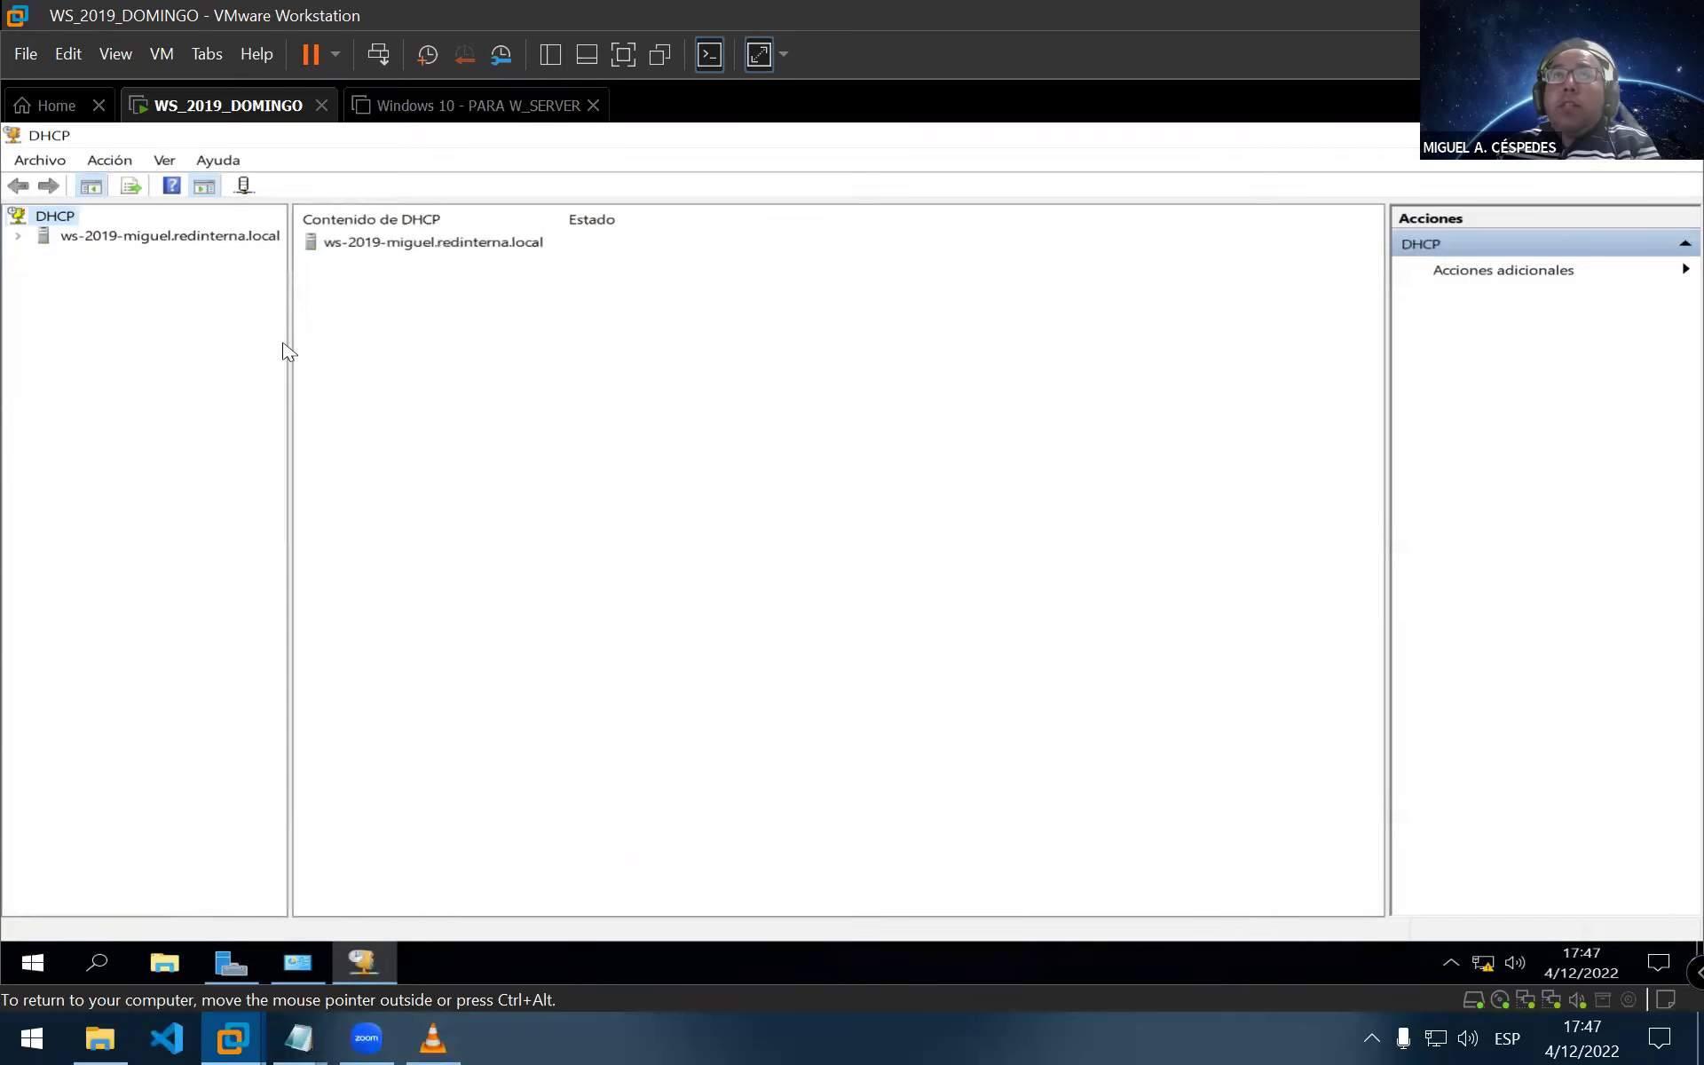
left_click(18, 237)
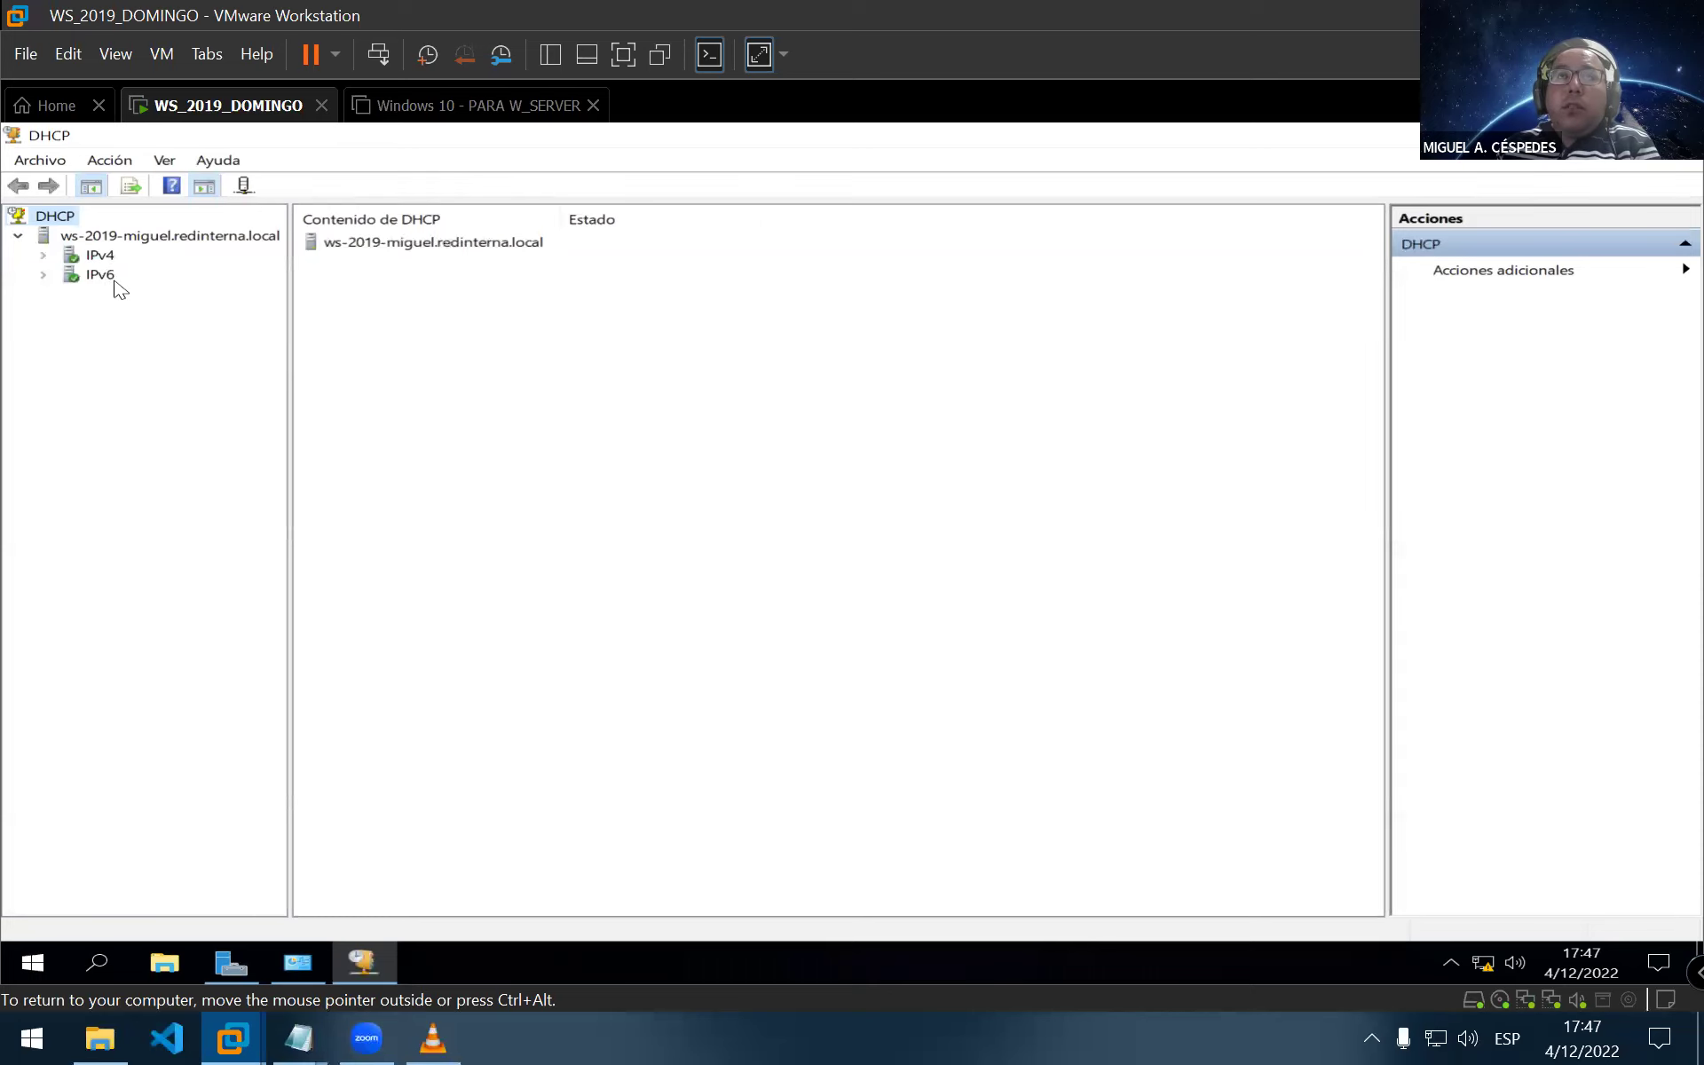
Uncheck 'Habilitar actualizaciones DNS dinámicas' in the IPv6 properties' DNS tab and accept
left_click(43, 275)
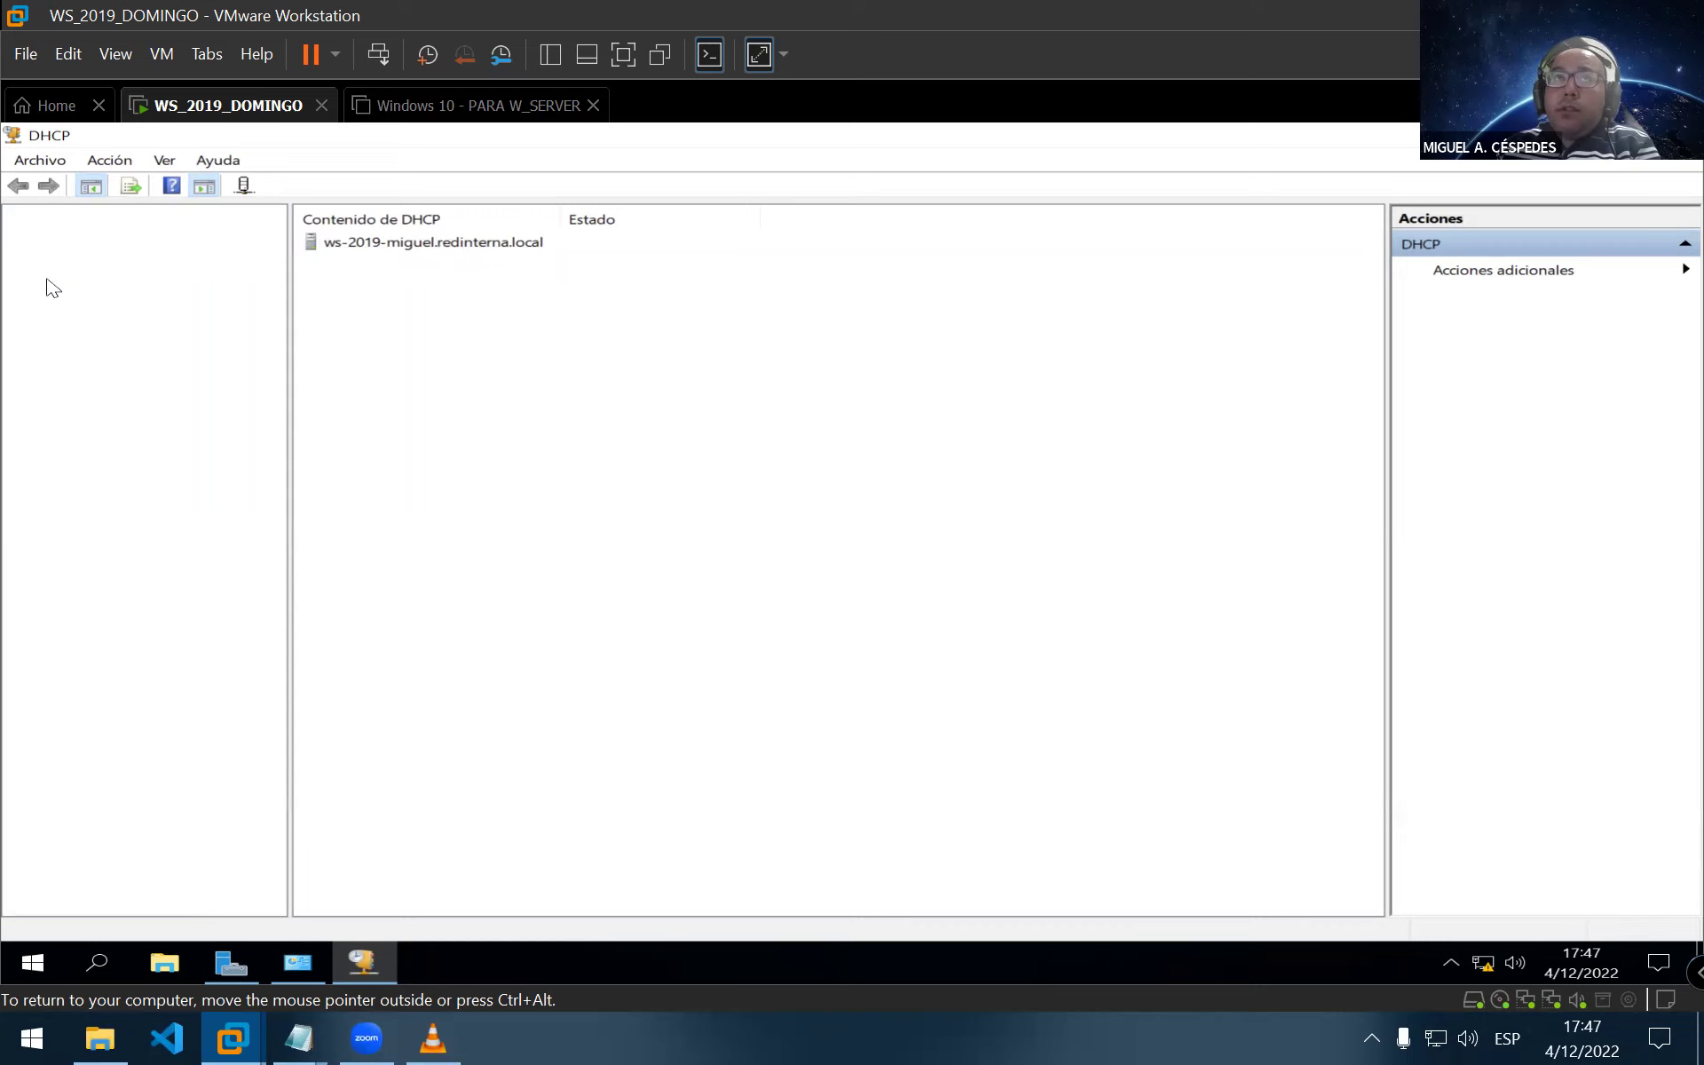
right_click(97, 279)
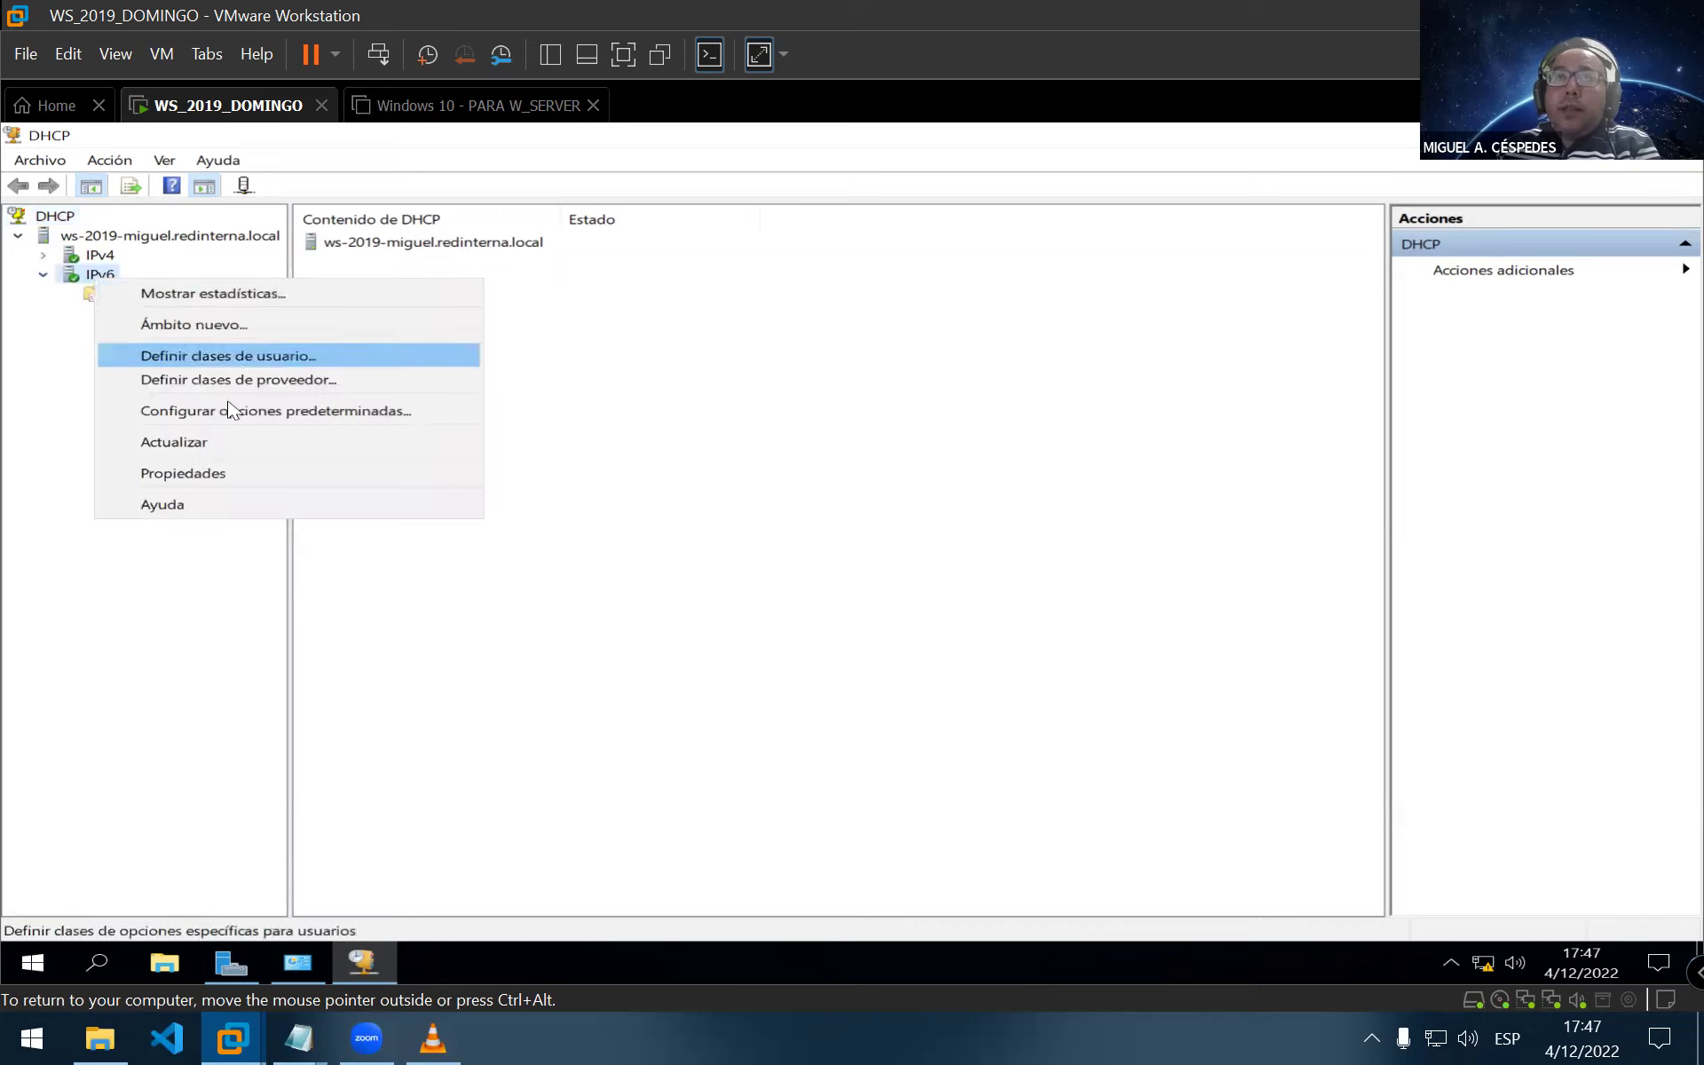
left_click(190, 478)
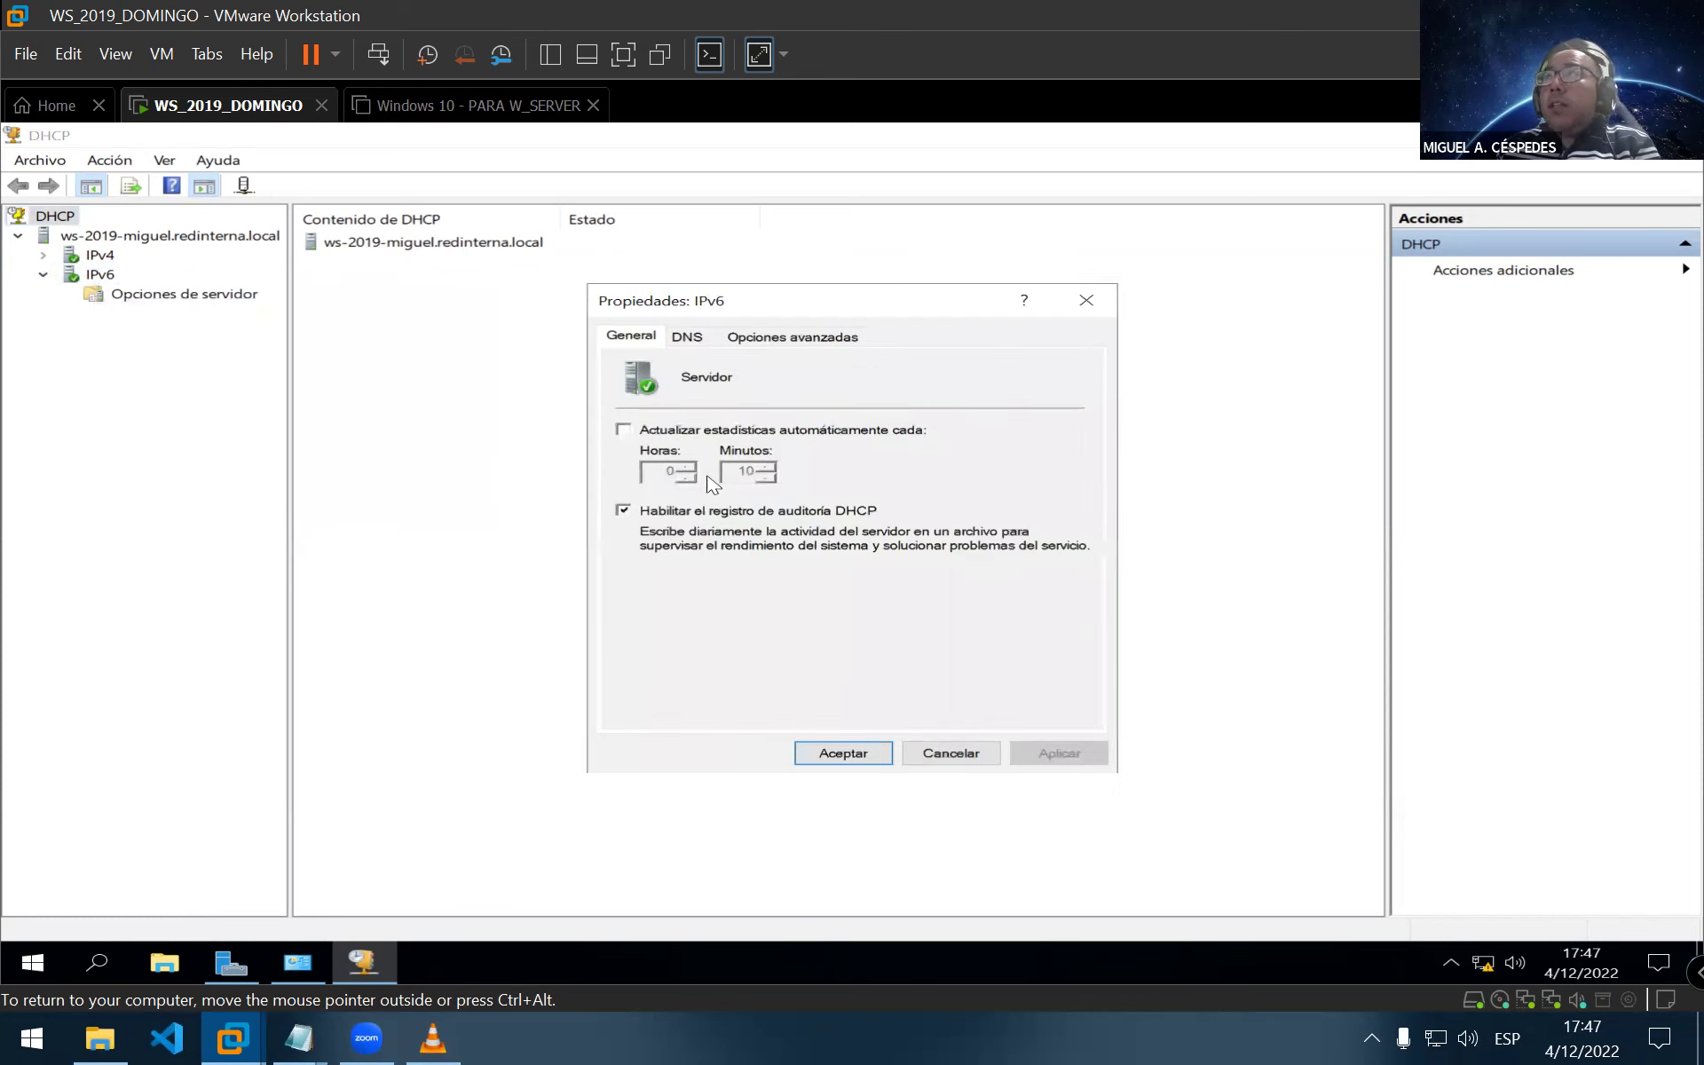
left_click(689, 337)
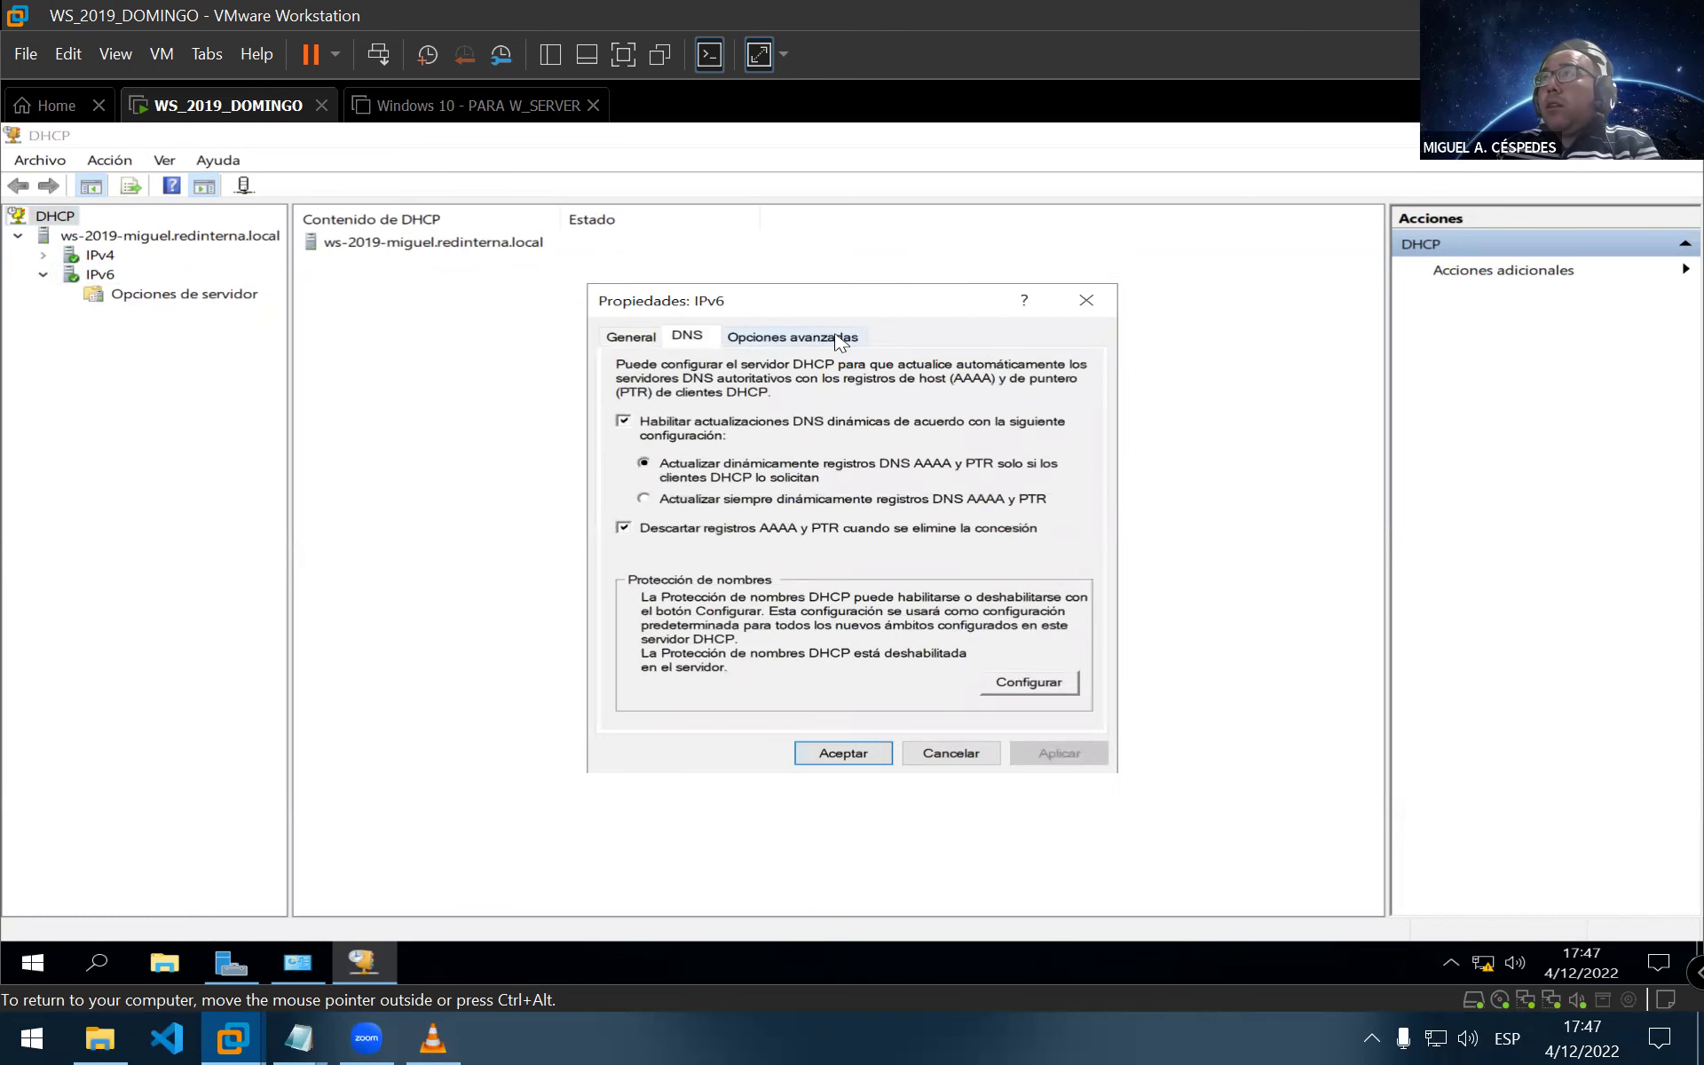
left_click(623, 423)
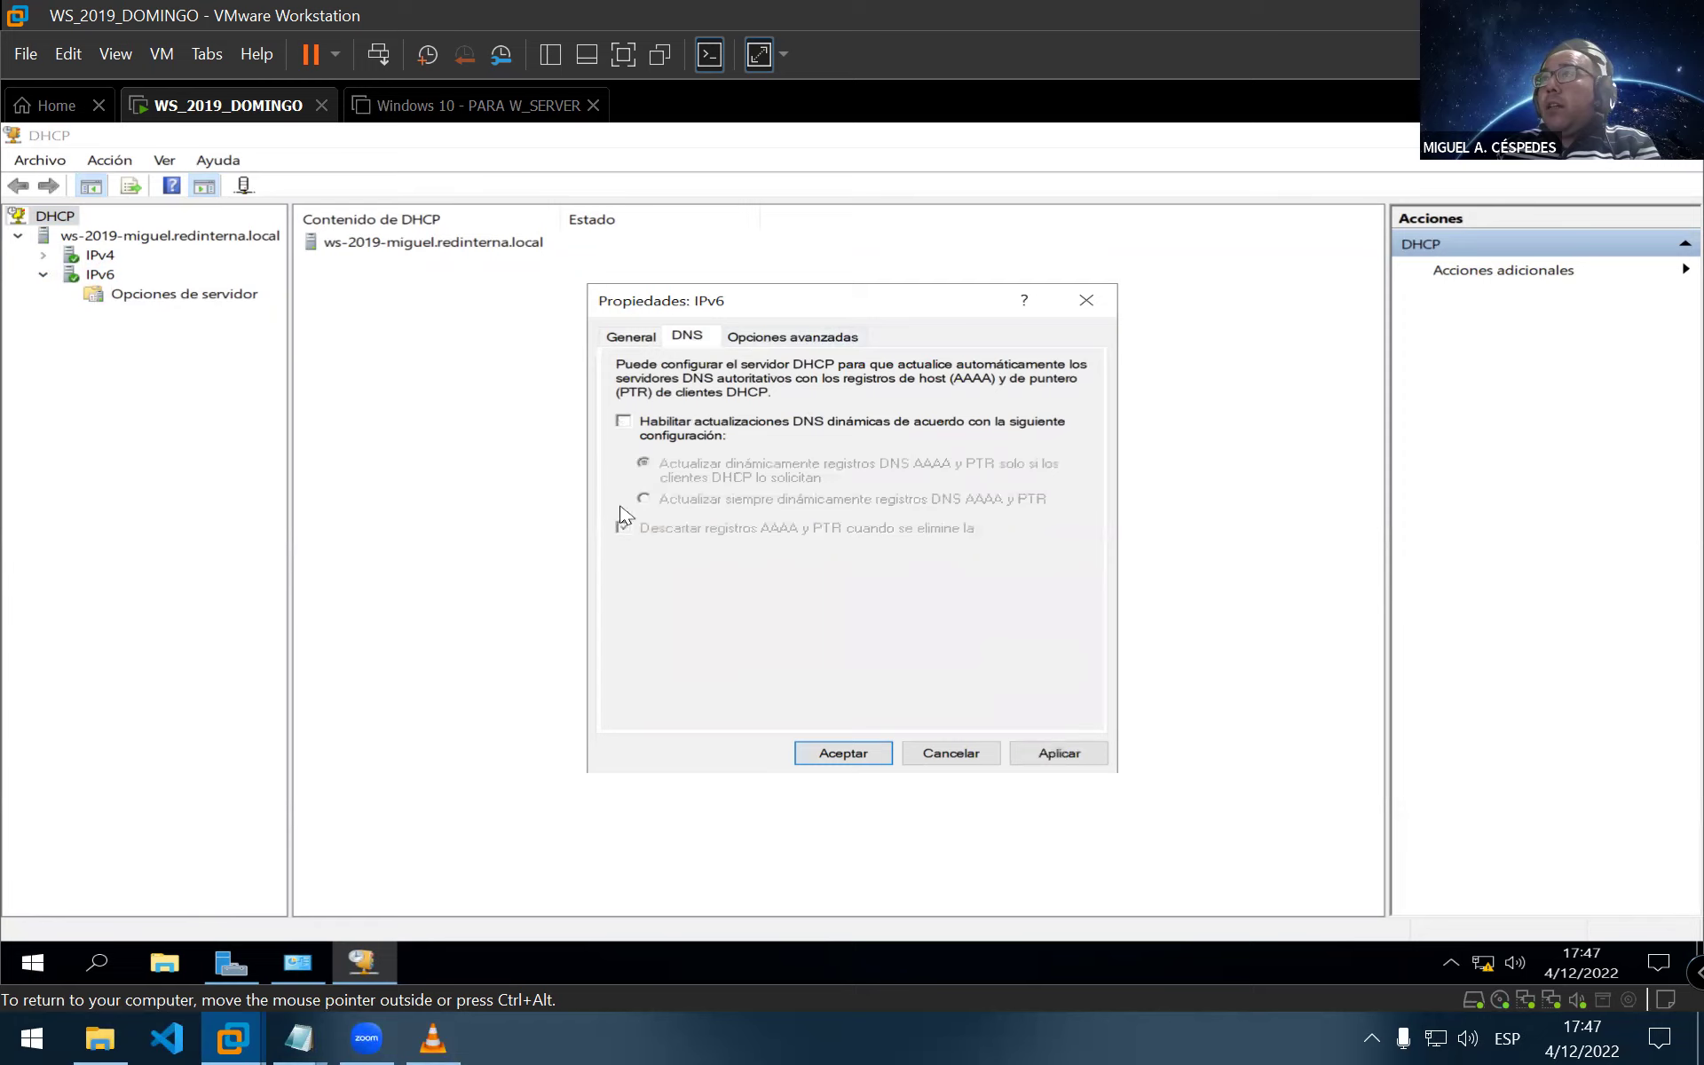
left_click(823, 343)
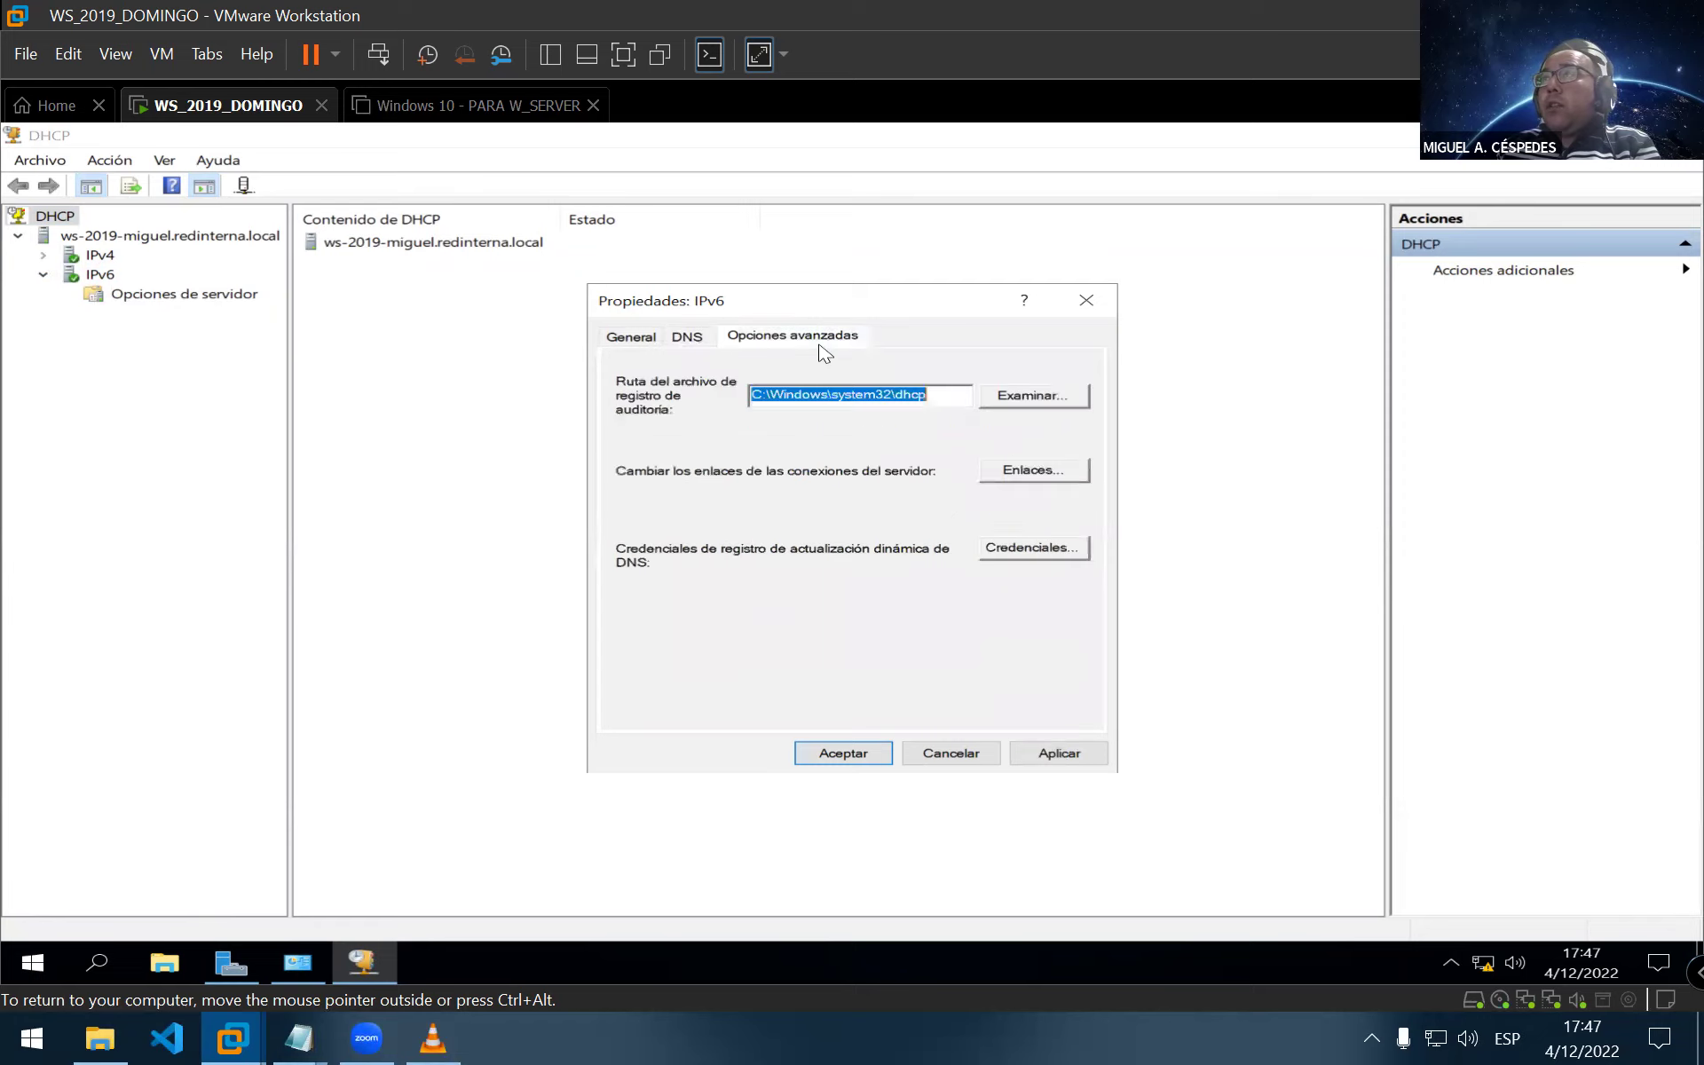
left_click(874, 755)
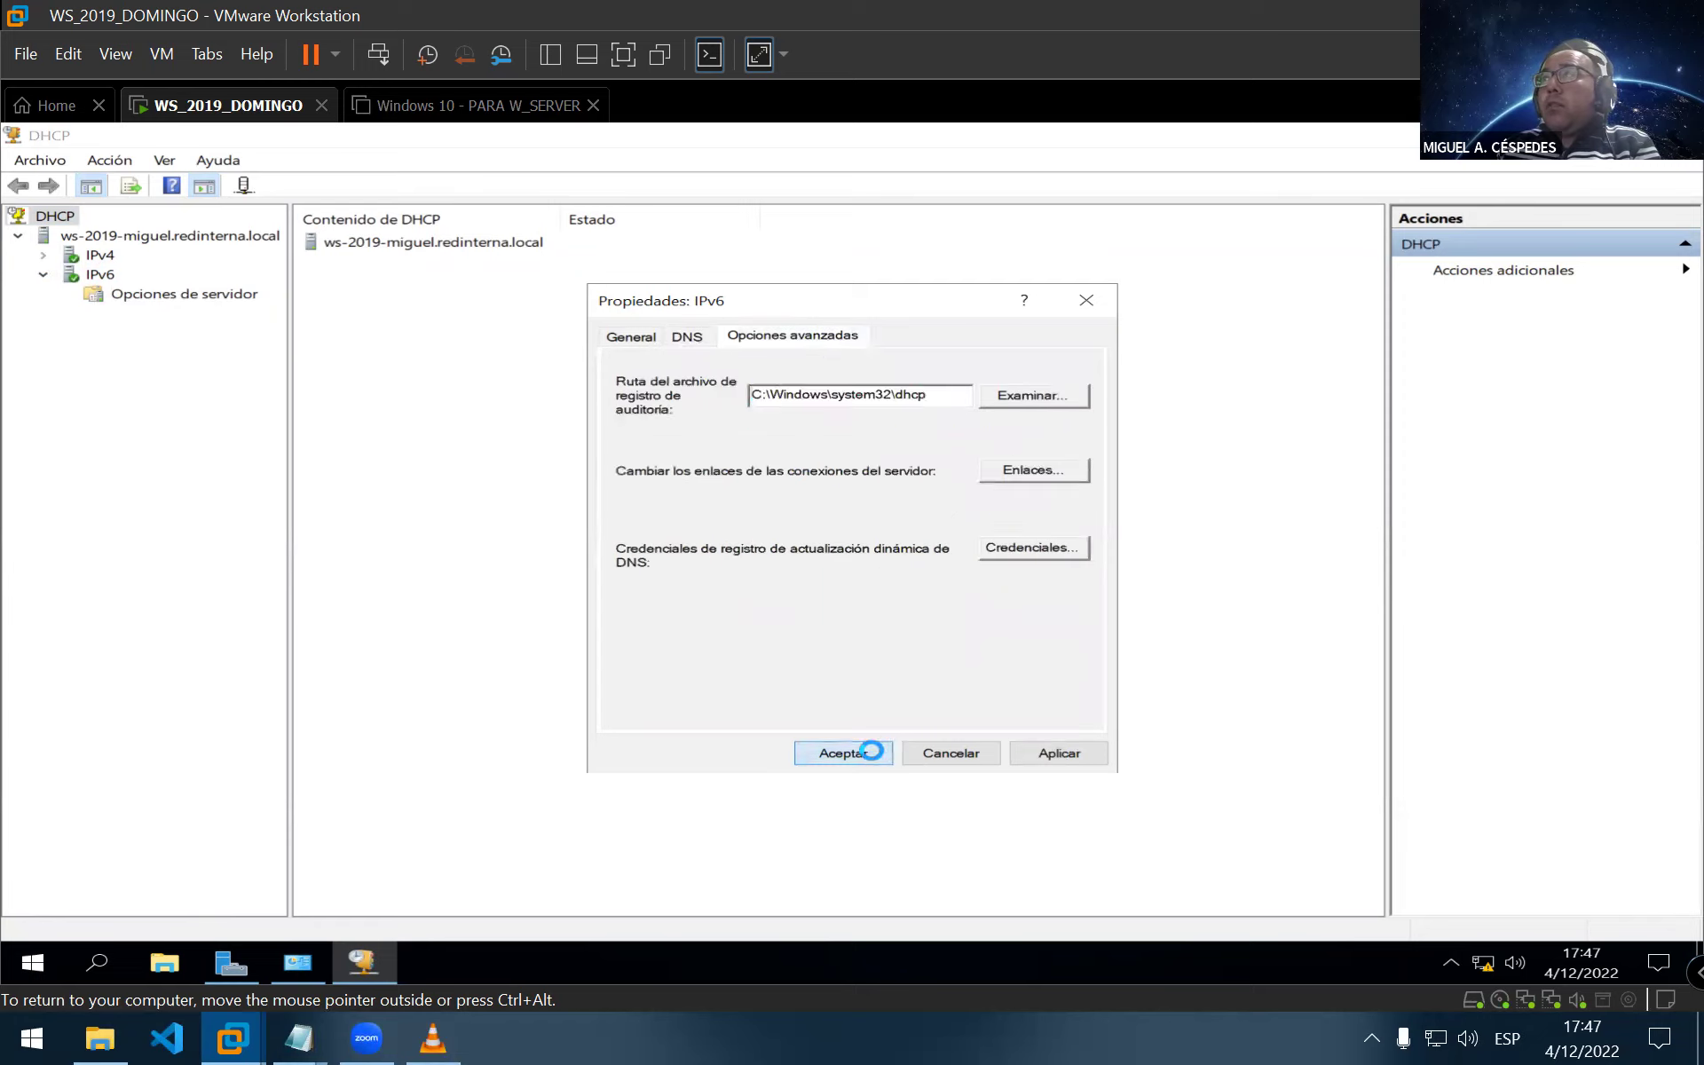
Collapse IPv6, expand and select the IPv4 node, then close the DHCP console
left_click(44, 276)
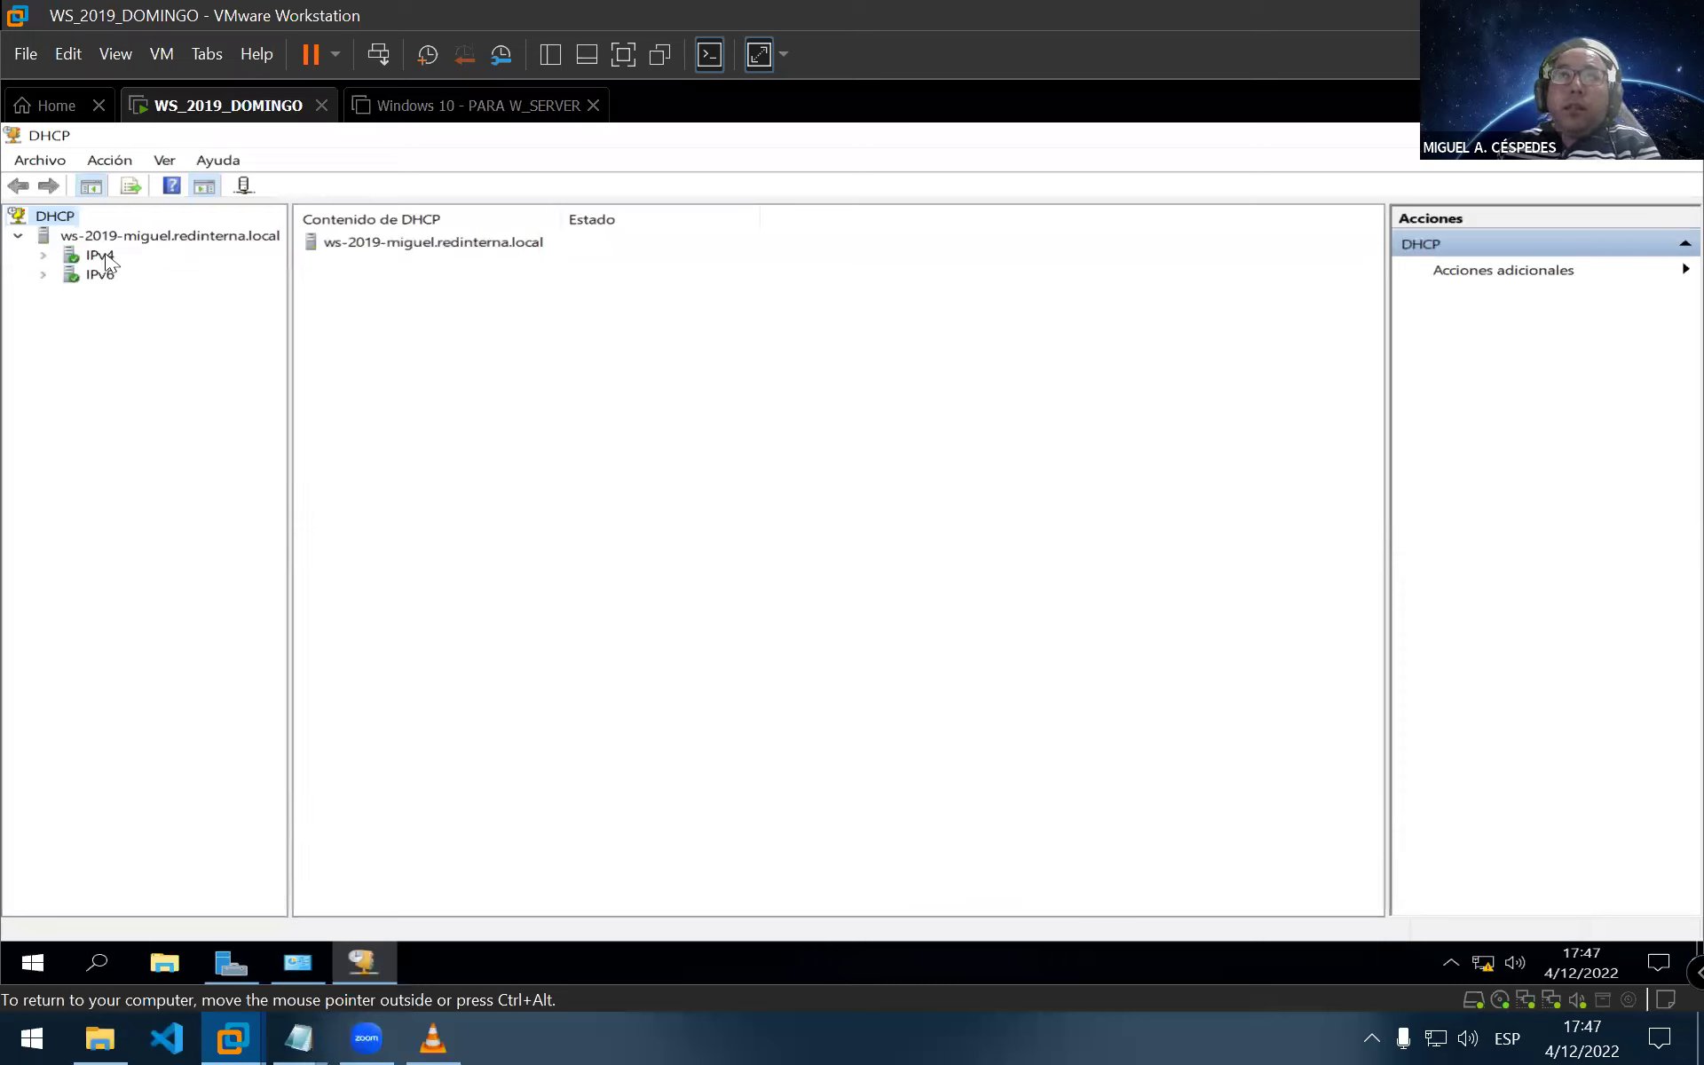
left_click(43, 255)
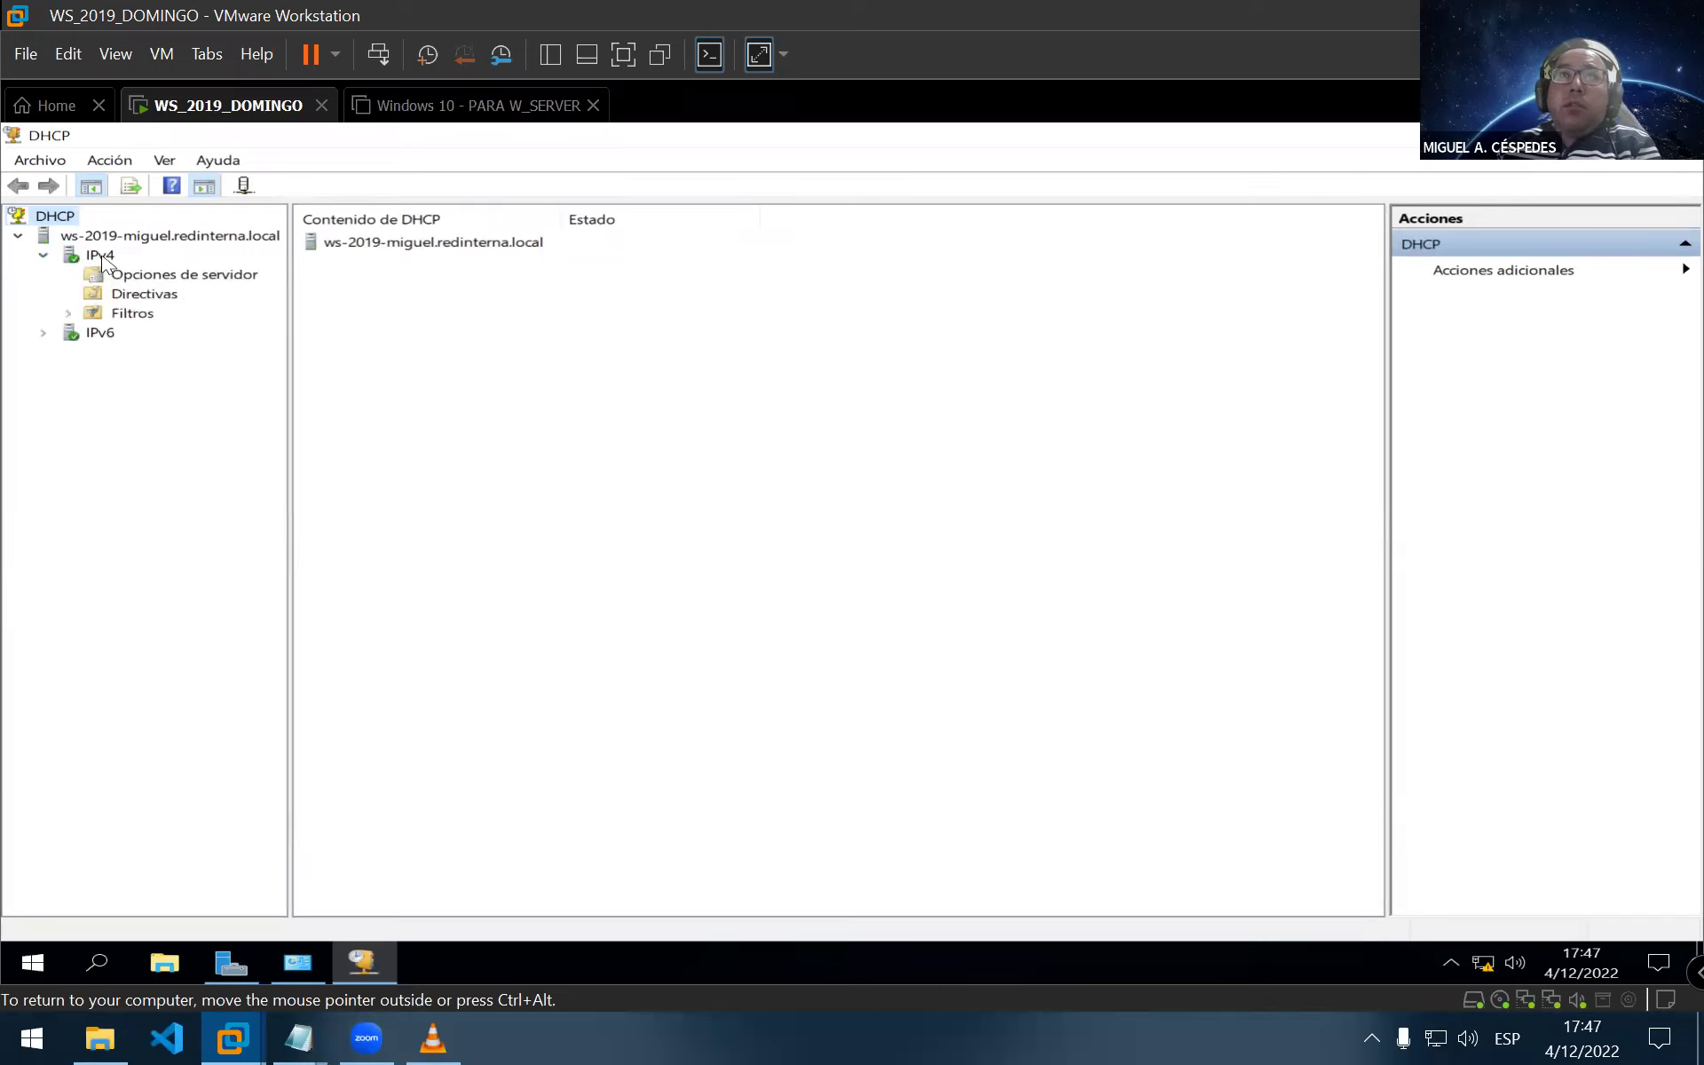
left_click(100, 255)
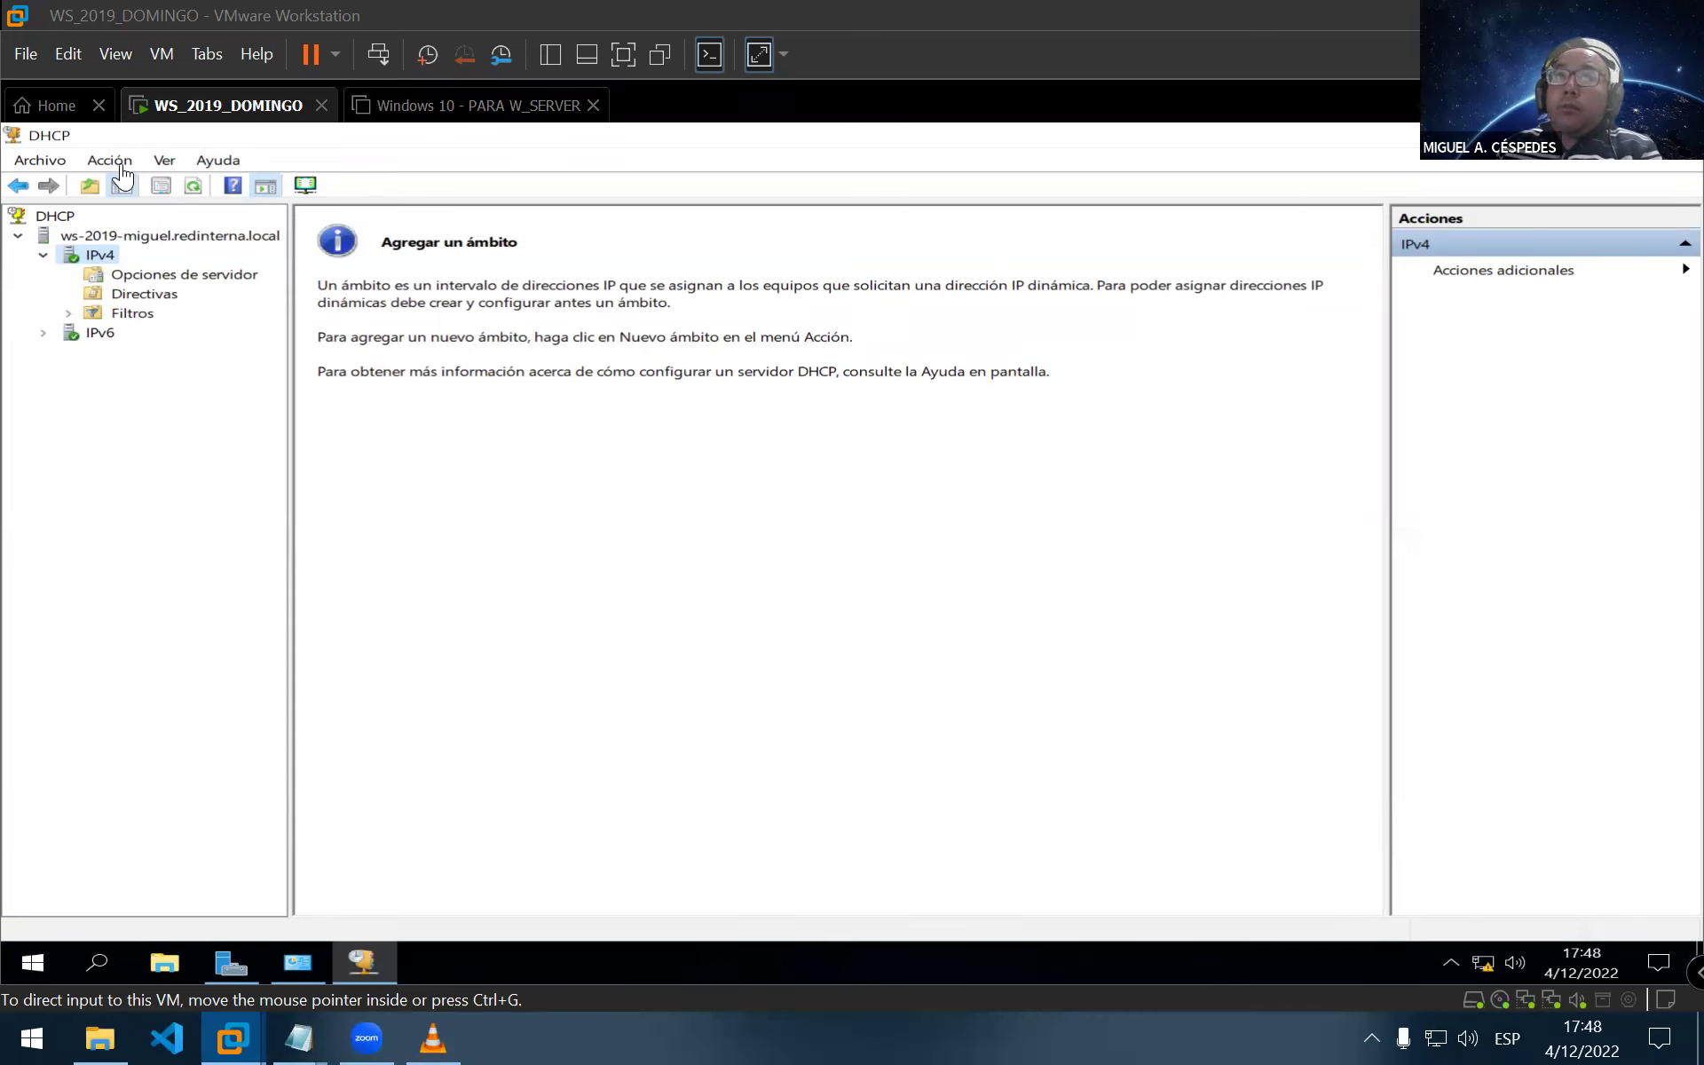
left_click(606, 293)
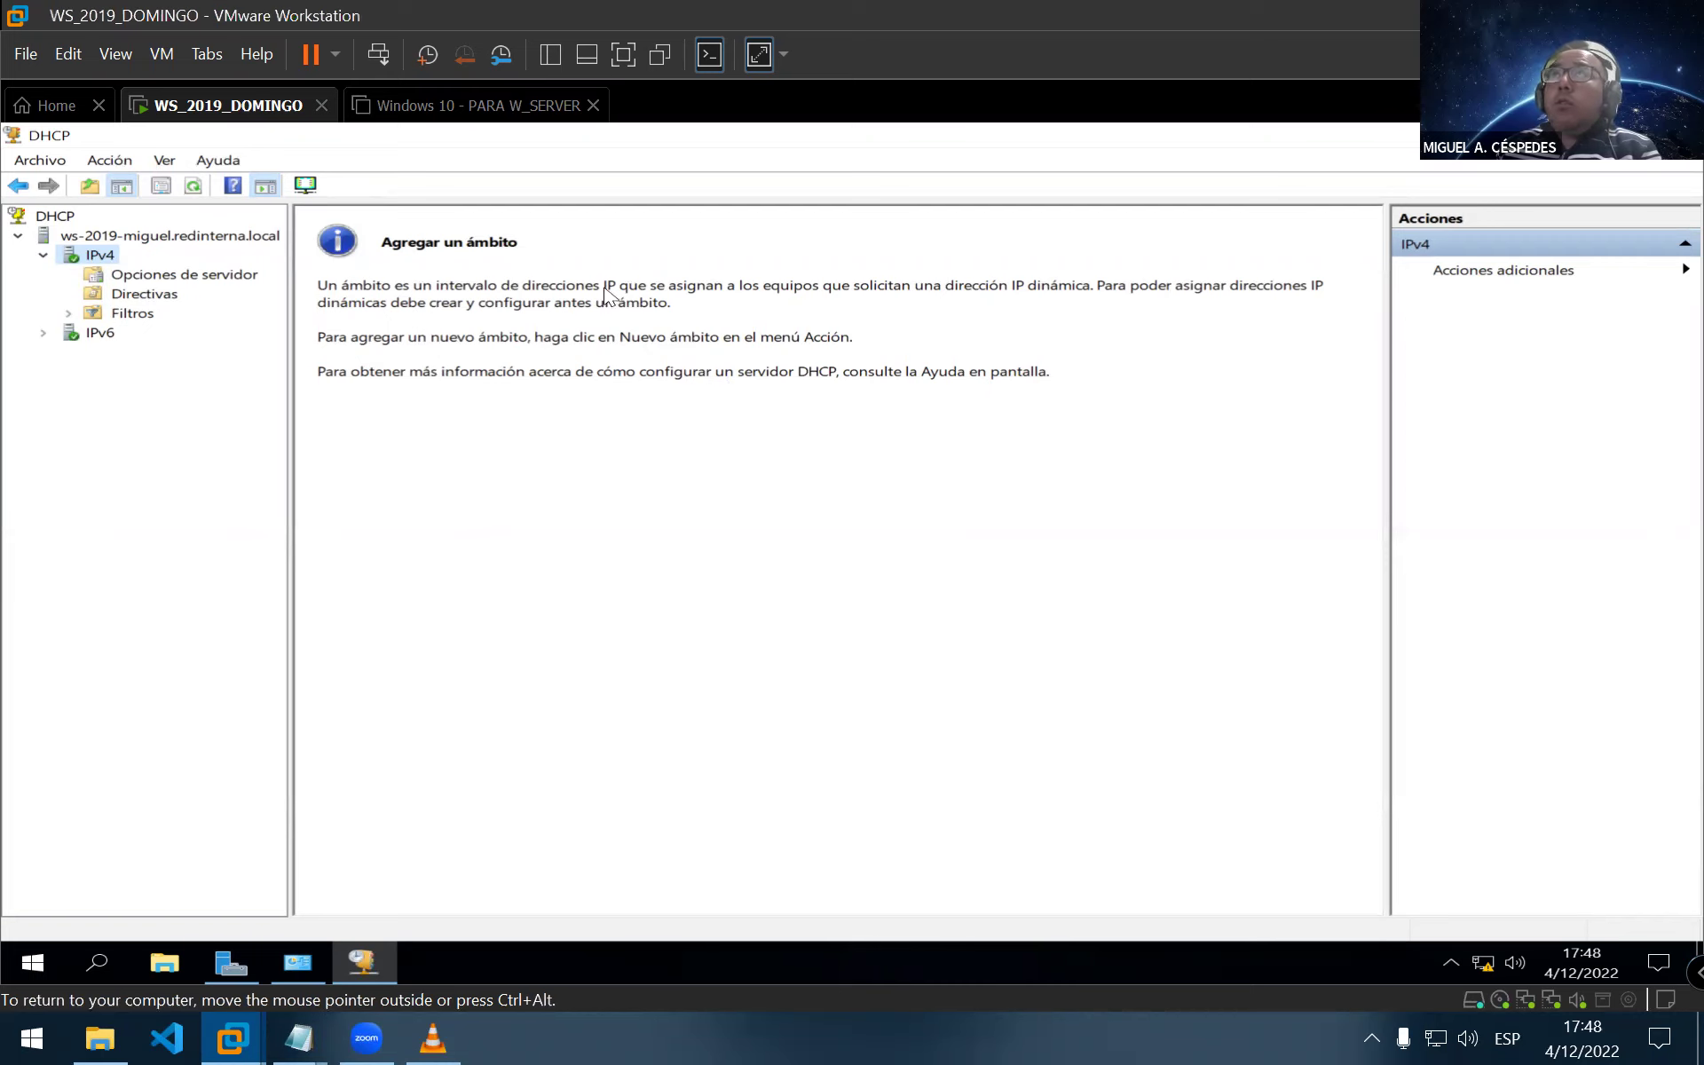
key("ctrl+alt")
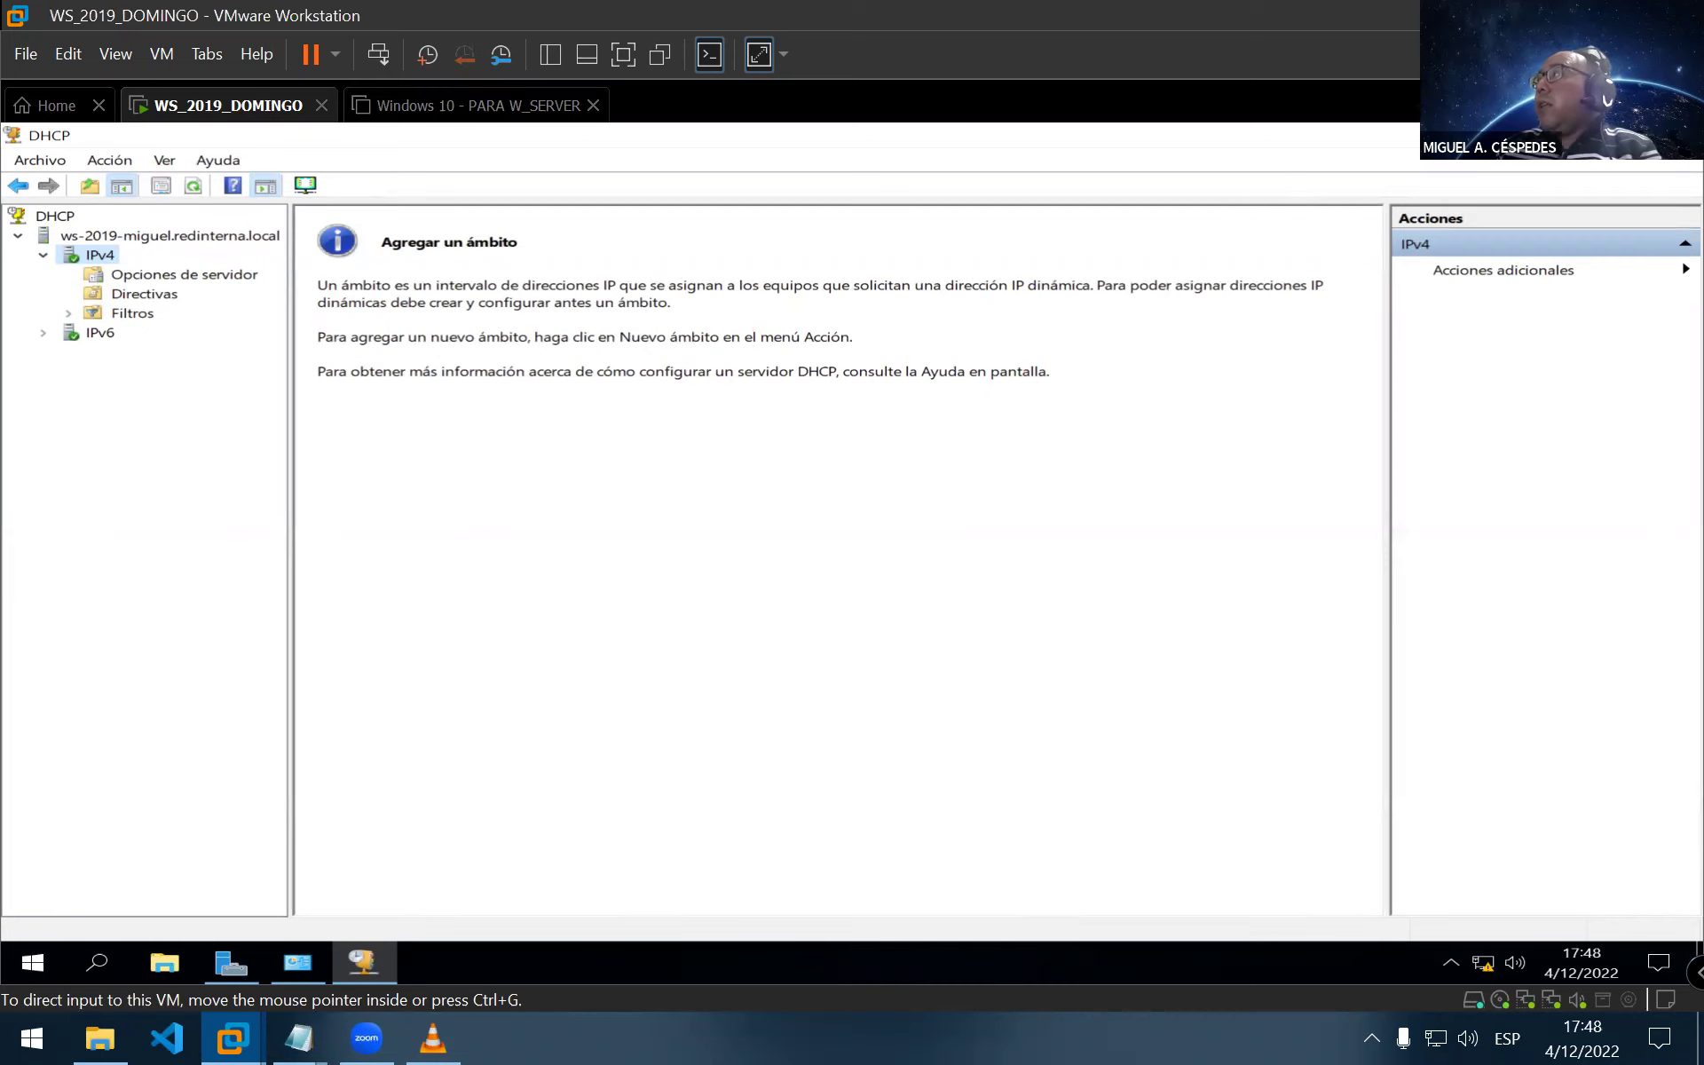
left_click(1679, 135)
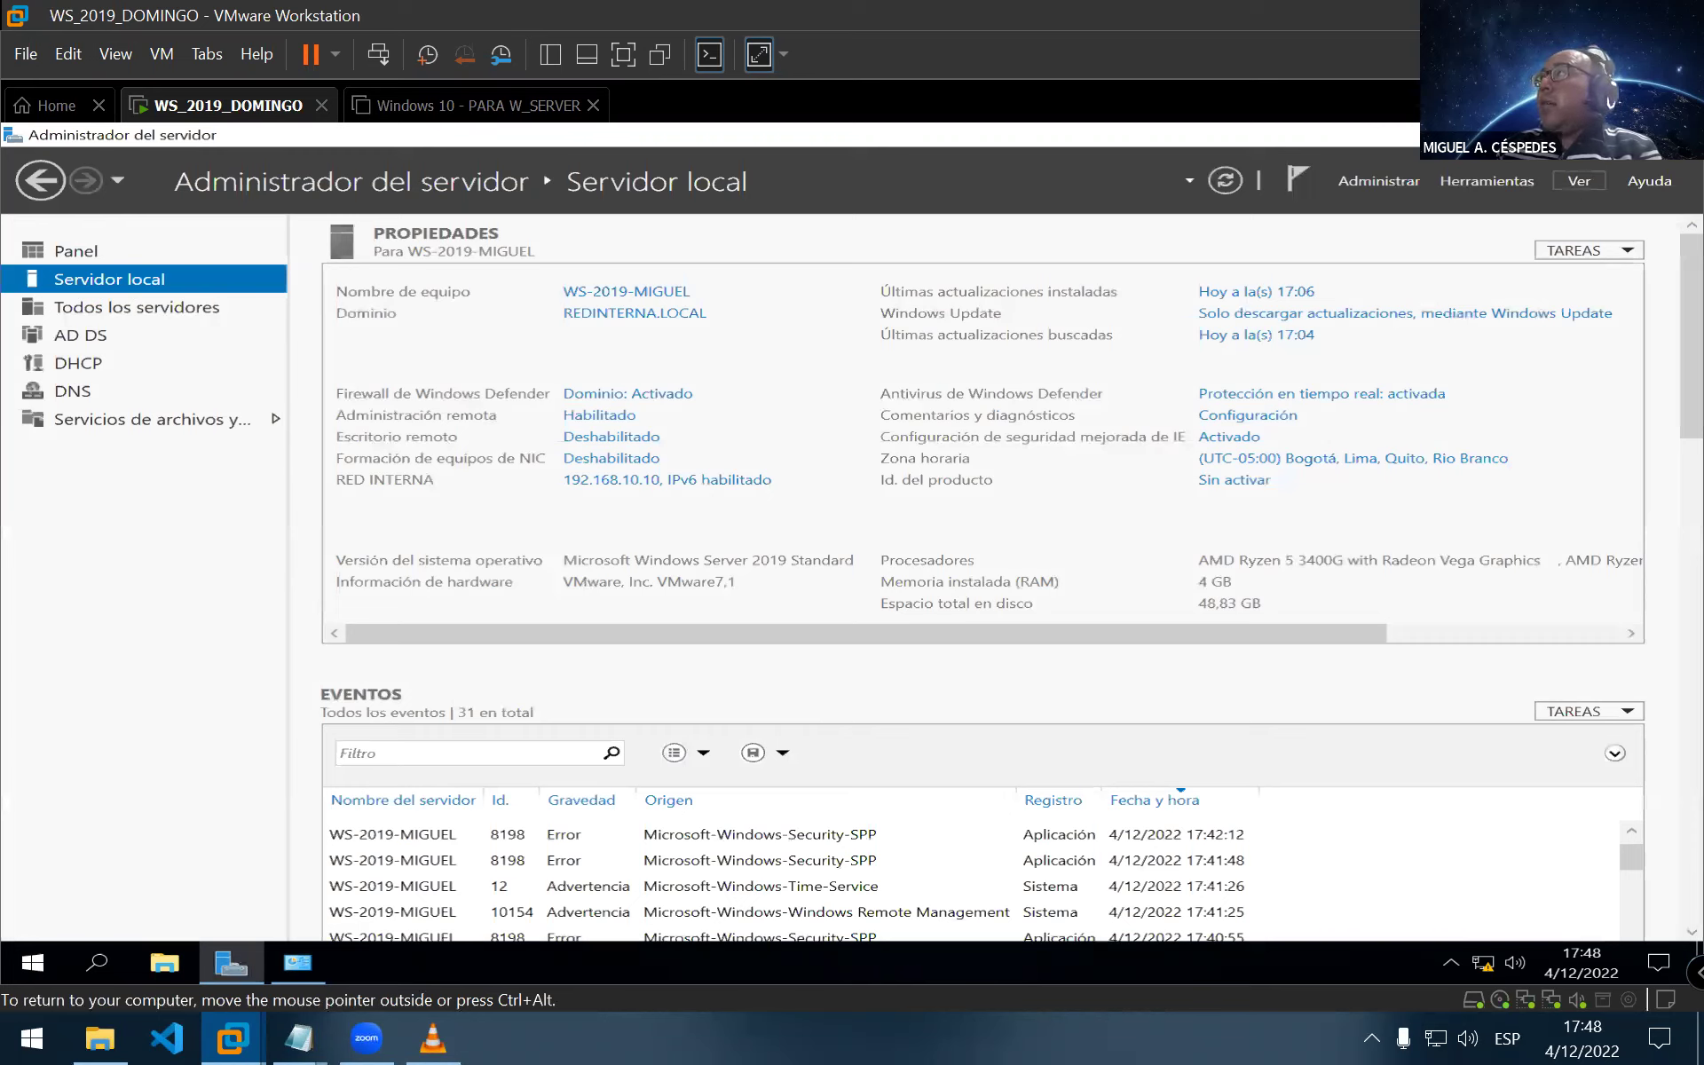
Launch the DHCP console from Server Manager Tools, maximize it, expand to IPv4 and open its Acción menu
left_click(1486, 183)
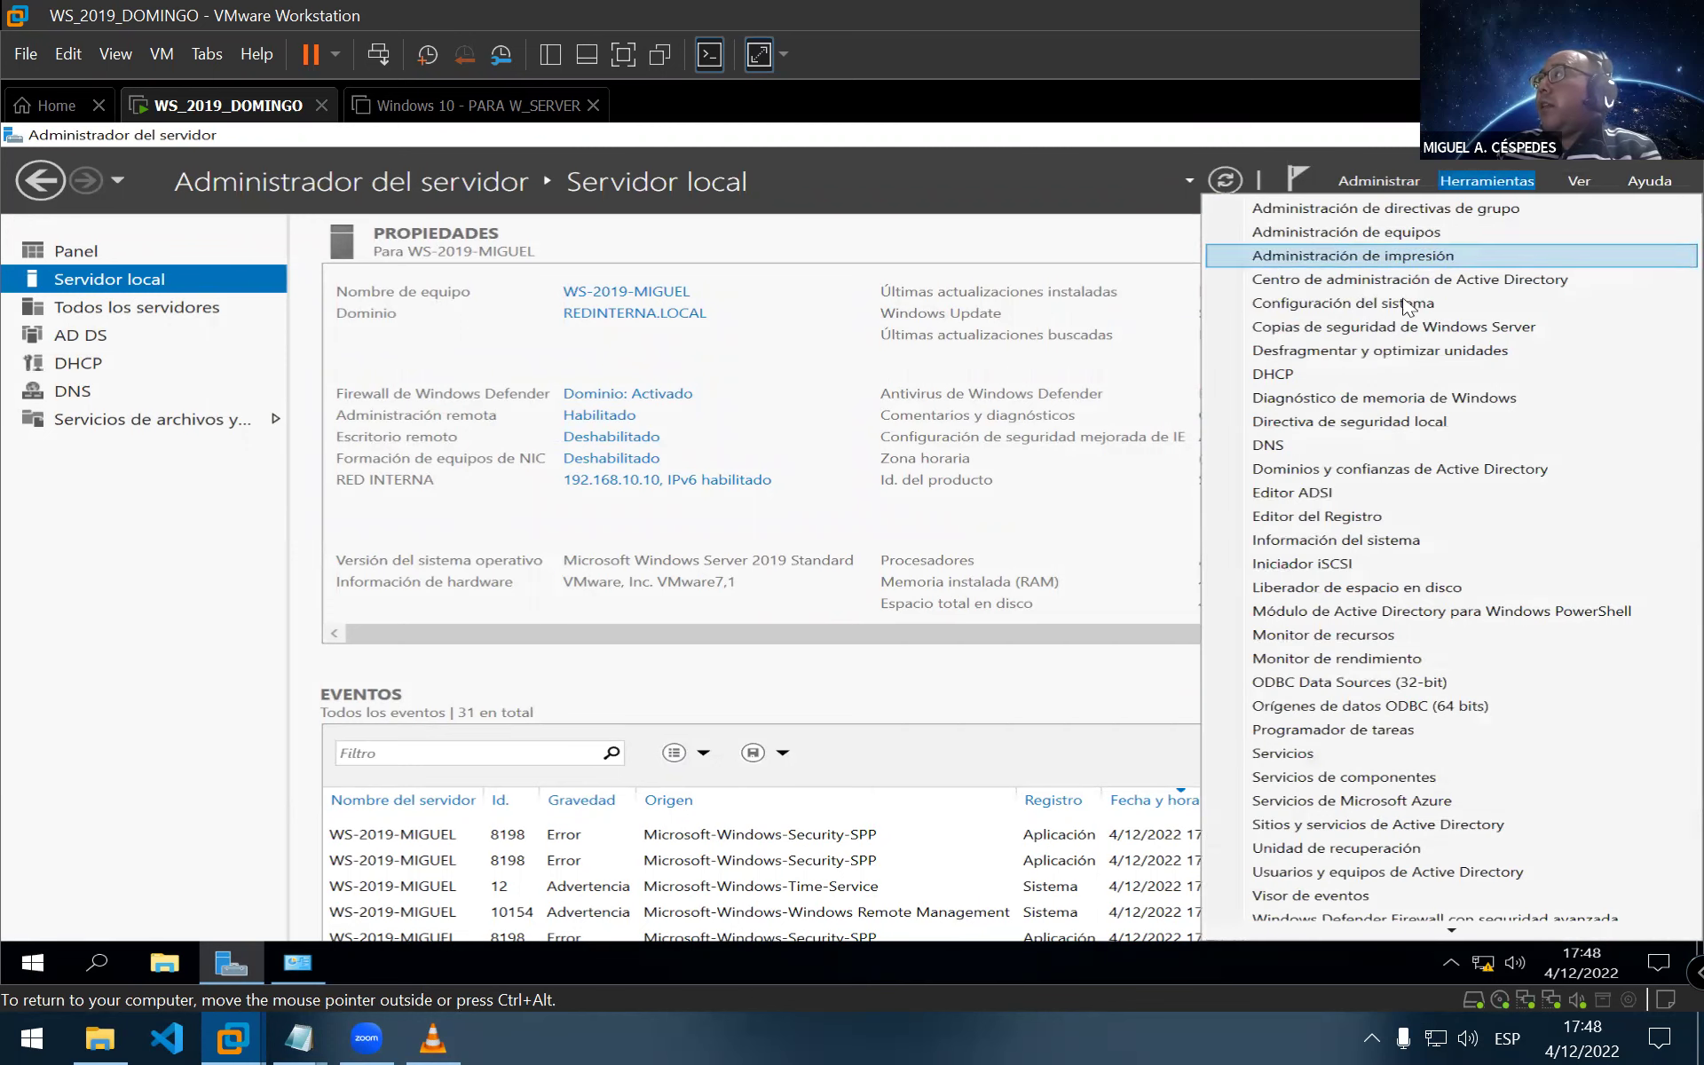
left_click(1364, 382)
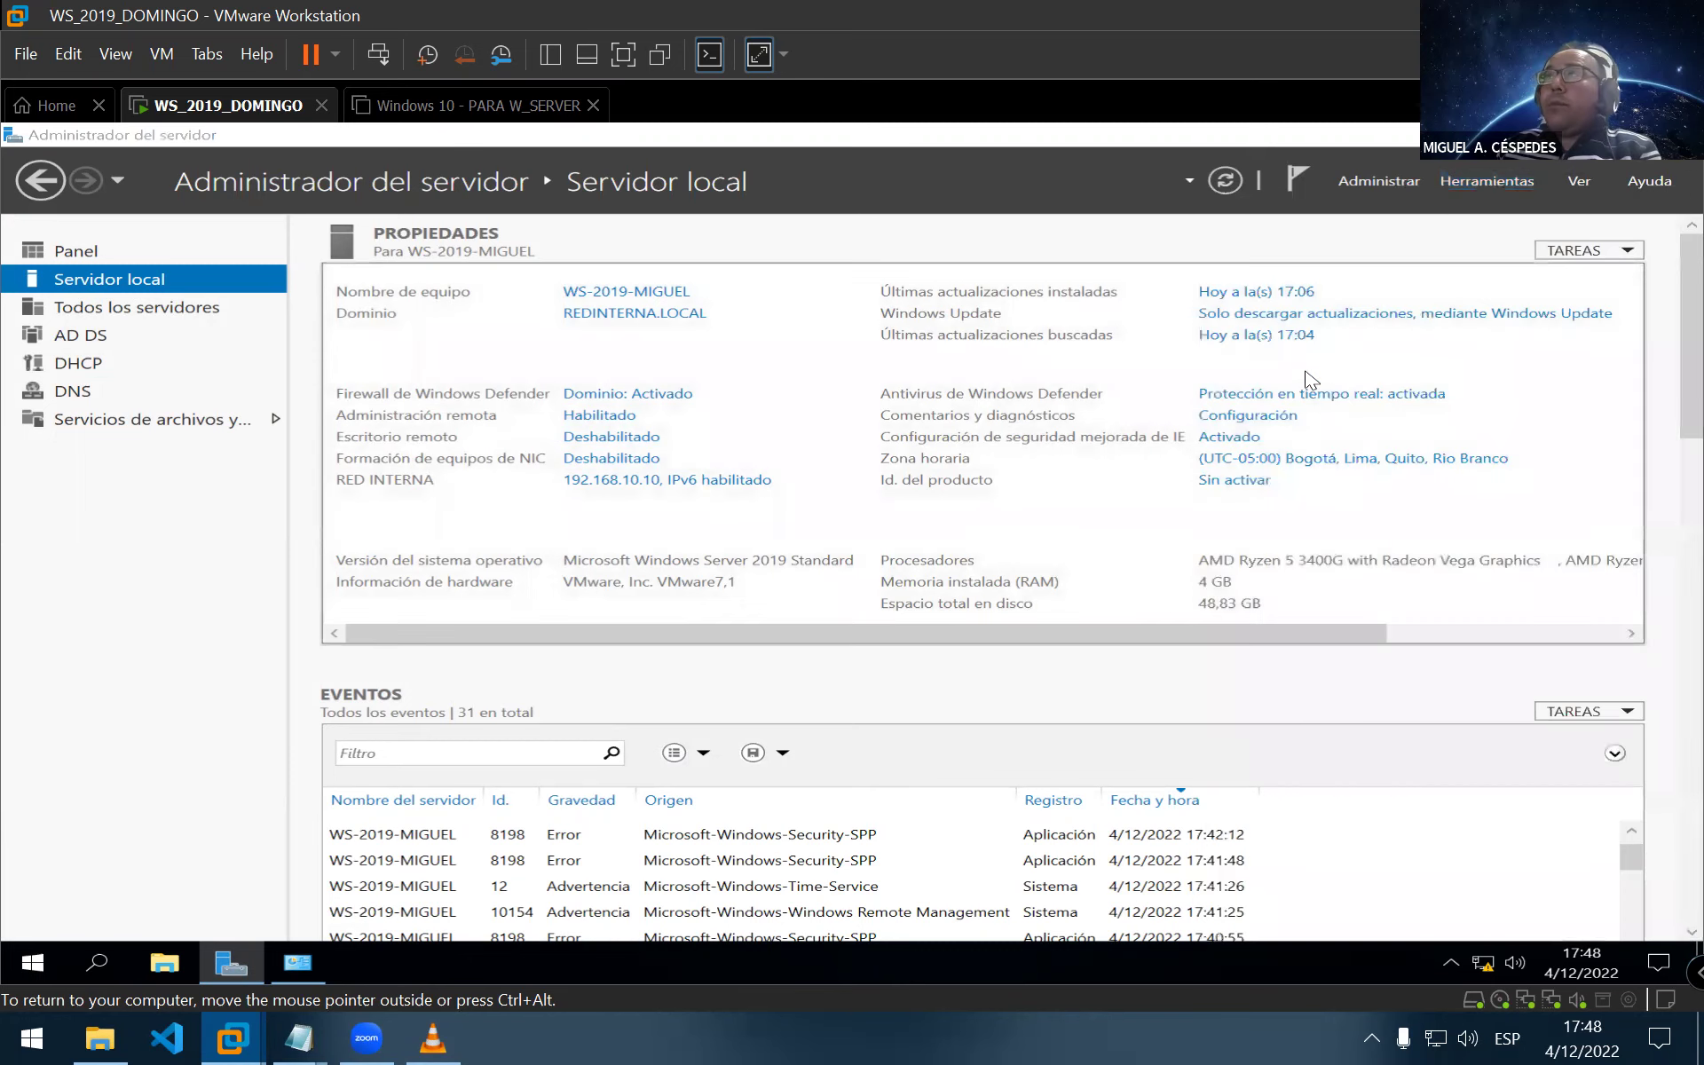
left_click(782, 212)
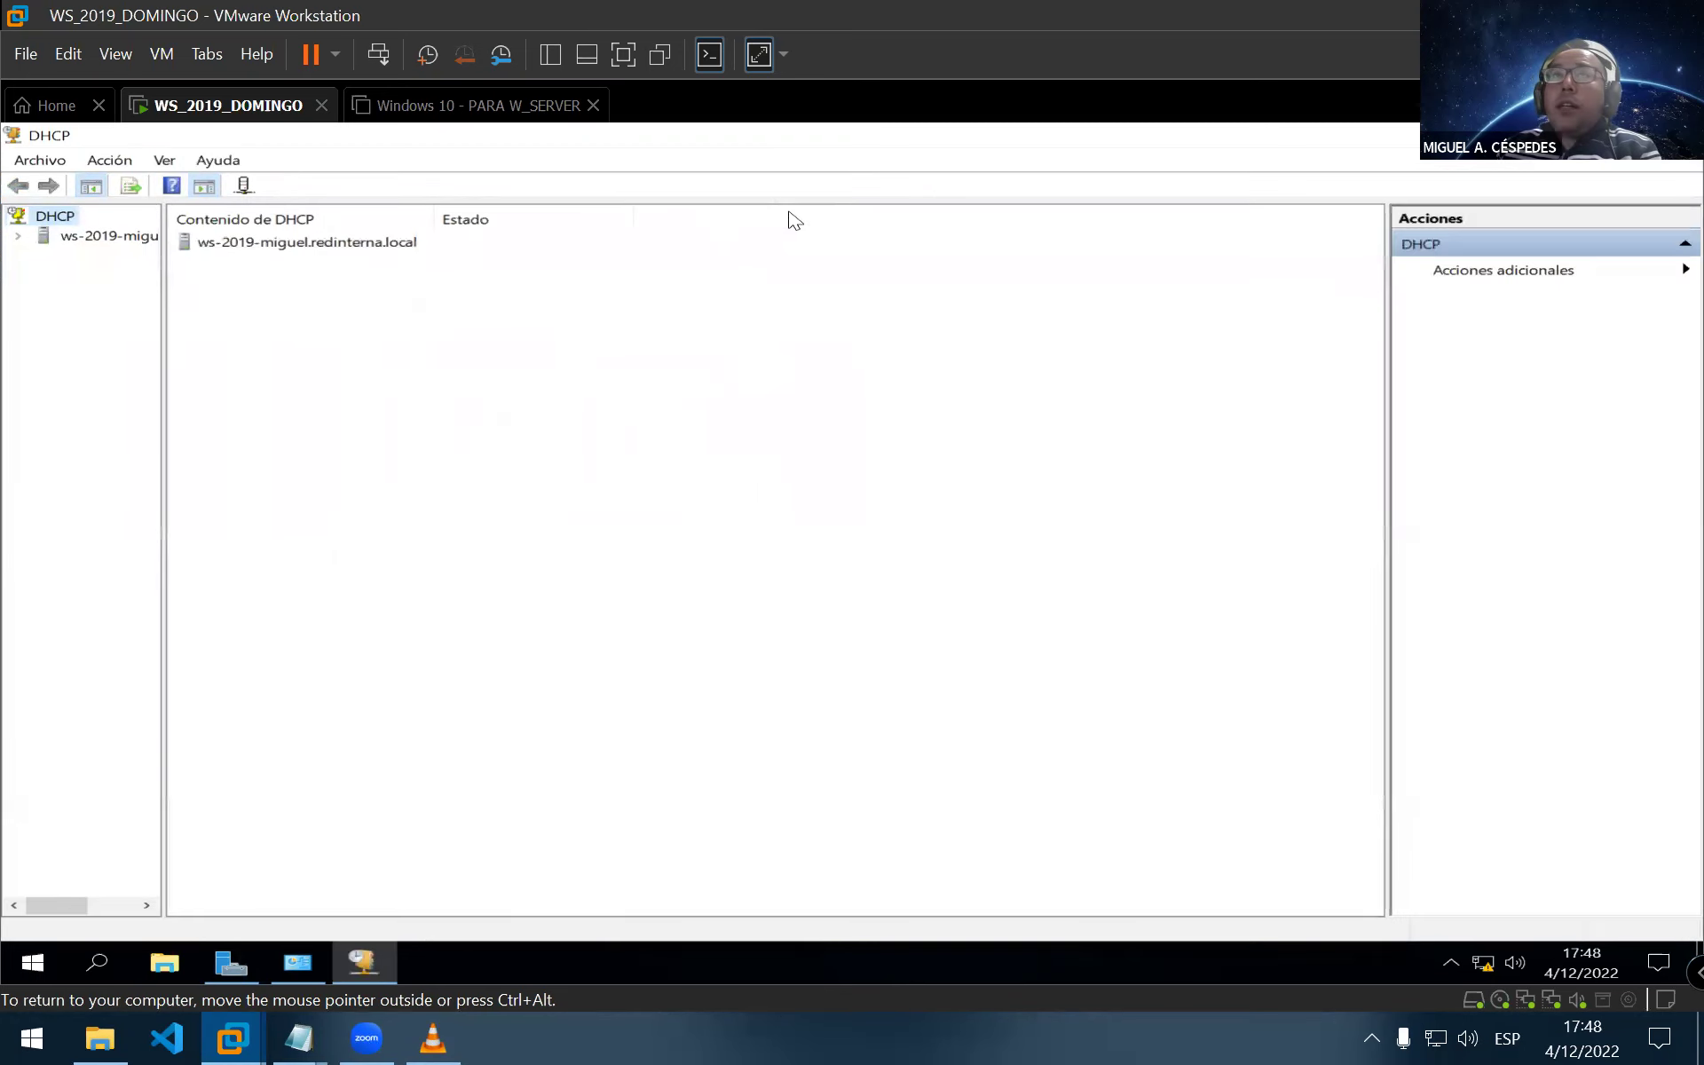
left_click(15, 239)
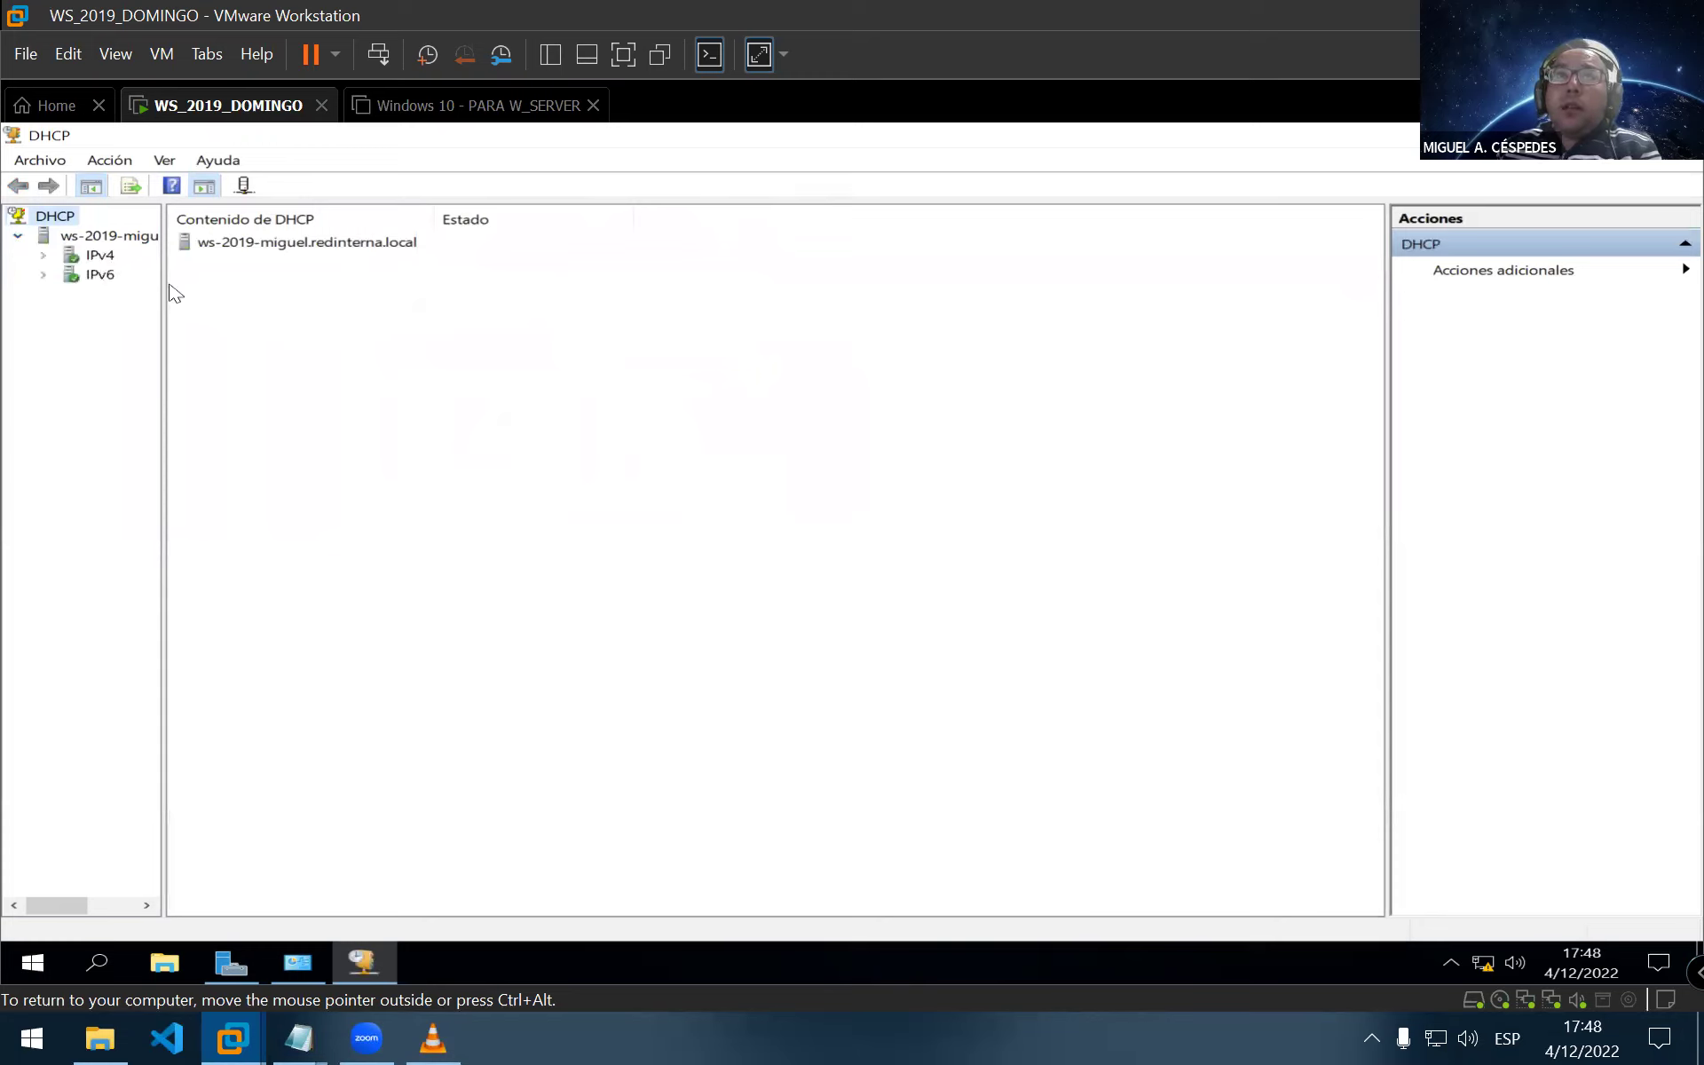
left_click_drag(163, 285, 226, 307)
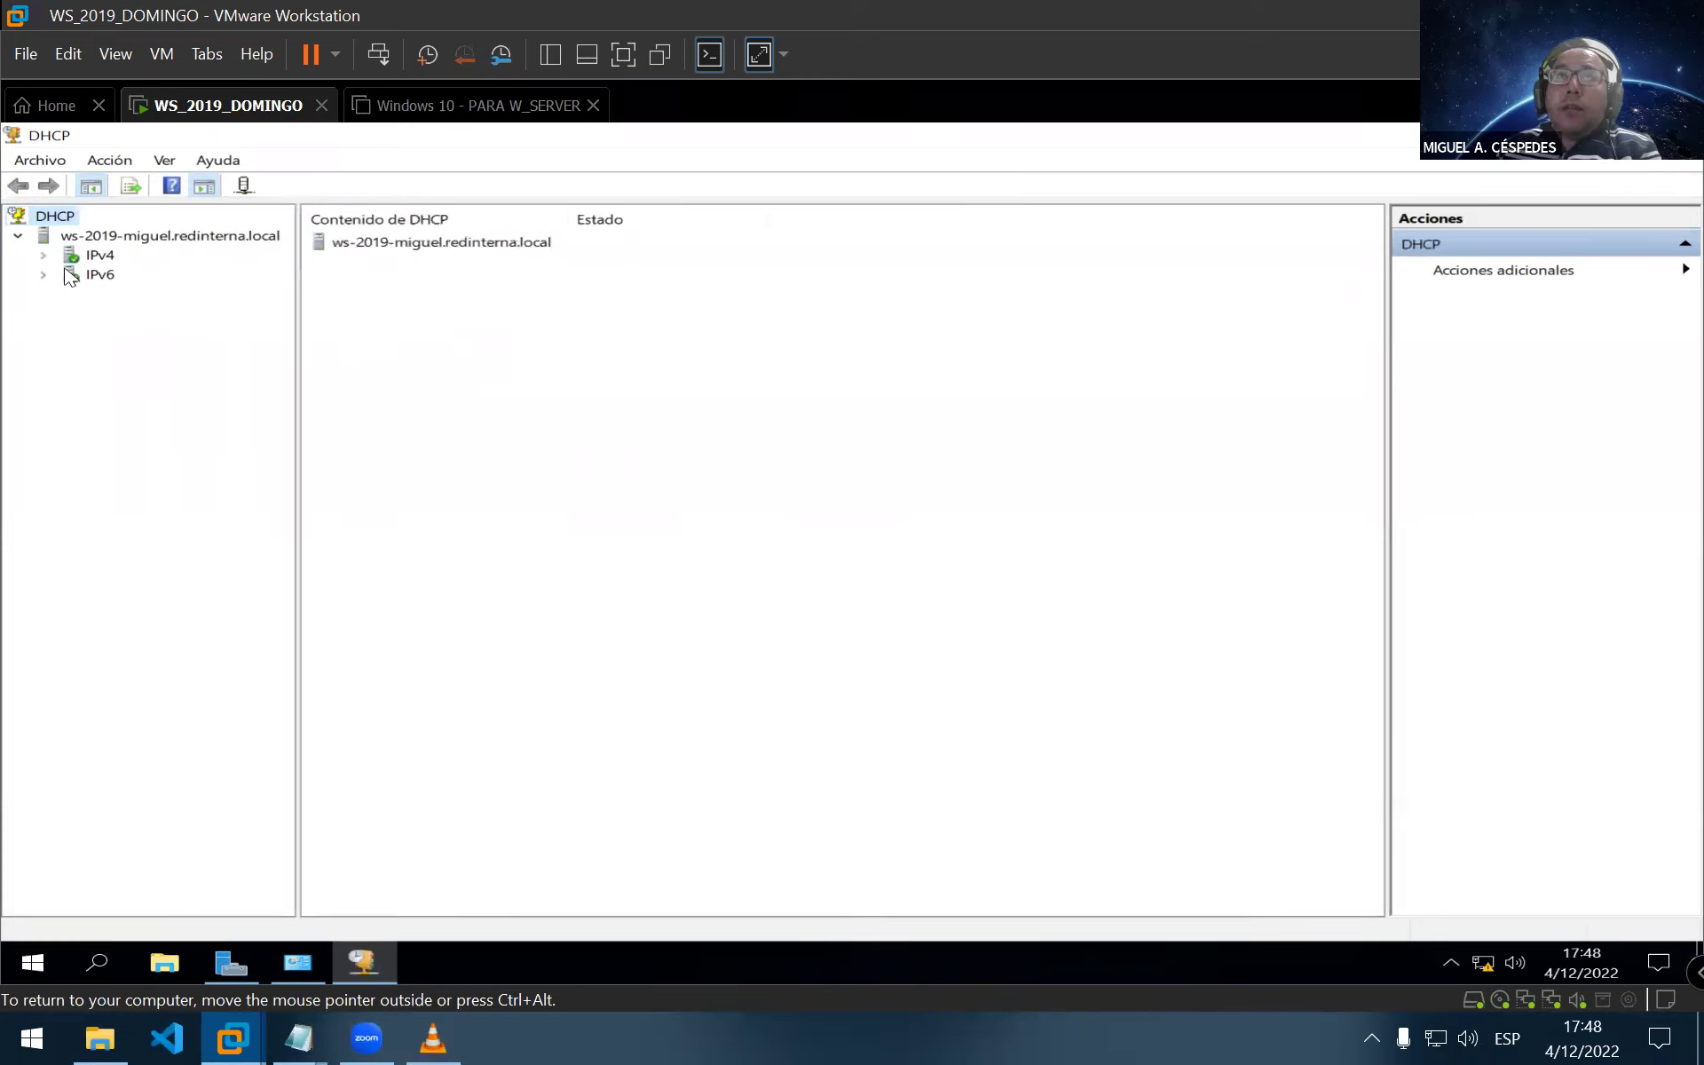
left_click(46, 256)
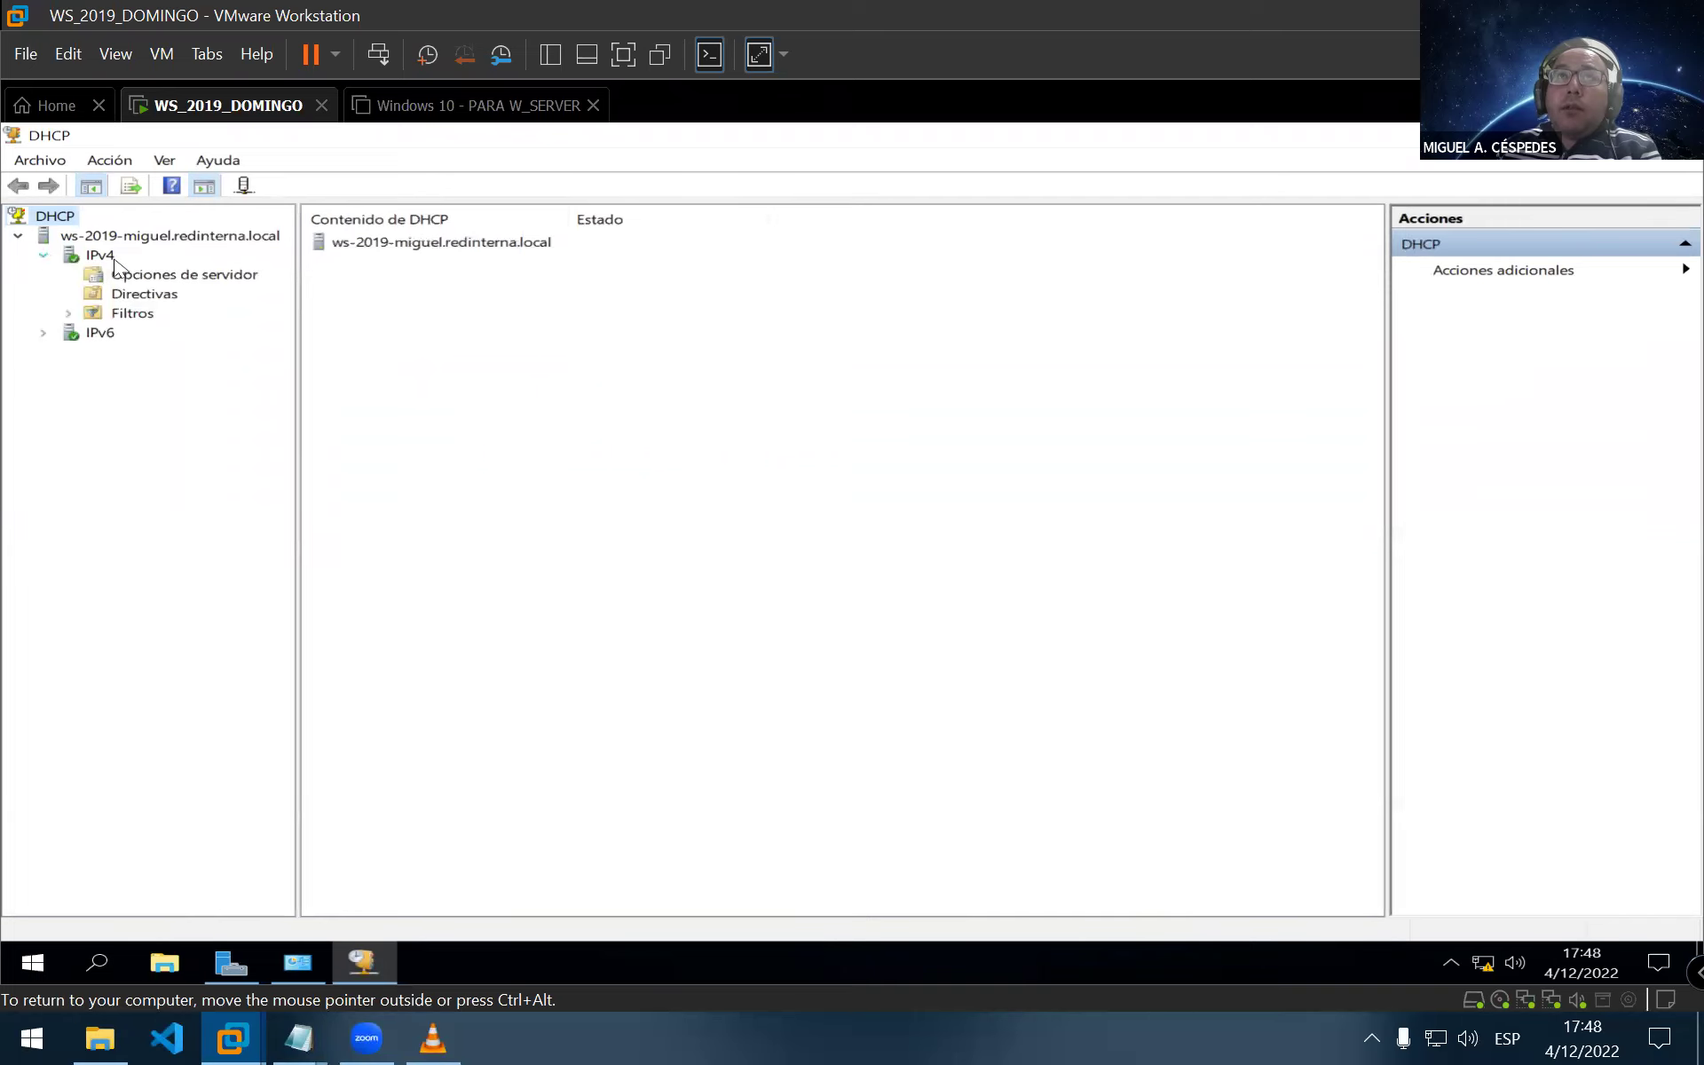
left_click(101, 257)
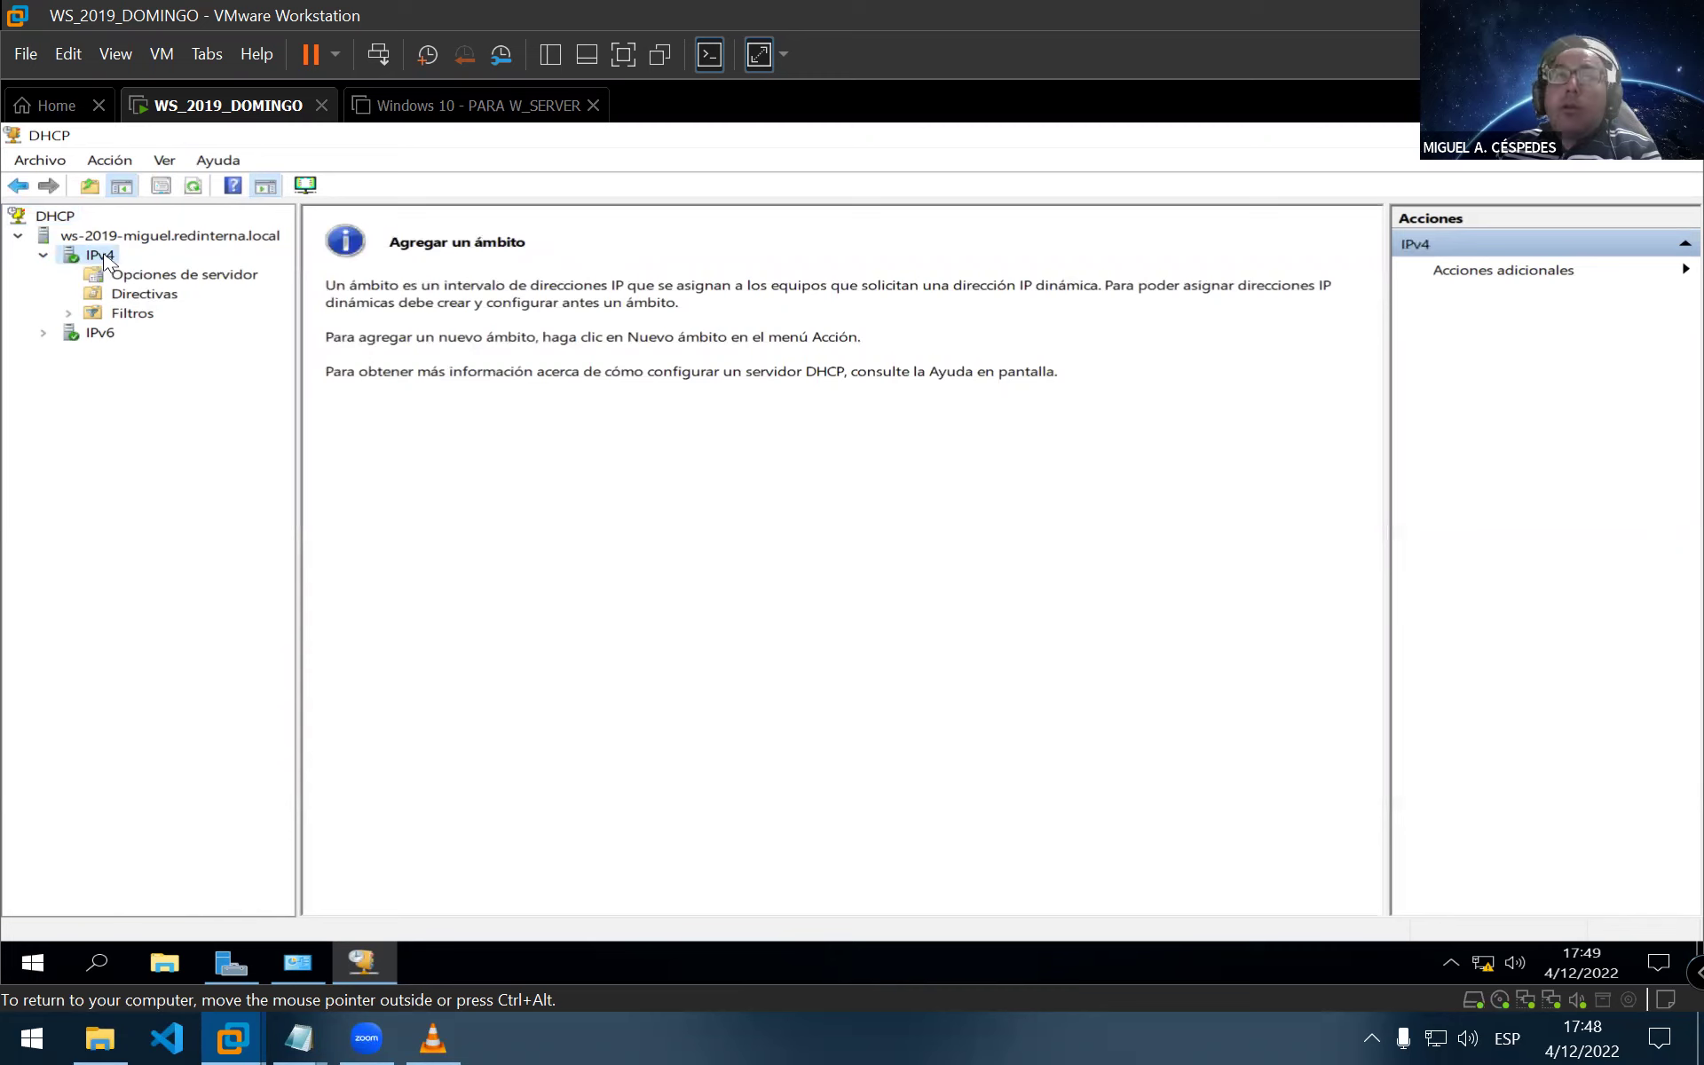
left_click(133, 161)
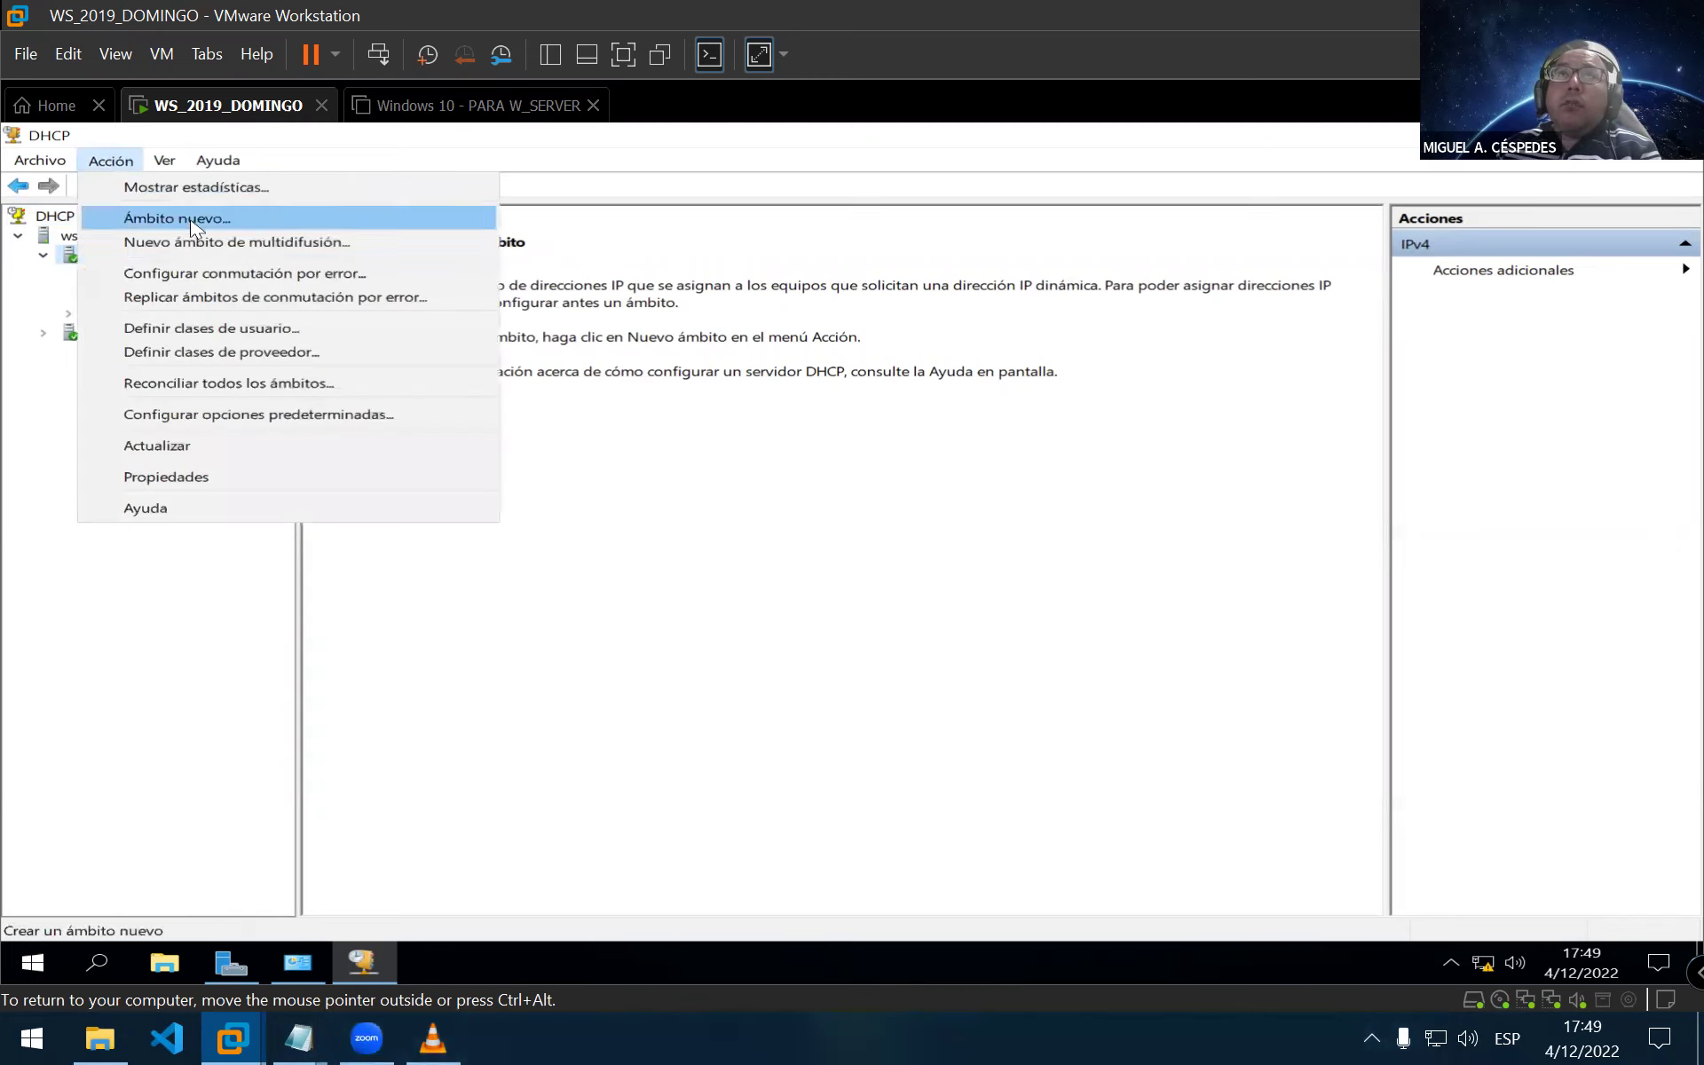
Start a new scope named Red Interna, advance to the IP range page, then switch to the Cuenta_usuarios notes
left_click(195, 223)
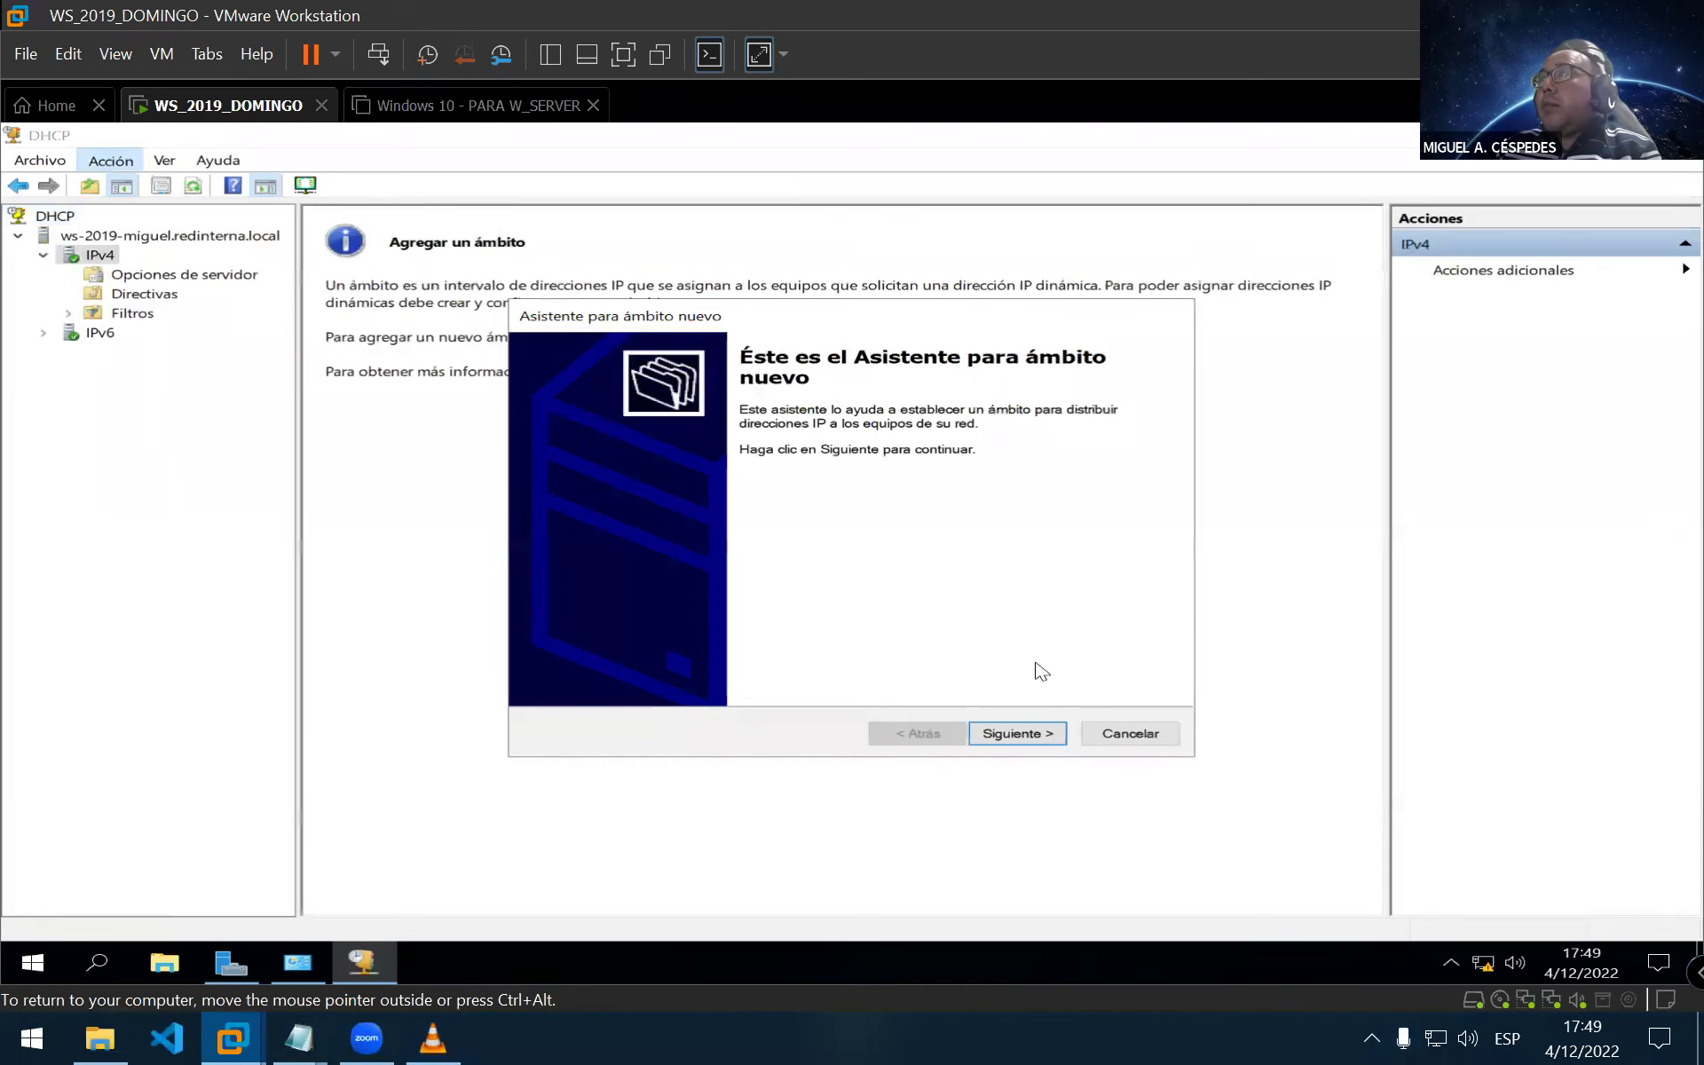
left_click(1029, 733)
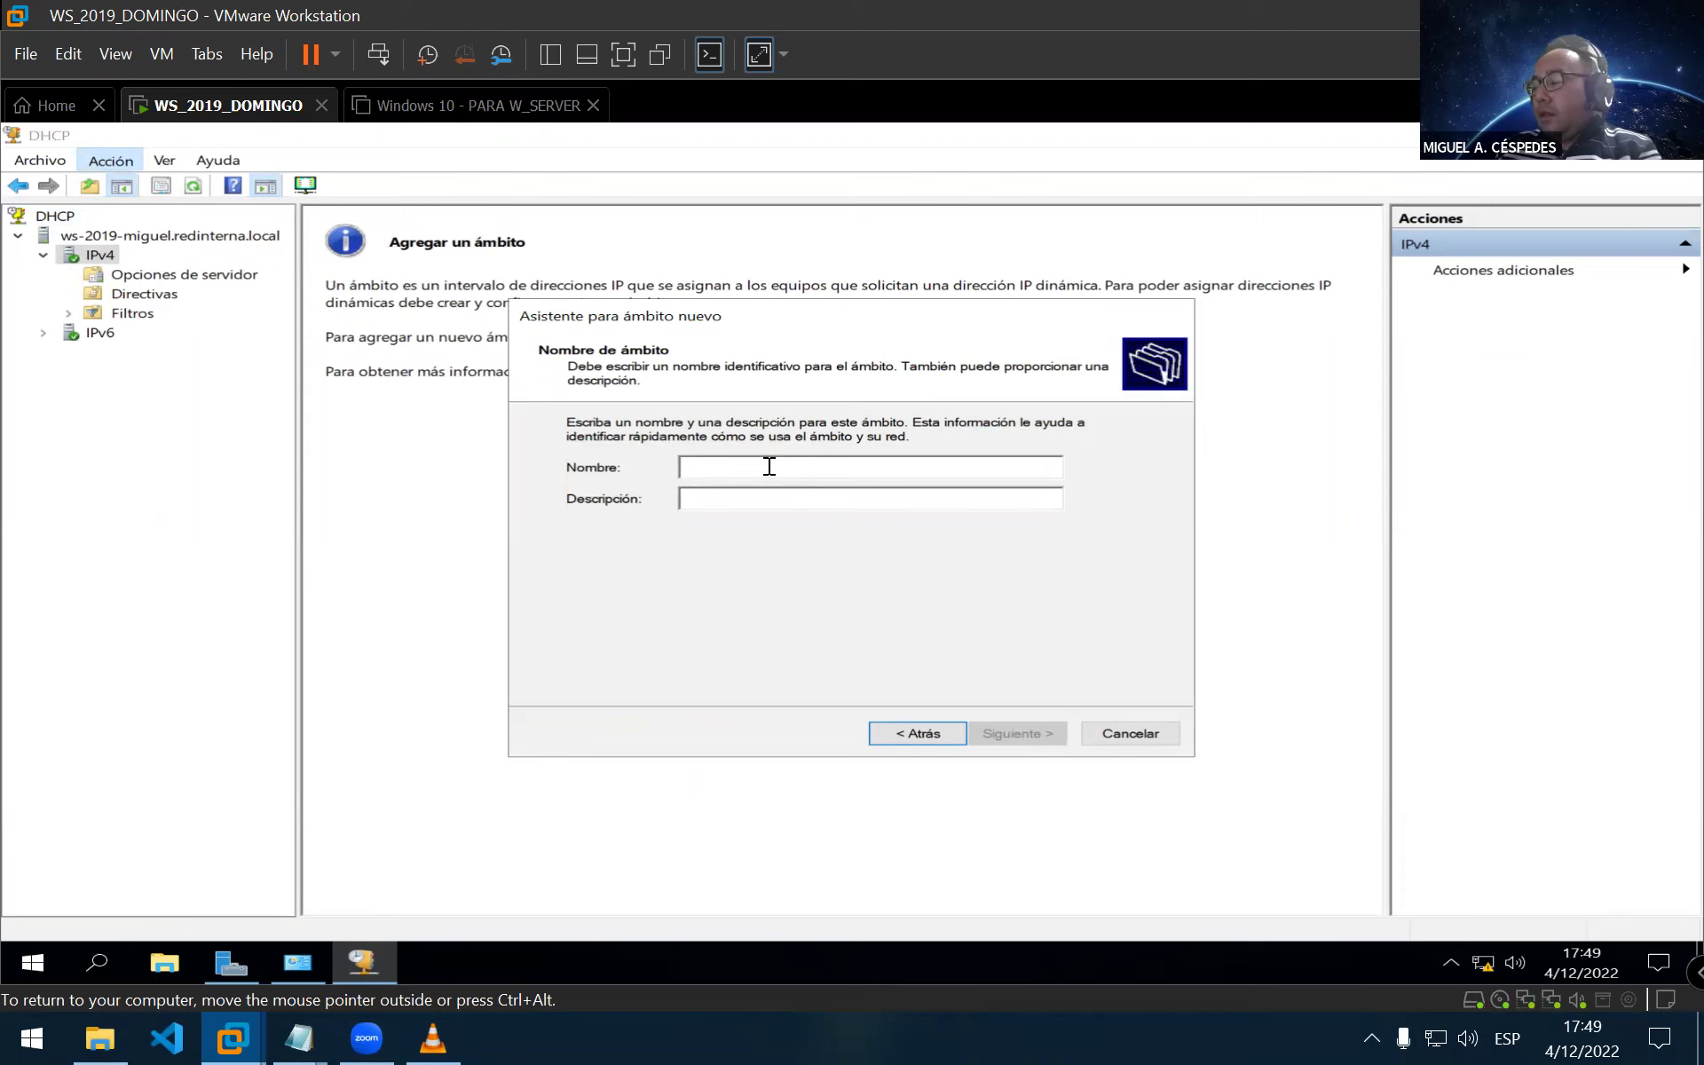
type("Red Interna")
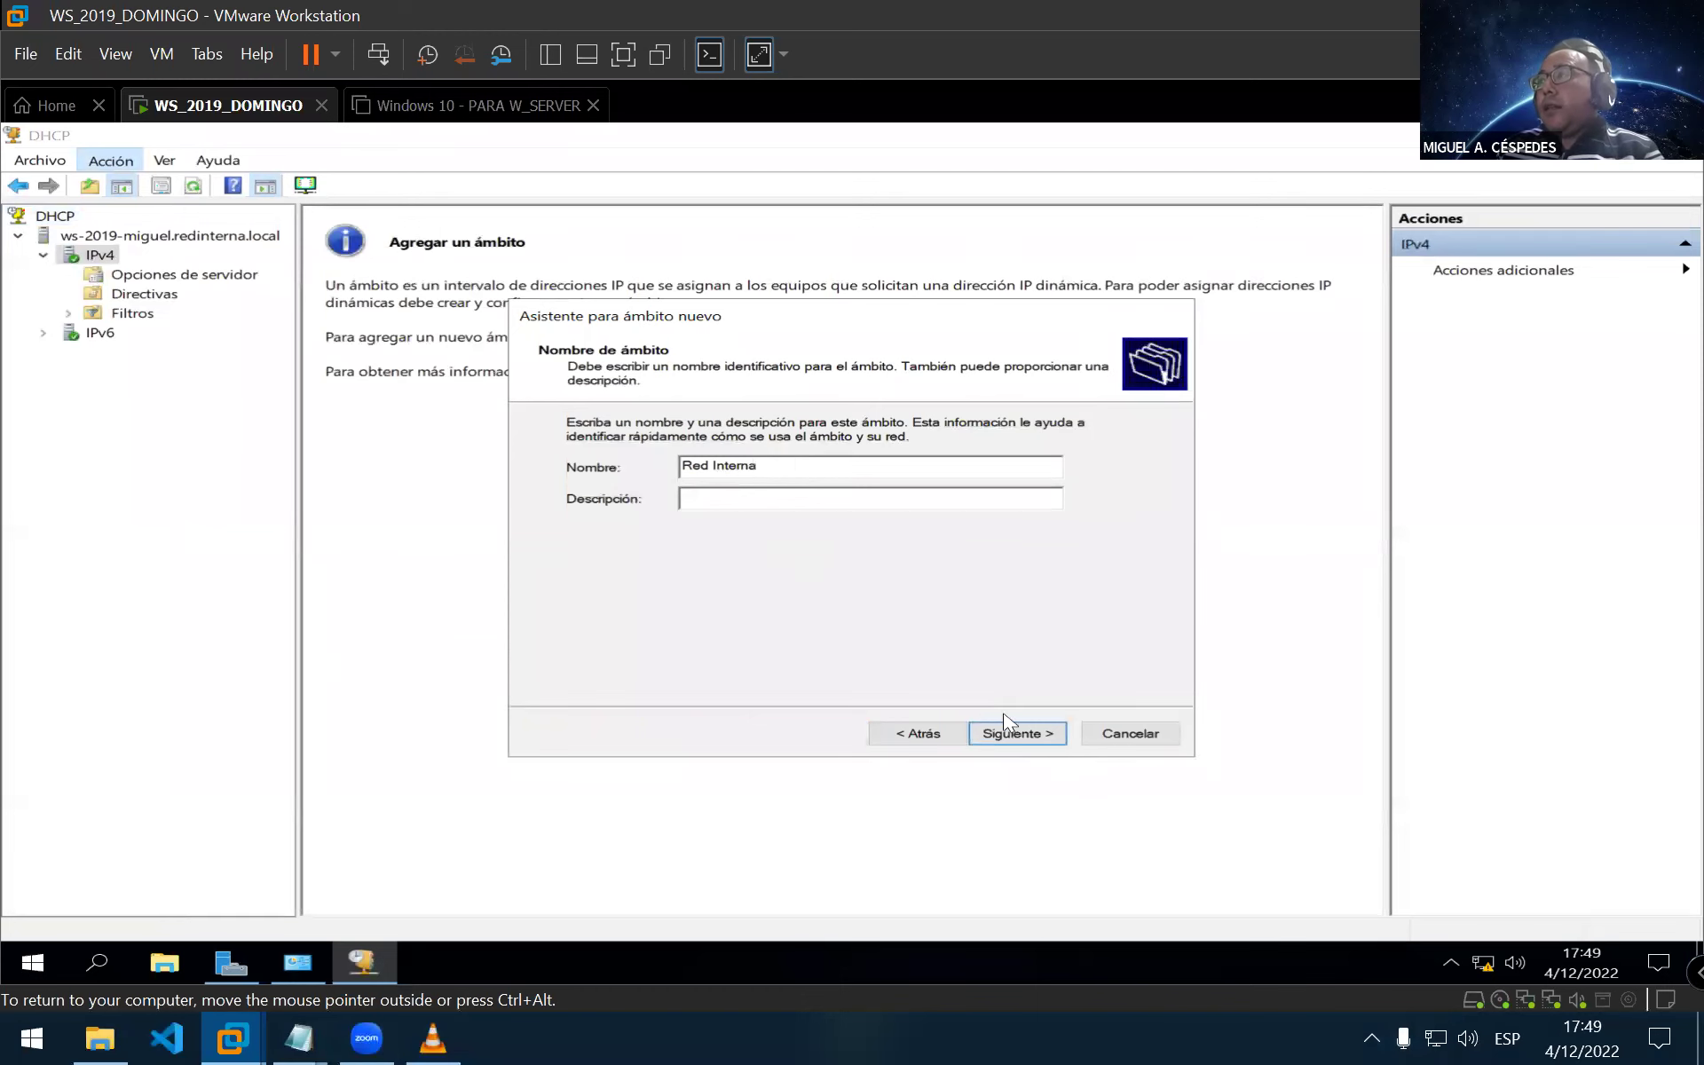
left_click(1060, 737)
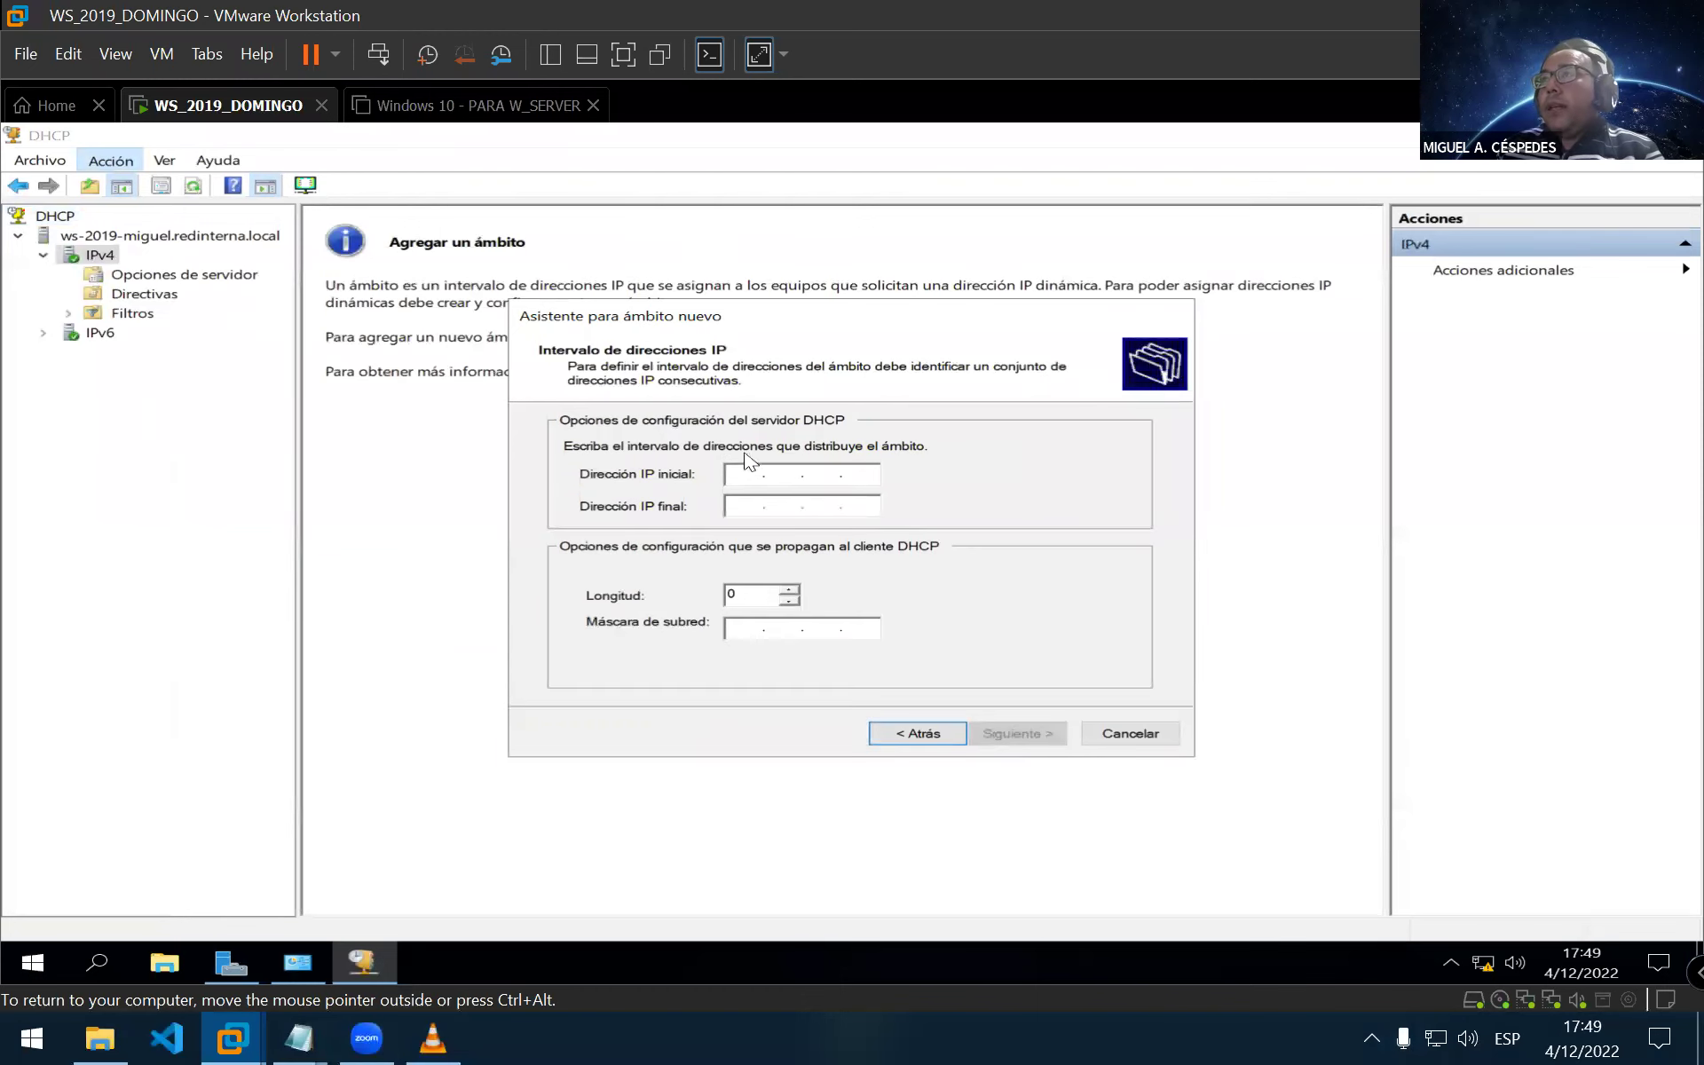
left_click_drag(720, 331, 538, 431)
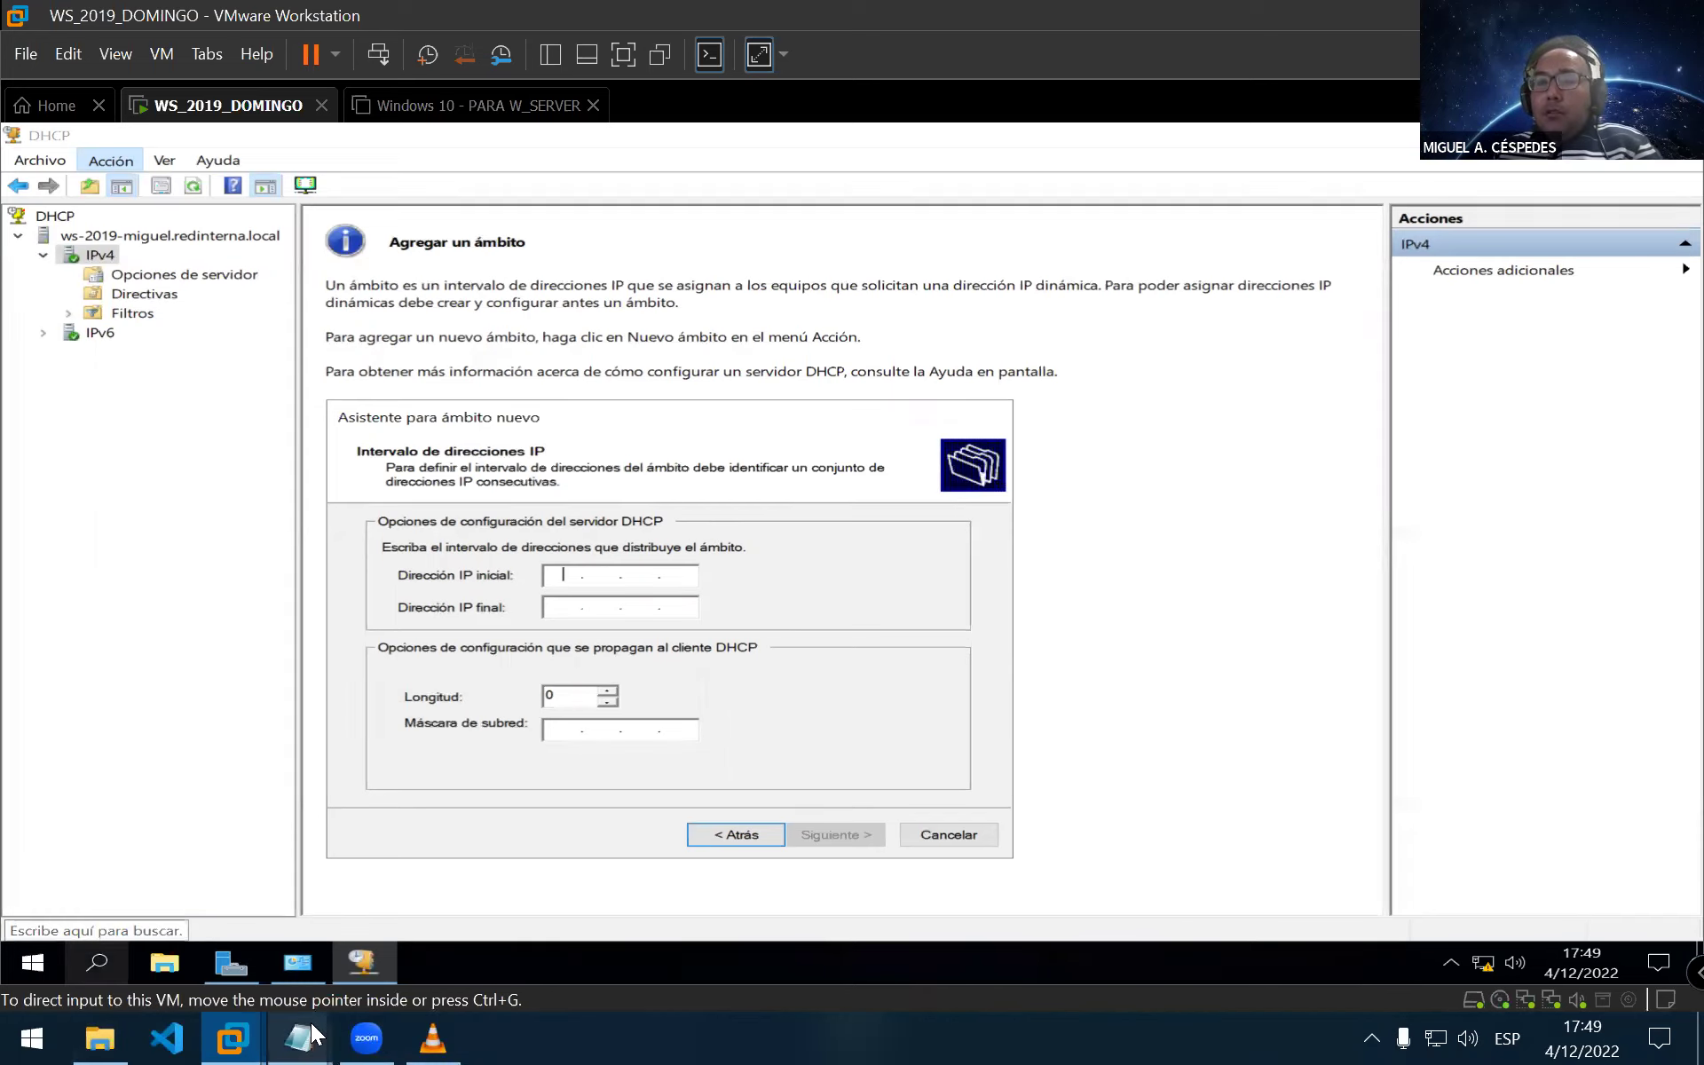
mouse_move(313, 1025)
left_click(507, 898)
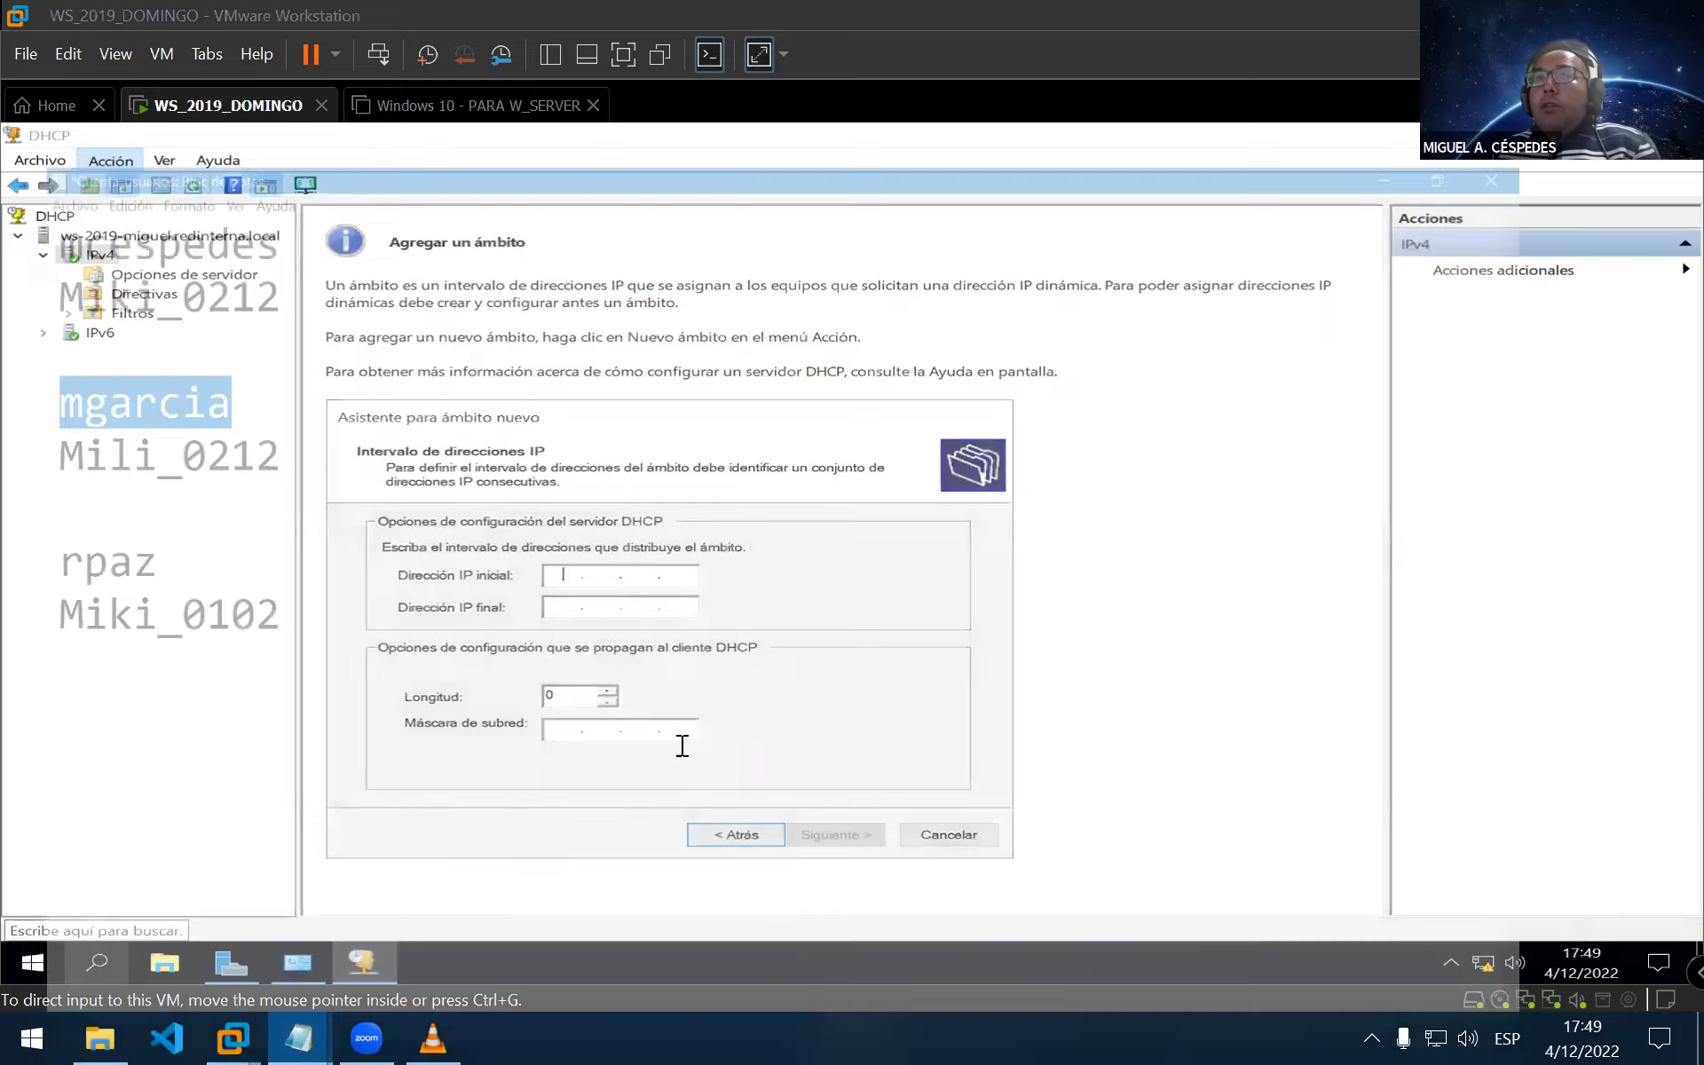
Under the Server heading, note PUERTA DE ENLACE PREDETERMINA with gateway 192.168.10.1
left_click(601, 585)
key("Return")
key("Return")
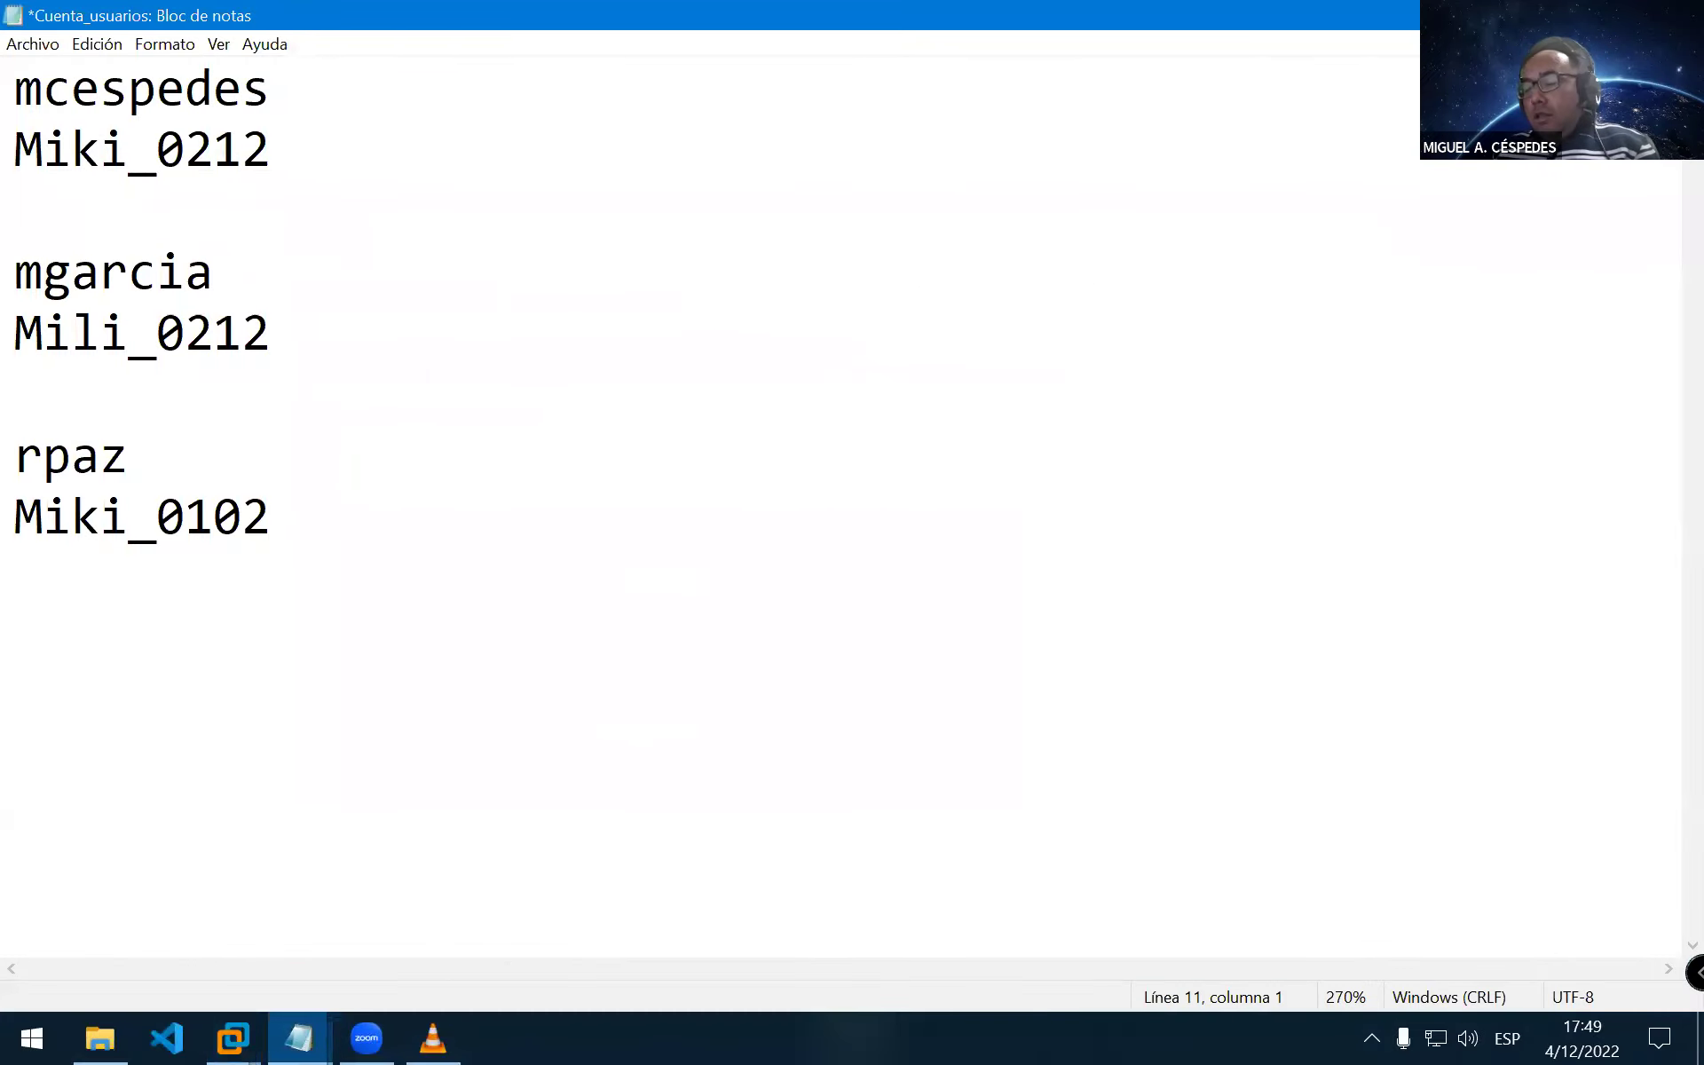
type("server")
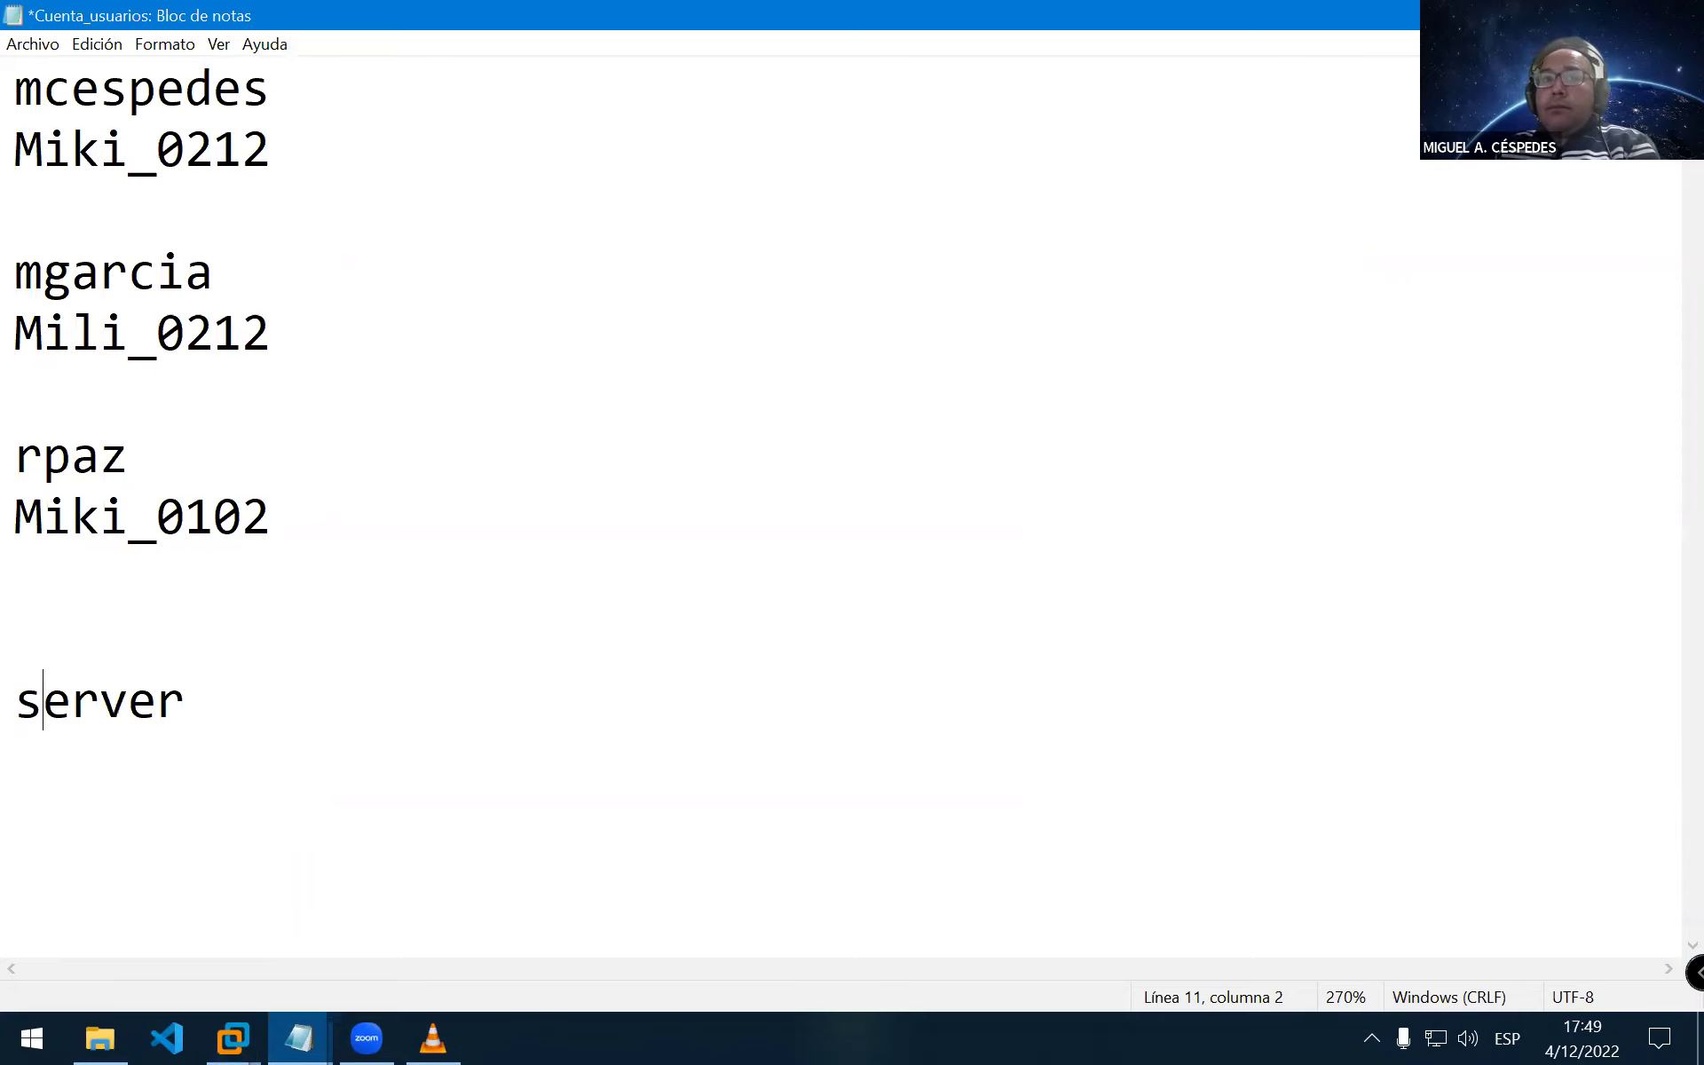
key("BackSpace")
type("S")
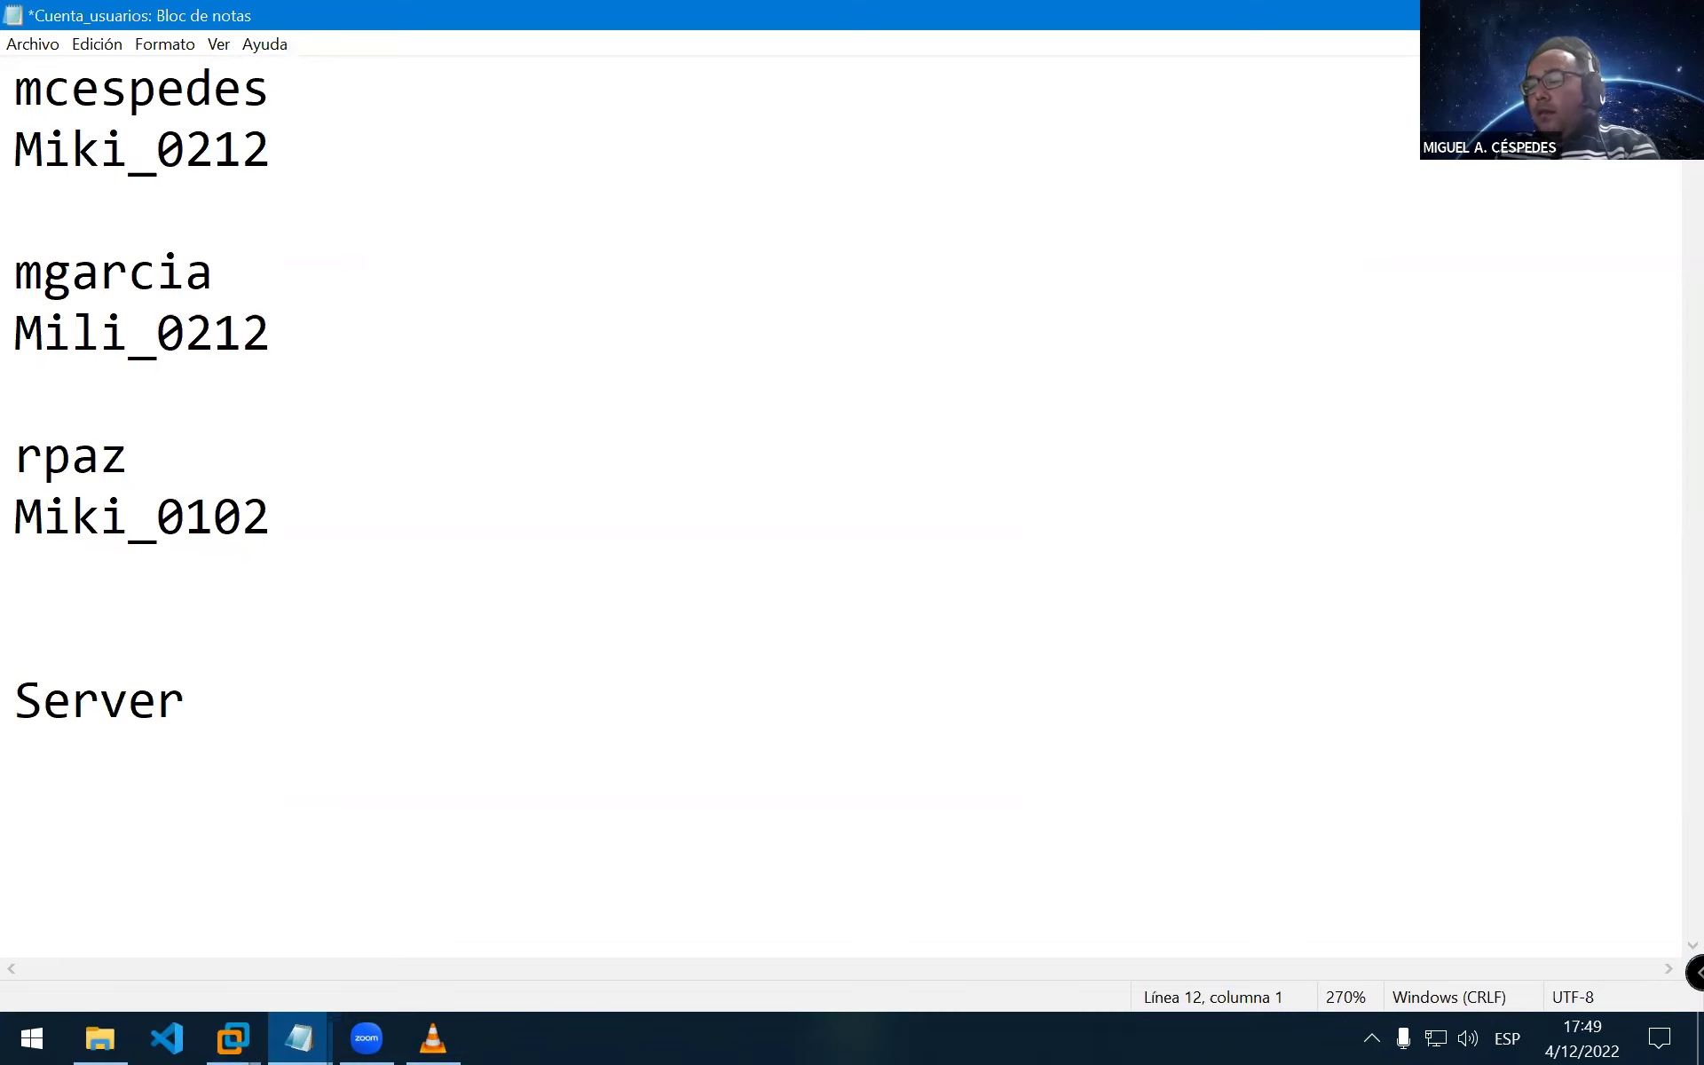
type("PUERTA DE ENLCA")
key("BackSpace")
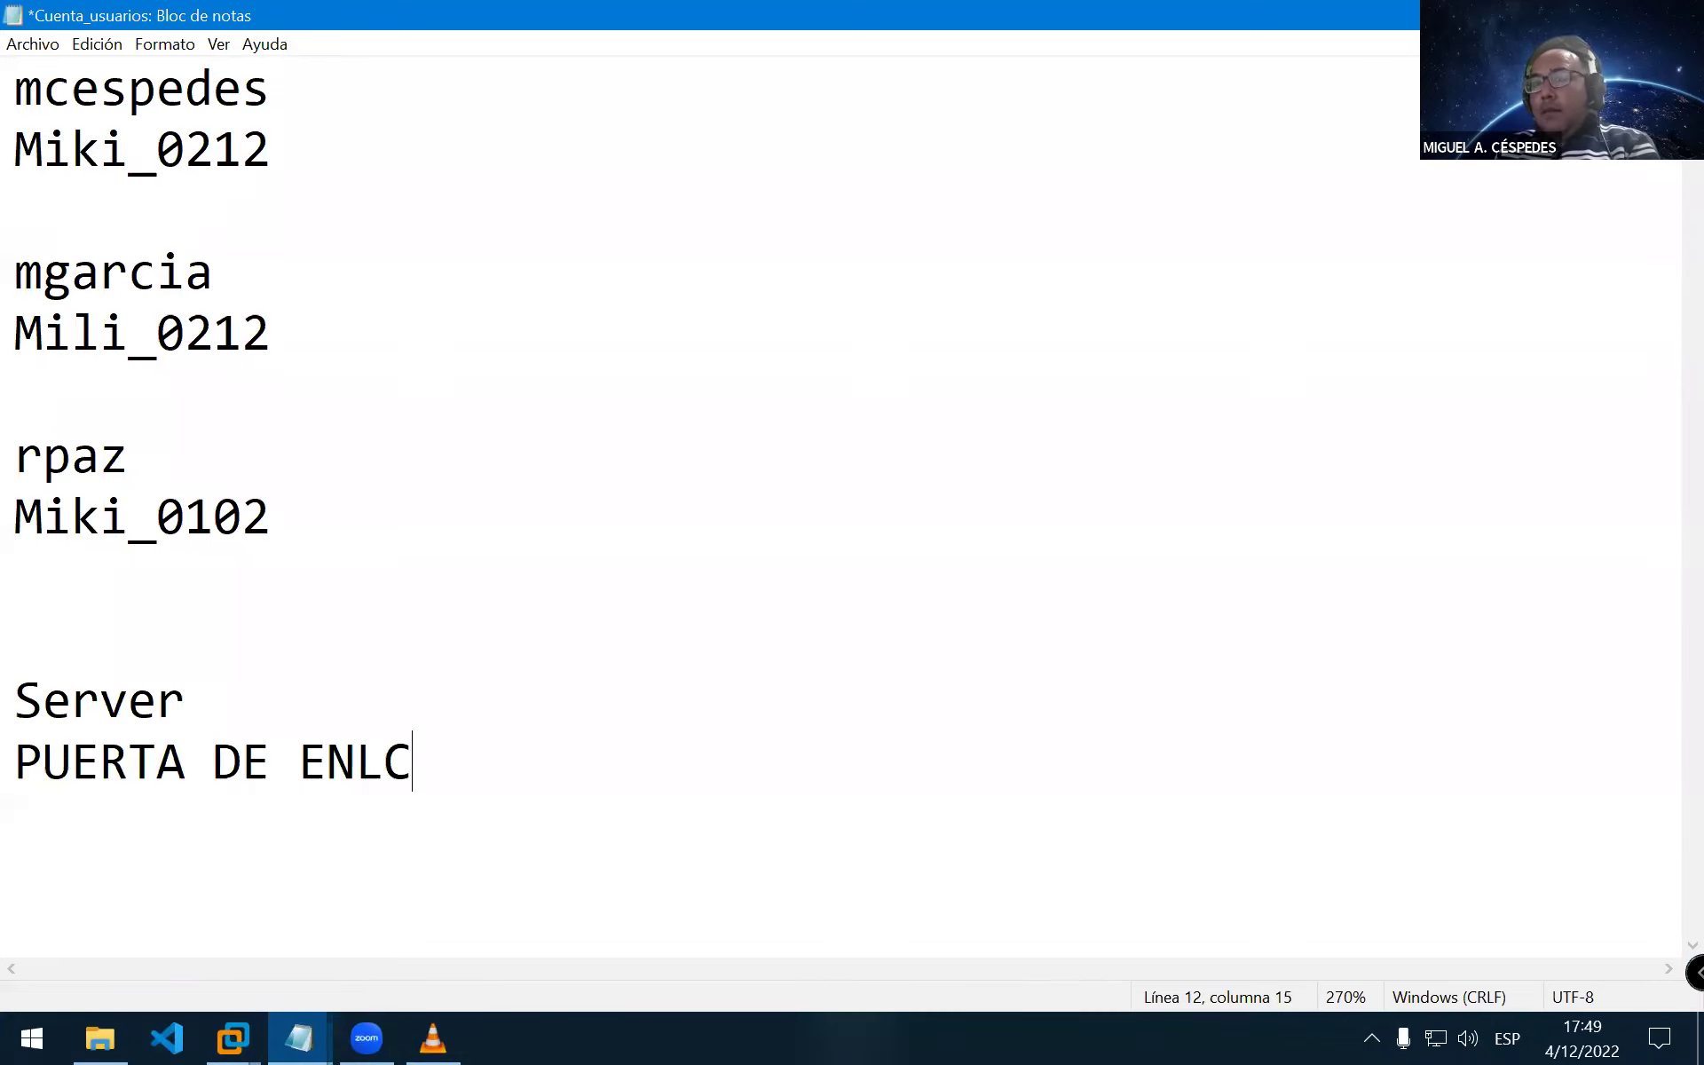
key("BackSpace")
type("ACE PREDE")
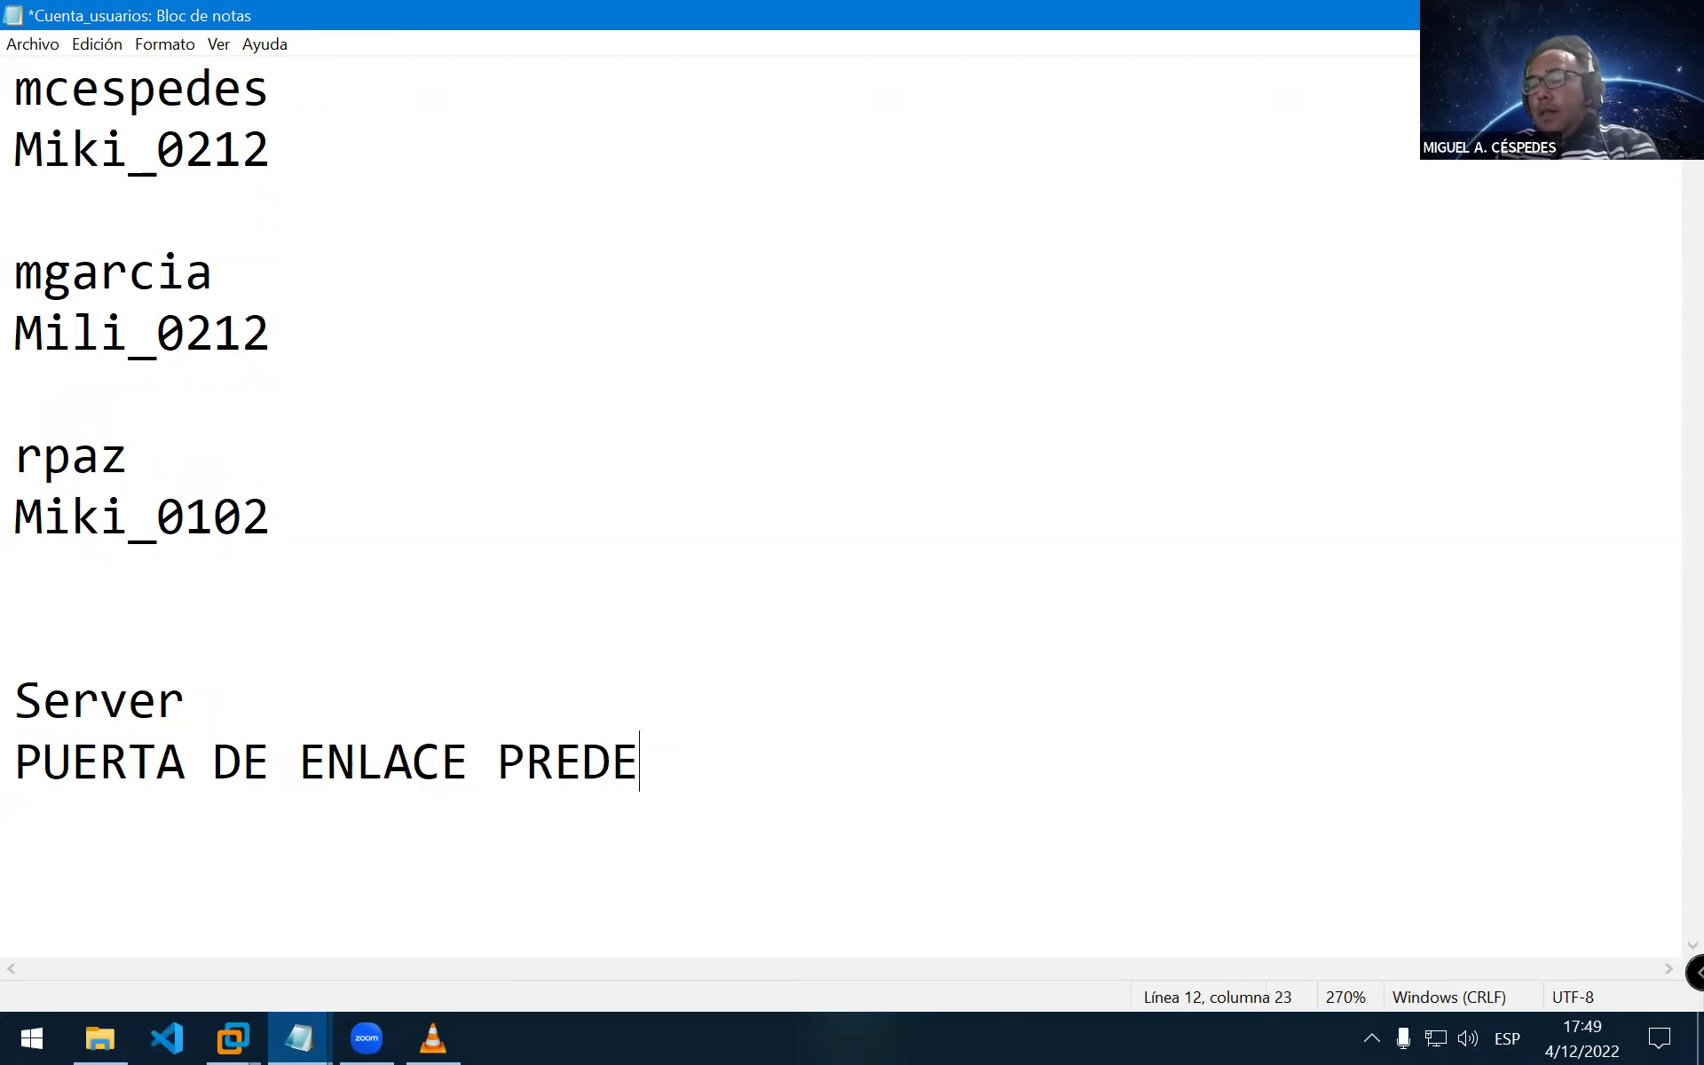
type("TERMINA")
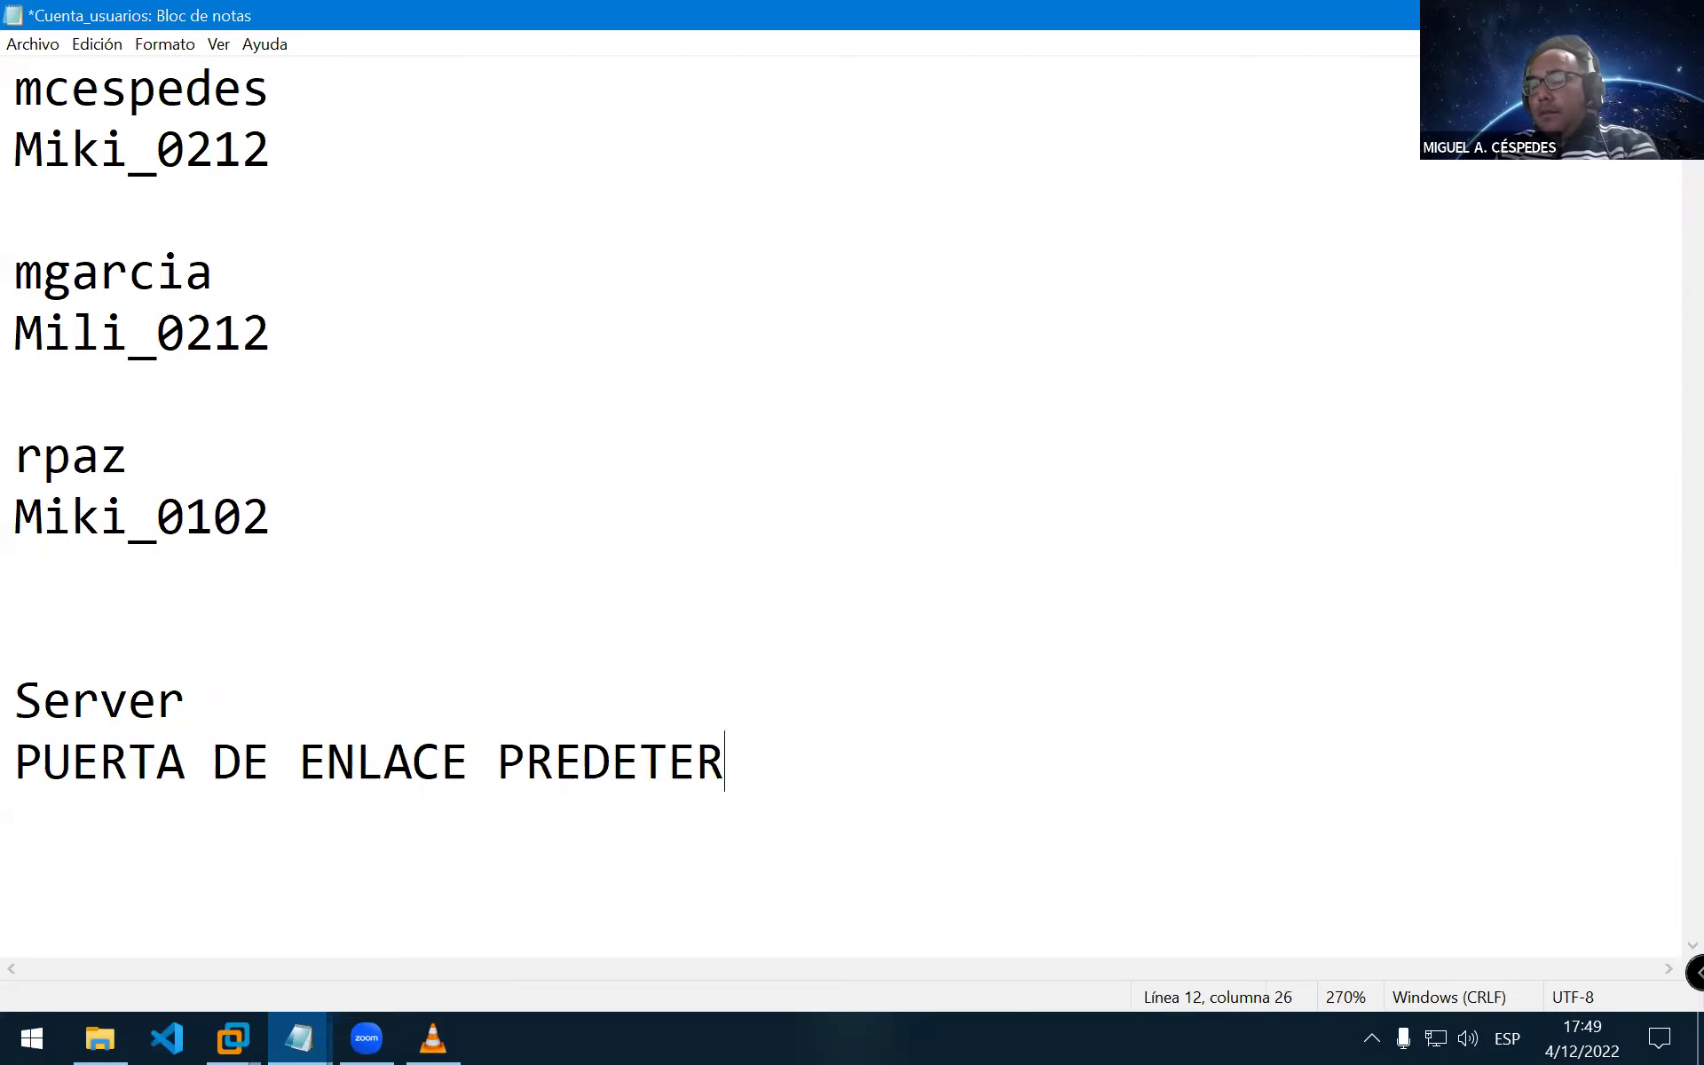
key("Return")
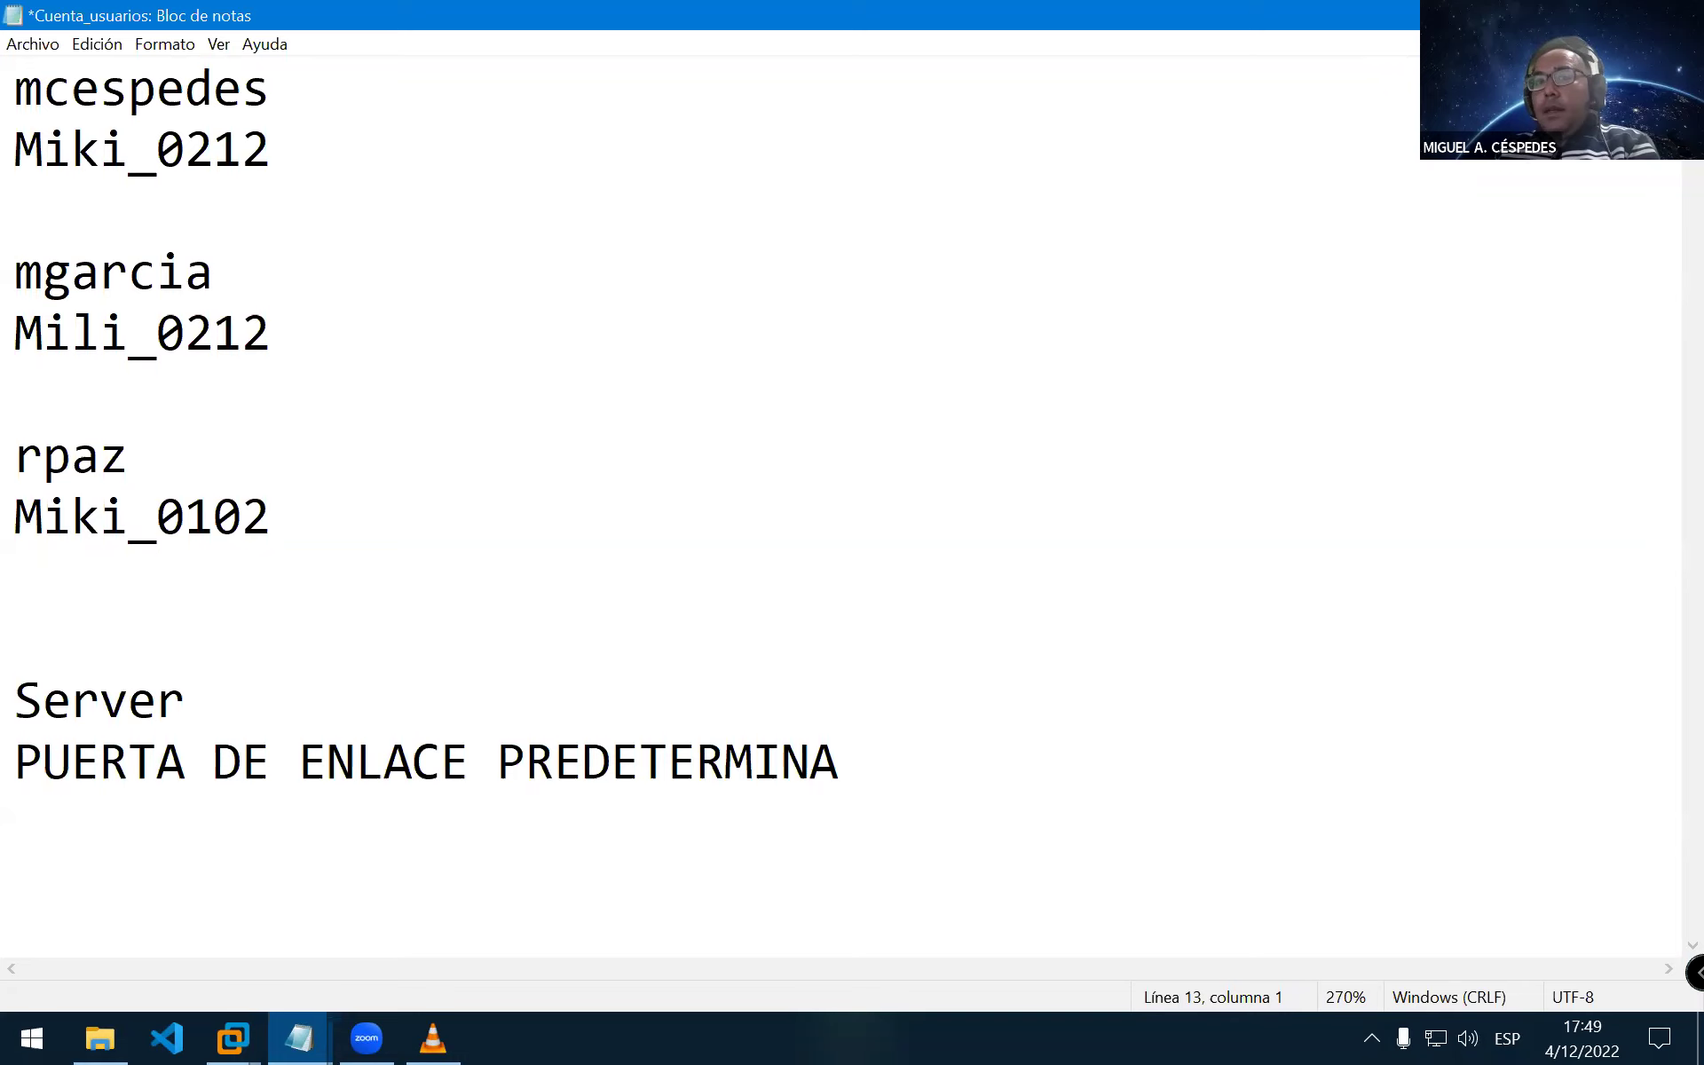
type("192.168.10.")
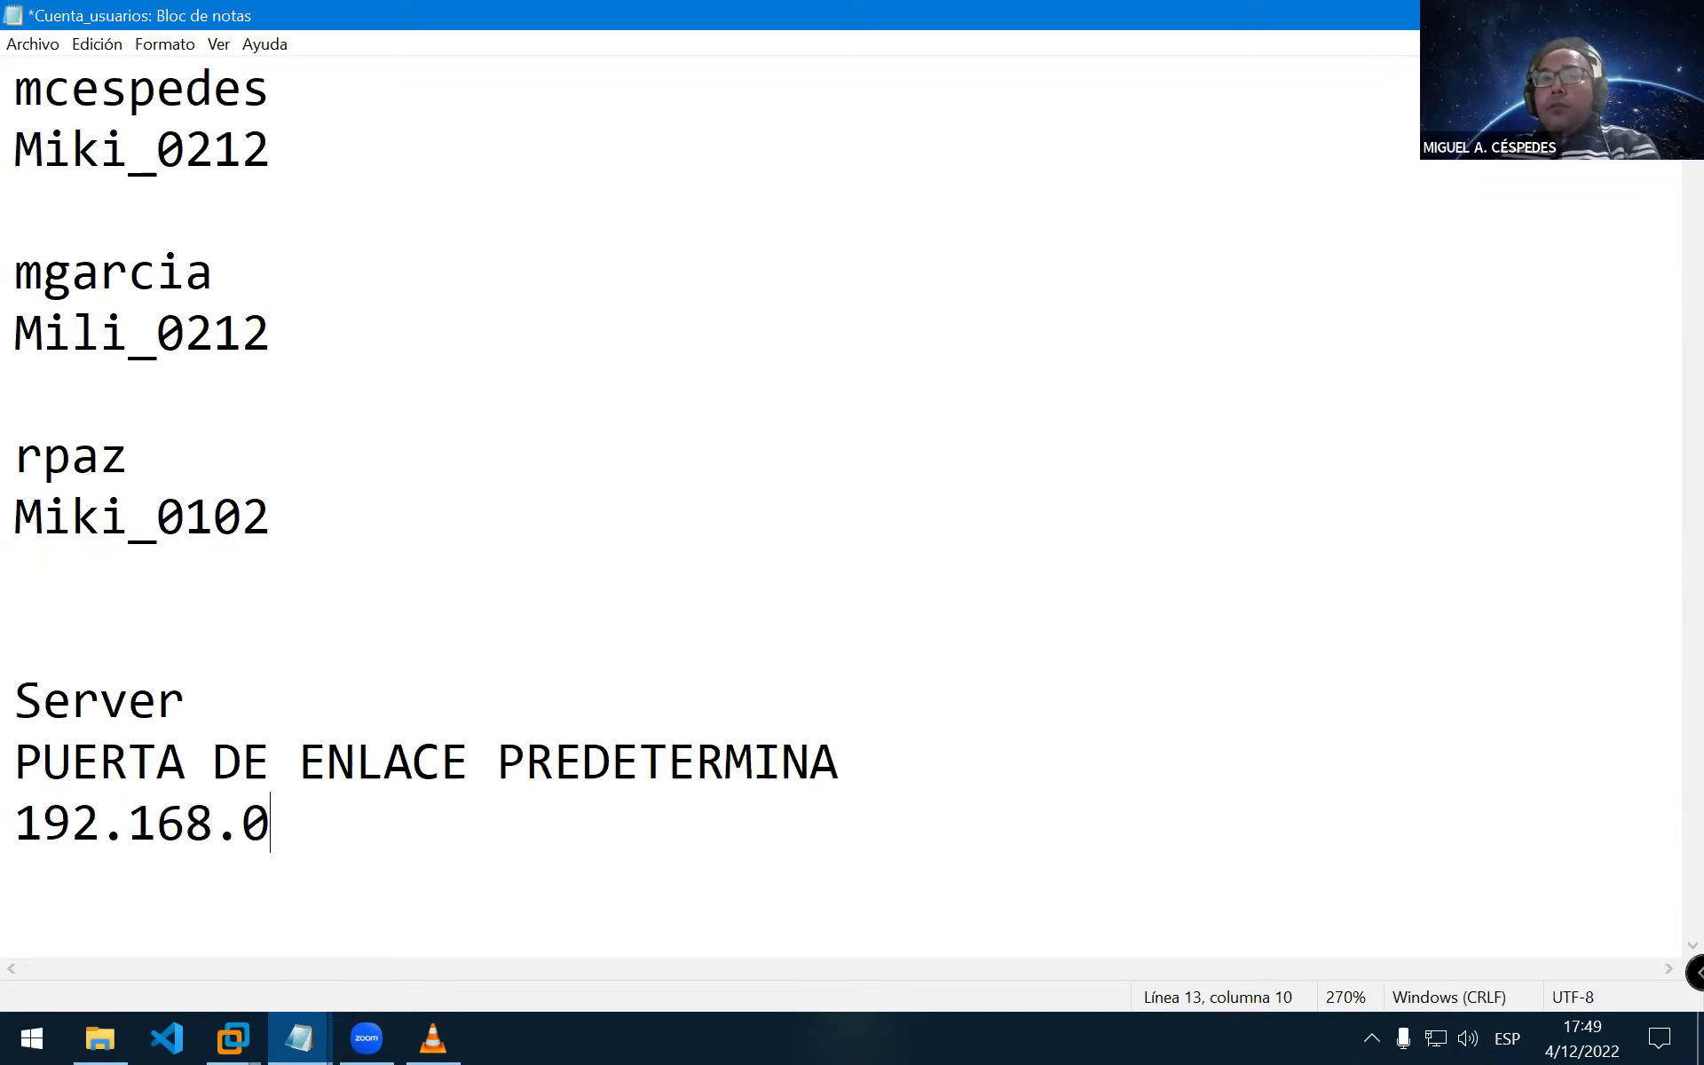
type("1")
key("Right")
type(".1")
key("Return")
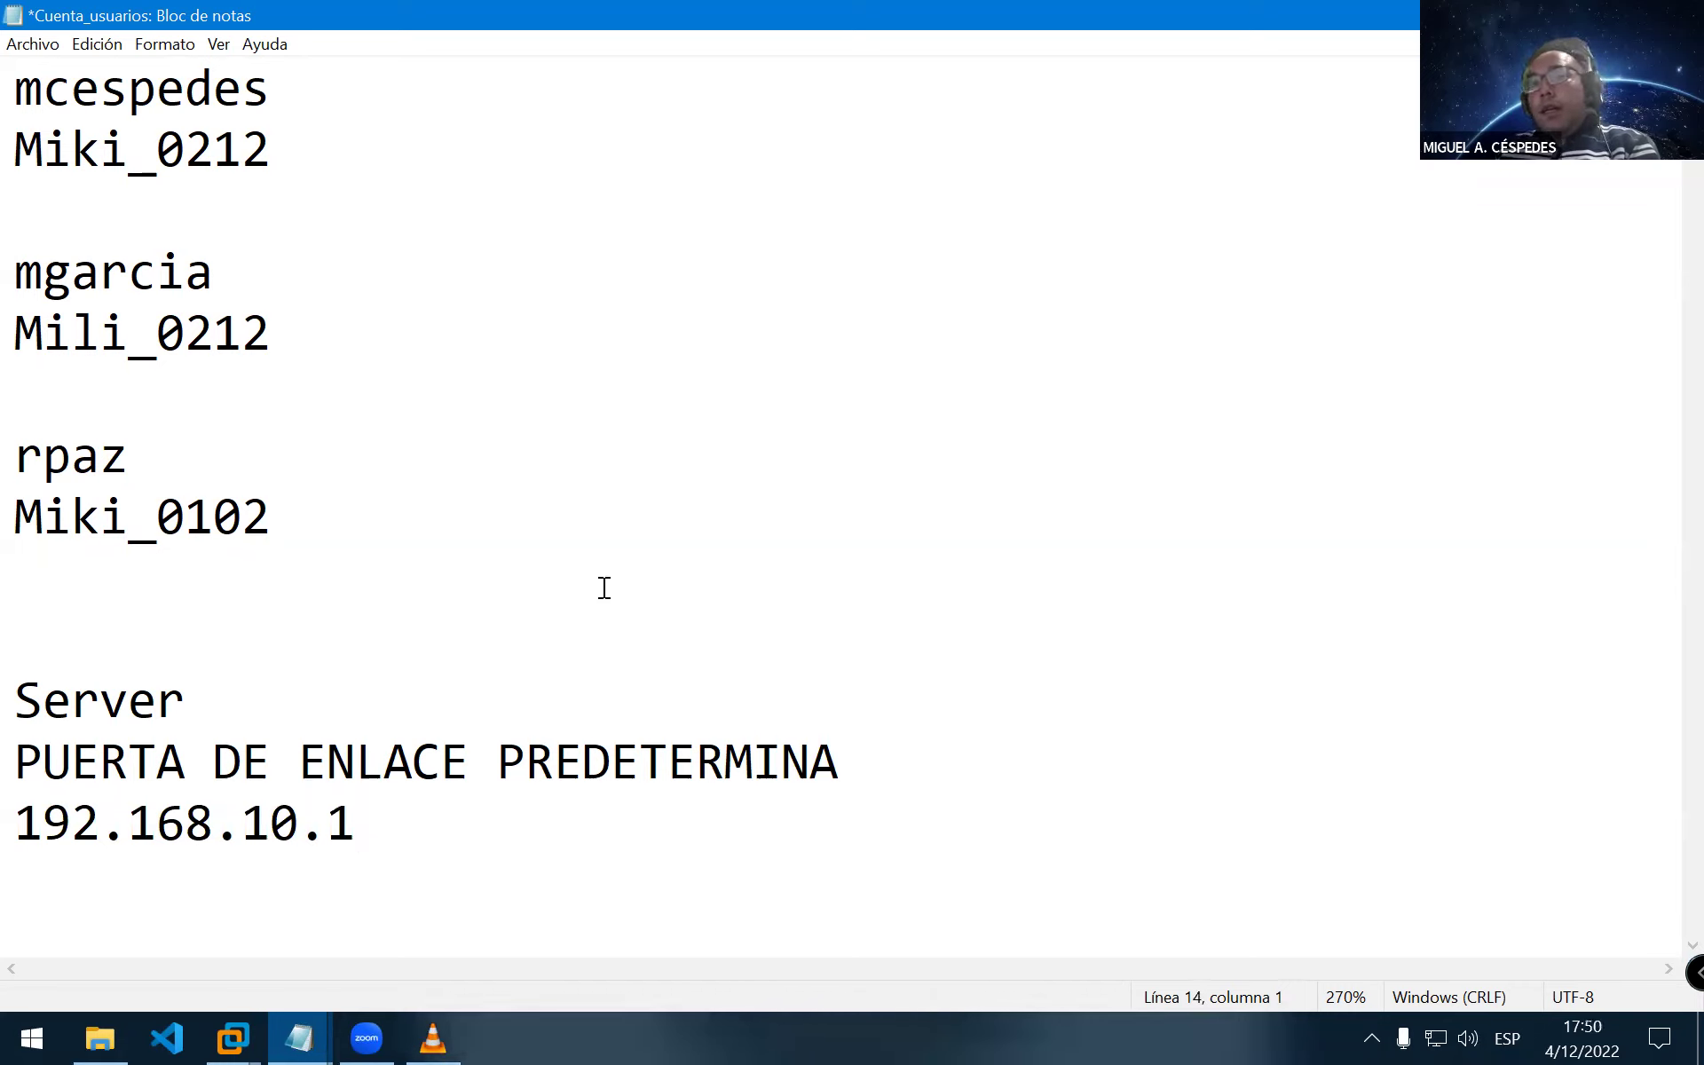
Add the line ASIGNACIÓN PC_SERVER with the address 192.168.10.10
type("ASIG")
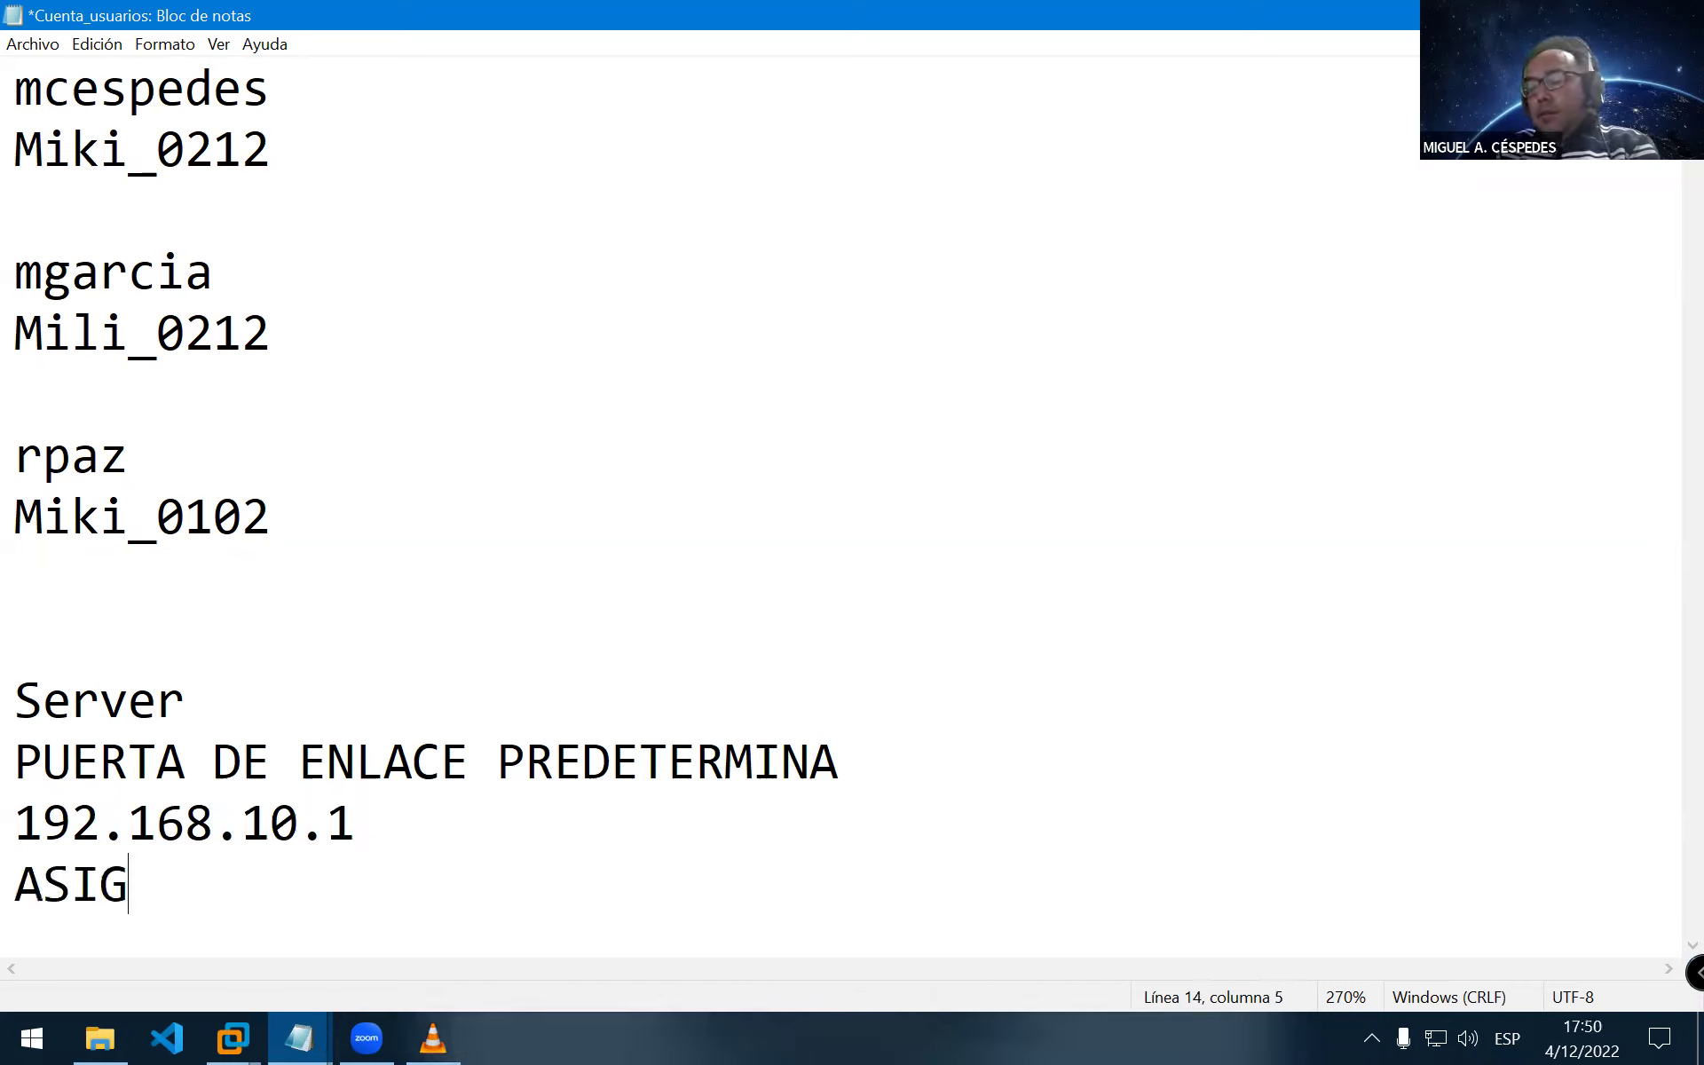
type("UNACIÓN")
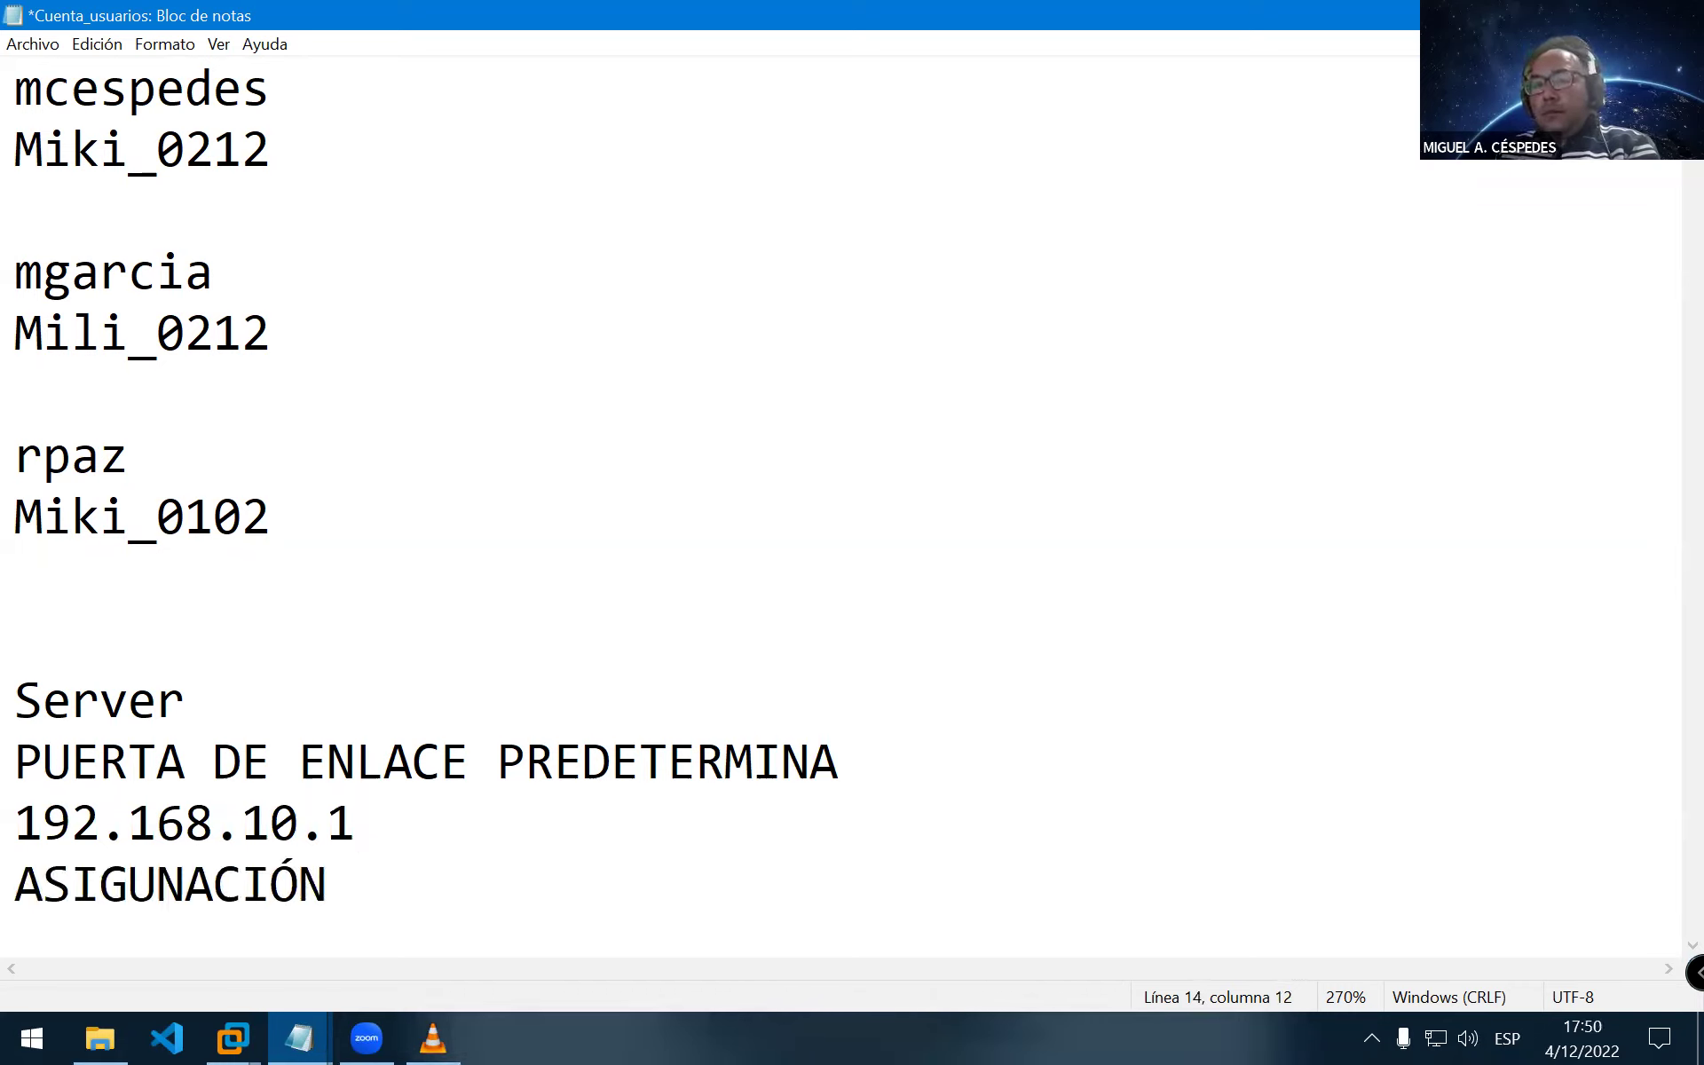
key("Left")
key("Left")
key("Left")
key("Delete")
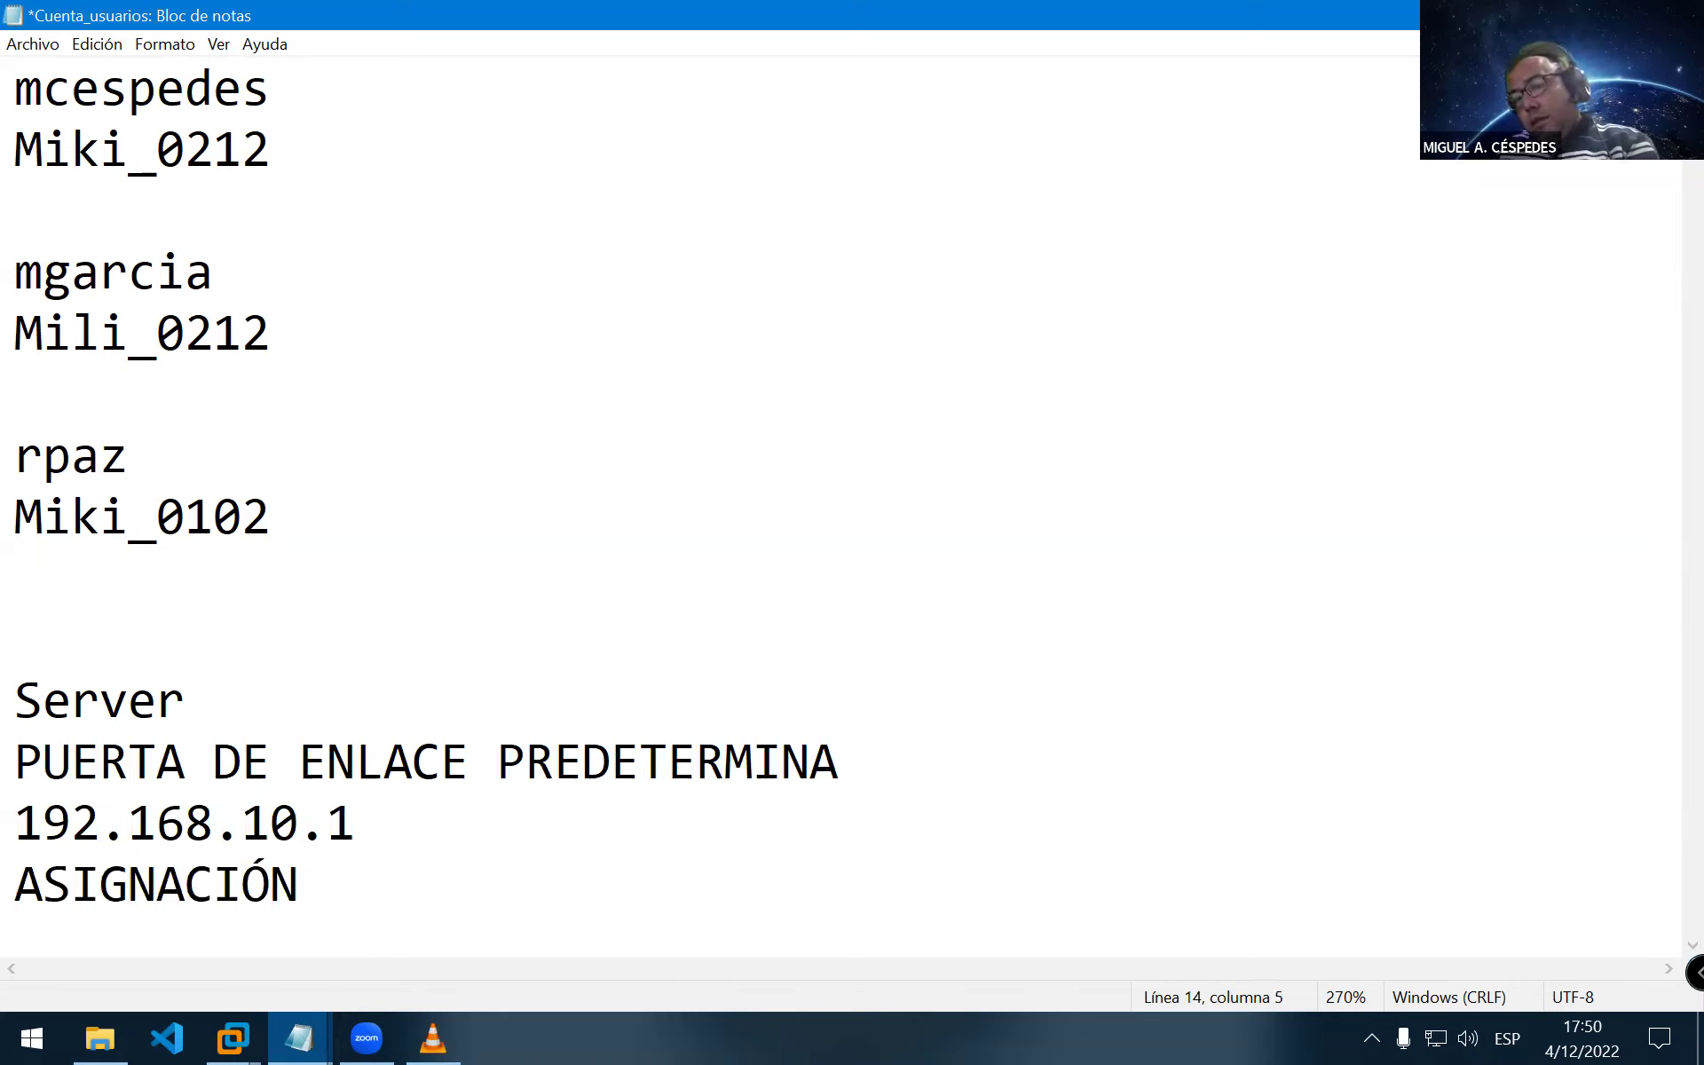
key("Right")
key("Right")
key("Right")
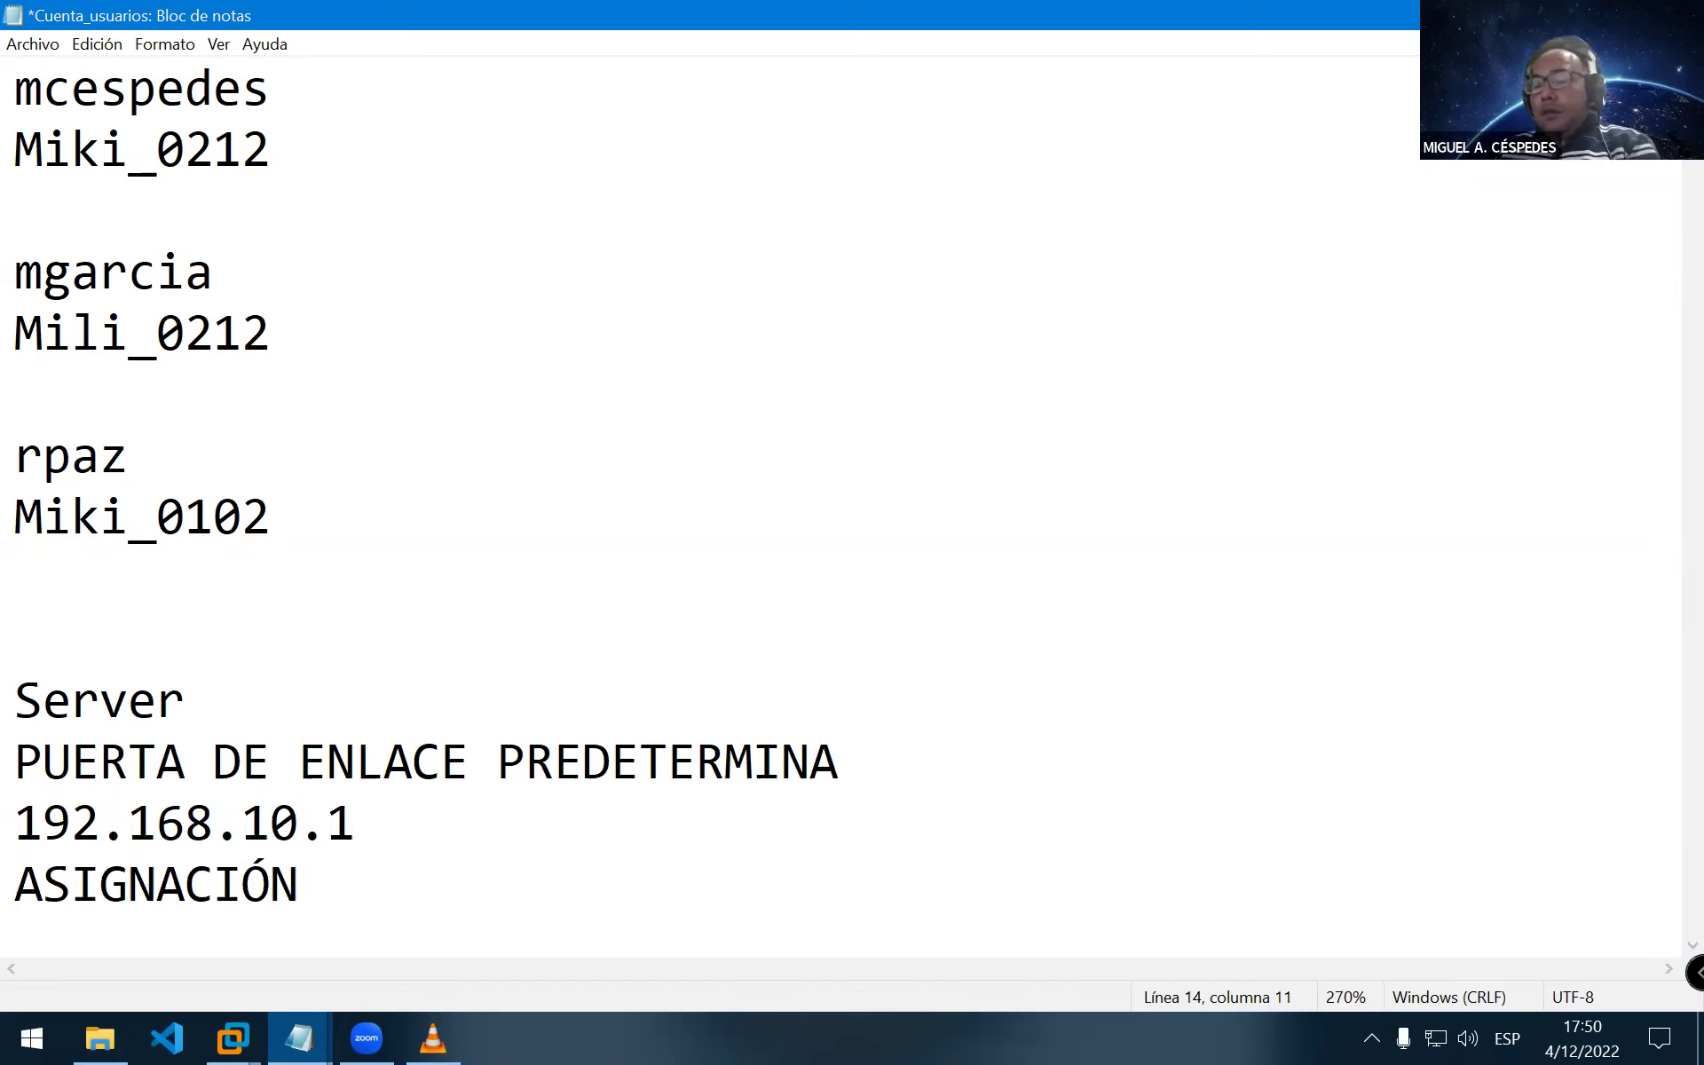
type("PC_SERVR")
key("BackSpace")
type("E")
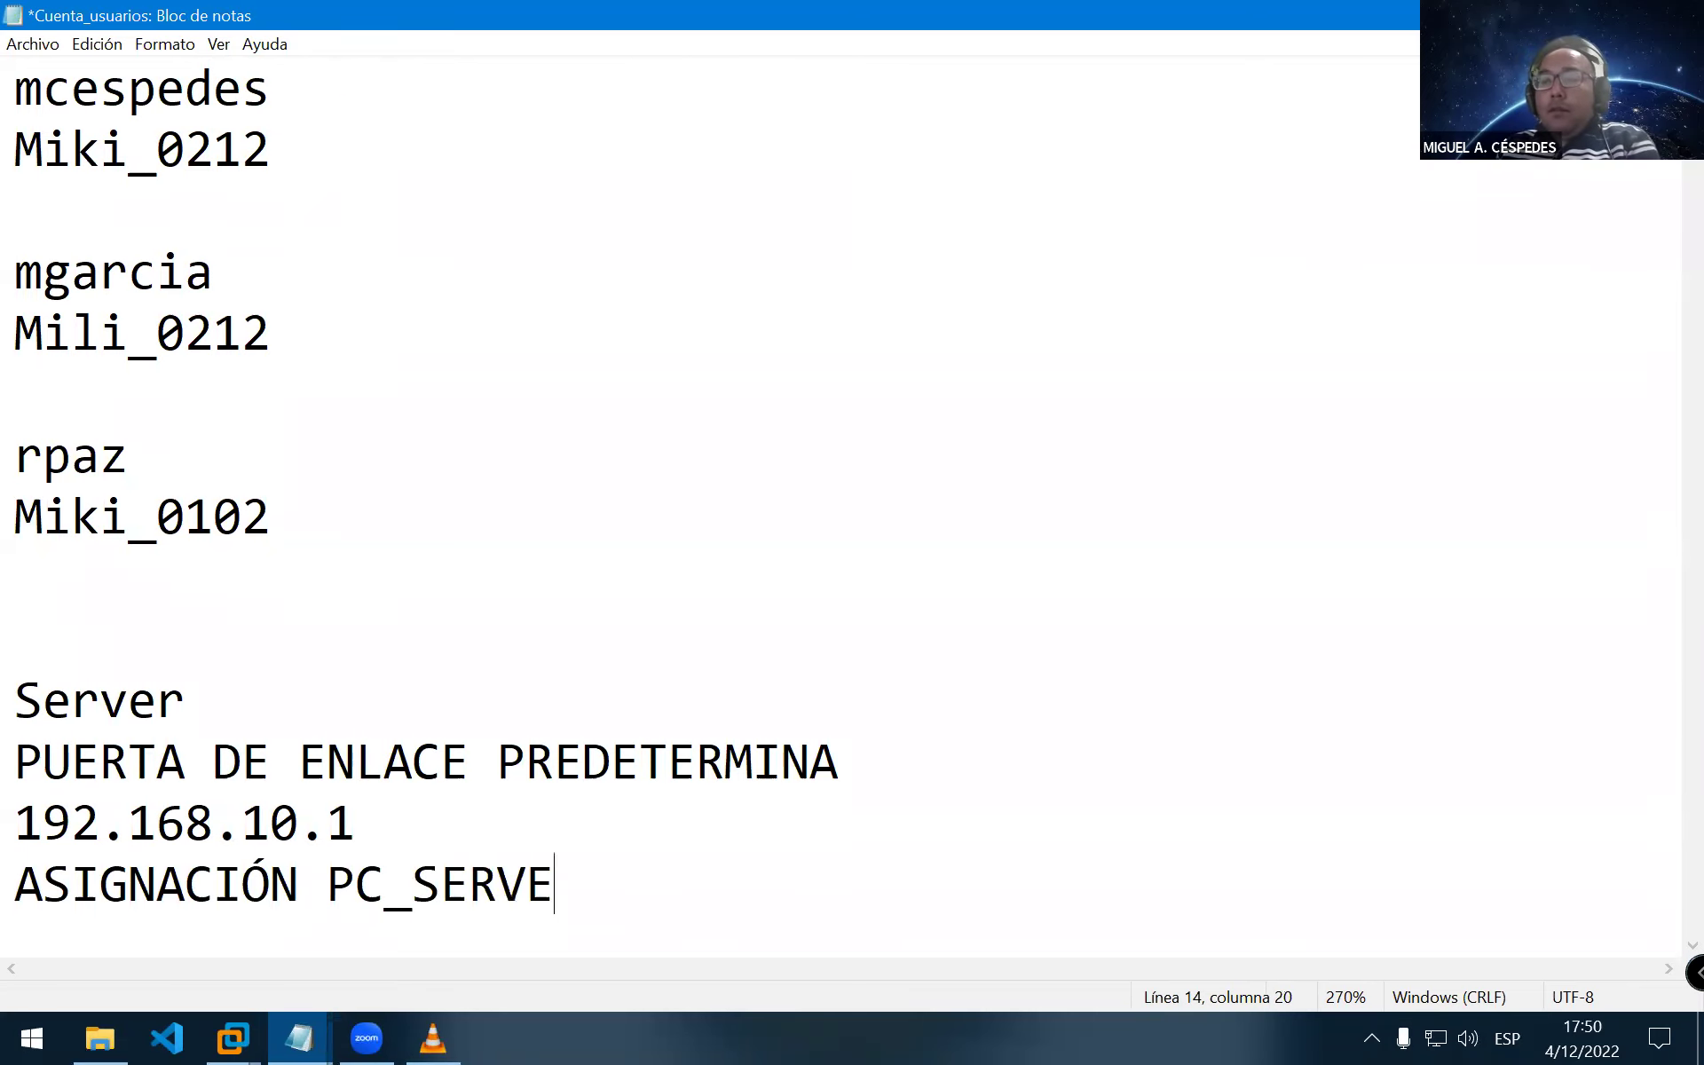
type("R")
key("Return")
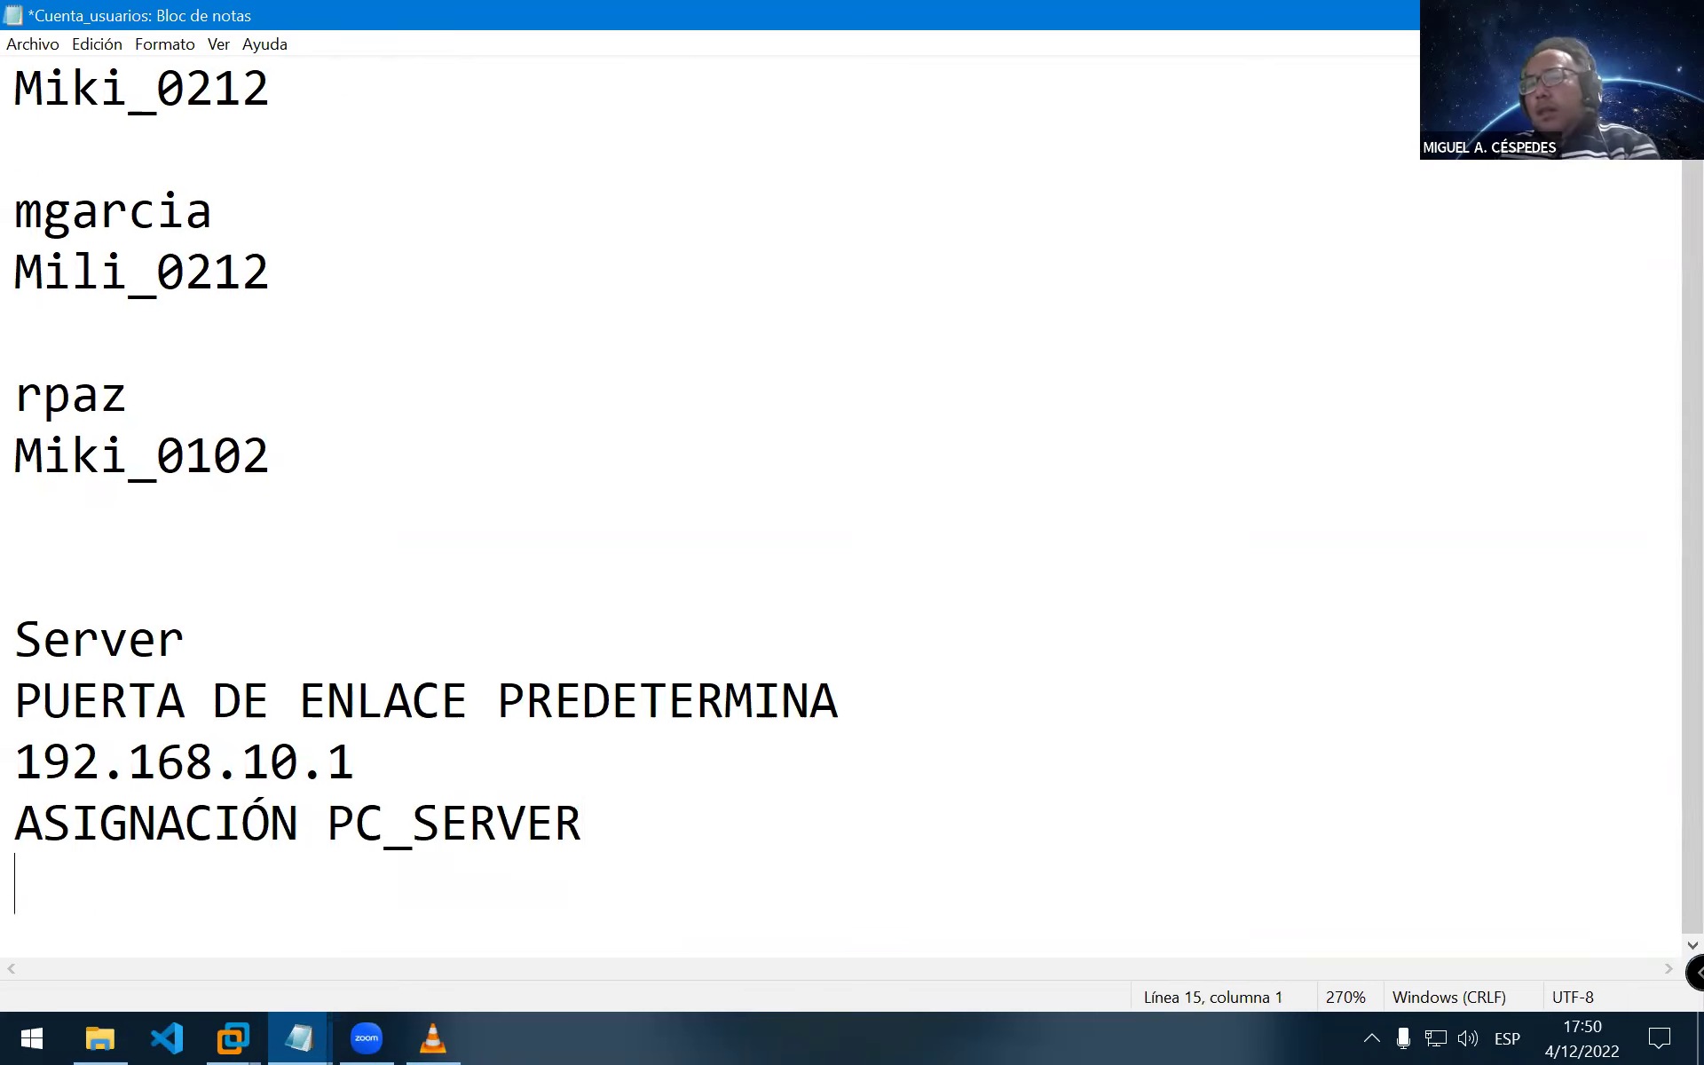
type("192.168.1")
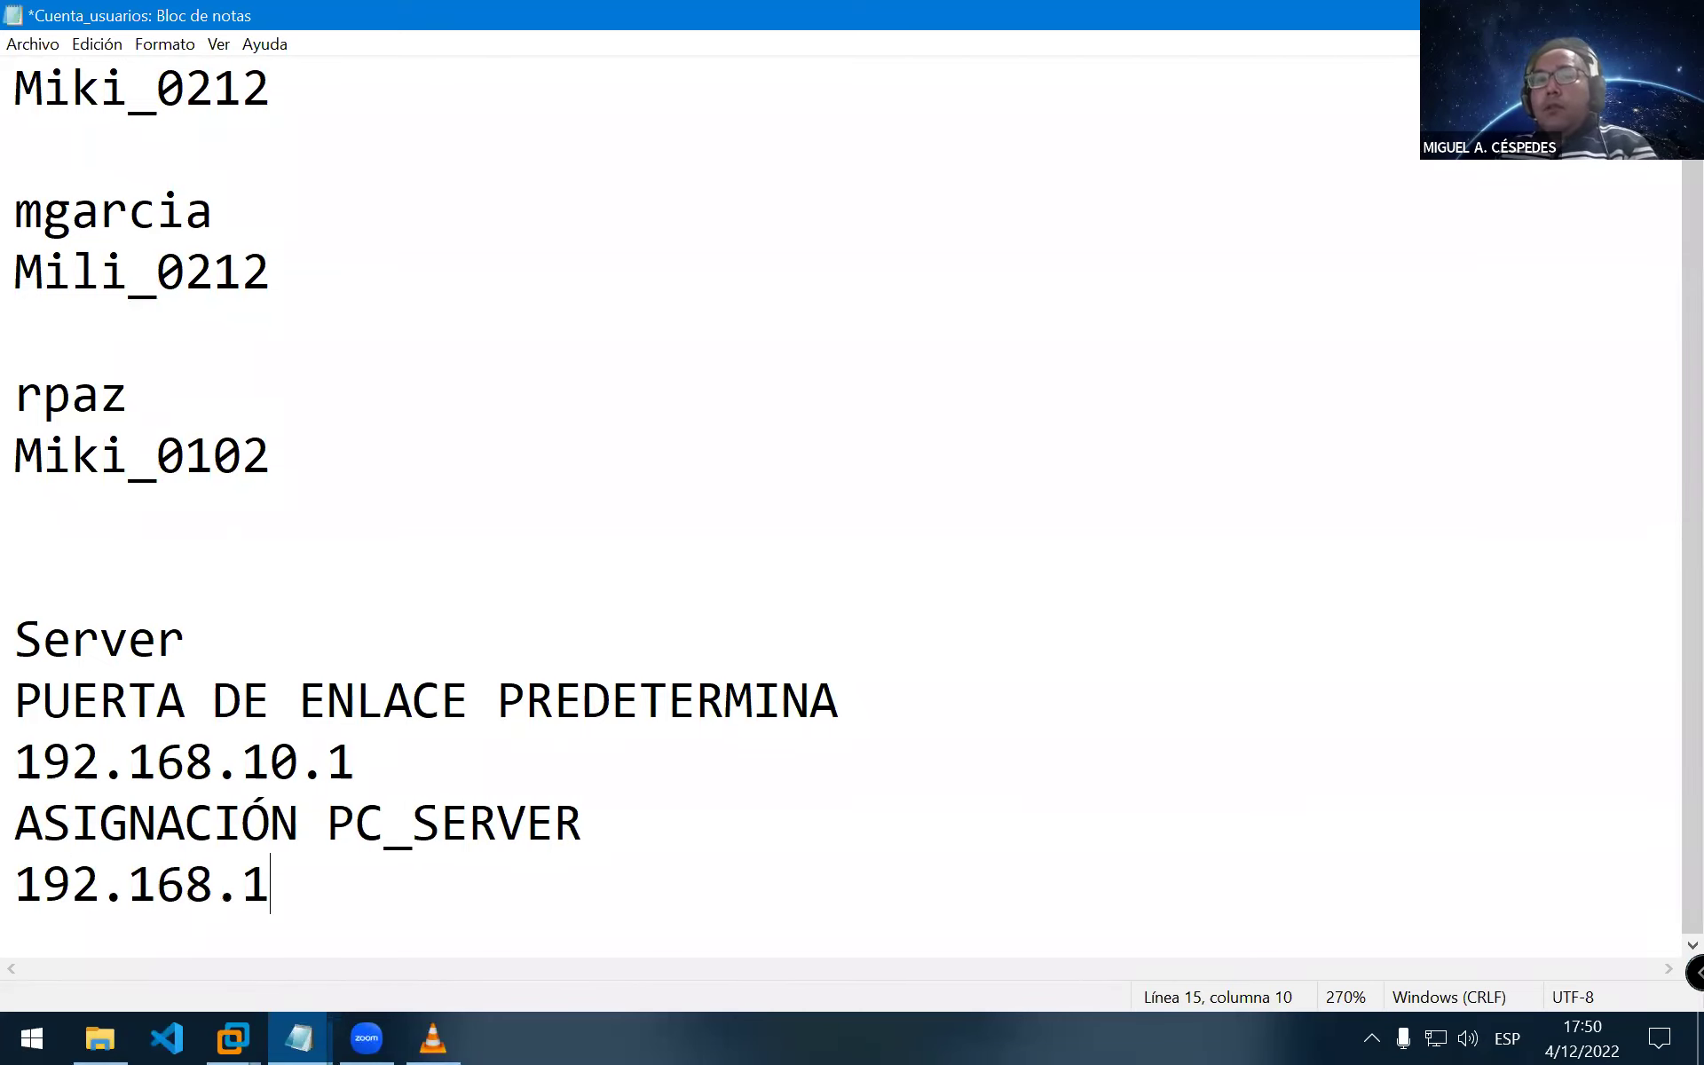
type("0.10")
key("Return")
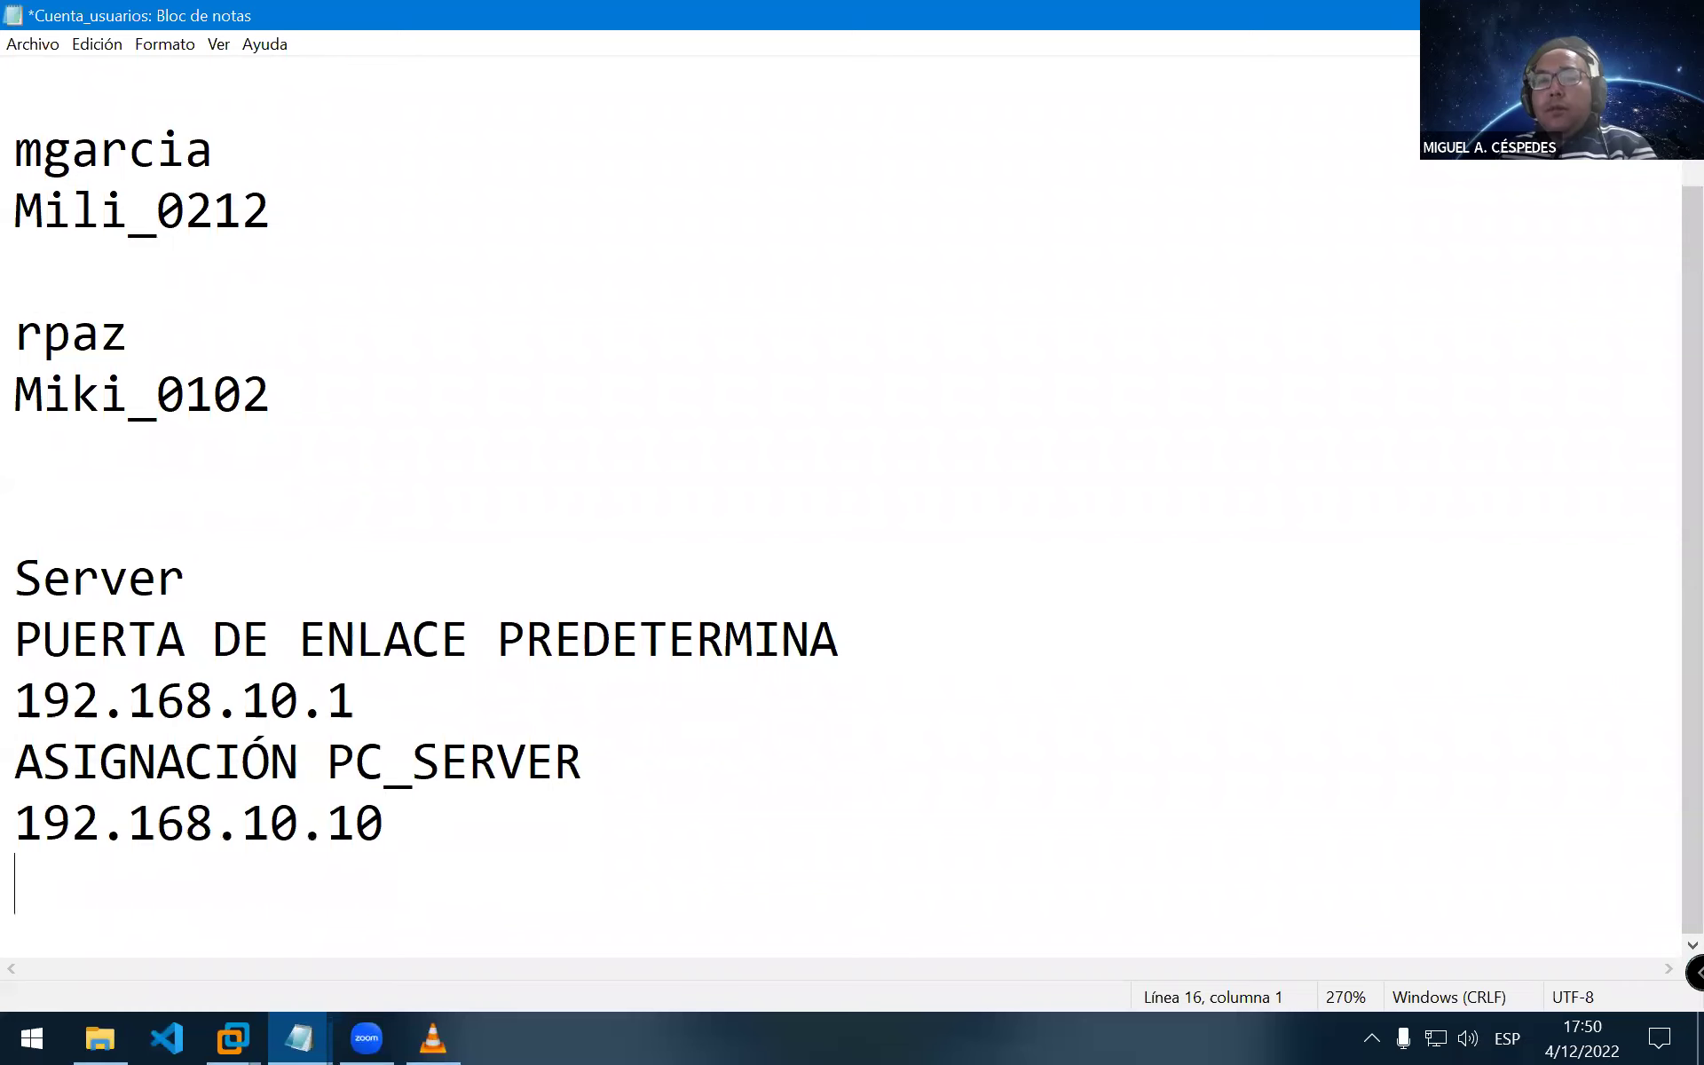
Add SERVIDOR_DNS with address 192.168.10.10 and save the notes
type("SER")
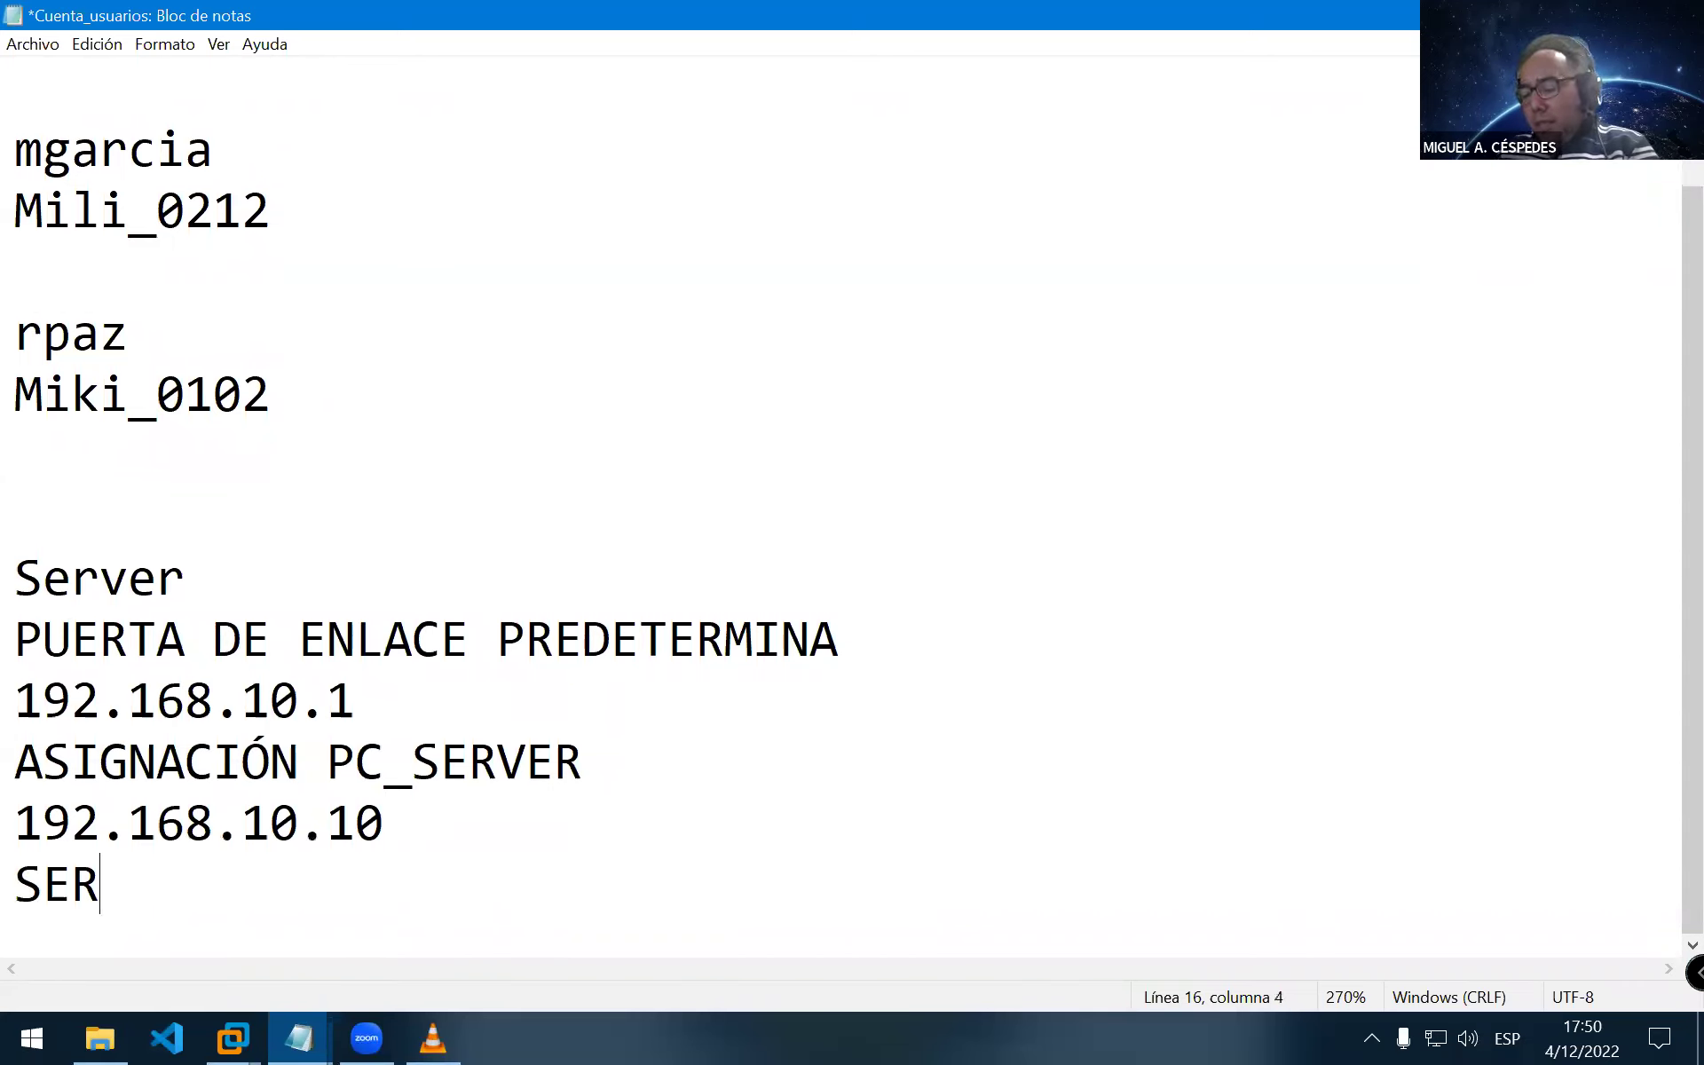
type("VI")
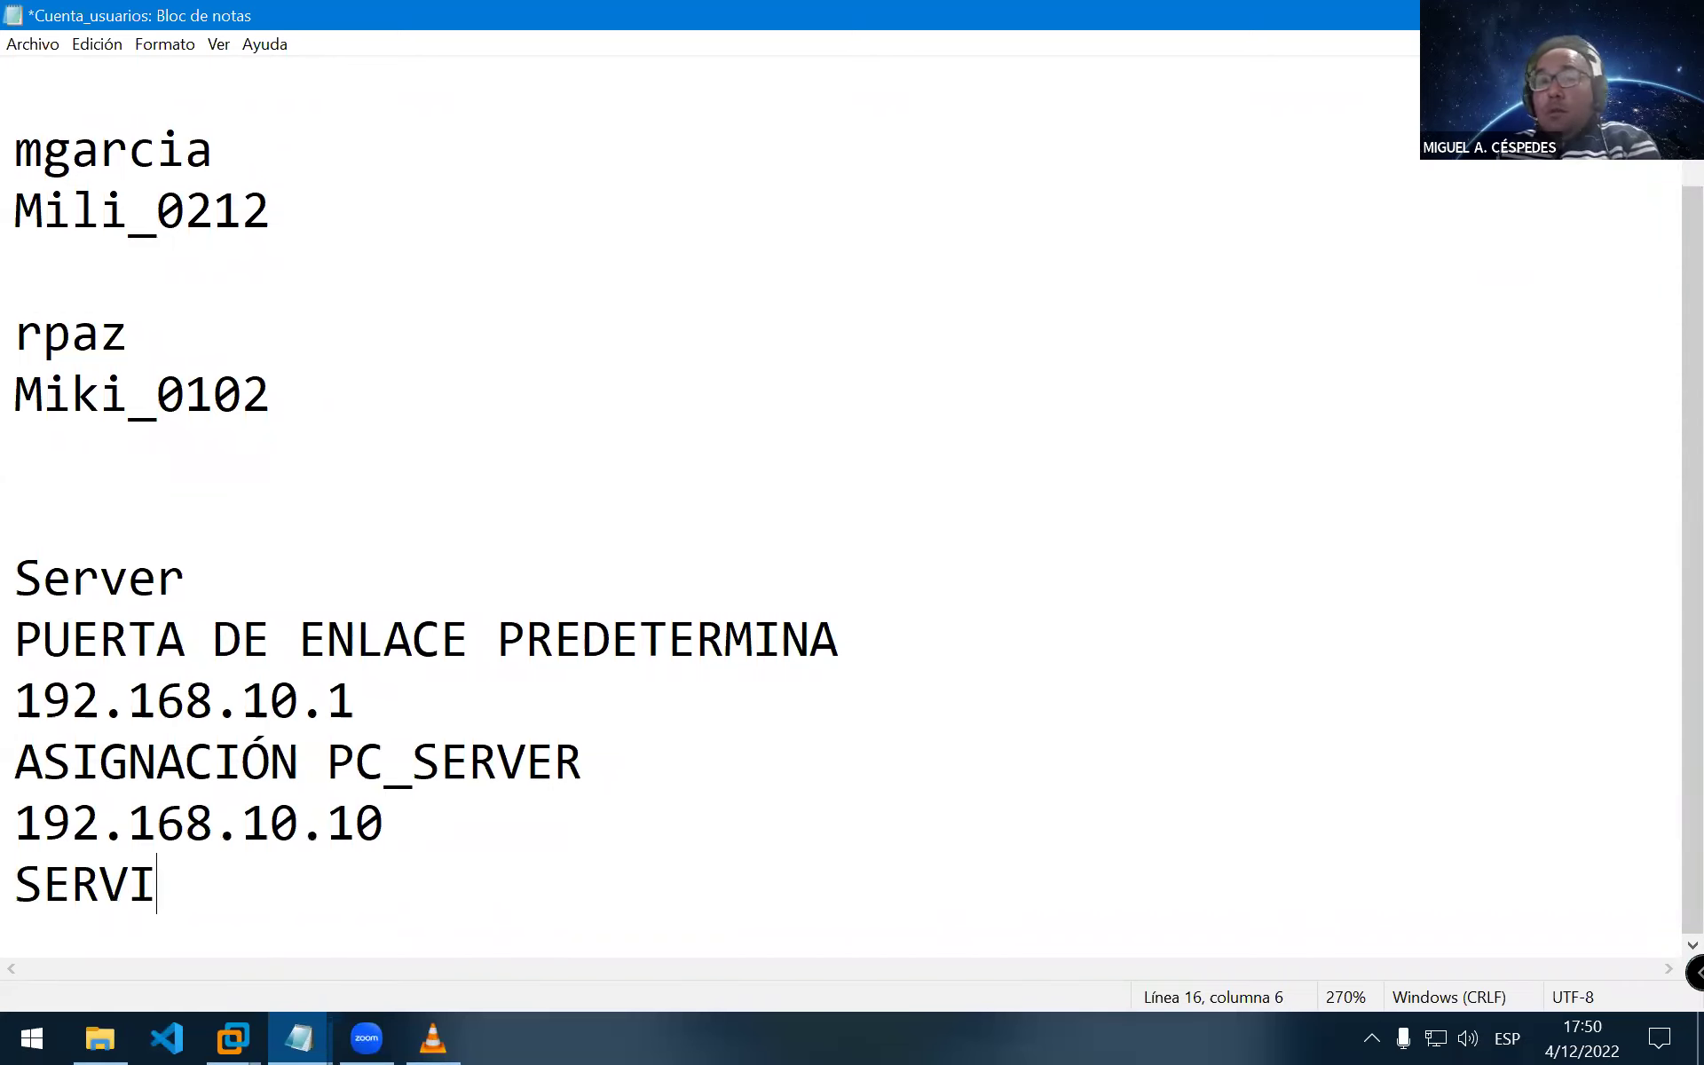
type("DOR_D")
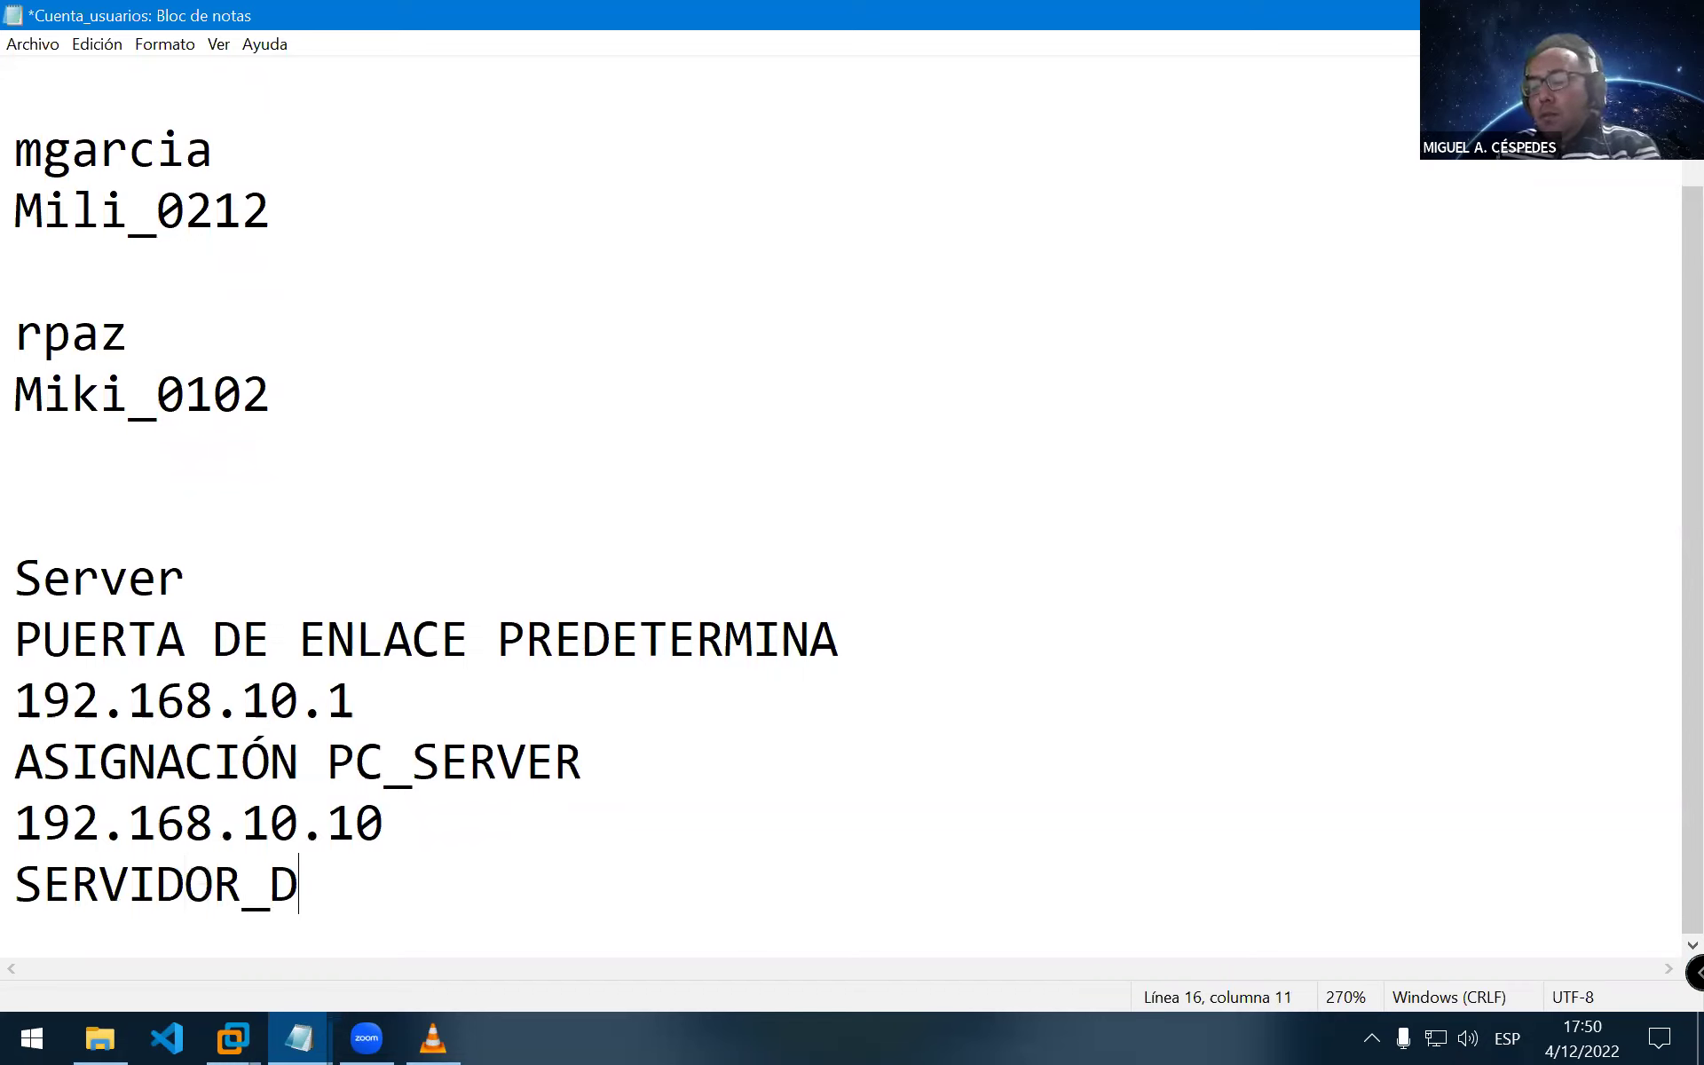
type("NS")
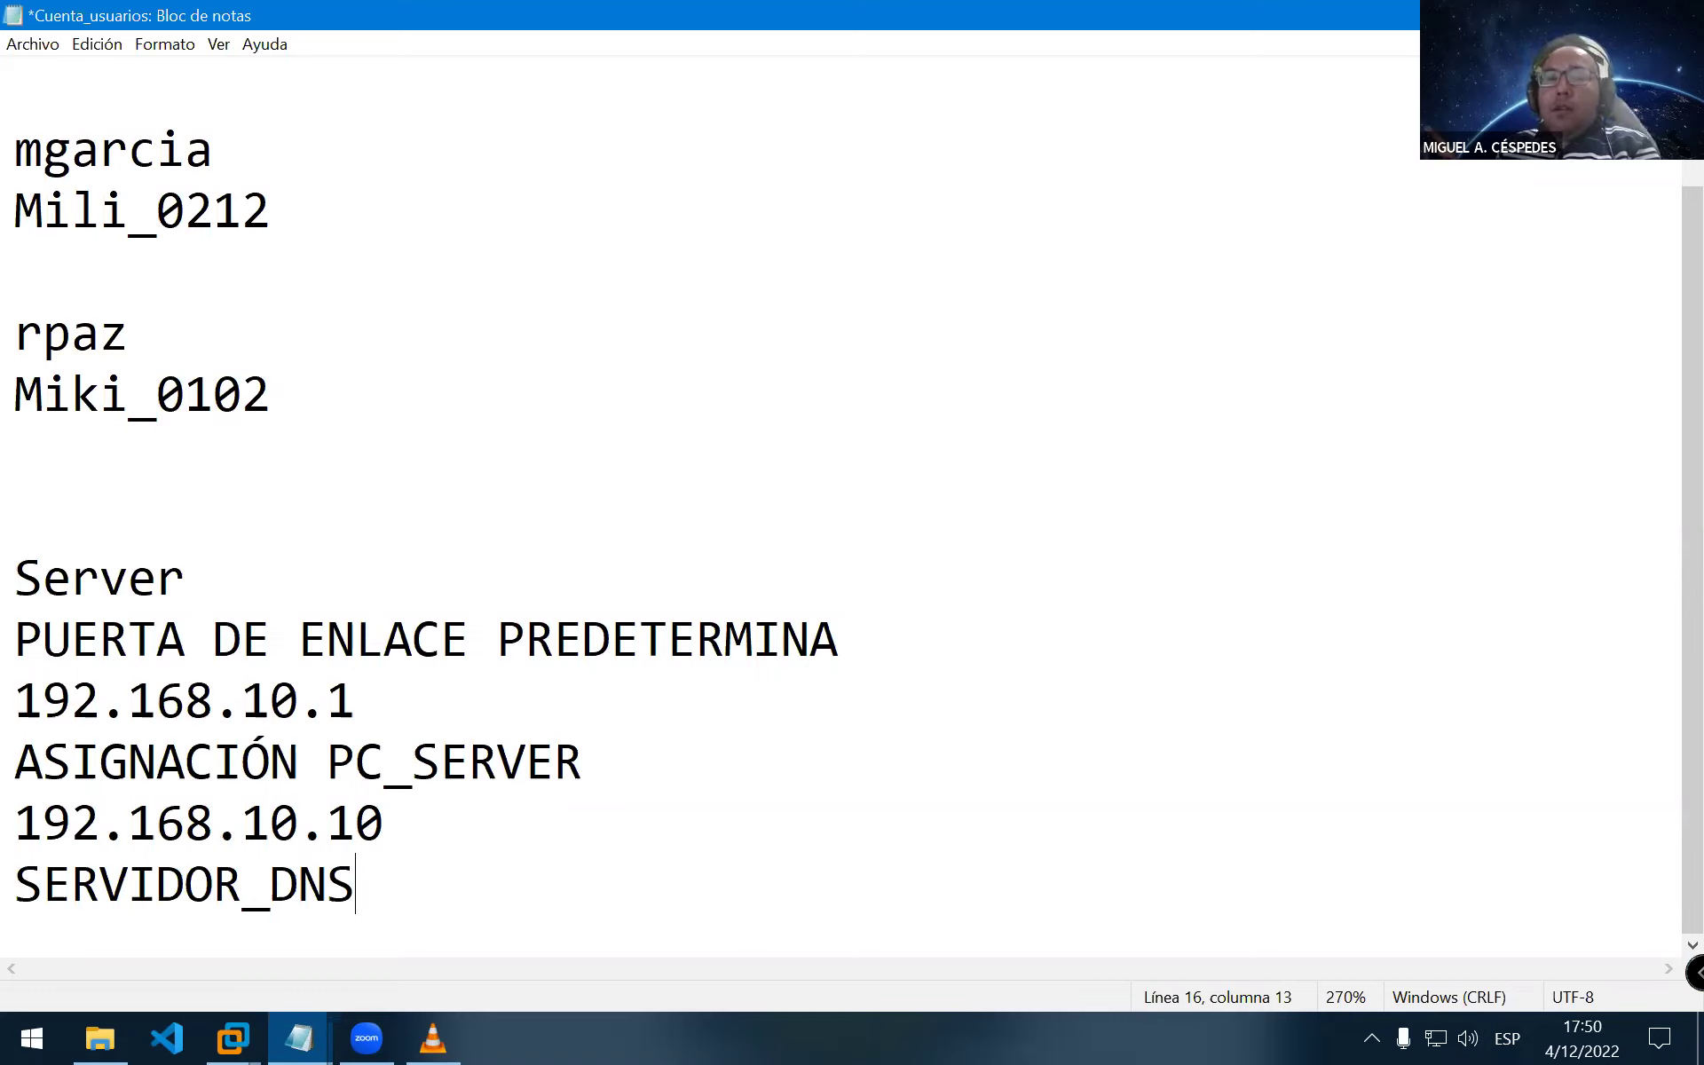
key("Return")
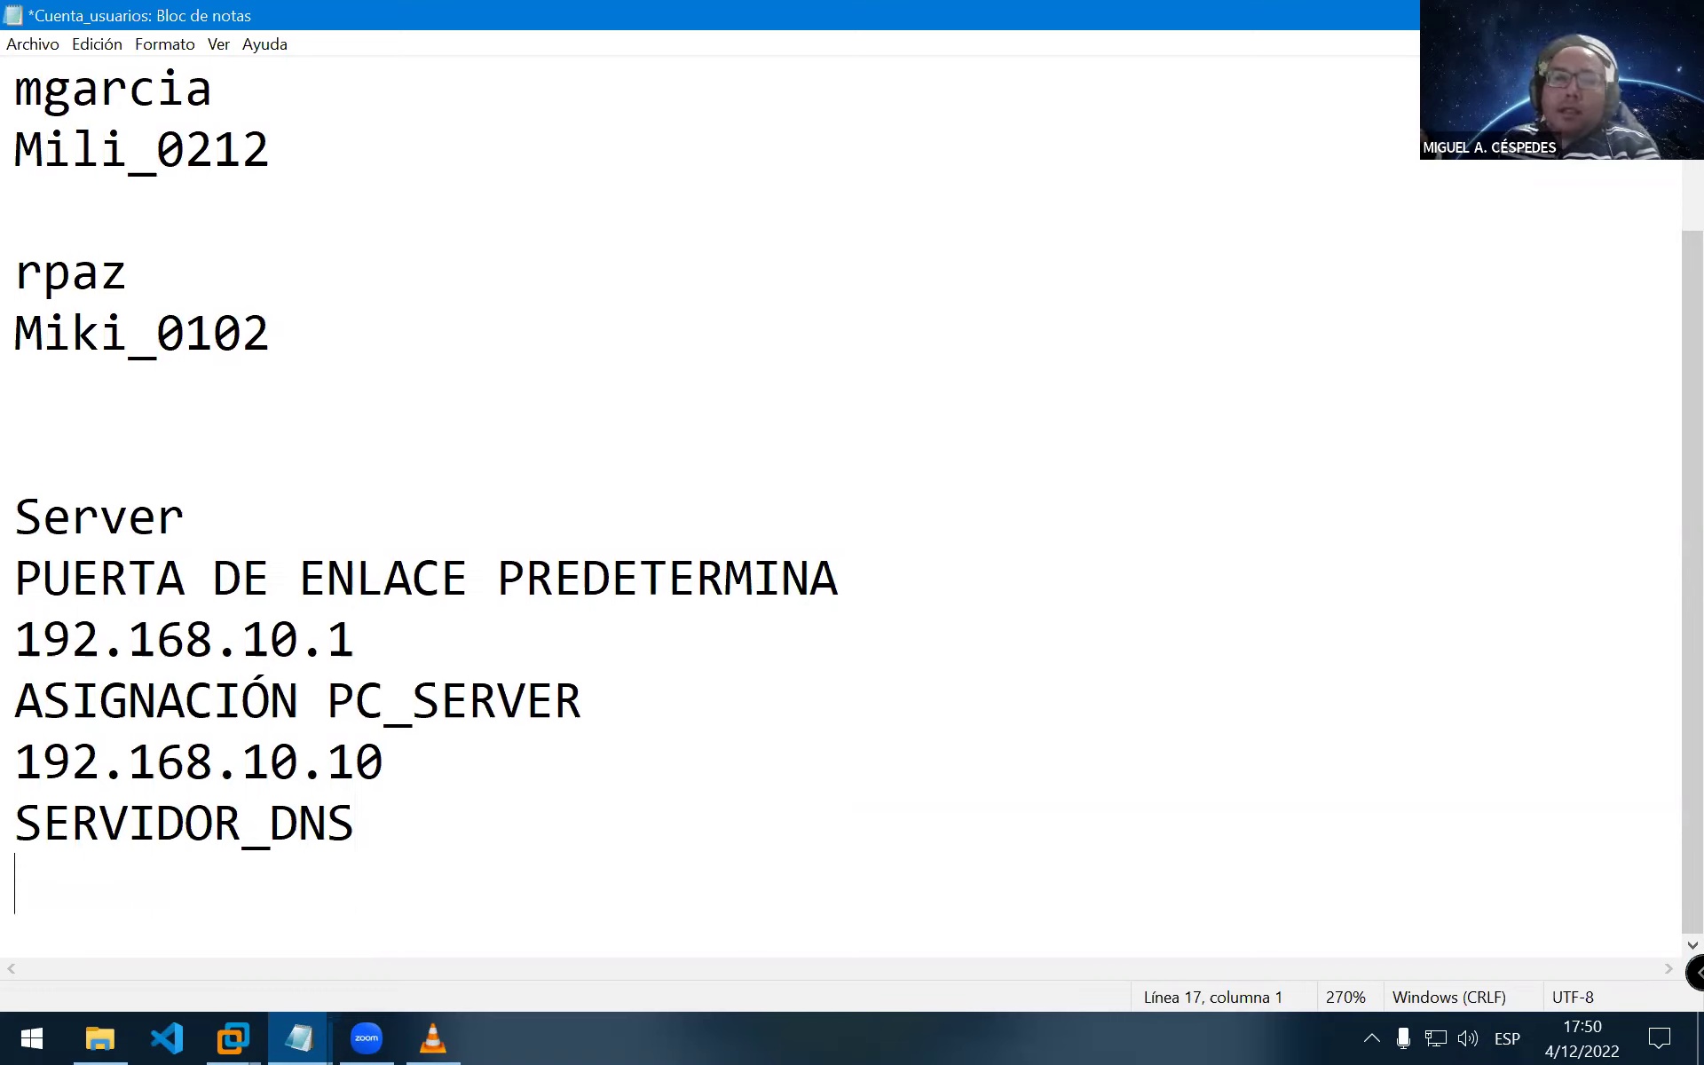
type("4*")
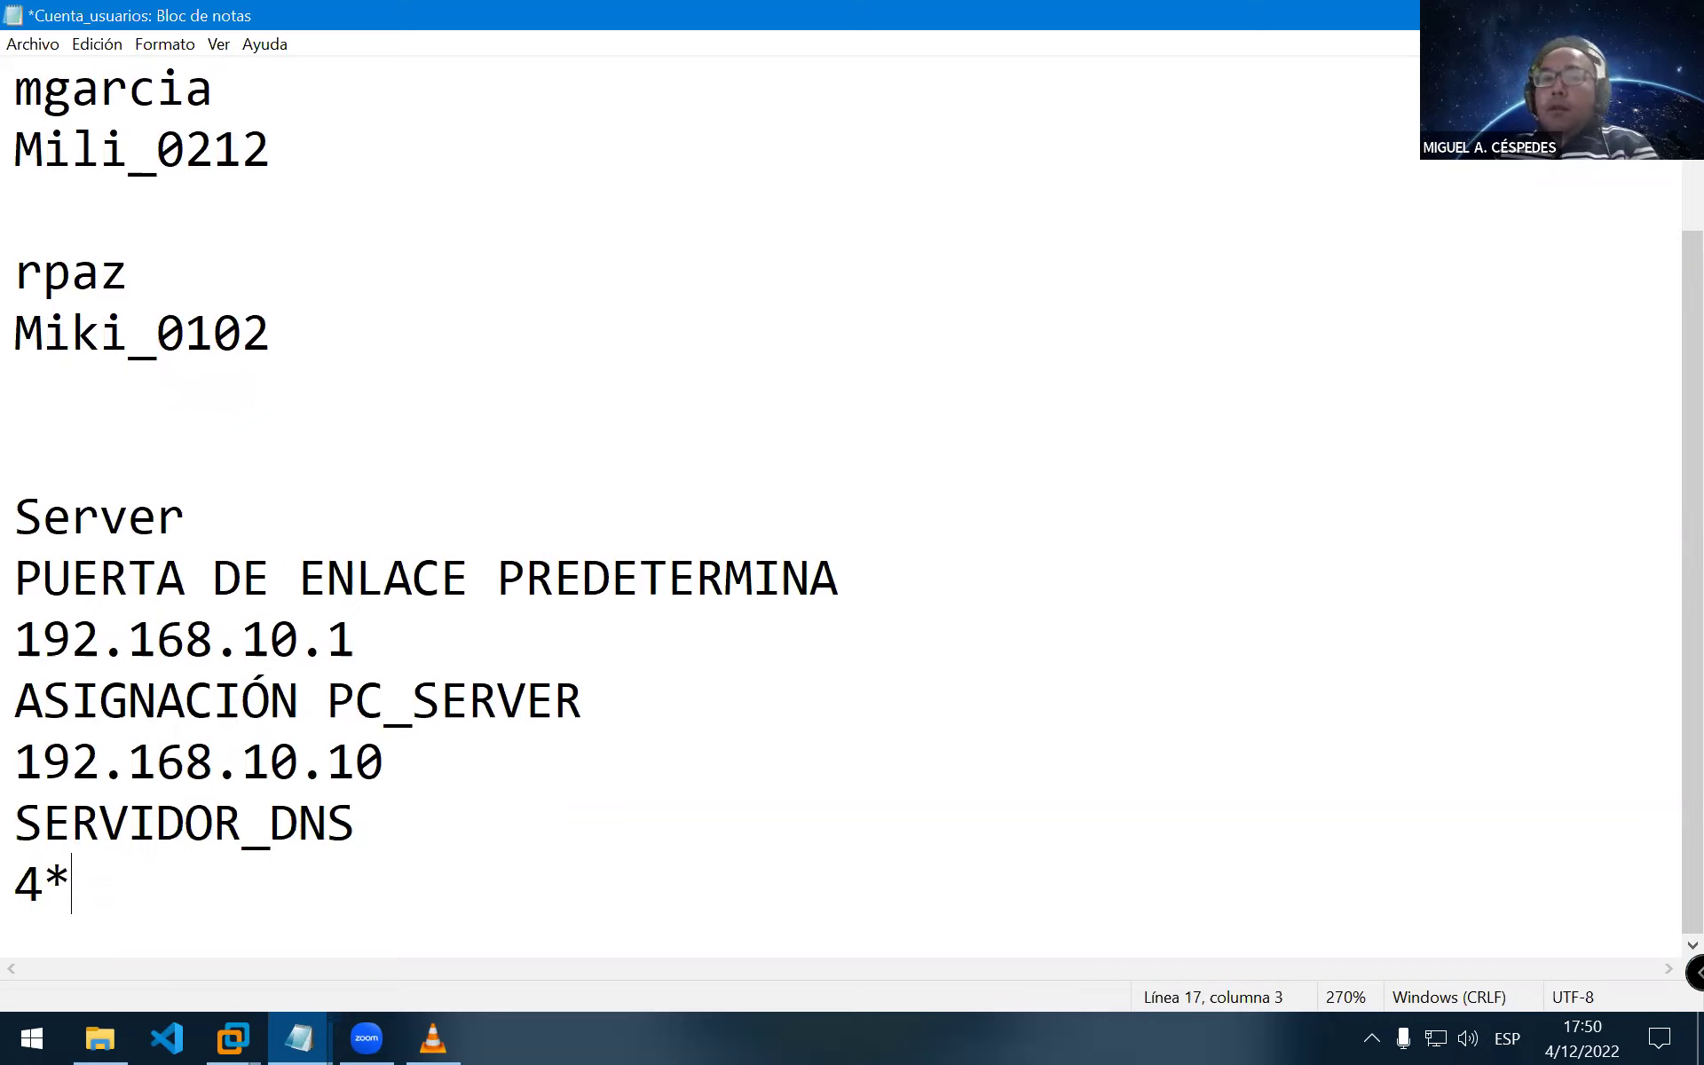
key("BackSpace")
key("BackSpace")
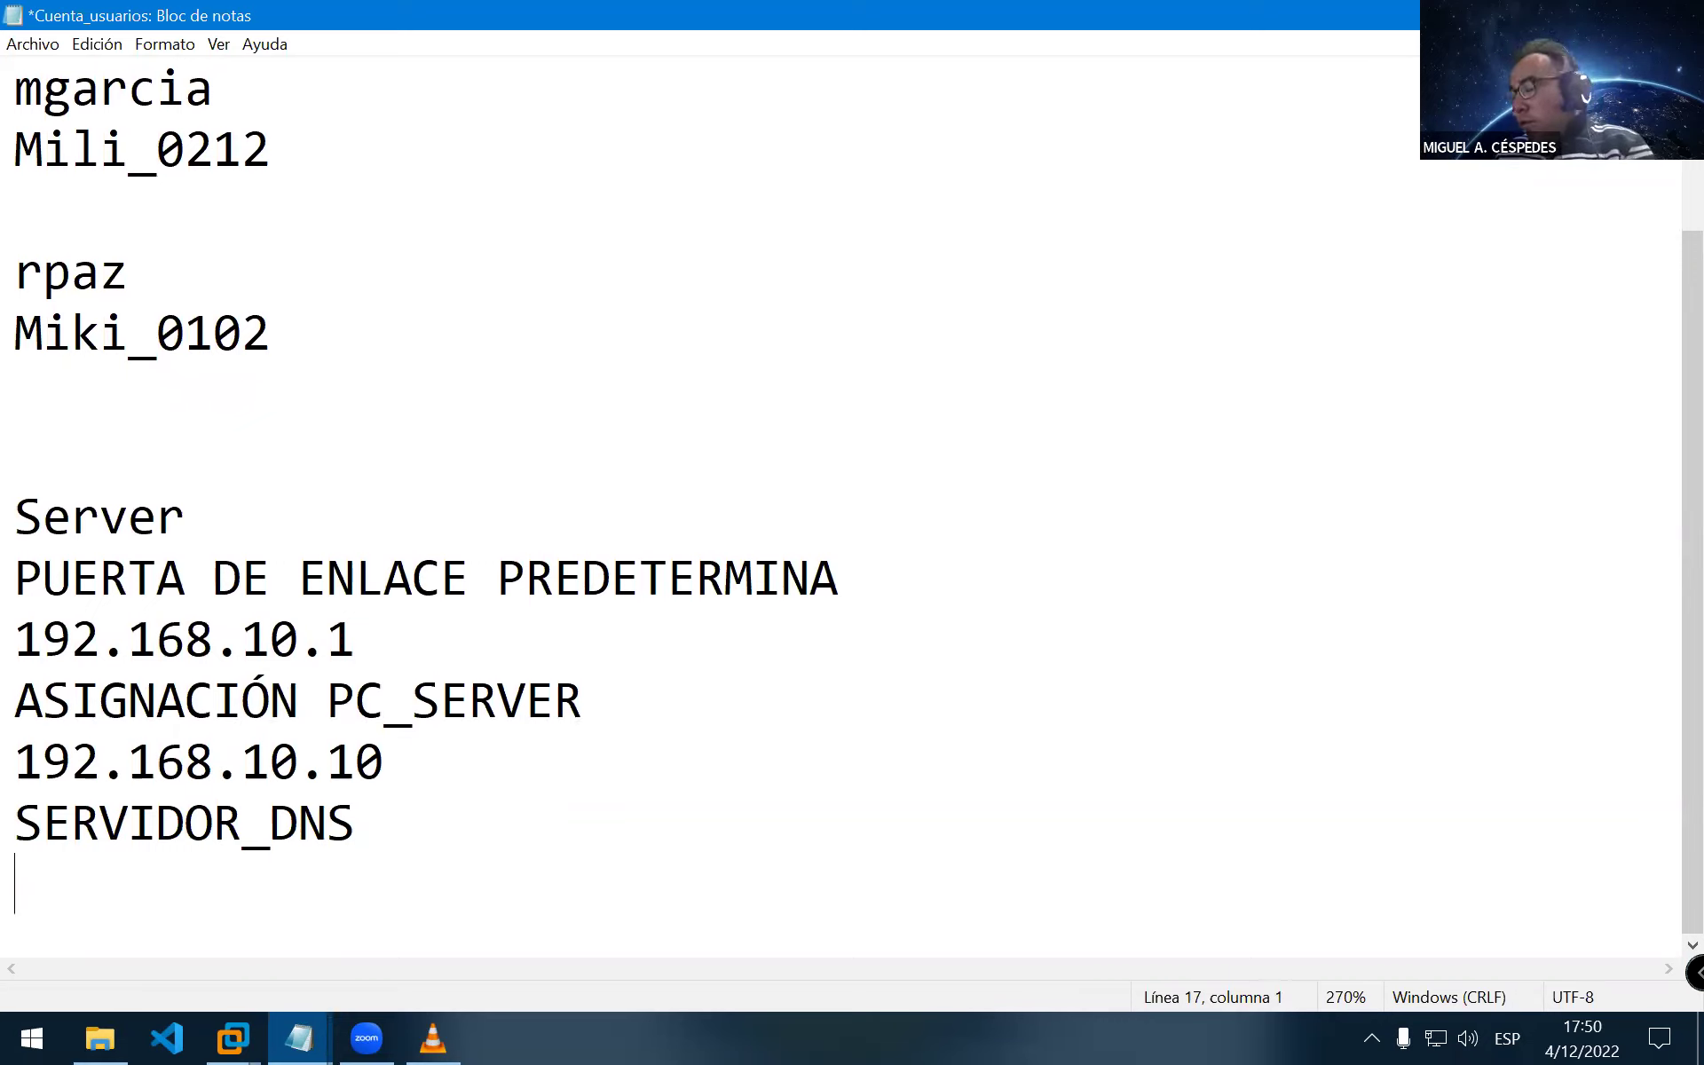
type("192.168.10.10")
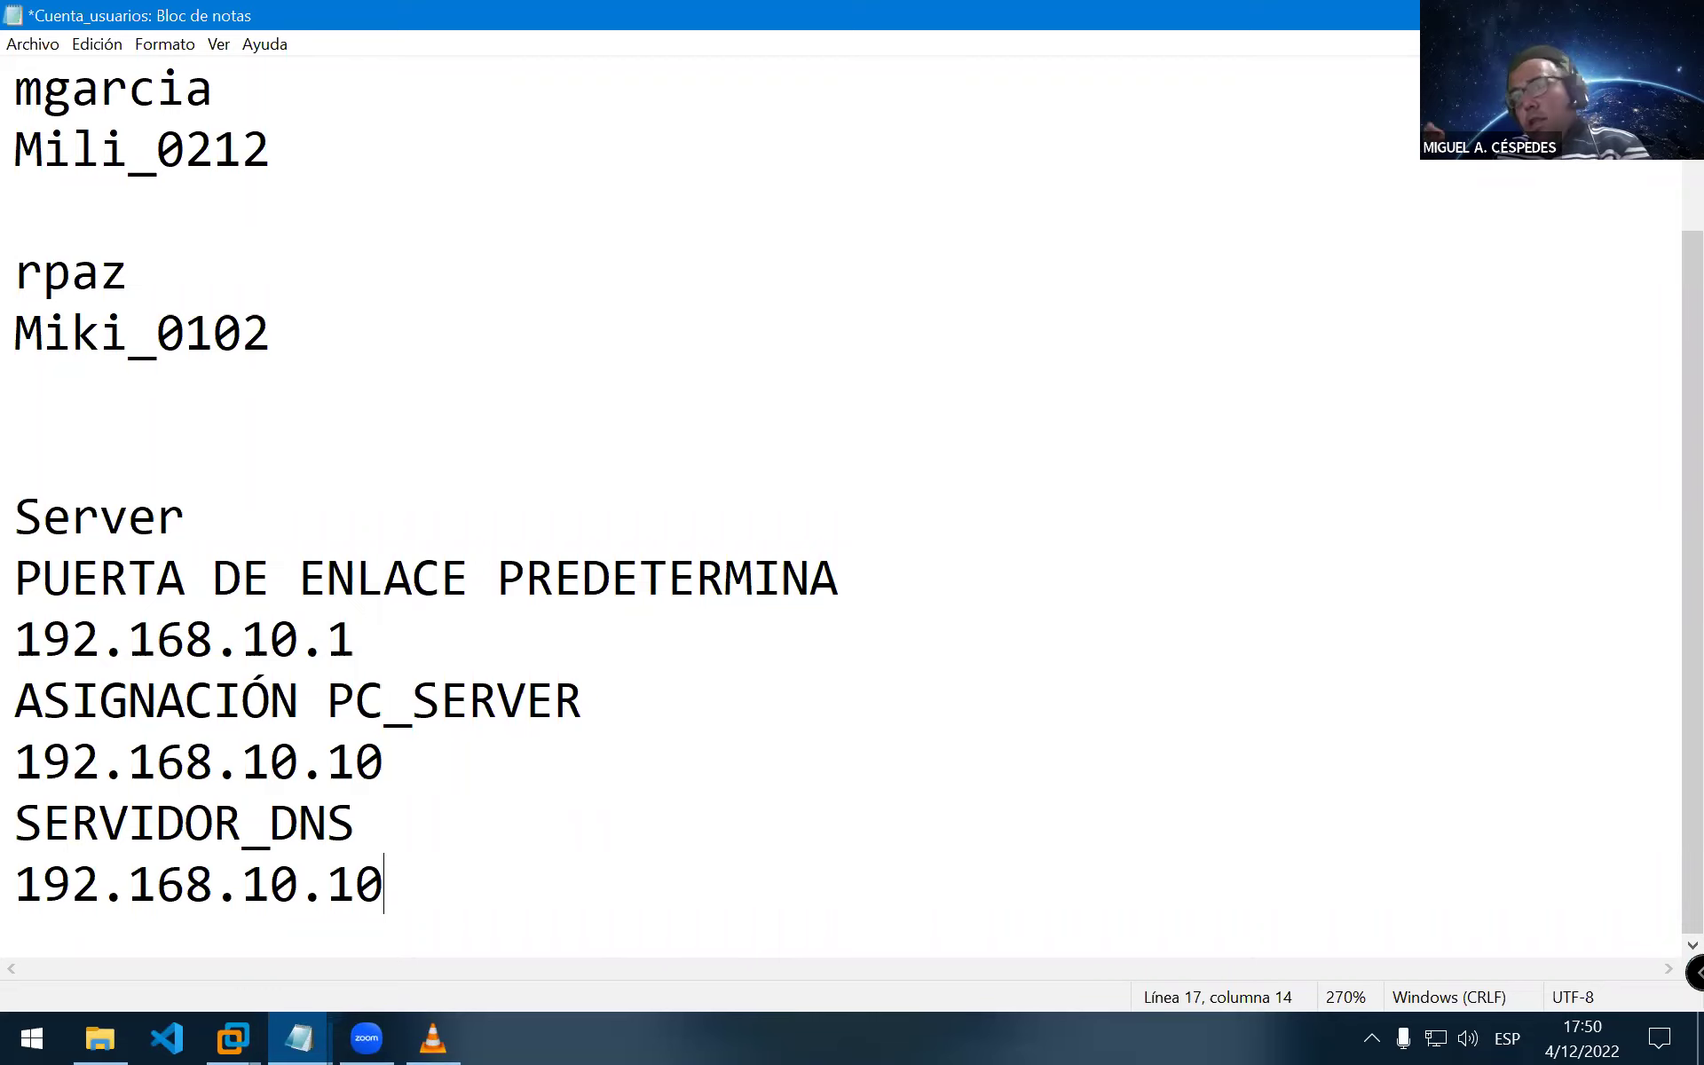
key("ctrl+s")
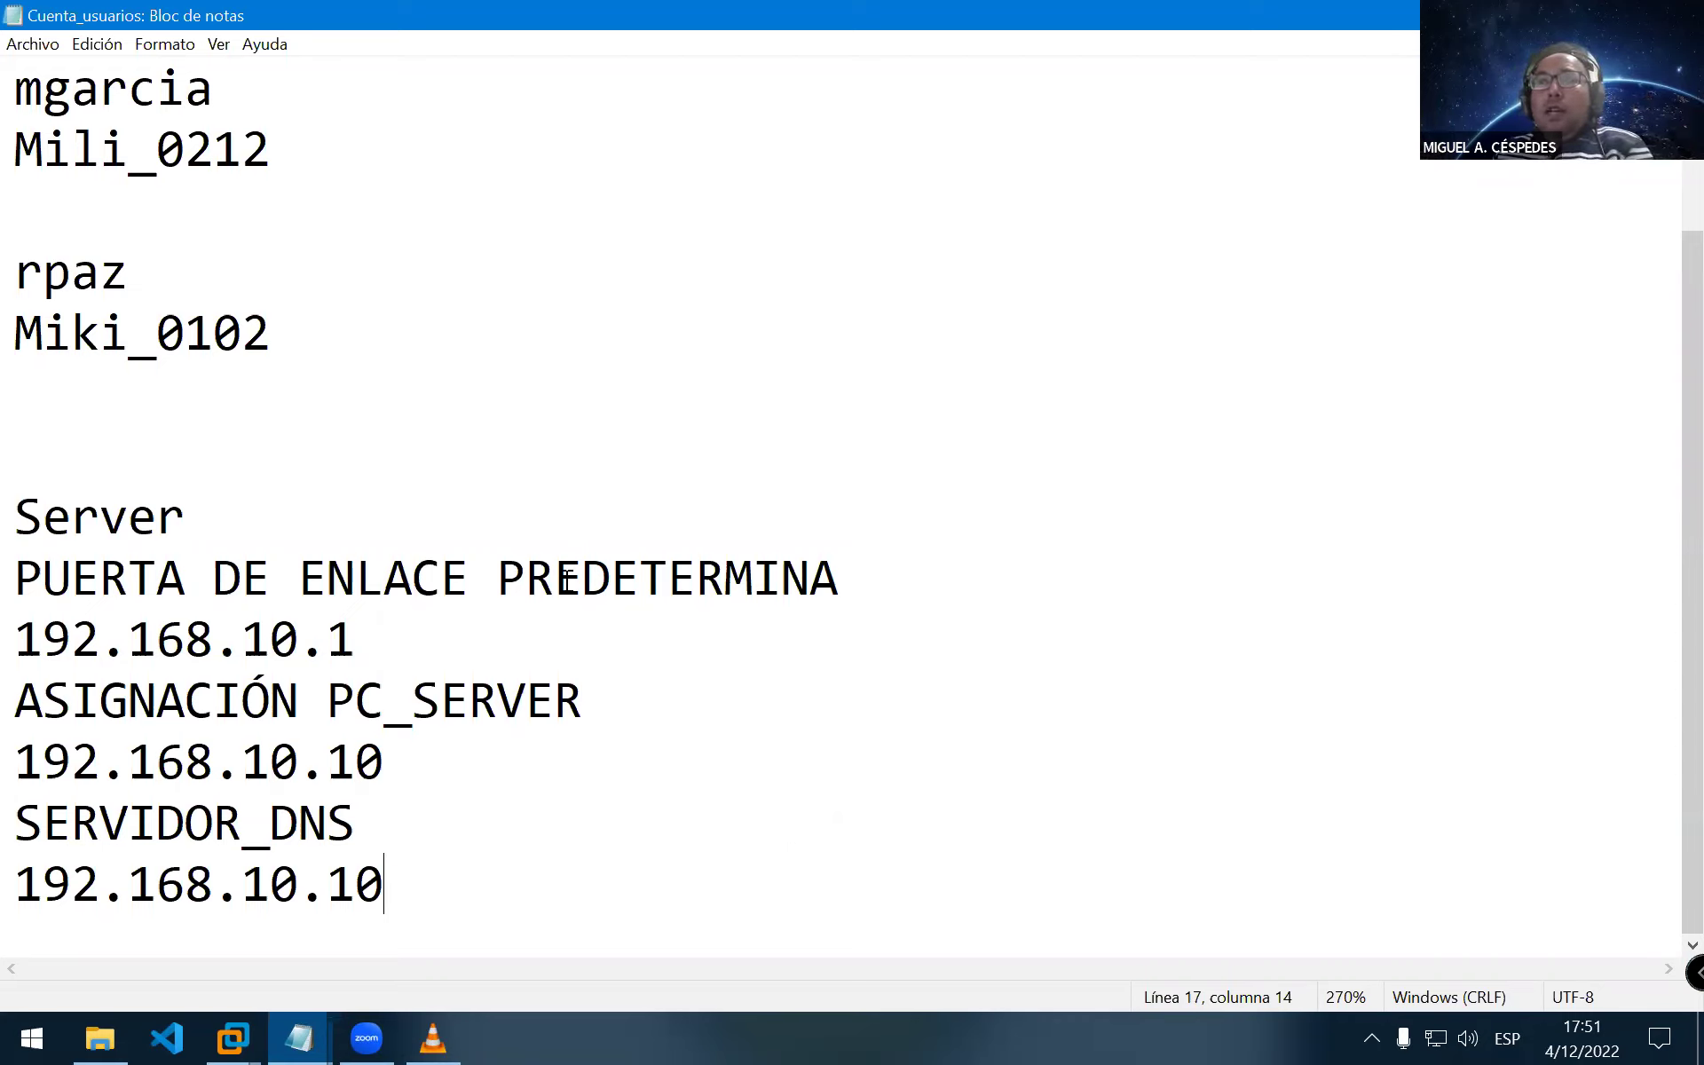
Insert an R so the gateway heading reads PREDERTERMINA, then highlight the gateway address 192.168.10.1
left_click(638, 578)
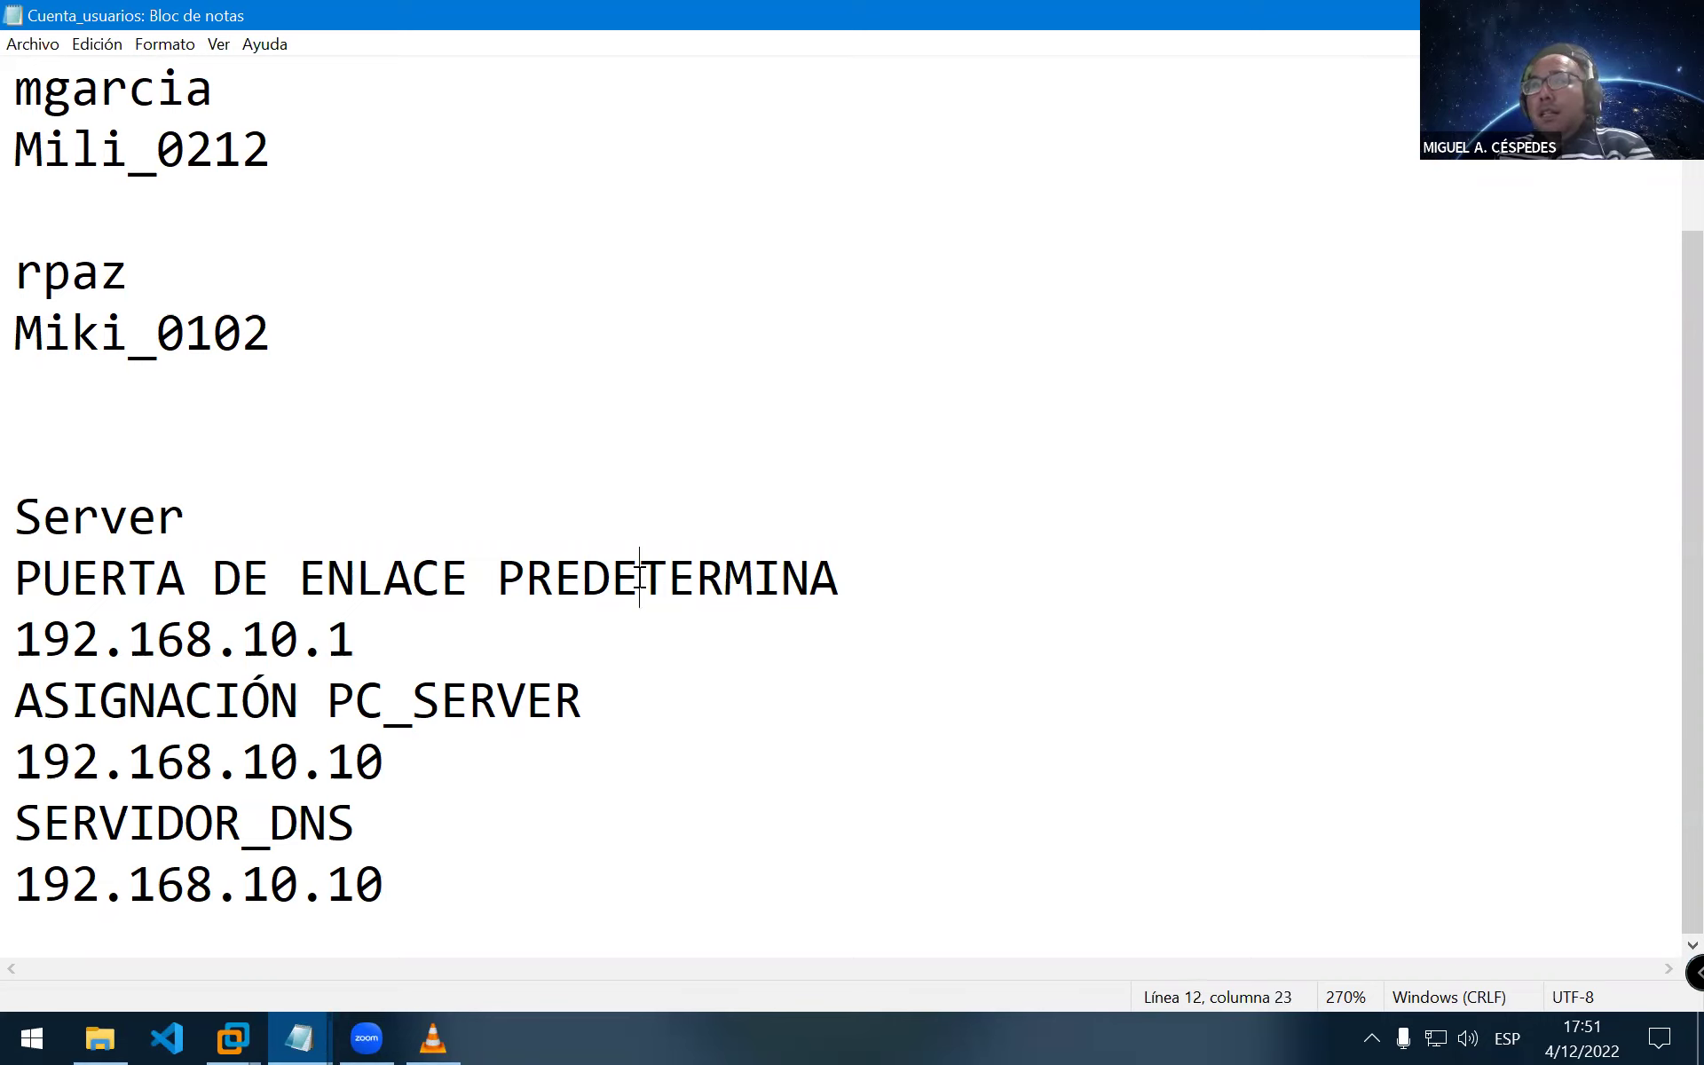
type("R")
left_click_drag(460, 645, 13, 645)
left_click(427, 641)
left_click_drag(358, 637, 13, 643)
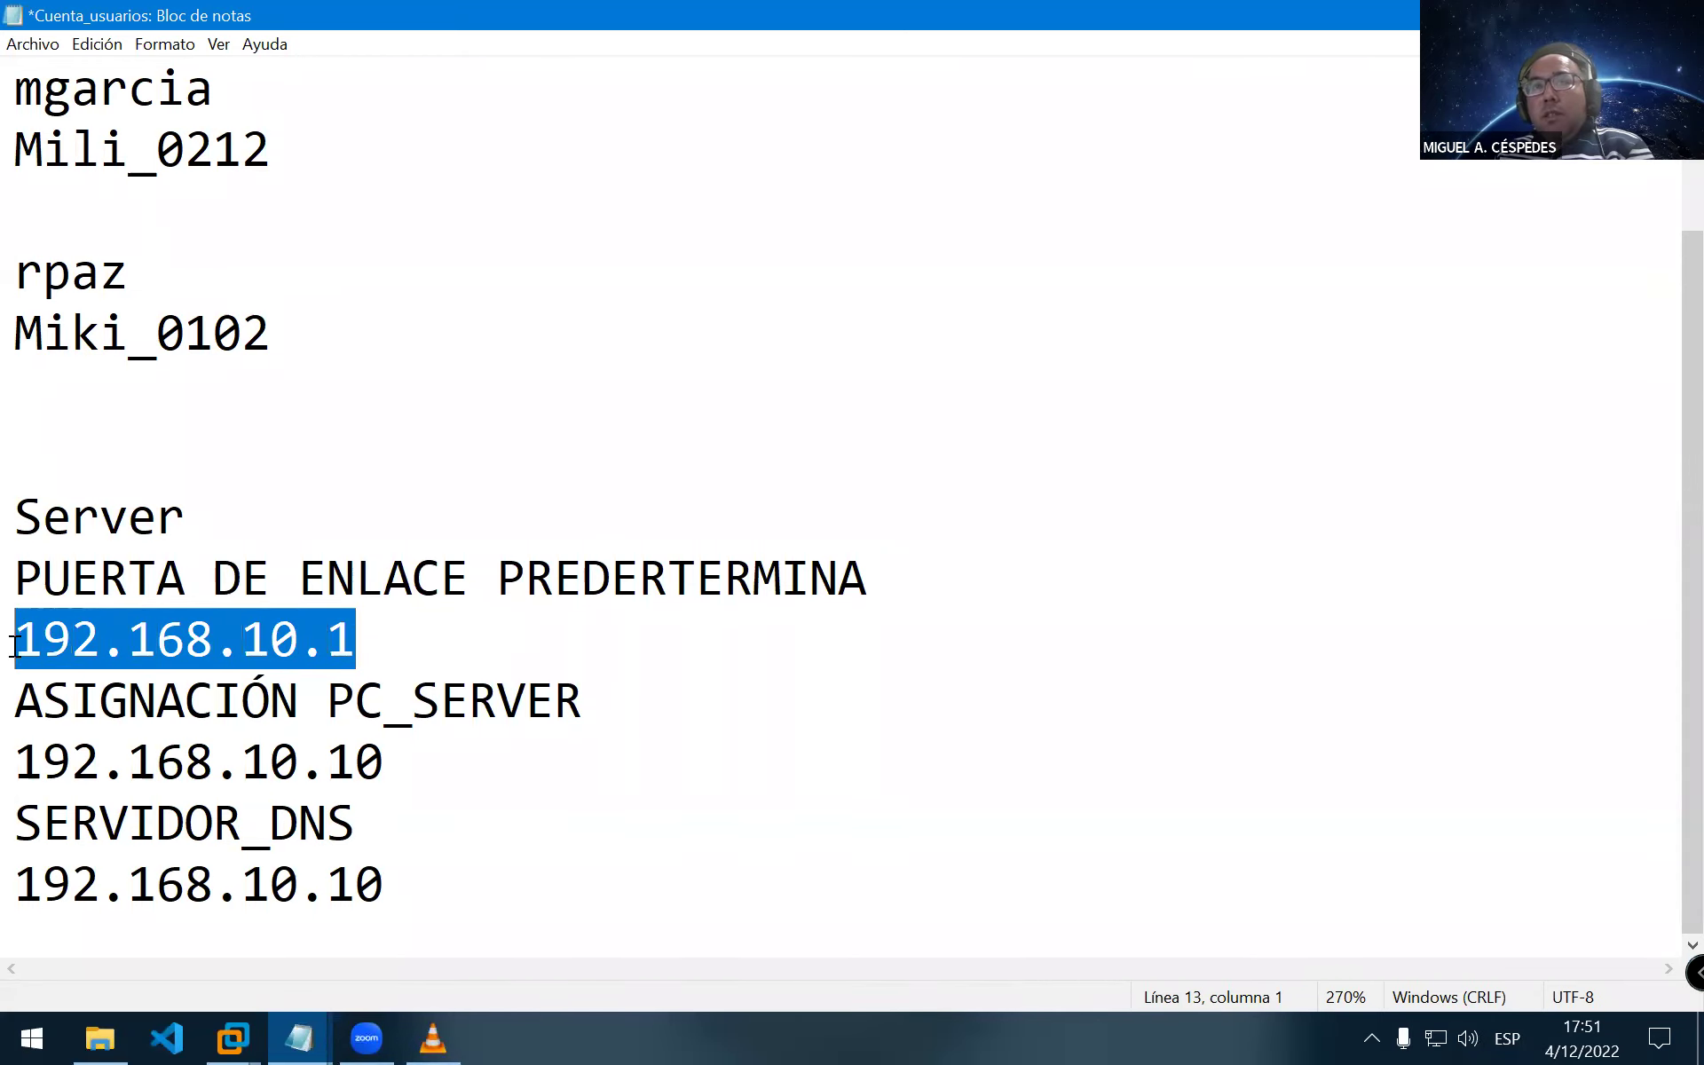
left_click_drag(367, 643, 15, 641)
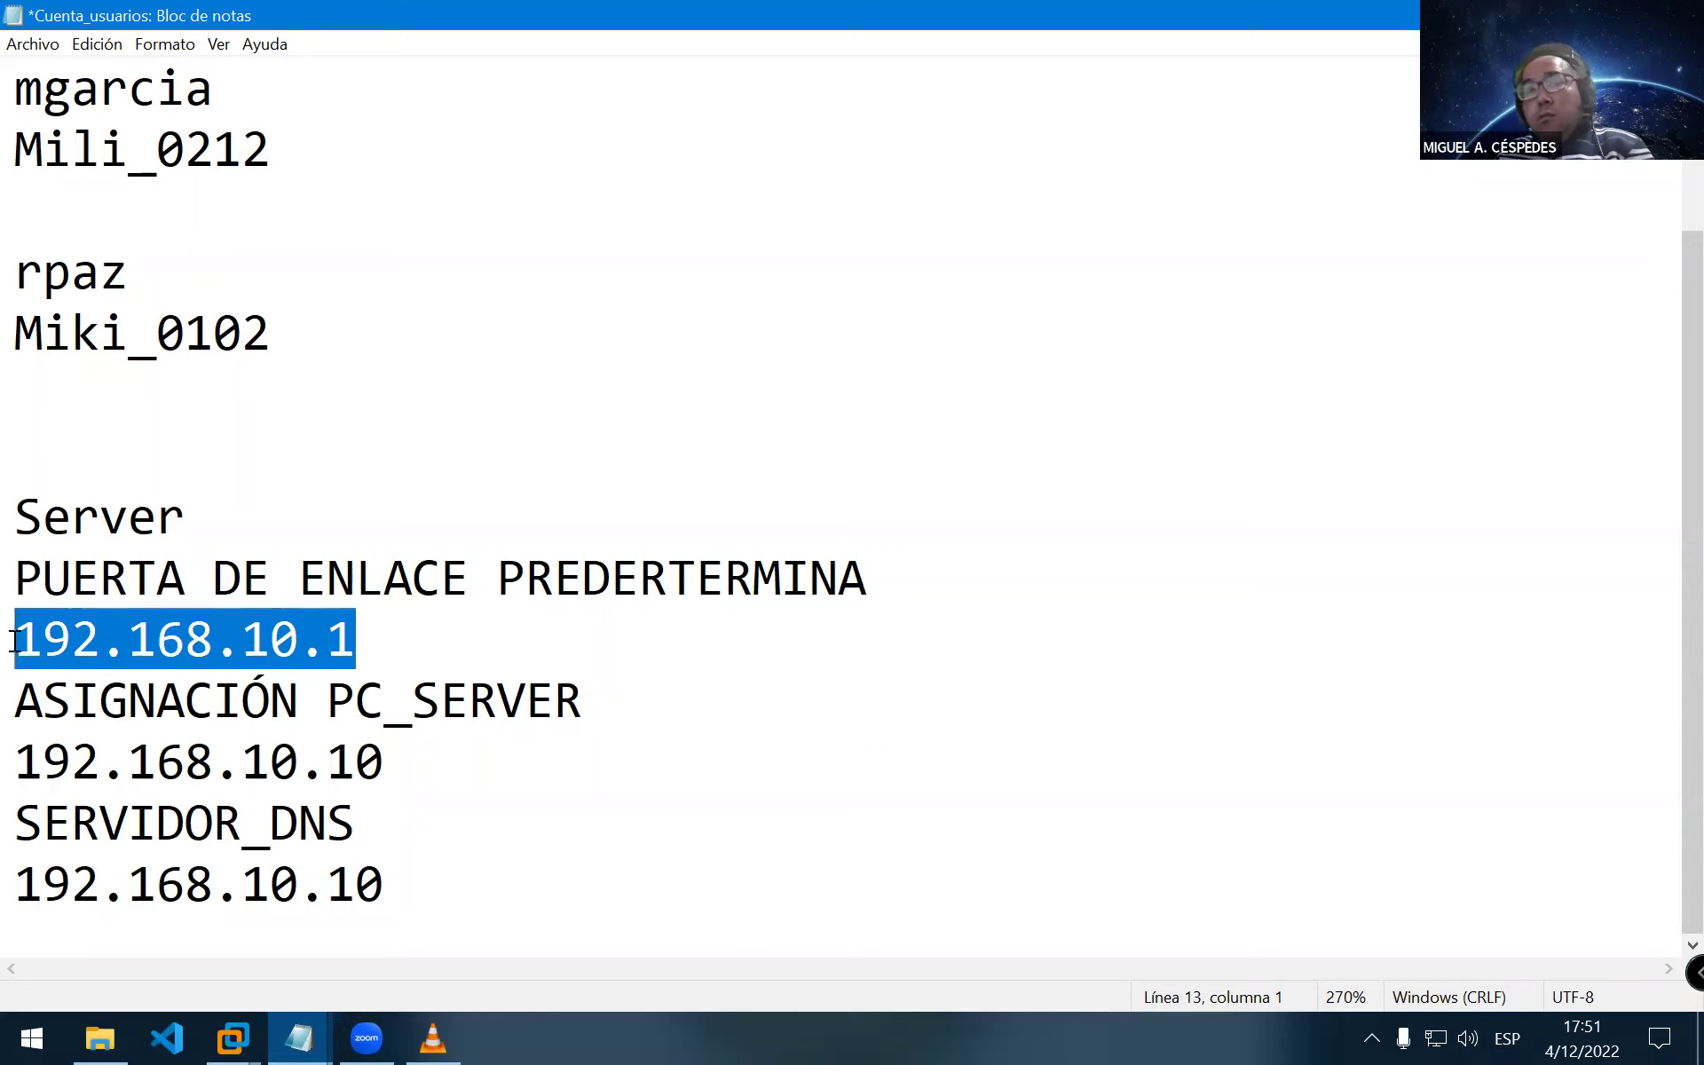
left_click(423, 635)
left_click_drag(383, 637, 13, 641)
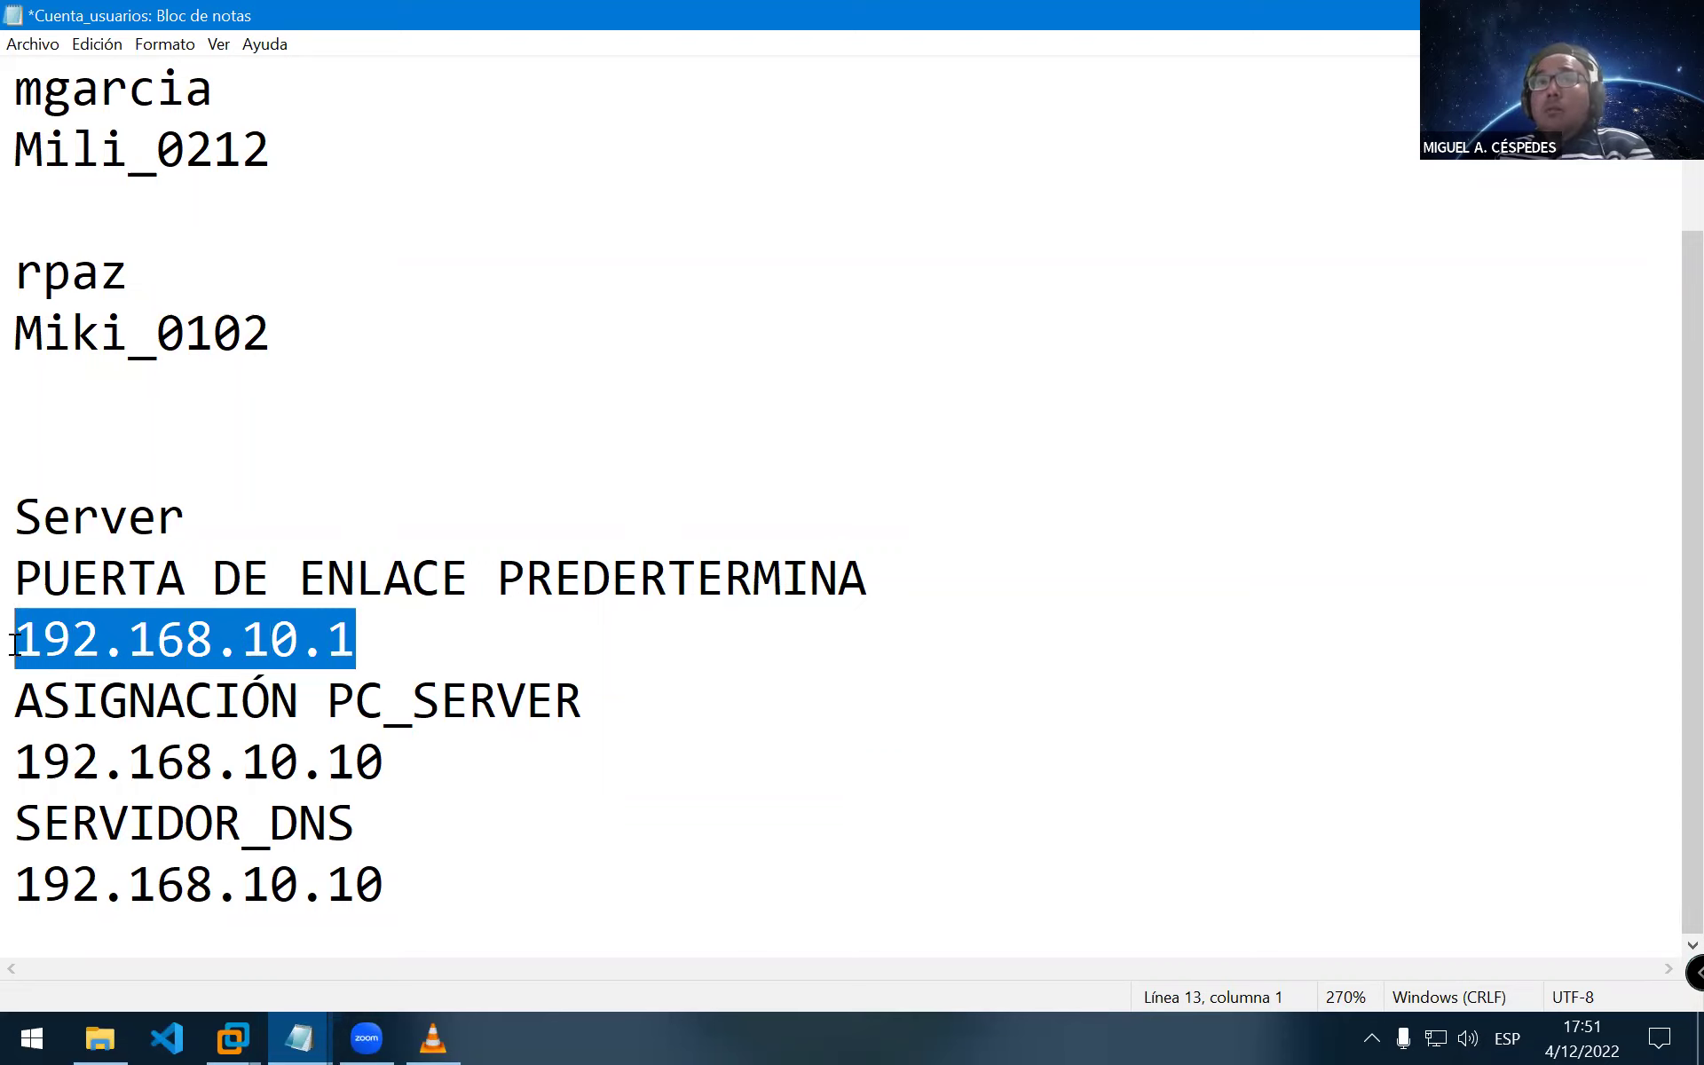
left_click(355, 637)
left_click_drag(355, 637, 15, 641)
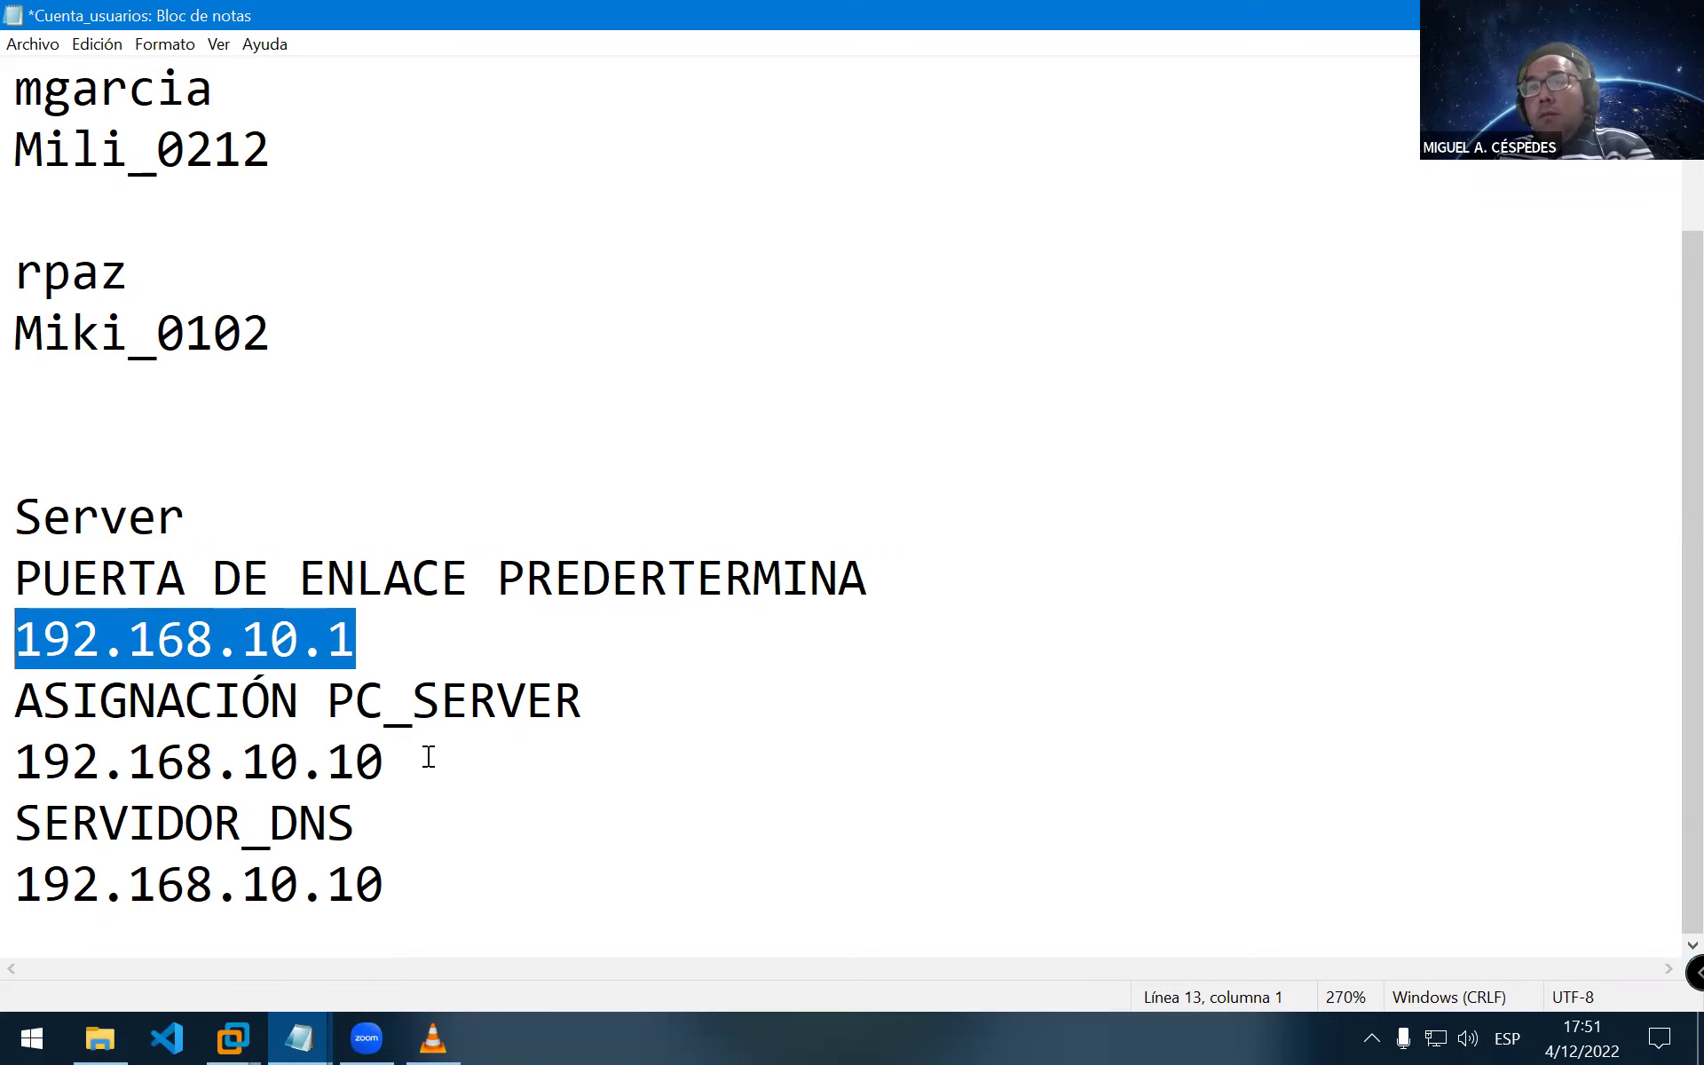
left_click(434, 878)
Add a DHCP heading listing 192.168.10.2, 192.168.10.9 and 192.168.10.11 on separate lines
key("Return")
key("Return")
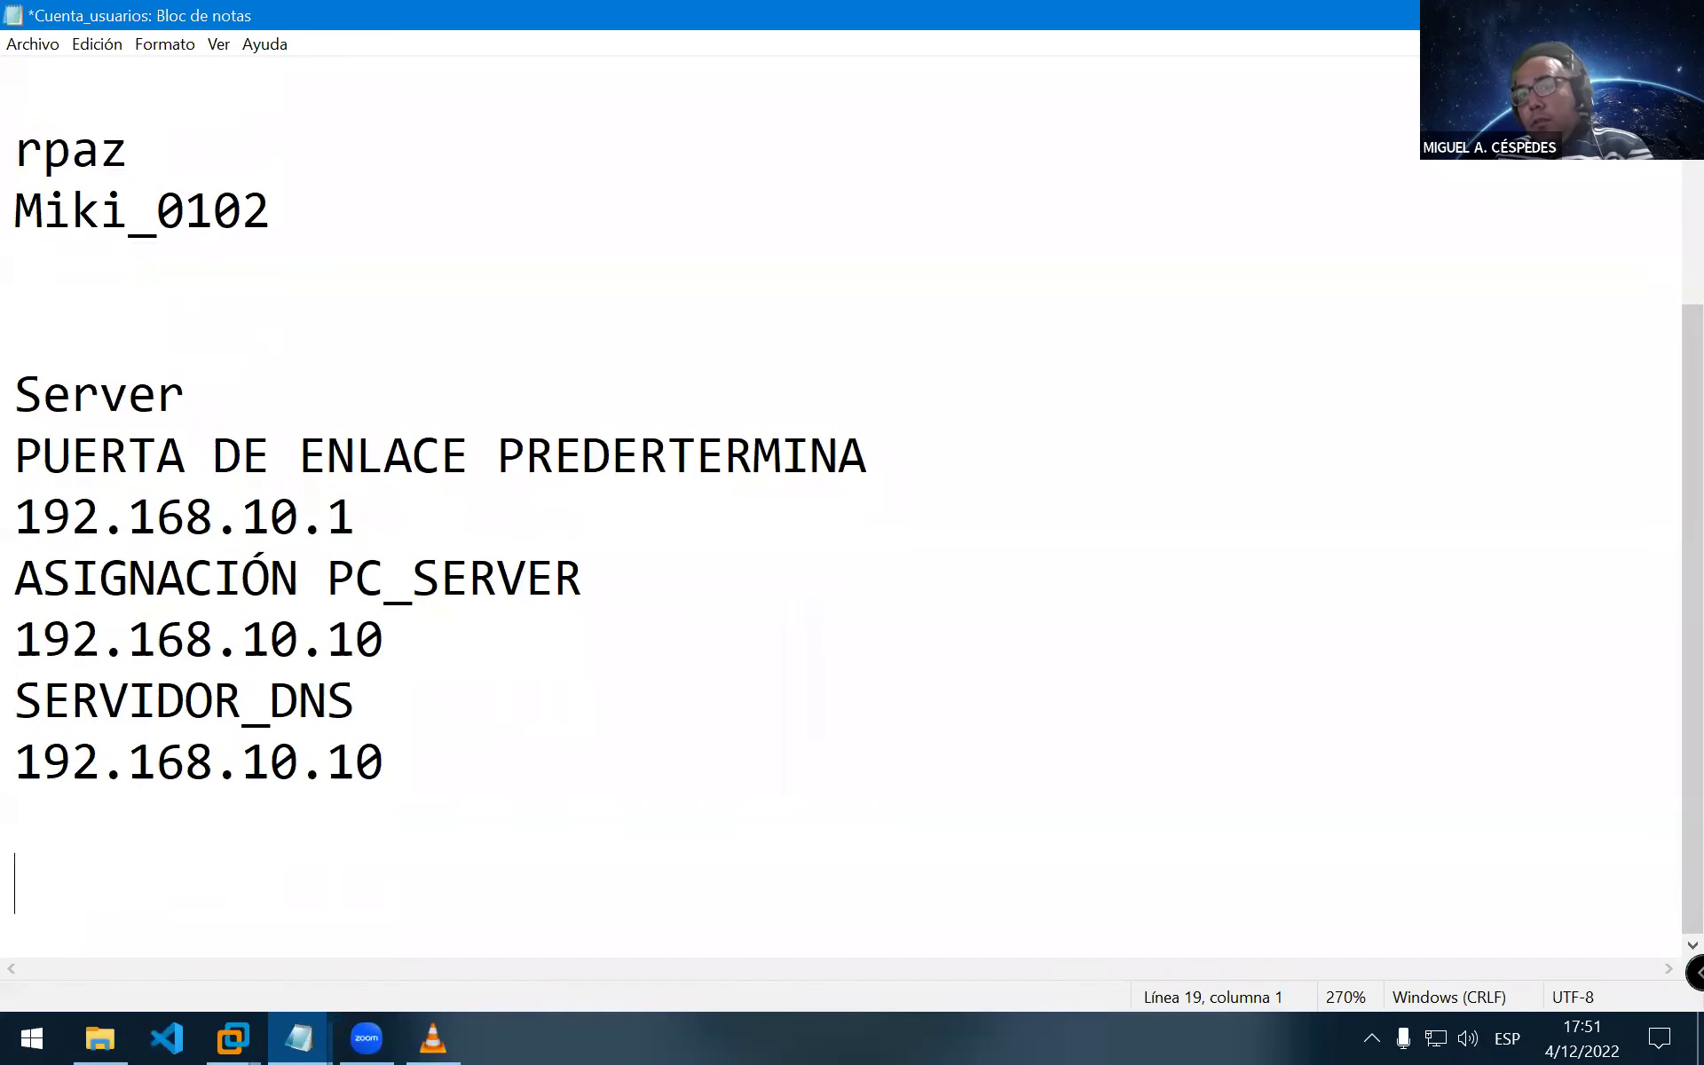
type("D")
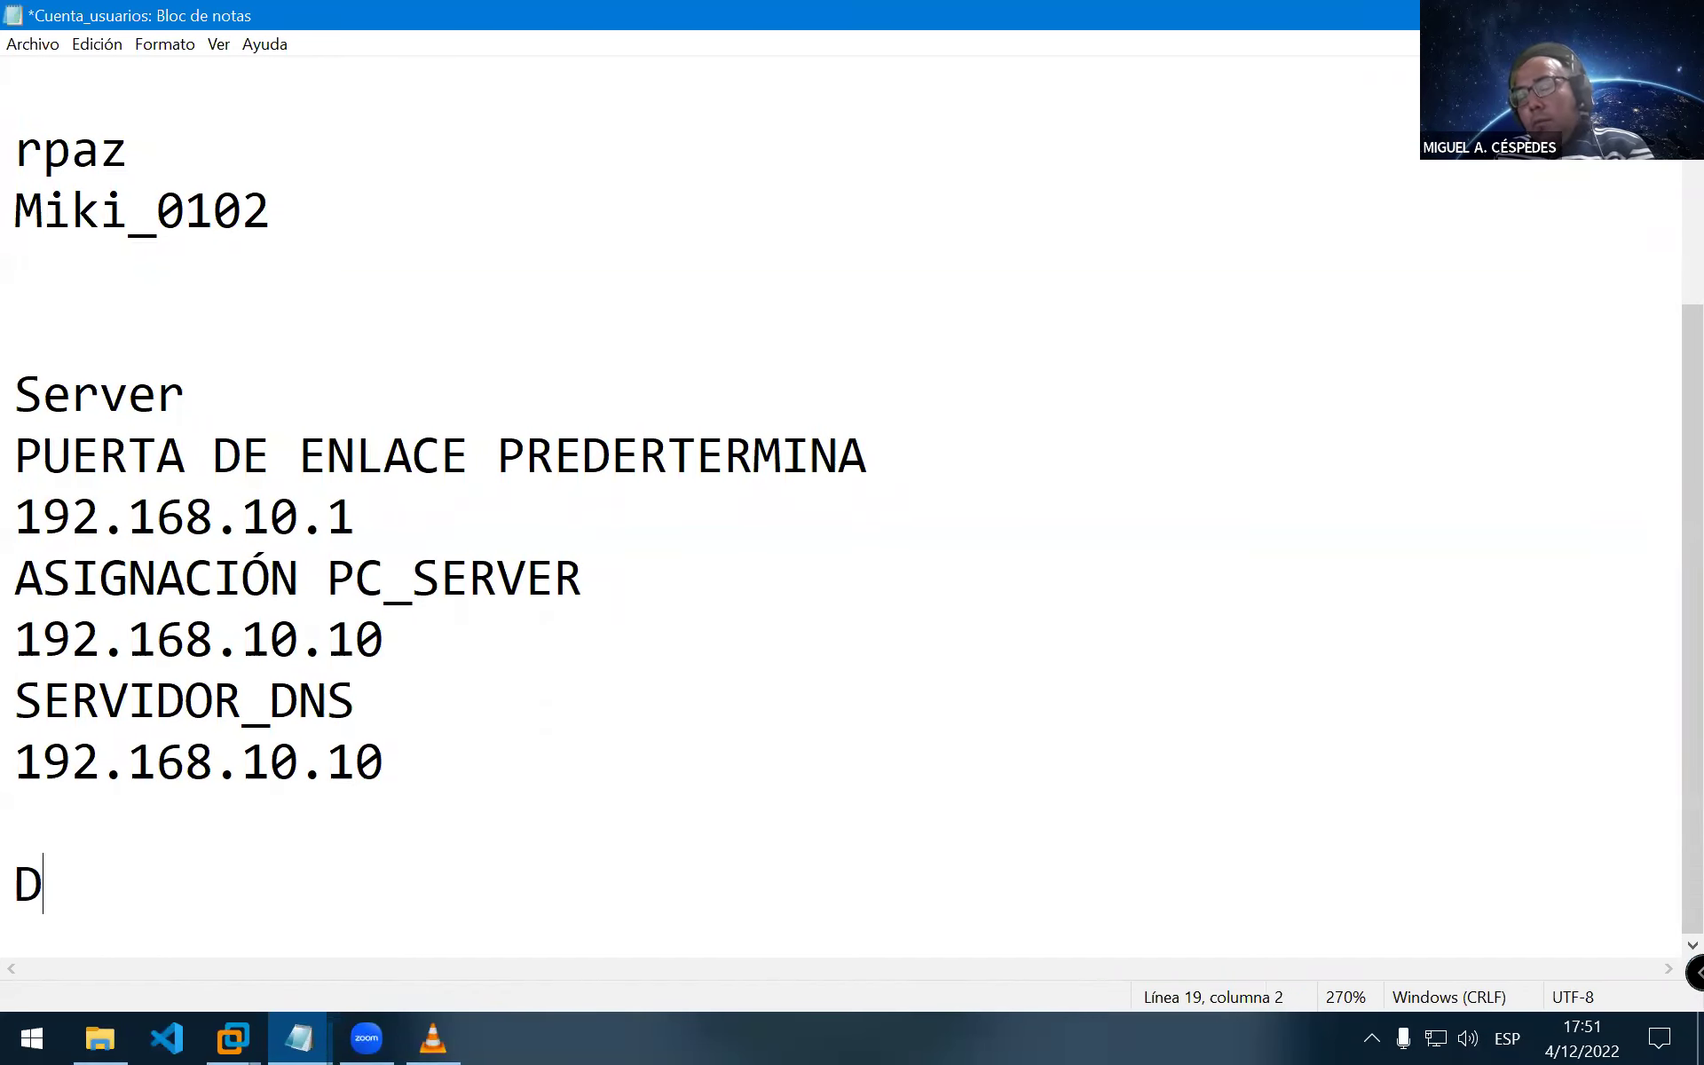
type("HCP")
key("Return")
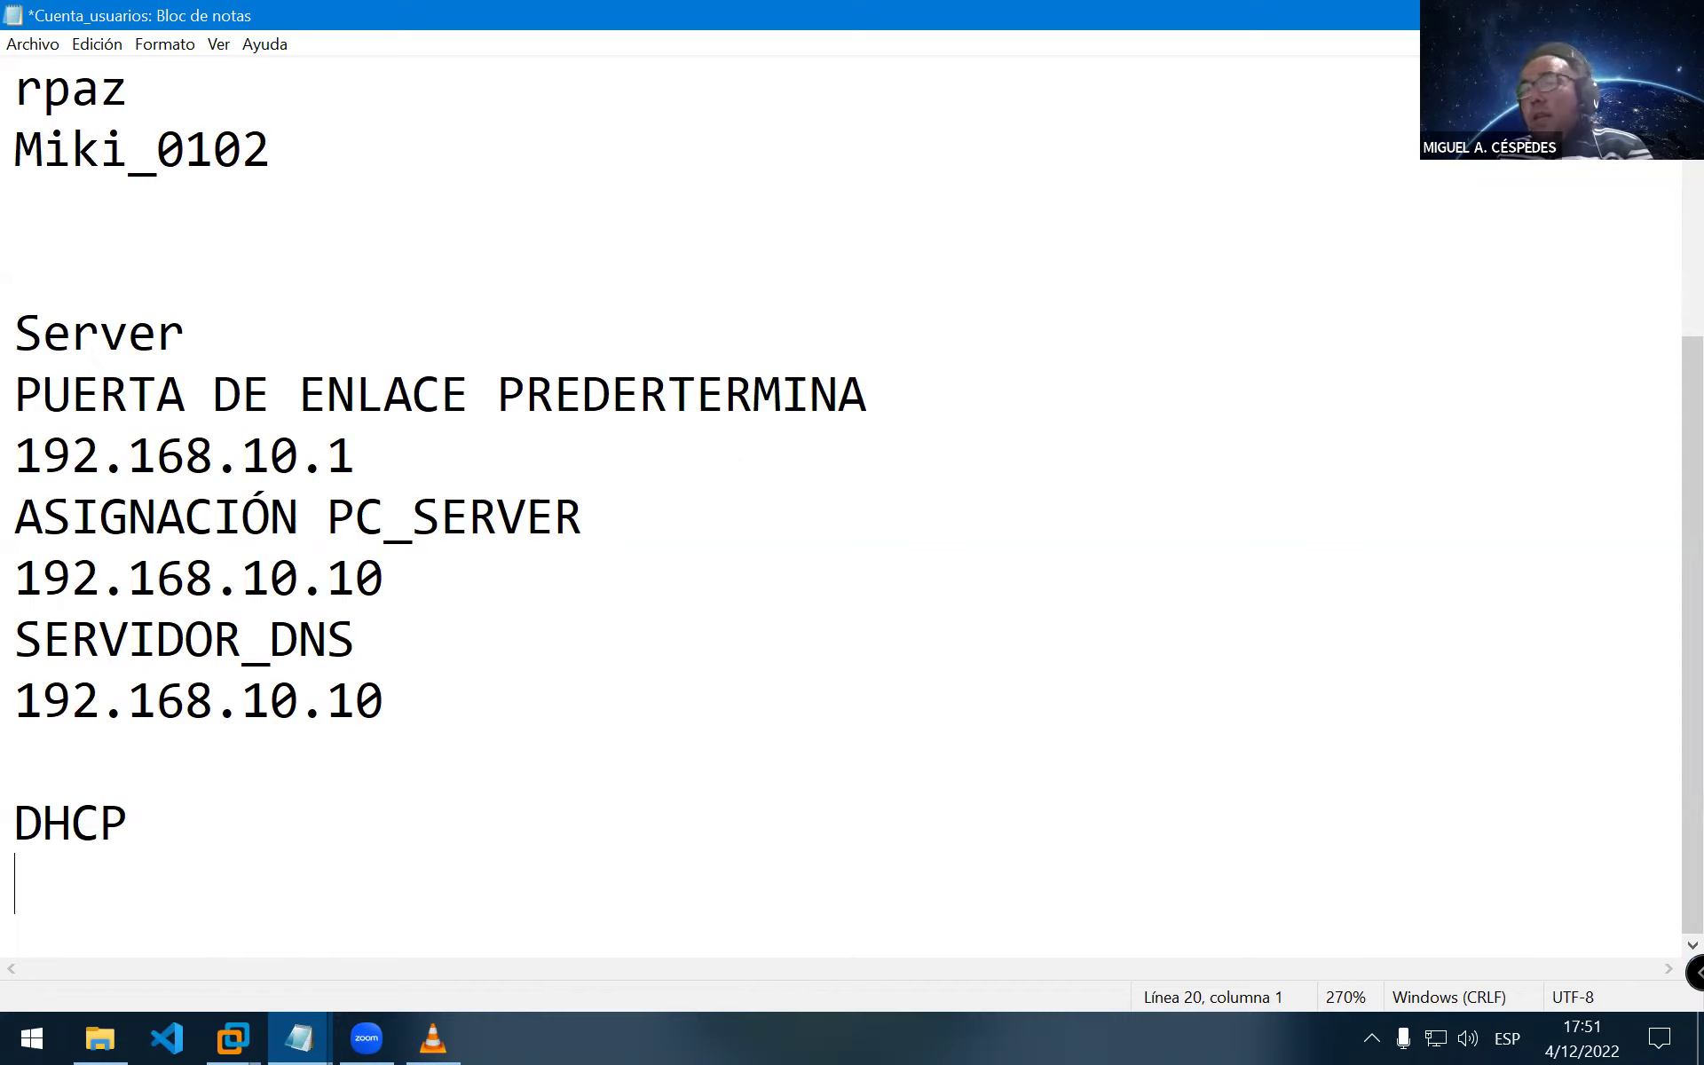
type("192.")
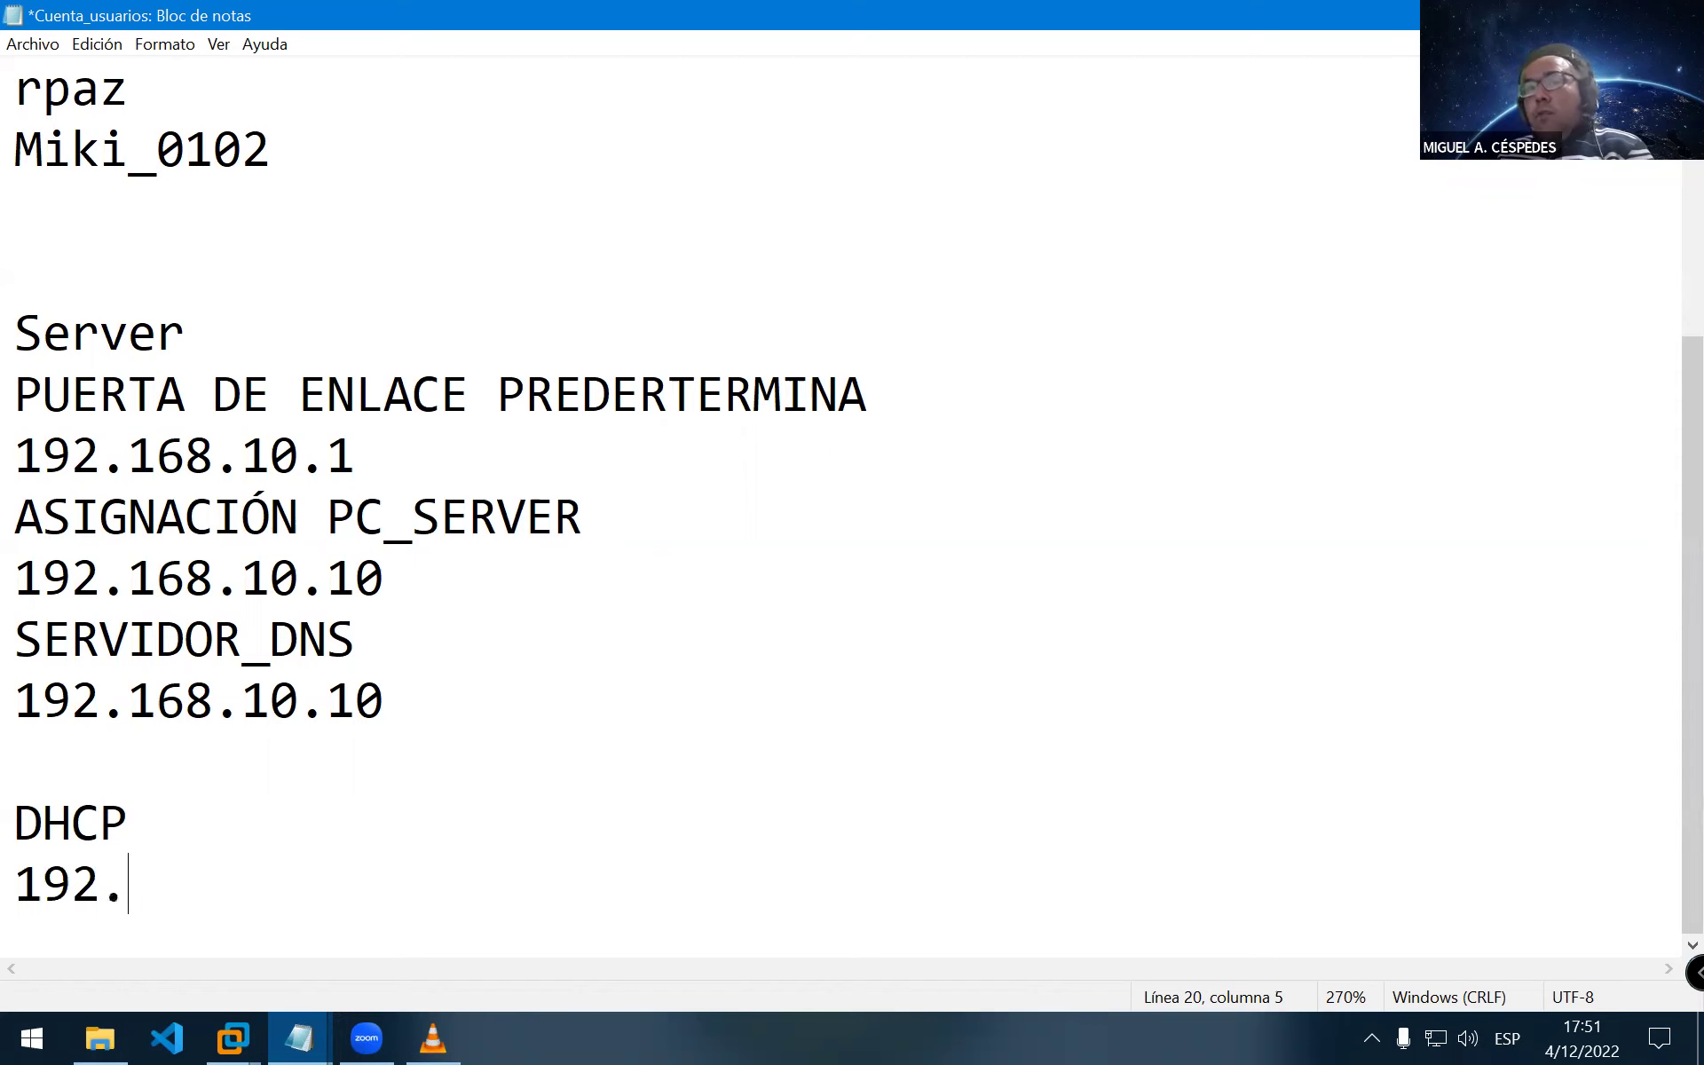
type("168.10.11")
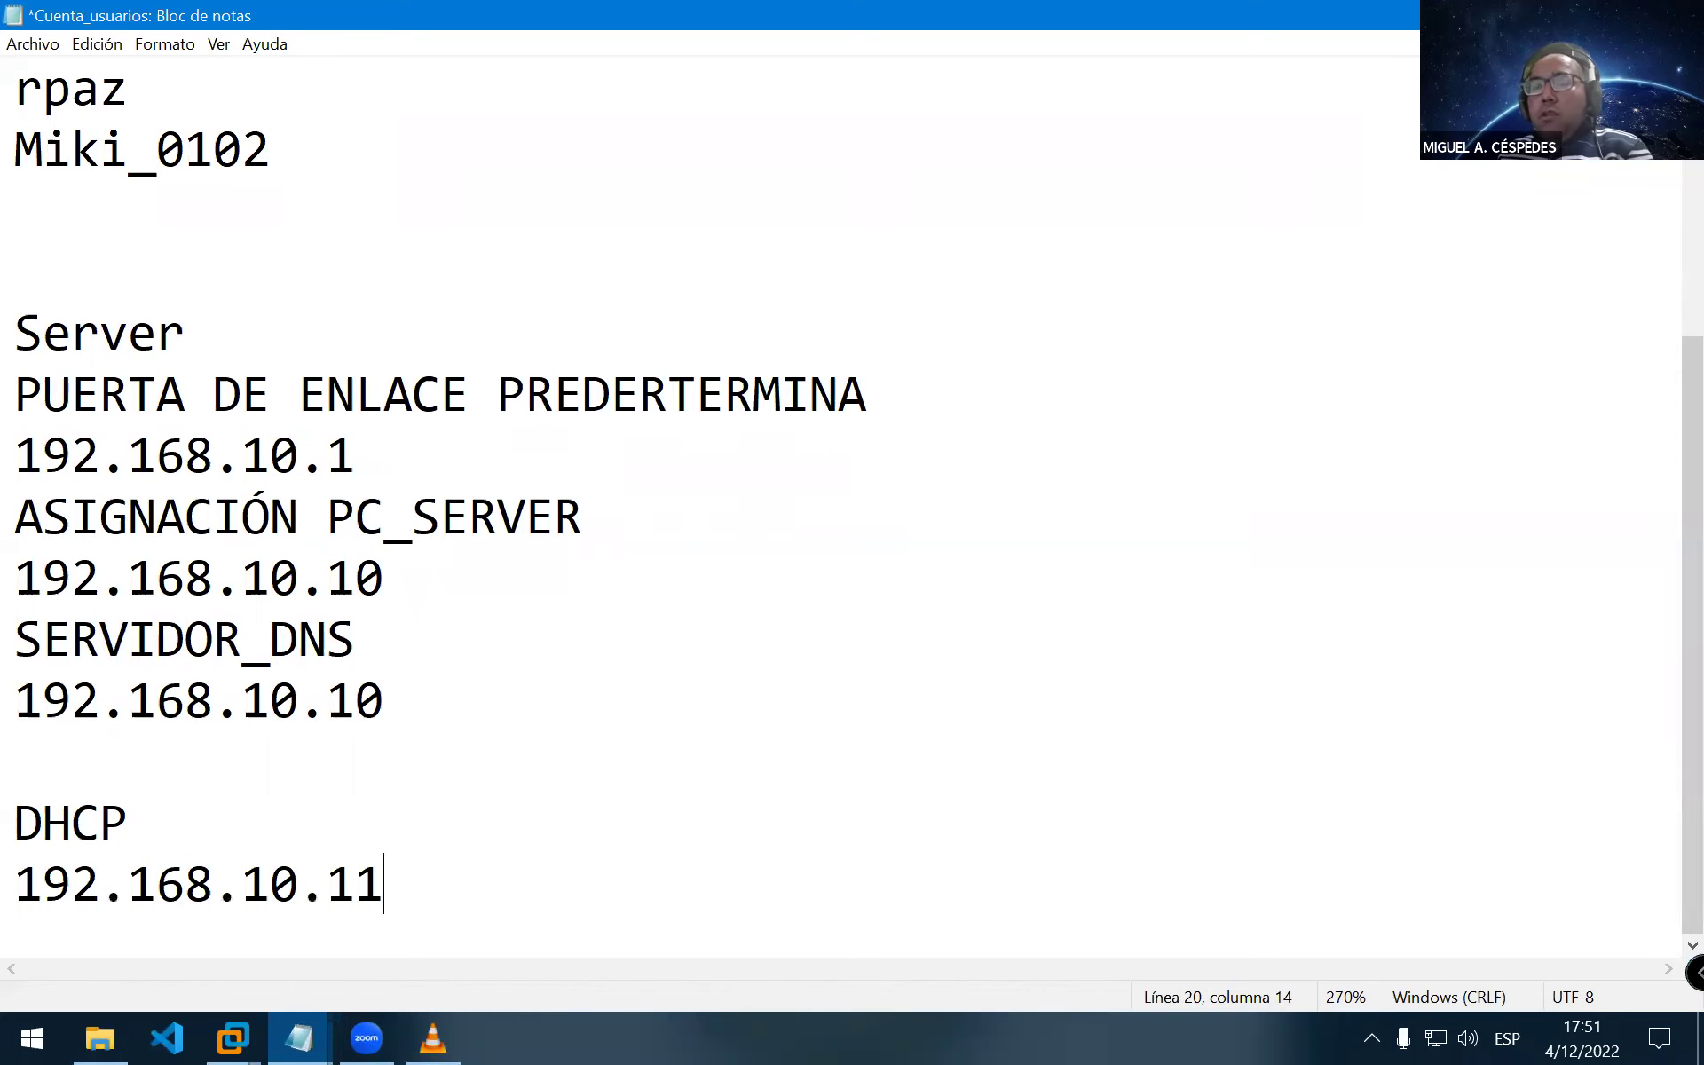
key("Return")
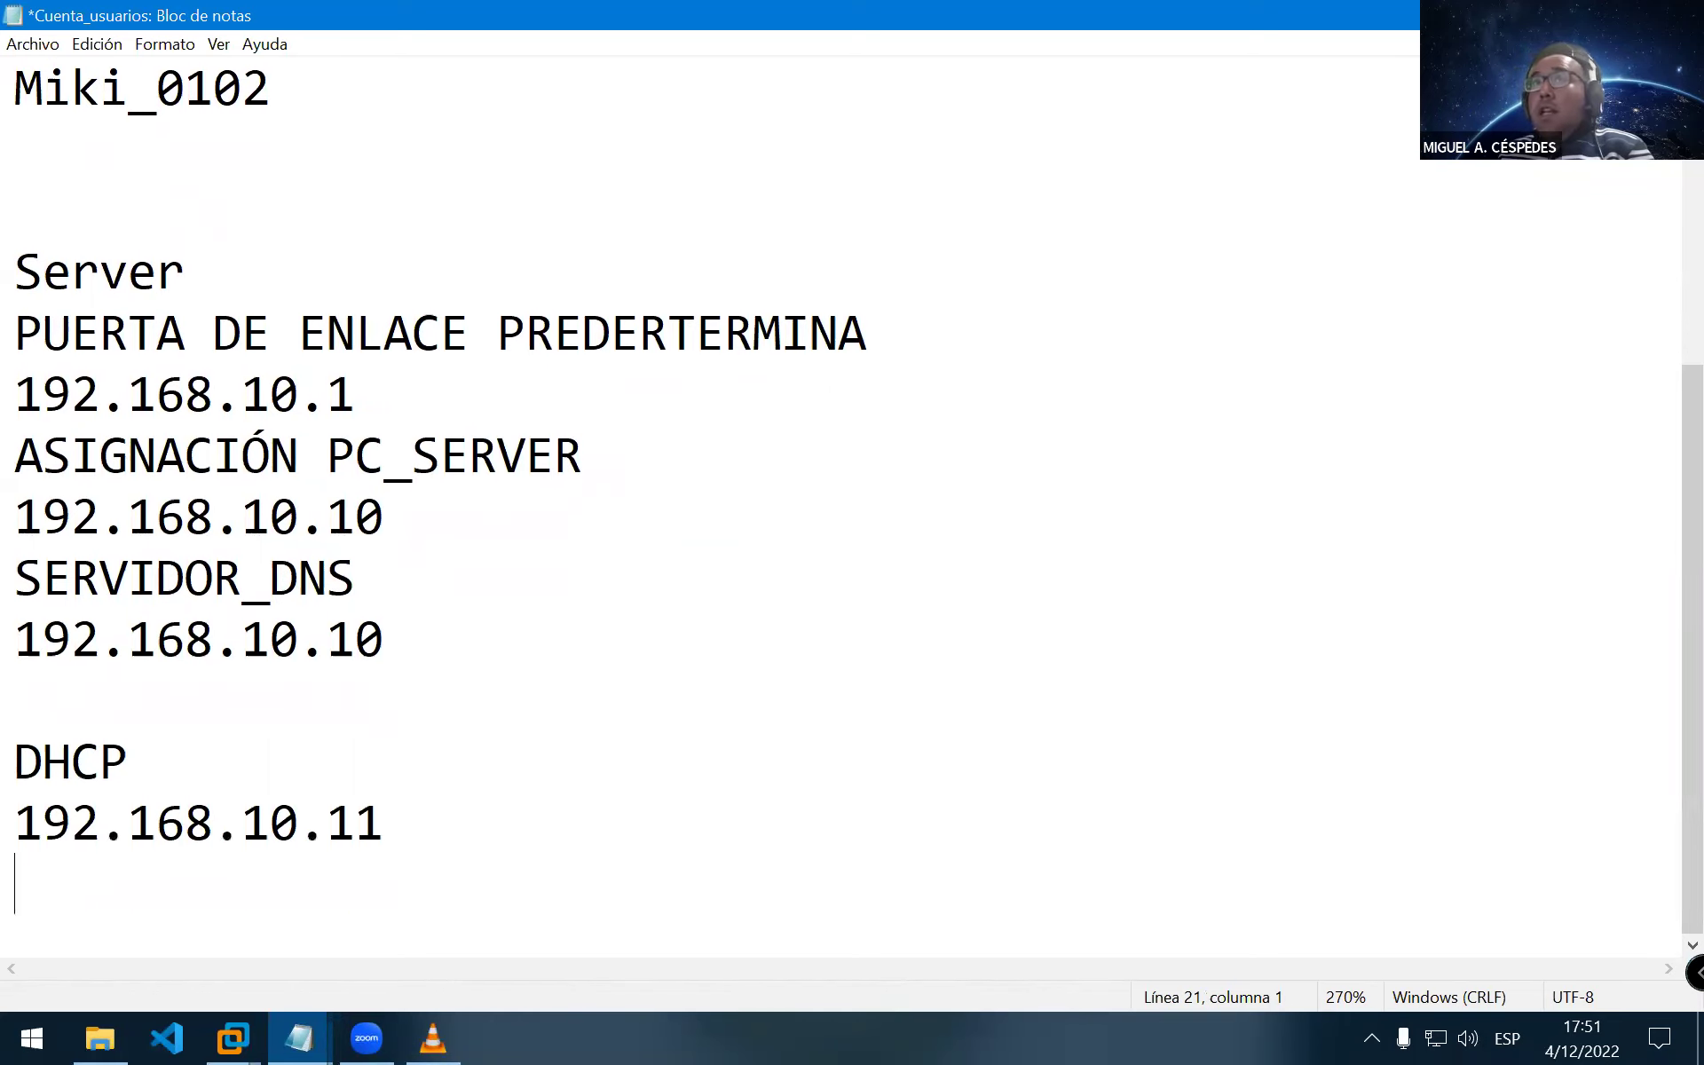
key("Up")
key("Up")
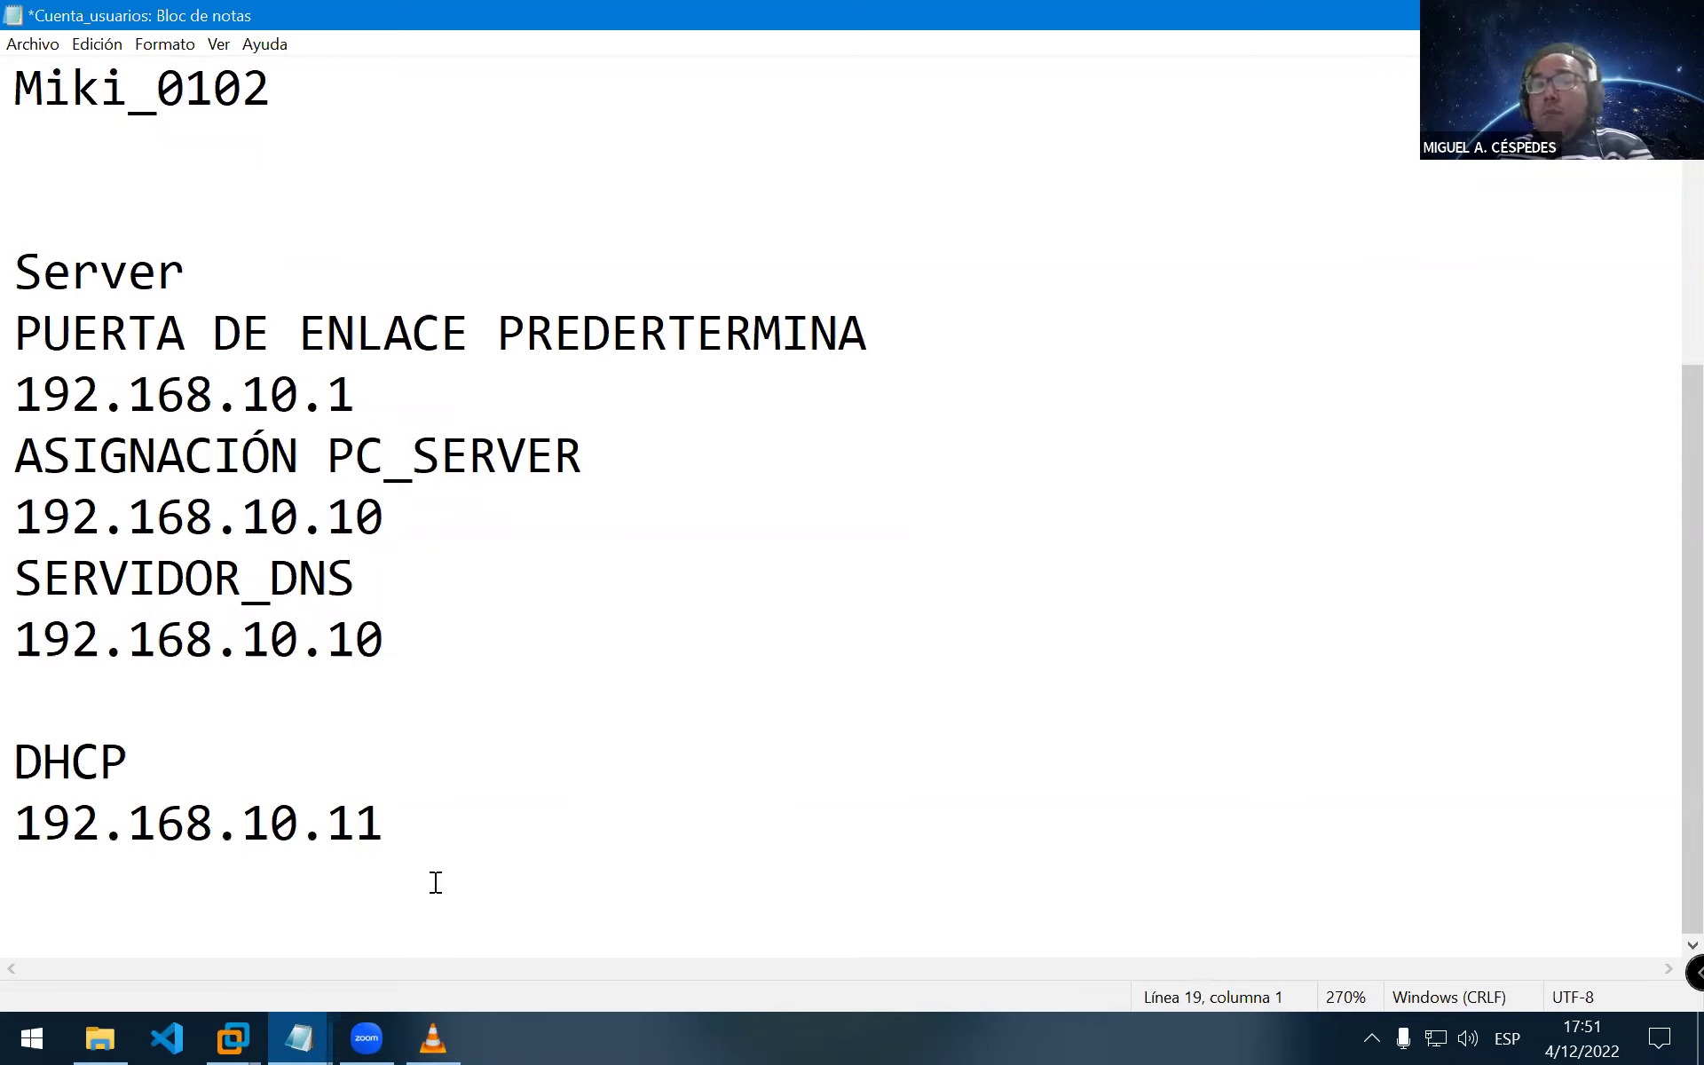
key("Down")
key("Return")
key("Up")
type("192")
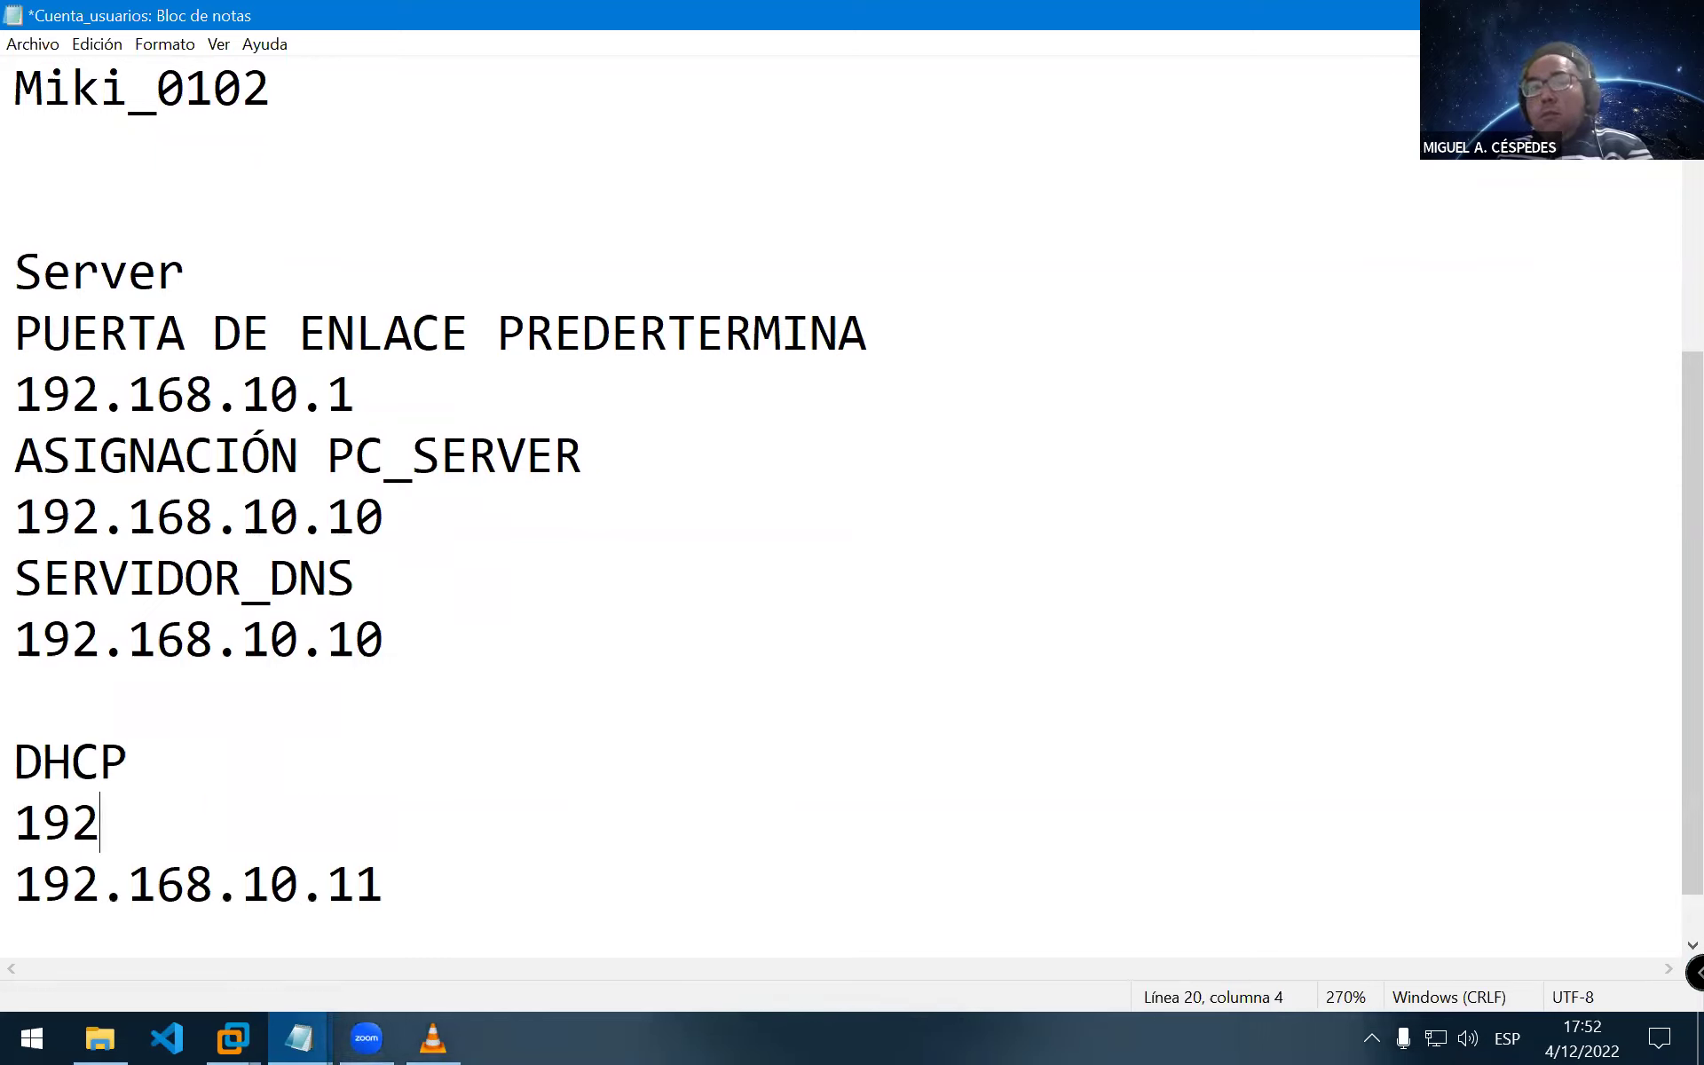
type(".168.10.2")
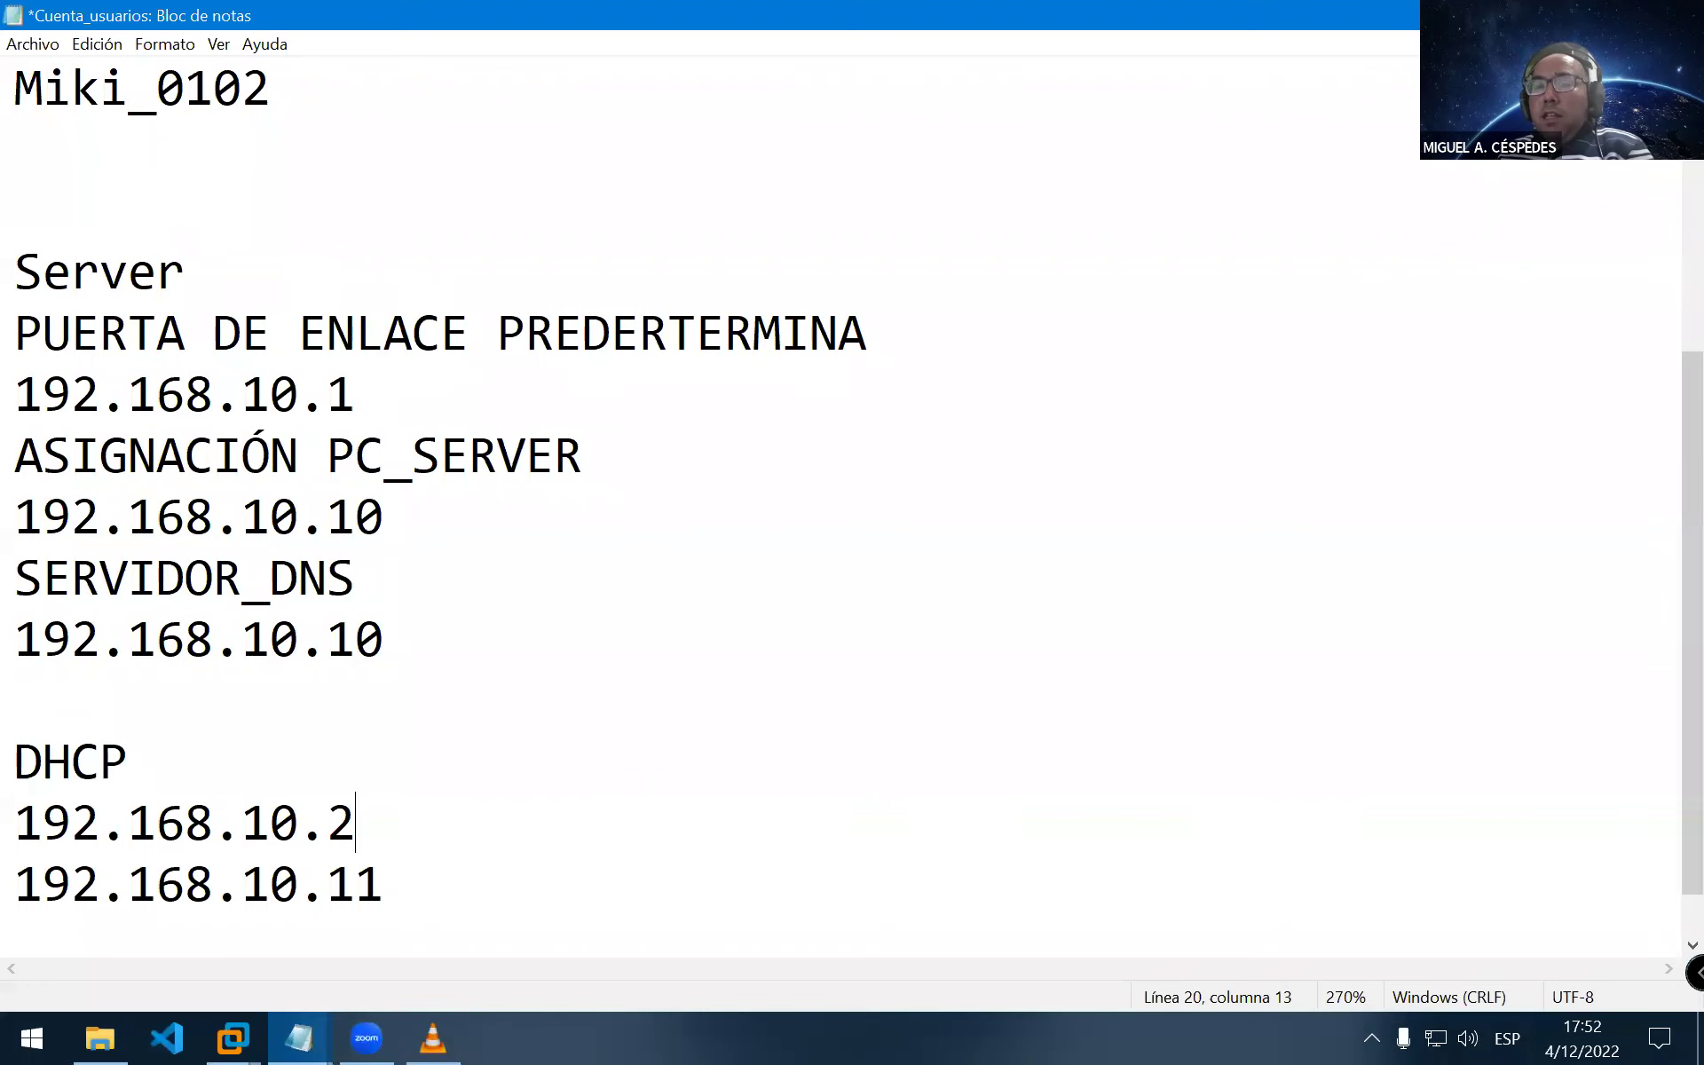
key("Return")
type("192.16")
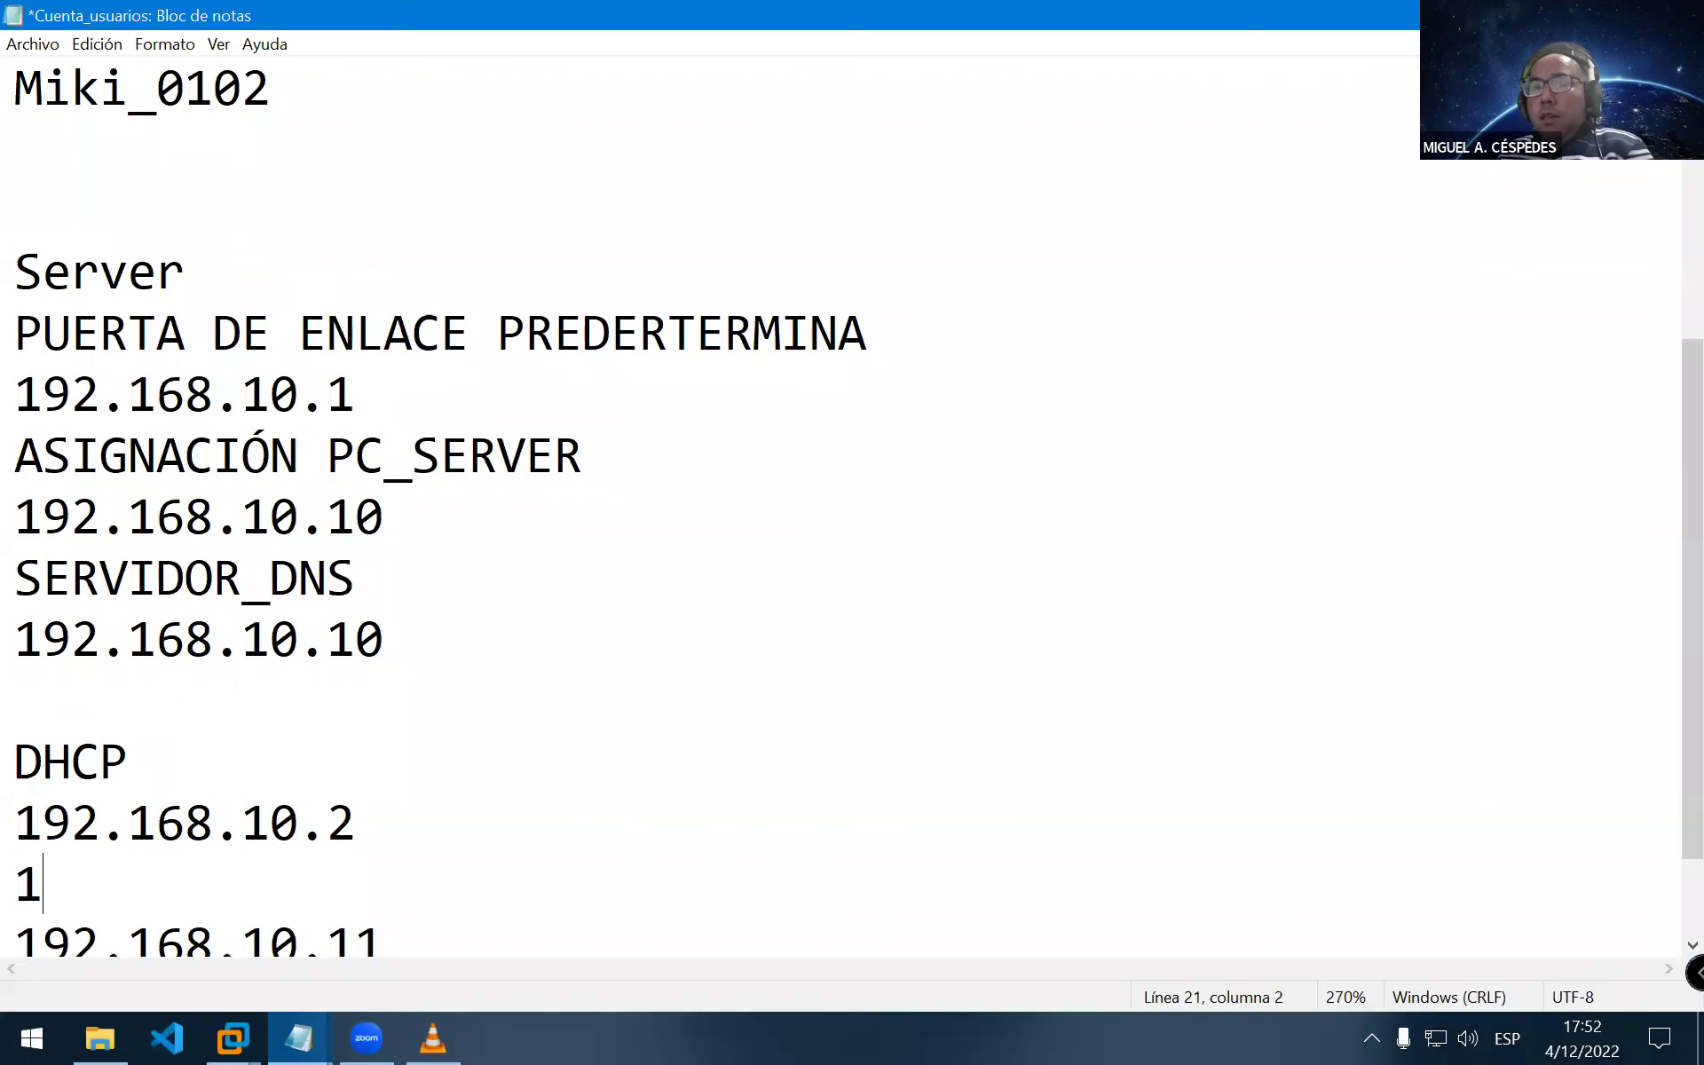
type("8.10")
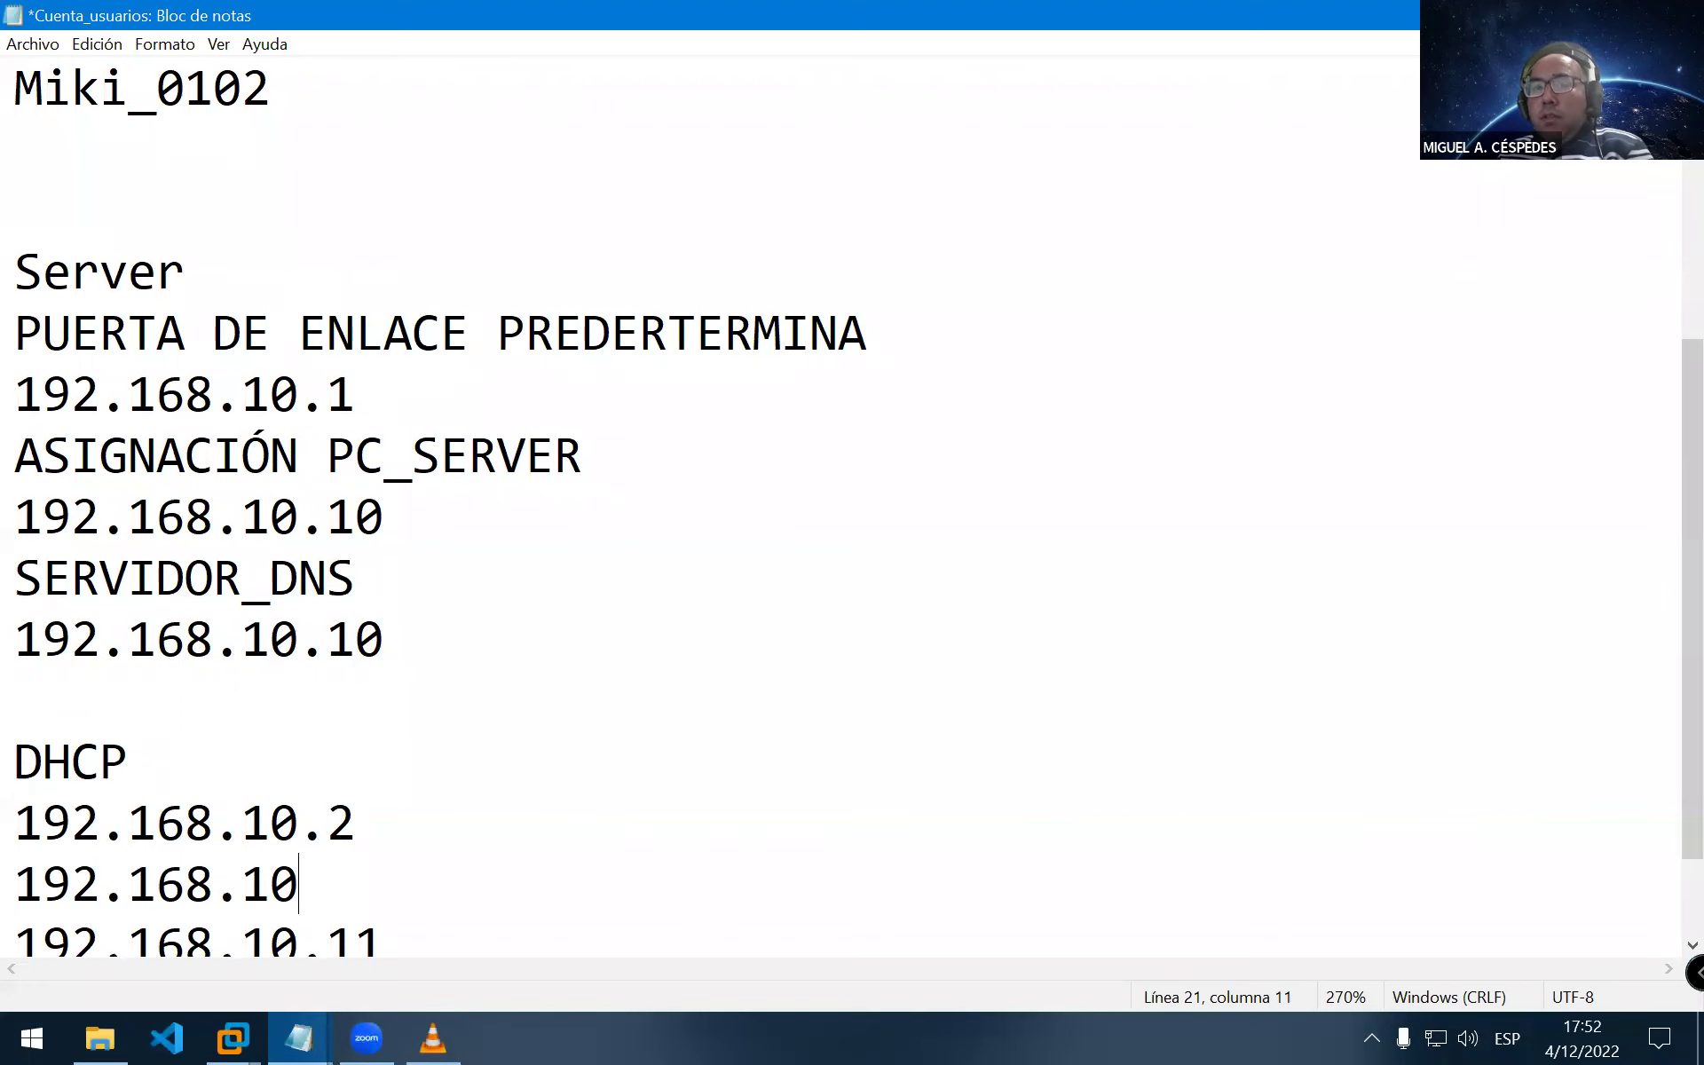
type(".9")
Highlight the 192.168.10.2 and 192.168.10.9 addresses, then move below the address list
key("Up")
double_click(435, 882)
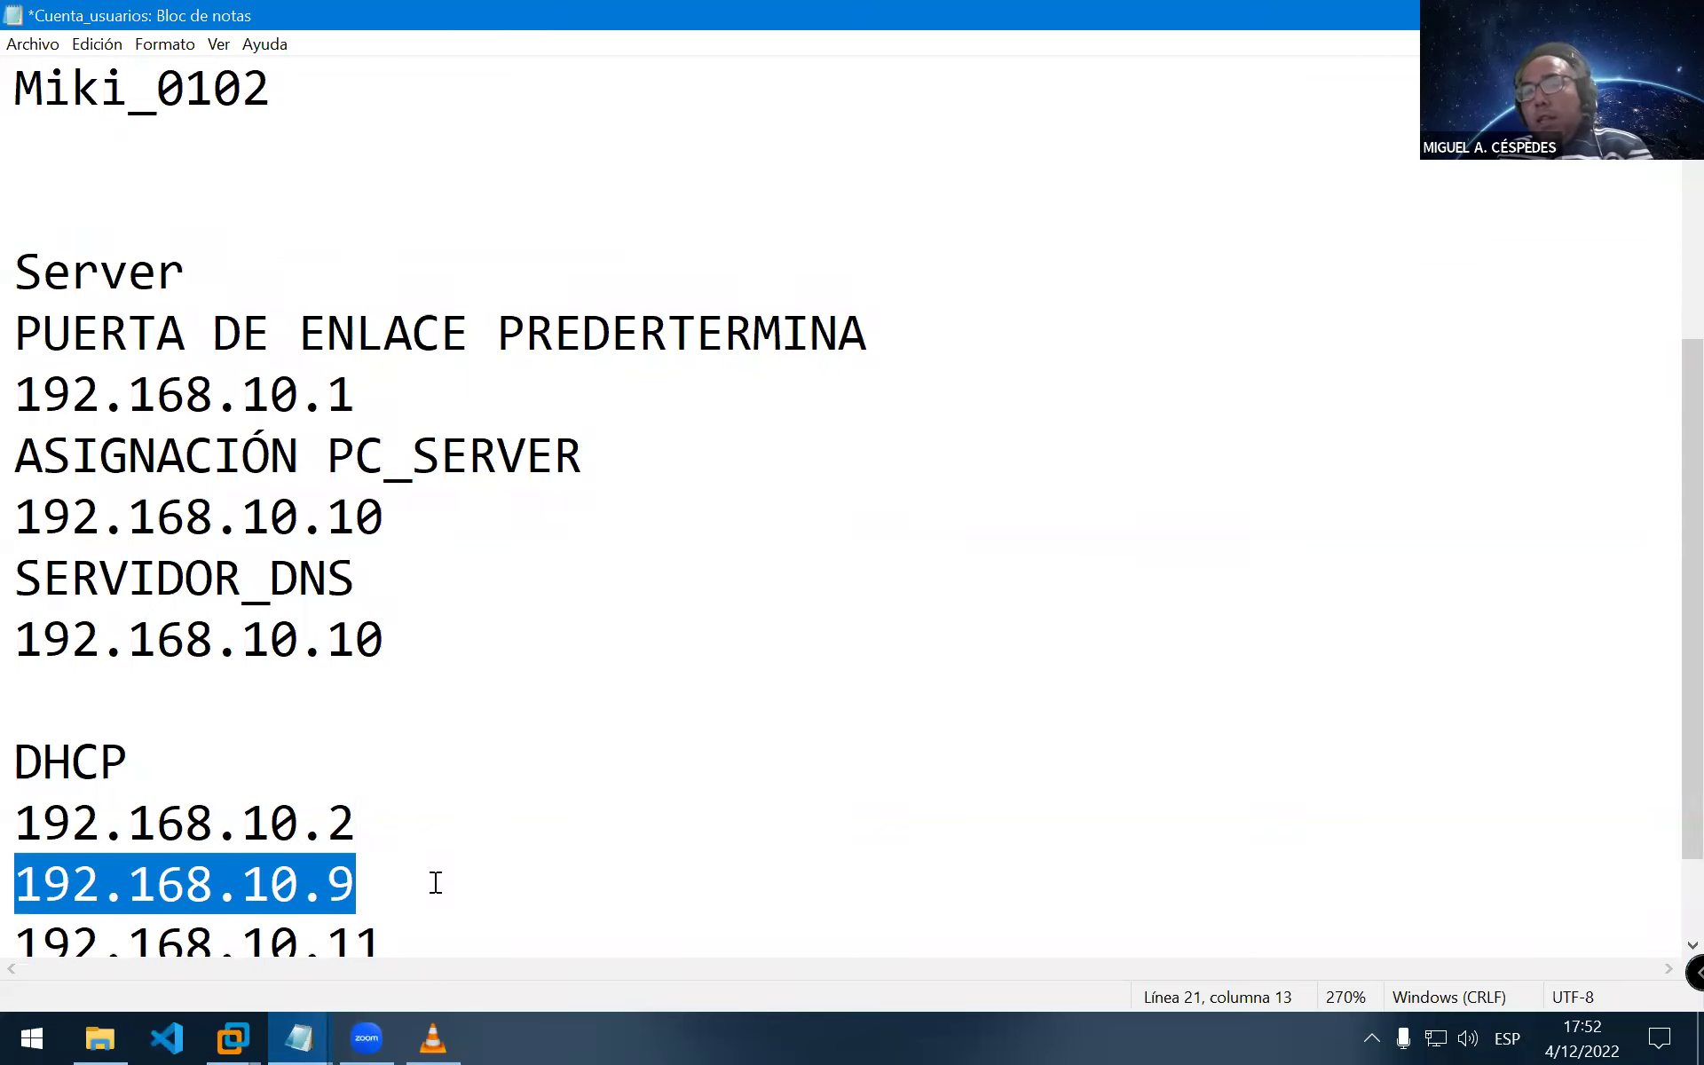
key("Down")
key("Up")
key("shift+Up")
key("shift+Up")
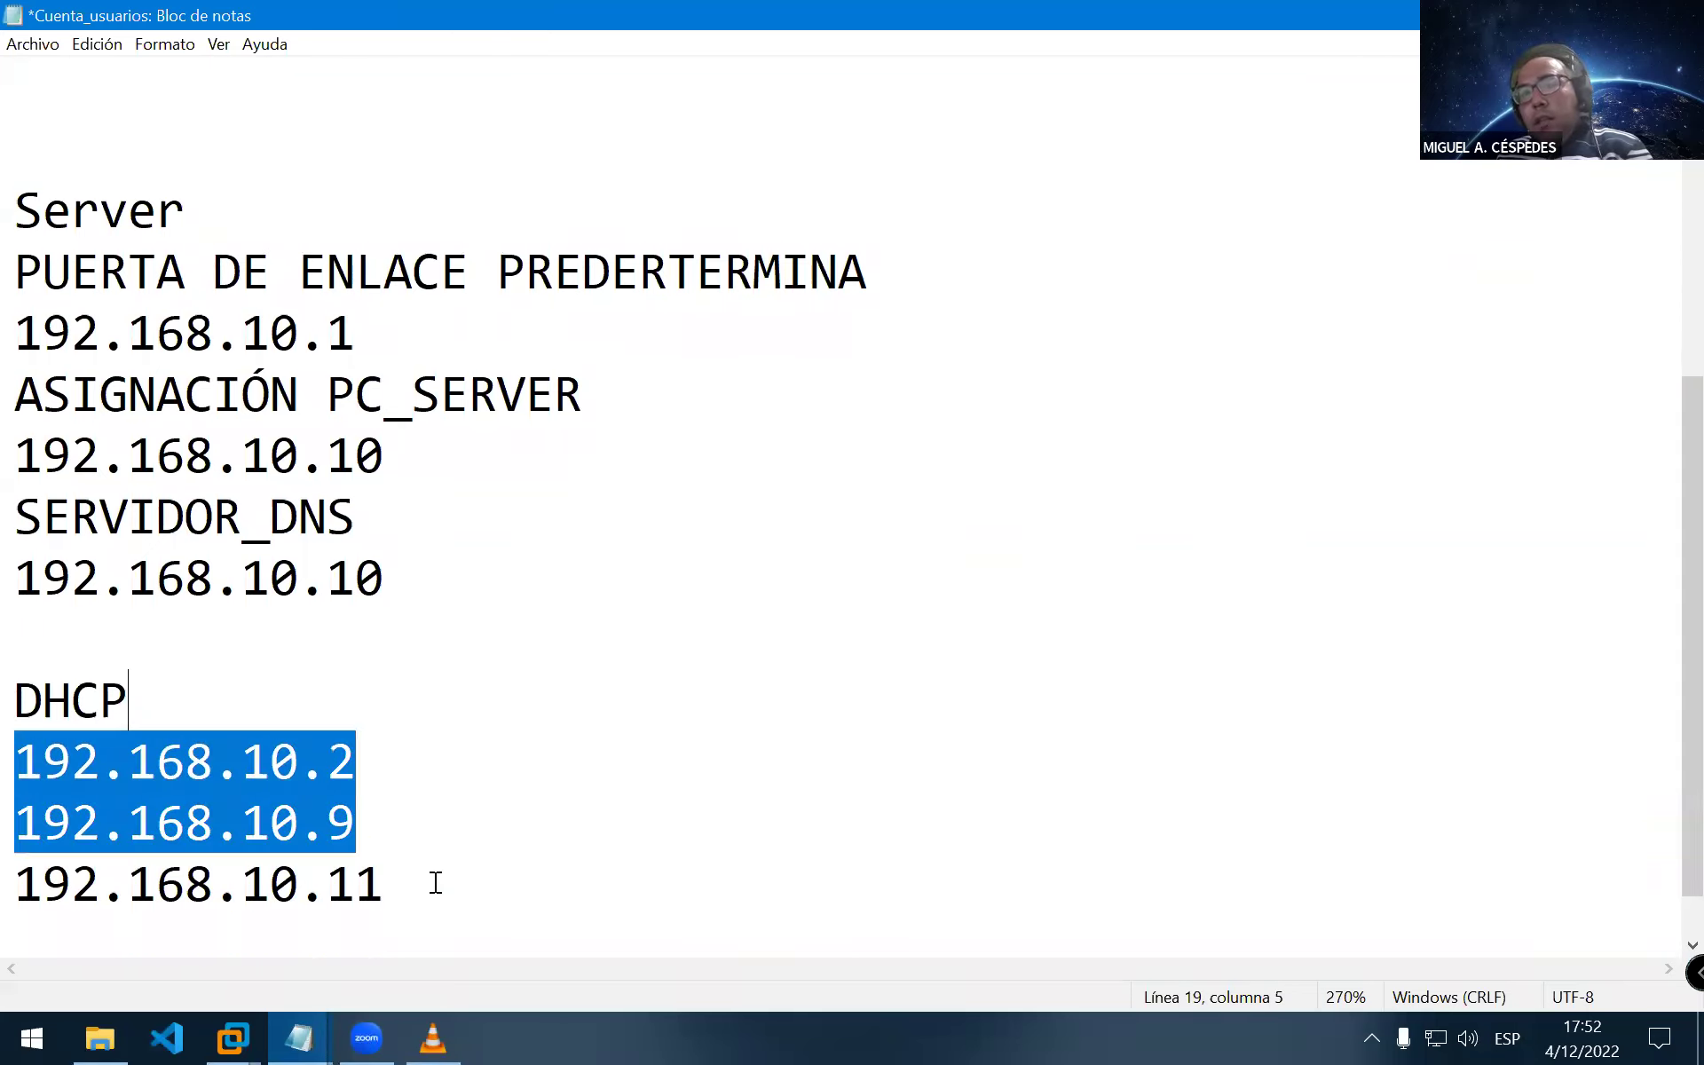
key("Down")
key("Down")
key("Down")
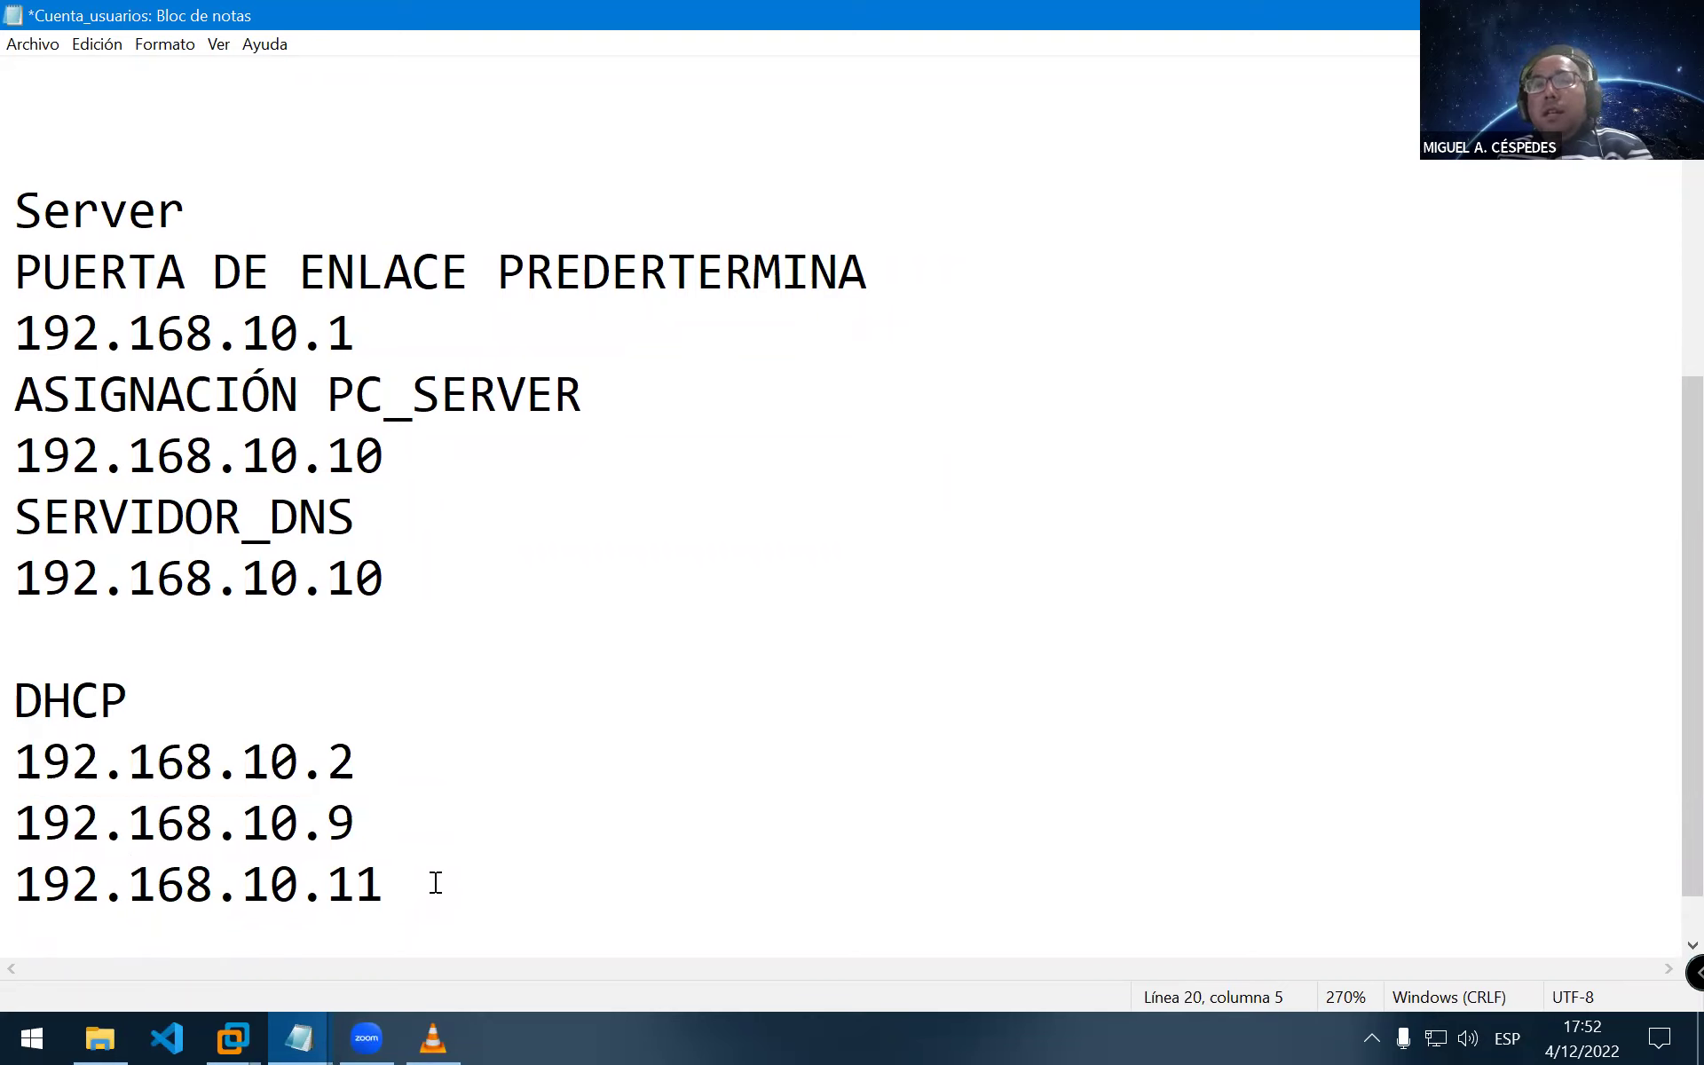
key("Right")
key("Down")
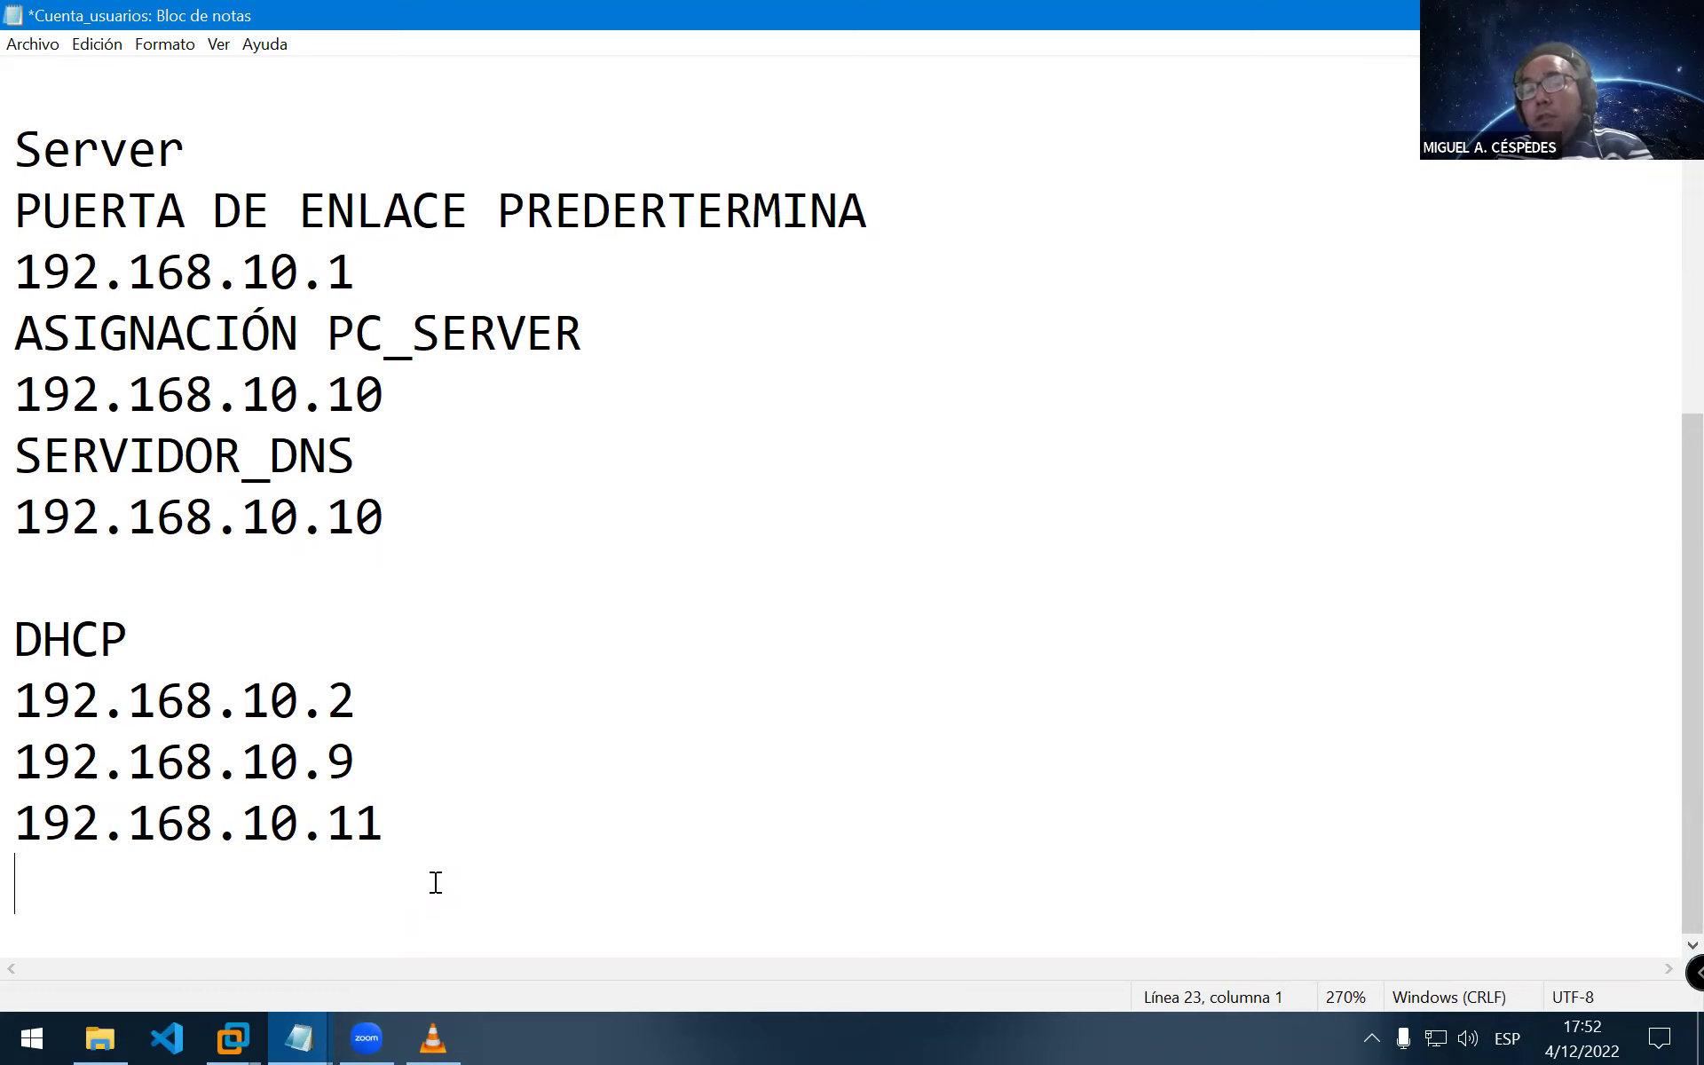
Add HASTA followed by 192.168.10.254 and 192.168.10.255 on separate lines
type("HASTA")
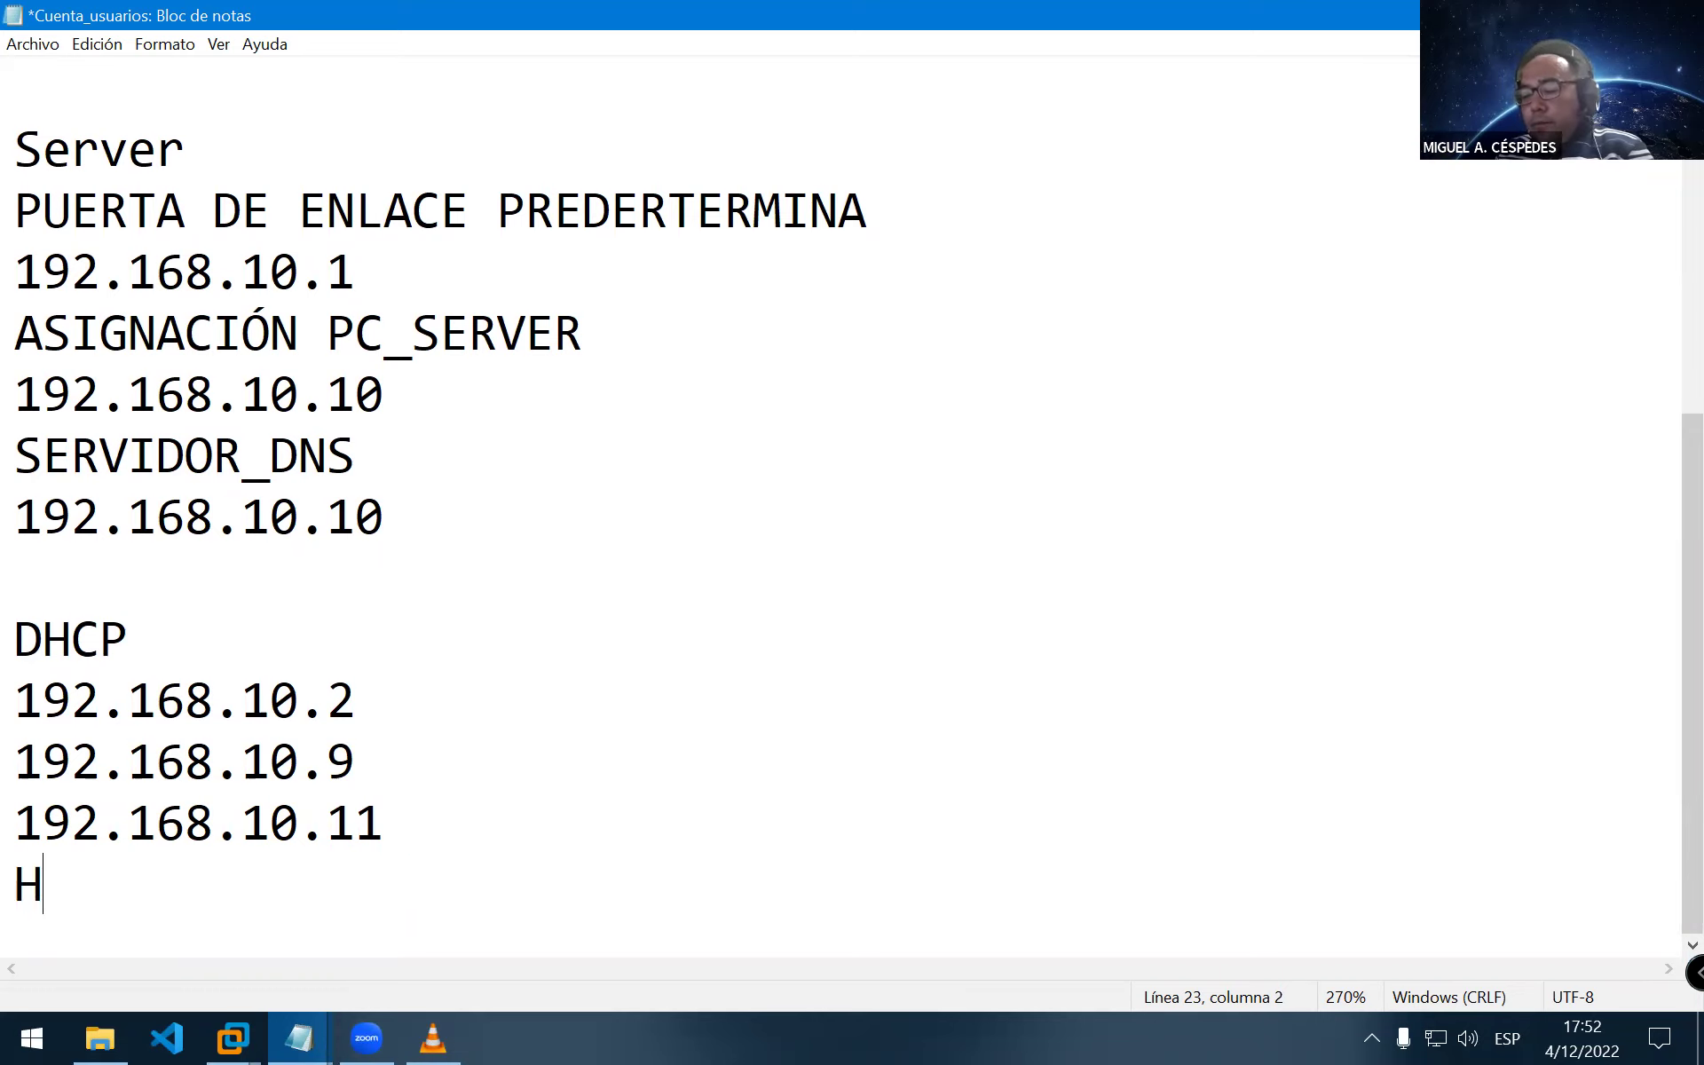
key("BackSpace")
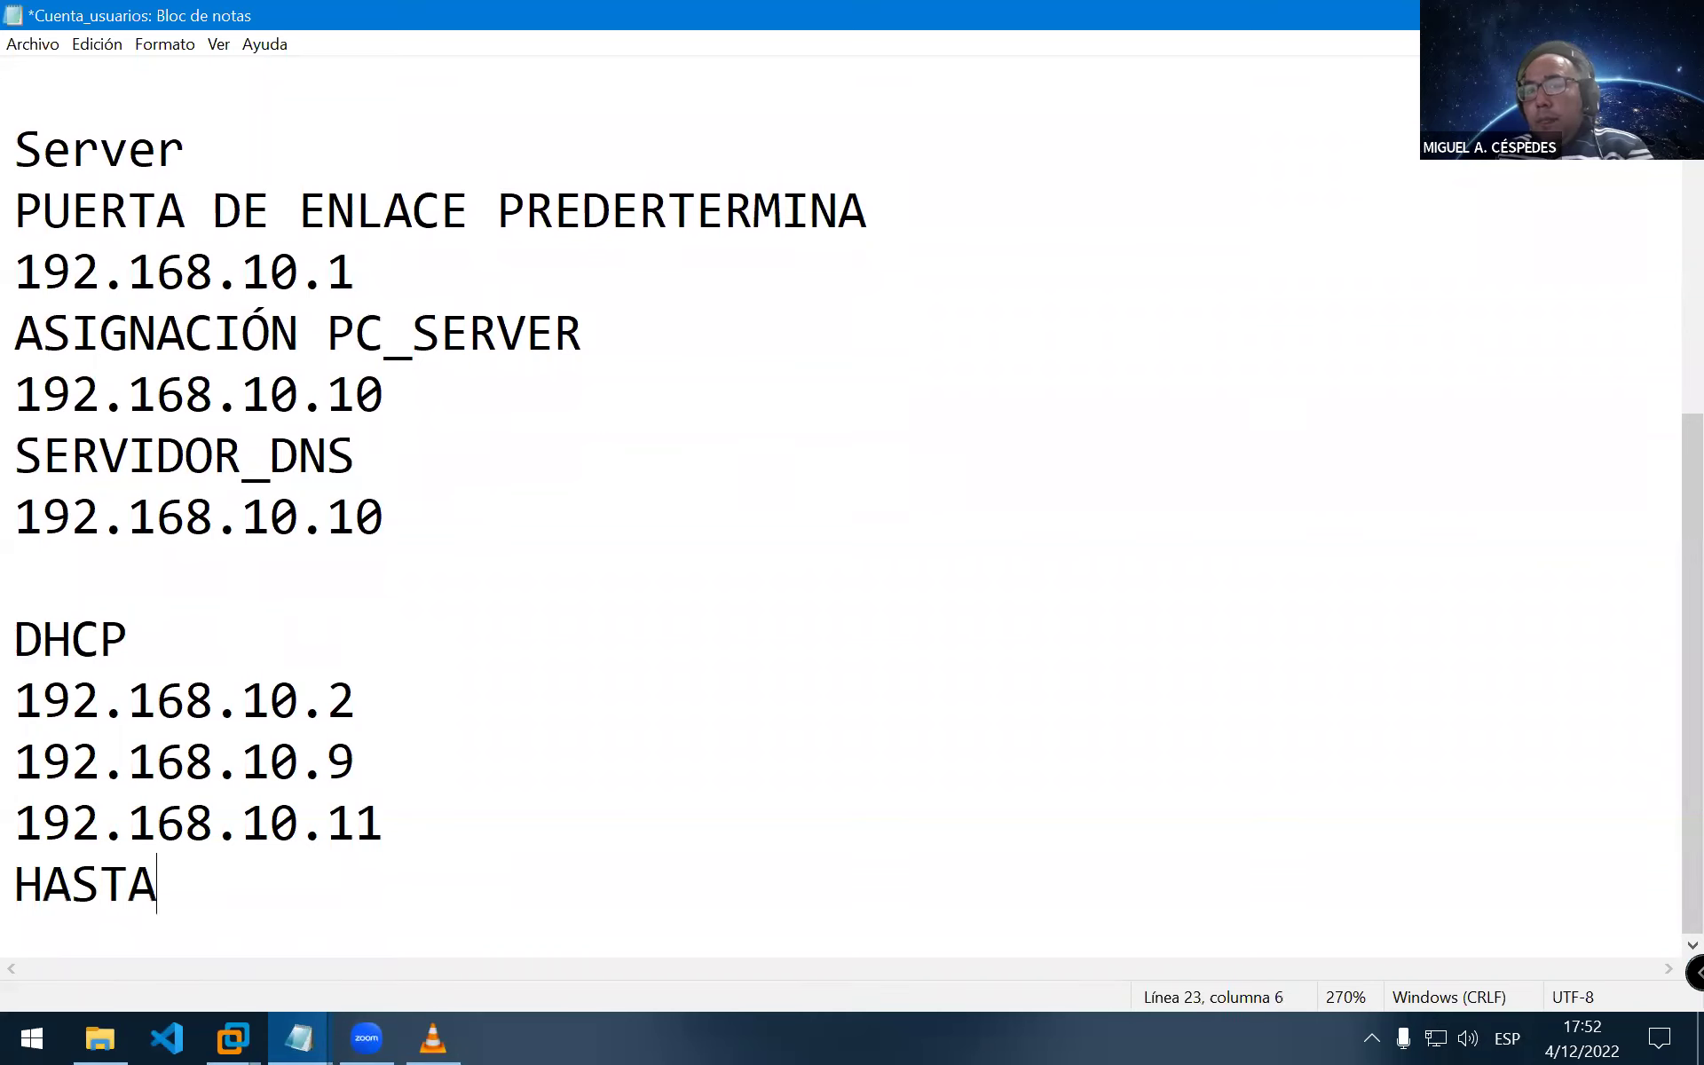
key("Return")
type("192.16")
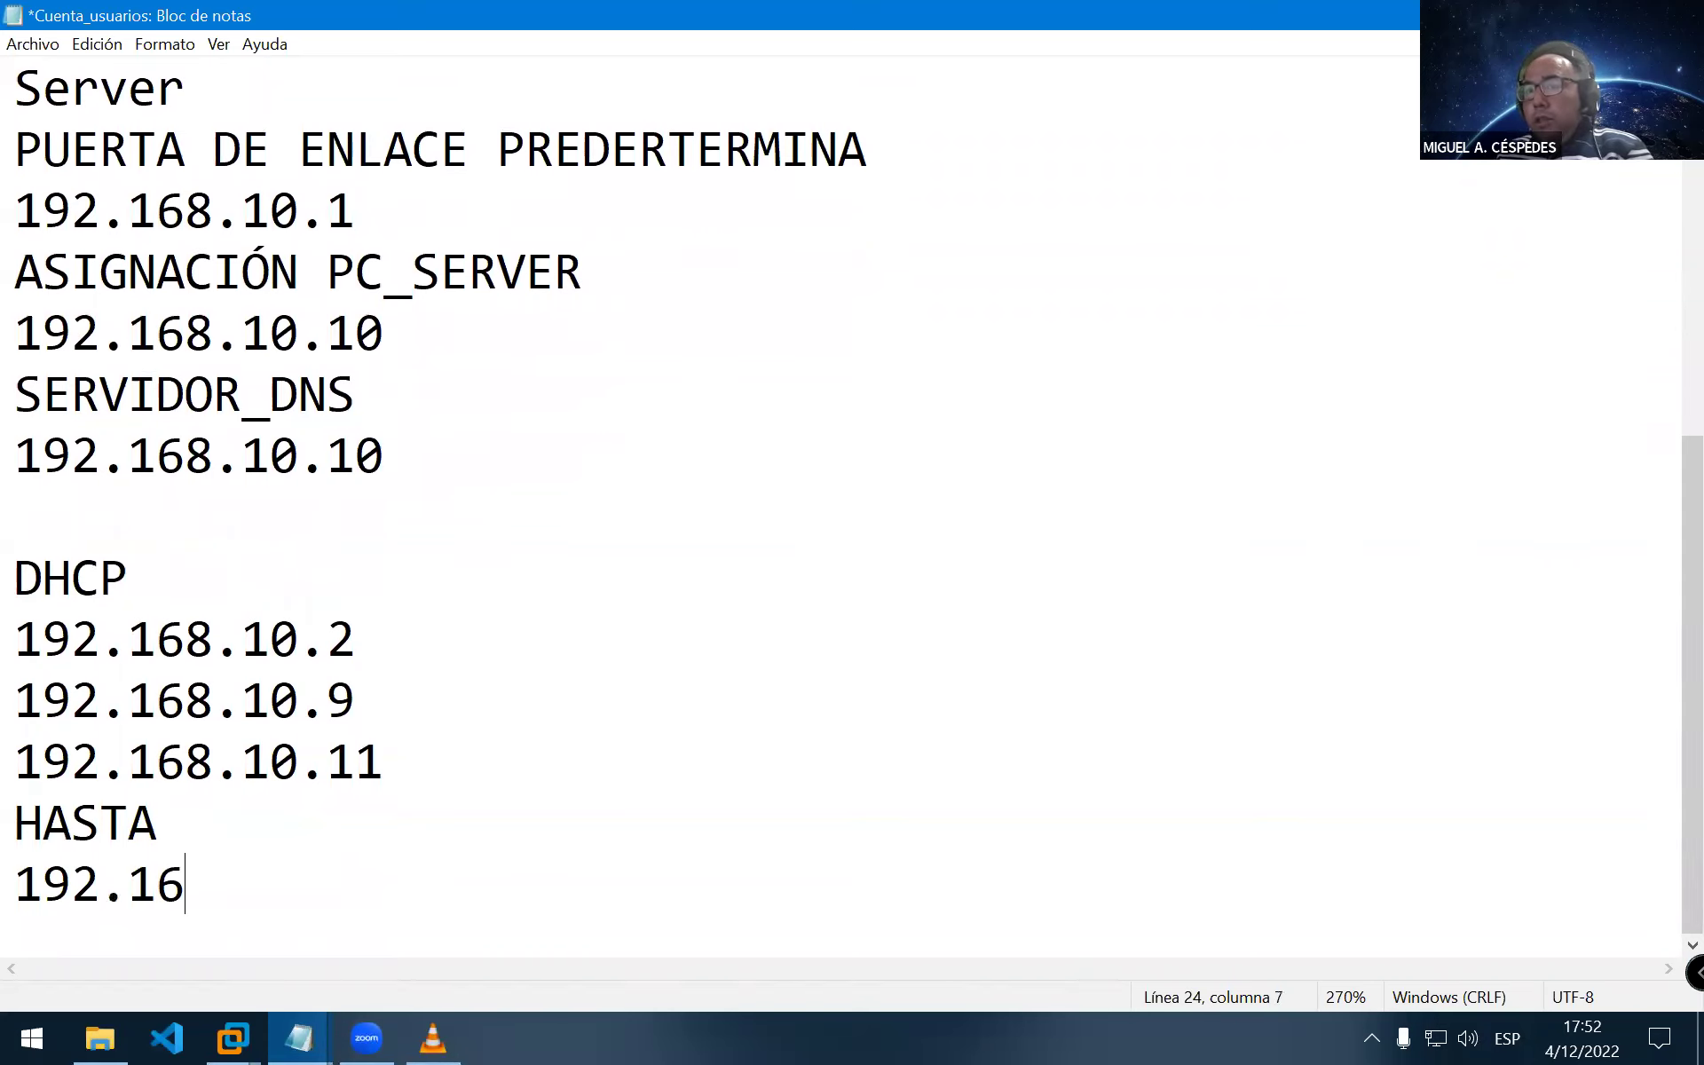
type("8.10.254")
key("Return")
type("192.168.")
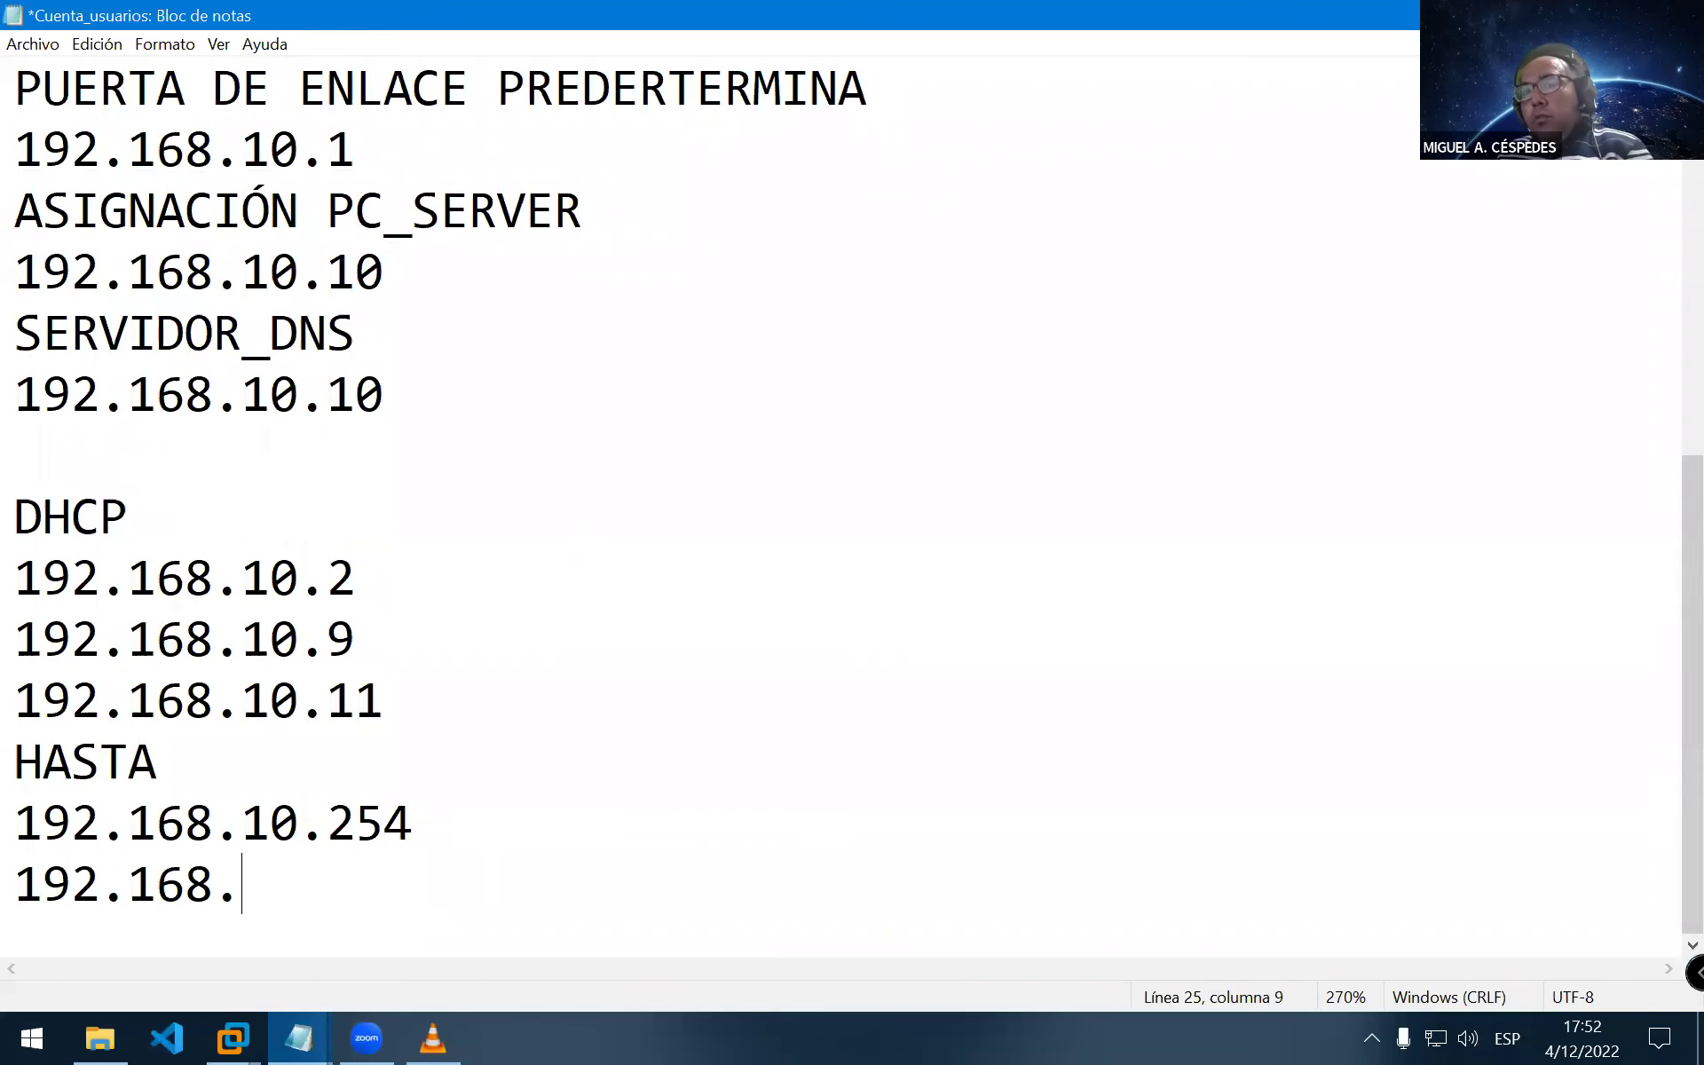
type("10.25")
key("Left")
type("2")
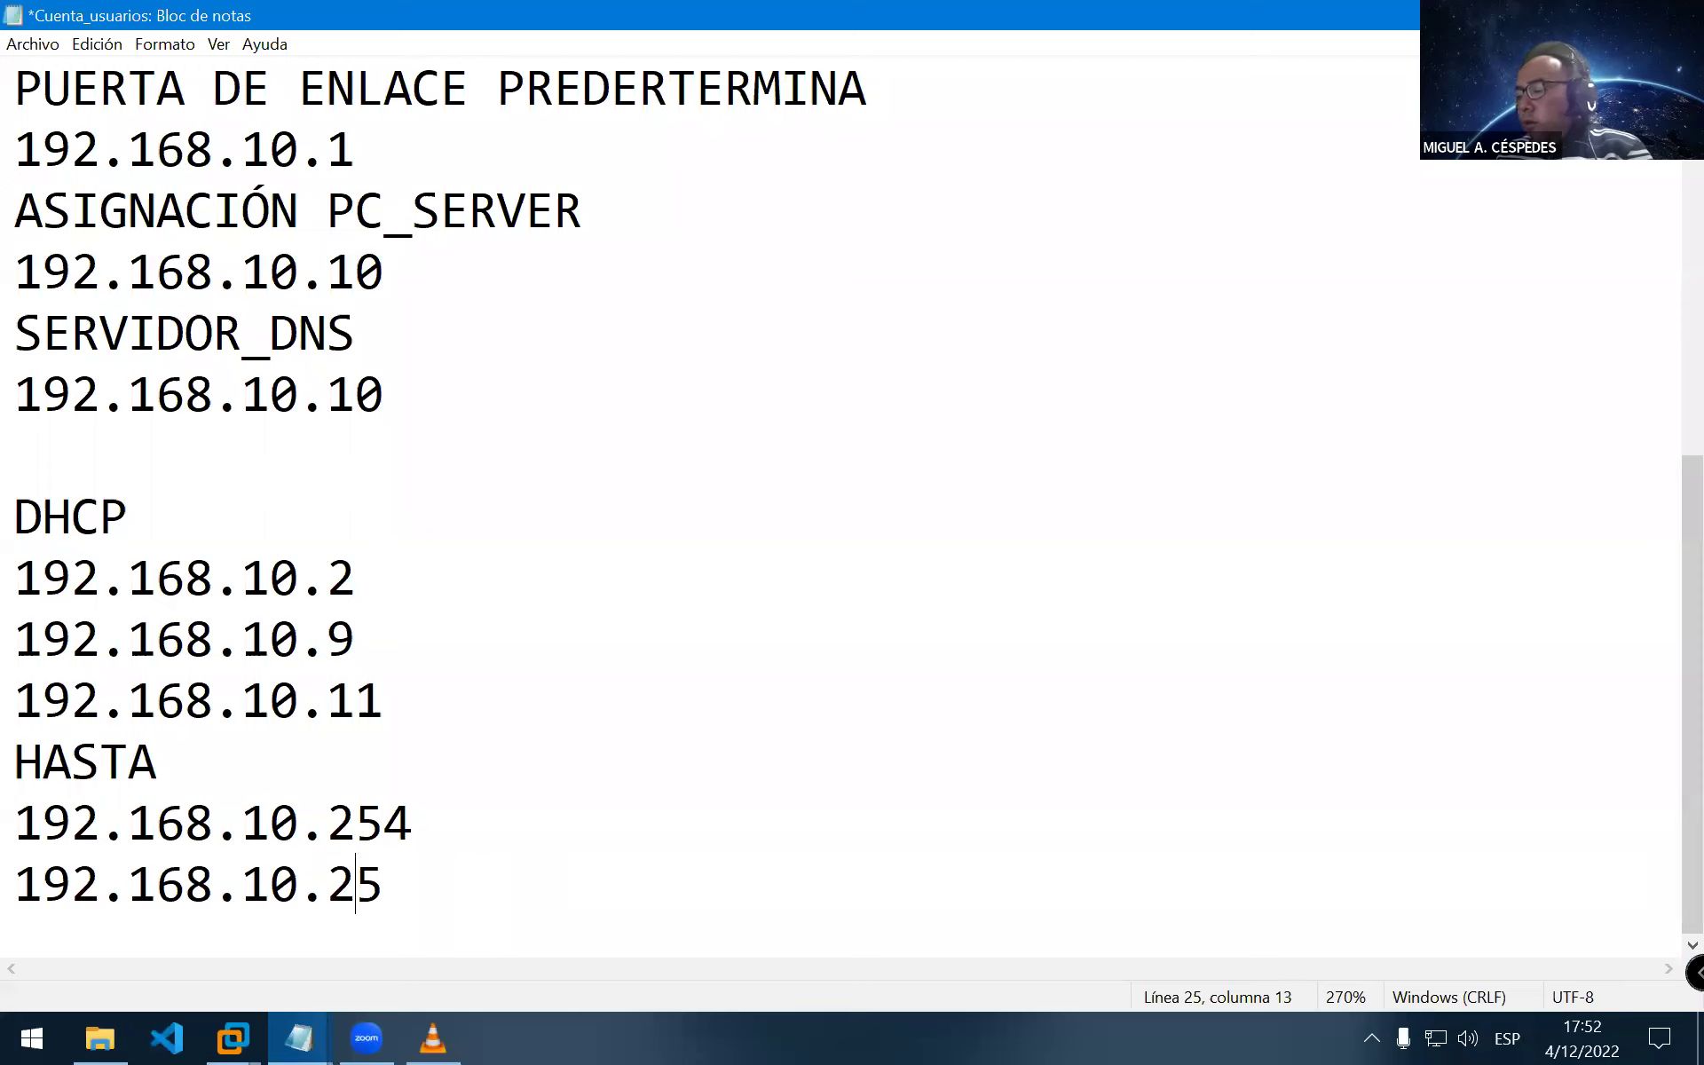
type("2")
key("Right")
key("BackSpace")
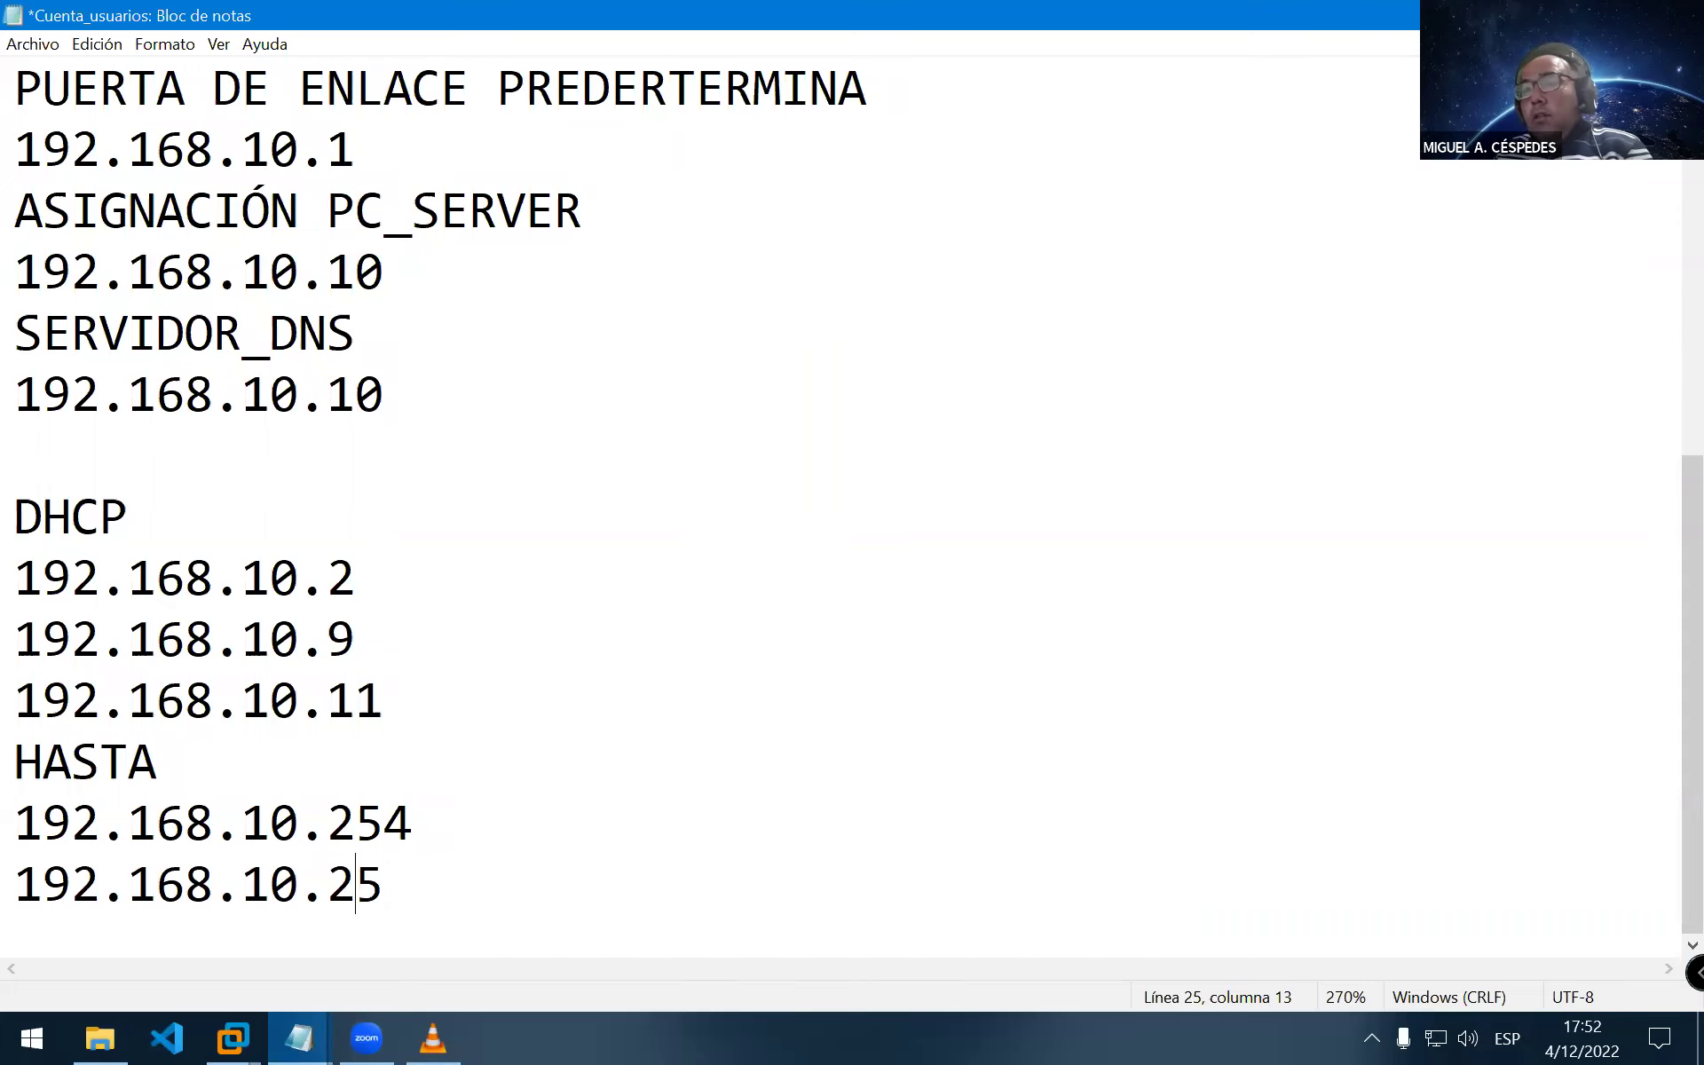
type("5")
key("End")
key("Return")
Label the broadcast address BROADCAST IP DE DIFUNCIÓN and start a dashed separator line beneath it
type("BROADCAS")
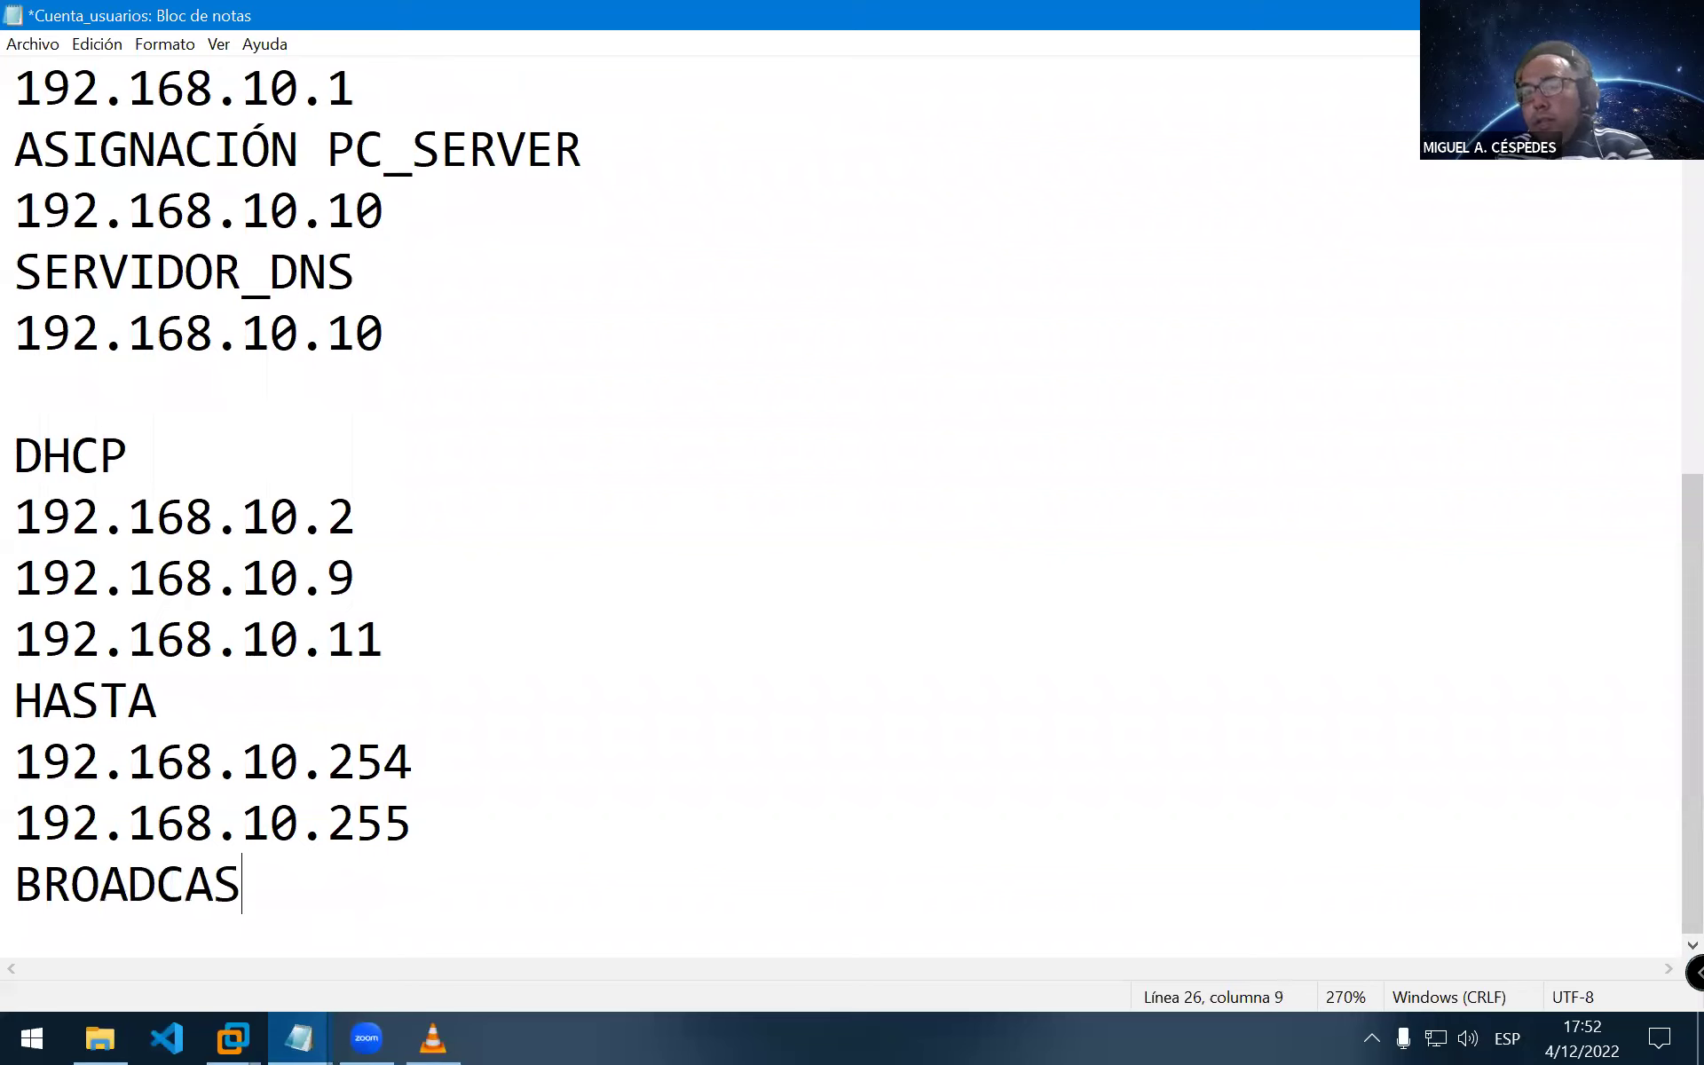
type("T ")
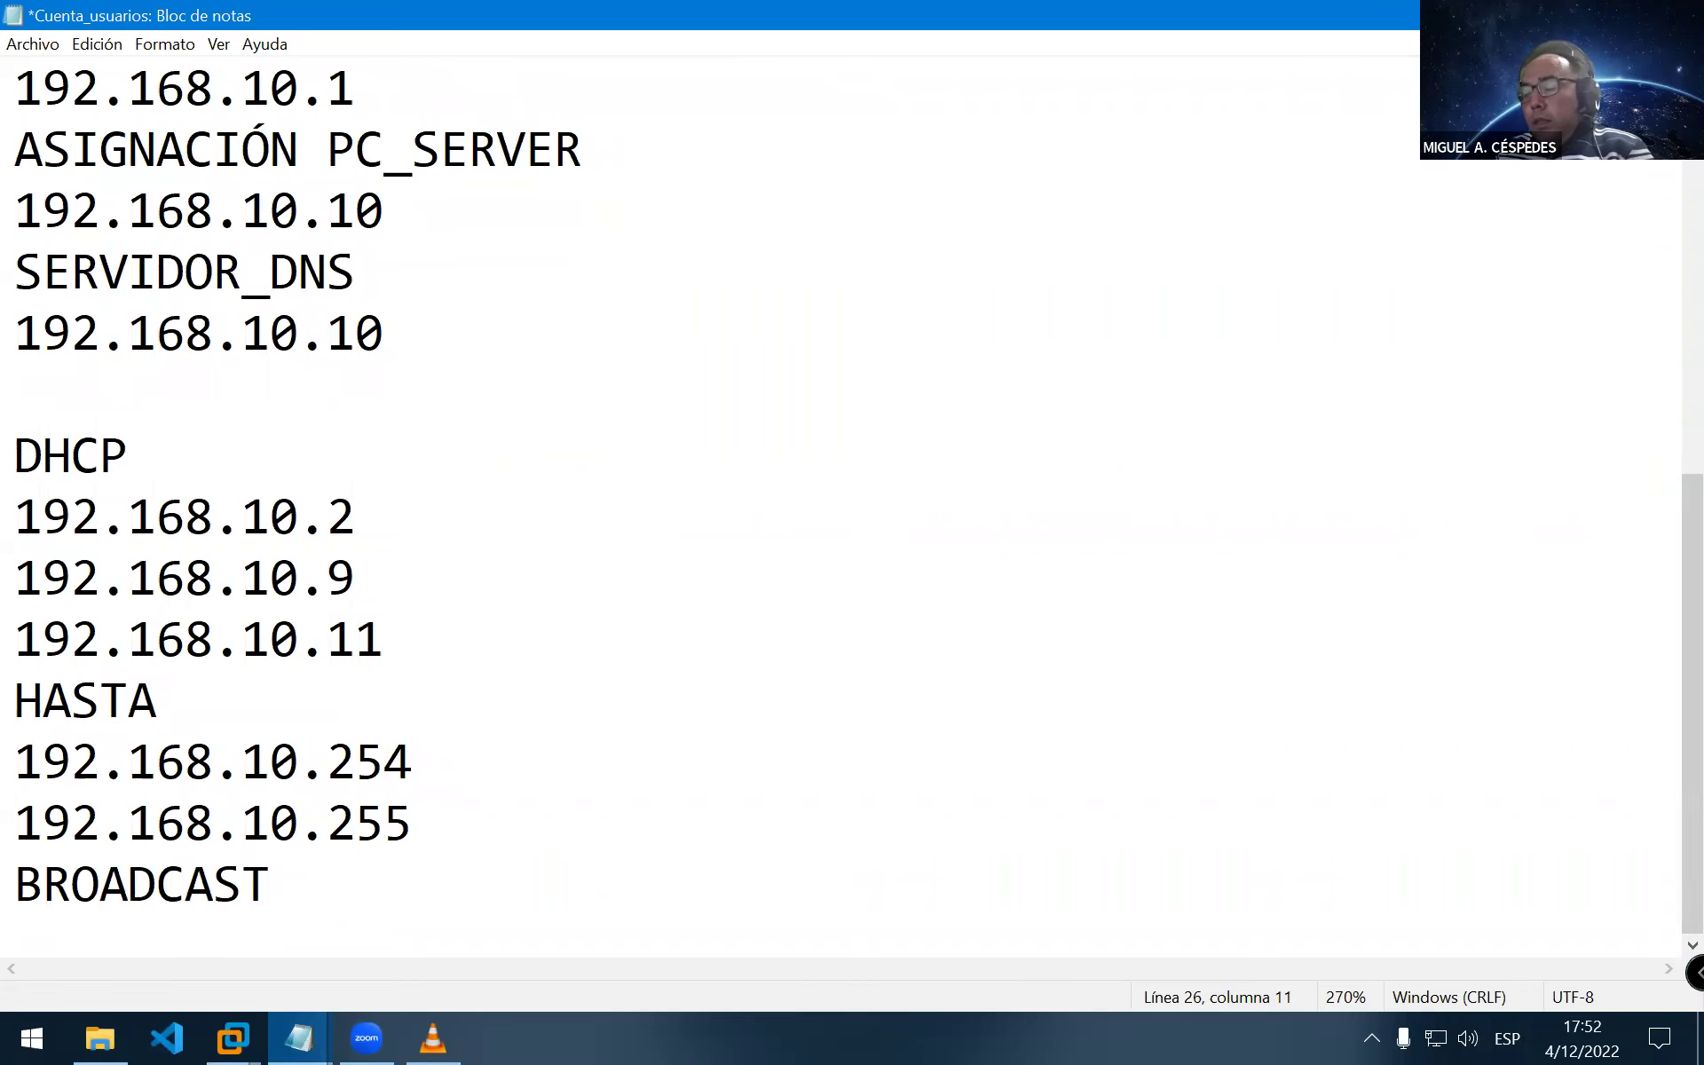
type("IP DE I")
key("BackSpace")
type("D")
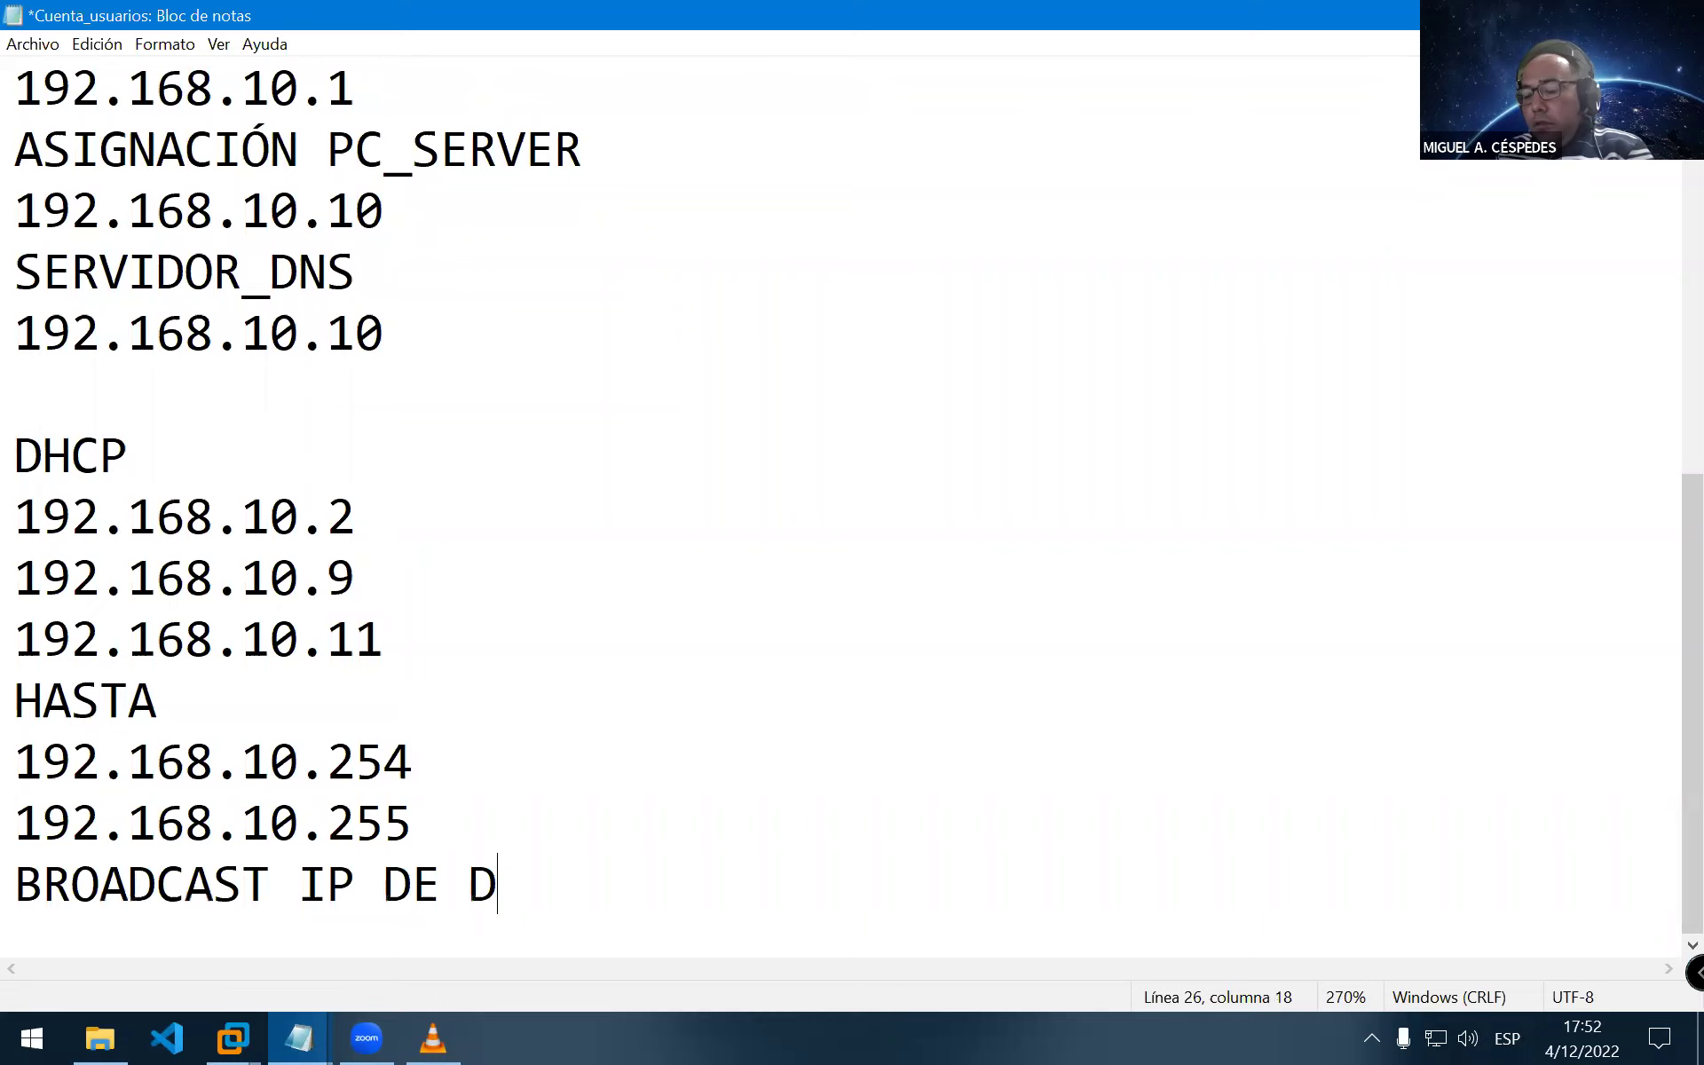
type("IFINNC")
key("BackSpace")
key("BackSpace")
key("BackSpace")
key("BackSpace")
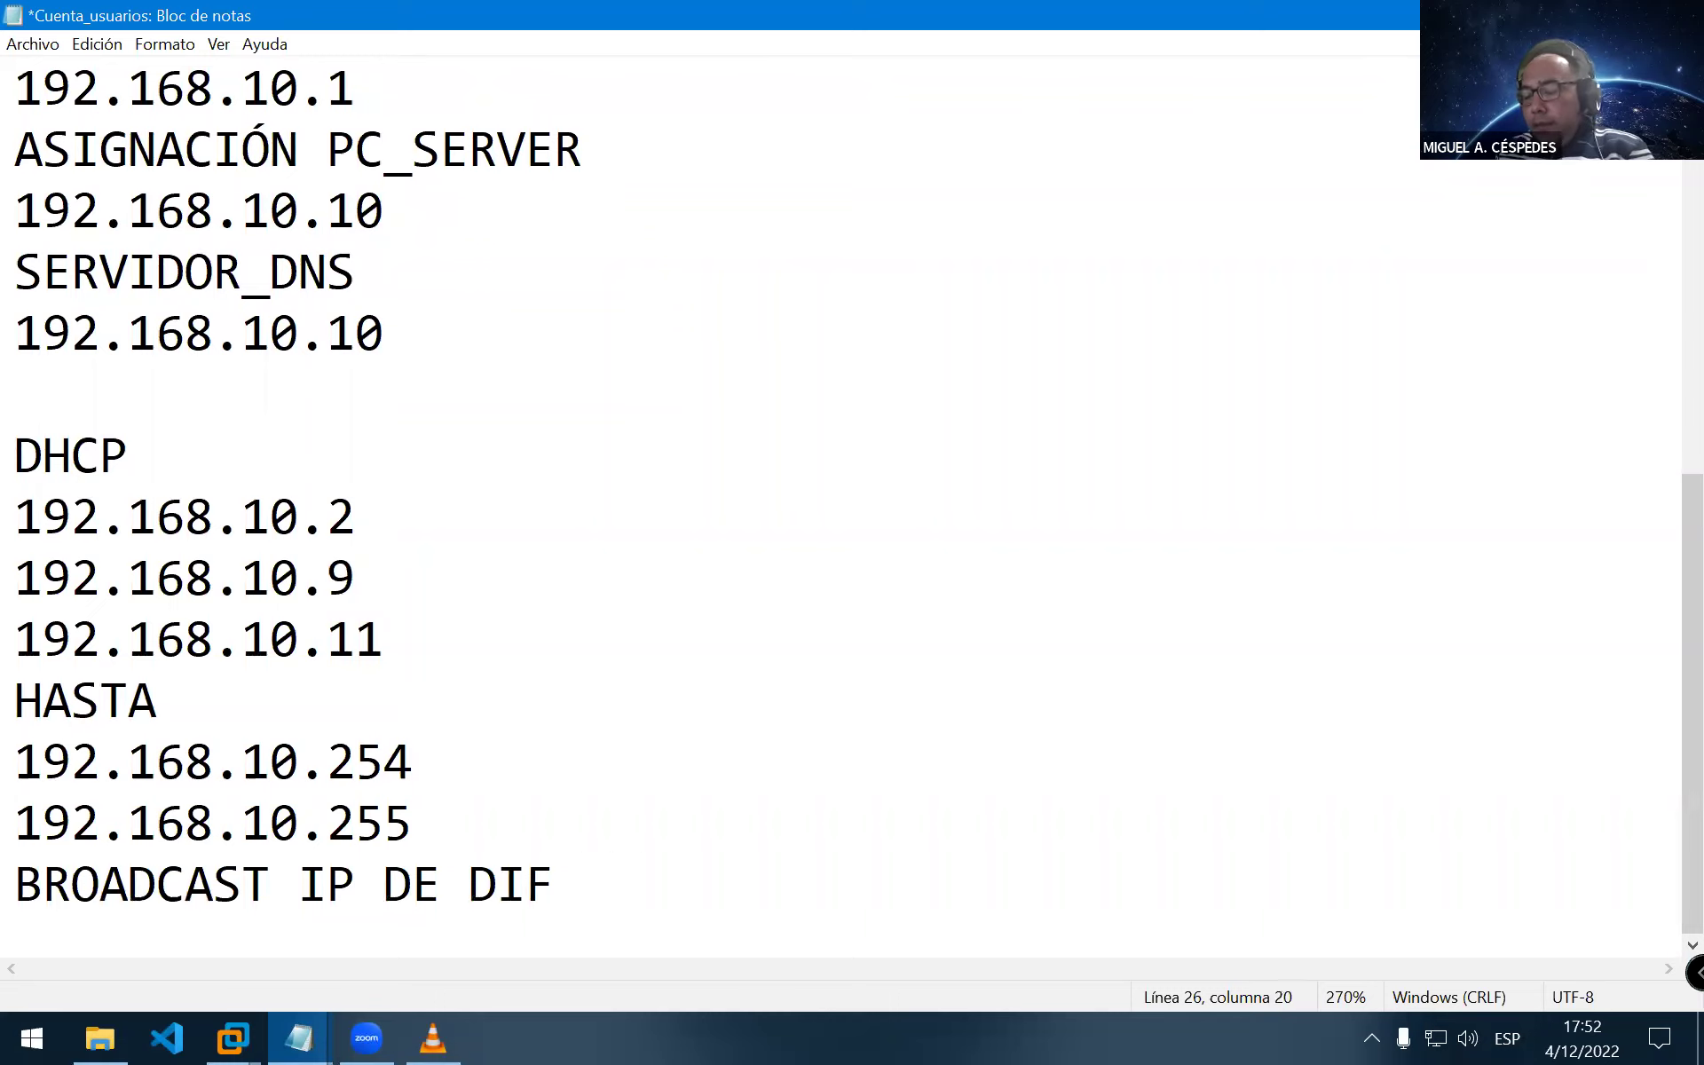
type("UNCI+ON")
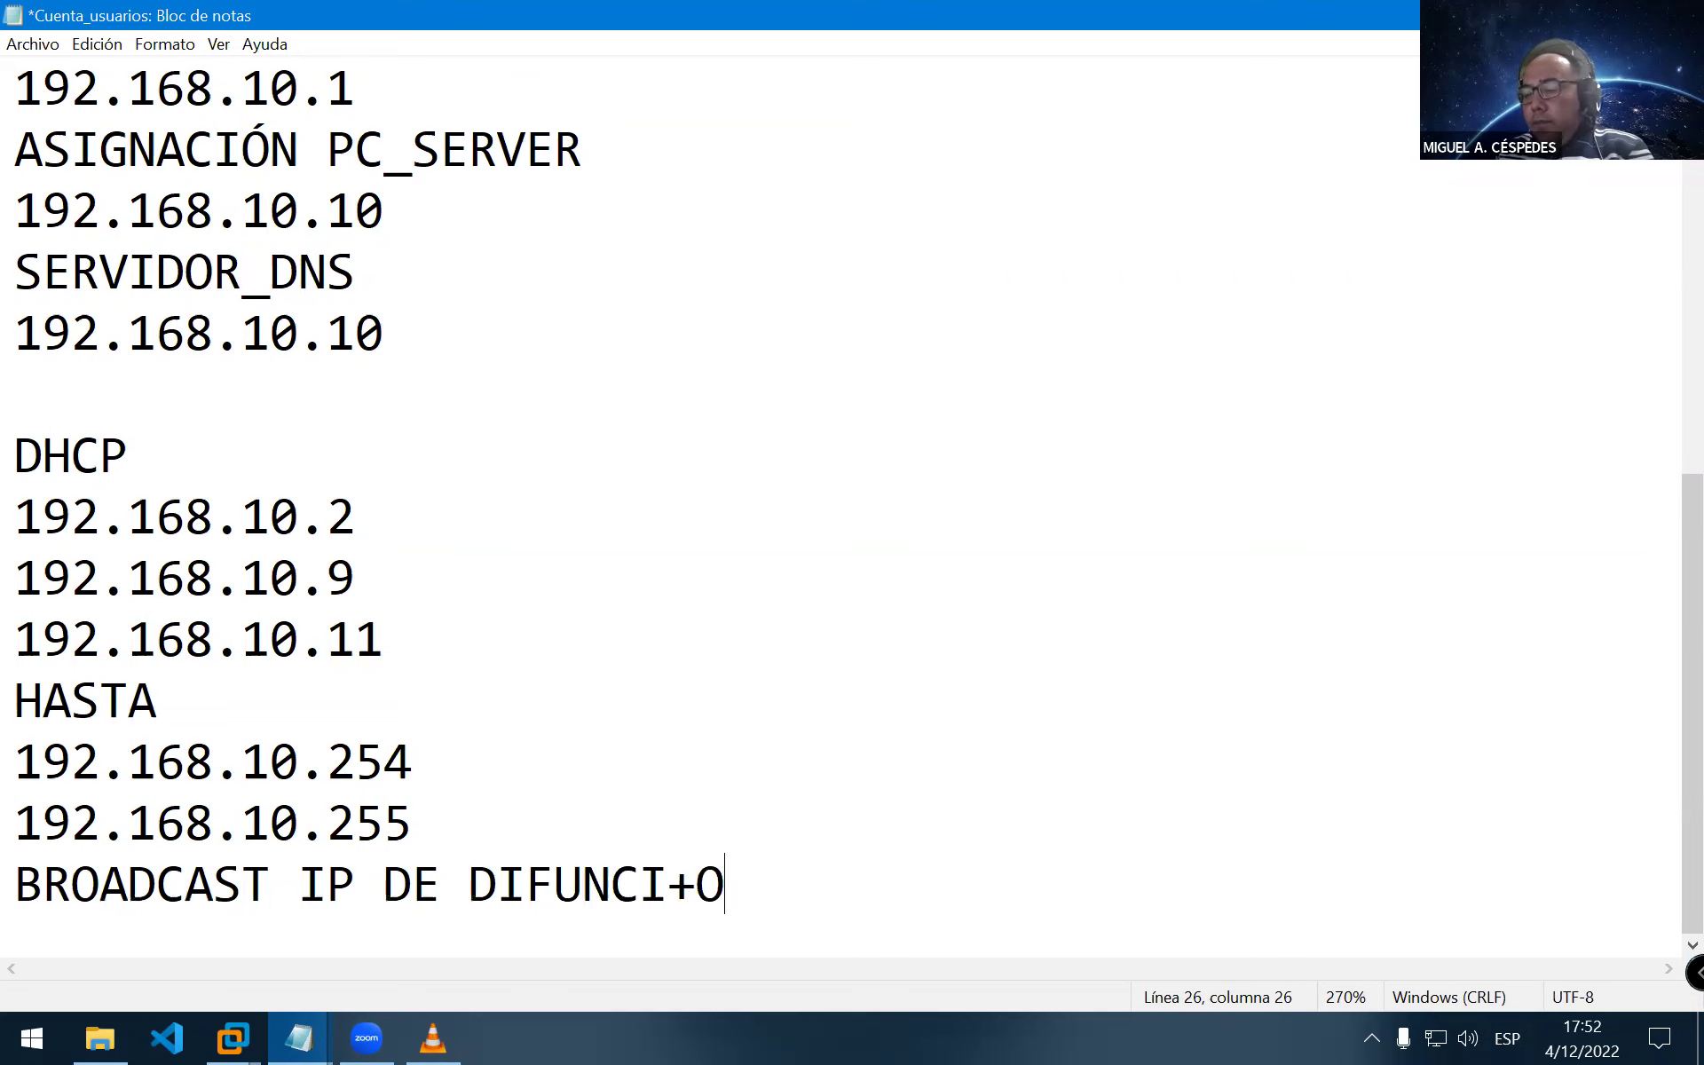
key("BackSpace")
key("BackSpace")
key("BackSpace")
type("ÓN")
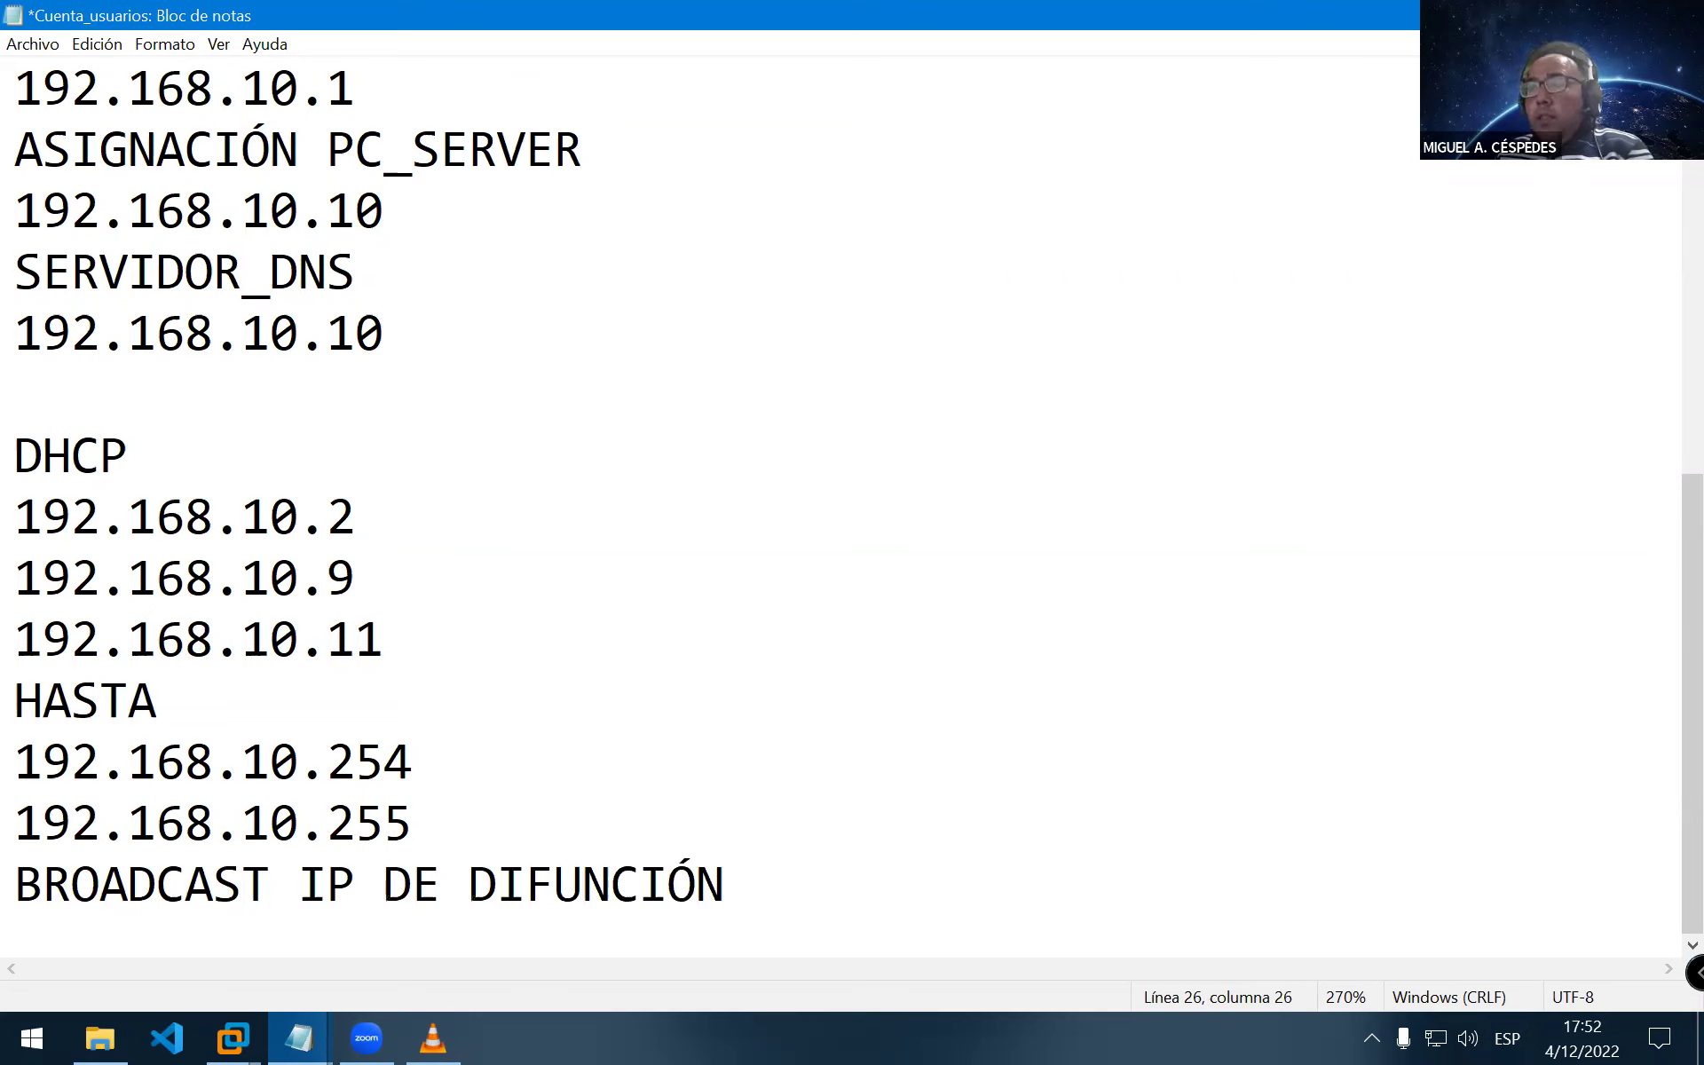
key("Return")
type("--------------------------")
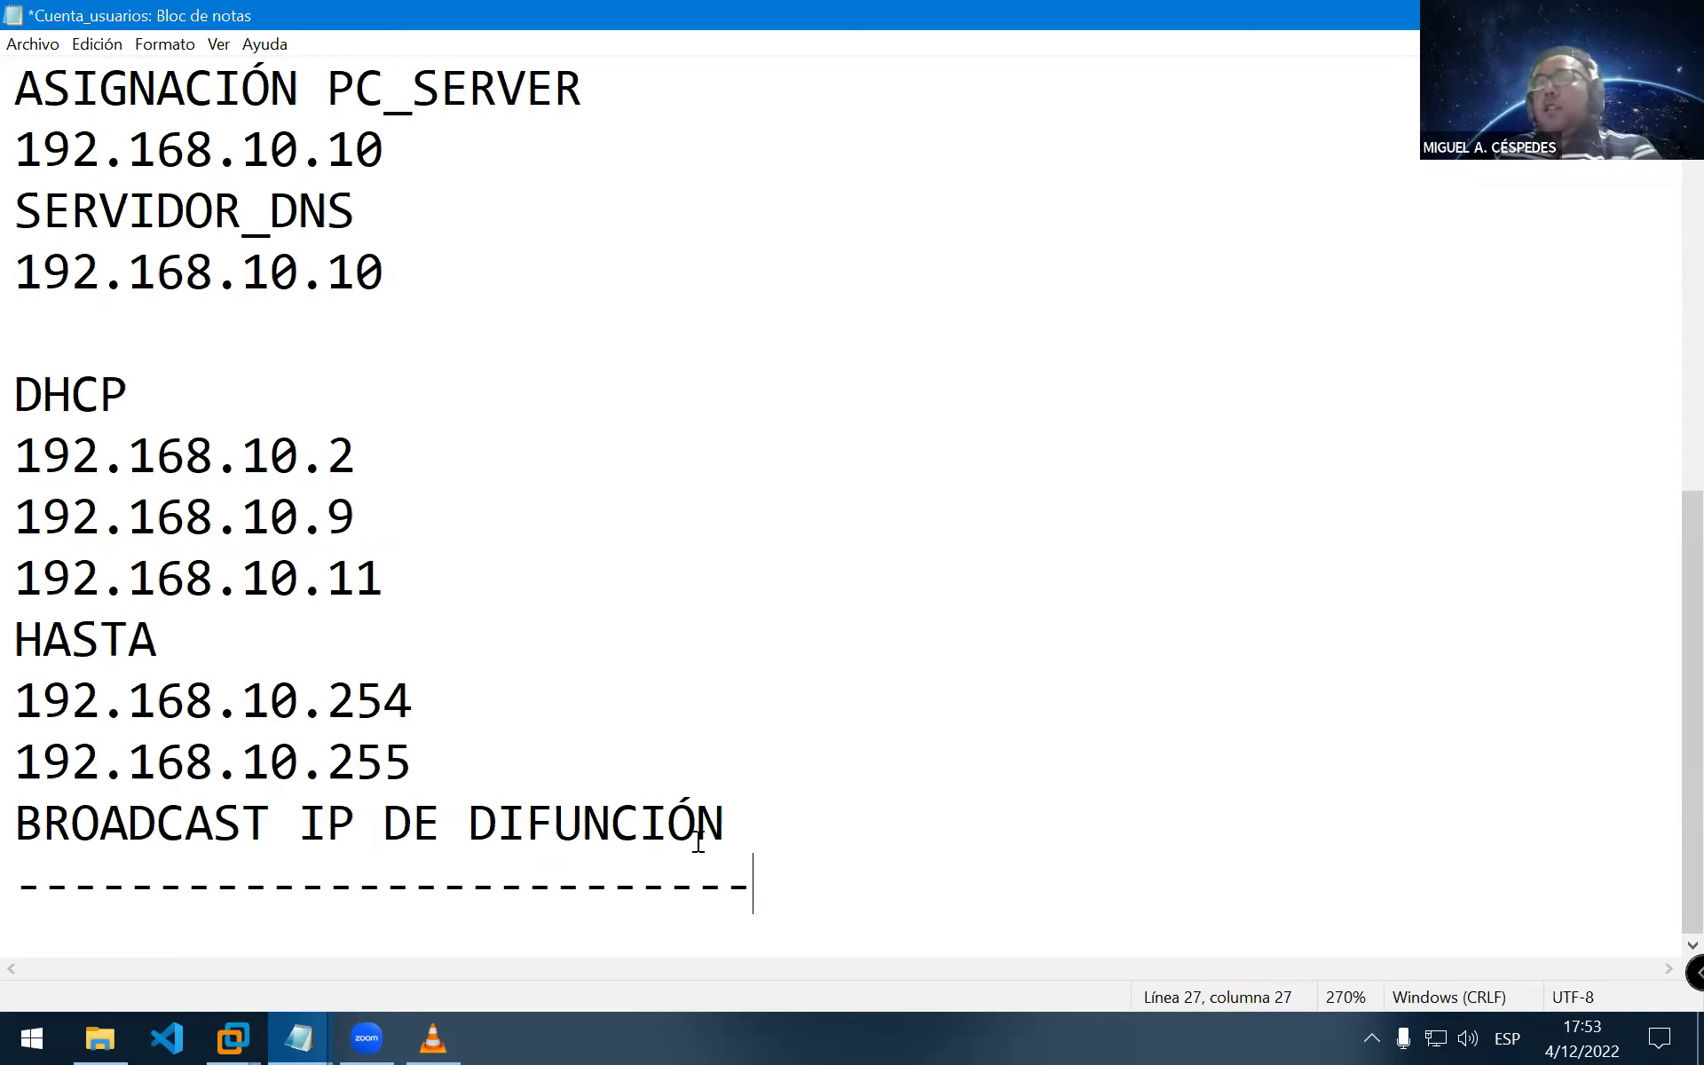
Highlight the addresses 192.168.10.9 to 192.168.10.11, then start a new line below the dashed separator
left_click_drag(444, 575, 15, 478)
left_click(512, 530)
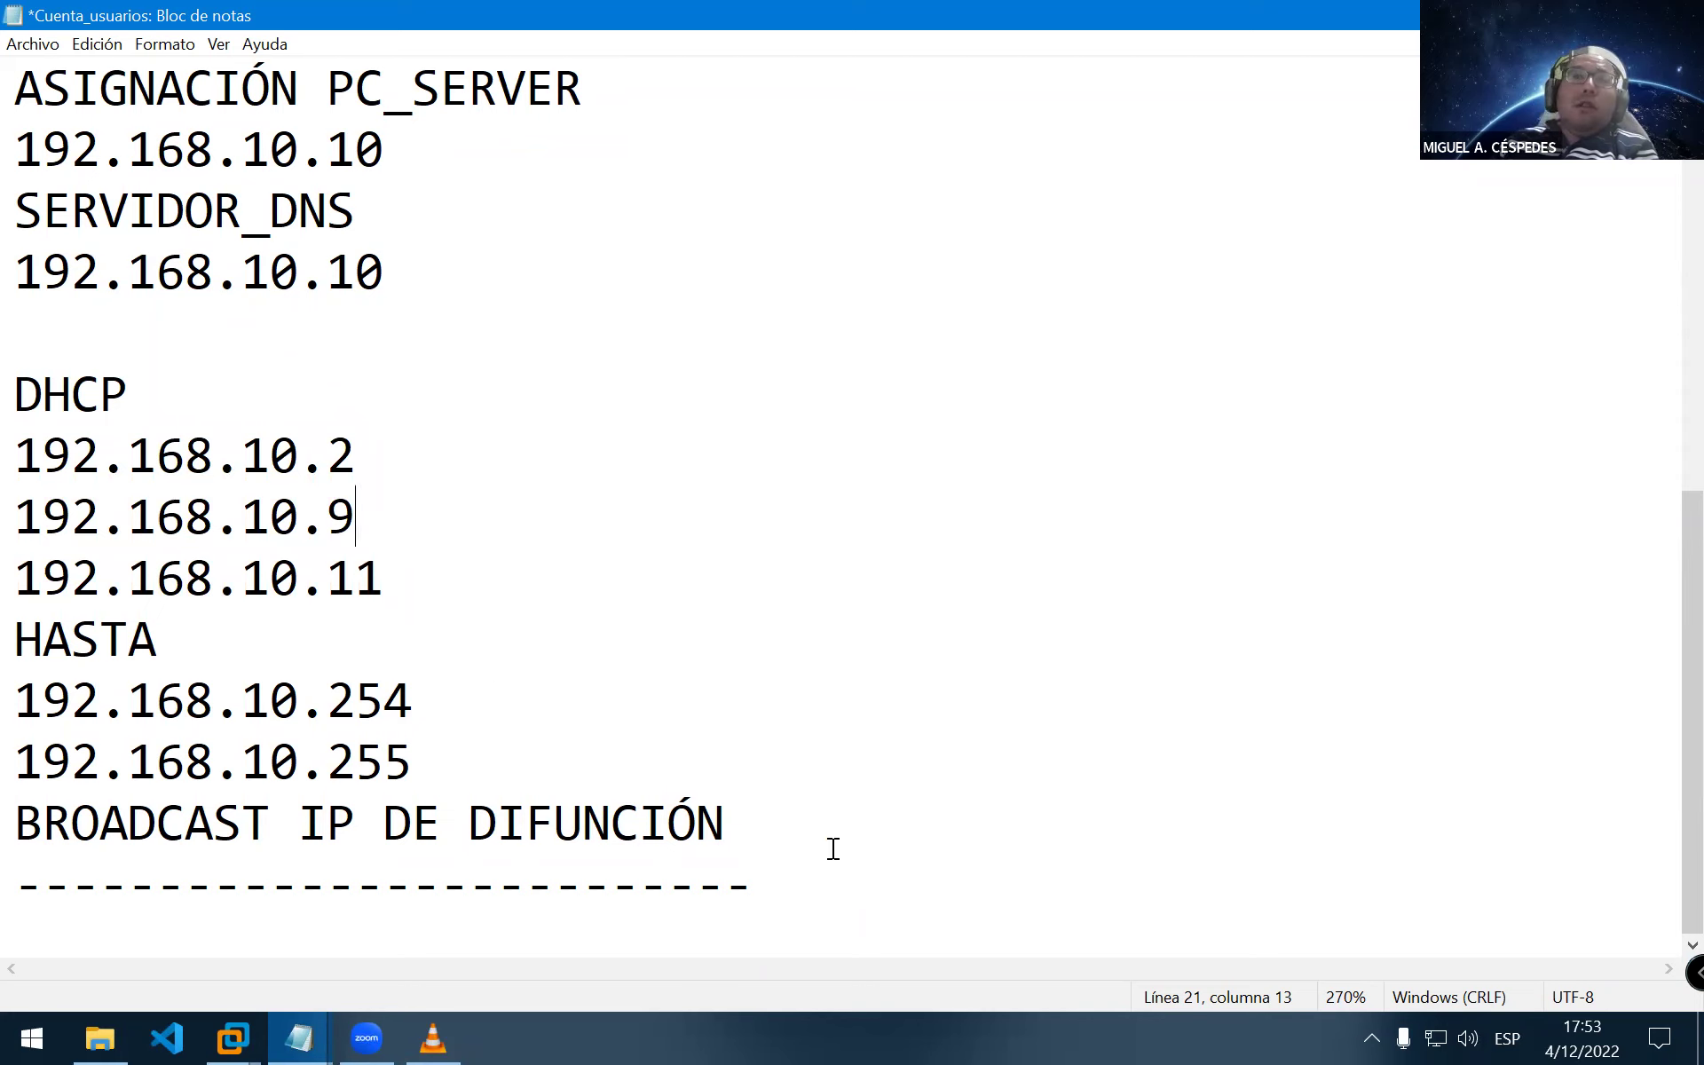
left_click(859, 886)
key("Return")
key("Return")
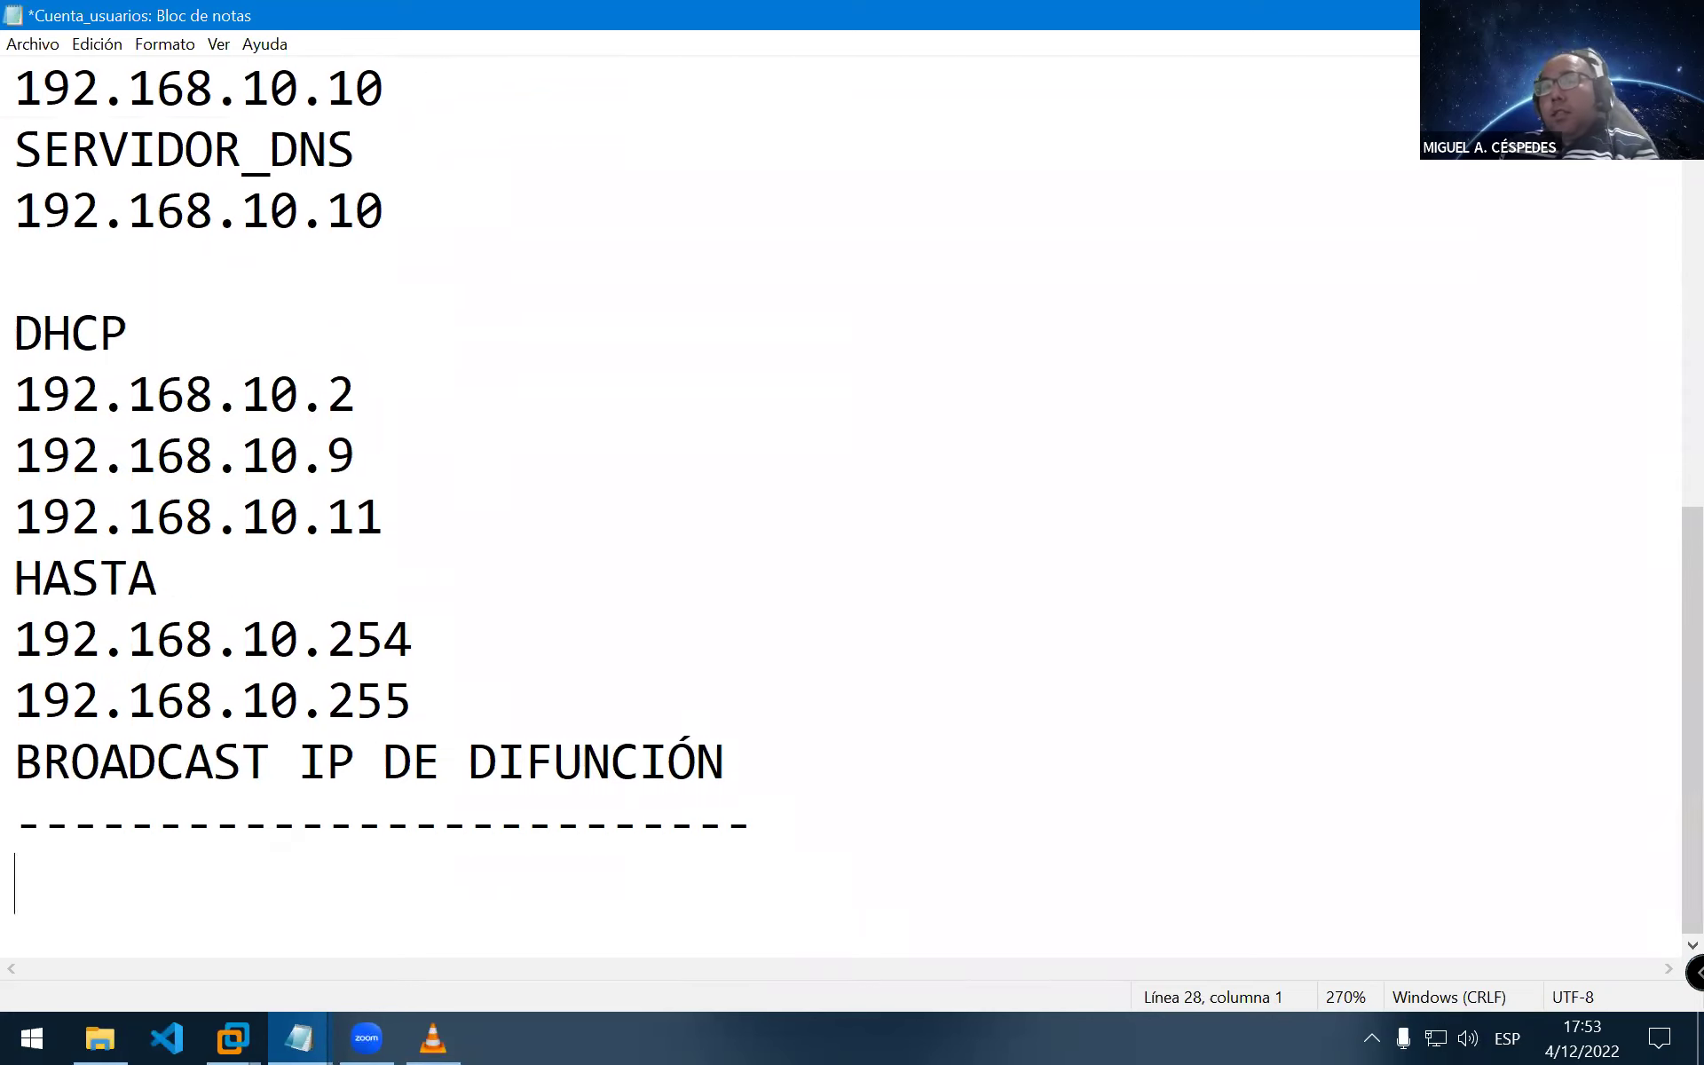
Add a second DHCP block with range 192.168.10.100 to 192.168.10.150, closed by a dashed line
type("D")
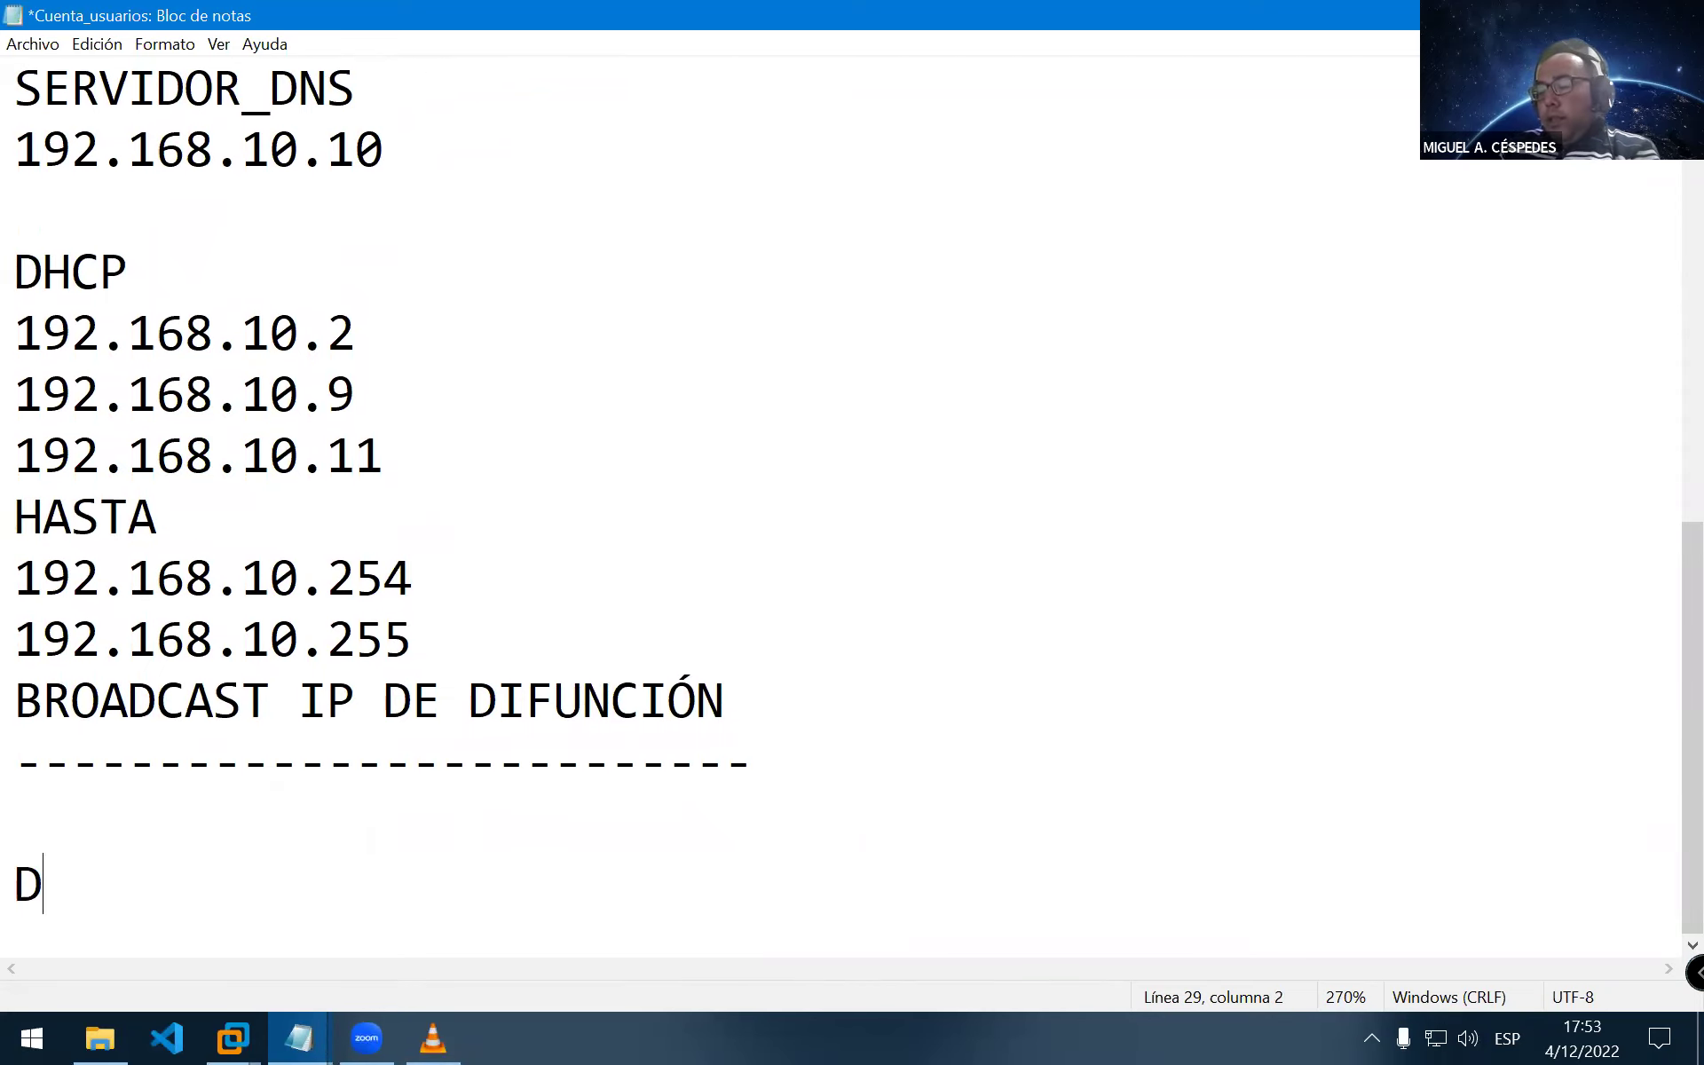
type("HCP")
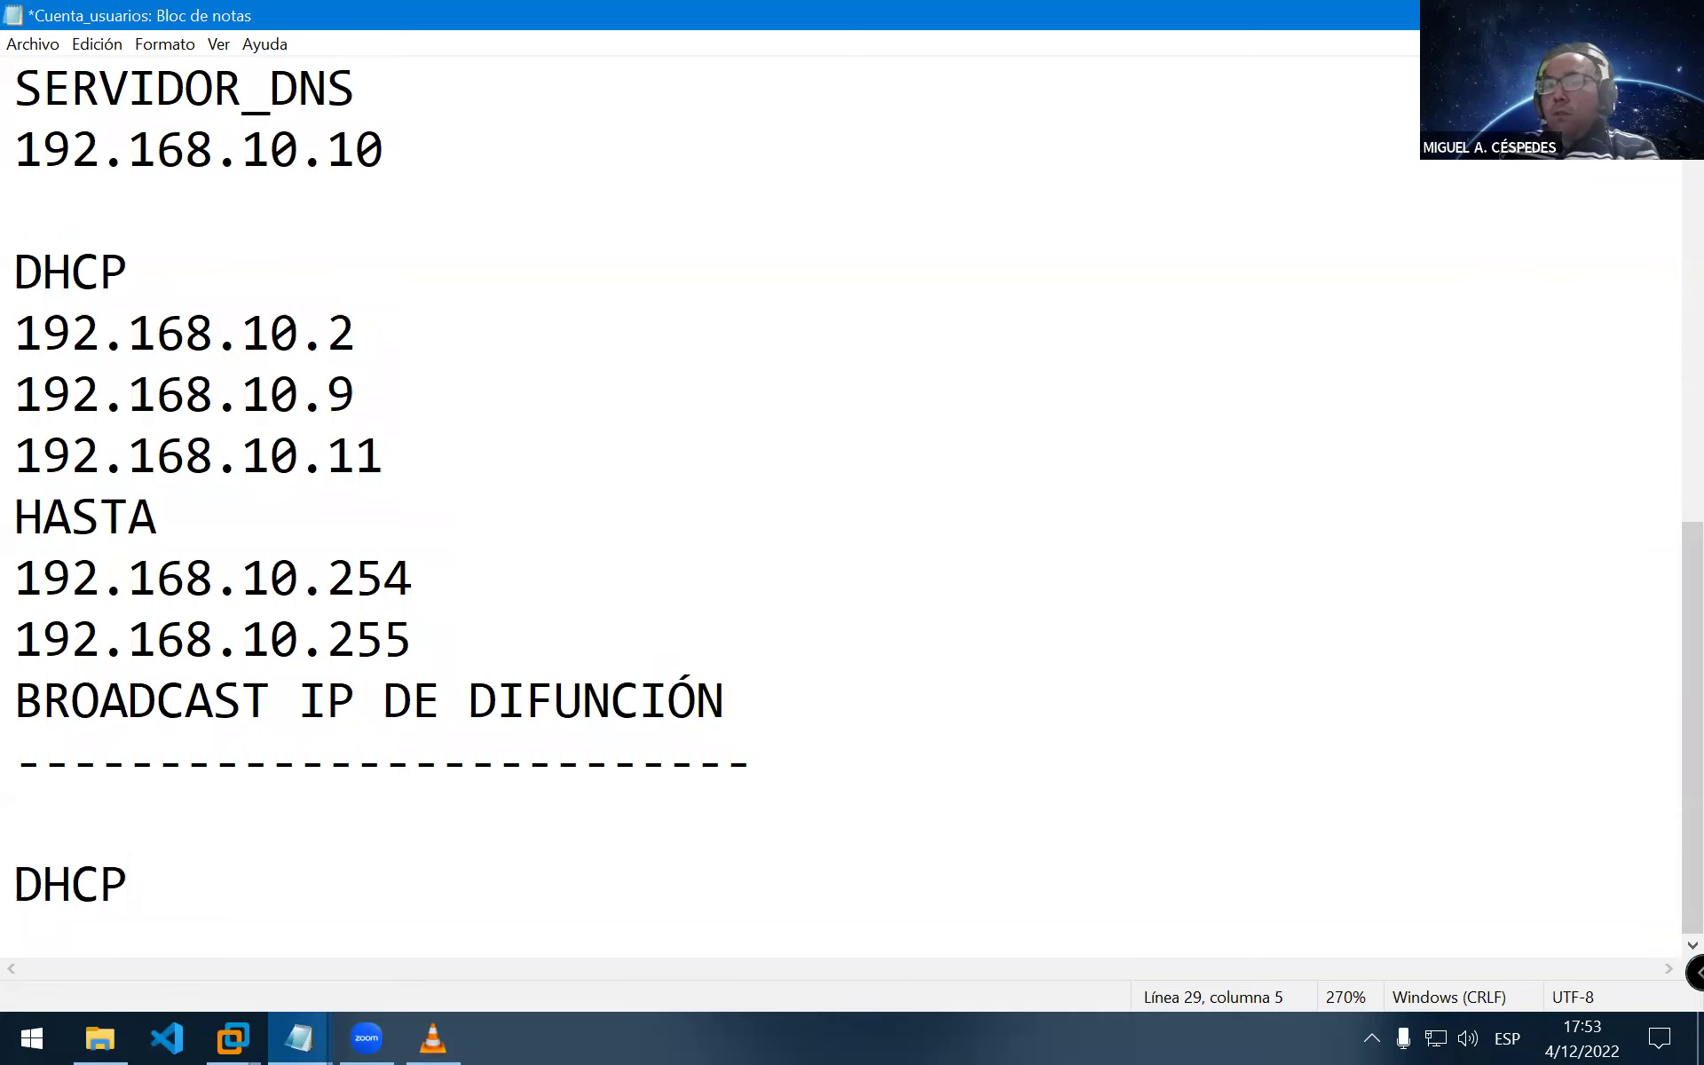
key("Return")
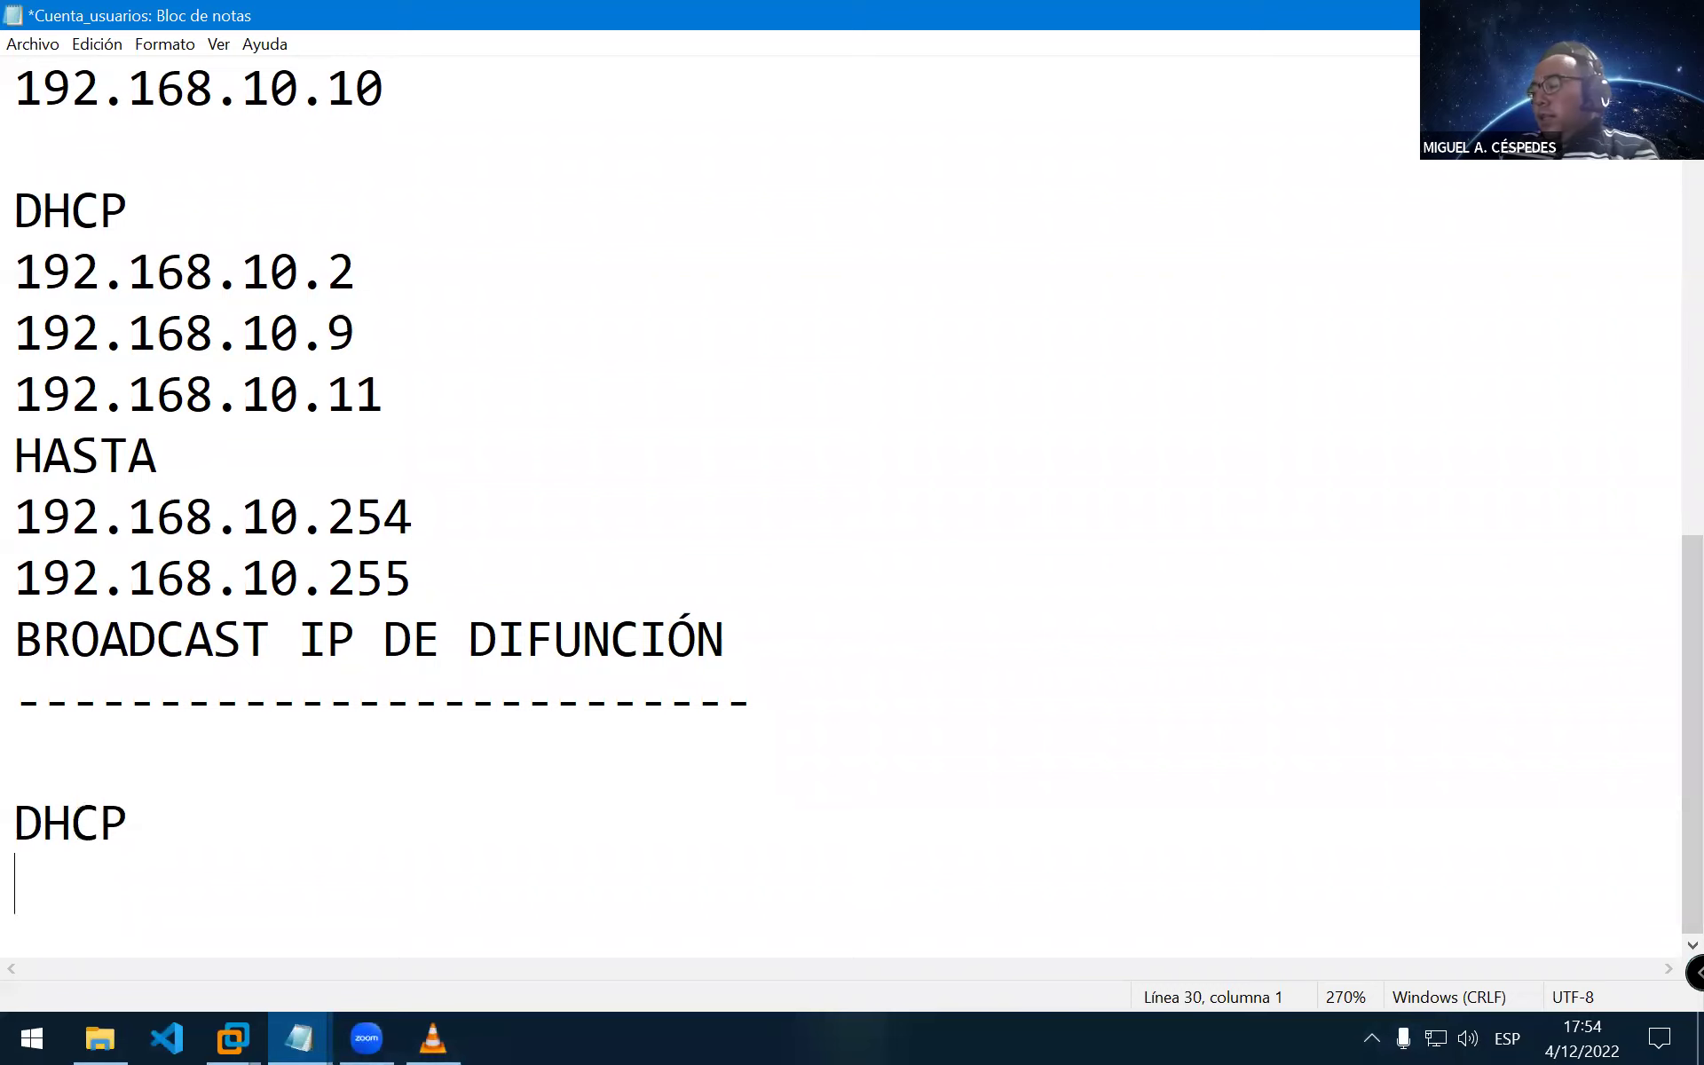
type("192.168.10.100")
key("Return")
type("19")
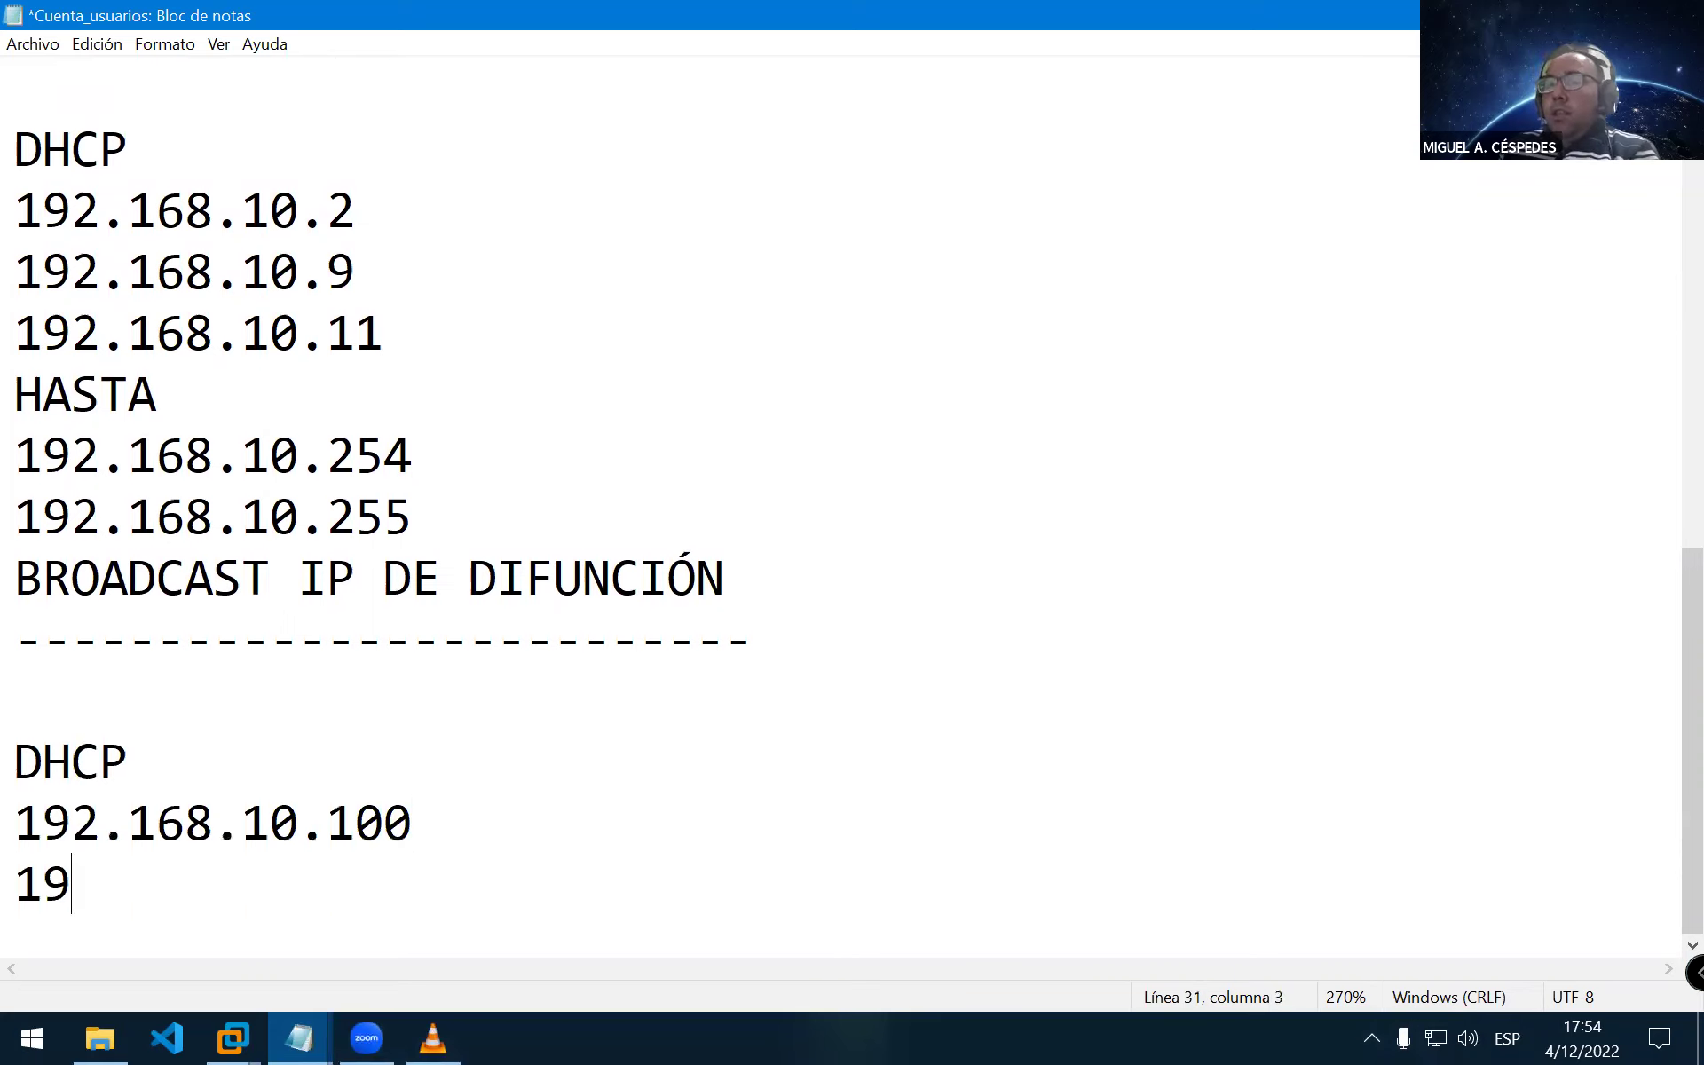
type("2.1")
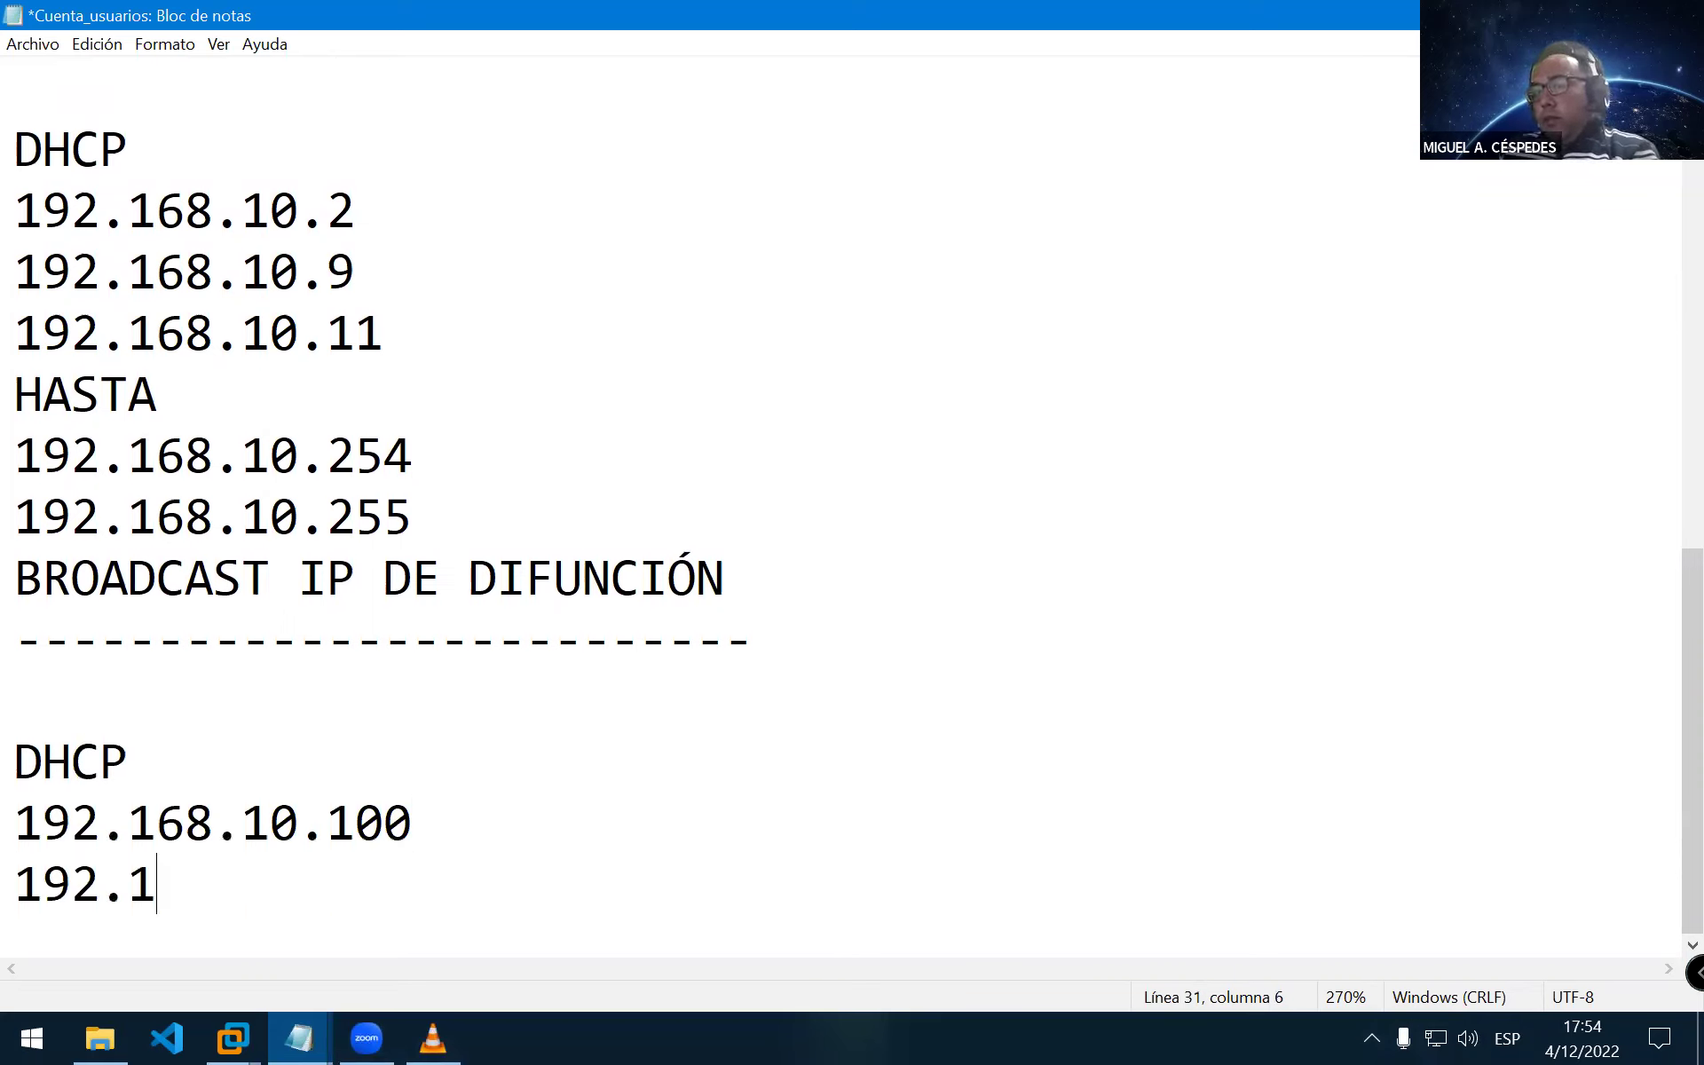
type("68.10.")
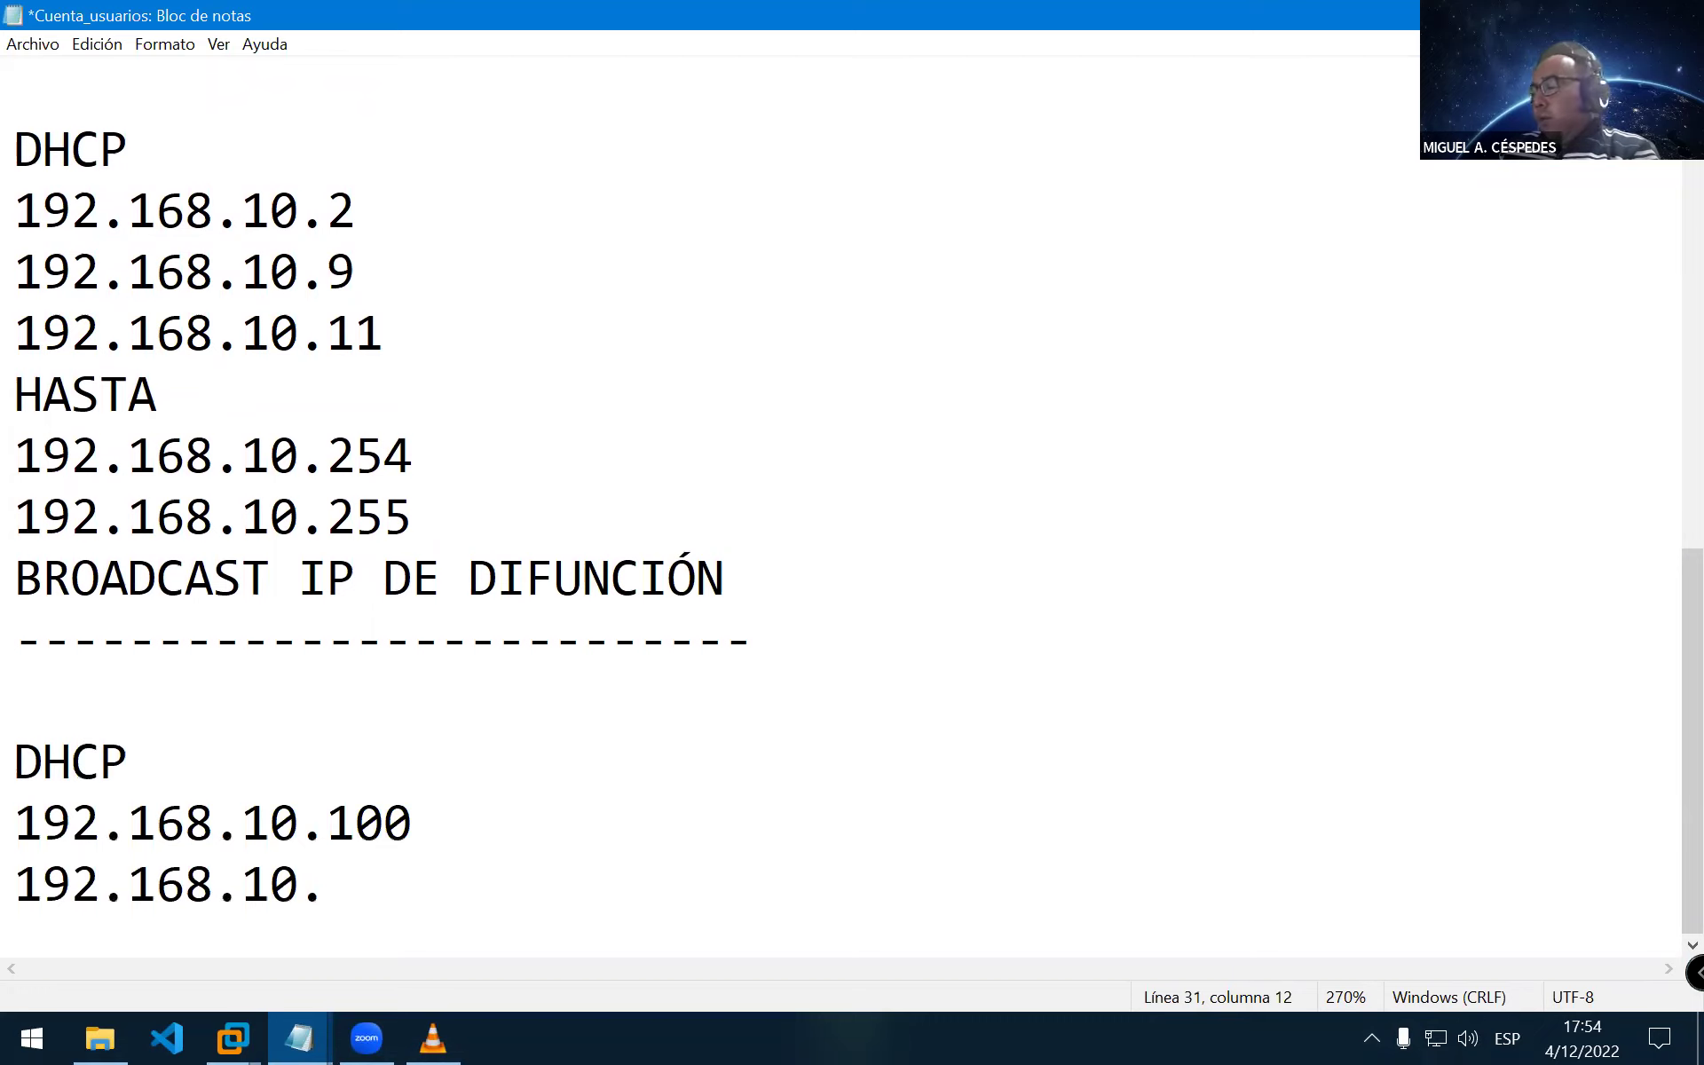
type("20")
key("BackSpace")
key("BackSpace")
type("150")
key("Return")
key("Up")
key("Up")
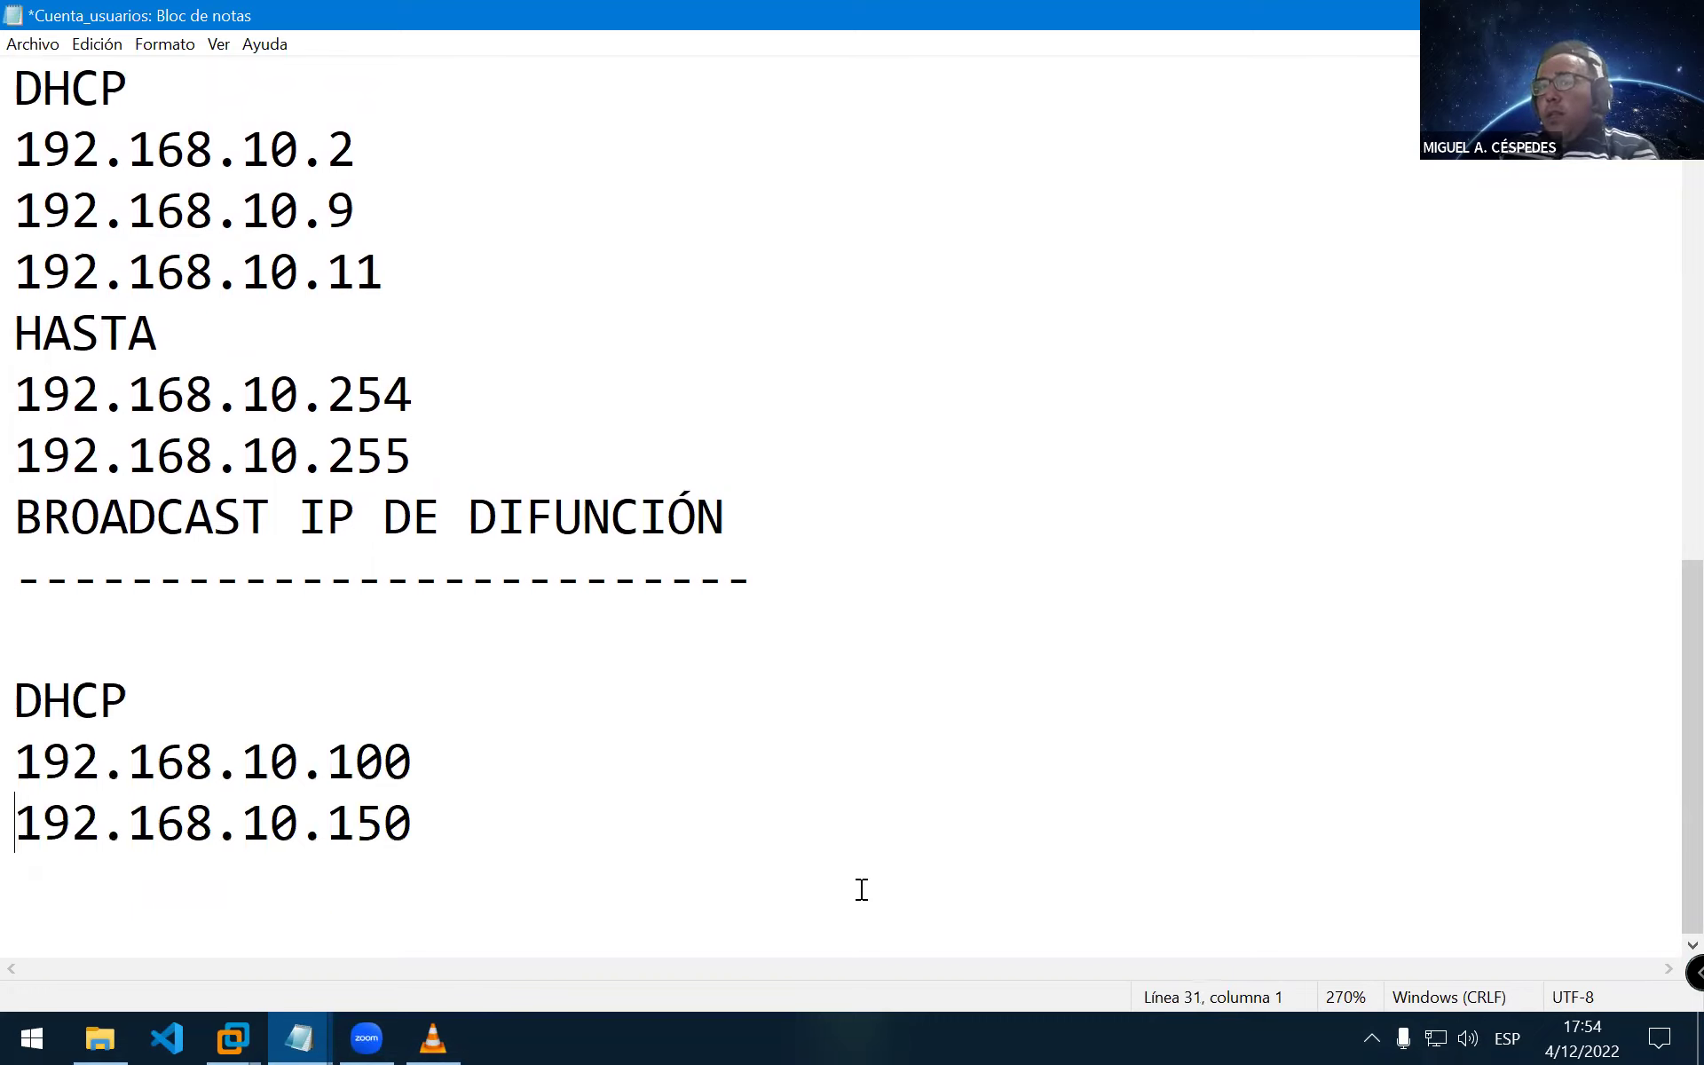
key("Down")
key("Down")
type("---------")
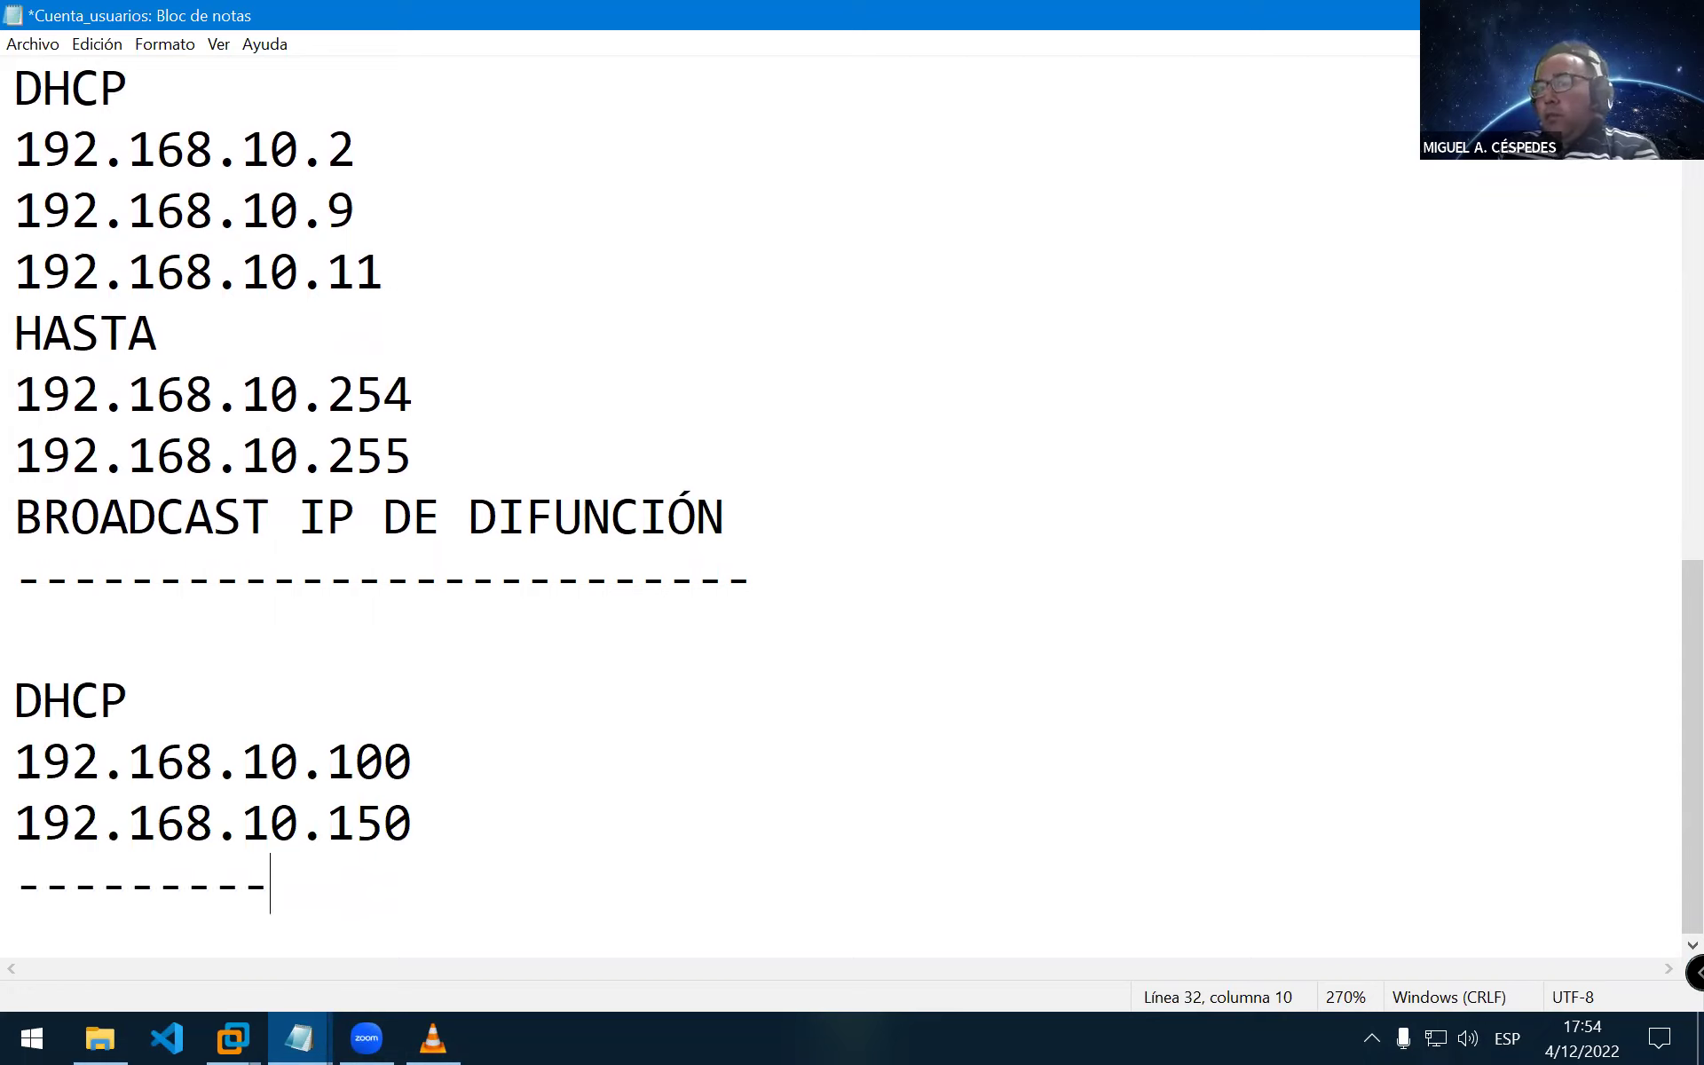
type("-----------------")
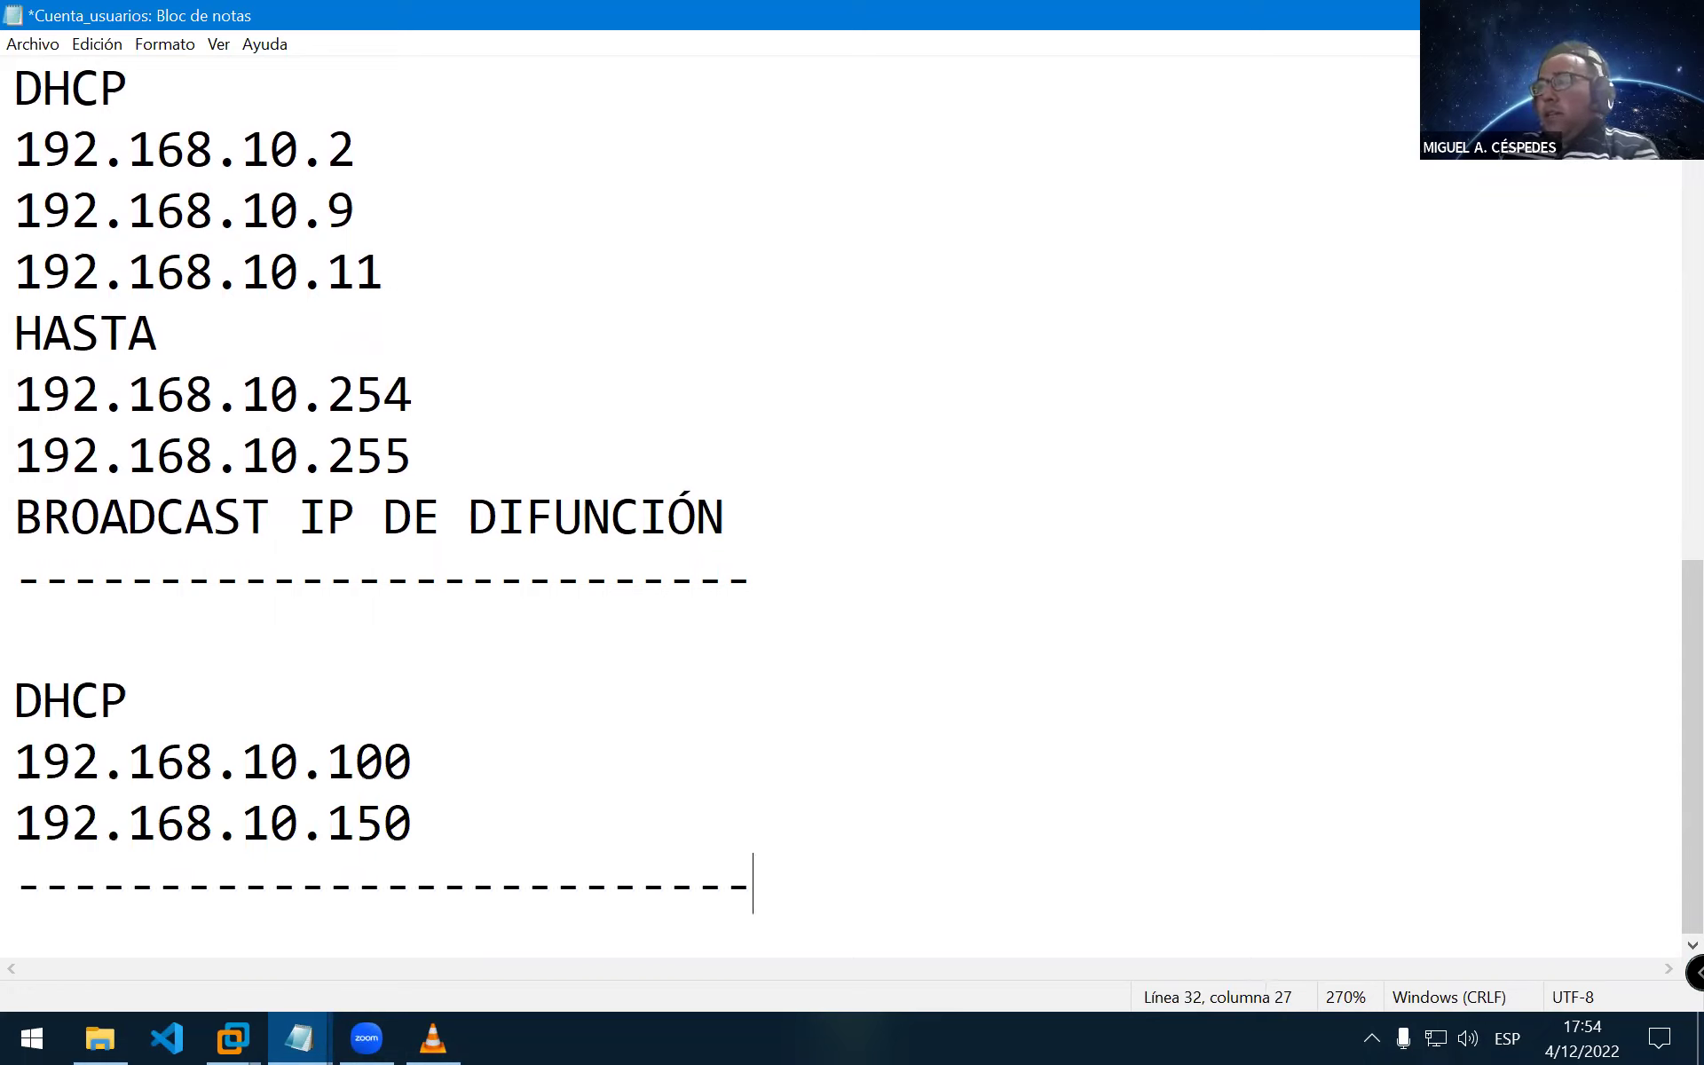
key("Return")
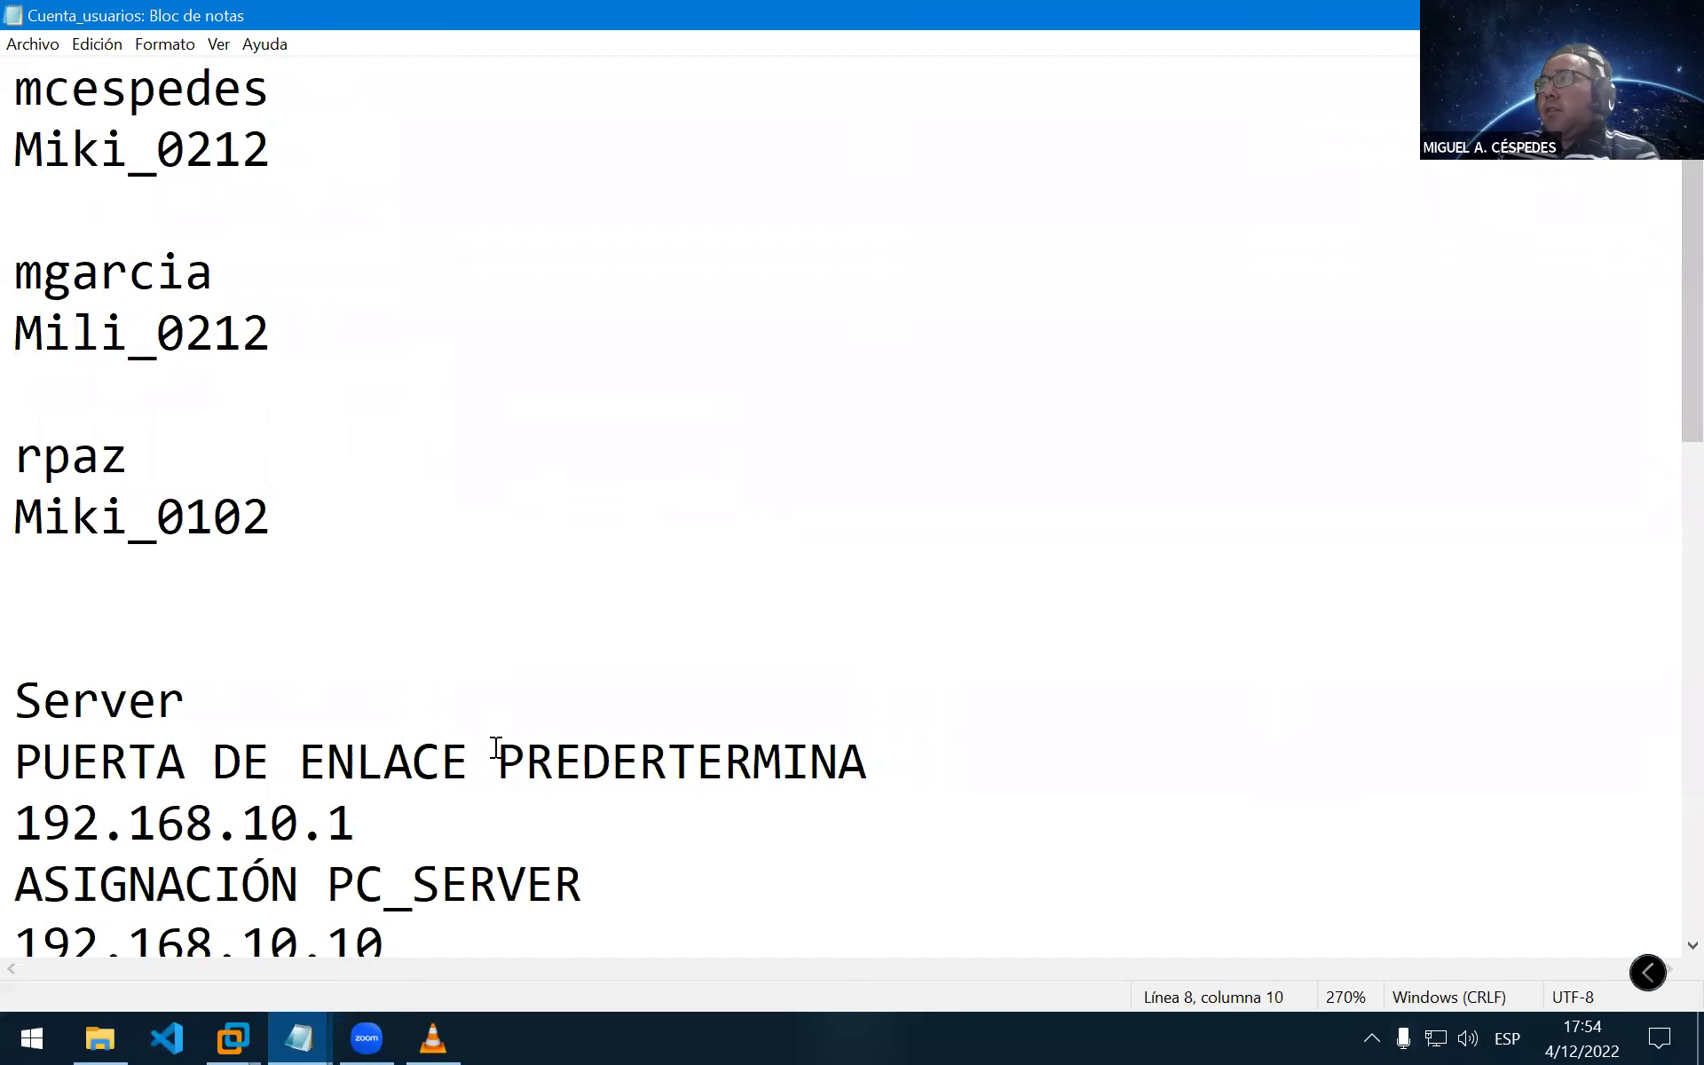
scroll(510, 710, "down", 6)
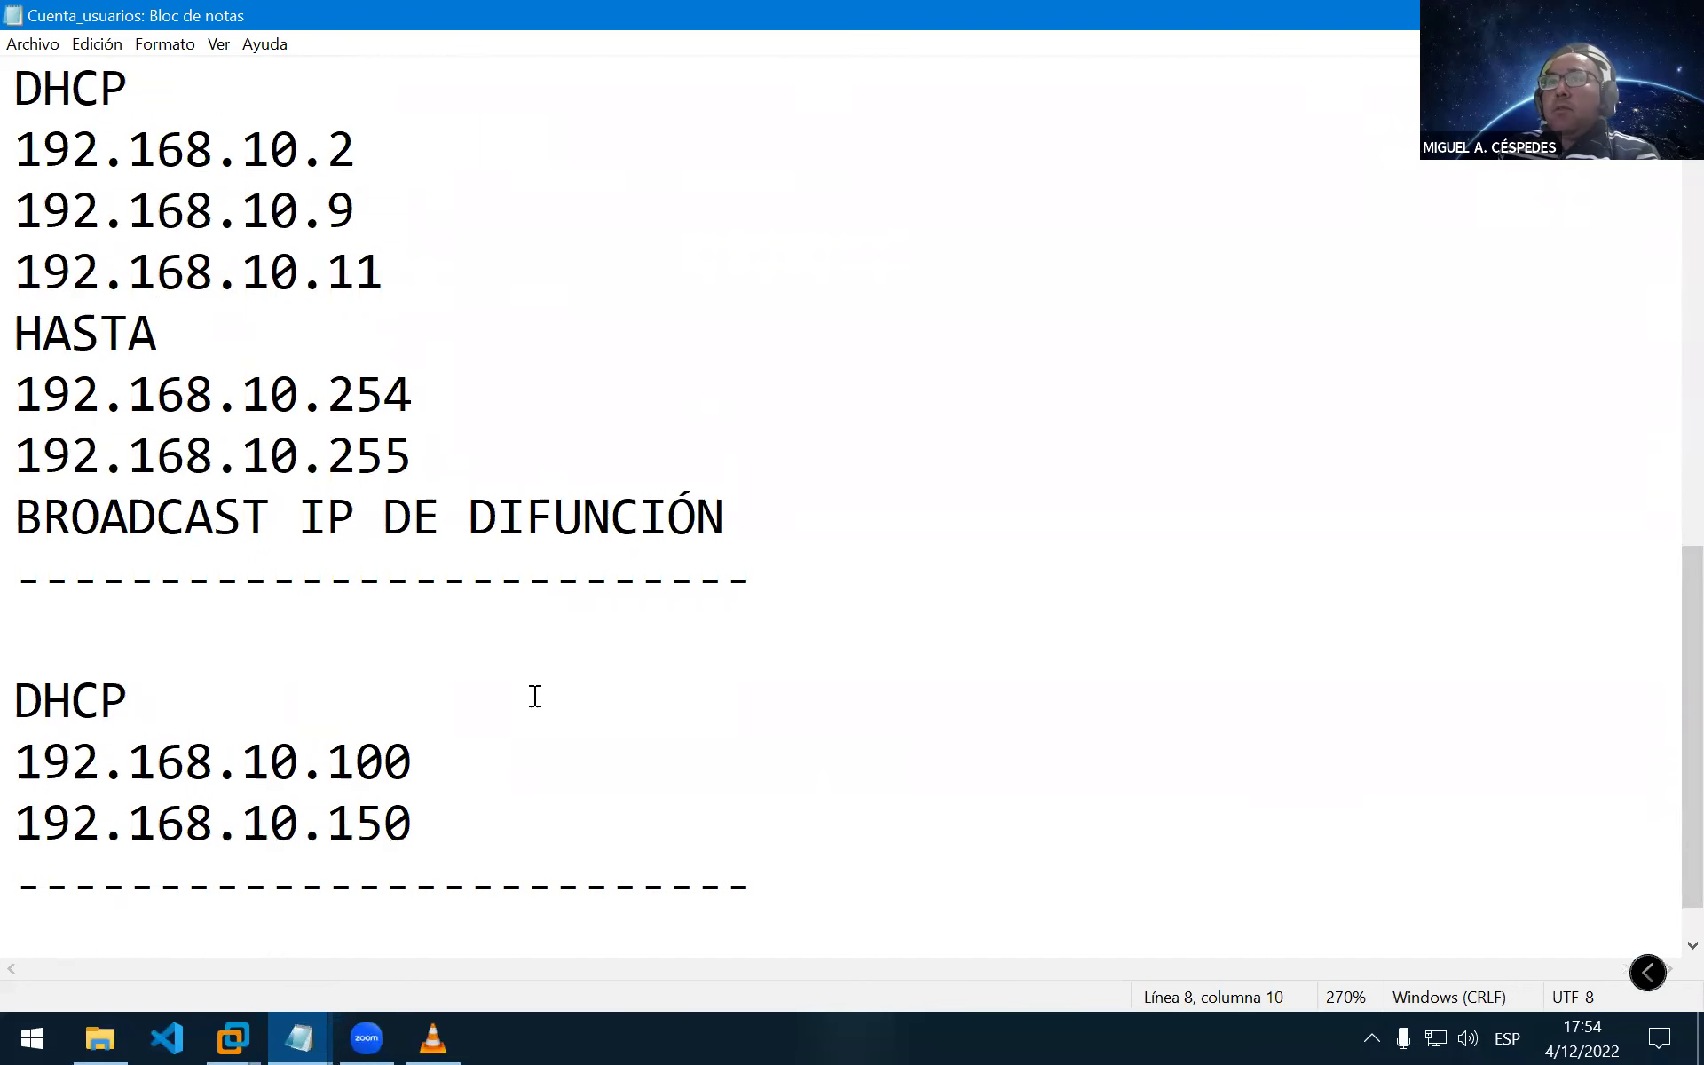
scroll(395, 453, "up", 2)
left_click_drag(380, 578, 15, 516)
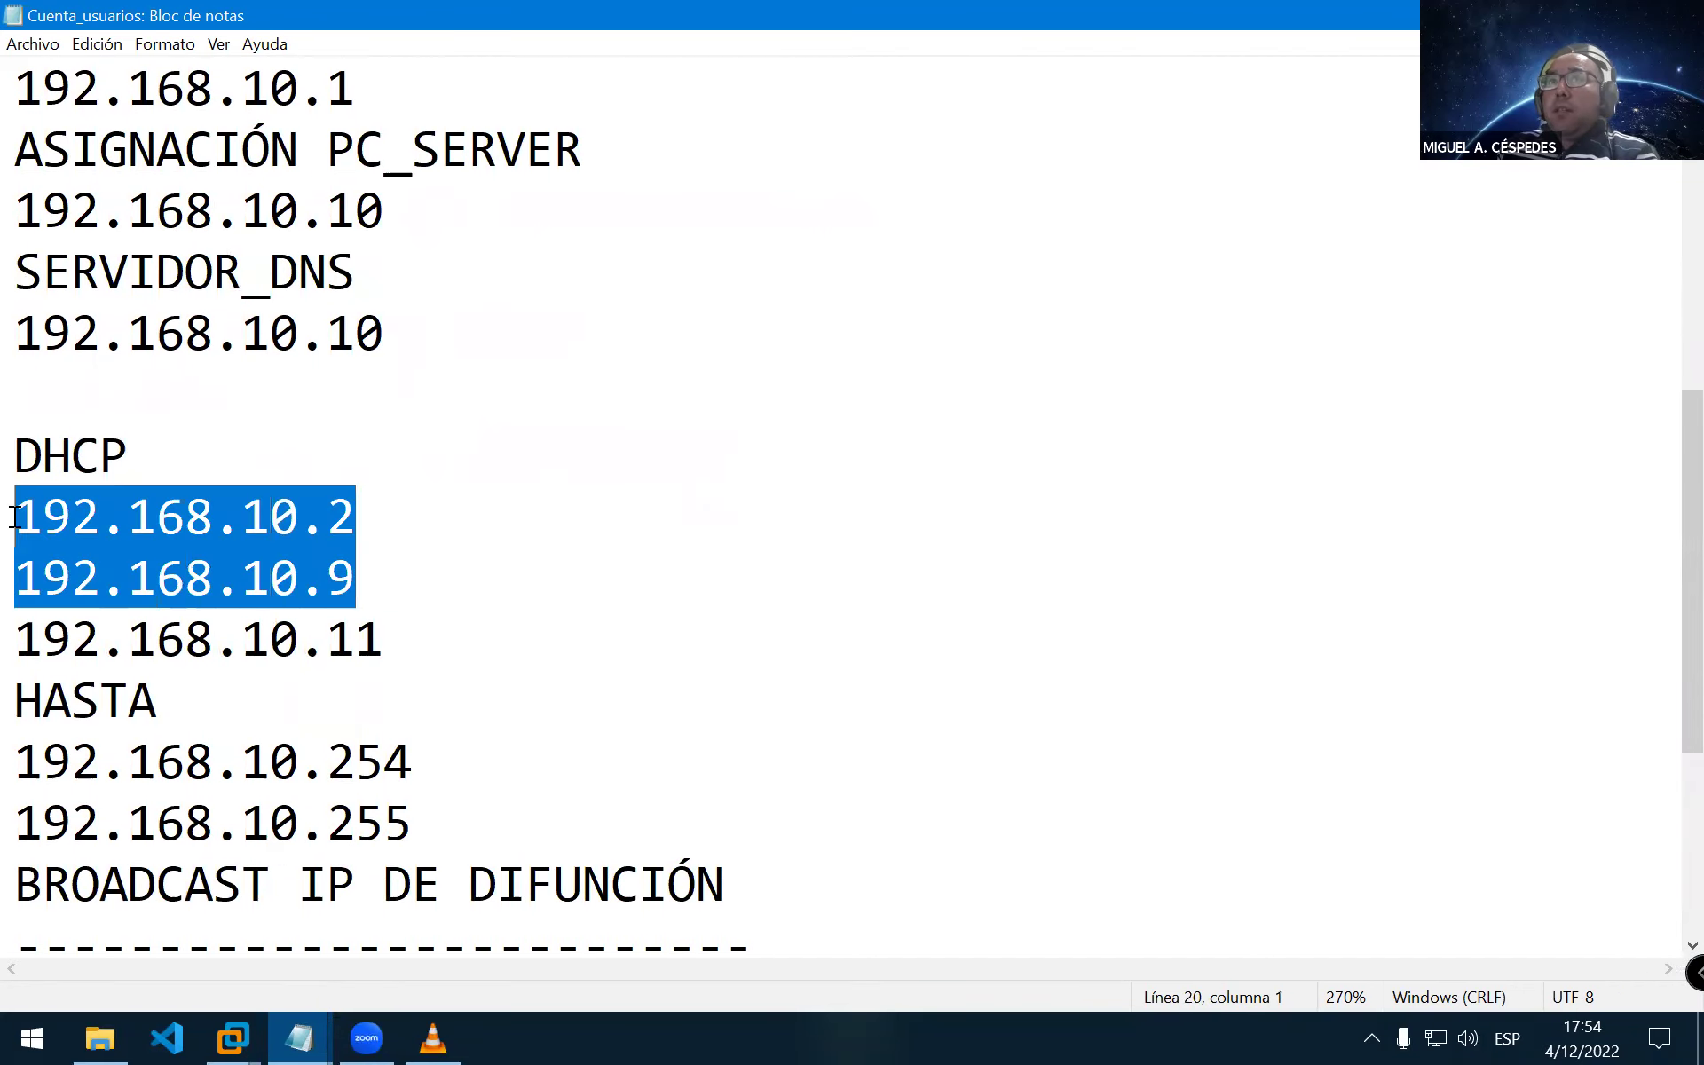
left_click_drag(391, 640, 15, 538)
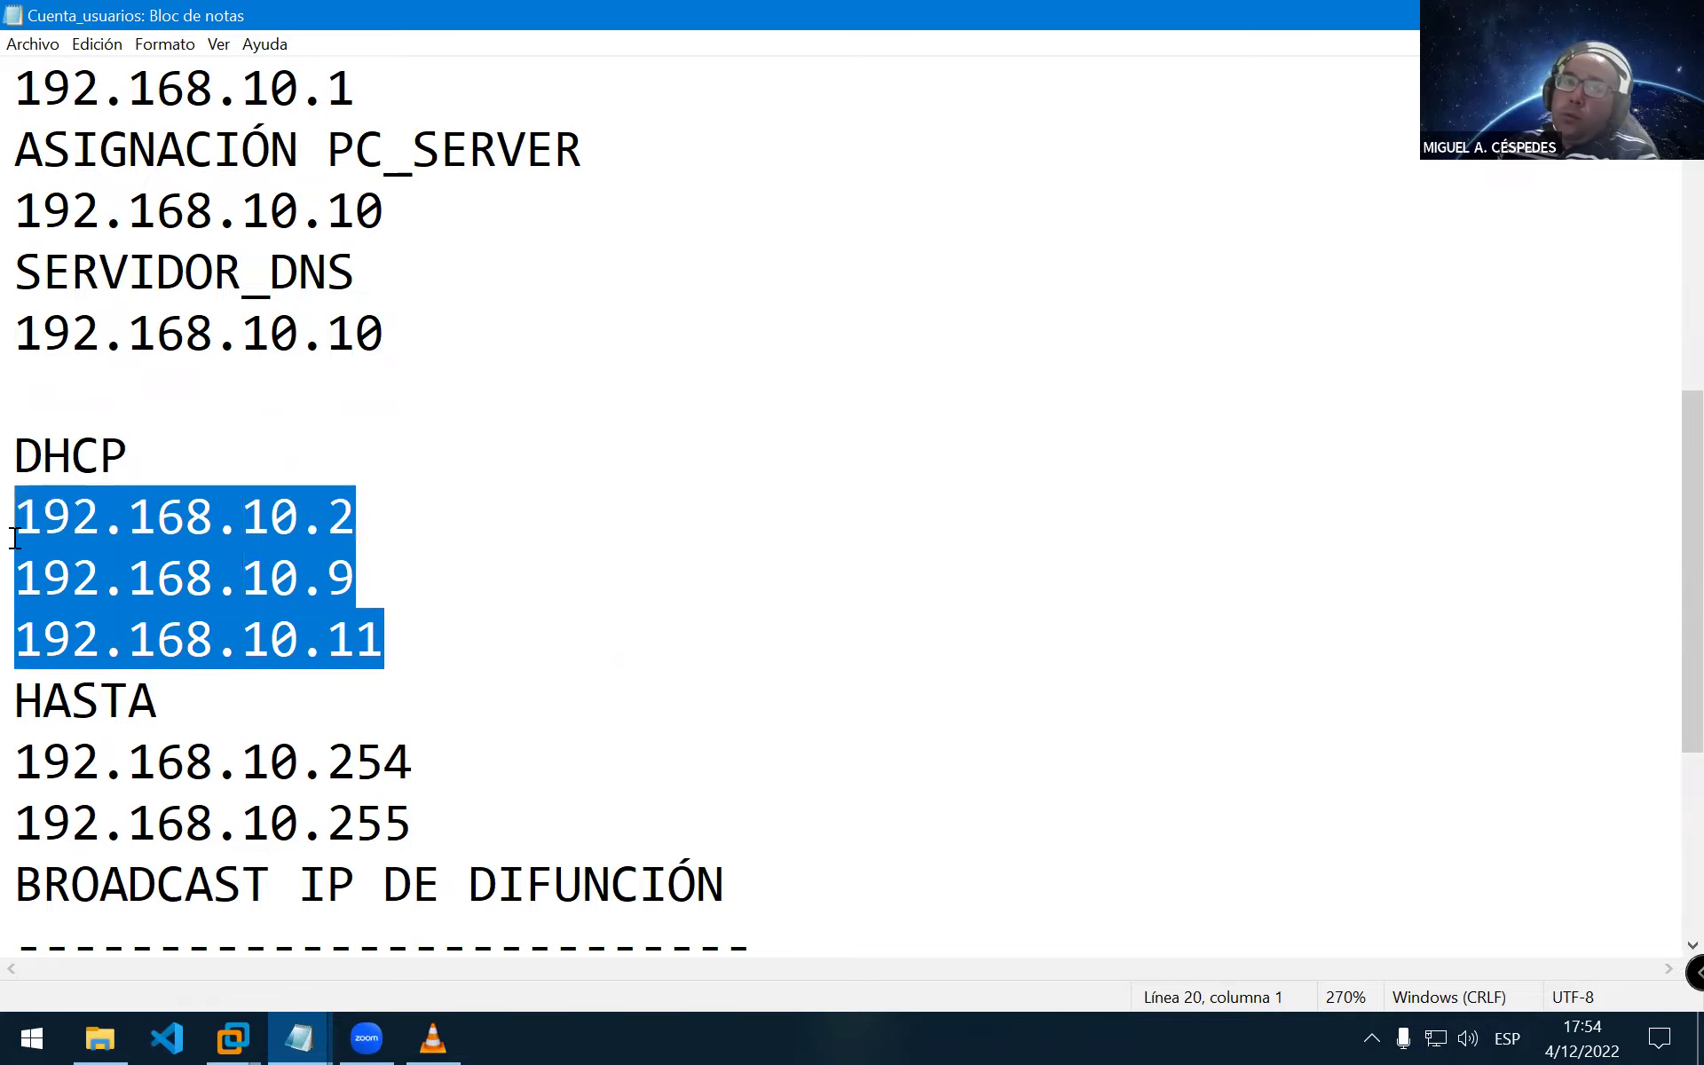
scroll(444, 760, "down", 2)
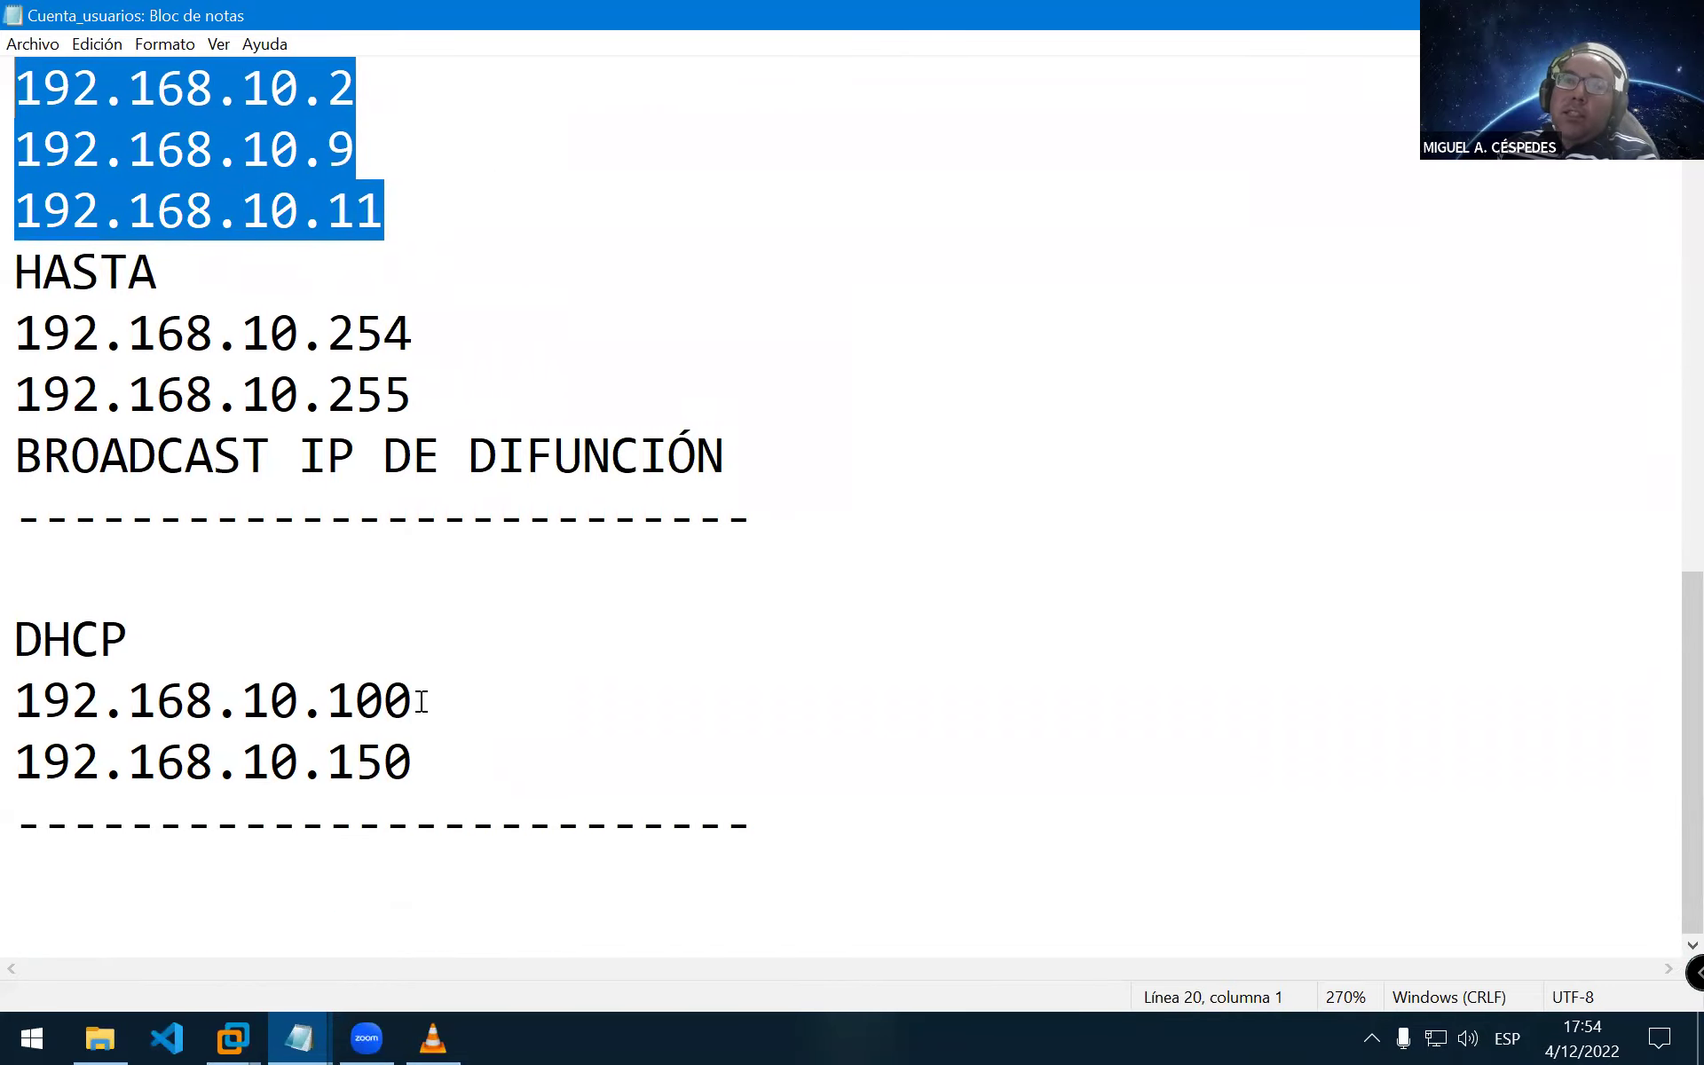
left_click_drag(421, 702, 15, 701)
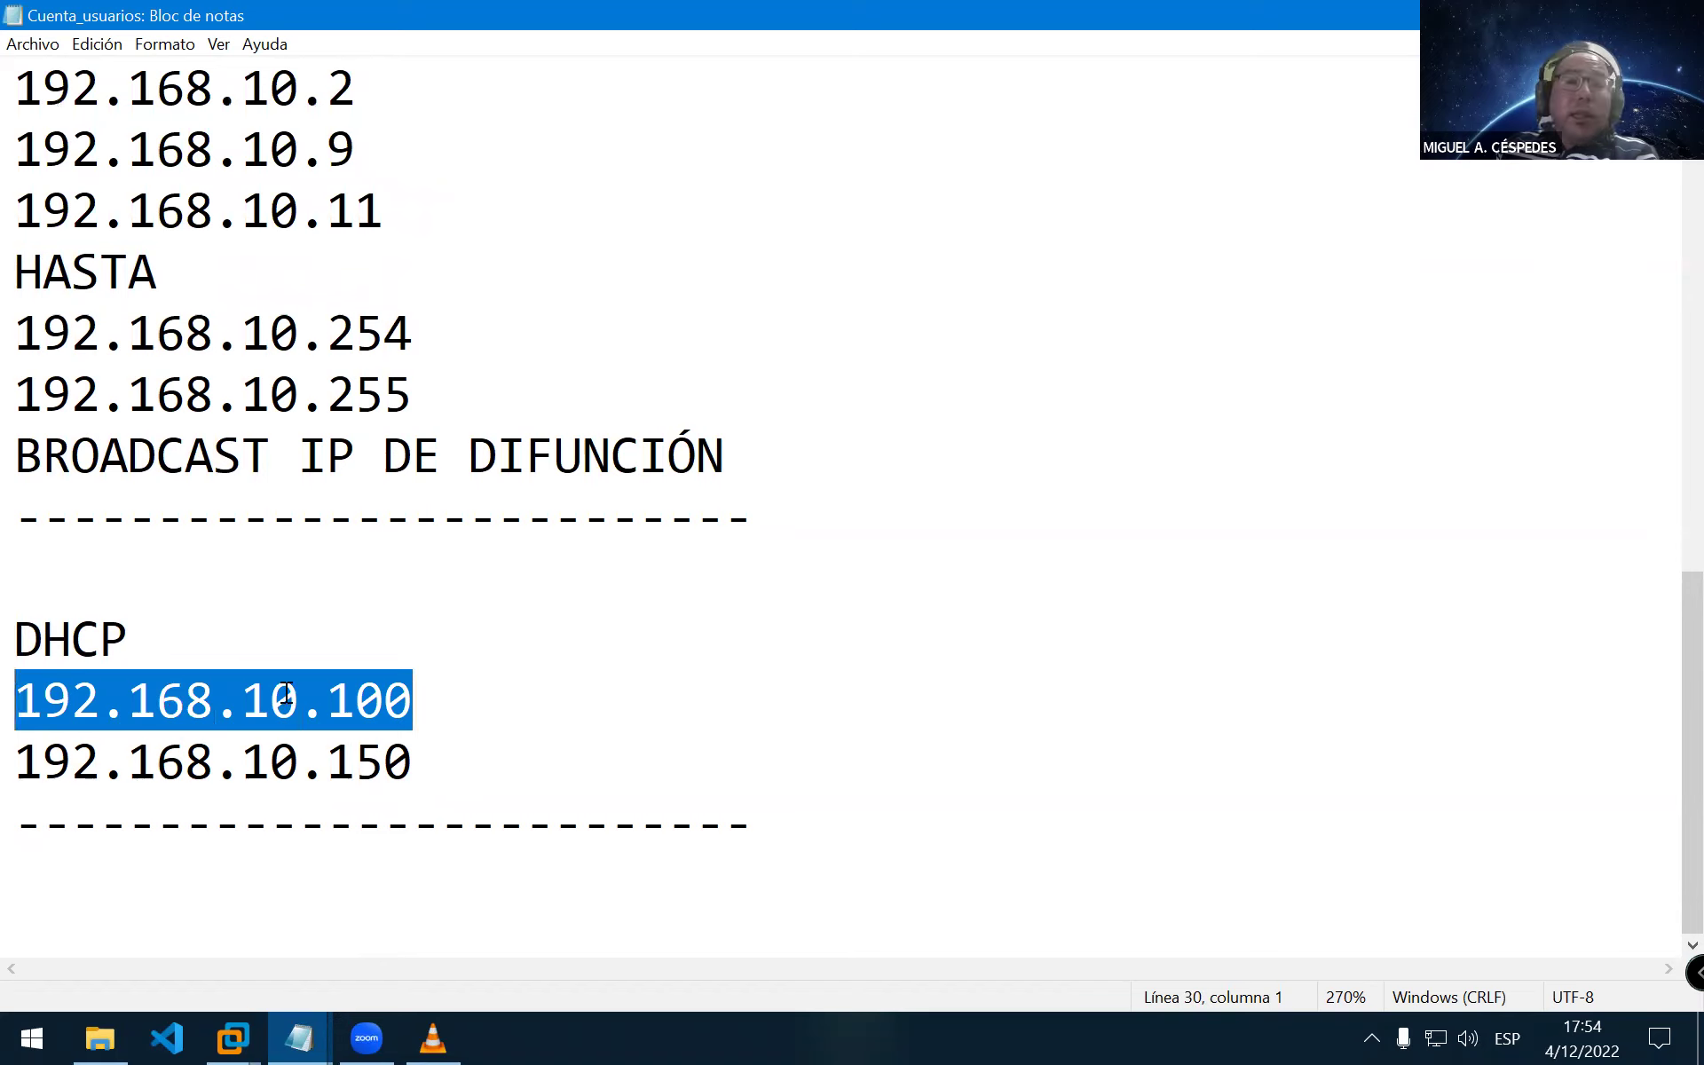
left_click(454, 653)
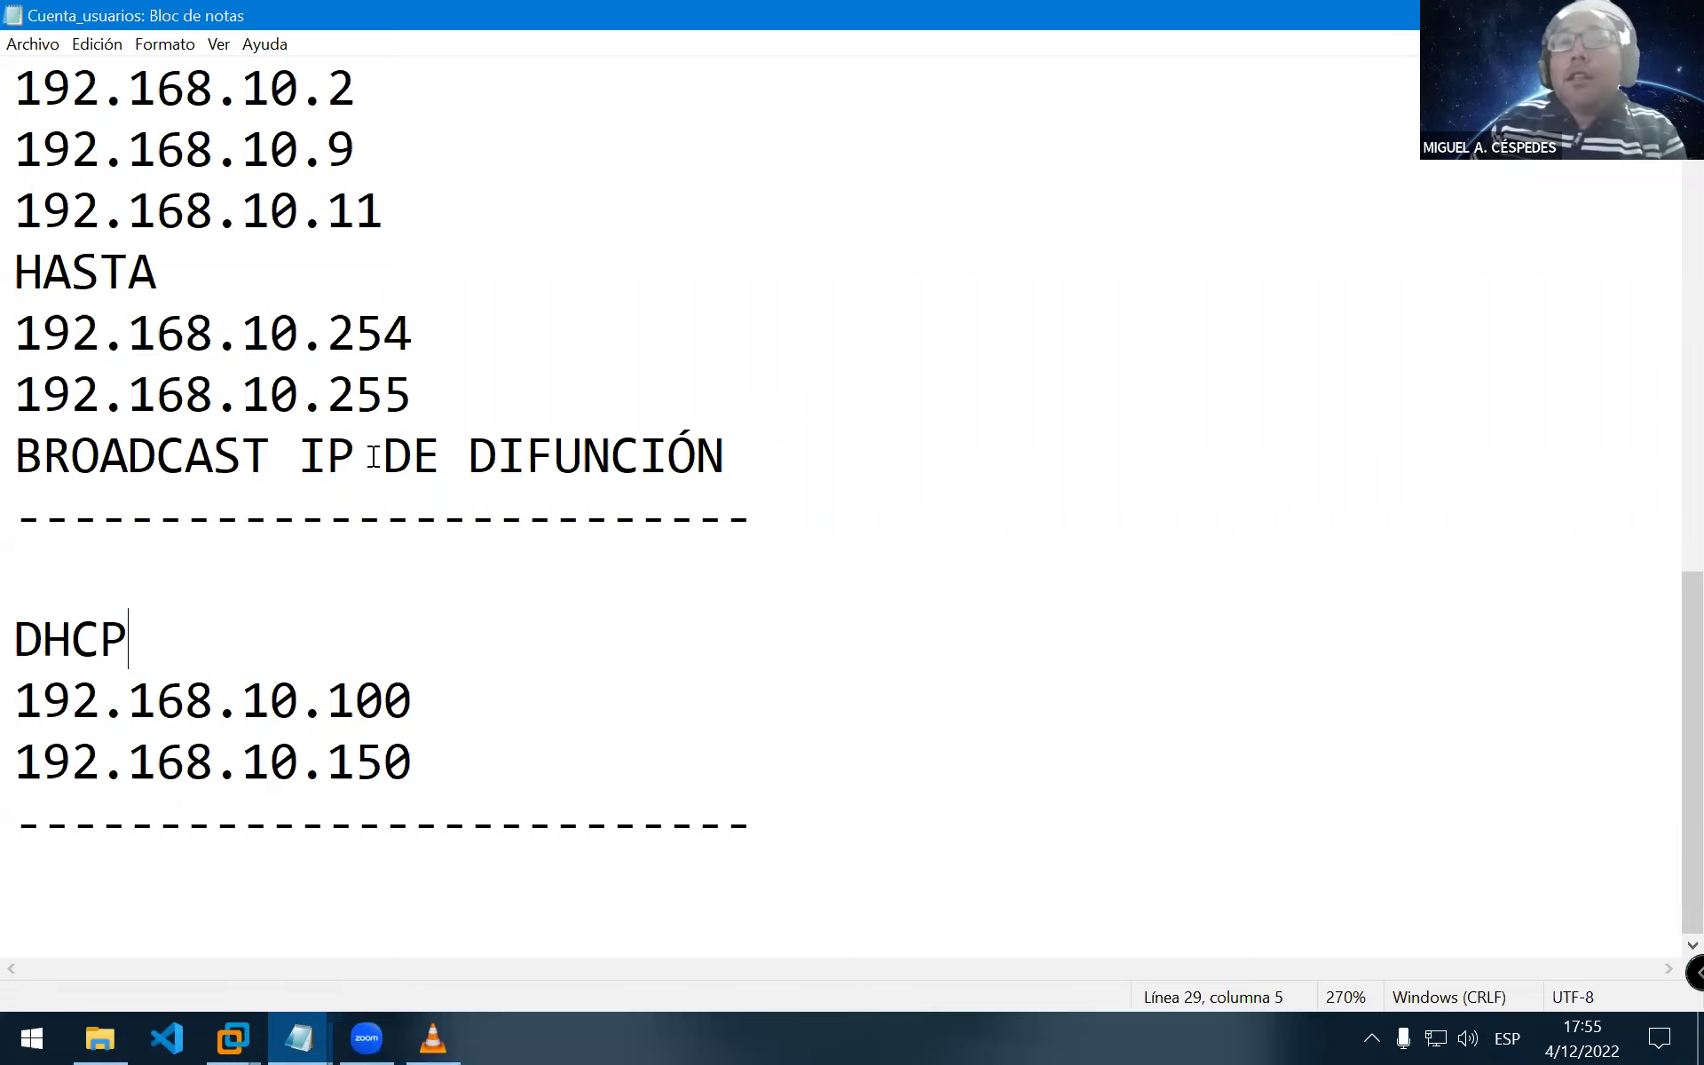
left_click(523, 763)
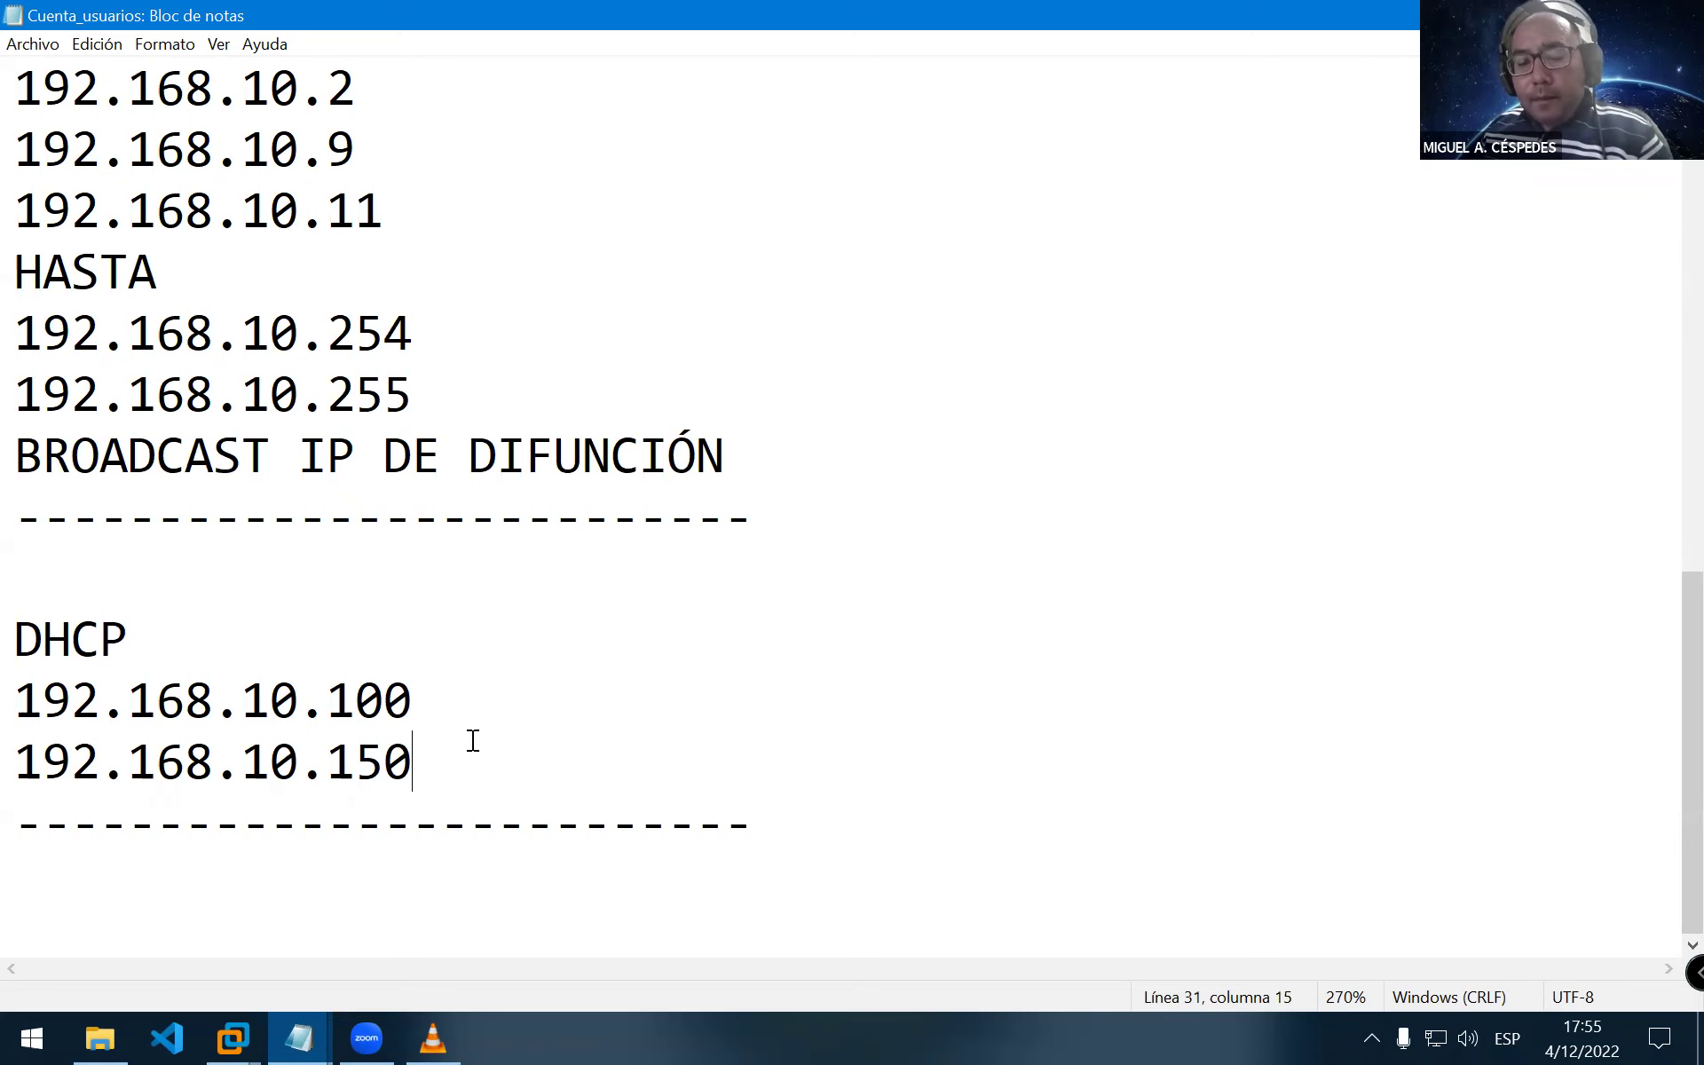
left_click(399, 652)
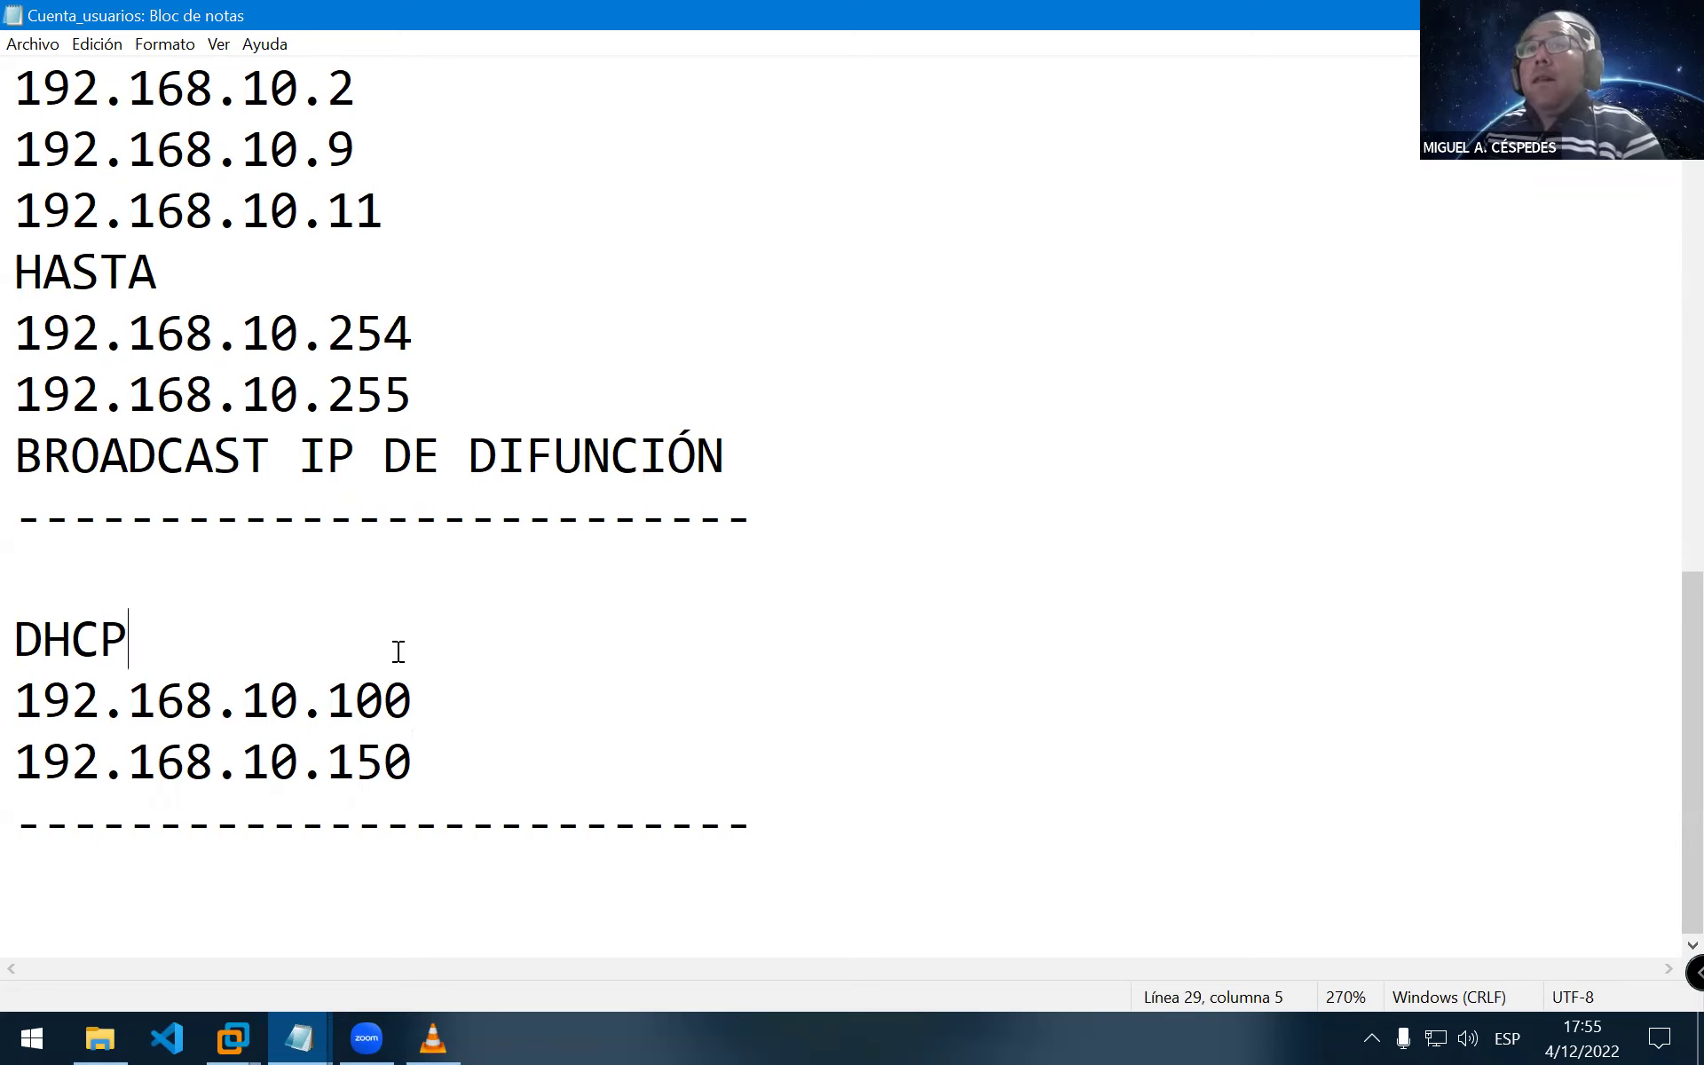
left_click(364, 559)
scroll(388, 391, "up", 2)
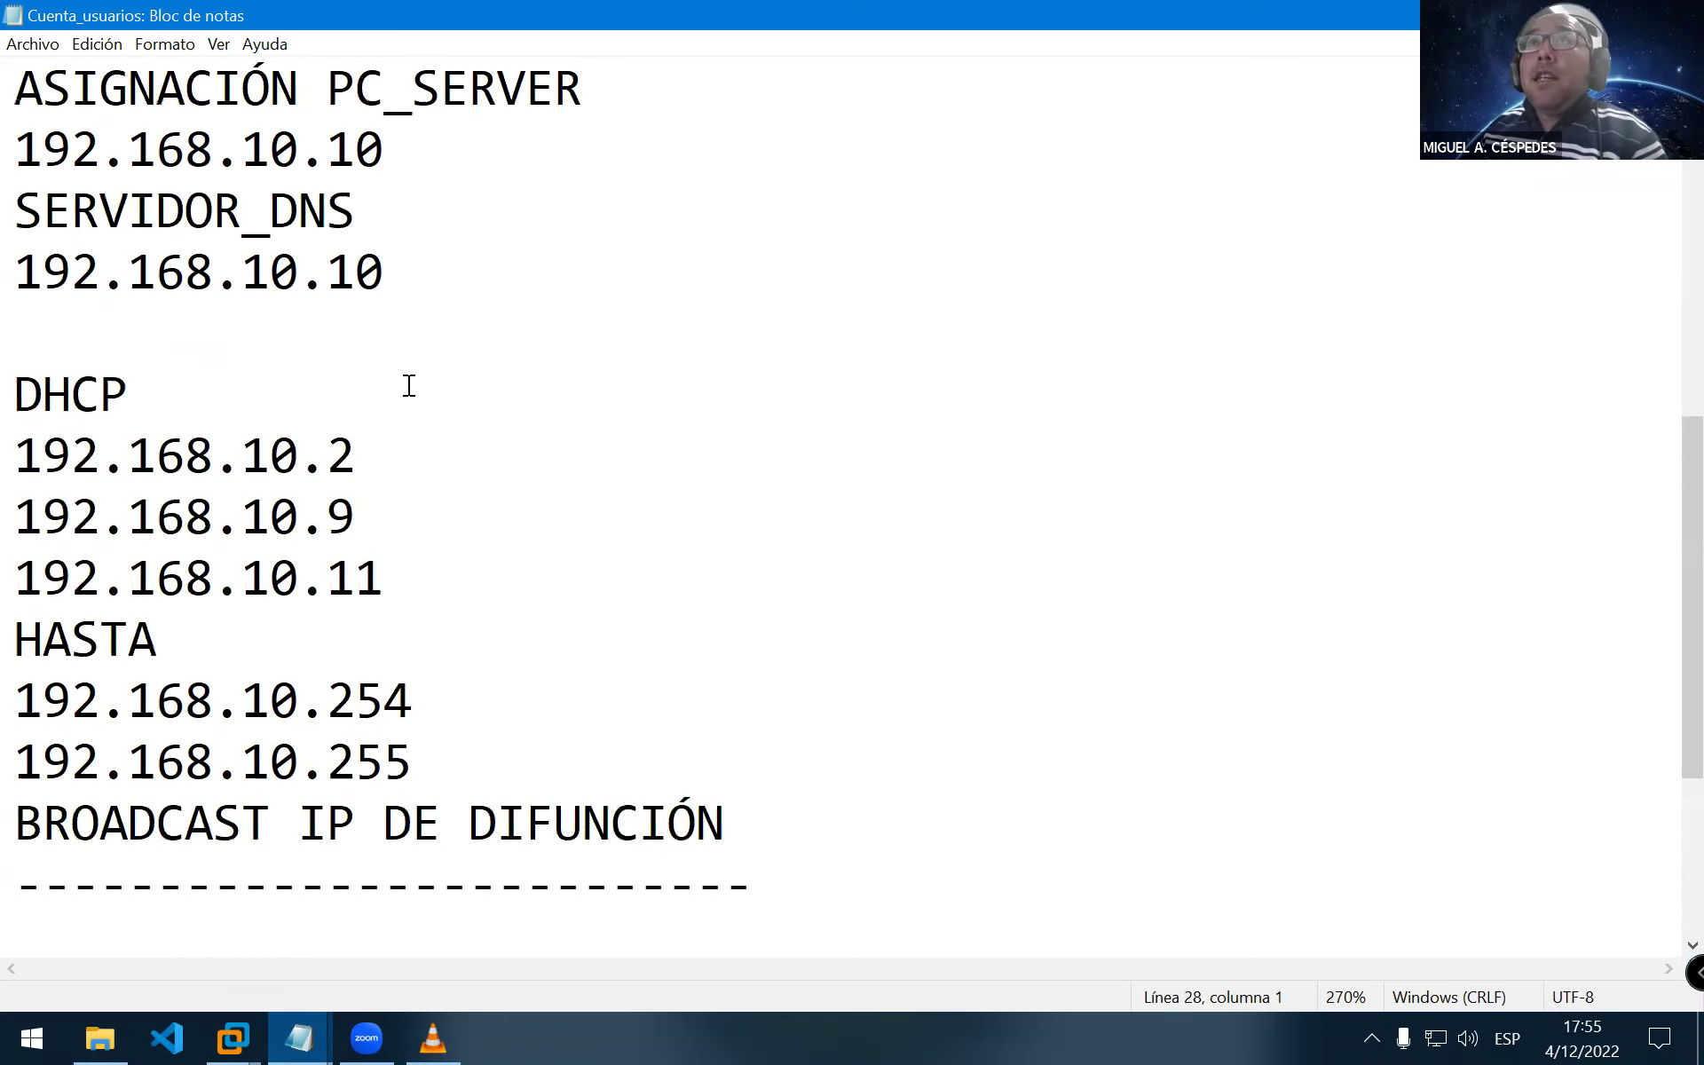
scroll(418, 608, "down", 2)
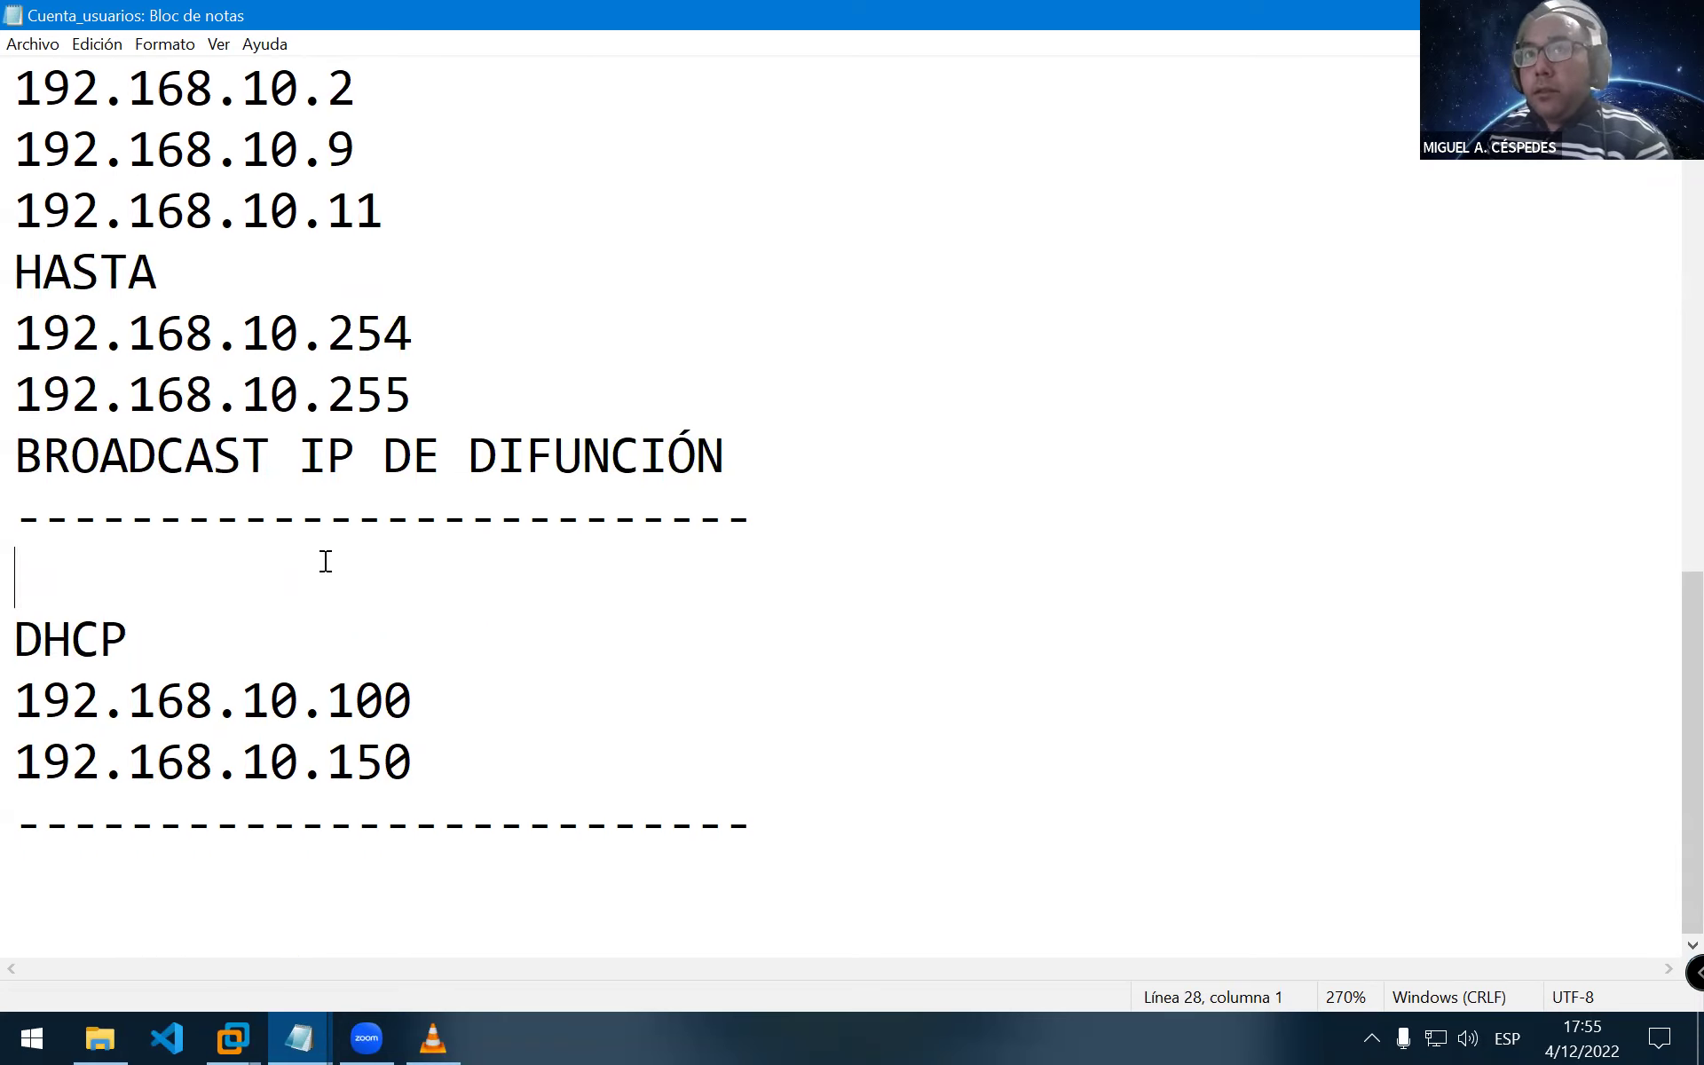
Remove a stray R and add the heading 'RANGO_DE IP'S RESERVABLES:' with a 'DE :' line below
left_click(471, 544)
type("R")
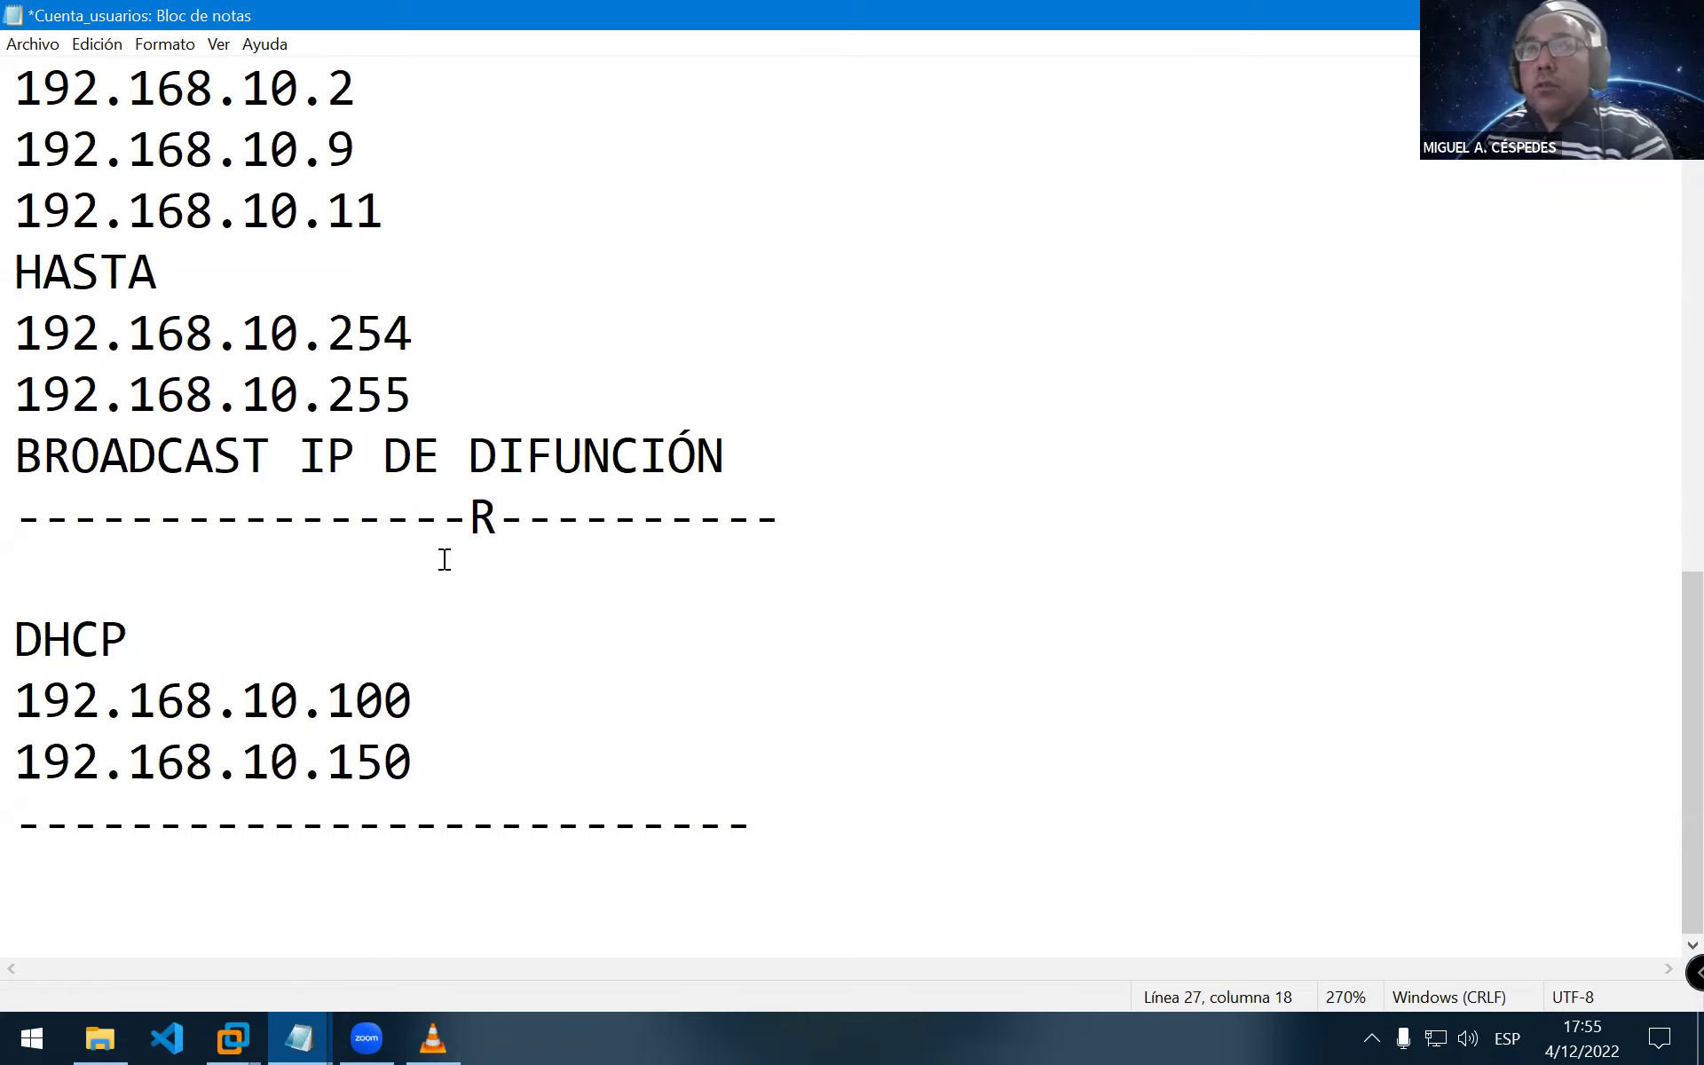
key("BackSpace")
left_click(450, 558)
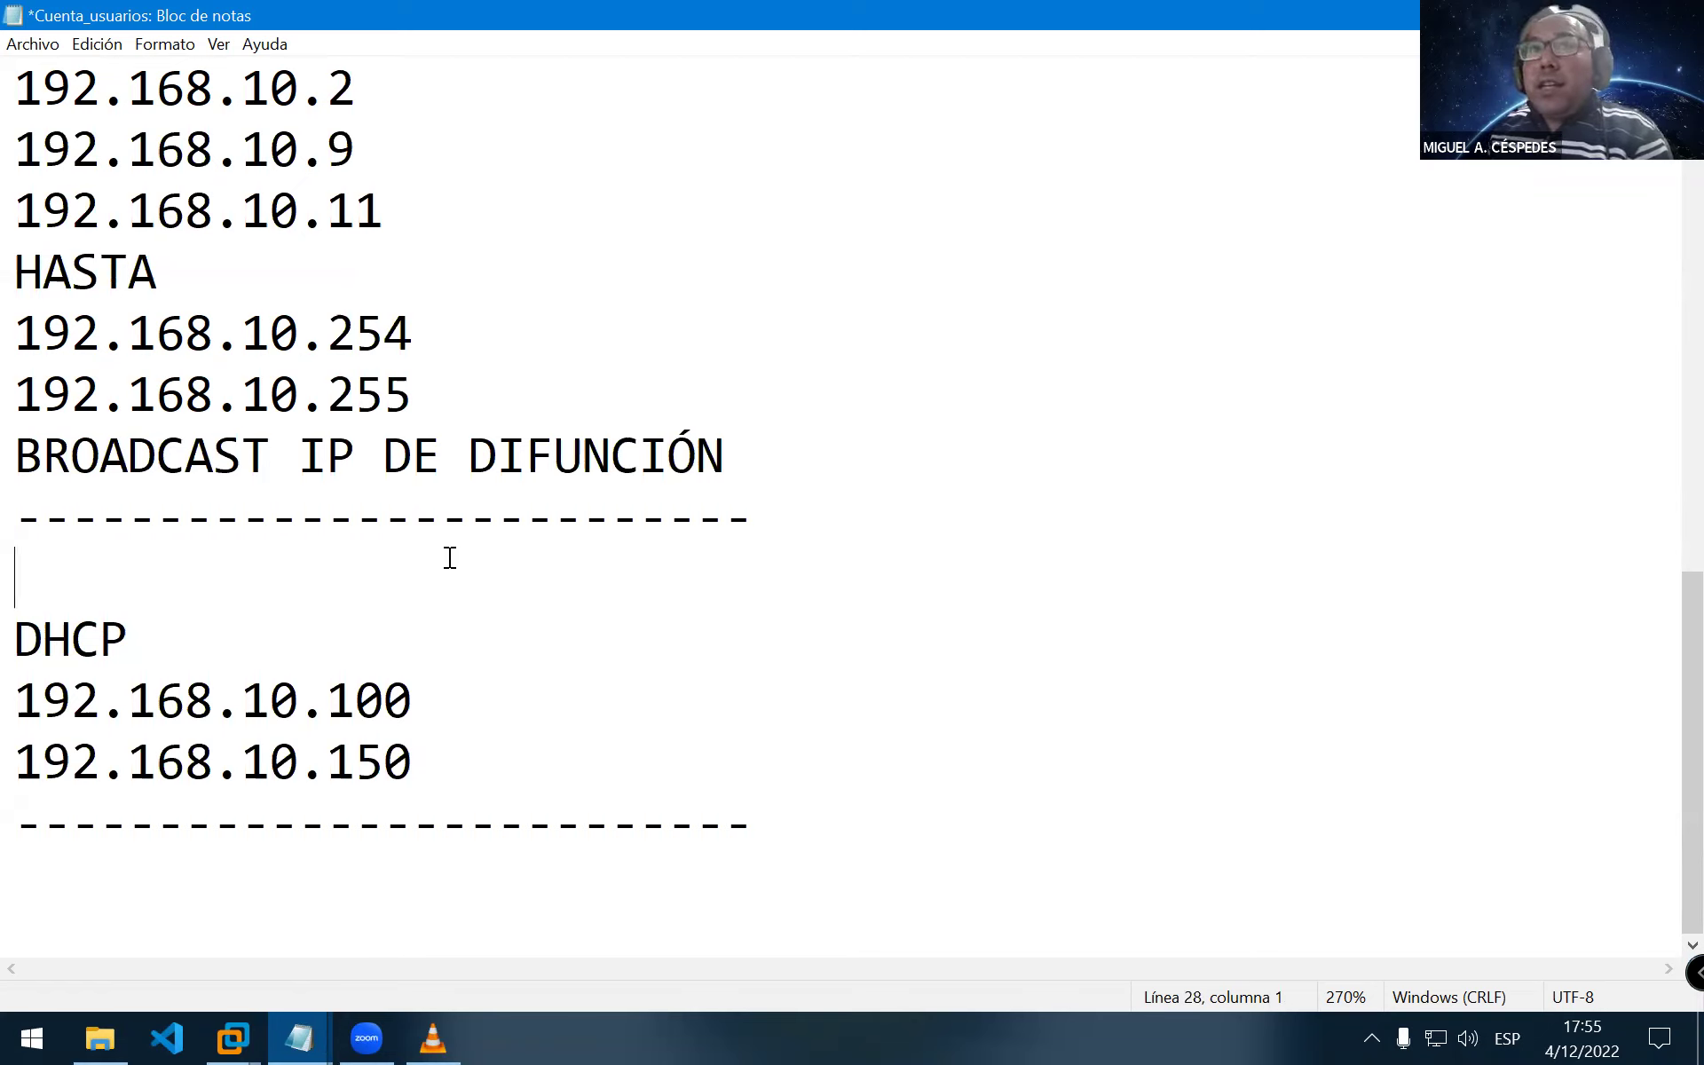
type("RAN")
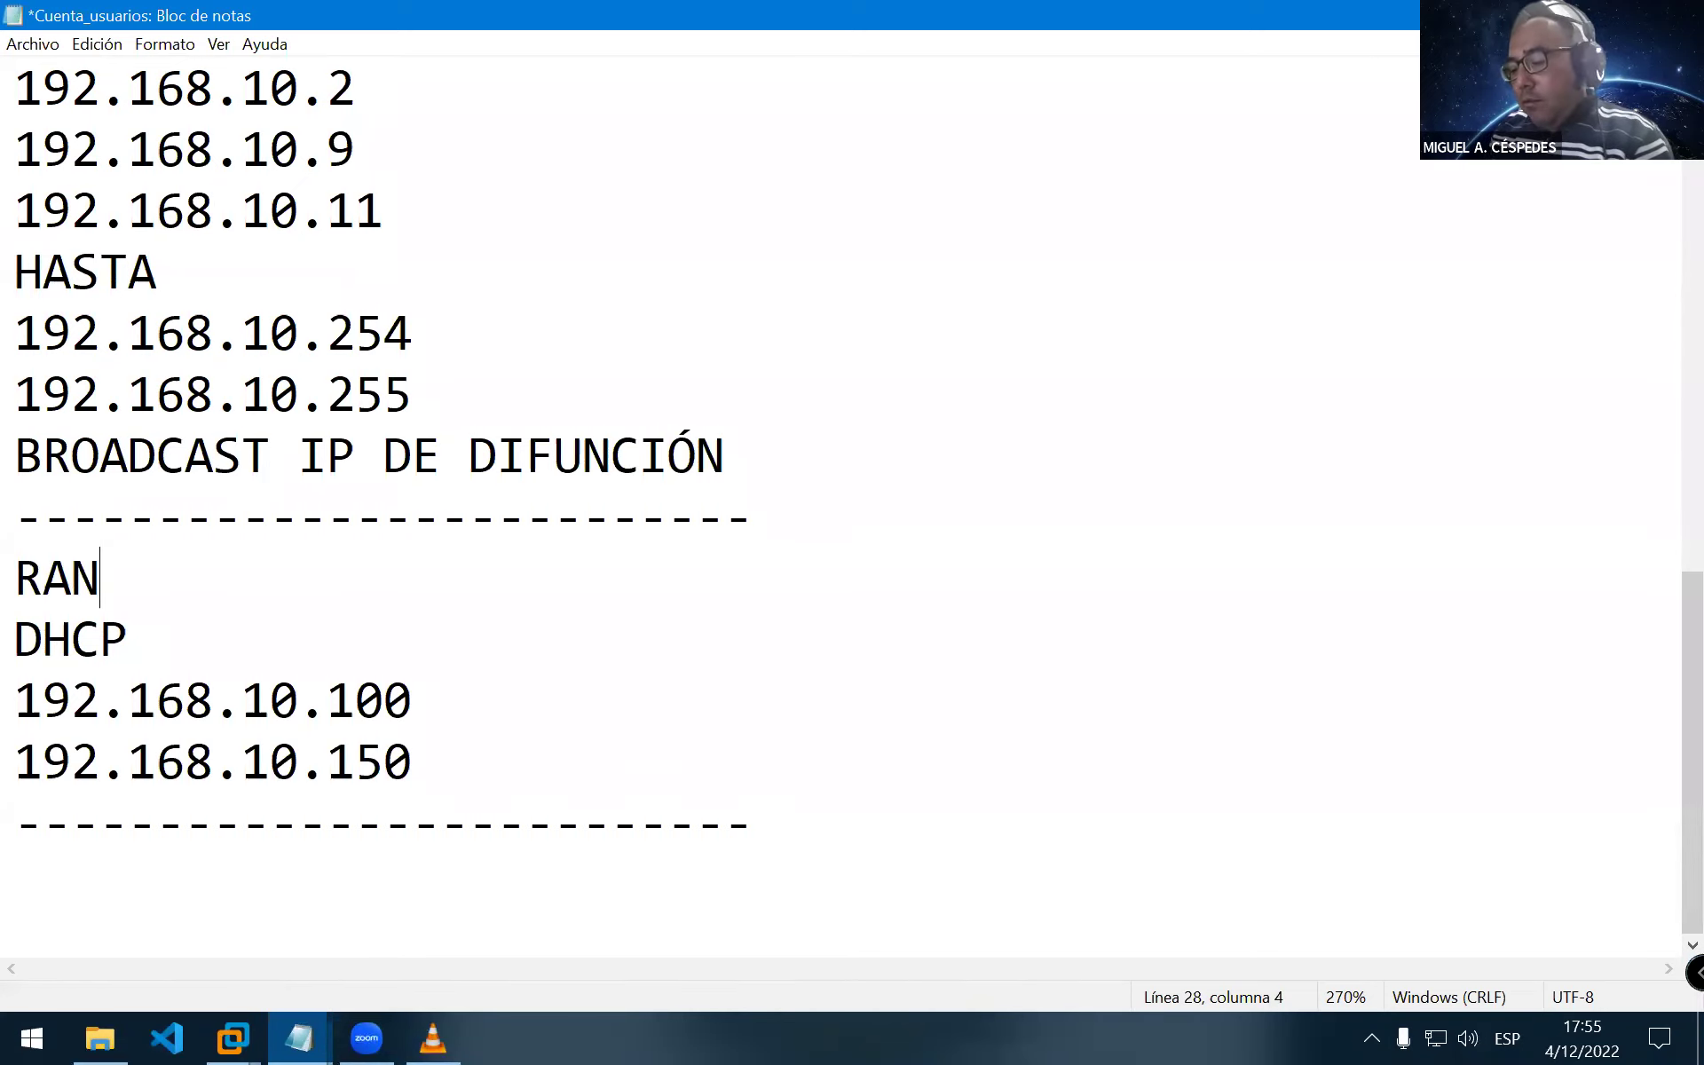
type("GO_")
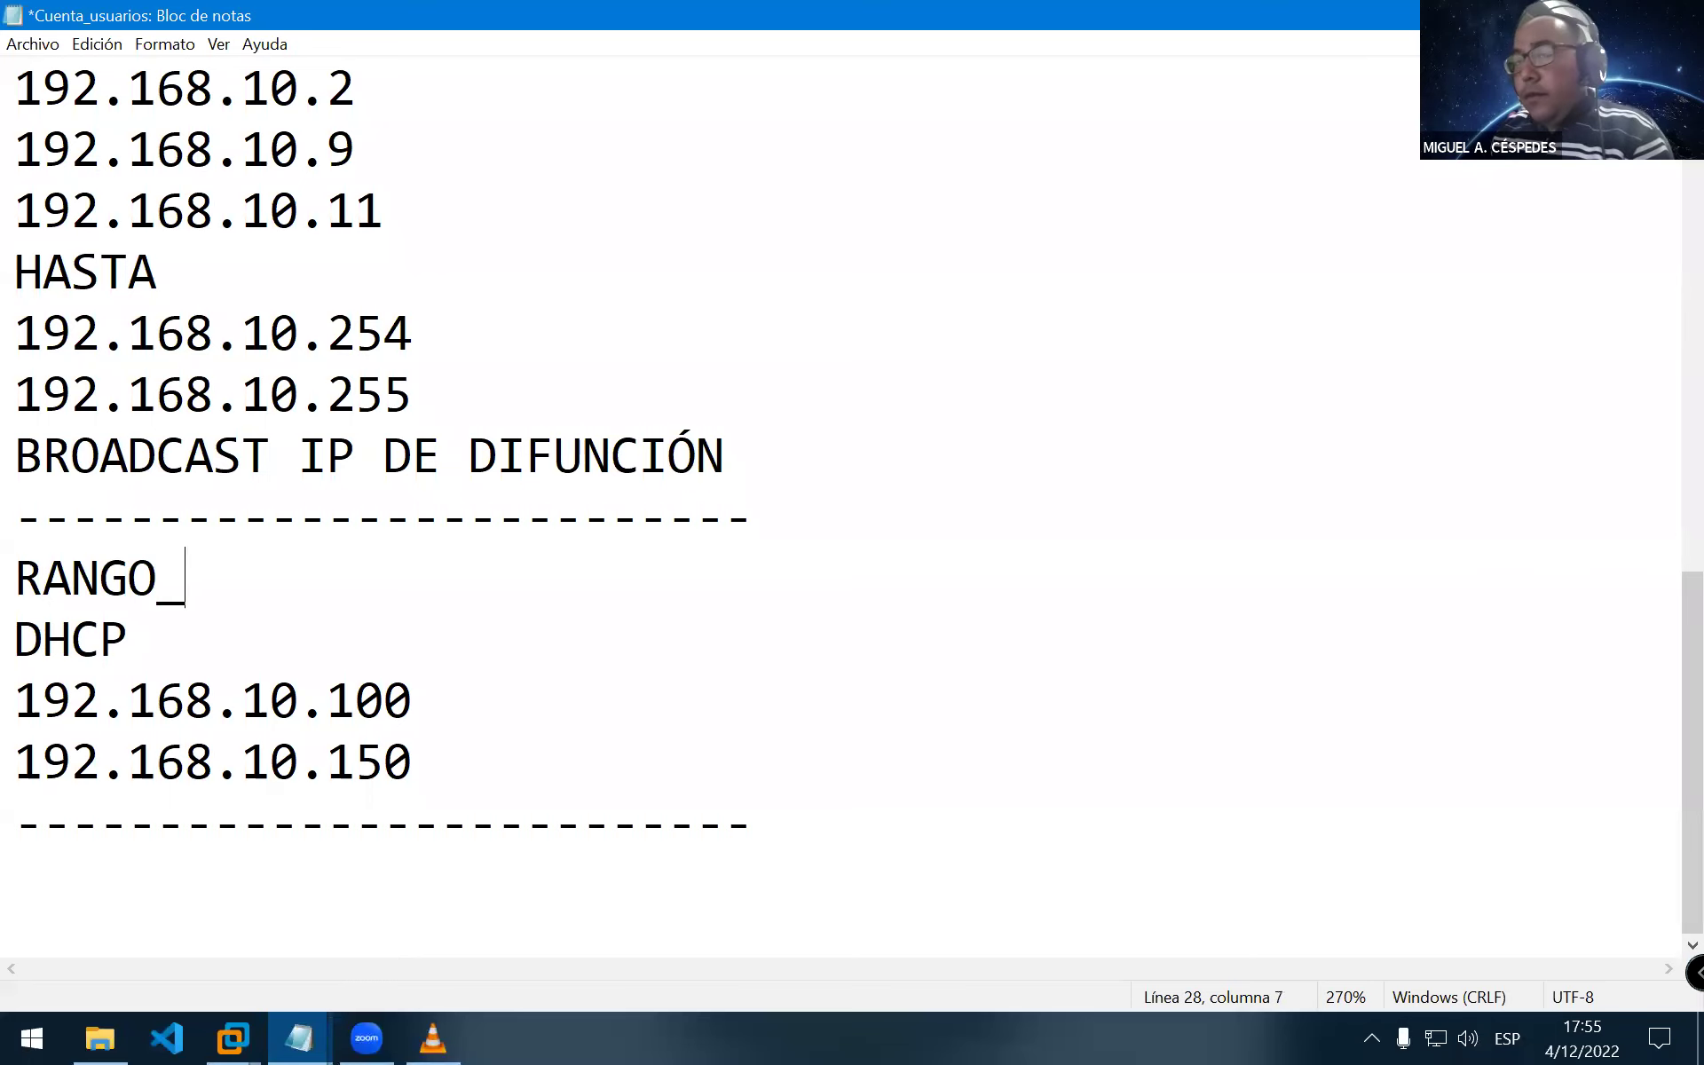
type("DE IP")
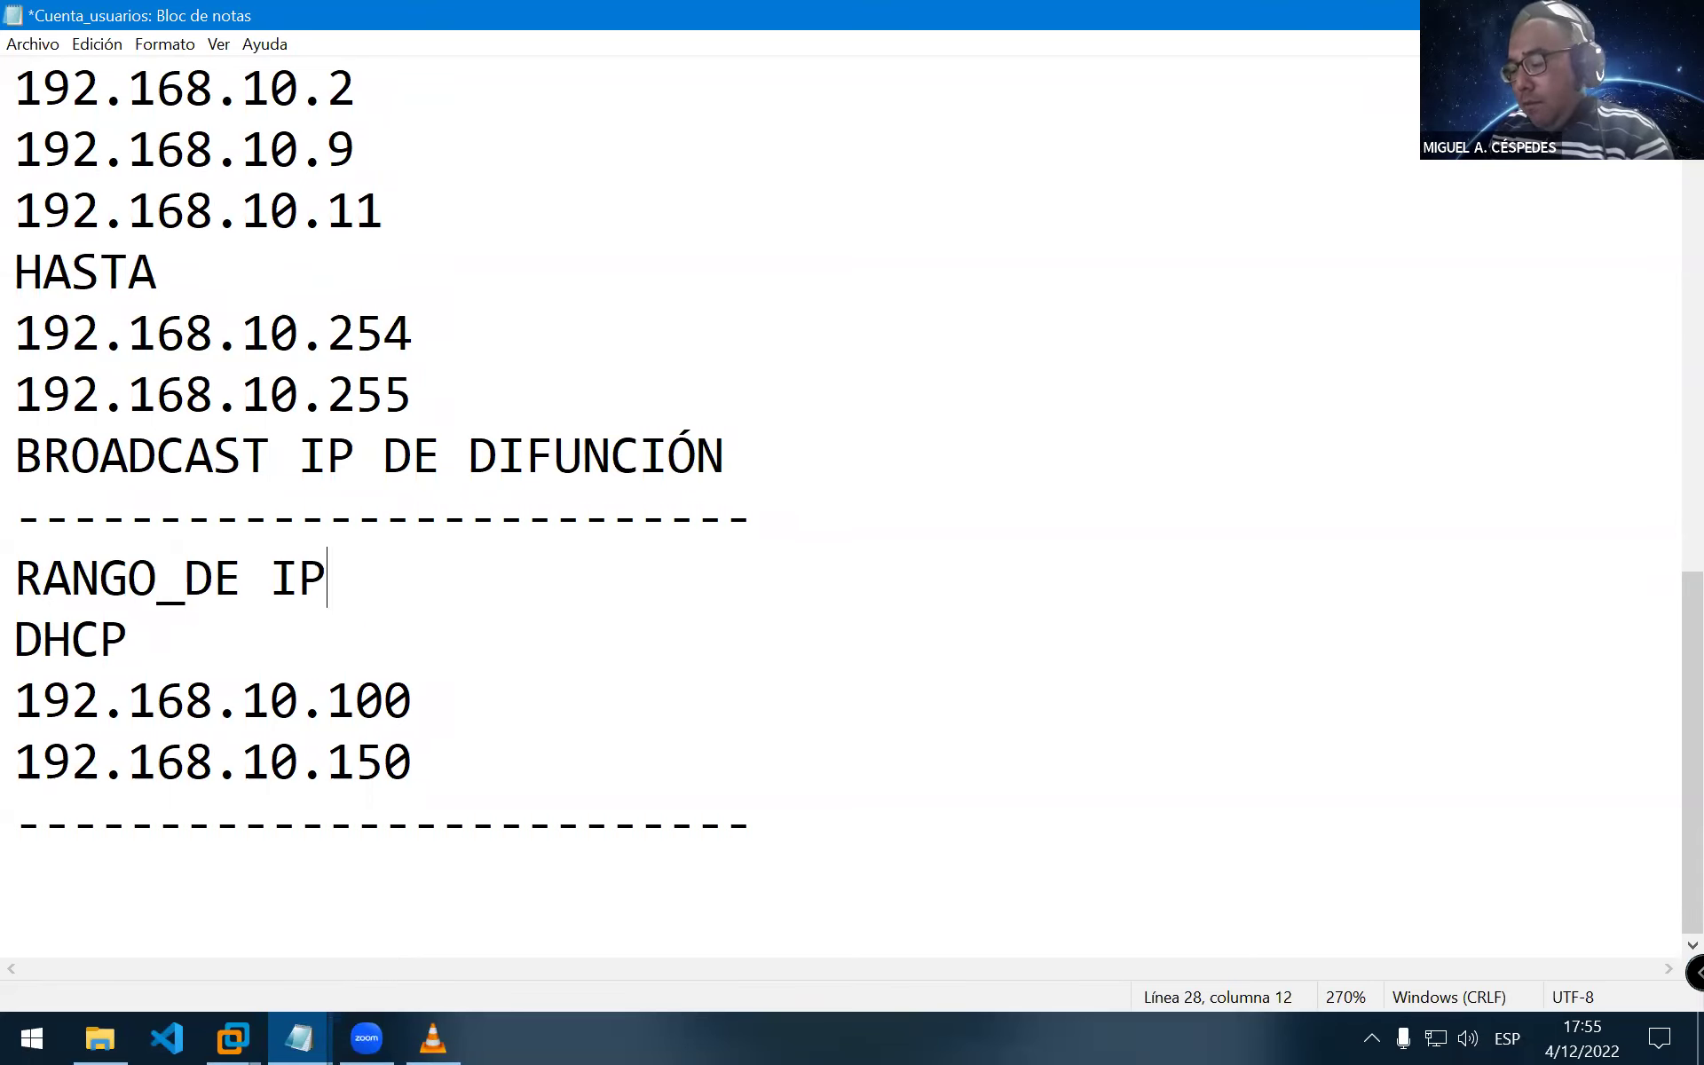
type("'S RES")
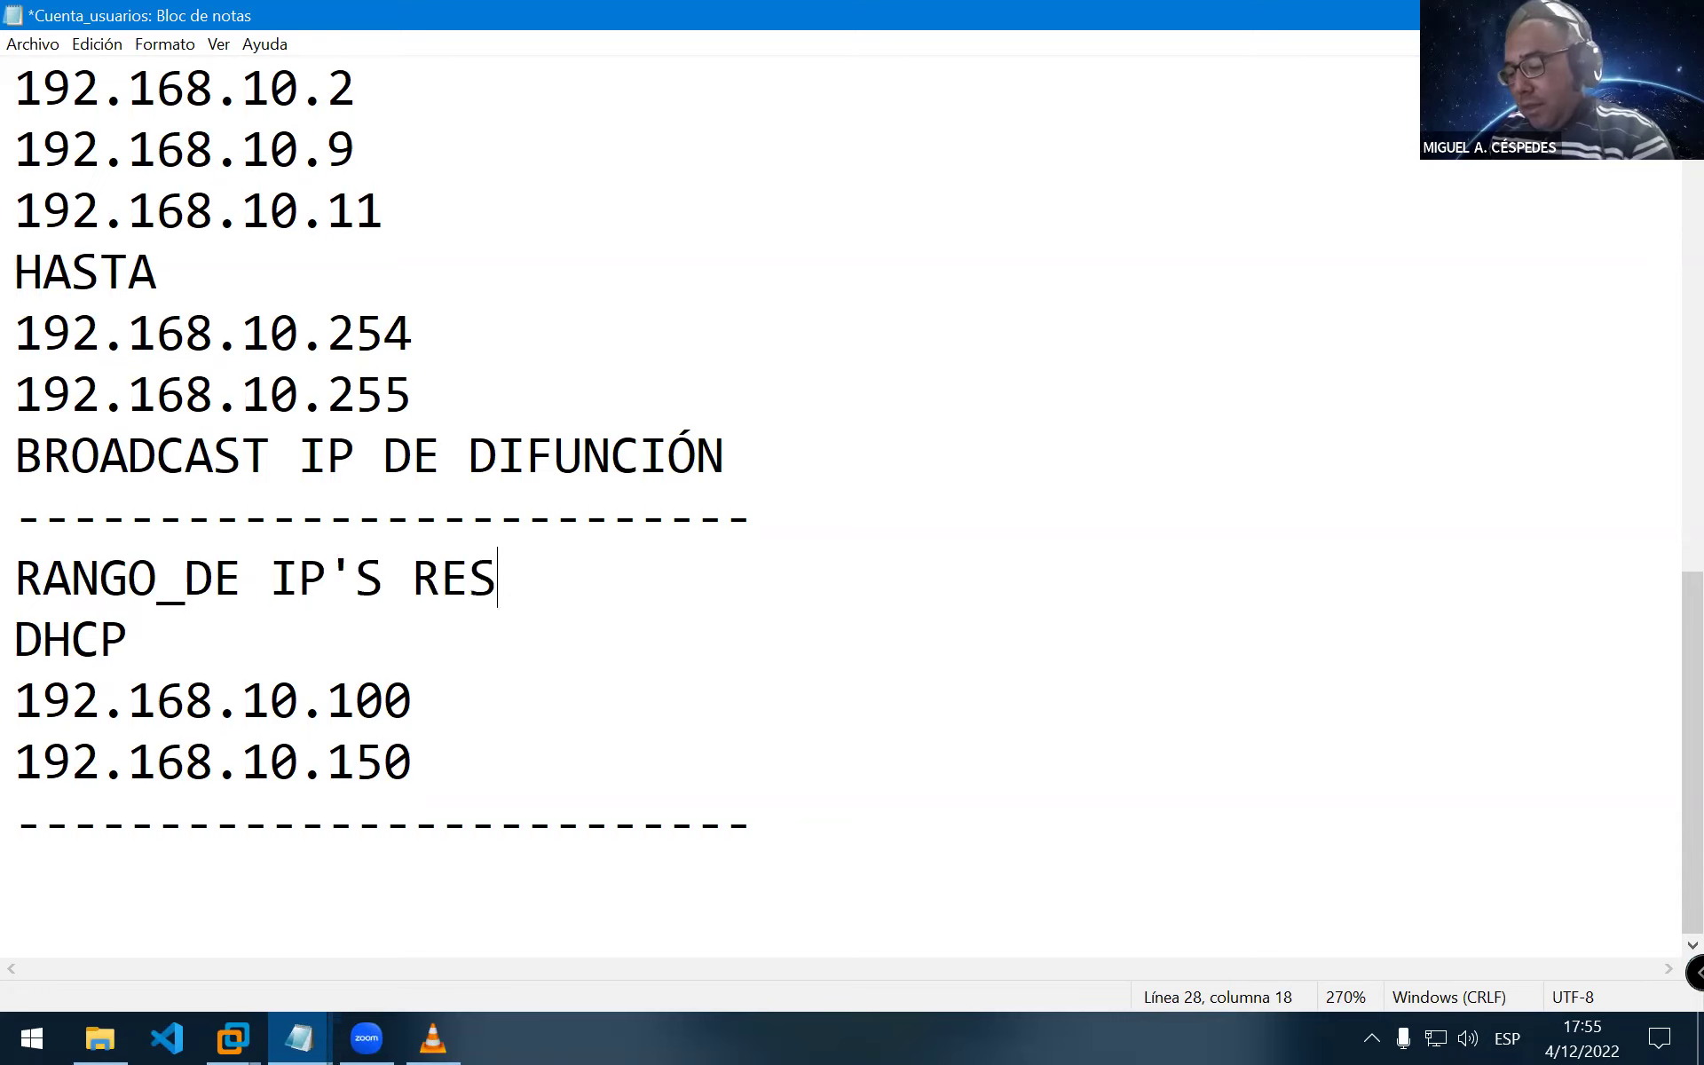
type("ERVA")
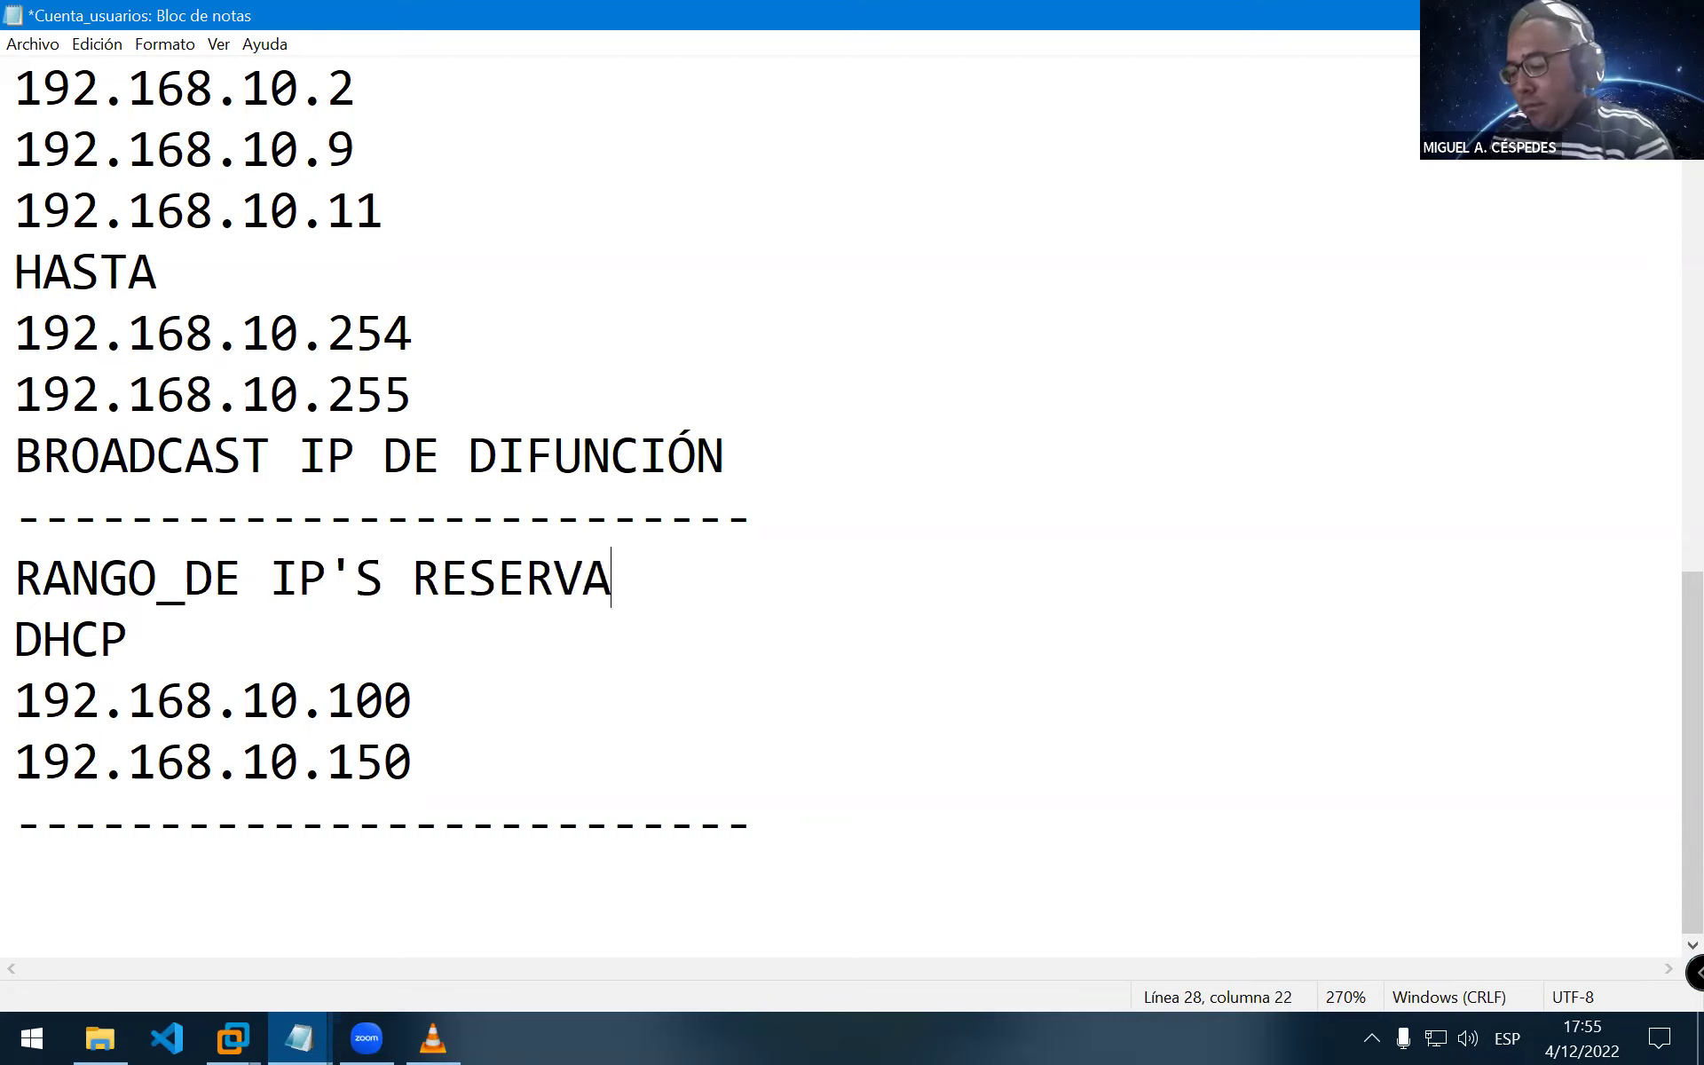
type("BLES:")
key("Return")
type("DE  :")
key("Return")
Enter the reservable range 192.168.10.11 AL 192.168.10.99, with AL on its own line
type("192")
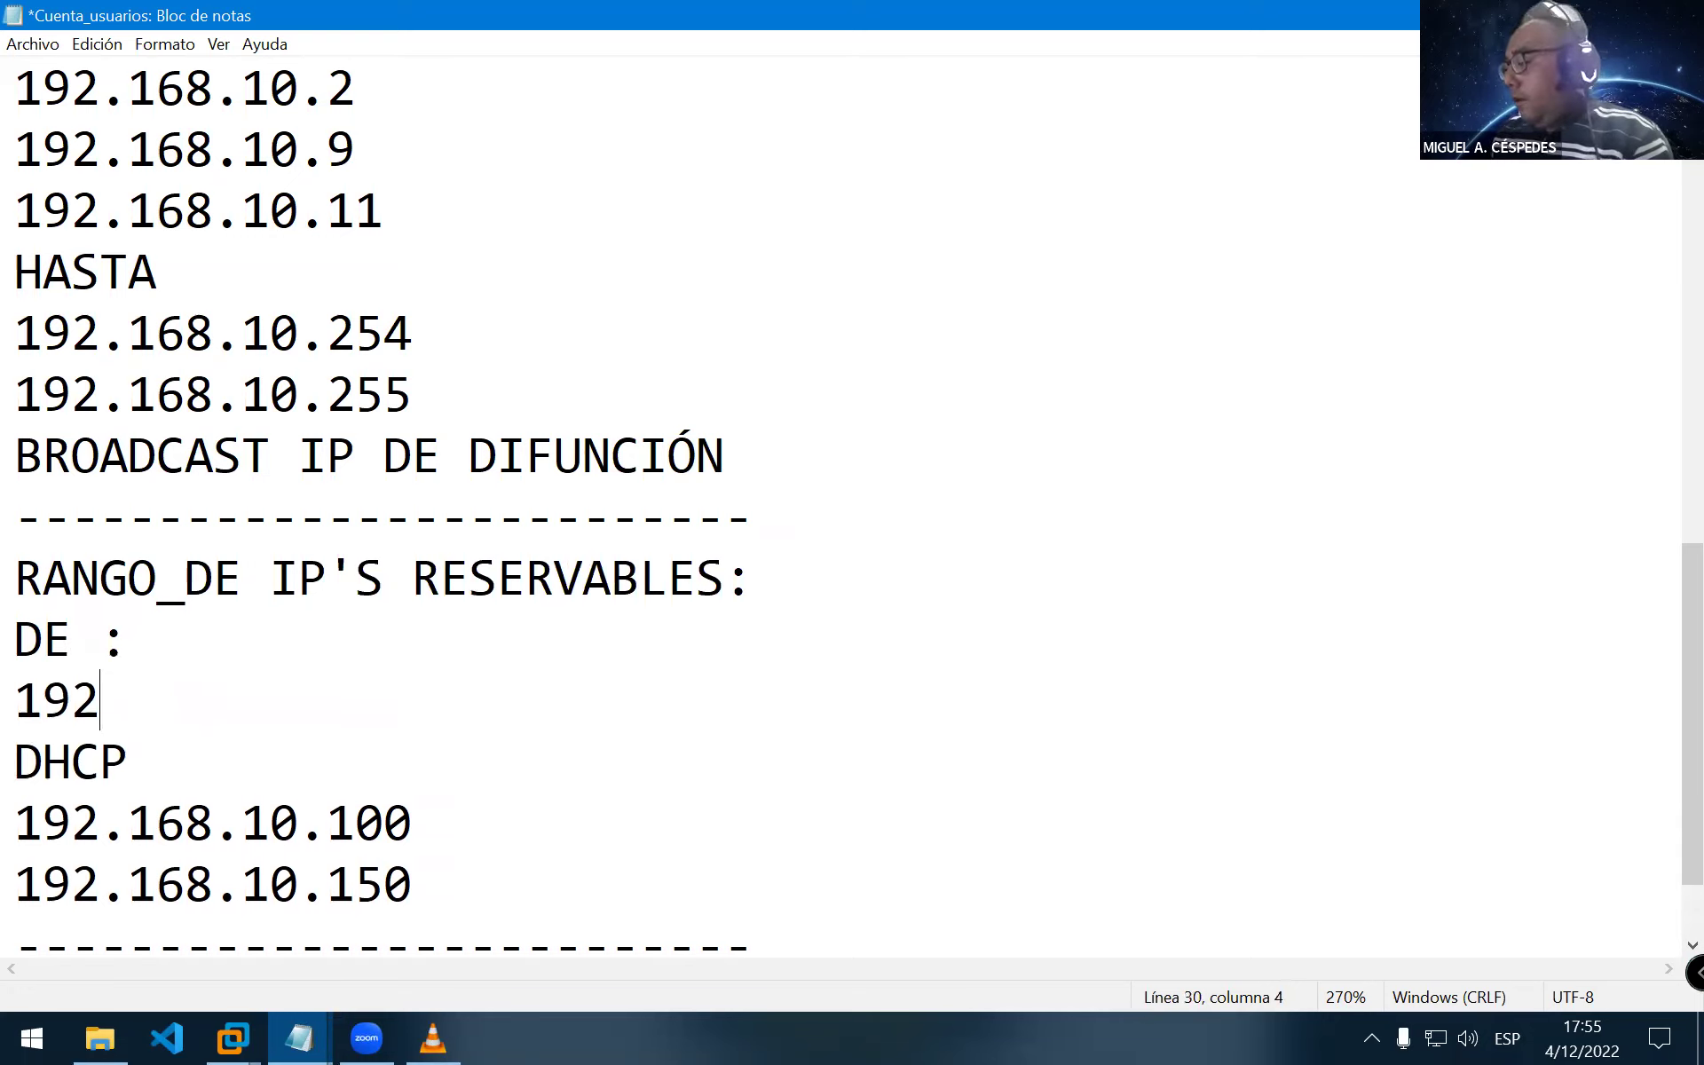
key("Return")
type(".1")
key("BackSpace")
key("BackSpace")
key("BackSpace")
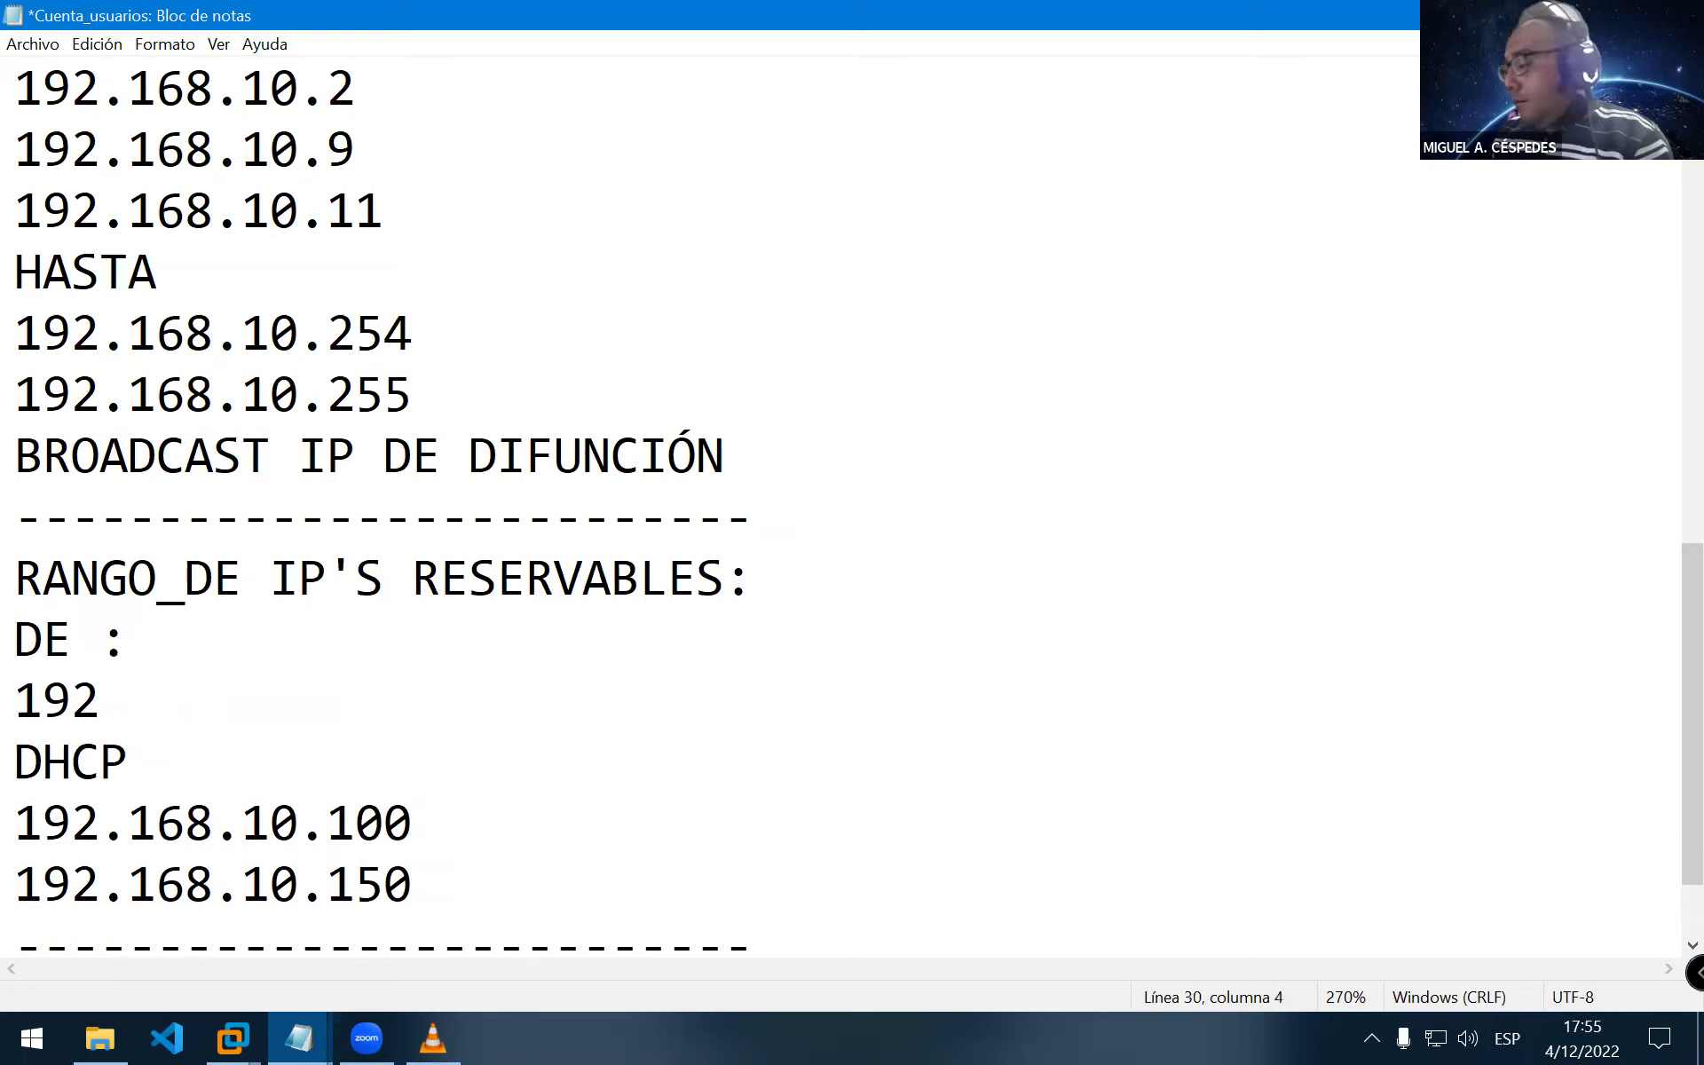
type(".168.10")
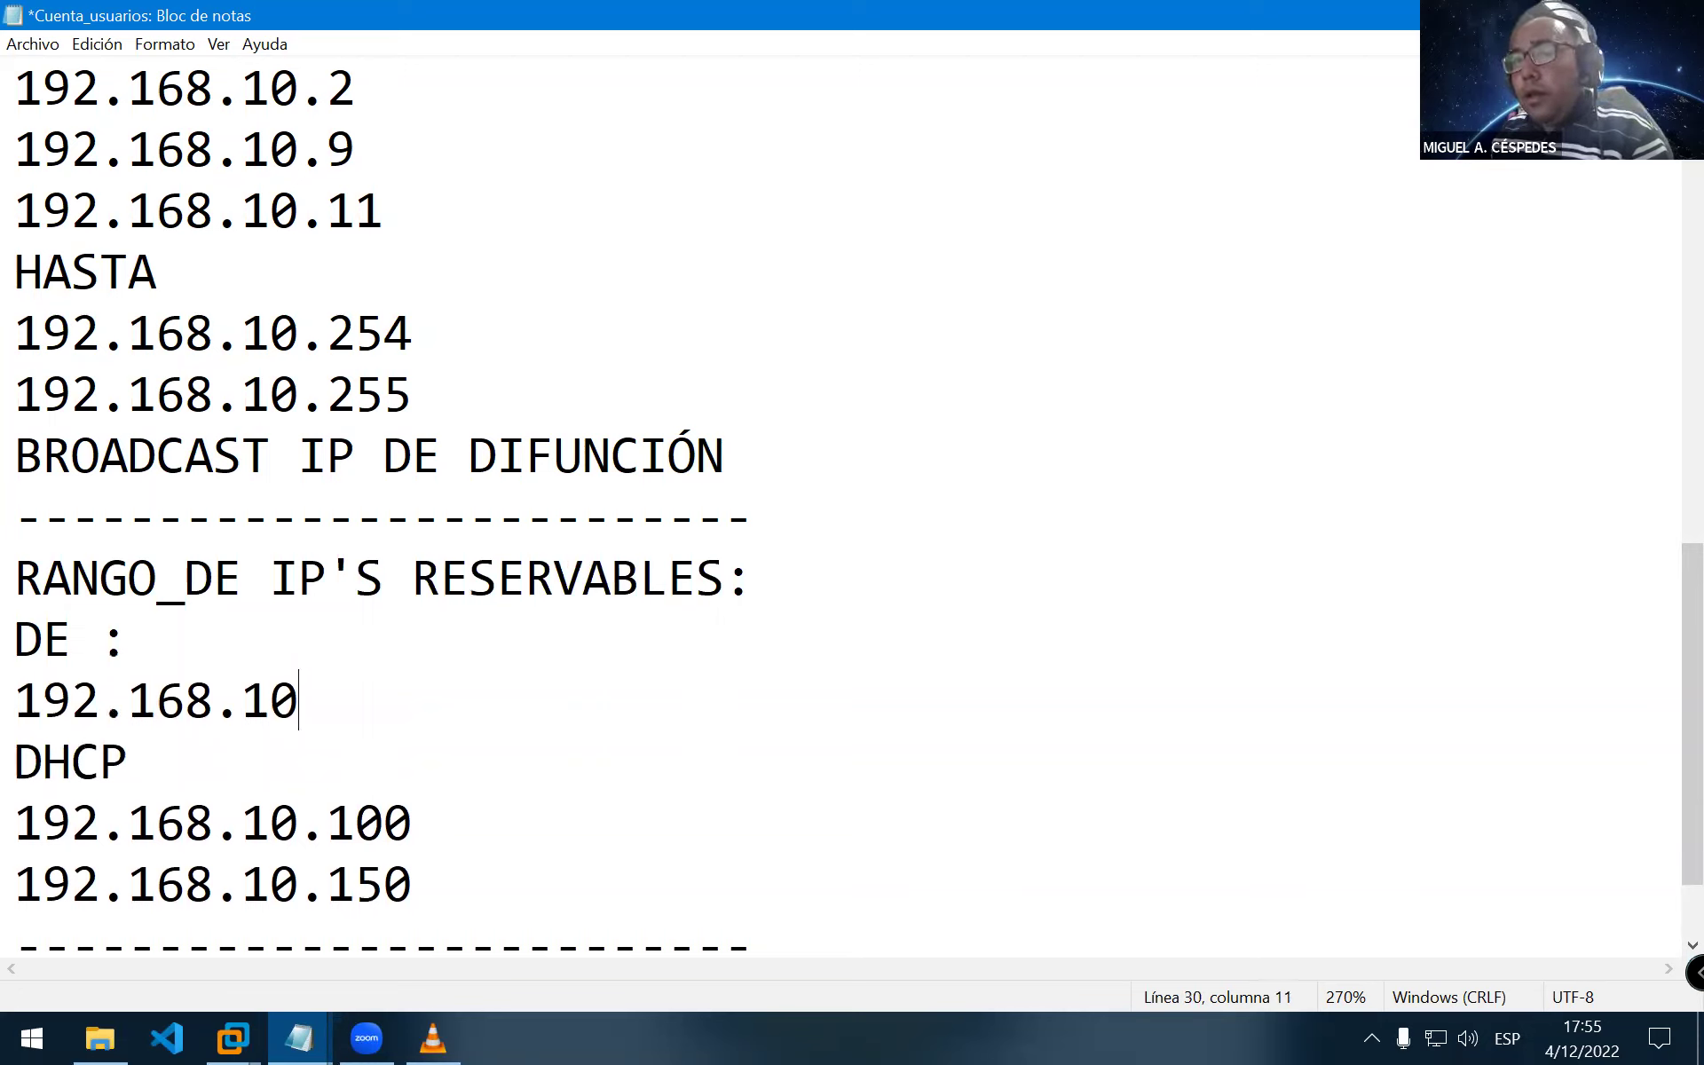
type(".11 AL")
key("Return")
type("1")
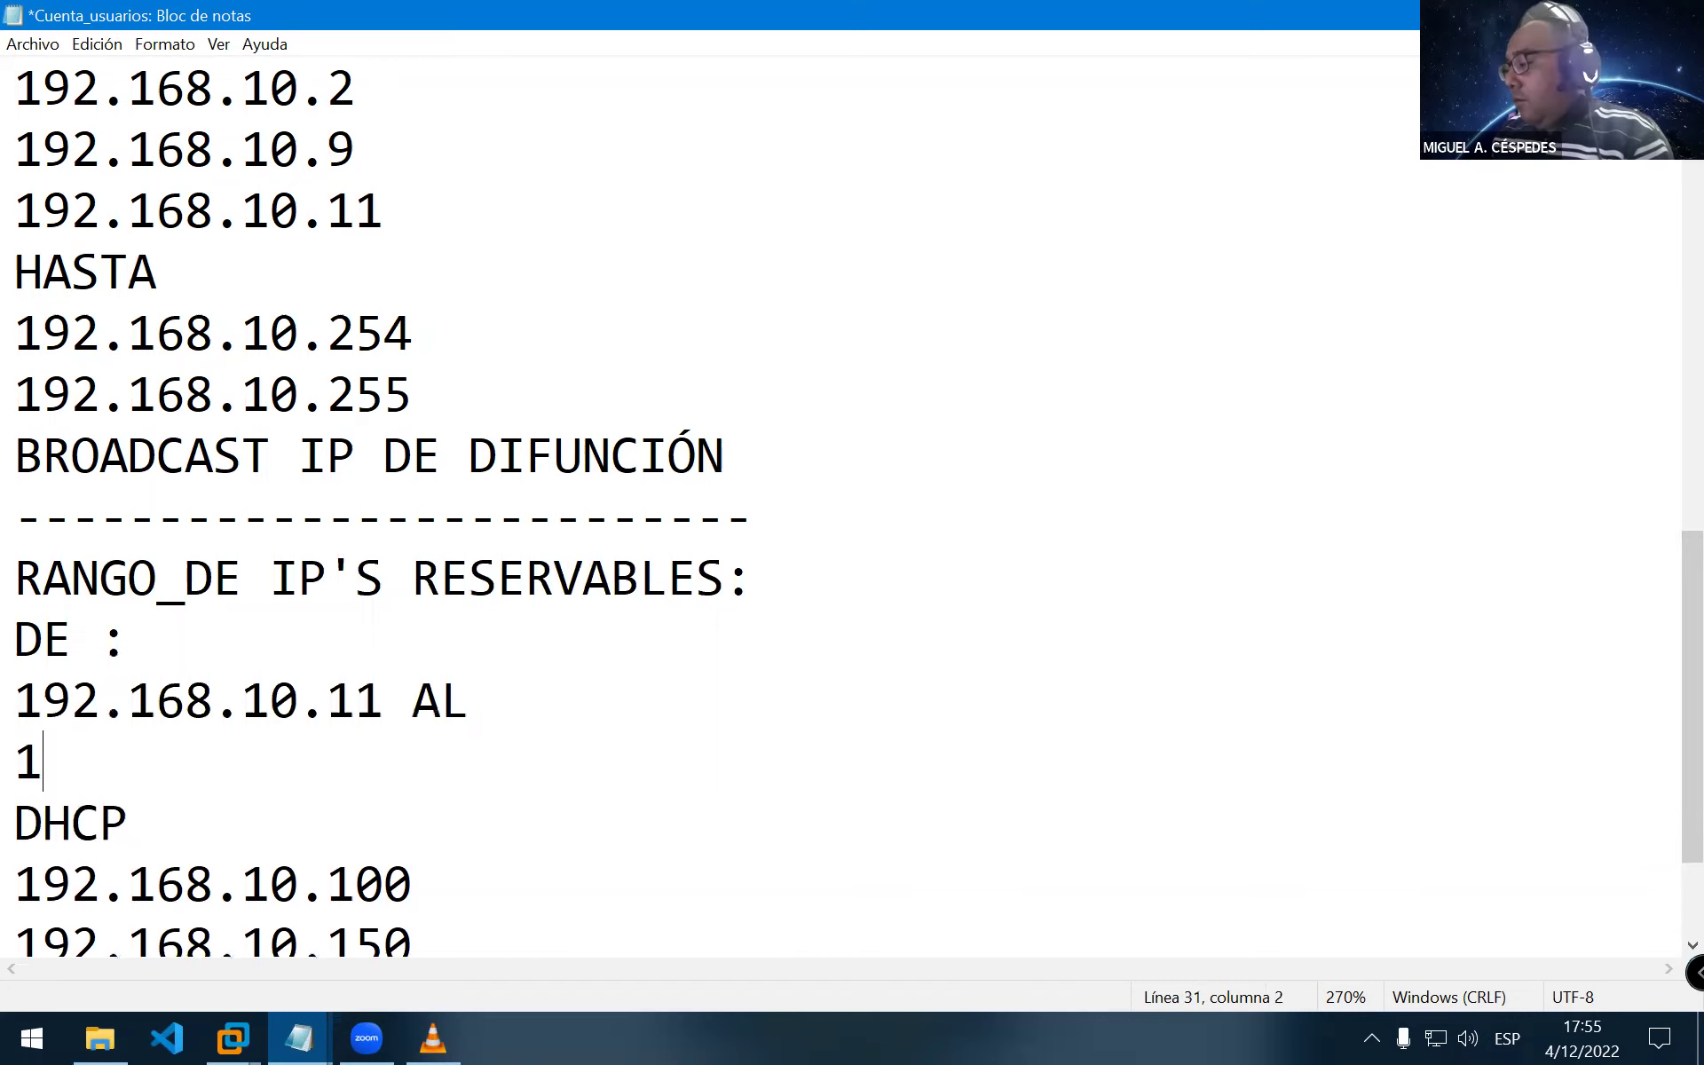
type("923.")
key("BackSpace")
key("BackSpace")
type(".168.10.99")
key("Up")
key("Return")
key("Delete")
key("Right")
key("Right")
key("Down")
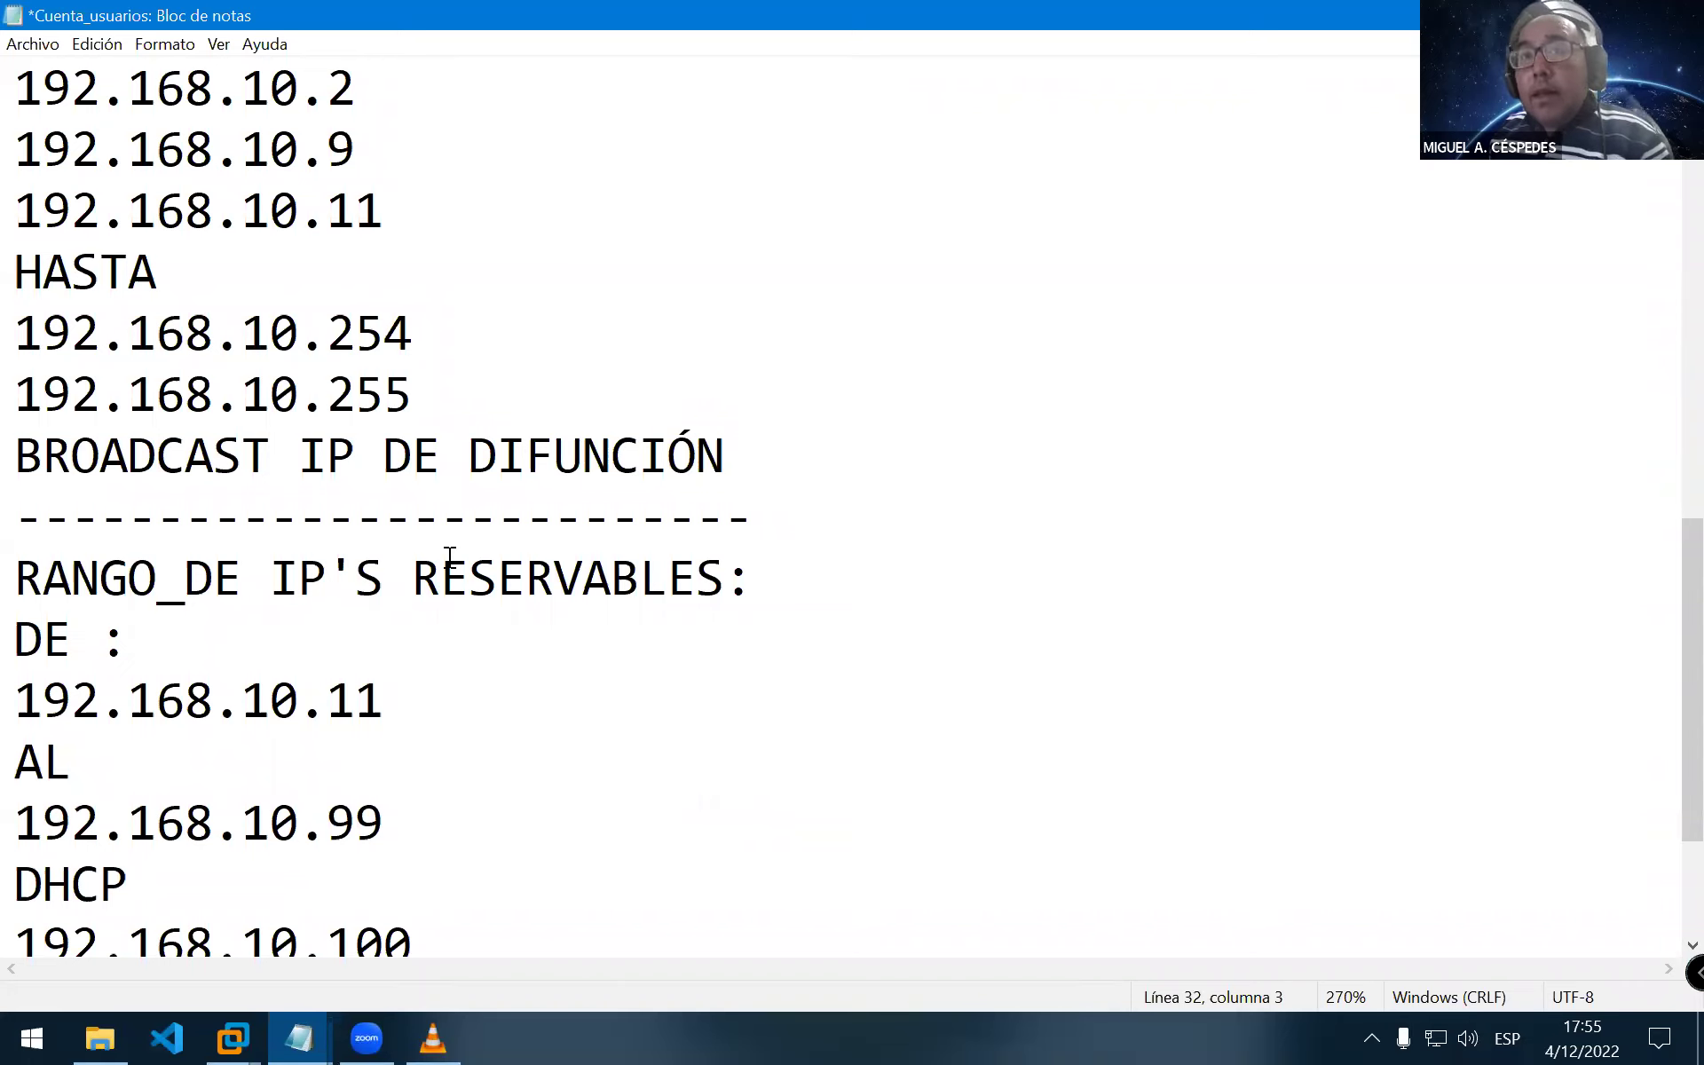
Add a dashed separator line directly under 192.168.10.99
left_click(496, 830)
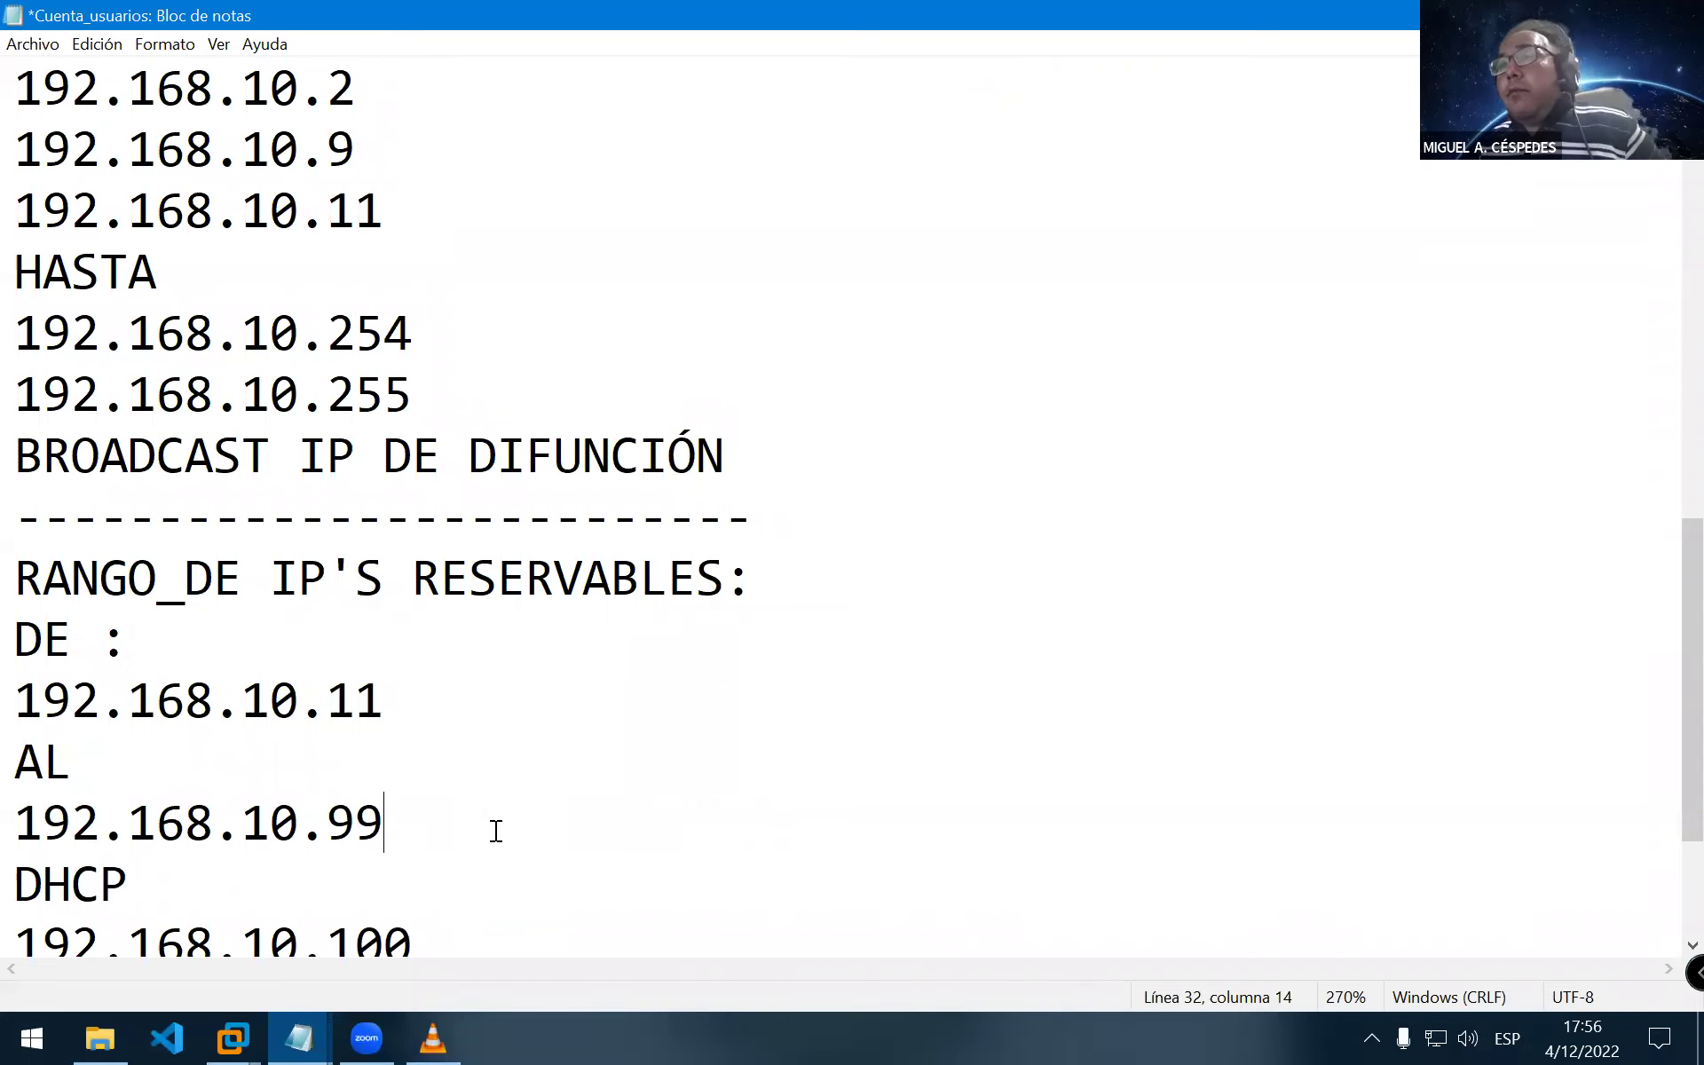
key("Return")
type("----------------------------")
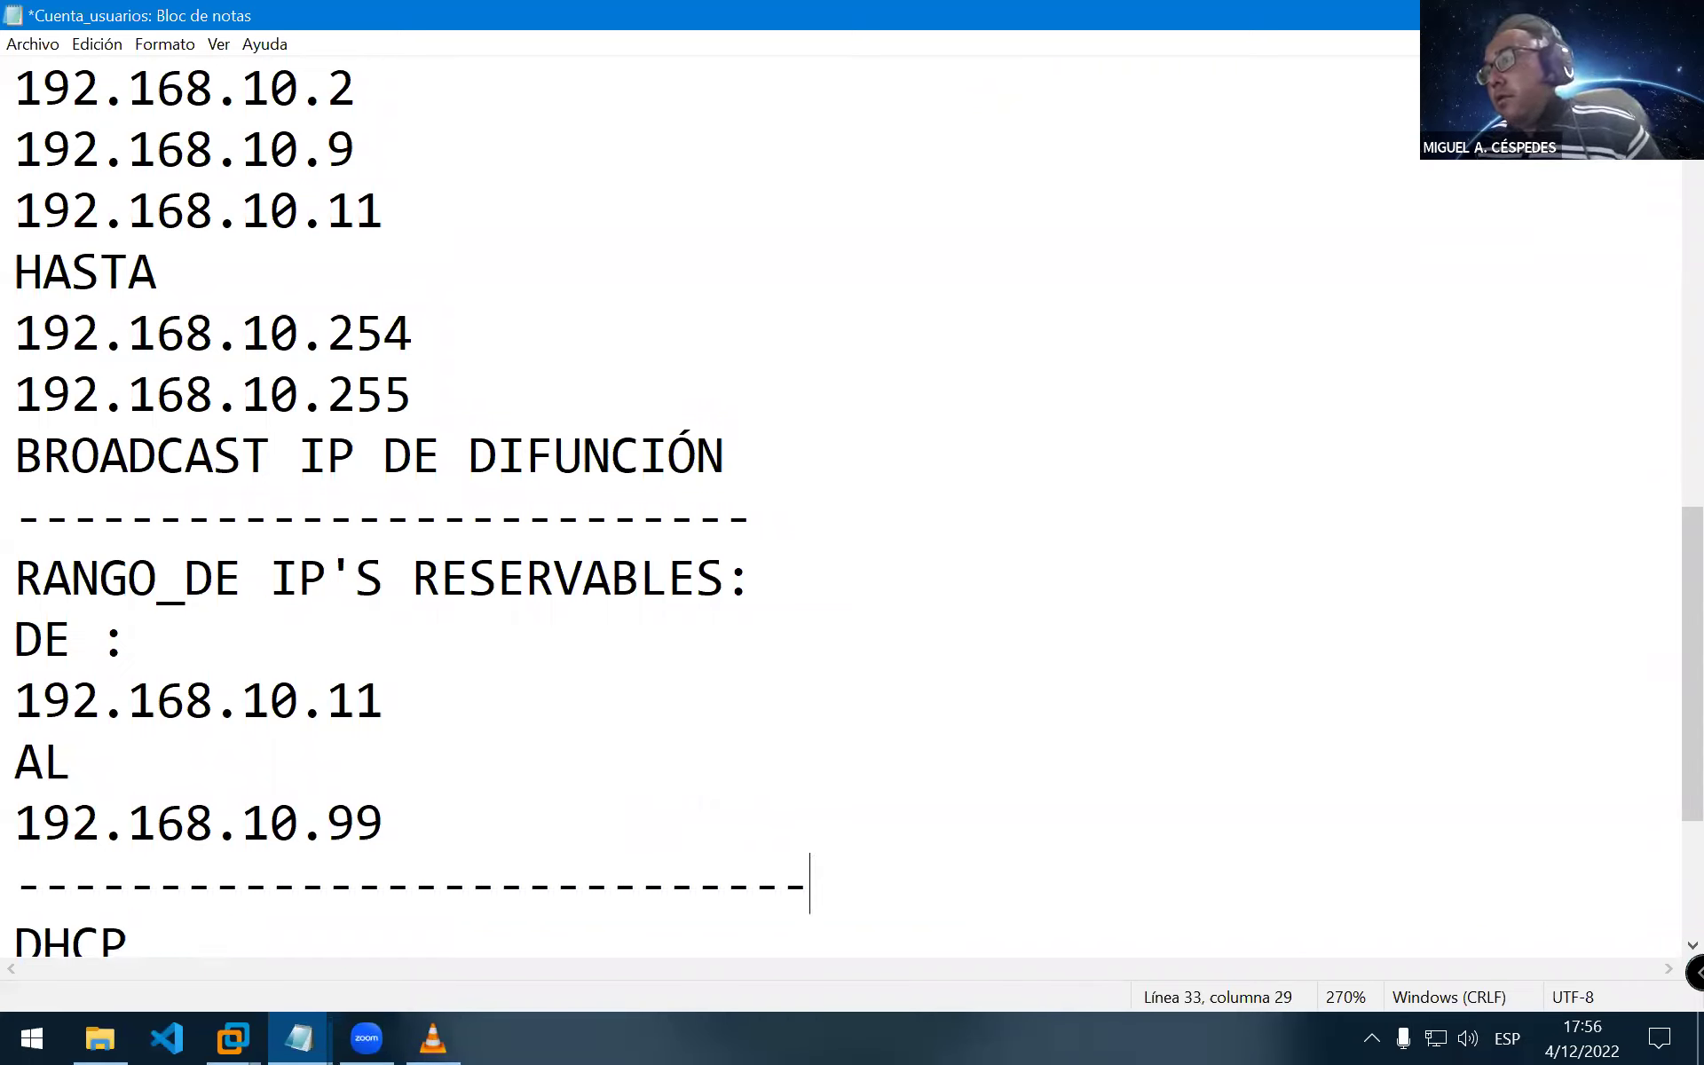
key("BackSpace")
key("BackSpace")
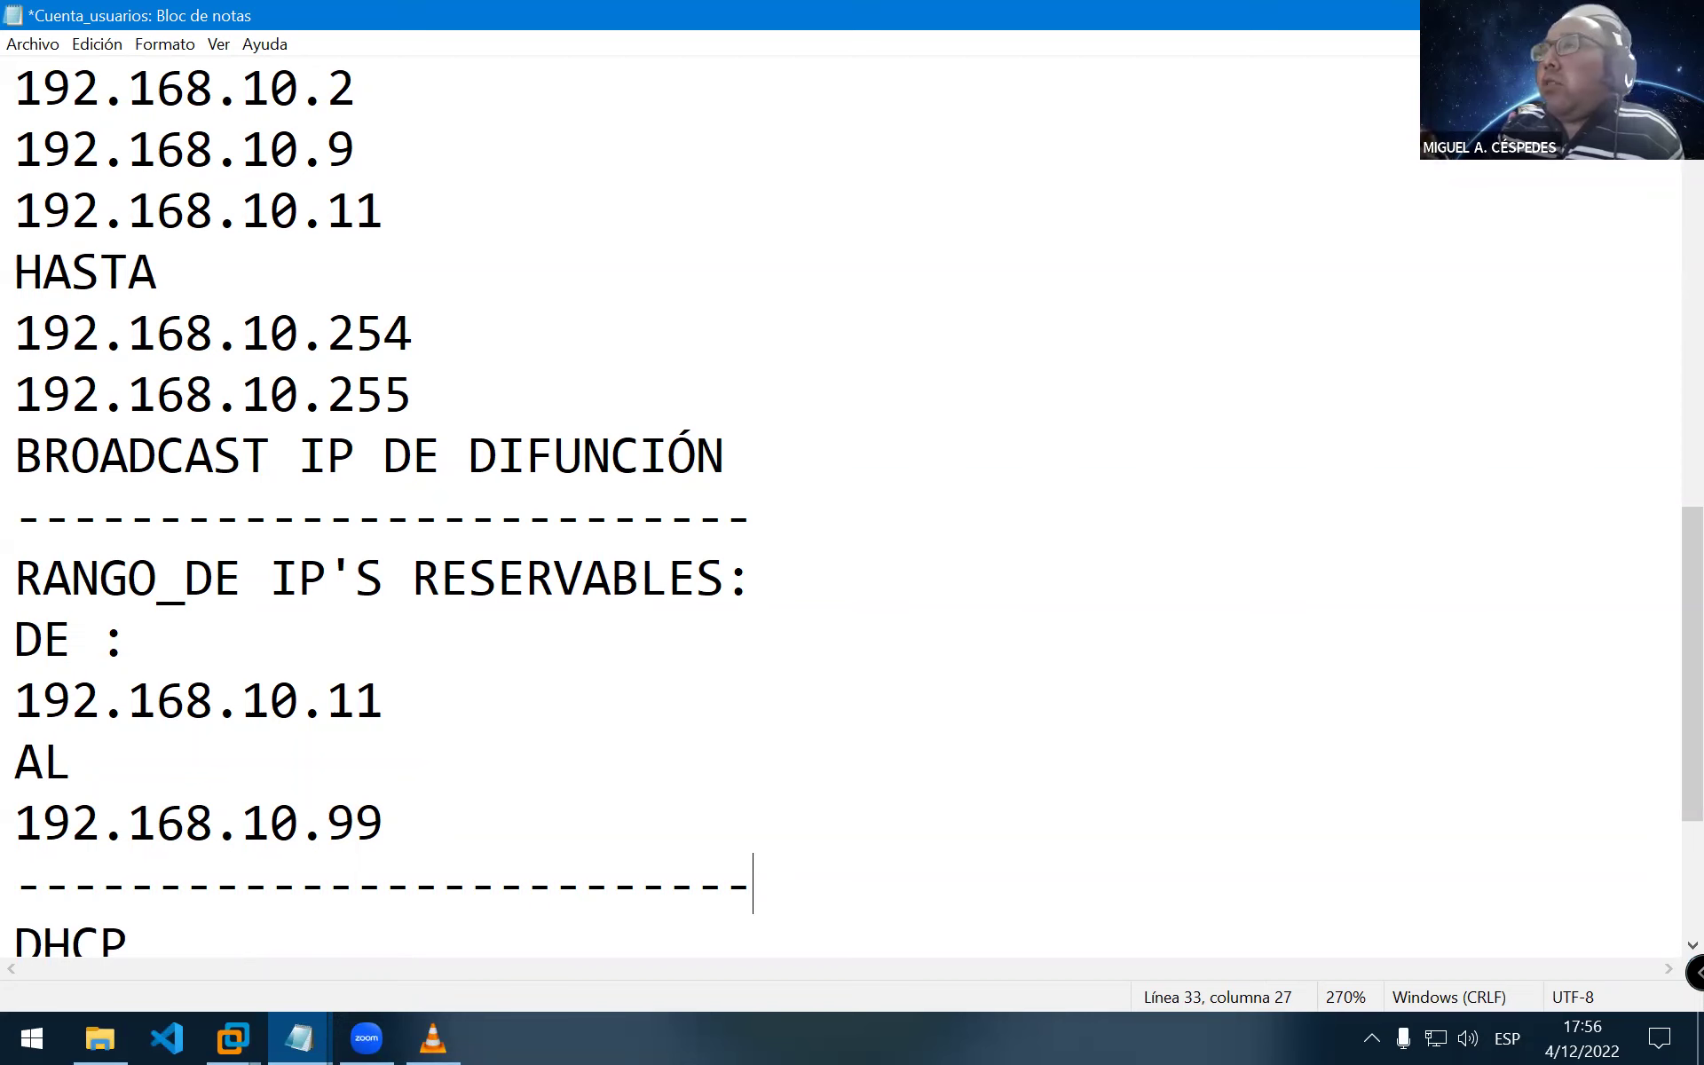
scroll(559, 817, "down", 2)
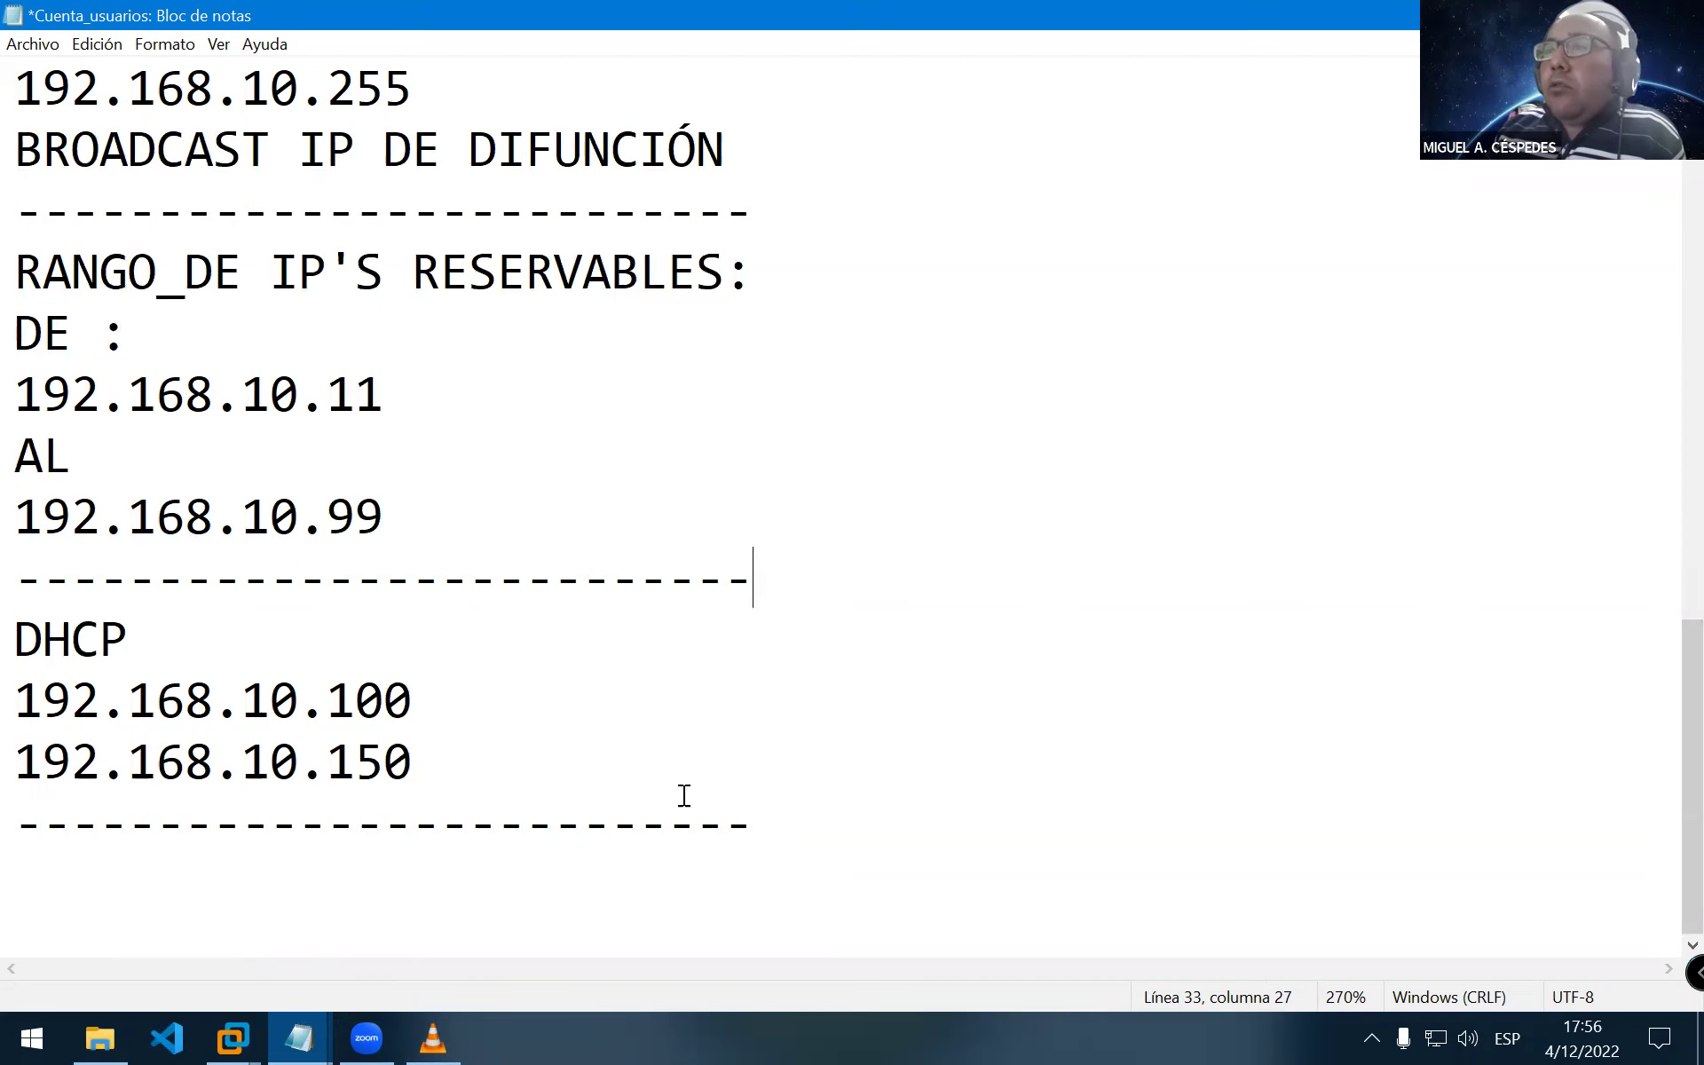
Select the two DHCP range address lines in the notes
left_click_drag(437, 753, 14, 695)
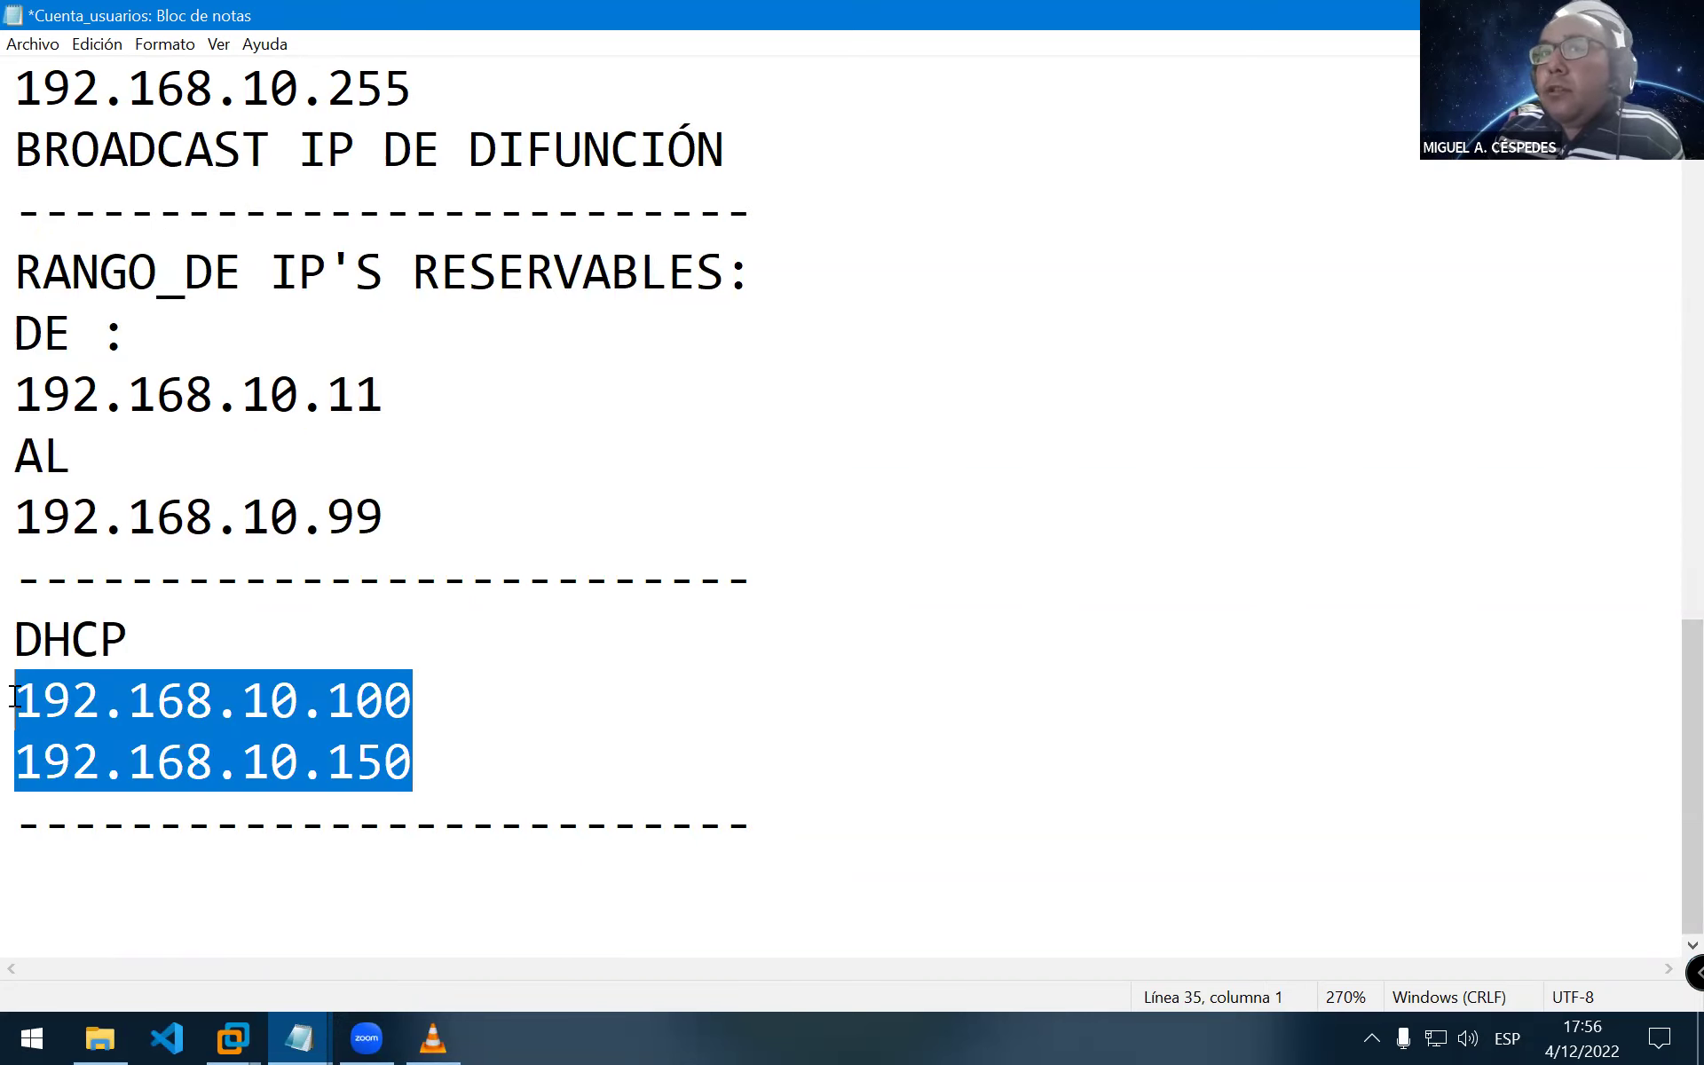
left_click_drag(445, 748, 43, 701)
left_click(510, 765)
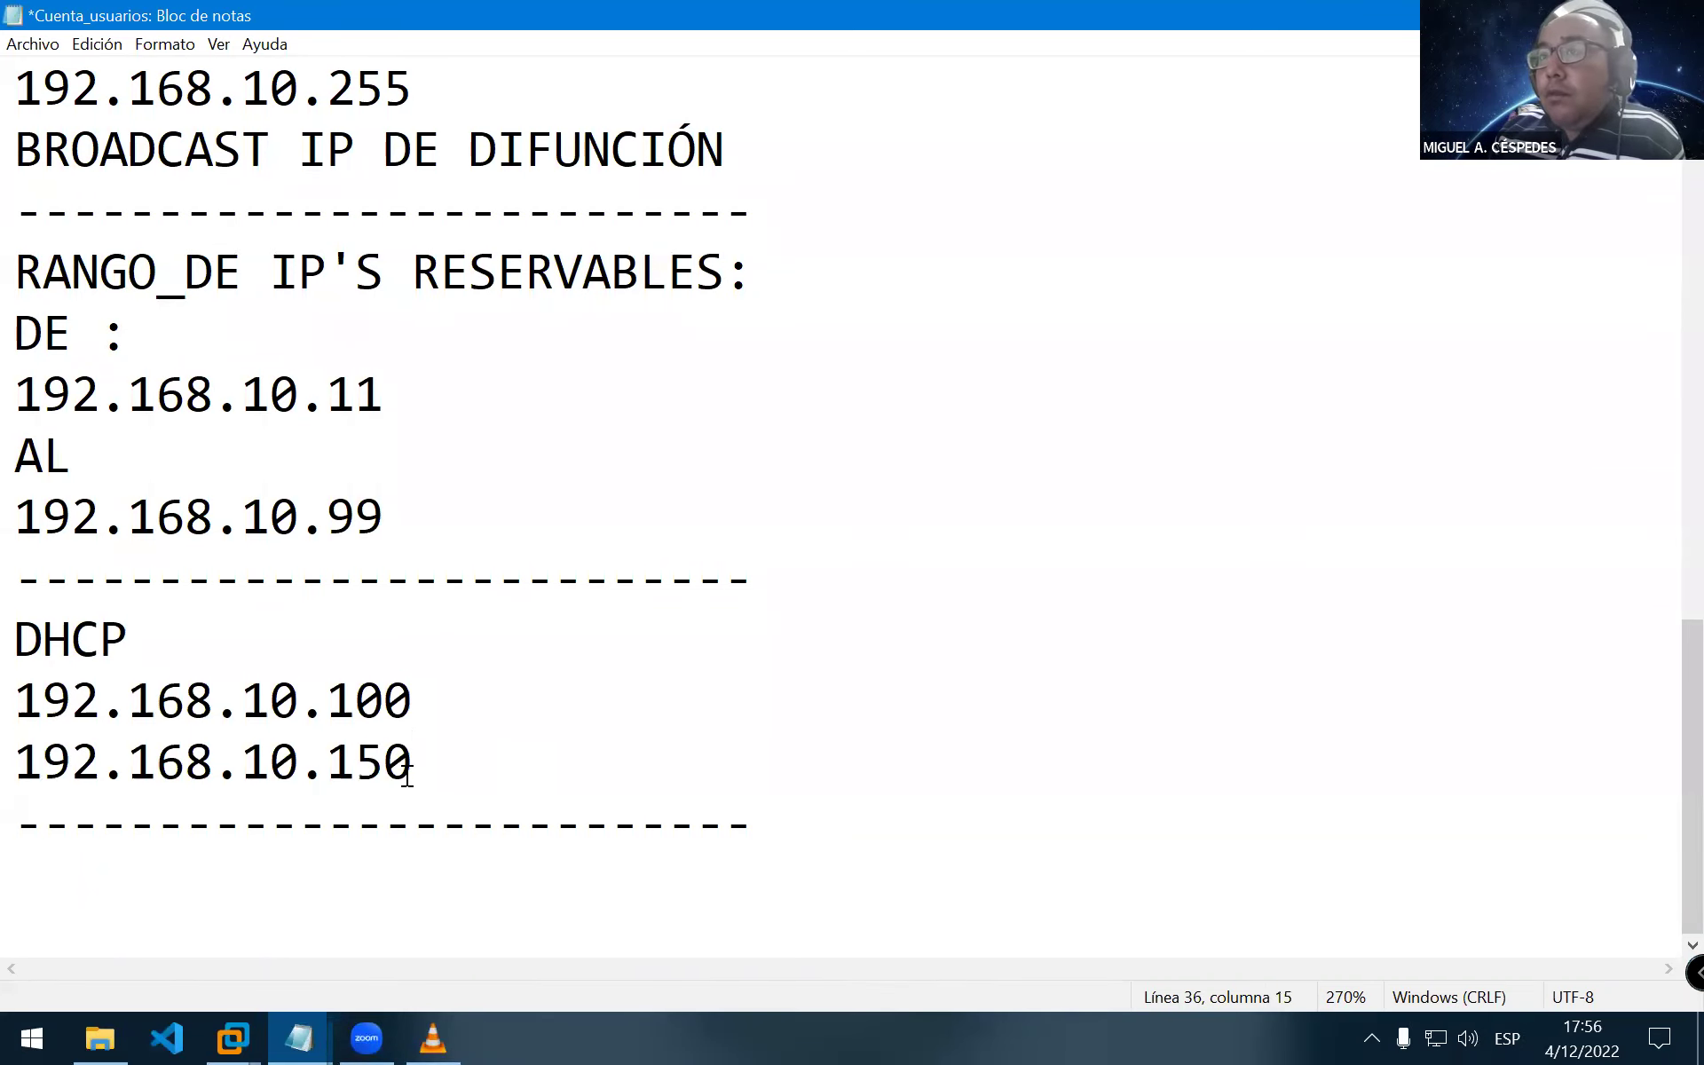
left_click_drag(411, 765, 156, 701)
left_click_drag(14, 661, 14, 701)
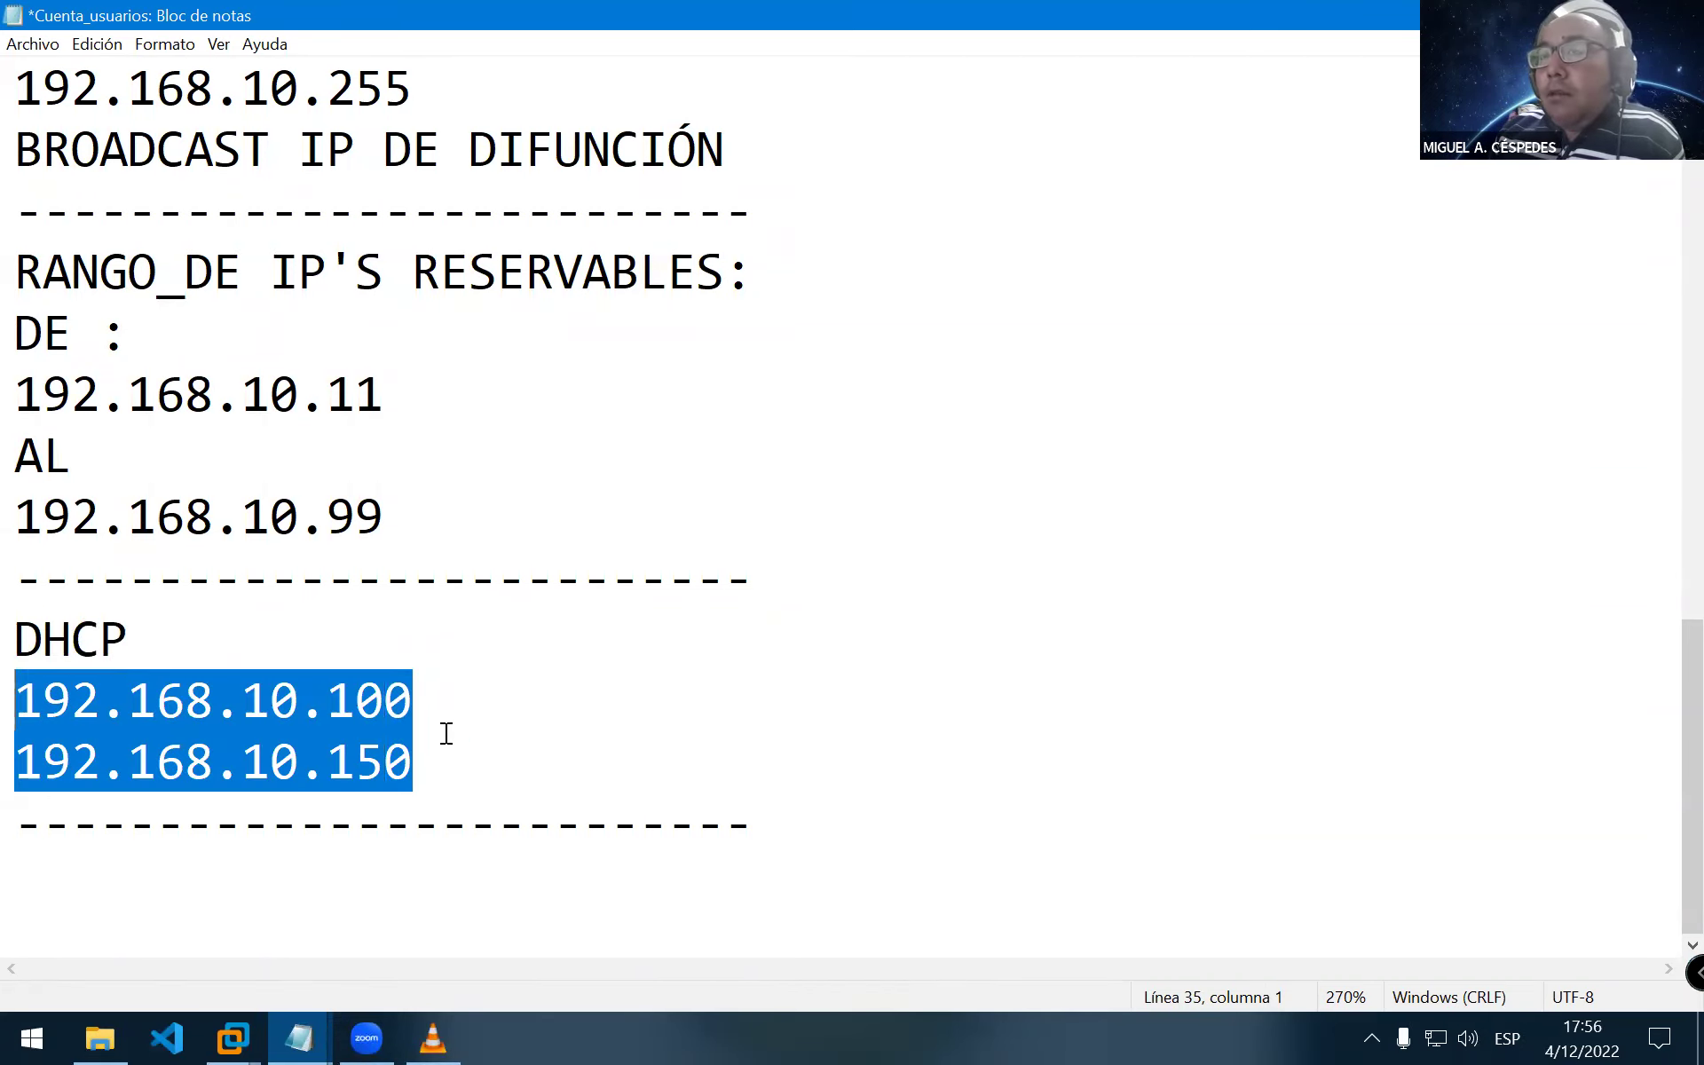
left_click(430, 759)
left_click_drag(431, 759, 14, 701)
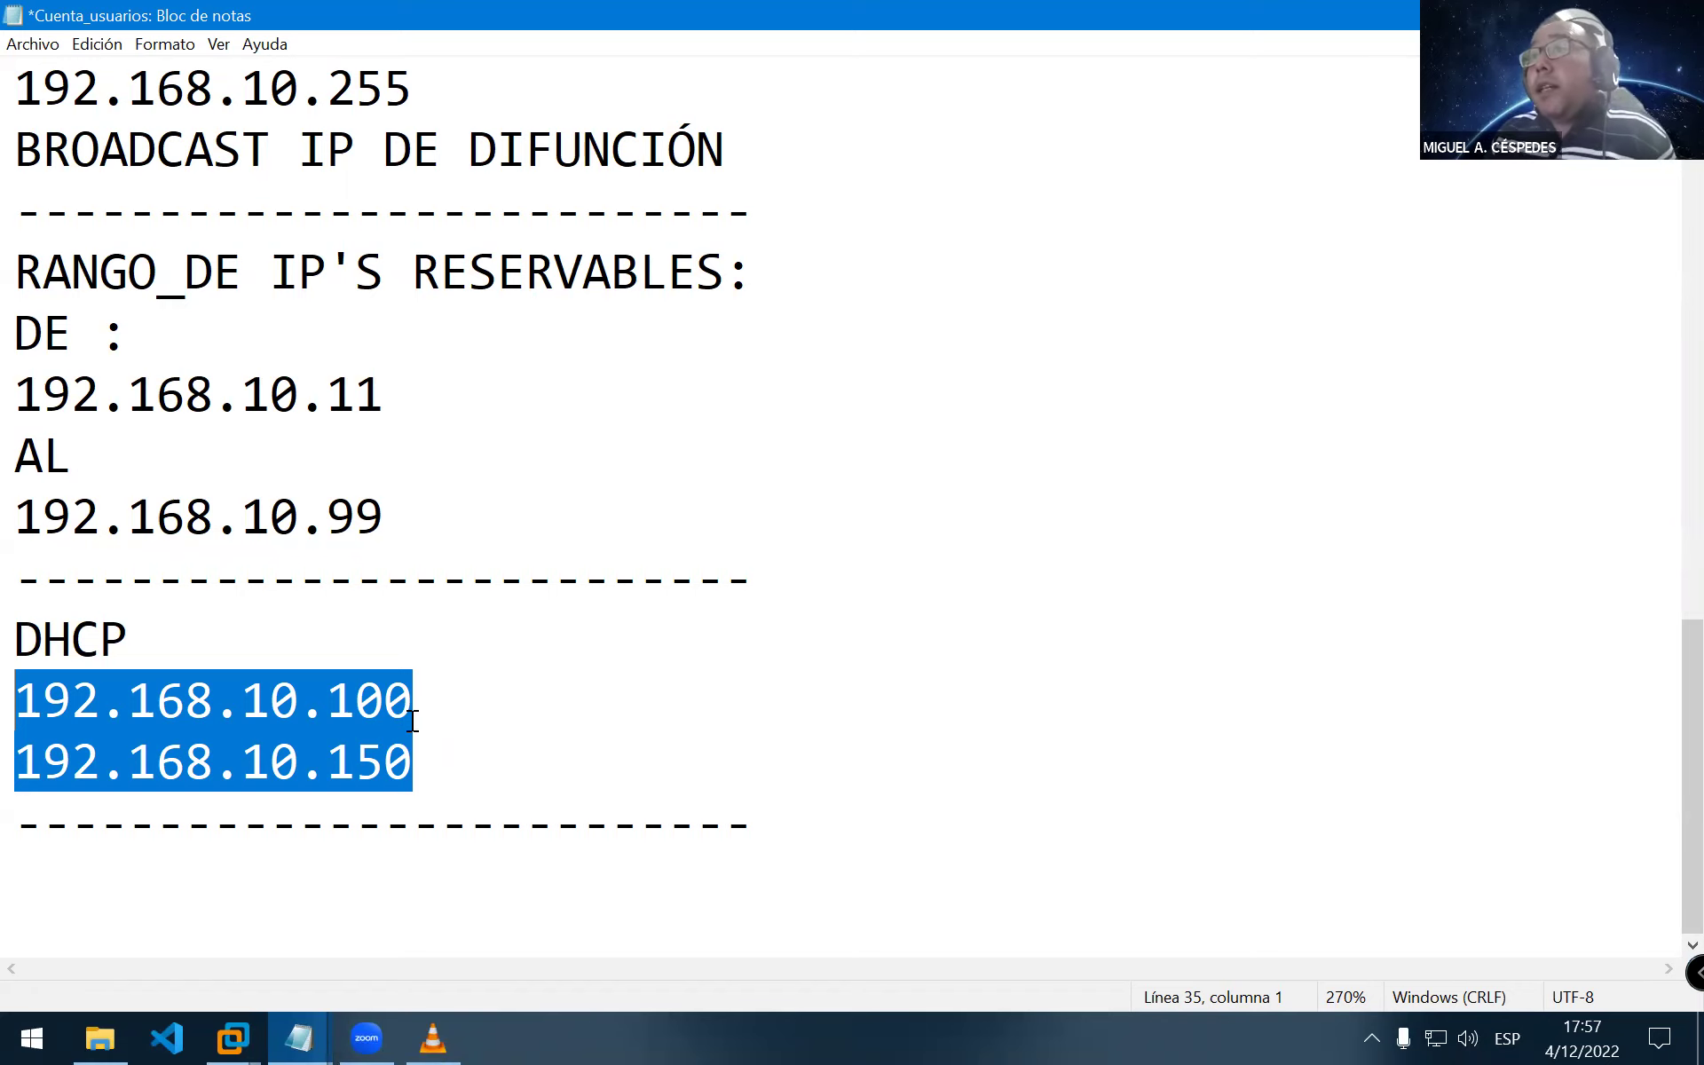
left_click(412, 717)
left_click_drag(15, 683, 14, 676)
Save the Cuenta_usuarios notes and return to the VMware Workstation window
left_click(33, 43)
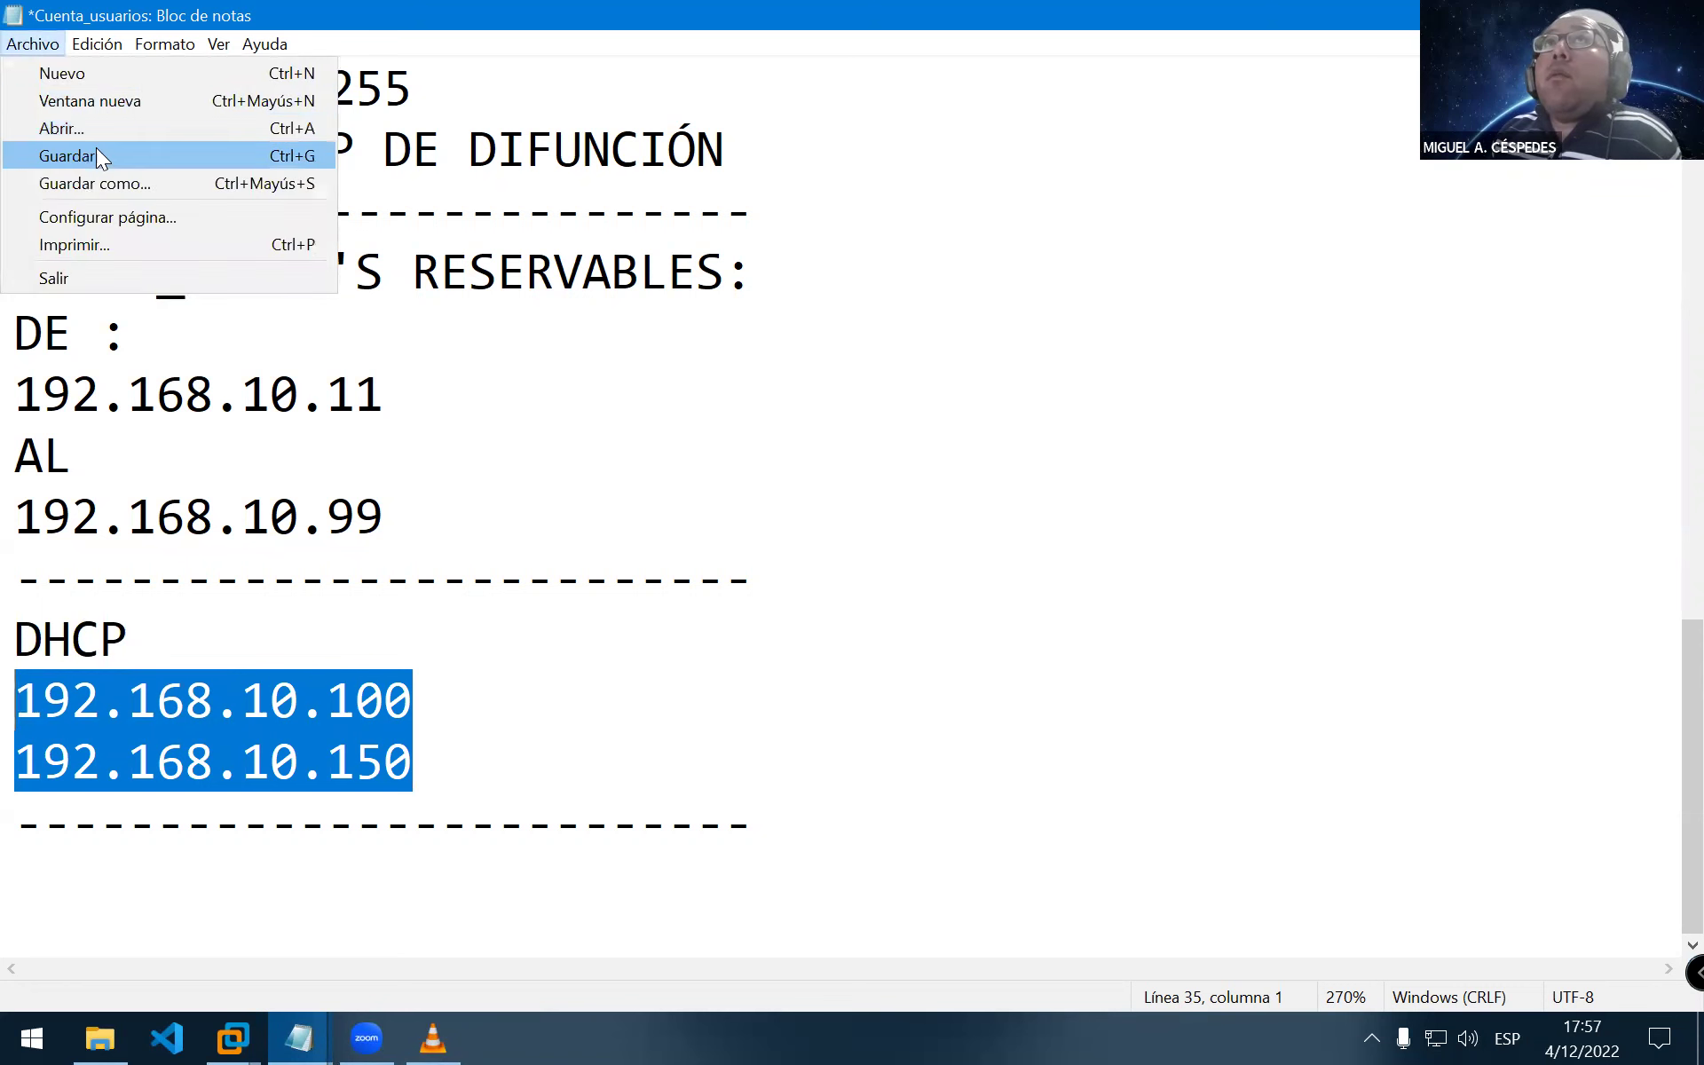
key("Return")
key("alt+Tab")
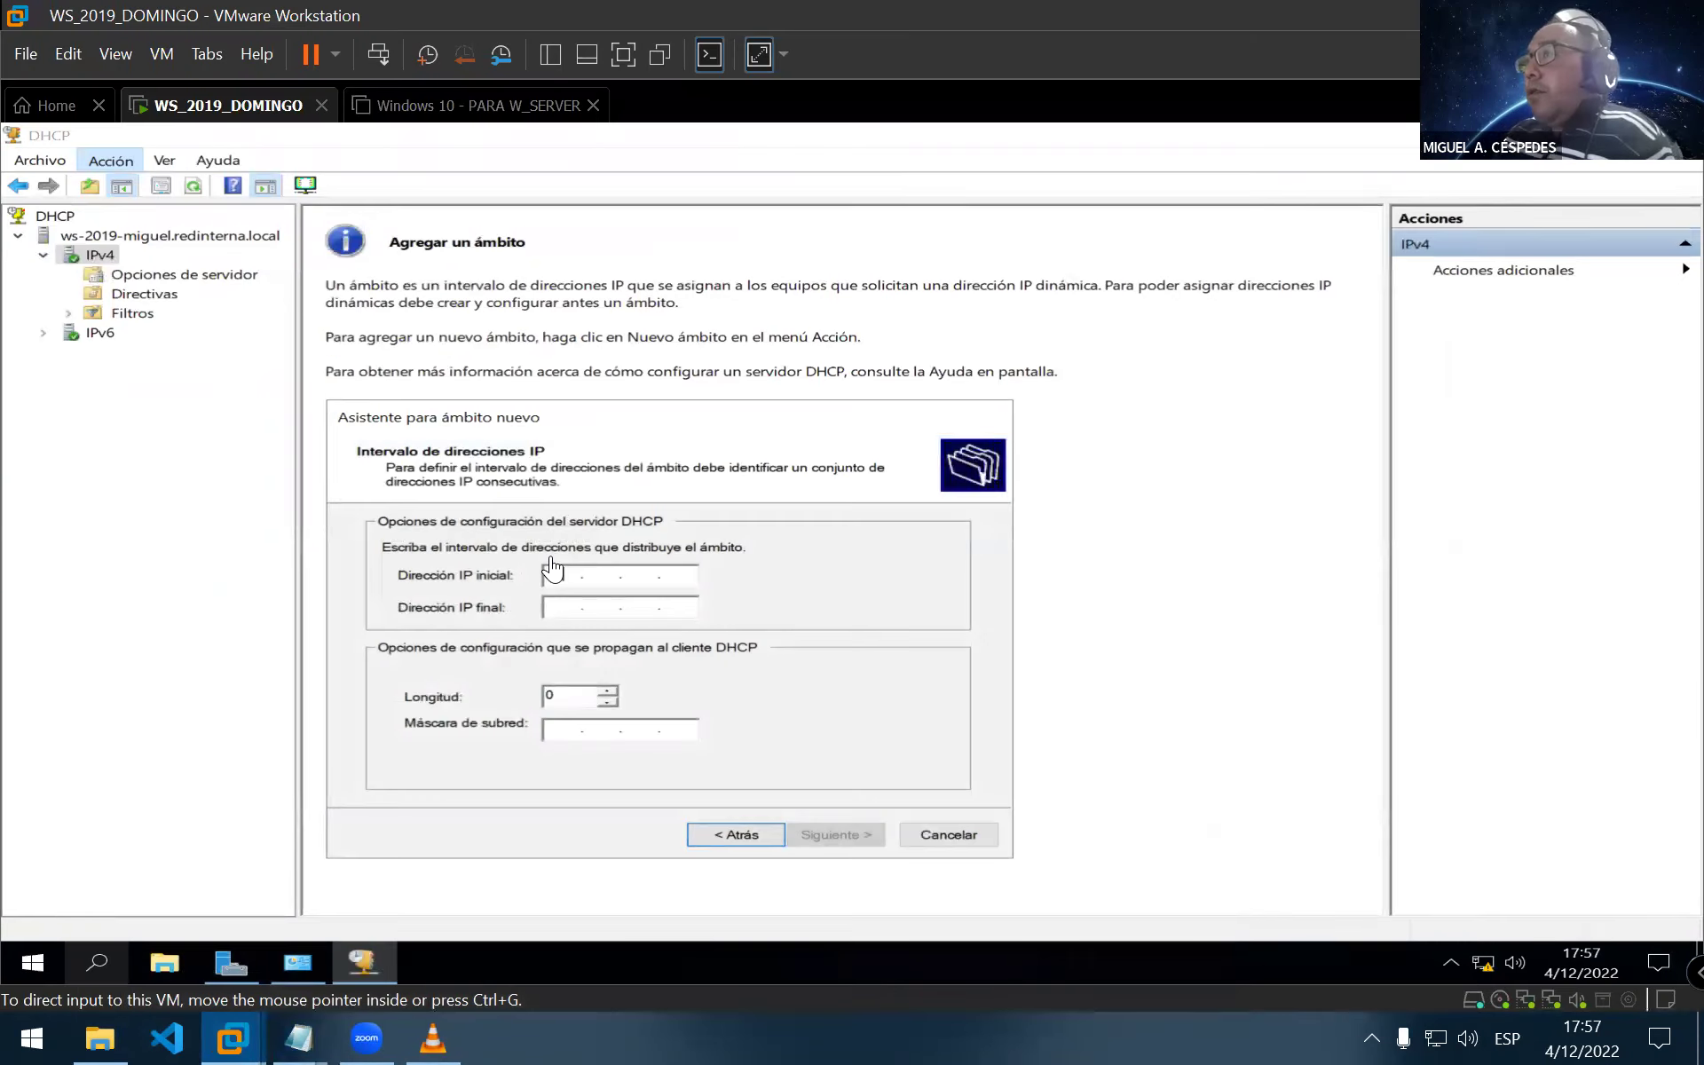
Enter 192.168.10.100 as the start IP and 192.168.10.150 as the end IP, with prefix length 24
left_click(557, 581)
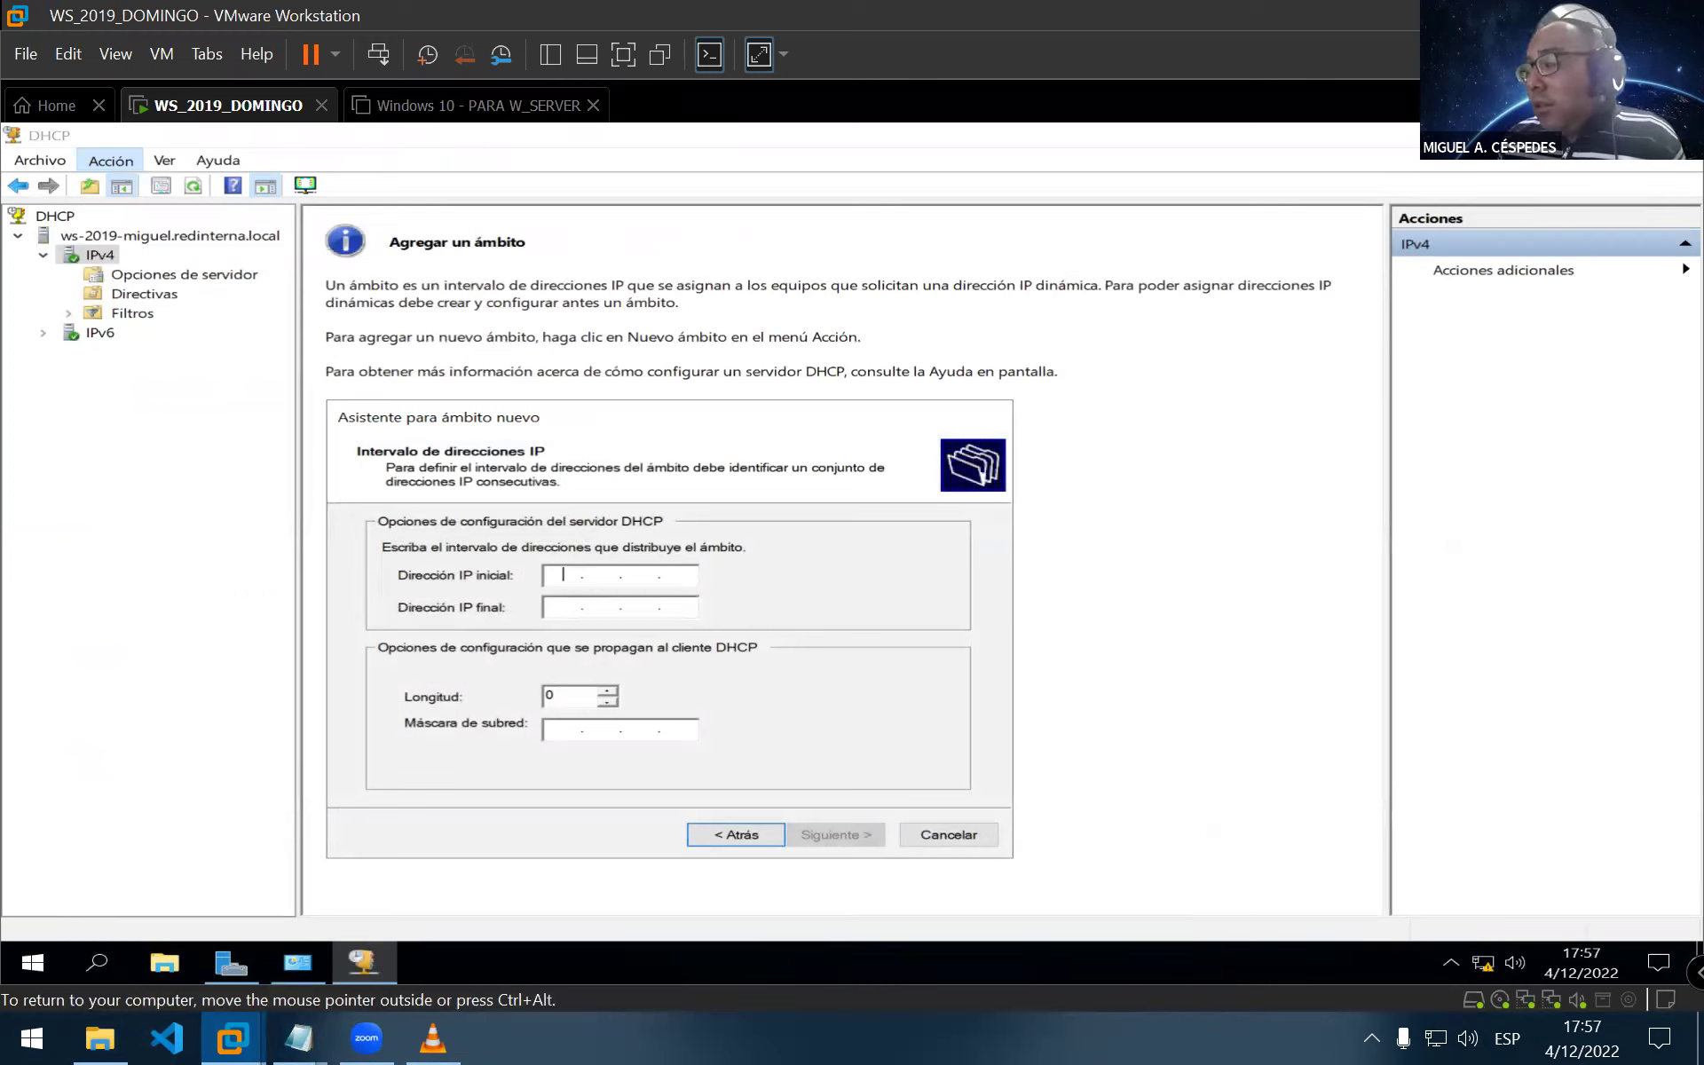
type("192.168.")
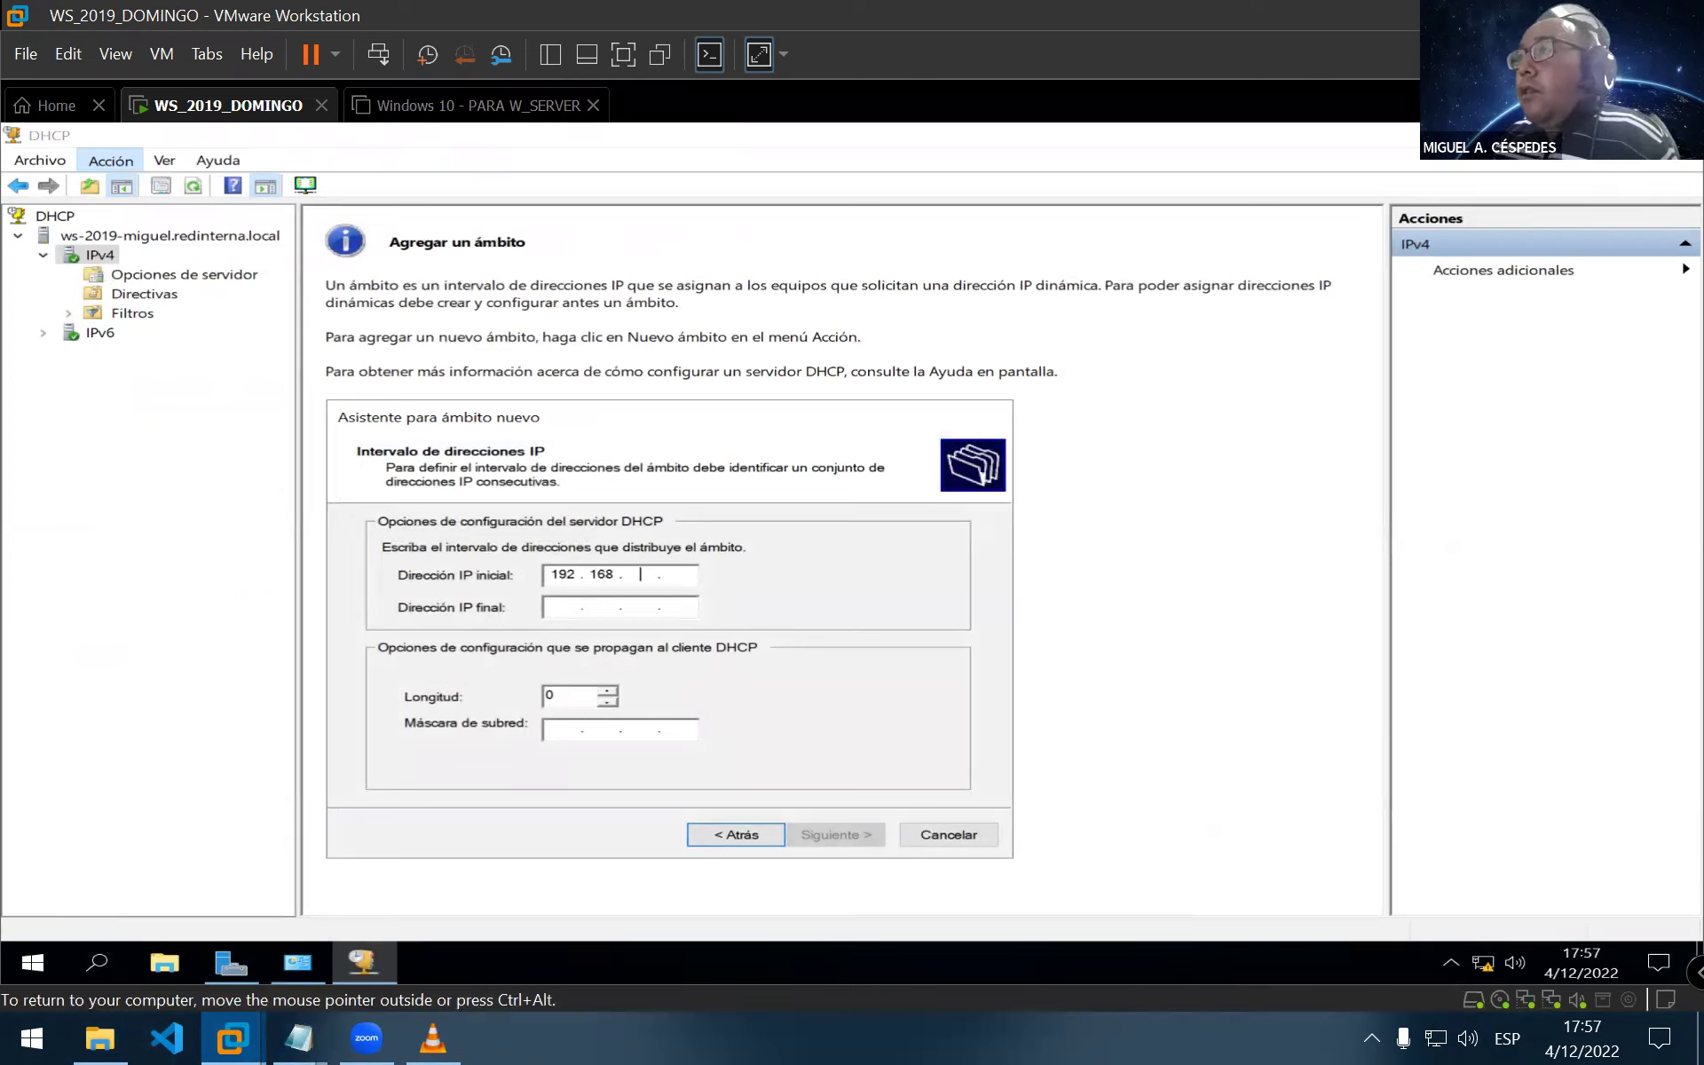
type("10.100")
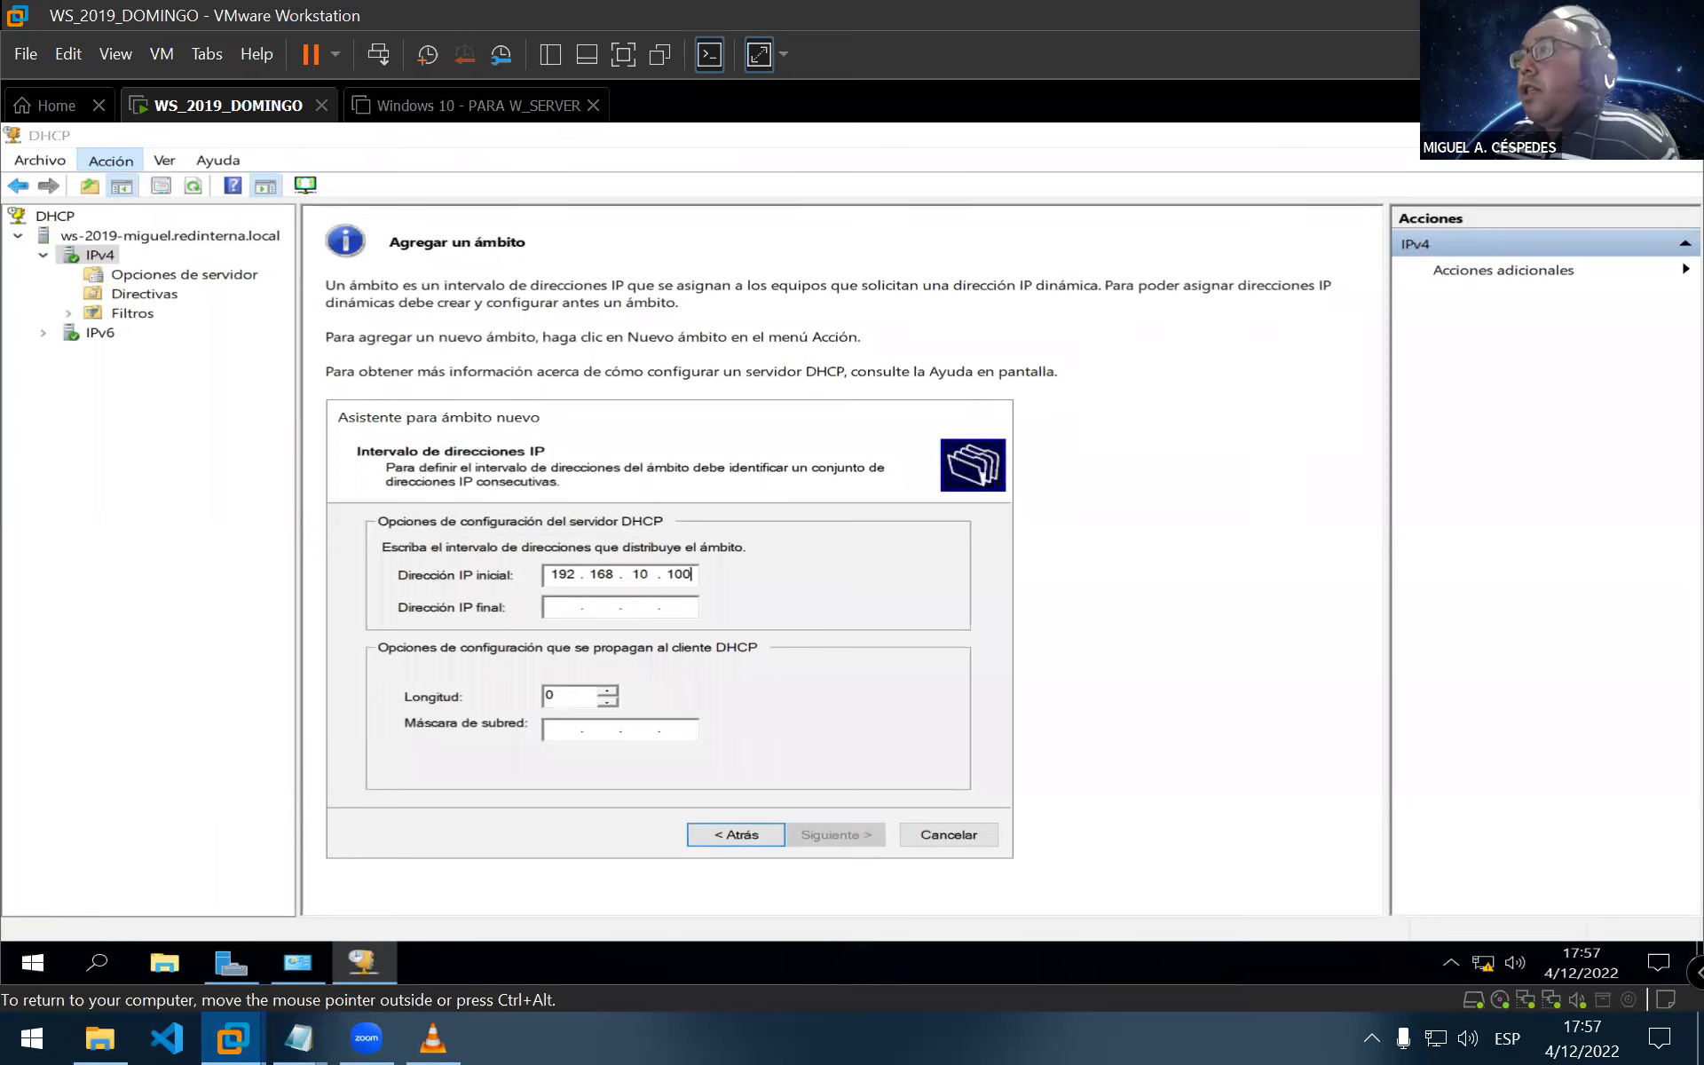
left_click(554, 609)
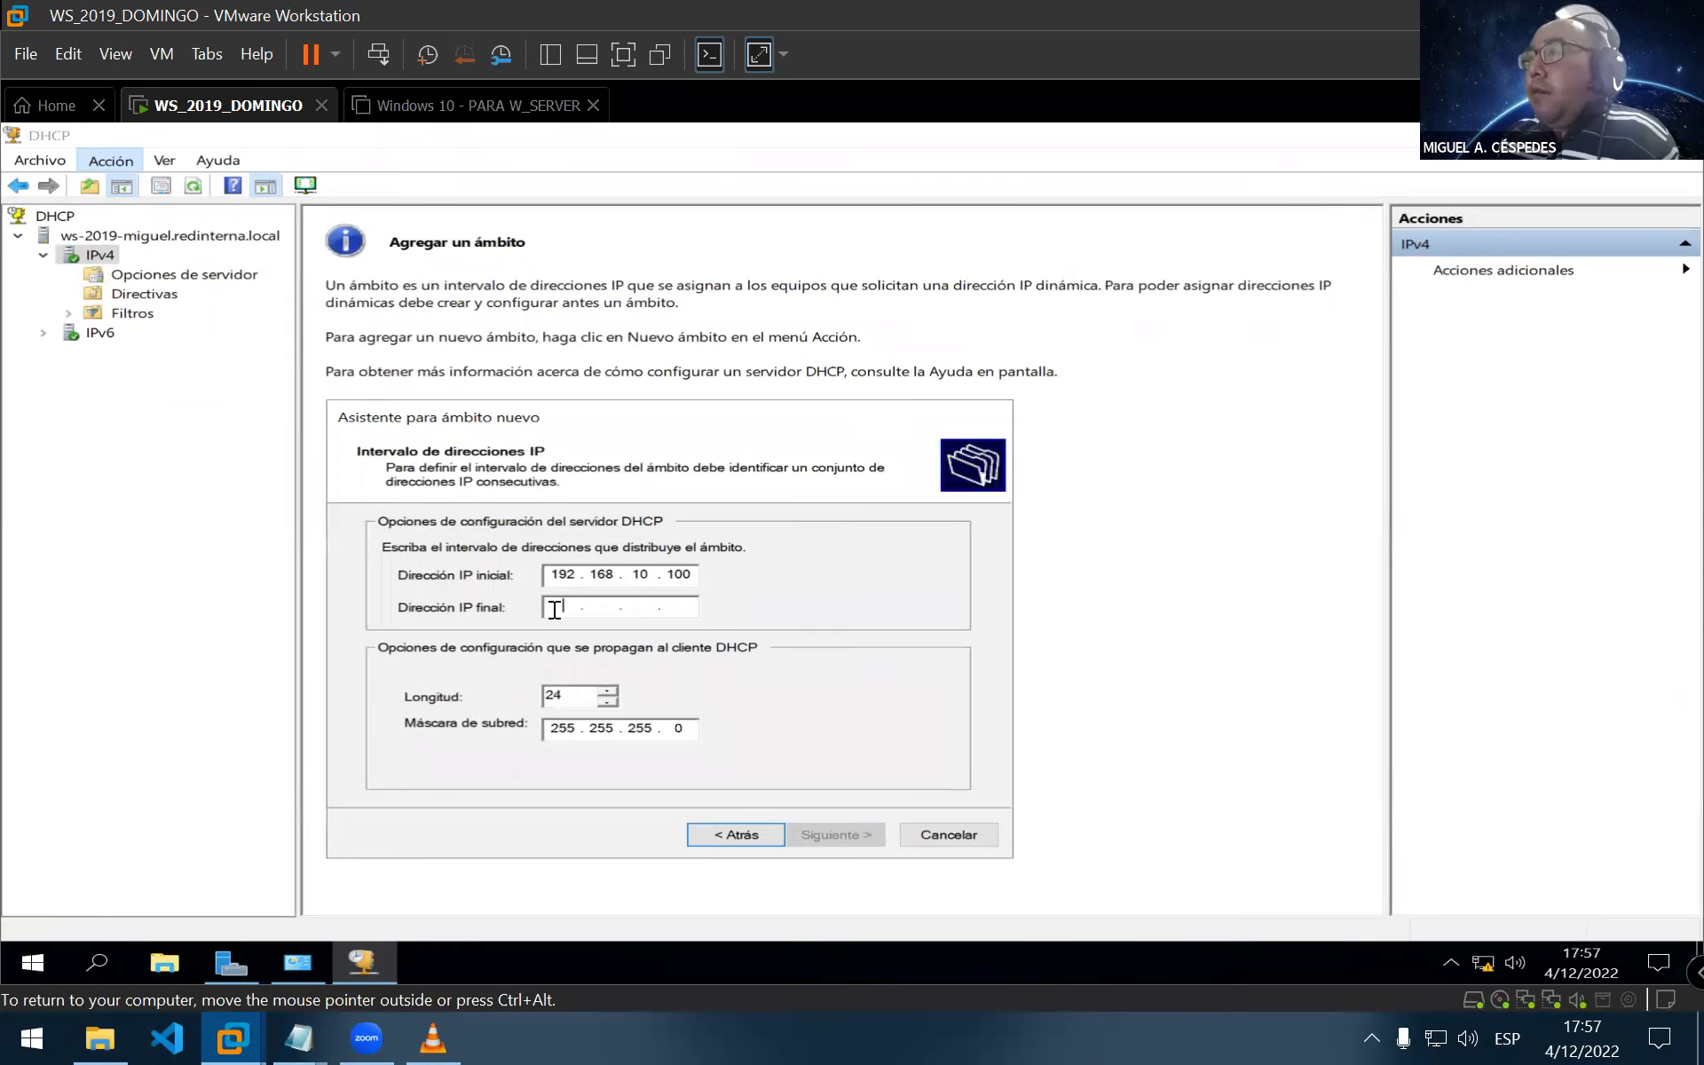
type("192.168.10.150")
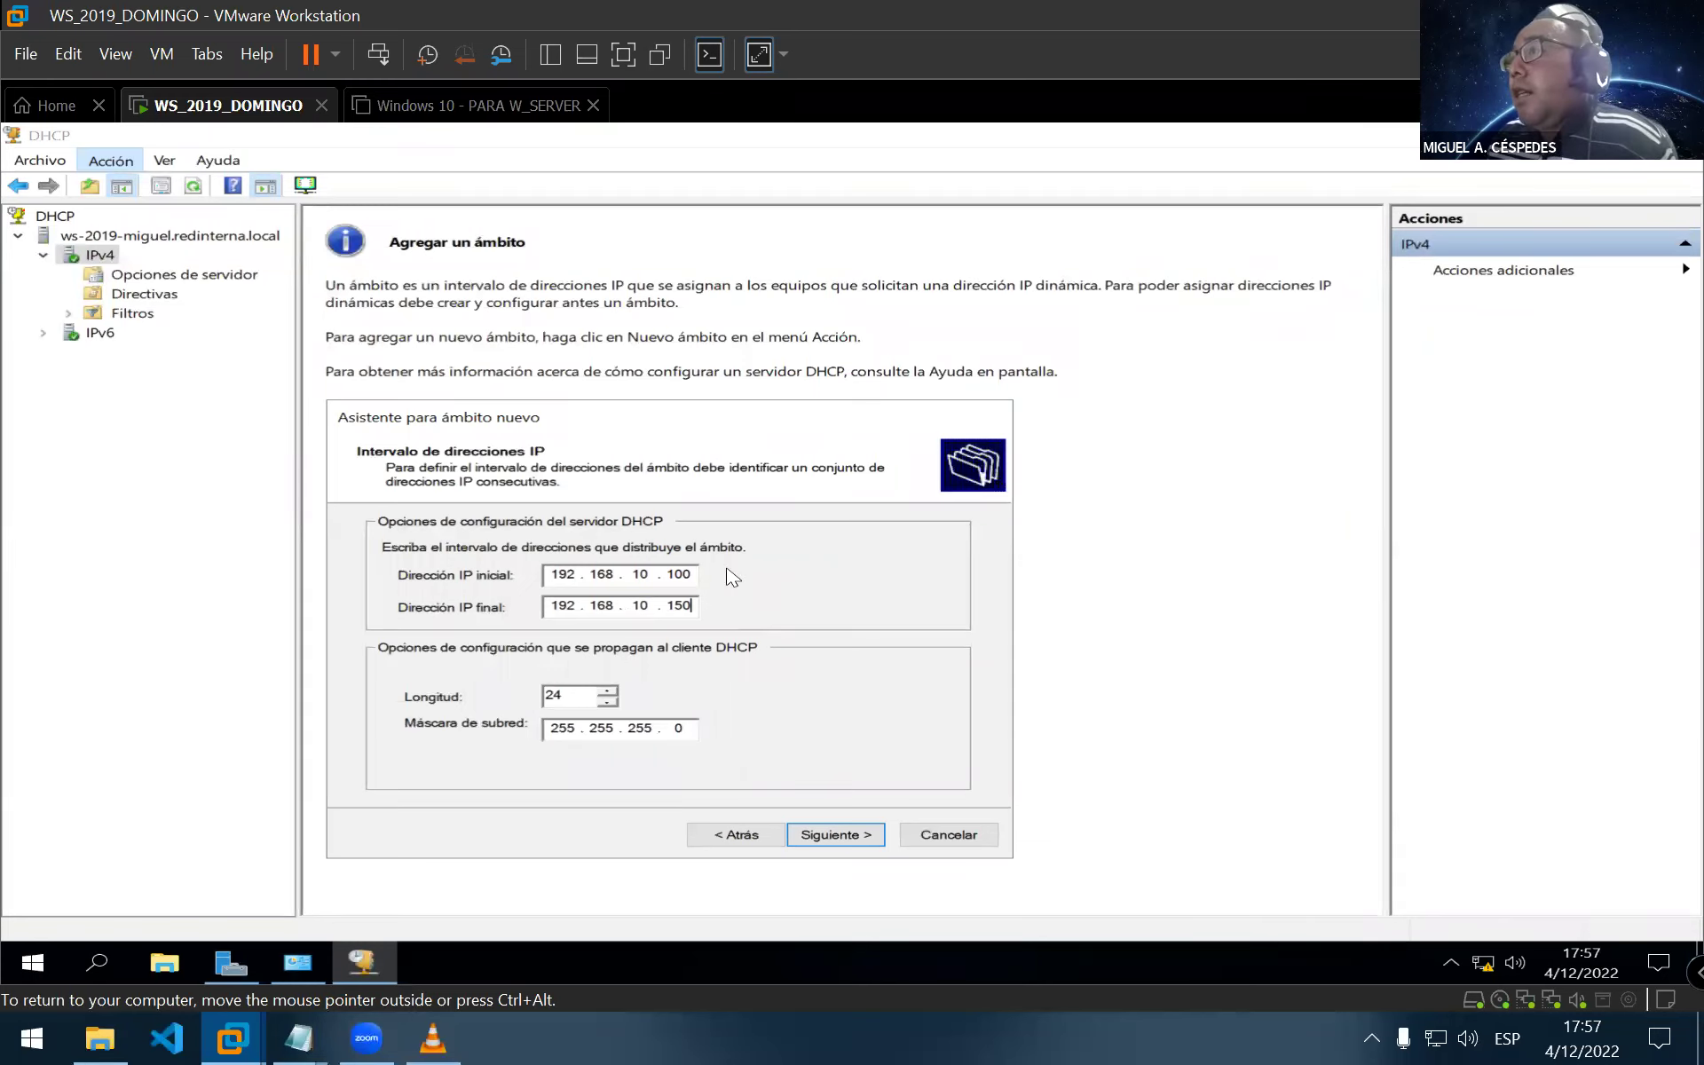
double_click(564, 697)
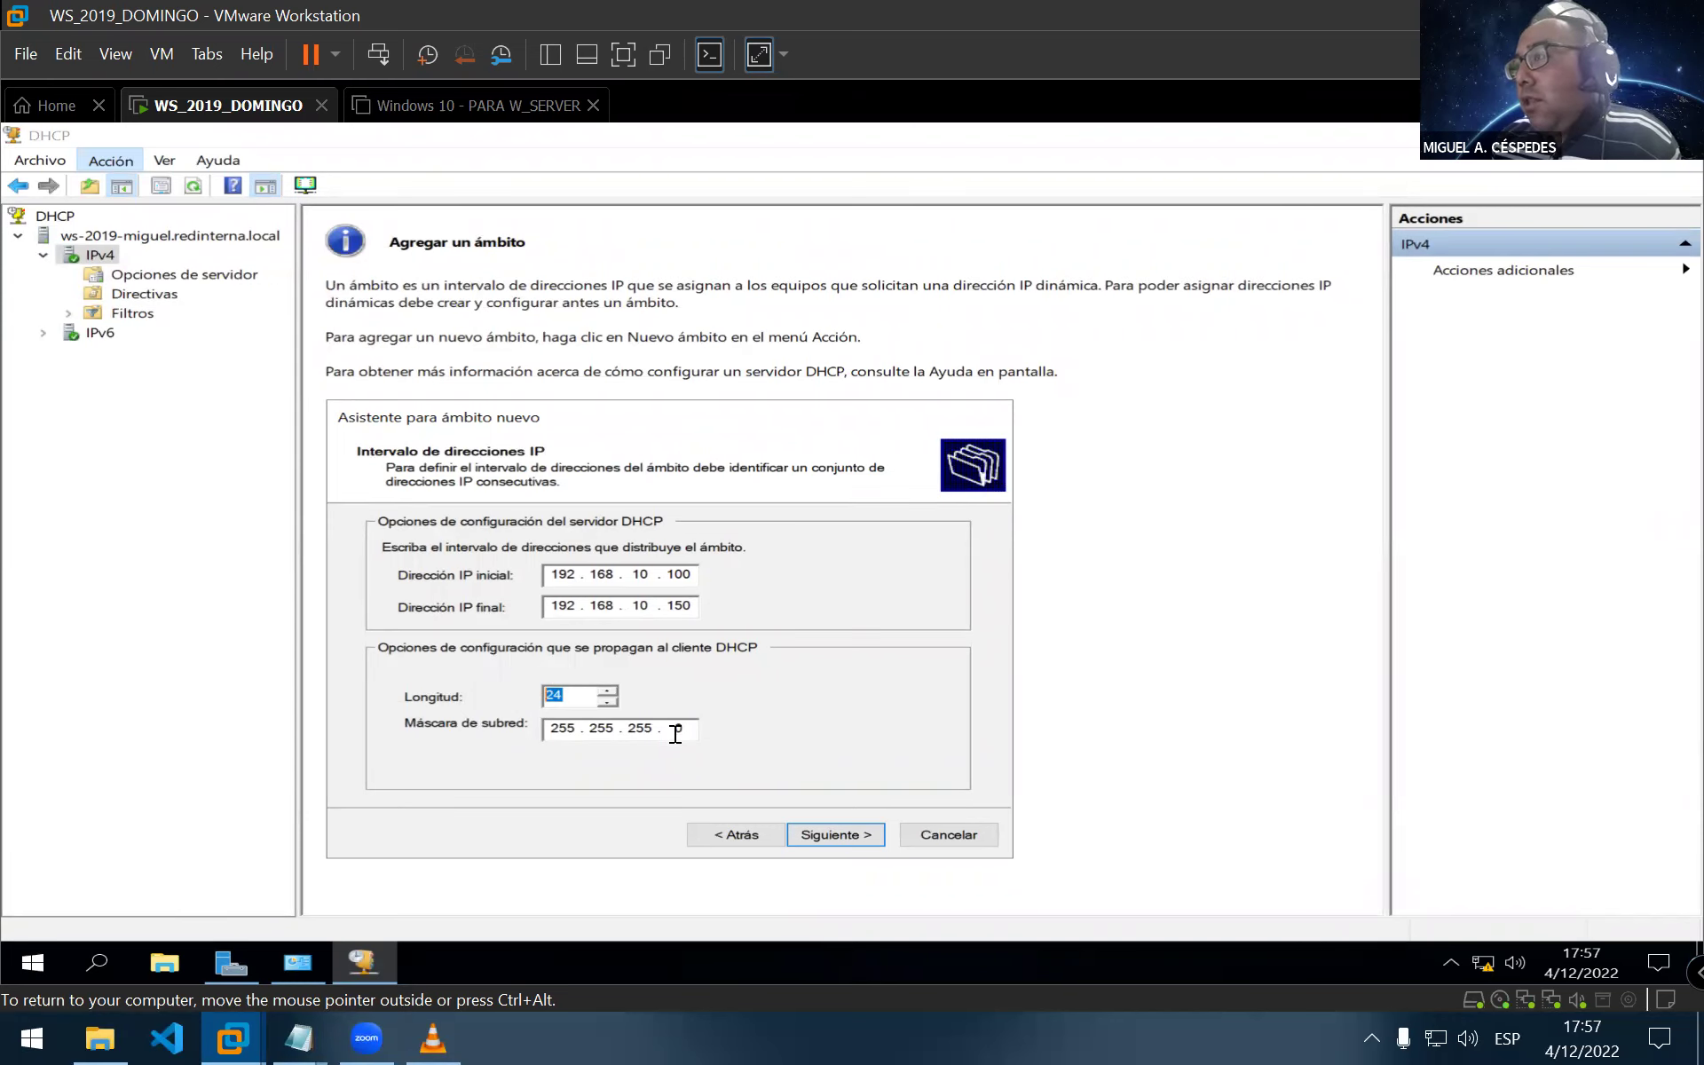
key("Tab")
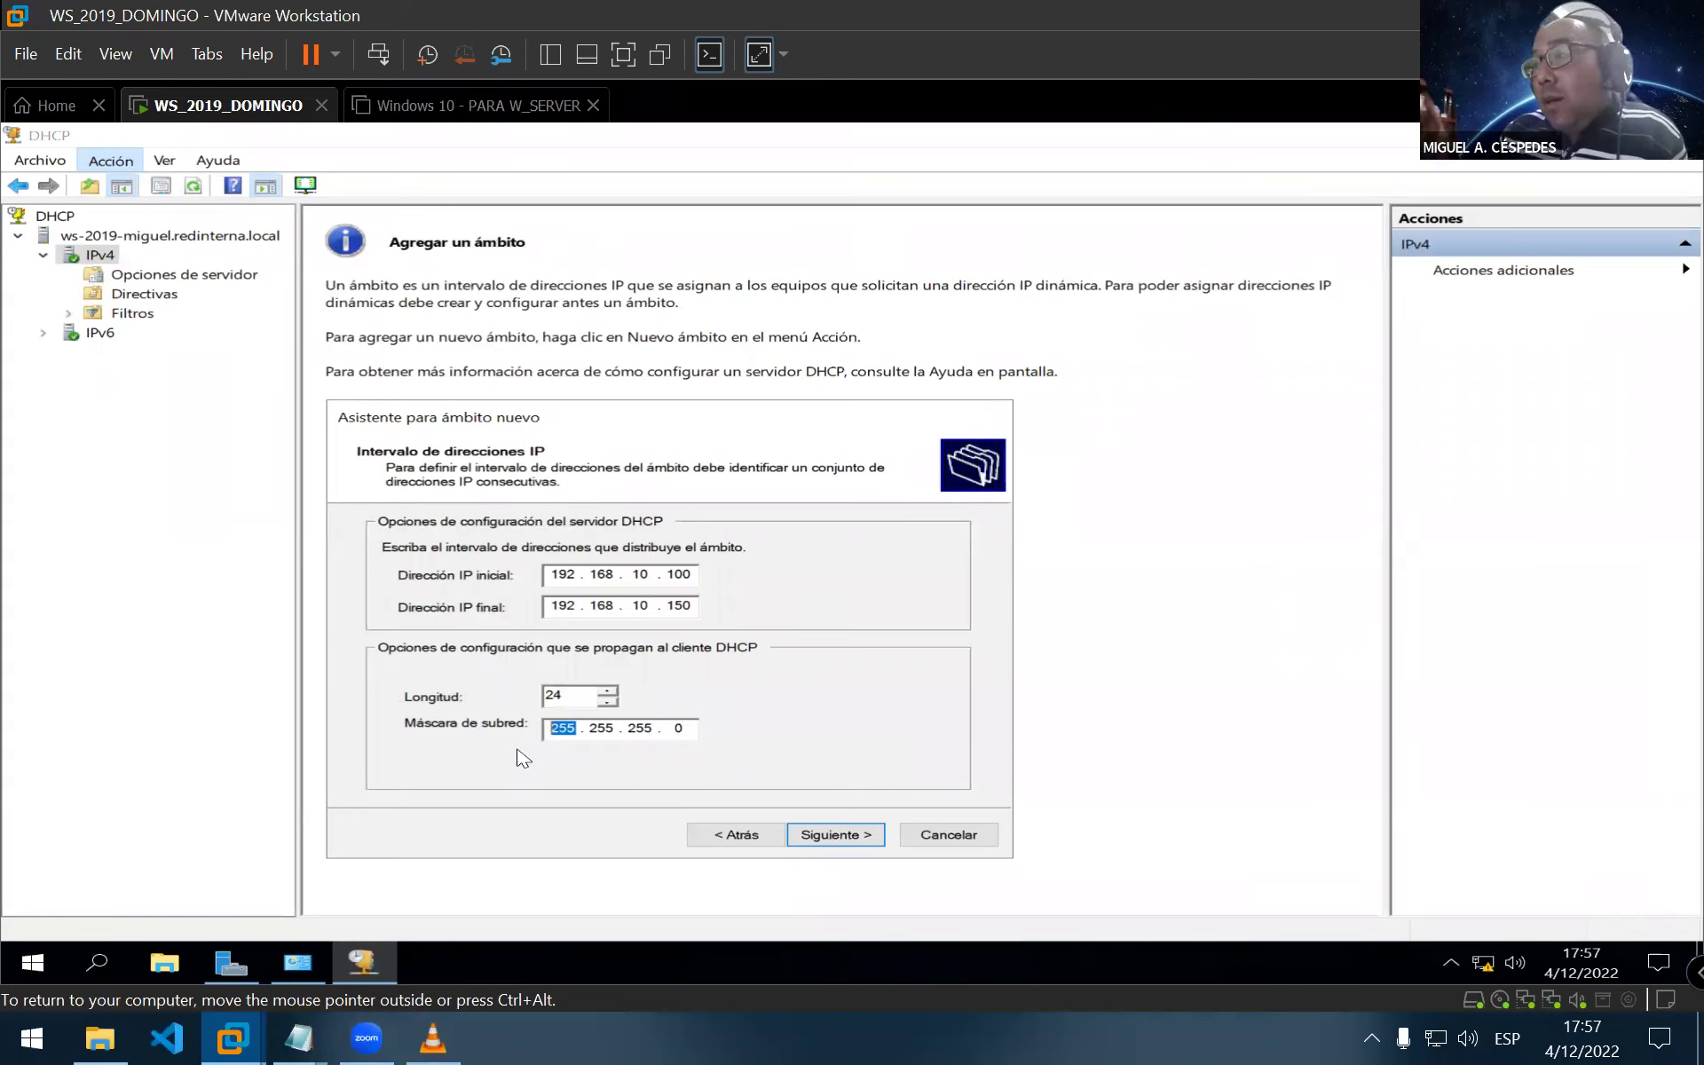
key("Left")
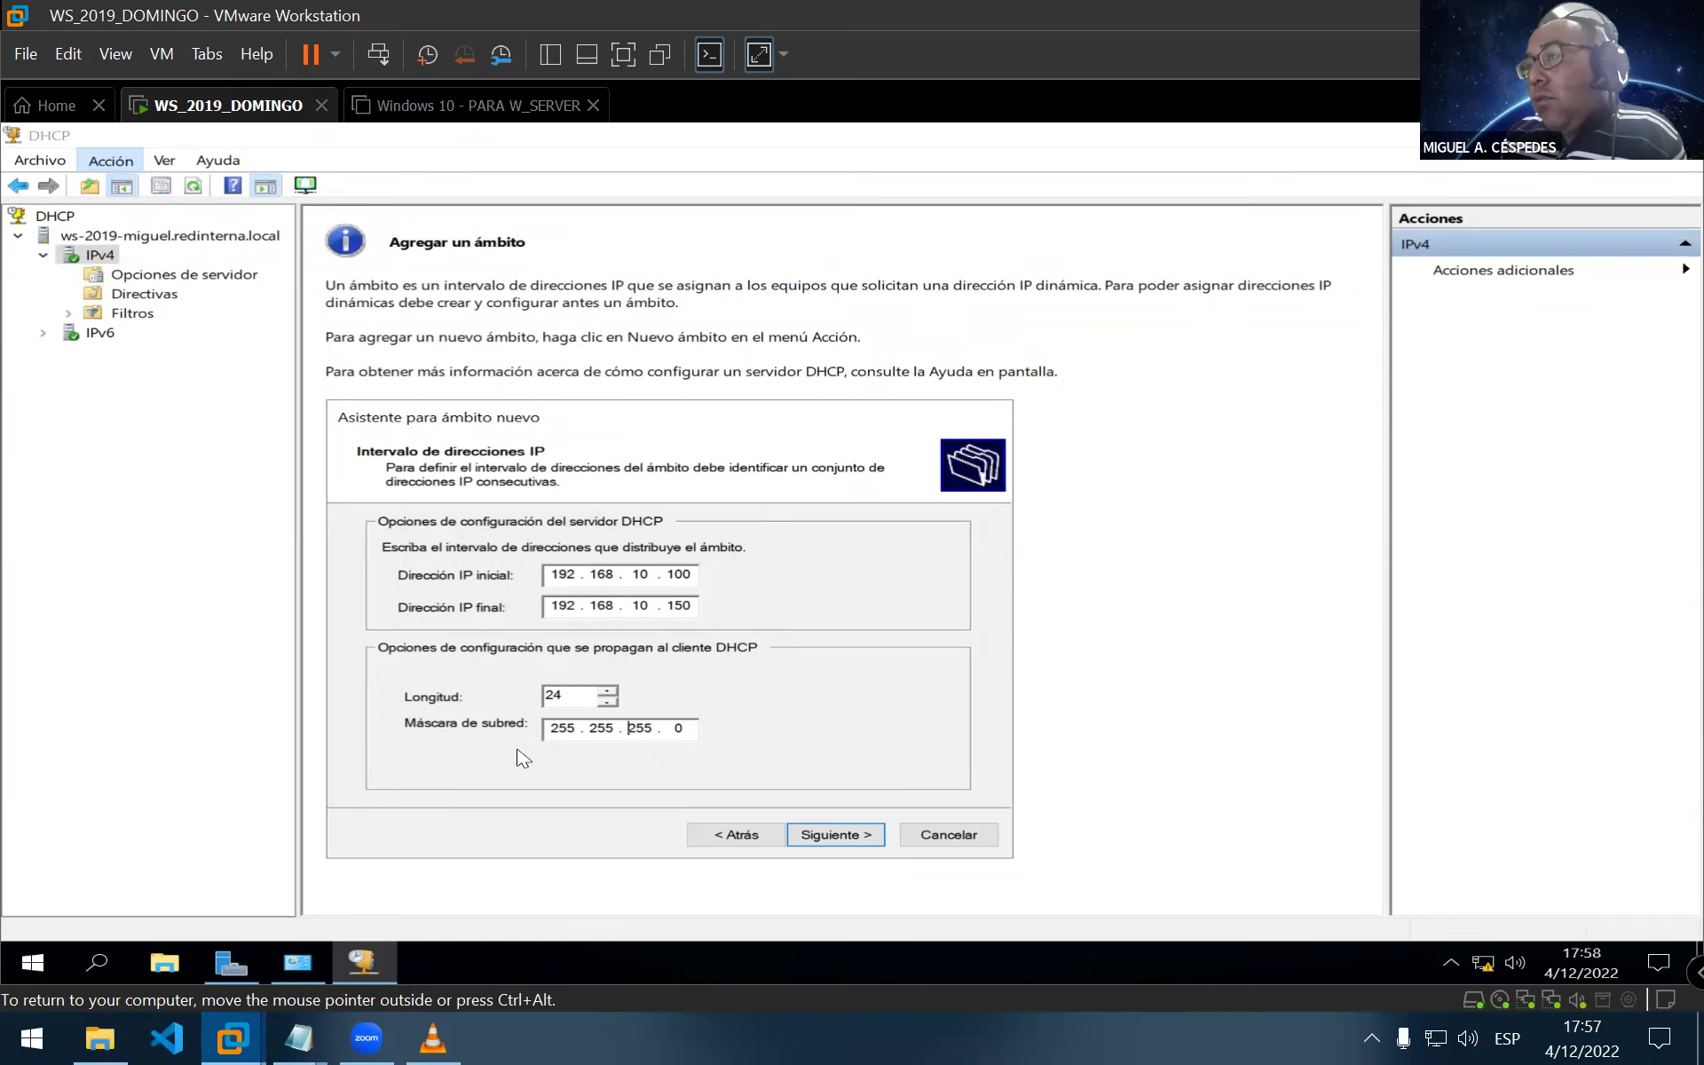
left_click_drag(582, 694, 541, 695)
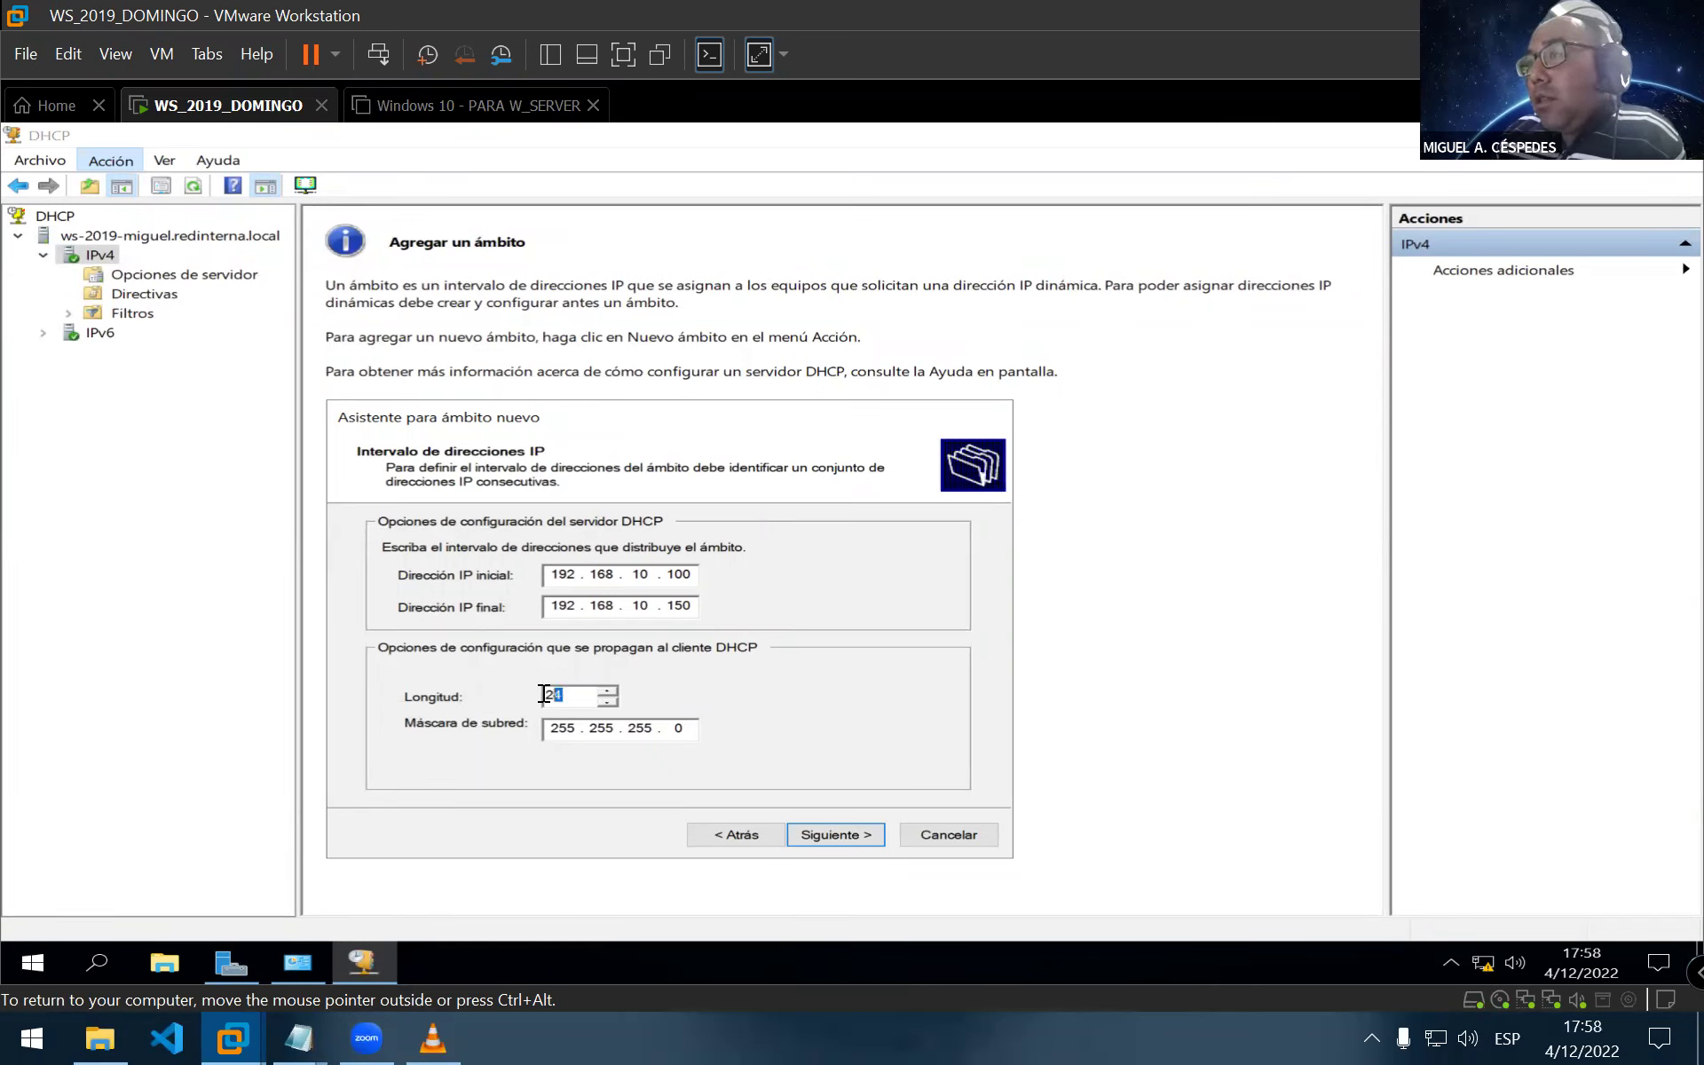
left_click_drag(655, 727, 562, 727)
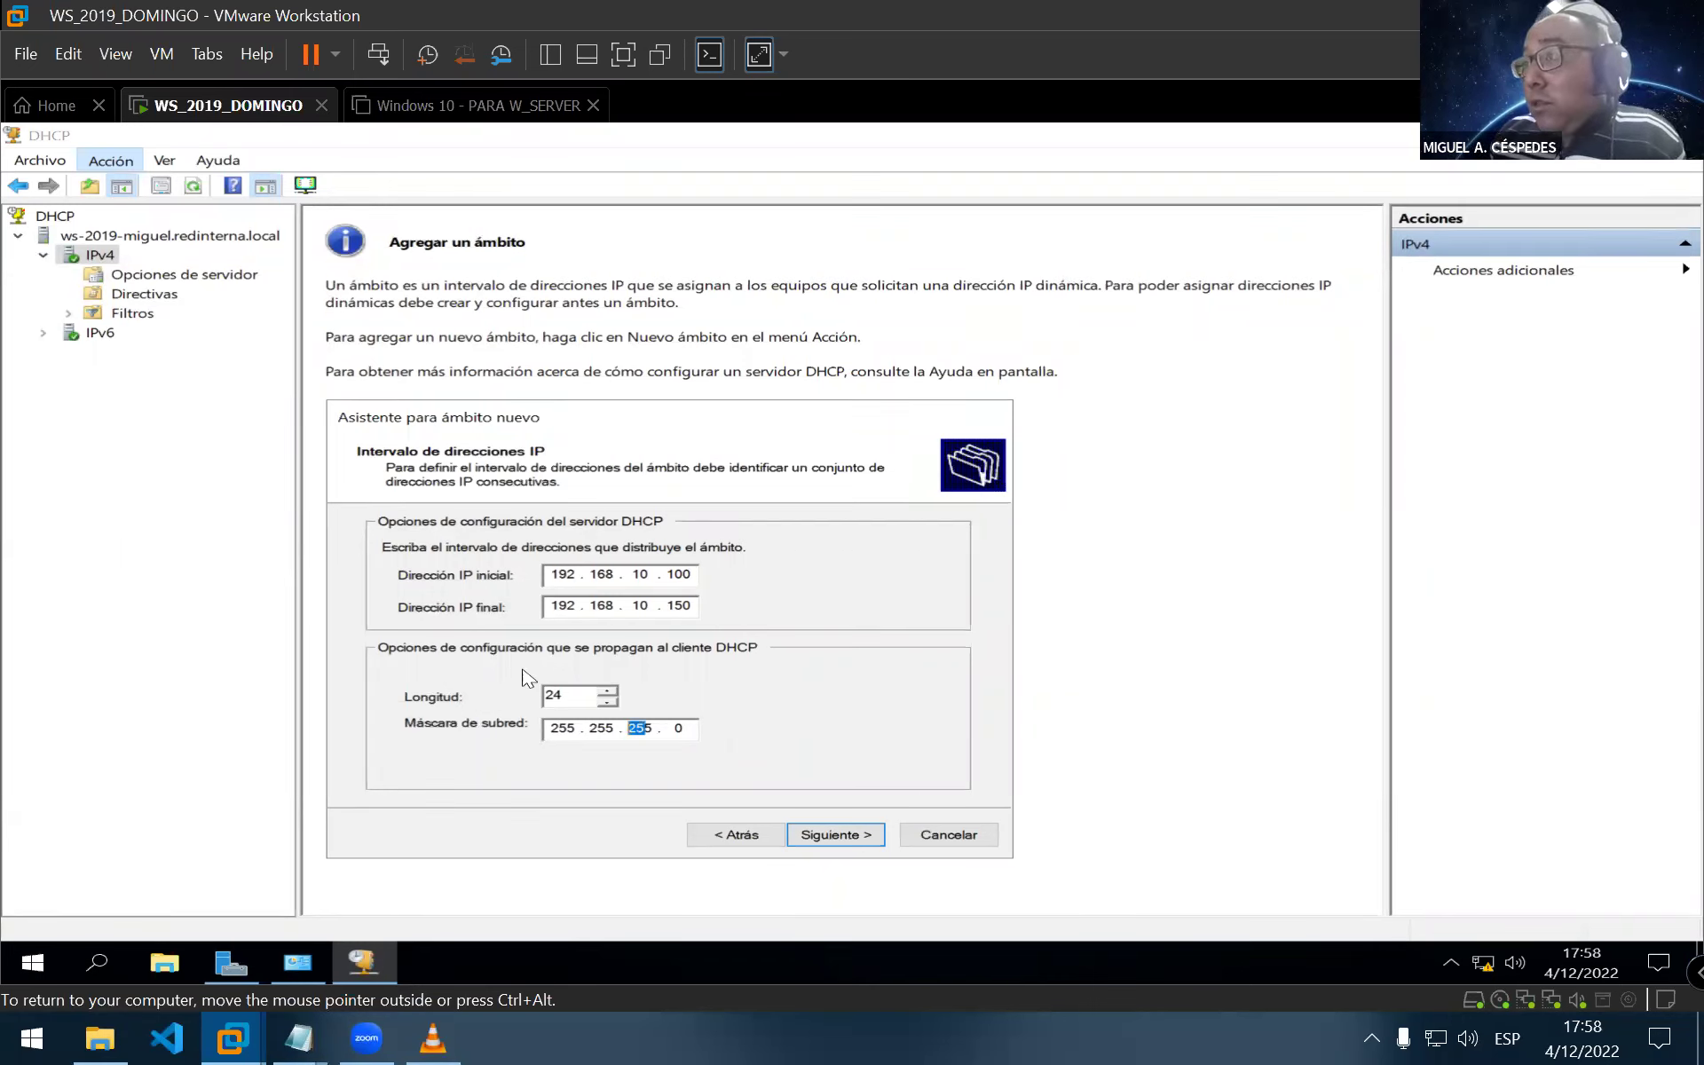
double_click(554, 695)
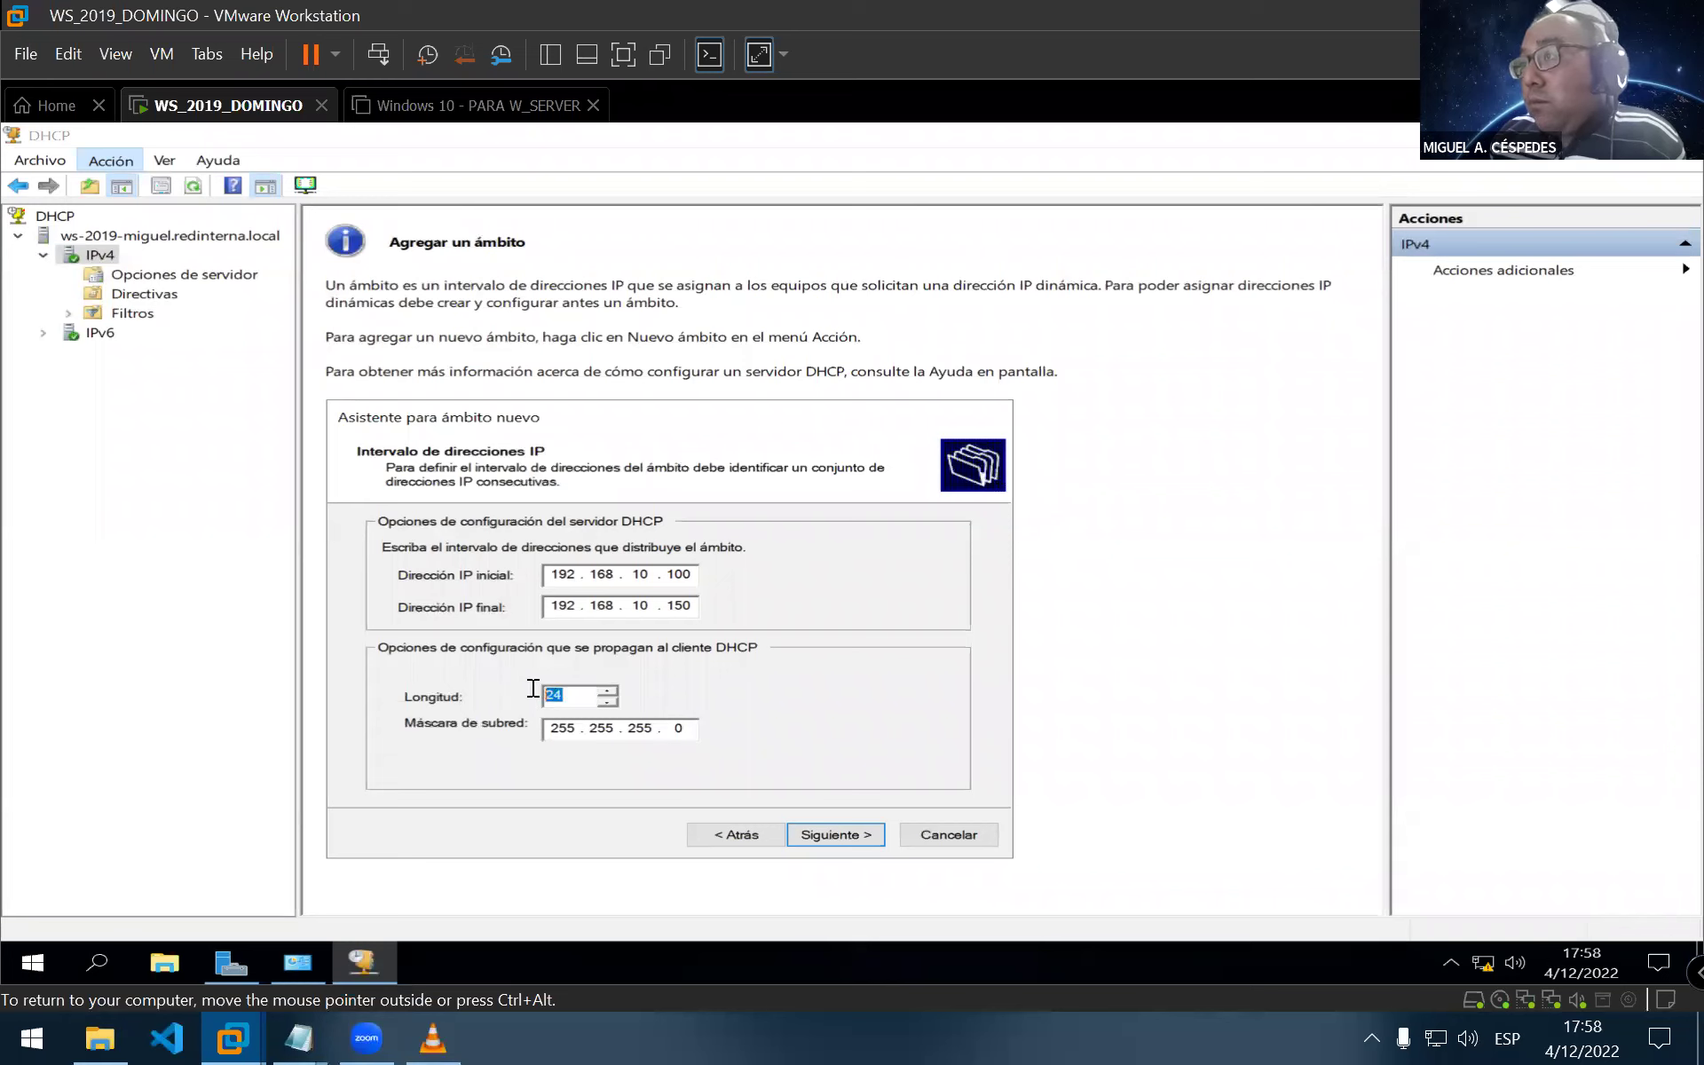
left_click(569, 694)
double_click(563, 695)
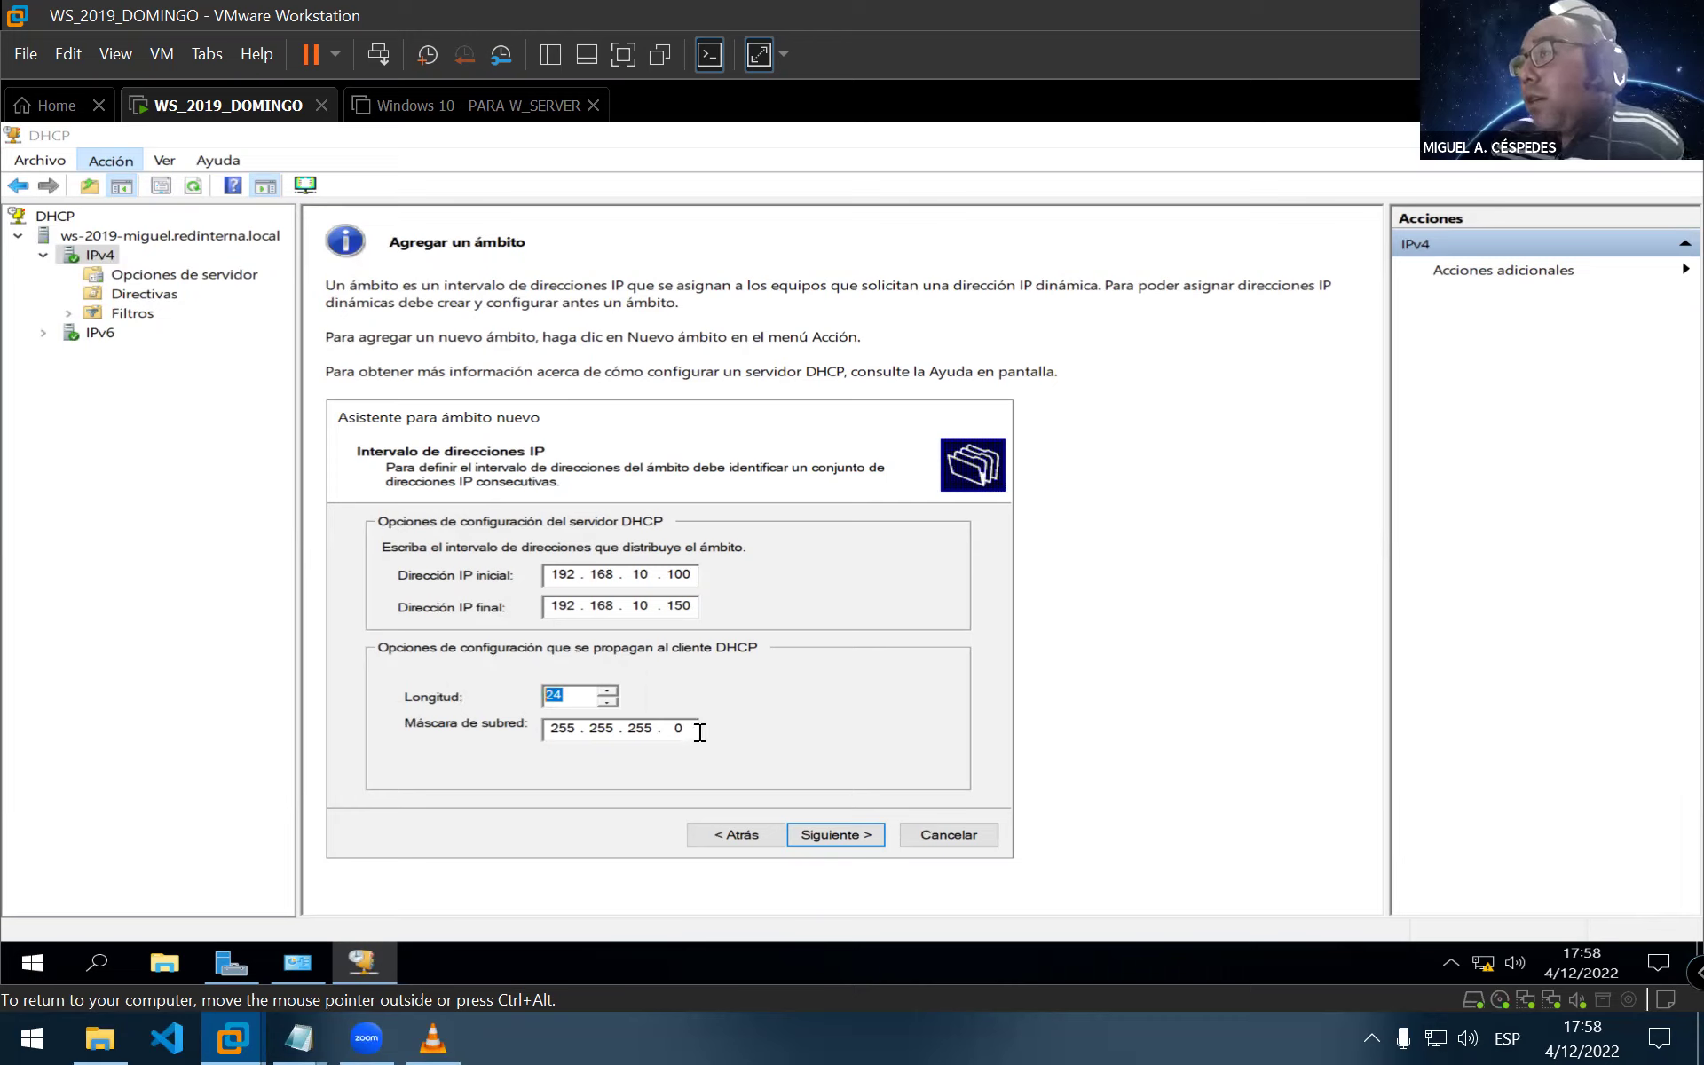
left_click(842, 847)
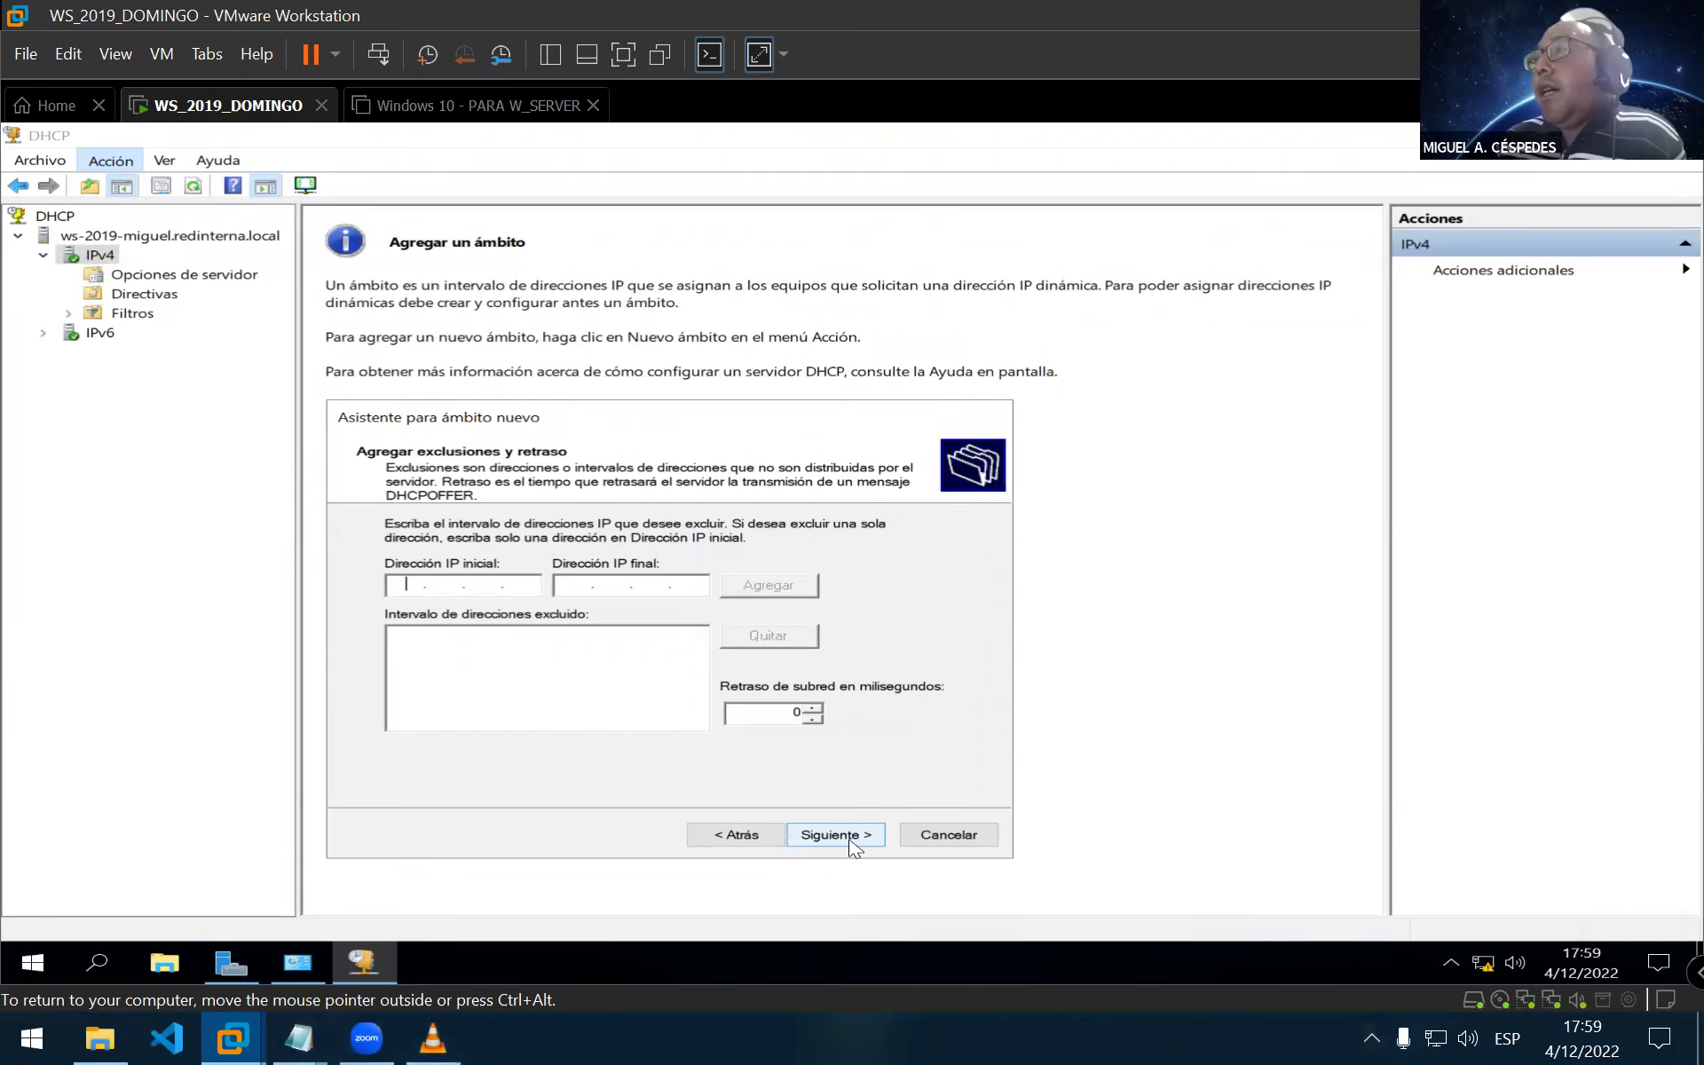
Skip exclusions and set a 1-day lease, advancing to the DHCP options step
left_click(834, 834)
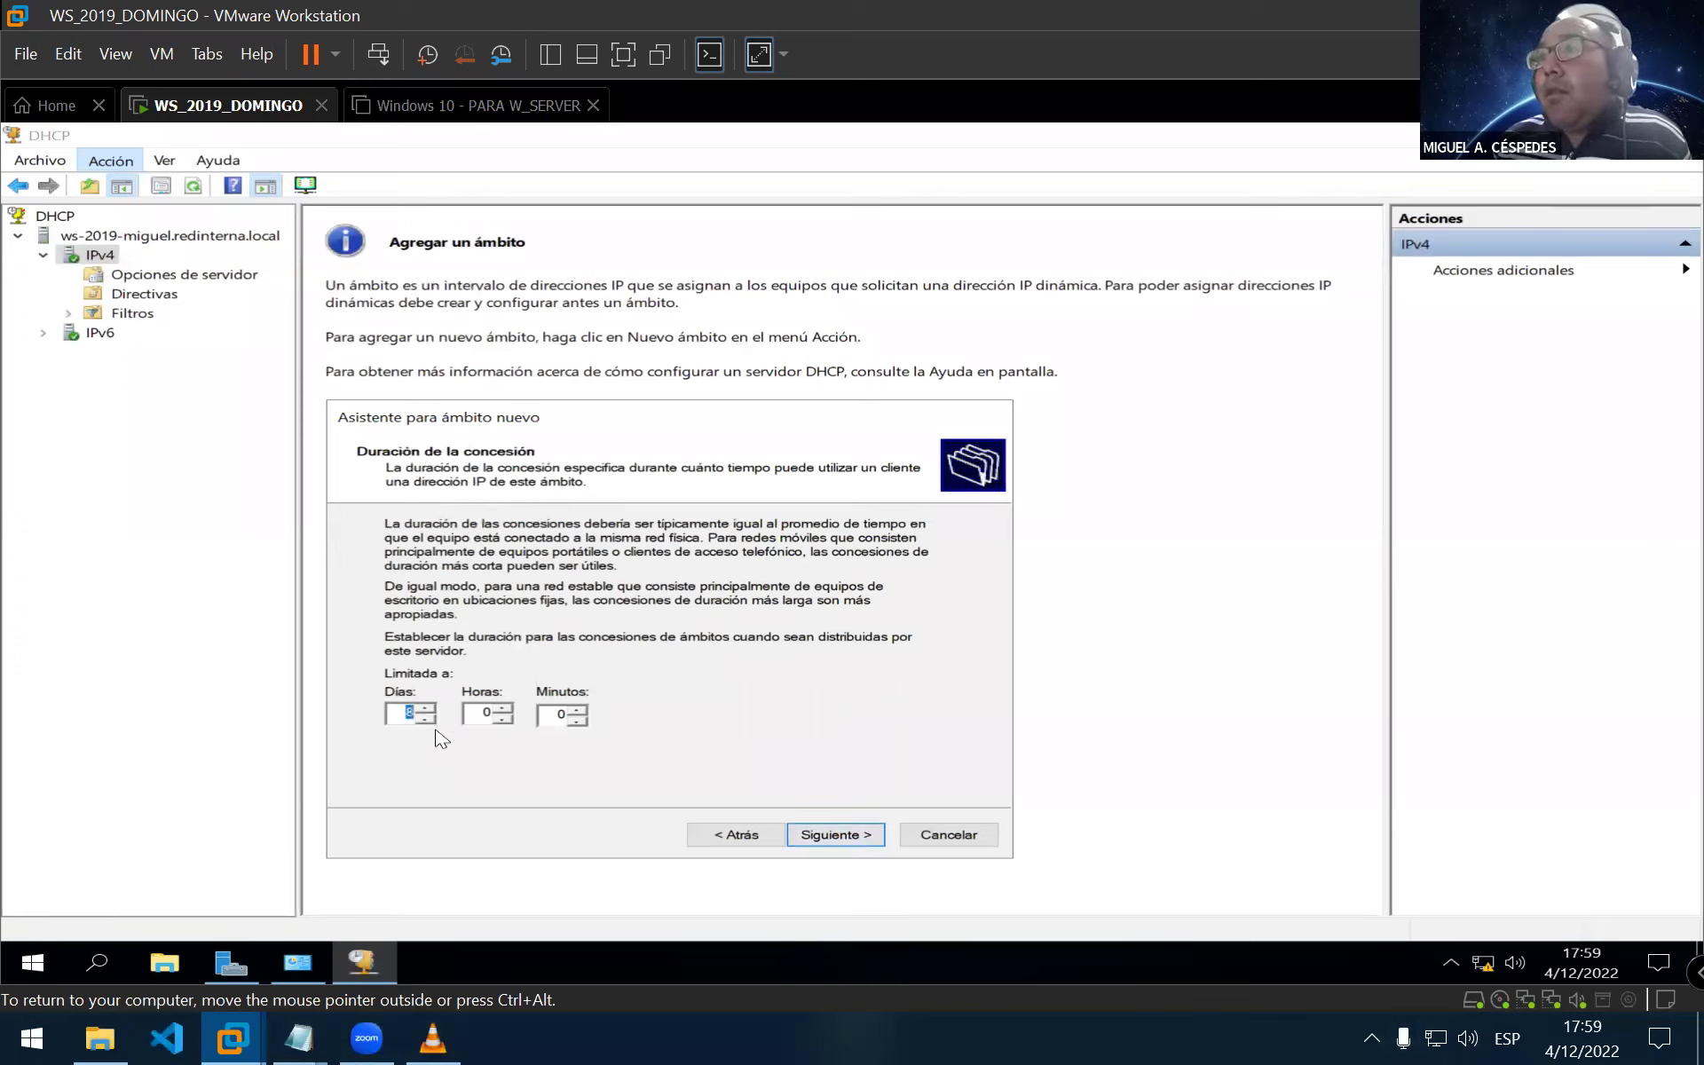
type("1")
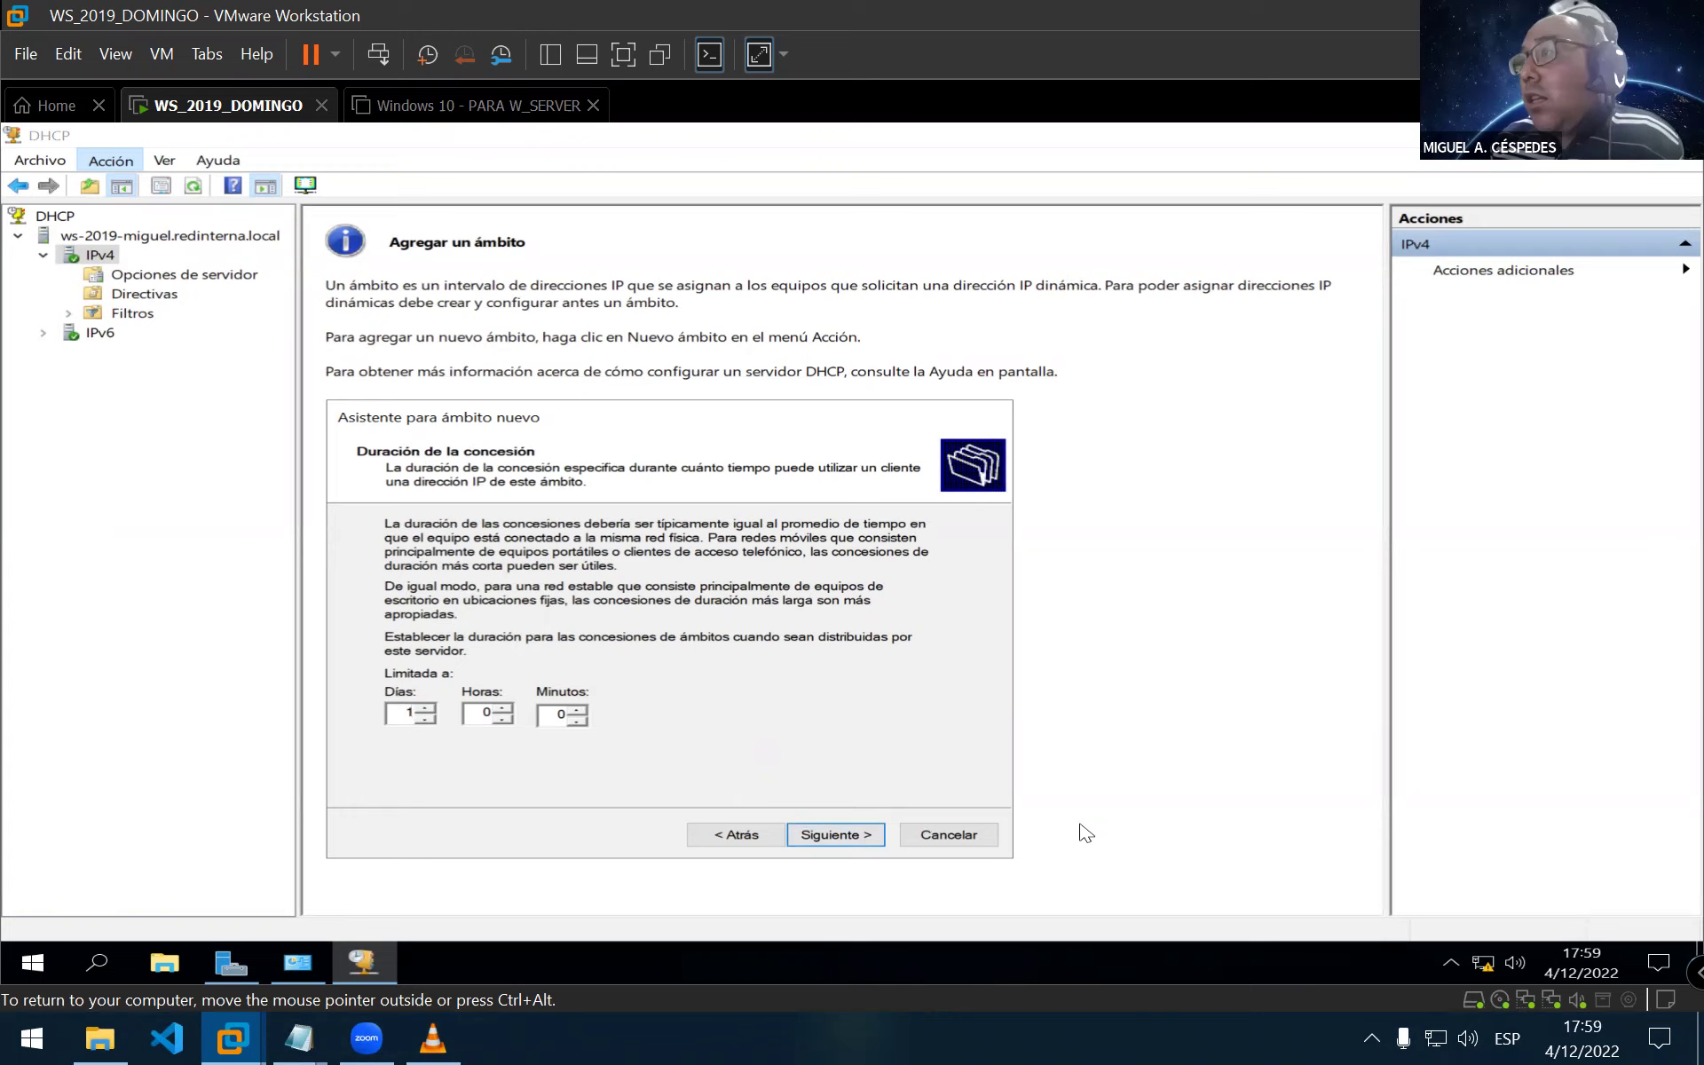
left_click(840, 836)
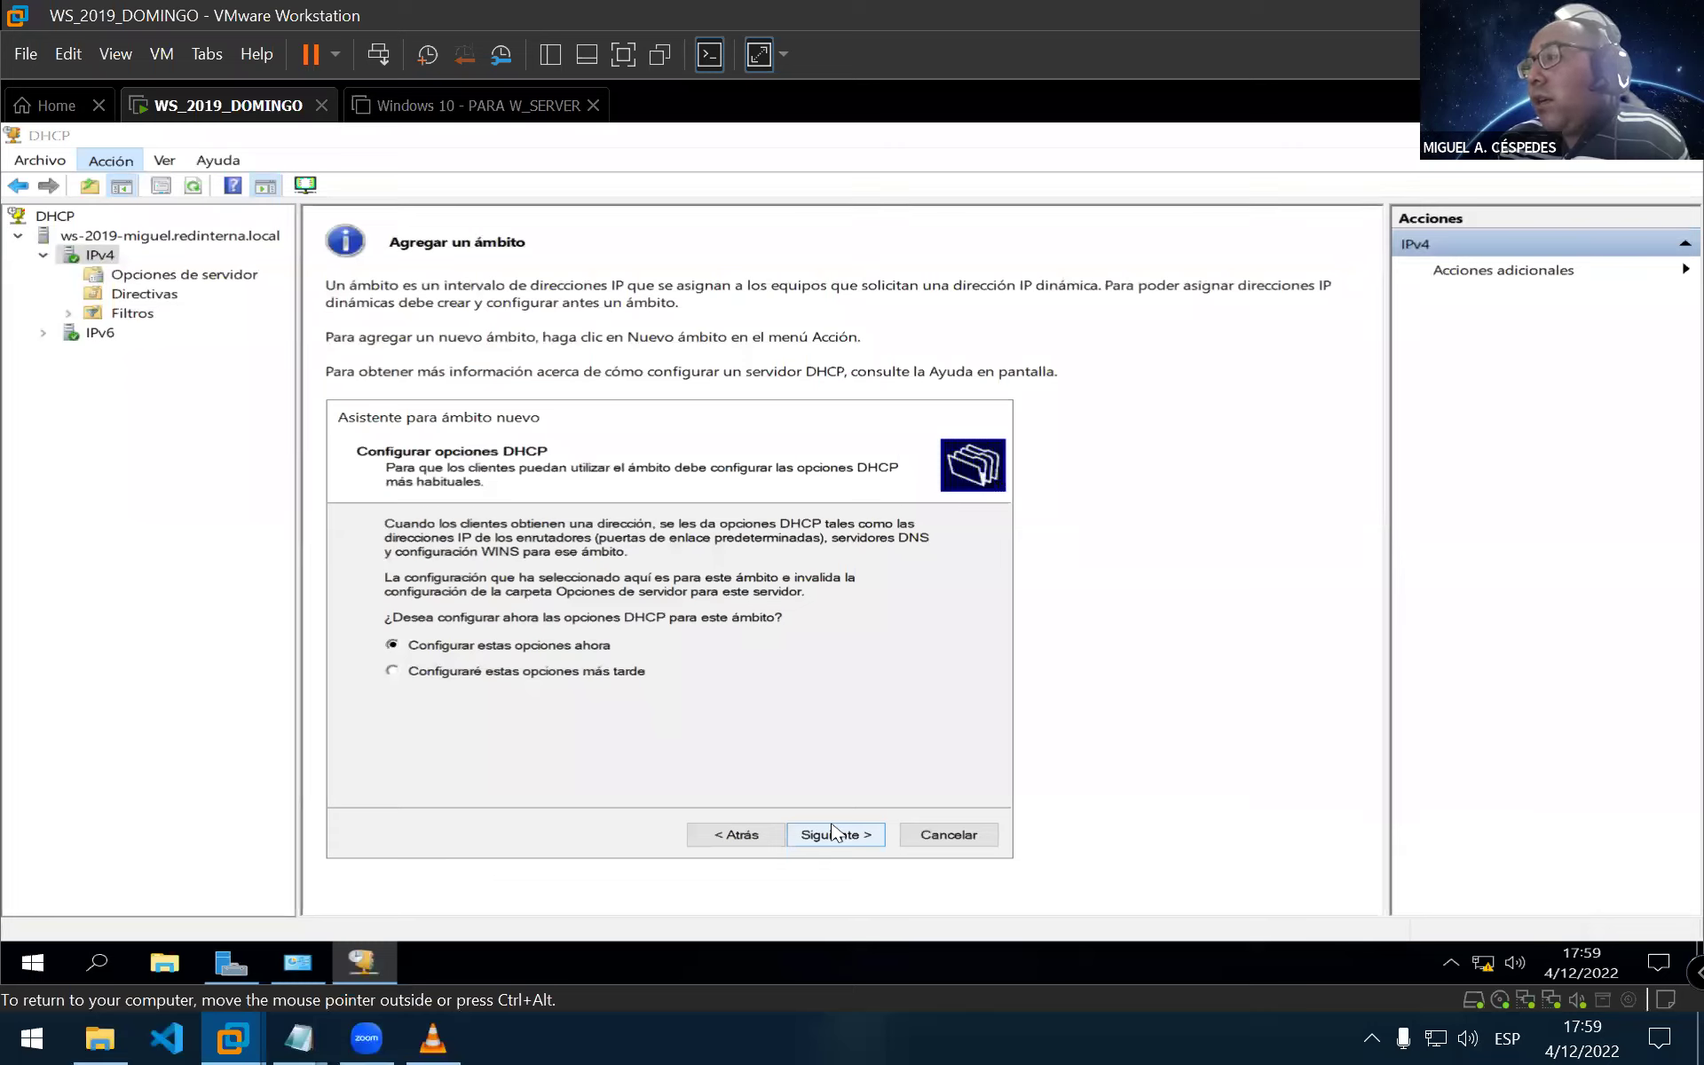
Keep 'Configurar estas opciones ahora' selected and advance to the Enrutador page
left_click(829, 828)
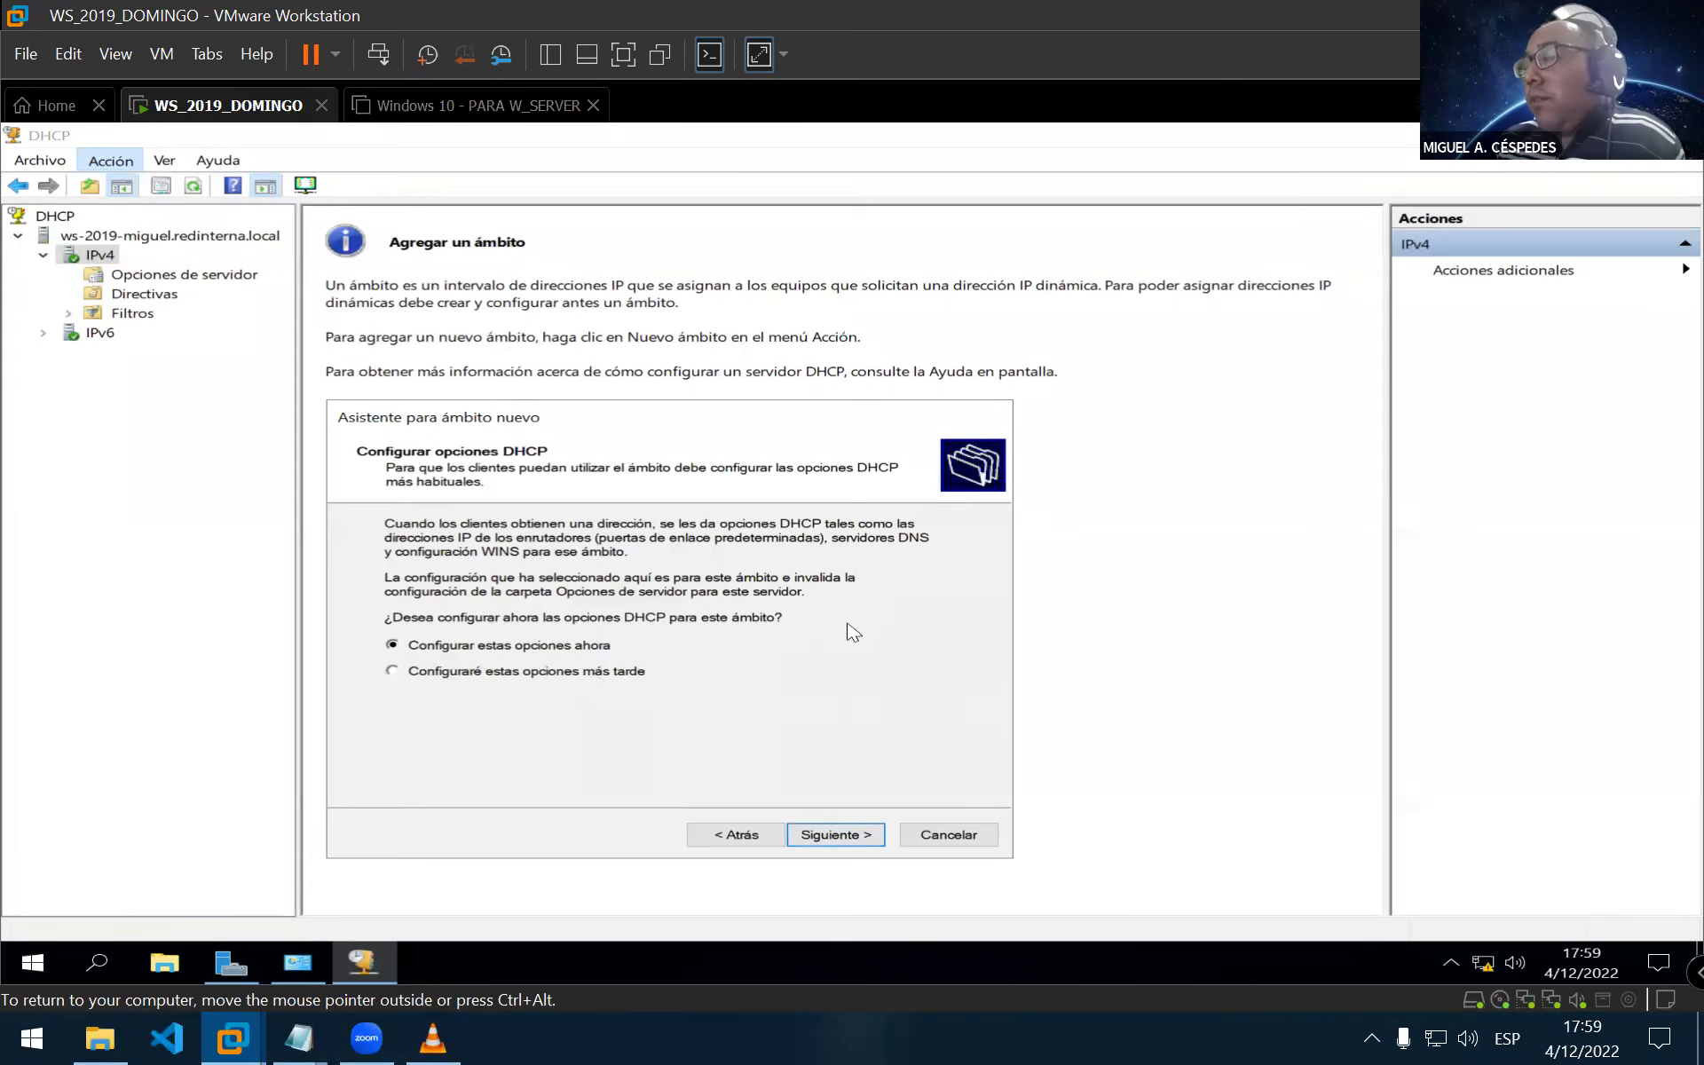
left_click_drag(586, 426, 584, 421)
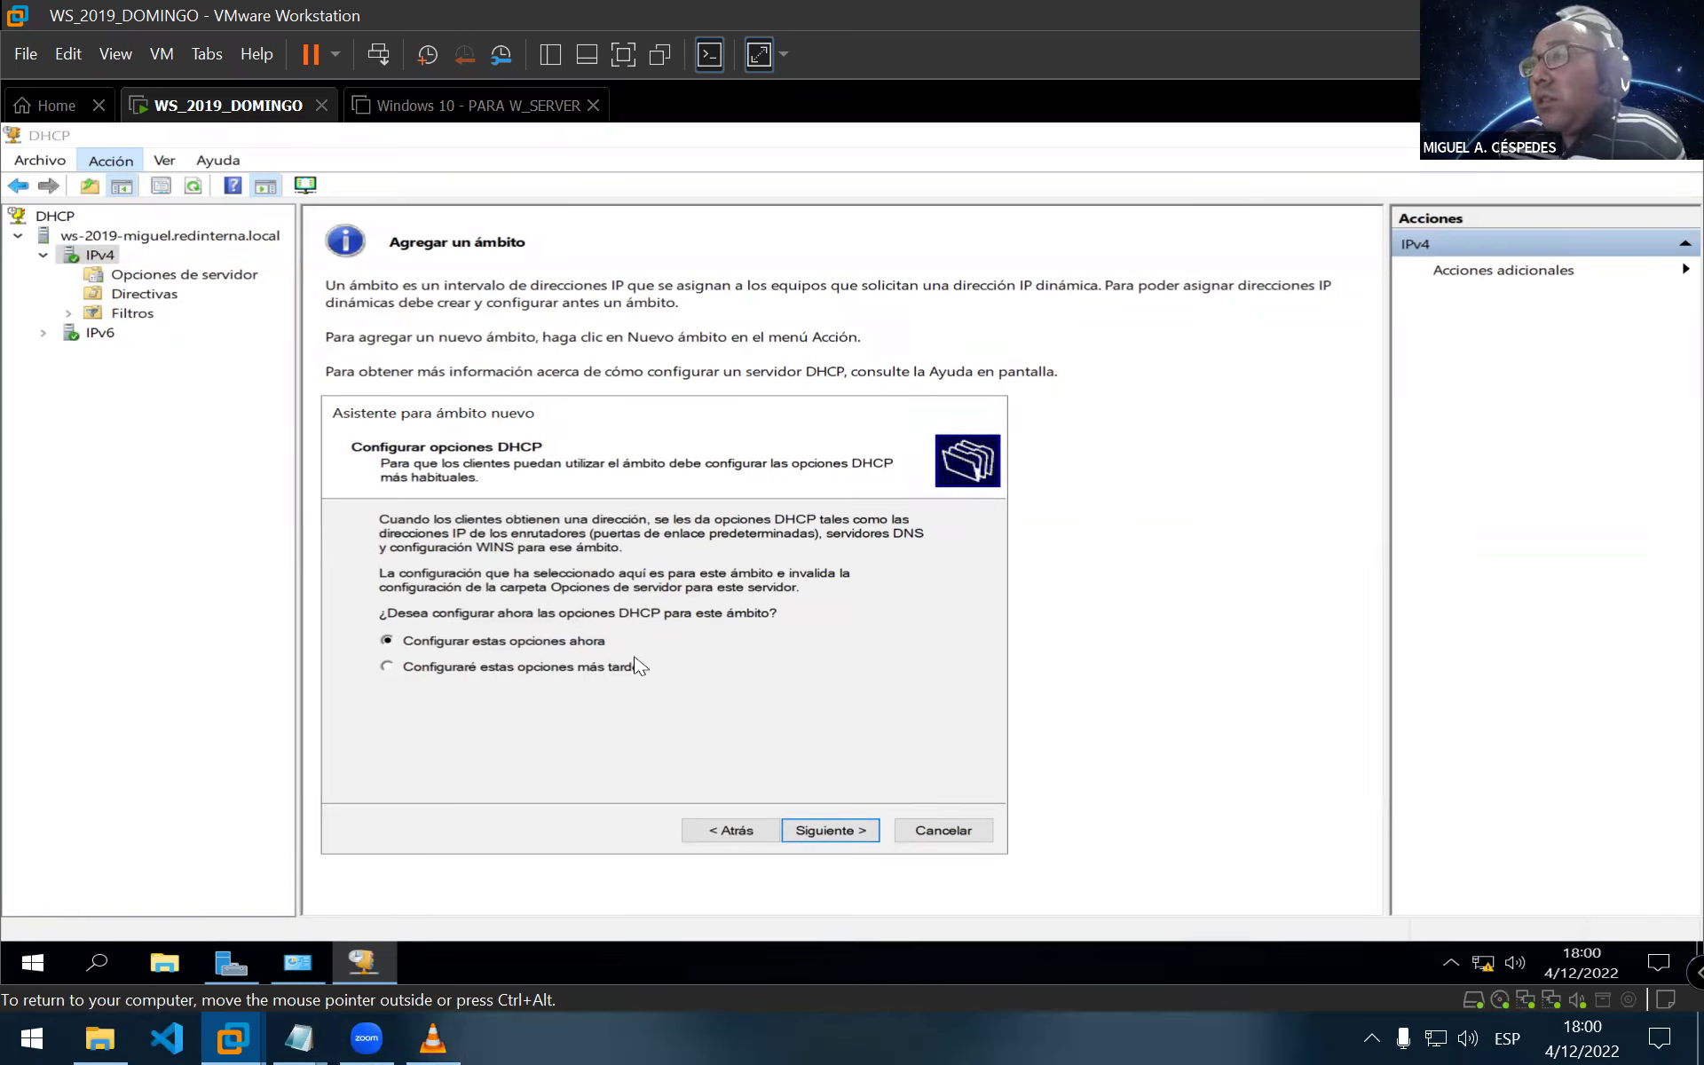
left_click(841, 833)
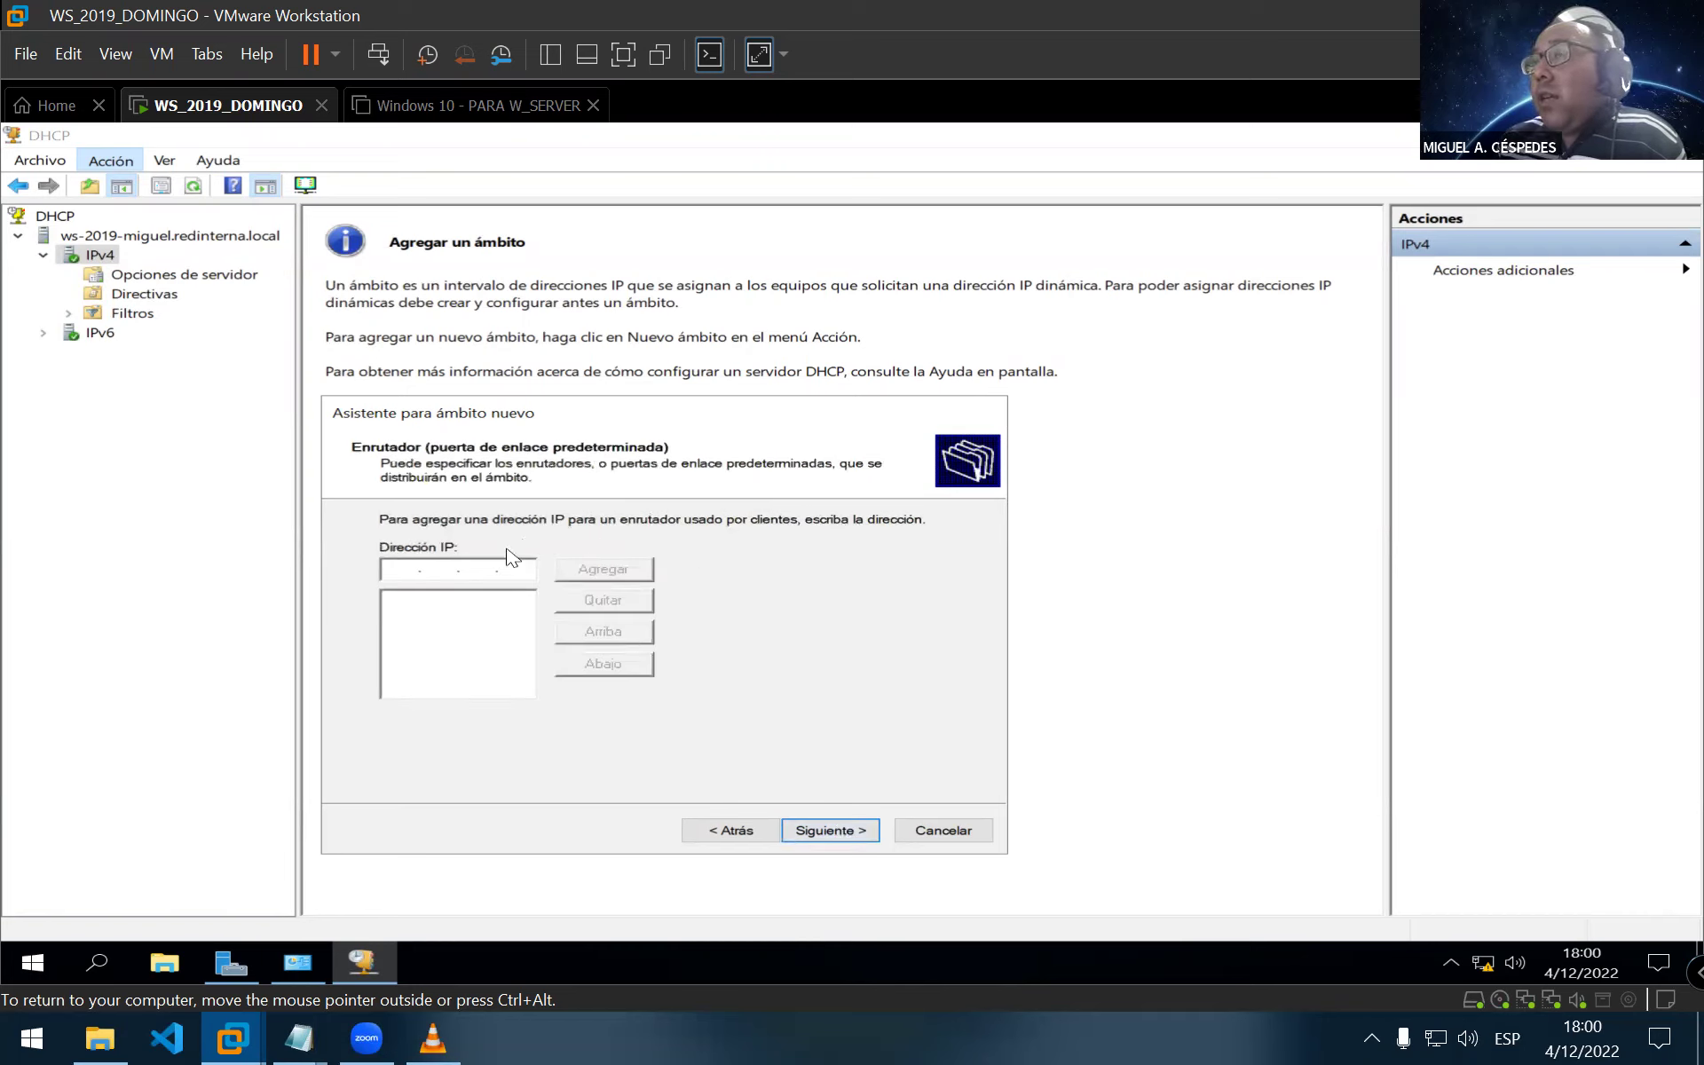
Copy gateway 192.168.10.1 from the notes and add it as the scope's router
mouse_move(302, 1036)
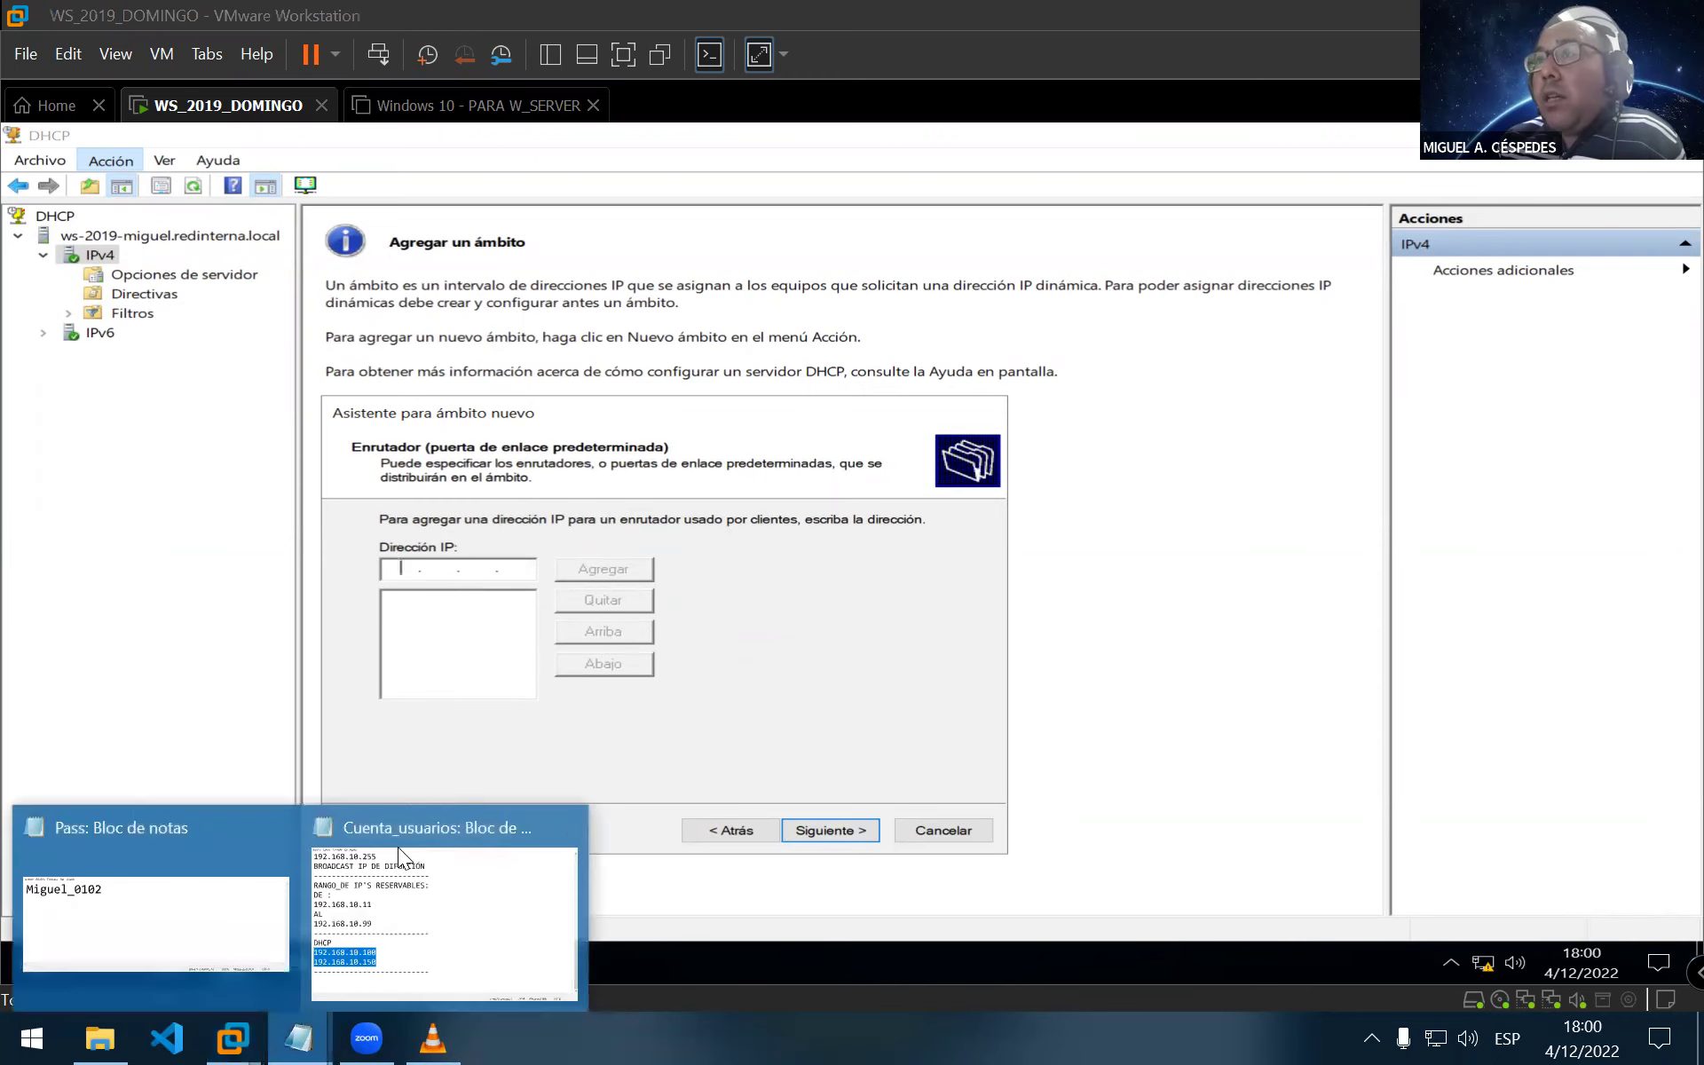
left_click(439, 892)
scroll(380, 490, "up", 4)
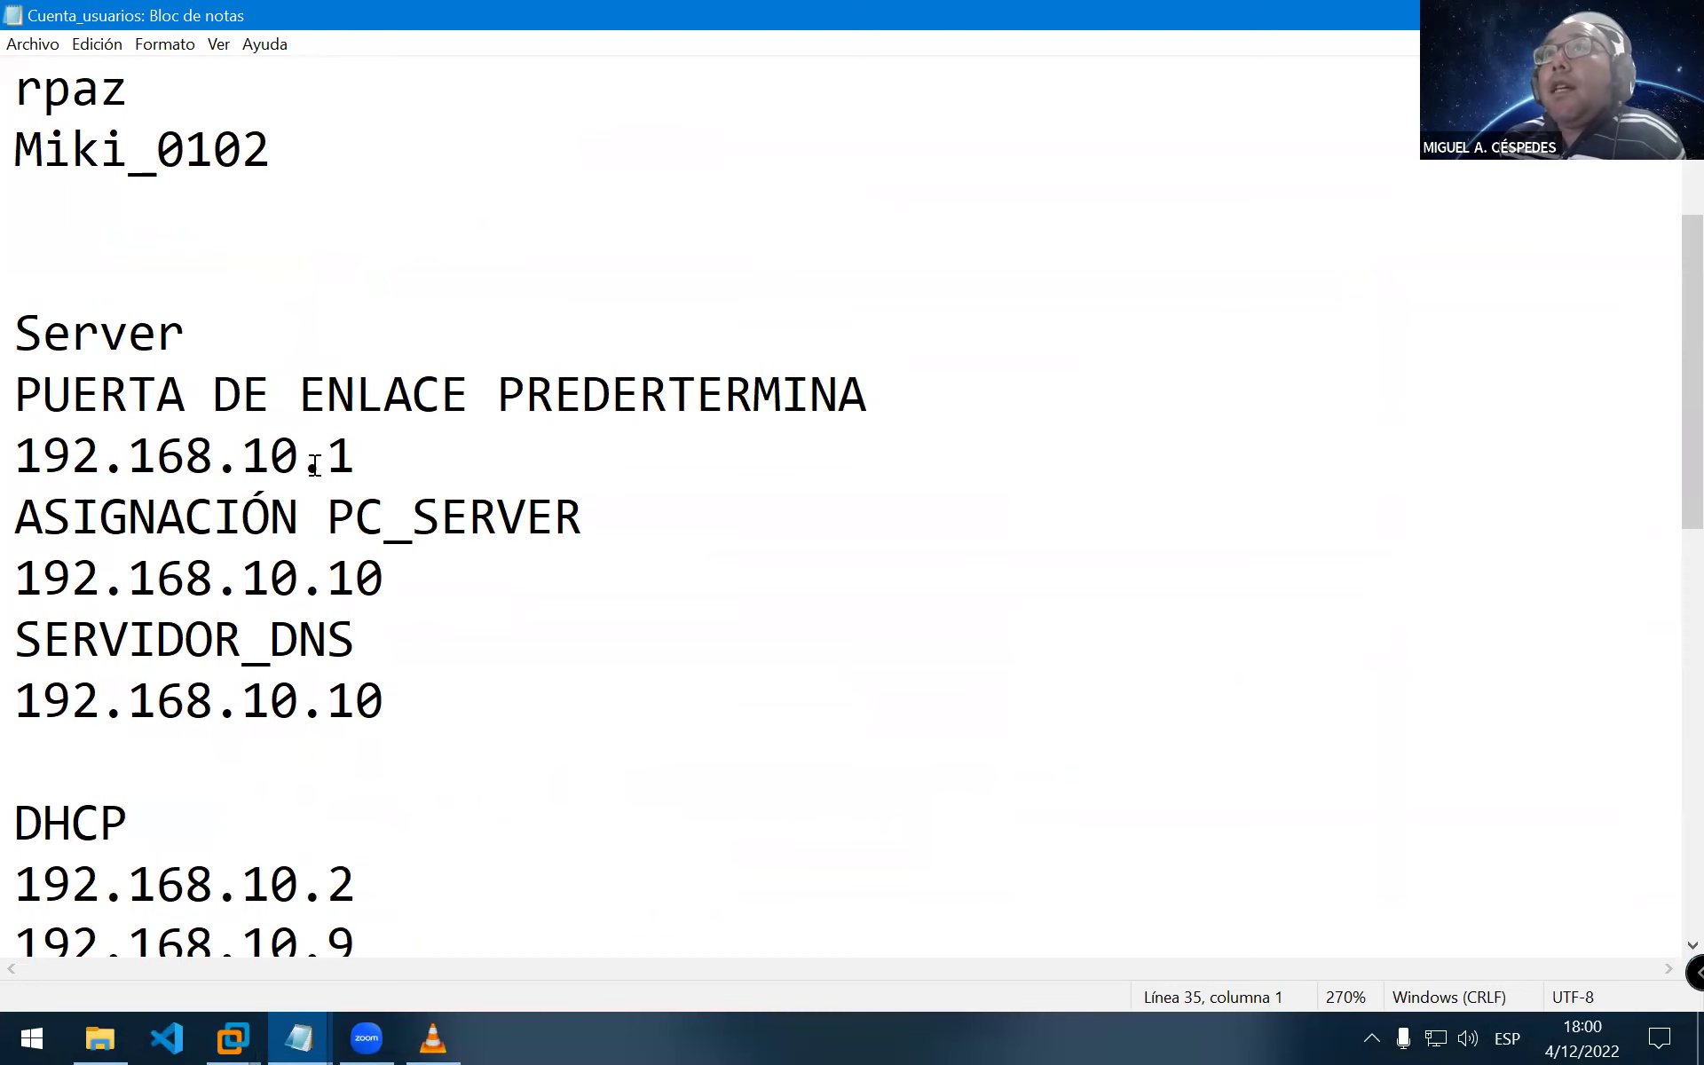
double_click(316, 458)
key("alt+Tab")
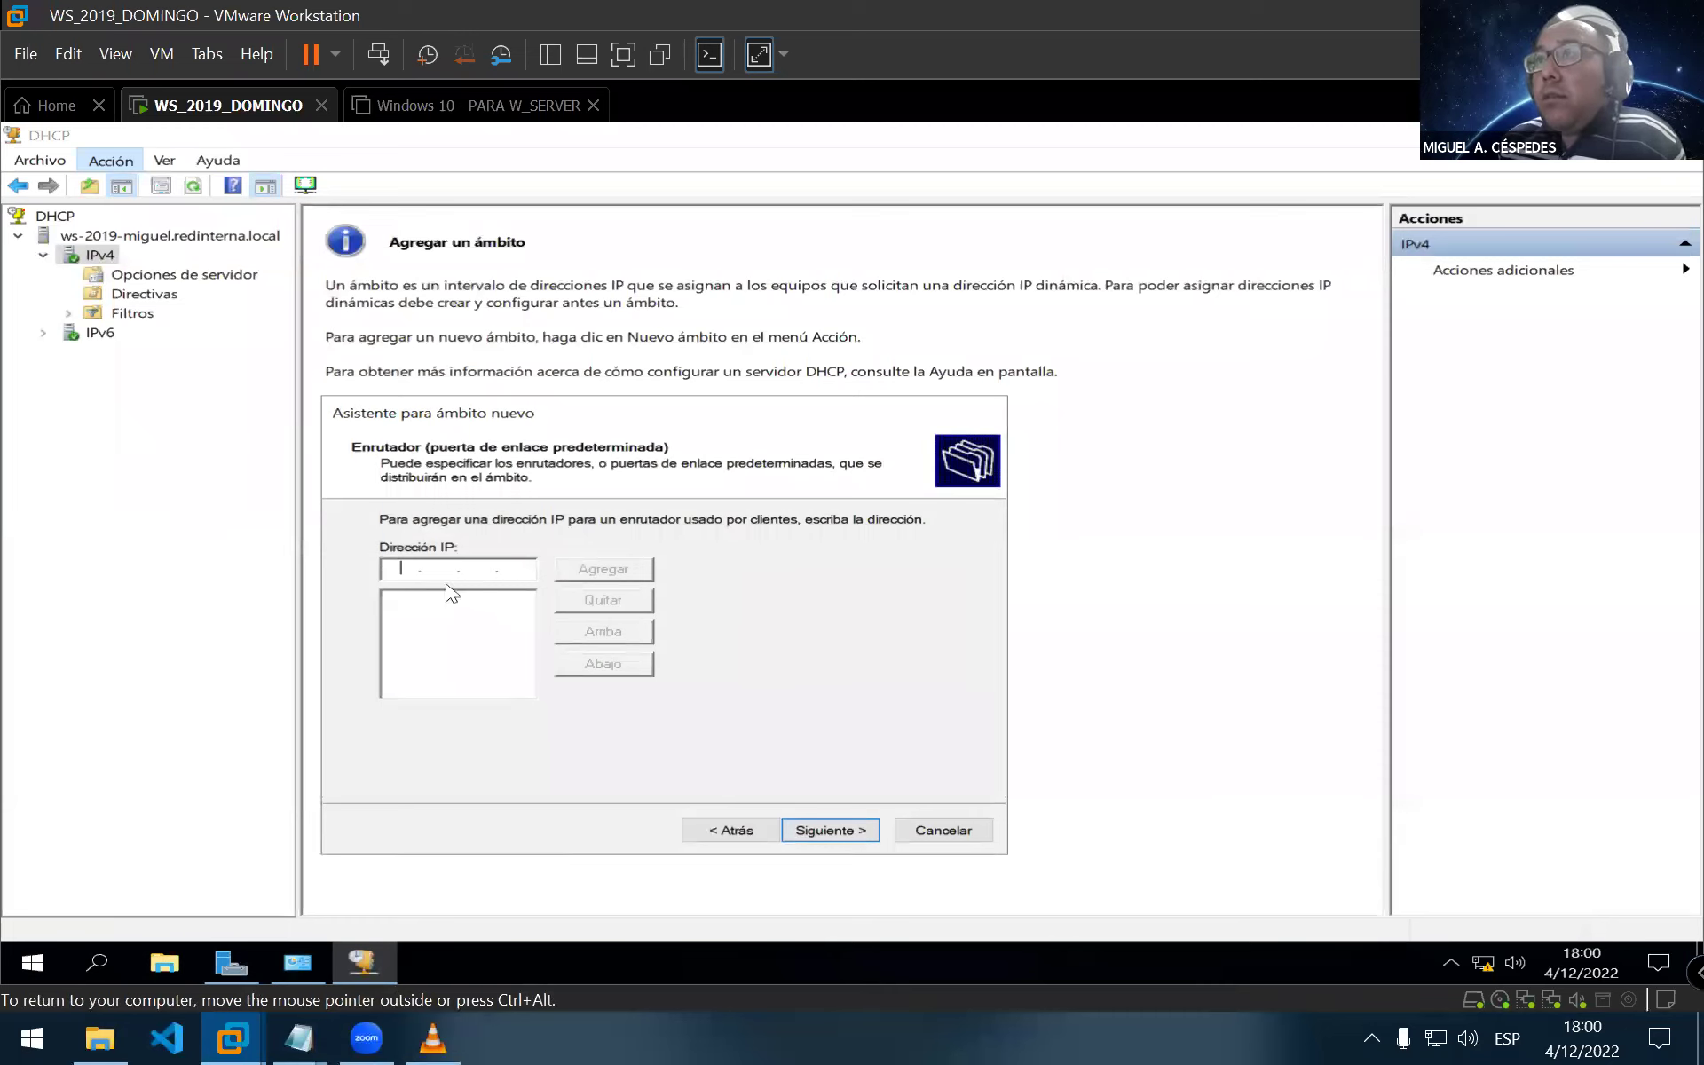
left_click(402, 576)
type("192 . ")
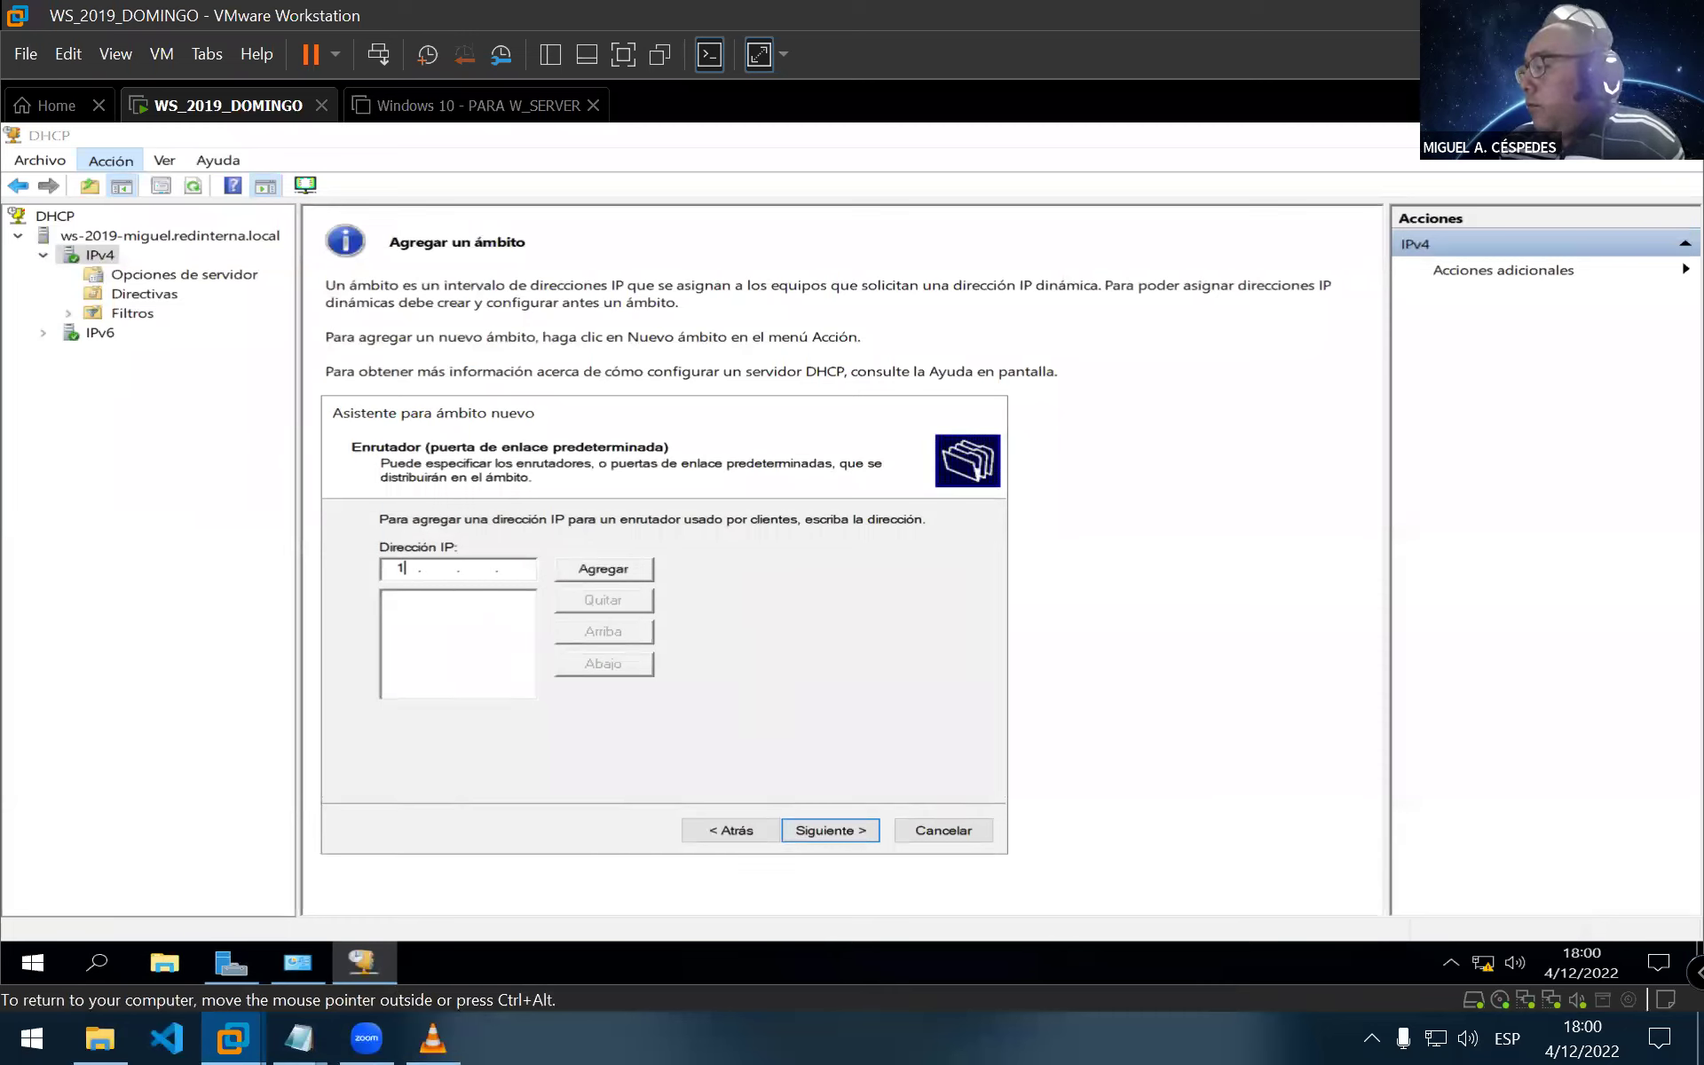
type("168")
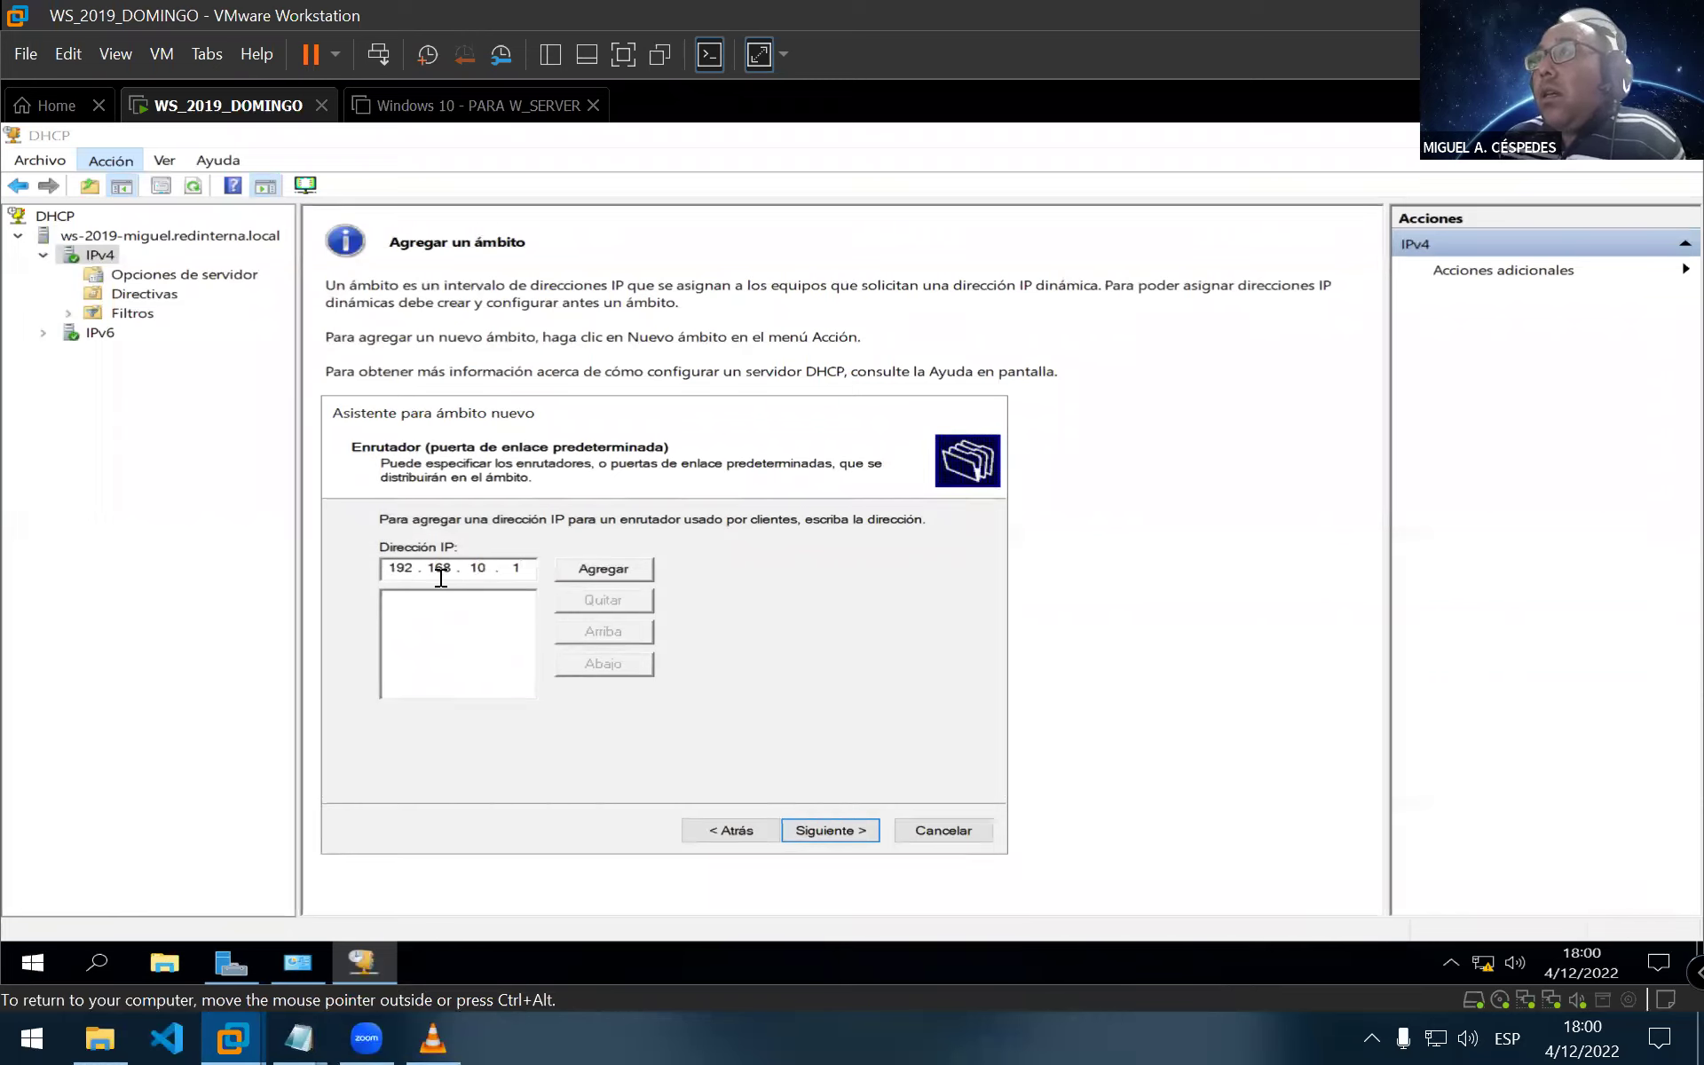
left_click(587, 572)
left_click(822, 834)
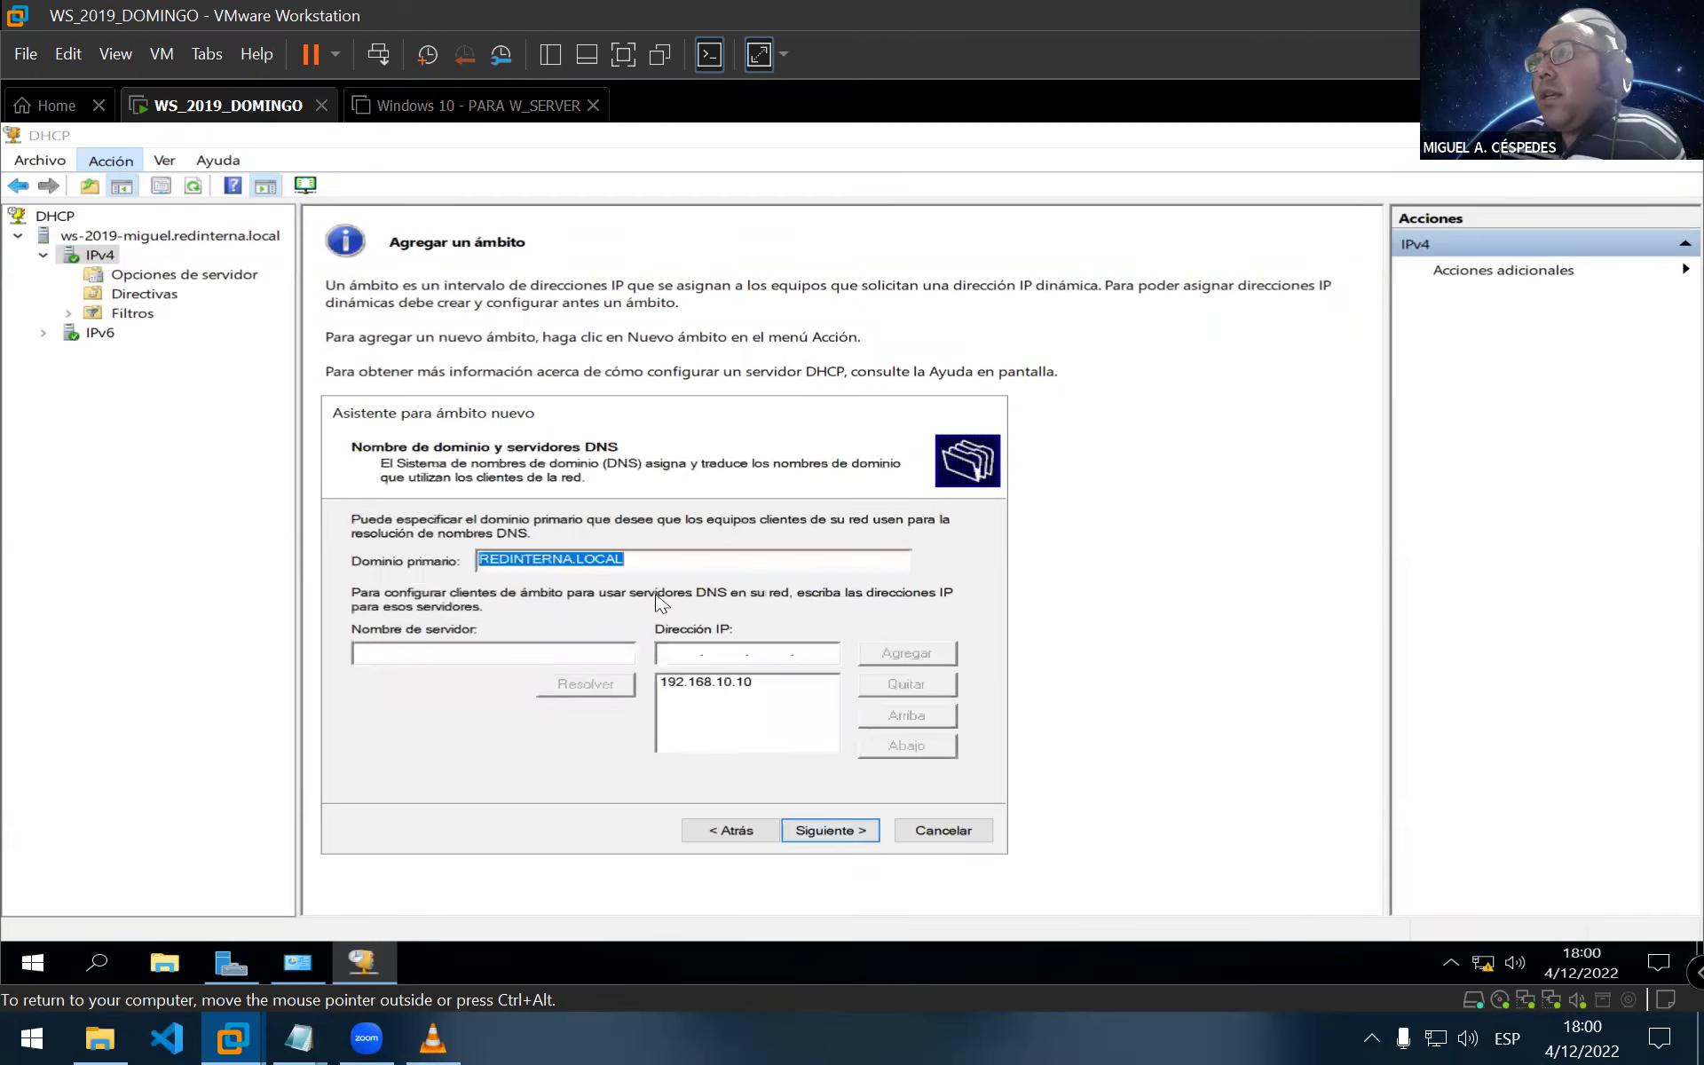
Enter WS-2019-MIGUEL as the DNS server name, checking it in Server Manager
left_click(537, 651)
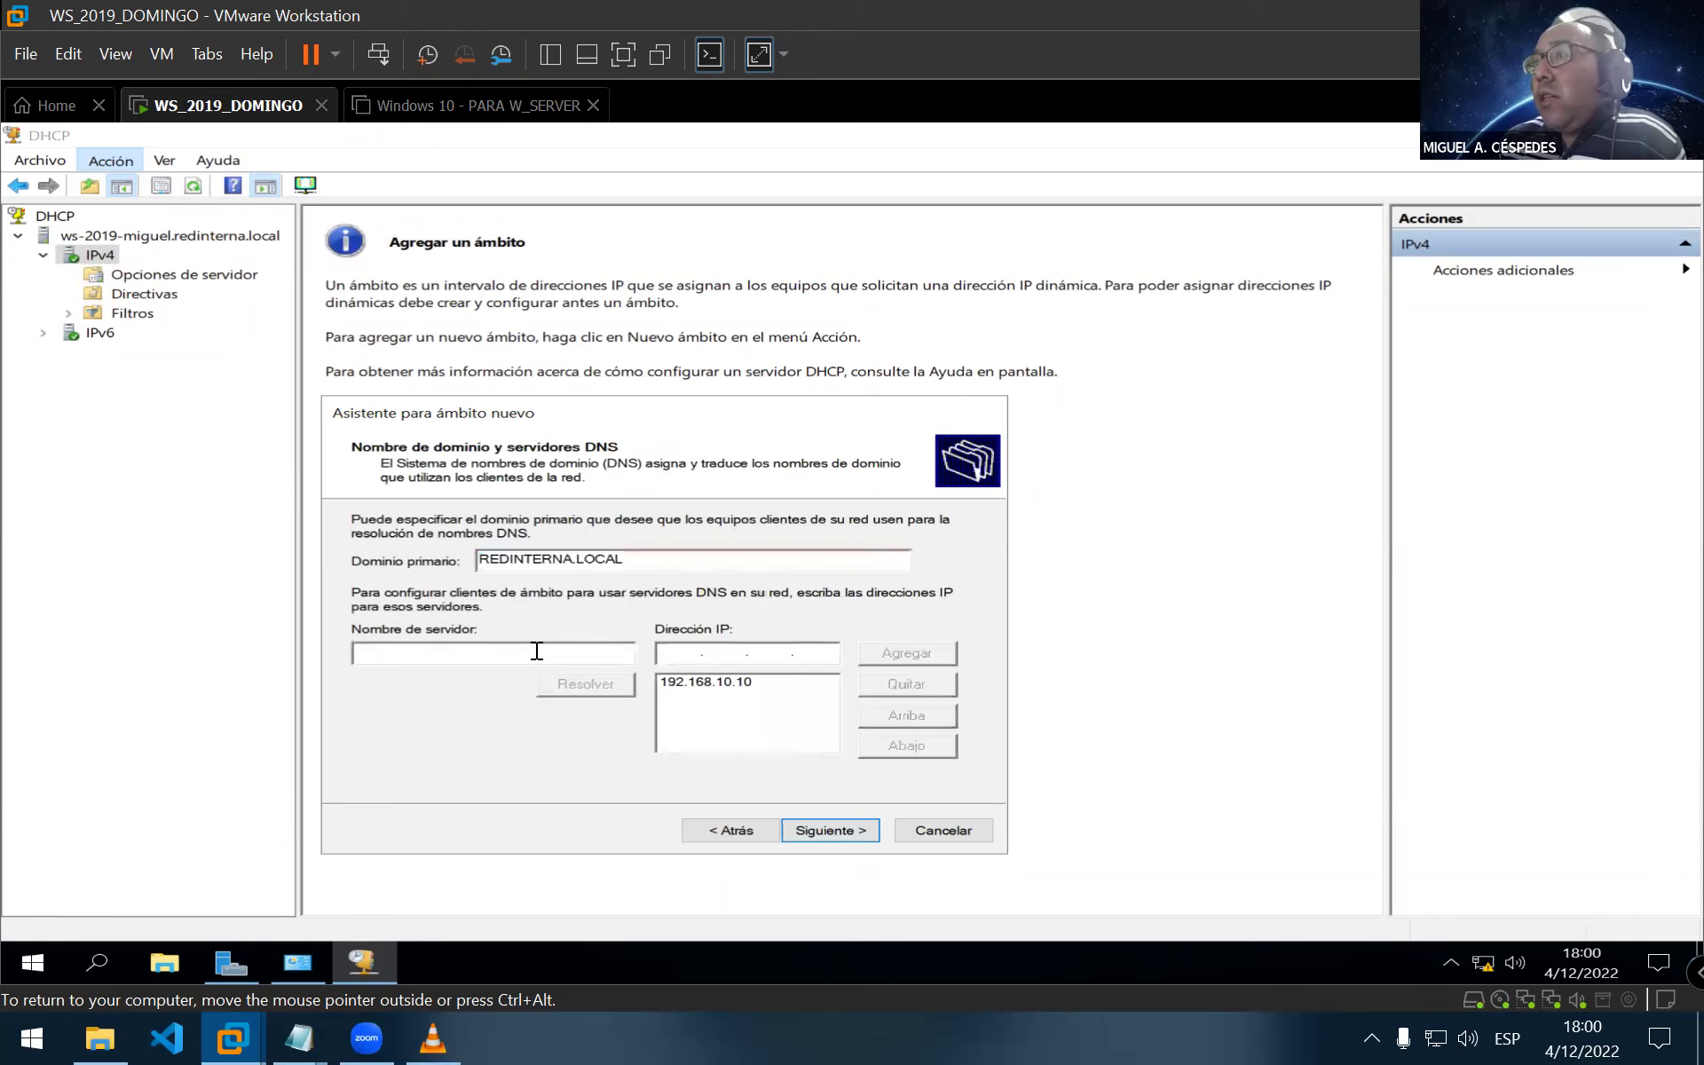
left_click(750, 683)
left_click(574, 655)
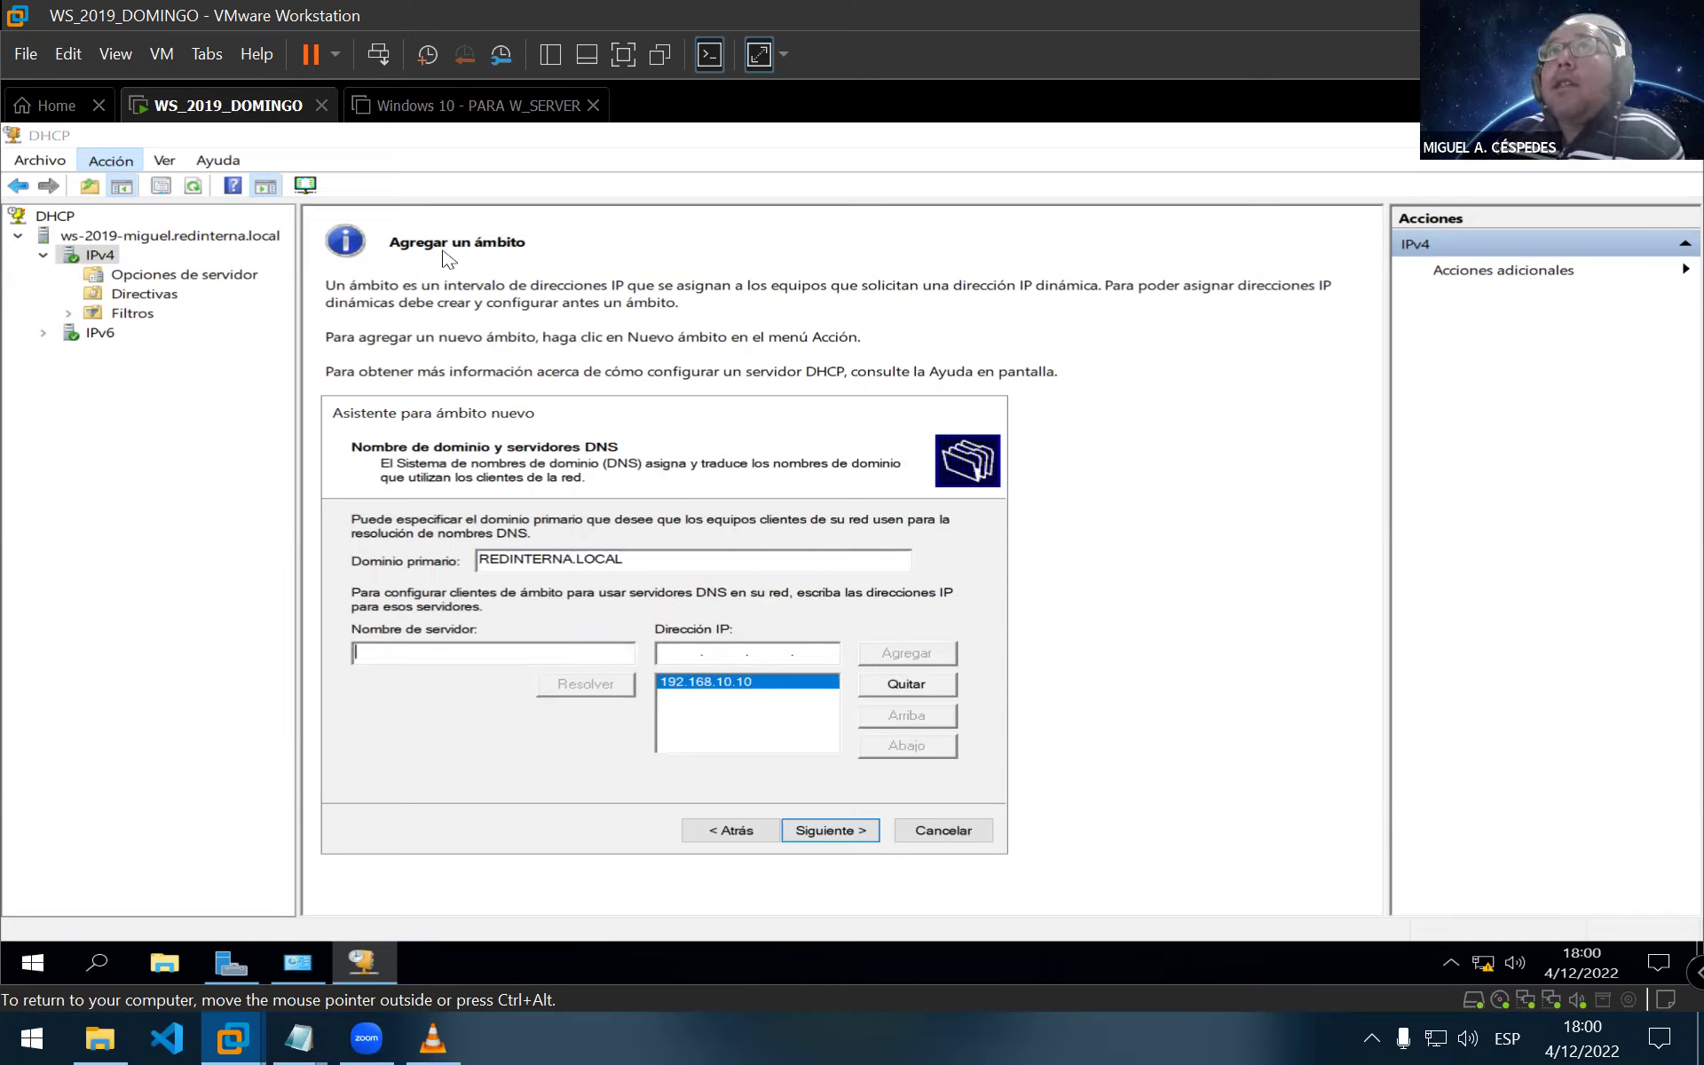
left_click(222, 973)
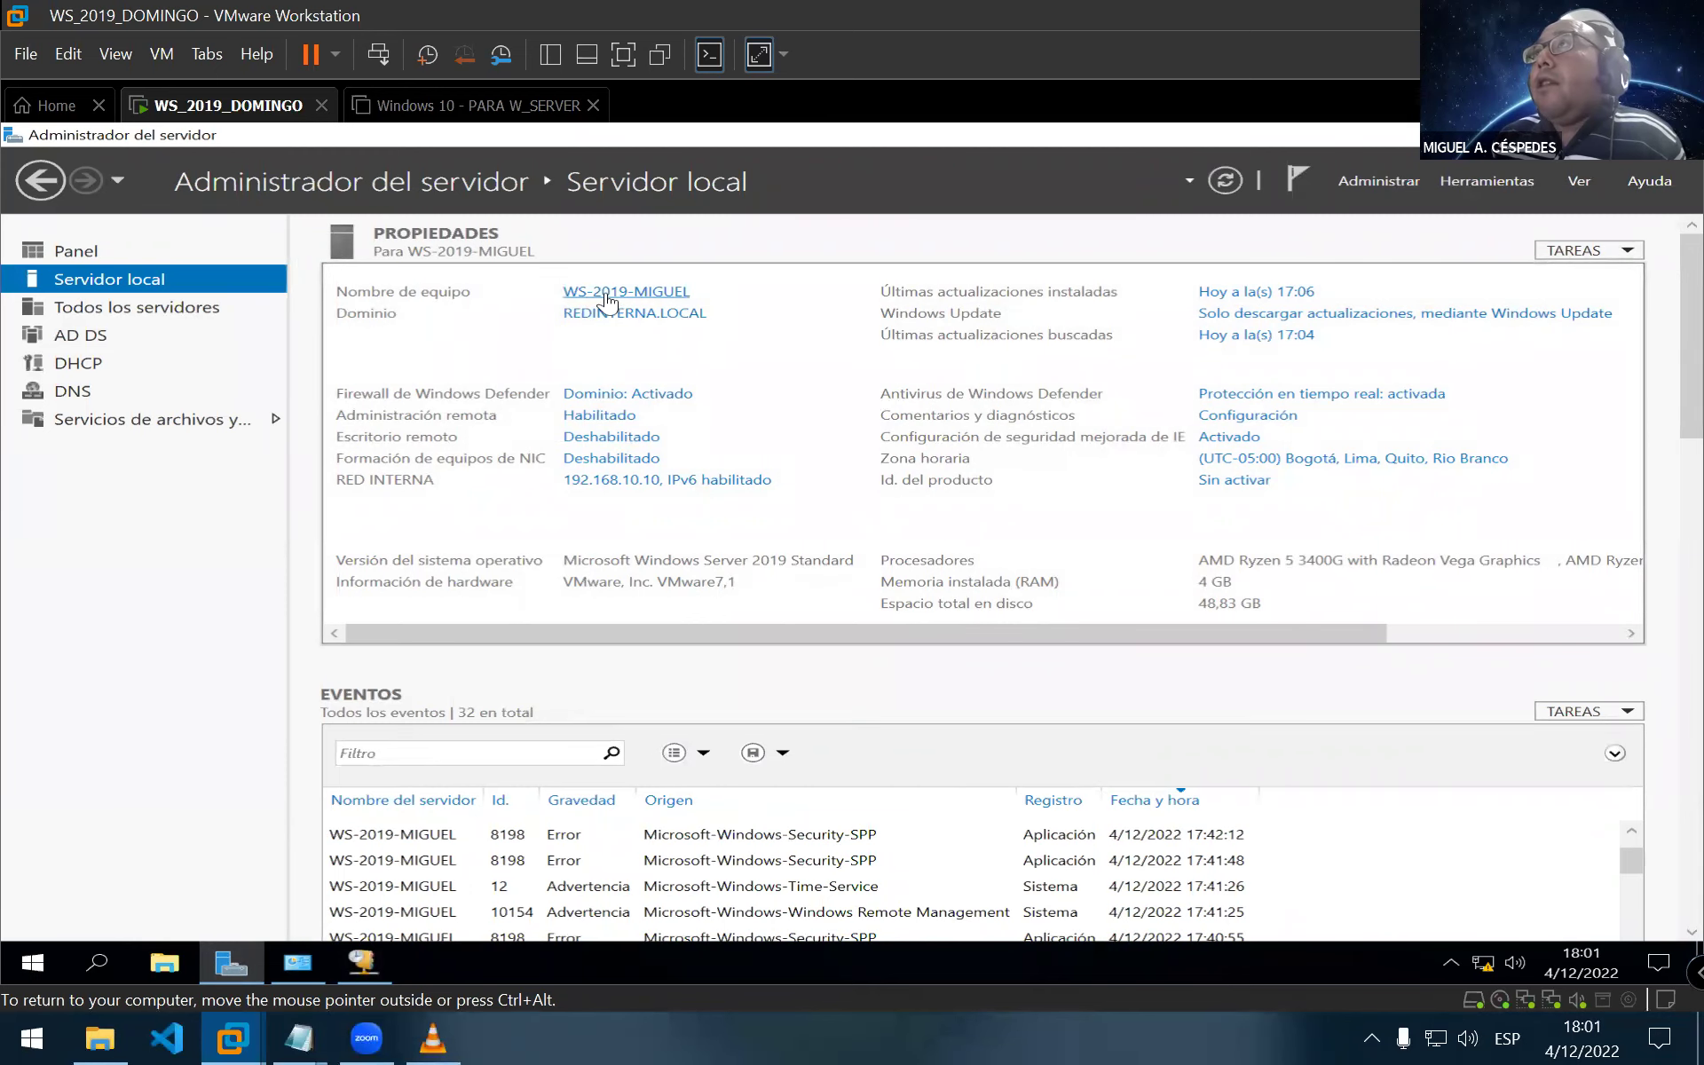
left_click(365, 965)
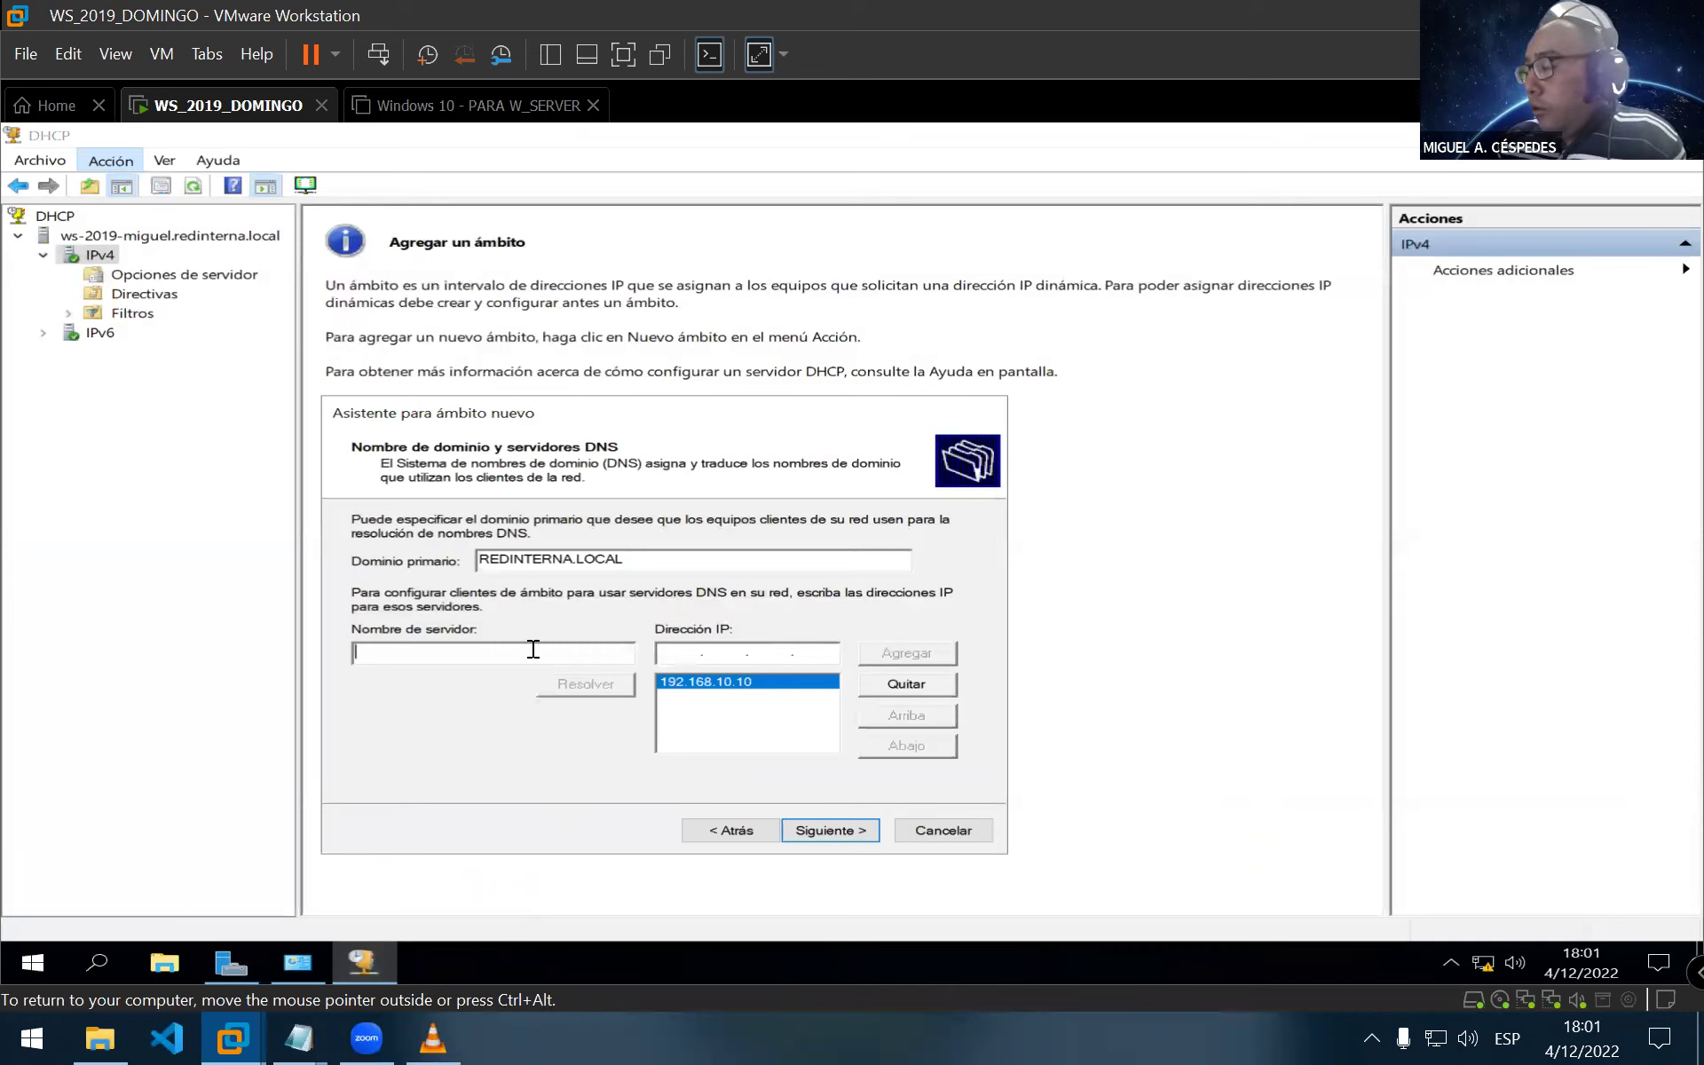
type("WS-201")
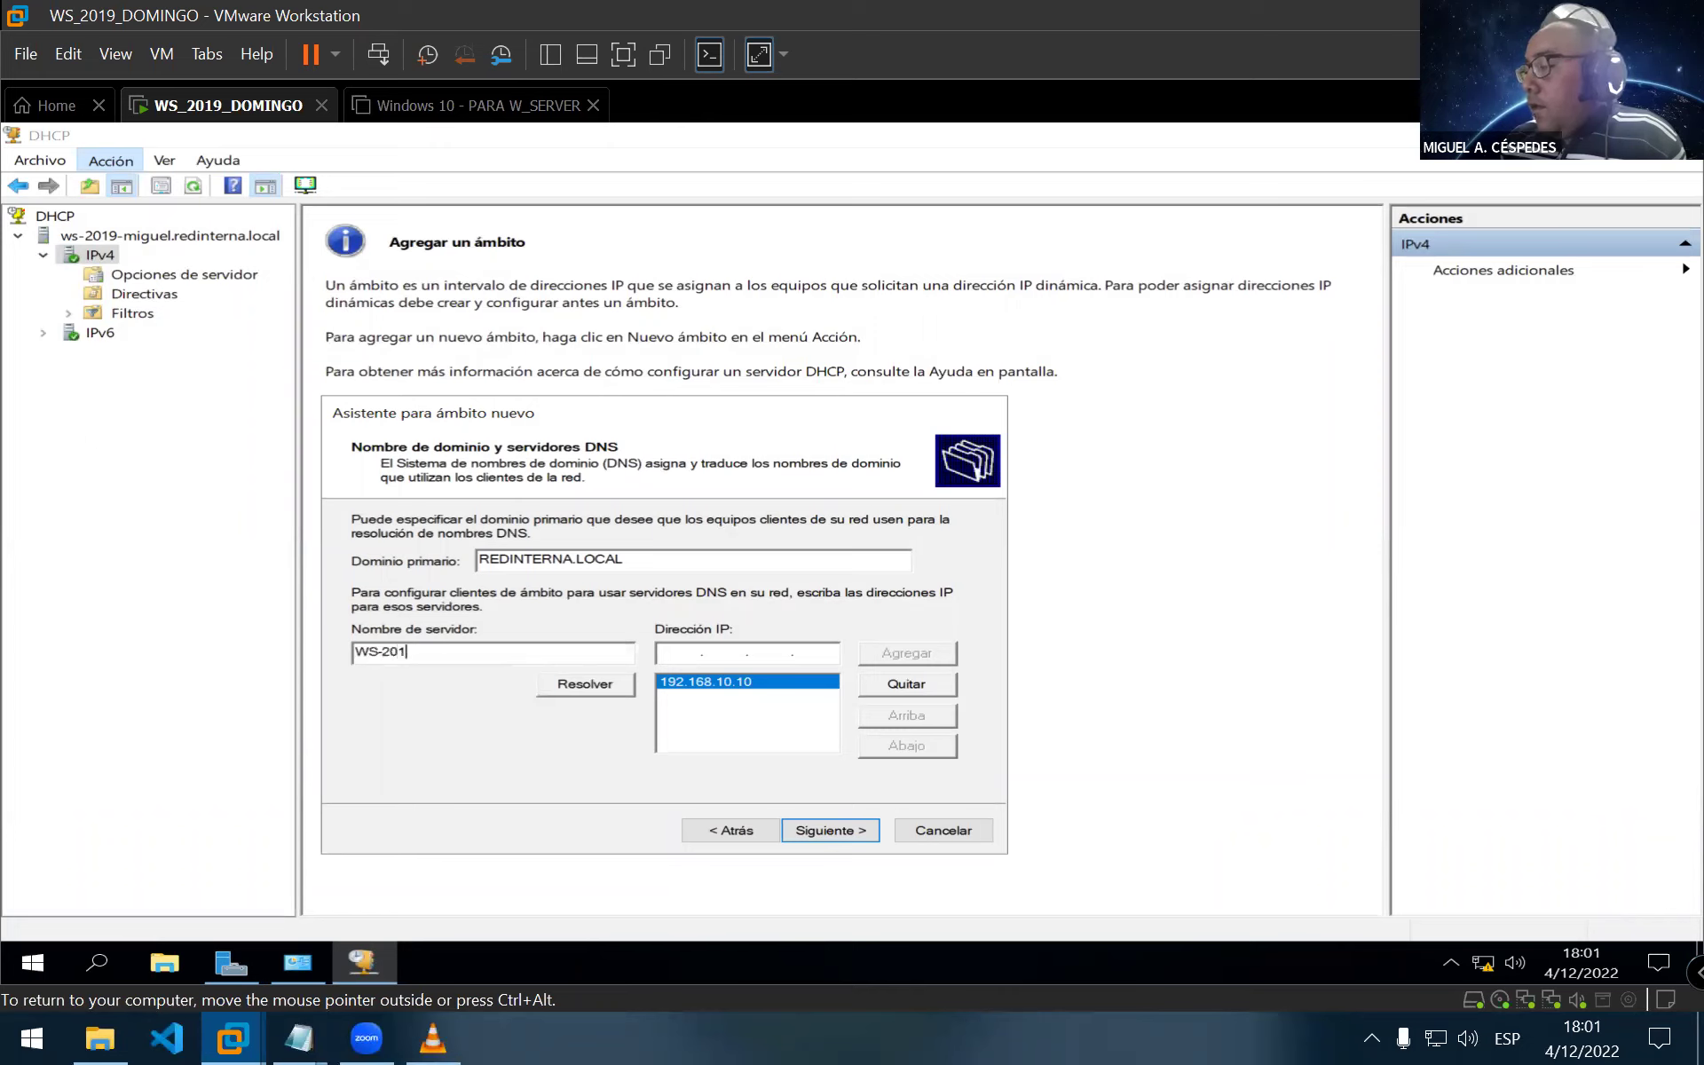
type("9-MIGUEL")
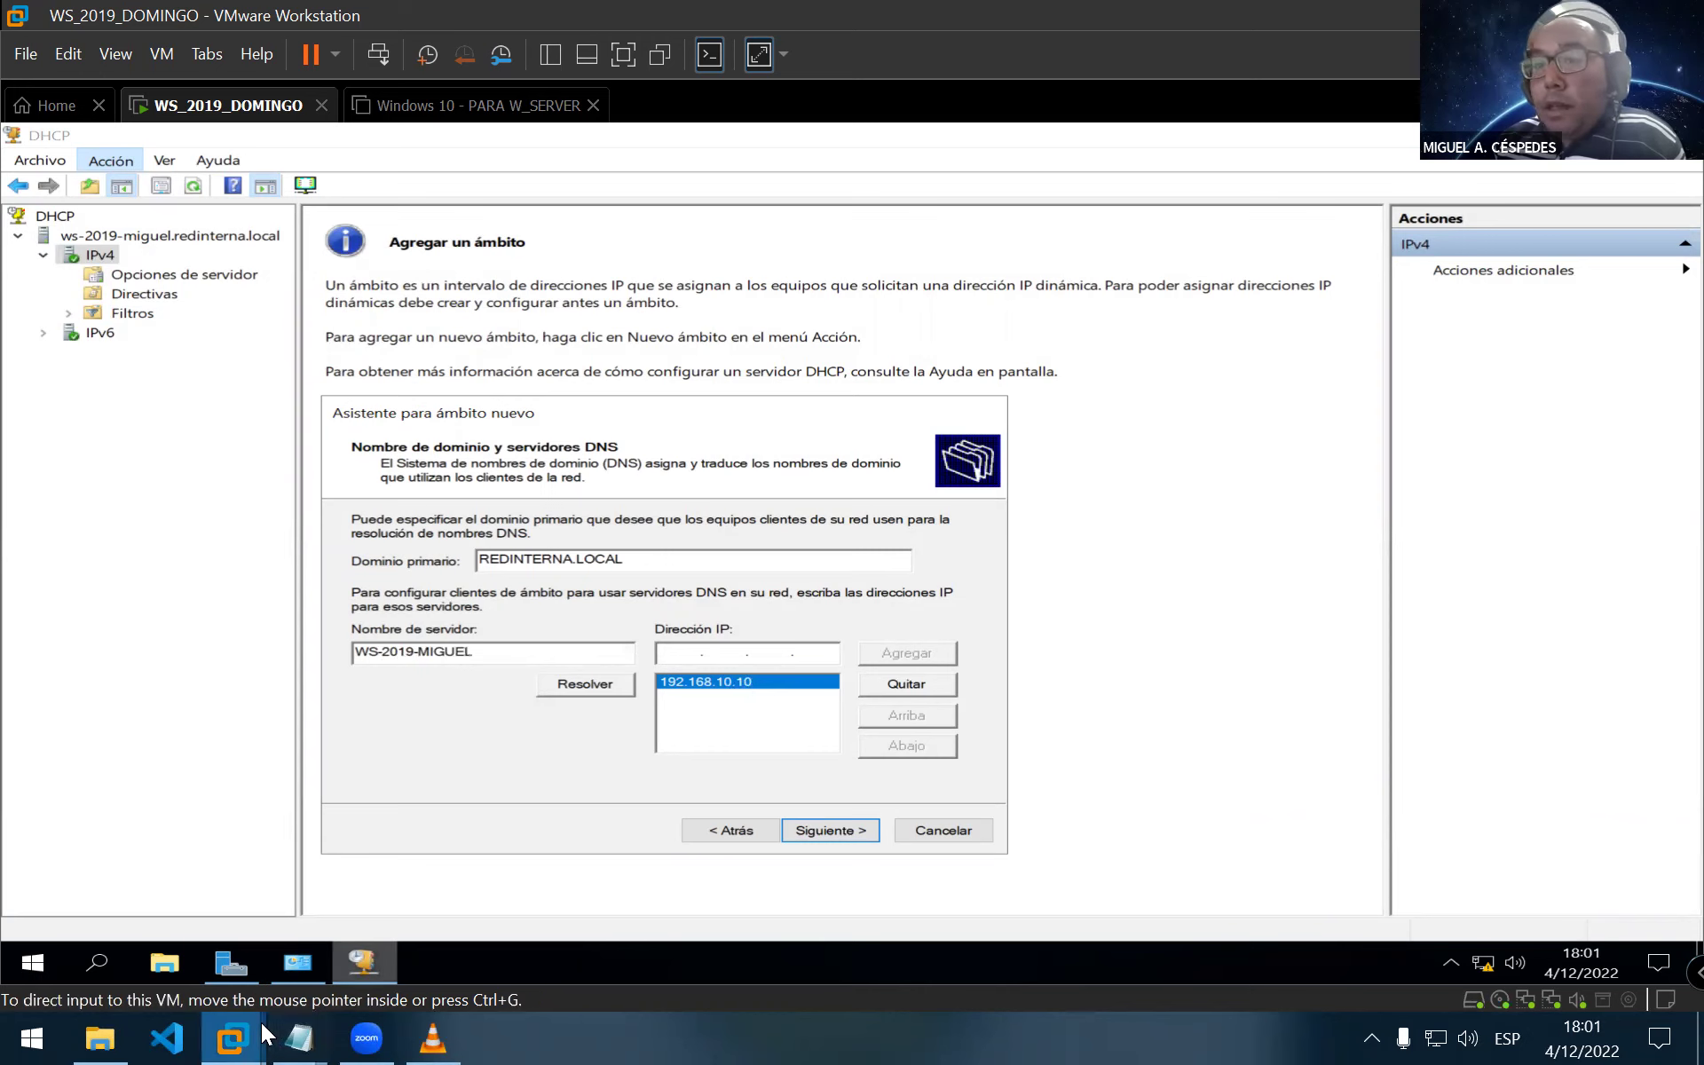
Resolve the name and replace the old 192.168.10.10 DNS entry with the validated address
mouse_move(299, 1038)
left_click(429, 850)
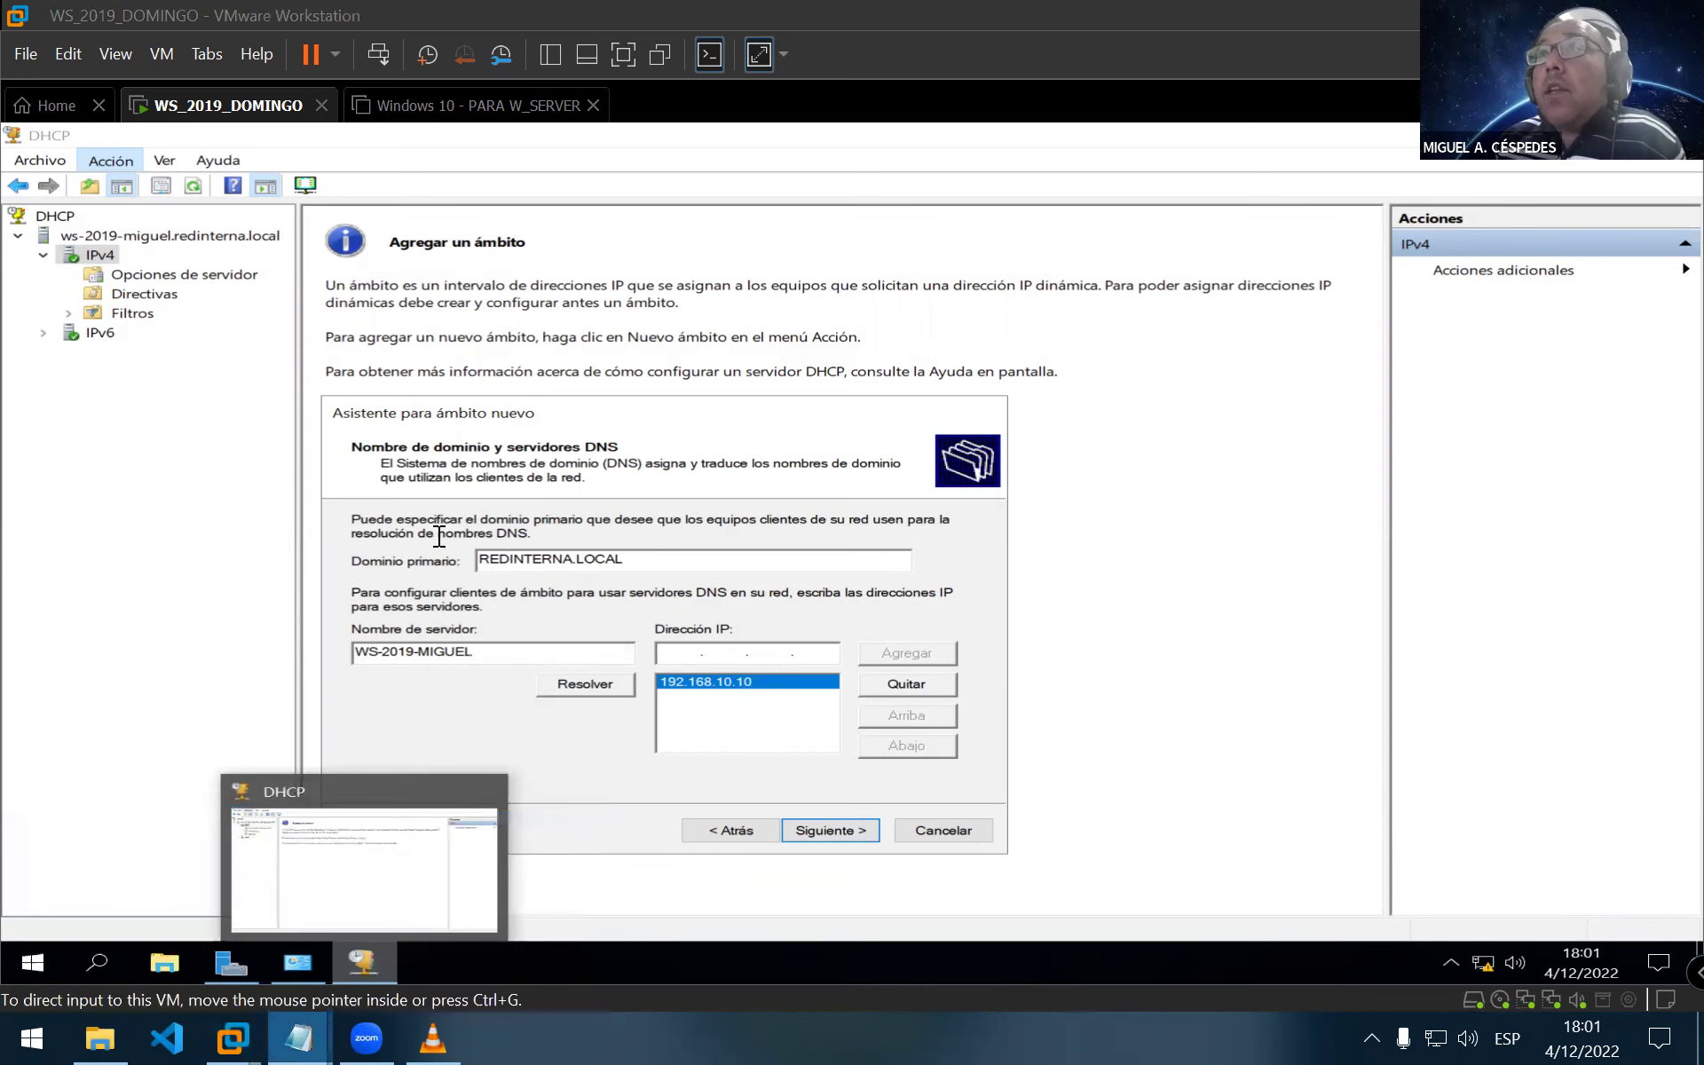
left_click_drag(416, 567, 10, 514)
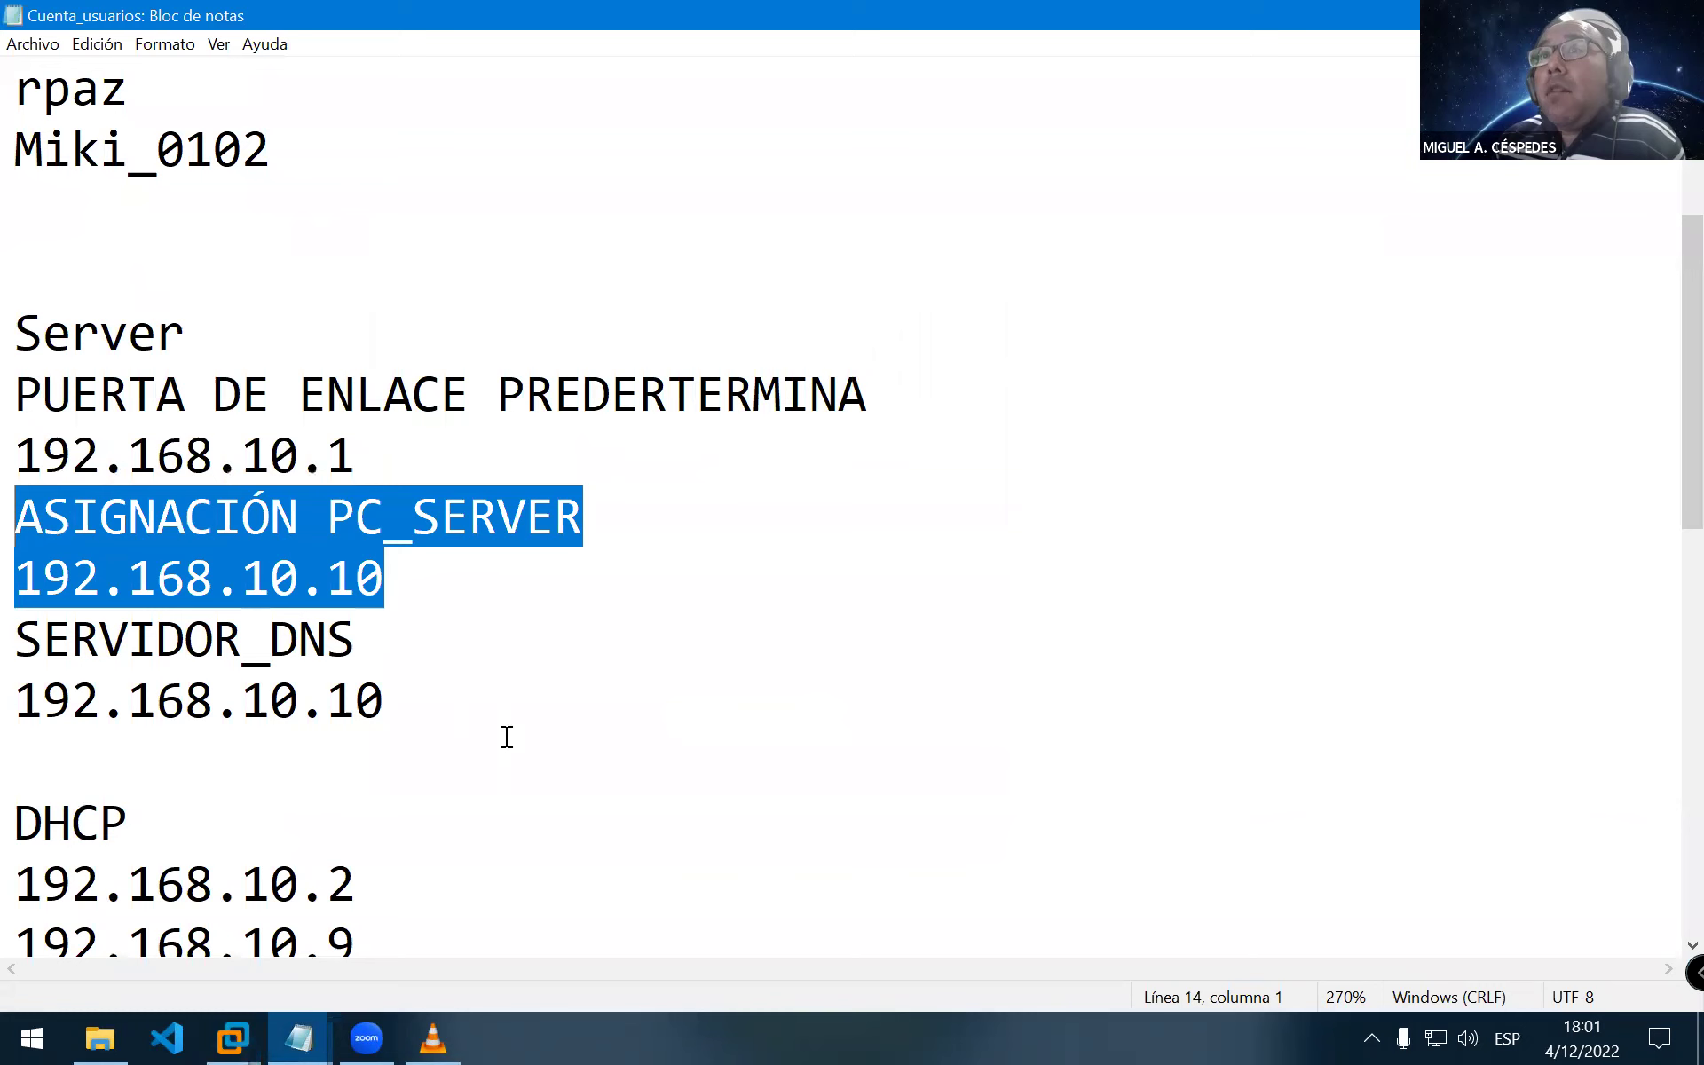
left_click_drag(380, 703, 12, 641)
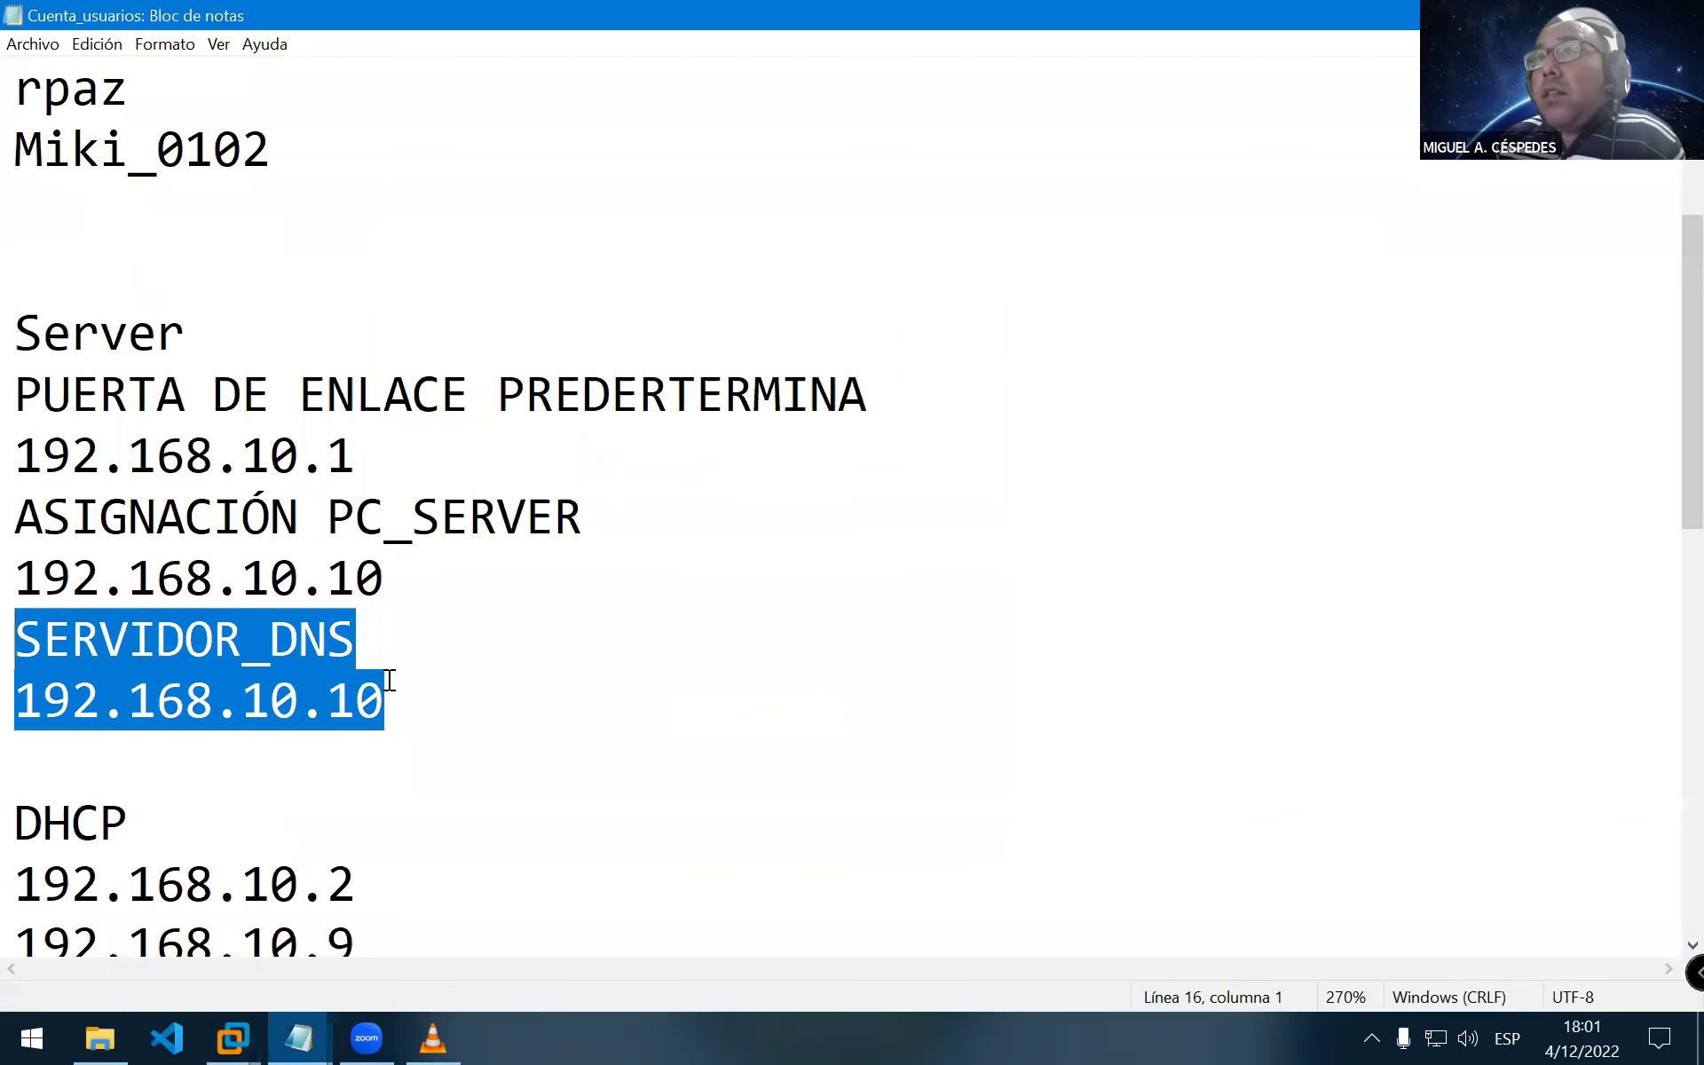
left_click(233, 1038)
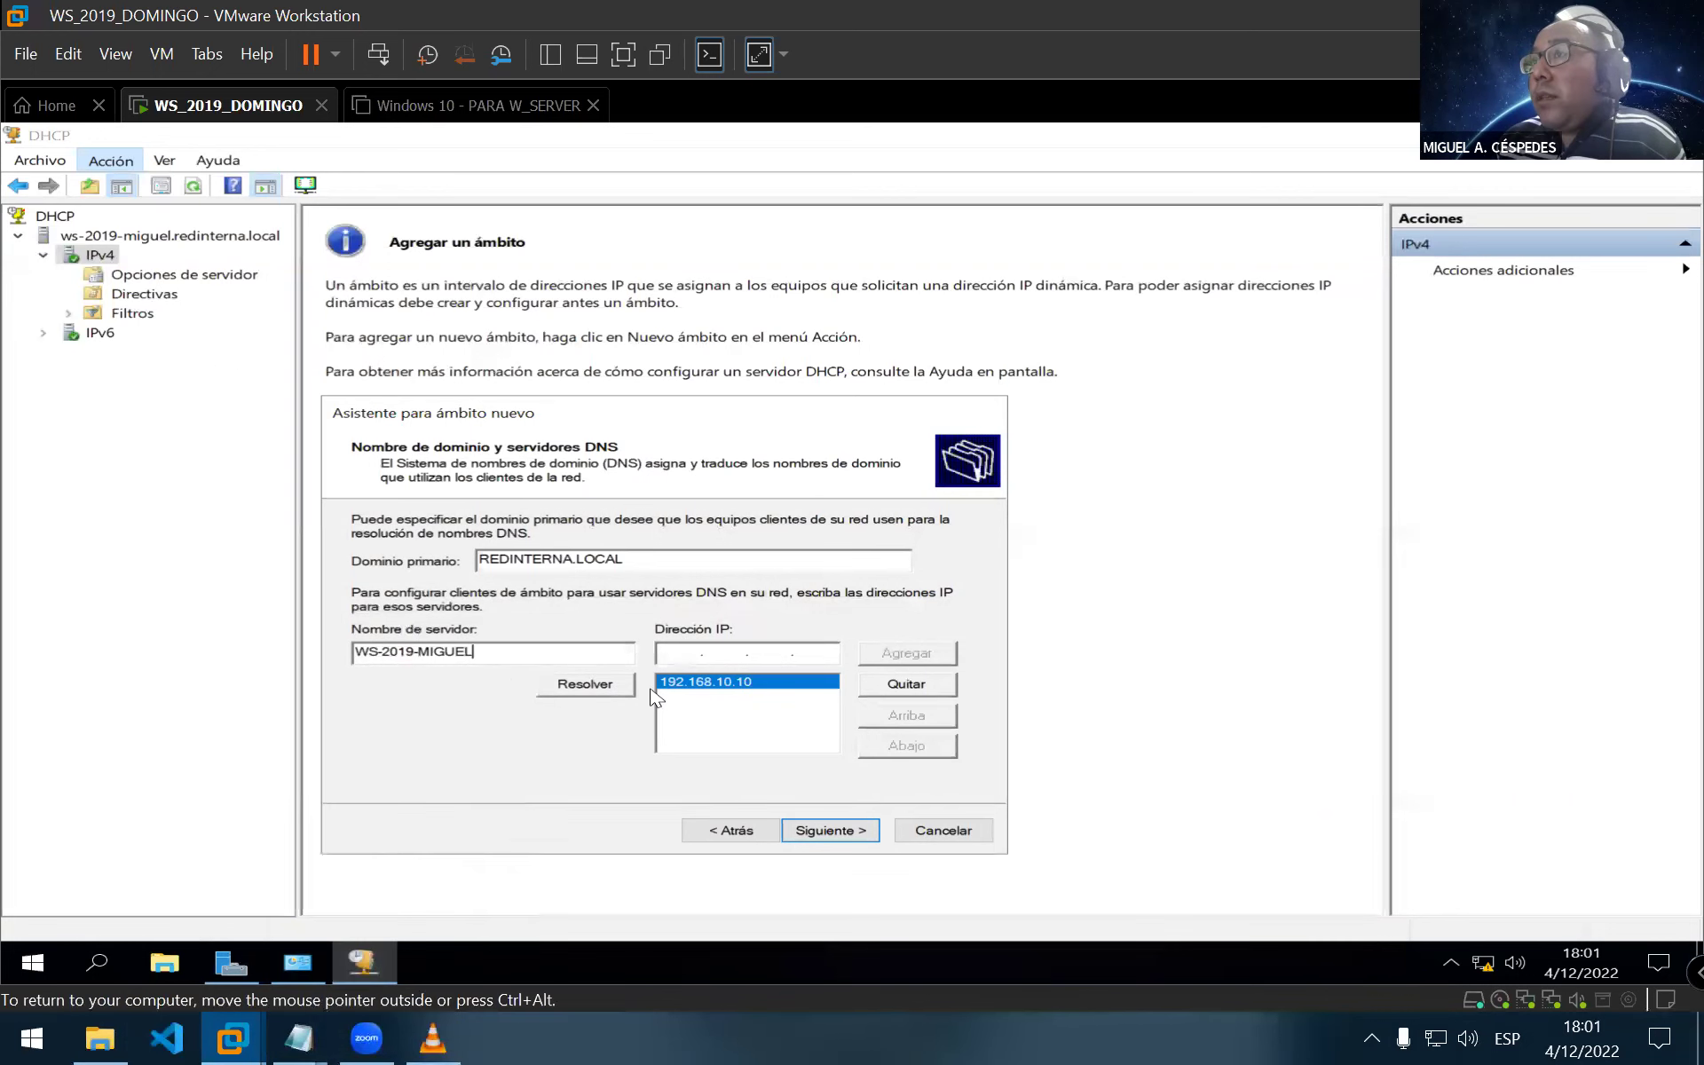
left_click(609, 699)
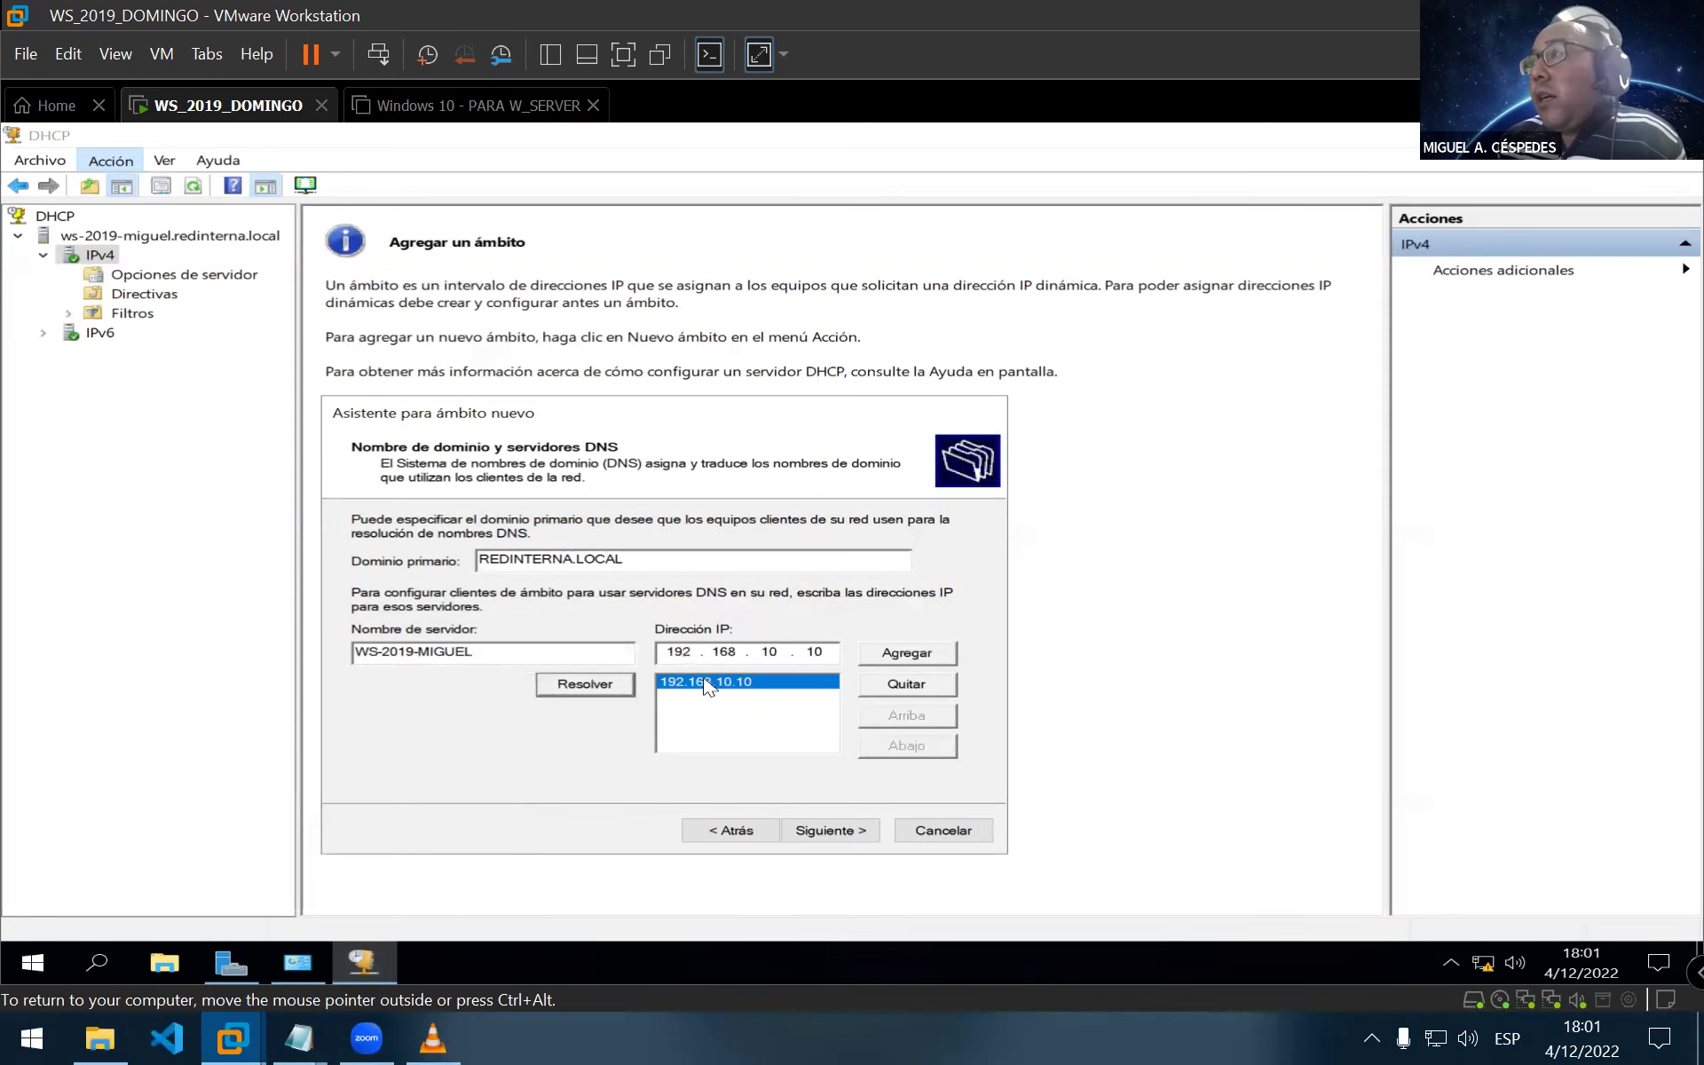
left_click(913, 687)
left_click(903, 658)
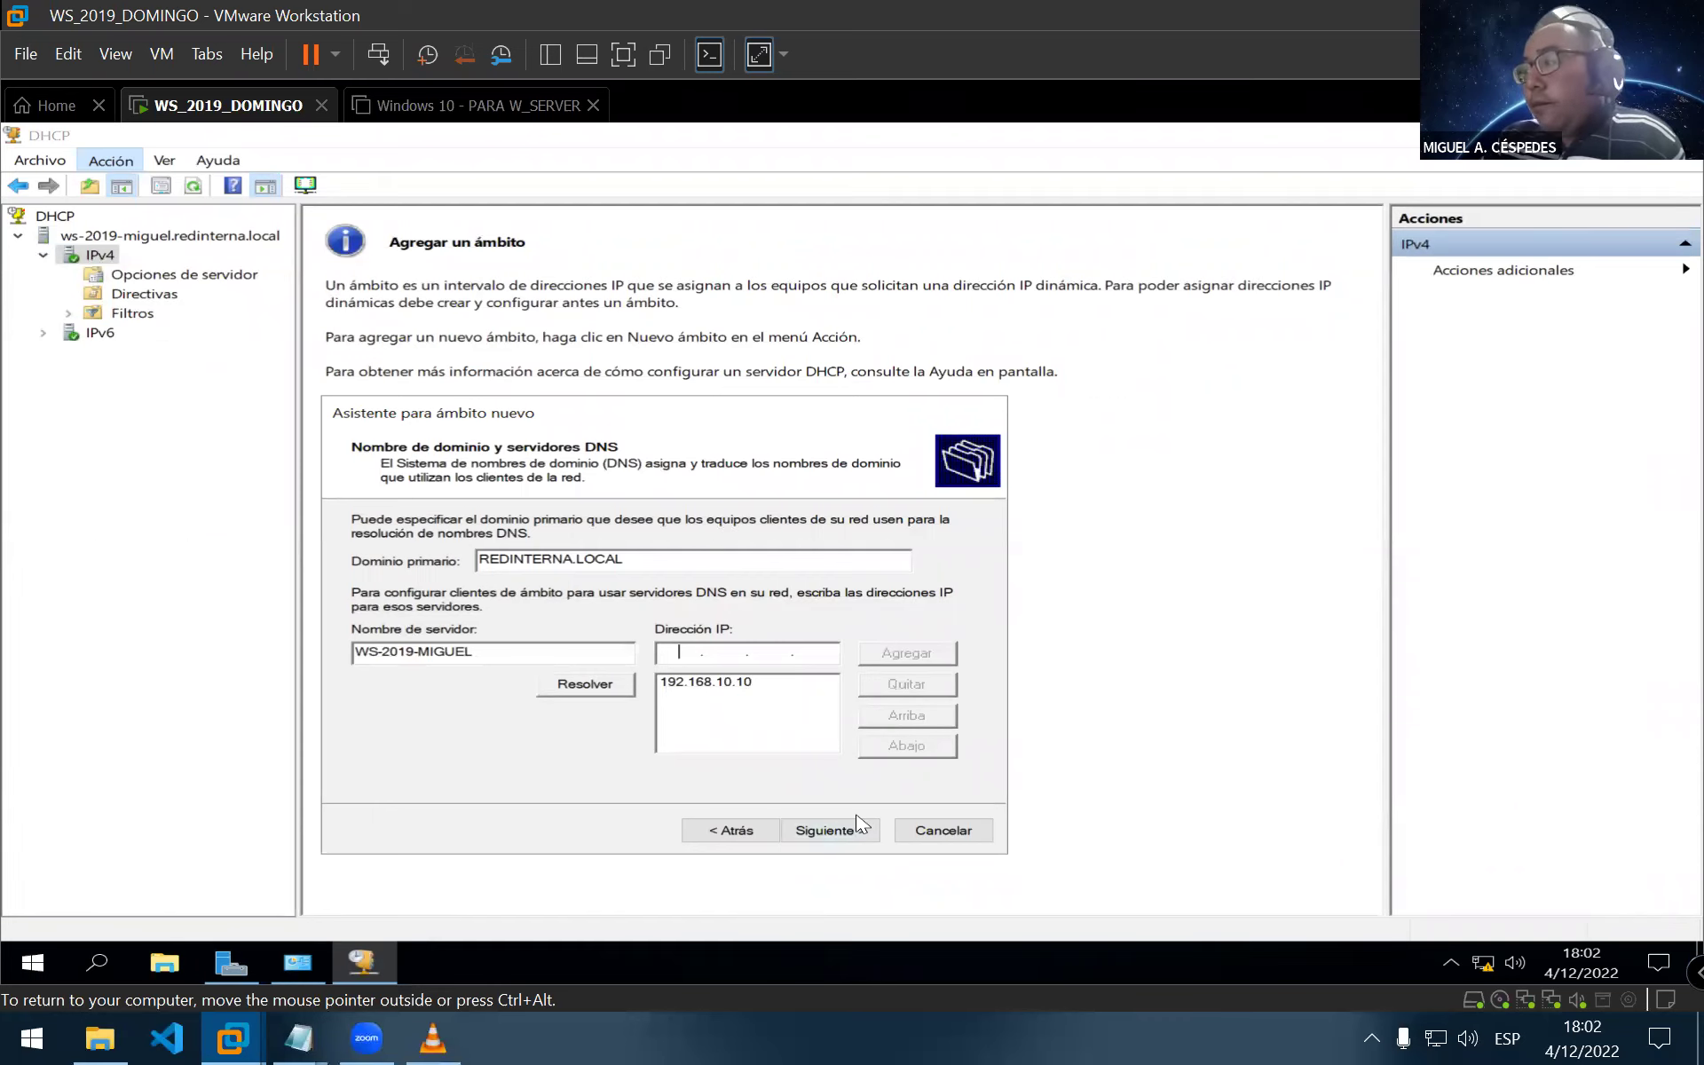
left_click(854, 829)
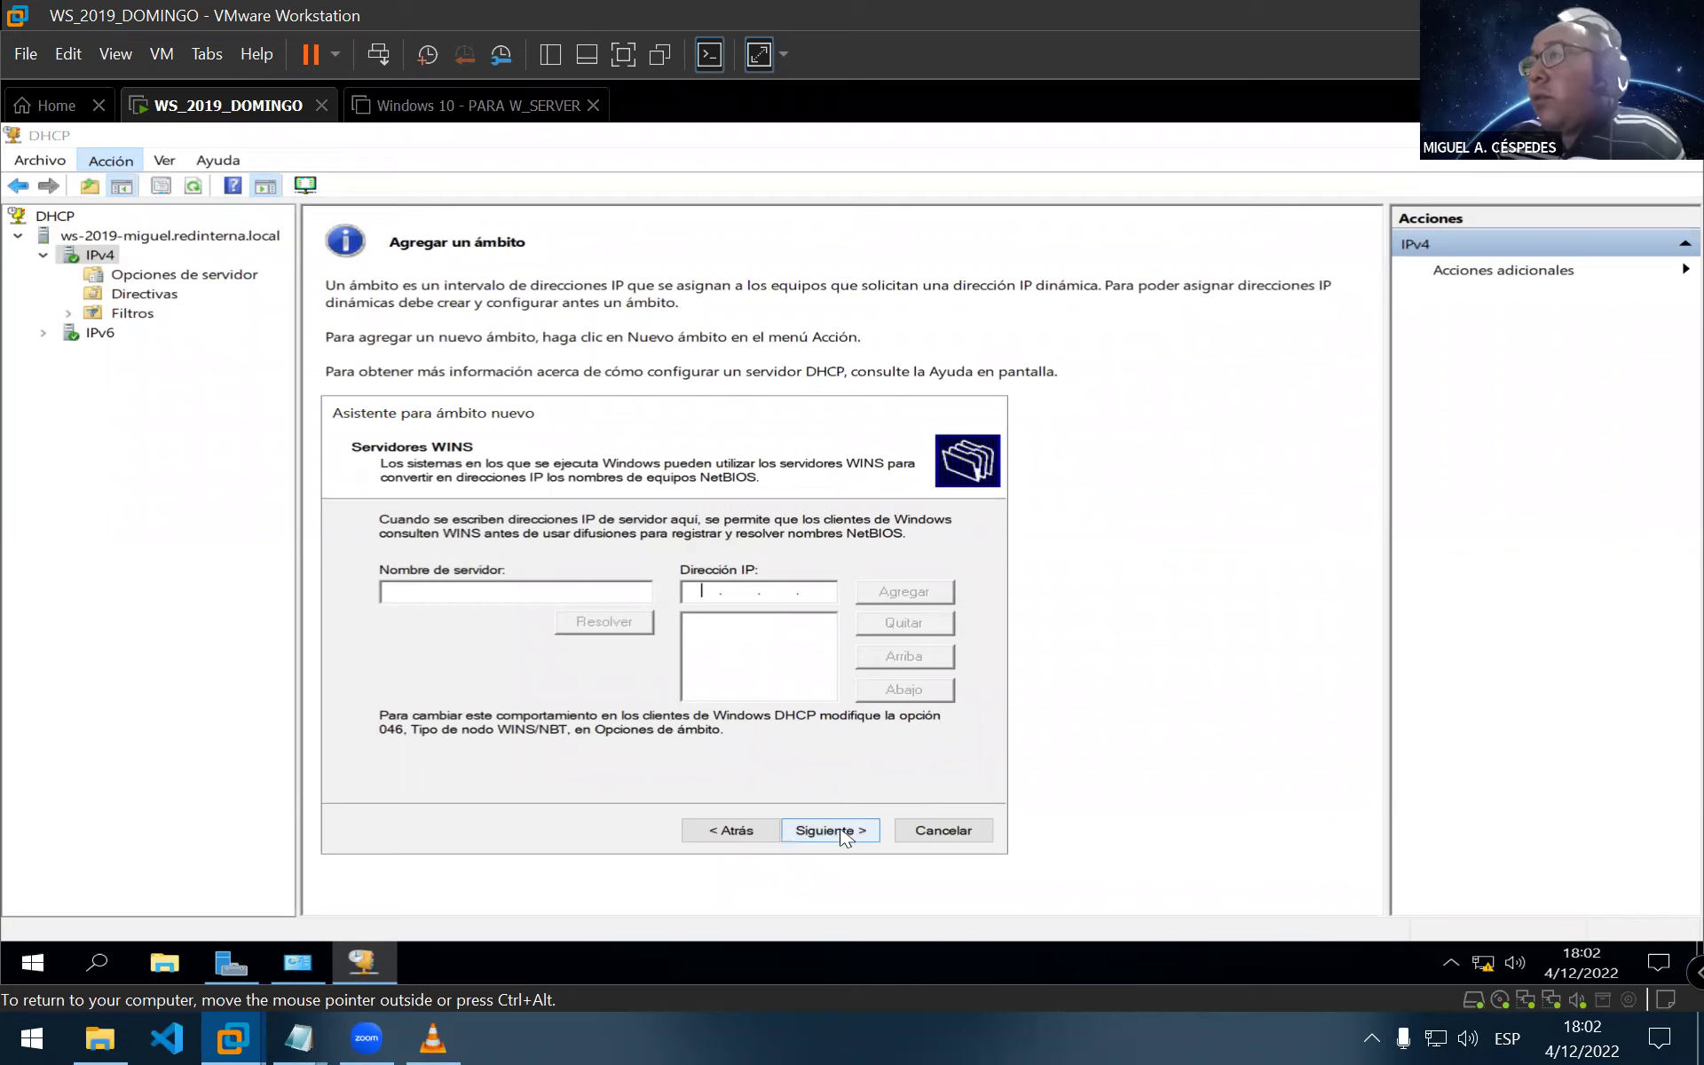
Skip WINS, keep 'Activar este ámbito ahora', and finish the New Scope Wizard
left_click(834, 831)
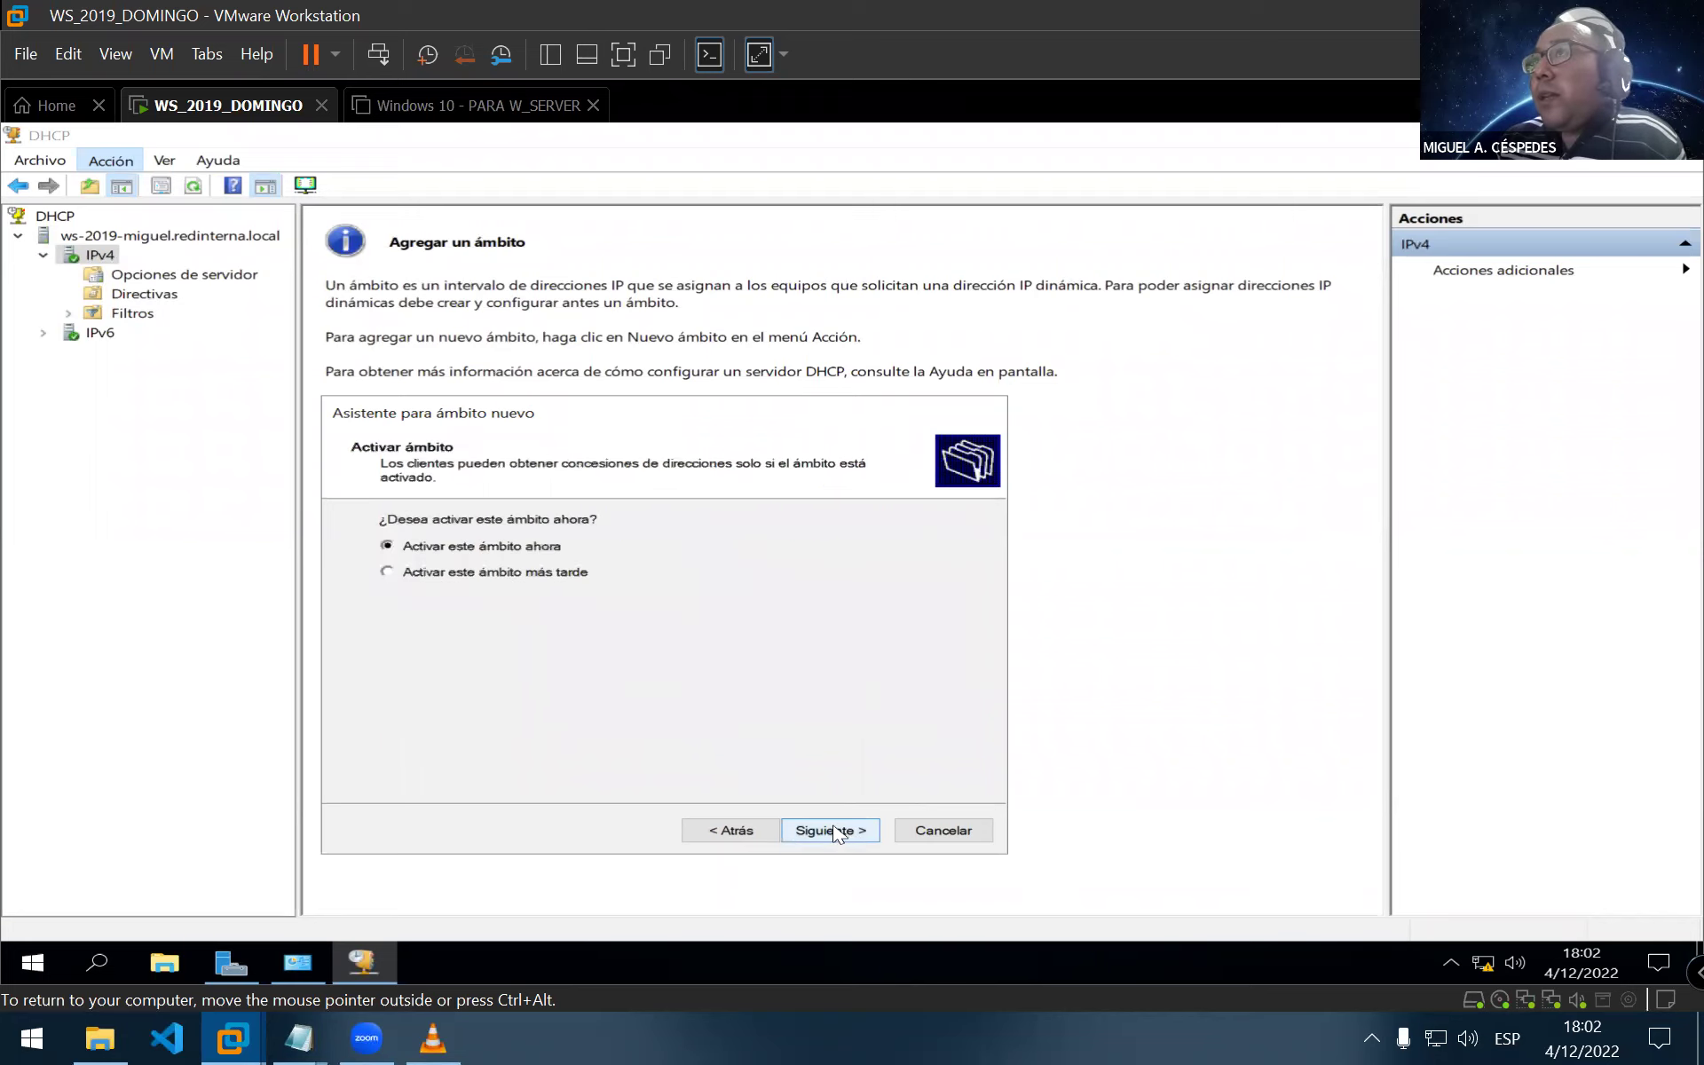
left_click(836, 832)
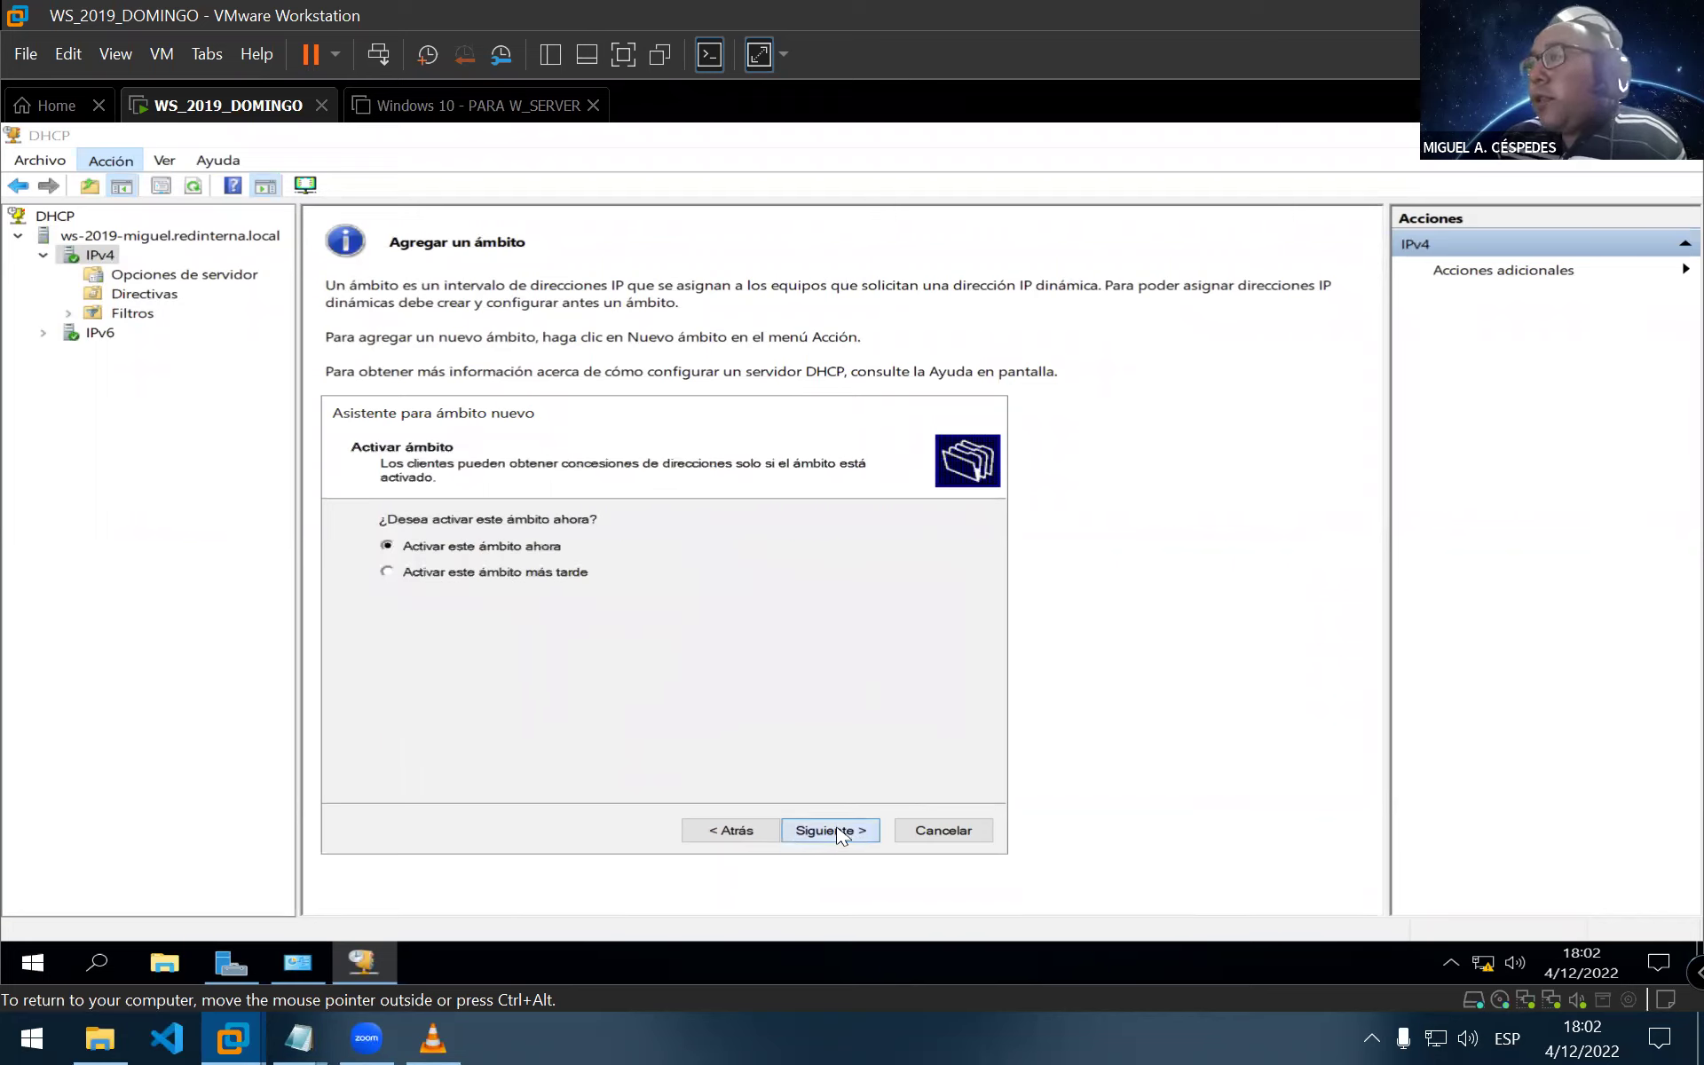
left_click(834, 830)
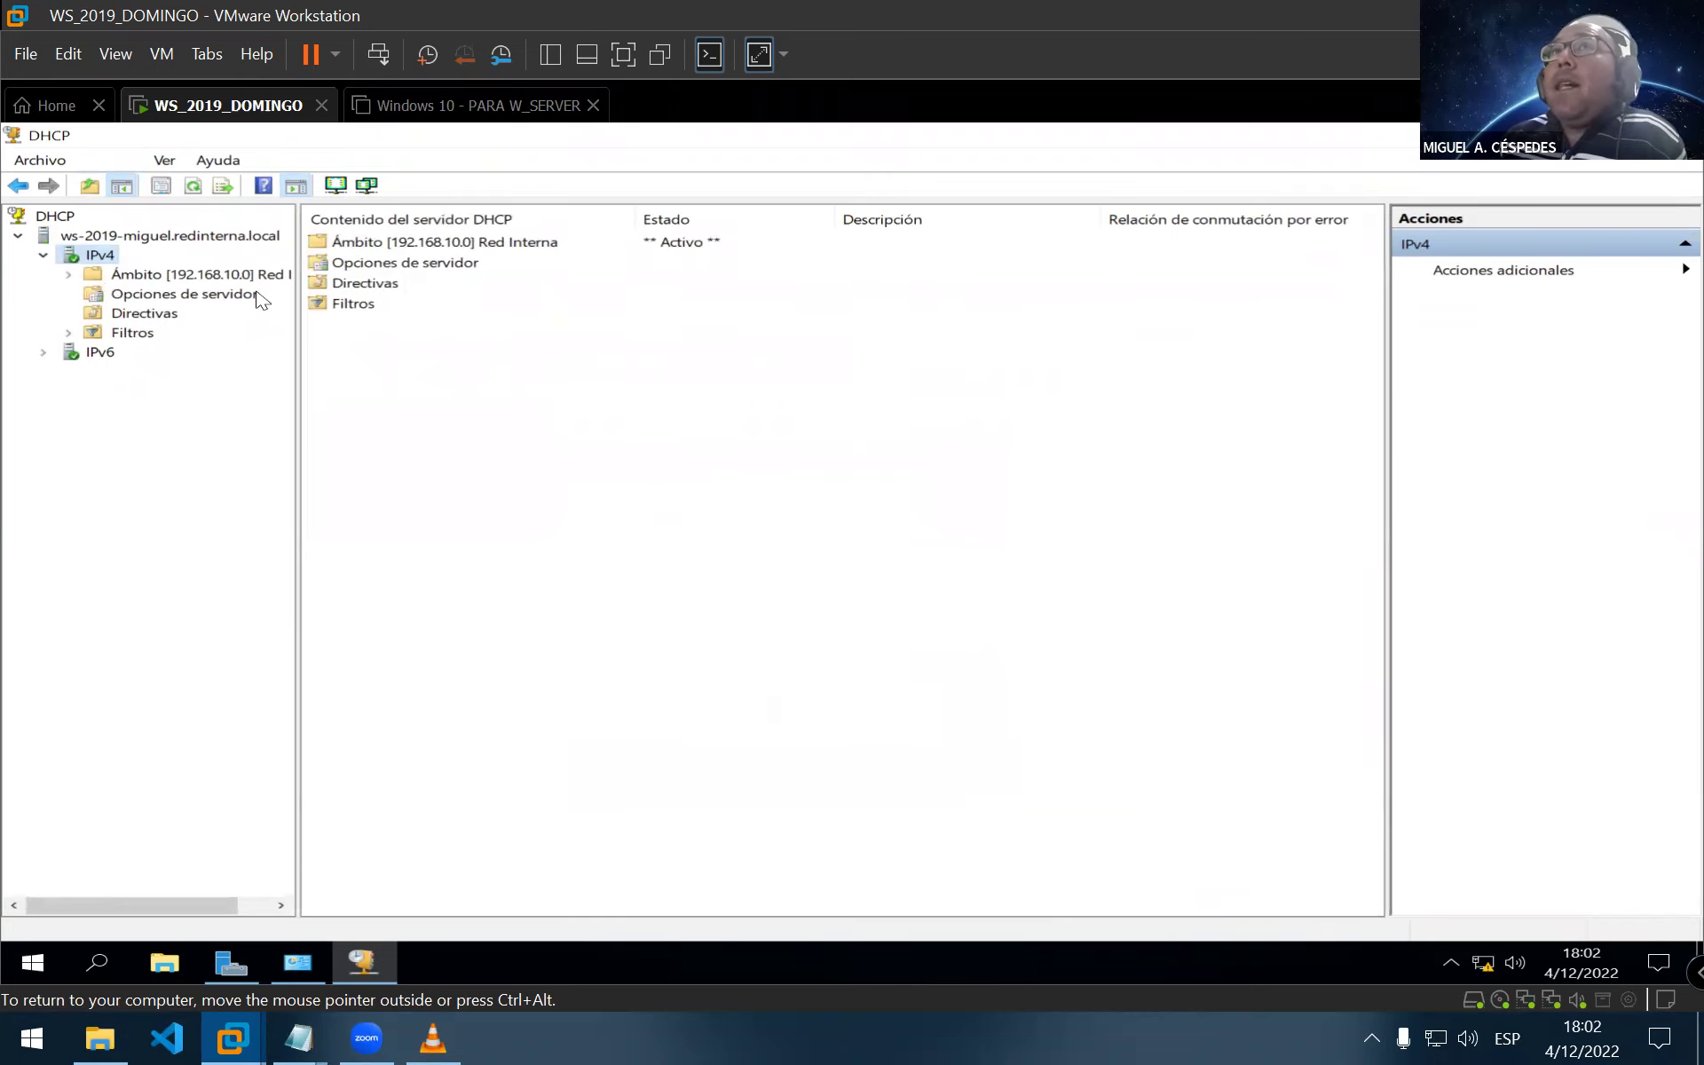
Review server options, address leases, address pool, reservations and scope options, then close the DHCP console
left_click(355, 264)
double_click(413, 266)
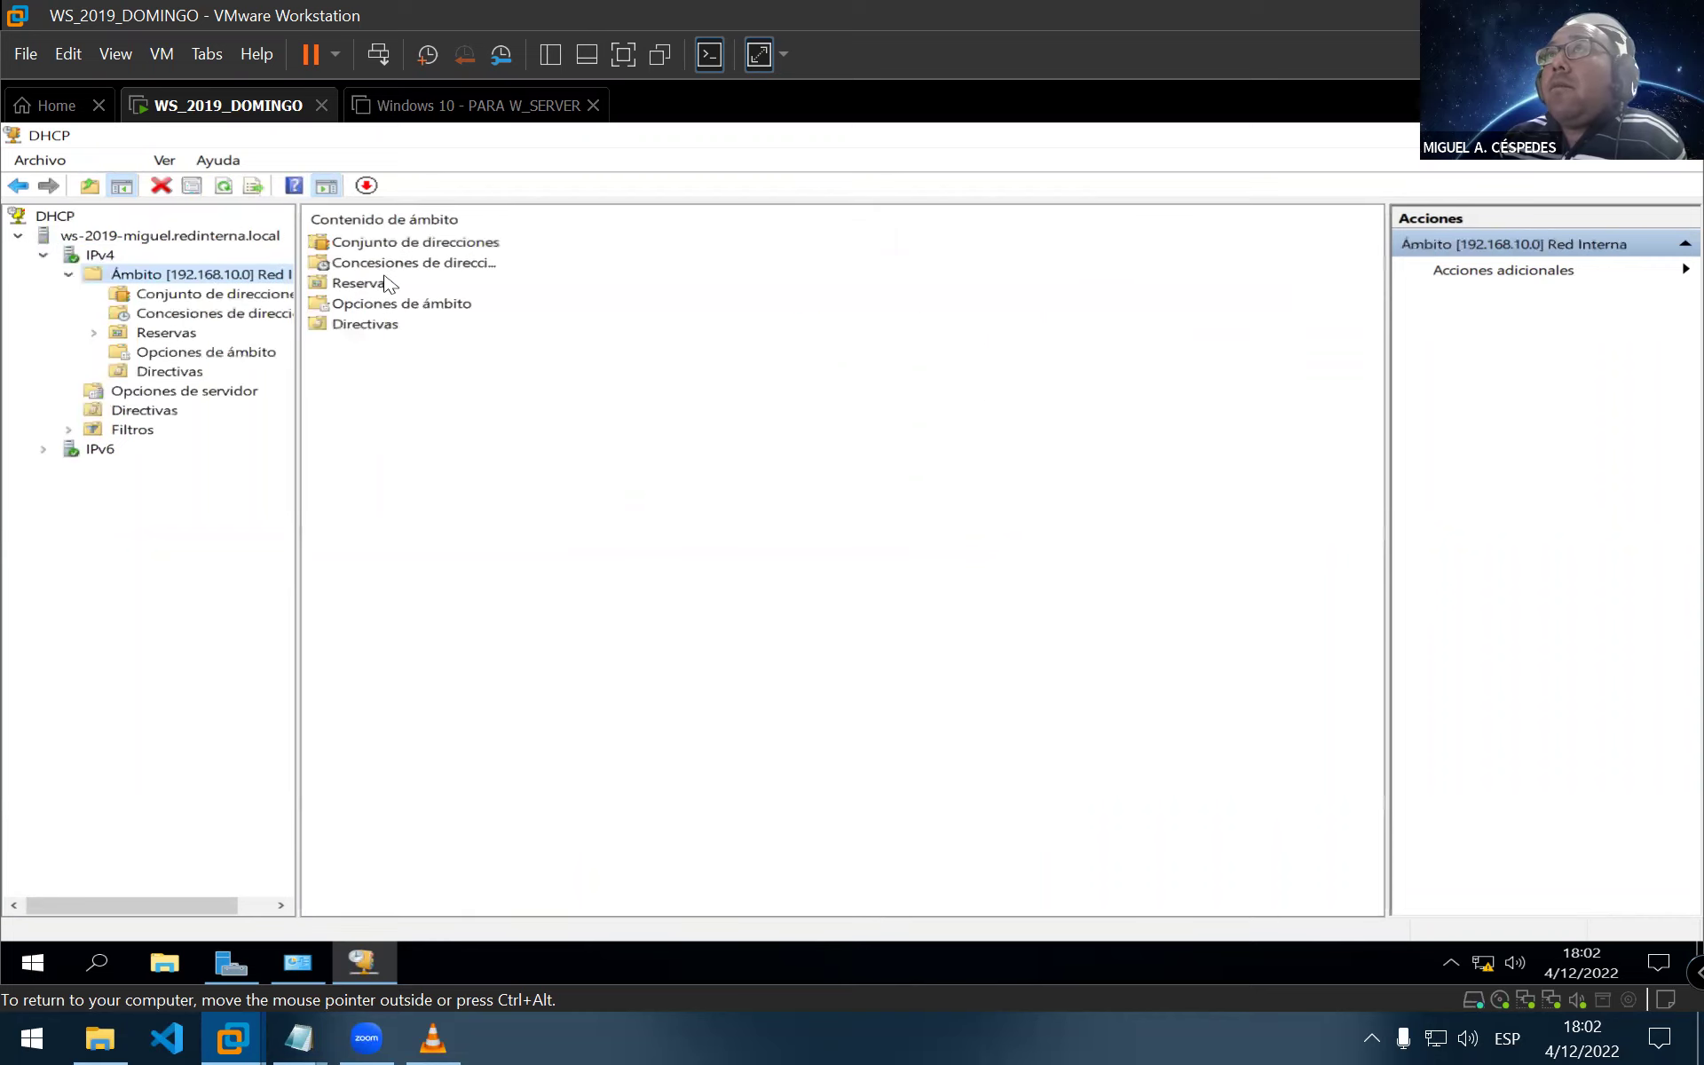
left_click(393, 265)
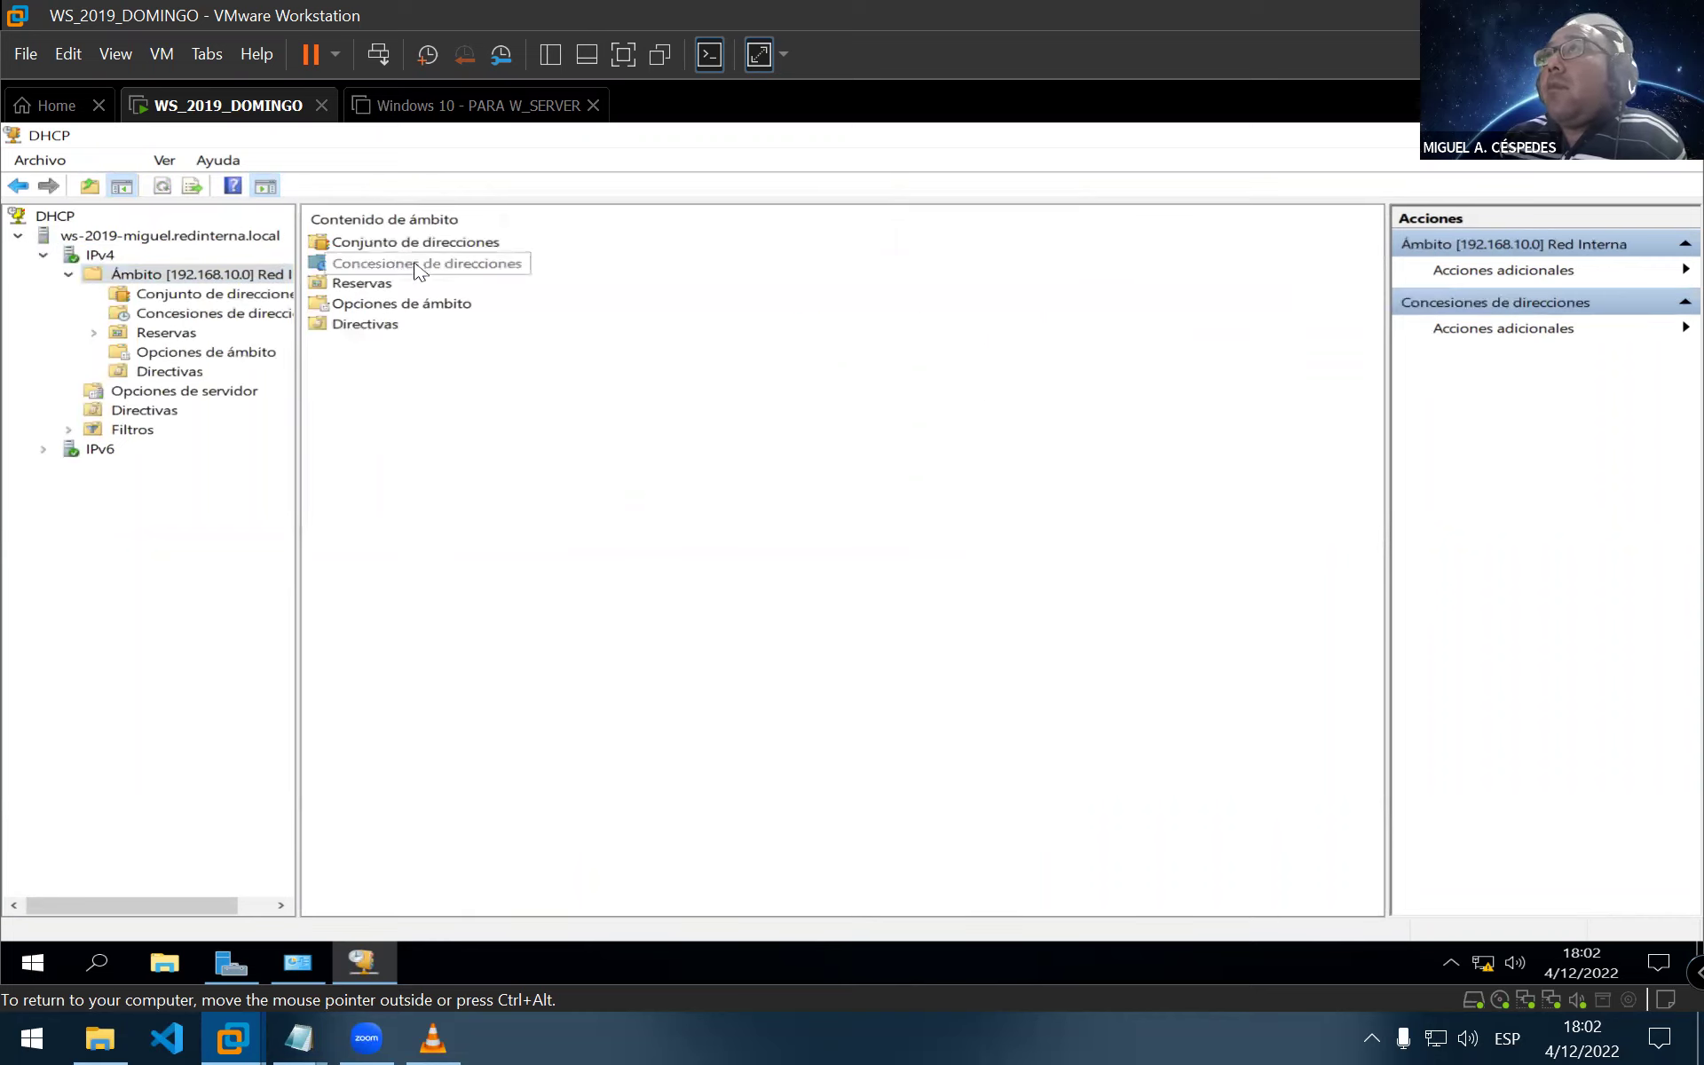
double_click(420, 267)
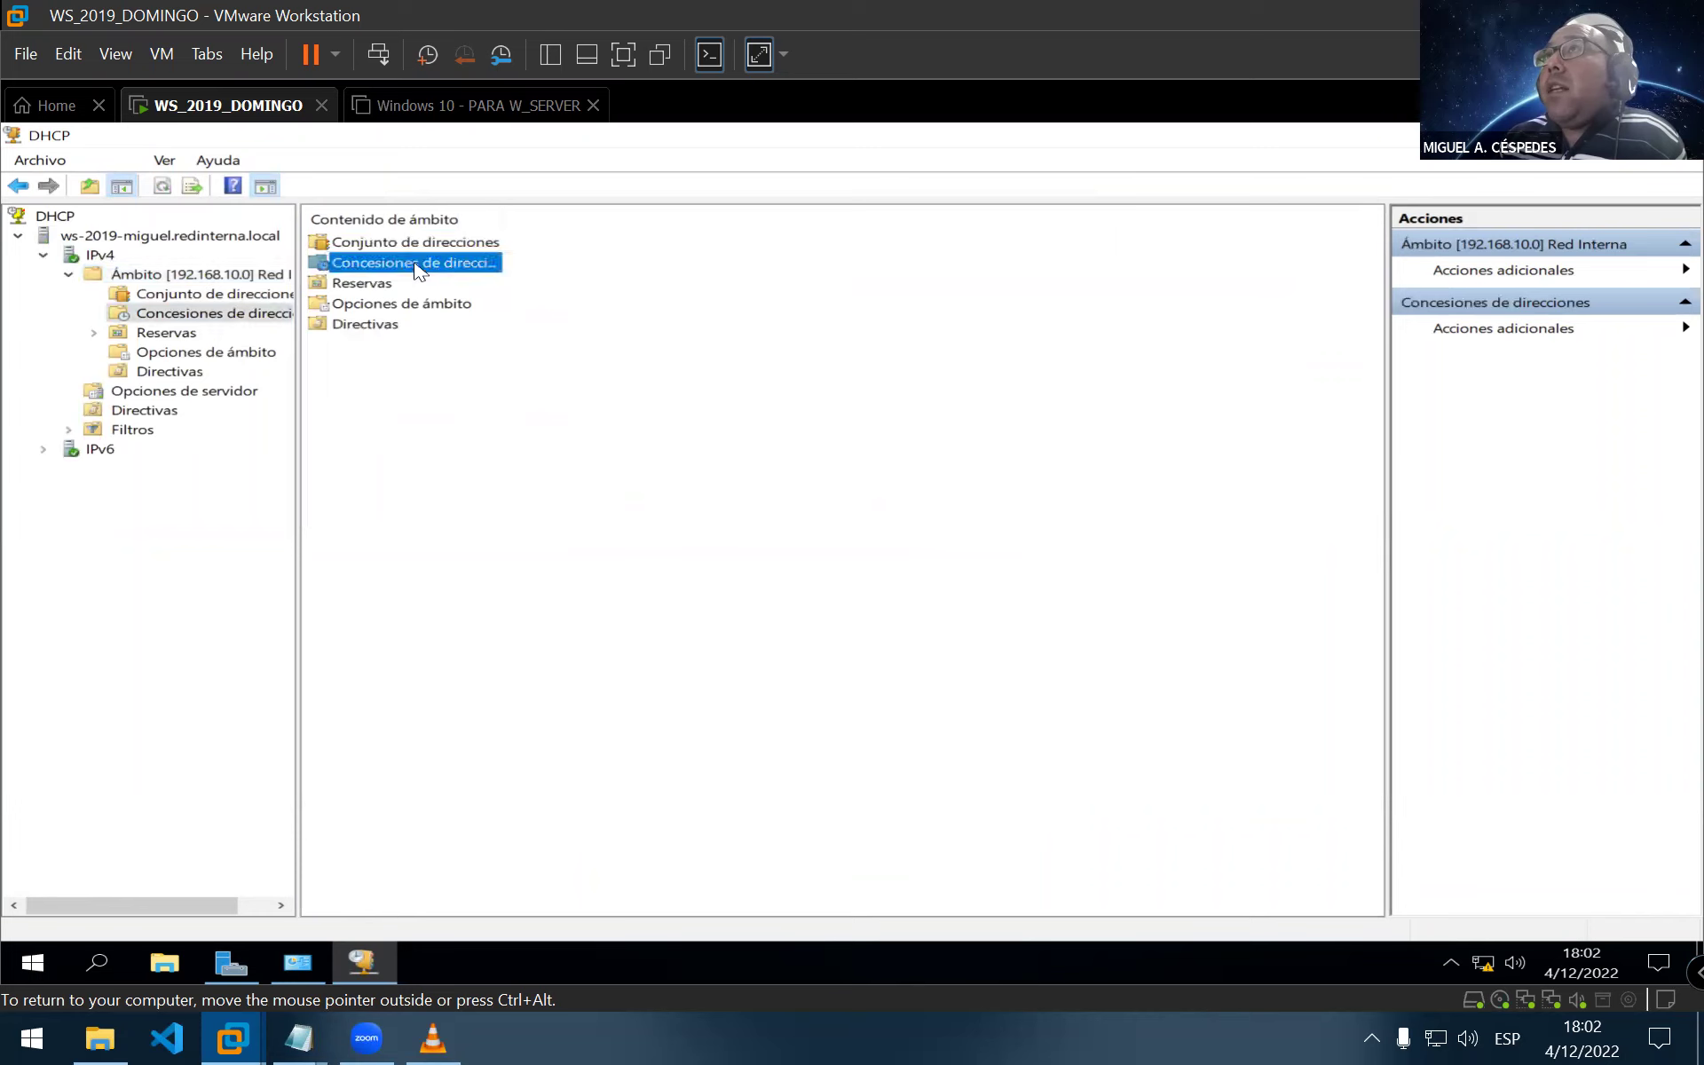
left_click(183, 295)
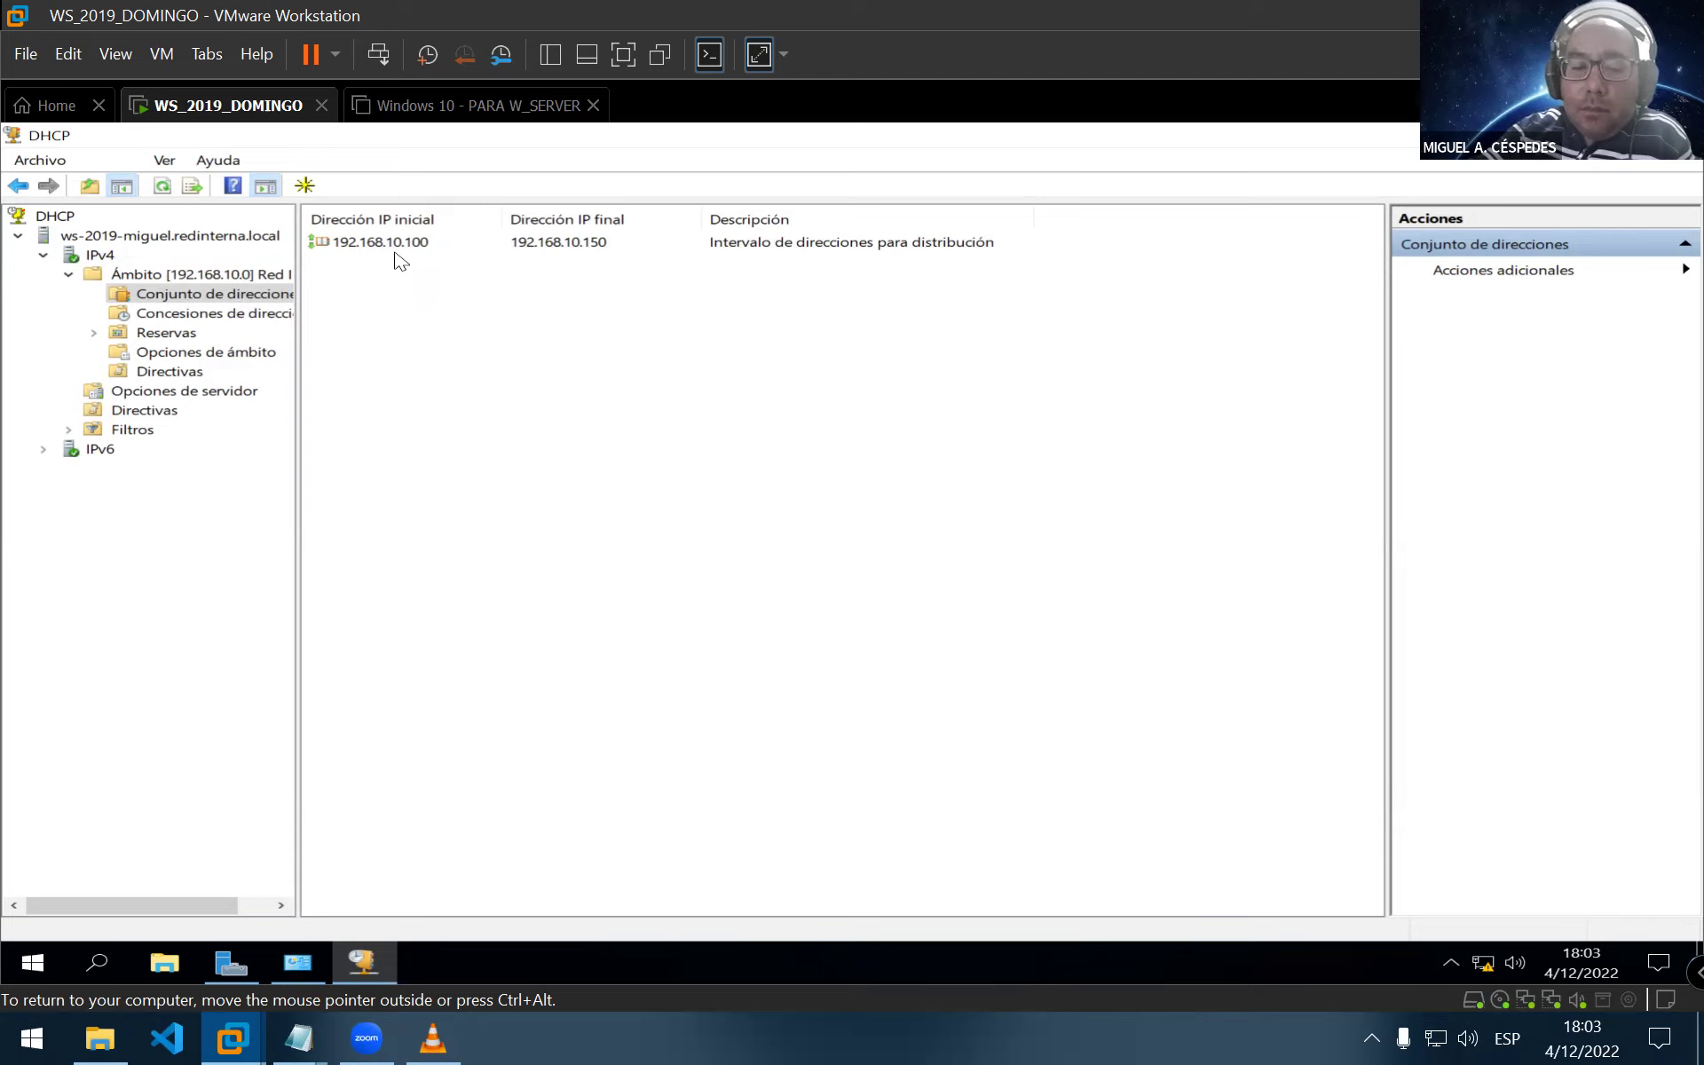
left_click(153, 334)
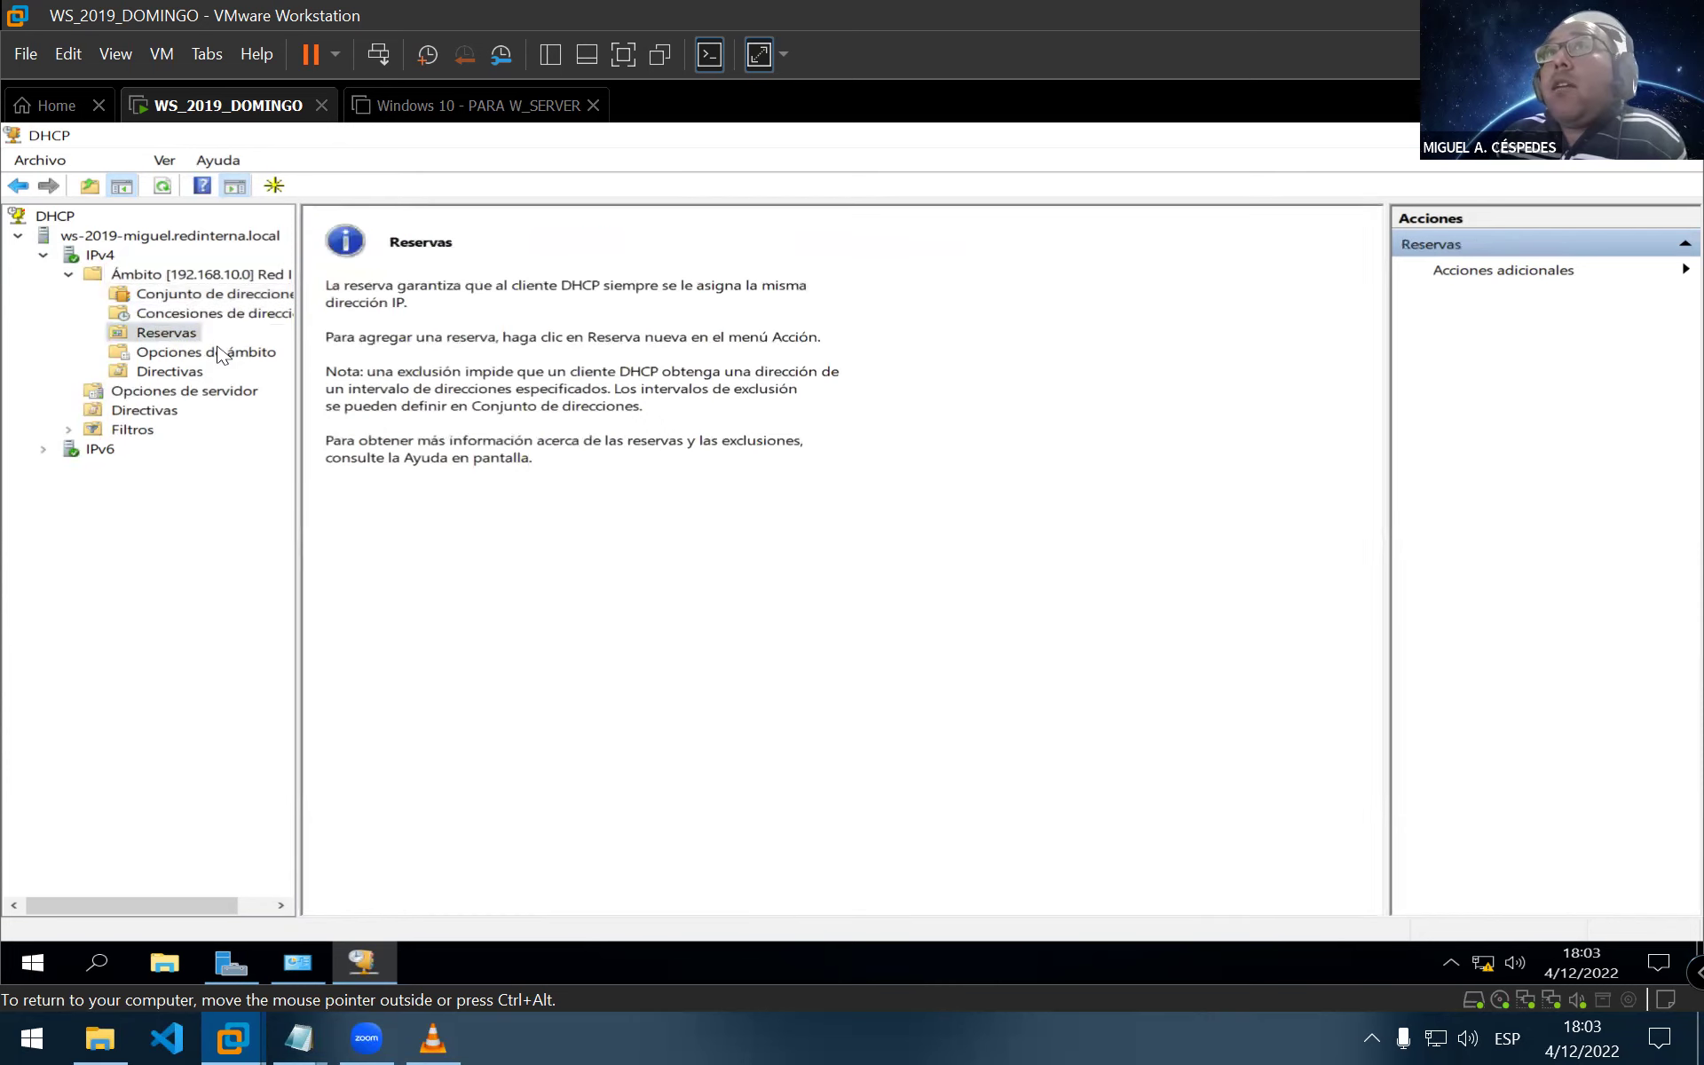
left_click(221, 354)
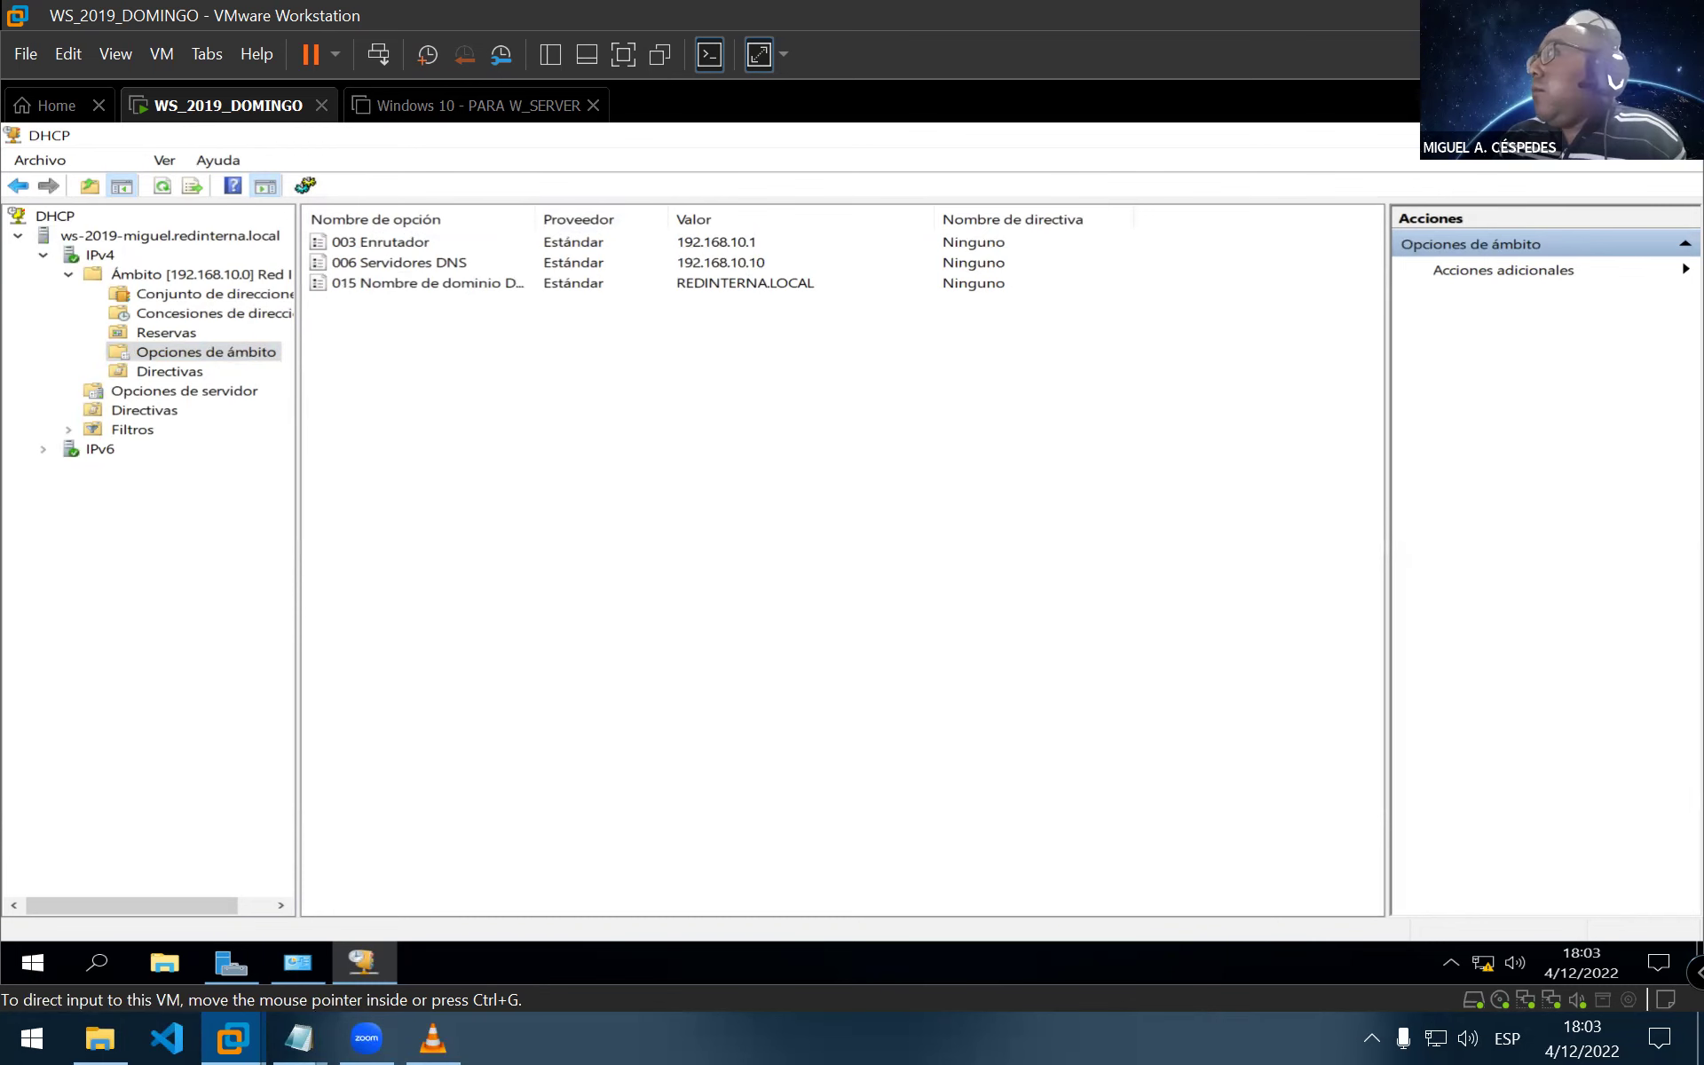
key("alt+F4")
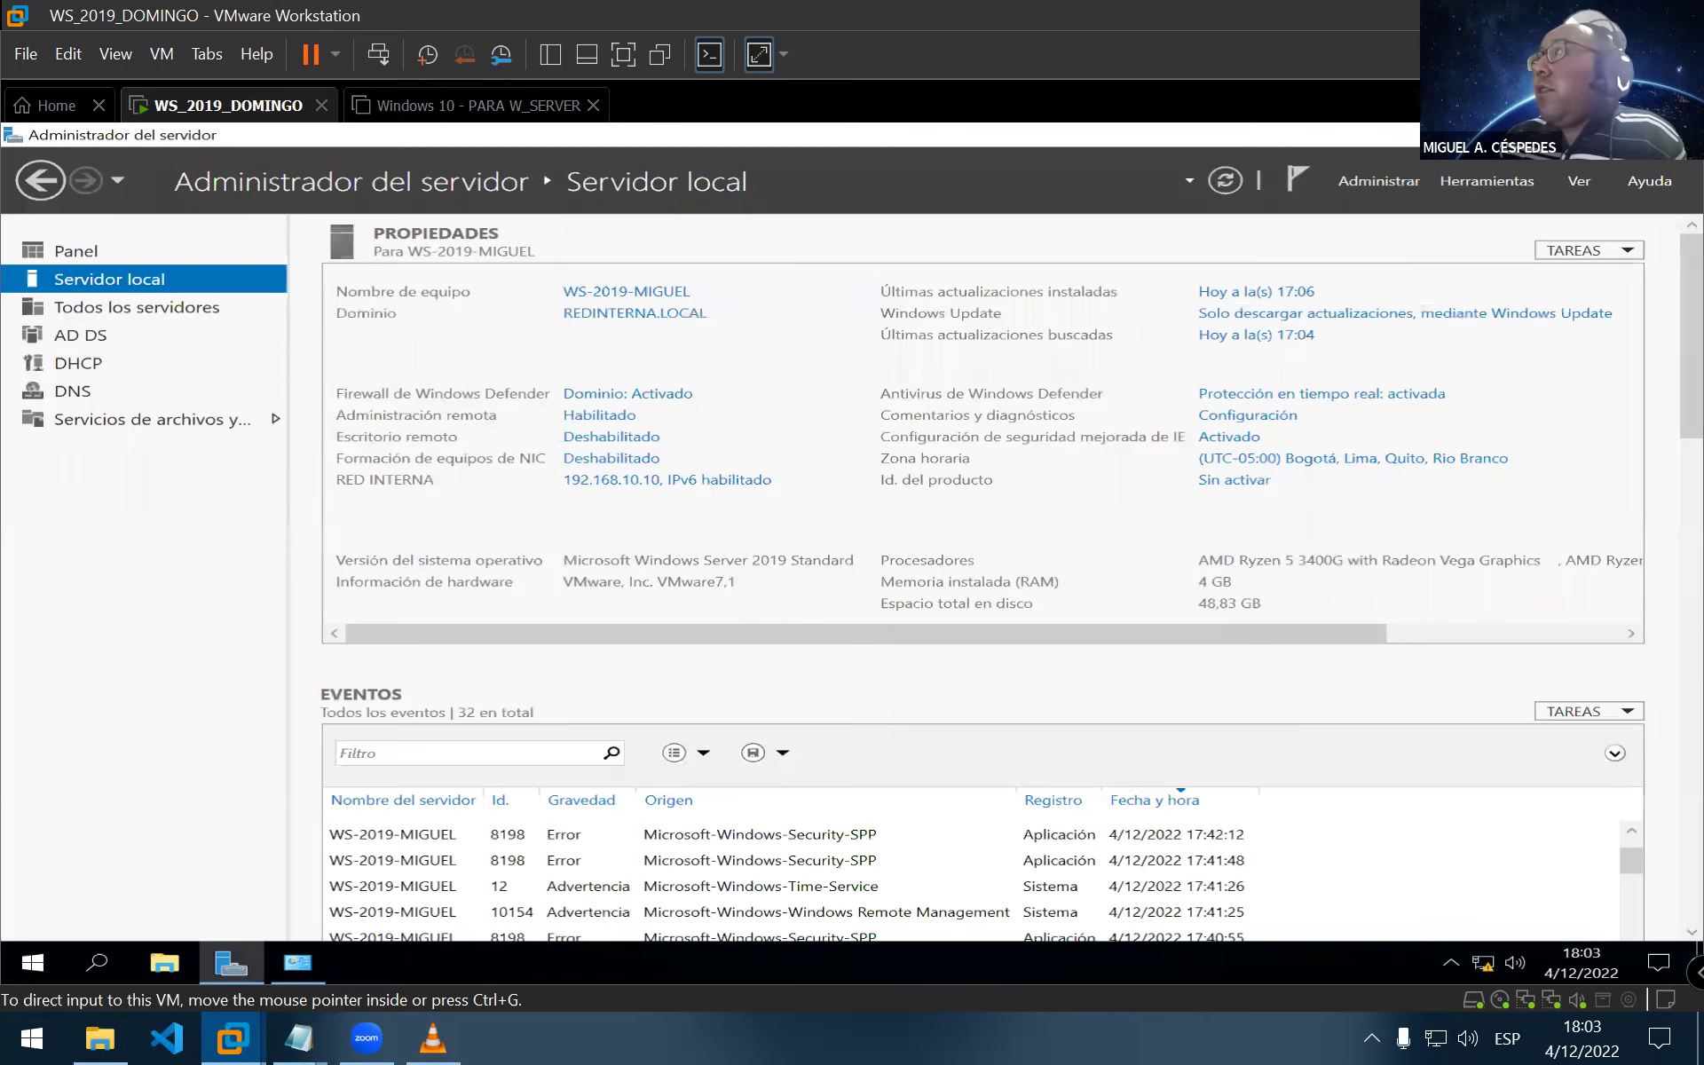
Close Server Manager, confirm the Windows 10 - PARA W_SERVER VM's network adapter is NAT, and accept the settings
key("alt+F4")
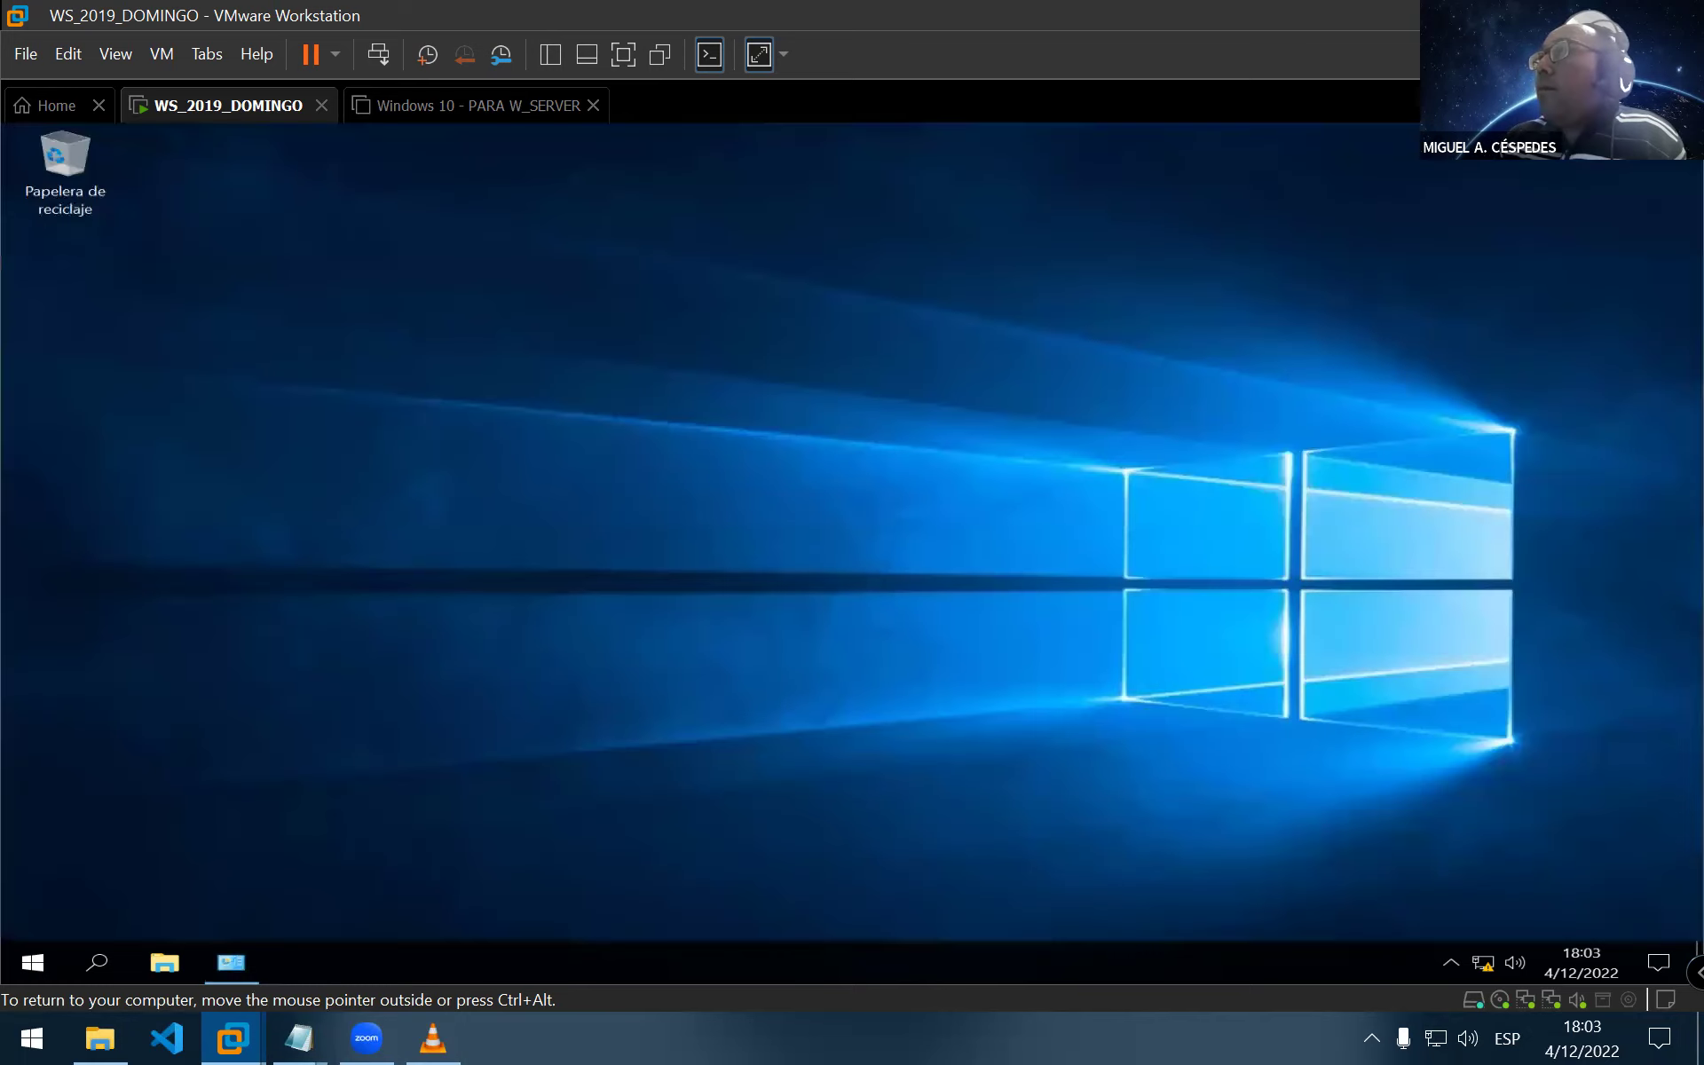
left_click(441, 110)
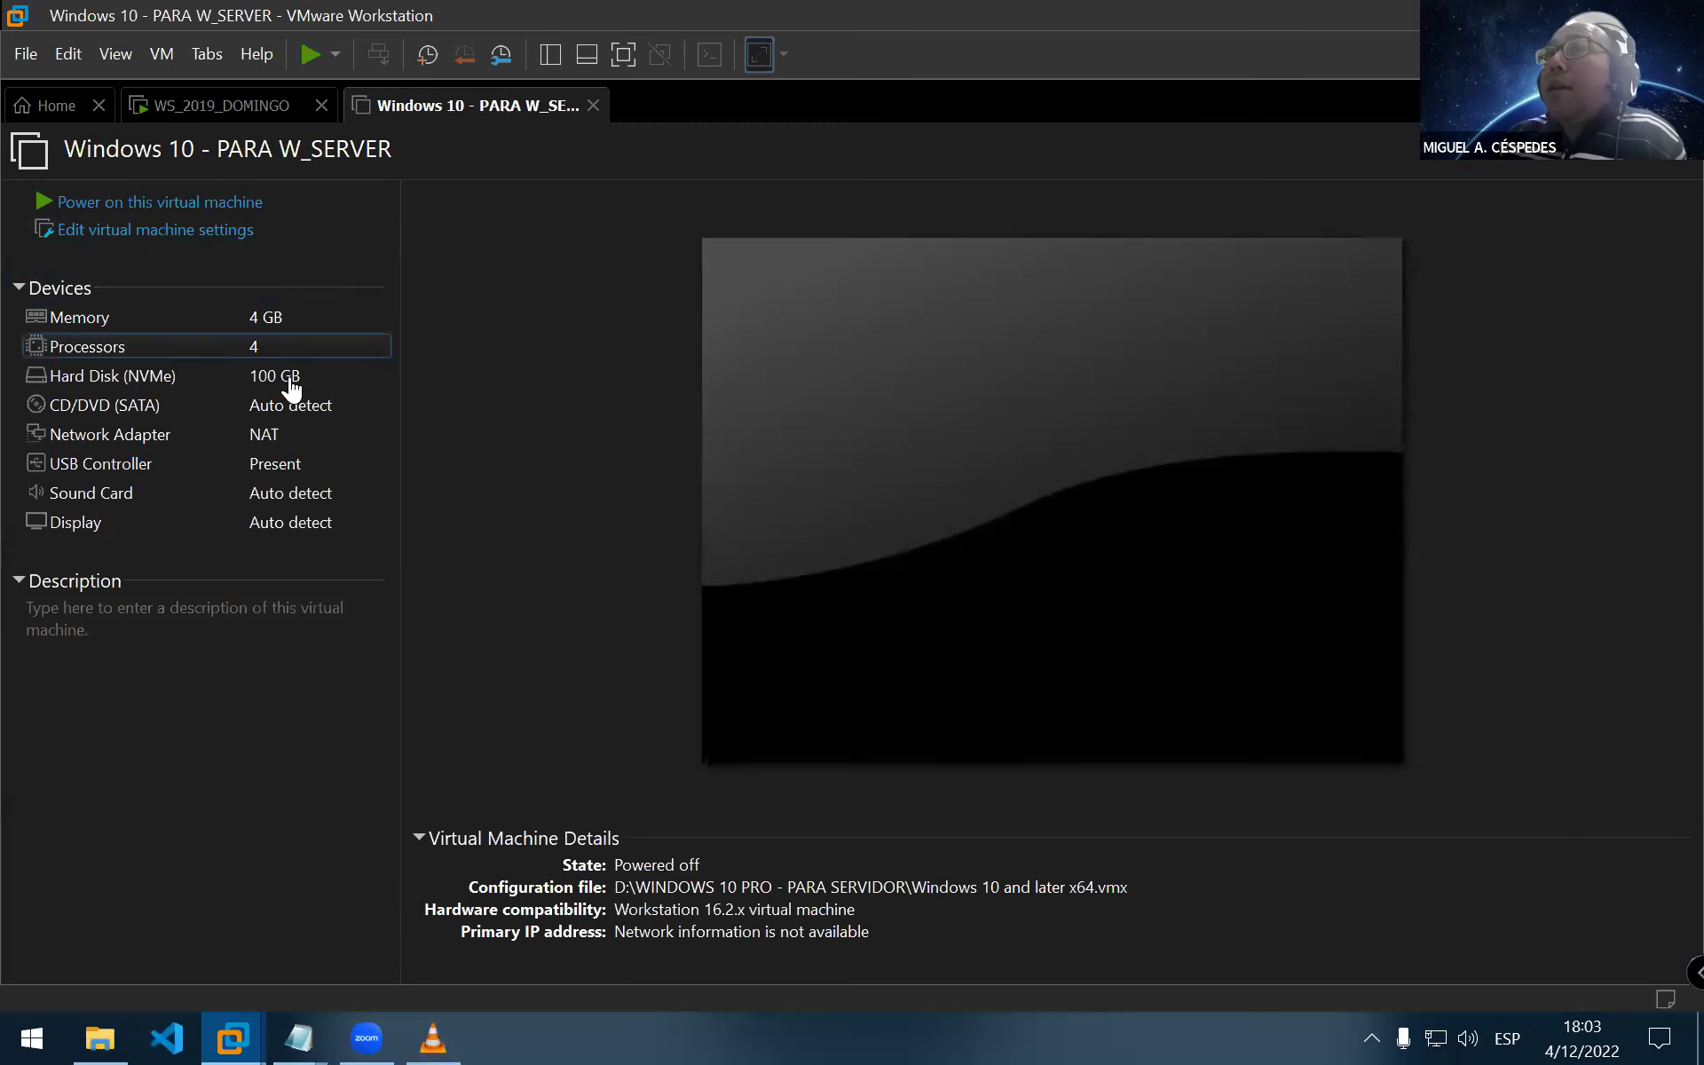
left_click(221, 238)
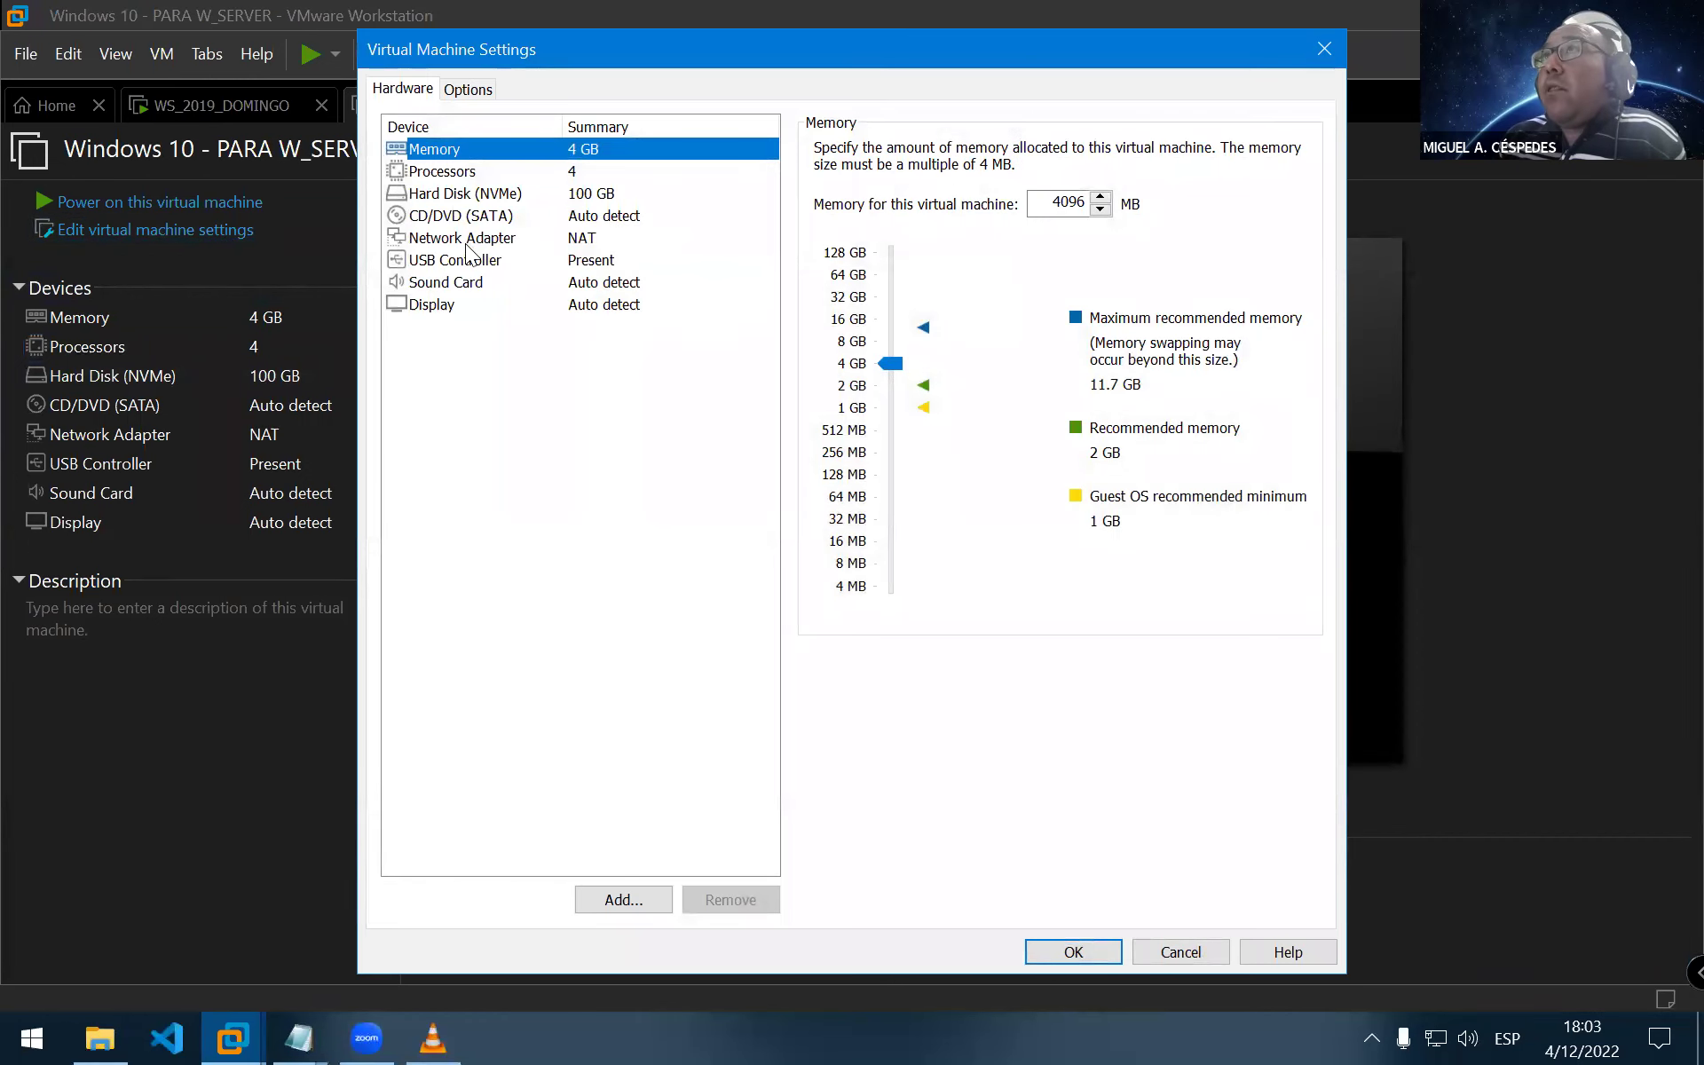
left_click(464, 237)
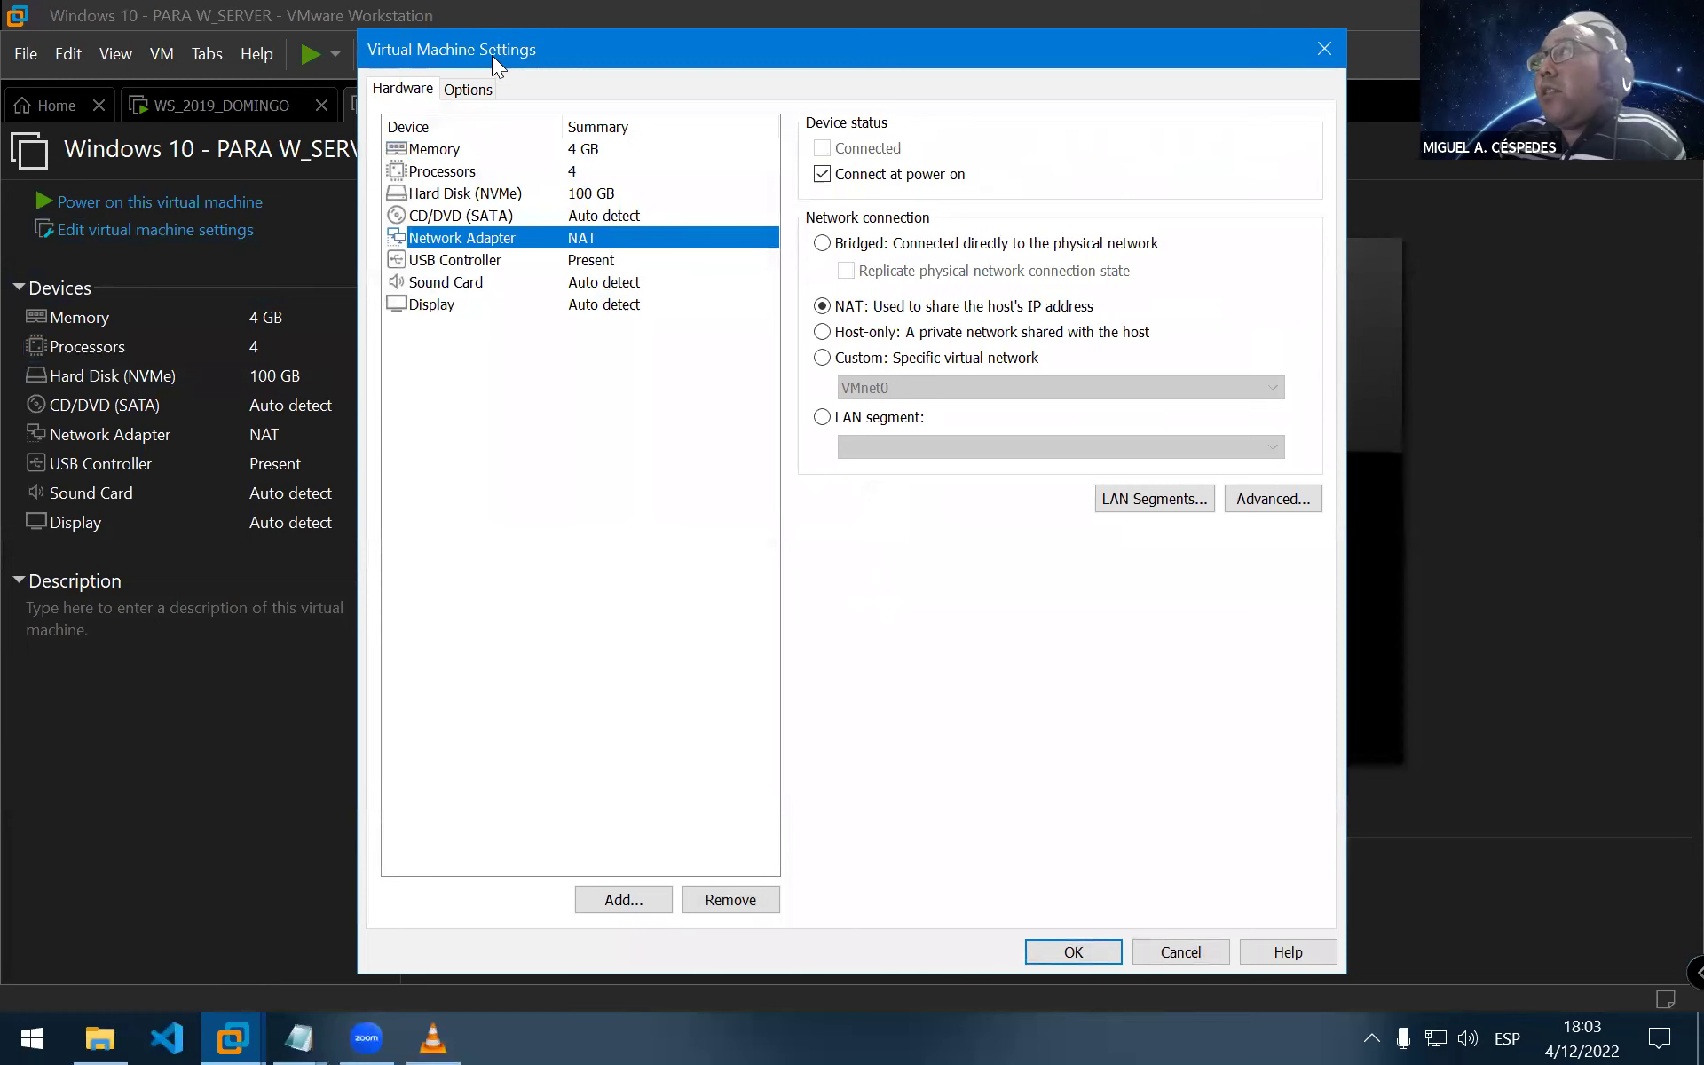
left_click_drag(492, 55, 398, 103)
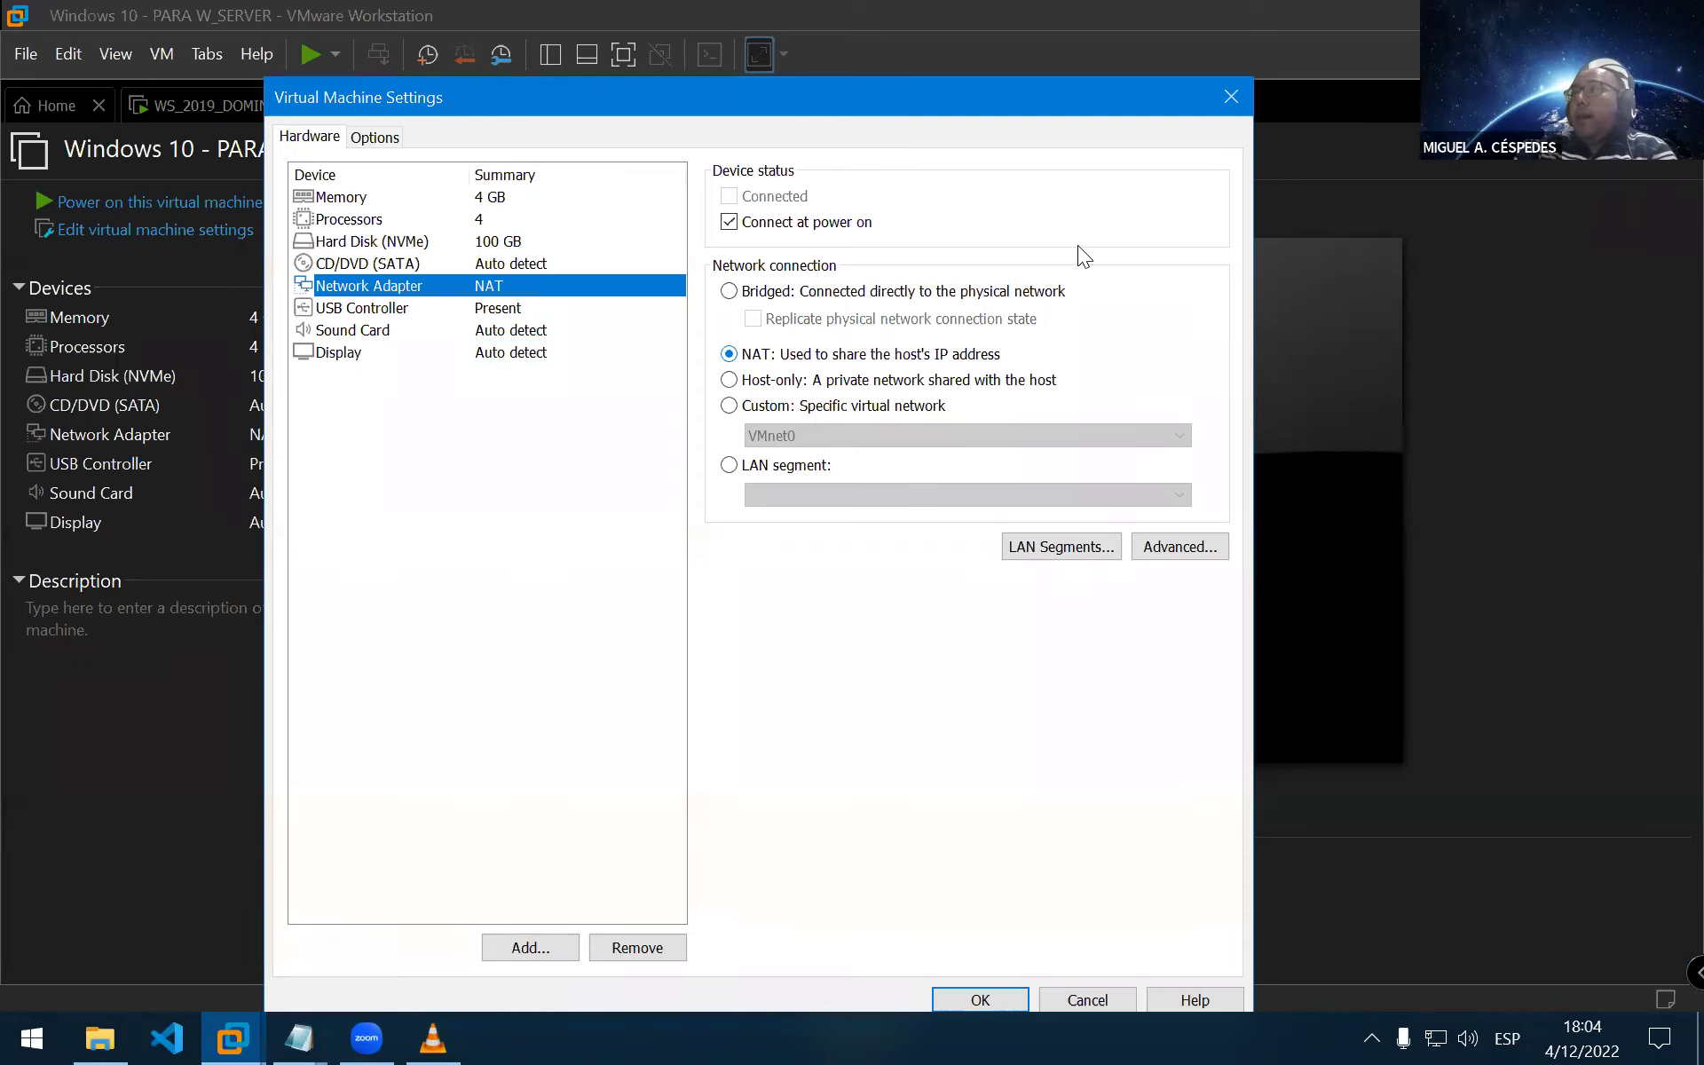
left_click(980, 998)
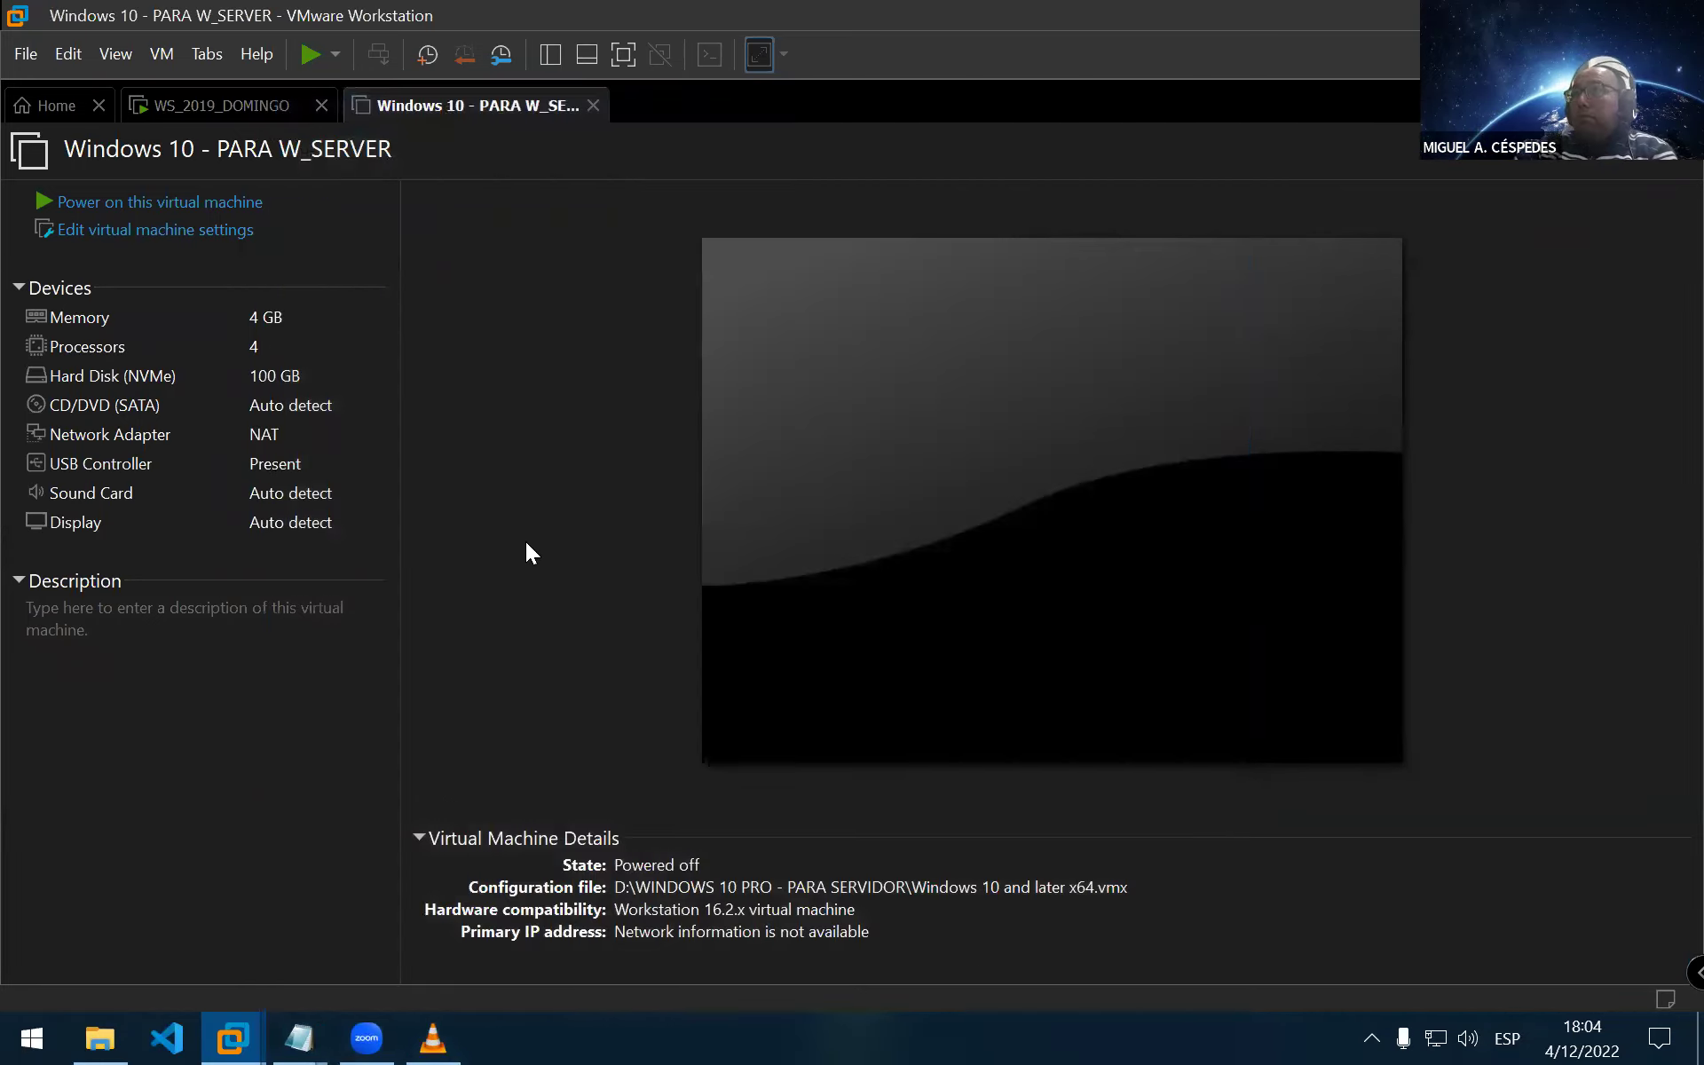
Close the Windows 10 - PARA W_SERVER tab and the server's Conexiones de red window
left_click(595, 109)
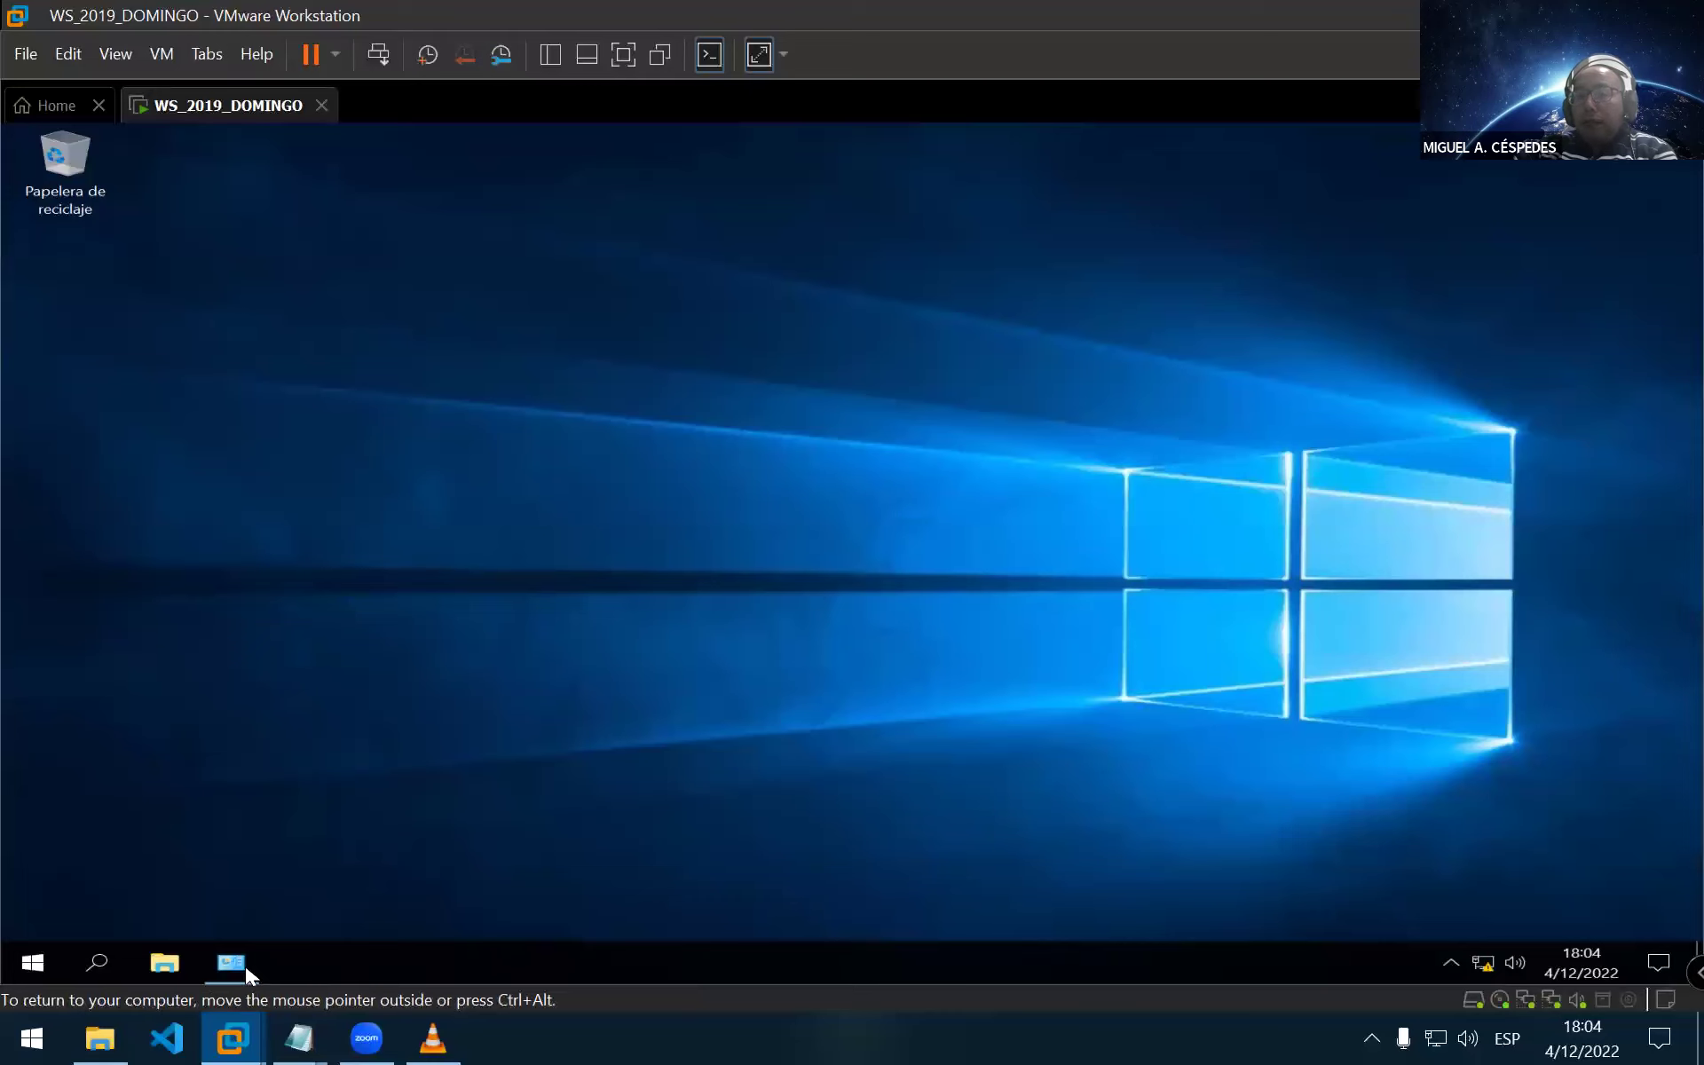
left_click(240, 962)
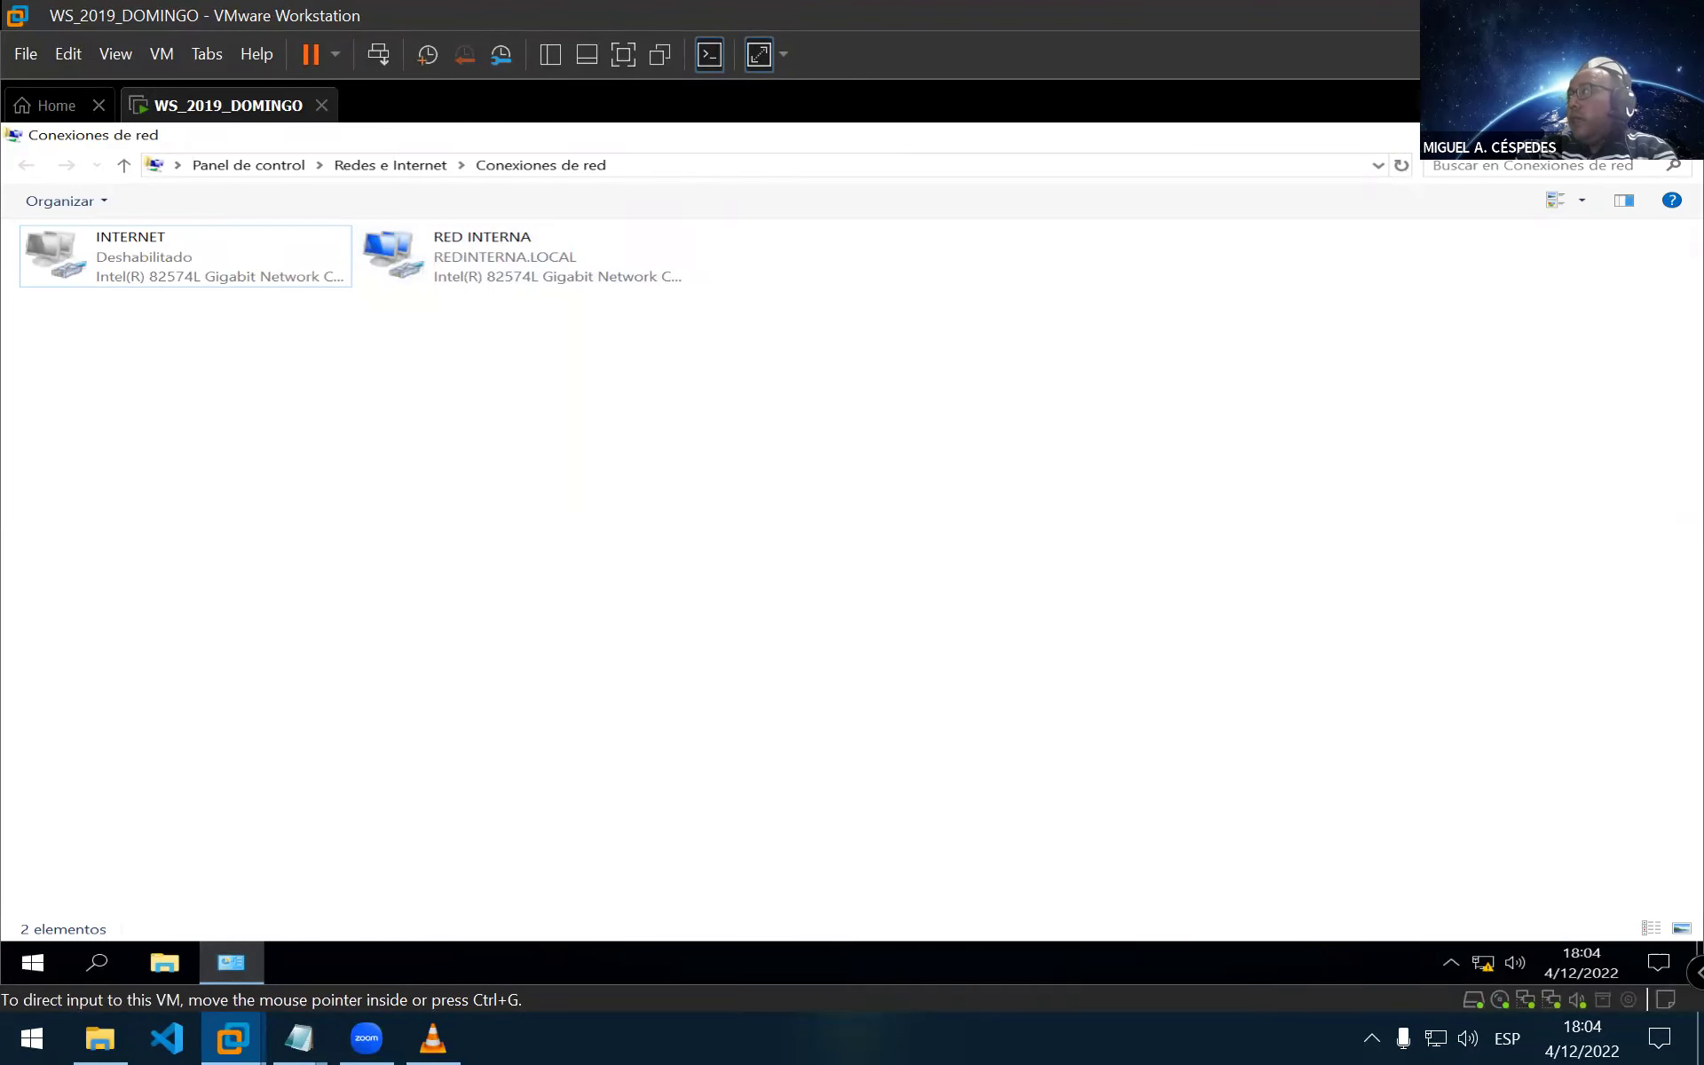
key("alt+F4")
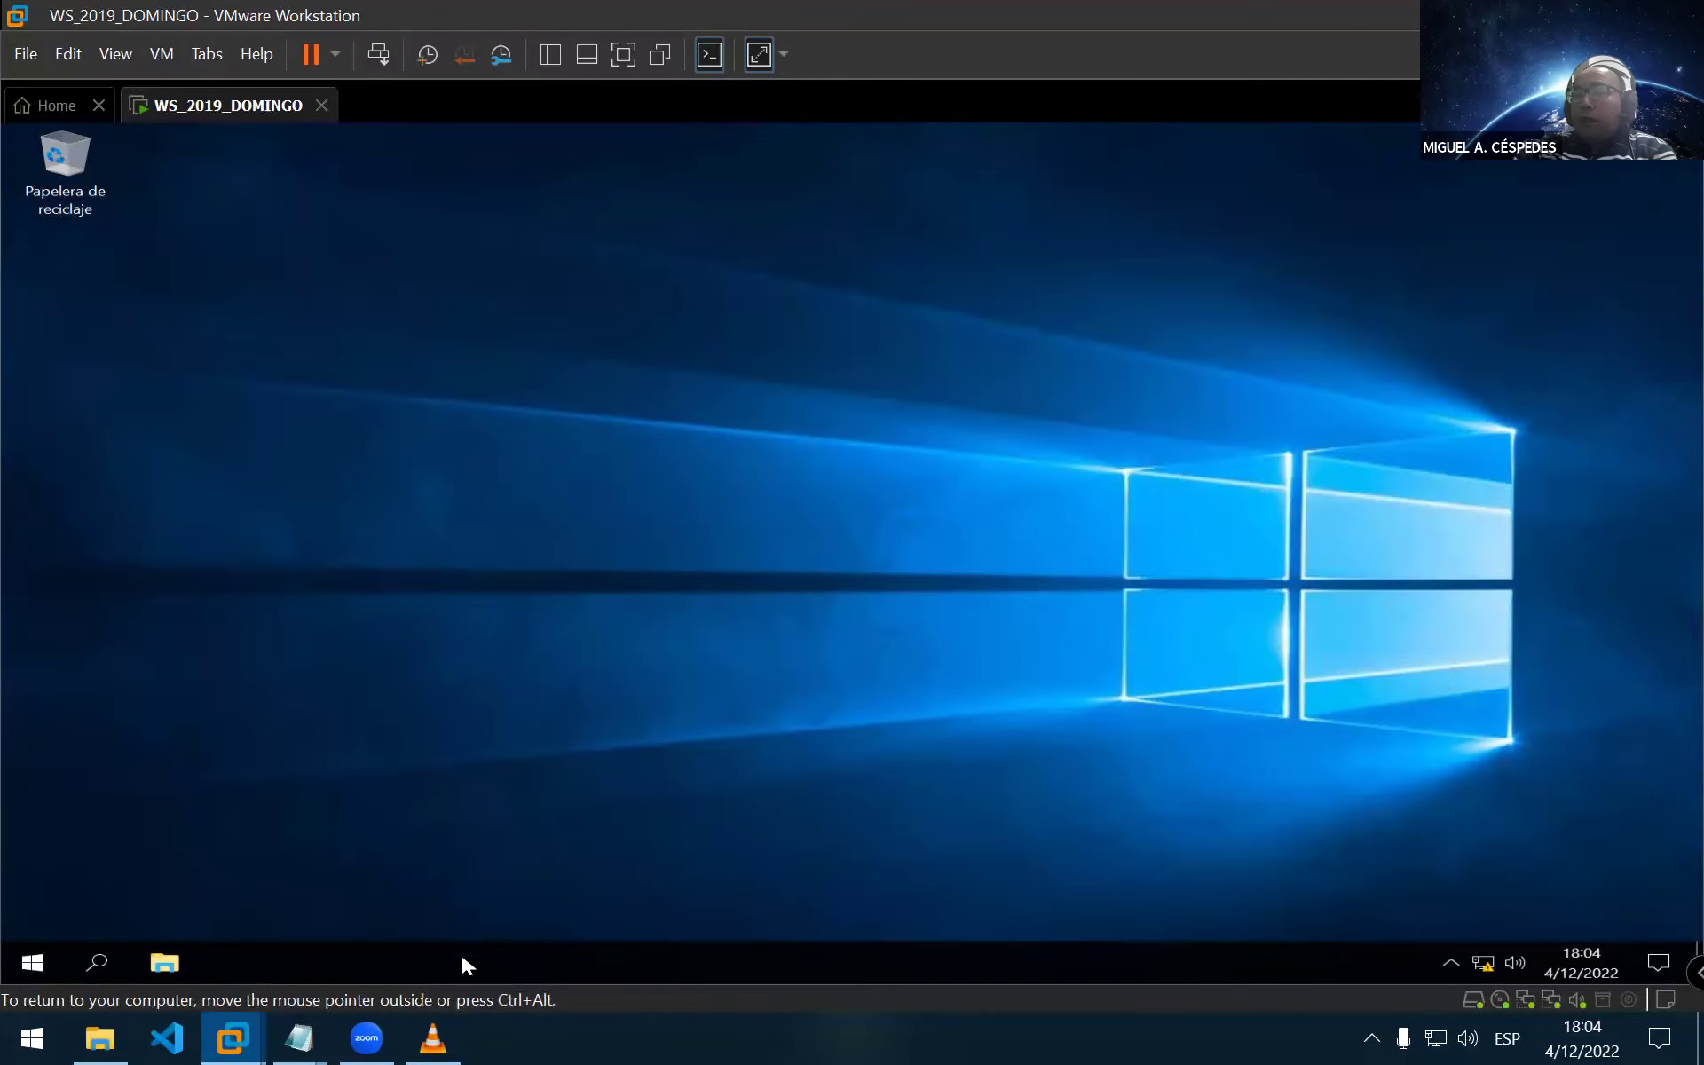
Close the VLC video player and bring the Cuenta_usuarios notes forward
mouse_move(448, 1034)
left_click(426, 967)
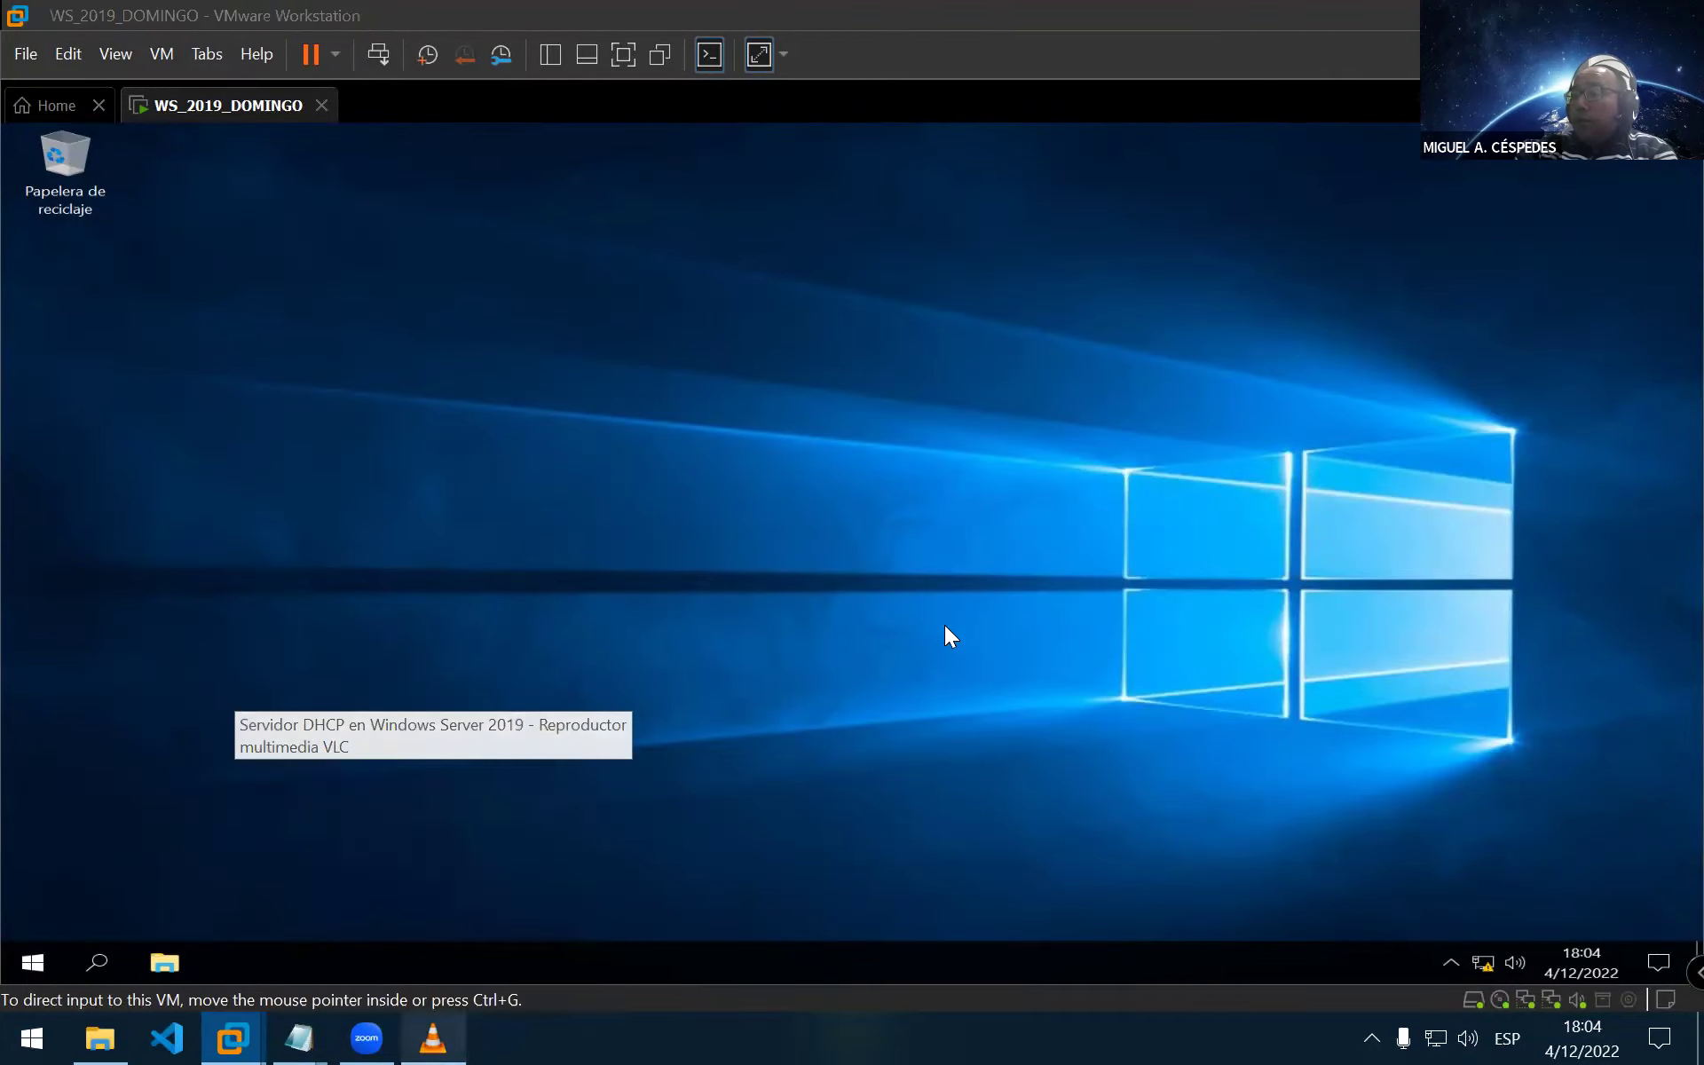
key("alt+F4")
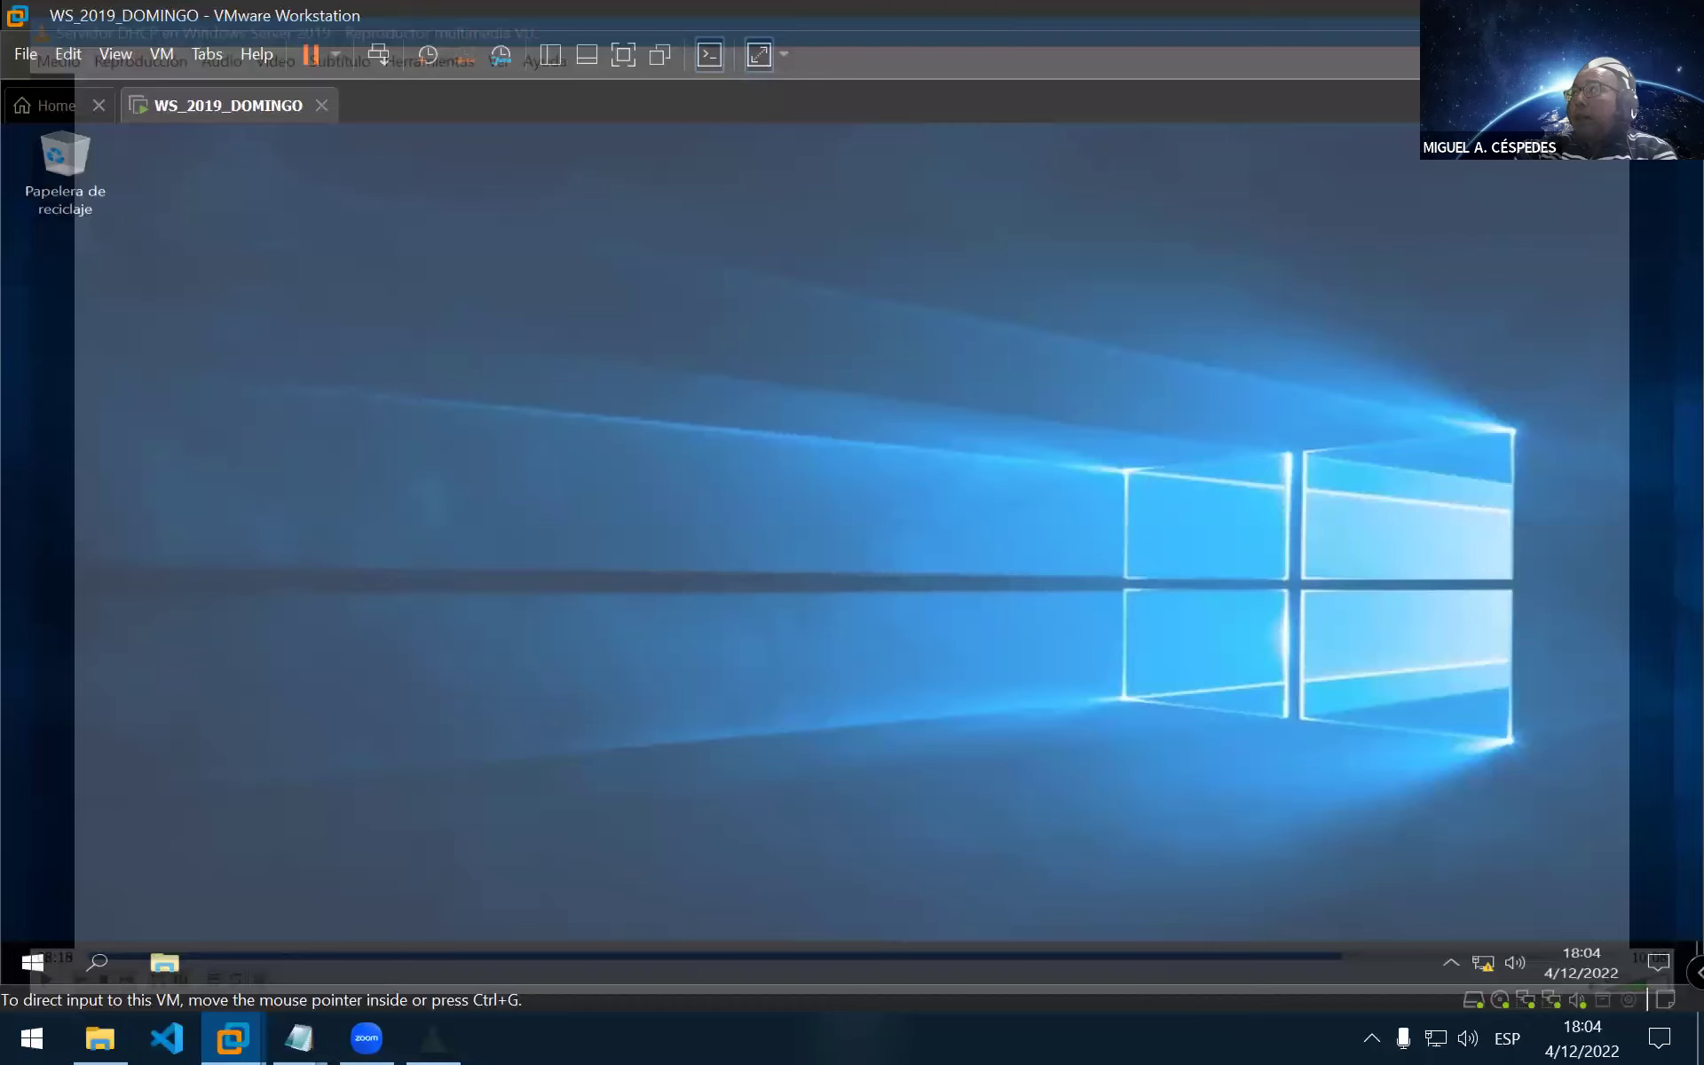
mouse_move(299, 1037)
left_click(383, 966)
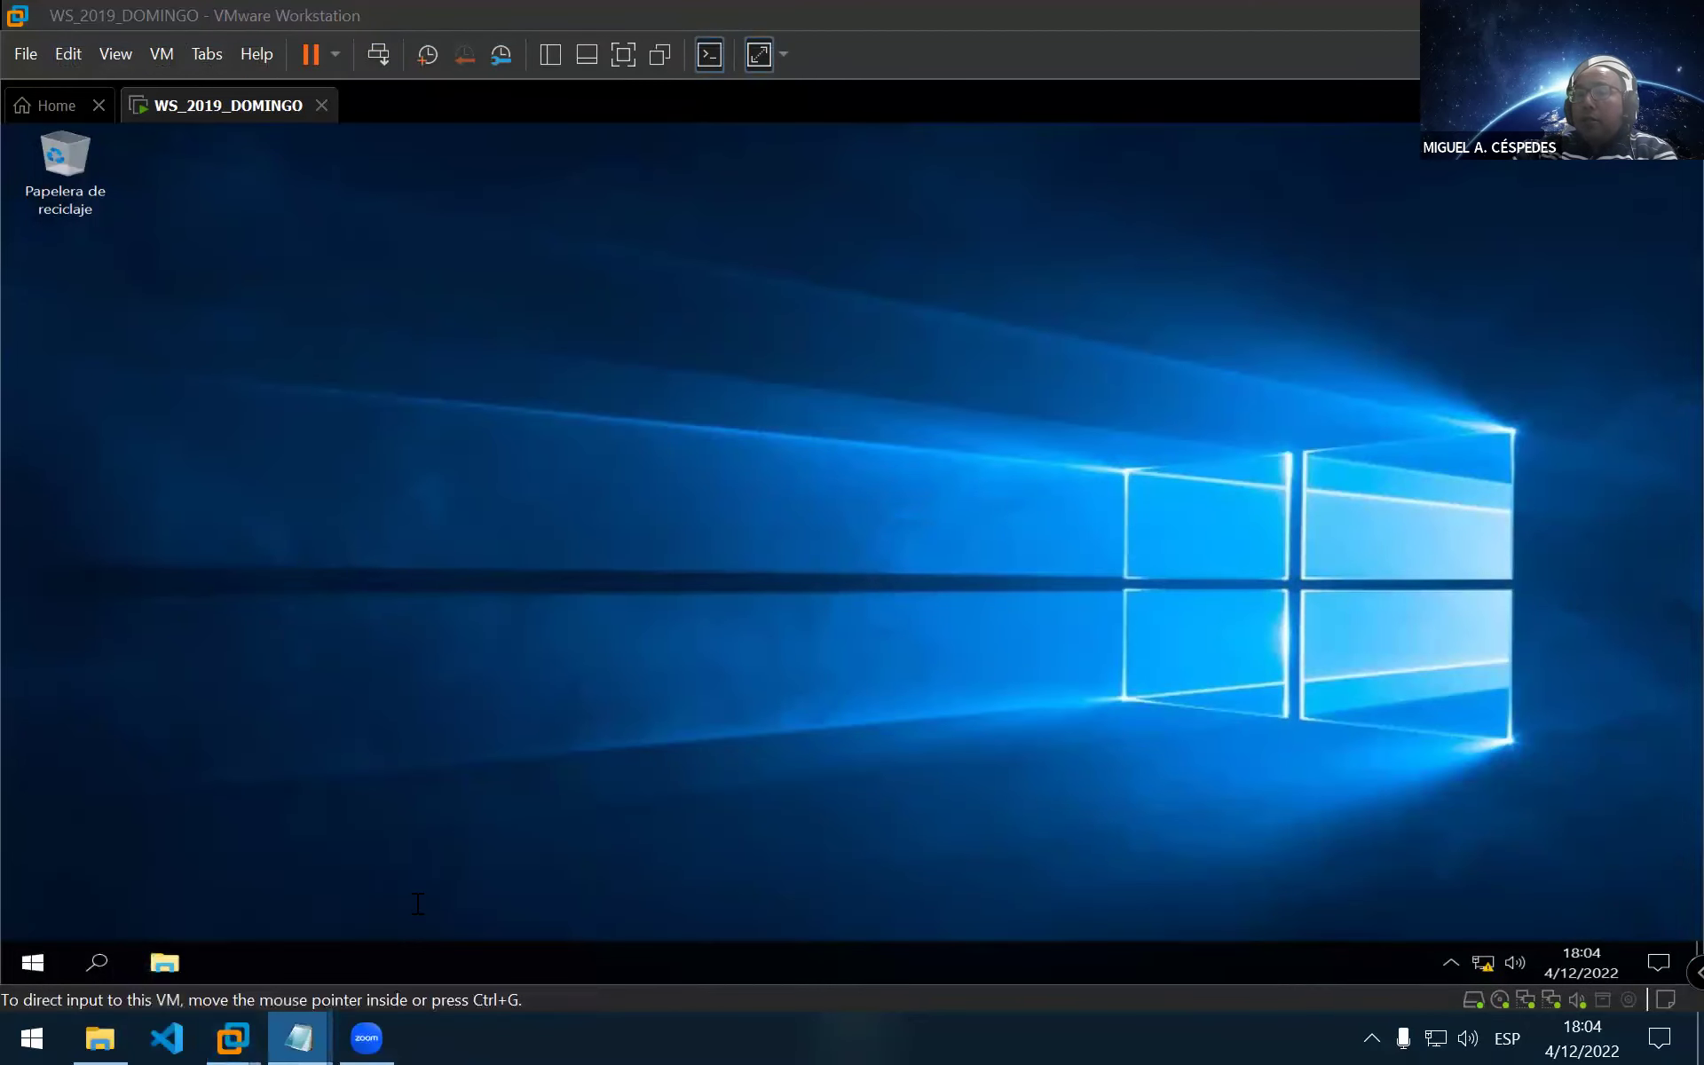
Correct PREDERTERMINA to PREDERTERMINADA on the PUERTA DE ENLACE line of the notes
scroll(140, 358, "down", 1)
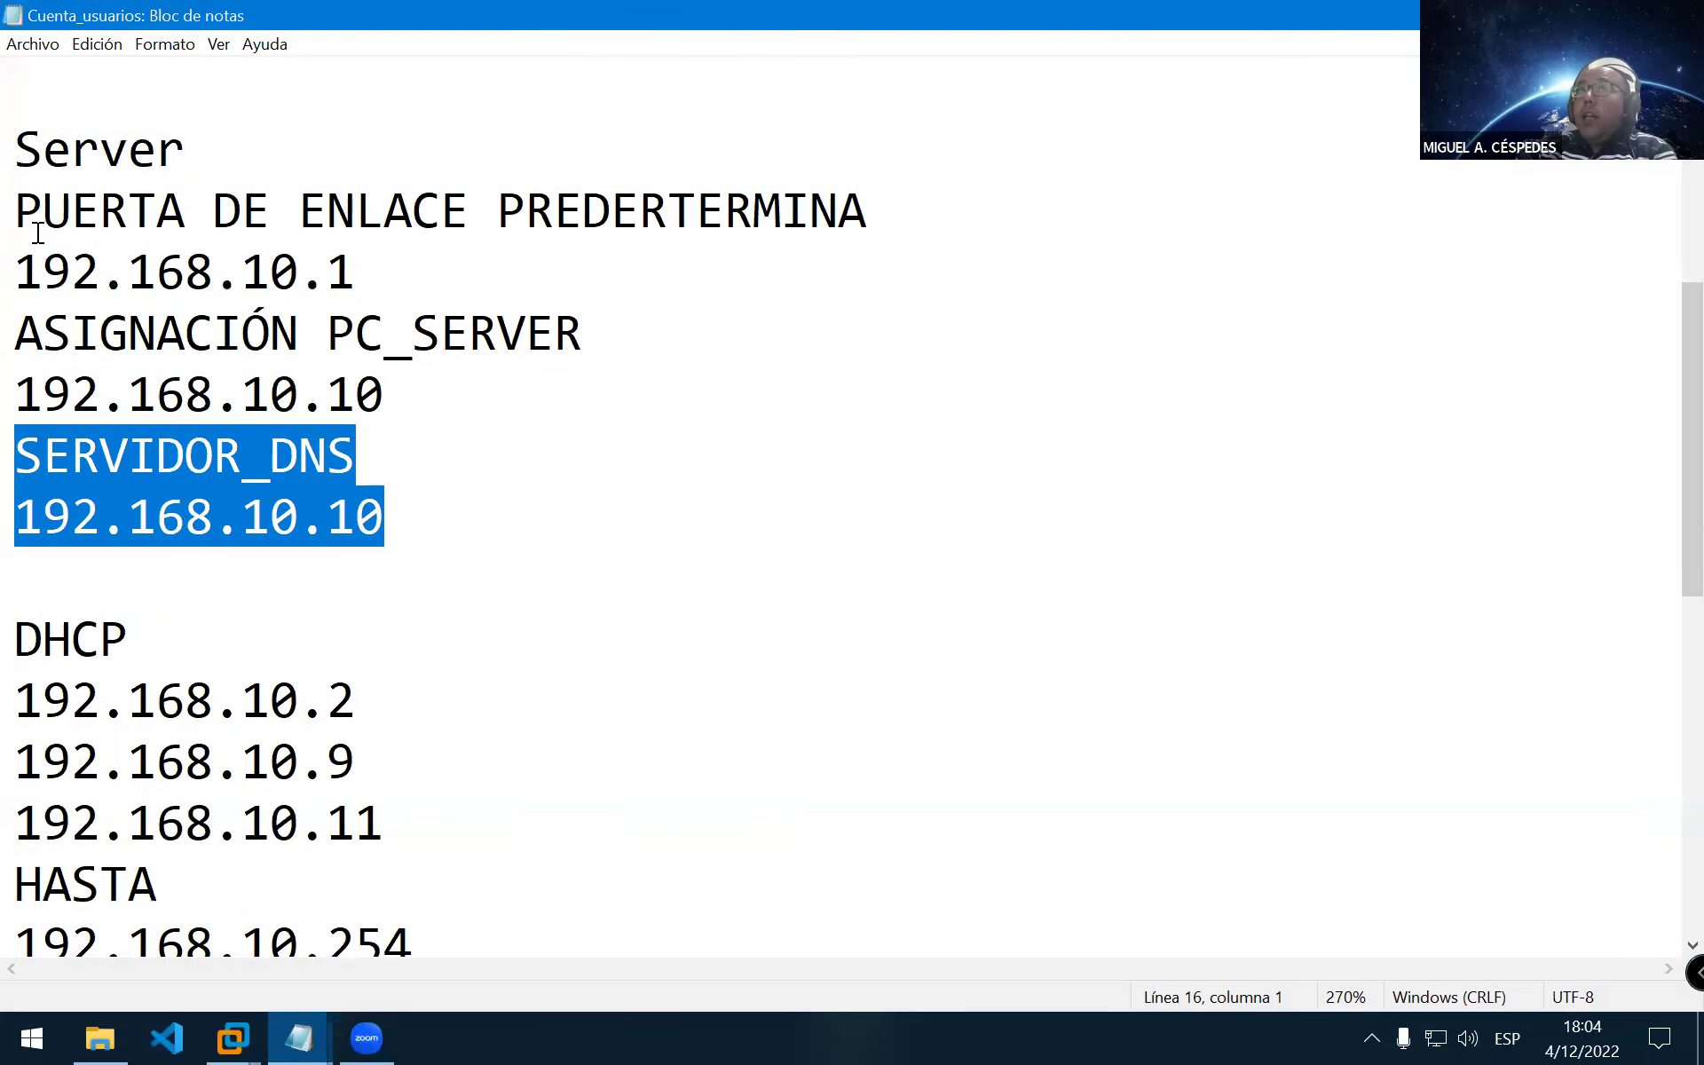
left_click_drag(15, 210, 514, 875)
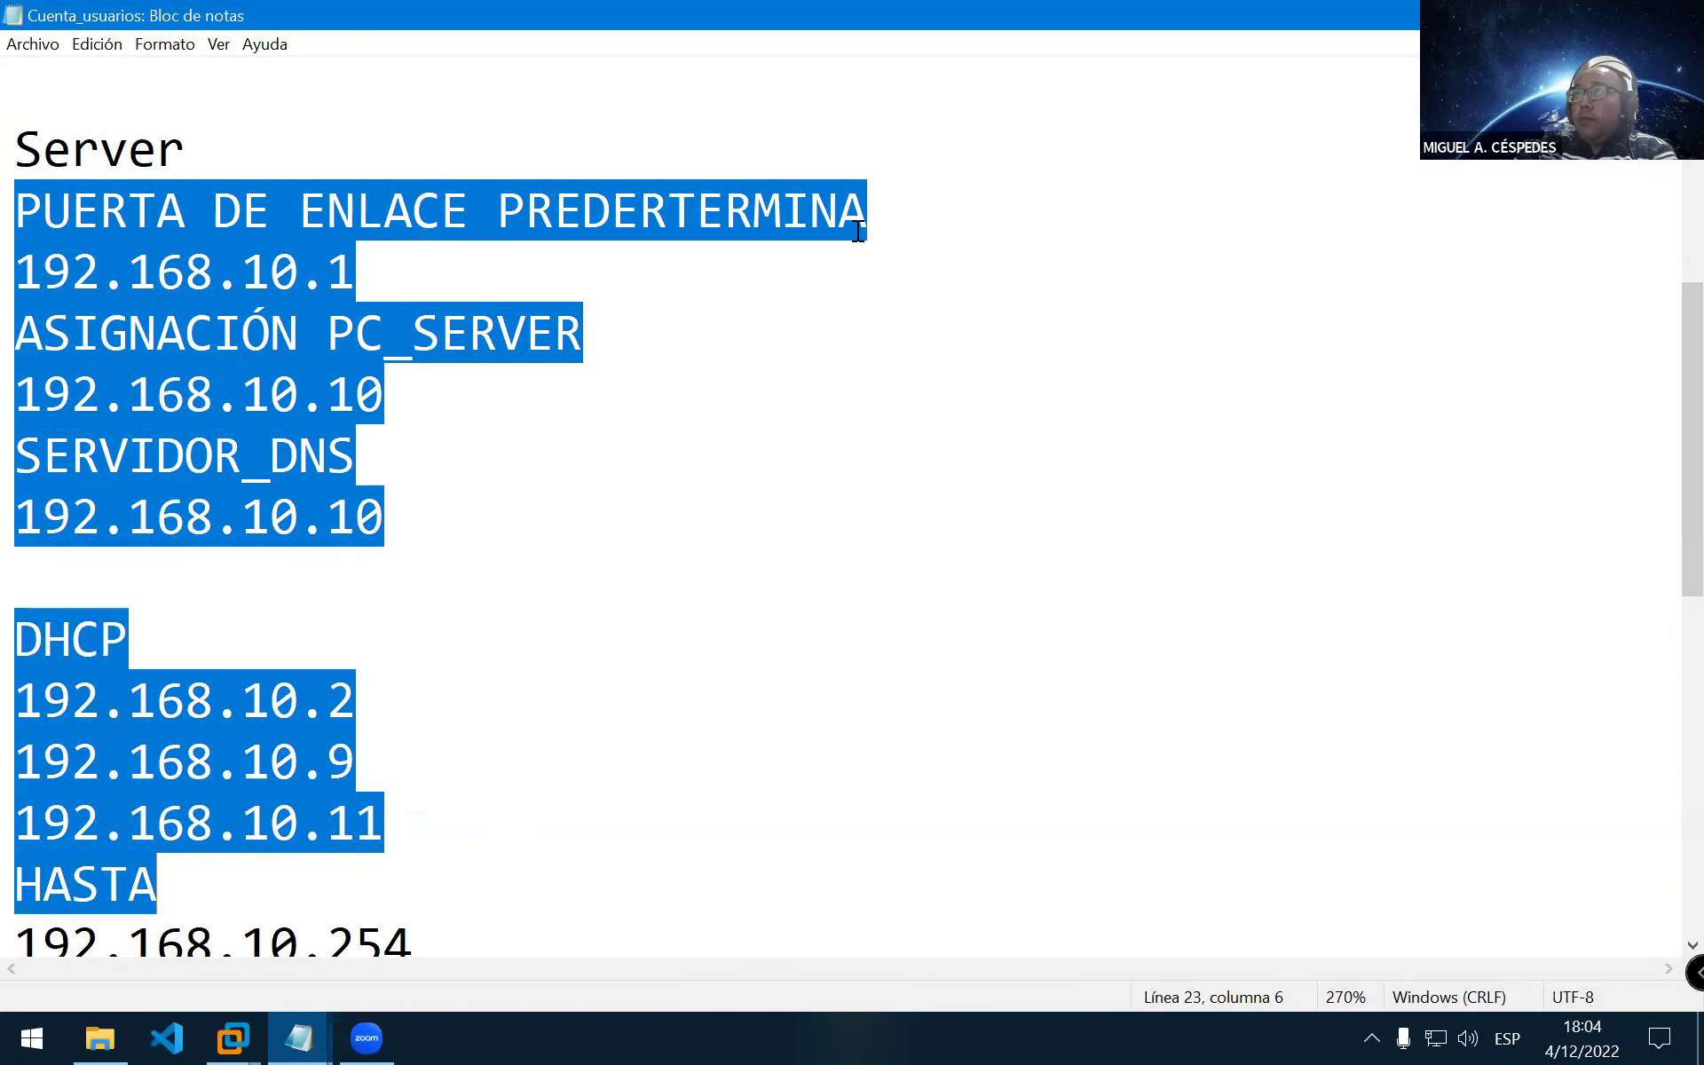
left_click(870, 237)
type("DA")
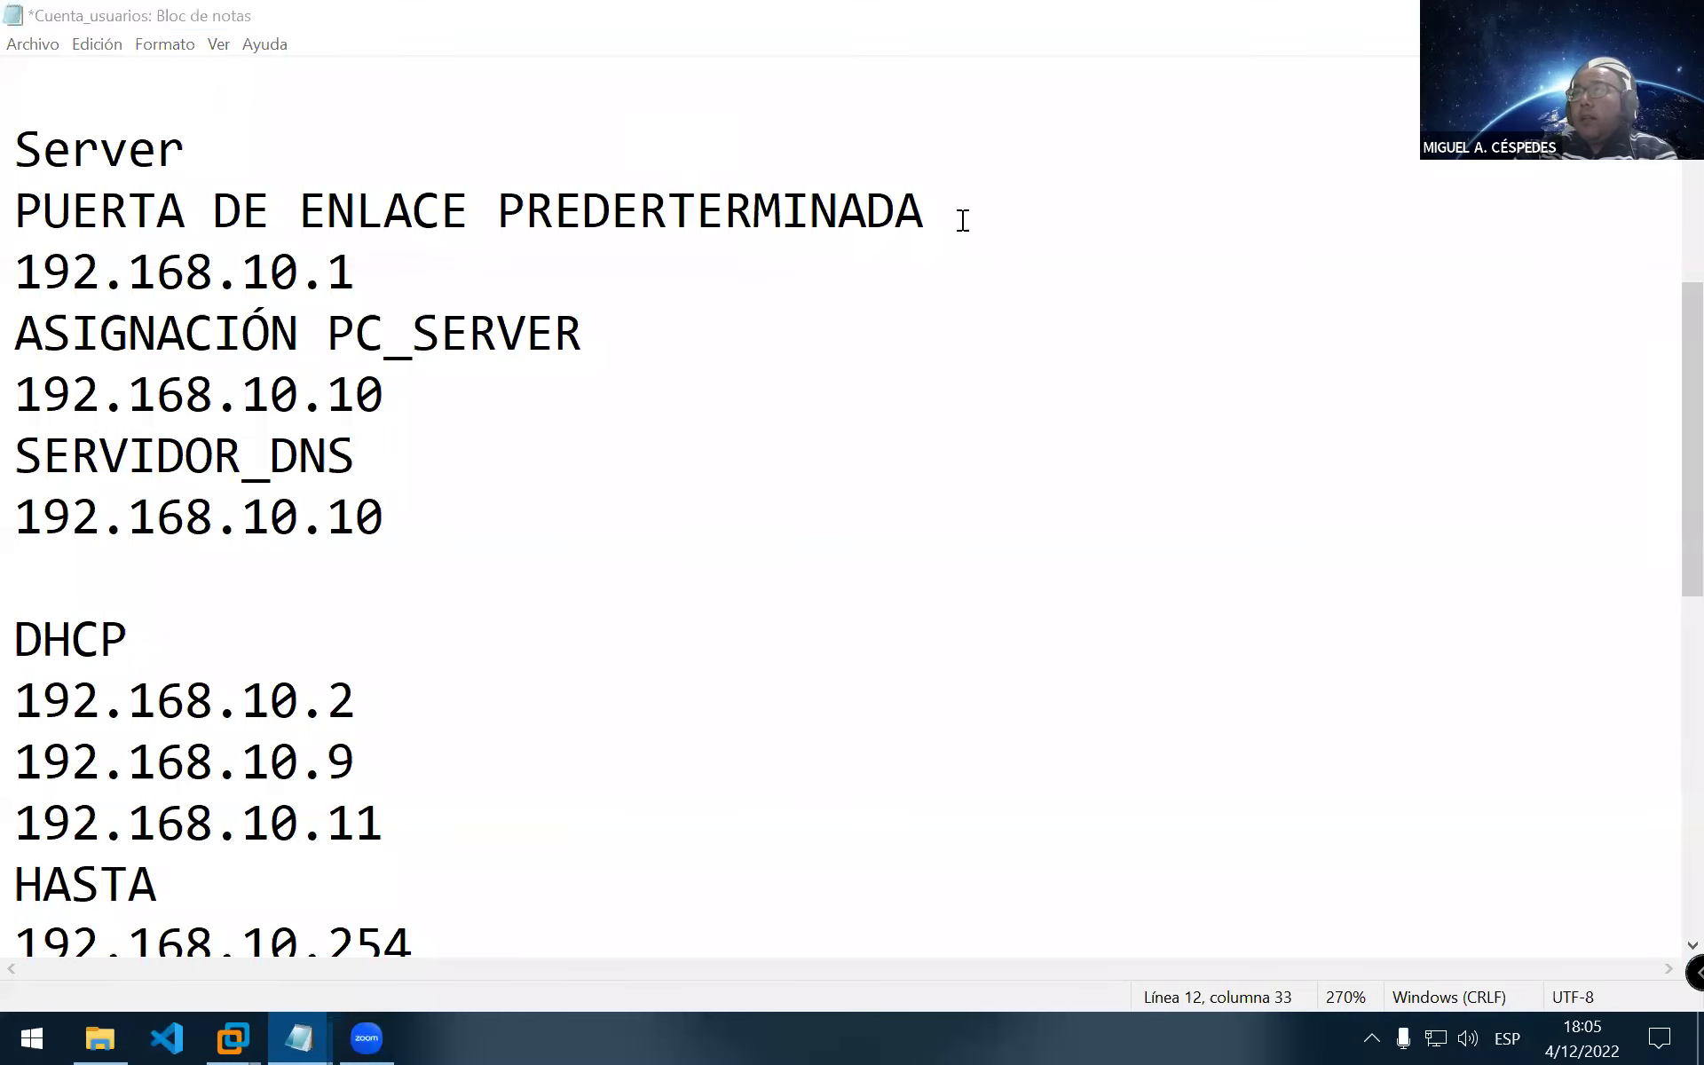
Review the DHCP 192.168.10.100–150 notes, save Cuenta_usuarios, and return to the server VM
scroll(430, 647, "down", 5)
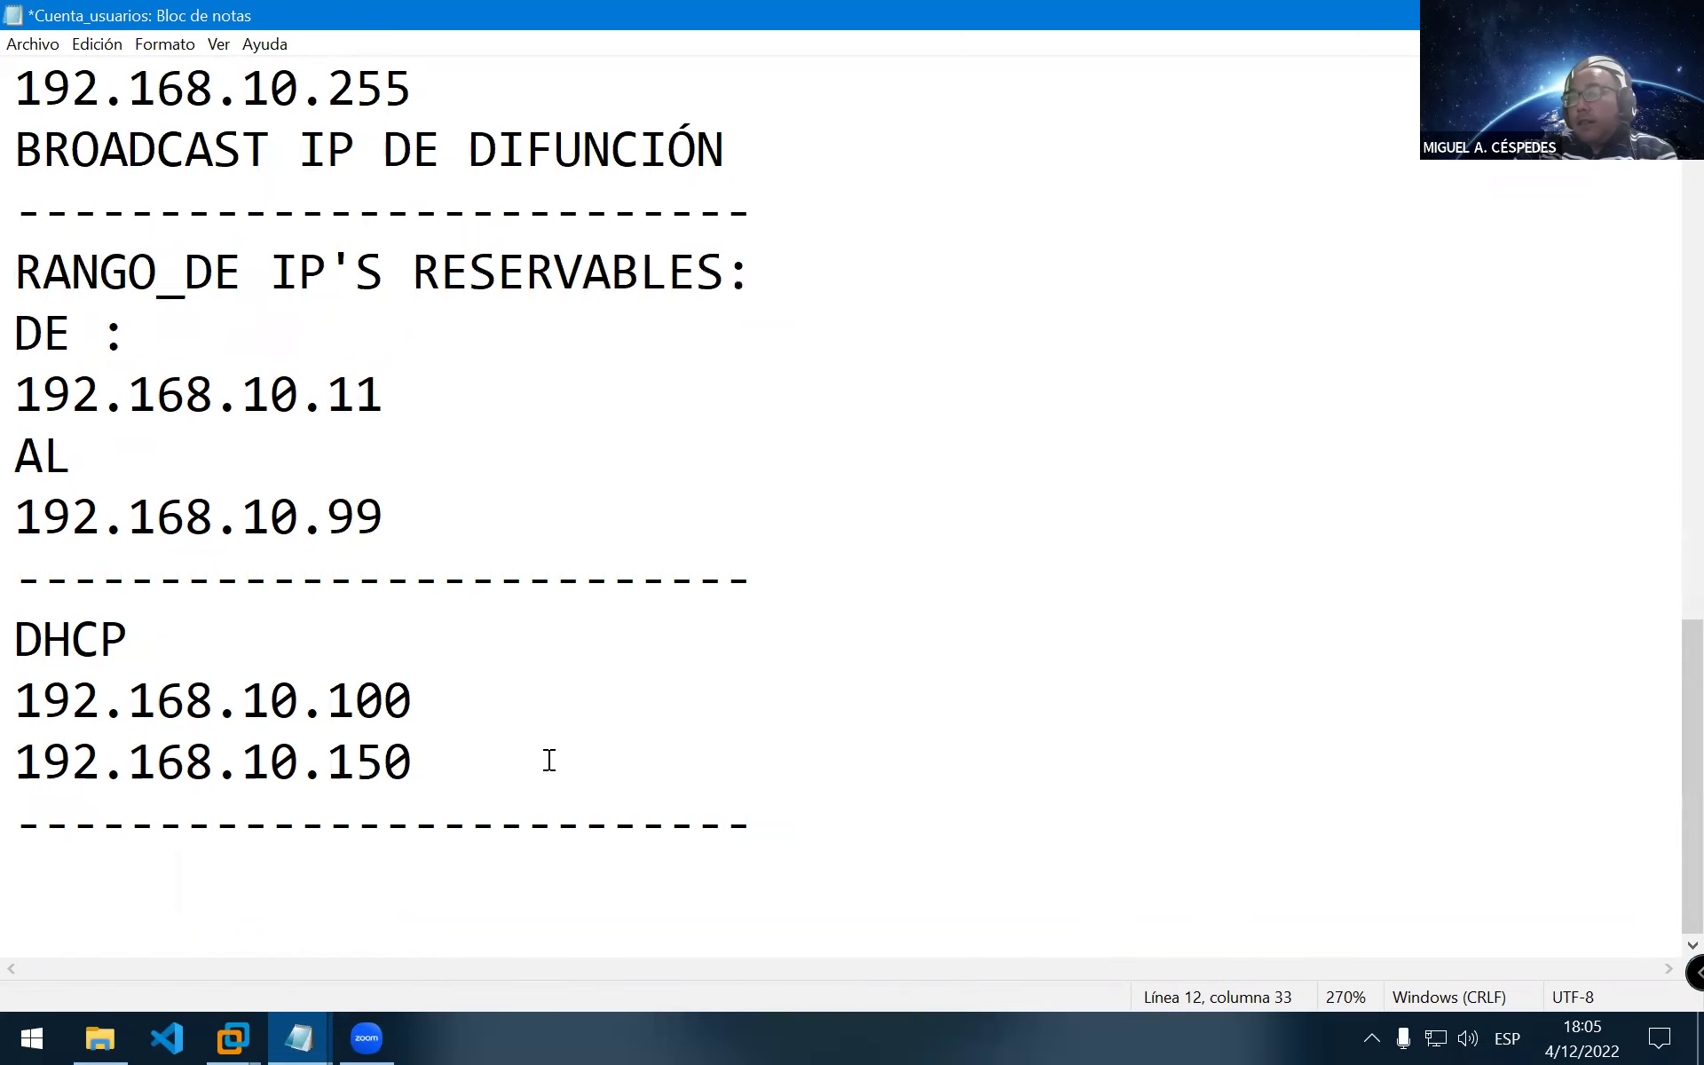
scroll(548, 761, "down", 5, "ctrl")
scroll(546, 740, "down", 4, "ctrl")
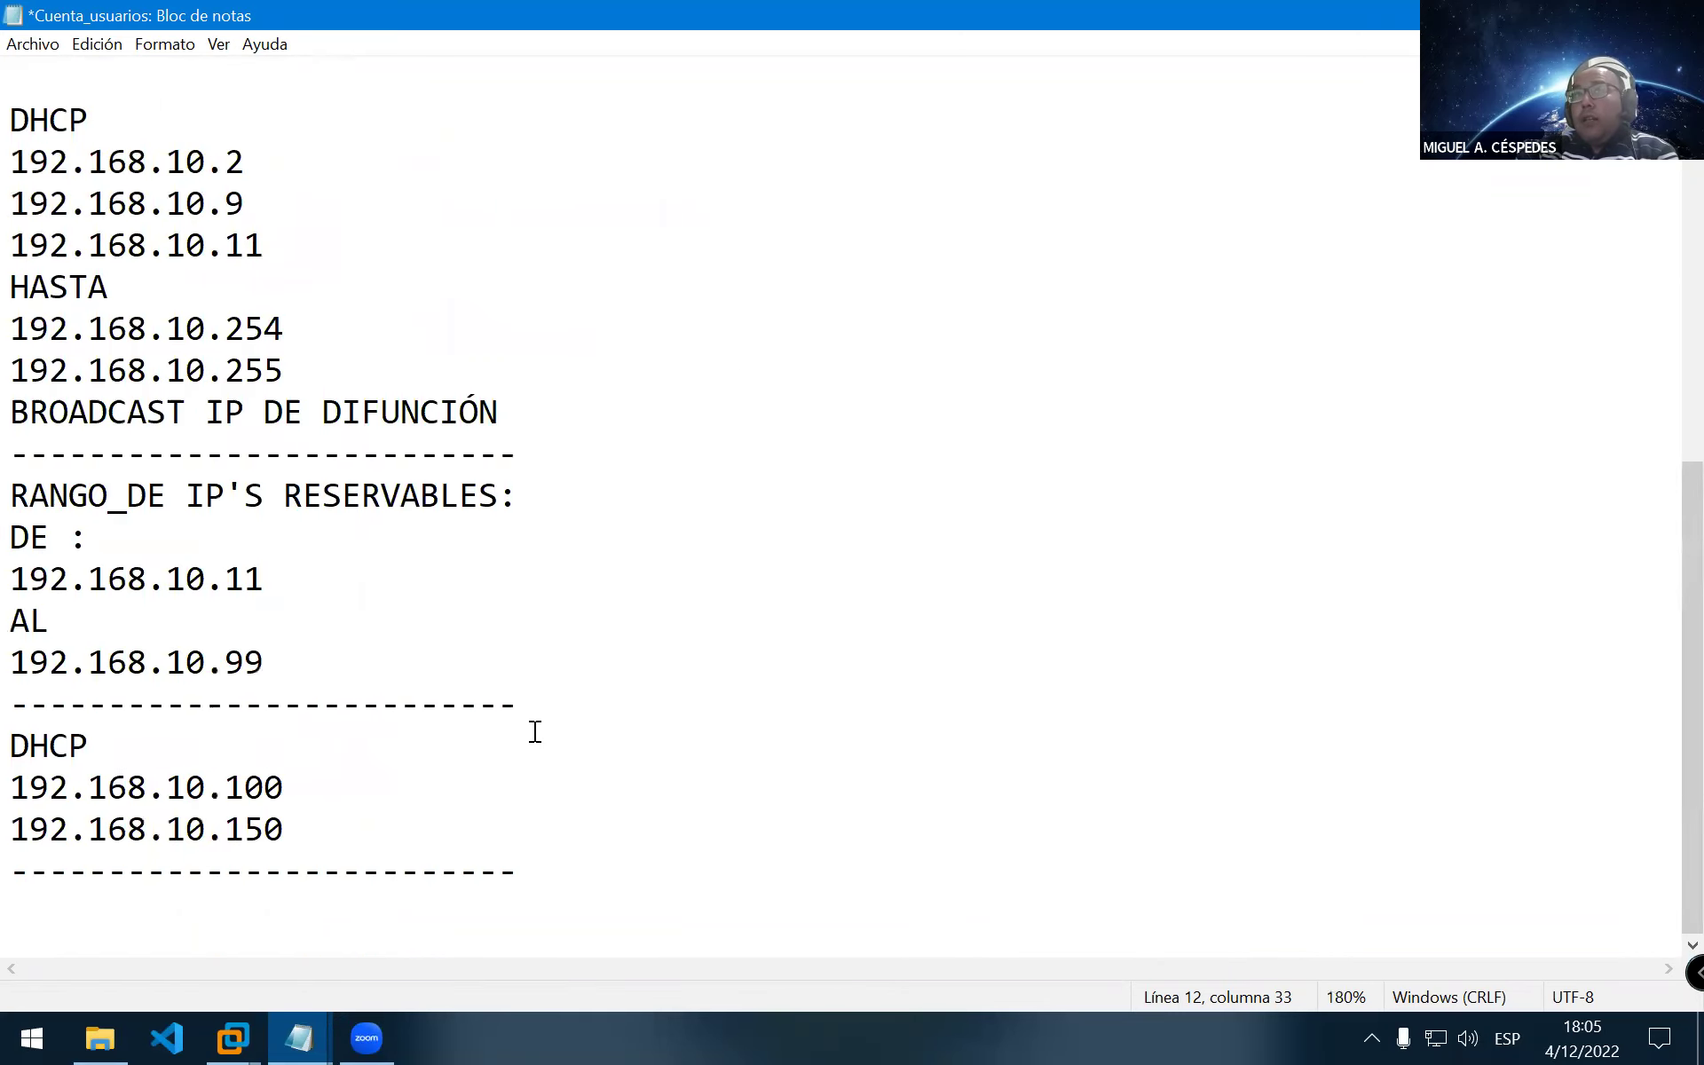
scroll(528, 732, "up", 5)
scroll(521, 731, "down", 1)
scroll(516, 728, "up", 1)
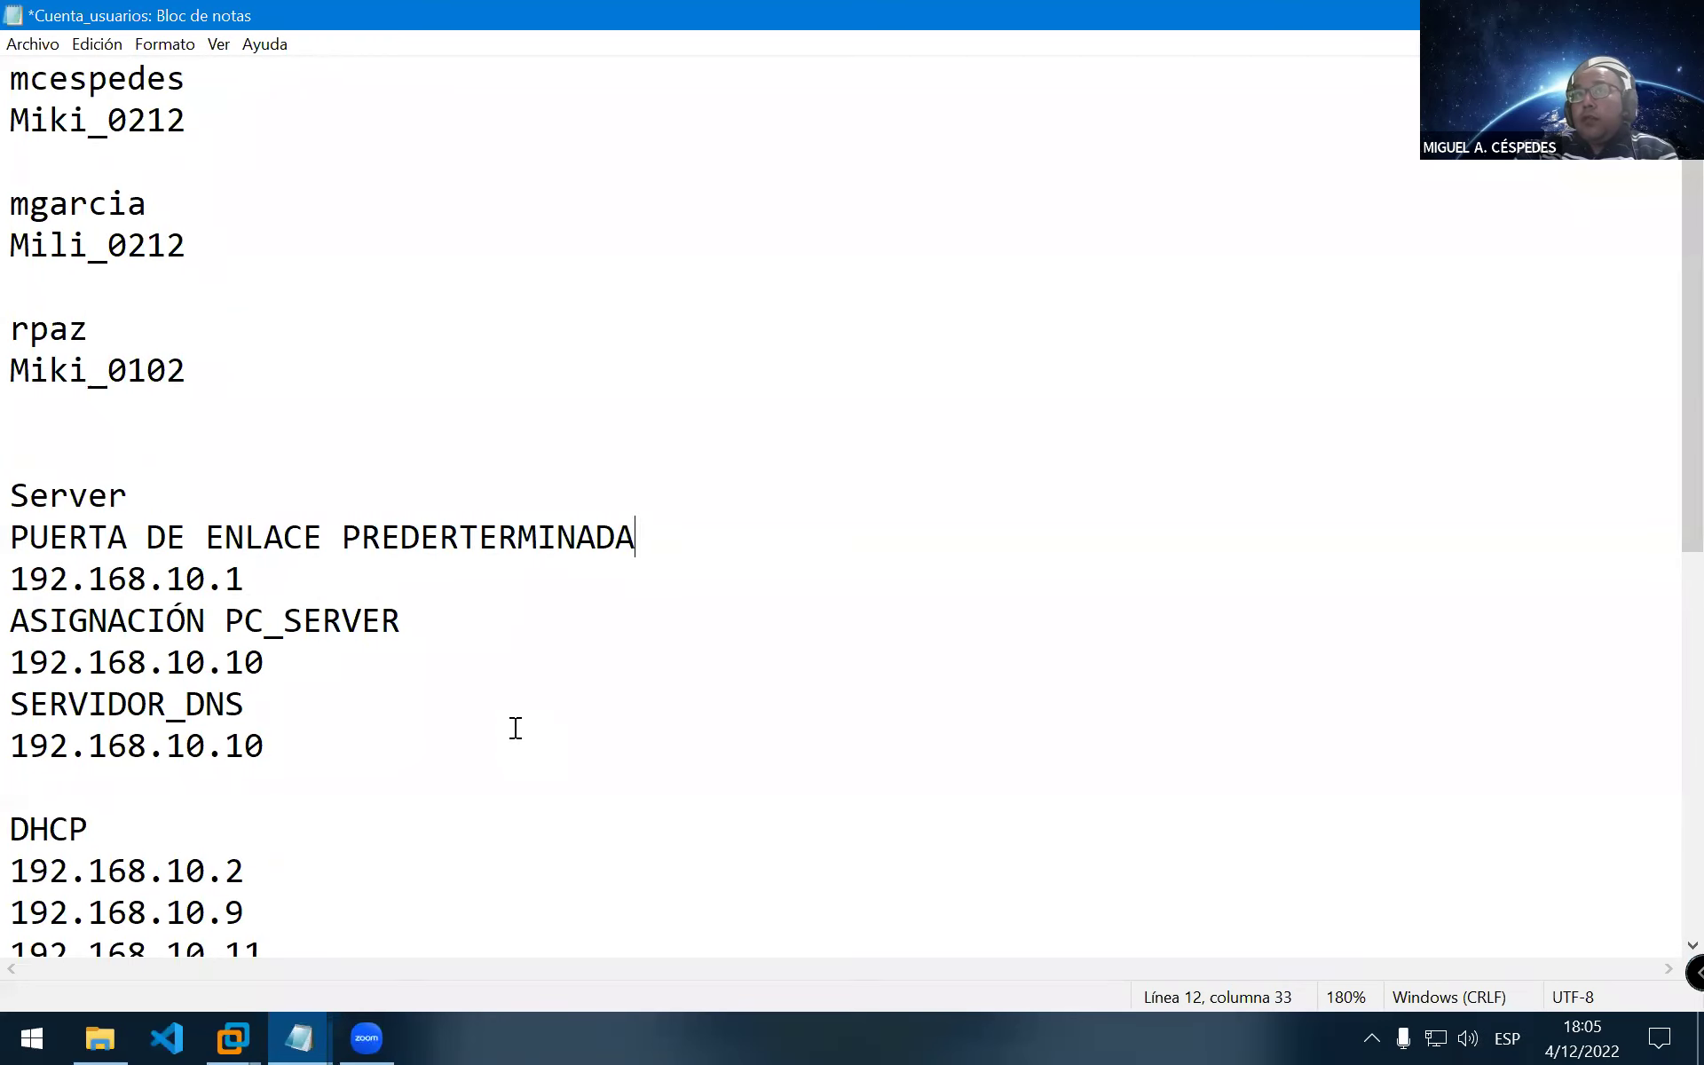
left_click(22, 46)
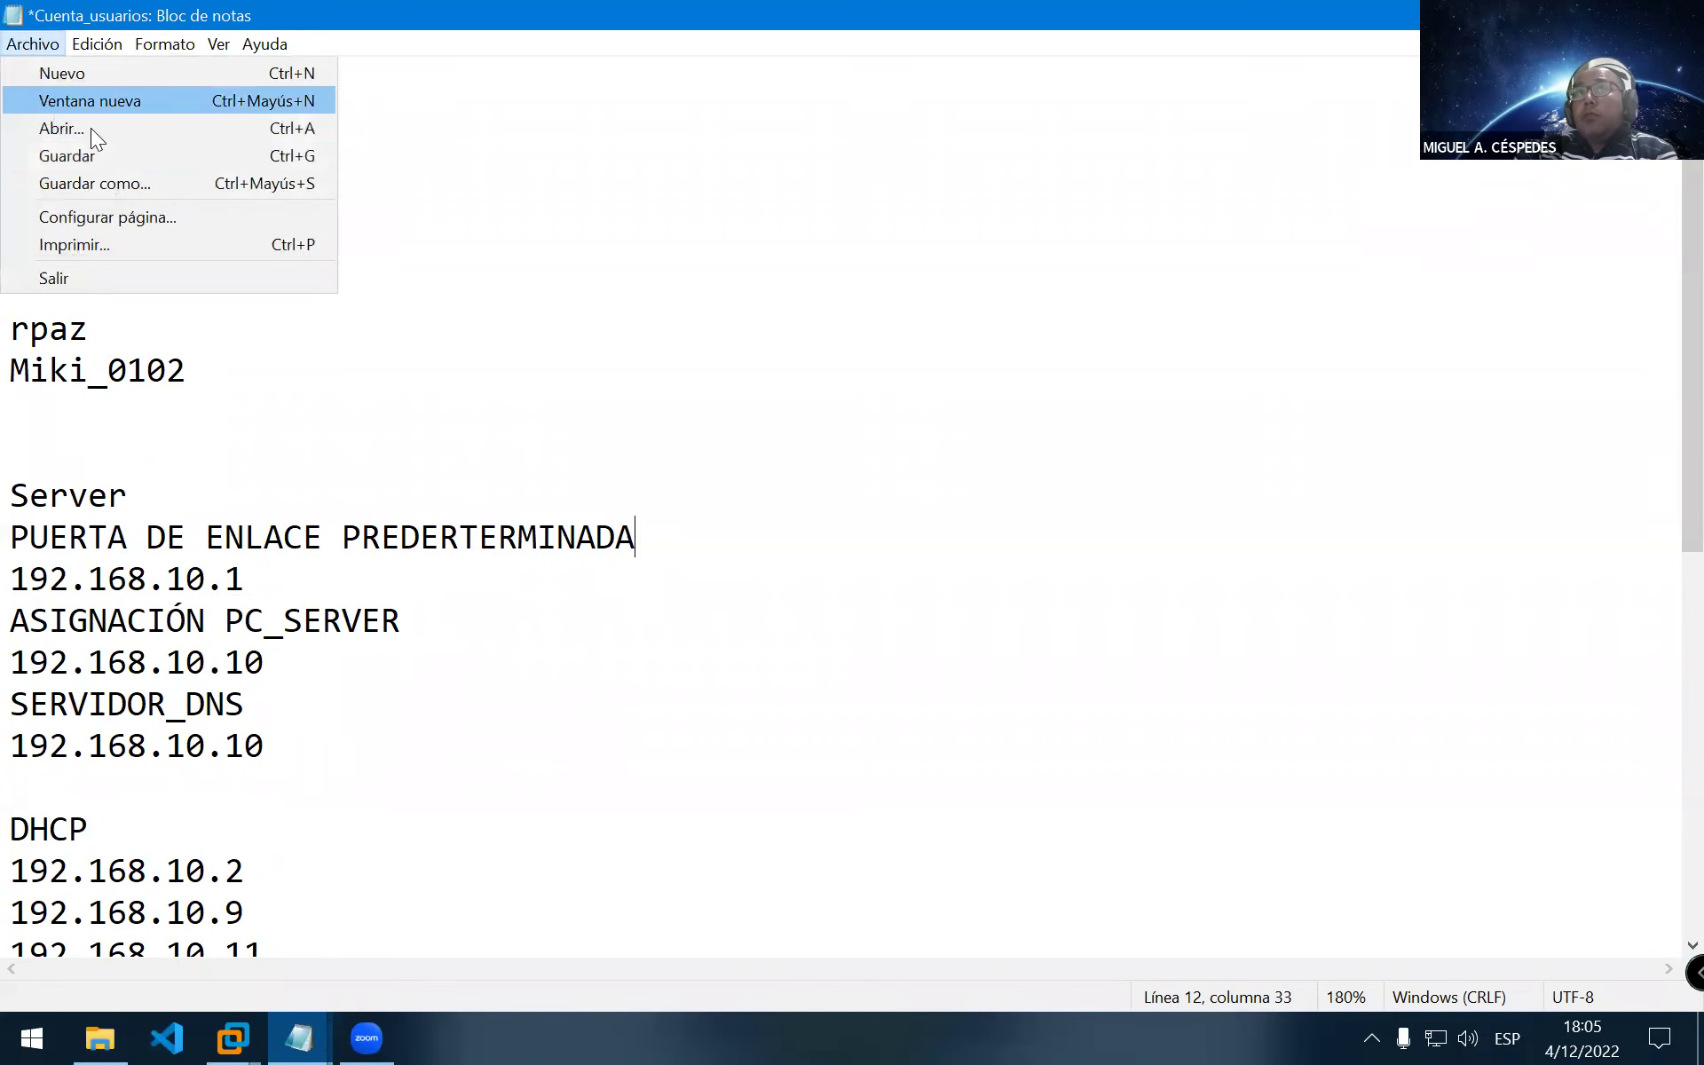
left_click(90, 151)
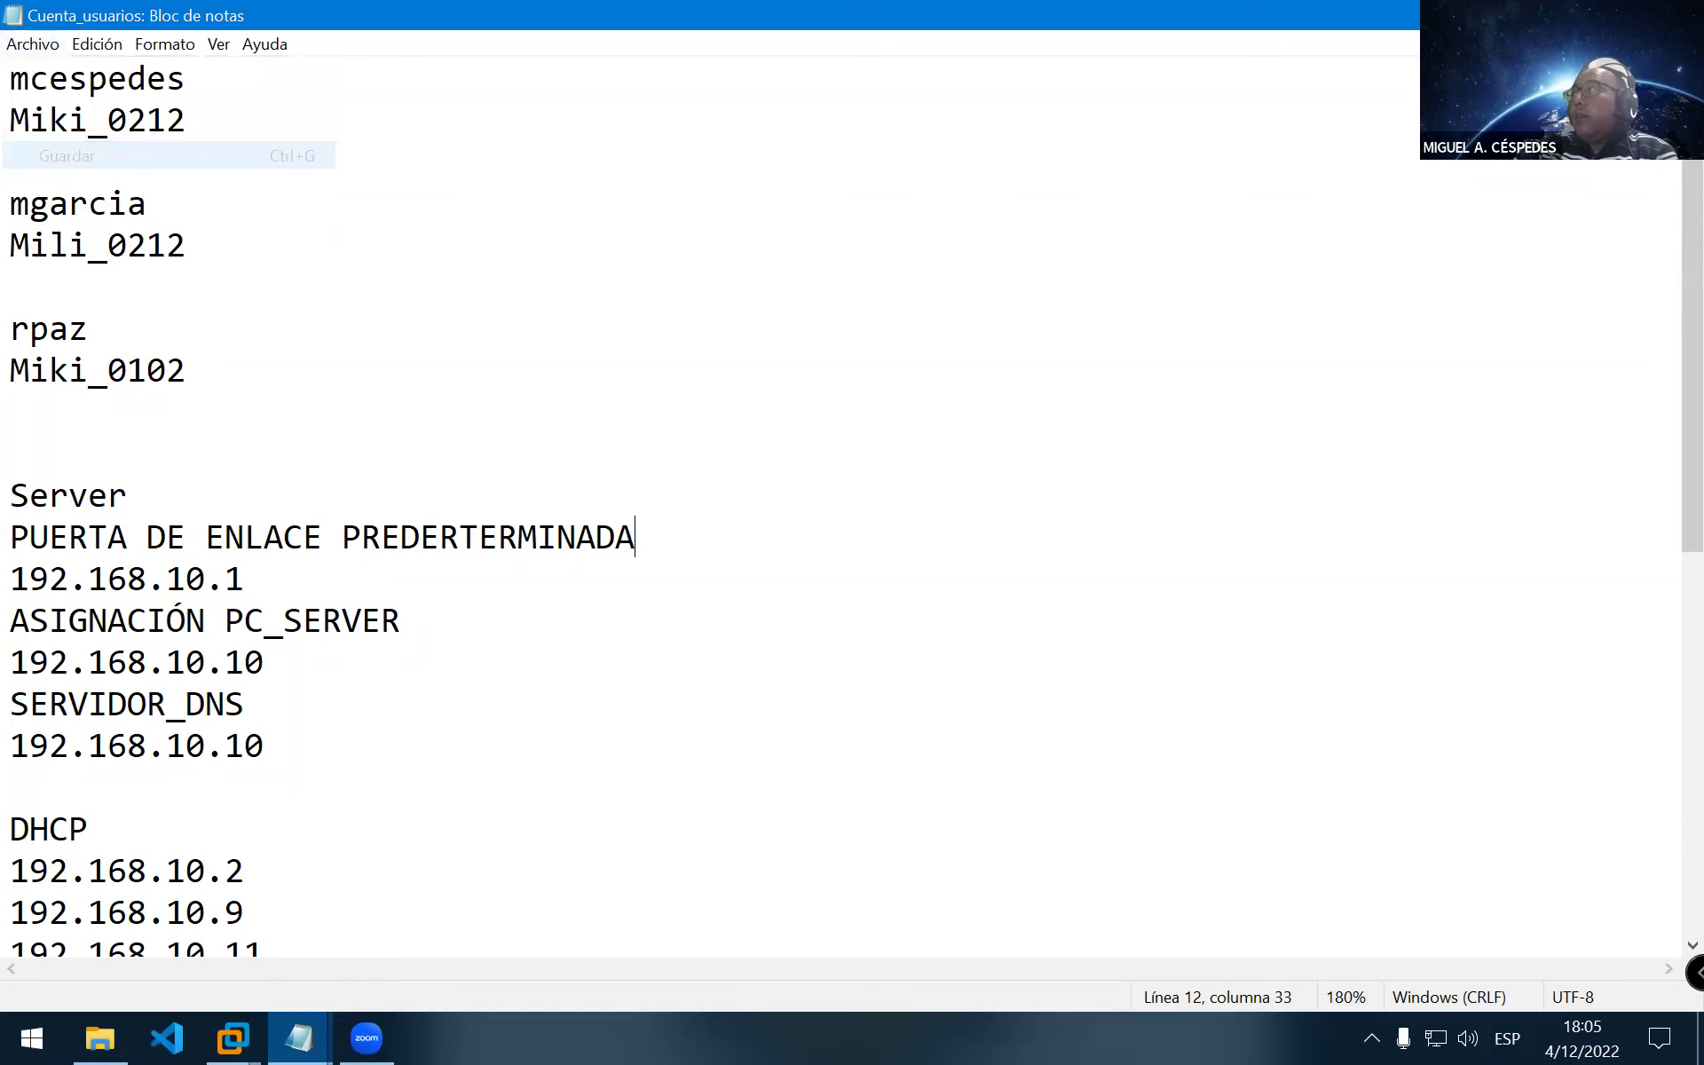
left_click(233, 1037)
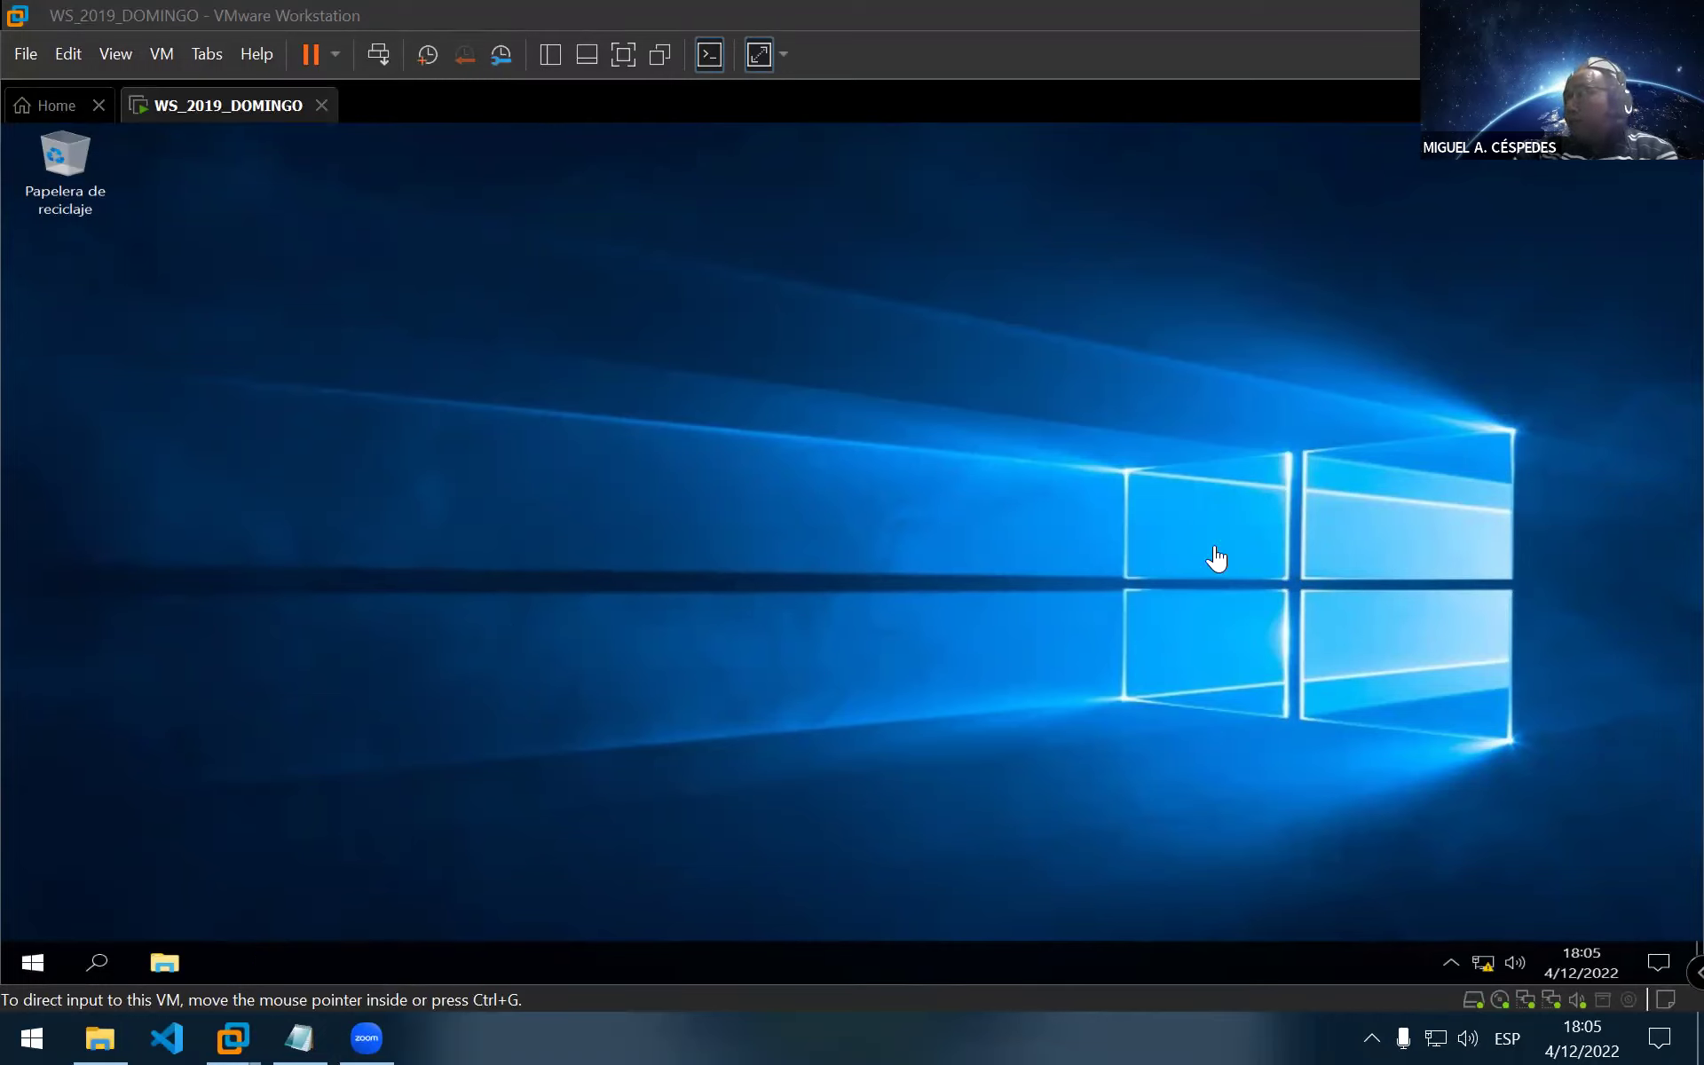
Close the stray Pass notes window on the server VM
left_click(752, 508)
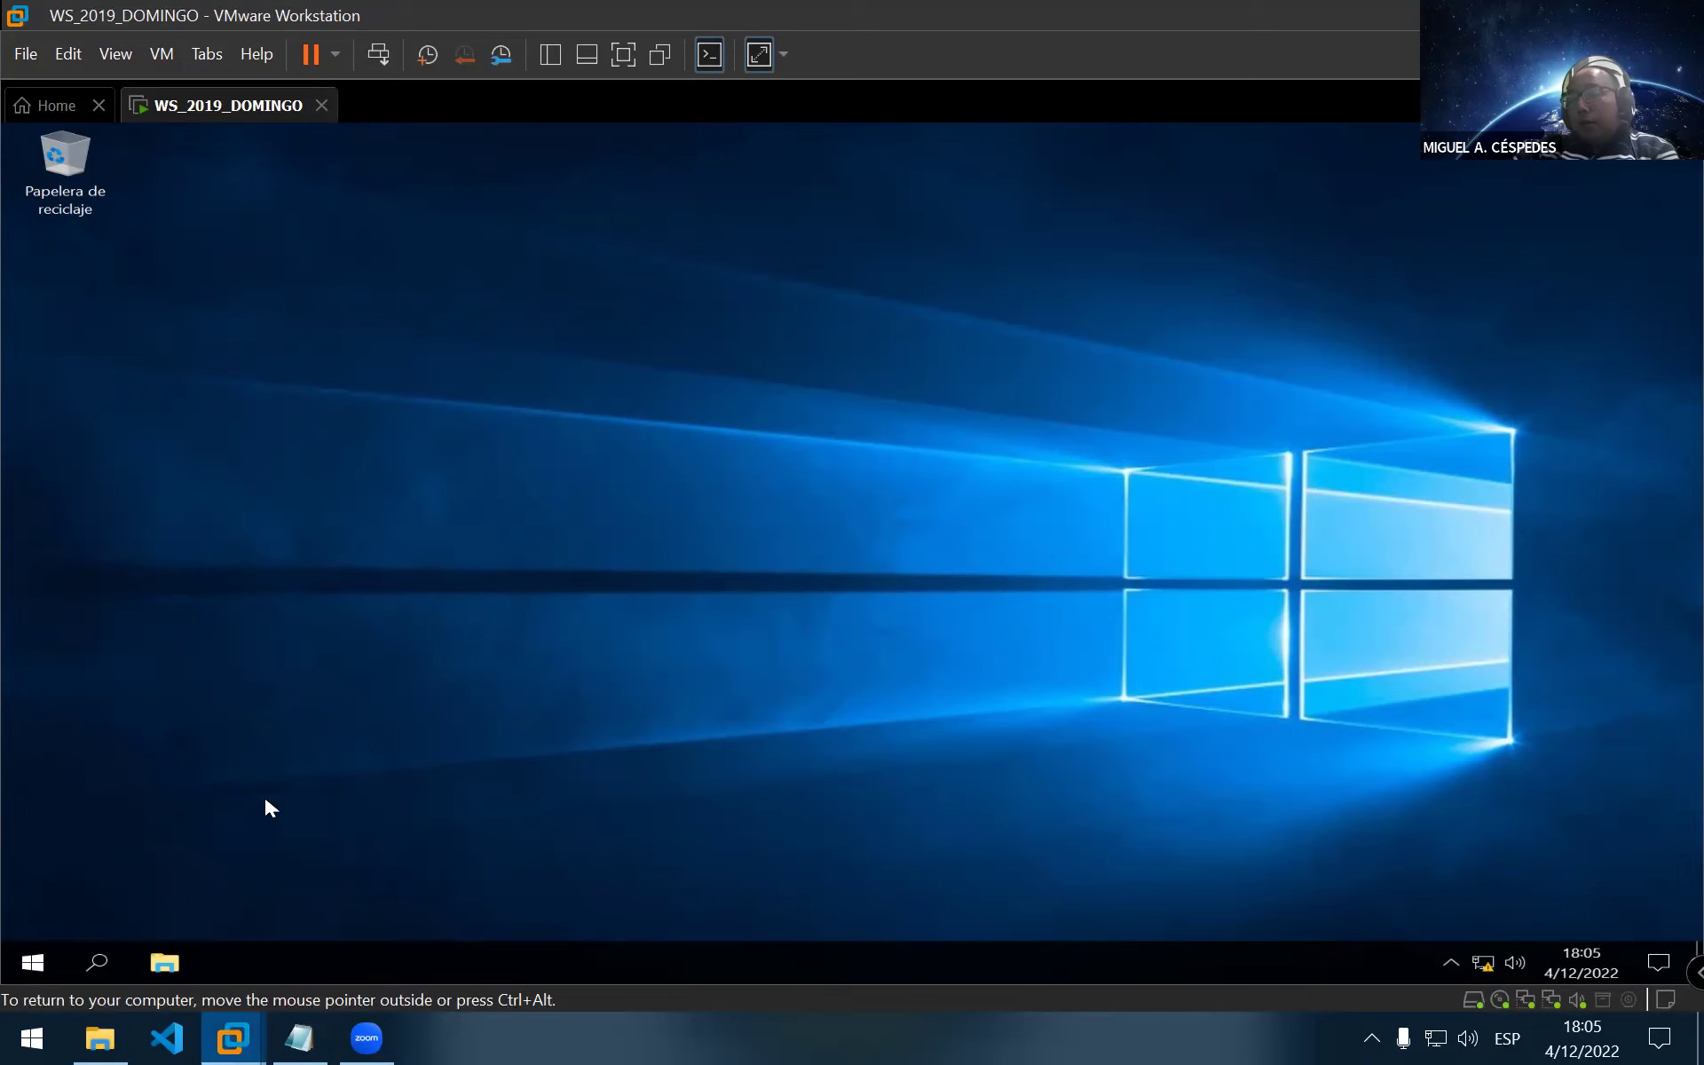
left_click(299, 1037)
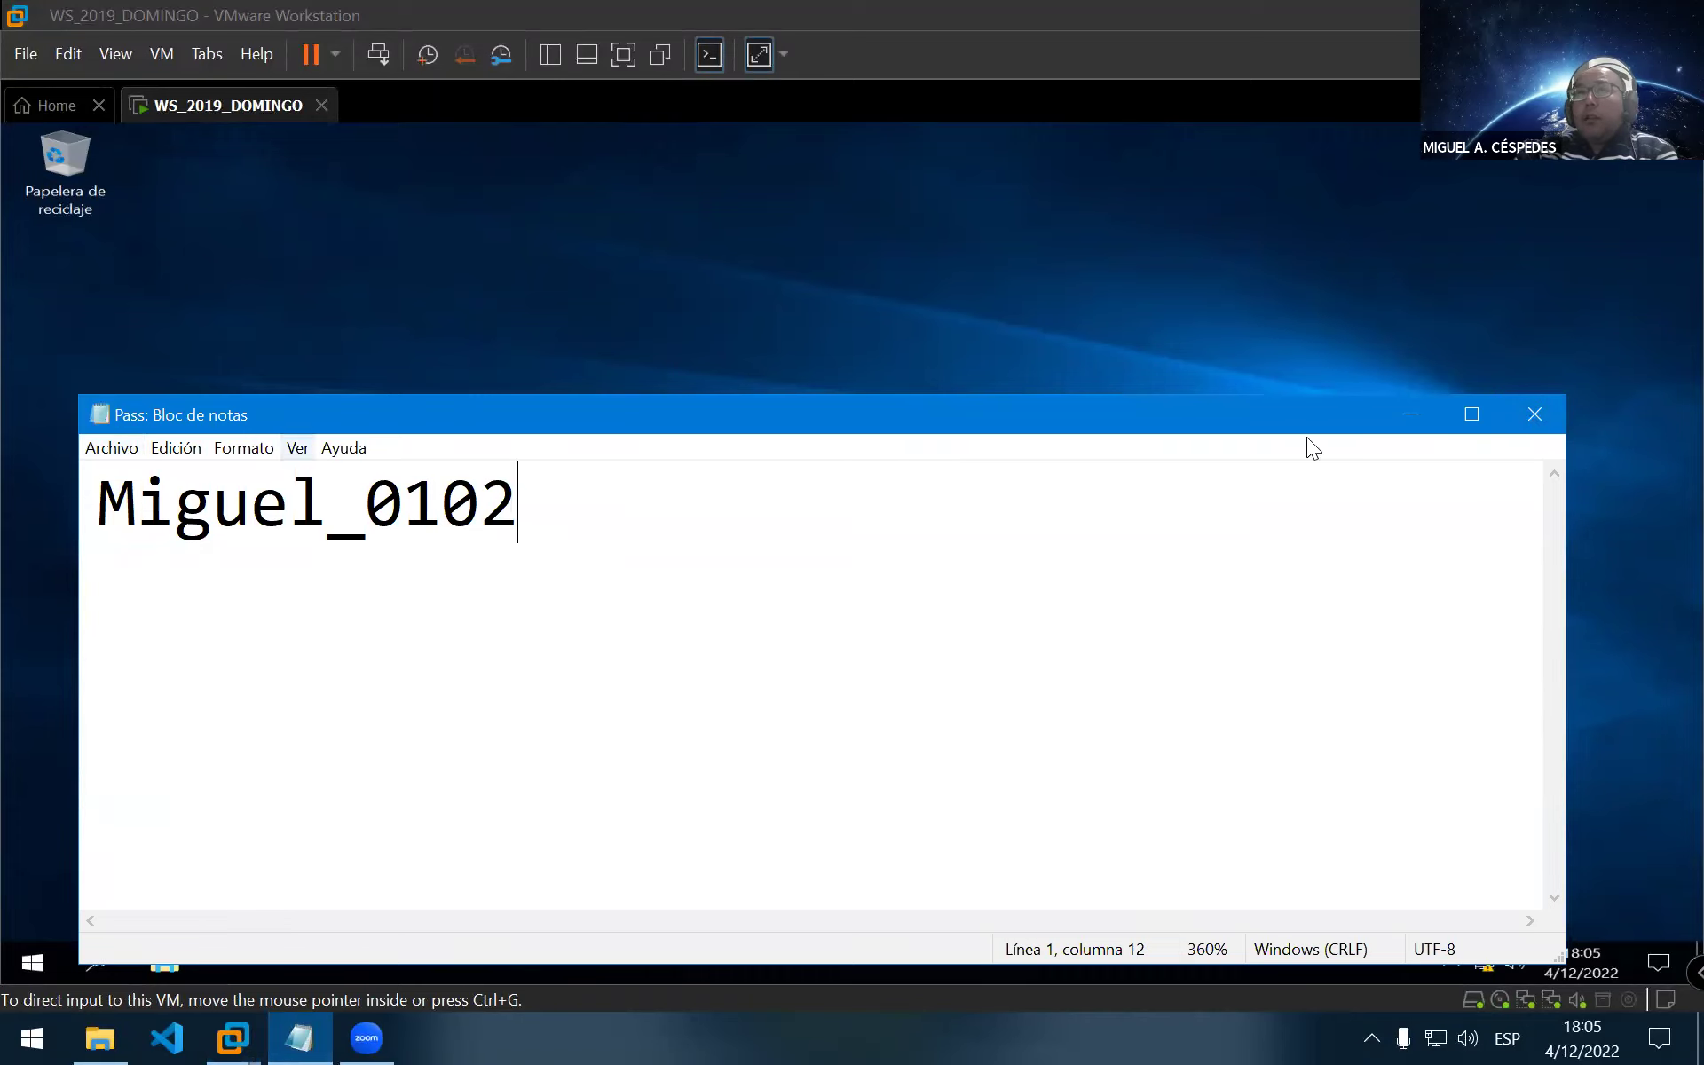
left_click(1517, 414)
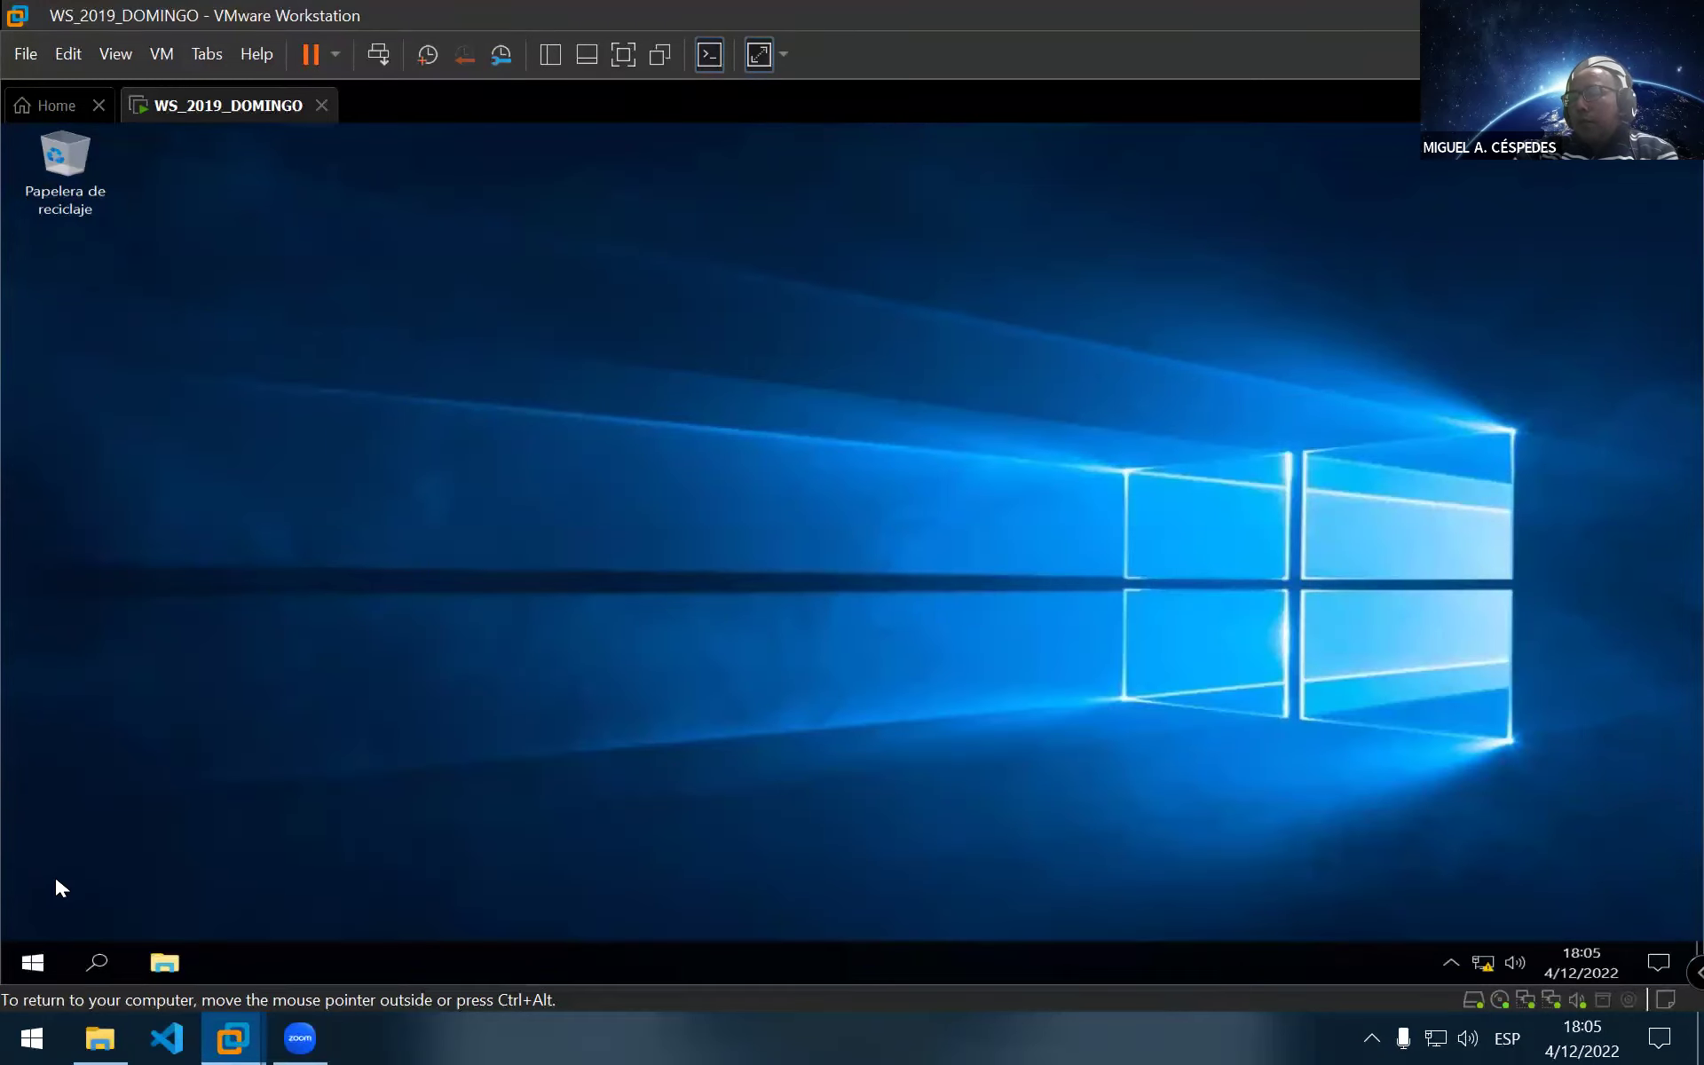
Shut down WS_2019_DOMINGO via Start > Power > Apagar, confirming with Continuar
left_click(43, 956)
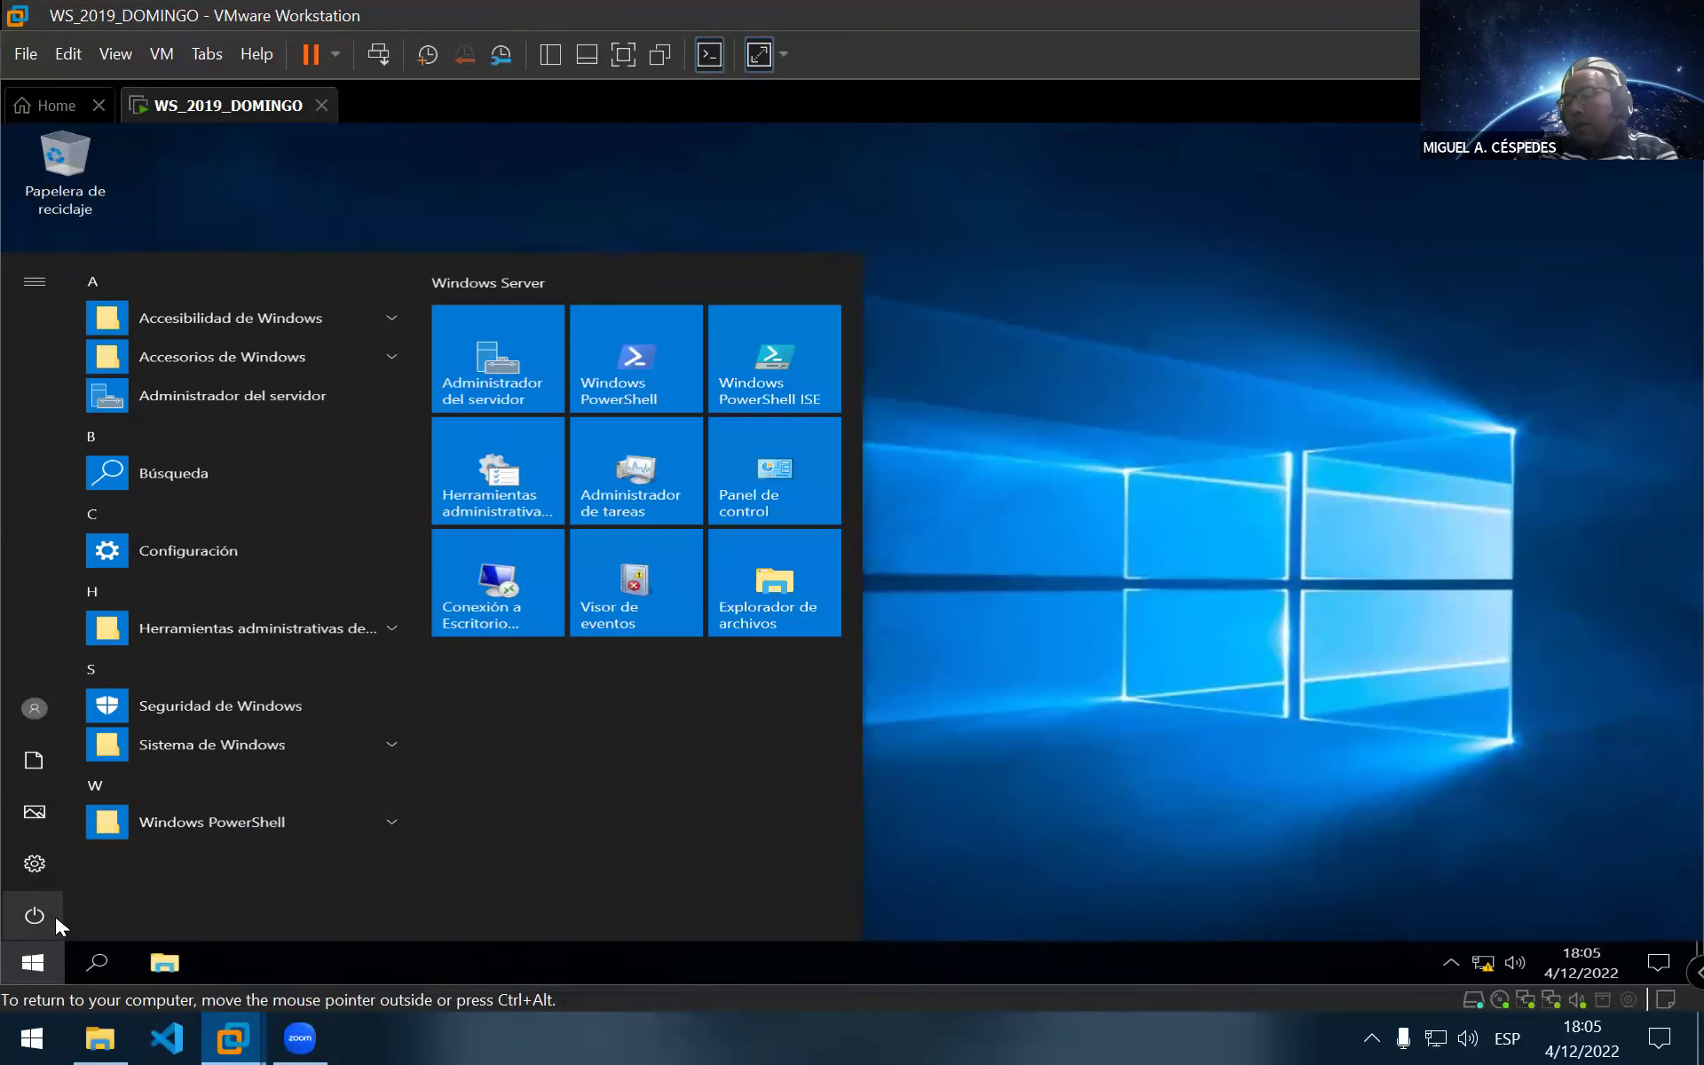
left_click(55, 914)
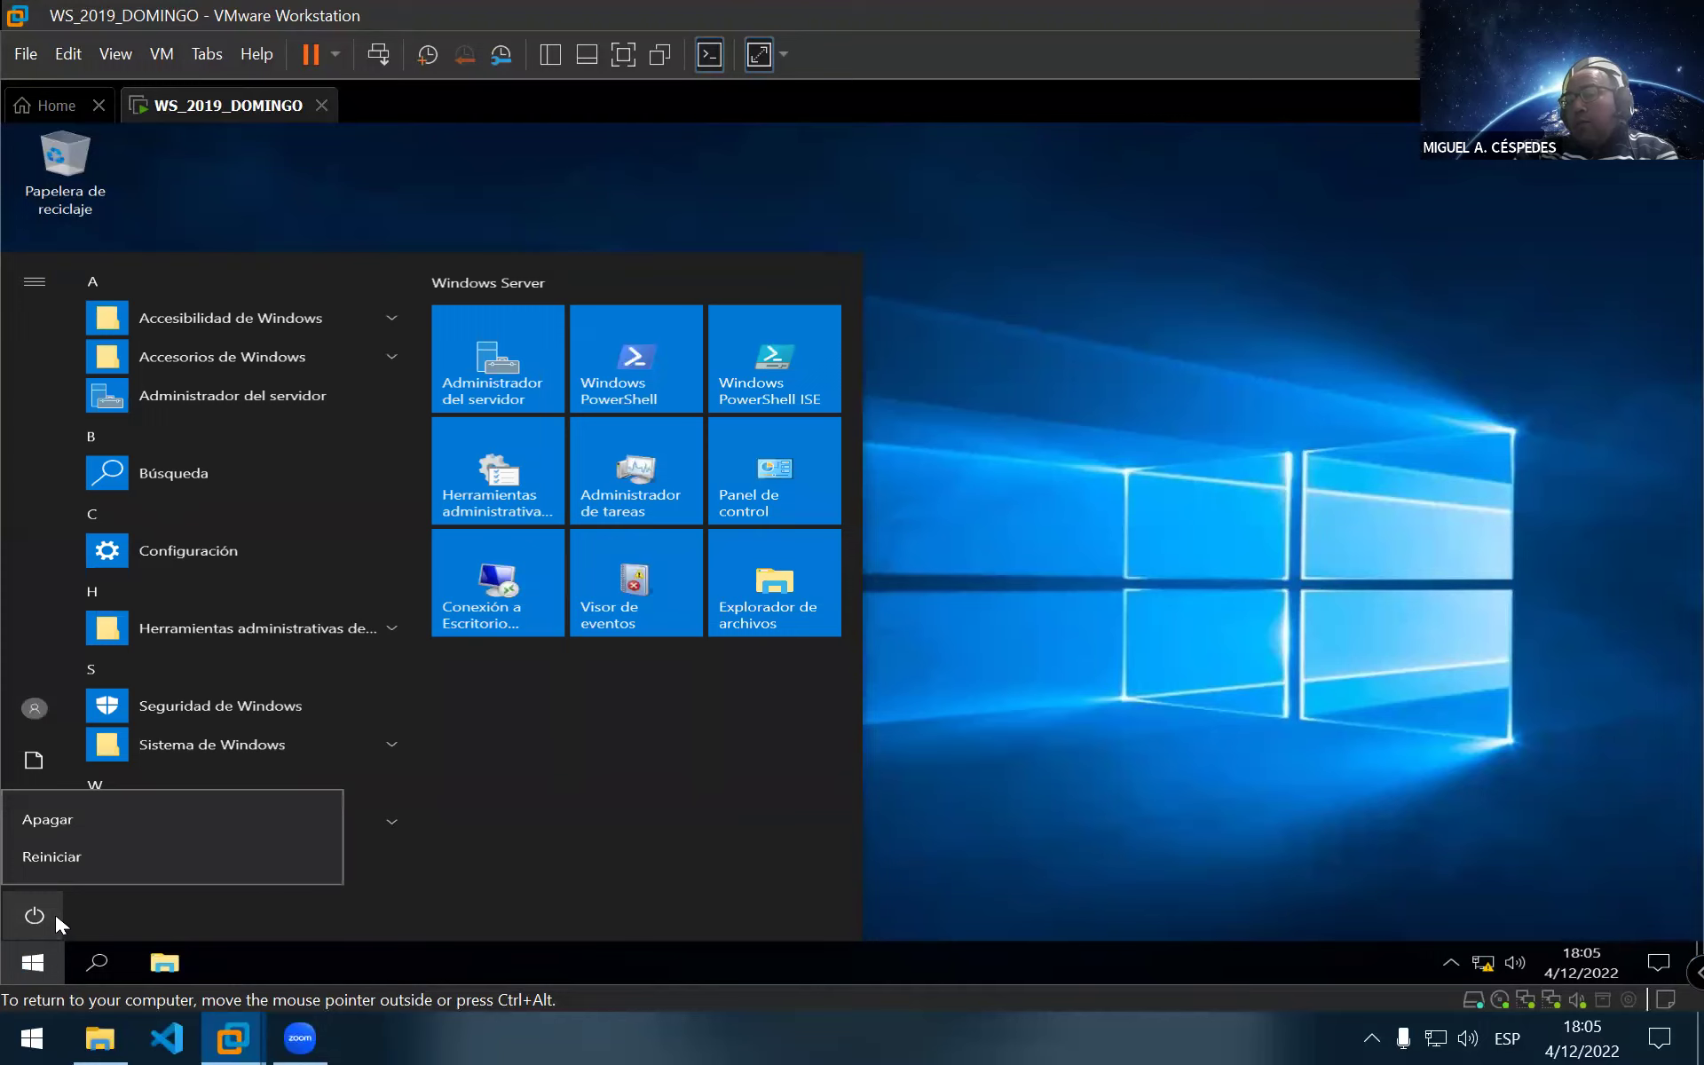
left_click(145, 820)
left_click(373, 848)
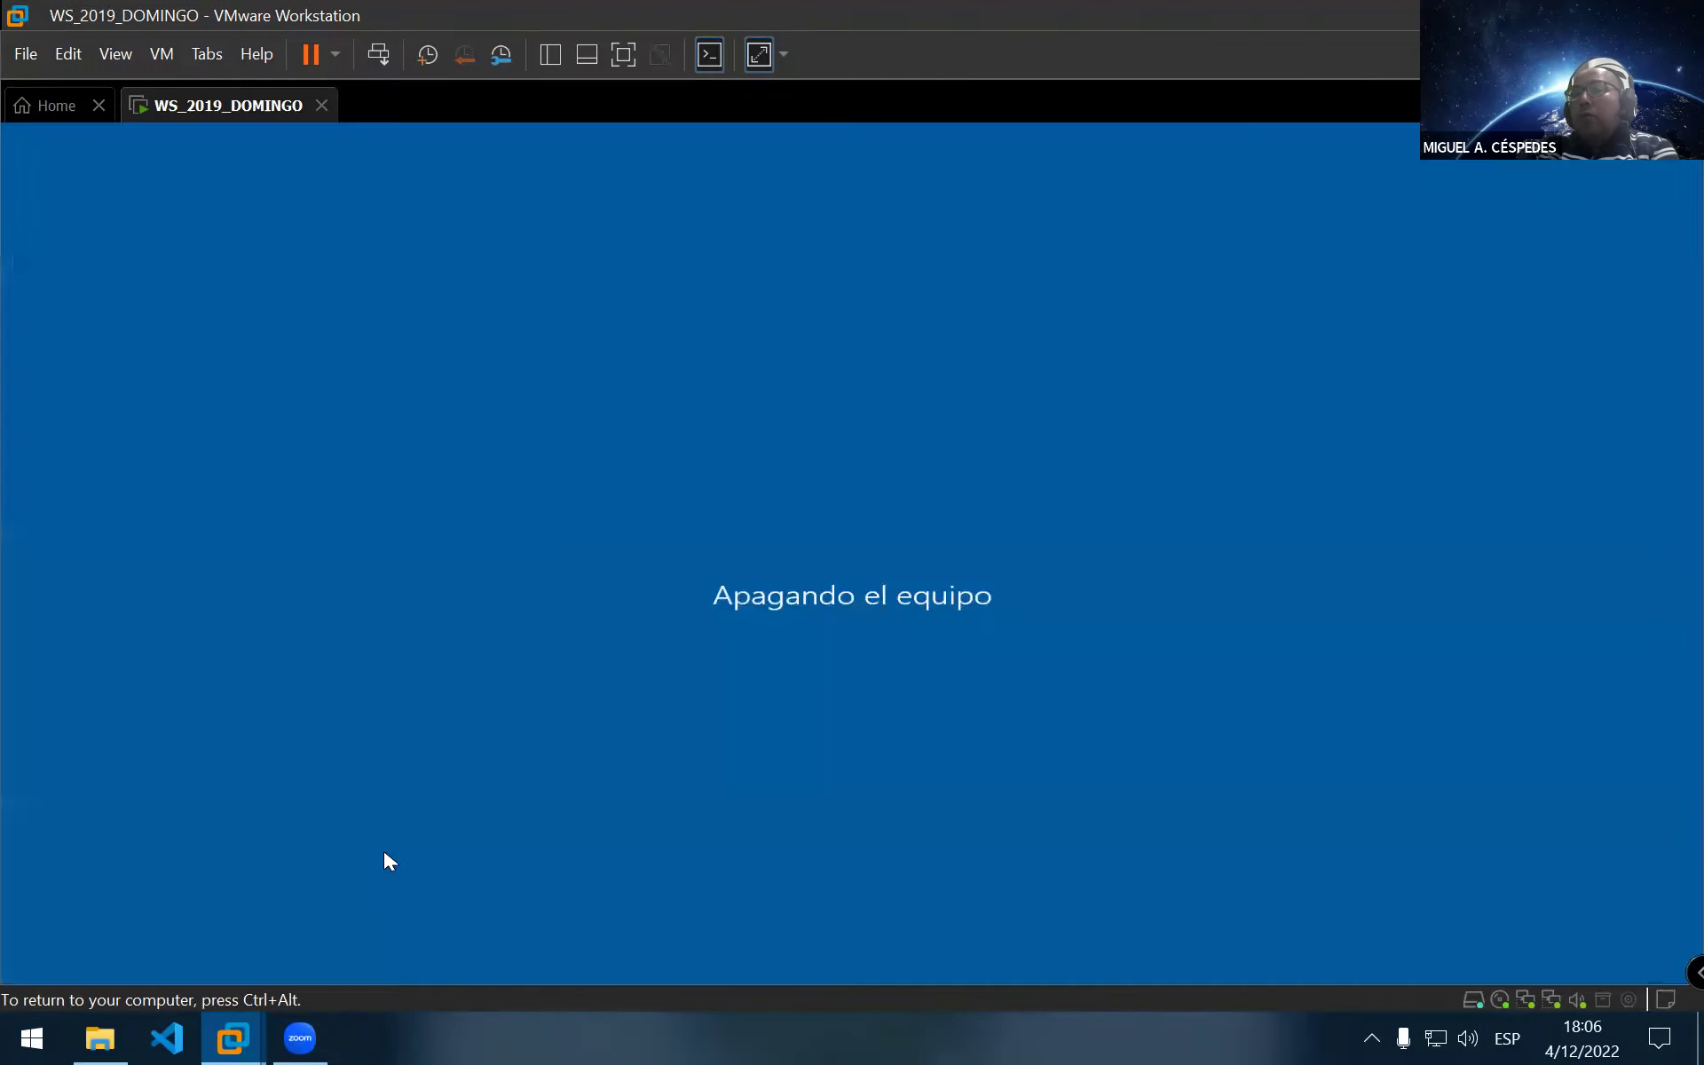